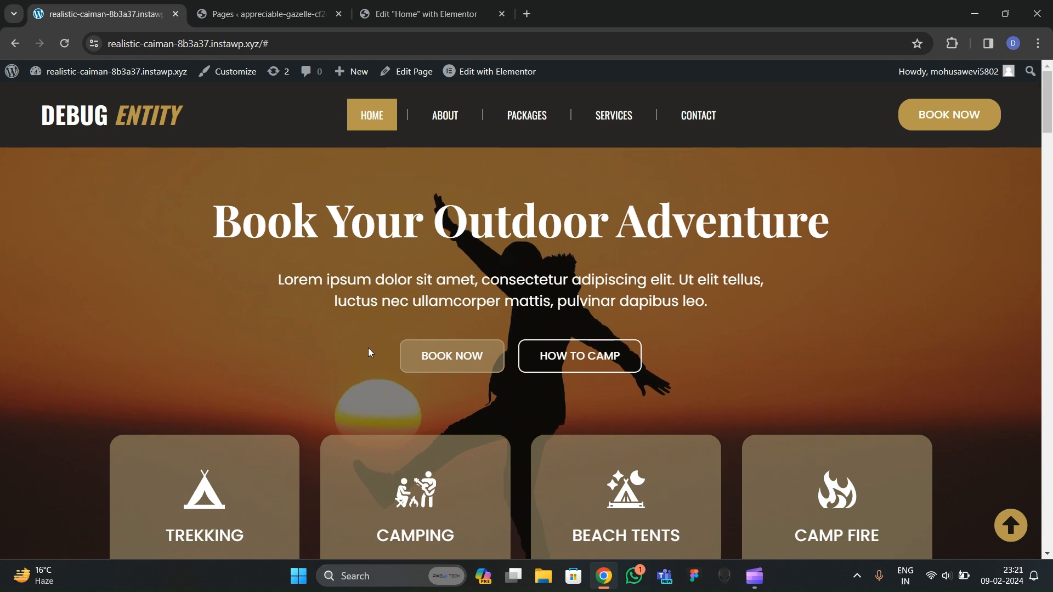
# Step: Reload the home page and examine the hero section's slideshow background, call-to-action buttons and four activity cards
pyautogui.scroll(-6, 367, 349)
pyautogui.scroll(6, 296, 326)
pyautogui.click(58, 48)
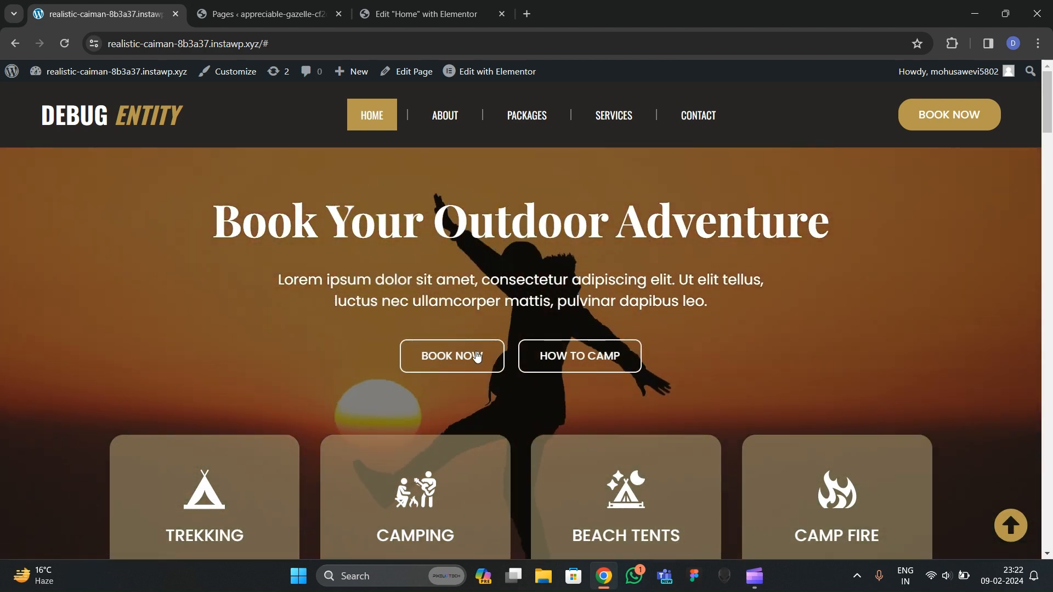
pyautogui.scroll(-1, 398, 356)
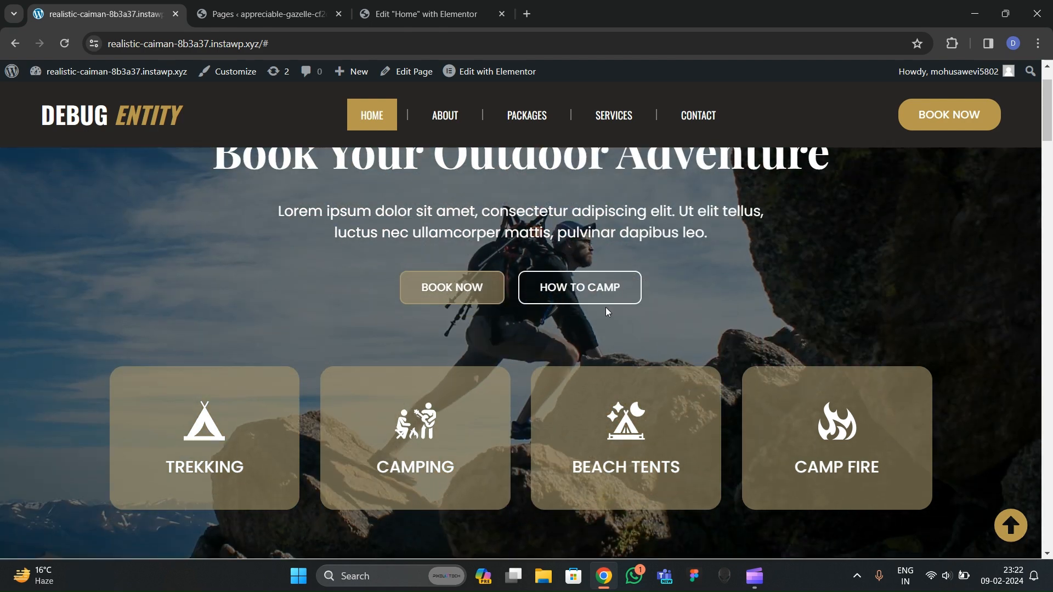
pyautogui.scroll(1, 350, 294)
# Step: Examine the About Us section and the camping package cards under Find Your Next Gateway
pyautogui.scroll(-9, 351, 294)
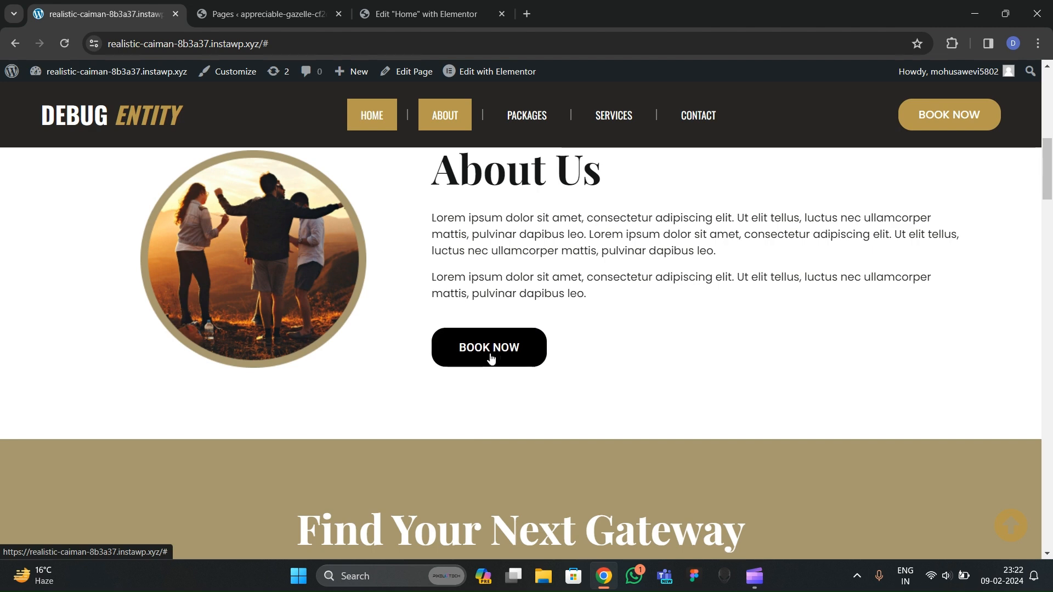
pyautogui.scroll(-5, 488, 356)
pyautogui.scroll(2, 480, 363)
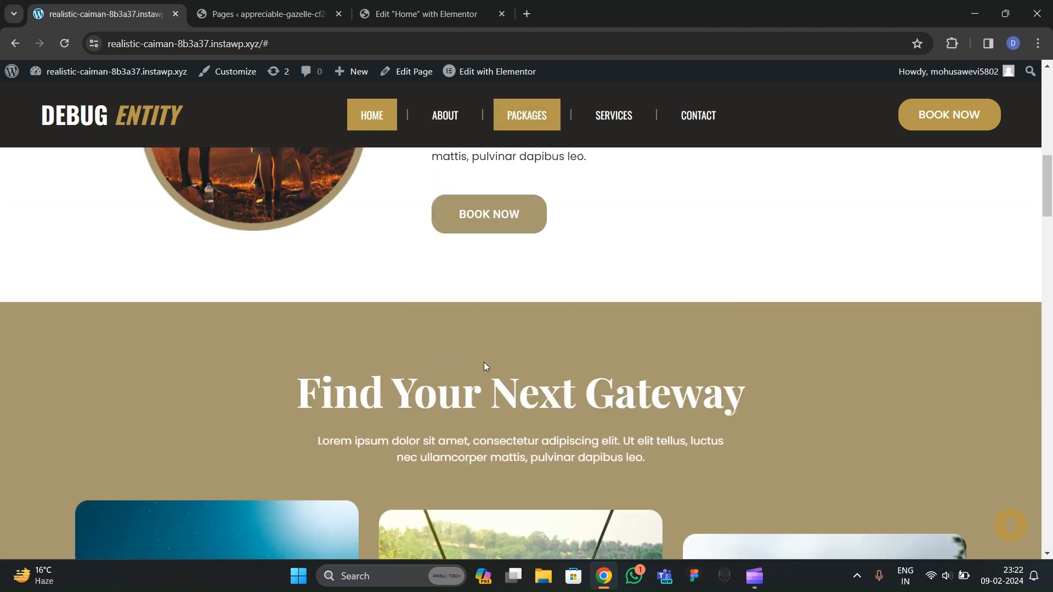
pyautogui.scroll(-5, 466, 357)
pyautogui.scroll(4, 361, 362)
pyautogui.scroll(-8, 340, 393)
pyautogui.scroll(2, 277, 367)
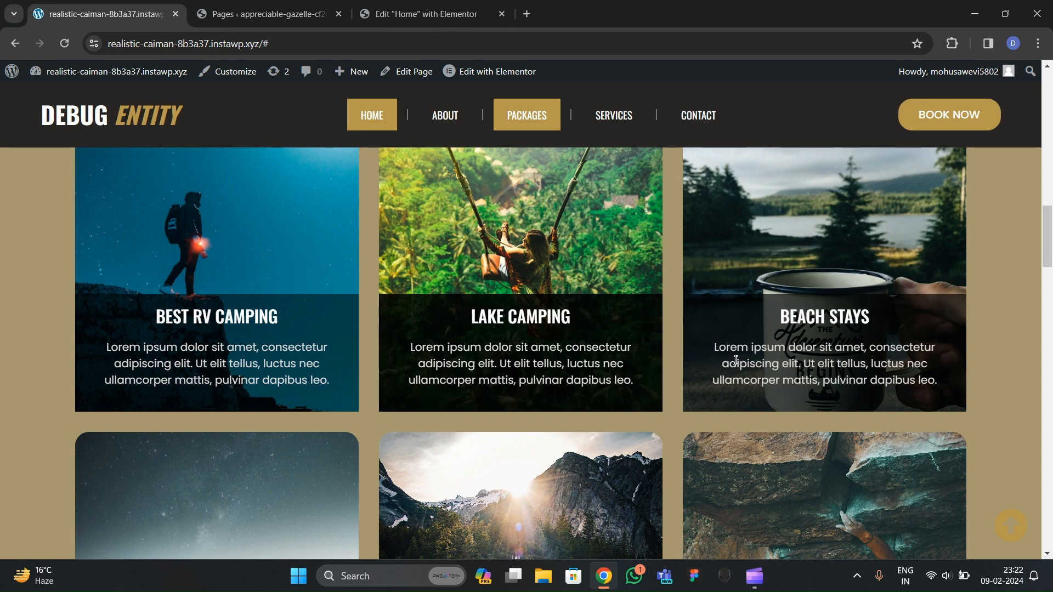
pyautogui.scroll(-5, 447, 344)
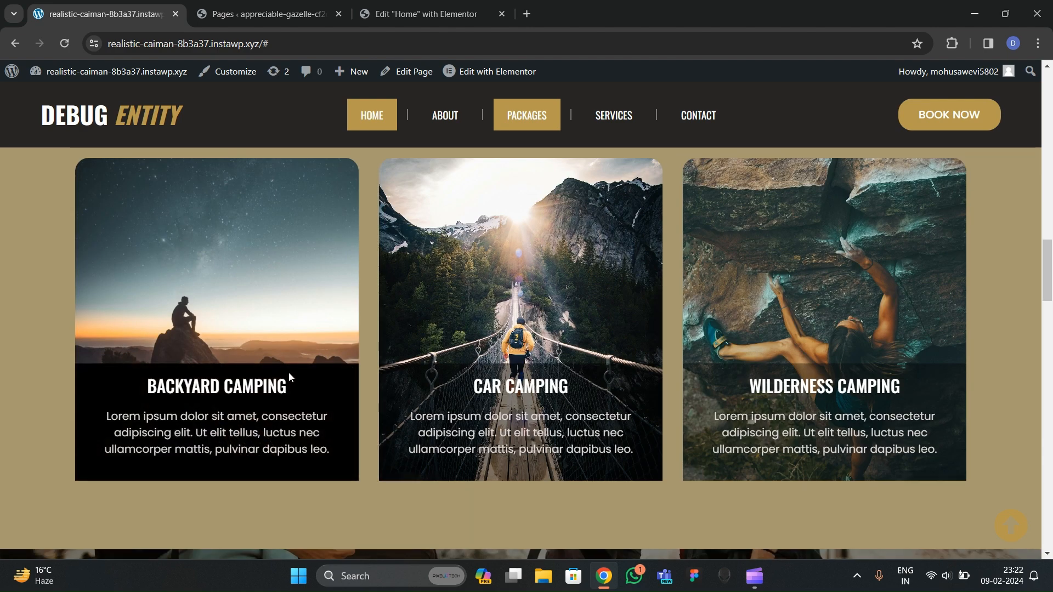
pyautogui.scroll(2, 289, 372)
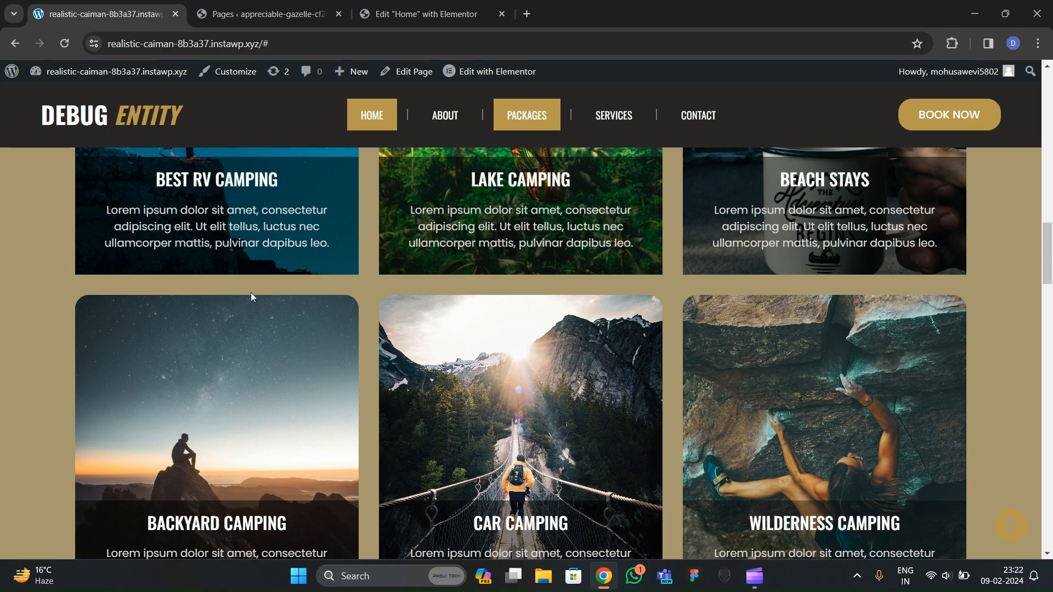
# Step: Examine the Our Services banner and its four service cards with Read More links
pyautogui.scroll(-10, 295, 350)
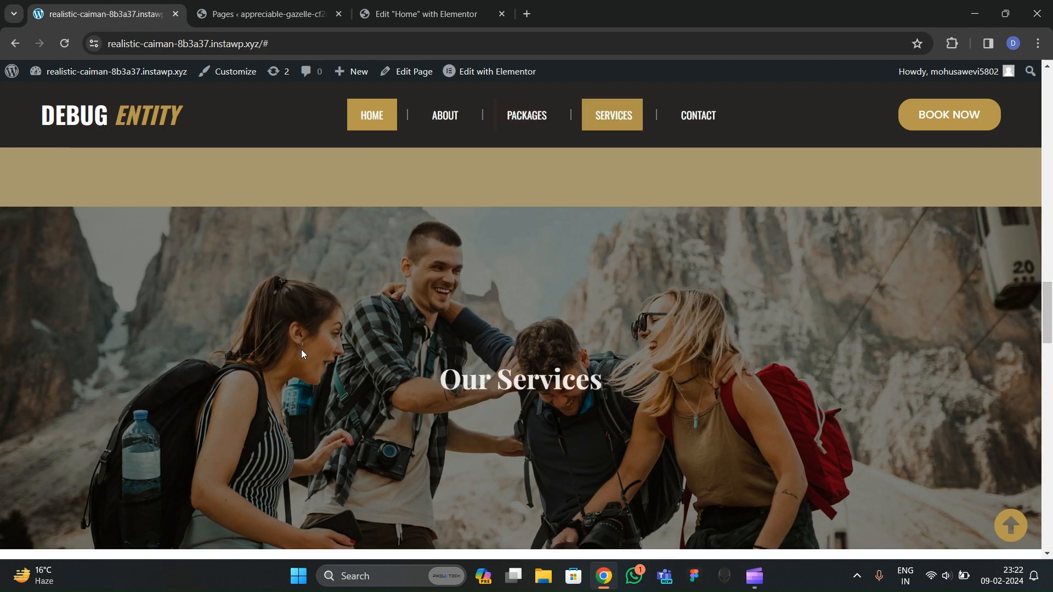
pyautogui.scroll(2, 301, 350)
pyautogui.scroll(-4, 301, 350)
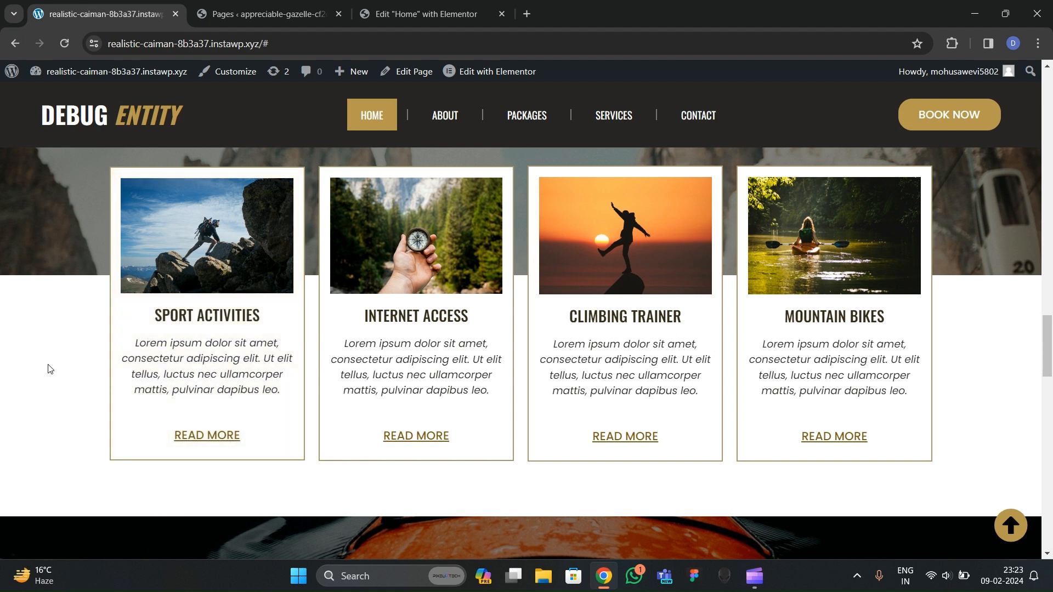
# Step: Examine the Plan Your Camping Trip section, including its background scrolling effect, checklist and Book Now button
pyautogui.scroll(-5, 56, 364)
pyautogui.scroll(-1, 58, 368)
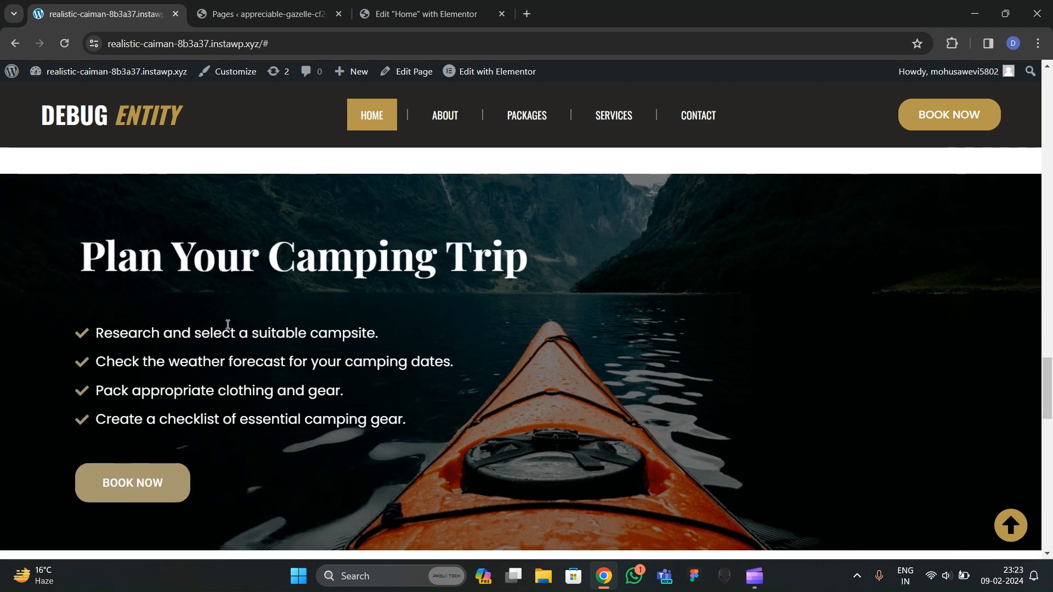
pyautogui.scroll(-5, 616, 389)
pyautogui.scroll(10, 615, 337)
pyautogui.scroll(-6, 613, 337)
pyautogui.scroll(4, 610, 335)
pyautogui.scroll(-4, 611, 335)
pyautogui.scroll(1, 612, 339)
pyautogui.scroll(-1, 613, 344)
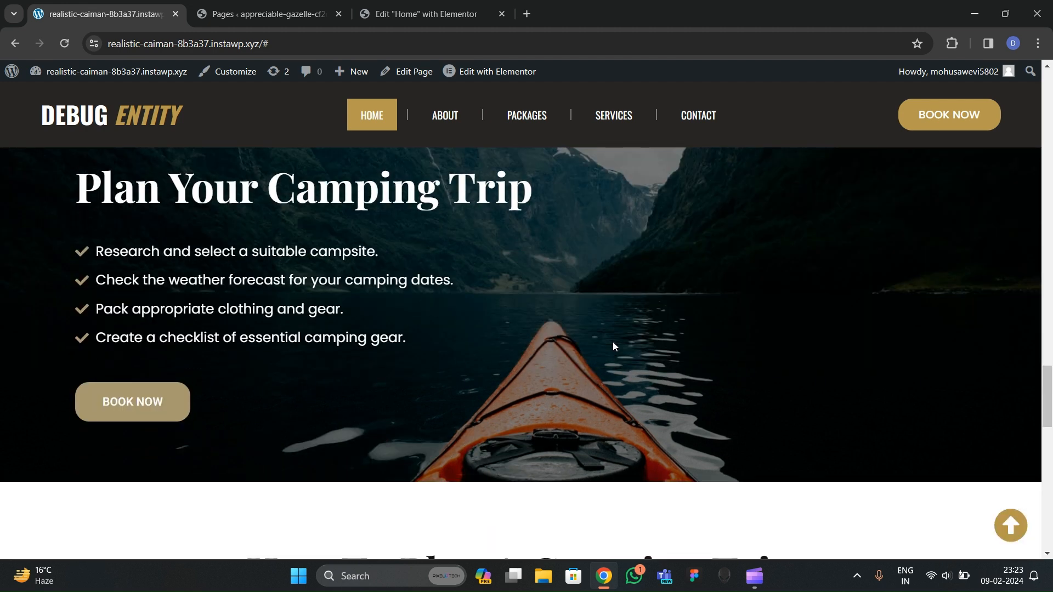
pyautogui.scroll(3, 612, 345)
pyautogui.scroll(-4, 611, 352)
pyautogui.scroll(-2, 463, 388)
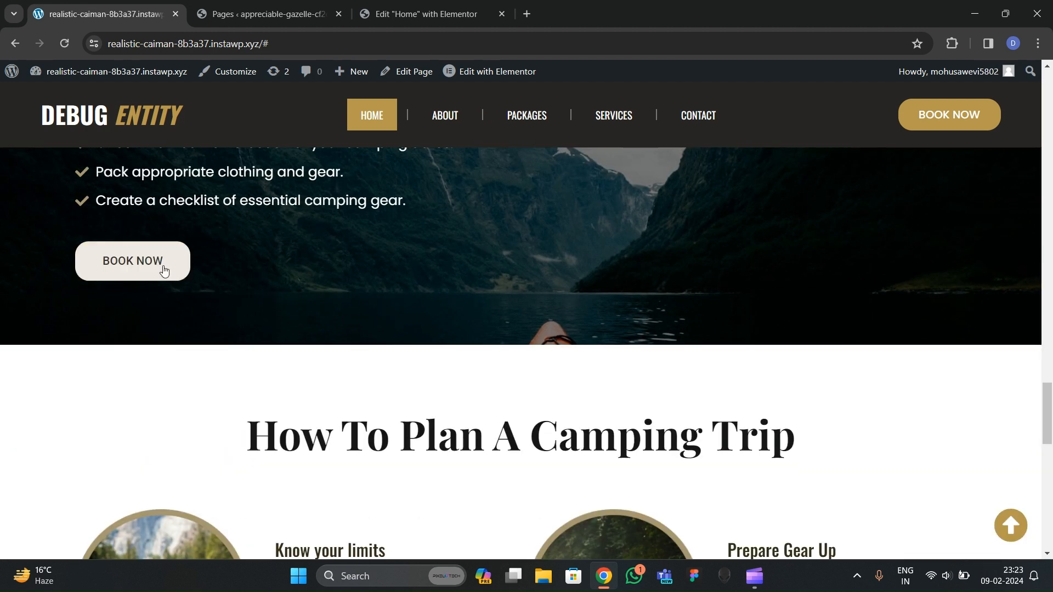
# Step: Review the How To Plan A Camping Trip tips with their entrance animations, and the Contact Us form and footer
pyautogui.scroll(-5, 192, 304)
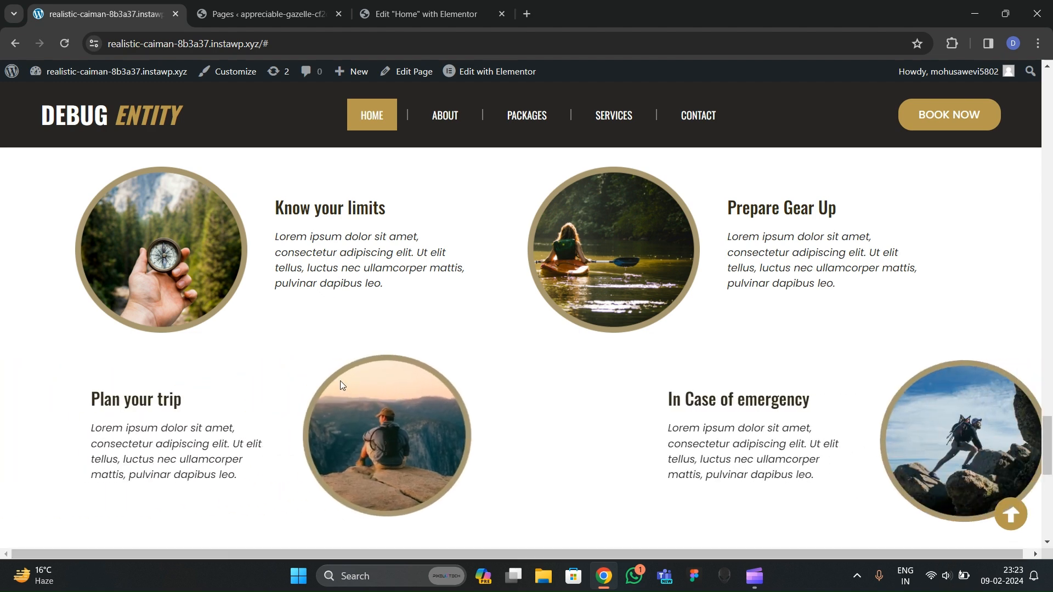
pyautogui.scroll(4, 439, 367)
pyautogui.scroll(-4, 442, 369)
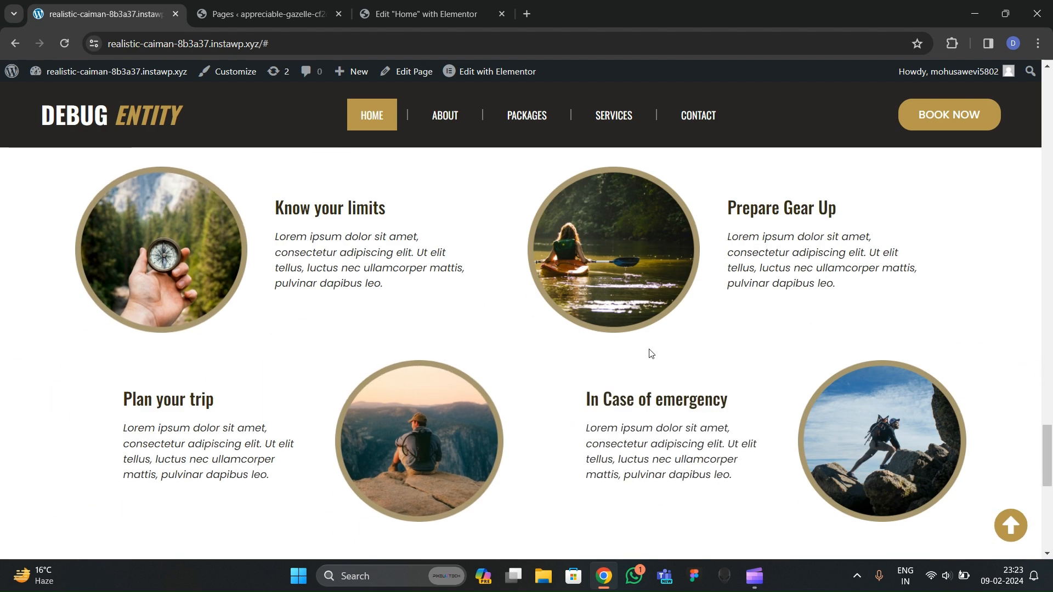
pyautogui.scroll(-6, 394, 319)
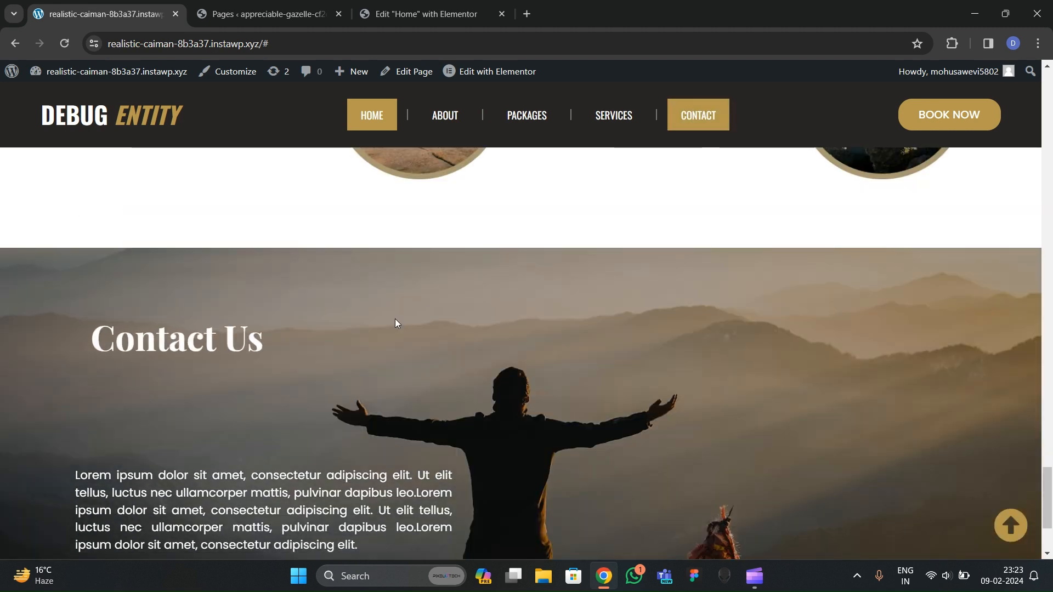
pyautogui.scroll(-3, 396, 321)
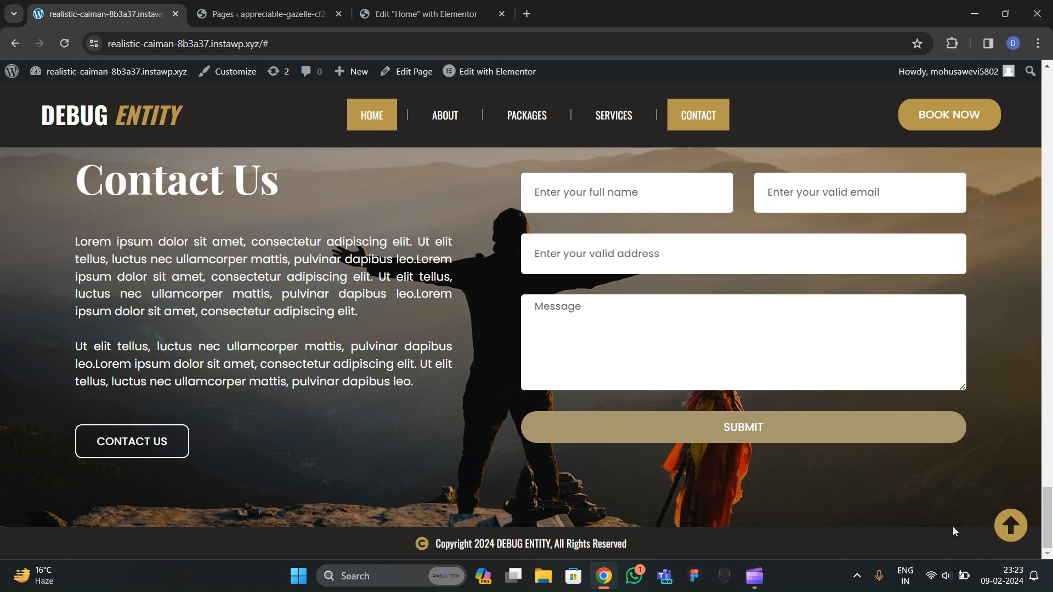
# Step: Test the site's back-to-top control and look over the hero section again
pyautogui.click(1012, 529)
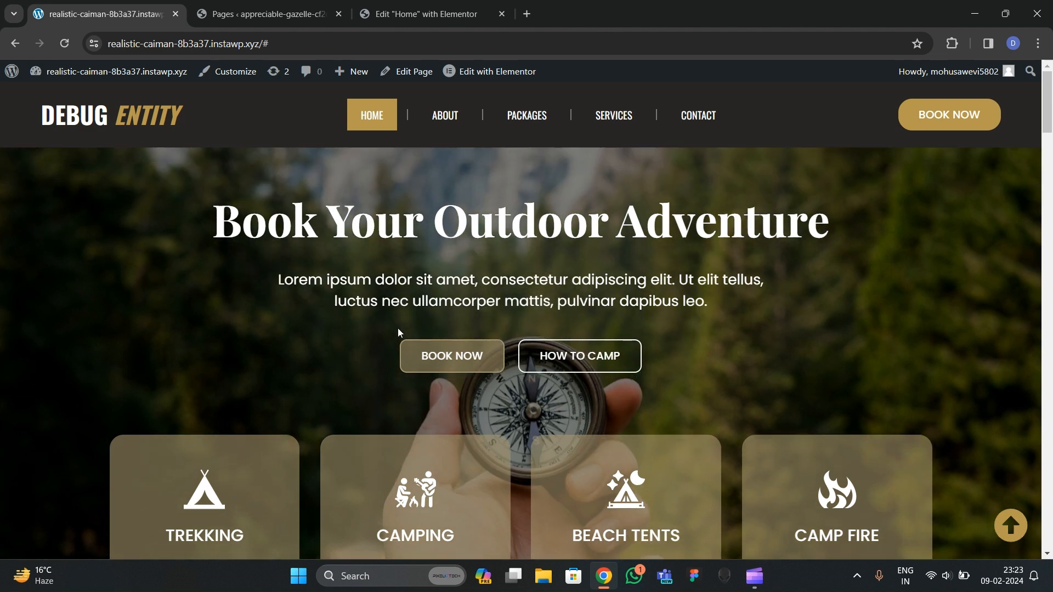
pyautogui.scroll(-5, 405, 244)
pyautogui.scroll(5, 420, 252)
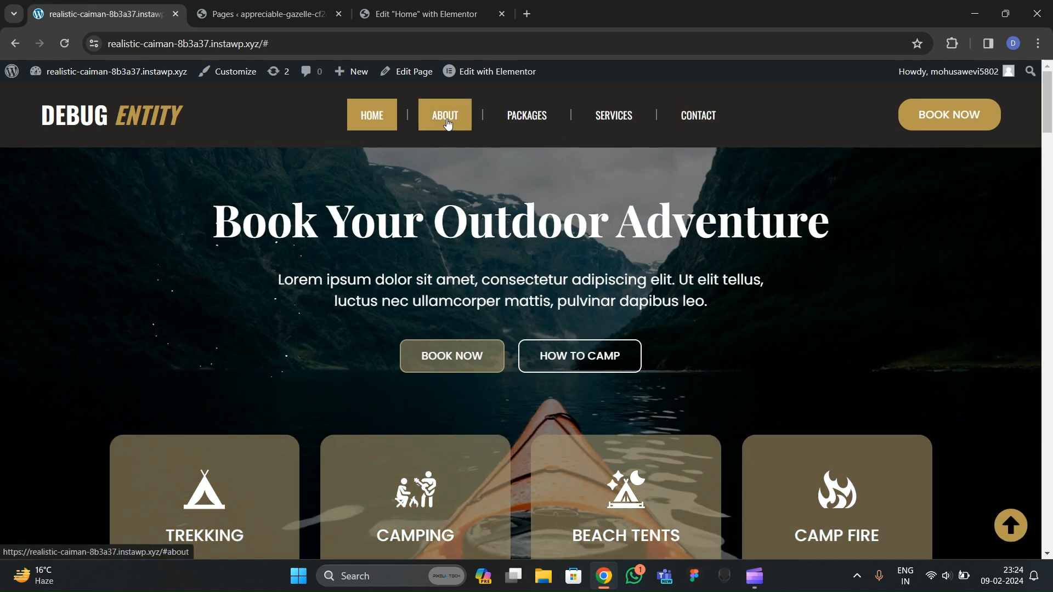
# Step: Test the site navigation links for About, Packages, Services and Contact
pyautogui.click(447, 123)
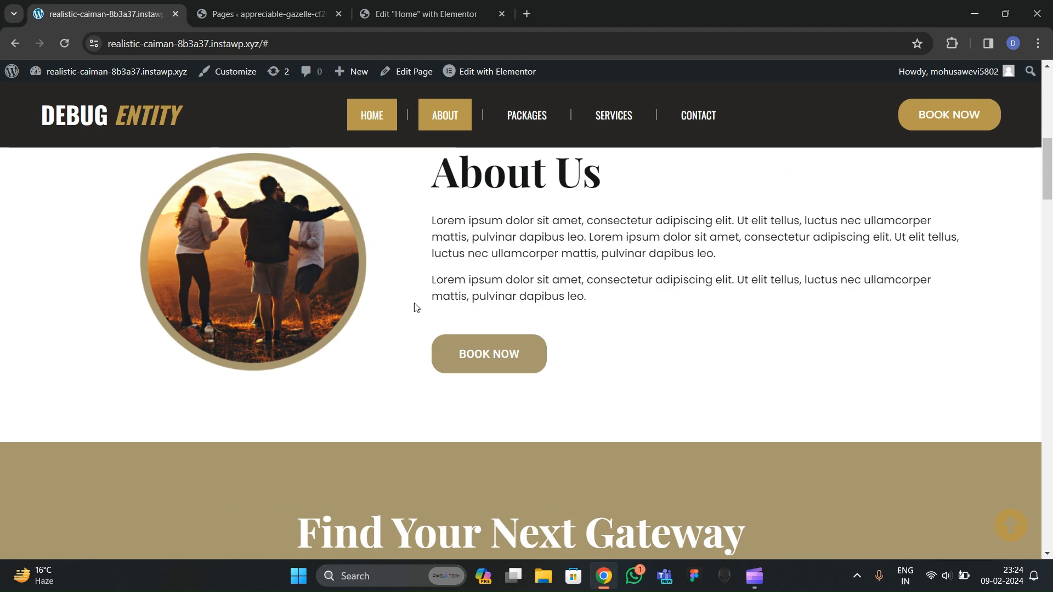
pyautogui.click(535, 123)
pyautogui.click(611, 118)
pyautogui.click(679, 125)
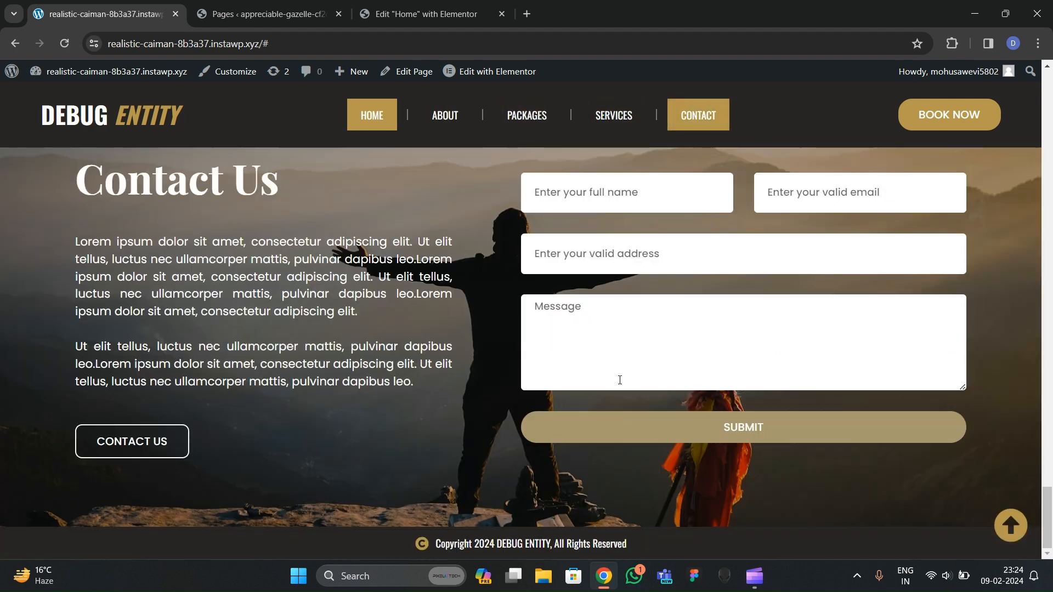
# Step: Return to the hero section and inspect the page in the browser developer tools with the responsive mobile preview
pyautogui.scroll(6, 614, 341)
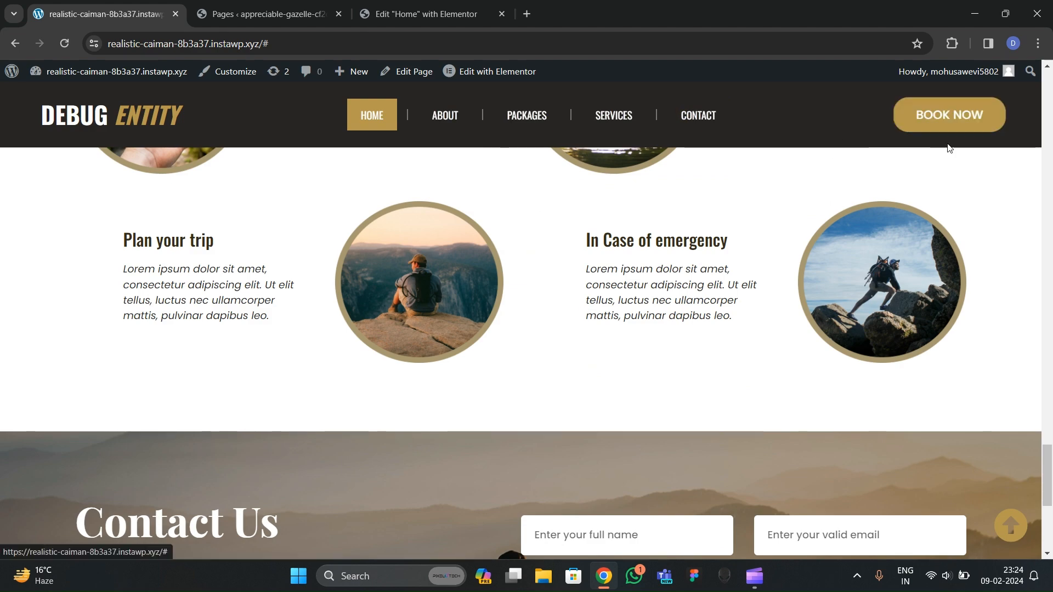
pyautogui.scroll(15, 654, 274)
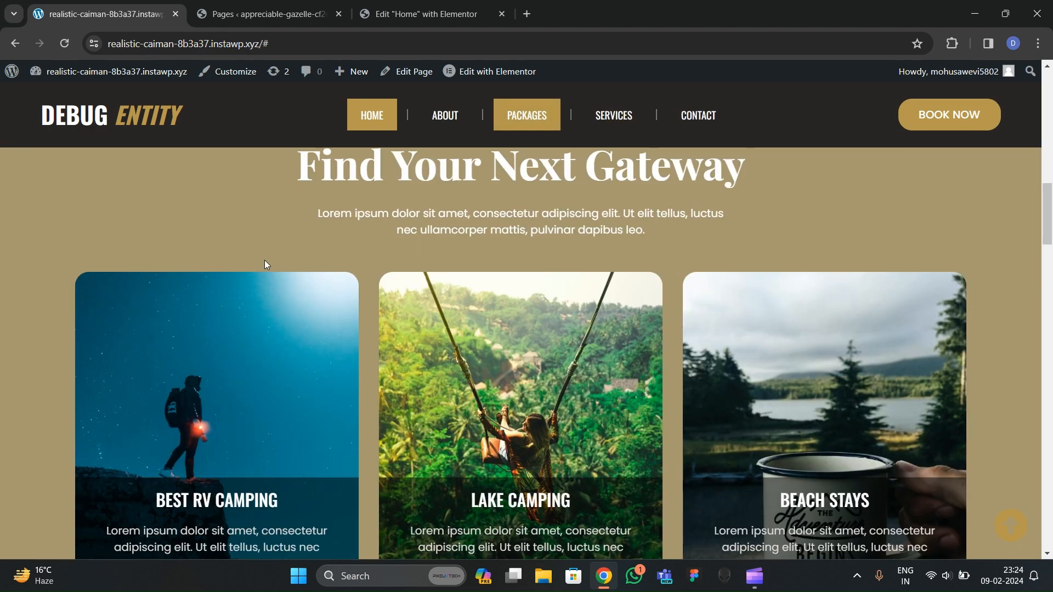
pyautogui.scroll(10, 264, 252)
pyautogui.rightClick(166, 258)
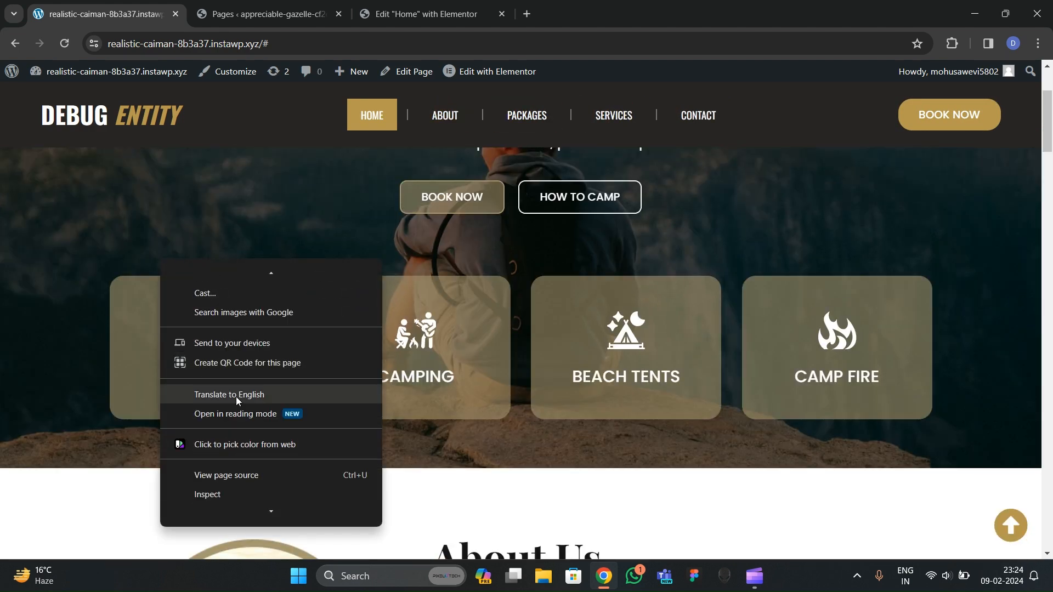
pyautogui.scroll(1, 227, 491)
pyautogui.click(208, 512)
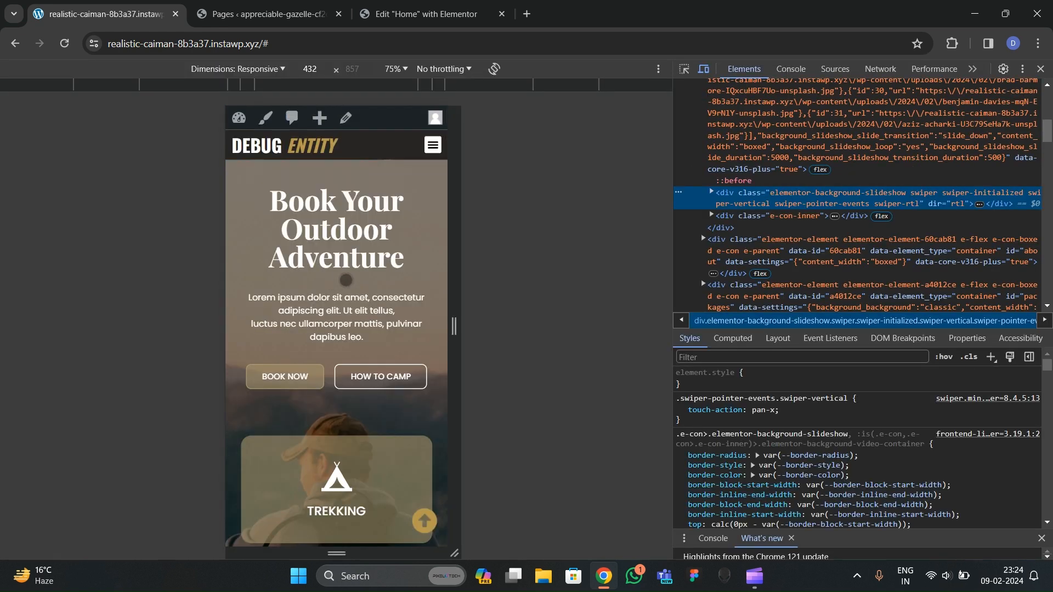
# Step: Check how the layout adapts by widening the responsive preview and narrowing it to 464 pixels
pyautogui.scroll(-5, 345, 280)
pyautogui.moveTo(219, 340); pyautogui.dragTo(53, 364)
pyautogui.moveTo(41, 366); pyautogui.dragTo(213, 360)
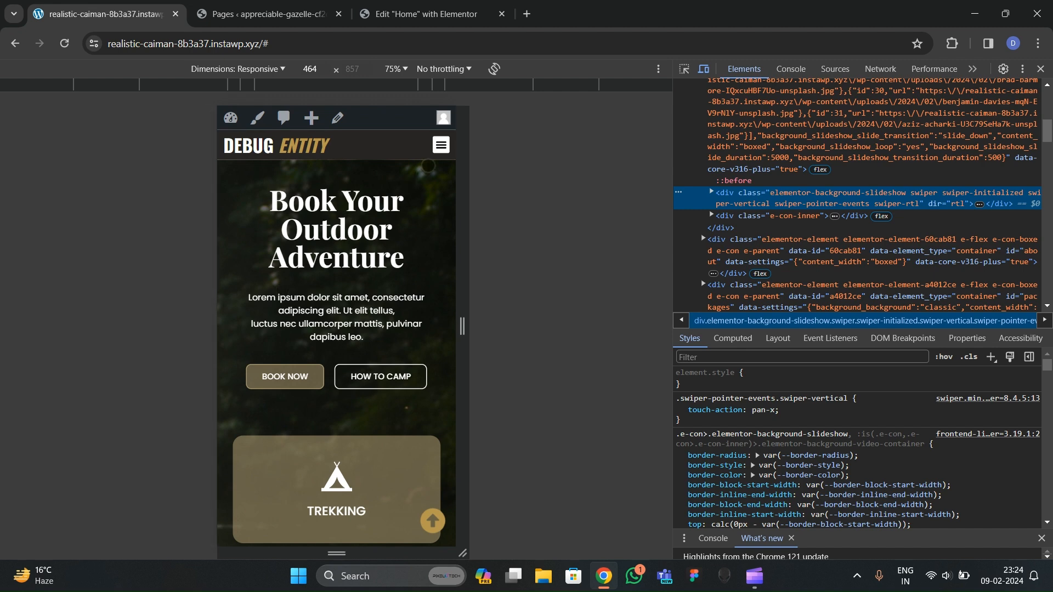
# Step: Test the mobile navigation menu by visiting the About and Packages sections, and return to the hero section
pyautogui.click(441, 145)
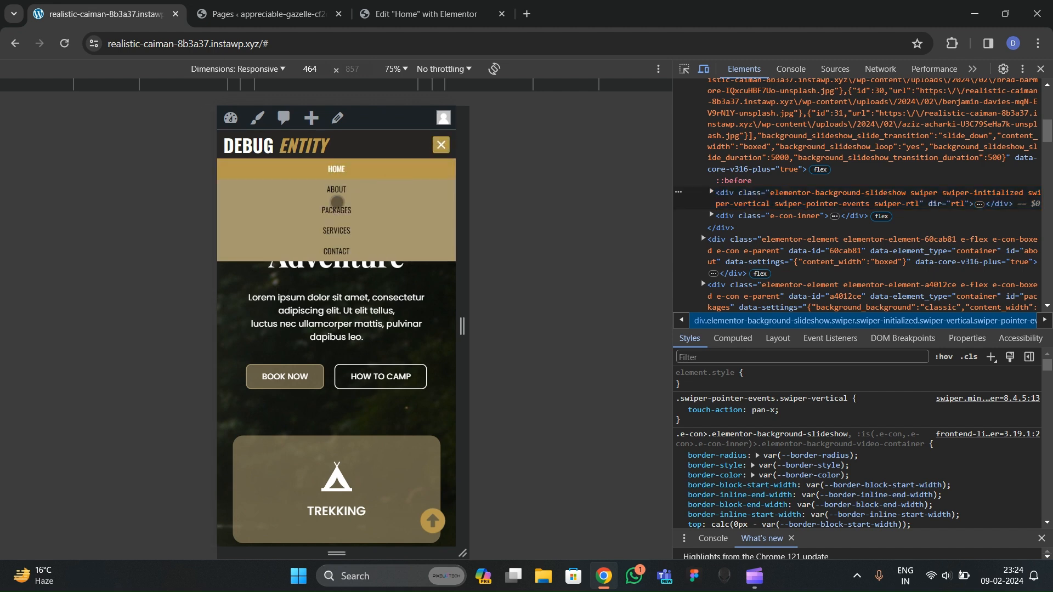
pyautogui.click(336, 192)
pyautogui.scroll(13, 392, 178)
pyautogui.scroll(3, 384, 181)
pyautogui.click(441, 144)
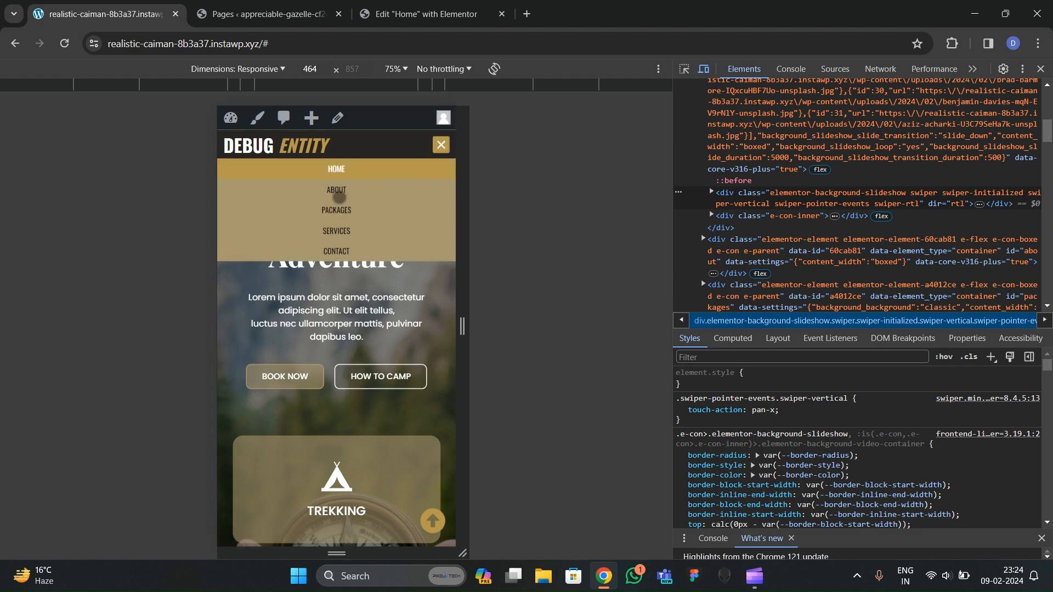
pyautogui.click(337, 192)
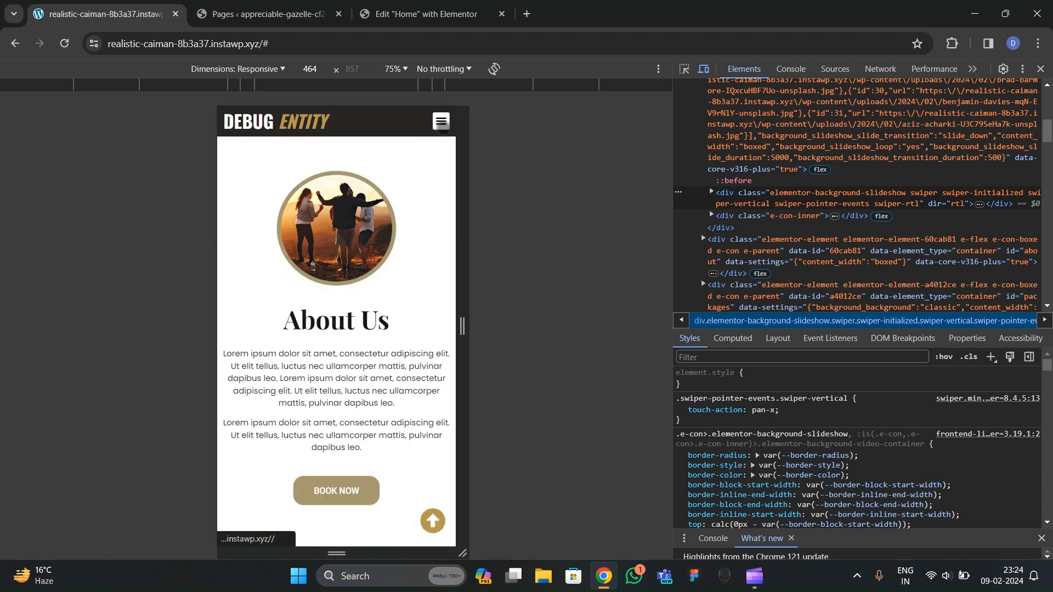
pyautogui.click(440, 121)
pyautogui.click(345, 186)
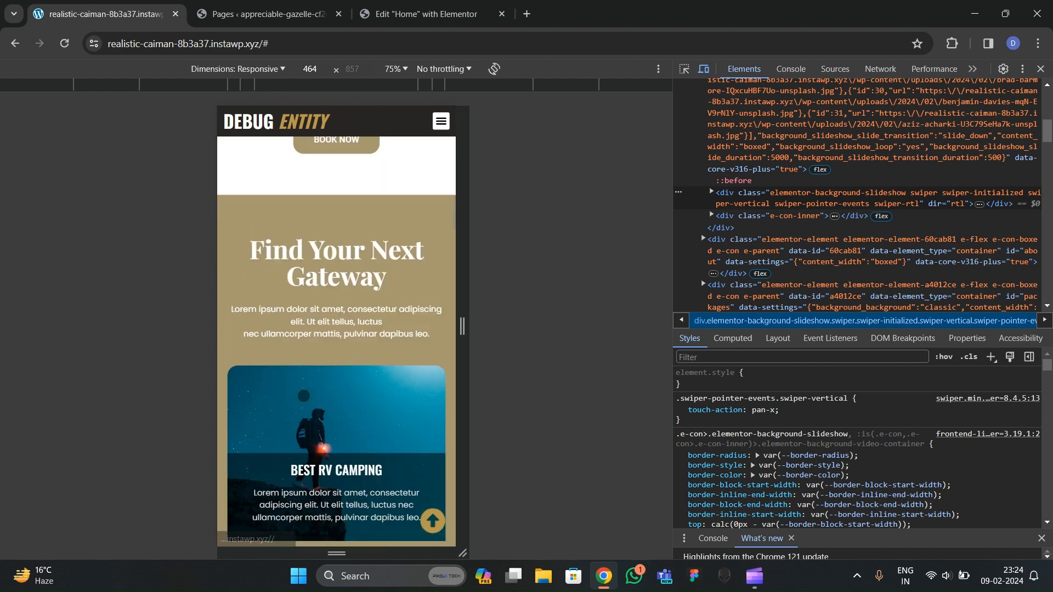
pyautogui.scroll(3, 318, 295)
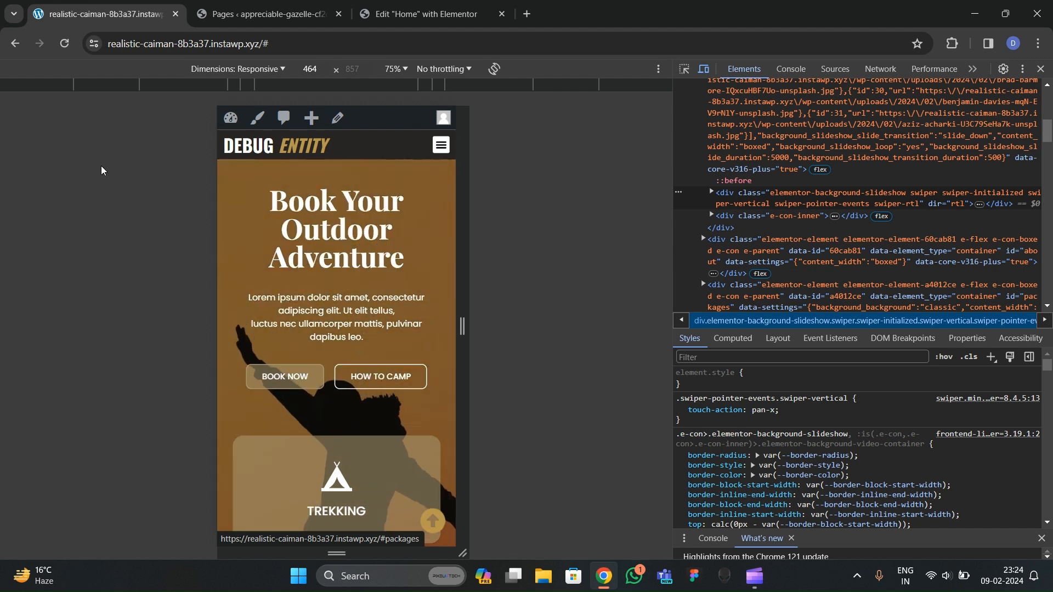
# Step: Reload the site in the mobile preview and review its sections from the hero down to the camping tips, returning to the hero
pyautogui.click(64, 43)
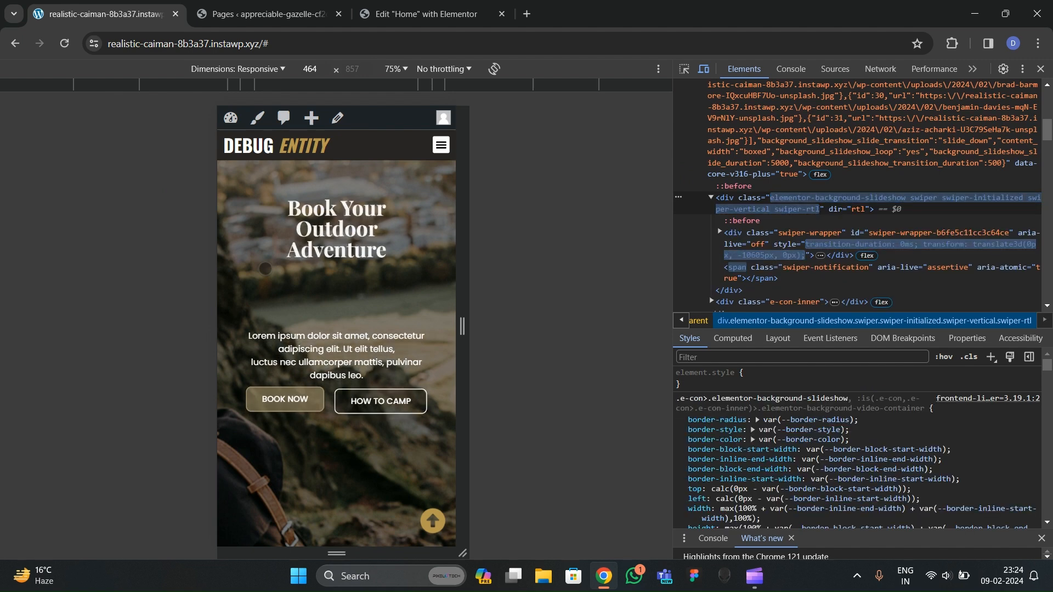
pyautogui.scroll(-3, 356, 346)
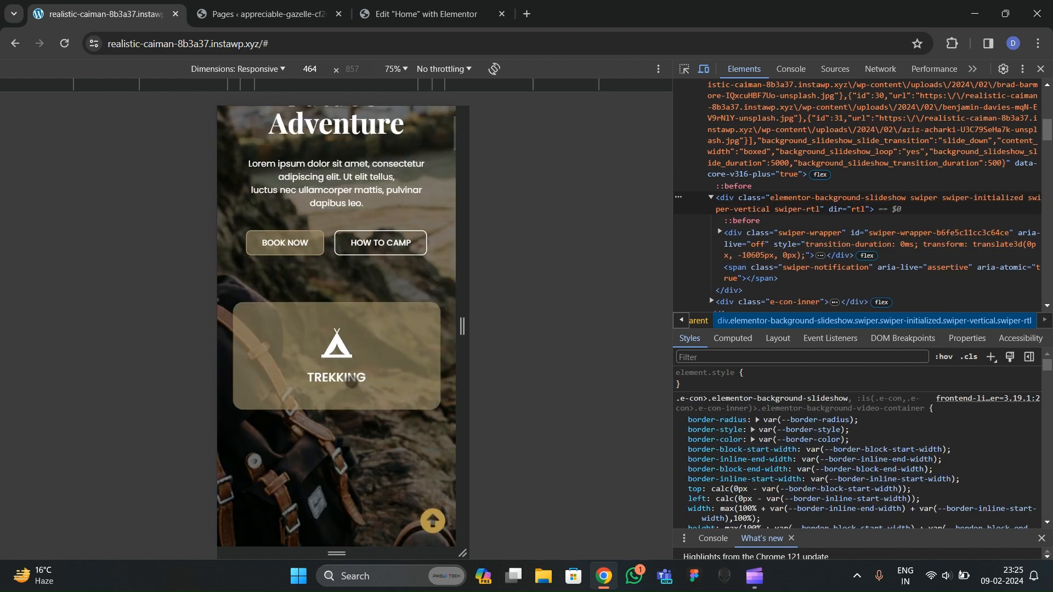
pyautogui.scroll(-10, 366, 371)
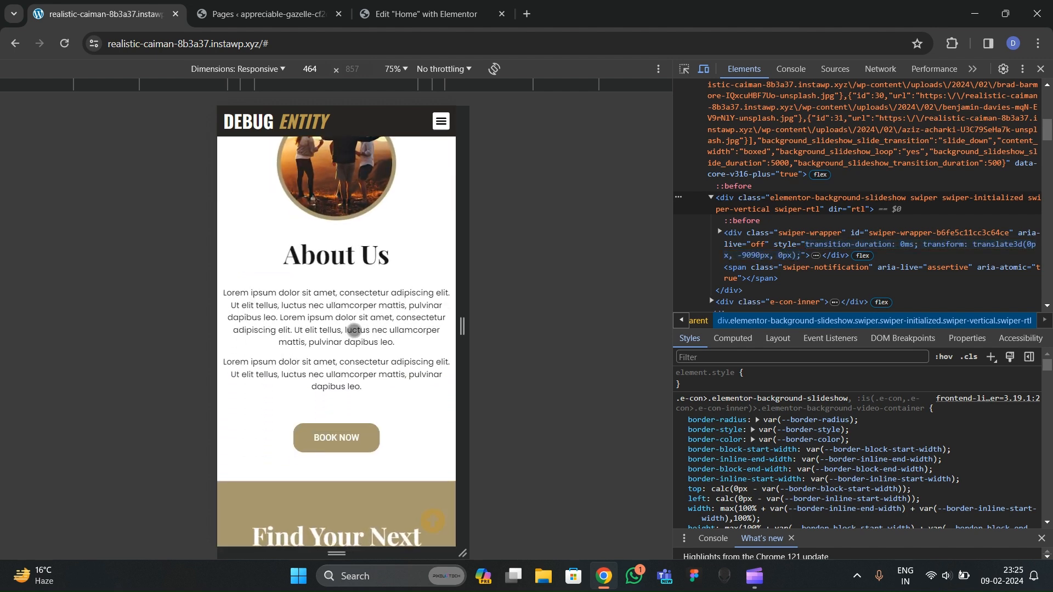
pyautogui.scroll(-10, 352, 333)
pyautogui.scroll(-5, 361, 348)
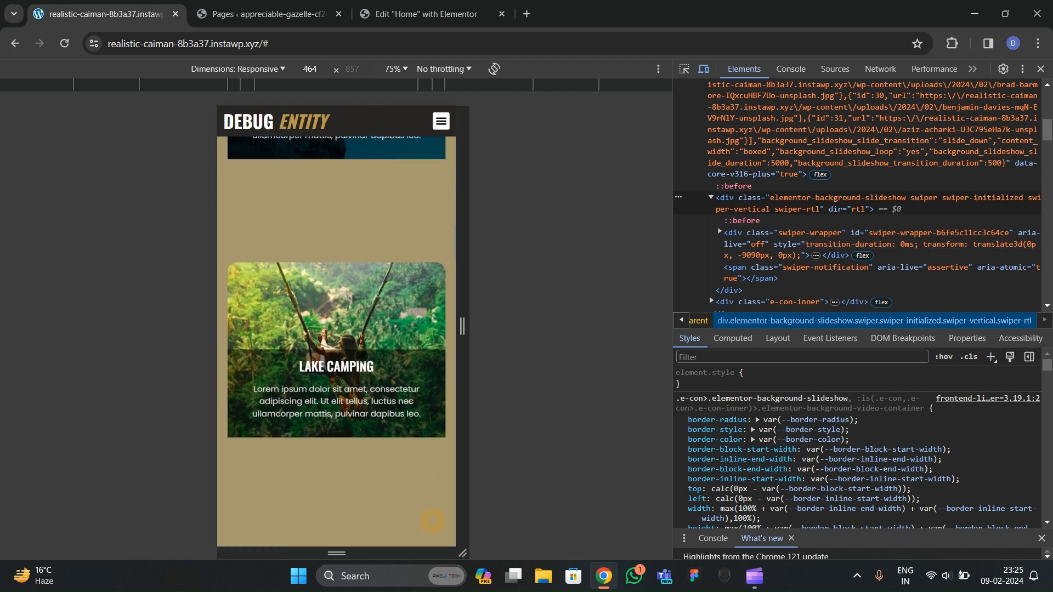
pyautogui.scroll(-5, 361, 359)
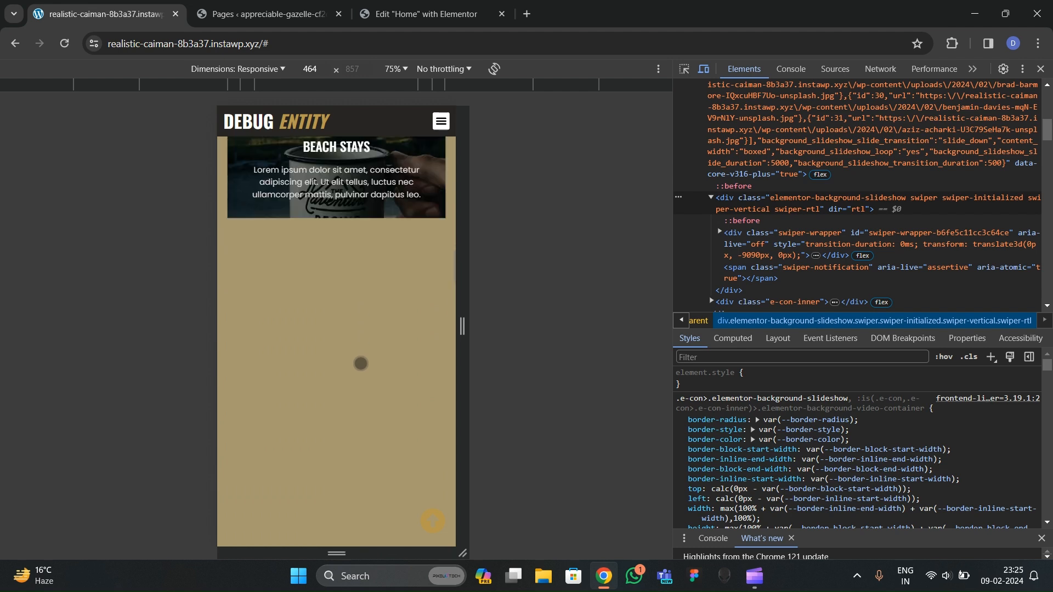
pyautogui.scroll(-10, 361, 363)
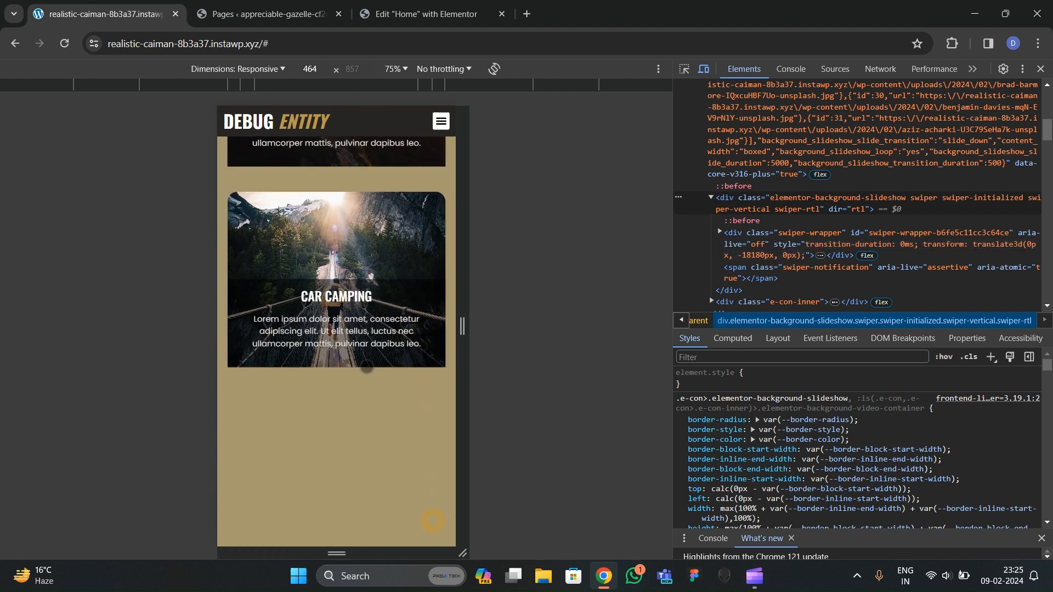
pyautogui.scroll(-4, 373, 389)
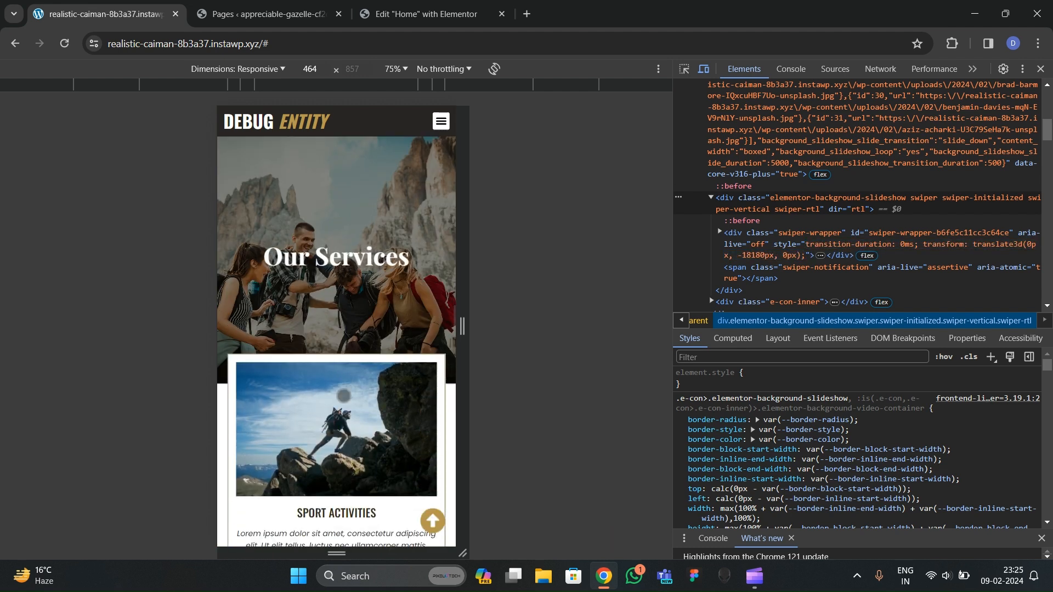
pyautogui.scroll(-15, 343, 391)
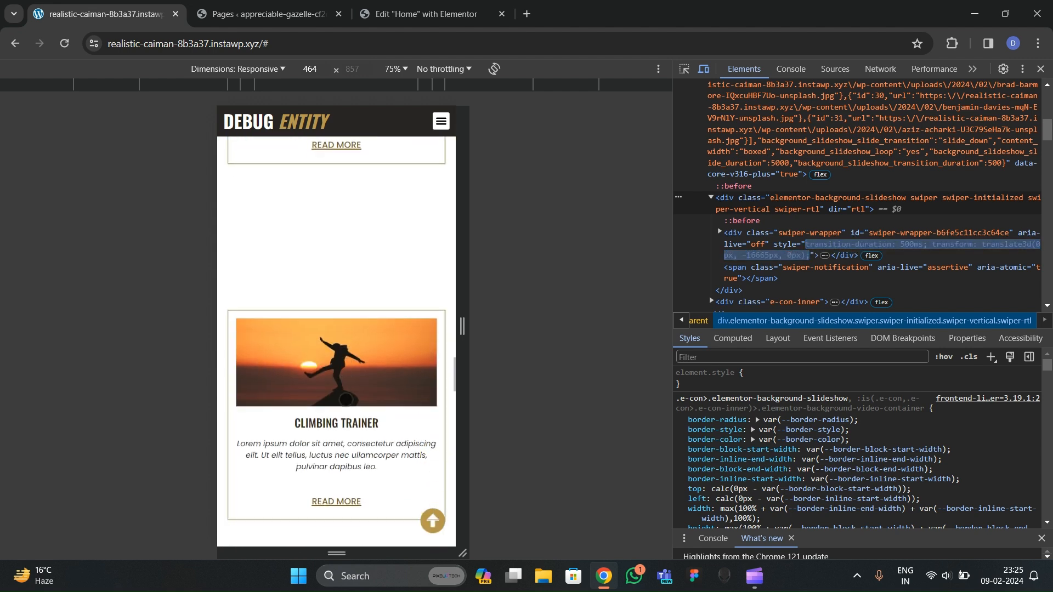
pyautogui.scroll(-6, 347, 400)
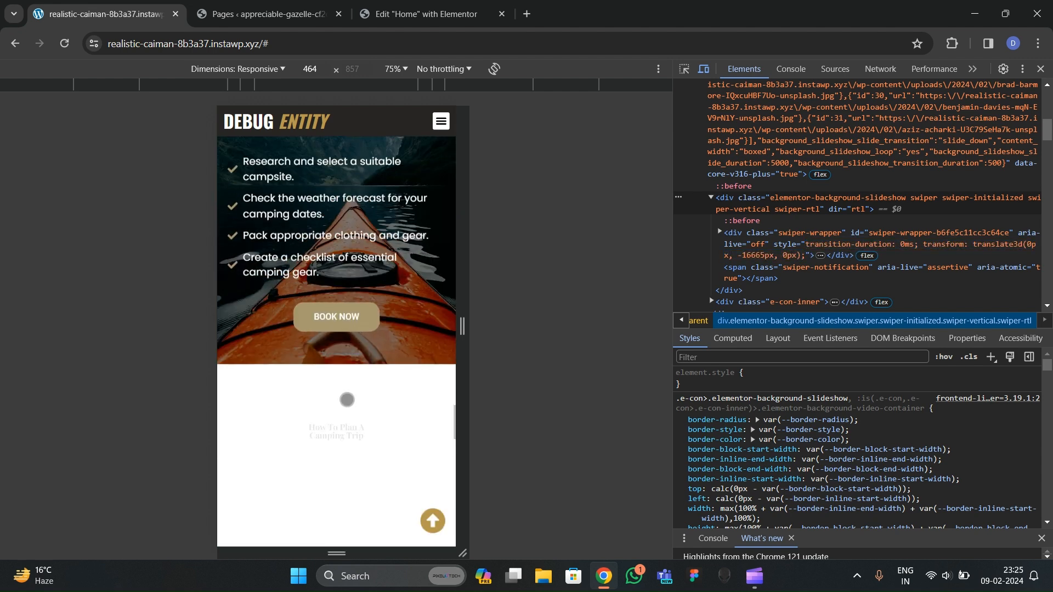
pyautogui.scroll(15, 348, 406)
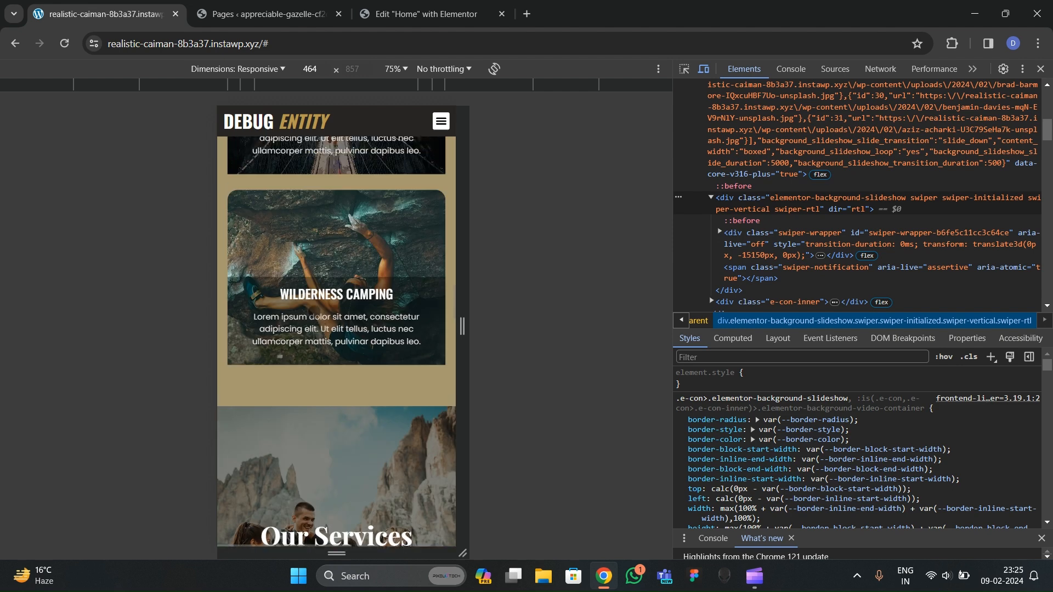
pyautogui.scroll(20, 292, 257)
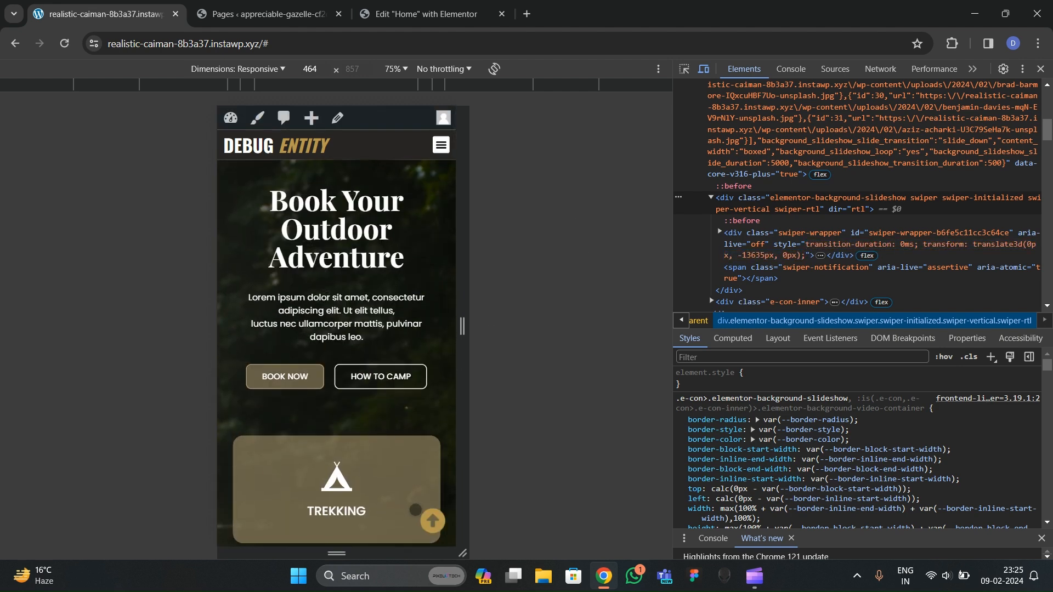
pyautogui.scroll(-1, 430, 522)
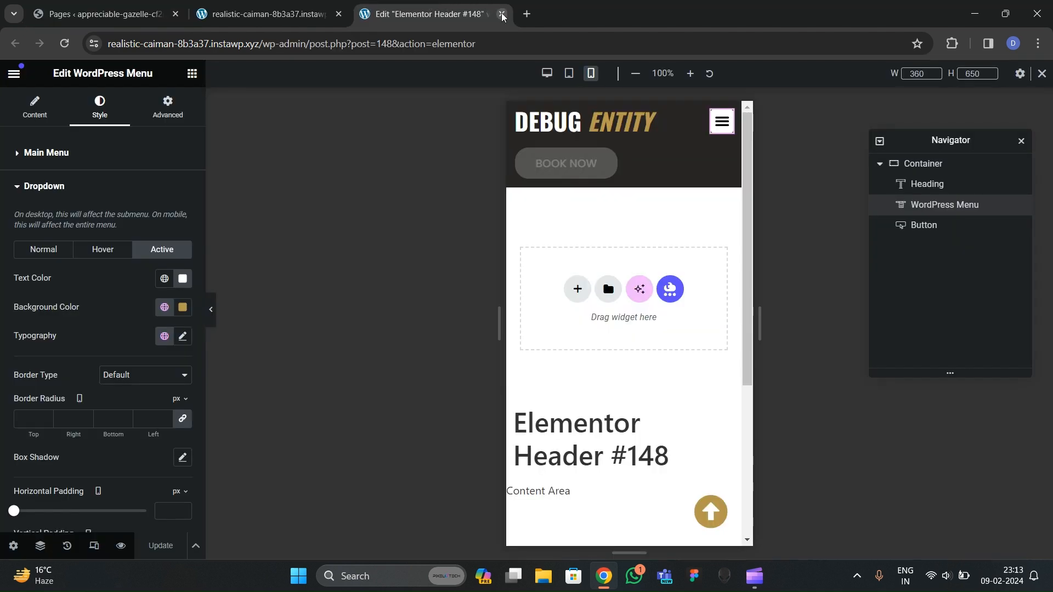
# Step: Close the header template editor and check the active theme and installed plugins in the new site's WordPress dashboard
pyautogui.click(502, 17)
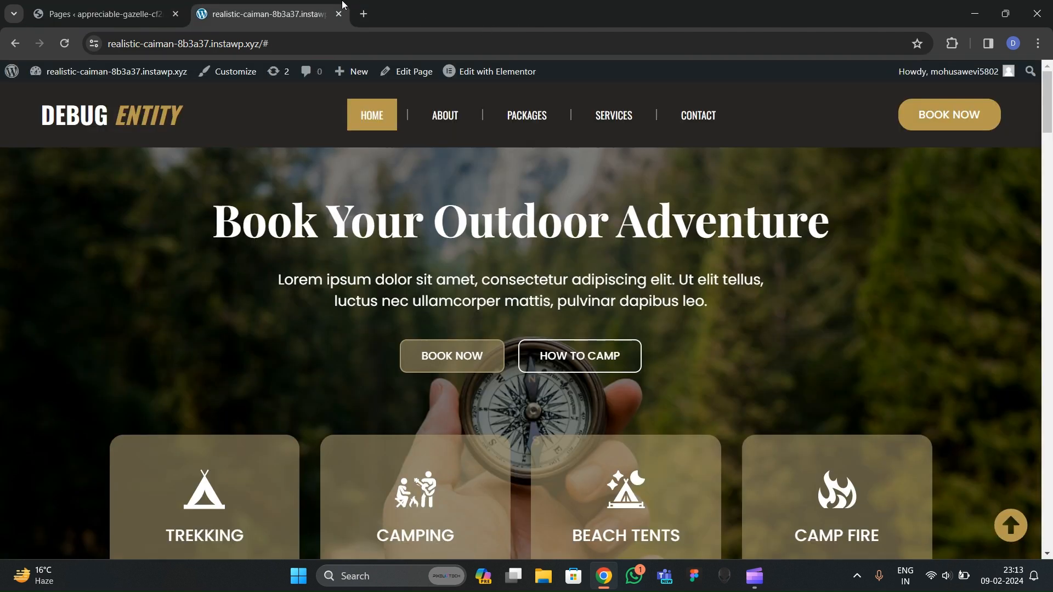
pyautogui.click(105, 14)
pyautogui.moveTo(74, 362)
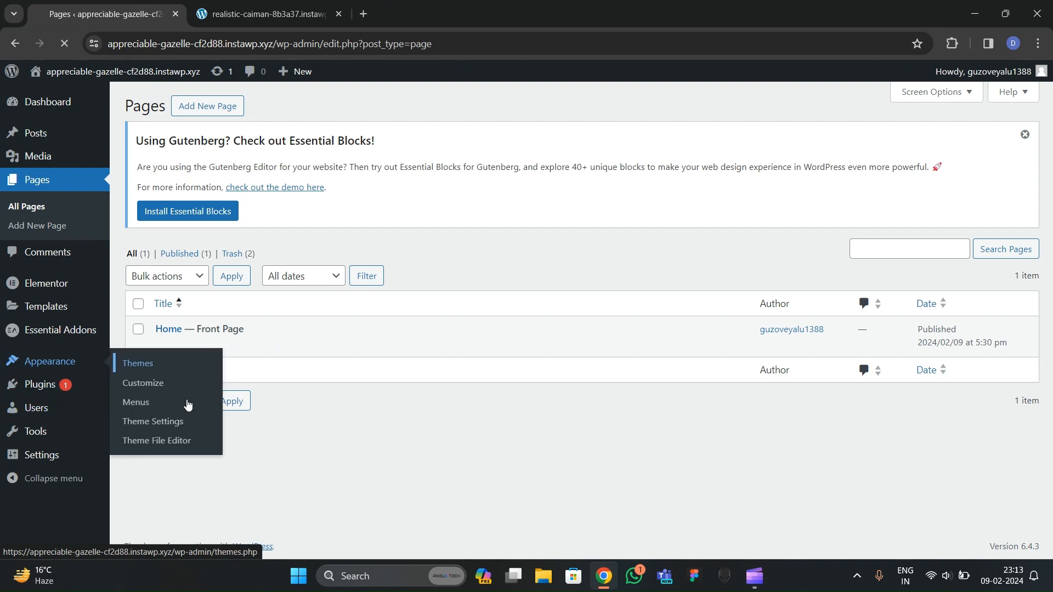
pyautogui.click(138, 363)
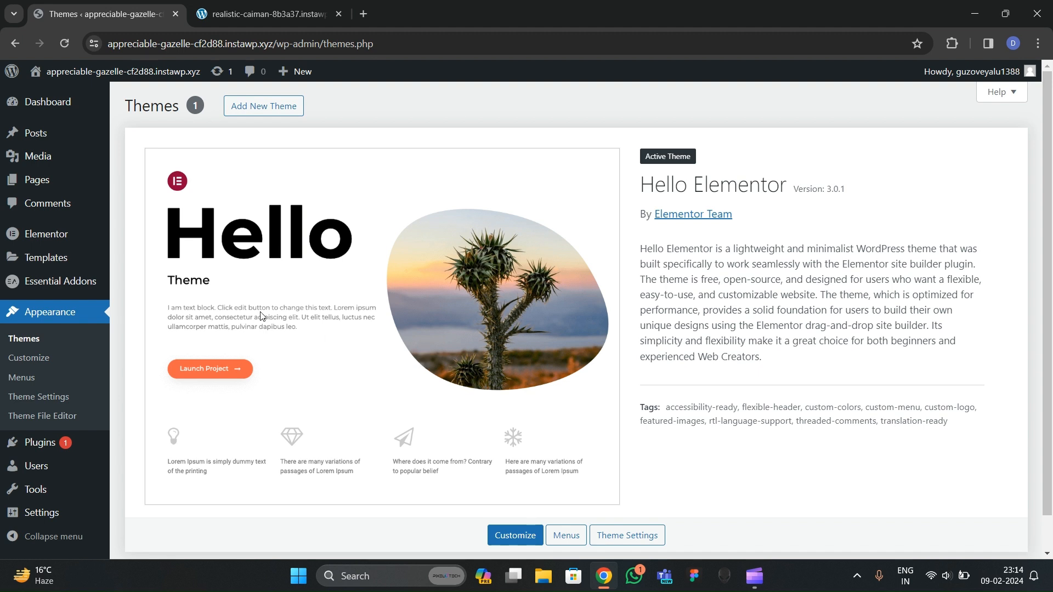
pyautogui.scroll(-1, 275, 329)
pyautogui.scroll(1, 305, 346)
pyautogui.moveTo(46, 454)
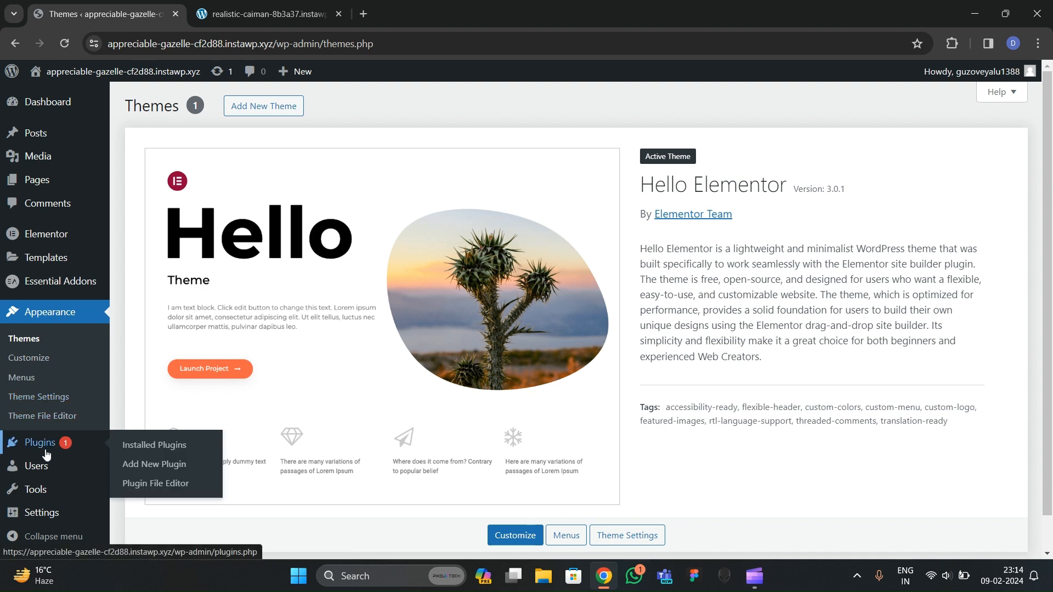
pyautogui.click(128, 449)
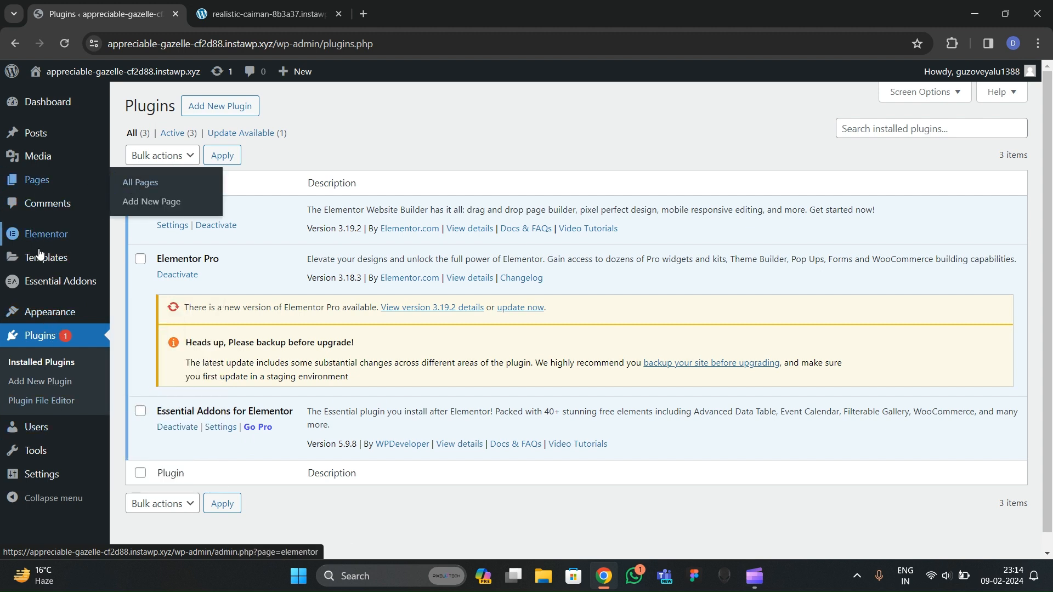
# Step: Open the Features page of the Elementor settings and look through the ongoing experiments
pyautogui.click(134, 236)
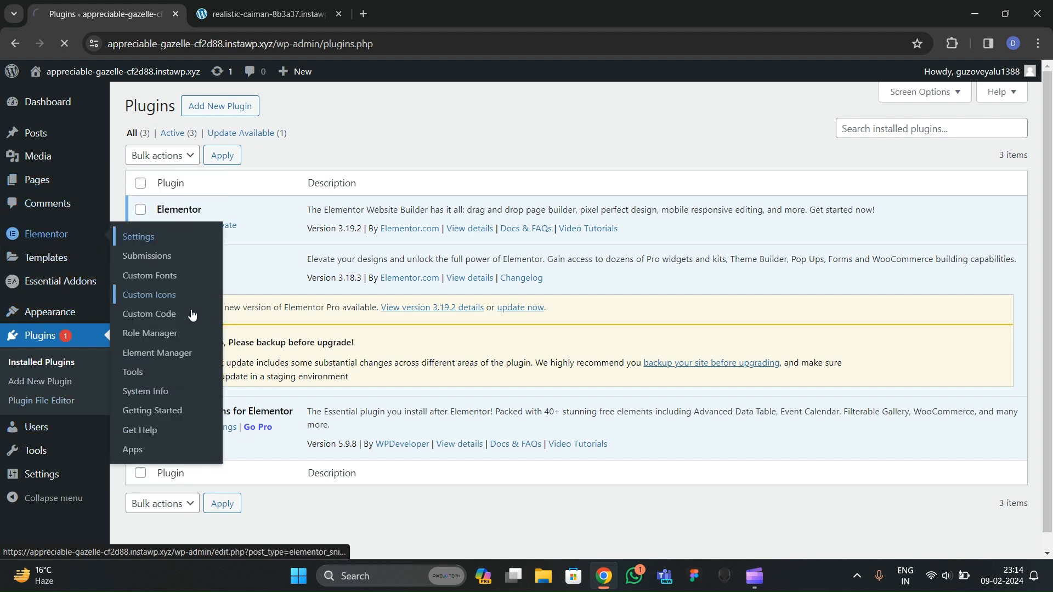
pyautogui.click(343, 136)
pyautogui.scroll(-1, 315, 402)
pyautogui.scroll(-3, 256, 397)
pyautogui.scroll(5, 255, 396)
pyautogui.scroll(-5, 255, 398)
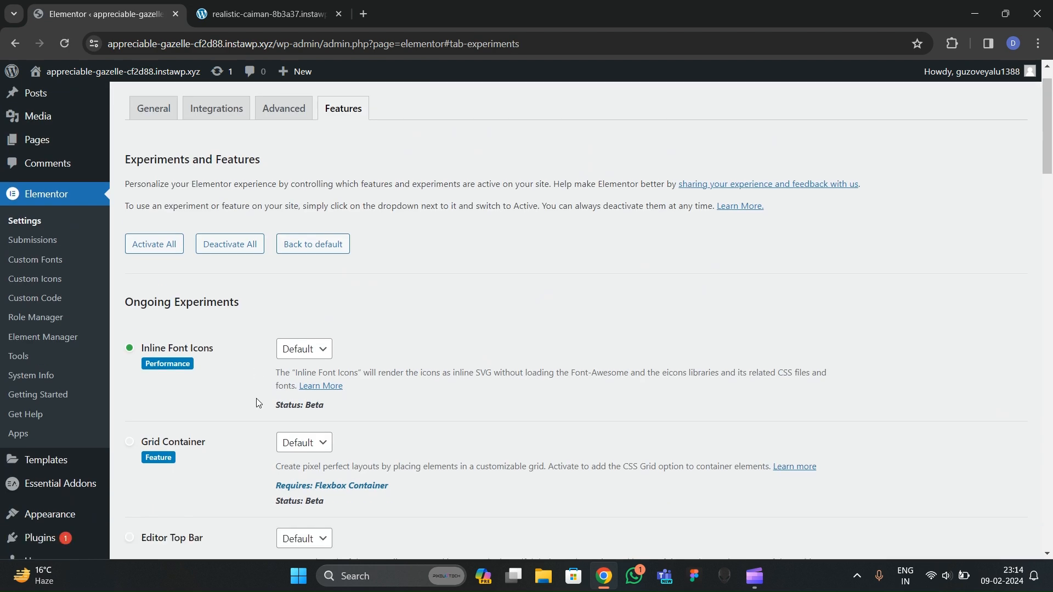
pyautogui.scroll(3, 188, 403)
pyautogui.scroll(-3, 187, 395)
pyautogui.scroll(3, 189, 393)
pyautogui.scroll(-3, 203, 381)
pyautogui.scroll(-6, 203, 382)
pyautogui.scroll(2, 204, 383)
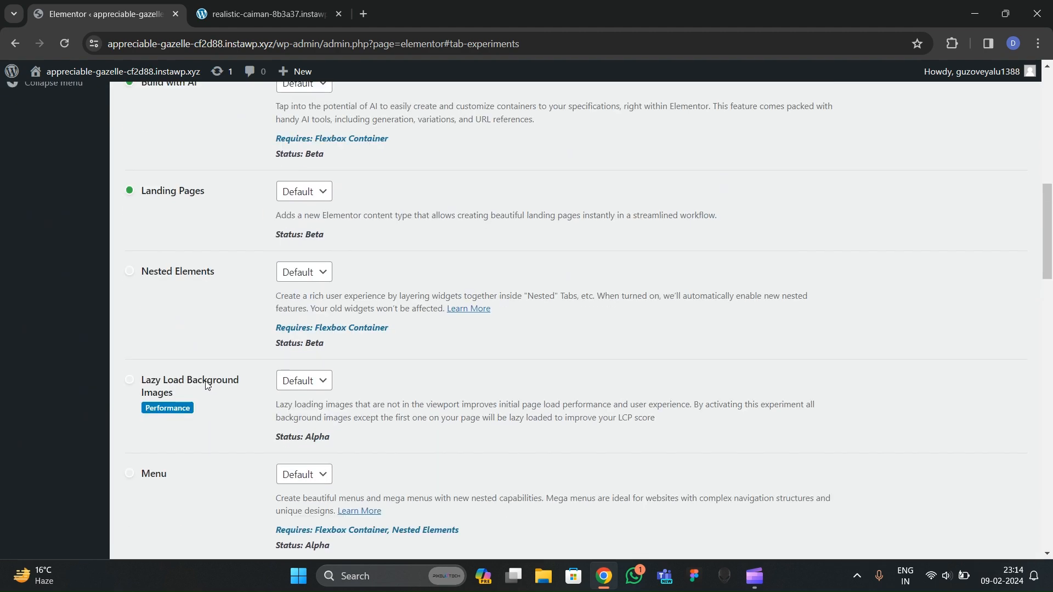
# Step: Set the Flexbox Container feature to Active among Elementor's stable features
pyautogui.scroll(-10, 206, 390)
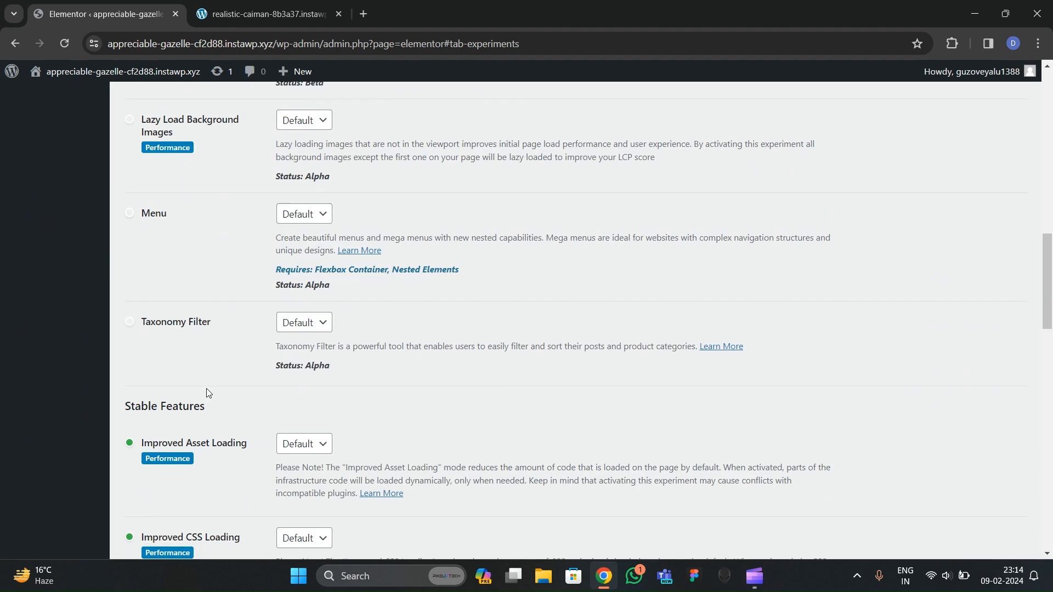
pyautogui.scroll(-3, 206, 391)
pyautogui.click(301, 320)
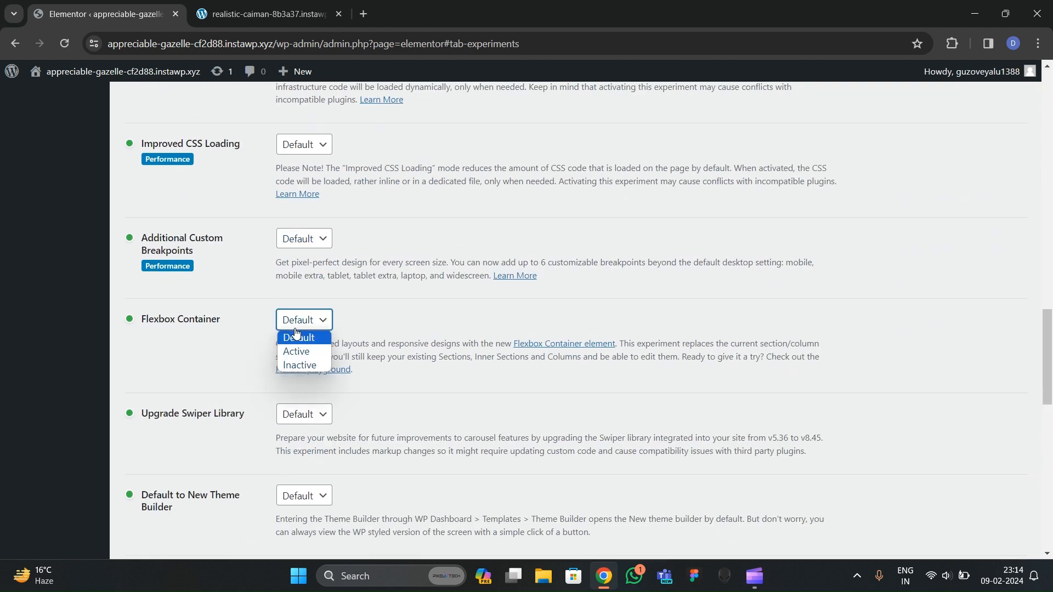
pyautogui.click(300, 351)
# Step: Look over the remaining stable features and set the Nested Elements experiment to Active
pyautogui.scroll(-3, 193, 369)
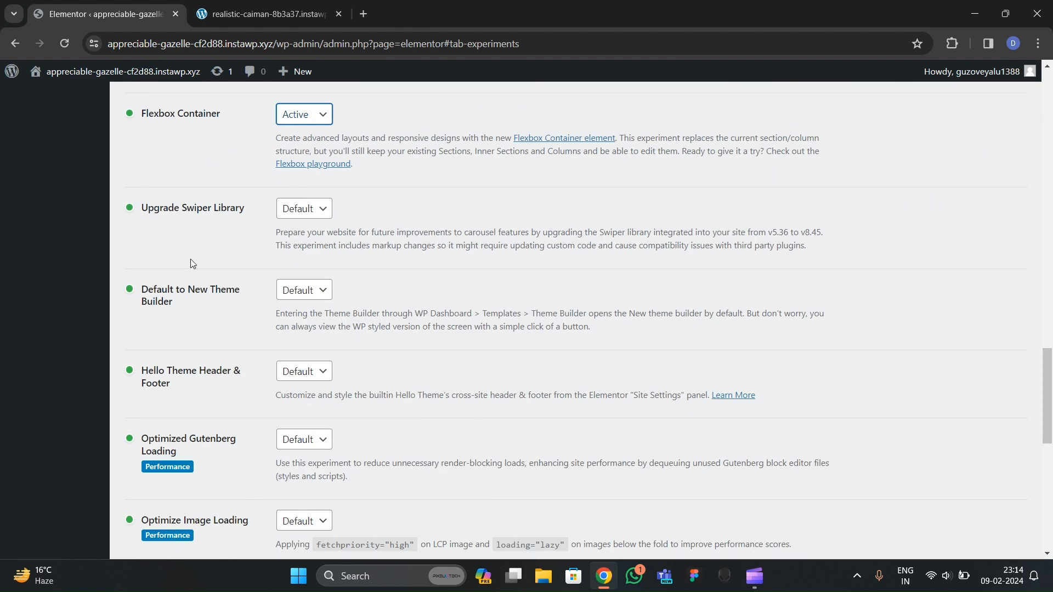
pyautogui.scroll(1, 225, 341)
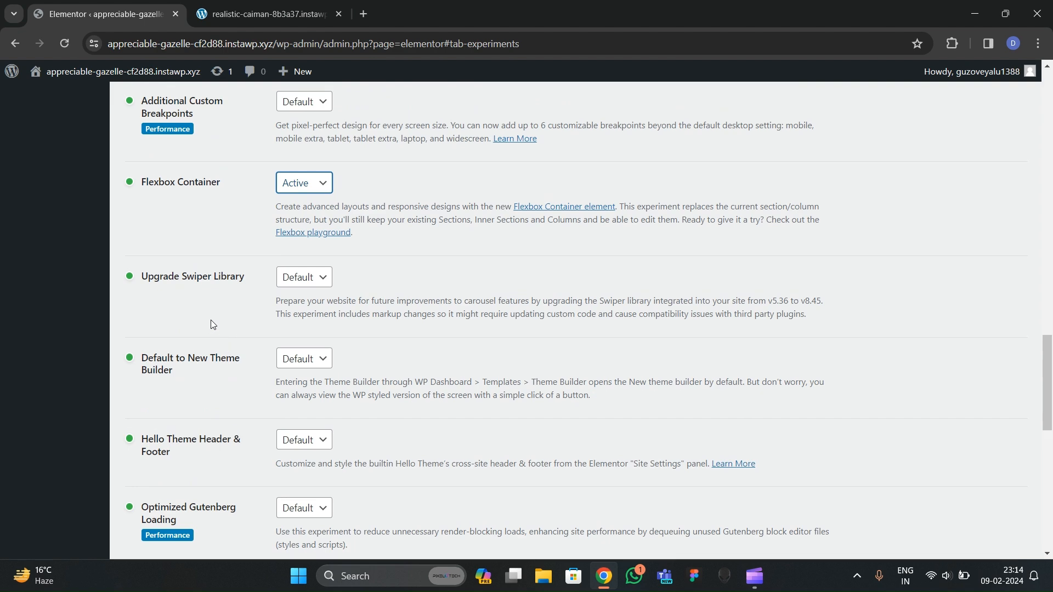
pyautogui.scroll(-10, 211, 324)
pyautogui.scroll(9, 237, 409)
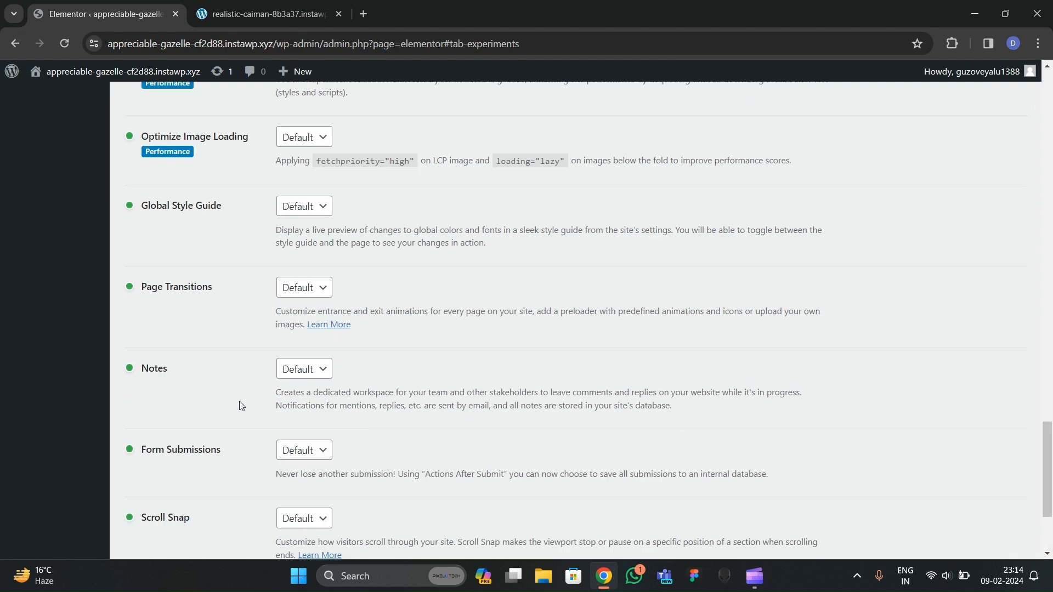
pyautogui.scroll(4, 164, 335)
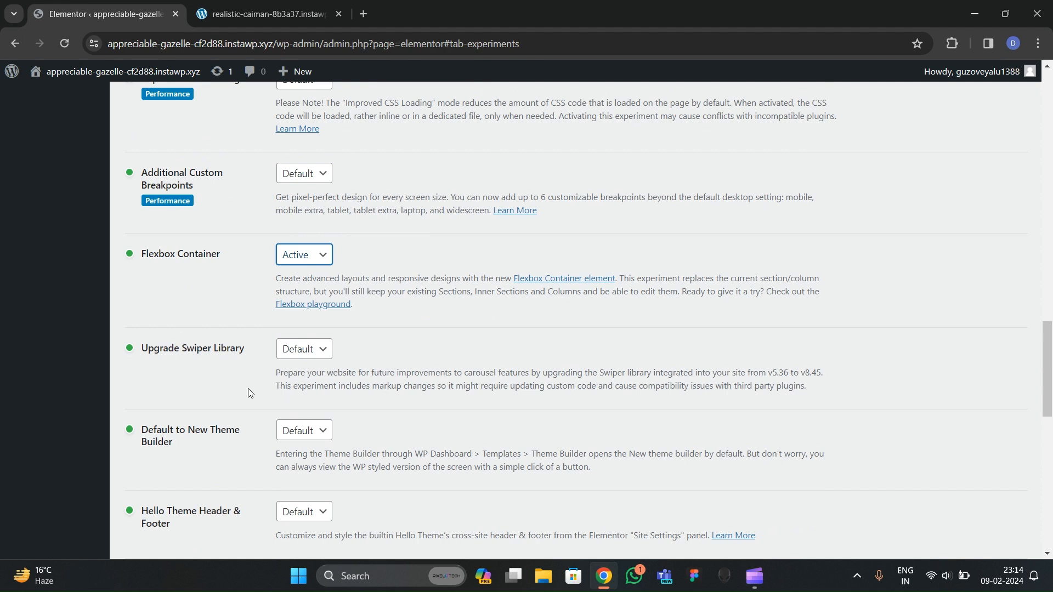
pyautogui.scroll(4, 222, 369)
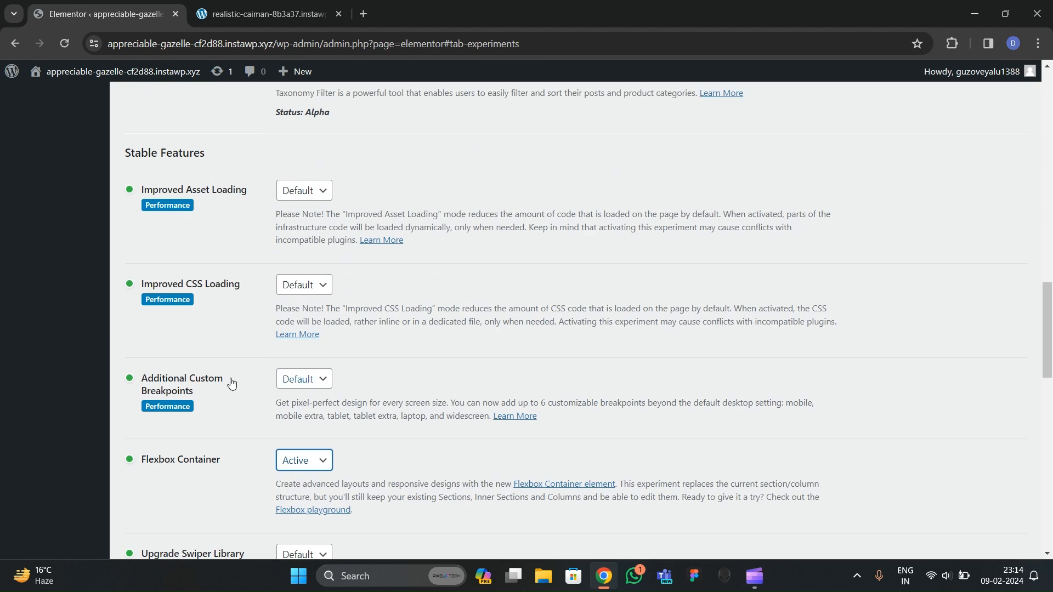
pyautogui.scroll(10, 214, 390)
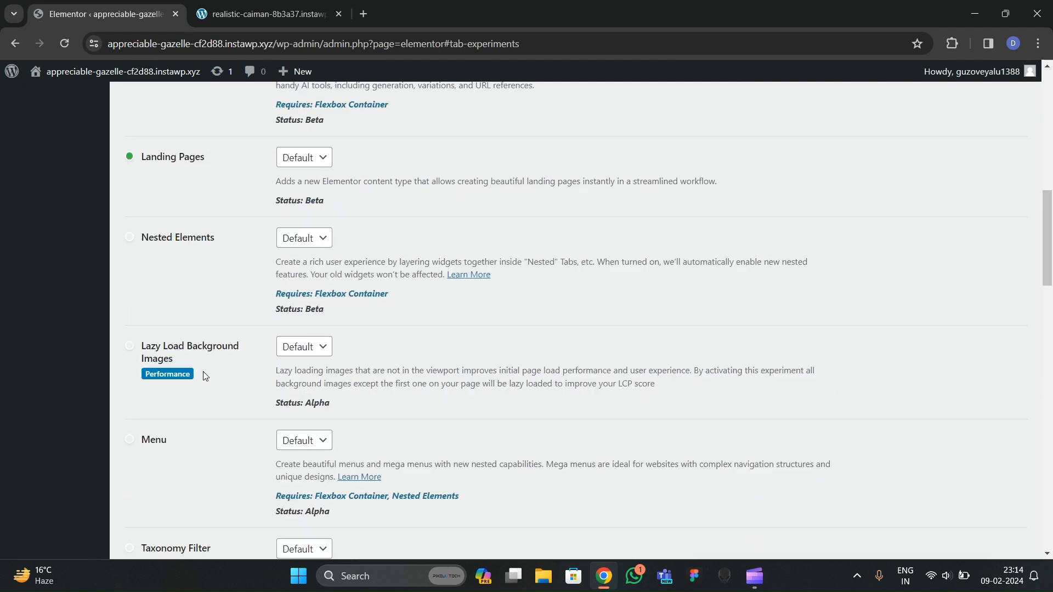
pyautogui.scroll(4, 213, 335)
pyautogui.scroll(-3, 213, 392)
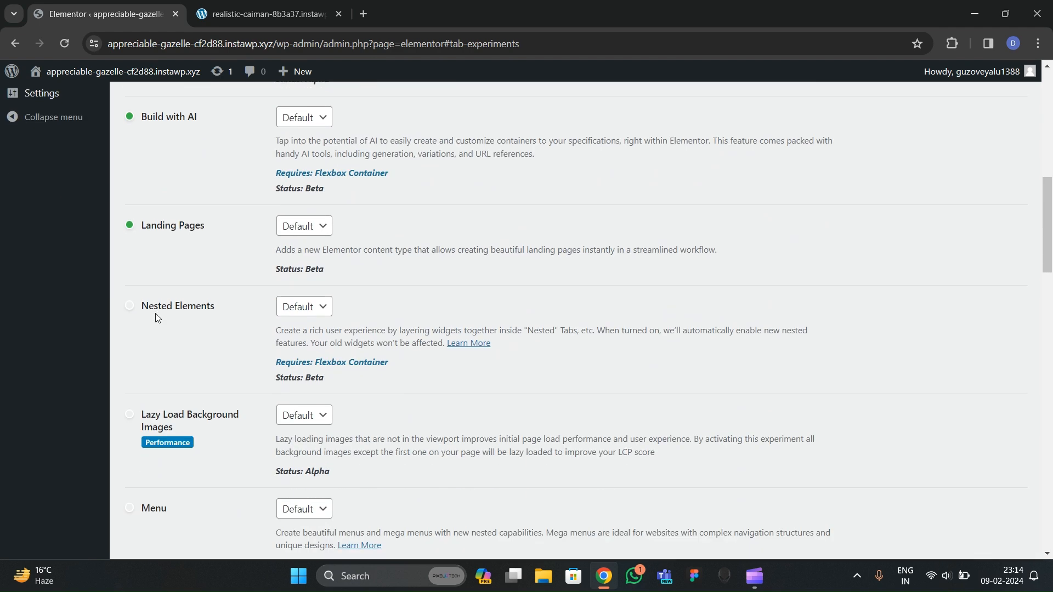
pyautogui.click(305, 310)
pyautogui.click(301, 338)
# Step: Save the changed Elementor feature settings
pyautogui.scroll(9, 209, 350)
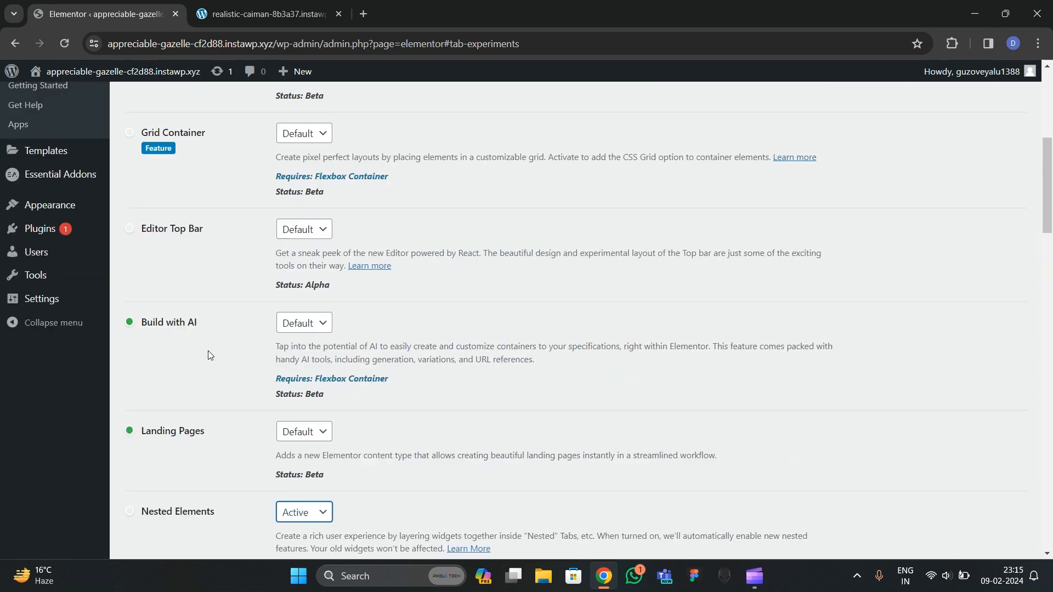
pyautogui.scroll(-7, 211, 362)
pyautogui.scroll(-20, 214, 373)
pyautogui.click(187, 478)
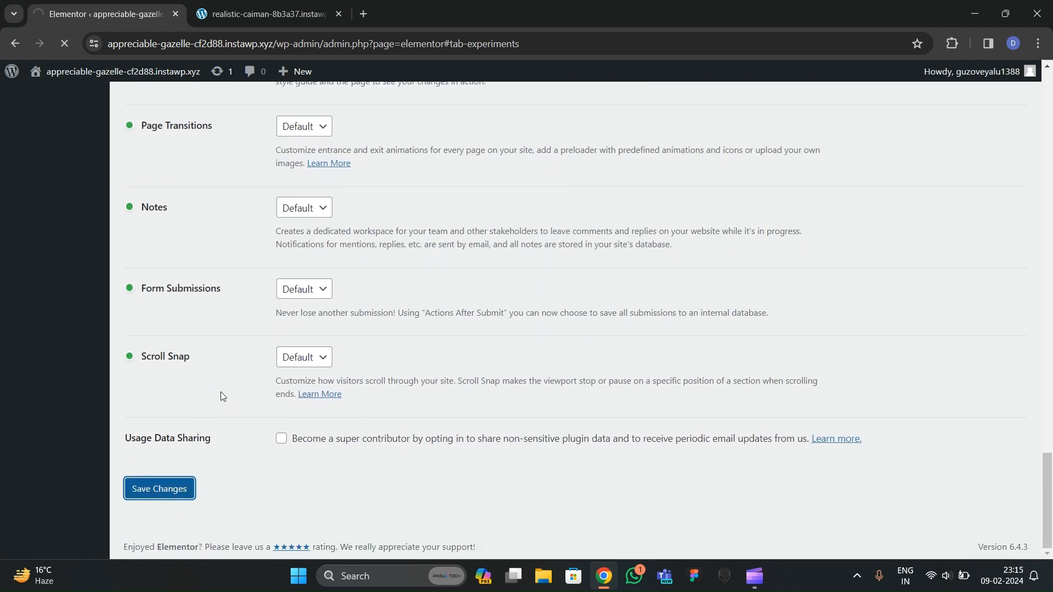
# Step: Place the finished site's browser tab first and open the list of all pages in the new site's dashboard
pyautogui.moveTo(197, 6); pyautogui.dragTo(104, 5)
pyautogui.click(314, 4)
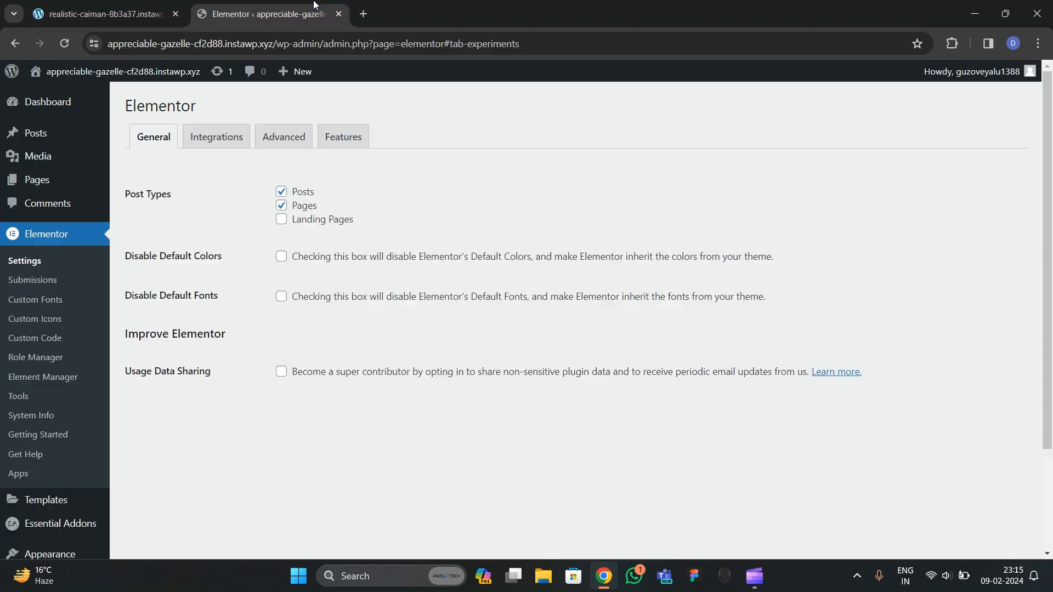
pyautogui.scroll(2, 71, 263)
pyautogui.moveTo(104, 181)
pyautogui.click(136, 182)
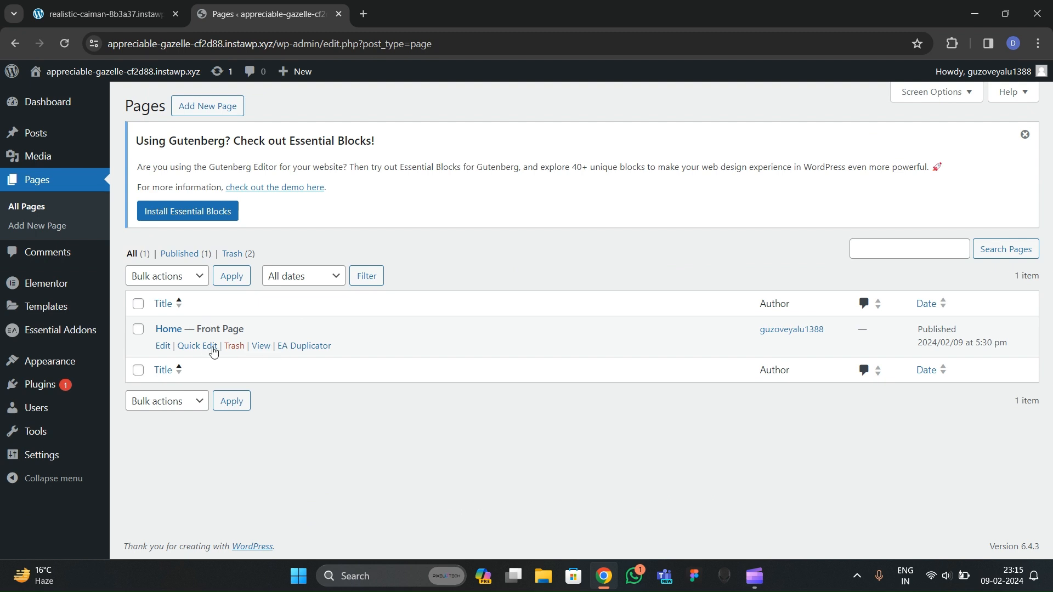
# Step: Open the view of the Home front page in a new browser tab and return to the pages list
pyautogui.rightClick(250, 346)
pyautogui.click(272, 363)
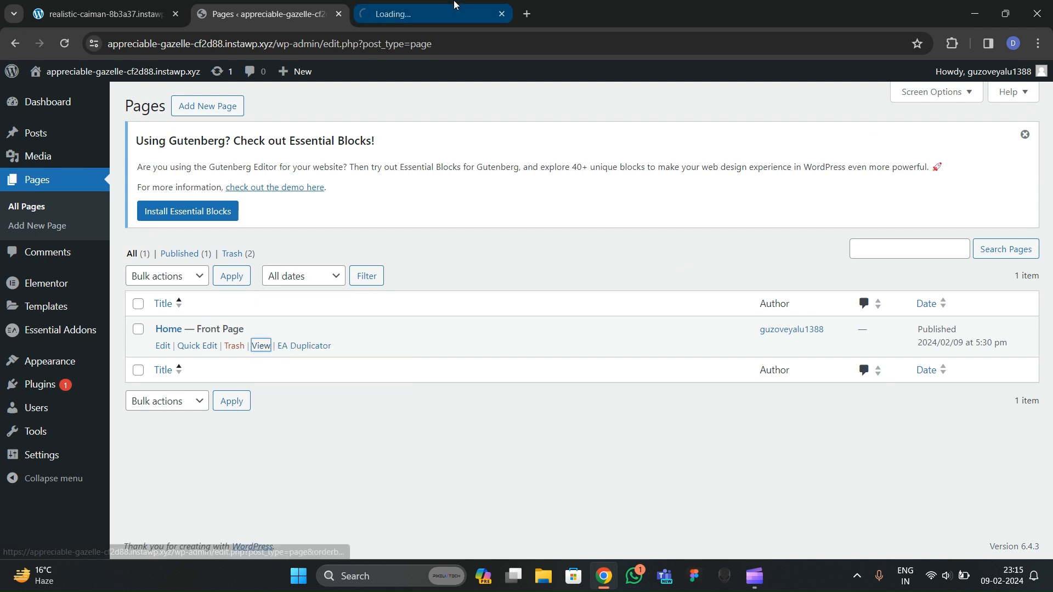
pyautogui.click(433, 14)
pyautogui.click(269, 13)
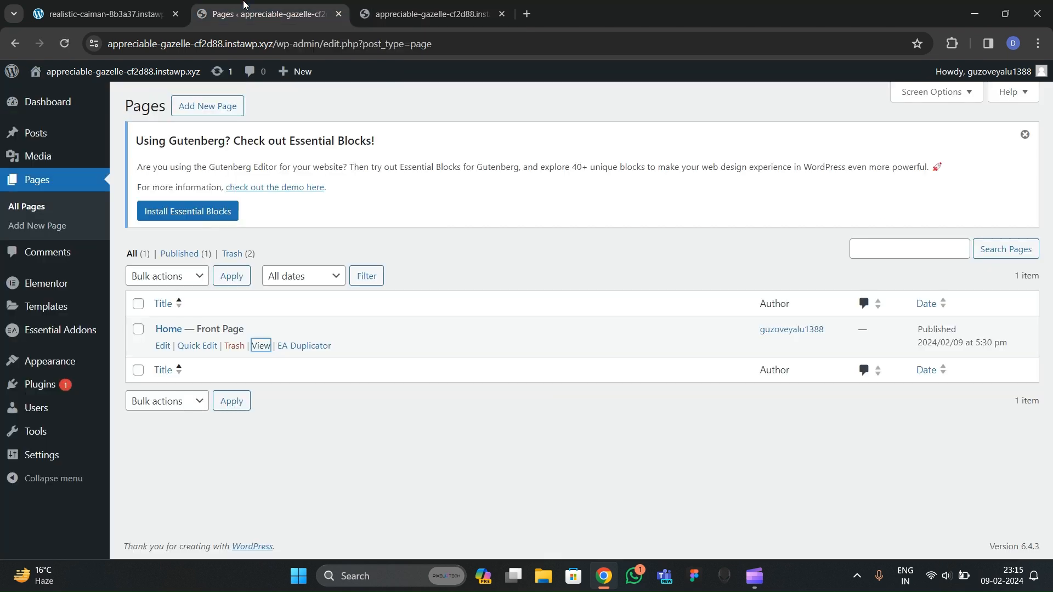
# Step: Open the Home page for editing in a new browser tab and close the tab showing its public view
pyautogui.rightClick(162, 346)
pyautogui.click(189, 360)
pyautogui.click(554, 12)
pyautogui.click(443, 6)
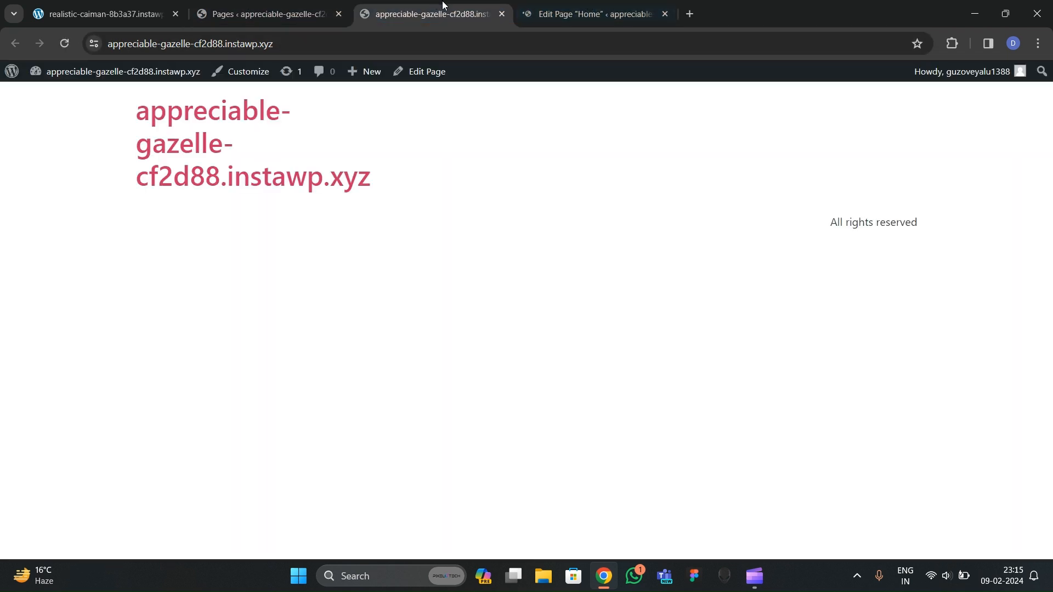
pyautogui.click(500, 15)
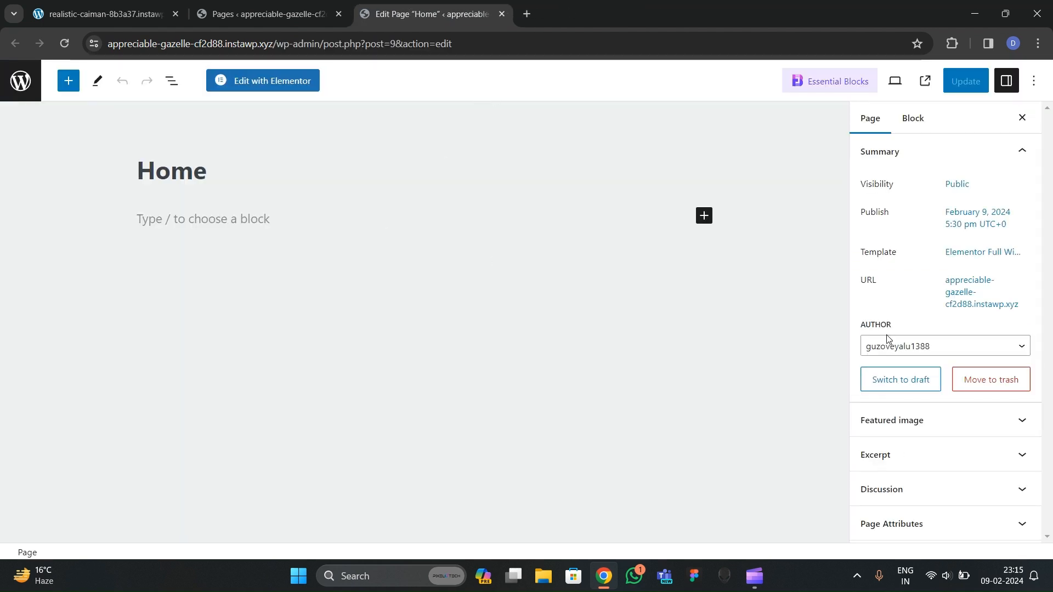
# Step: Set the Home page's template to Elementor Canvas
pyautogui.click(957, 257)
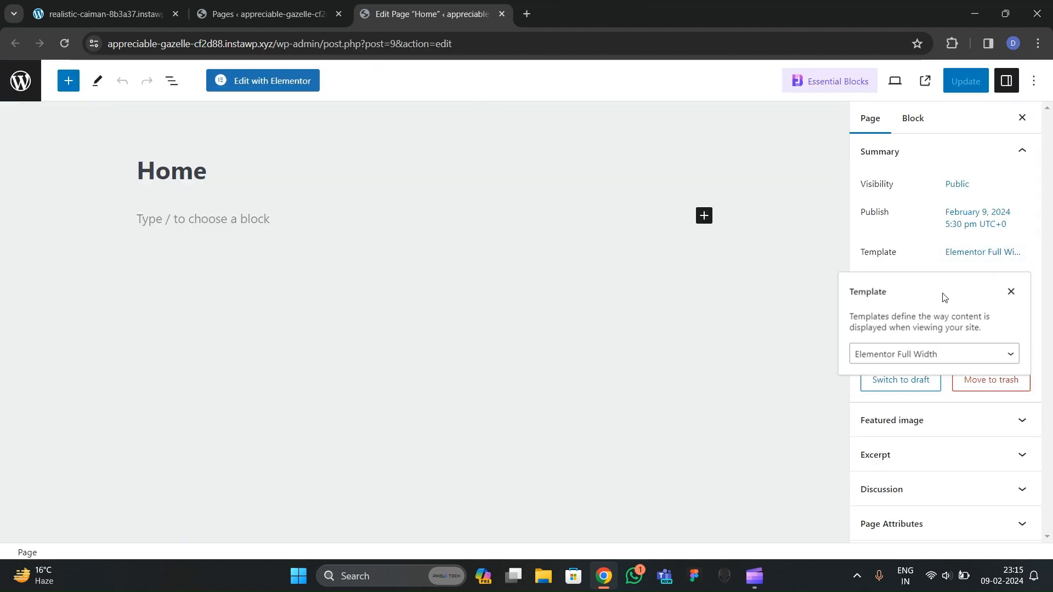
pyautogui.click(911, 357)
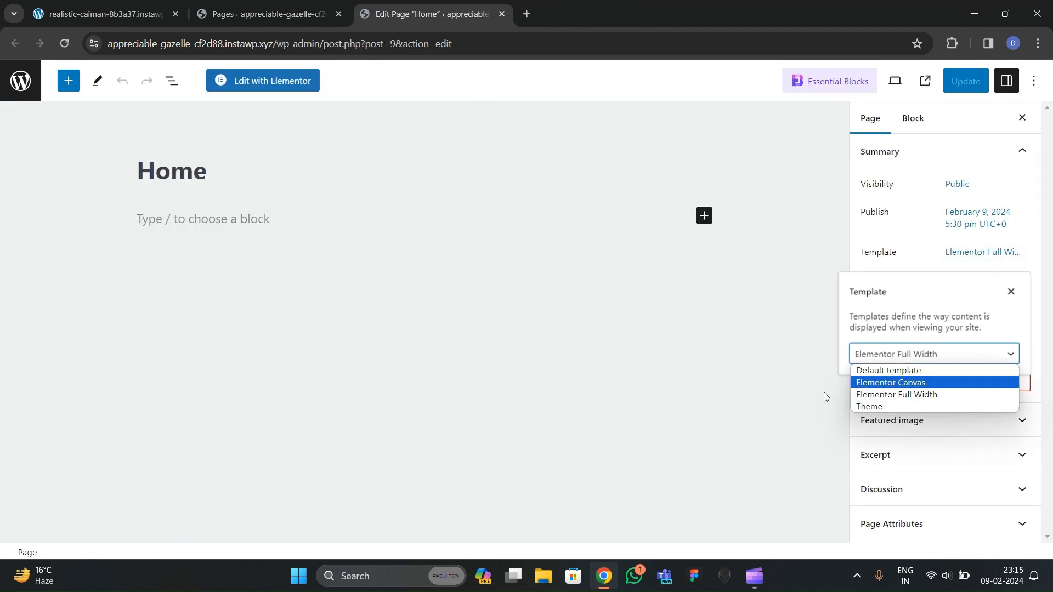
pyautogui.click(892, 383)
pyautogui.click(898, 359)
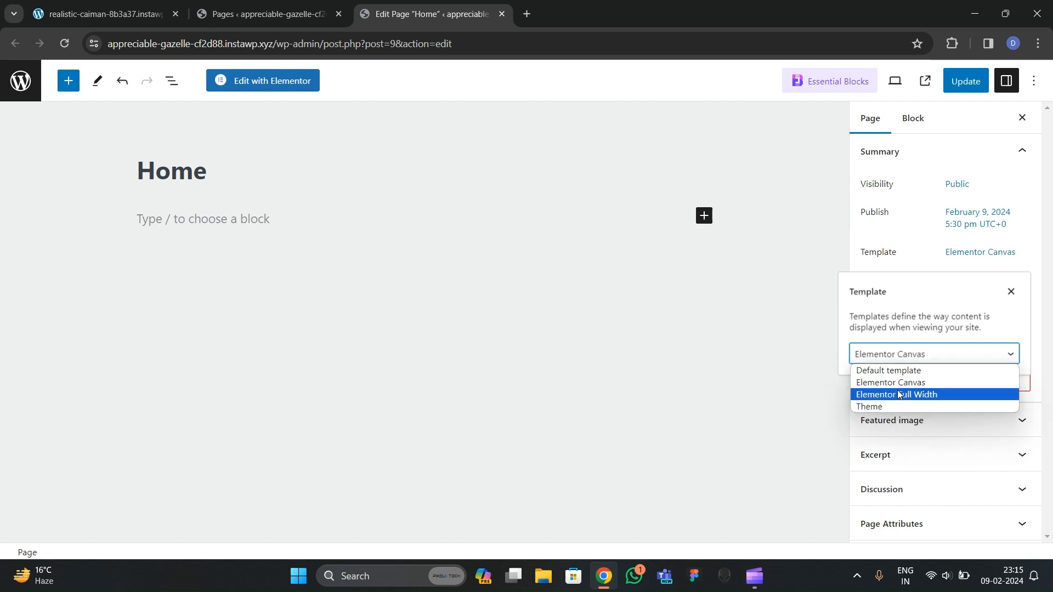
pyautogui.click(890, 383)
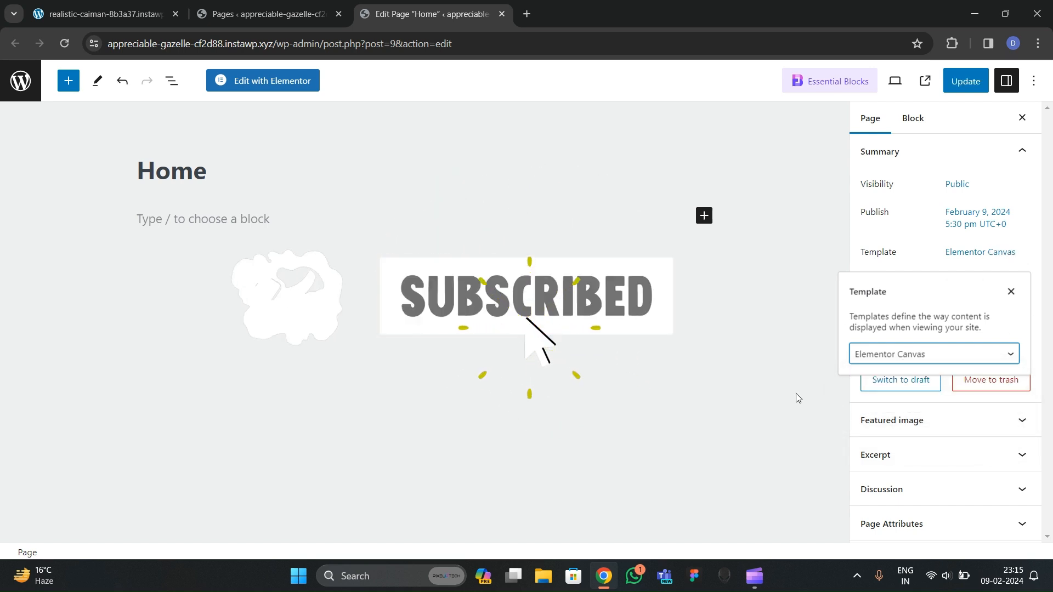
pyautogui.click(795, 393)
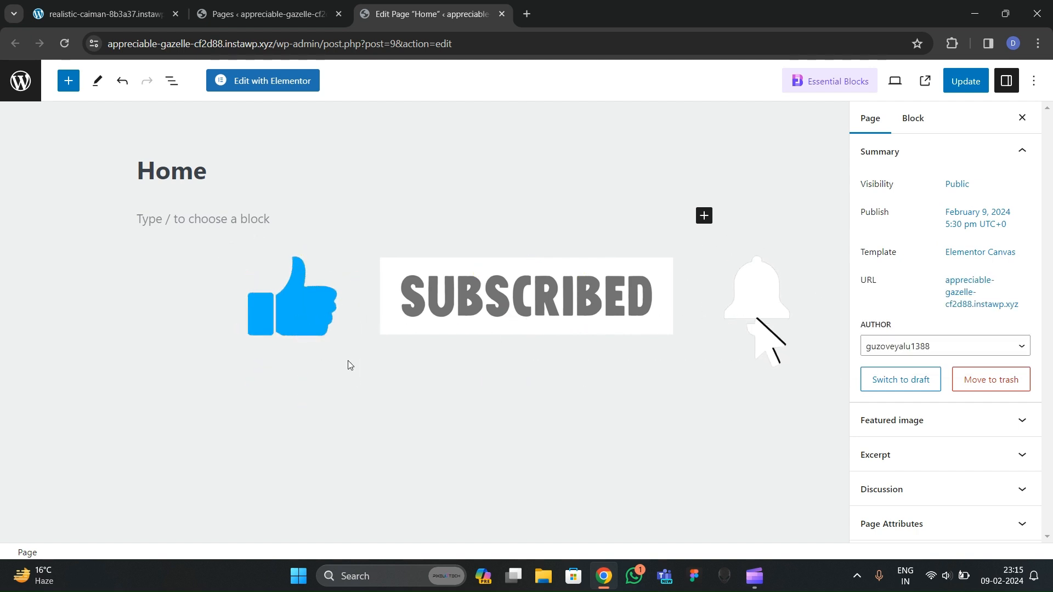
# Step: Update the Home page and open it in the Elementor editor
pyautogui.click(965, 80)
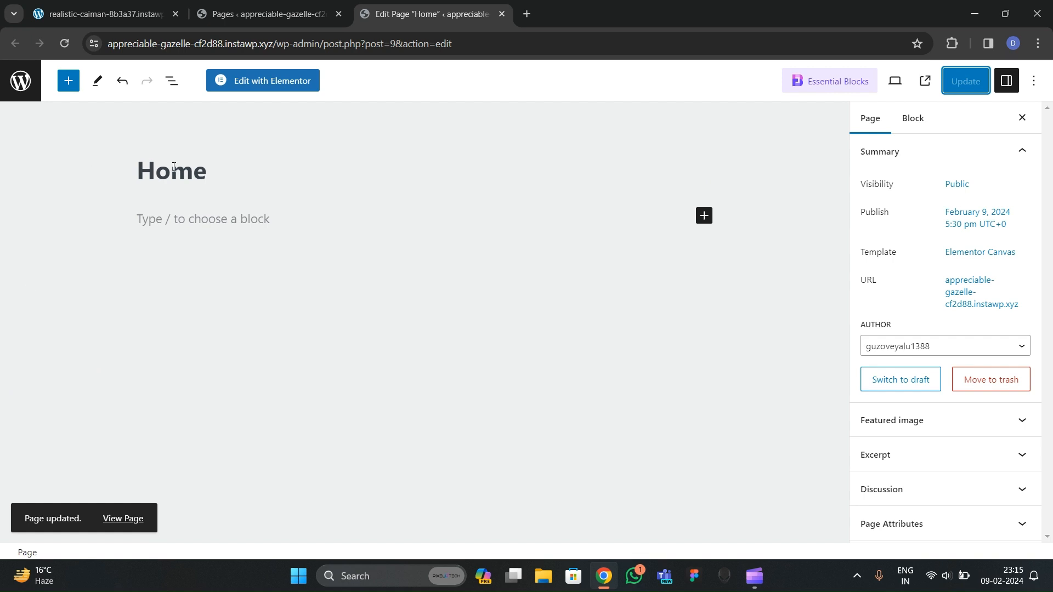
pyautogui.click(267, 94)
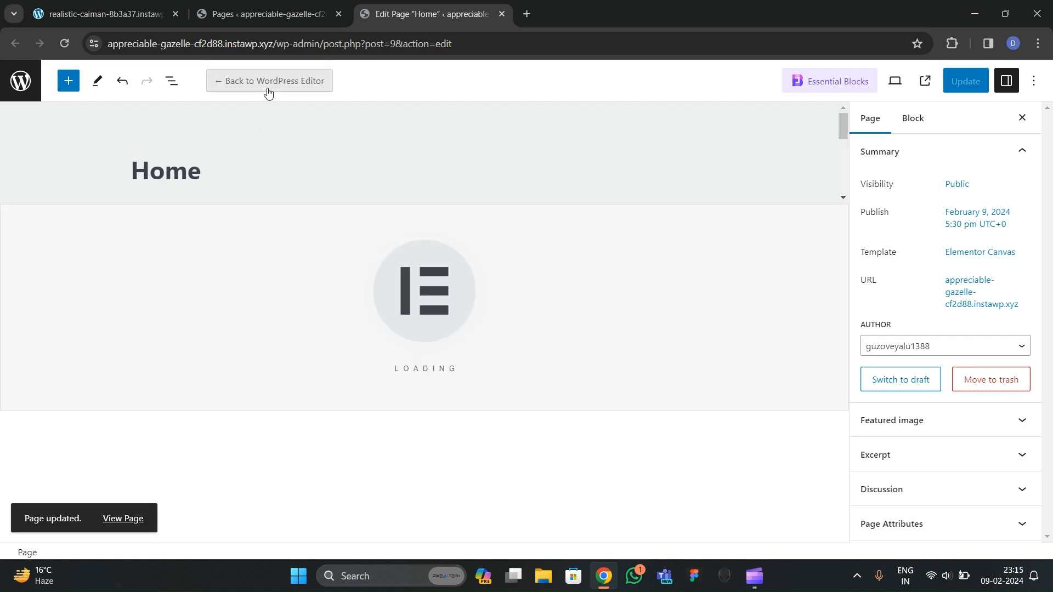
# Step: Look over the finished site's header, hero section, category cards and camping packages as a layout reference
pyautogui.click(317, 6)
pyautogui.click(62, 4)
pyautogui.scroll(-3, 298, 346)
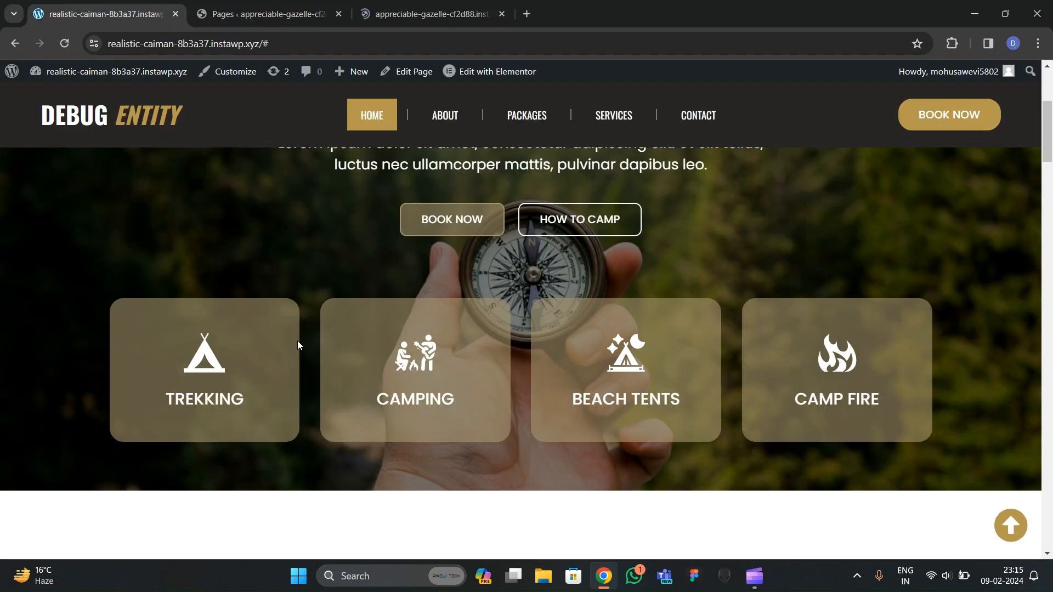
pyautogui.scroll(1, 319, 341)
pyautogui.scroll(1, 426, 345)
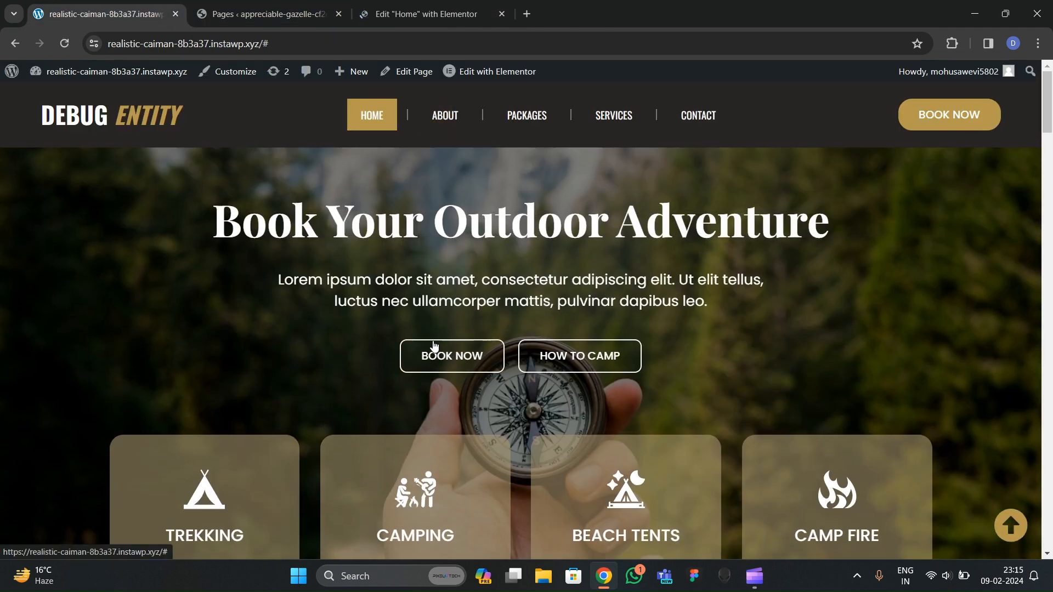
pyautogui.scroll(-4, 433, 346)
pyautogui.scroll(4, 422, 362)
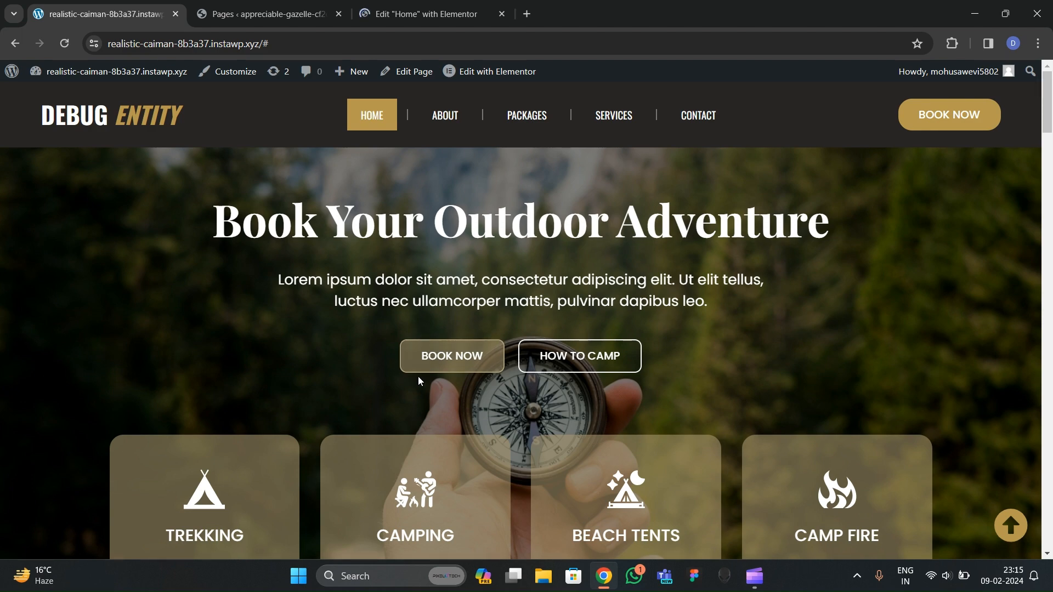
pyautogui.scroll(-12, 418, 376)
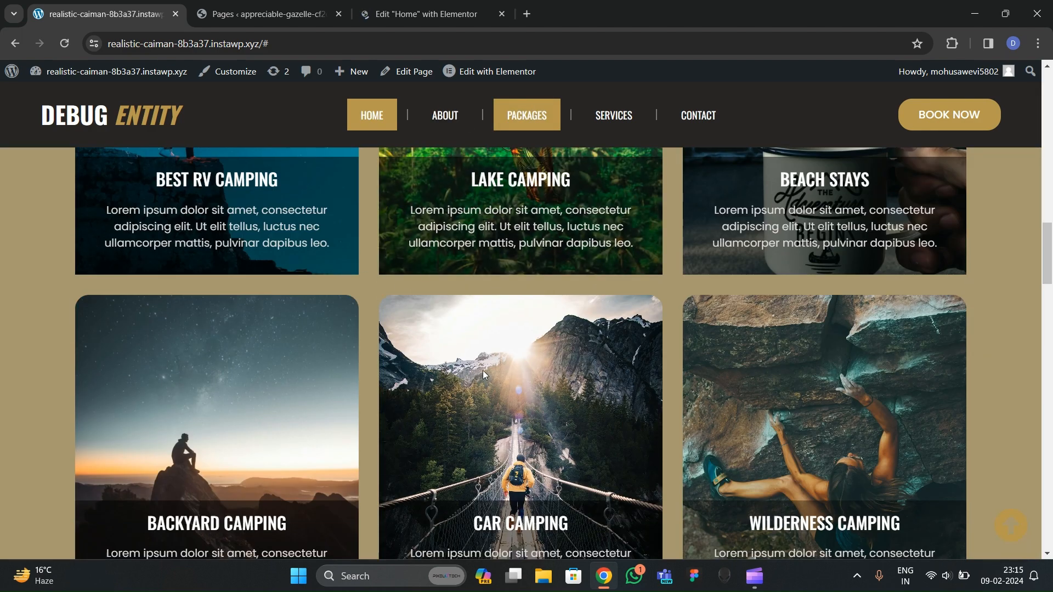
pyautogui.scroll(10, 488, 389)
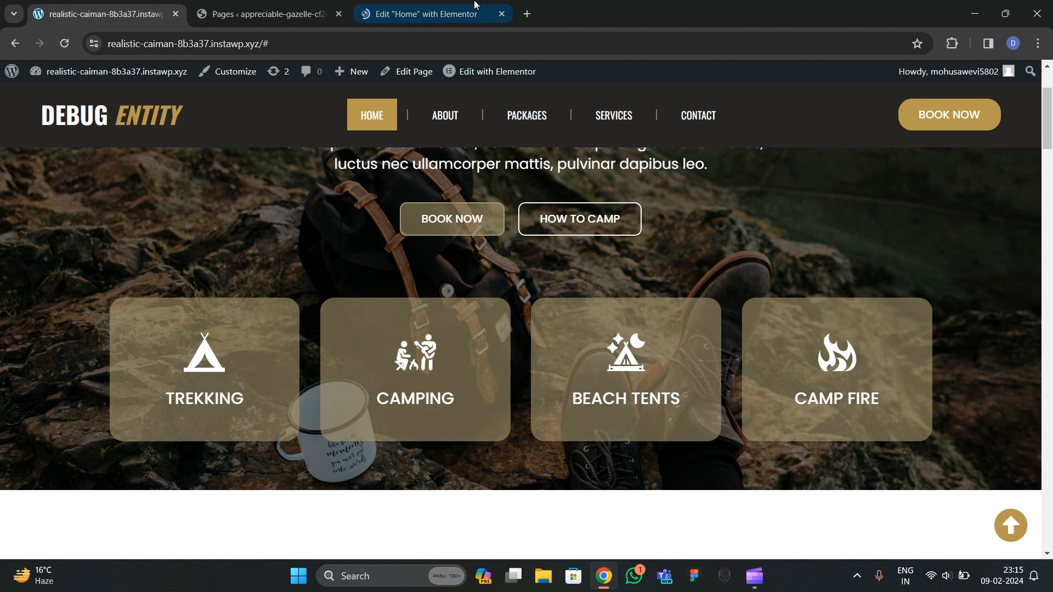
# Step: Return to the Home page's Elementor editor and dismiss the Elementor AI introduction
pyautogui.click(460, 12)
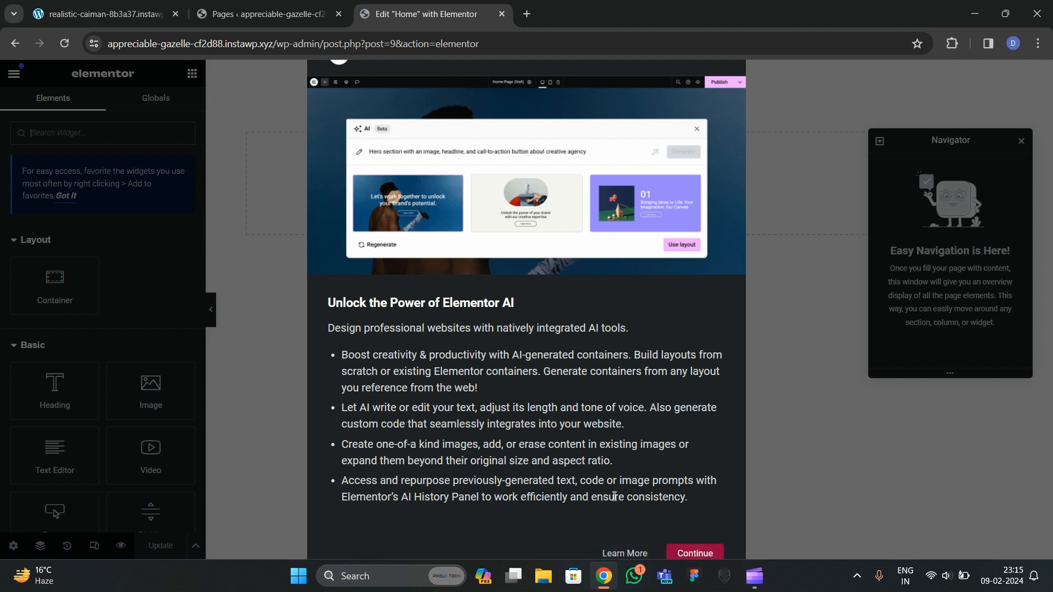
pyautogui.click(694, 553)
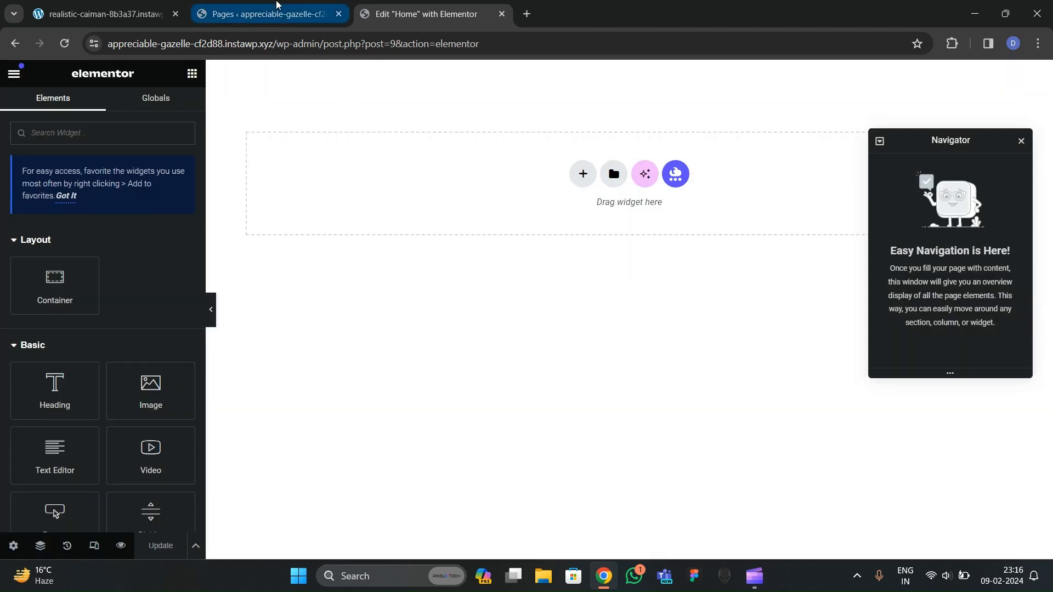
# Step: Check the hero section at the top of the finished site and return to the Elementor editor
pyautogui.click(269, 13)
pyautogui.click(104, 14)
pyautogui.scroll(3, 319, 241)
pyautogui.click(425, 14)
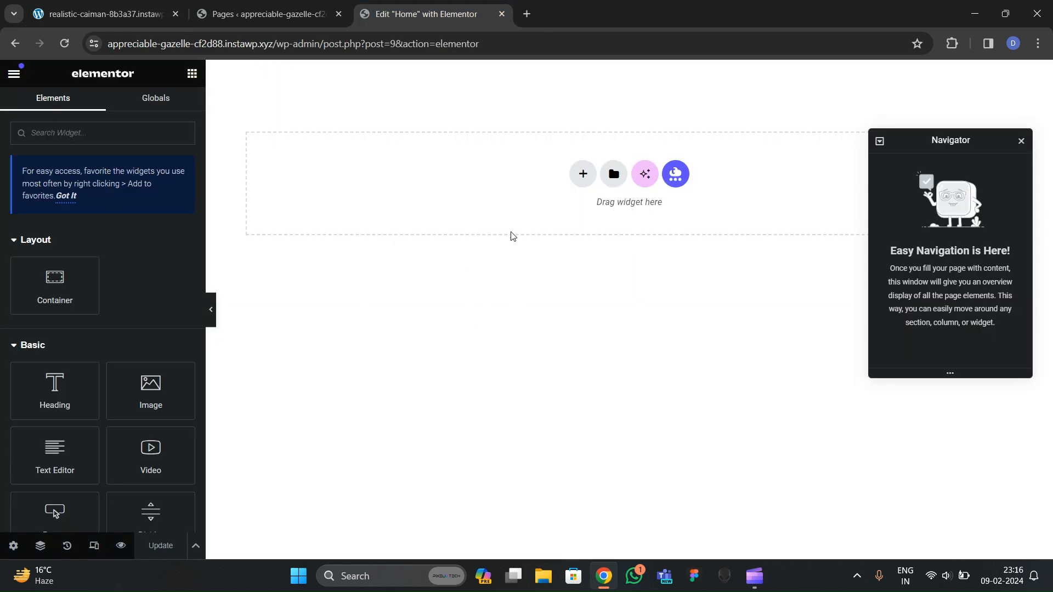
# Step: Add a single container with column direction to the Home page and set its minimum height to 700 px
pyautogui.click(582, 174)
pyautogui.click(458, 213)
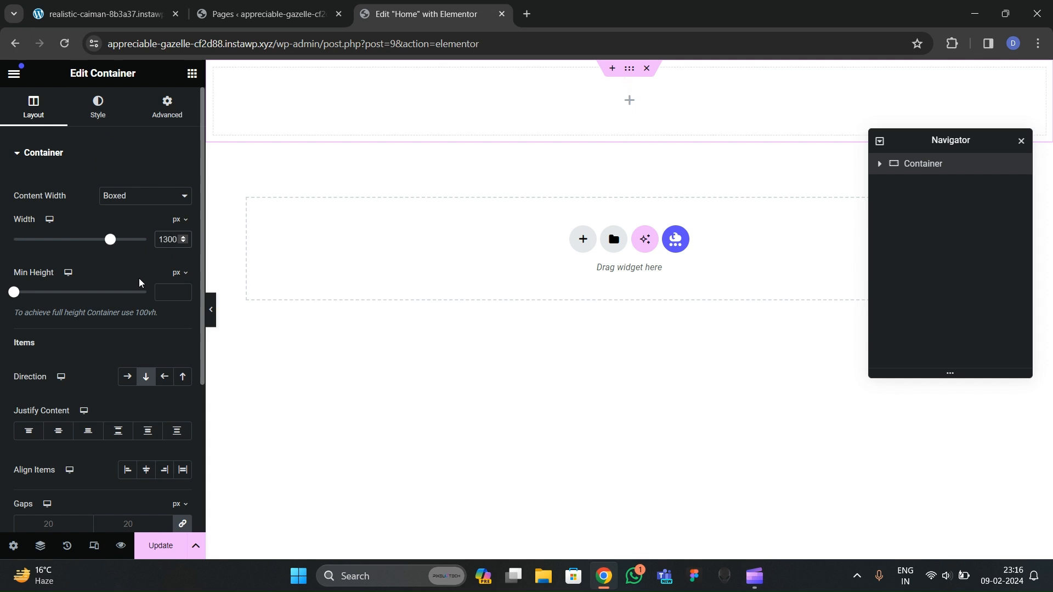
pyautogui.write('700')
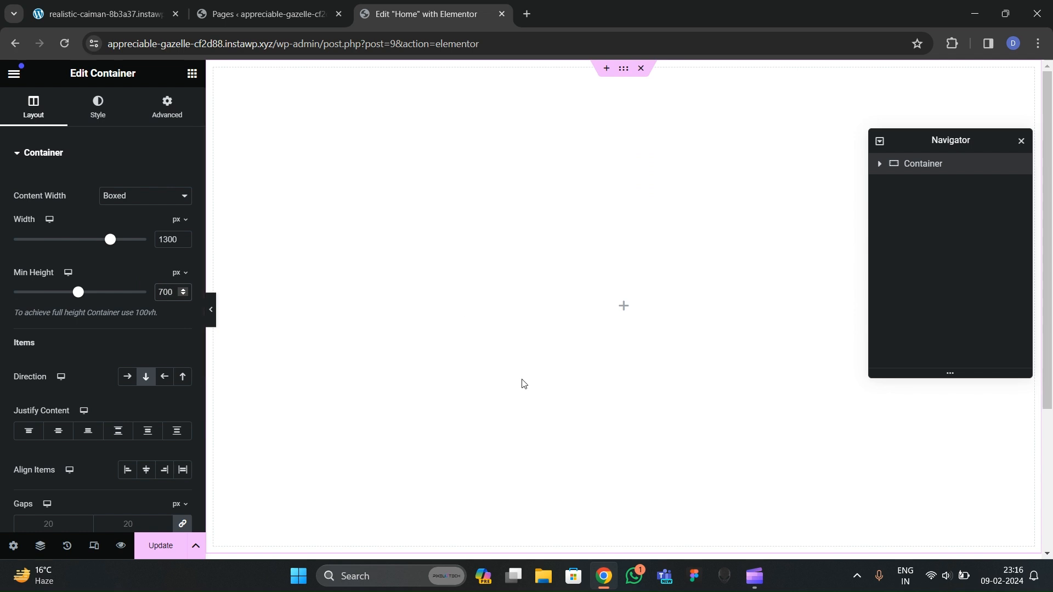
# Step: Set the container's padding to 0 px on all sides
pyautogui.scroll(-3, 496, 362)
pyautogui.scroll(3, 444, 292)
pyautogui.click(166, 105)
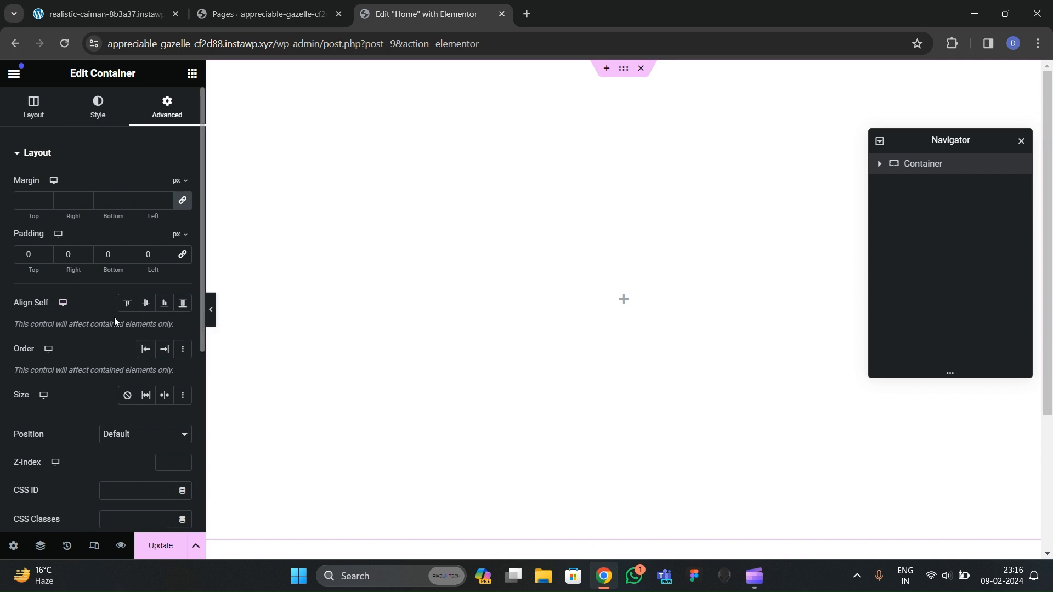
# Step: Set the container's background type to Slideshow and open the gallery picker for its images
pyautogui.click(105, 124)
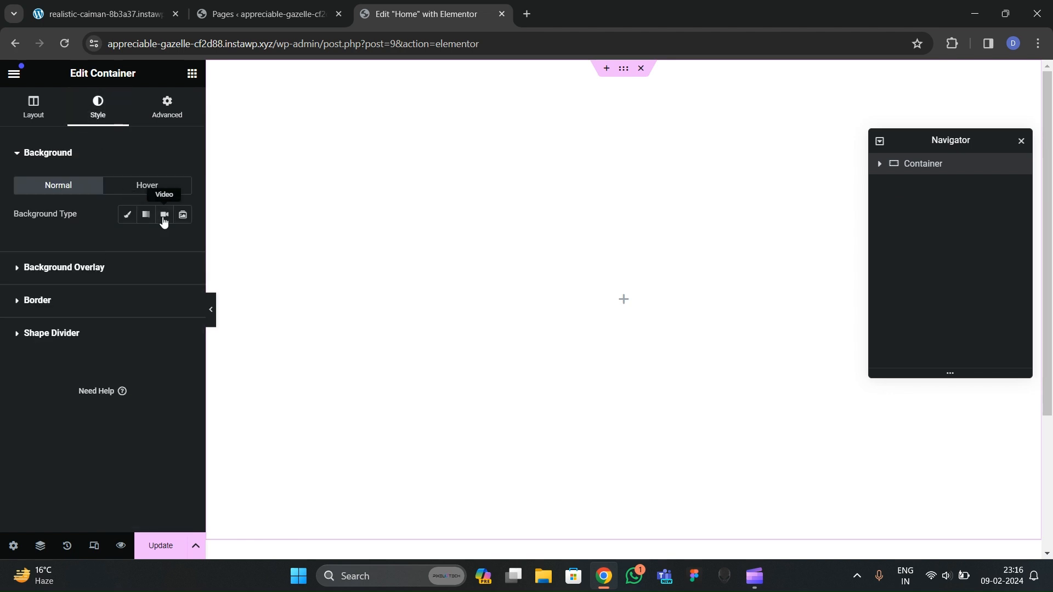
pyautogui.click(184, 217)
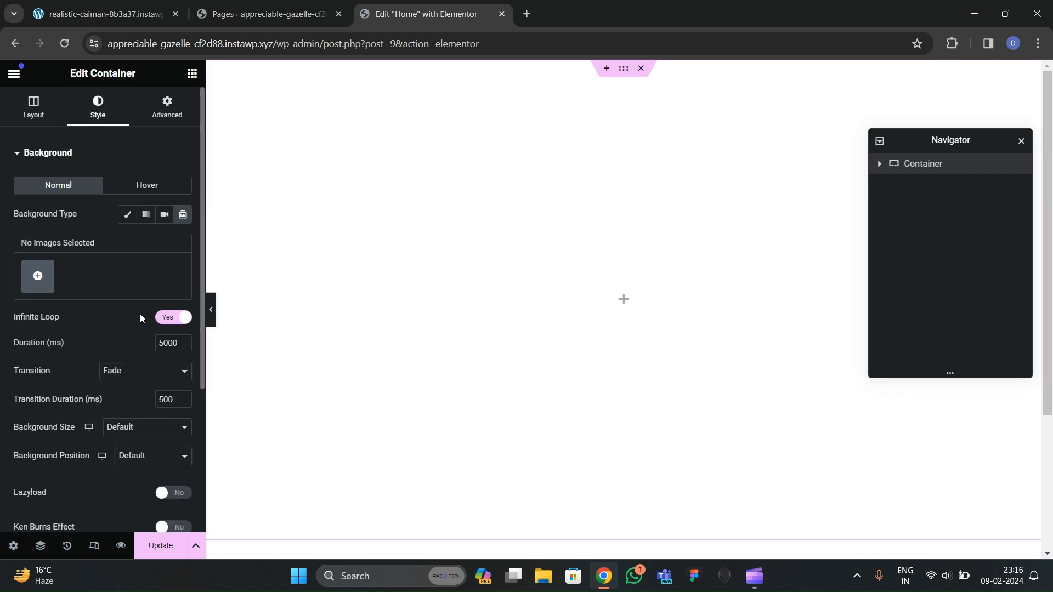
pyautogui.click(194, 271)
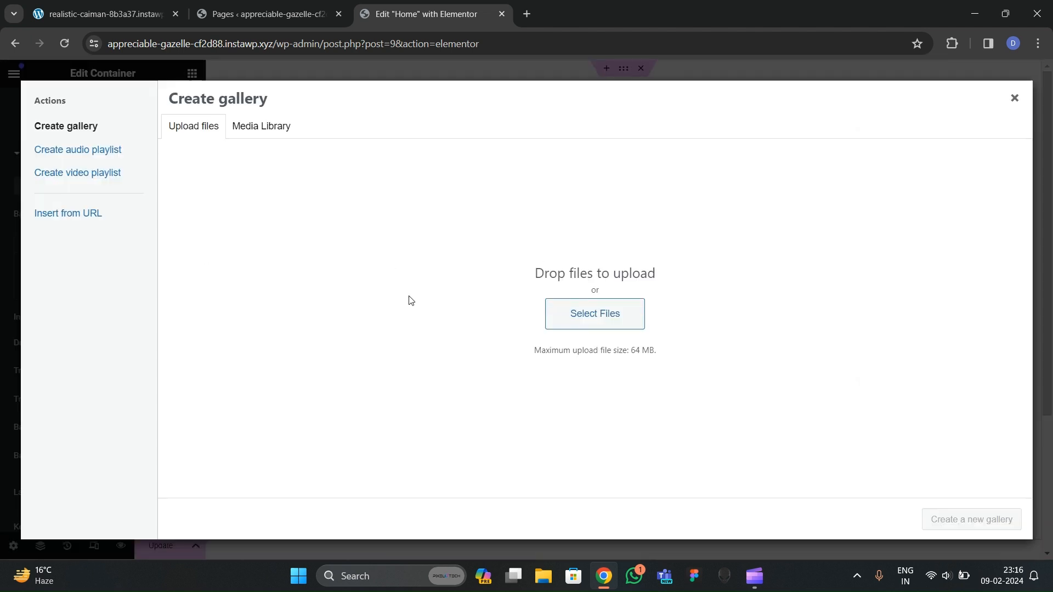
# Step: Browse the Downloads folder for the outdoor photos and upload them to the media library
pyautogui.click(553, 317)
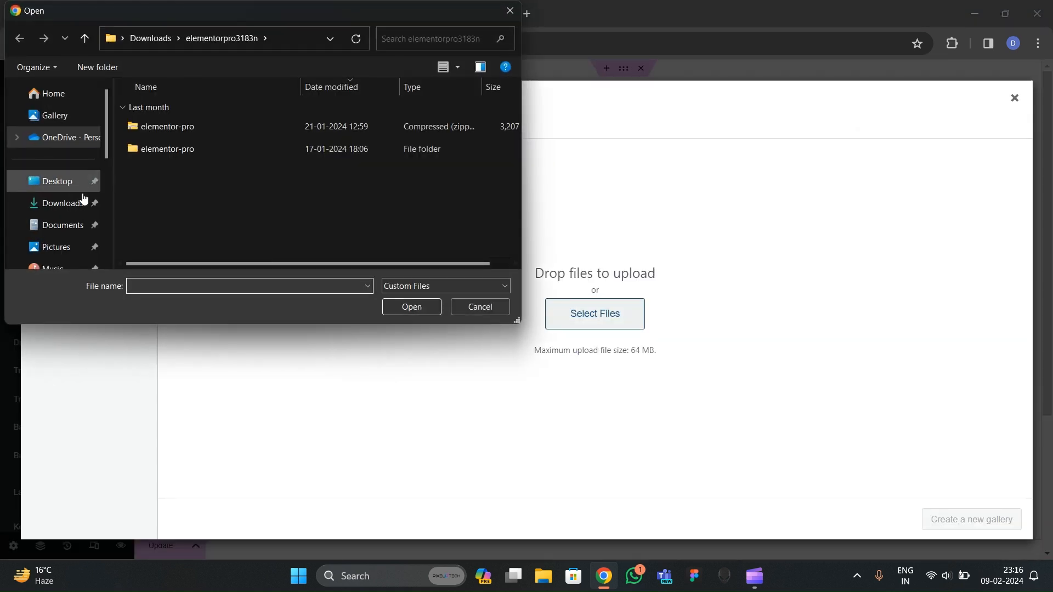
pyautogui.click(98, 198)
pyautogui.scroll(-5, 346, 232)
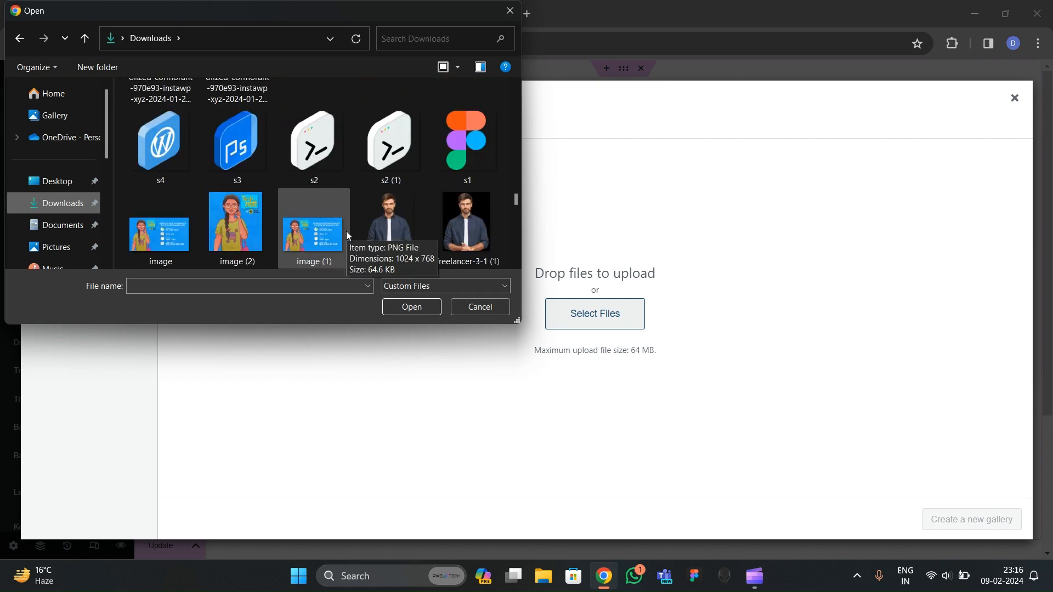
pyautogui.scroll(-3, 349, 234)
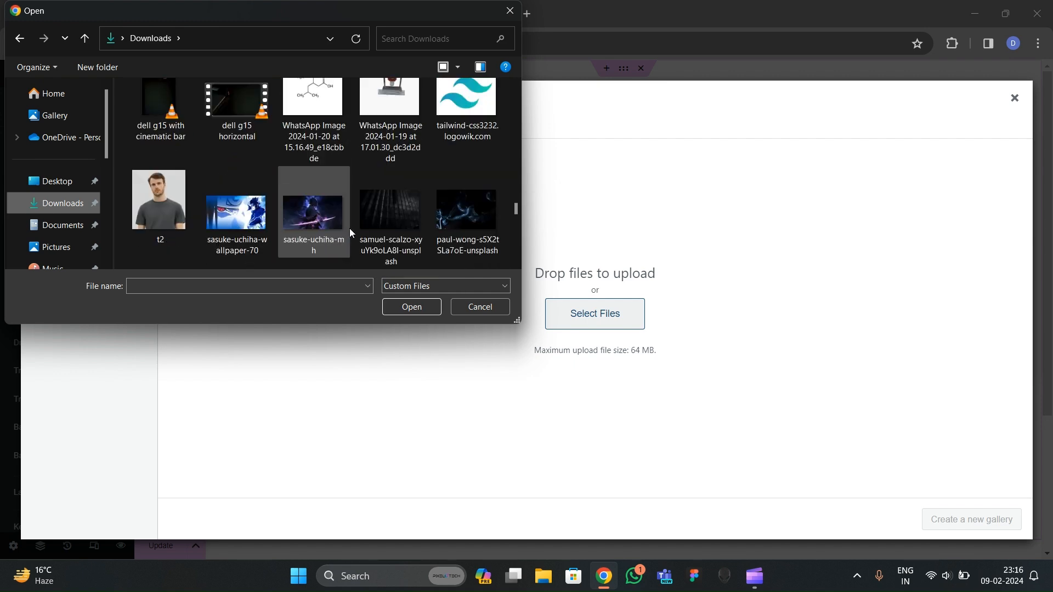
pyautogui.scroll(-3, 350, 228)
pyautogui.scroll(5, 347, 219)
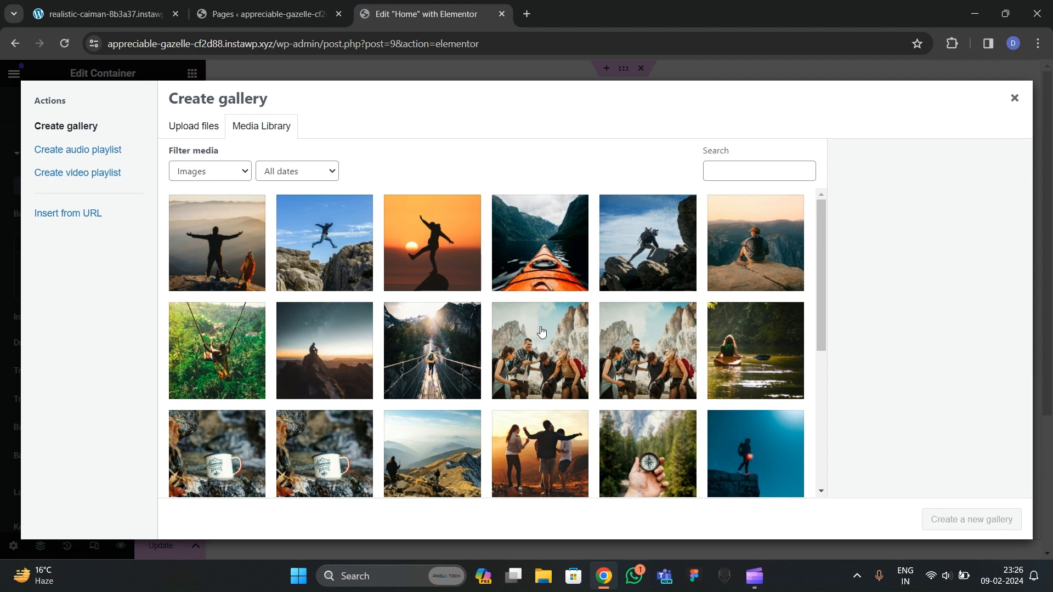
# Step: Select the sunset silhouette, the outstretched-arms hiker and the kayaker on the forest river for the slideshow gallery
pyautogui.click(438, 266)
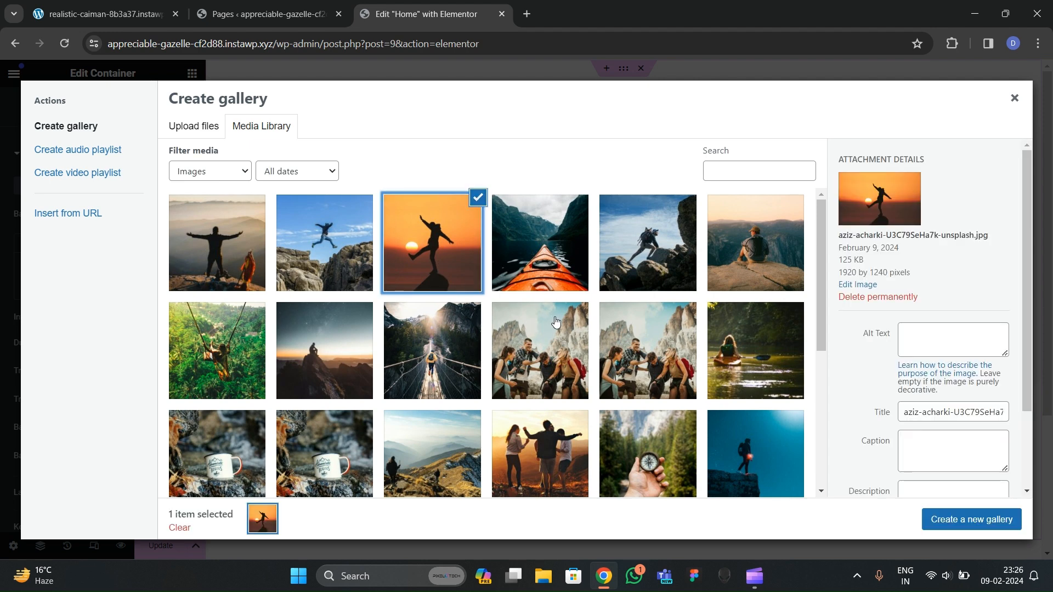
pyautogui.click(222, 267)
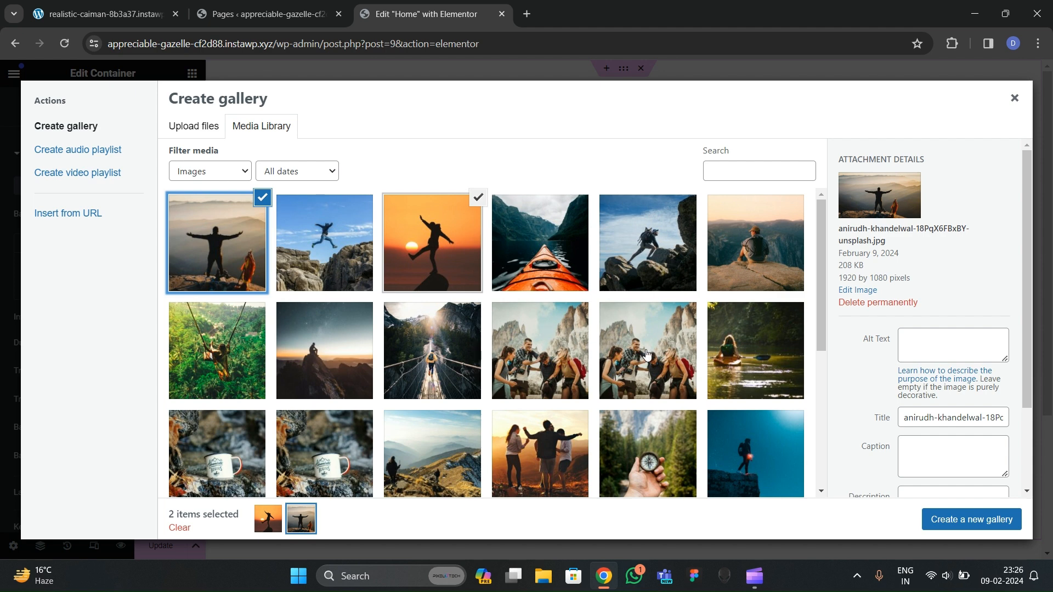
pyautogui.click(753, 365)
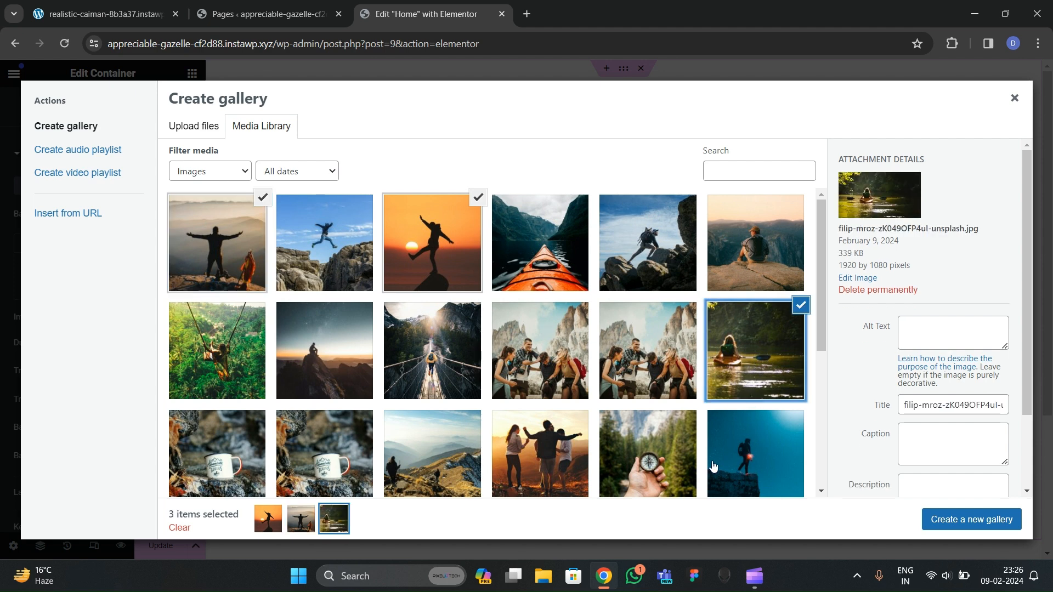
pyautogui.scroll(-1, 548, 436)
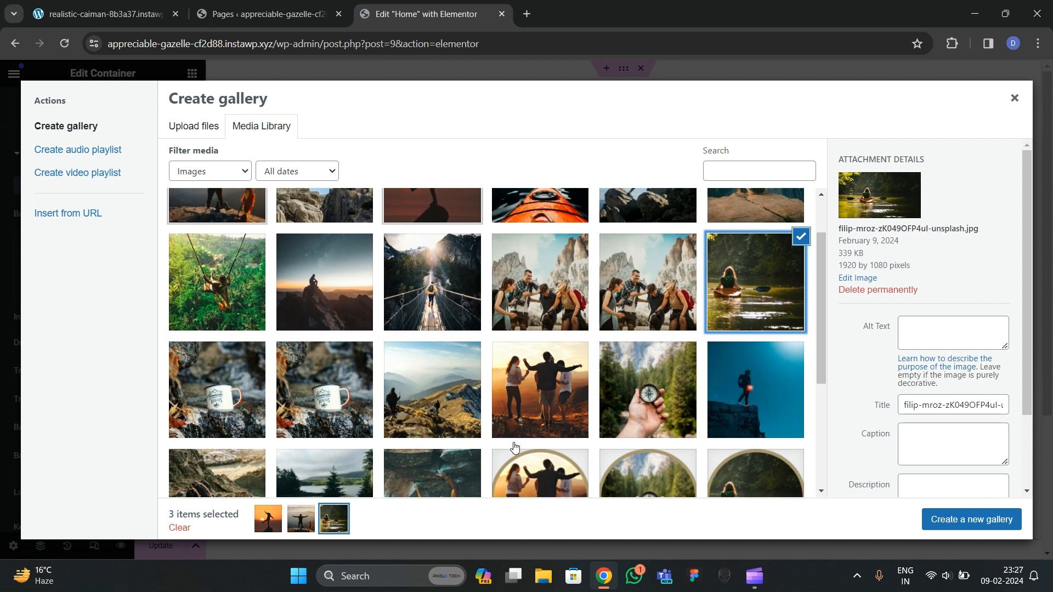
pyautogui.scroll(-1, 513, 447)
pyautogui.scroll(2, 395, 423)
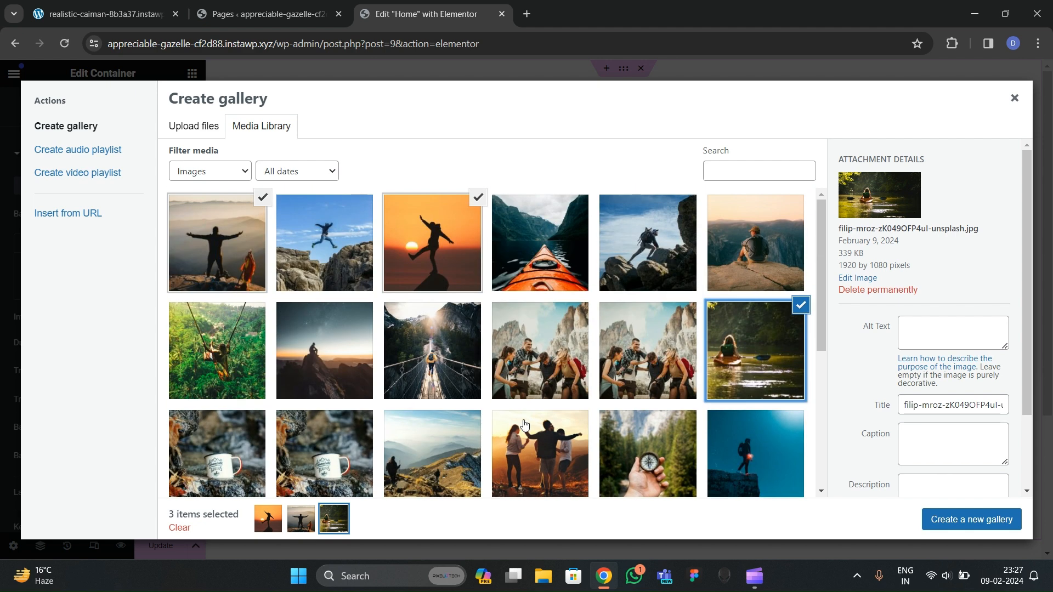
pyautogui.click(729, 443)
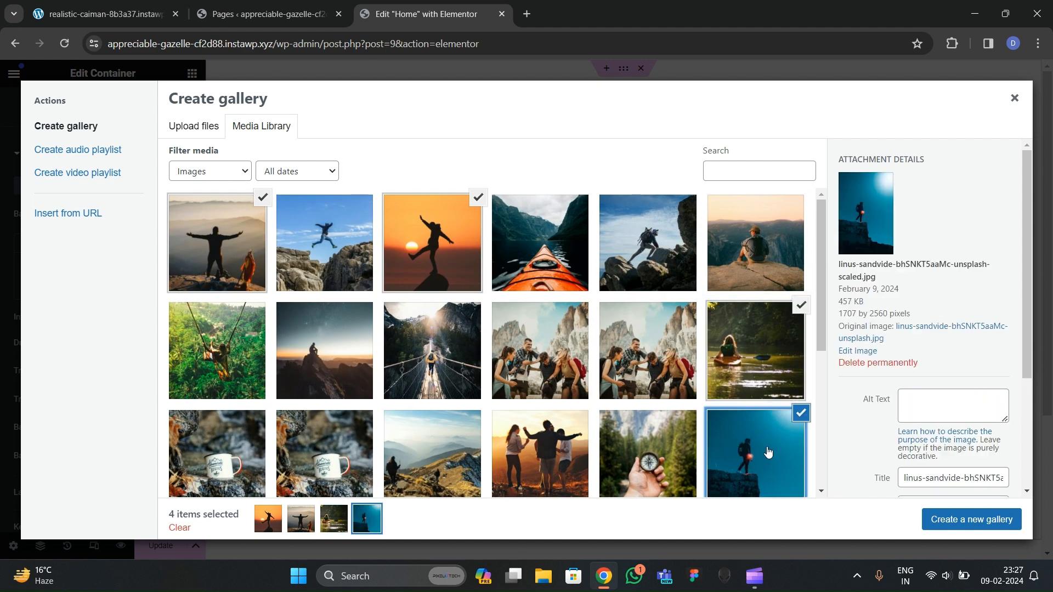
pyautogui.click(766, 451)
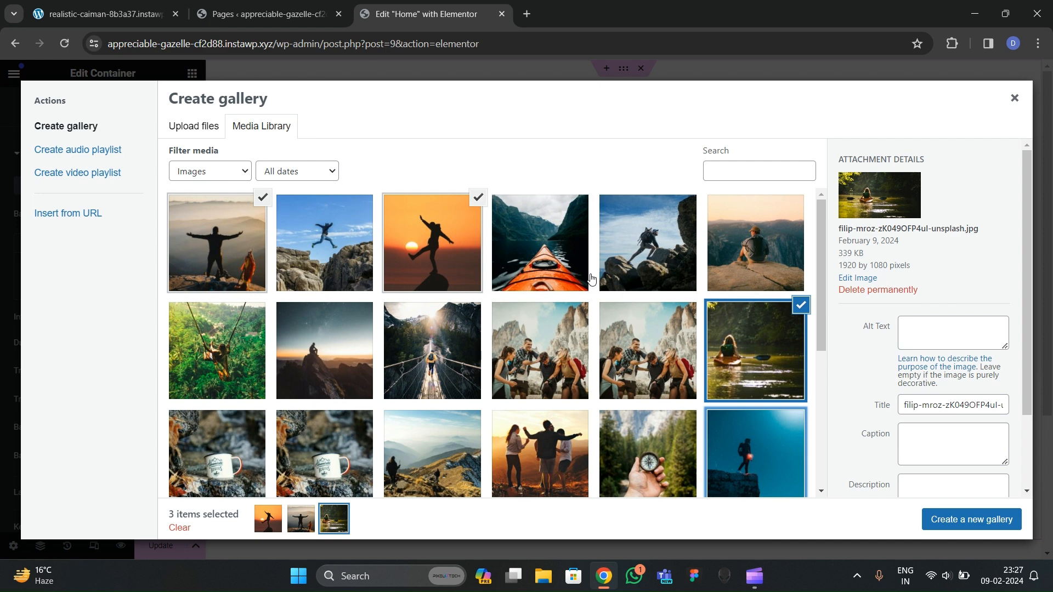
pyautogui.click(349, 369)
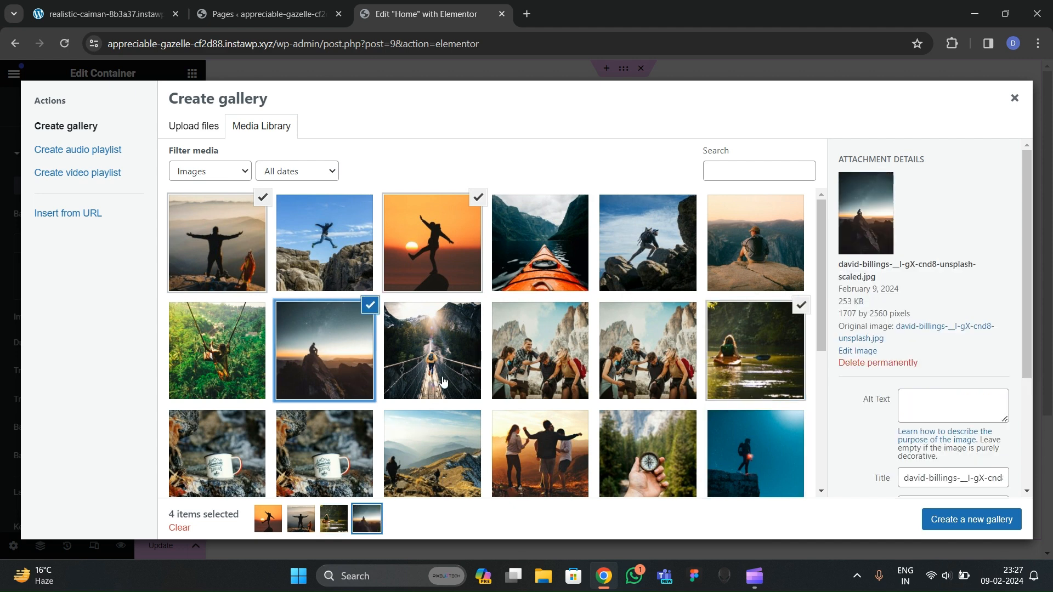
pyautogui.click(361, 360)
# Step: Add the backpacker climbing the rocks to the selection and insert the four photos as the slideshow gallery
pyautogui.click(638, 269)
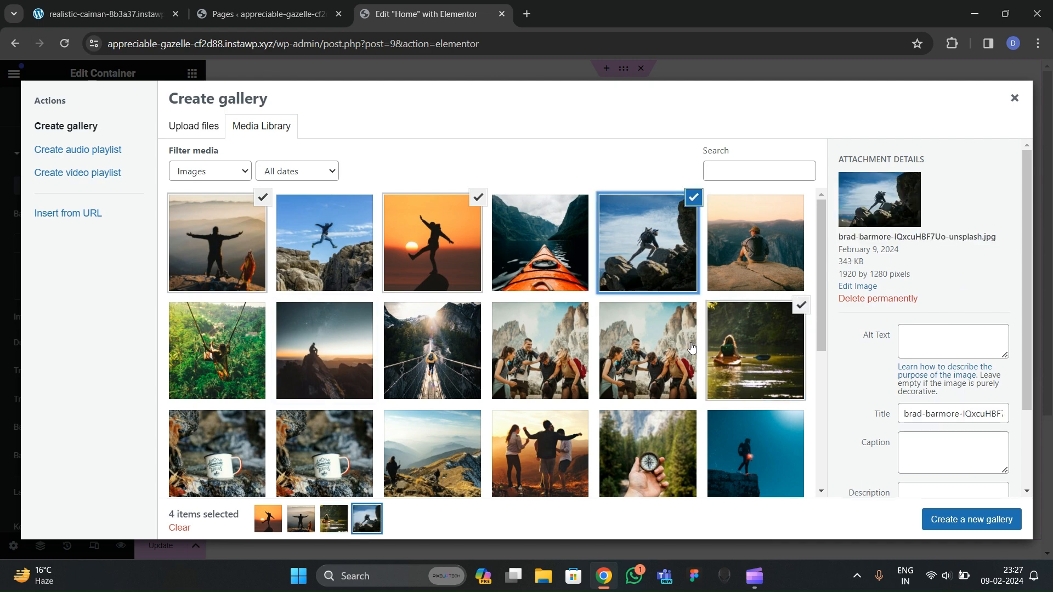
pyautogui.scroll(-2, 762, 414)
pyautogui.scroll(2, 563, 433)
pyautogui.click(936, 528)
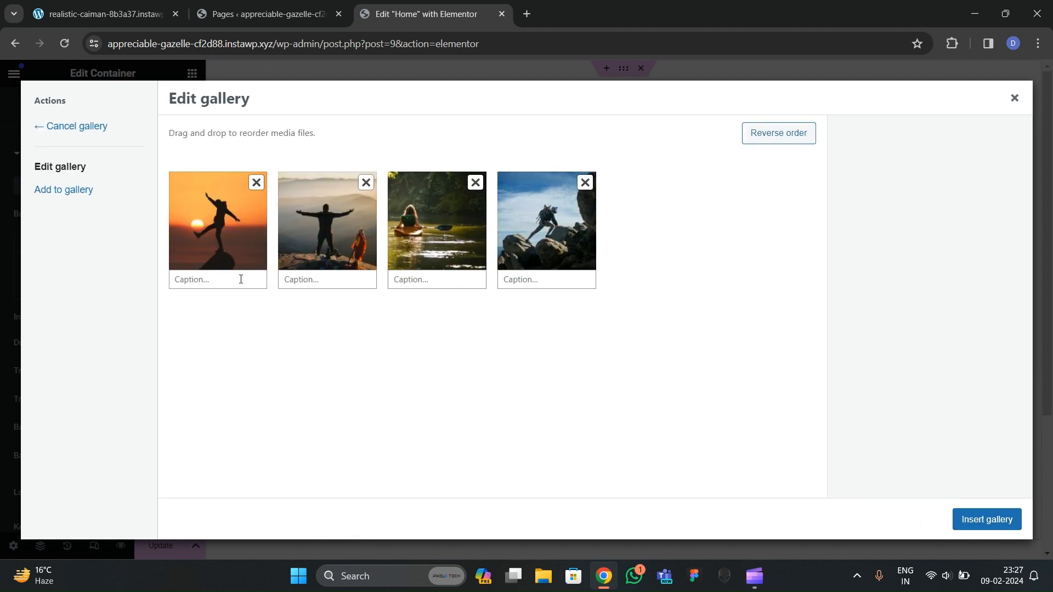
pyautogui.click(1002, 526)
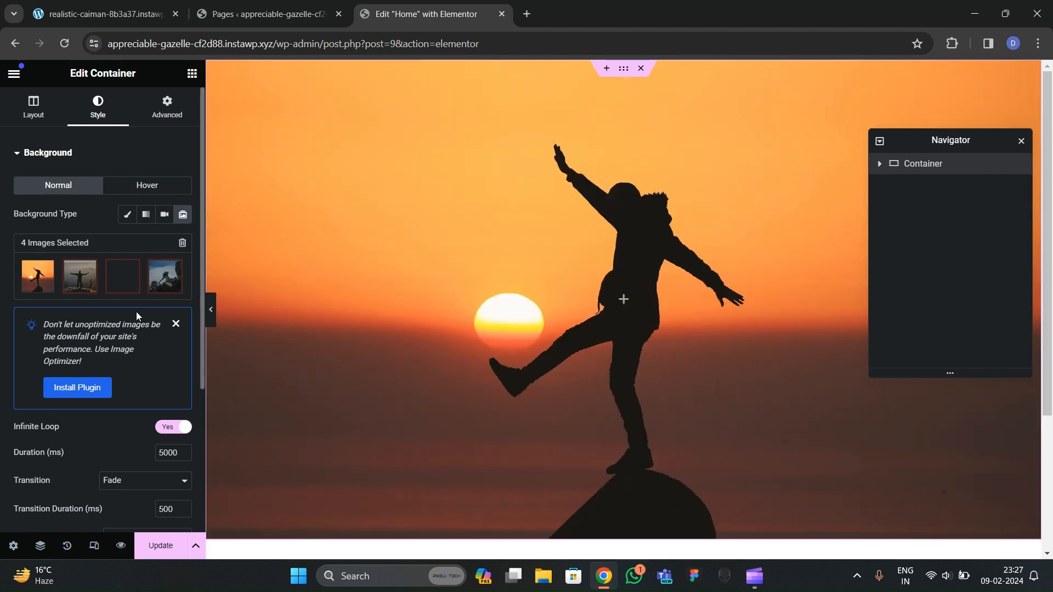
pyautogui.click(175, 324)
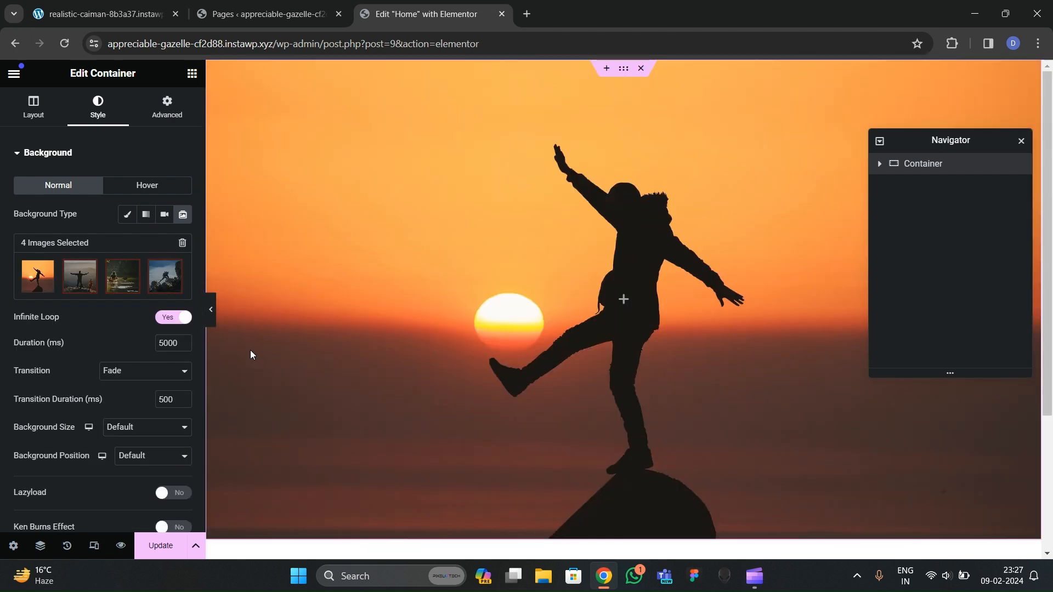
# Step: Set the slideshow's slide duration to 3000 ms and its transition to Slide Down
pyautogui.scroll(-3, 105, 364)
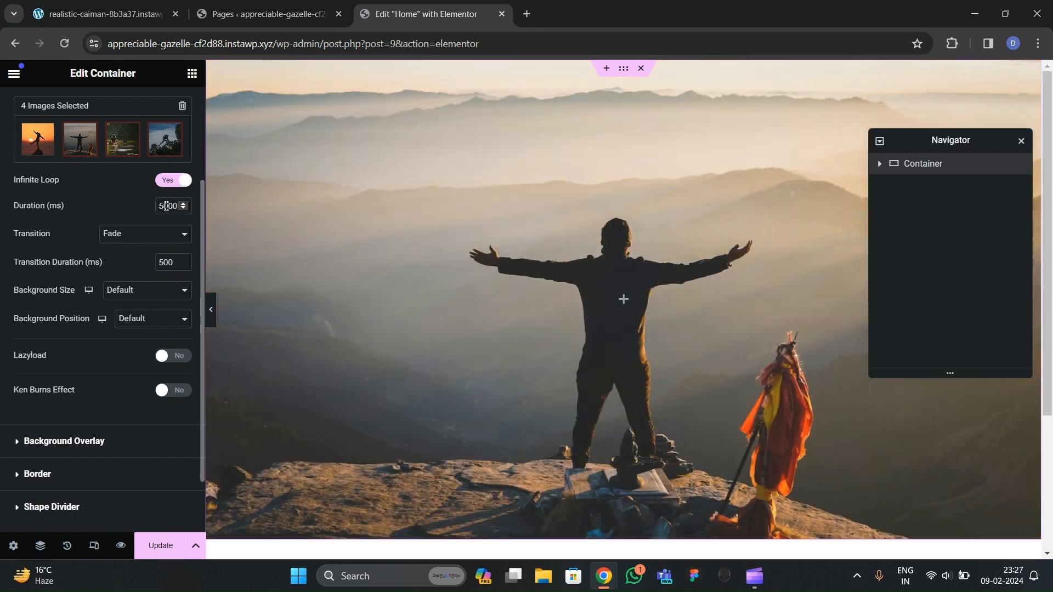
pyautogui.press('BackSpace')
pyautogui.write('3')
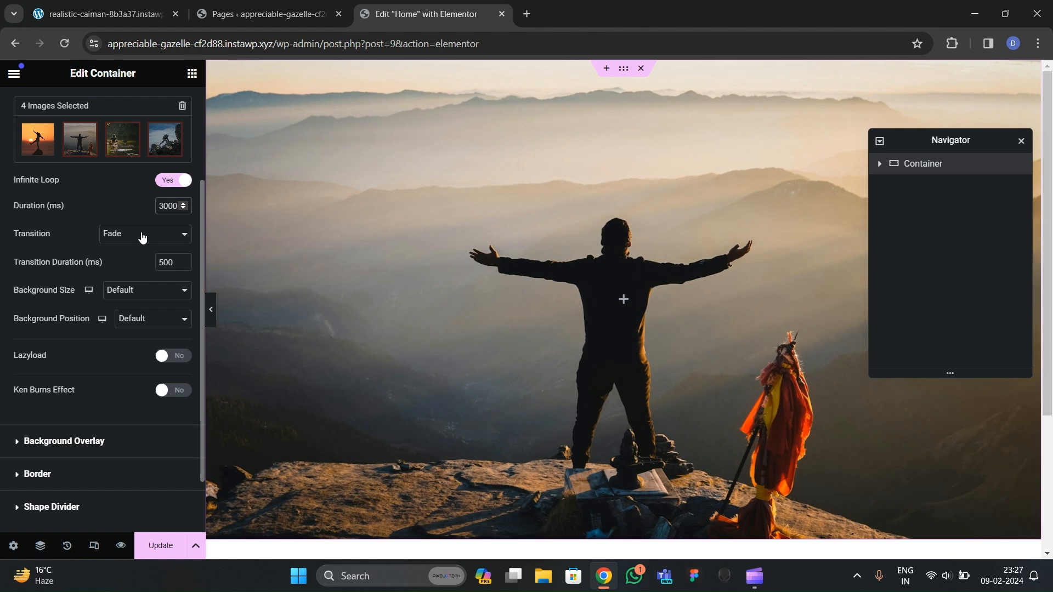
pyautogui.click(142, 237)
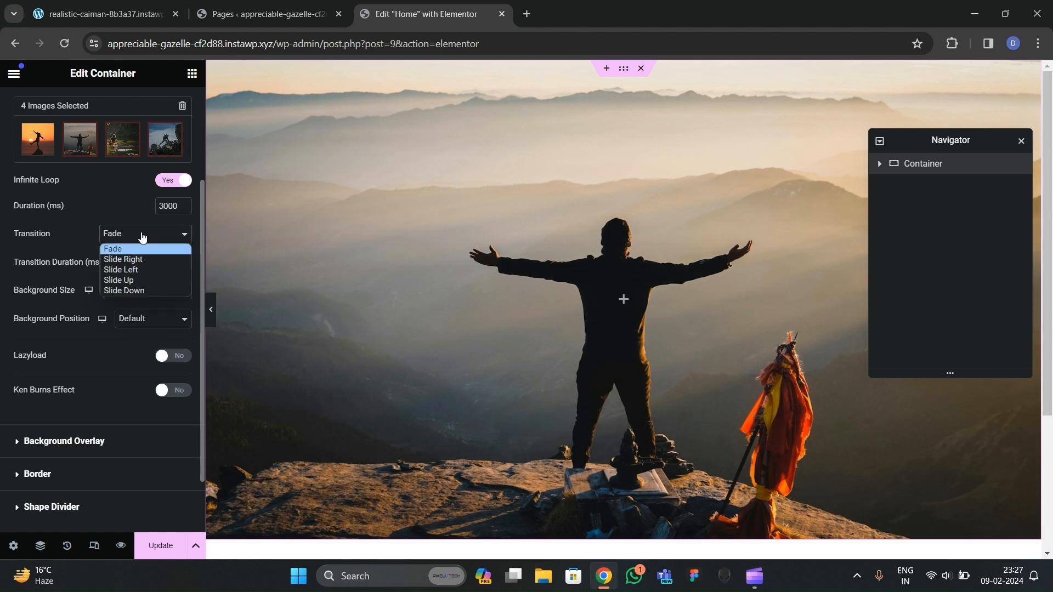
pyautogui.click(143, 261)
pyautogui.click(132, 237)
pyautogui.click(134, 285)
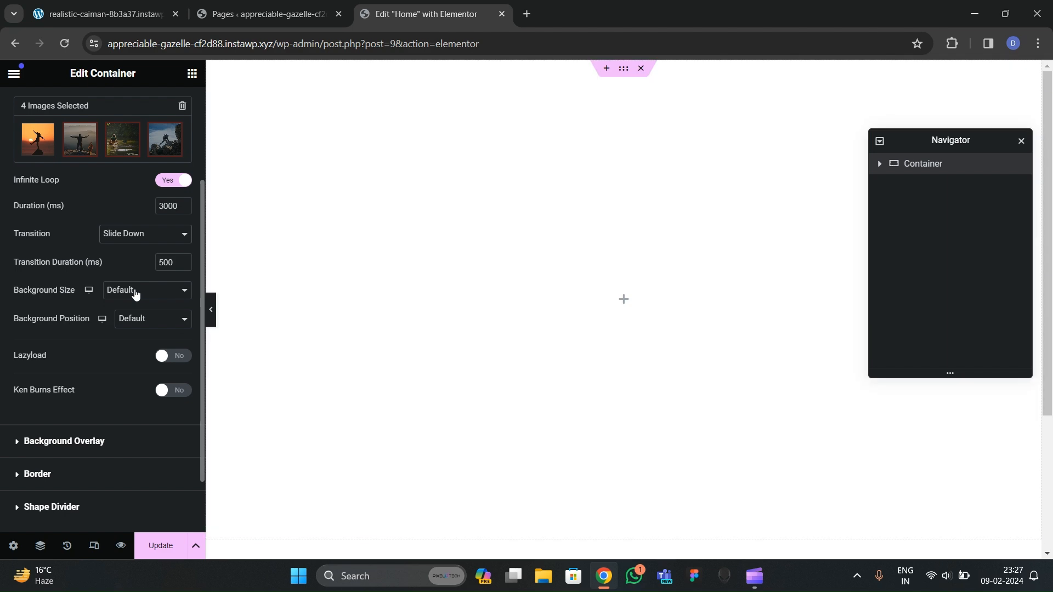
pyautogui.click(118, 237)
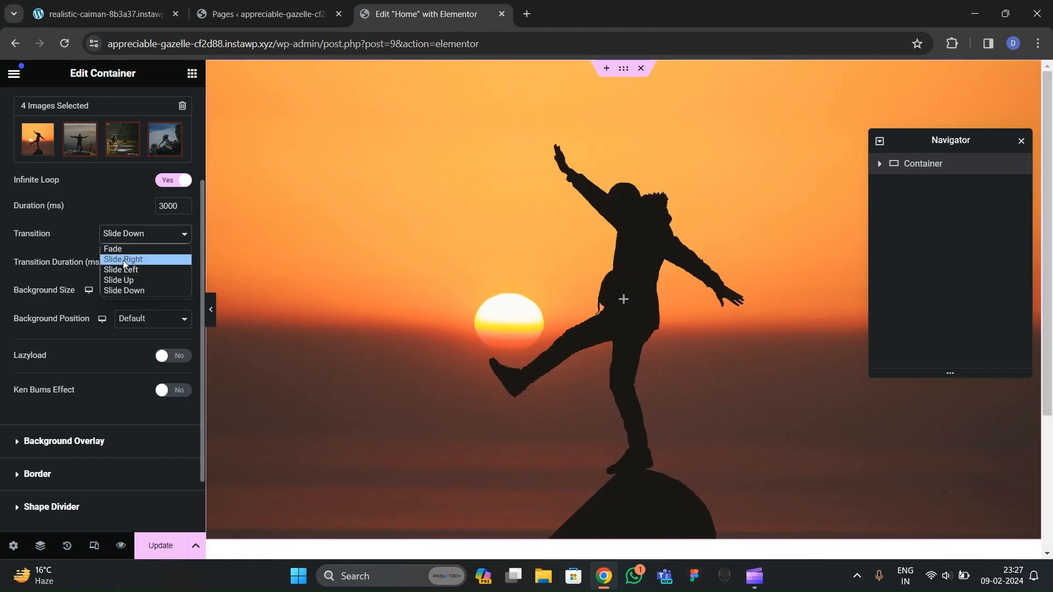
pyautogui.click(137, 287)
# Step: Set the slideshow's background size to Cover and its background position to Center Center
pyautogui.click(139, 295)
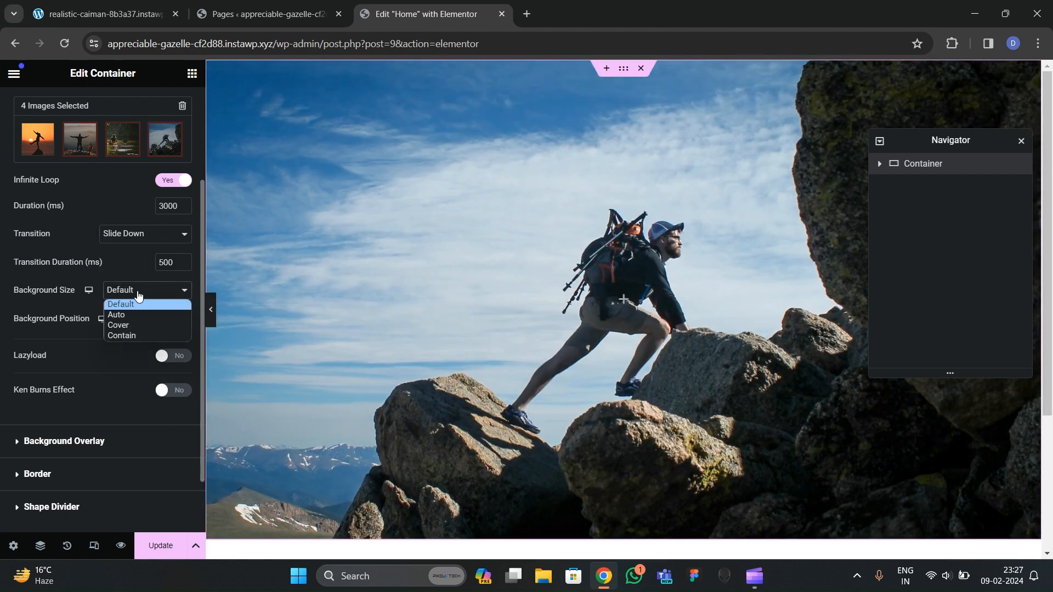
pyautogui.click(130, 325)
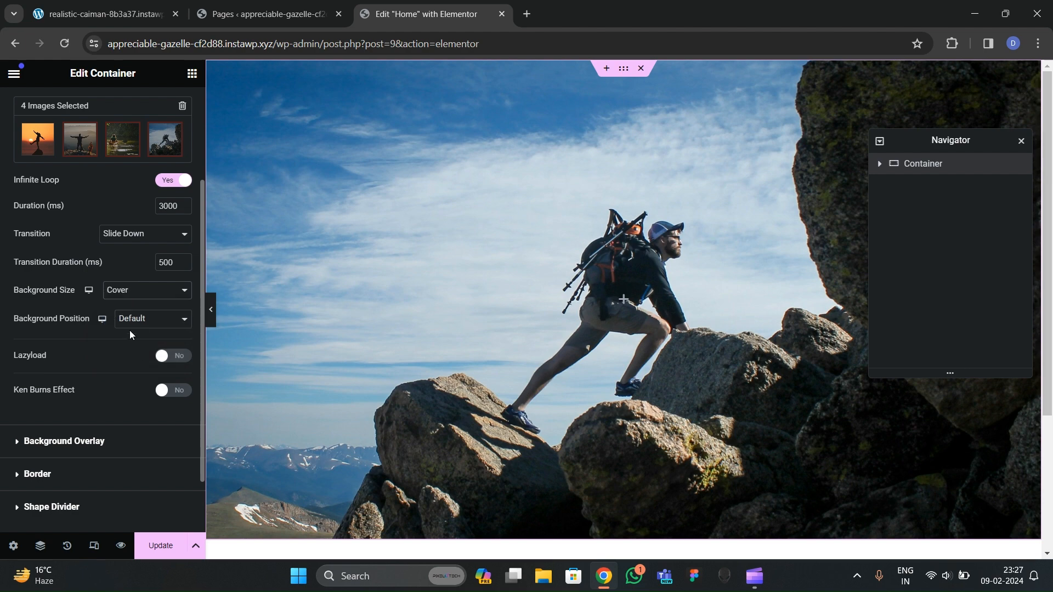
pyautogui.click(131, 320)
pyautogui.click(137, 344)
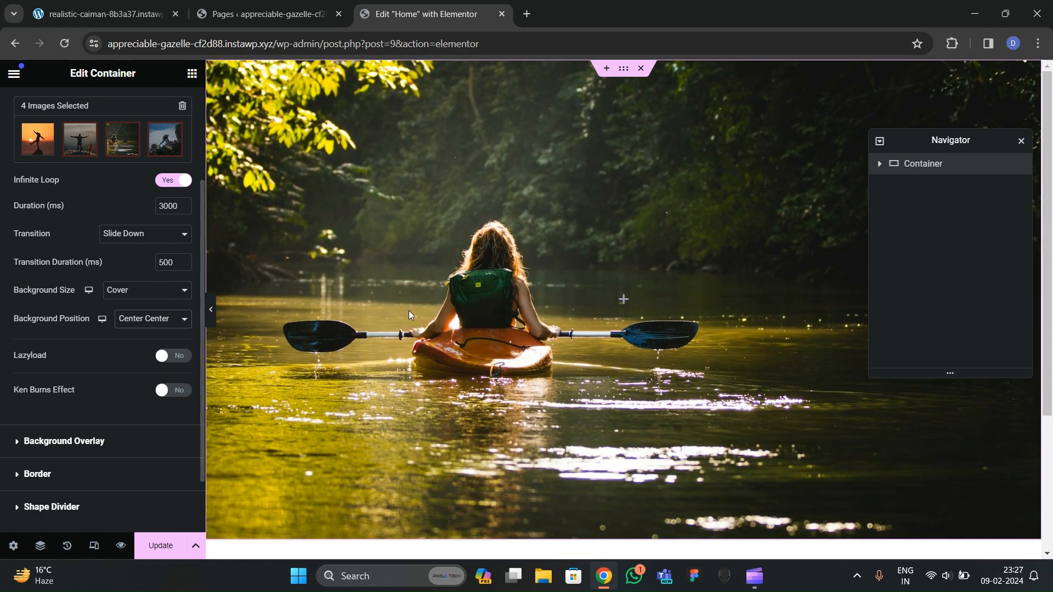
# Step: Turn on the Ken Burns effect for the container's slideshow background
pyautogui.scroll(-3, 460, 294)
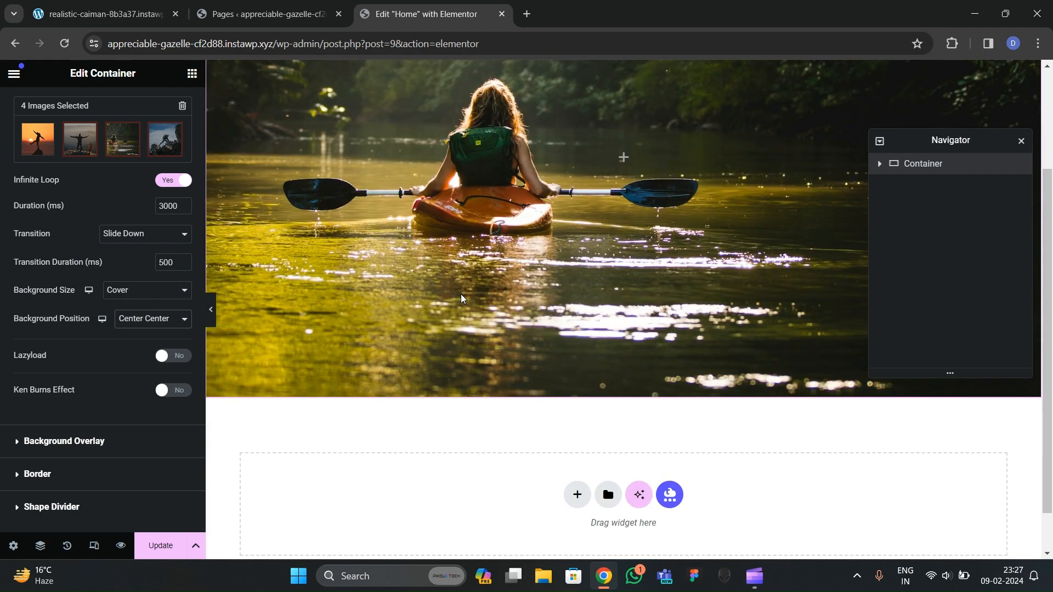
pyautogui.scroll(3, 463, 295)
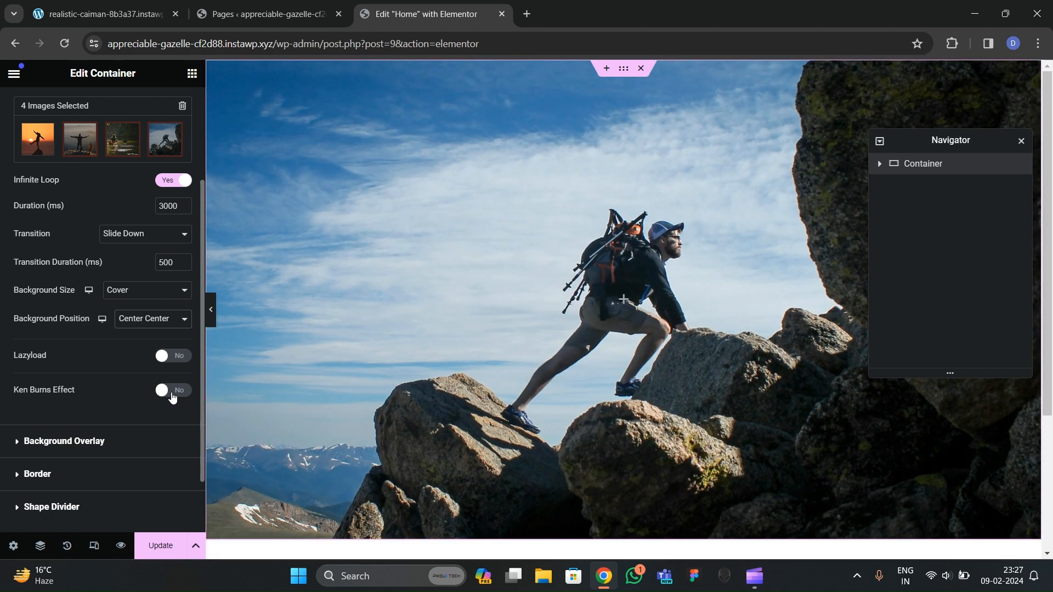
pyautogui.click(172, 394)
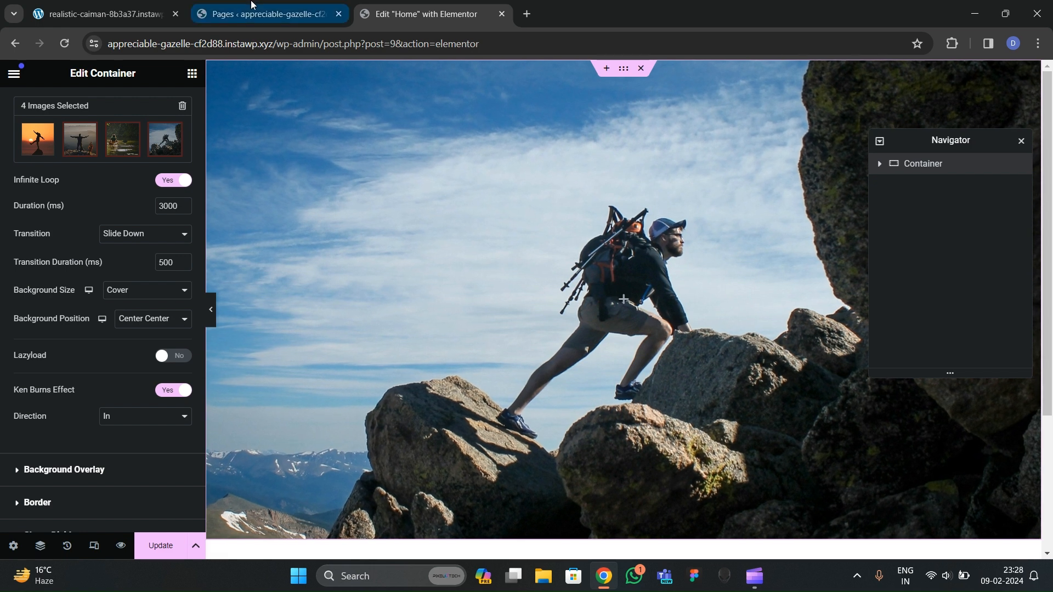
# Step: Check the hero section on the finished reference site, then return to the Home page editor and look through the widgets
pyautogui.hotkey('ctrl', 'shift', 'Tab')
pyautogui.hotkey('ctrl', 'shift', 'Tab')
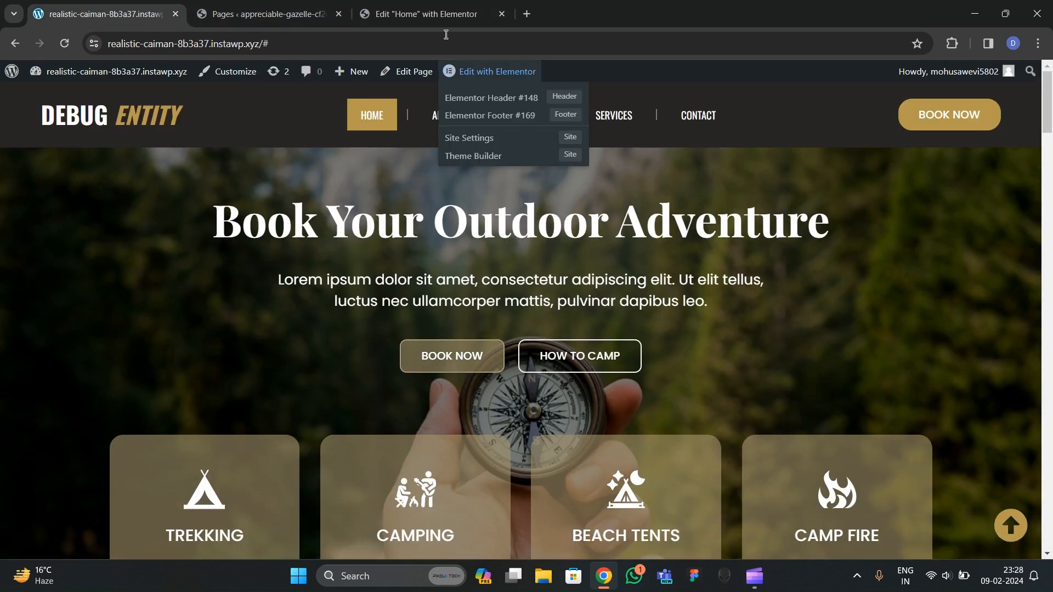
pyautogui.click(433, 14)
pyautogui.click(191, 73)
pyautogui.scroll(-3, 165, 230)
pyautogui.scroll(3, 143, 267)
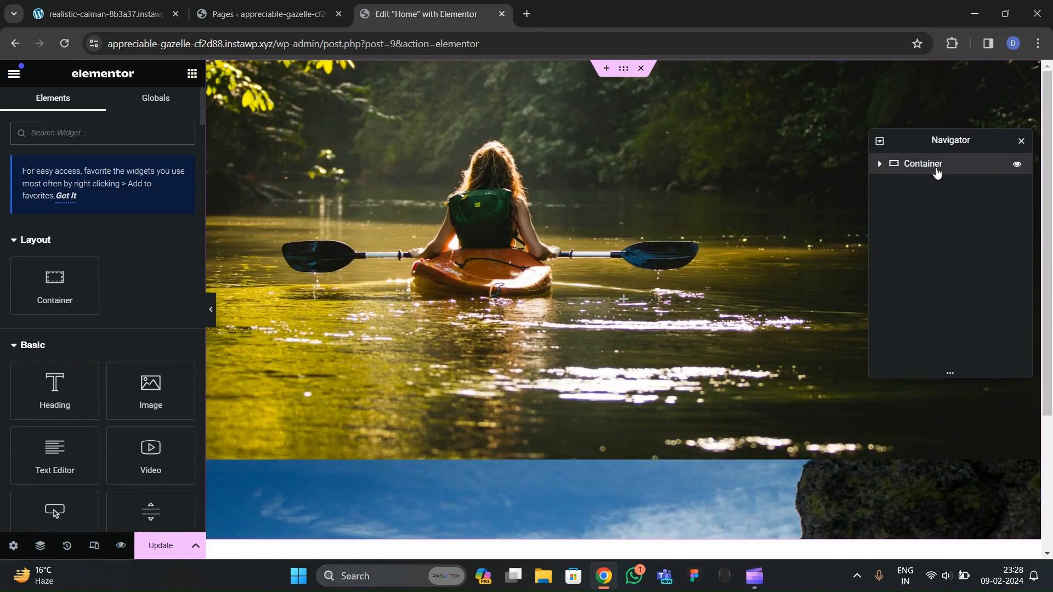
# Step: Give the container a classic background overlay in black #000000 with an opacity of 0.36
pyautogui.click(923, 164)
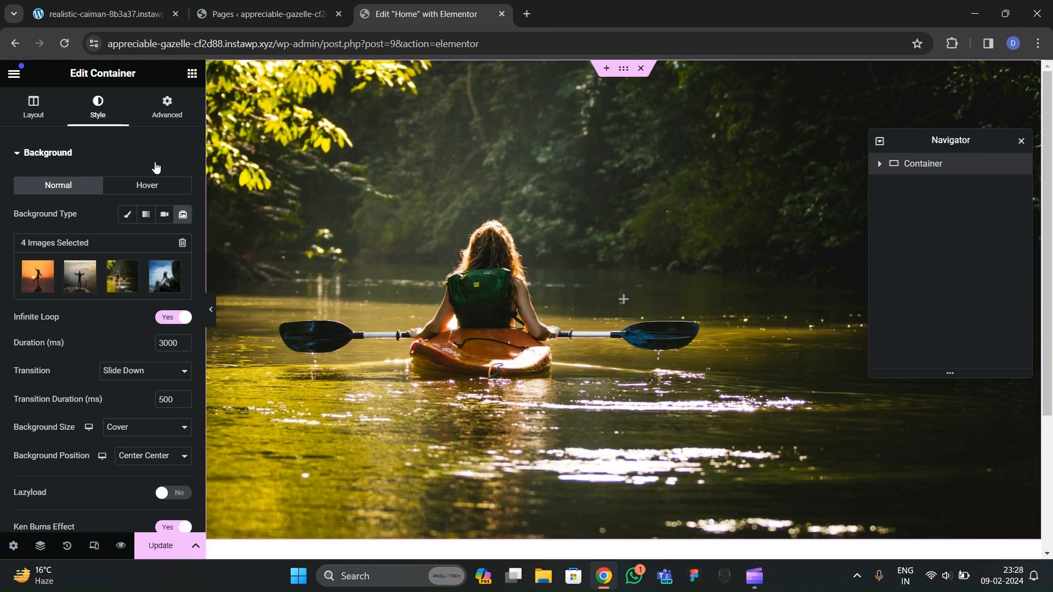
pyautogui.scroll(-4, 115, 329)
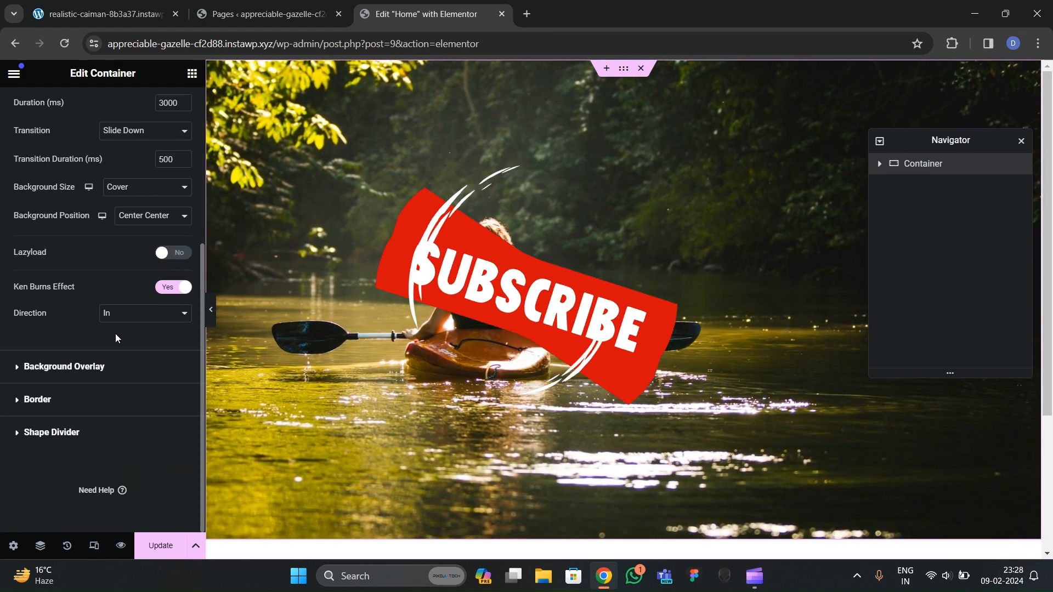
pyautogui.click(101, 368)
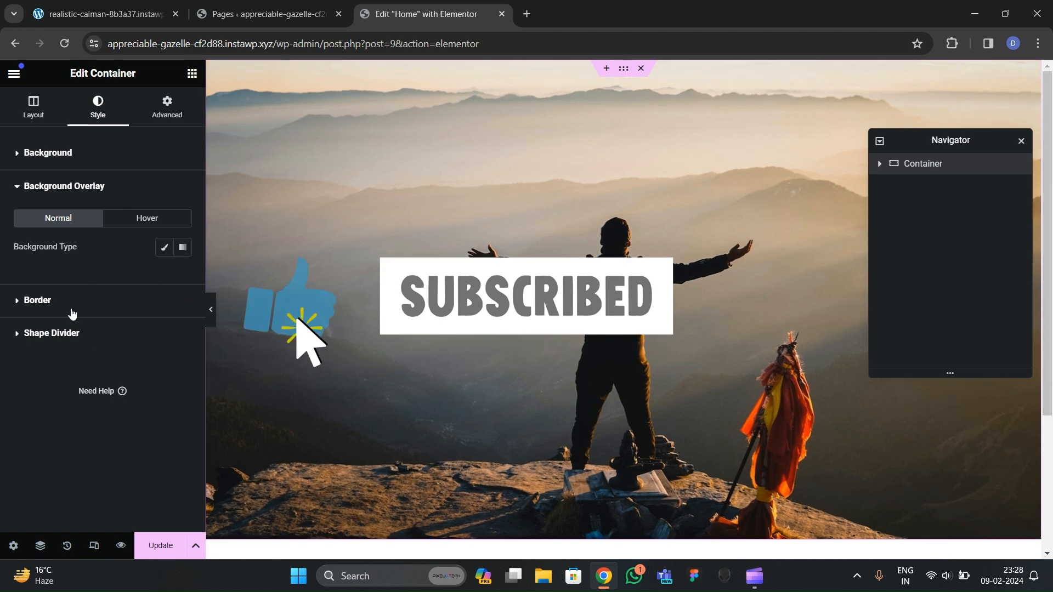
pyautogui.click(164, 247)
pyautogui.click(183, 275)
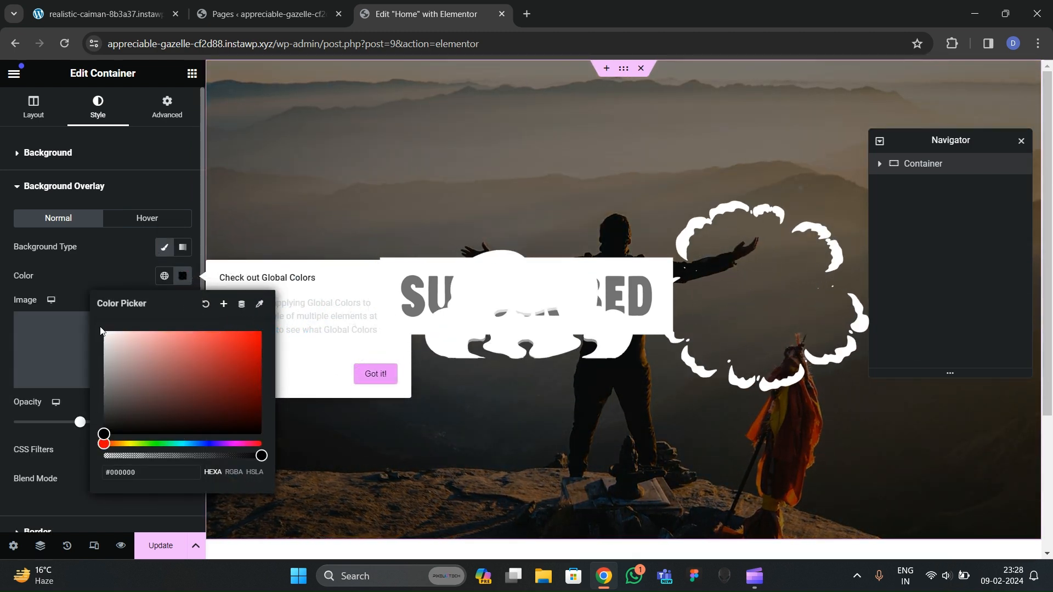
pyautogui.click(75, 436)
pyautogui.moveTo(80, 428); pyautogui.dragTo(61, 442)
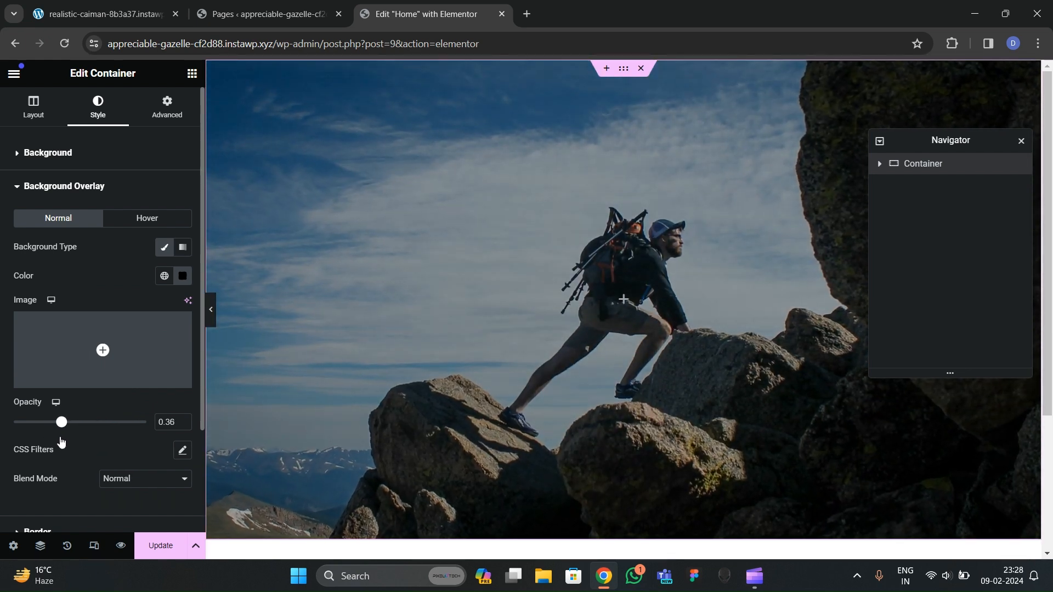
# Step: Add a Heading widget inside the container and set the container's justify content and align items to Center
pyautogui.click(191, 74)
pyautogui.moveTo(66, 318); pyautogui.dragTo(591, 376)
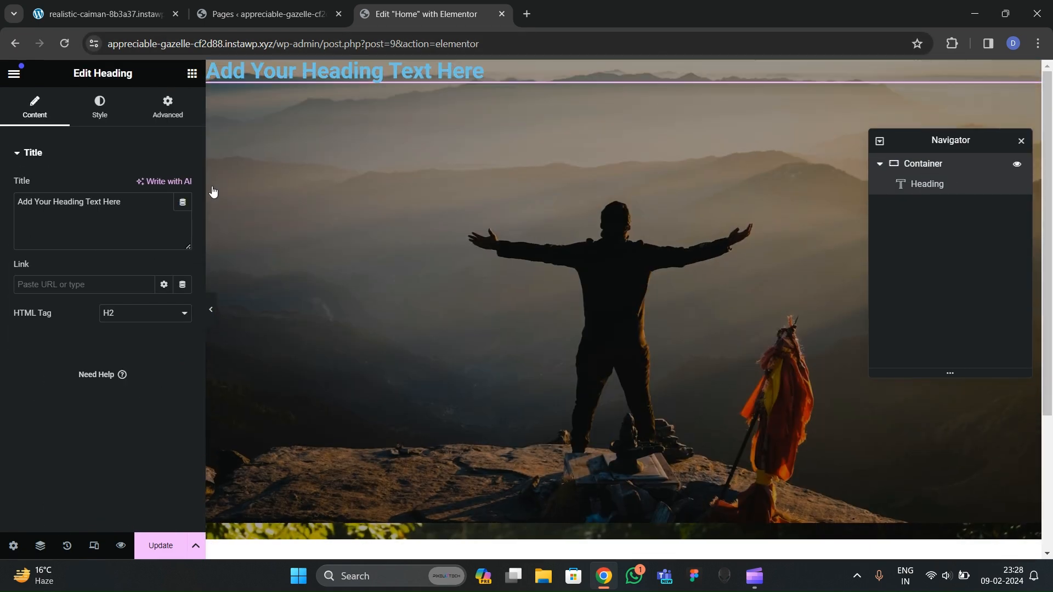
pyautogui.click(219, 206)
pyautogui.click(33, 107)
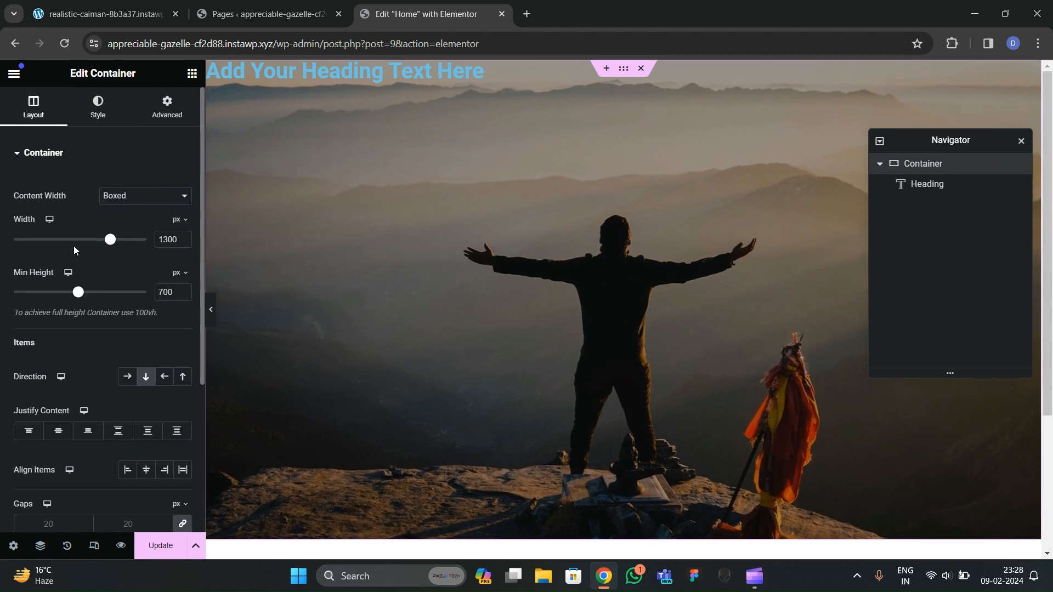
pyautogui.scroll(-2, 74, 245)
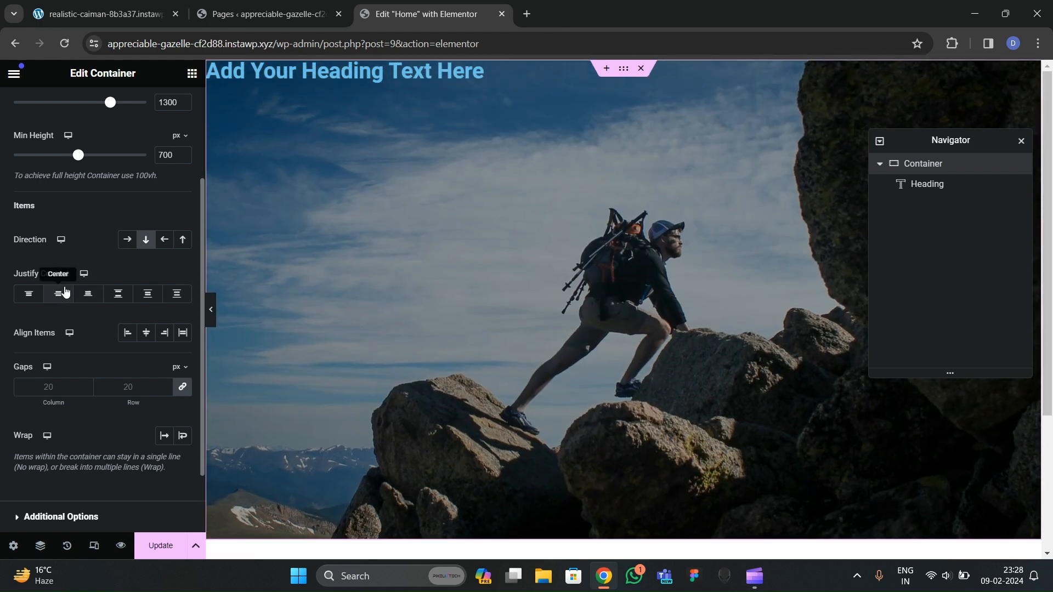
pyautogui.click(58, 294)
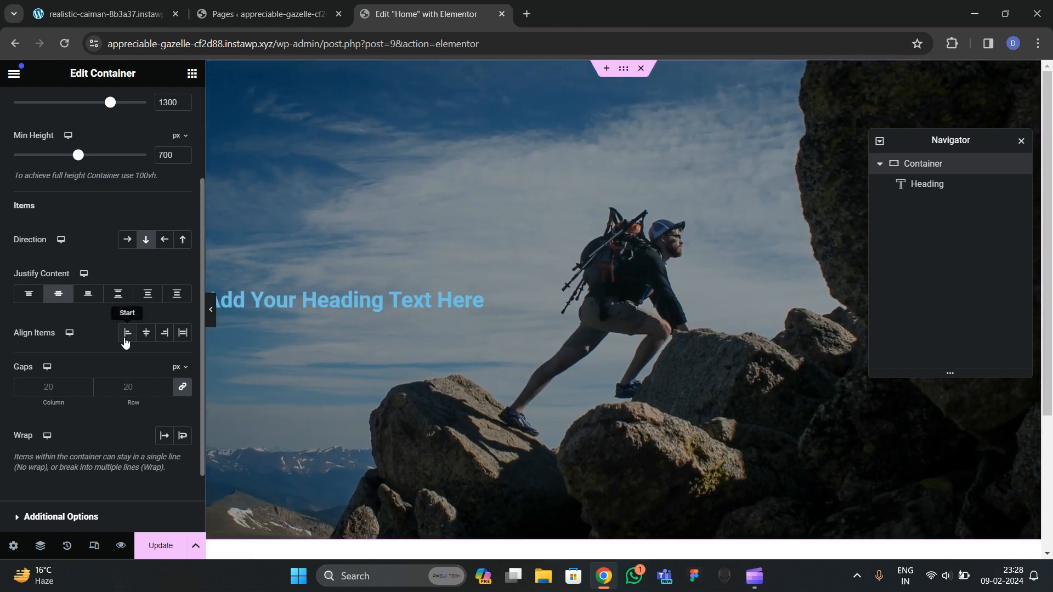
pyautogui.click(145, 332)
# Step: Center the hero heading, compare it with the reference site, and set its title to "Book your outdoor Adventure"
pyautogui.click(507, 303)
pyautogui.click(104, 14)
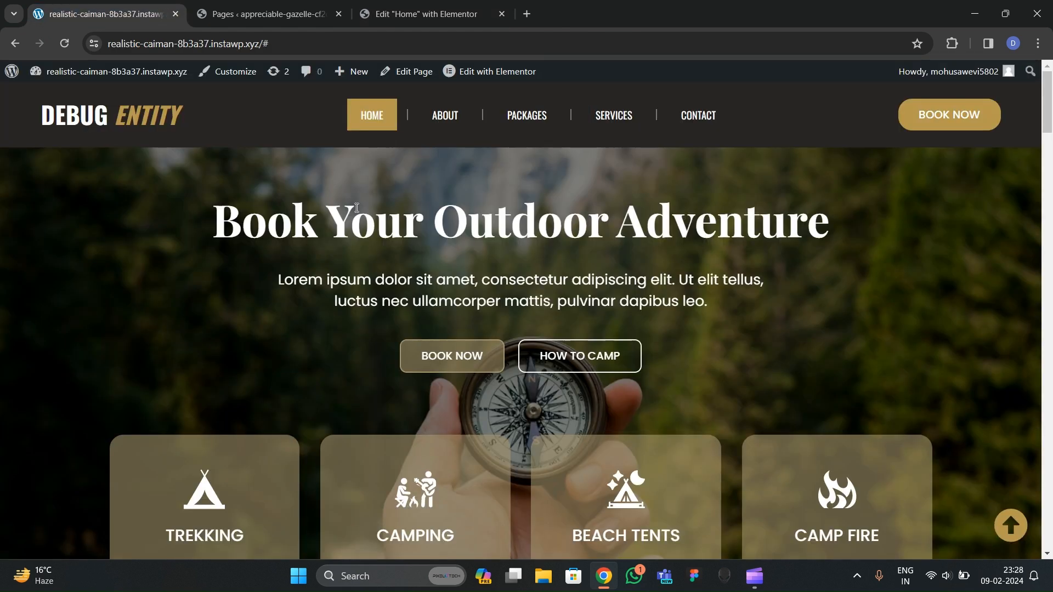
pyautogui.click(422, 14)
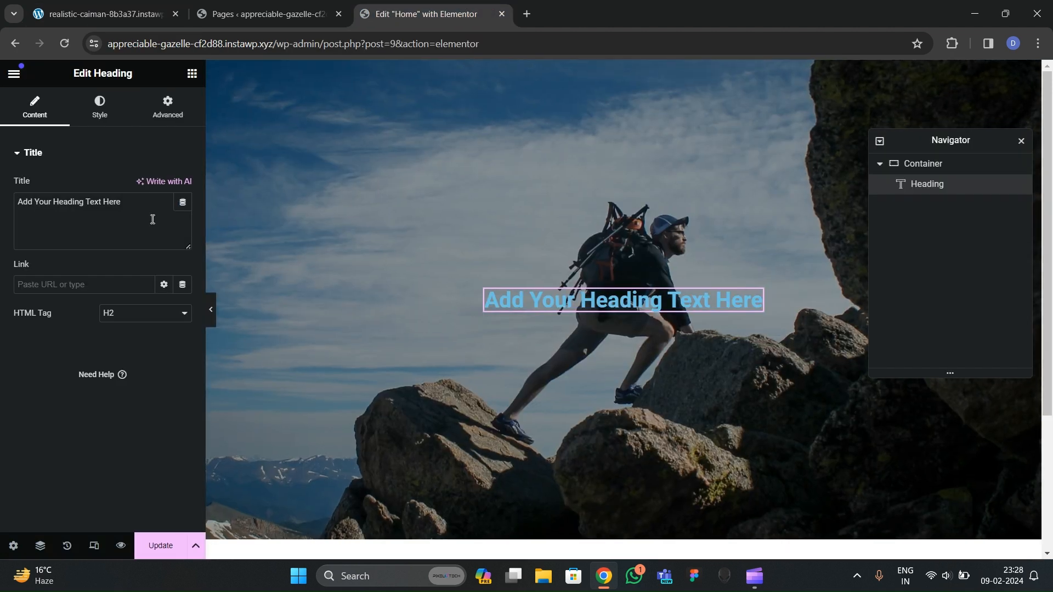
pyautogui.press('BackSpace')
pyautogui.write('Book')
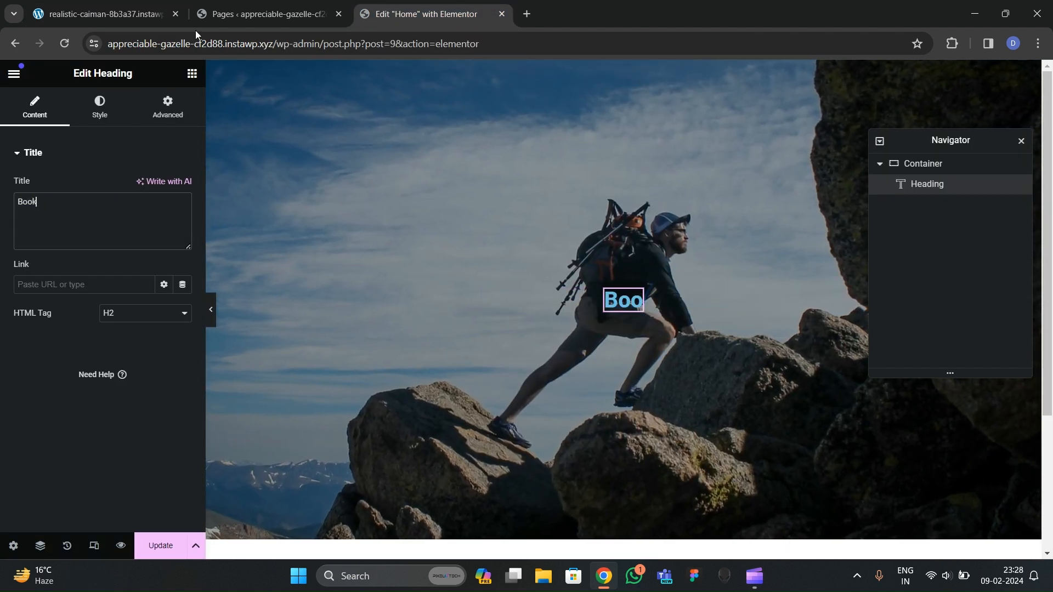
pyautogui.write(' your outdoor ')
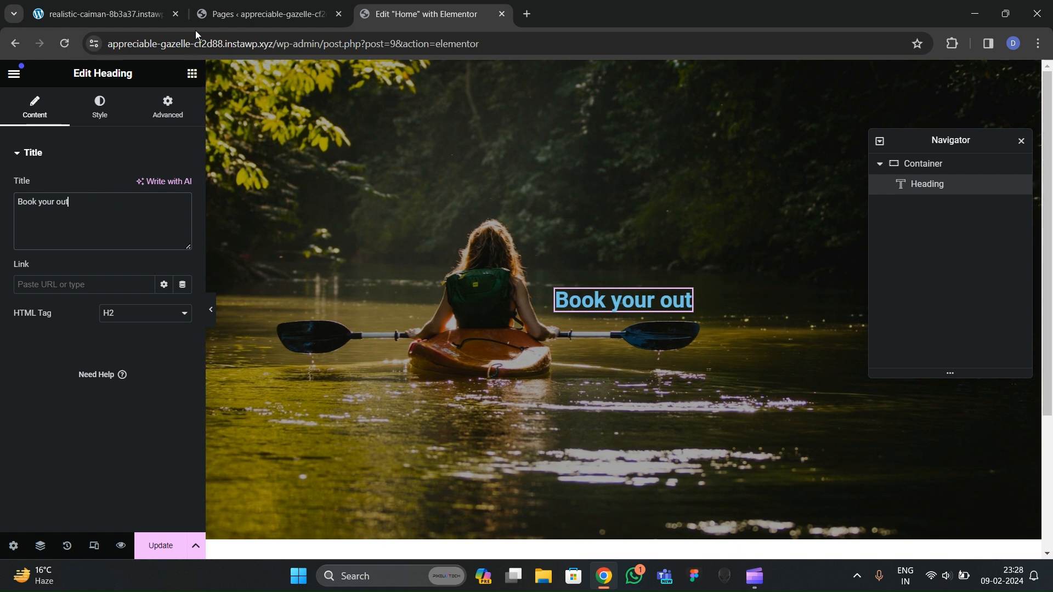
pyautogui.write('Adventure')
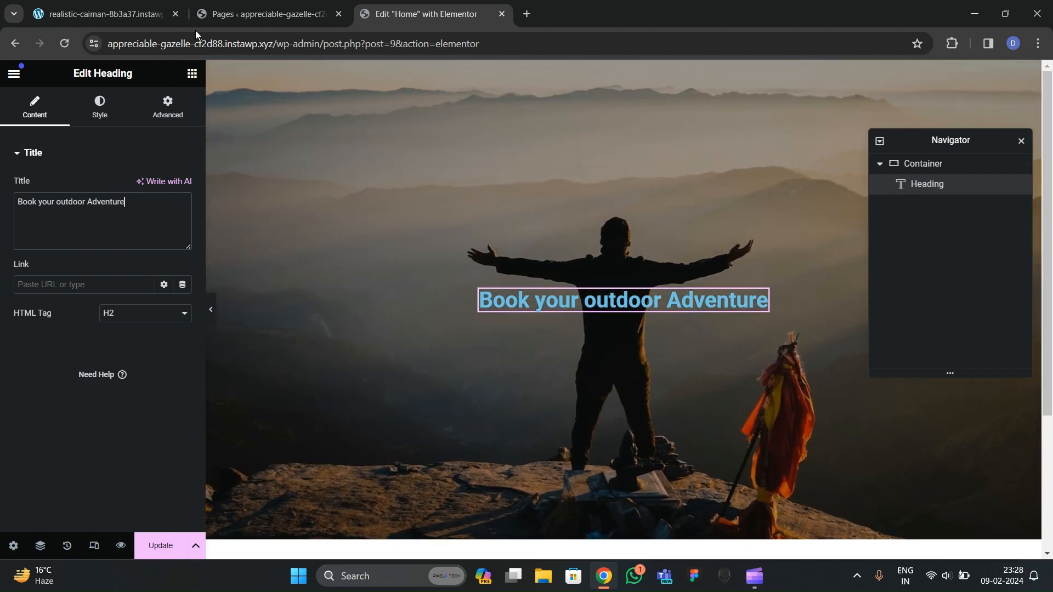
# Step: Set the heading's text color to white
pyautogui.click(122, 110)
pyautogui.click(183, 214)
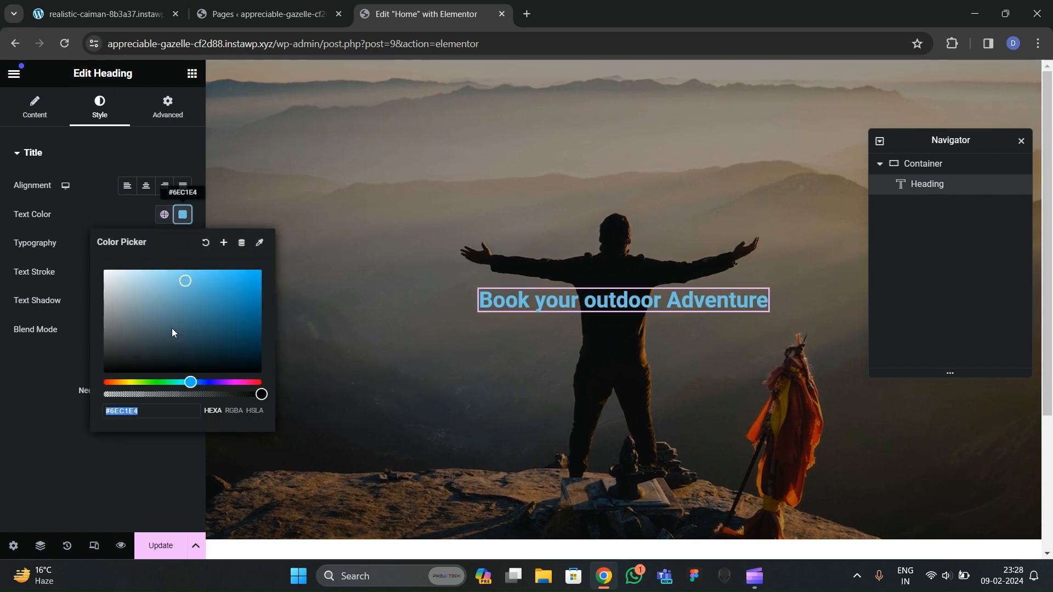
pyautogui.moveTo(172, 328); pyautogui.dragTo(51, 309)
pyautogui.click(51, 310)
# Step: Set the heading's typography to Playfair Display, weight 700 (Bold), and size 65 px
pyautogui.click(183, 244)
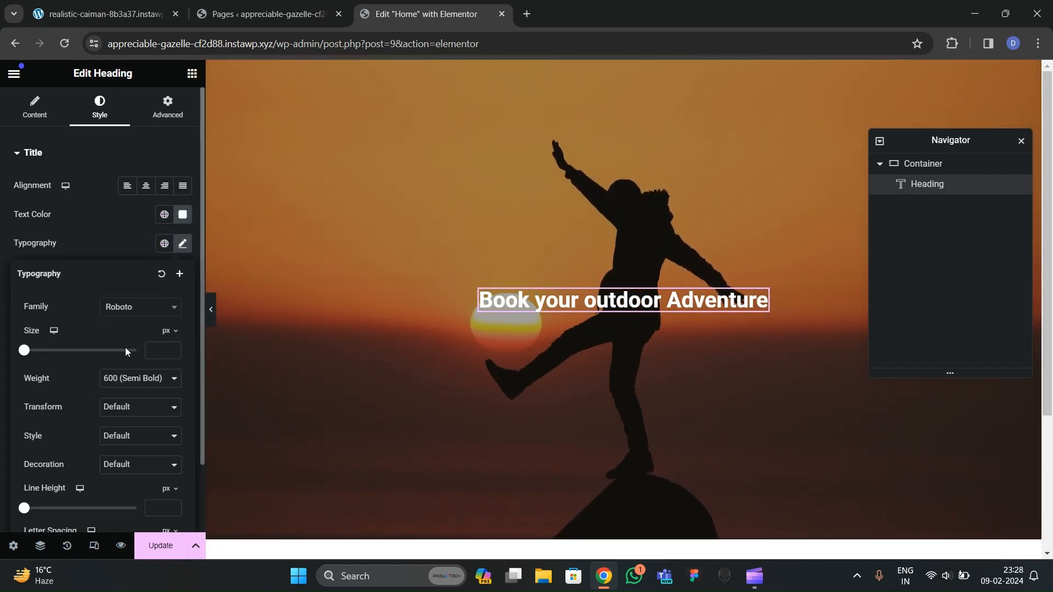
pyautogui.click(133, 312)
pyautogui.write('playfair')
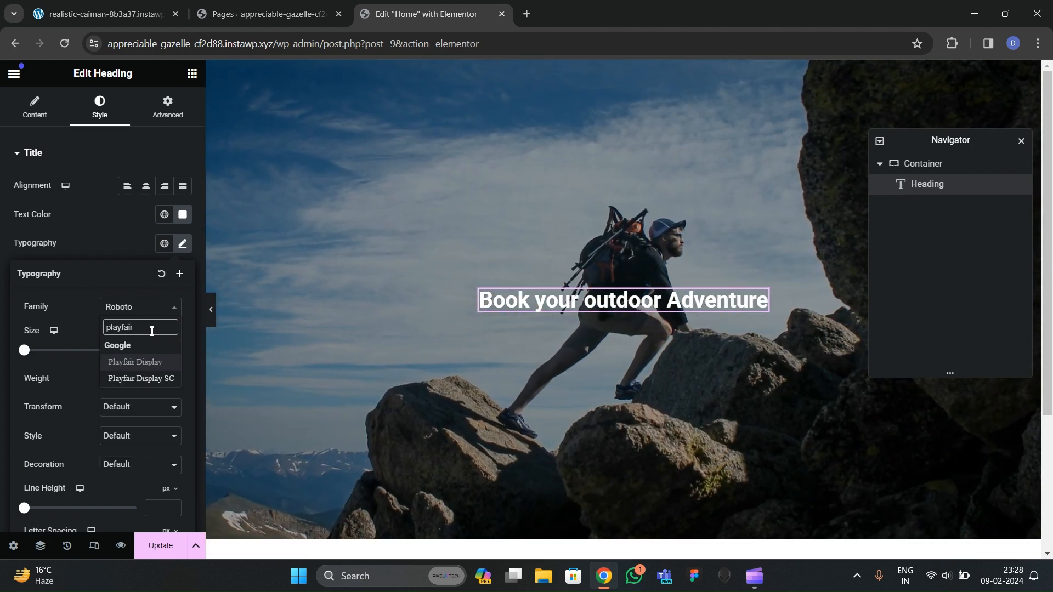
pyautogui.press('Return')
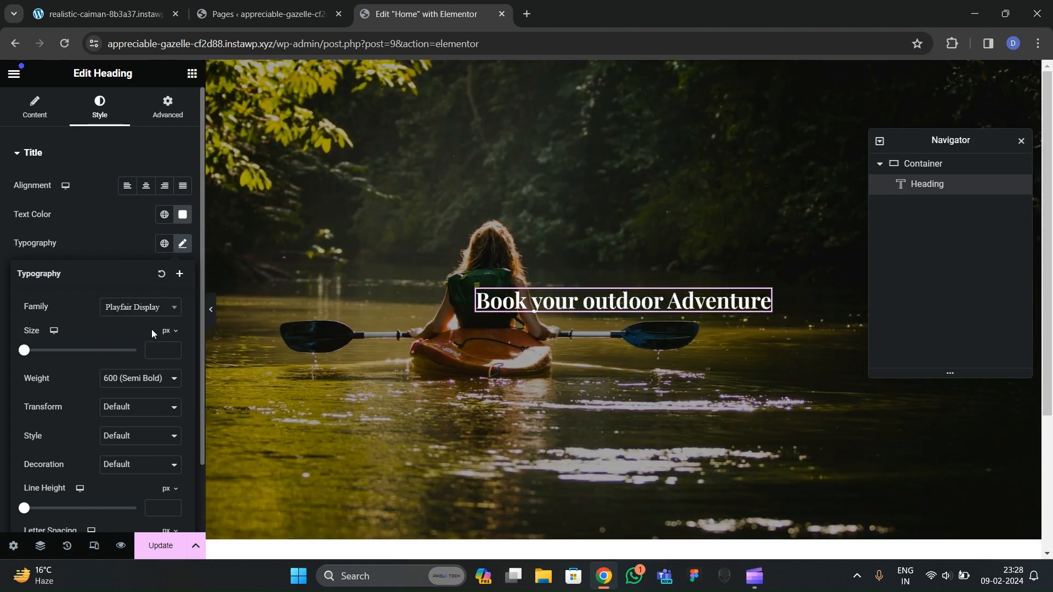
pyautogui.click(136, 381)
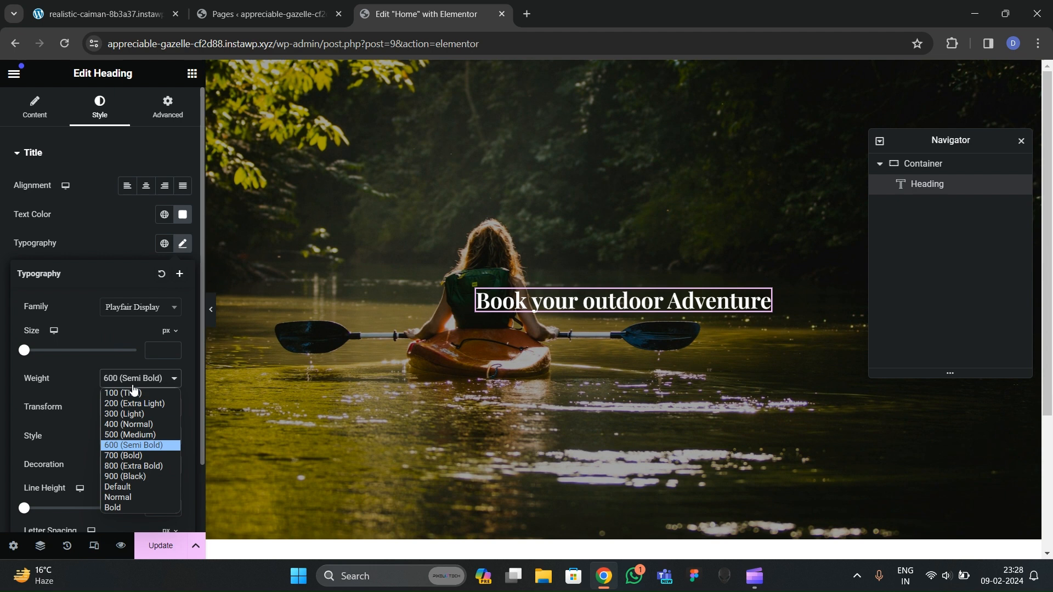
pyautogui.click(129, 456)
pyautogui.moveTo(173, 349); pyautogui.dragTo(173, 350)
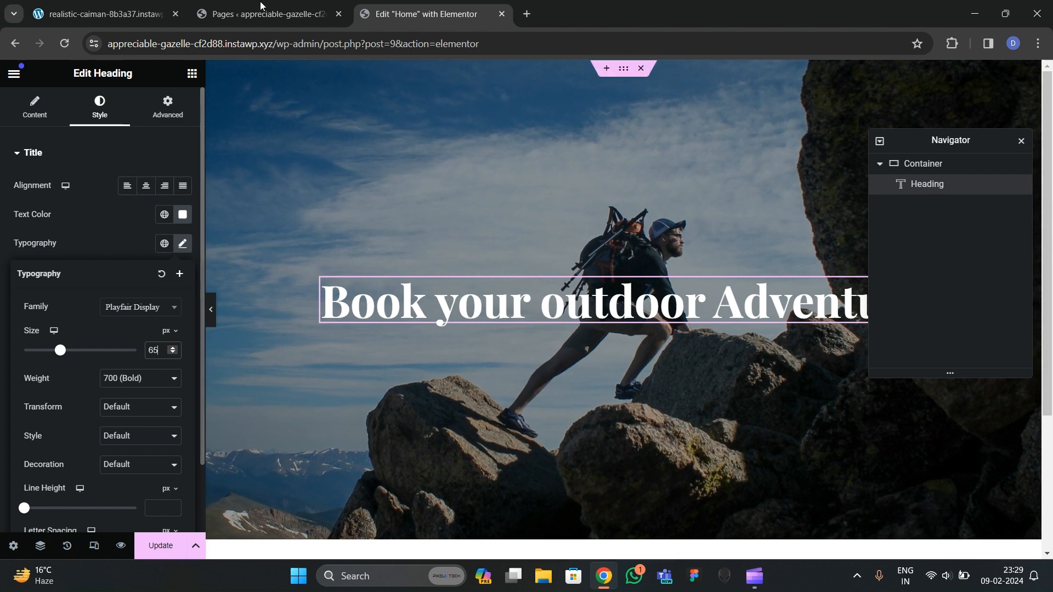
# Step: Check the hero on the reference site, then add a Text Editor widget below the heading in the Home page editor
pyautogui.click(104, 14)
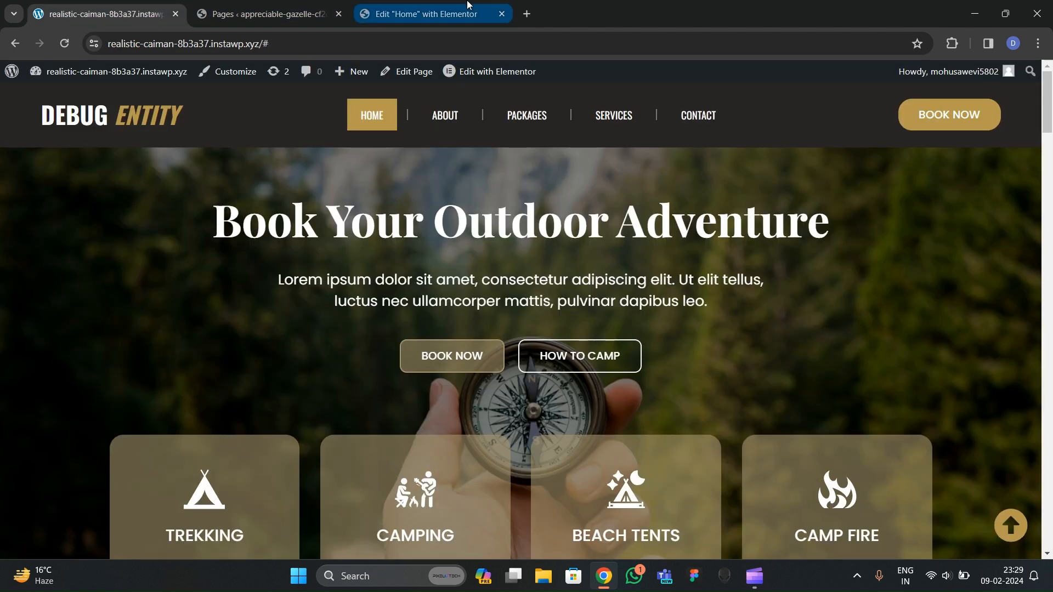
pyautogui.click(422, 13)
pyautogui.click(192, 73)
pyautogui.scroll(-2, 120, 307)
pyautogui.moveTo(55, 329); pyautogui.dragTo(426, 385)
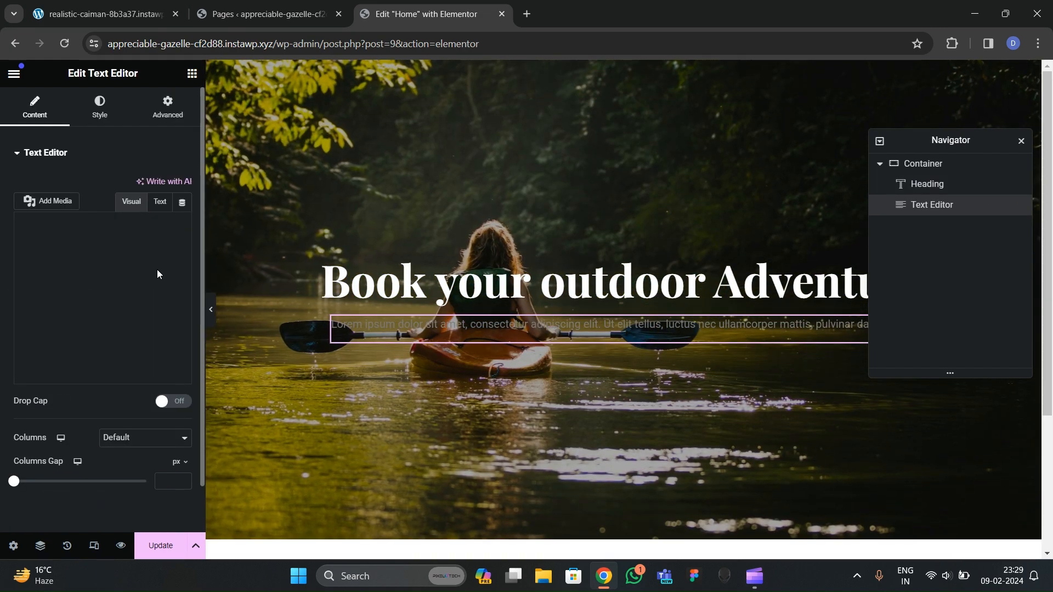
# Step: Set the hero paragraph's text color to white
pyautogui.click(100, 107)
pyautogui.click(183, 216)
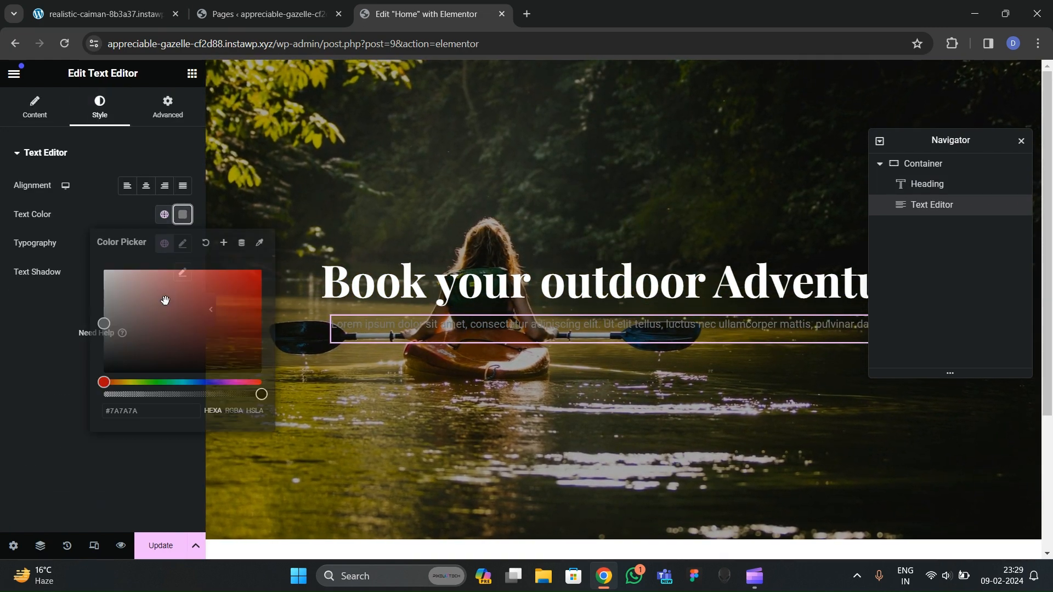
pyautogui.click(102, 285)
pyautogui.moveTo(102, 285); pyautogui.dragTo(102, 277)
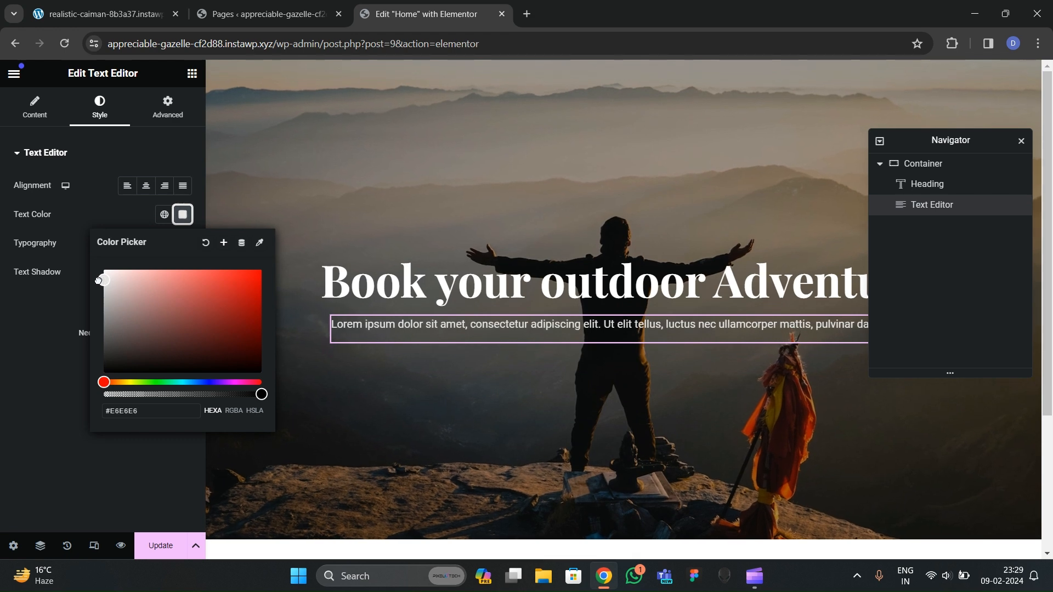
pyautogui.click(71, 303)
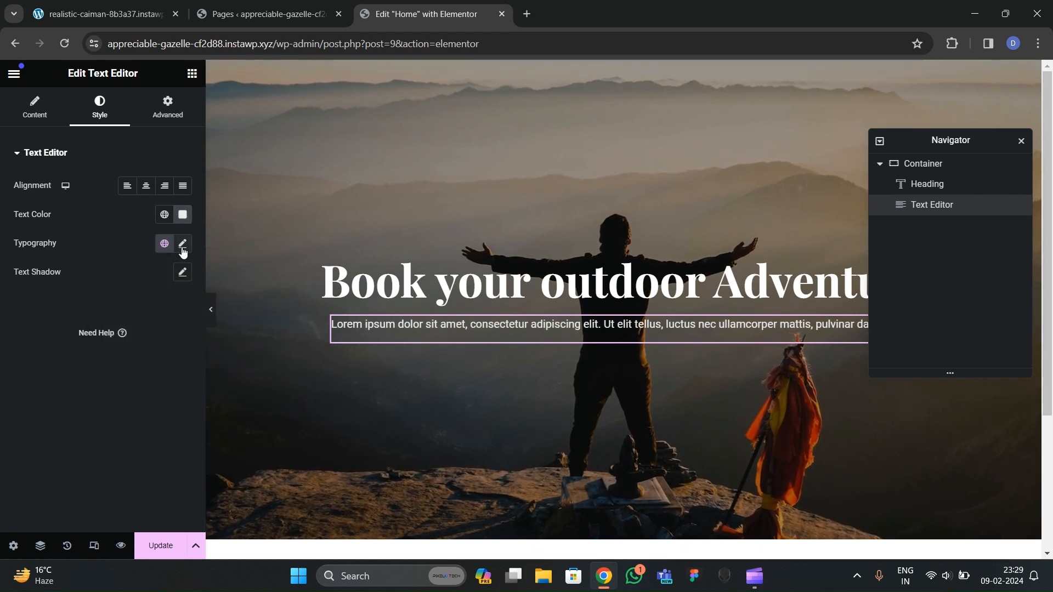
# Step: Set the hero paragraph's font family to Poppins, enlarge its font size, and center its alignment
pyautogui.click(182, 243)
pyautogui.click(161, 308)
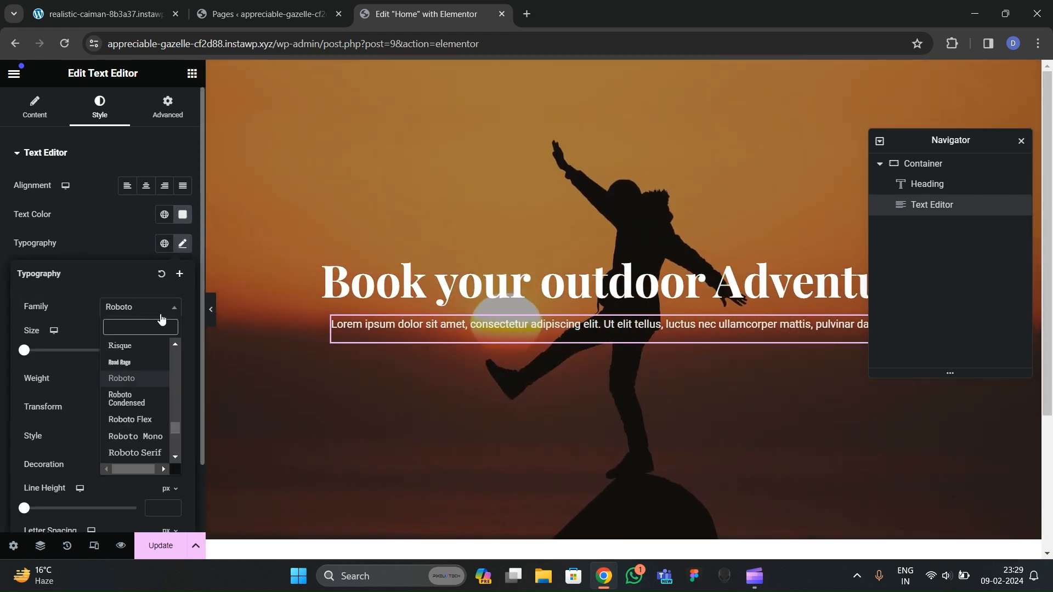
pyautogui.write('poppins')
pyautogui.click(125, 362)
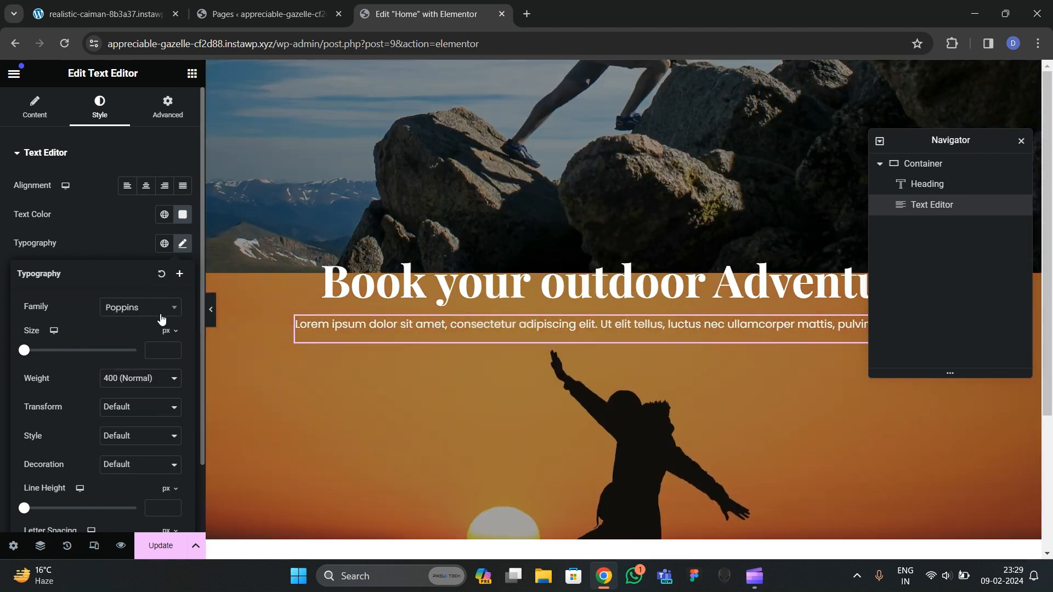
pyautogui.click(174, 349)
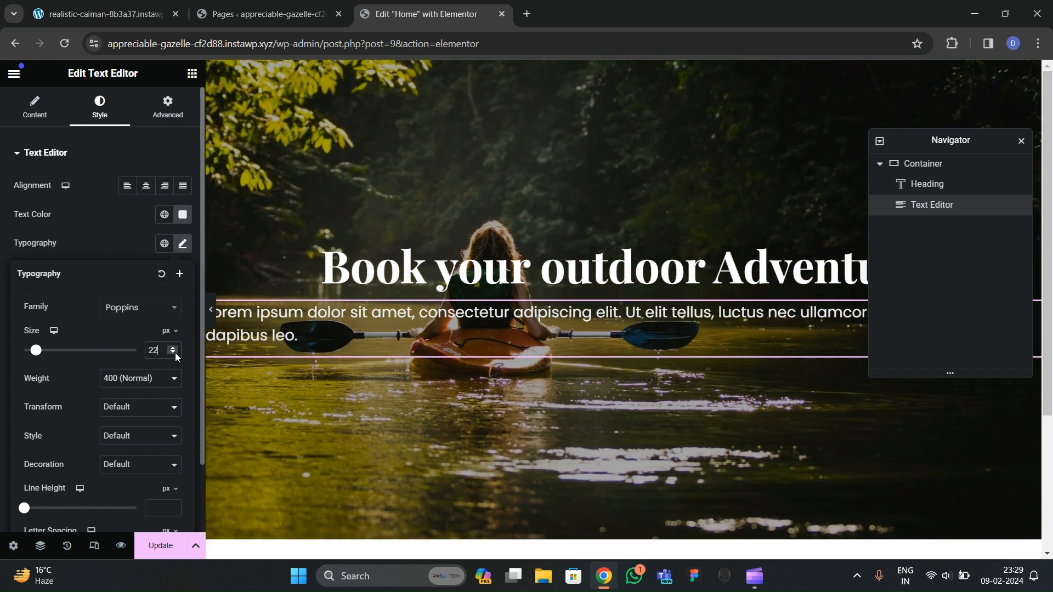
pyautogui.click(176, 353)
pyautogui.click(175, 353)
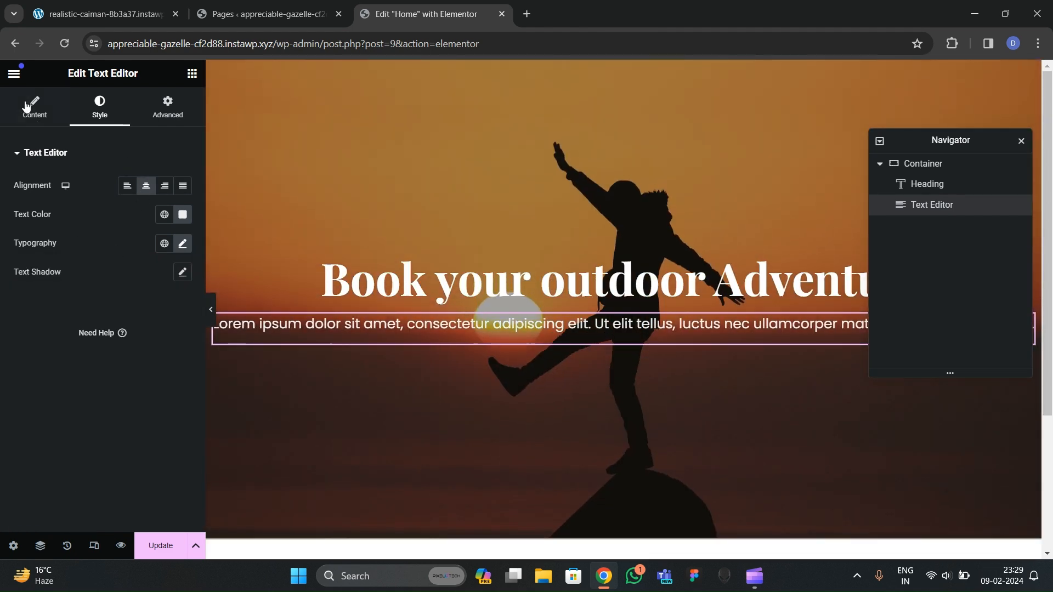
# Step: Open the hero paragraph's content as HTML text for editing
pyautogui.click(35, 106)
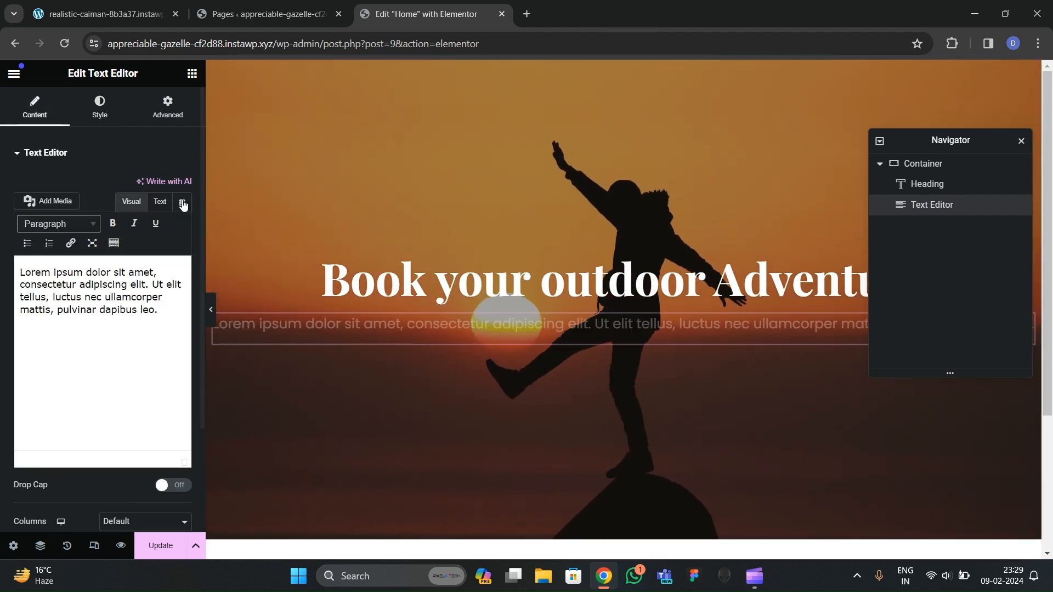
pyautogui.click(159, 202)
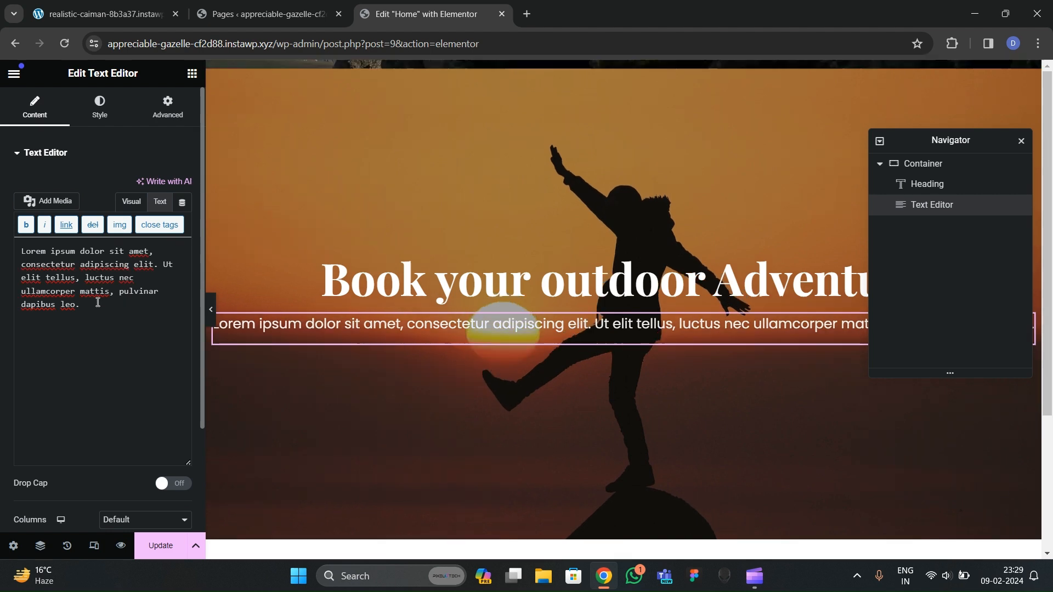
pyautogui.write('<br>')
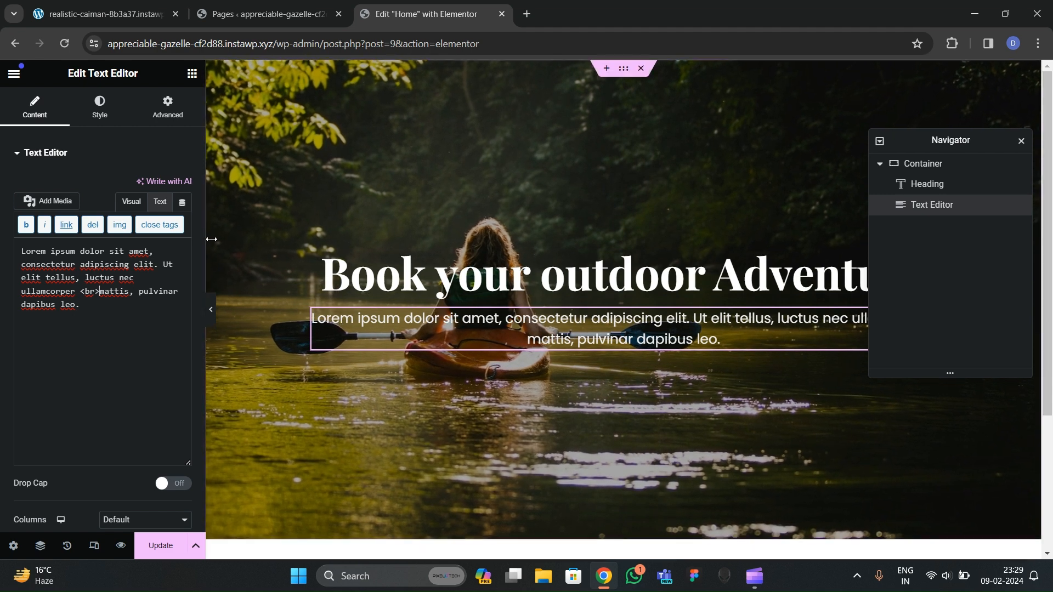
pyautogui.press('BackSpace')
pyautogui.press('BackSpace')
pyautogui.press('BackSpace')
pyautogui.press('BackSpace')
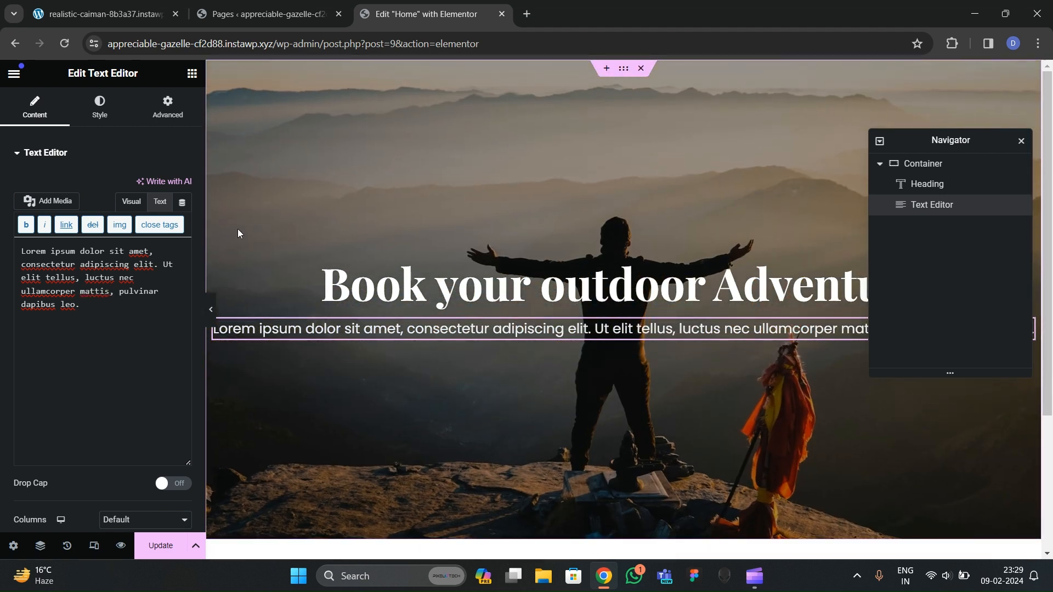
# Step: Insert a <br> line break before "nec" in the hero paragraph
pyautogui.click(119, 277)
pyautogui.write('<br>')
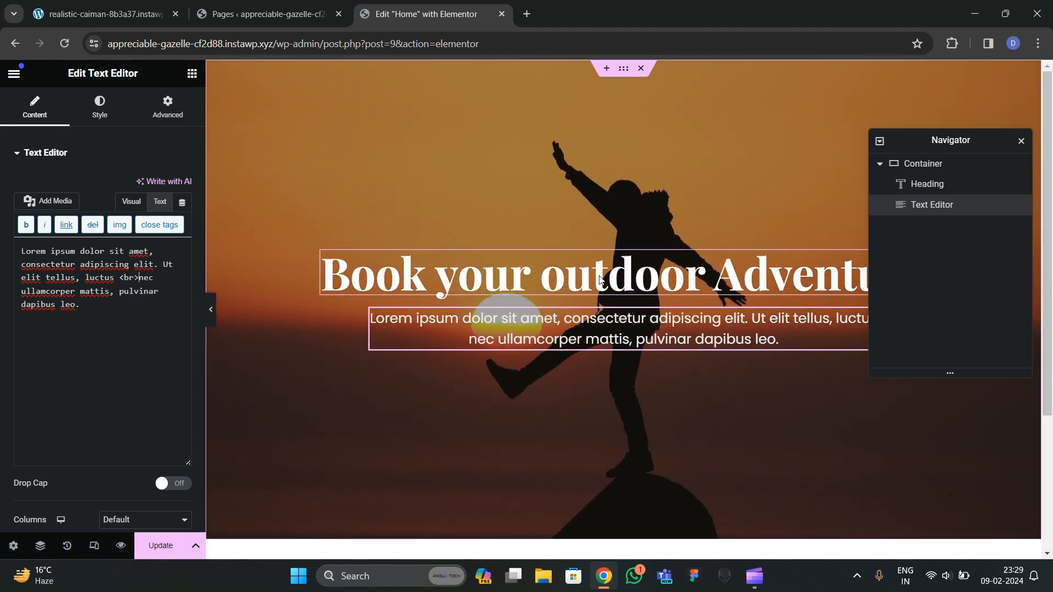
# Step: Check the reference hero, then add an inner container below the paragraph in the Home page editor with its padding set to 0
pyautogui.click(161, 5)
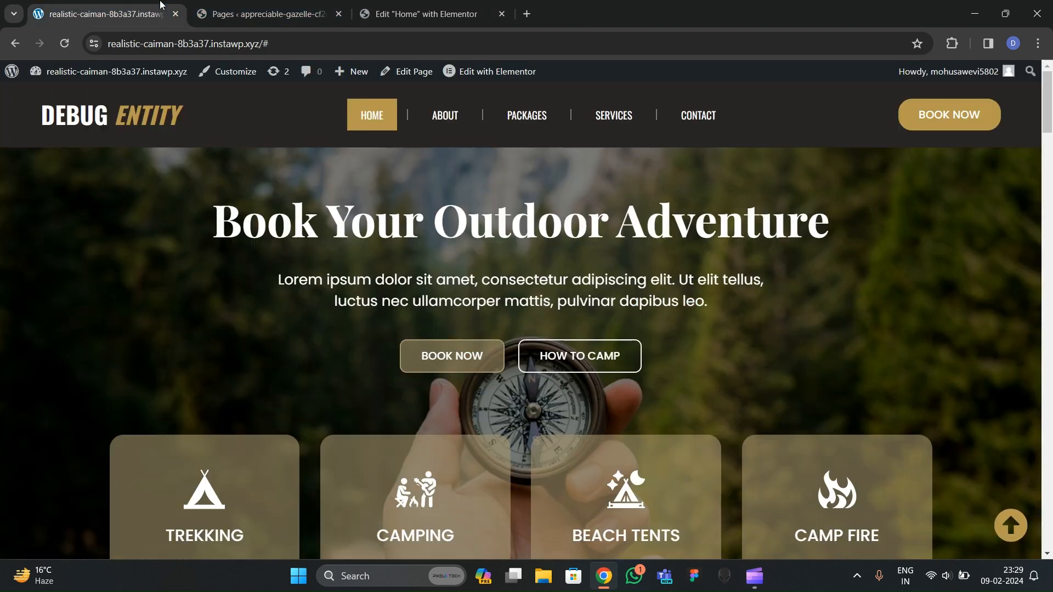
pyautogui.click(444, 6)
pyautogui.moveTo(175, 325); pyautogui.dragTo(512, 357)
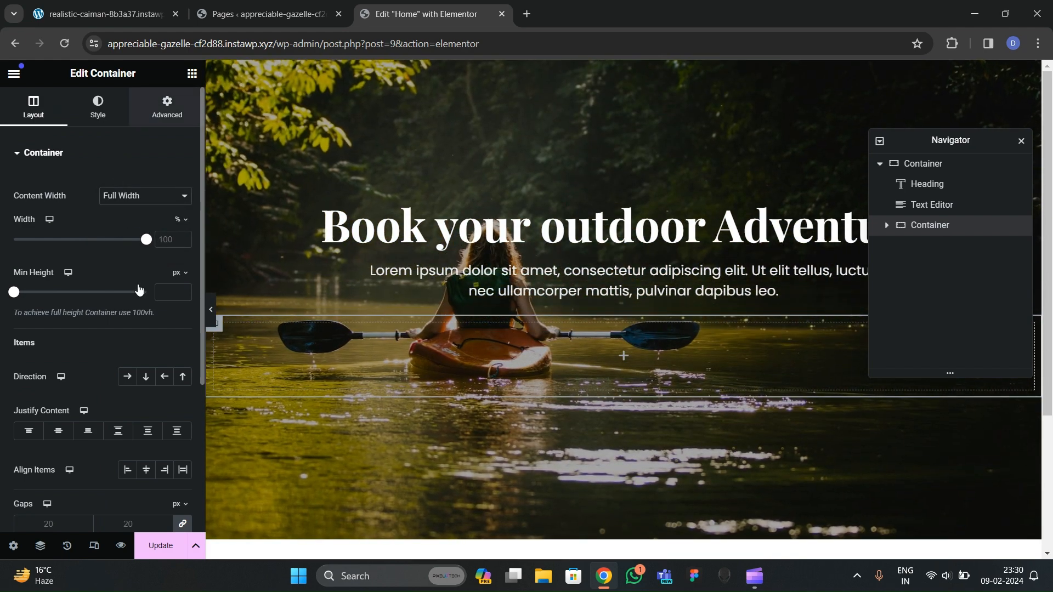
pyautogui.click(168, 107)
pyautogui.click(182, 254)
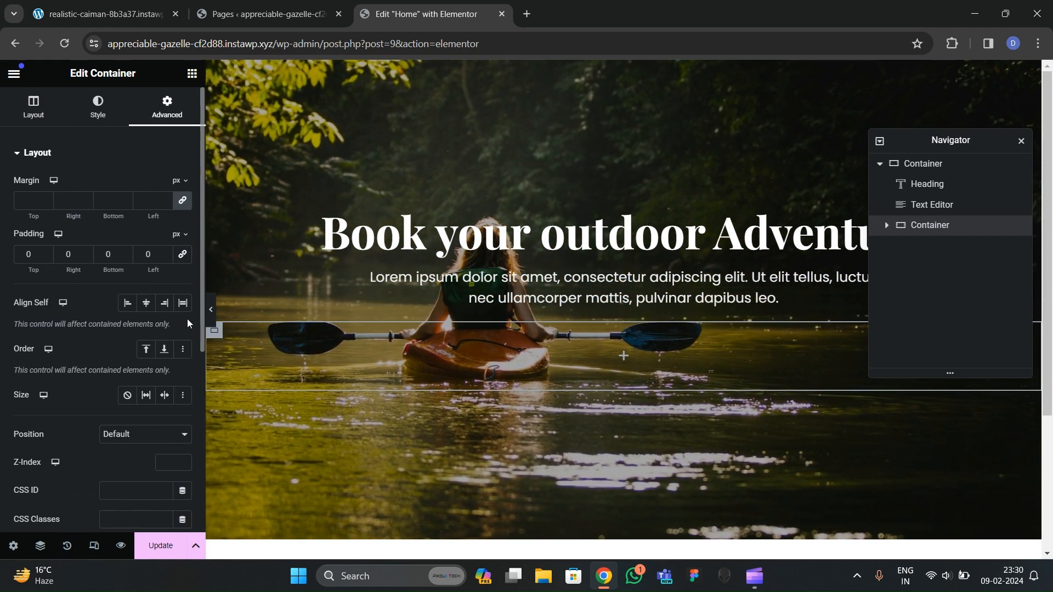
# Step: Add a Button widget inside the inner container below the paragraph
pyautogui.click(192, 73)
pyautogui.scroll(-1, 151, 272)
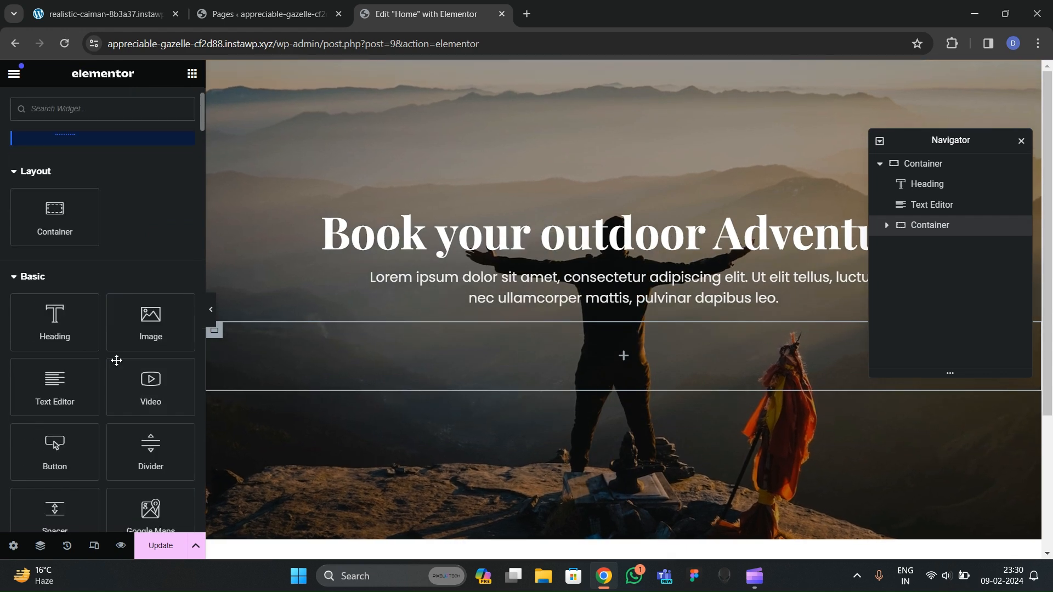
pyautogui.moveTo(54, 447); pyautogui.dragTo(391, 362)
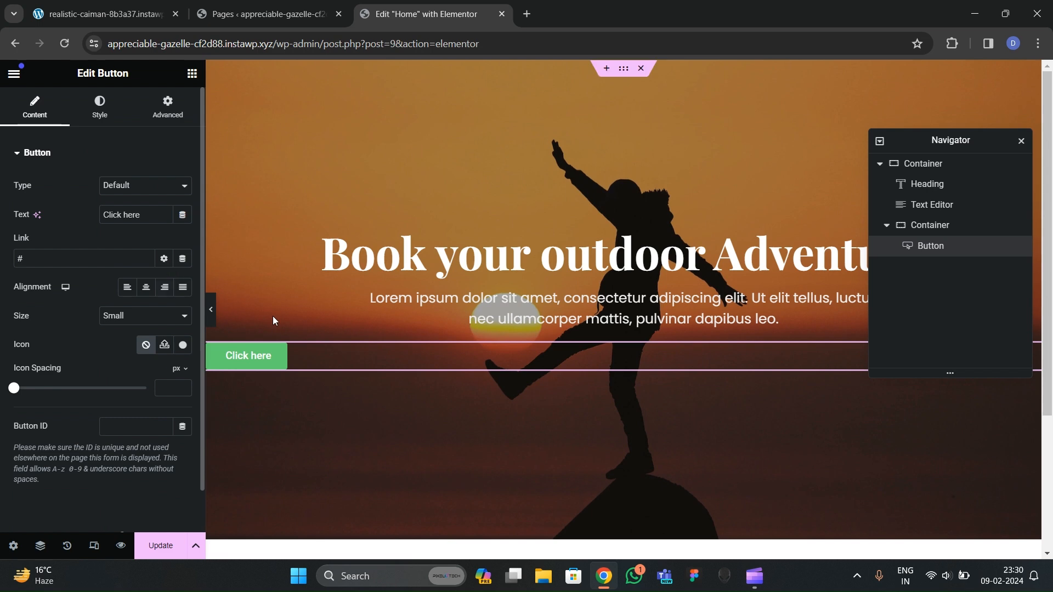
# Step: Set the inner container's direction to Column - vertical and its justify content and align items to Center
pyautogui.click(929, 225)
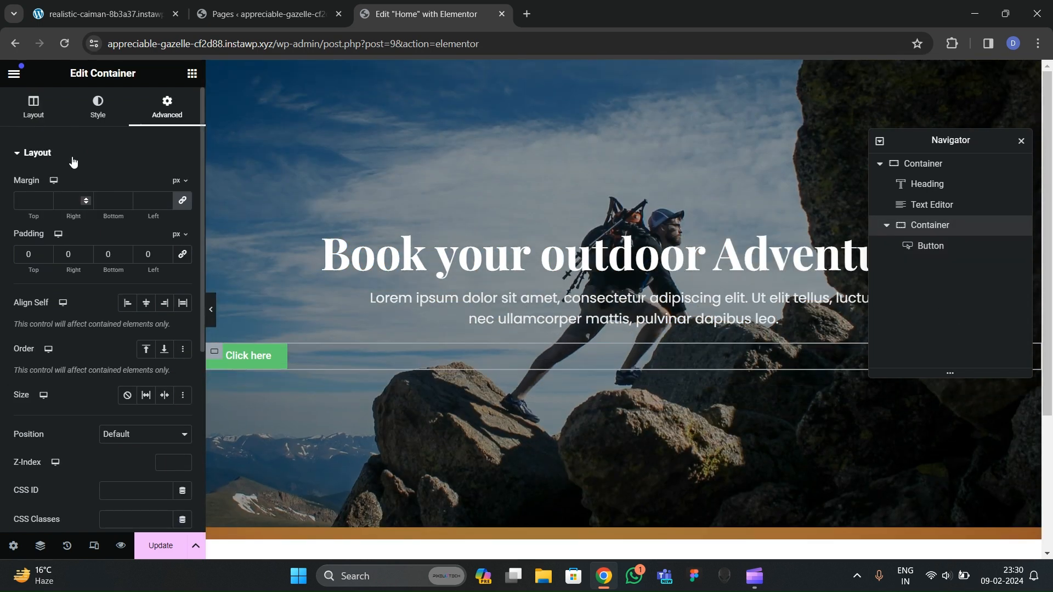
pyautogui.scroll(-3, 119, 324)
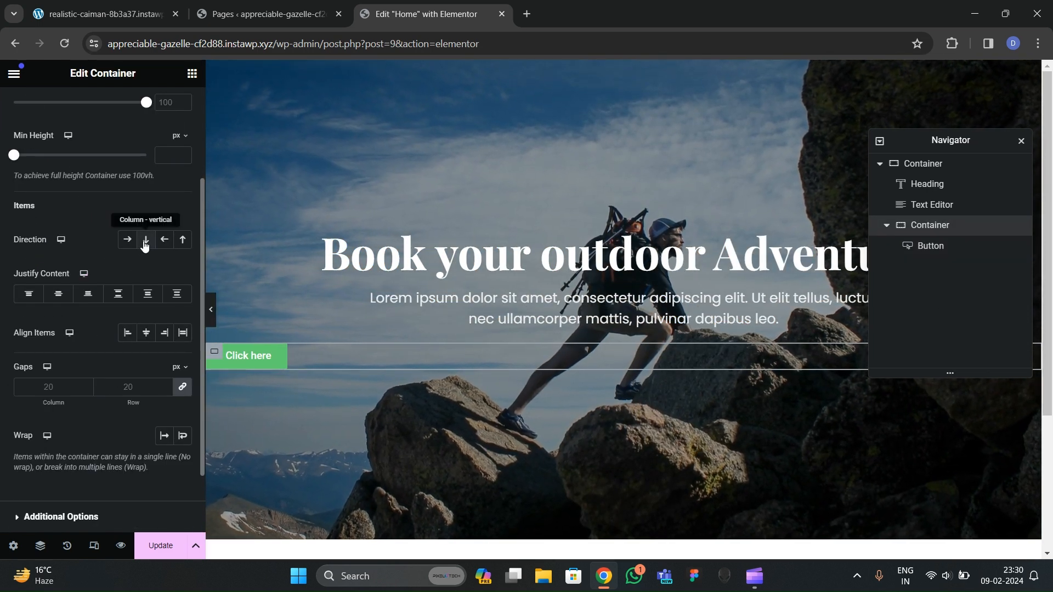
pyautogui.click(145, 333)
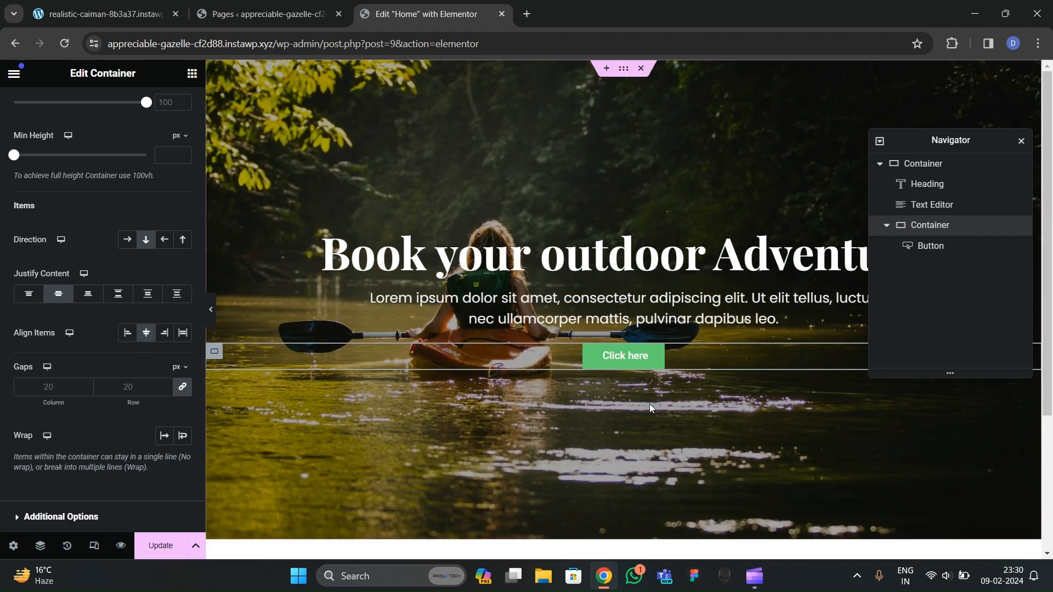
# Step: Duplicate the "Click here" button within the inner container
pyautogui.click(627, 363)
pyautogui.rightClick(626, 365)
pyautogui.click(670, 307)
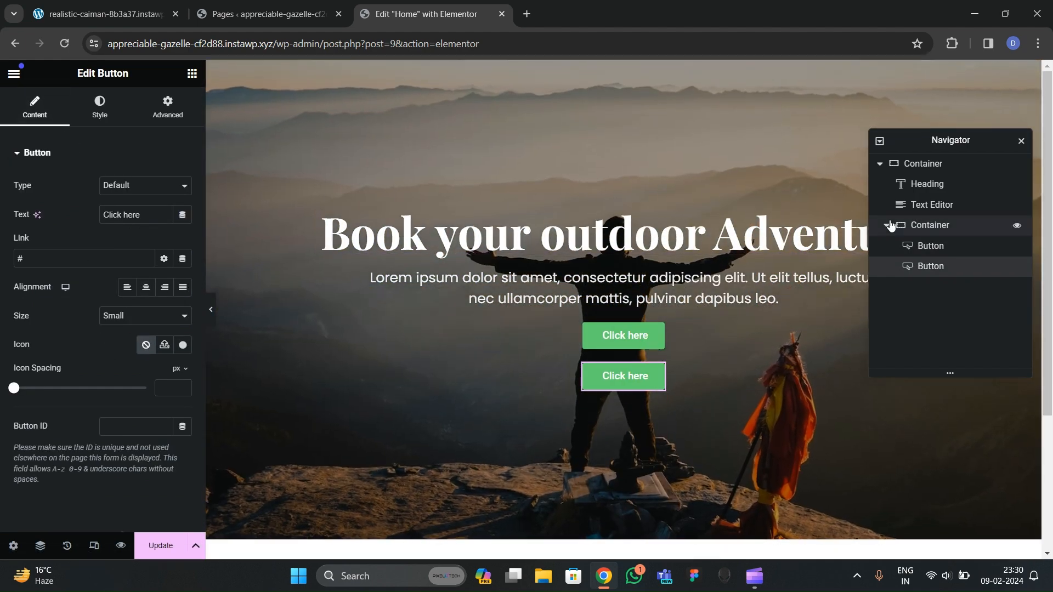
# Step: Set the direction of the inner container holding the two buttons to Row - horizontal
pyautogui.click(930, 226)
pyautogui.scroll(-1, 93, 305)
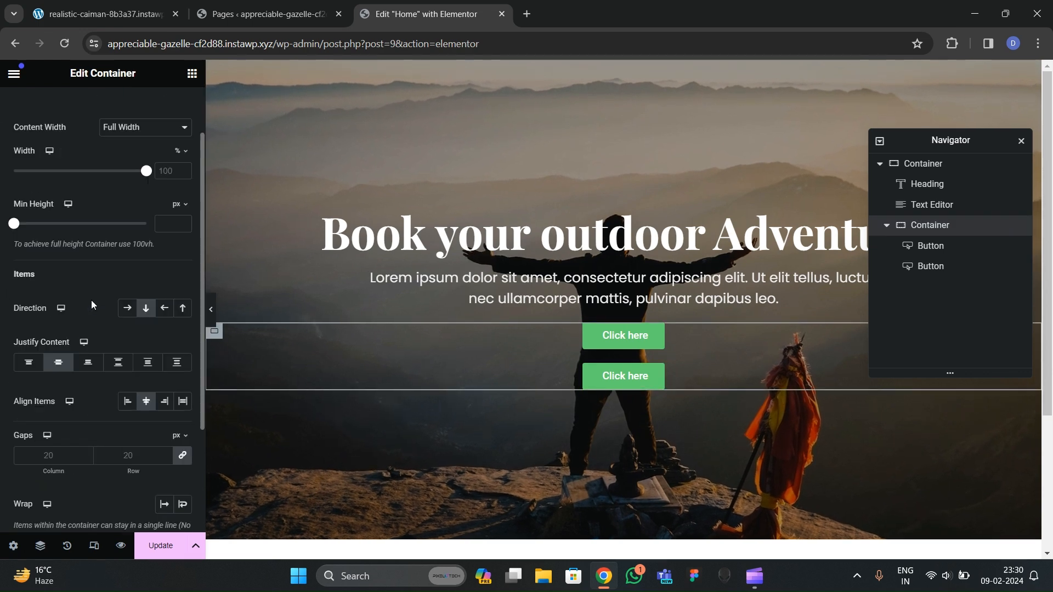
pyautogui.click(127, 308)
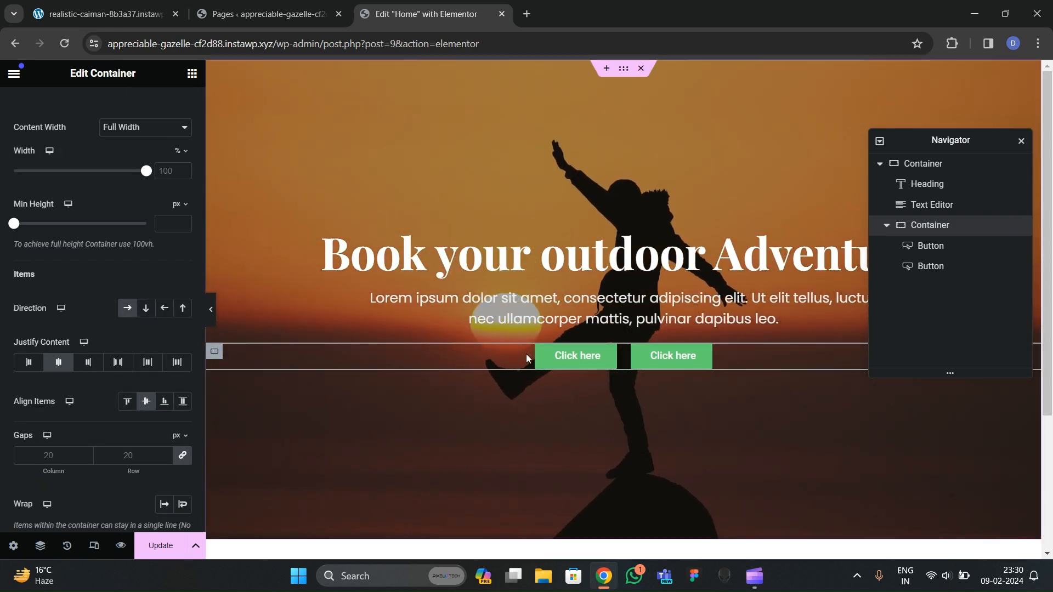
# Step: After checking the reference hero, change the first button's text to BOOK NOW and its size to Medium
pyautogui.hotkey('ctrl', '1')
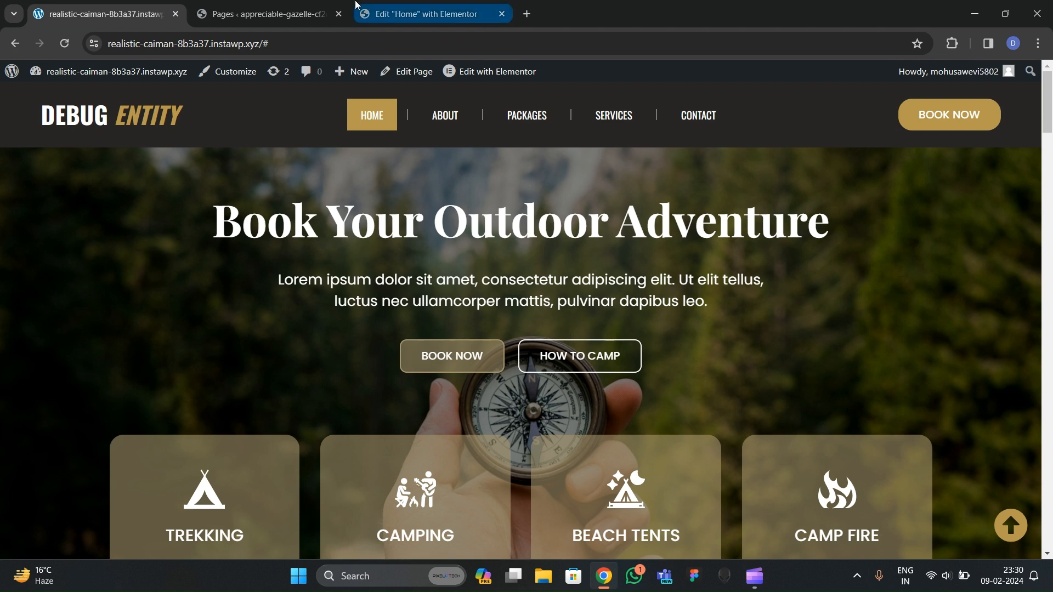
pyautogui.hotkey('ctrl', '2')
pyautogui.click(430, 3)
pyautogui.click(603, 353)
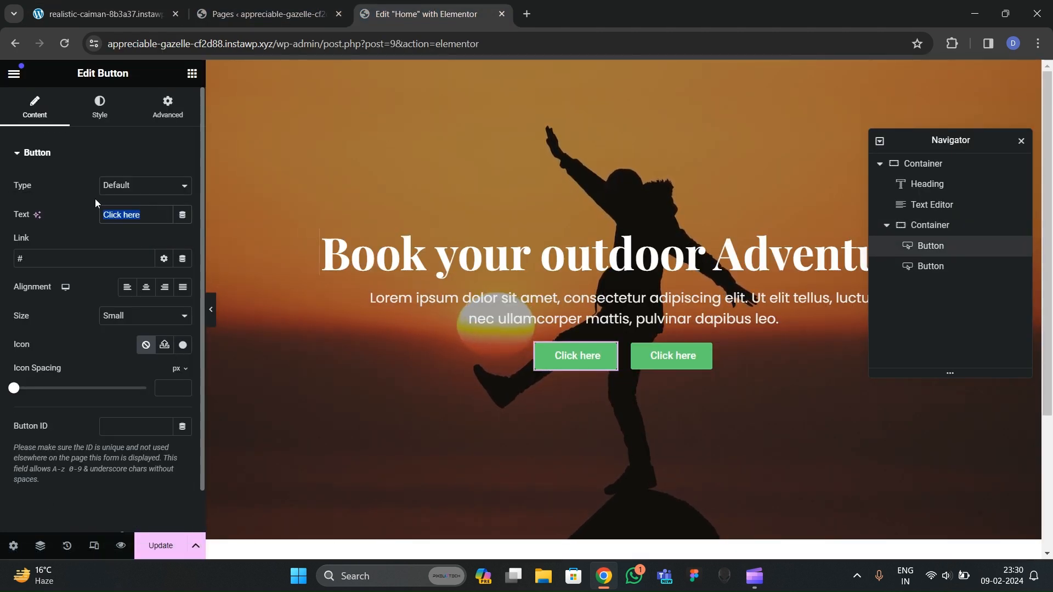
pyautogui.write('BOOK NOW')
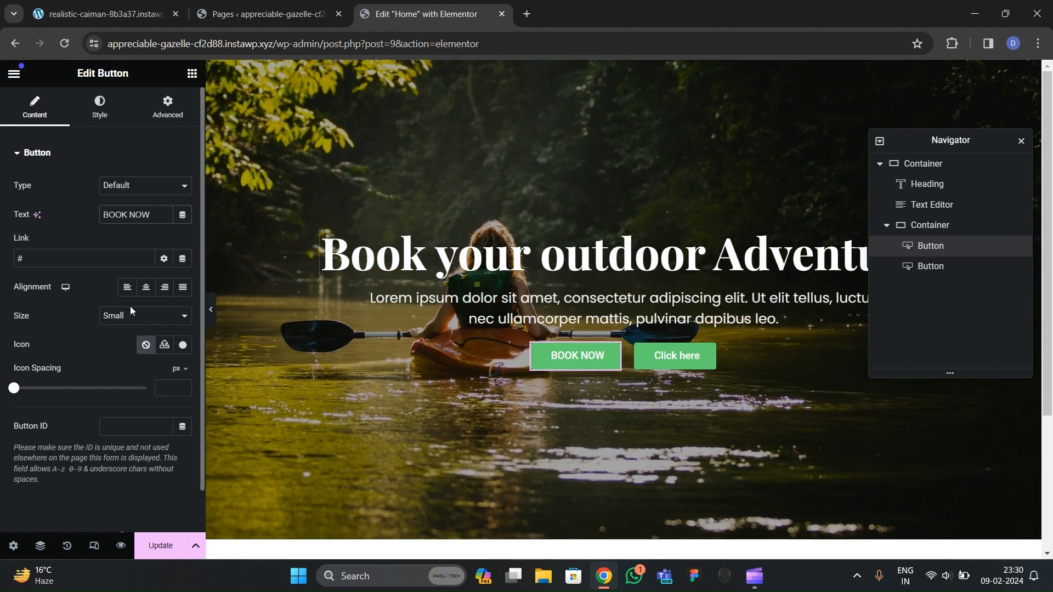
pyautogui.click(130, 316)
pyautogui.click(131, 355)
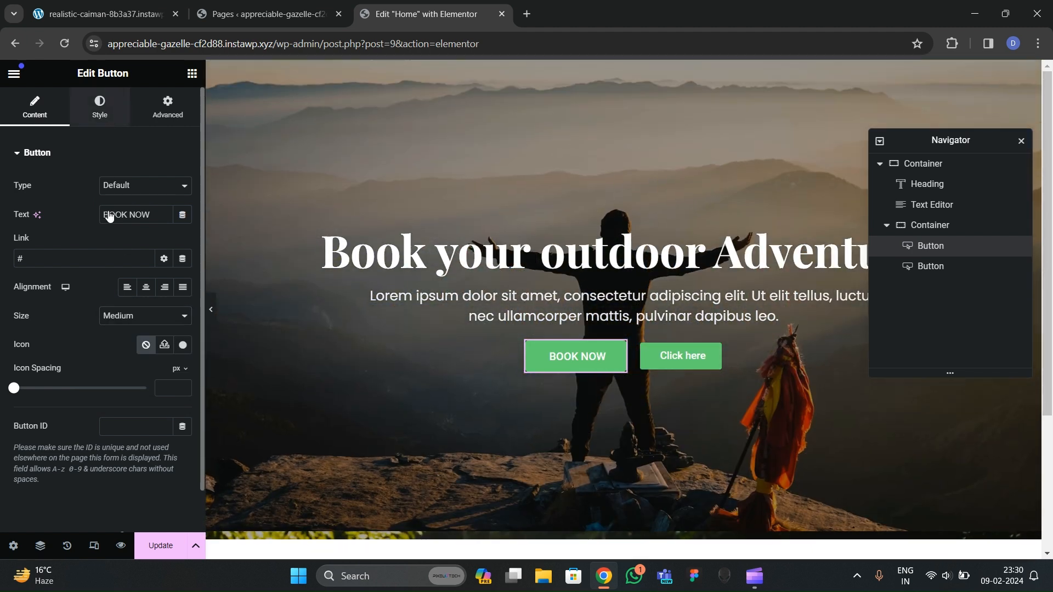
# Step: Open the reference site's home page for Elementor editing in a new browser tab and look over its hero section
pyautogui.click(69, 5)
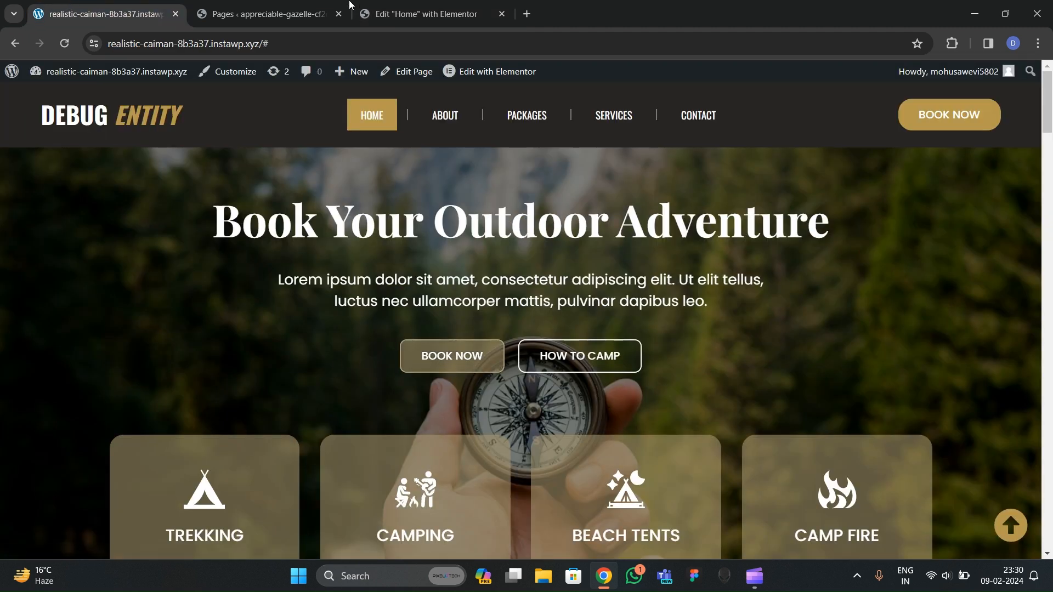
pyautogui.scroll(-2, 314, 281)
pyautogui.scroll(2, 314, 280)
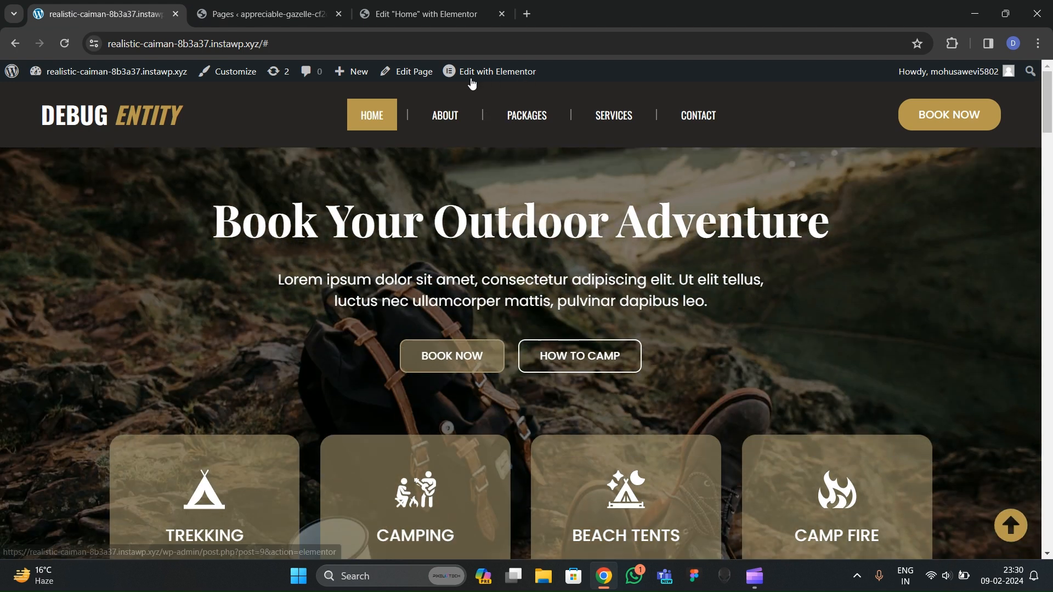
pyautogui.rightClick(479, 73)
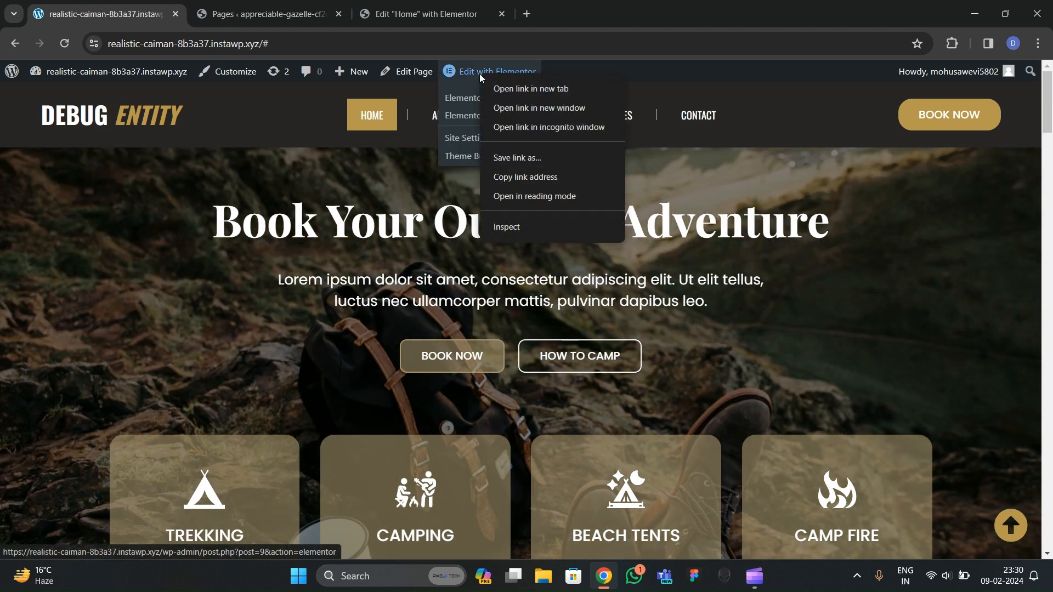
pyautogui.click(500, 85)
pyautogui.click(302, 16)
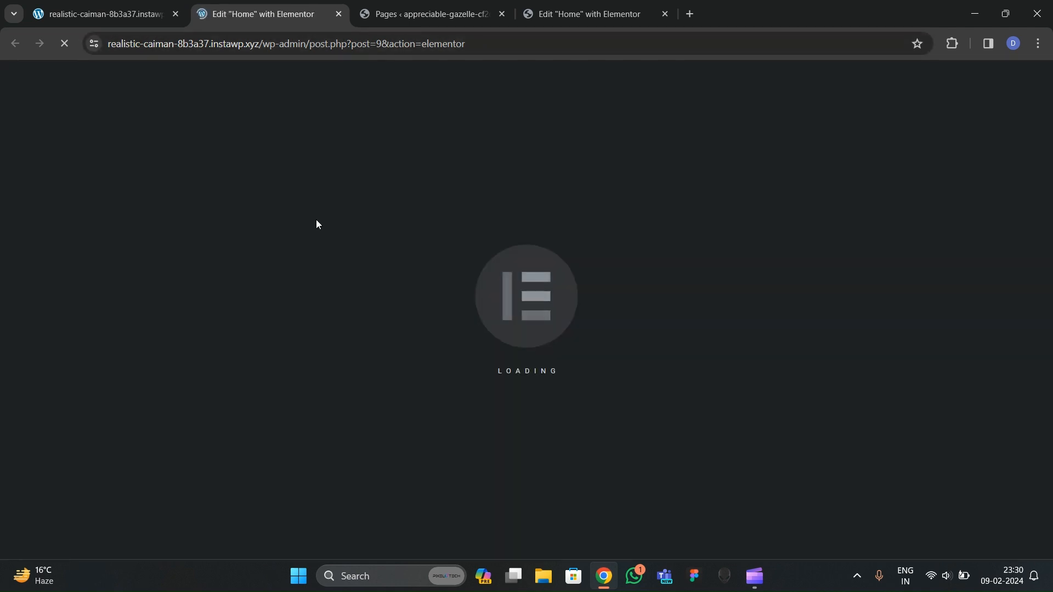
pyautogui.click(156, 15)
pyautogui.scroll(-3, 387, 366)
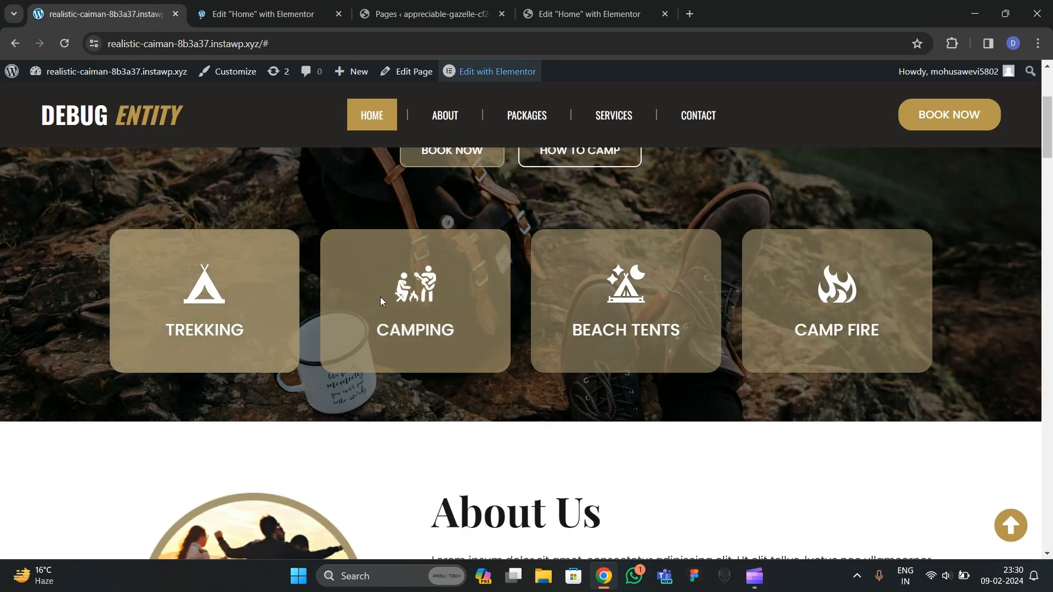
# Step: Examine the style settings of the reference page's BOOK NOW button and the global colors offered for its background
pyautogui.hotkey('ctrl', 'Tab')
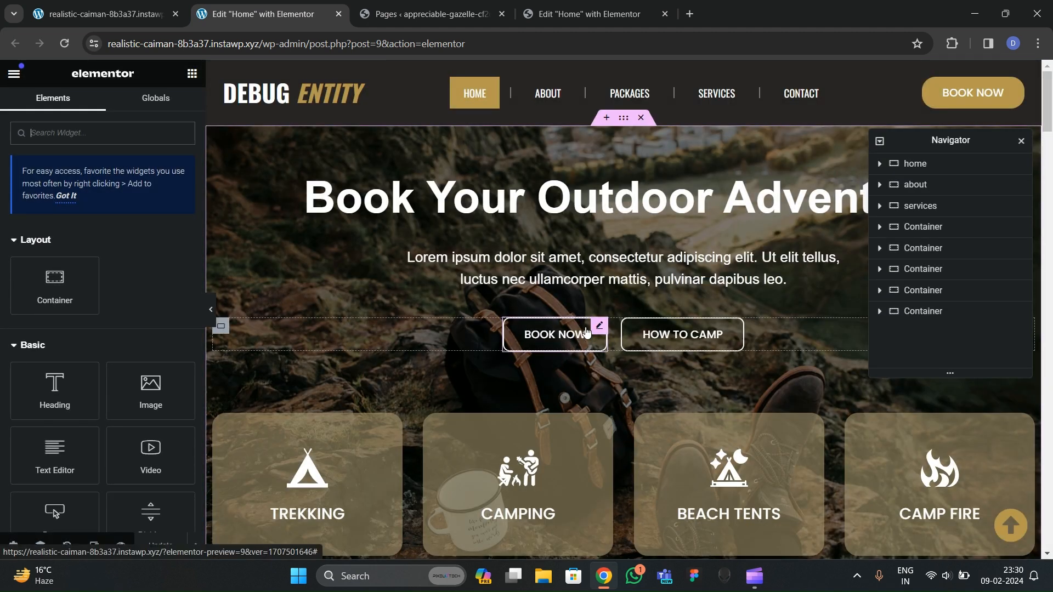
pyautogui.click(563, 350)
pyautogui.click(99, 106)
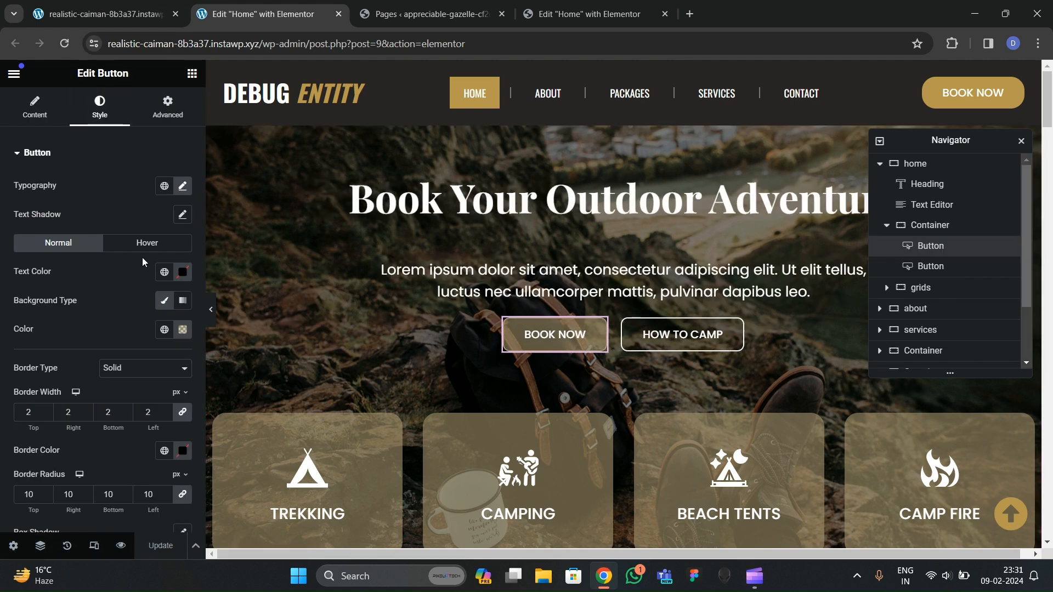
pyautogui.click(164, 329)
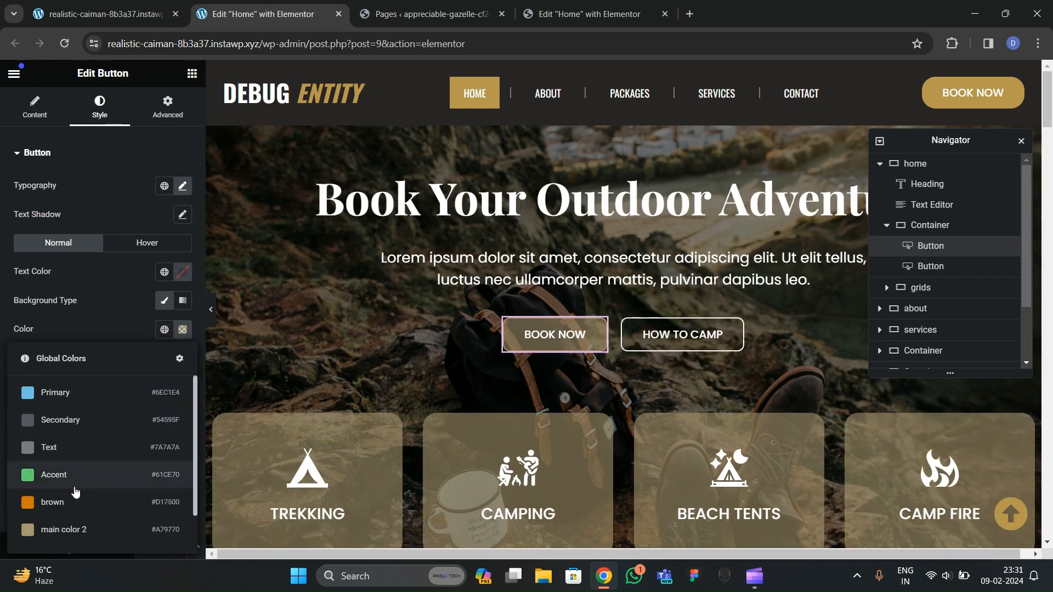
pyautogui.scroll(-1, 77, 496)
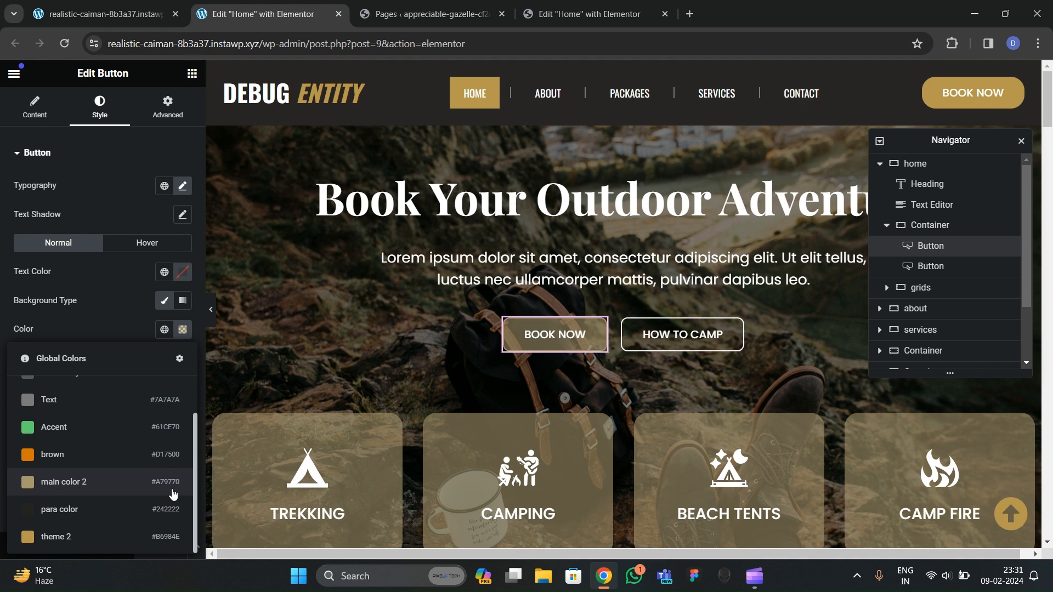
# Step: In the rebuilt Home page, set the BOOK NOW button's text color to #a79770
pyautogui.click(592, 13)
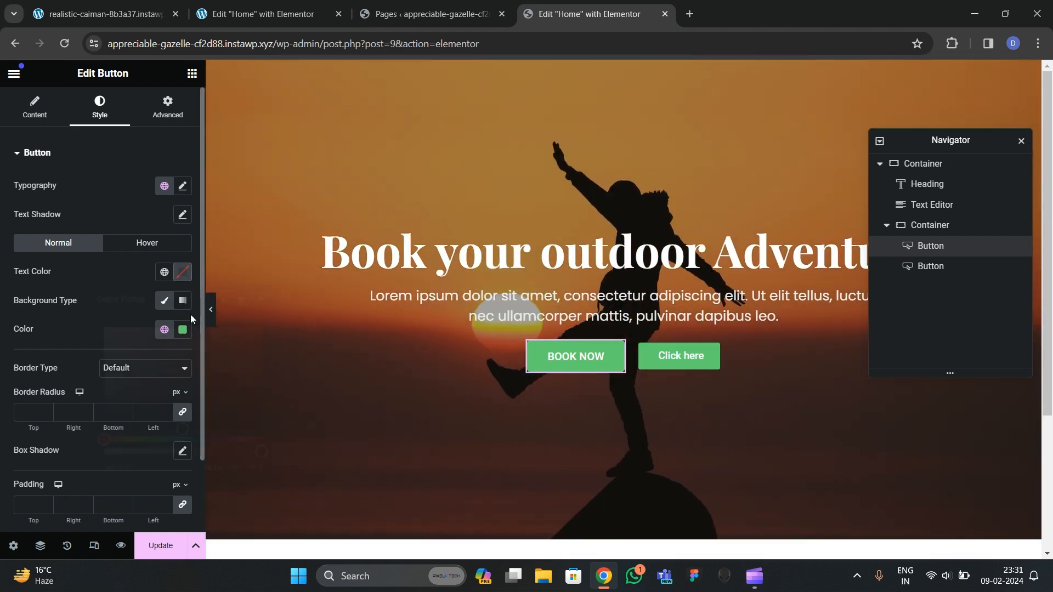
pyautogui.click(183, 271)
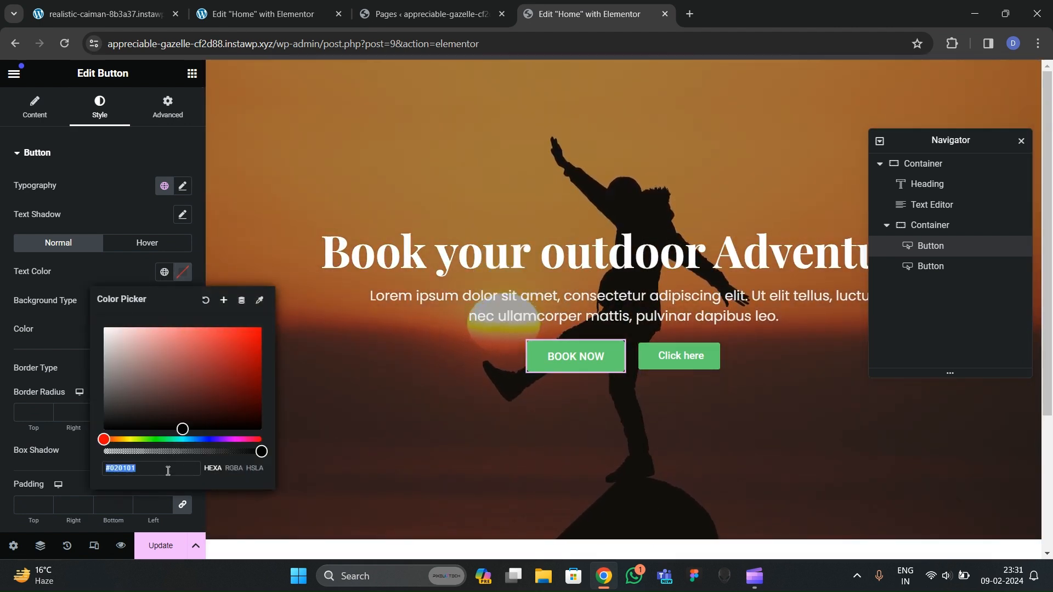
pyautogui.write('#a79')
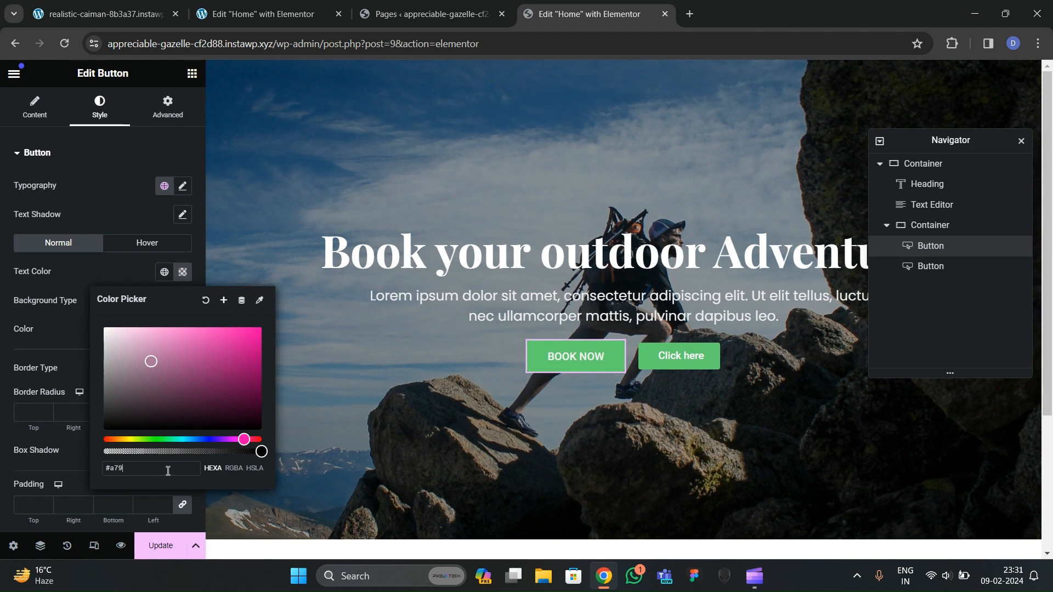
pyautogui.write('770')
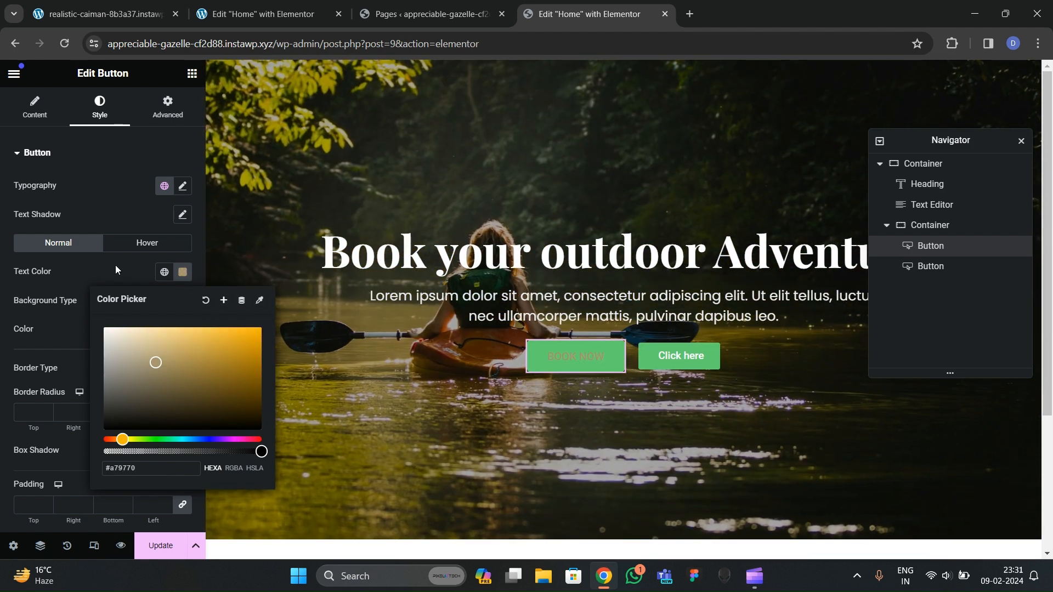
pyautogui.click(115, 265)
pyautogui.click(182, 272)
pyautogui.click(189, 283)
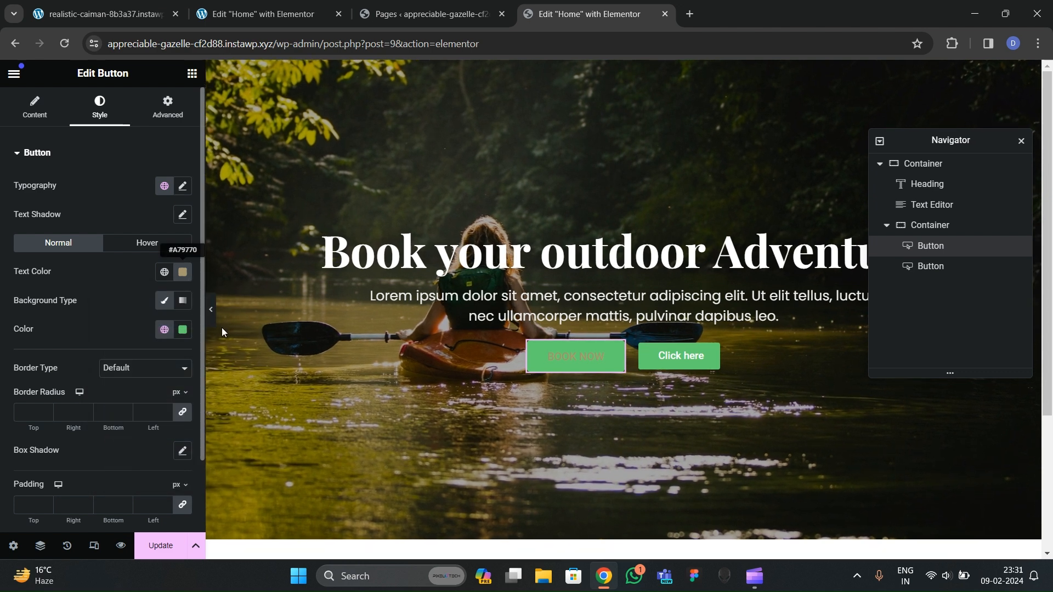
# Step: Save the BOOK NOW button's text color as a new global color named theme1
pyautogui.click(183, 272)
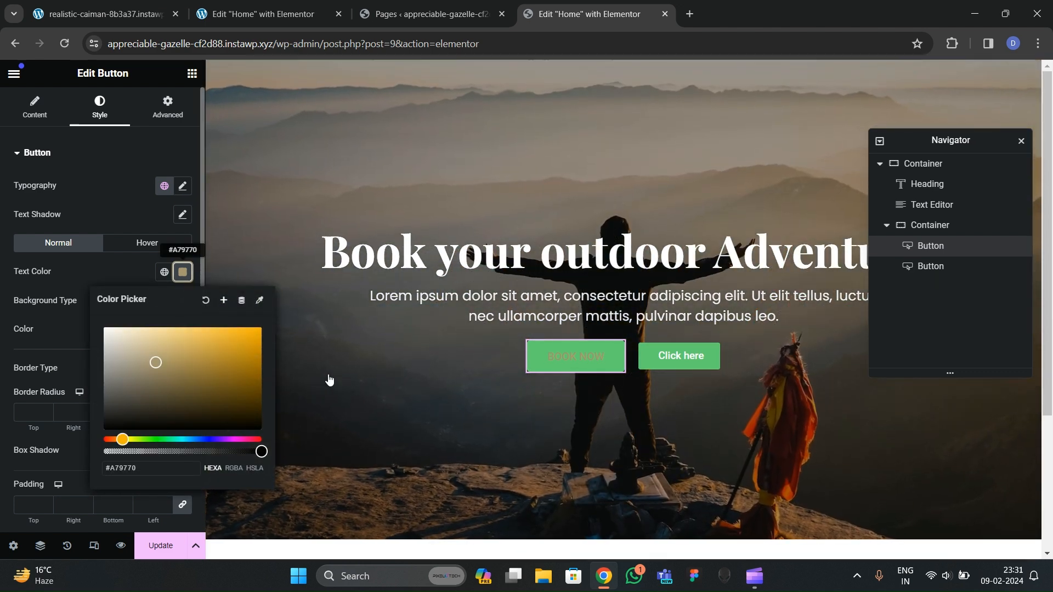
pyautogui.click(223, 300)
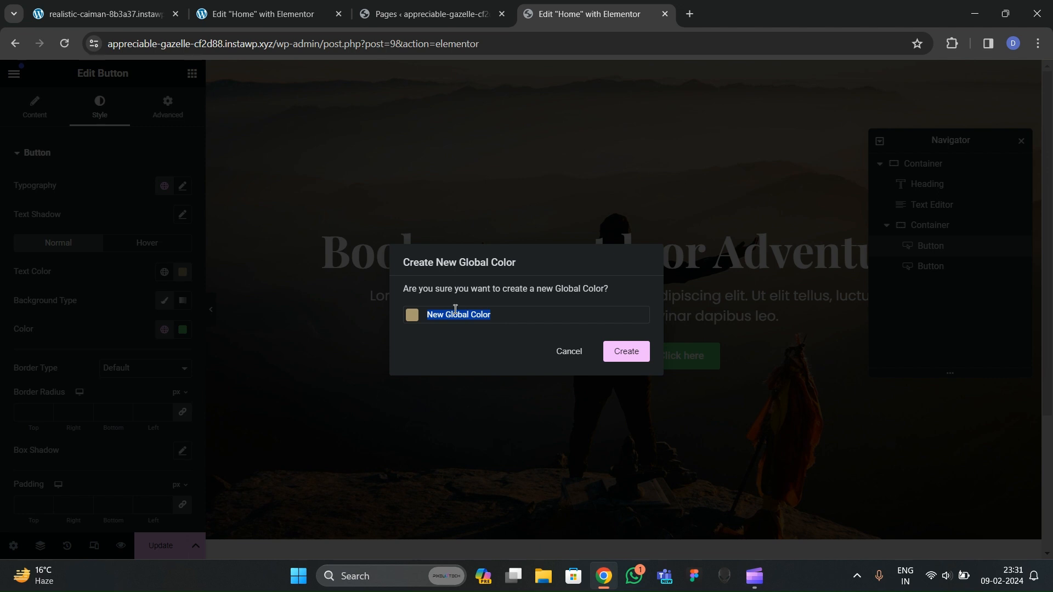
pyautogui.write('theme1')
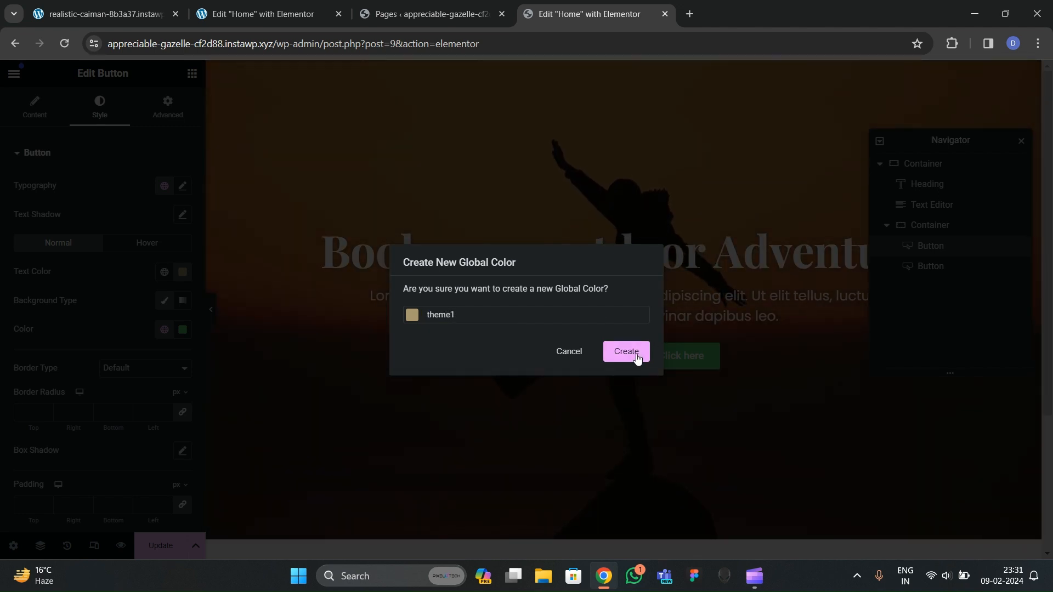
pyautogui.click(626, 352)
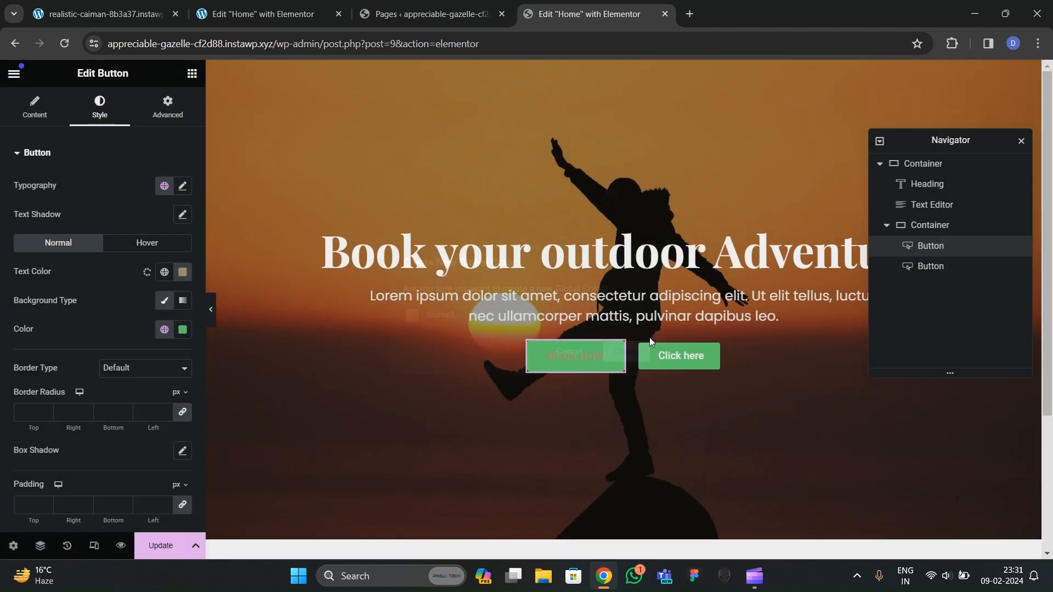
# Step: Look up the theme 2 global color code in the reference page's button background settings
pyautogui.hotkey('ctrl', 'shift', 'Tab')
pyautogui.hotkey('ctrl', 'shift', 'Tab')
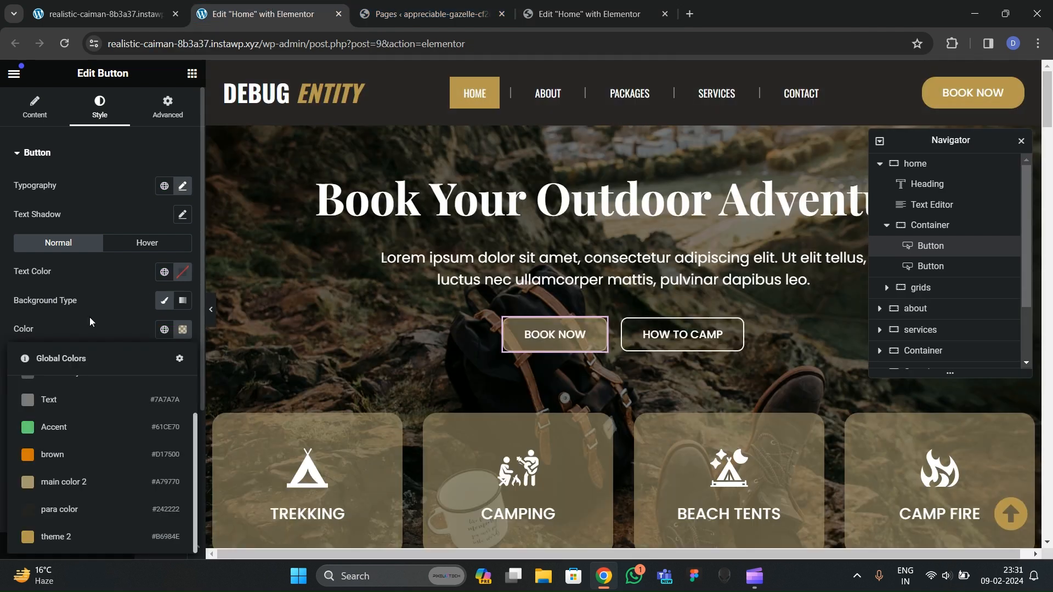
pyautogui.click(153, 307)
pyautogui.click(165, 331)
pyautogui.scroll(-2, 43, 433)
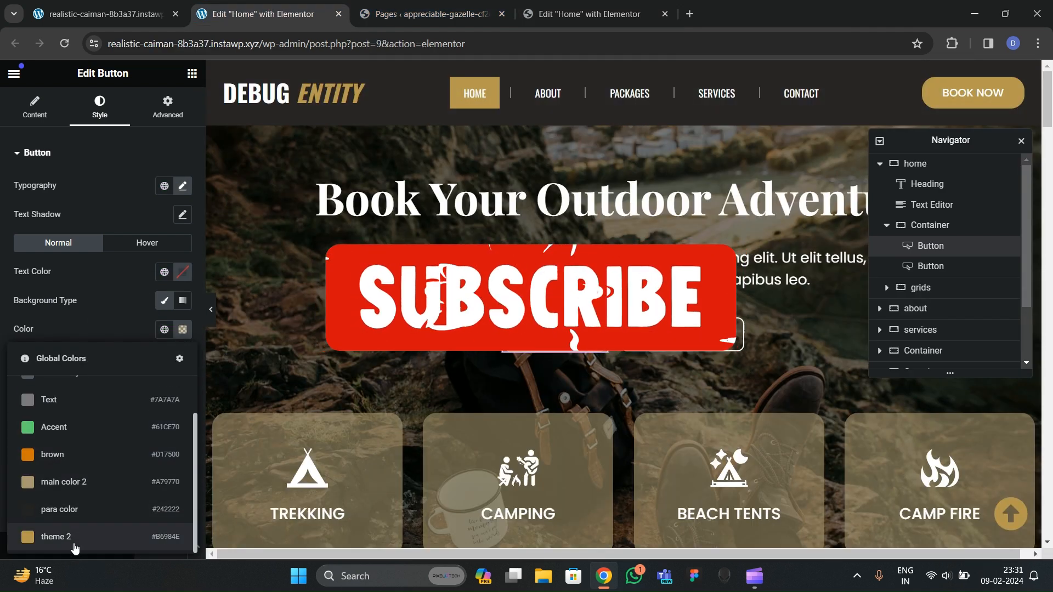
pyautogui.click(545, 8)
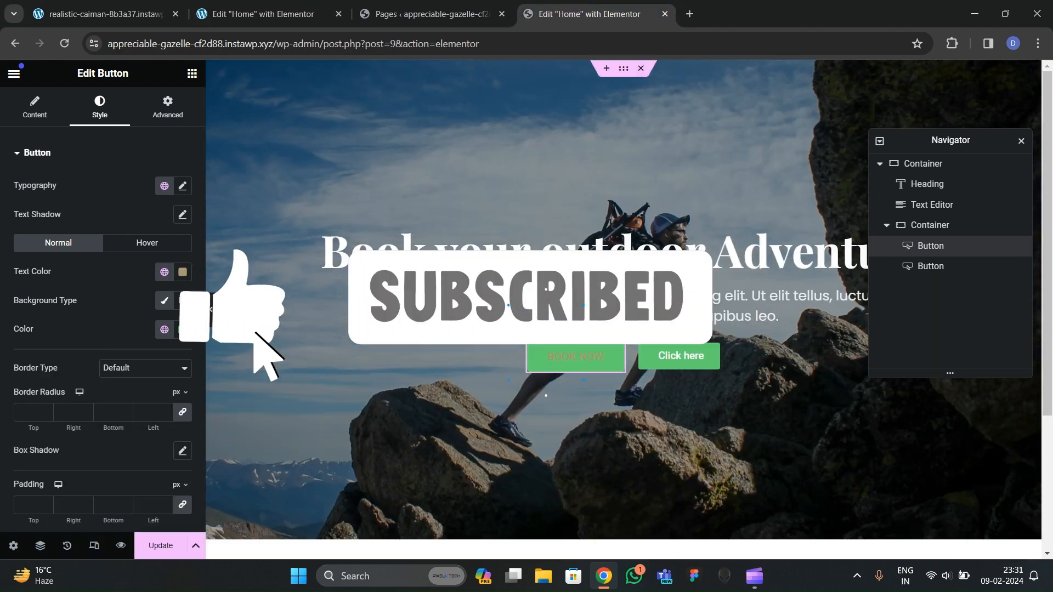
pyautogui.click(182, 272)
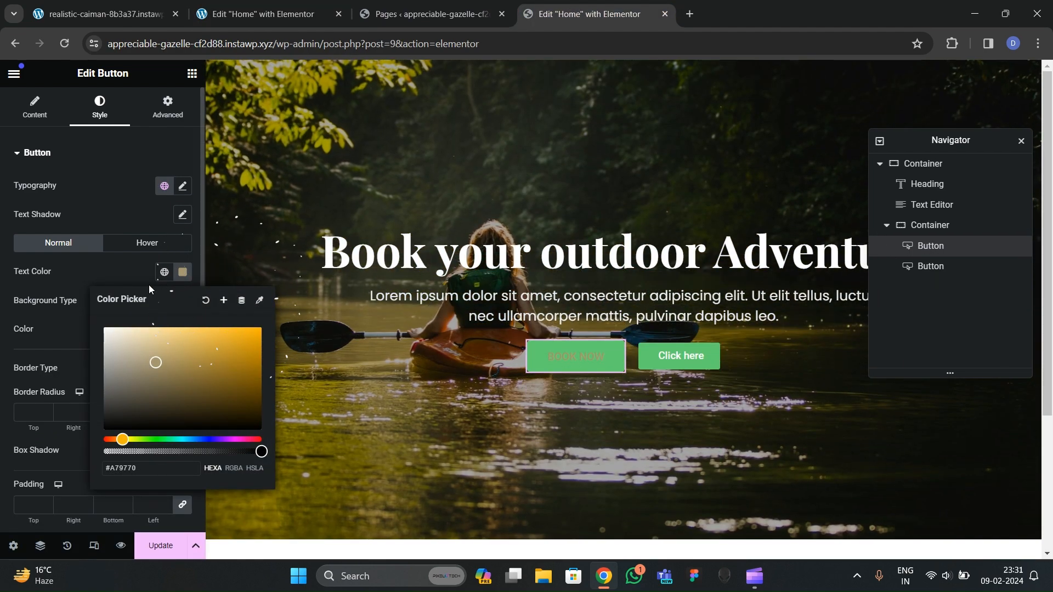
pyautogui.click(603, 363)
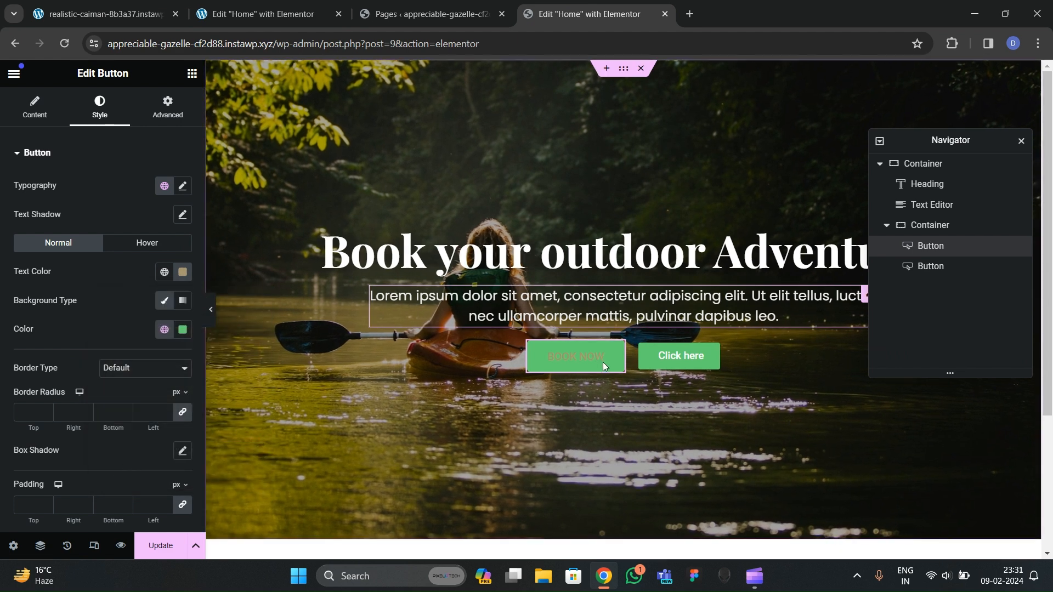
pyautogui.click(680, 360)
pyautogui.click(552, 375)
pyautogui.click(100, 107)
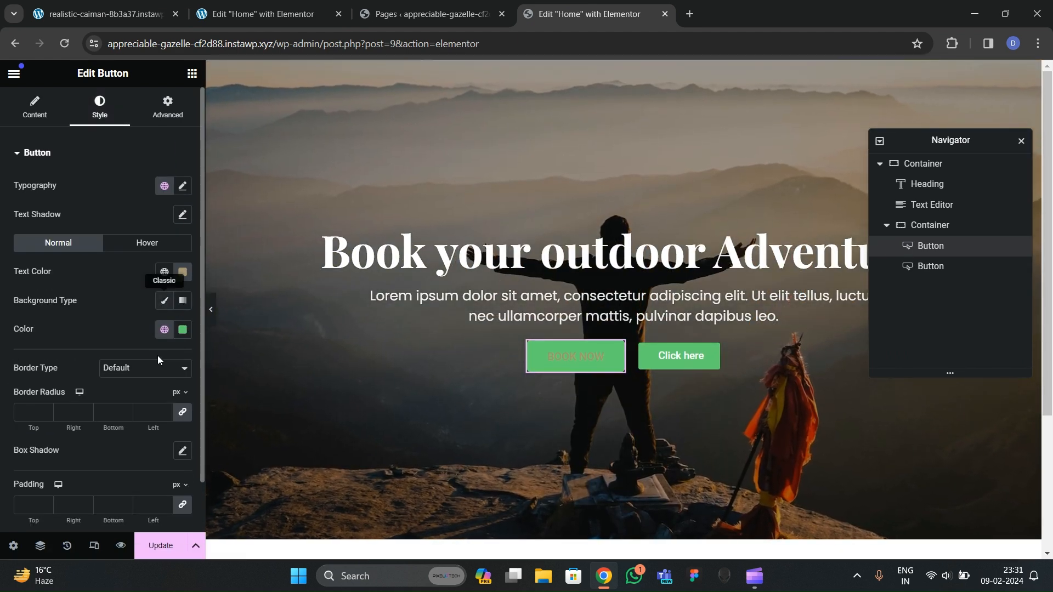
# Step: Recheck the reference theme 2 color and set the rebuilt BOOK NOW button's background color to #b6984e
pyautogui.click(302, 4)
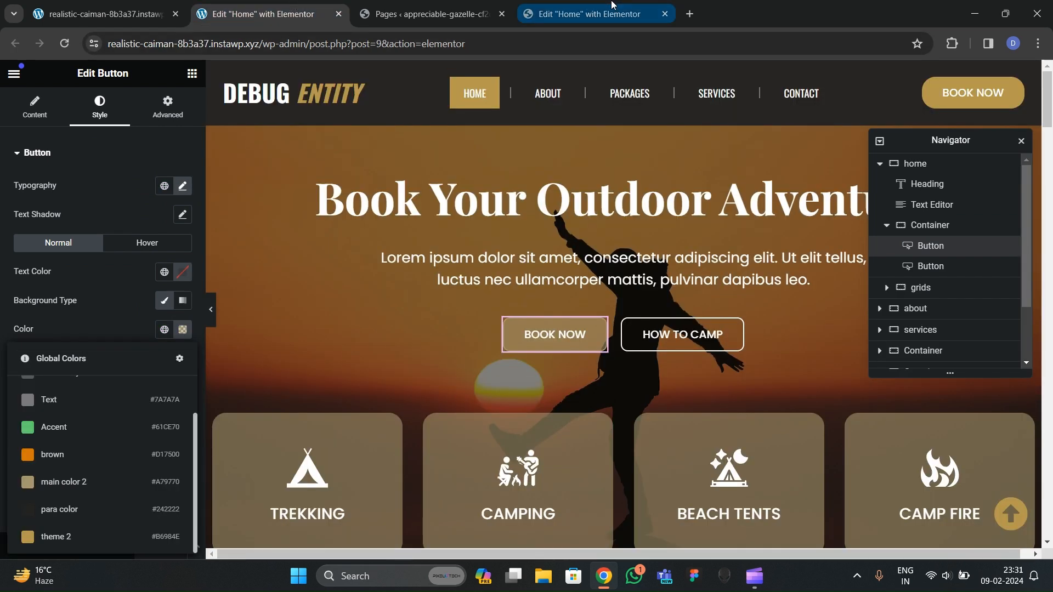
pyautogui.click(584, 4)
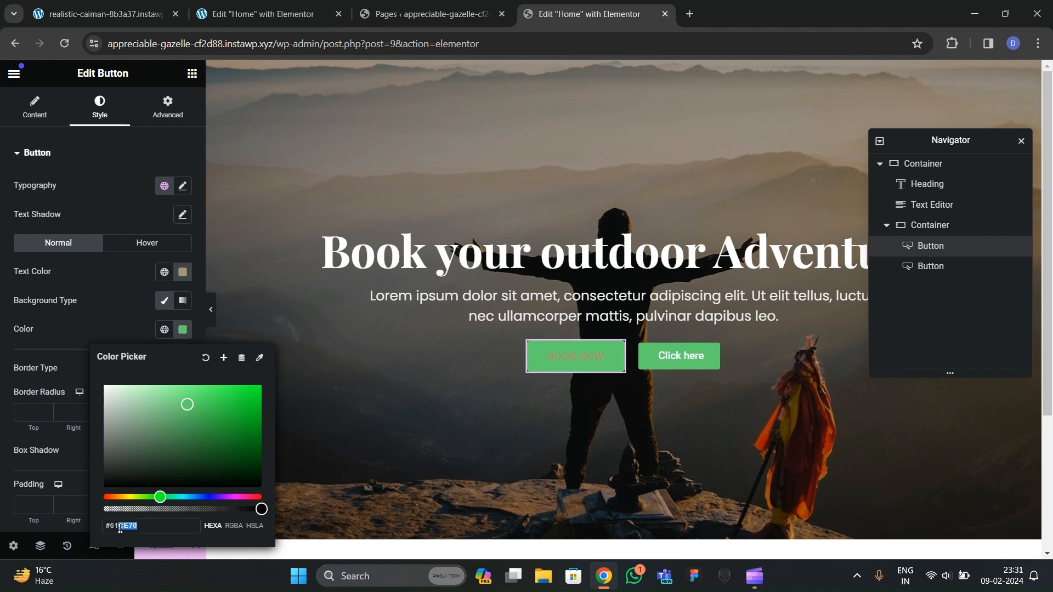
pyautogui.moveTo(137, 529); pyautogui.dragTo(90, 511)
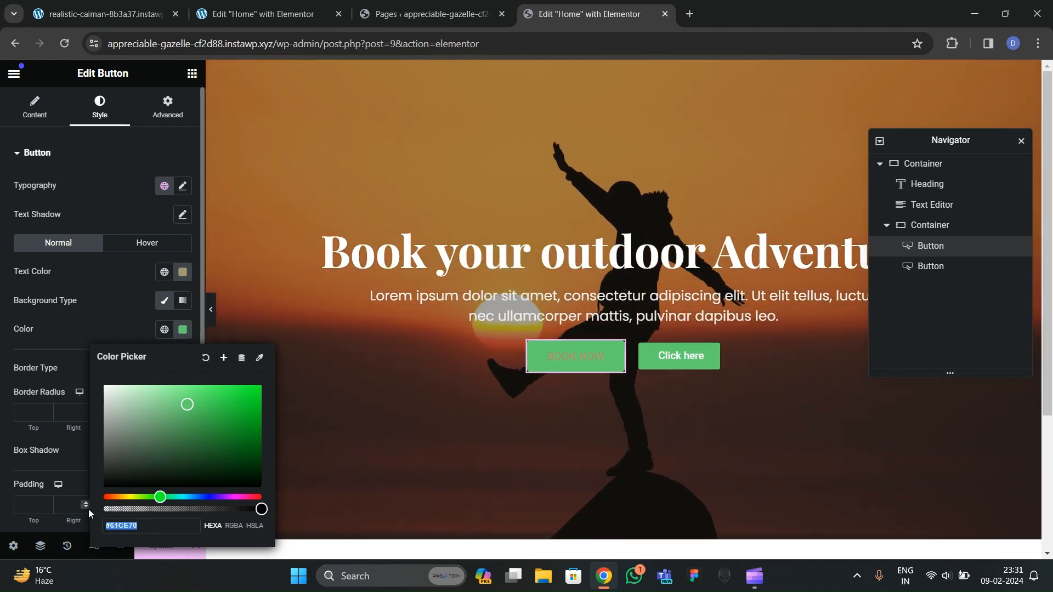
pyautogui.write('#b6984e')
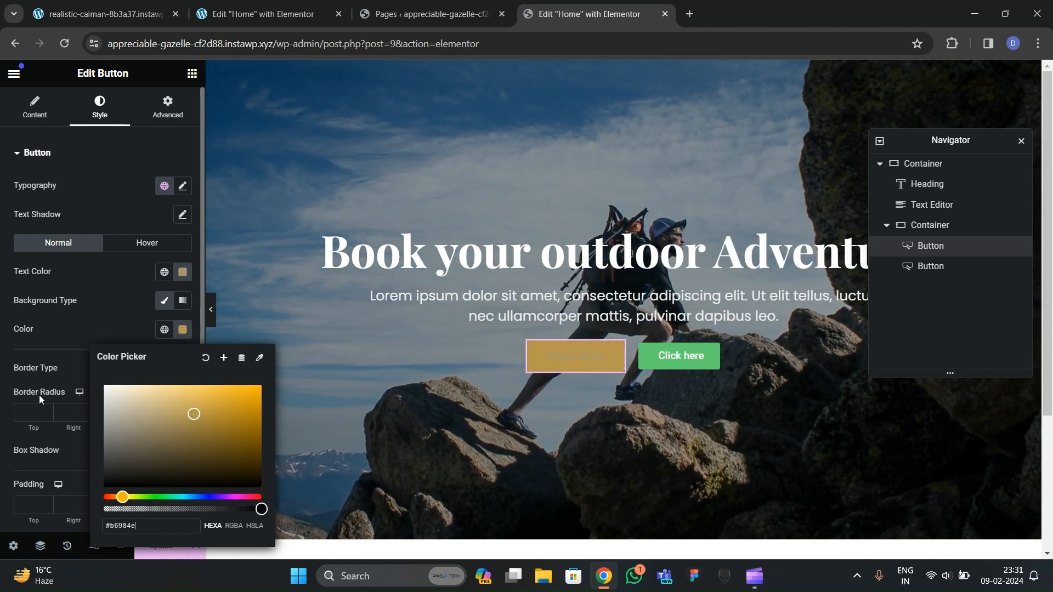
pyautogui.click(119, 343)
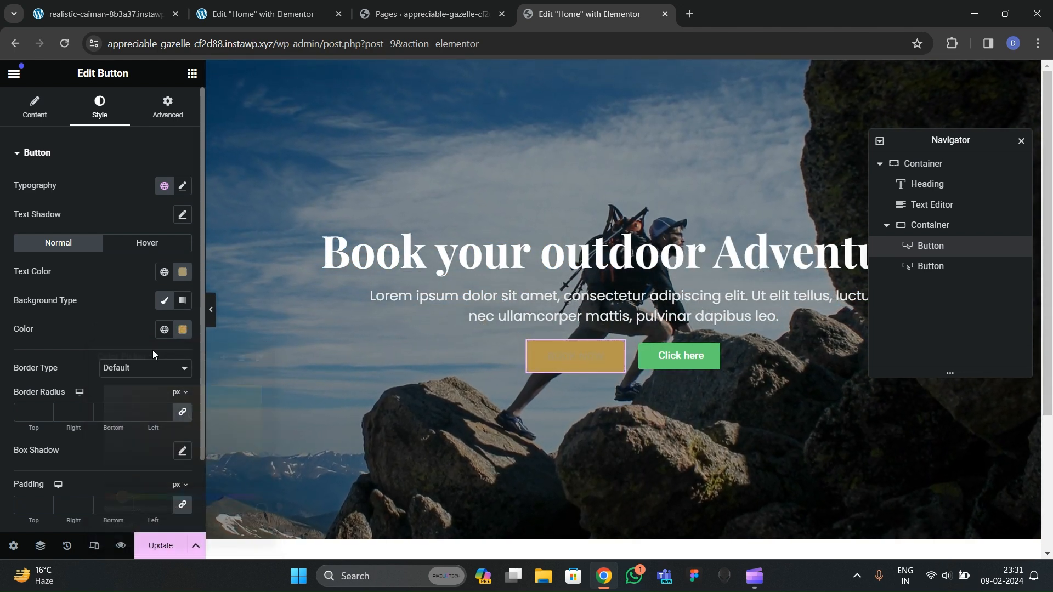
# Step: Save the BOOK NOW button's background color as a new global color named theme2
pyautogui.click(182, 329)
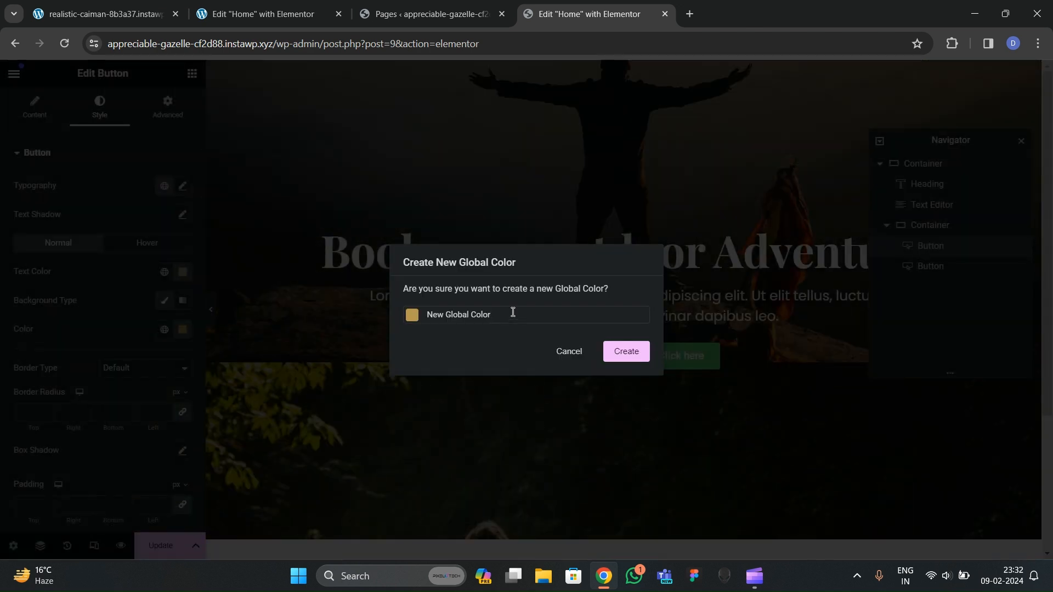
pyautogui.moveTo(512, 311); pyautogui.dragTo(387, 316)
pyautogui.write('theme2')
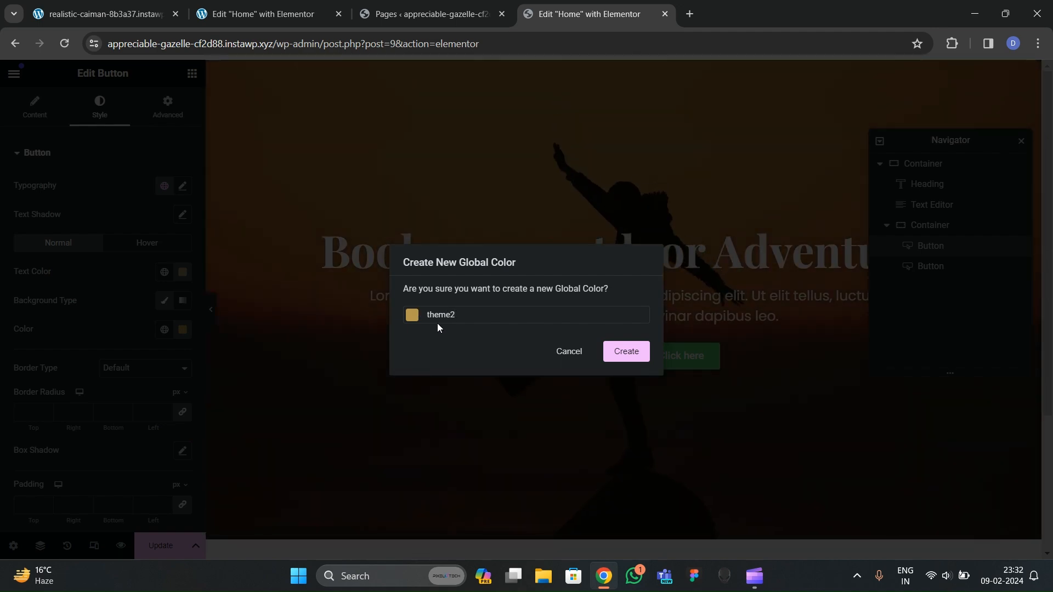
pyautogui.click(607, 358)
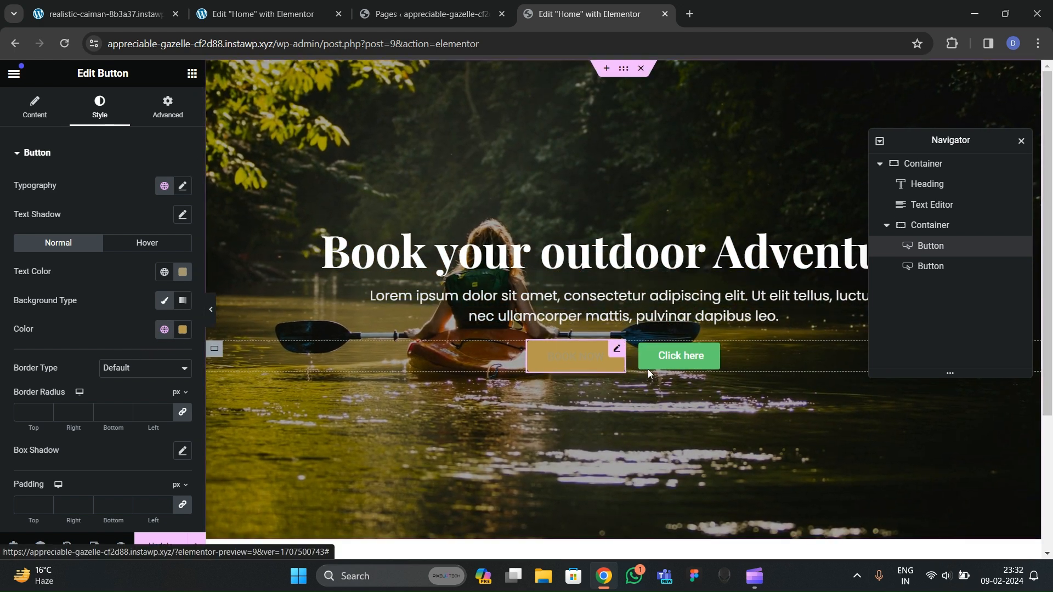
# Step: Compare with the reference page, then set the BOOK NOW button's background to theme1 with reduced opacity, #A79770AD
pyautogui.click(273, 4)
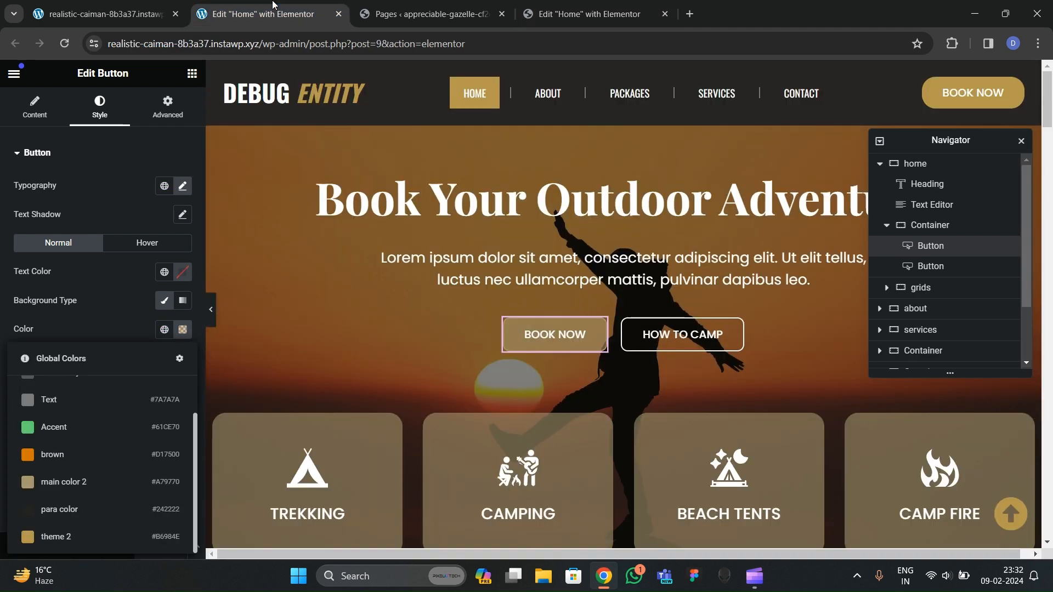
pyautogui.click(367, 5)
pyautogui.click(537, 5)
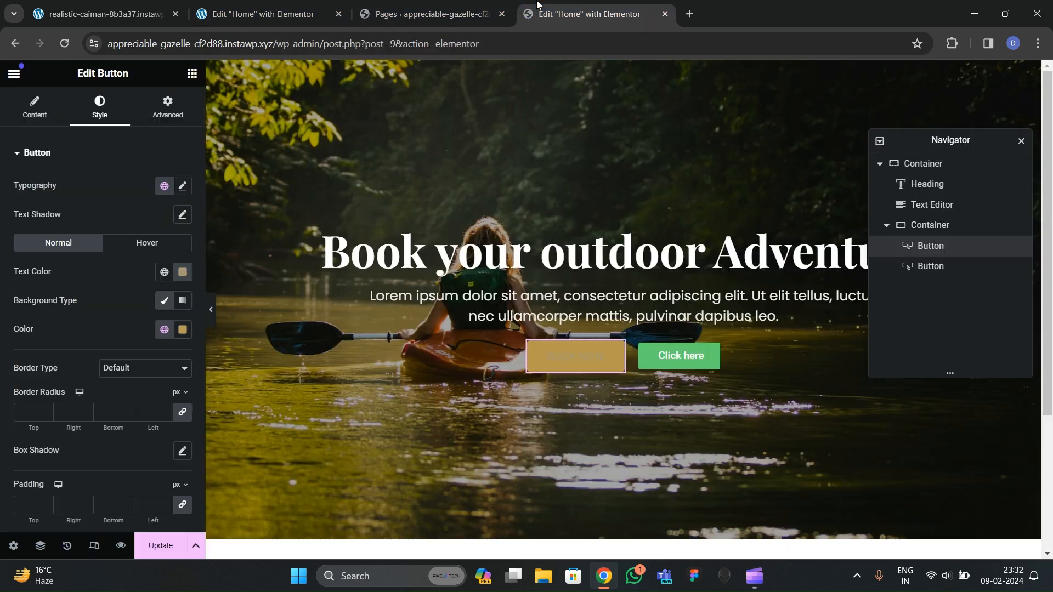
pyautogui.click(165, 330)
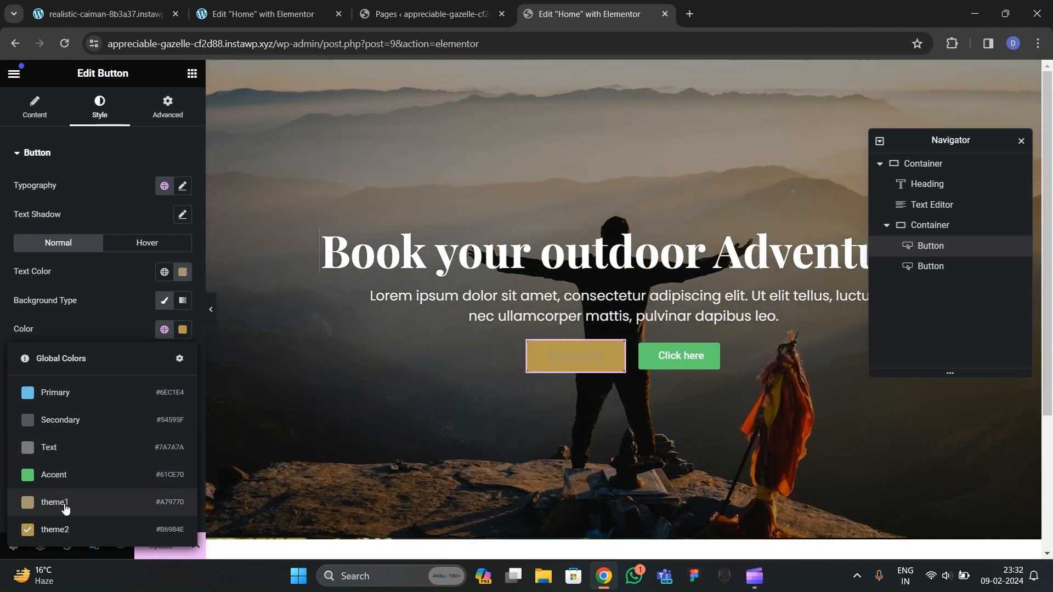
pyautogui.click(65, 500)
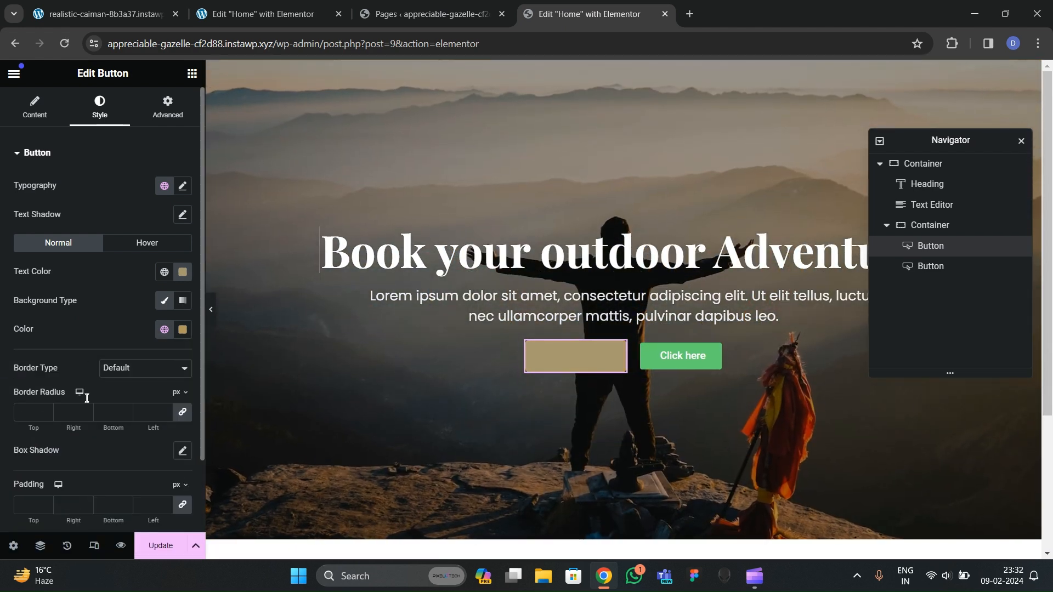
pyautogui.click(182, 329)
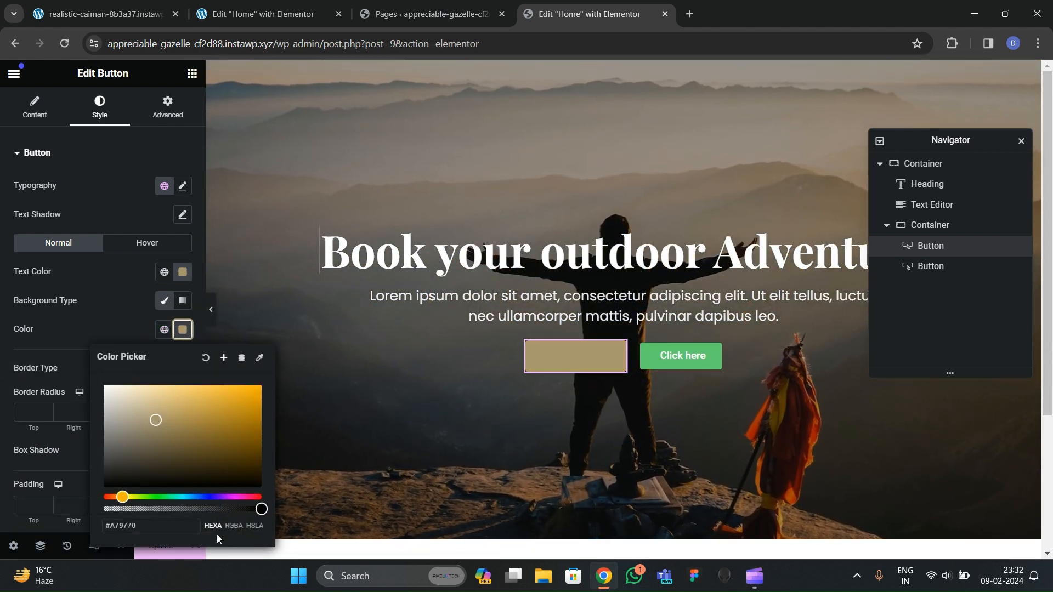
pyautogui.moveTo(258, 510); pyautogui.dragTo(212, 511)
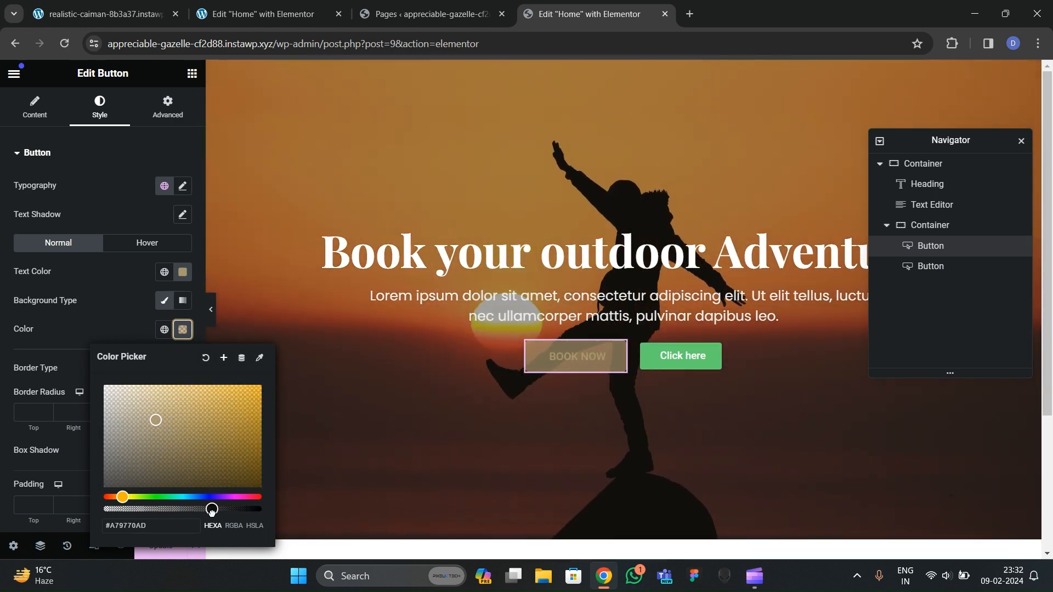
pyautogui.click(138, 342)
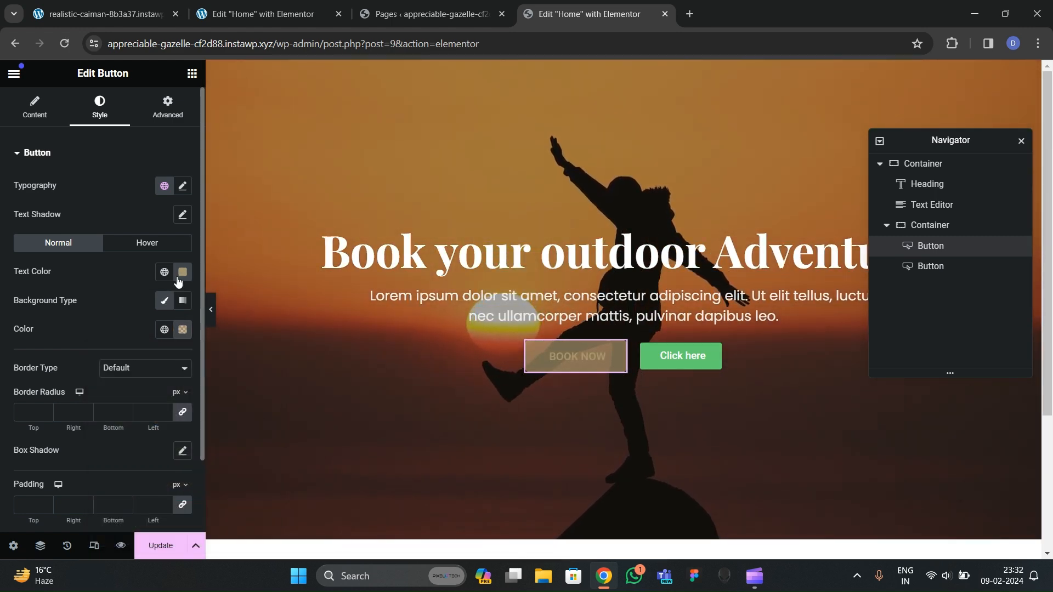
# Step: Set the BOOK NOW button's text color to white and compare the button with the reference site's hero
pyautogui.click(182, 272)
pyautogui.click(107, 275)
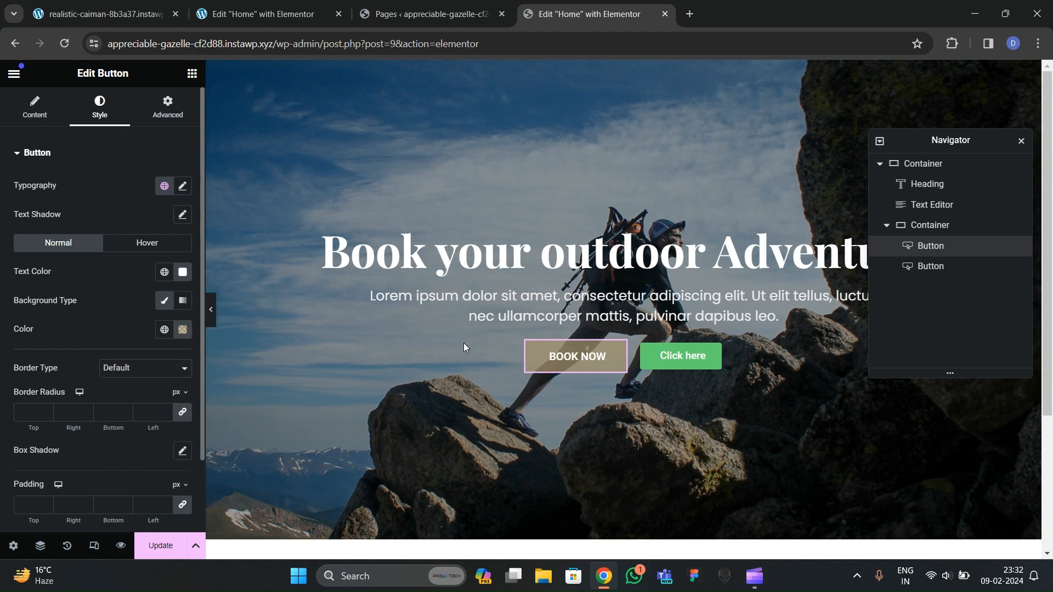
pyautogui.click(101, 13)
pyautogui.scroll(4, 387, 289)
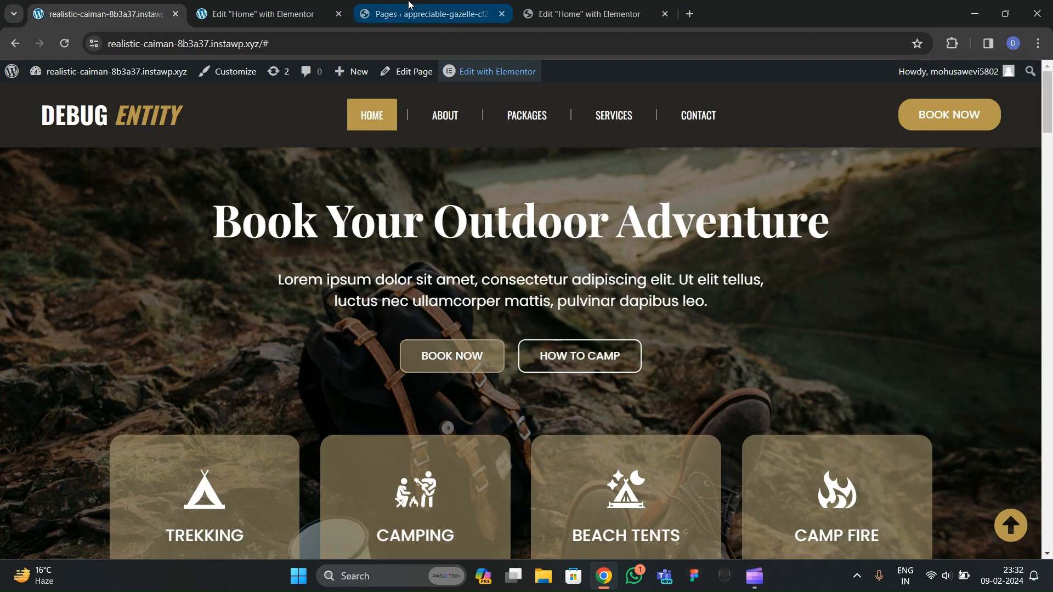
pyautogui.click(428, 14)
pyautogui.click(589, 14)
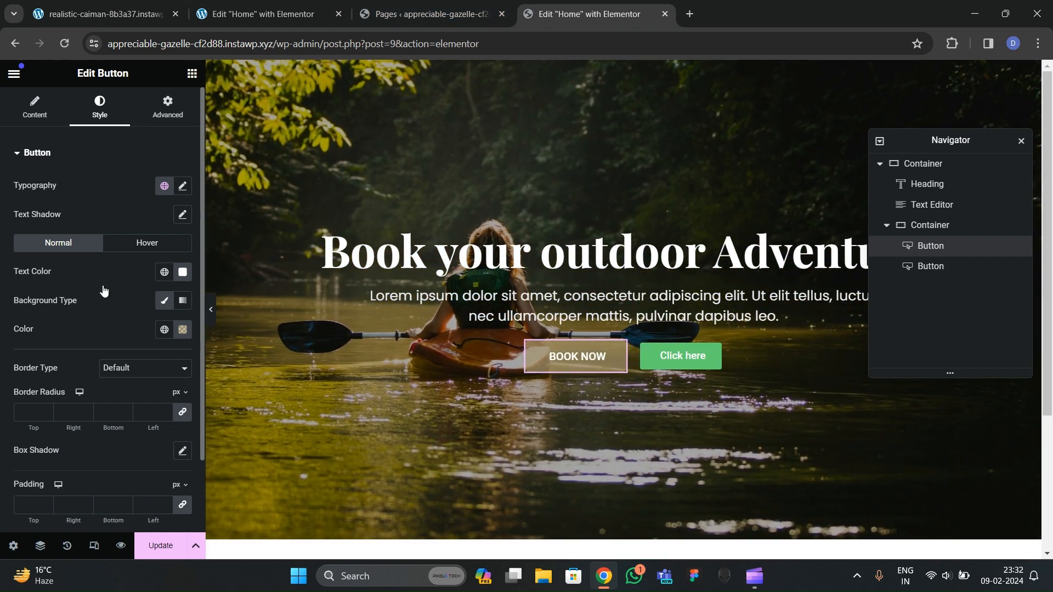
# Step: Give the BOOK NOW button a solid 2 px border in the theme1 global color
pyautogui.scroll(-2, 103, 290)
pyautogui.click(128, 282)
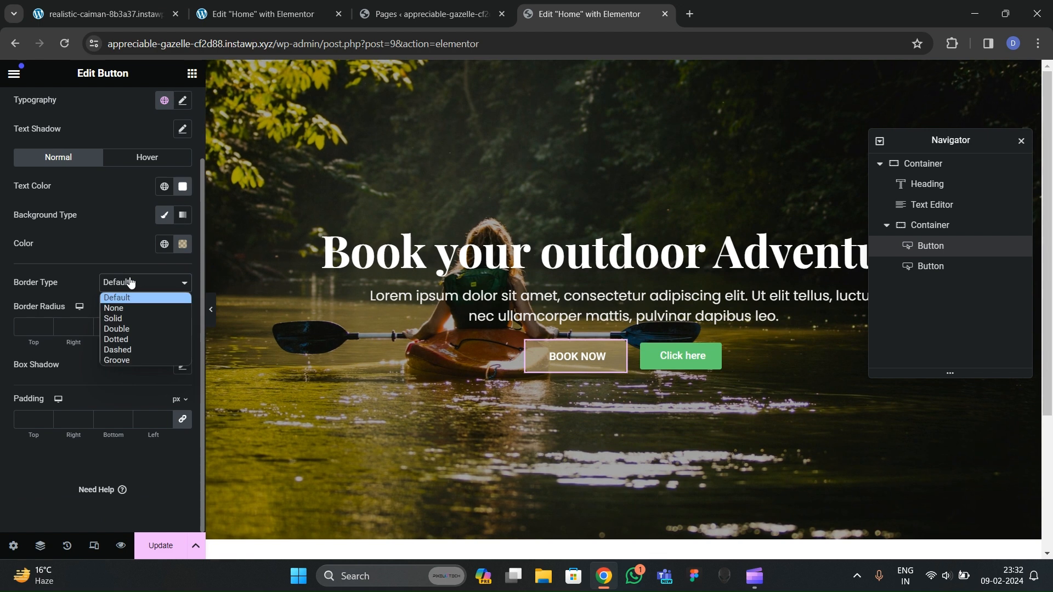
pyautogui.click(114, 372)
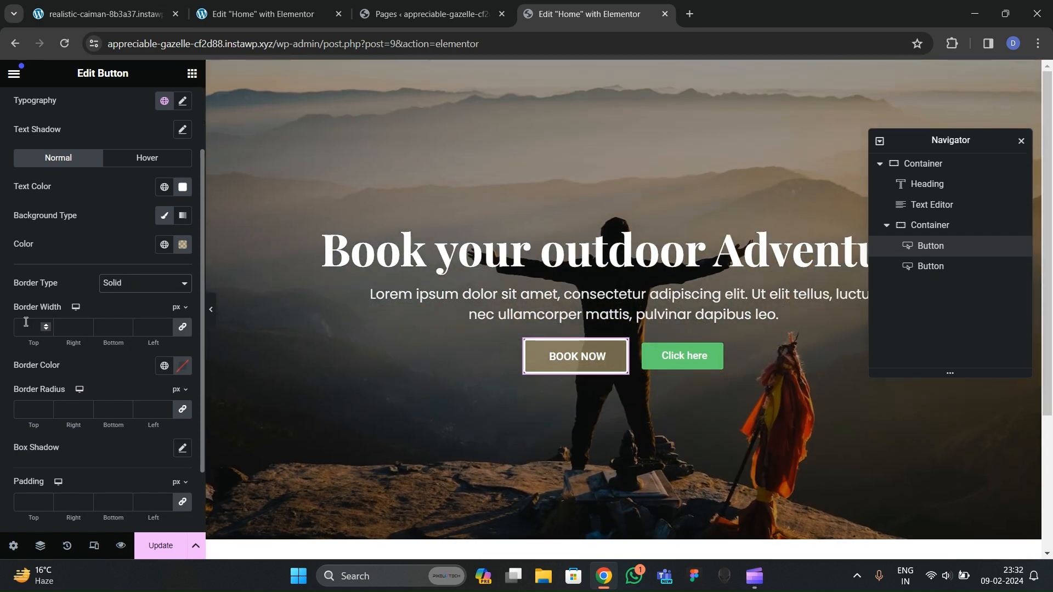
pyautogui.write('2')
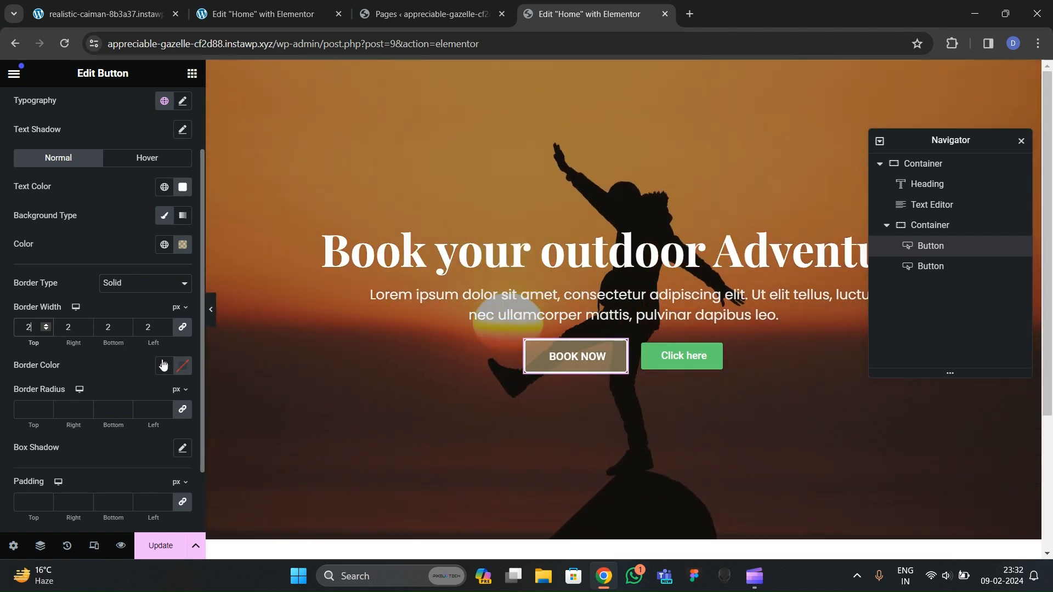
pyautogui.click(164, 365)
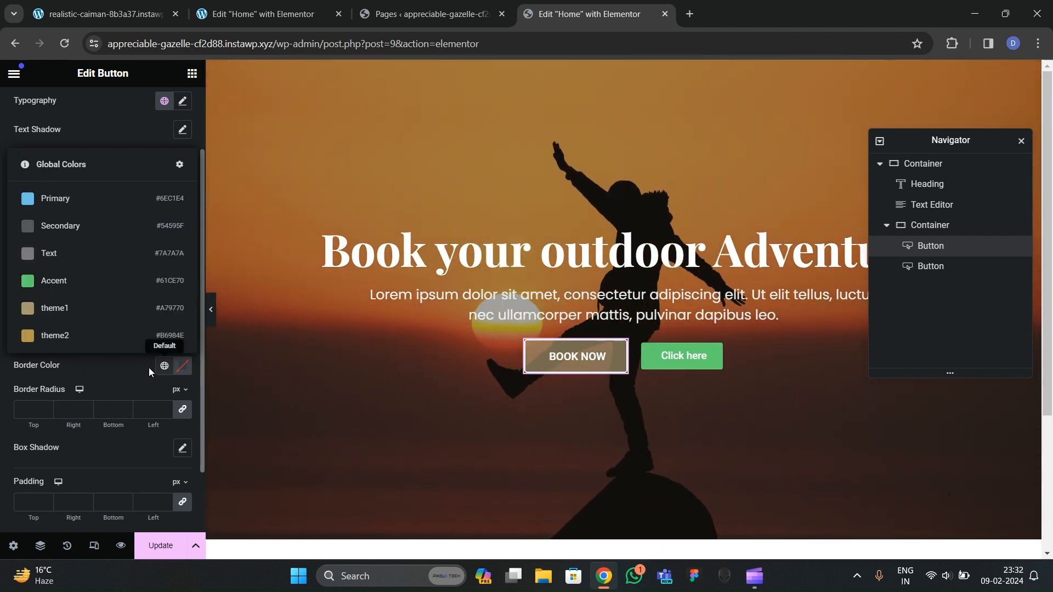
pyautogui.click(88, 308)
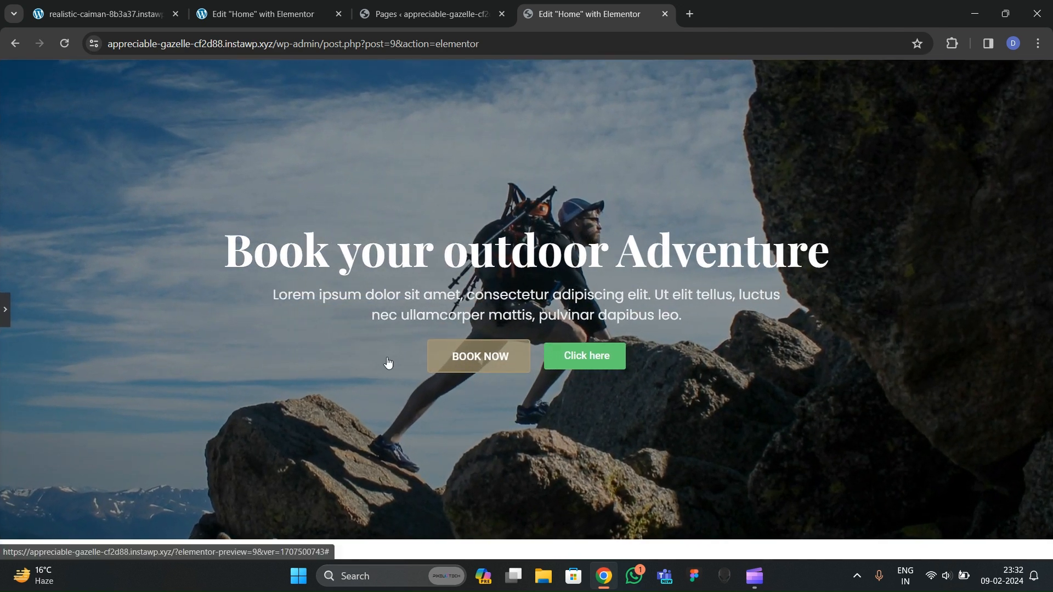
# Step: Set the BOOK NOW button's border radius to 20 px on all corners and preview the hero at full width
pyautogui.click(3, 310)
pyautogui.scroll(-2, 21, 344)
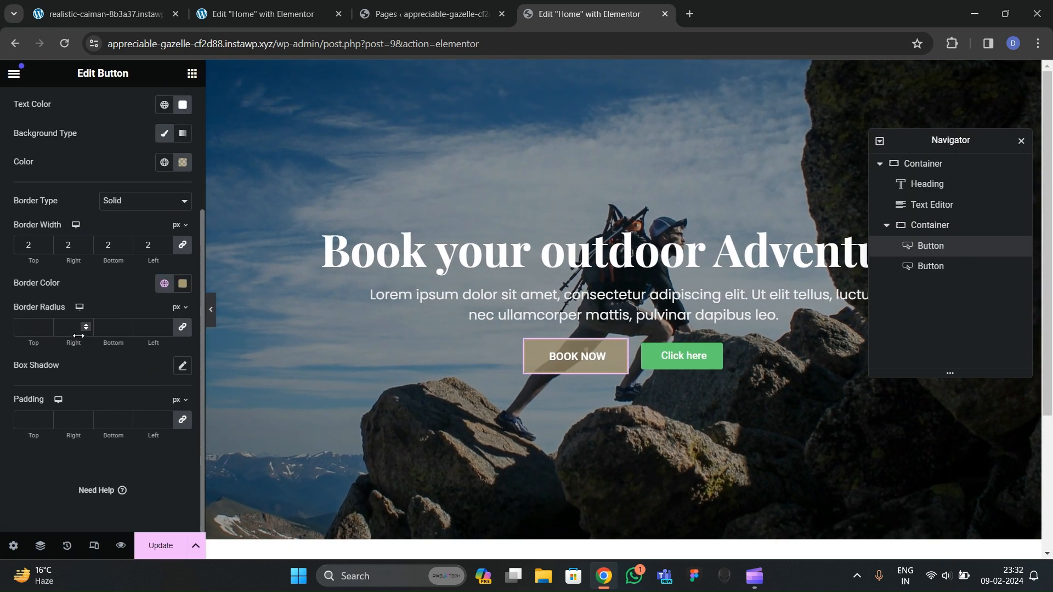
pyautogui.click(30, 327)
pyautogui.write('20')
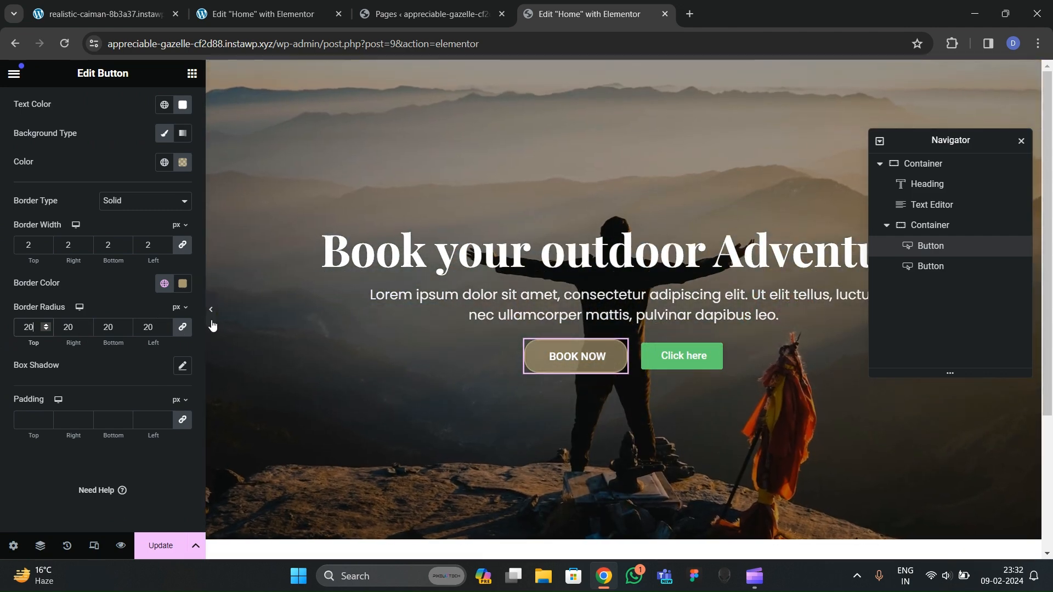
pyautogui.click(210, 311)
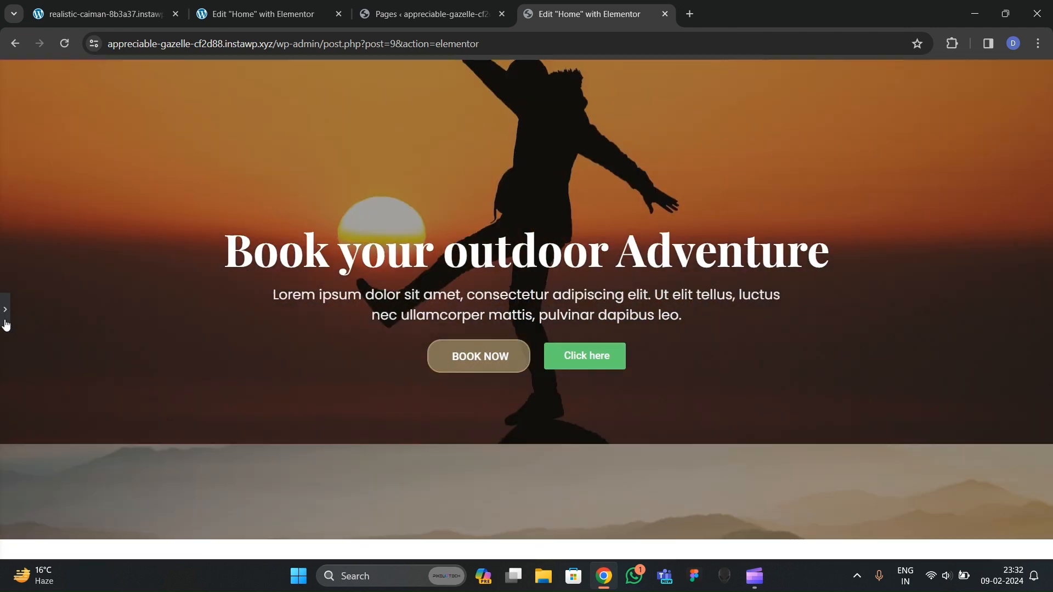
pyautogui.click(5, 319)
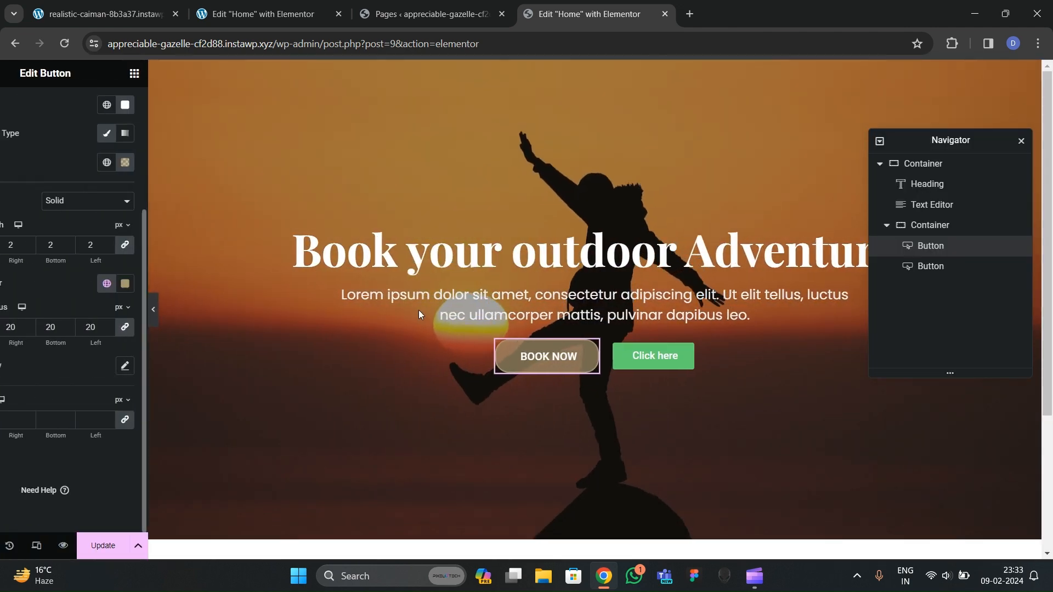
# Step: Check the reference button's hover look, then give BOOK NOW a fully transparent hover background, #02010100, and white hover text
pyautogui.click(151, 5)
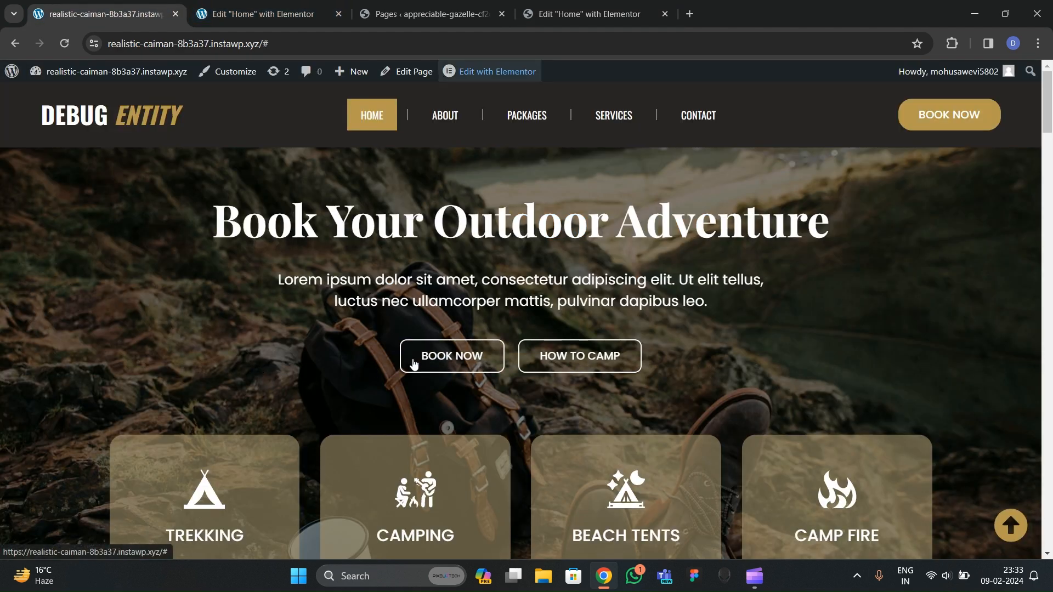
pyautogui.click(540, 14)
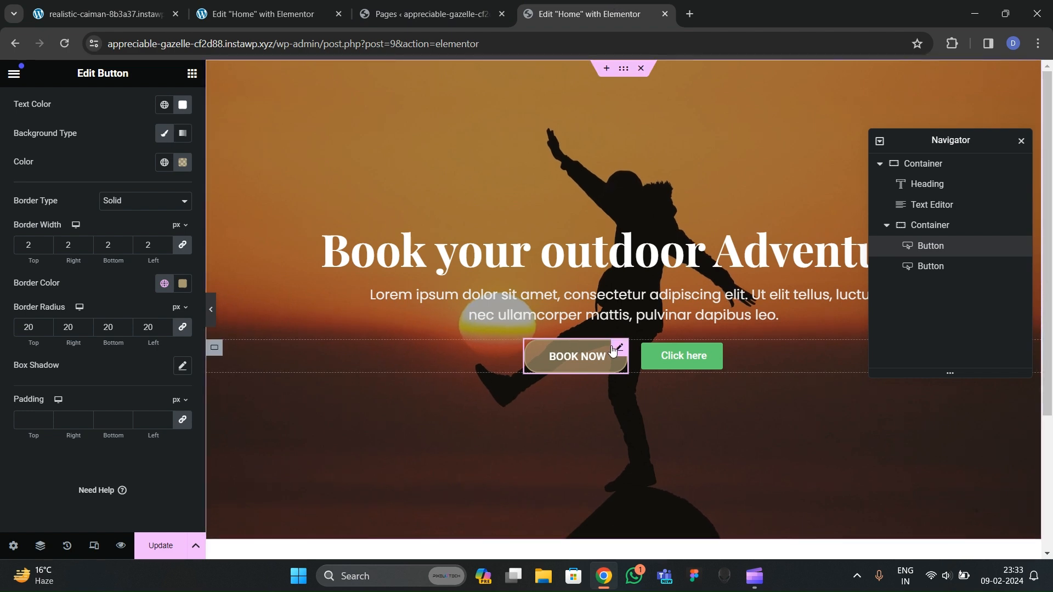
pyautogui.scroll(3, 111, 167)
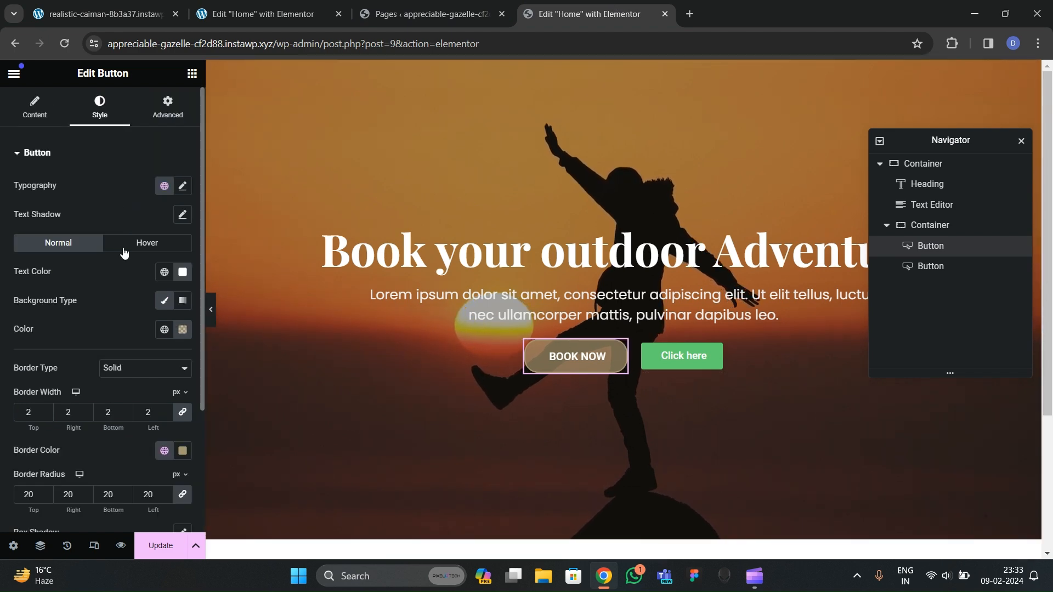
pyautogui.click(140, 242)
pyautogui.click(163, 301)
pyautogui.click(182, 329)
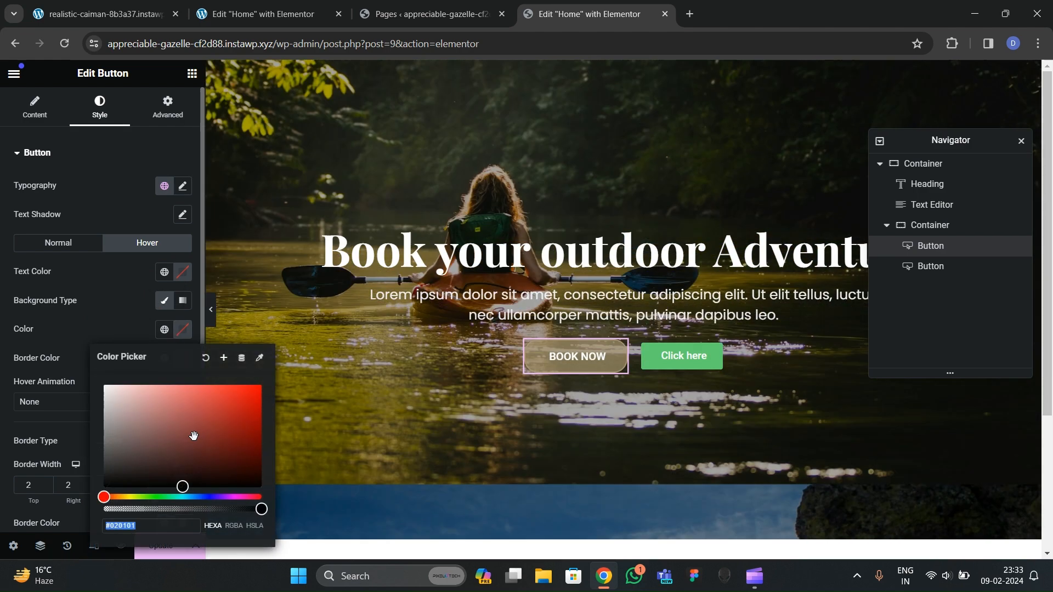
pyautogui.moveTo(252, 509); pyautogui.dragTo(86, 514)
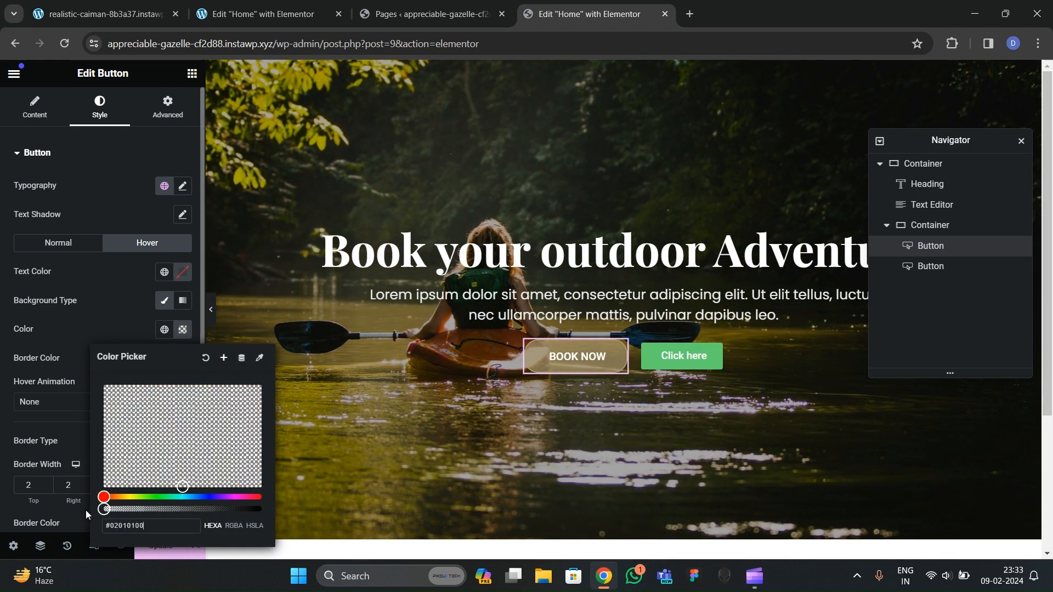
pyautogui.click(112, 302)
pyautogui.click(183, 275)
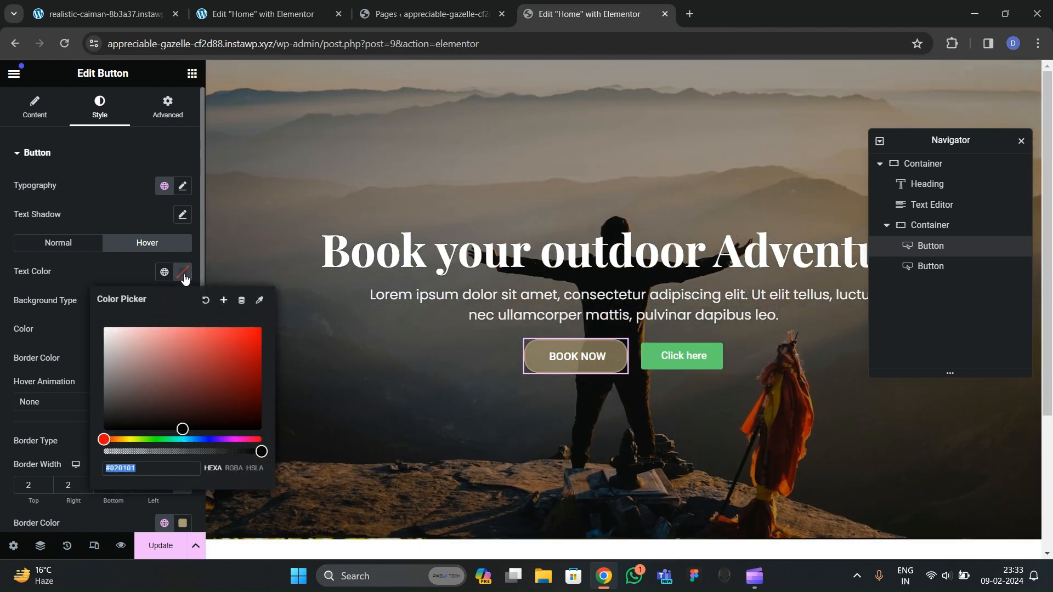
pyautogui.click(83, 285)
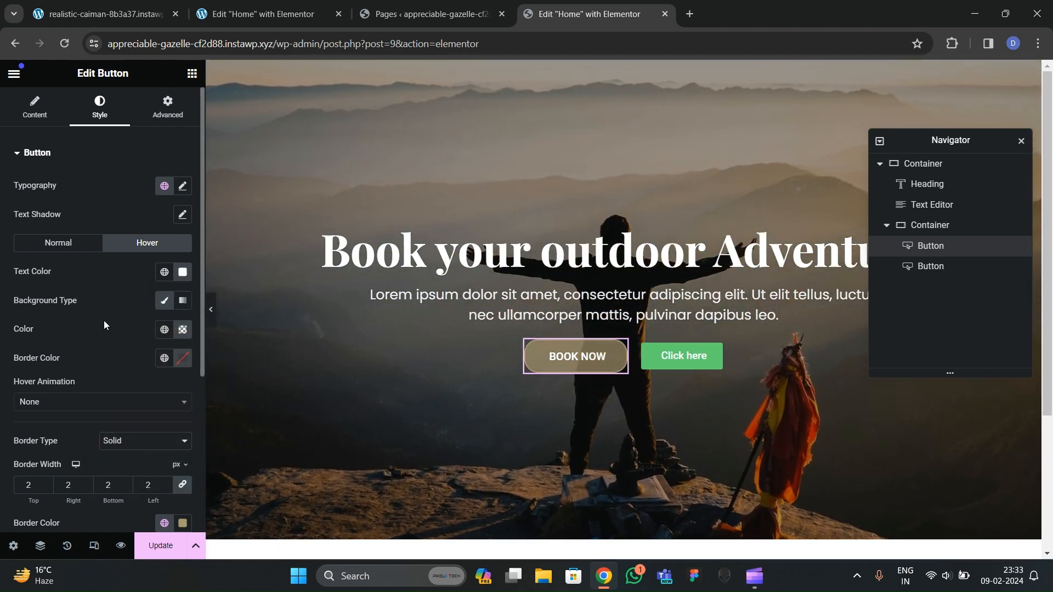
# Step: Set the BOOK NOW button's general border color, below the hover settings, to white
pyautogui.scroll(-3, 117, 343)
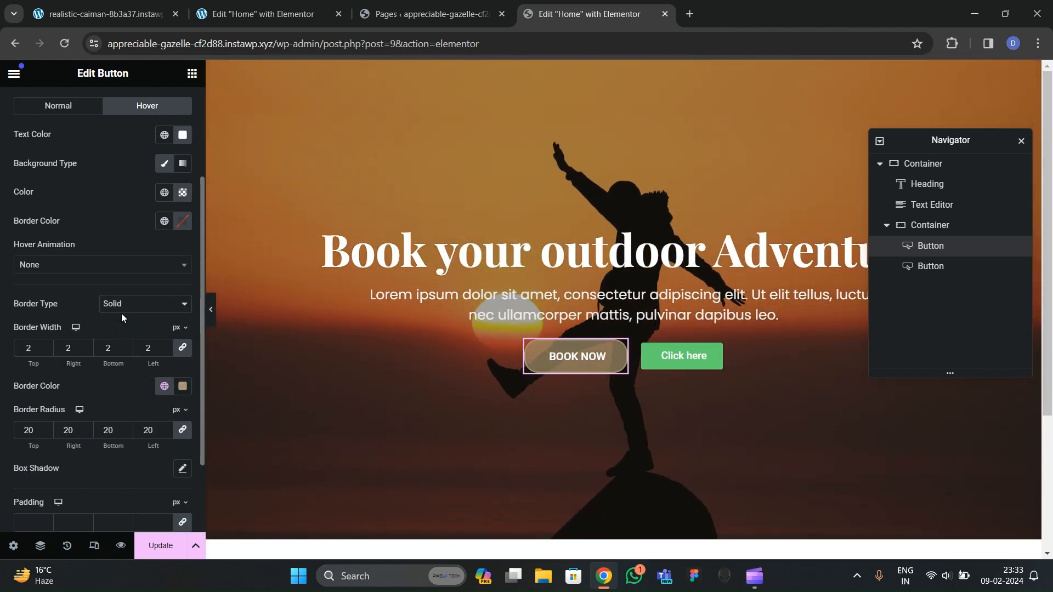
pyautogui.scroll(-2, 131, 371)
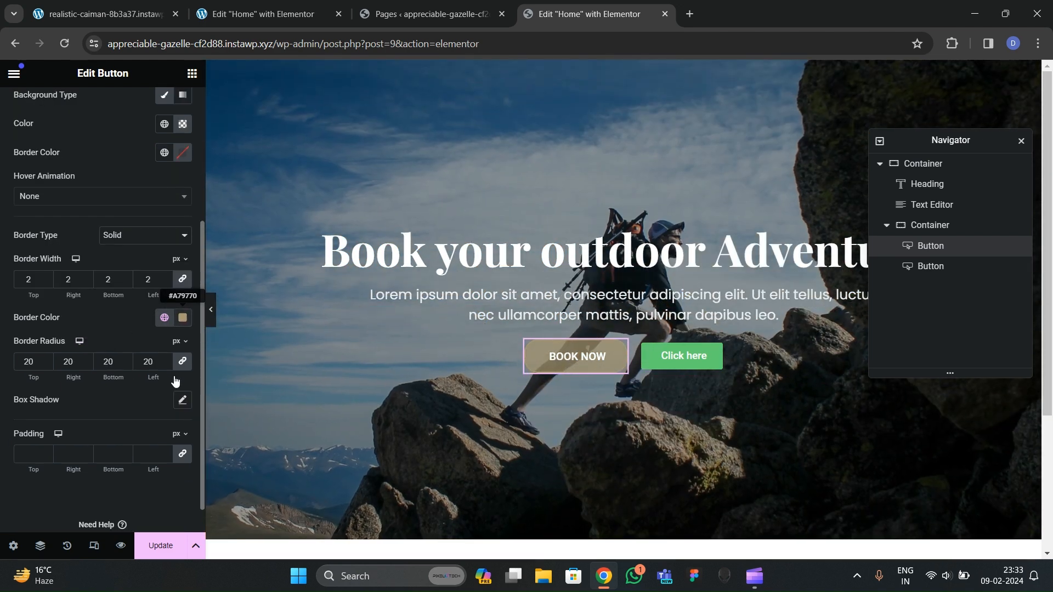
pyautogui.click(183, 317)
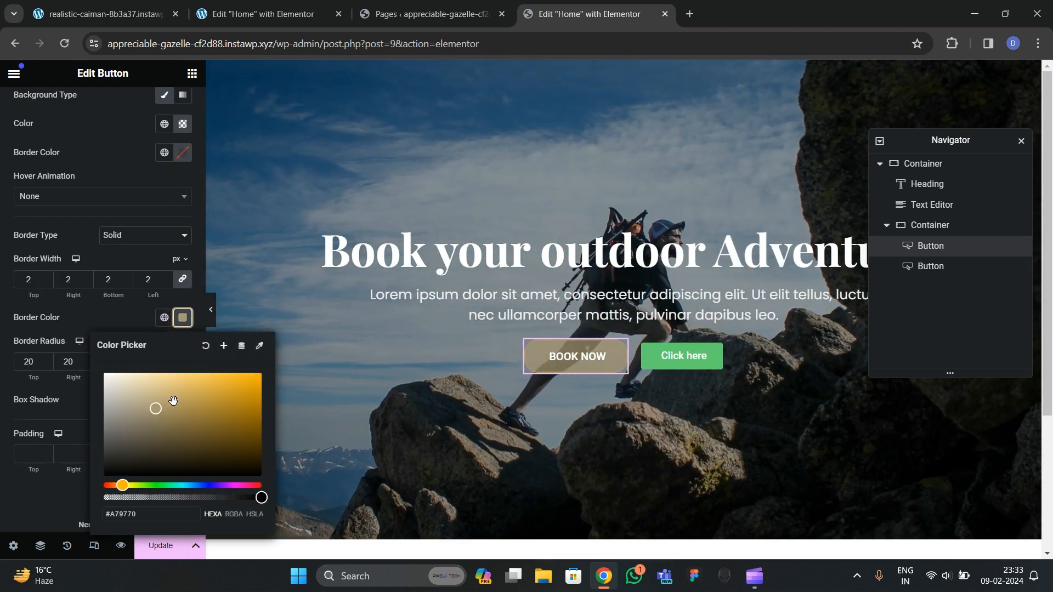
pyautogui.click(94, 322)
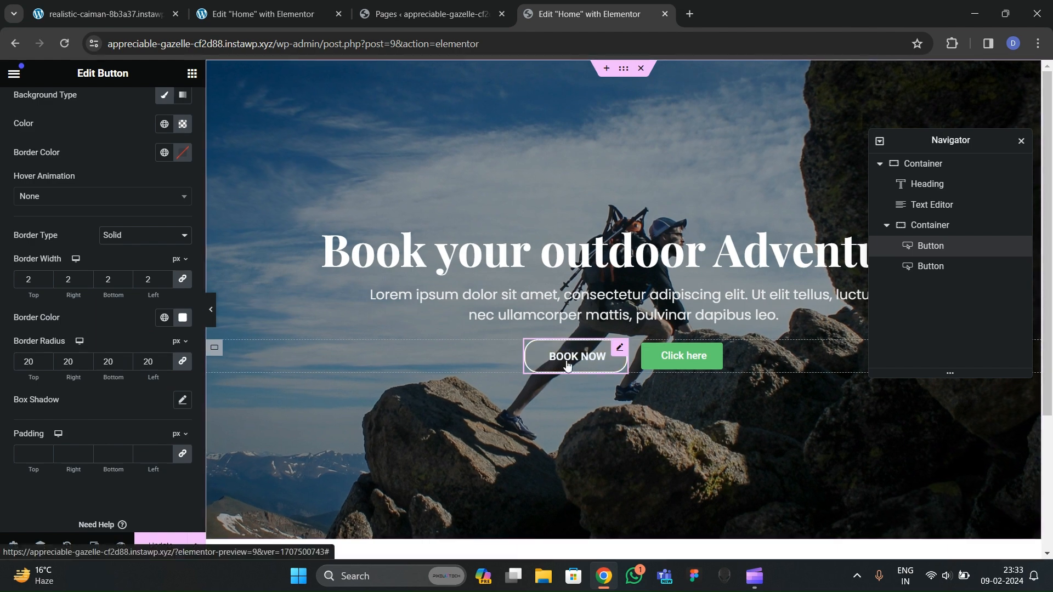
# Step: Set the BOOK NOW button's general border color back to the theme1 global color in its normal state
pyautogui.scroll(4, 78, 271)
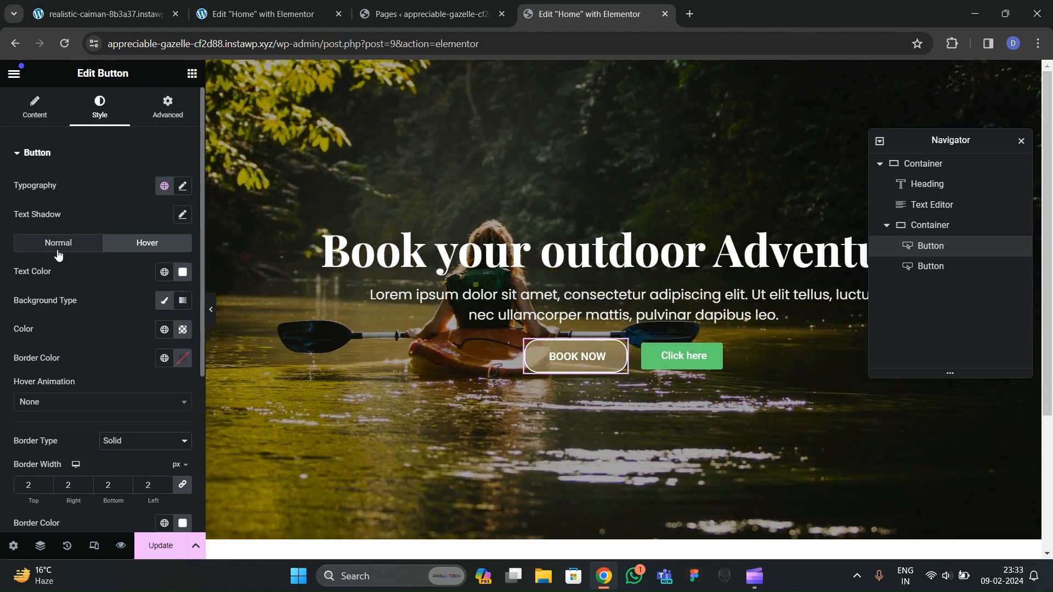
pyautogui.click(73, 242)
pyautogui.scroll(-3, 93, 339)
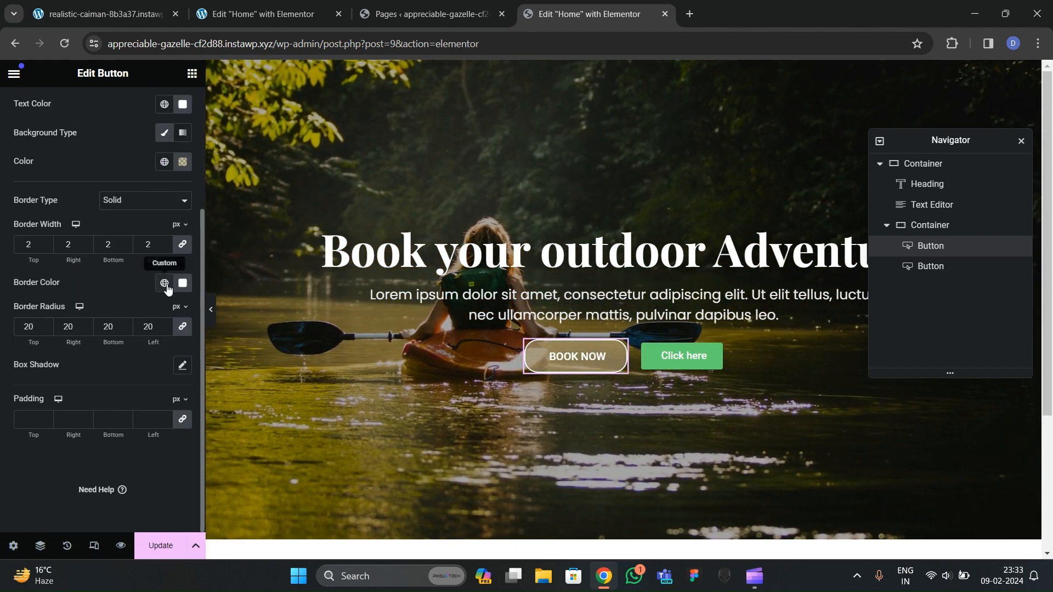
pyautogui.click(165, 282)
pyautogui.click(72, 455)
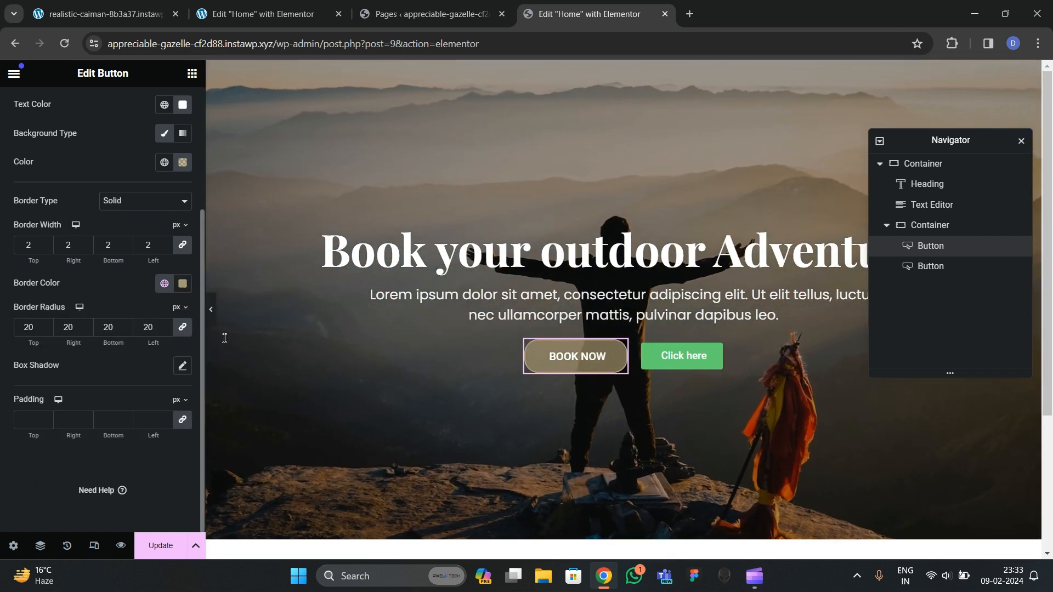
# Step: Set the BOOK NOW button's hover border color to white, #FFFFFF, and preview its hover look at full width
pyautogui.scroll(3, 109, 285)
pyautogui.scroll(-1, 126, 351)
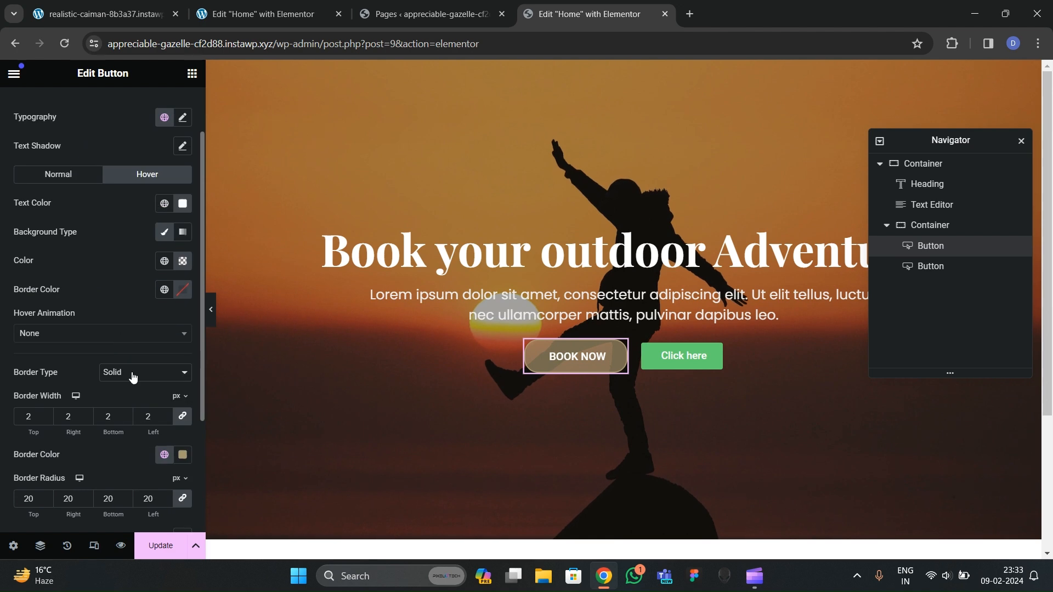
pyautogui.click(181, 293)
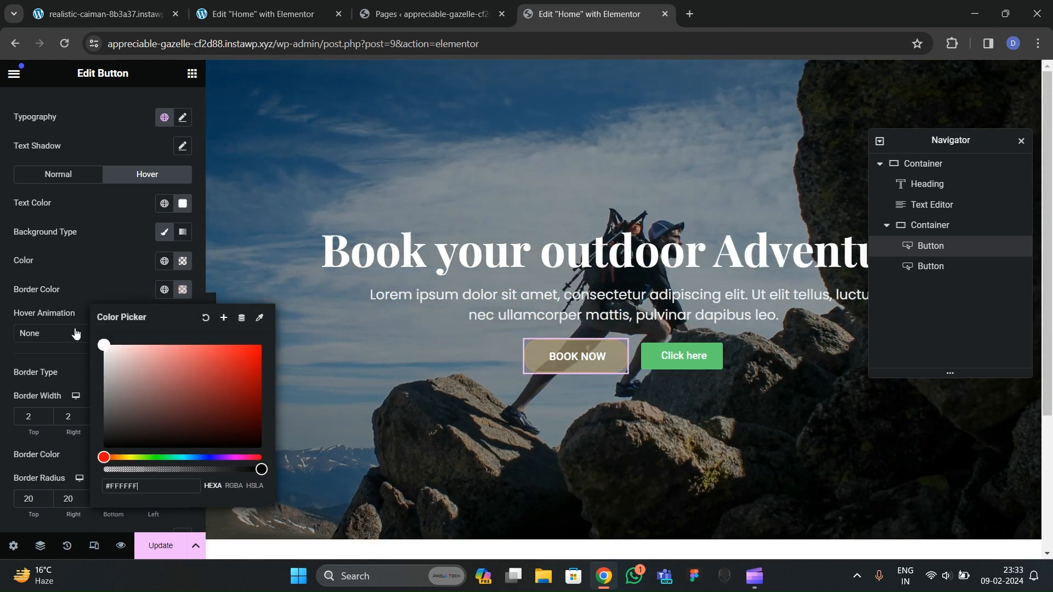
pyautogui.click(594, 359)
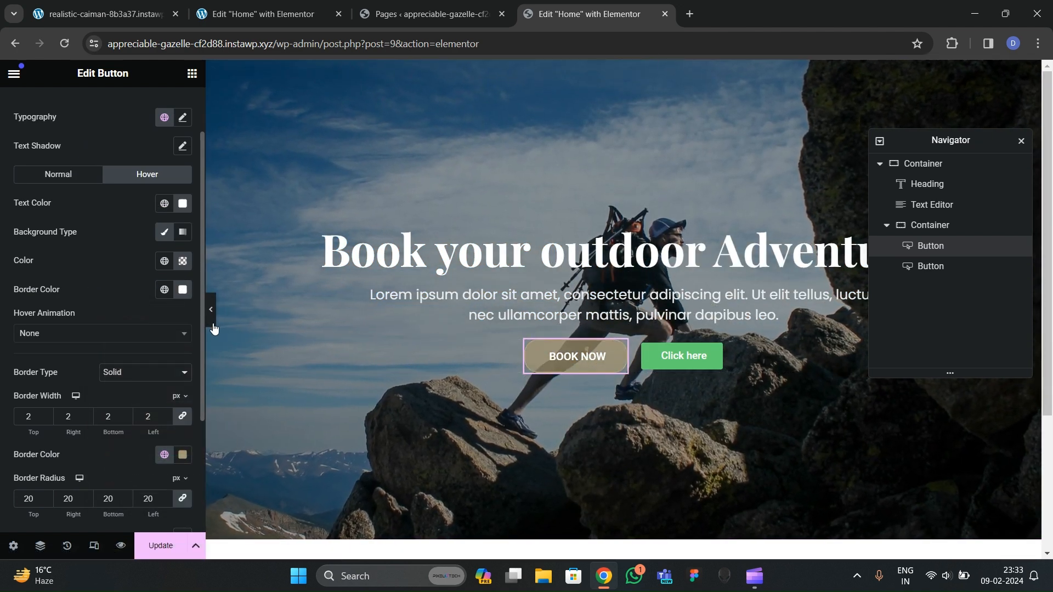
pyautogui.click(211, 309)
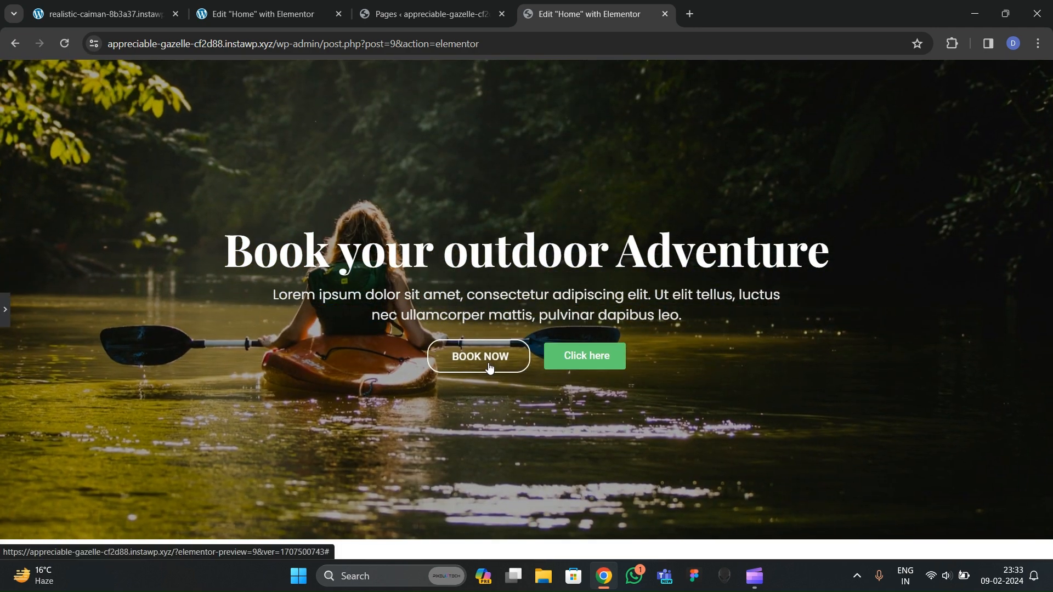
pyautogui.click(3, 312)
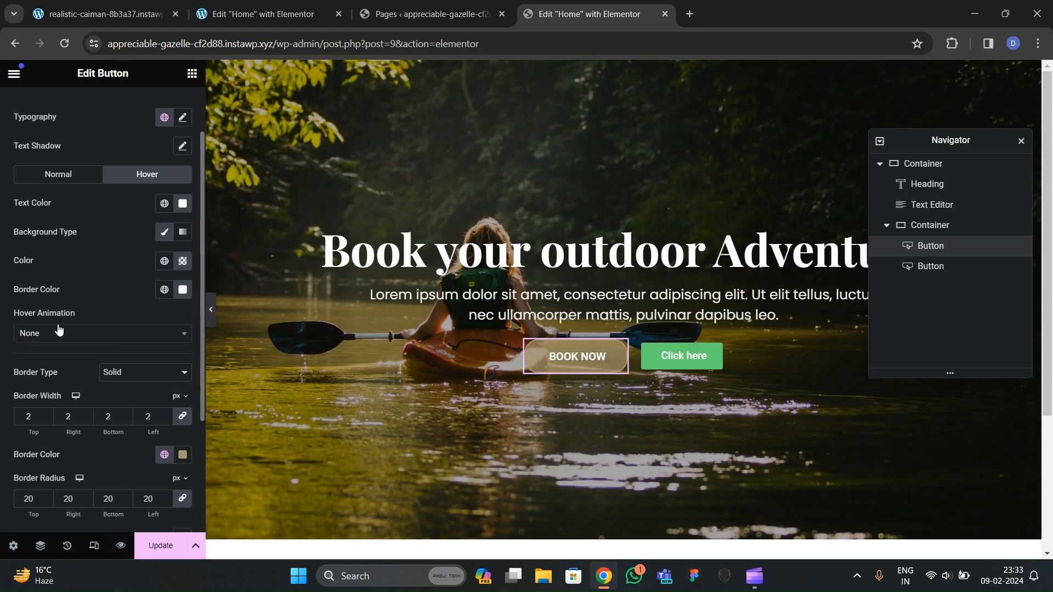
# Step: Set the BOOK NOW button's border width to 3 px on all sides and return to its normal-state settings
pyautogui.scroll(-2, 43, 334)
pyautogui.click(47, 276)
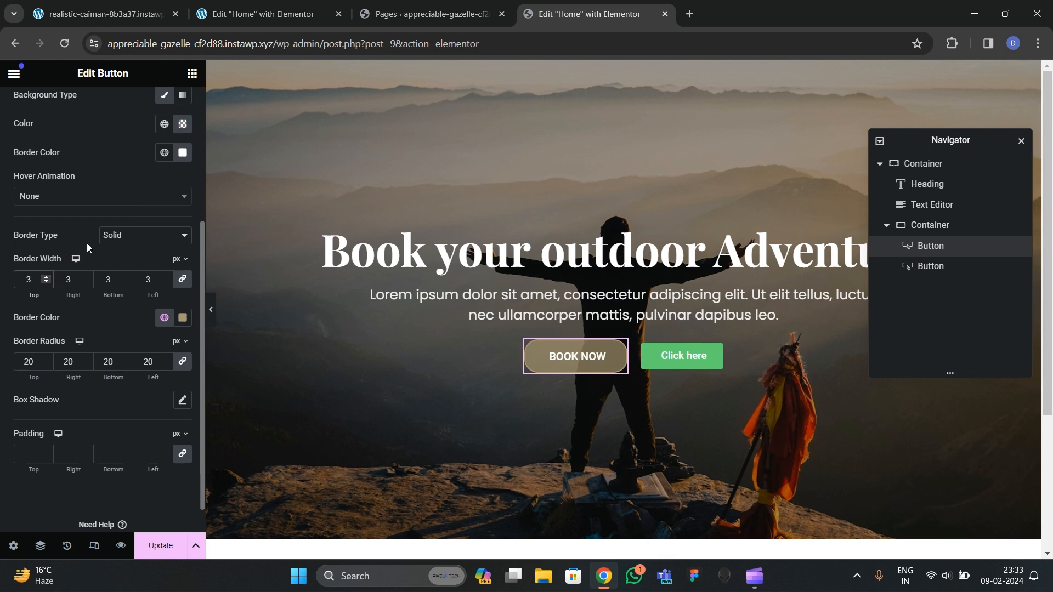
pyautogui.scroll(2, 86, 240)
pyautogui.click(63, 179)
pyautogui.scroll(-2, 71, 247)
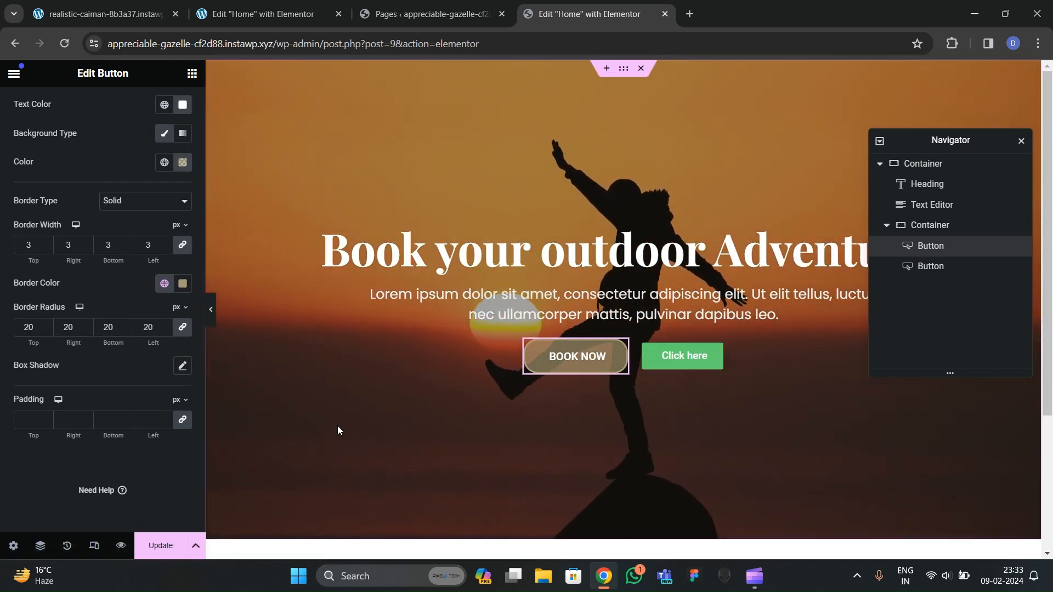
# Step: Change the BOOK NOW button's font family to Poppins and preview the hero at full width
pyautogui.scroll(4, 82, 268)
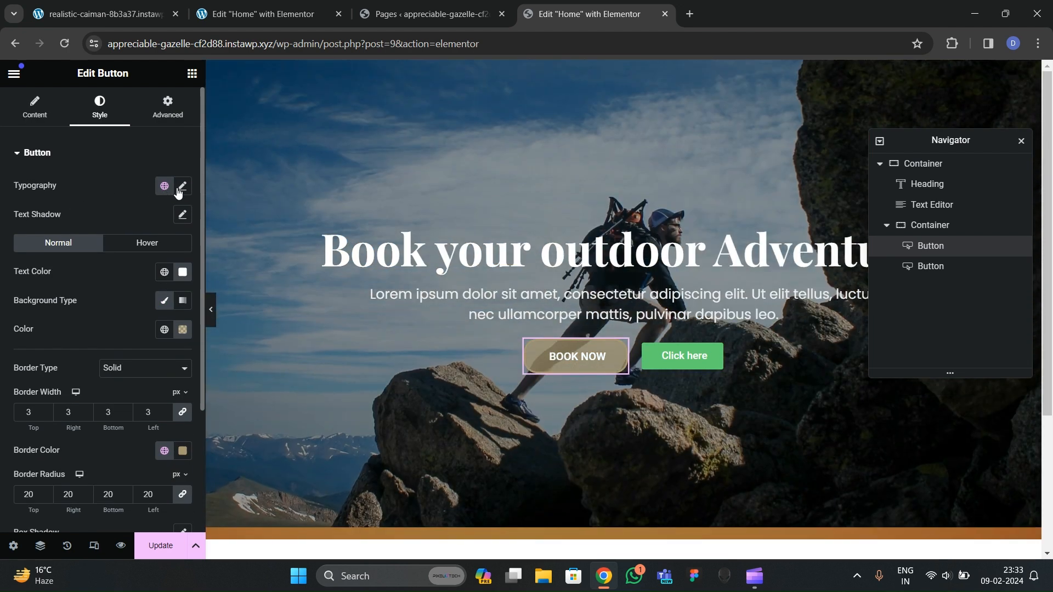
pyautogui.click(184, 186)
pyautogui.click(125, 250)
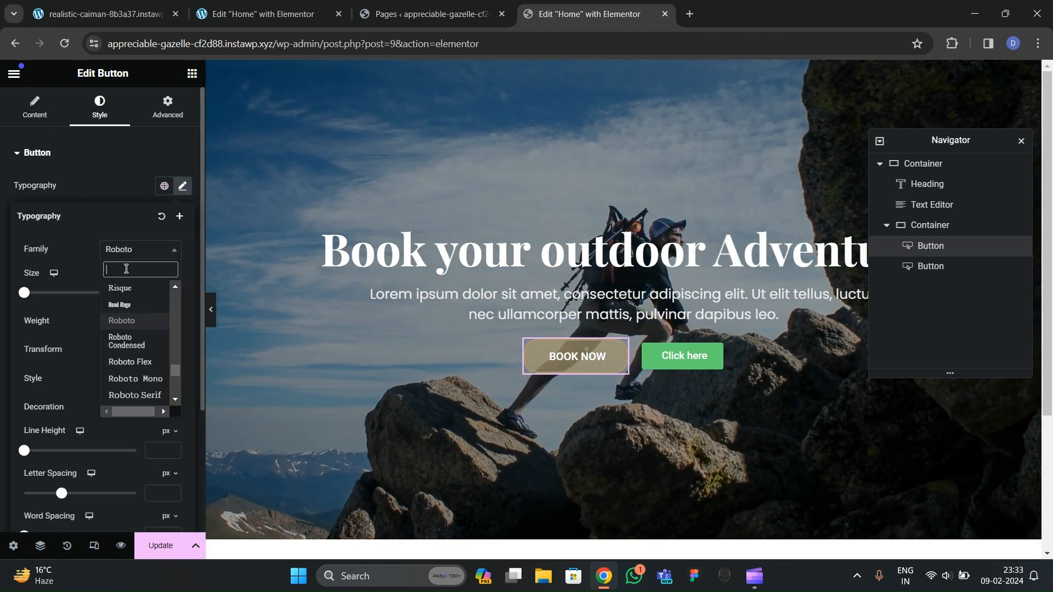
pyautogui.write('poppi')
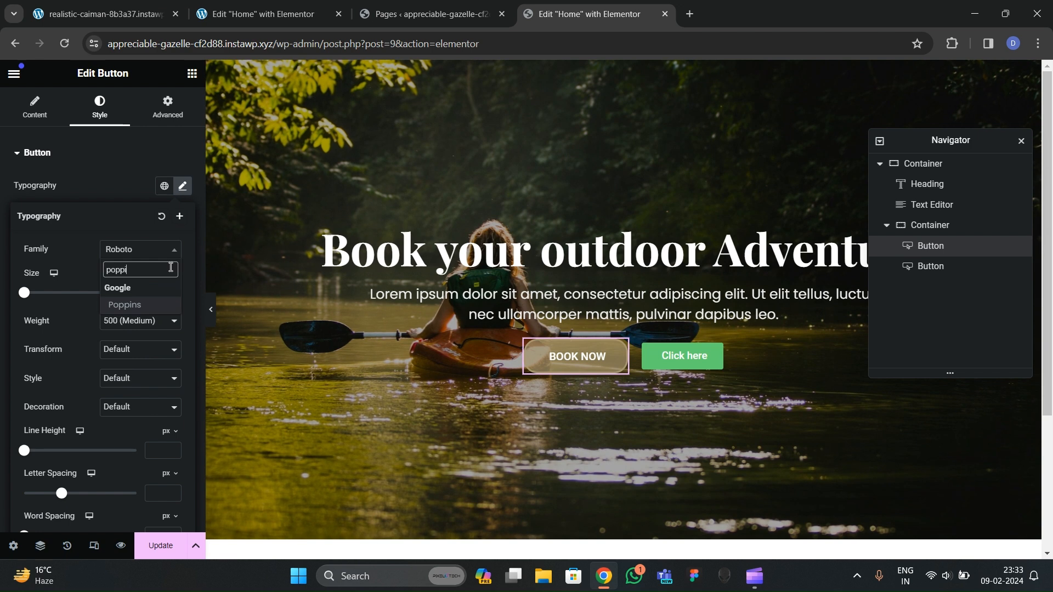
pyautogui.press('Return')
pyautogui.click(114, 169)
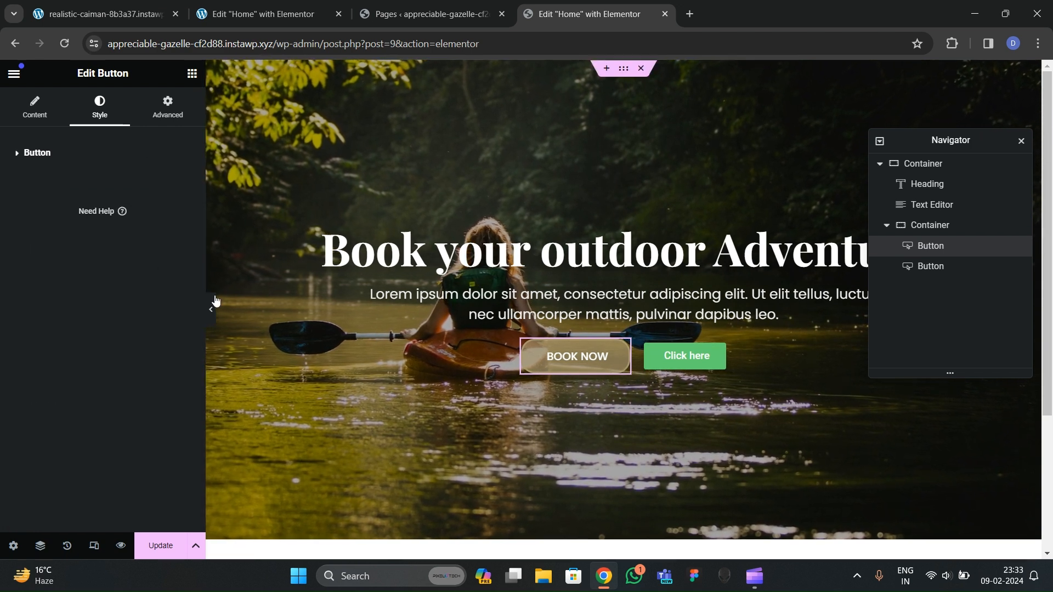
pyautogui.click(211, 307)
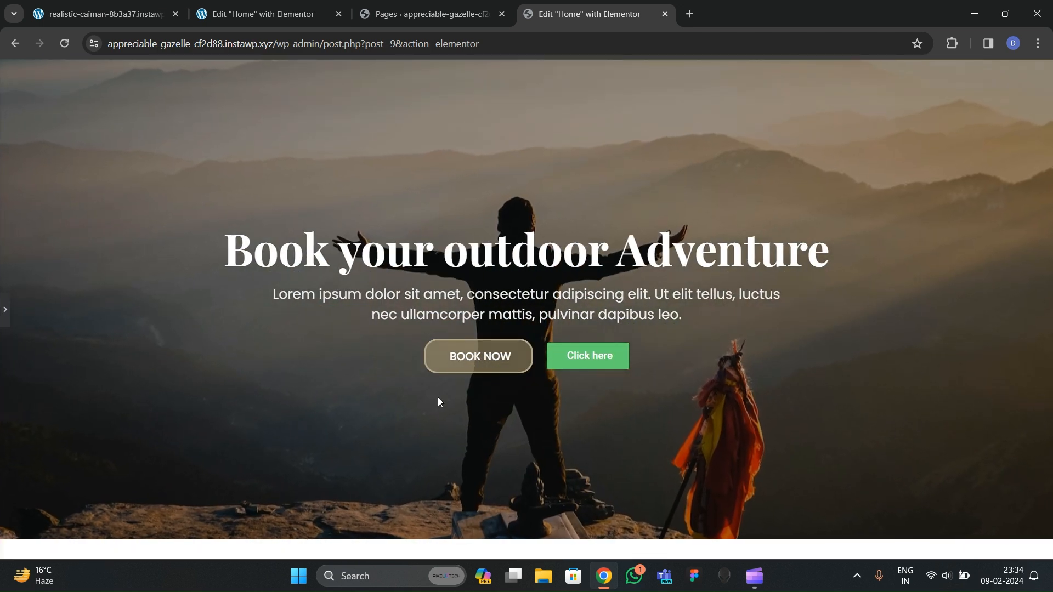
# Step: Look at the hero buttons in the reference site's Elementor editor, then close that editor tab
pyautogui.click(257, 14)
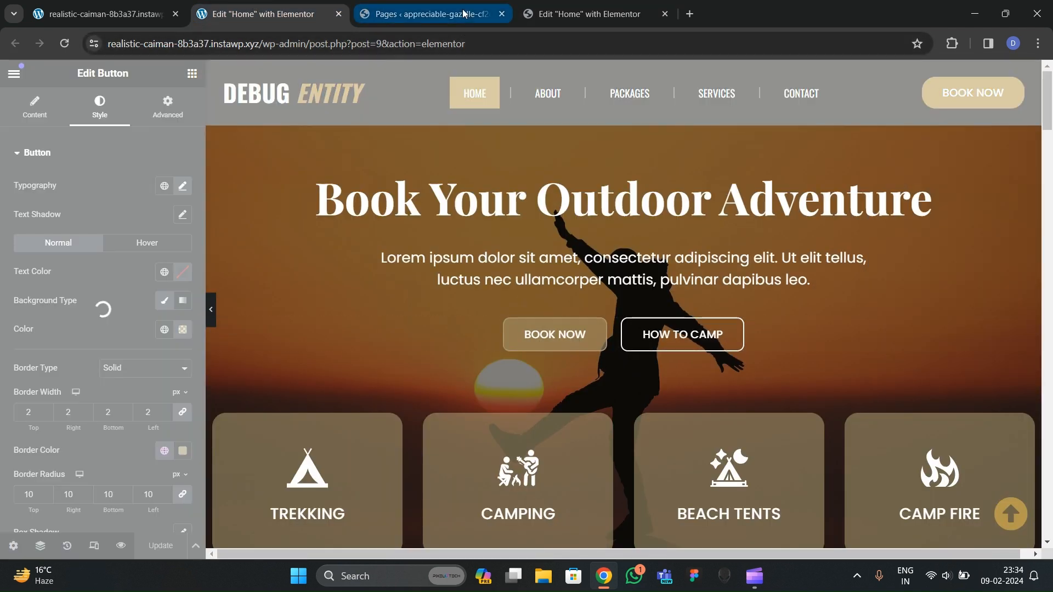
pyautogui.click(465, 13)
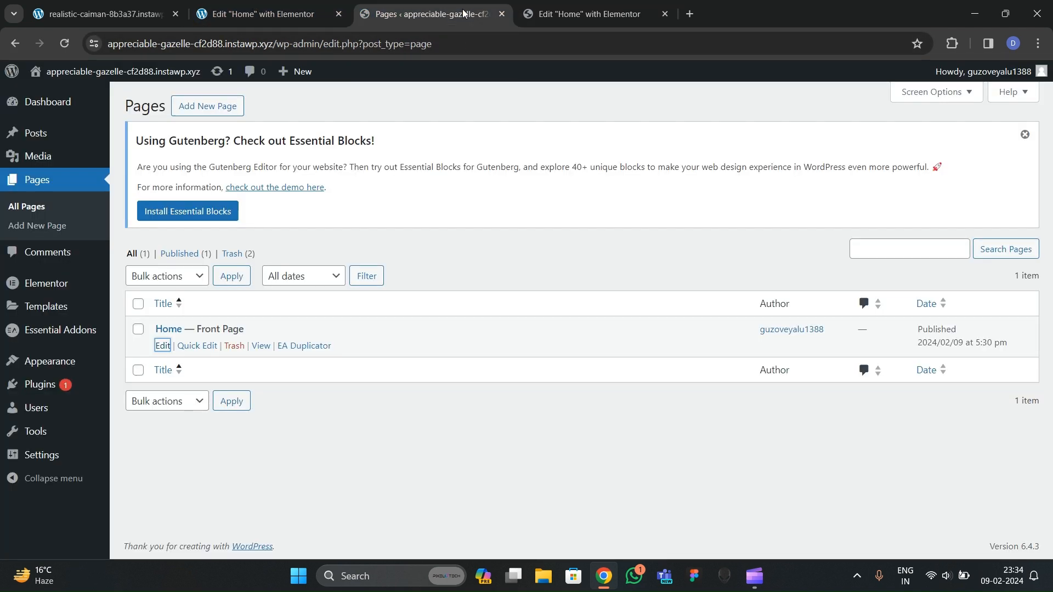
pyautogui.click(594, 7)
pyautogui.click(233, 5)
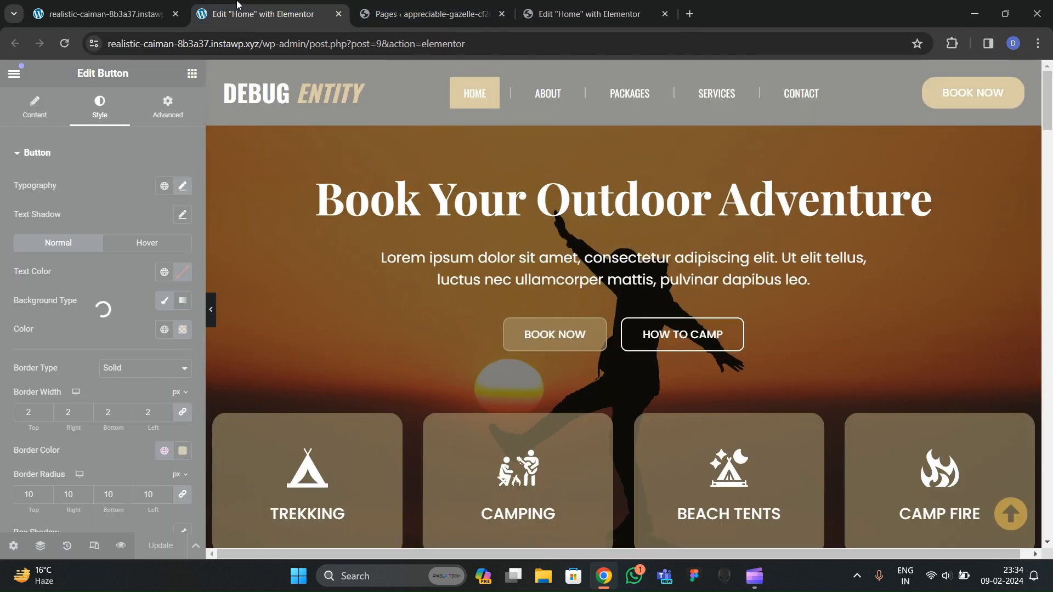
pyautogui.click(339, 14)
# Step: Check the hero buttons on the published reference site and return to the Home page's Elementor editor
pyautogui.click(263, 11)
pyautogui.click(145, 4)
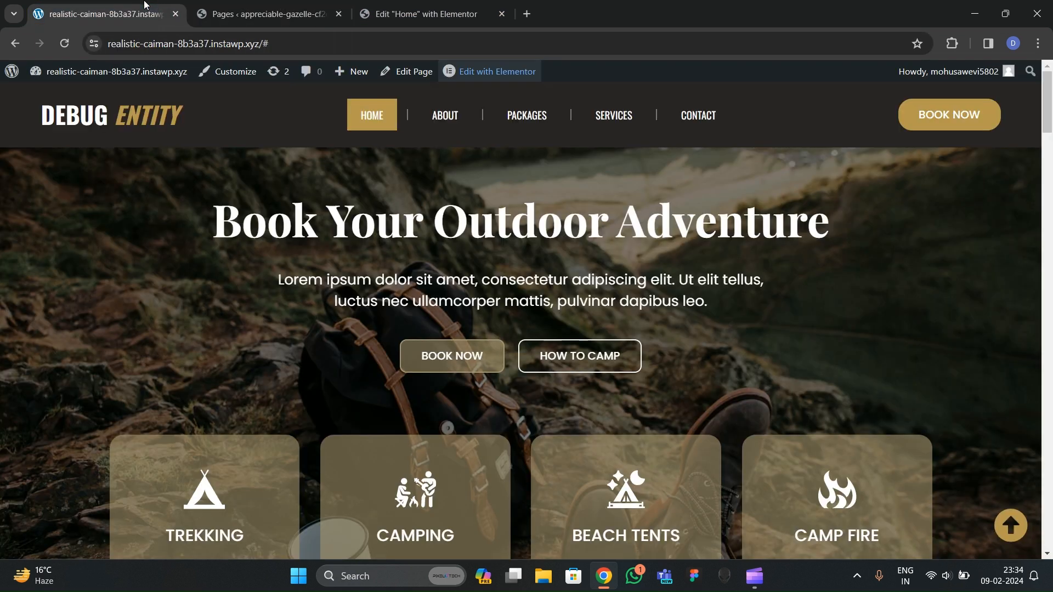
pyautogui.click(263, 14)
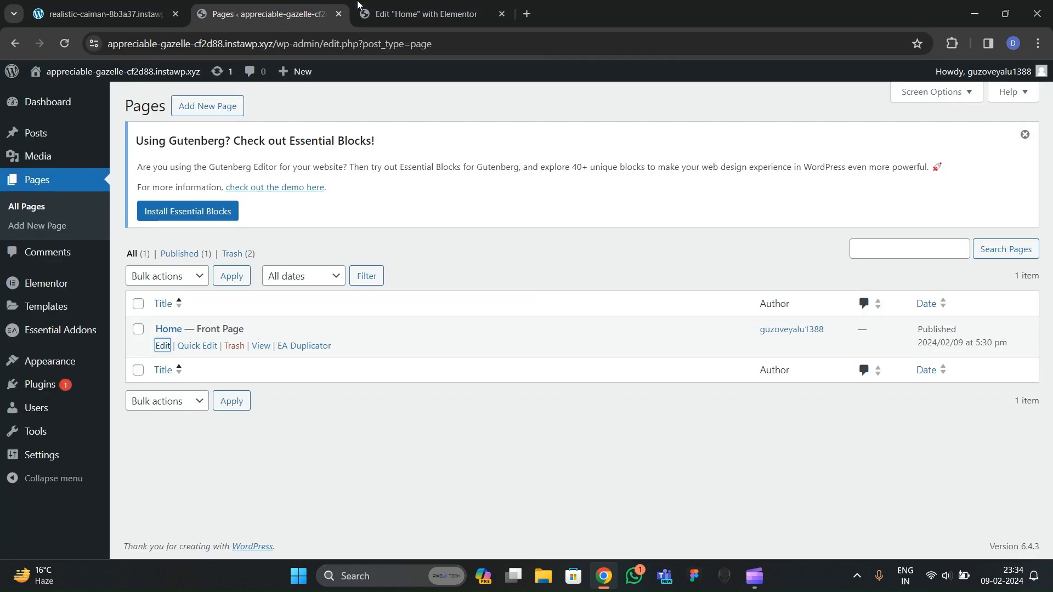
pyautogui.click(526, 14)
pyautogui.click(665, 15)
pyautogui.click(422, 14)
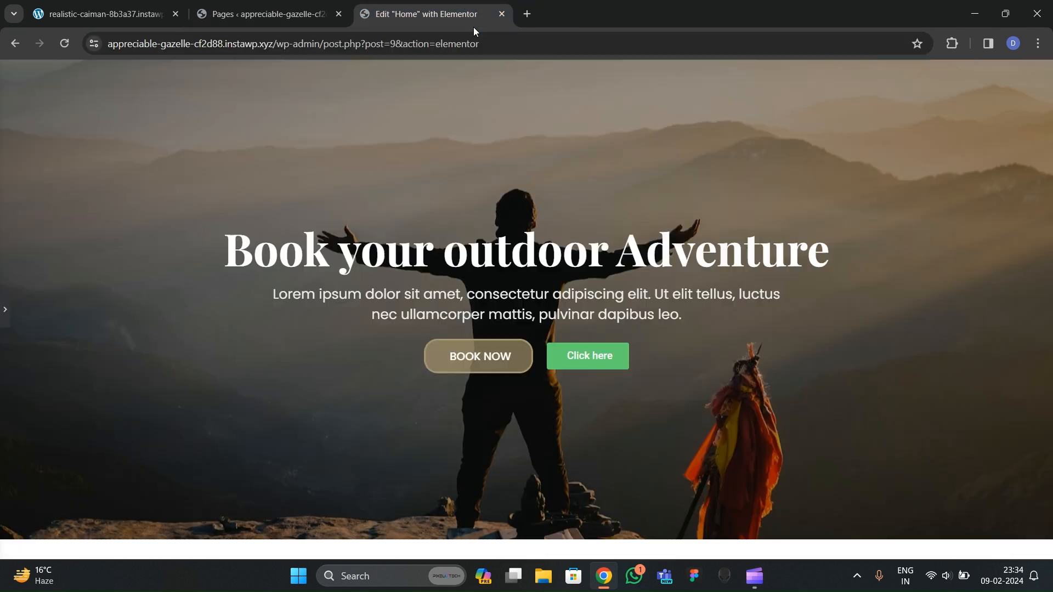
# Step: Change the second hero button's text to HOW TO CAMP and its size to Medium
pyautogui.click(3, 305)
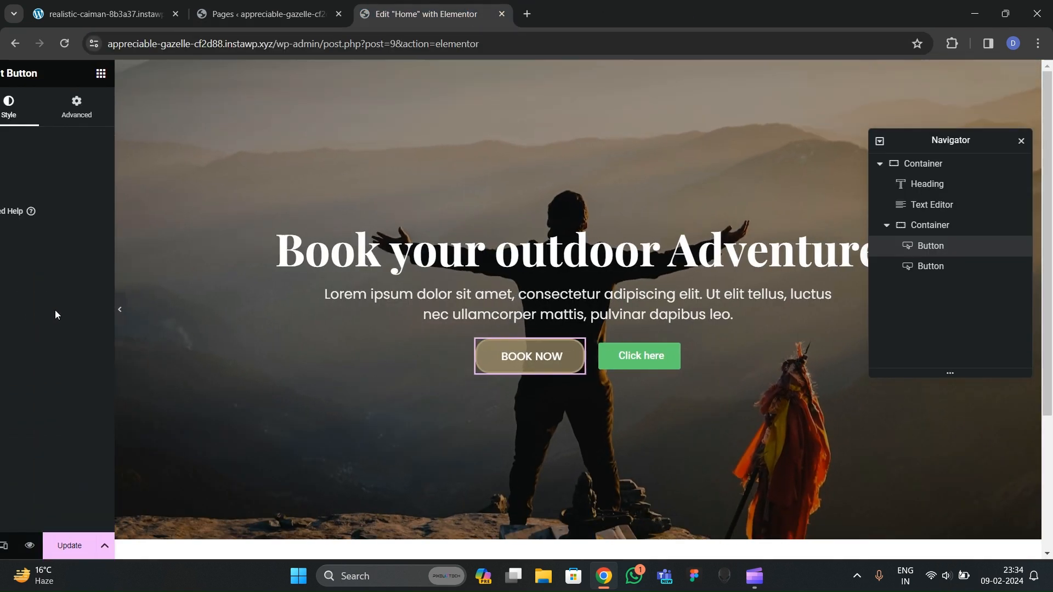
pyautogui.click(718, 353)
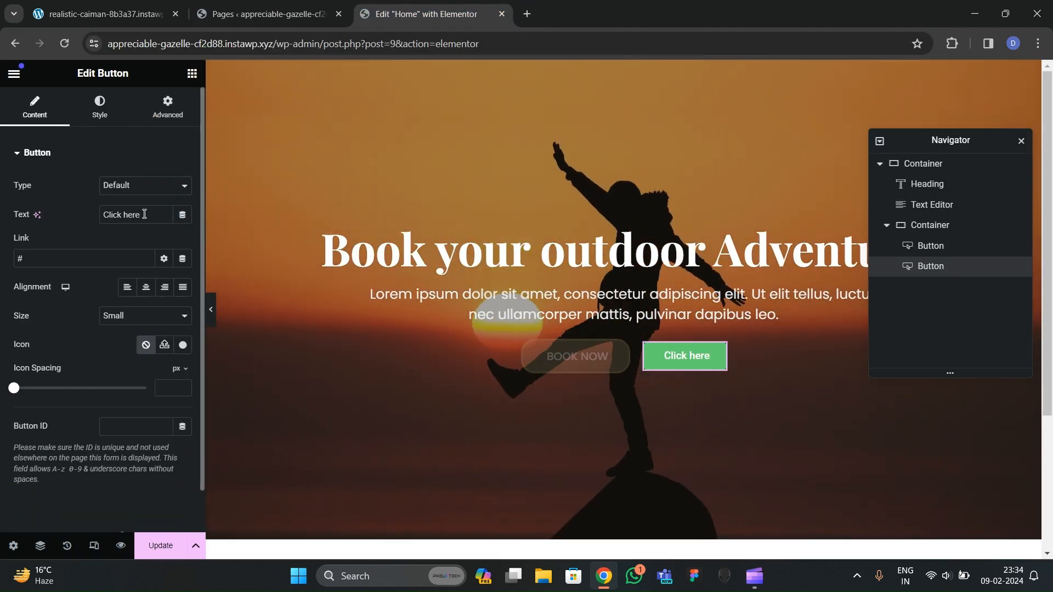
pyautogui.write('HOW TO CAP')
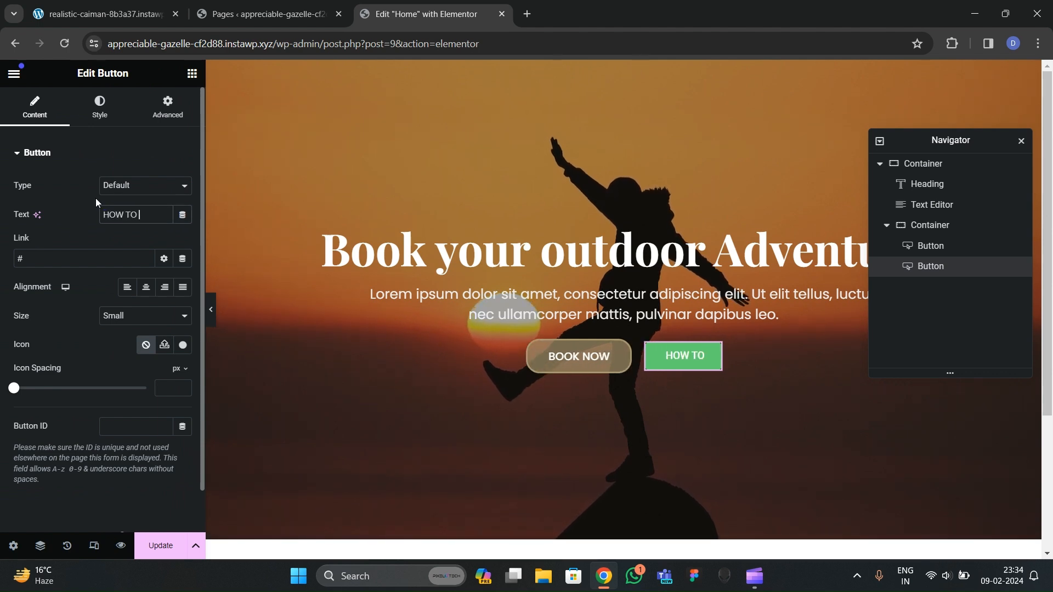
pyautogui.press('BackSpace')
pyautogui.write('P')
pyautogui.press('BackSpace')
pyautogui.write('MP')
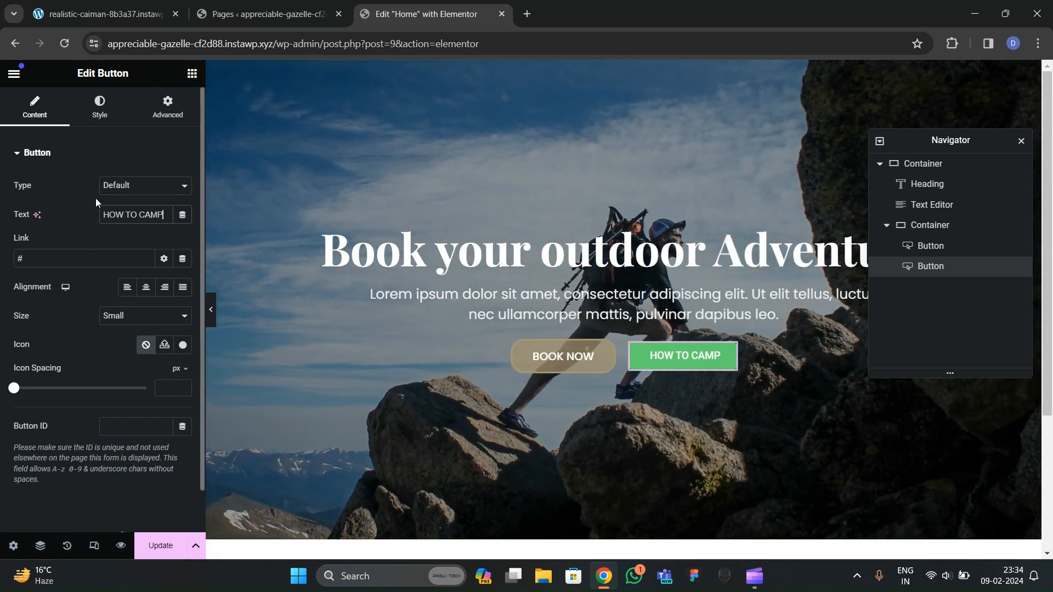
pyautogui.click(135, 321)
pyautogui.click(117, 347)
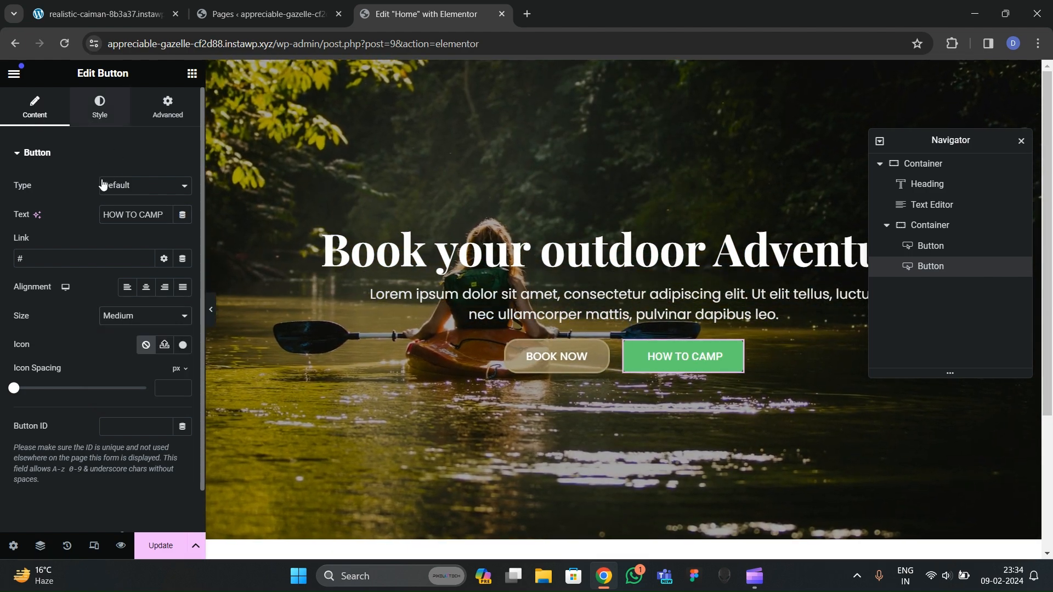
# Step: Give the HOW TO CAMP button a fully transparent background and white text, #FFFFFF
pyautogui.click(99, 106)
pyautogui.scroll(-2, 124, 268)
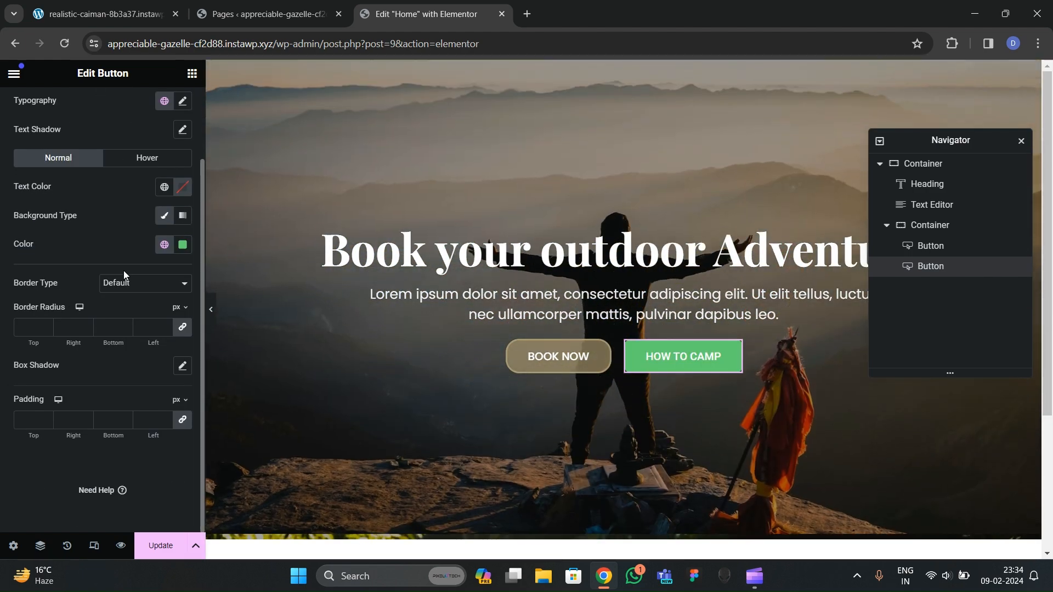
pyautogui.click(183, 247)
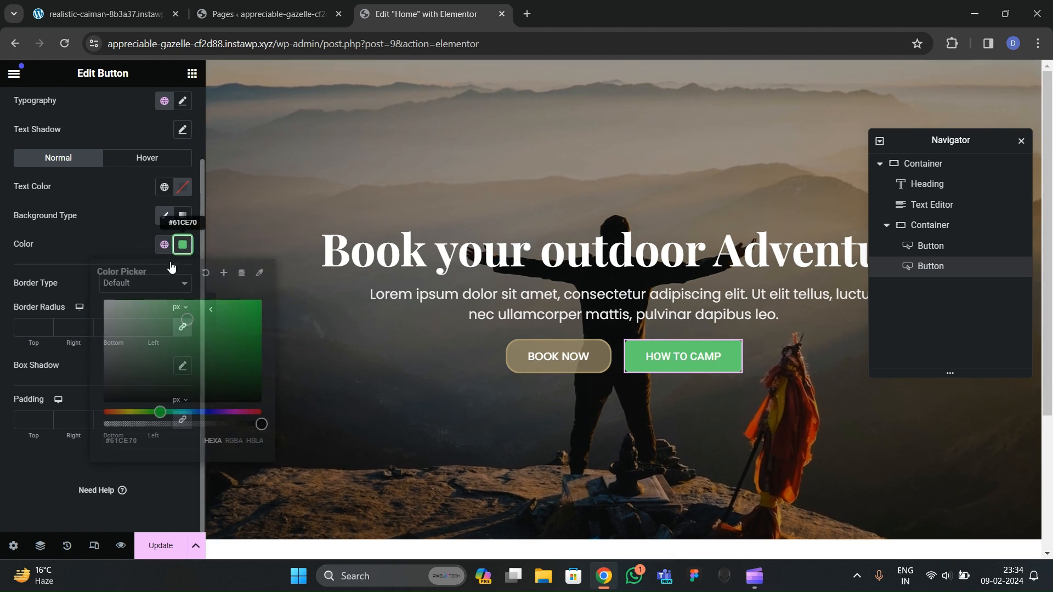
pyautogui.moveTo(93, 291); pyautogui.dragTo(99, 295)
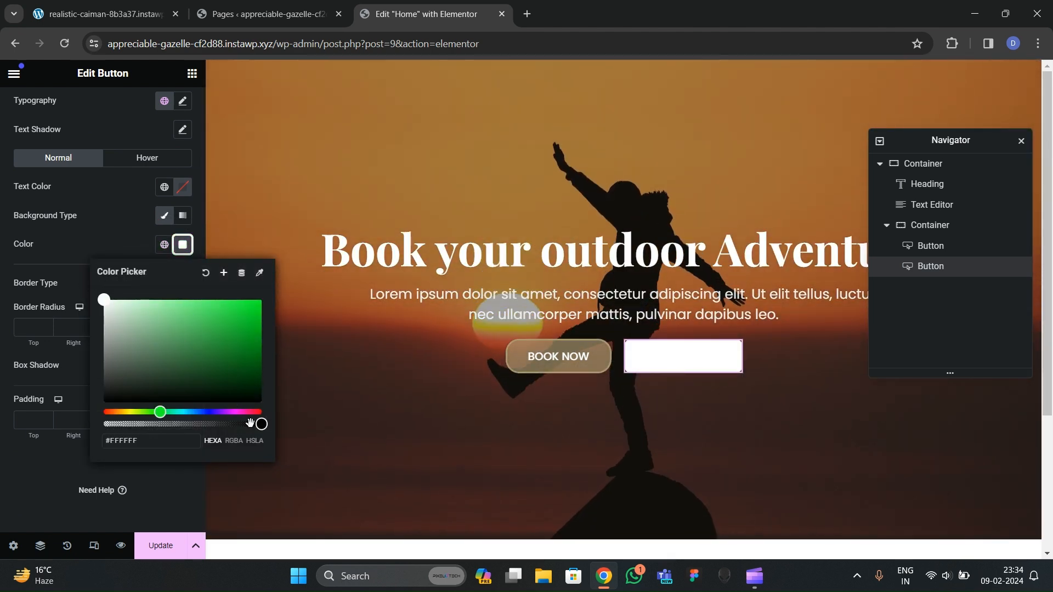
pyautogui.moveTo(189, 426); pyautogui.dragTo(60, 434)
pyautogui.click(136, 209)
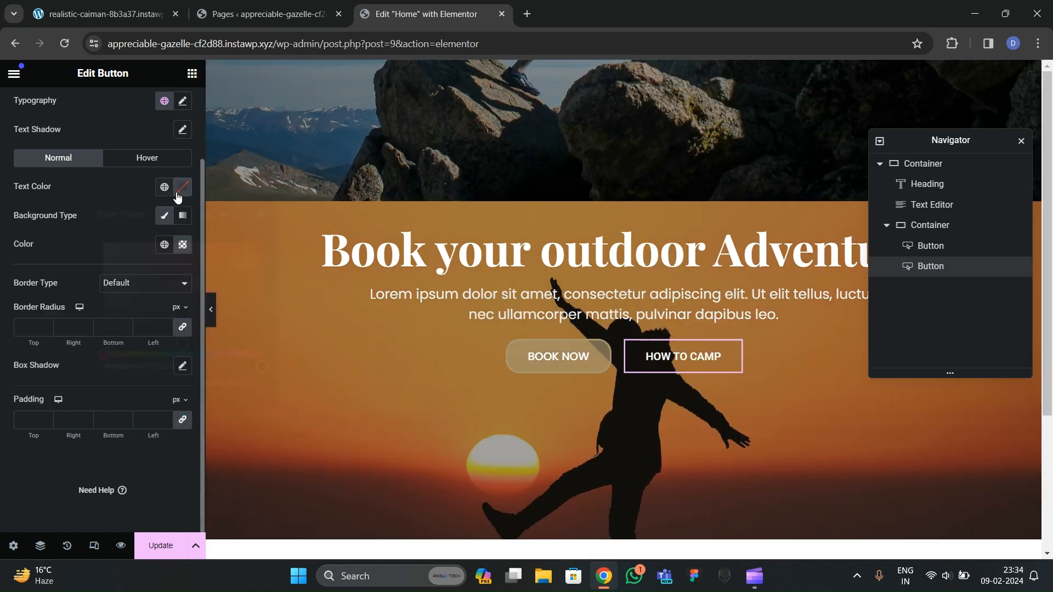
pyautogui.click(179, 191)
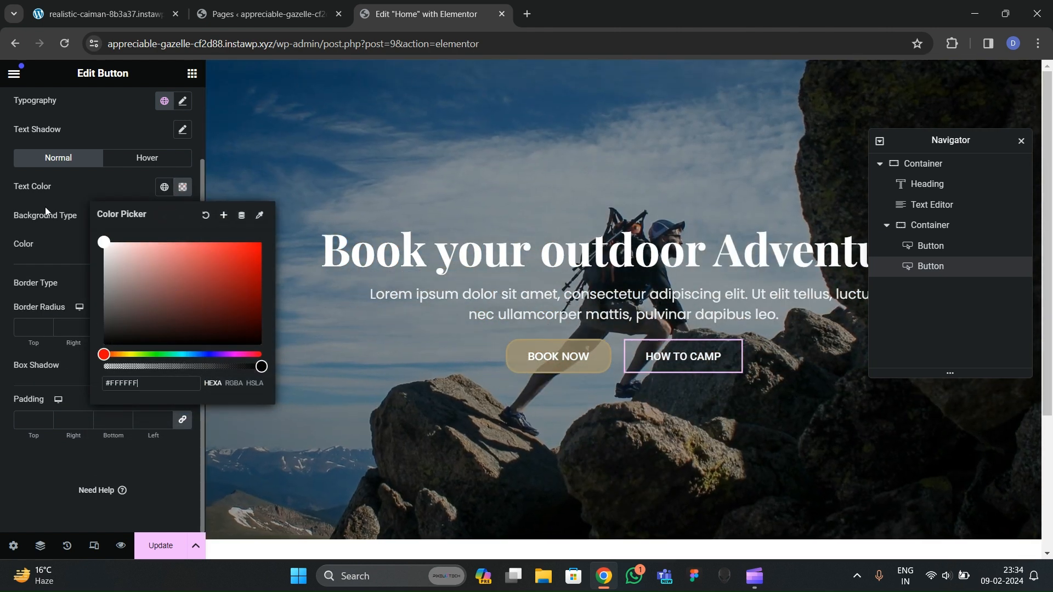
pyautogui.click(80, 286)
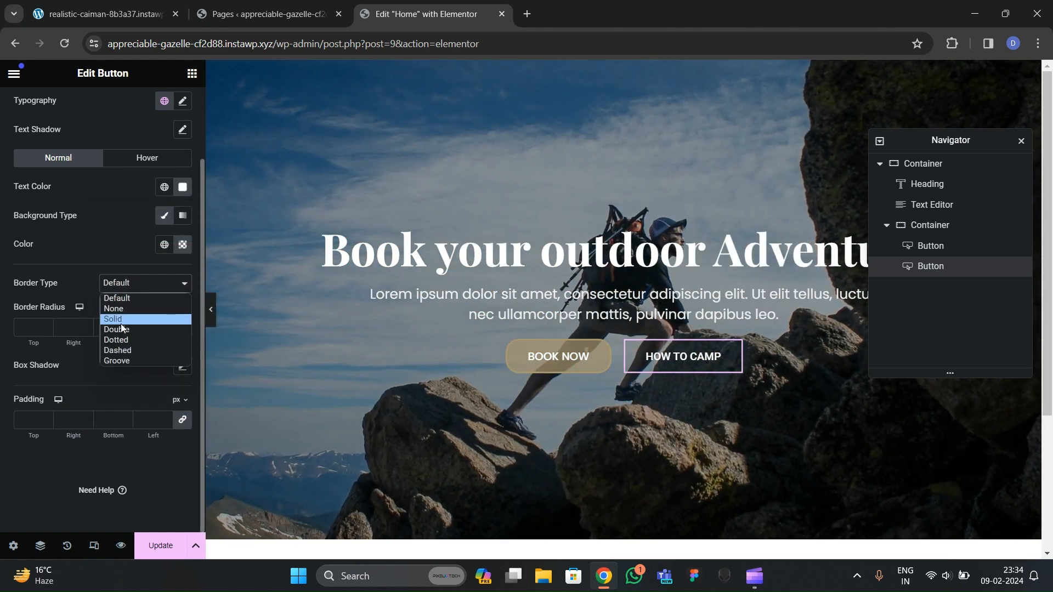
# Step: Give the HOW TO CAMP button a solid 3 px white border with a 20 px radius on all corners
pyautogui.click(121, 323)
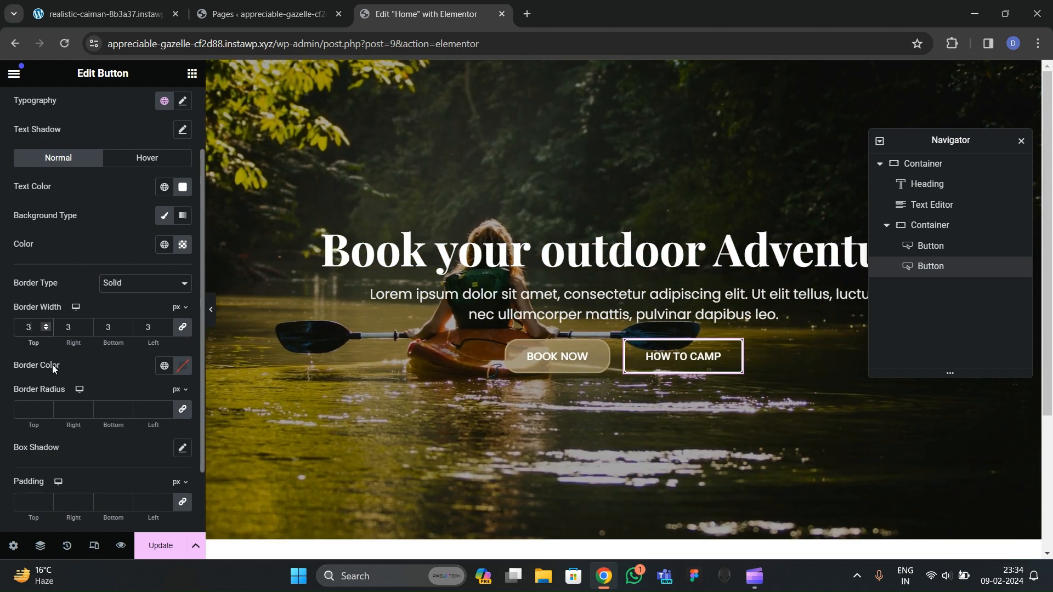
pyautogui.click(182, 365)
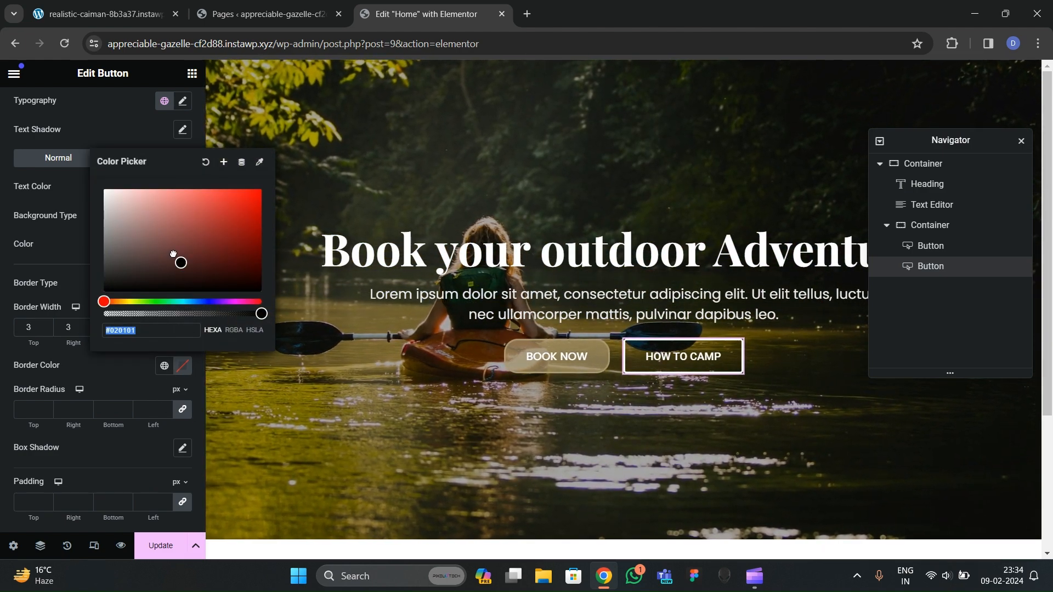
pyautogui.moveTo(181, 263); pyautogui.dragTo(83, 186)
pyautogui.click(78, 399)
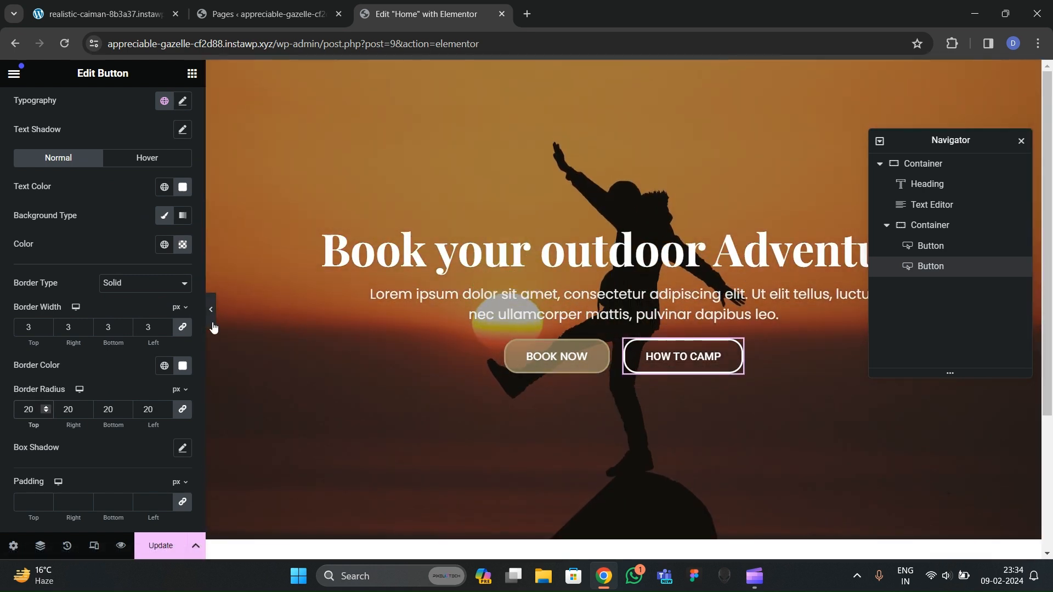
# Step: Set the HOW TO CAMP button's hover background to the theme1 global colour, then make it semi-transparent as #A7977094
pyautogui.click(210, 310)
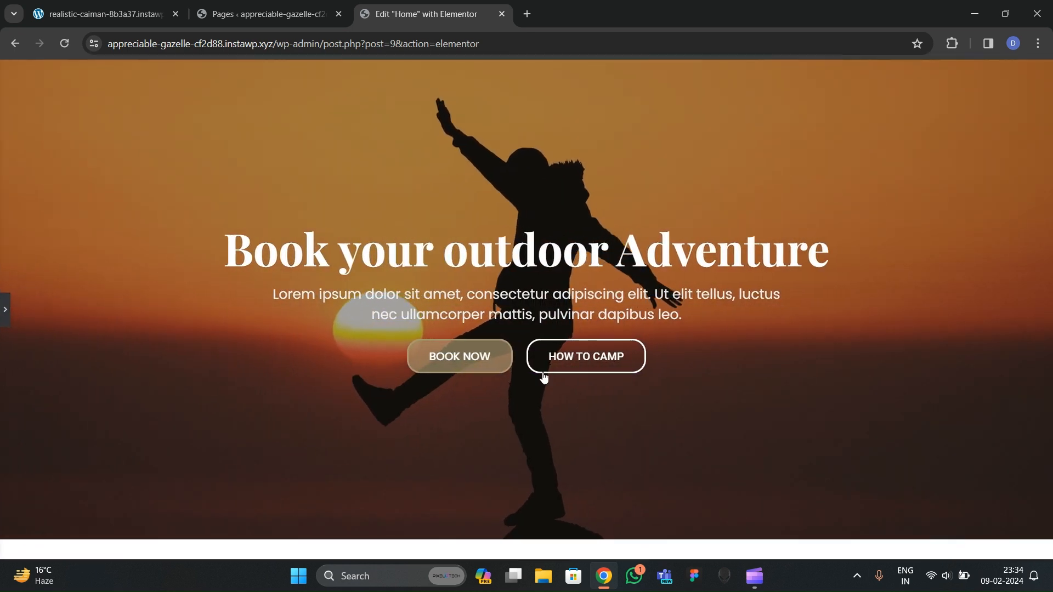
pyautogui.click(3, 318)
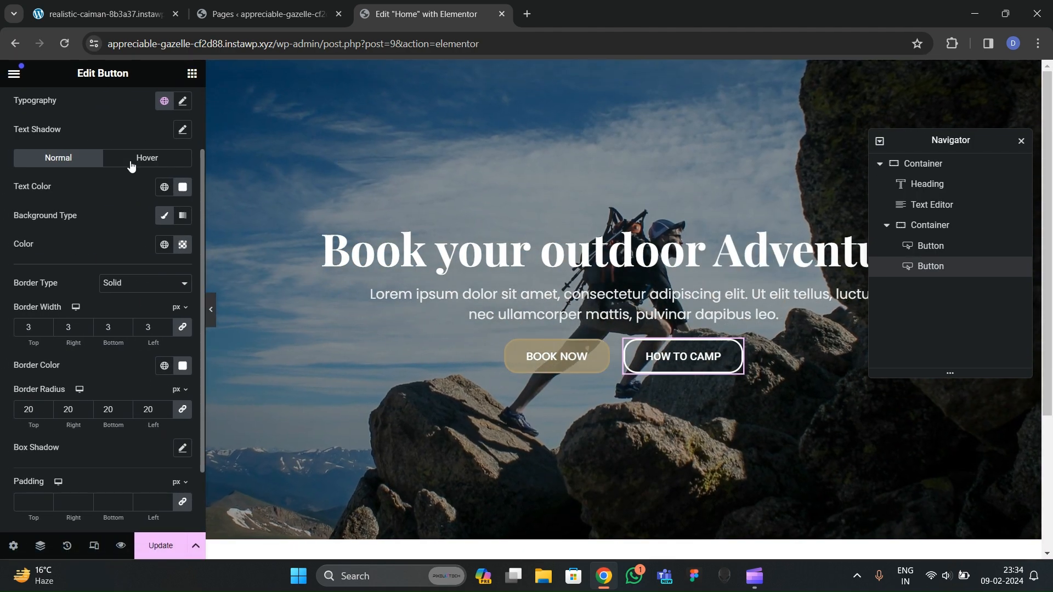
pyautogui.click(131, 160)
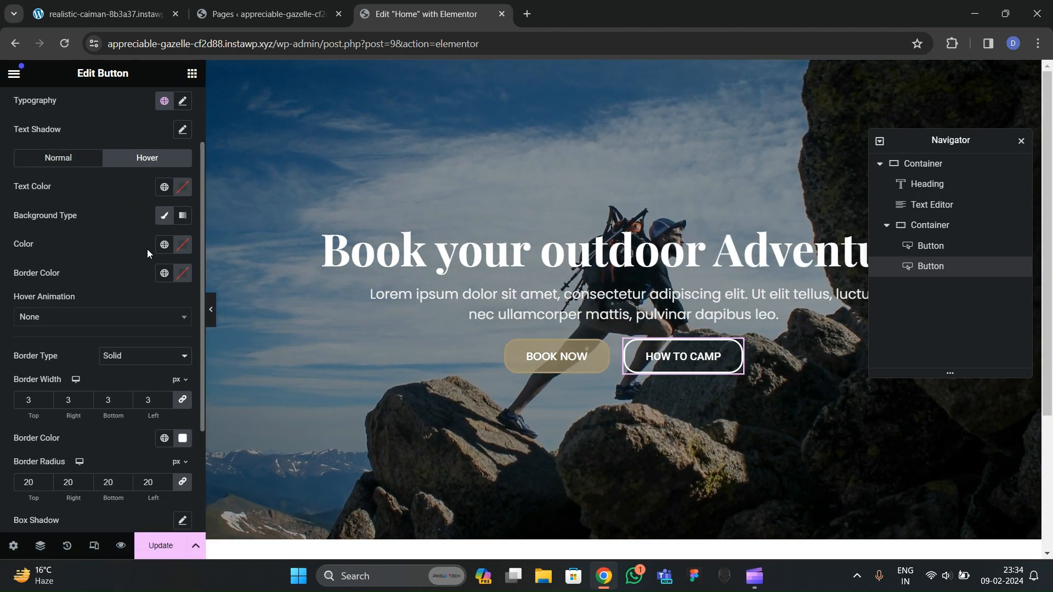
pyautogui.click(164, 244)
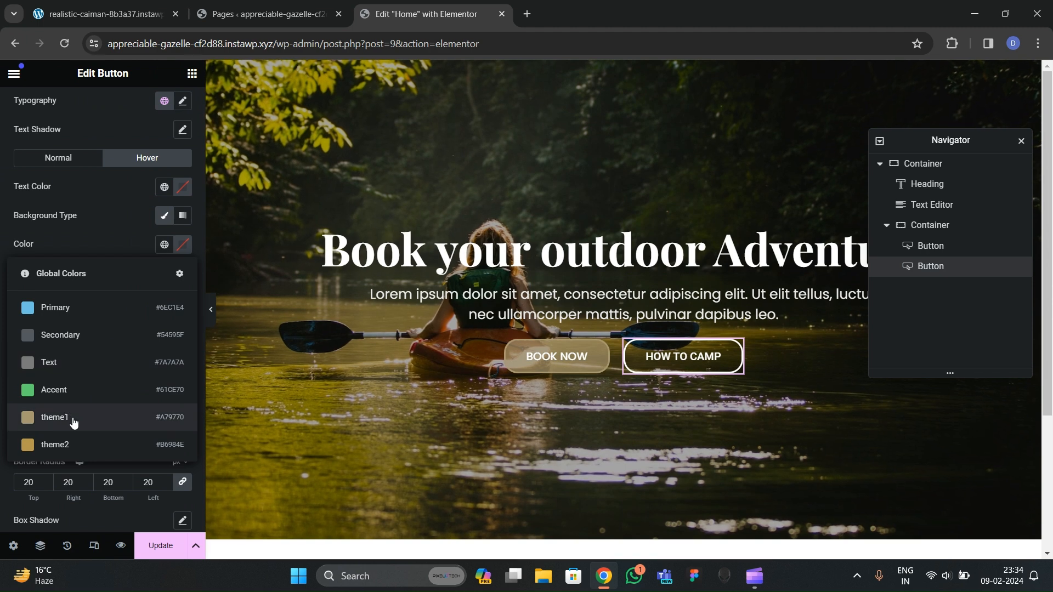
pyautogui.click(74, 419)
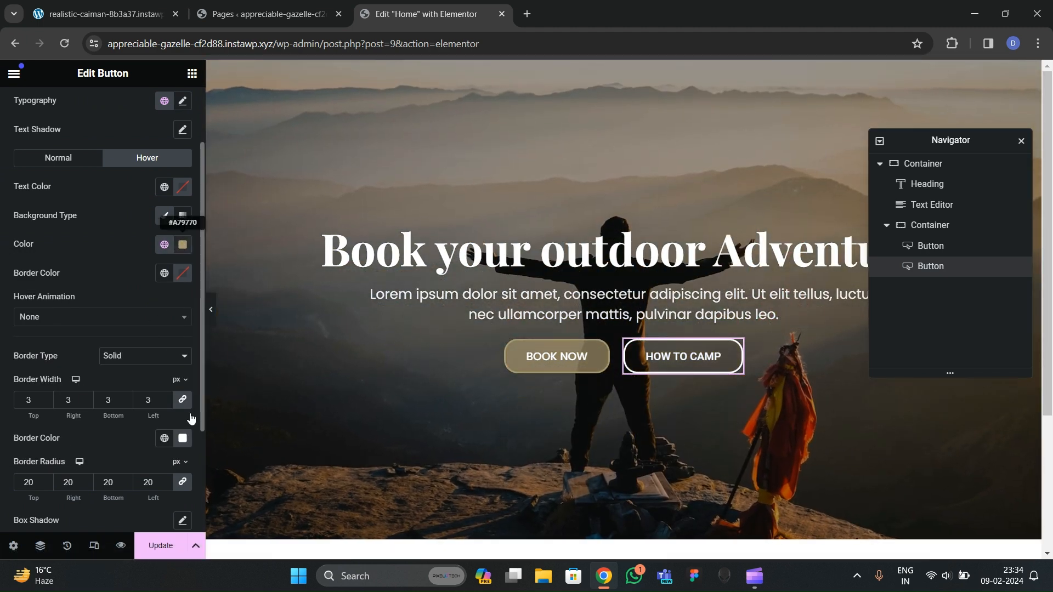
pyautogui.click(182, 244)
pyautogui.moveTo(234, 427); pyautogui.dragTo(210, 425)
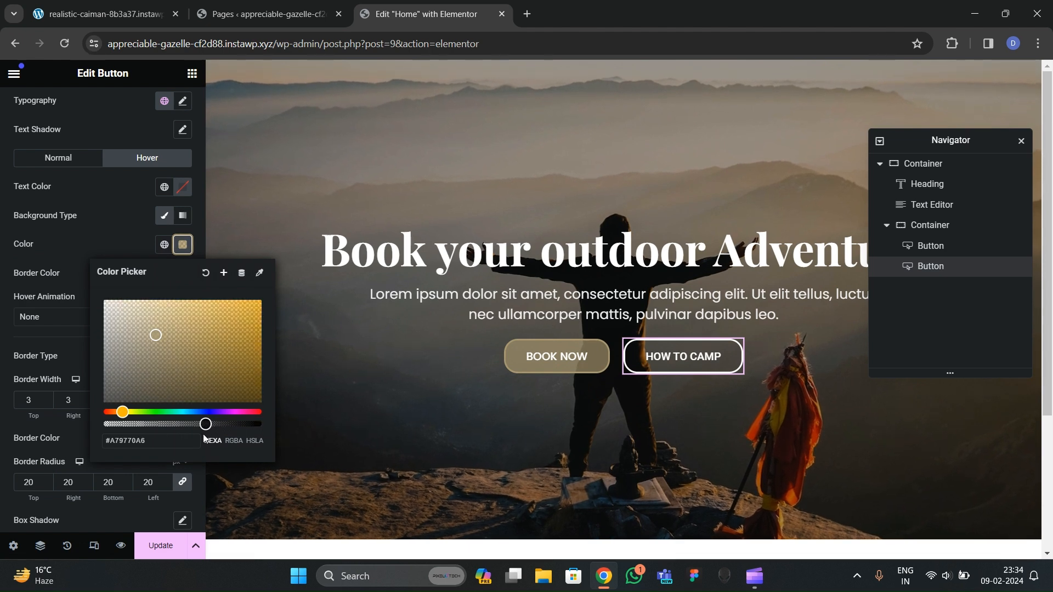
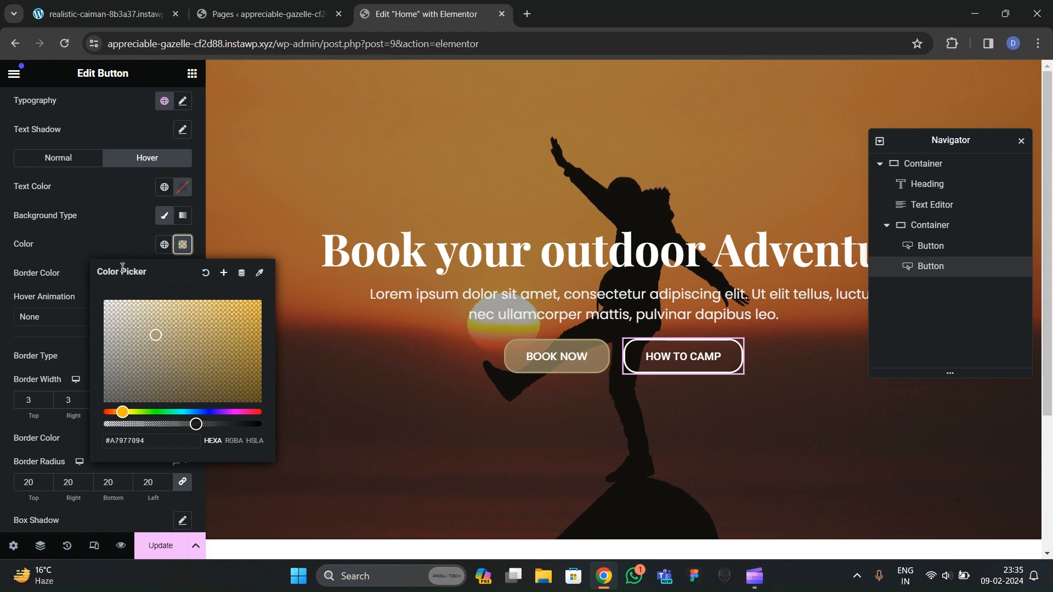
pyautogui.click(115, 251)
# Step: Set the HOW TO CAMP button's hover text colour to white, #FFFFFF
pyautogui.click(182, 187)
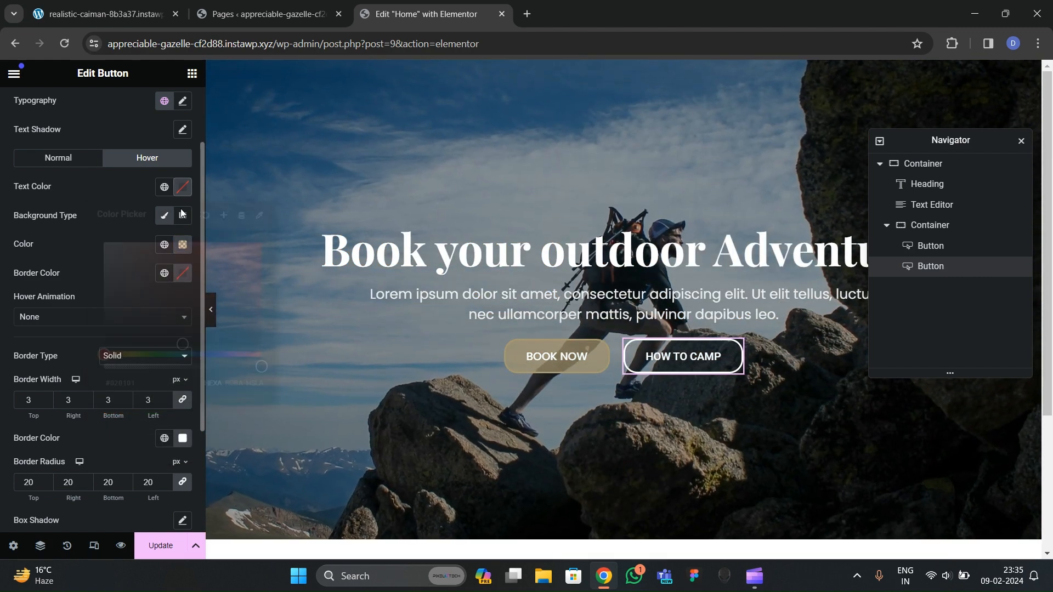
pyautogui.write('#FFFFFF')
pyautogui.click(89, 193)
pyautogui.scroll(-3, 103, 301)
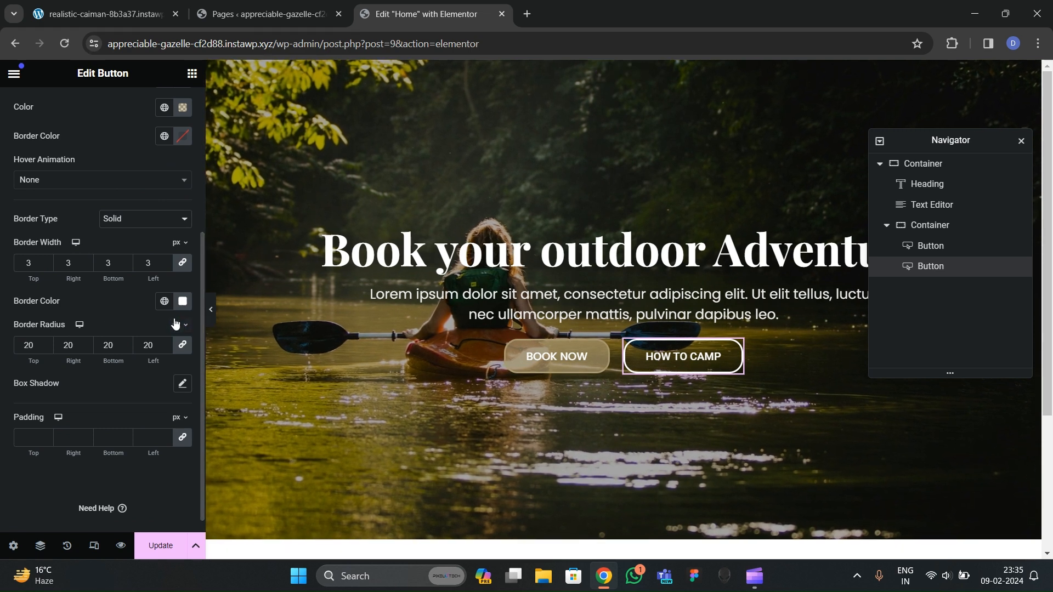
pyautogui.click(164, 301)
pyautogui.click(61, 478)
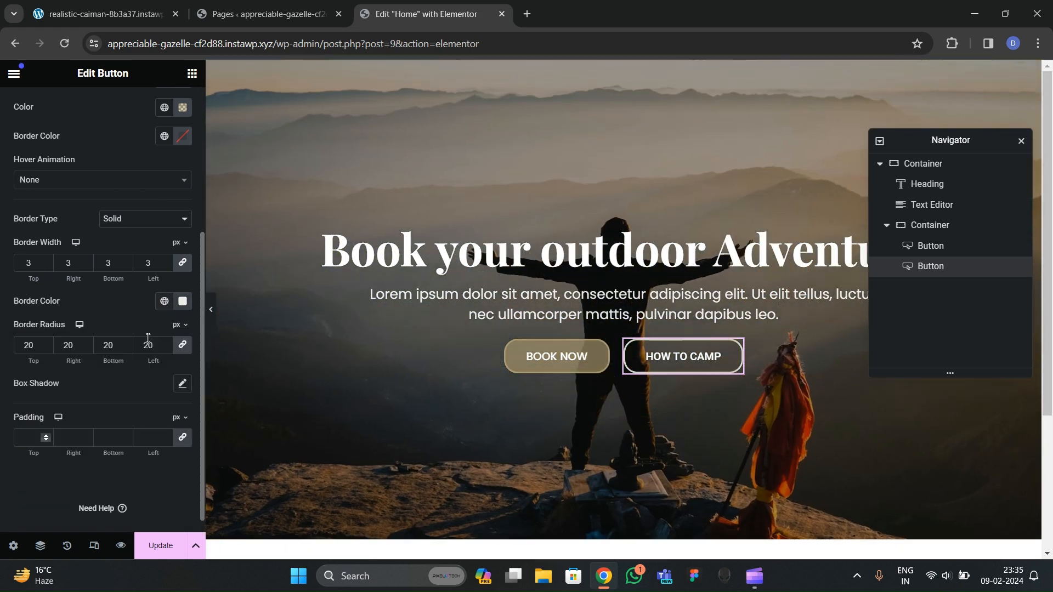
pyautogui.scroll(2, 98, 242)
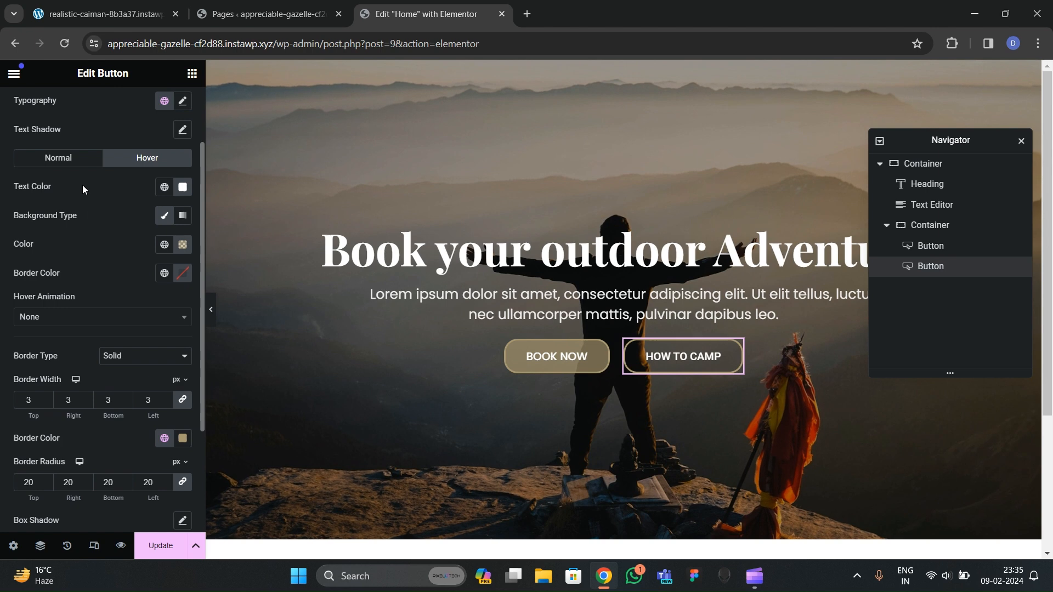
pyautogui.click(82, 158)
pyautogui.scroll(-2, 99, 274)
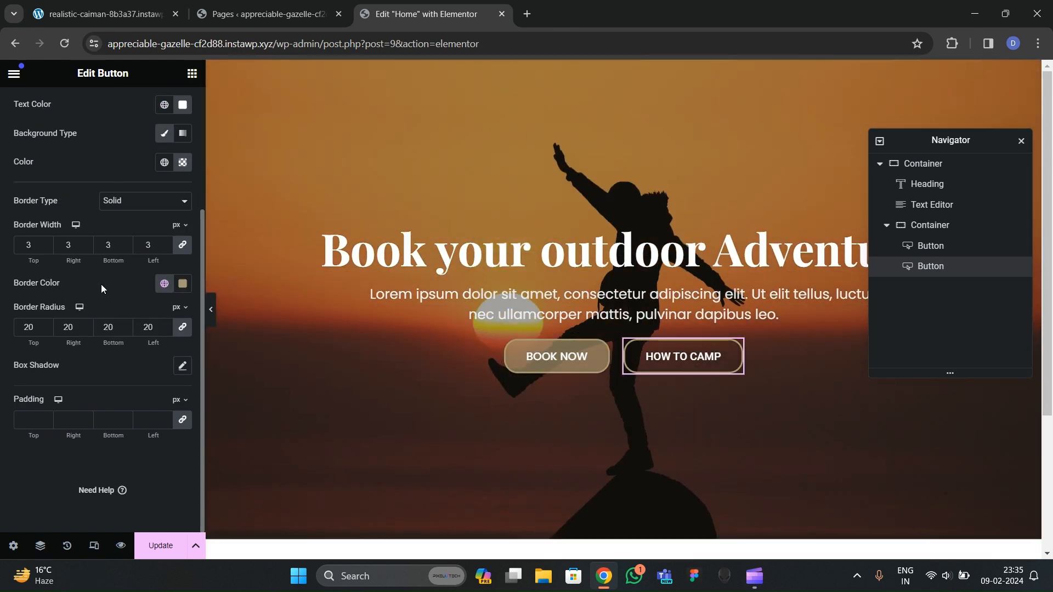
pyautogui.click(183, 283)
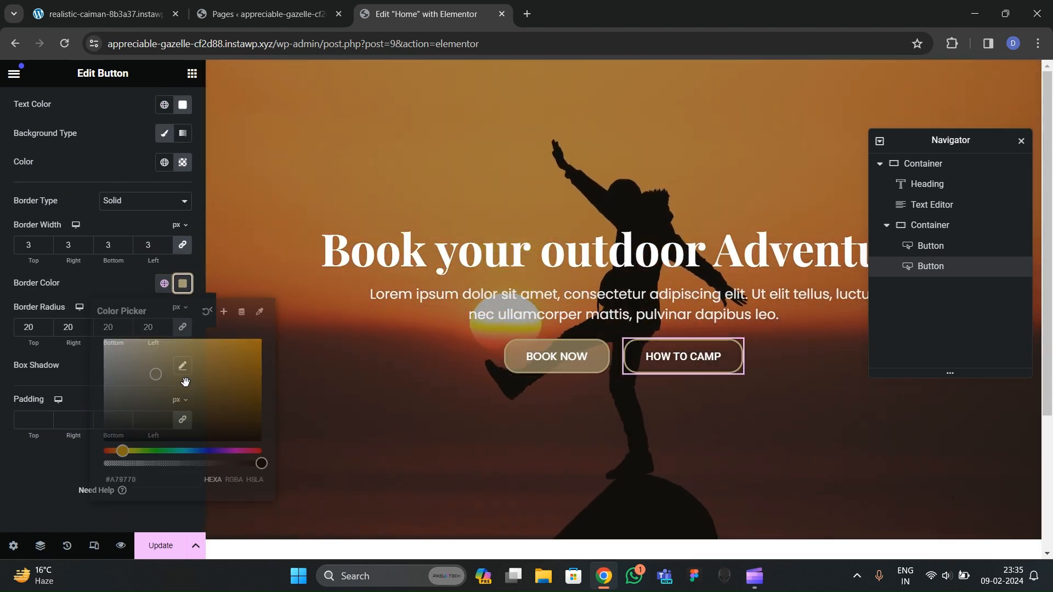
pyautogui.click(69, 290)
pyautogui.scroll(4, 94, 252)
# Step: Set the HOW TO CAMP button's hover border colour to the theme1 global colour and preview the hero without the editing panel
pyautogui.click(126, 241)
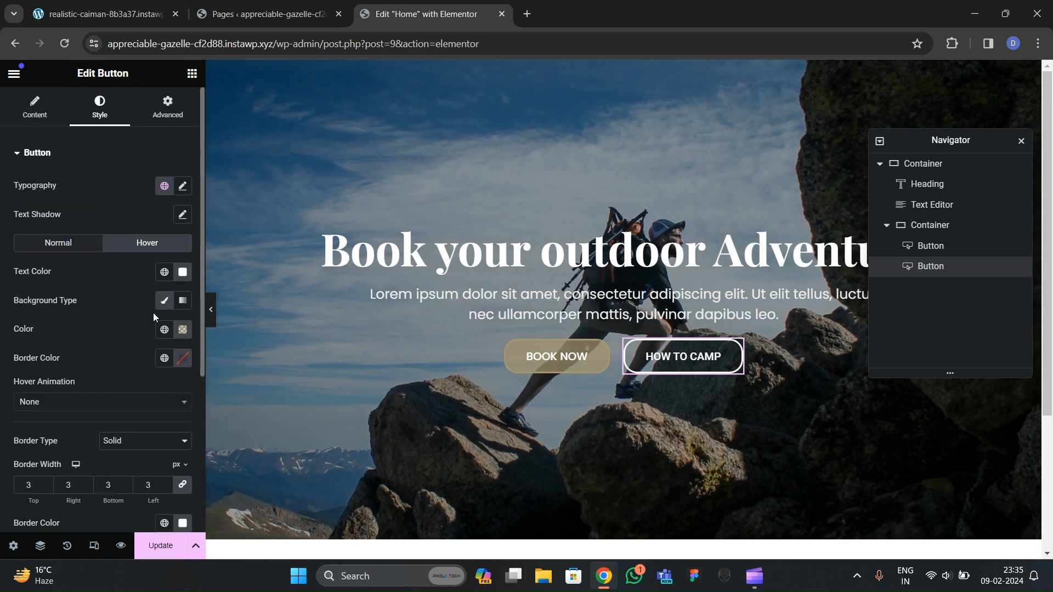
pyautogui.click(164, 358)
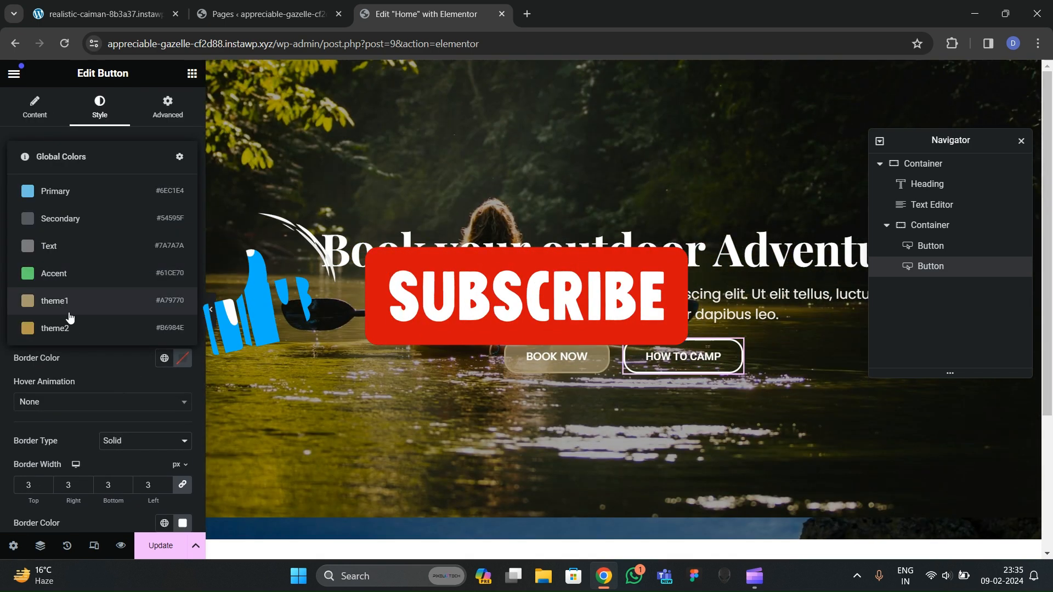
pyautogui.click(57, 307)
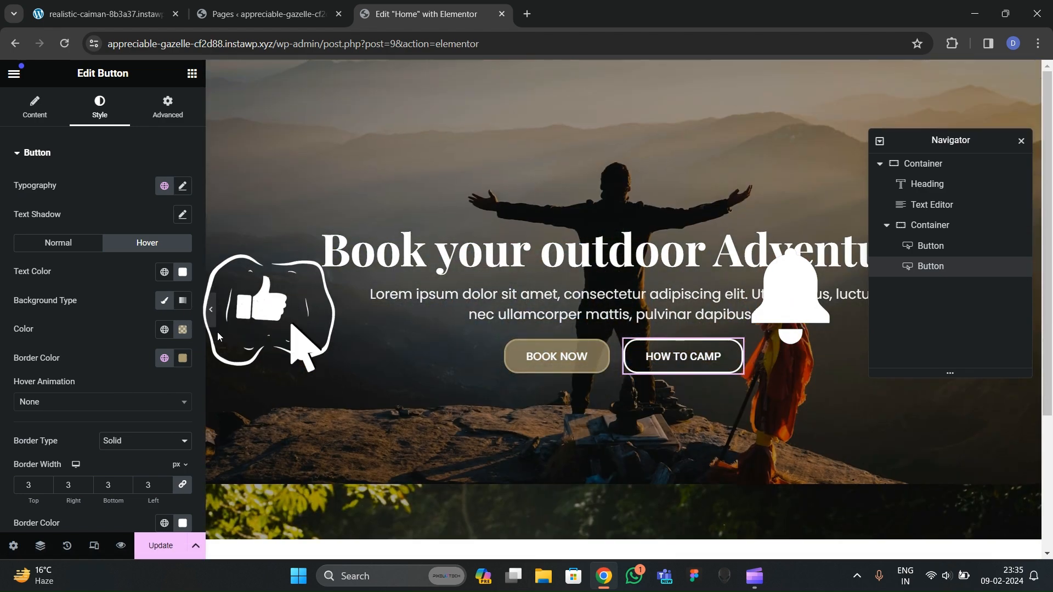
pyautogui.click(216, 346)
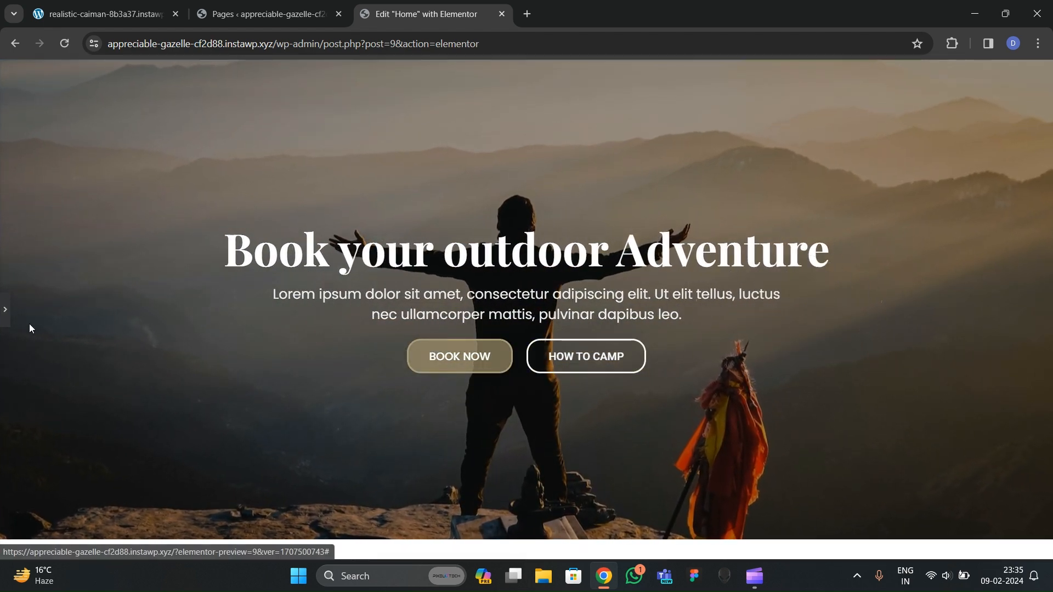
pyautogui.click(5, 310)
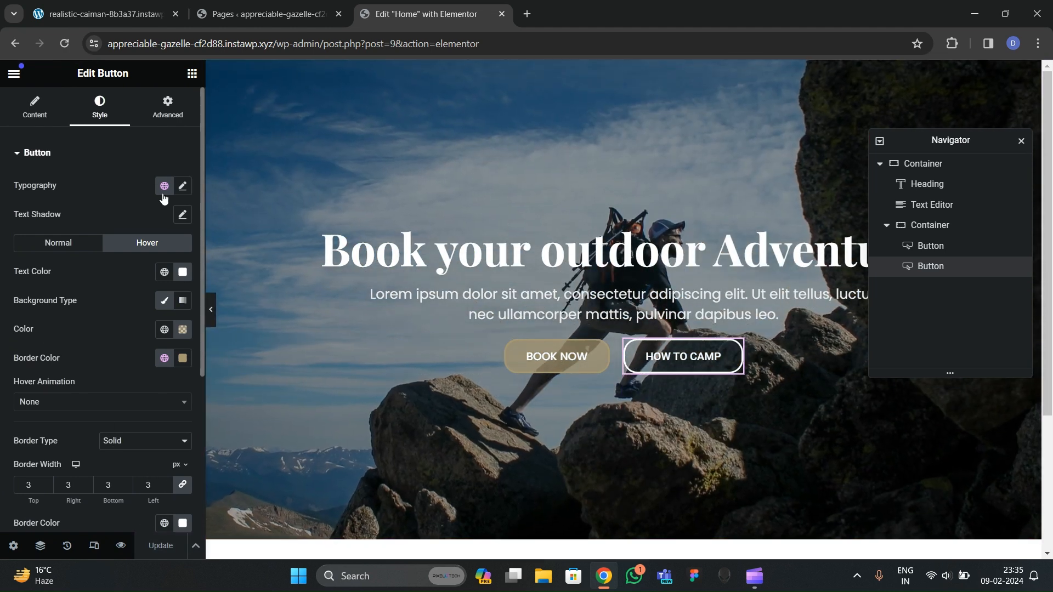
# Step: Change the HOW TO CAMP button's font family to Poppins
pyautogui.click(181, 189)
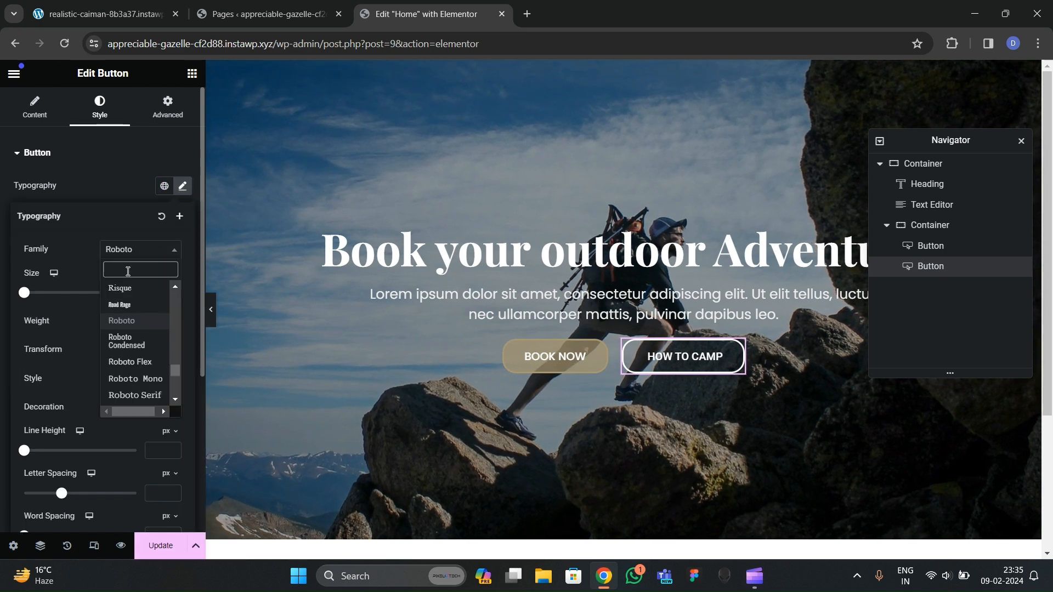
pyautogui.click(139, 249)
pyautogui.write('poppi')
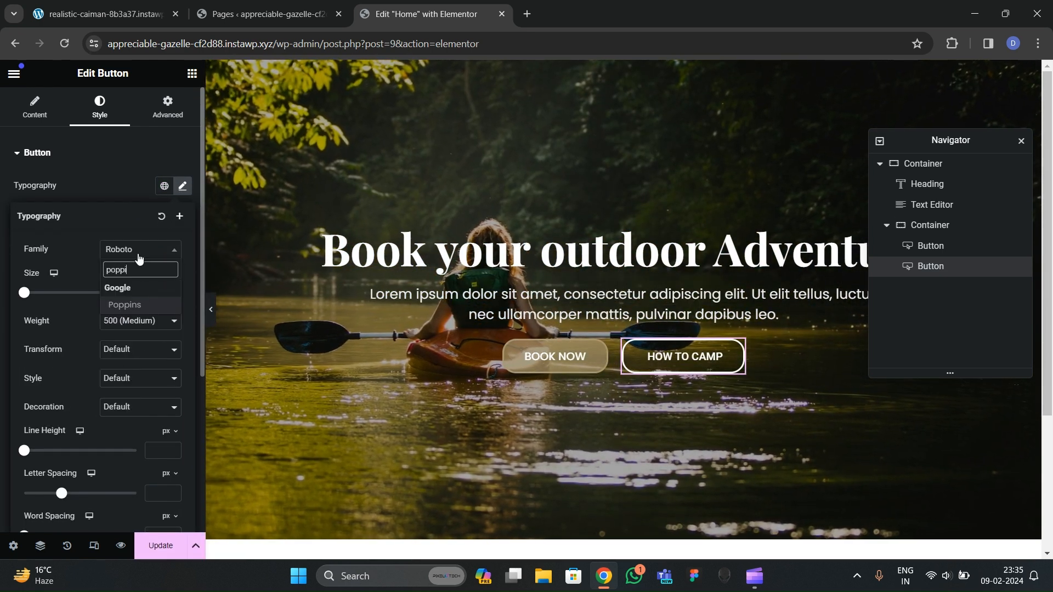
pyautogui.click(124, 305)
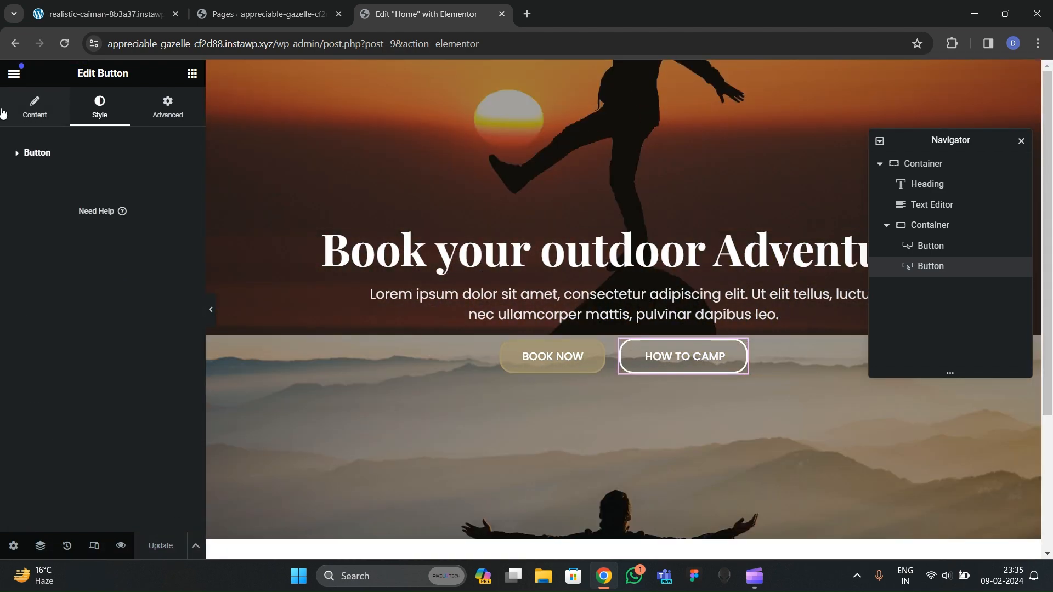
# Step: View the published Home page and compare its hero section with the reference site
pyautogui.click(14, 74)
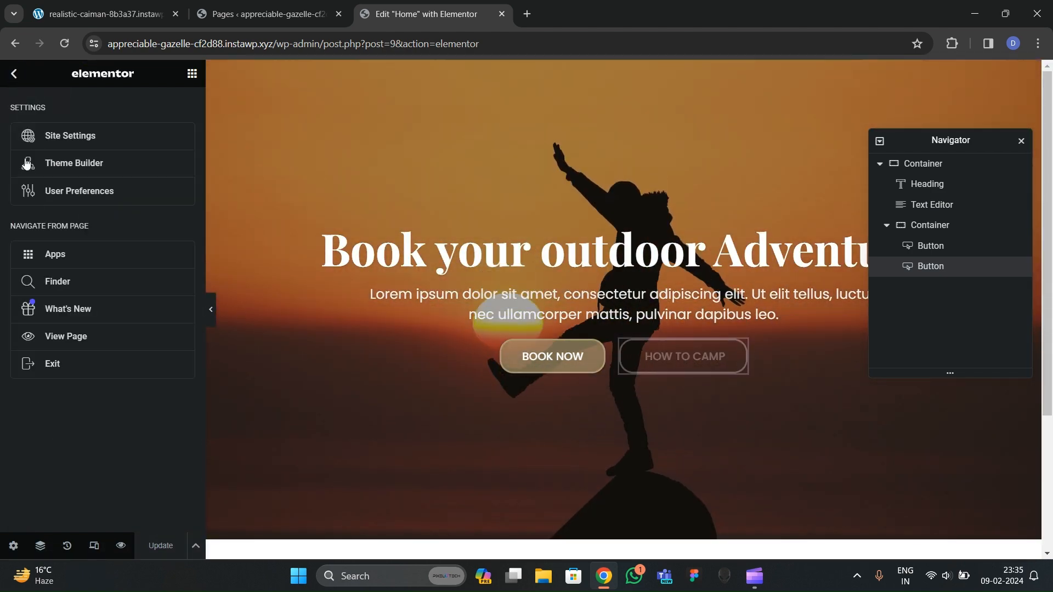
pyautogui.click(119, 353)
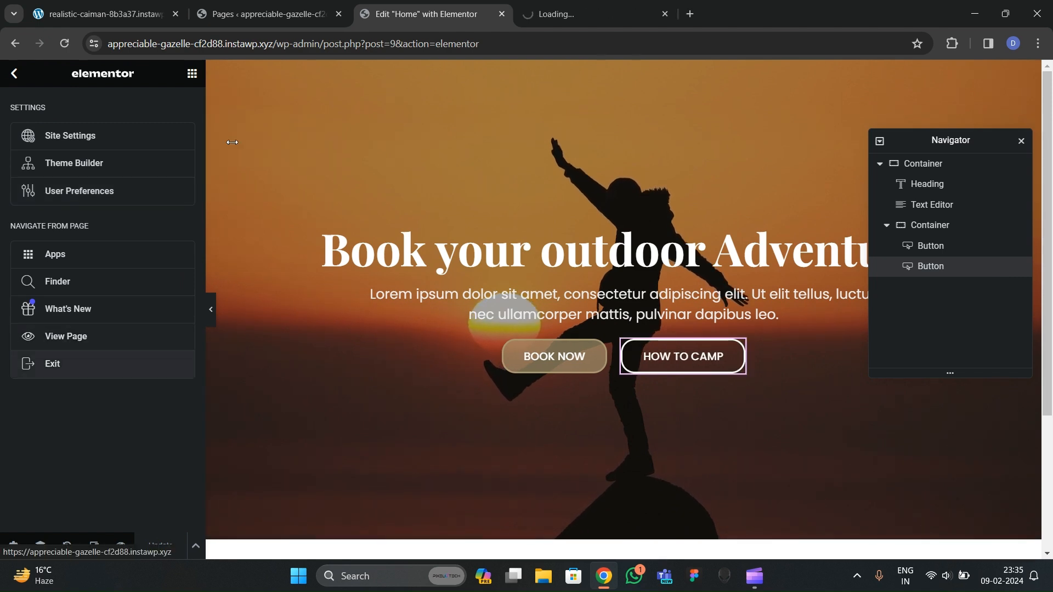
pyautogui.click(604, 4)
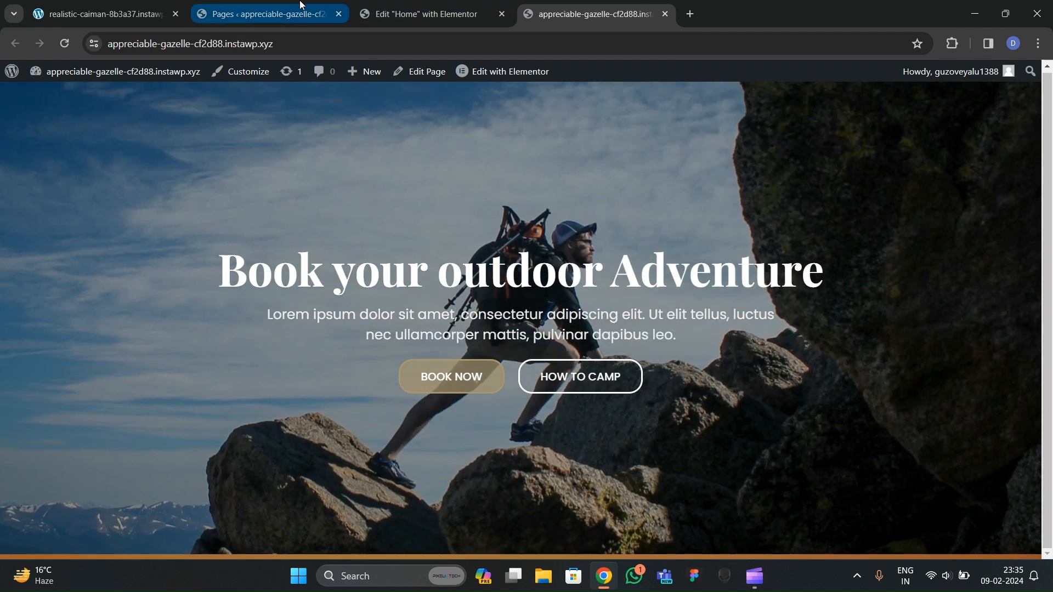
pyautogui.click(246, 12)
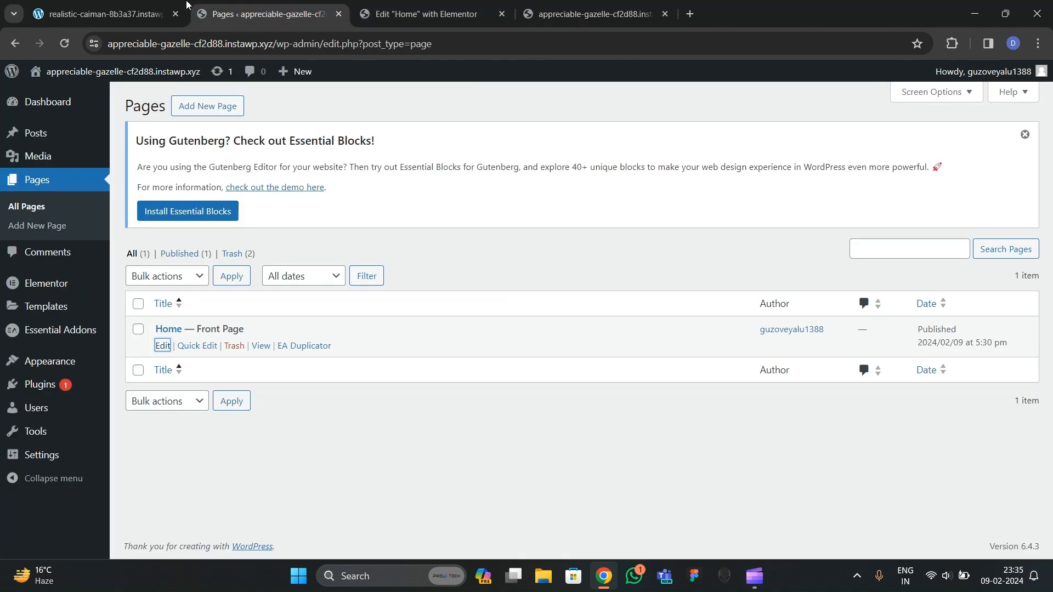
pyautogui.click(169, 5)
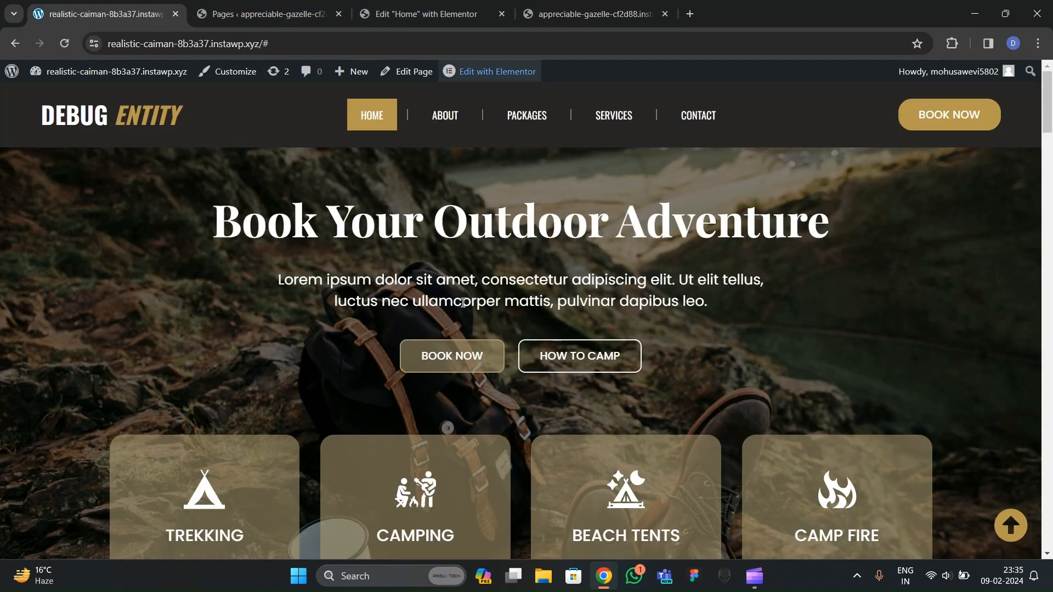
# Step: Set the hero heading's font size to 70 px and update the page
pyautogui.click(450, 23)
pyautogui.click(590, 247)
pyautogui.click(118, 124)
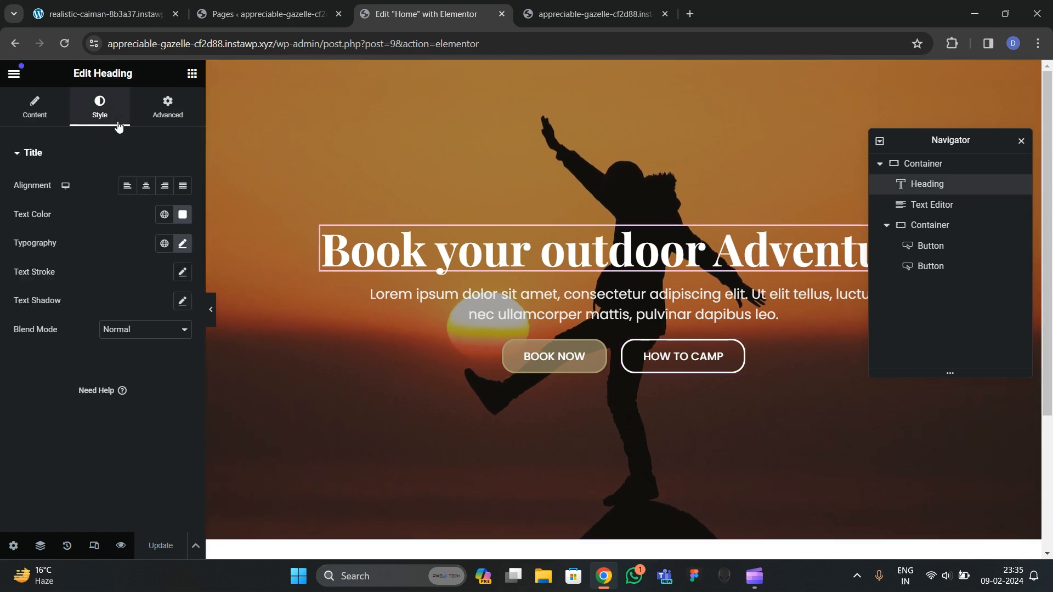
pyautogui.click(183, 244)
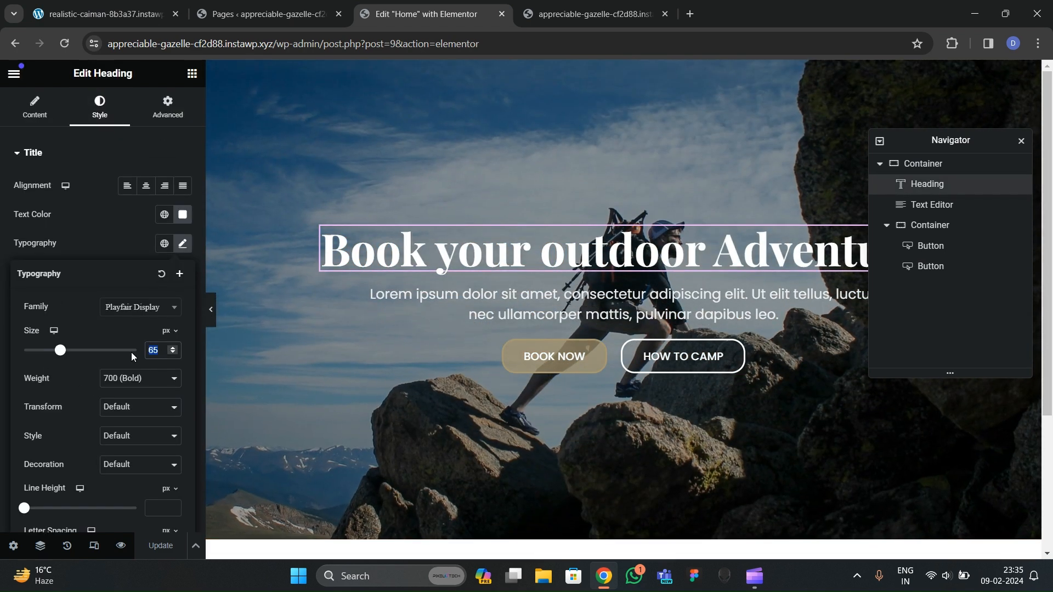
pyautogui.write('70')
pyautogui.click(163, 543)
# Step: Check the service cards on the reference site and add a new container below the buttons' container in the hero
pyautogui.click(104, 14)
pyautogui.scroll(-3, 330, 288)
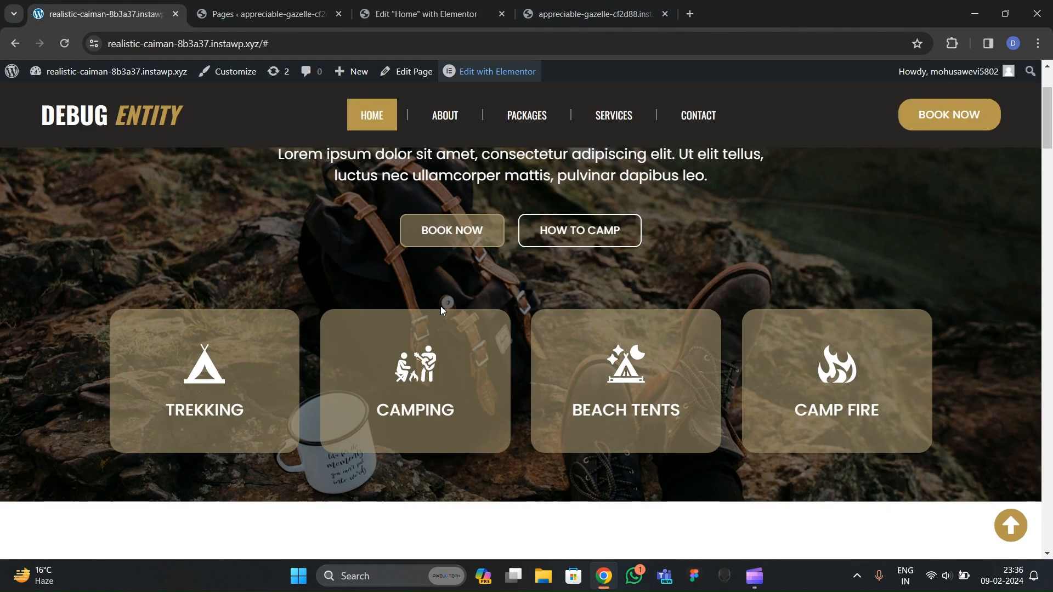
pyautogui.click(426, 14)
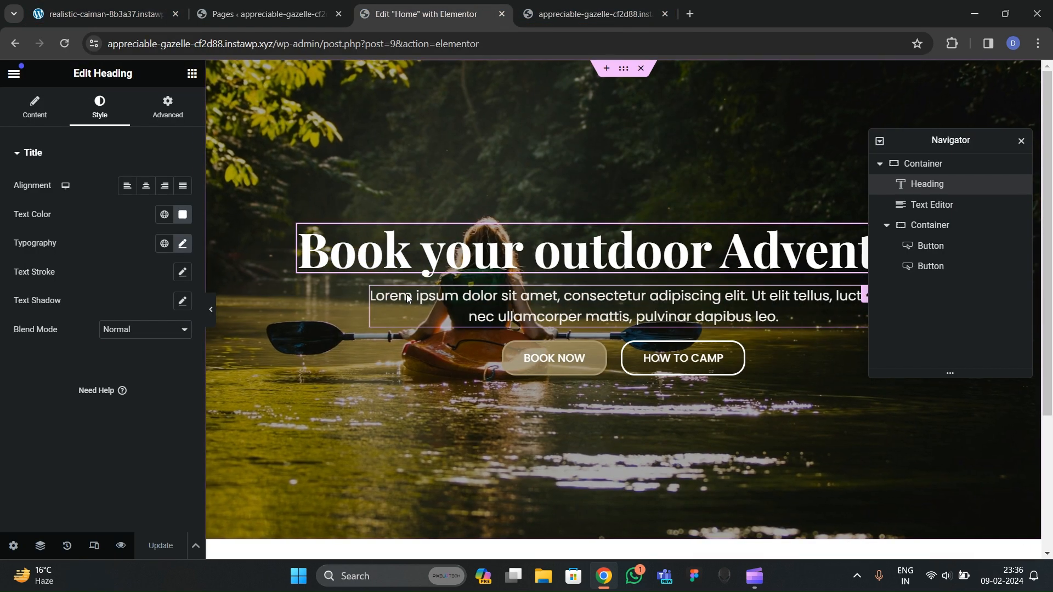
pyautogui.click(192, 73)
pyautogui.moveTo(55, 282); pyautogui.dragTo(527, 297)
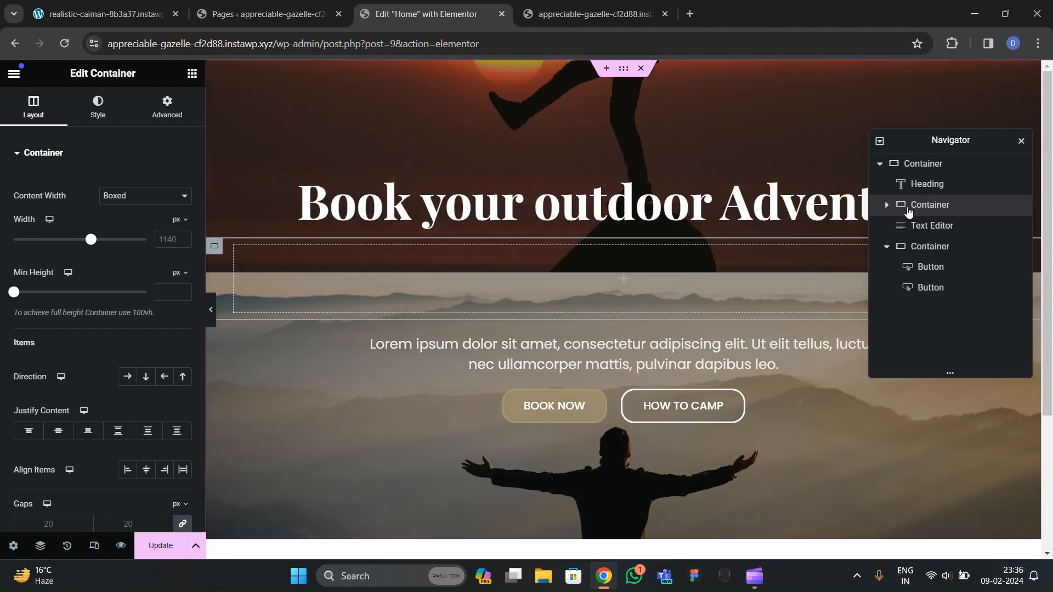
pyautogui.click(887, 248)
pyautogui.moveTo(923, 207); pyautogui.dragTo(914, 288)
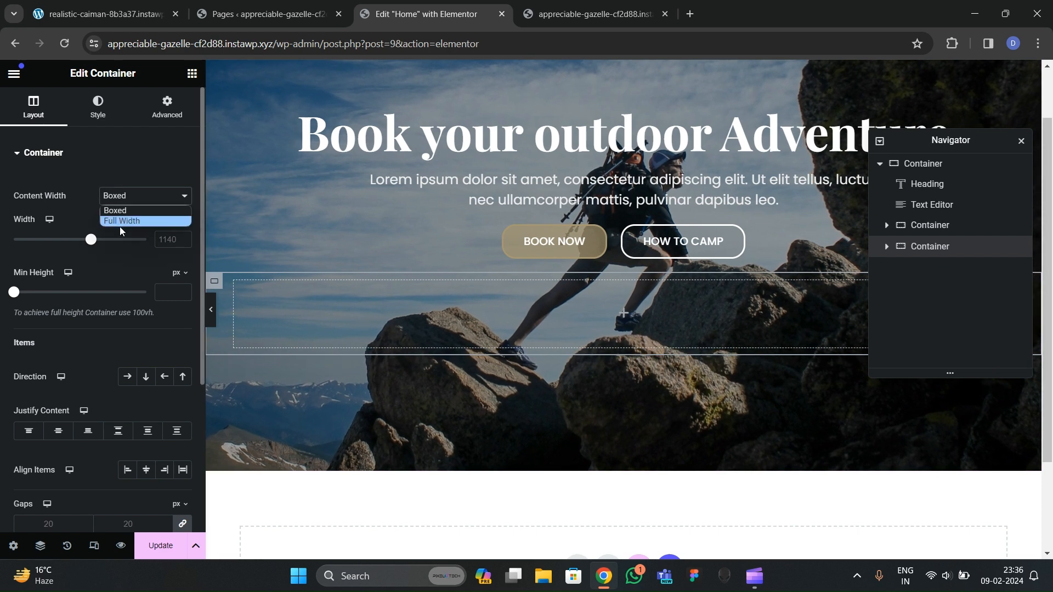
# Step: Set the new container's content width to Full Width, open its advanced settings and recheck the reference site's service cards
pyautogui.click(120, 222)
pyautogui.click(167, 107)
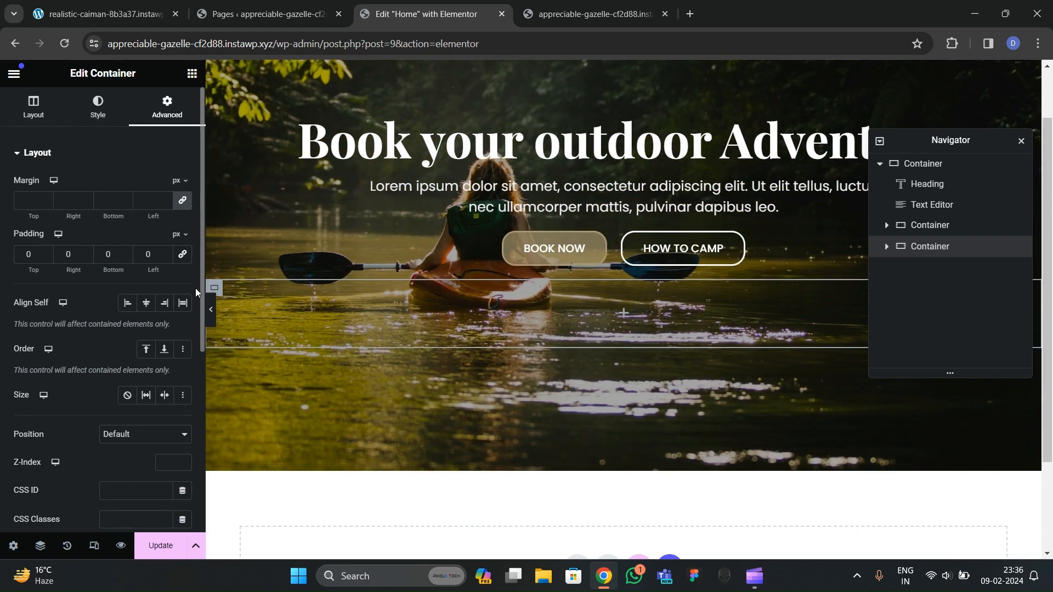
pyautogui.click(159, 12)
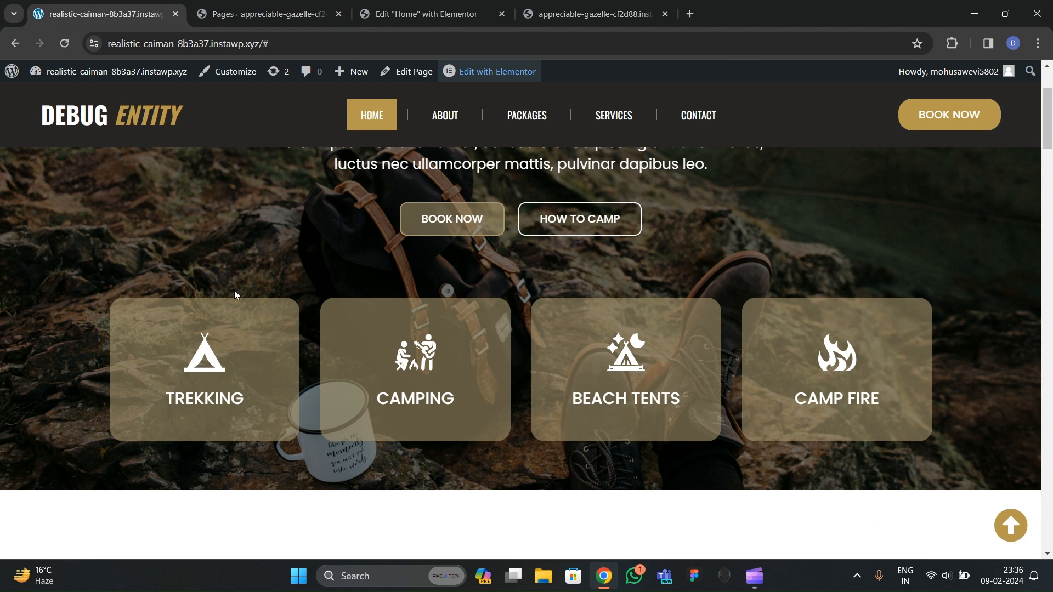
pyautogui.click(425, 14)
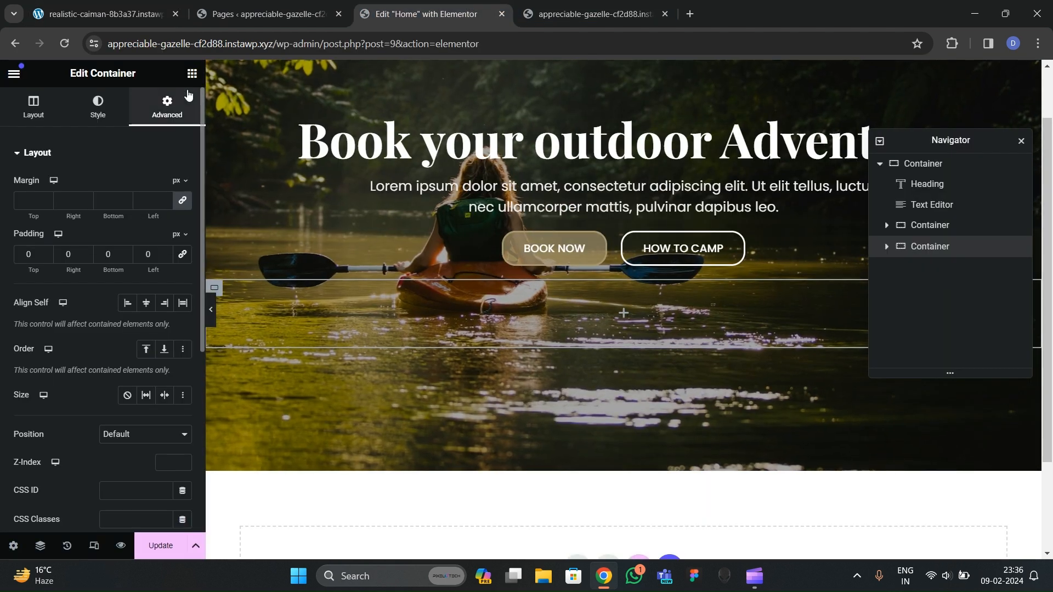
# Step: Nest a container inside the new hero container, with its content width set to Full Width and padding of 0
pyautogui.click(192, 73)
pyautogui.moveTo(55, 285); pyautogui.dragTo(421, 328)
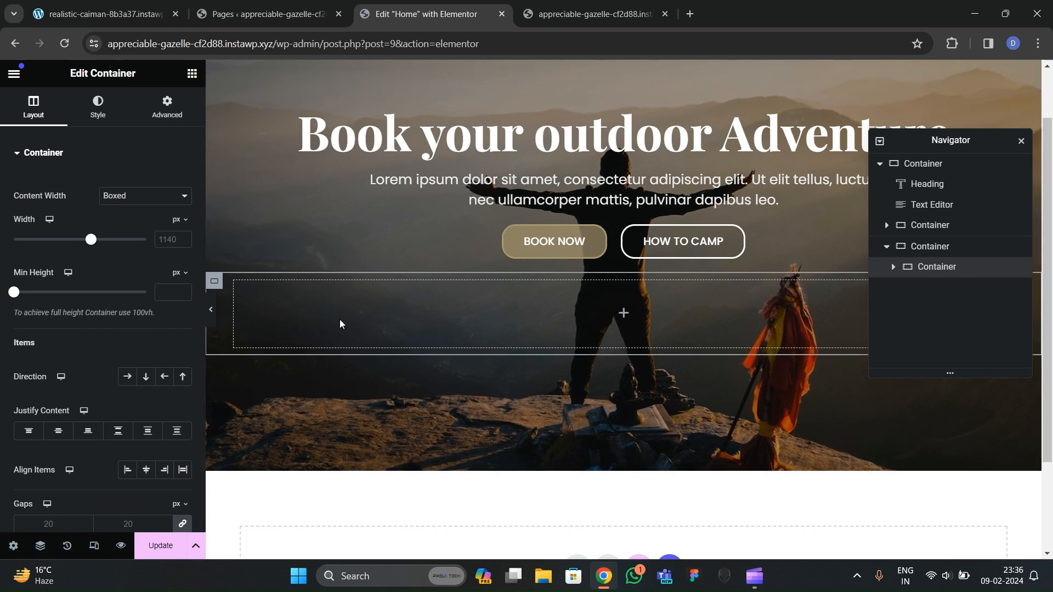
pyautogui.click(142, 196)
pyautogui.click(139, 218)
pyautogui.click(168, 107)
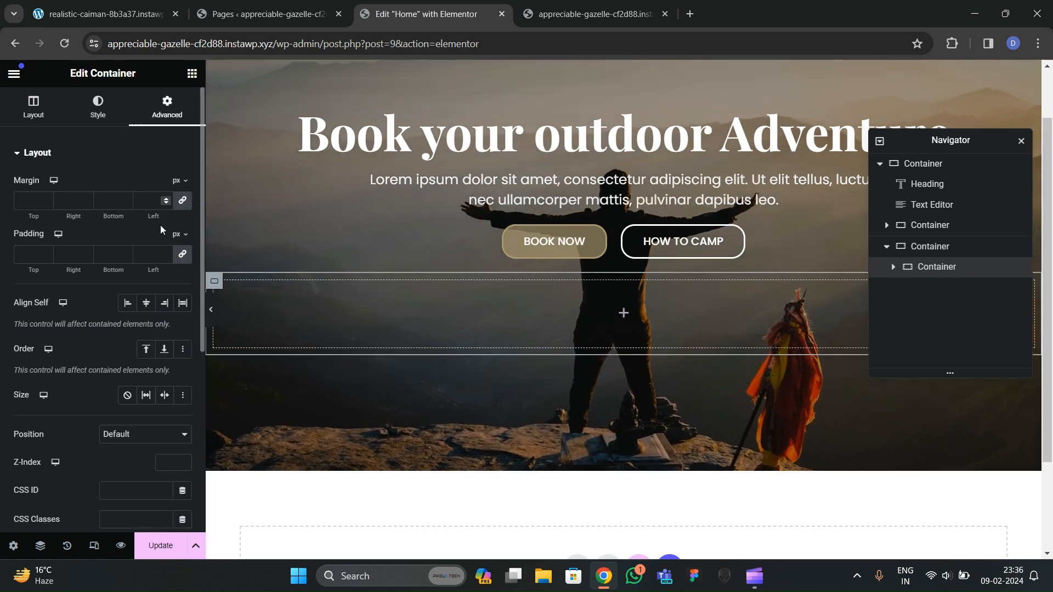
pyautogui.click(180, 254)
# Step: Duplicate the nested container until the parent holds four identical card containers
pyautogui.rightClick(950, 272)
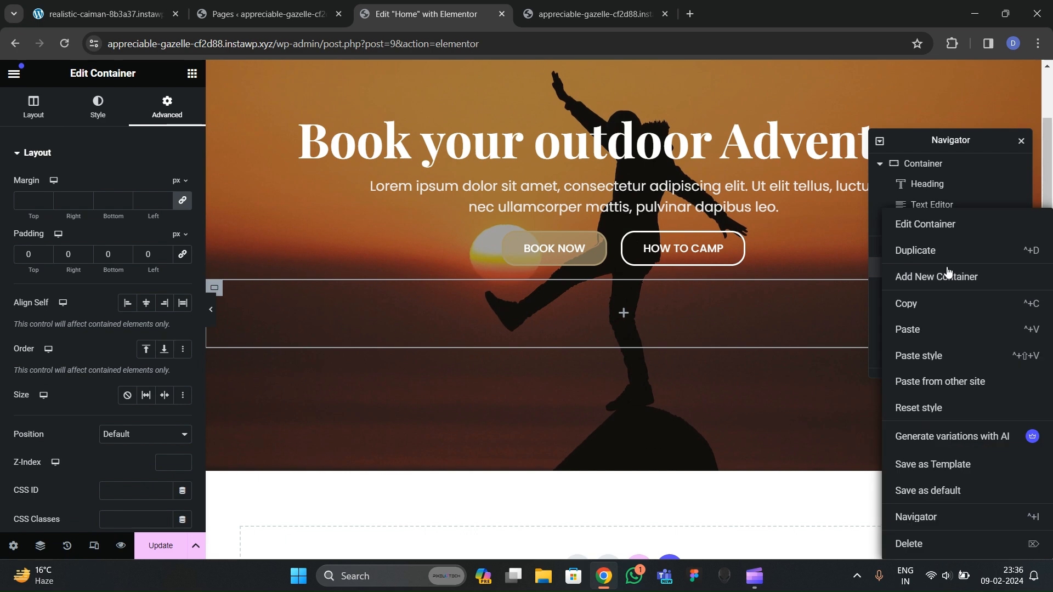
pyautogui.click(932, 253)
pyautogui.rightClick(939, 296)
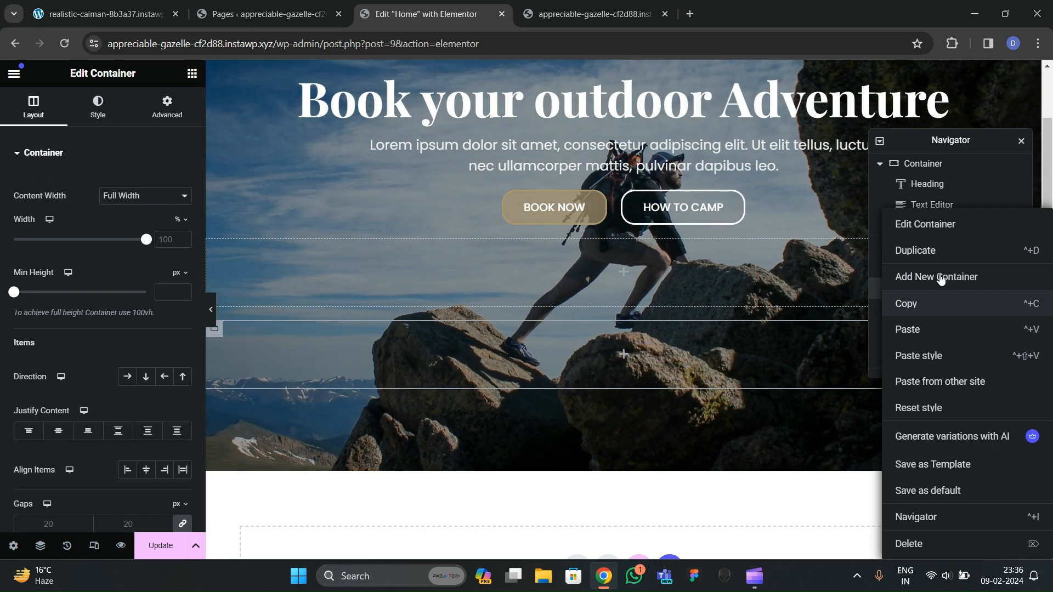
pyautogui.click(907, 327)
pyautogui.rightClick(924, 311)
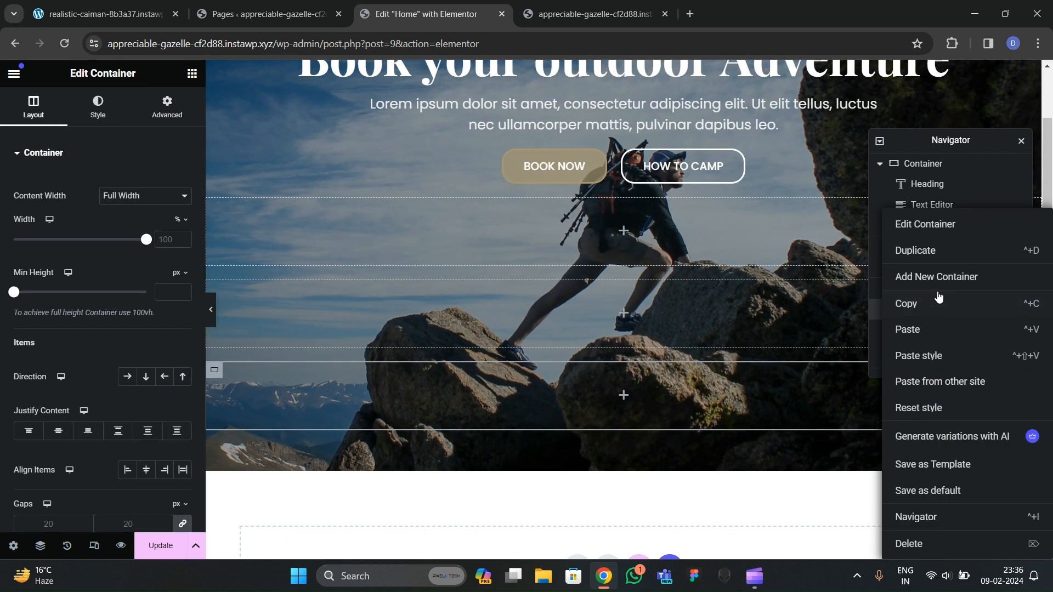
pyautogui.click(932, 326)
# Step: Arrange the parent container's items in a horizontal row, with both justify content and align items set to center
pyautogui.click(928, 246)
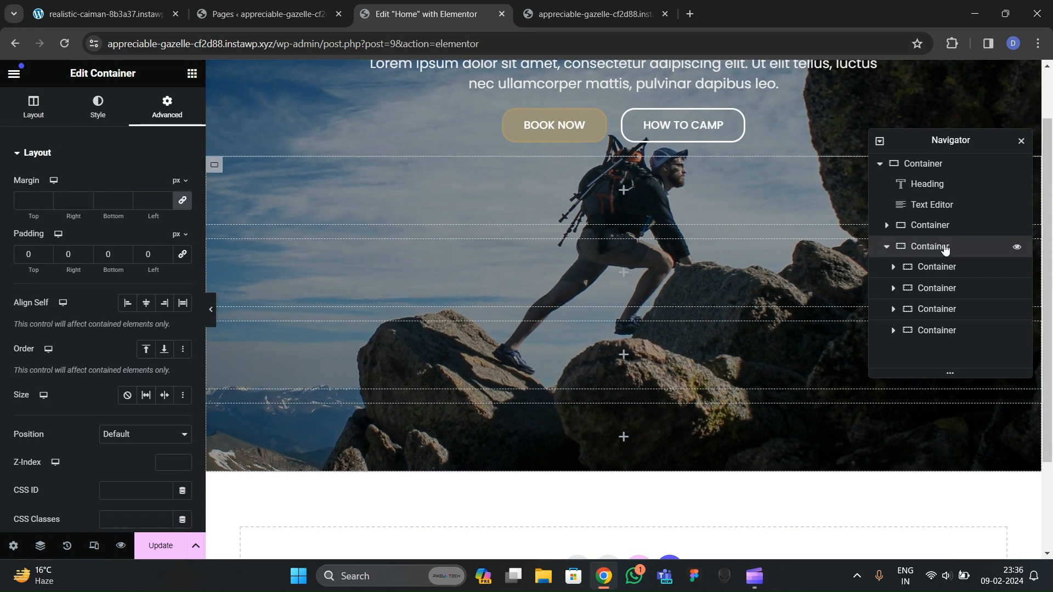
pyautogui.click(32, 112)
pyautogui.click(122, 374)
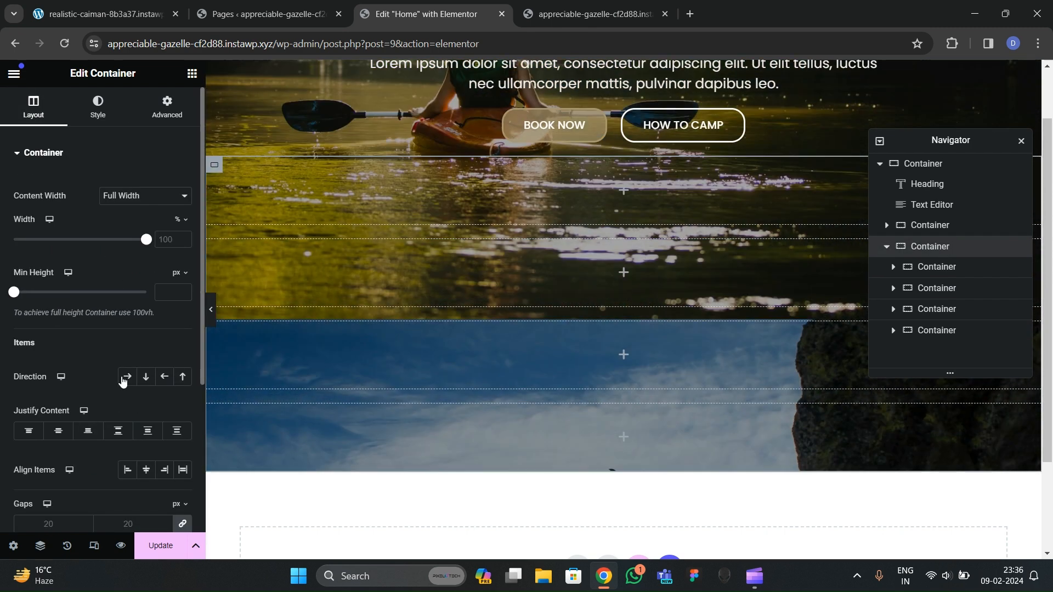
pyautogui.scroll(-3, 88, 379)
pyautogui.click(58, 293)
pyautogui.click(145, 332)
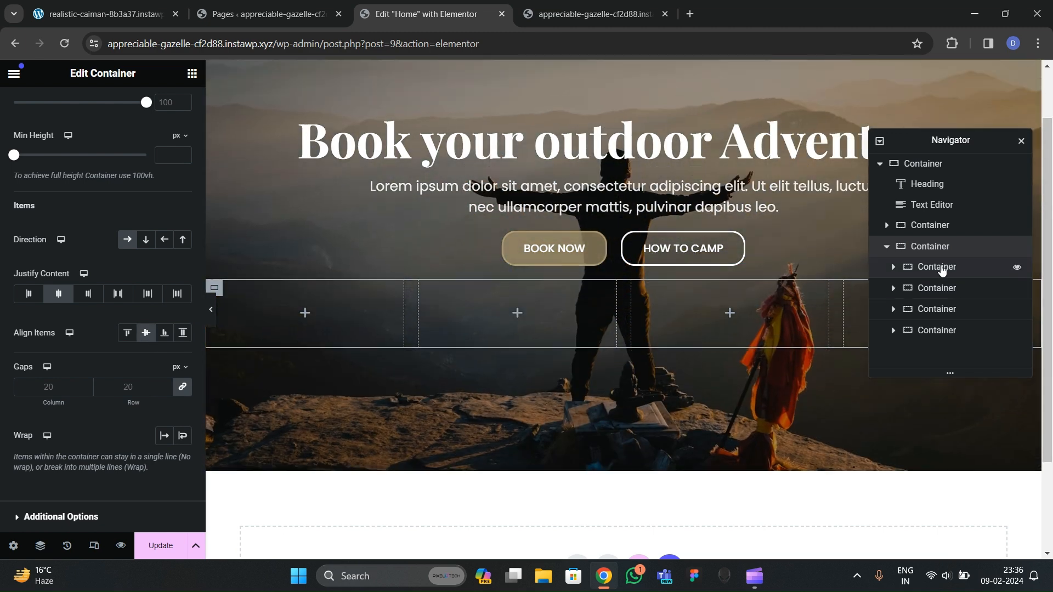
# Step: Give the first card container a background in the theme1 global color #A79770 with reduced opacity
pyautogui.click(916, 280)
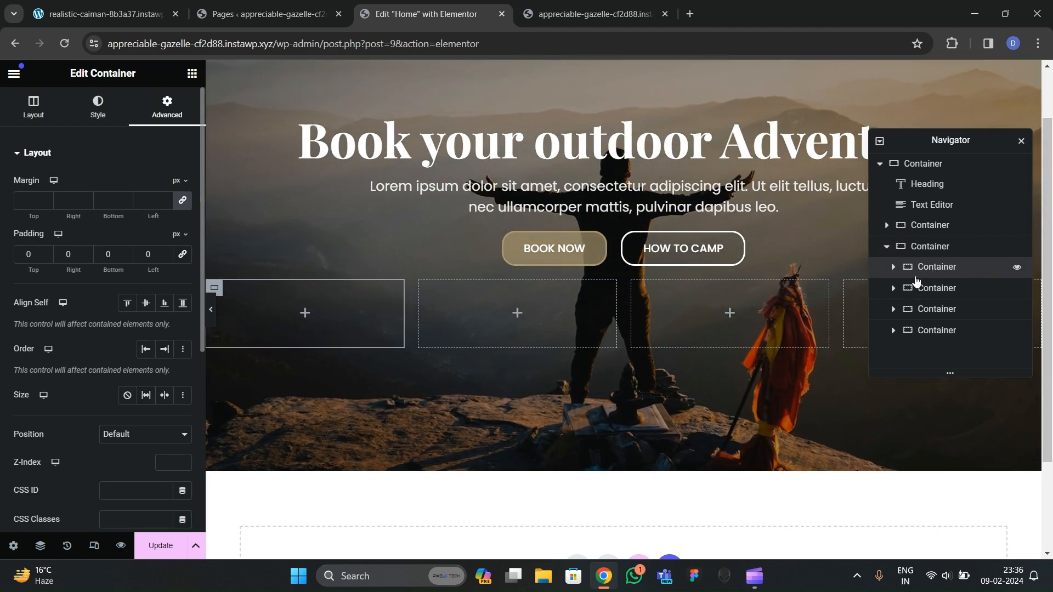
pyautogui.click(98, 106)
pyautogui.click(127, 214)
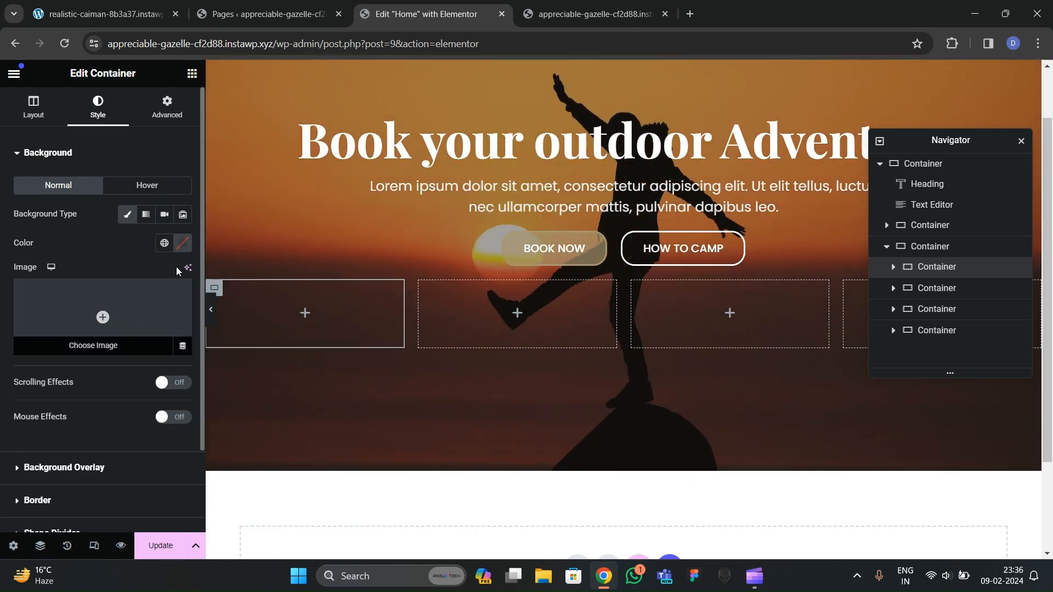
pyautogui.click(164, 243)
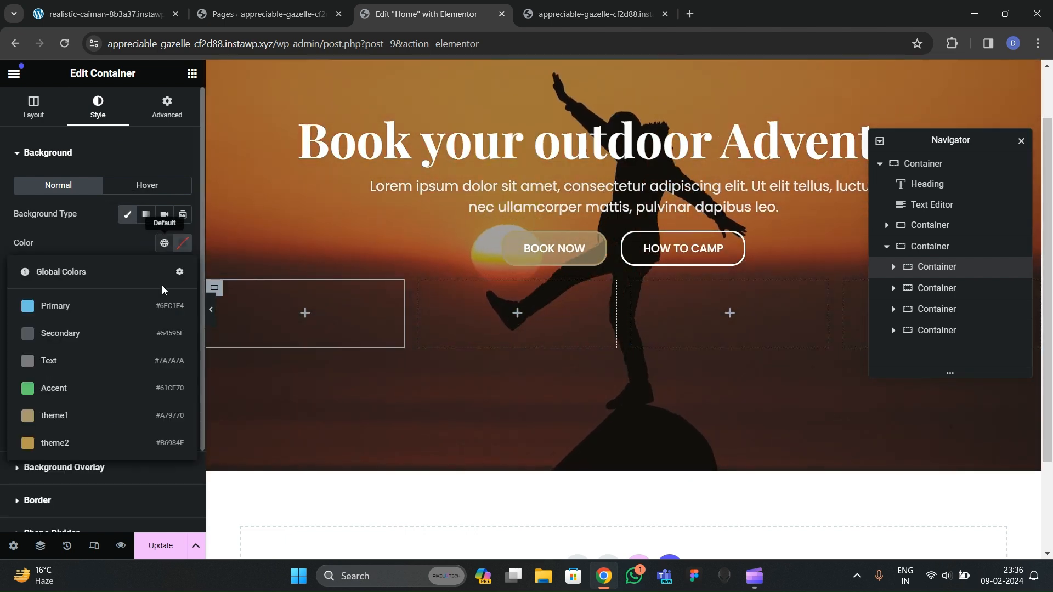
pyautogui.click(81, 422)
pyautogui.click(183, 243)
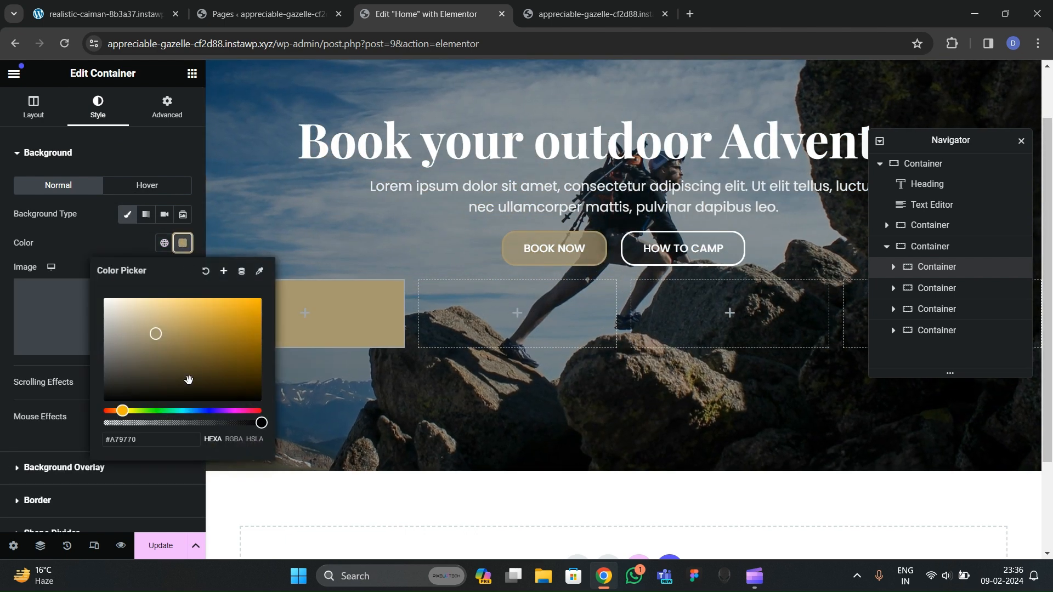
pyautogui.moveTo(256, 421); pyautogui.dragTo(209, 425)
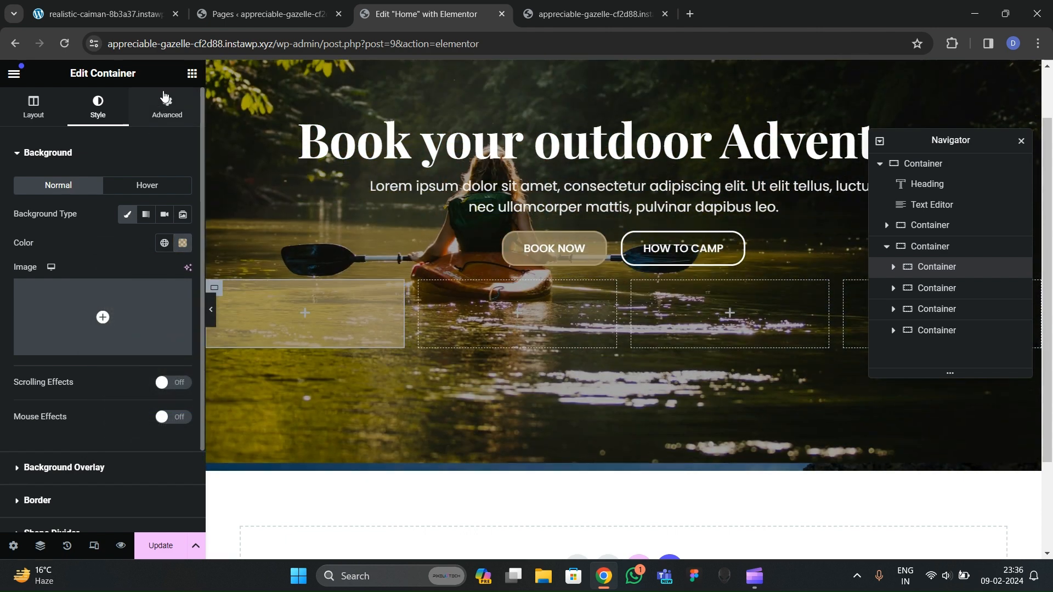
# Step: Set the first card container's padding to 30 px on all sides
pyautogui.click(166, 107)
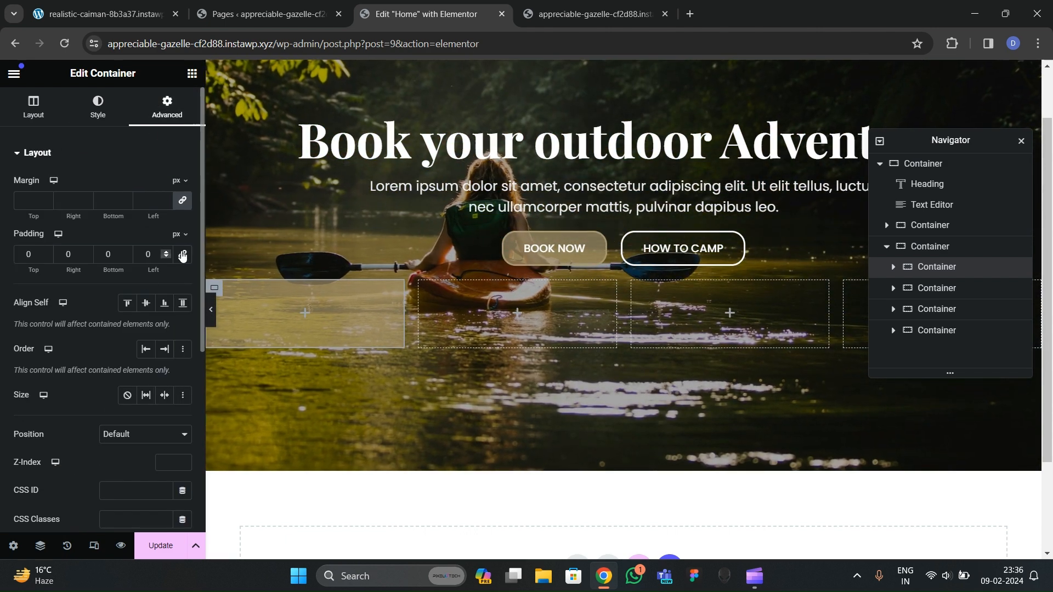
pyautogui.click(23, 268)
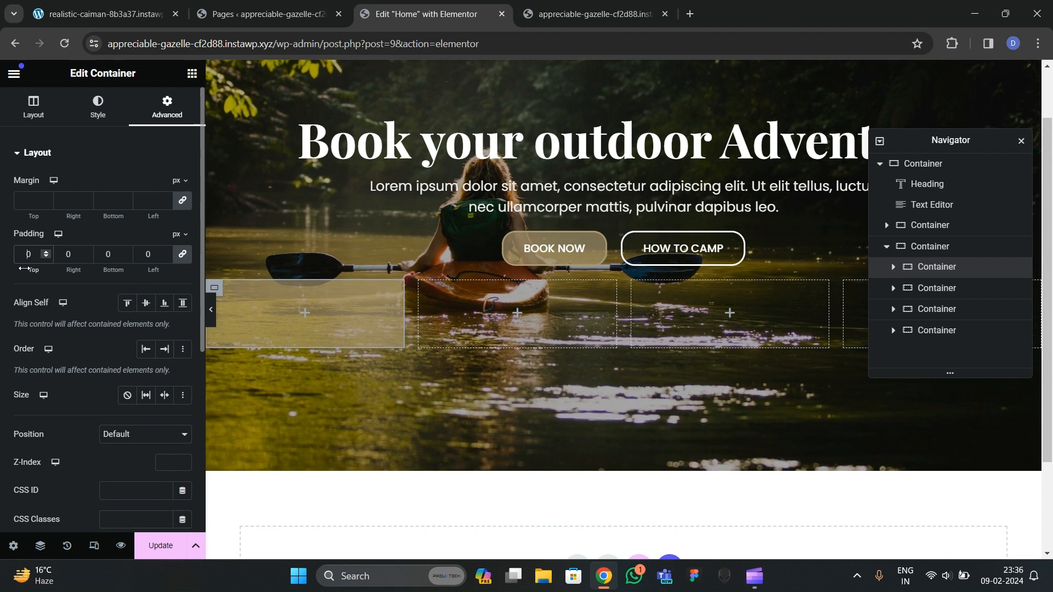
pyautogui.write('30')
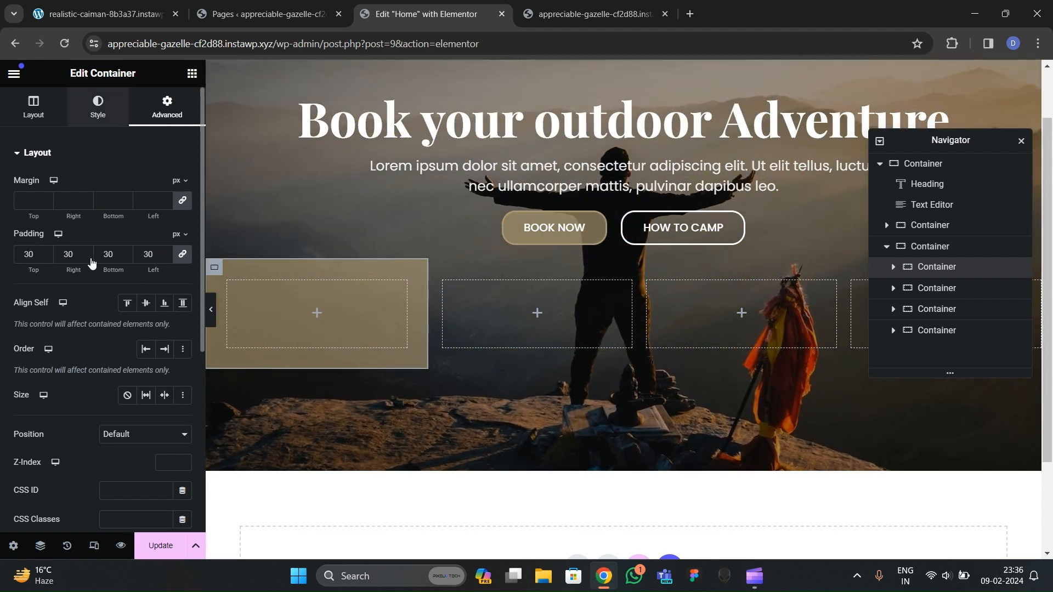
# Step: Set the first card container's border radius to 20 px on all corners and check the reference site's service cards
pyautogui.click(98, 107)
pyautogui.scroll(-3, 99, 278)
pyautogui.click(44, 399)
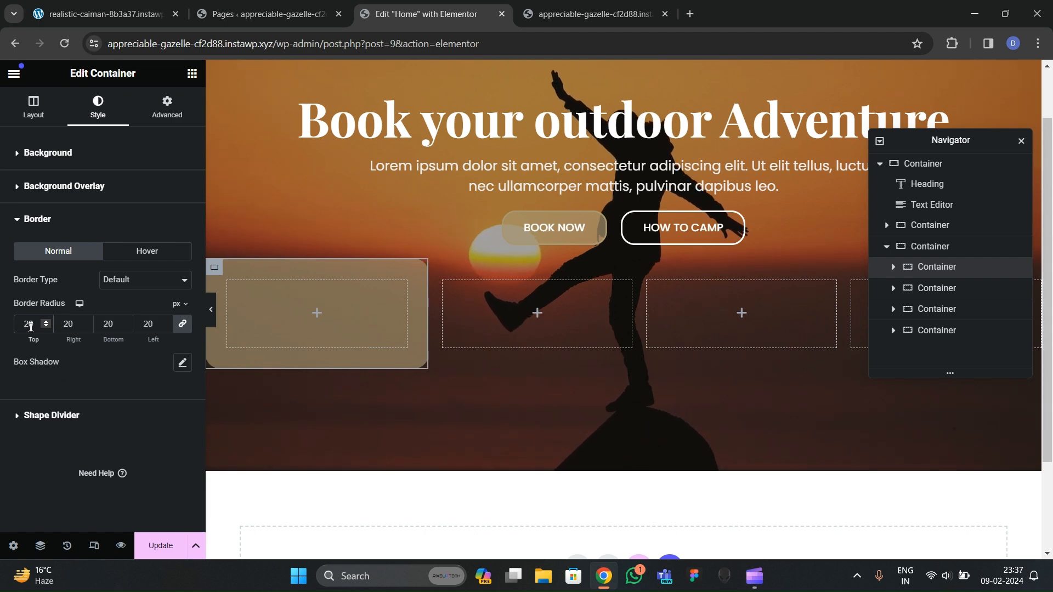
pyautogui.click(118, 15)
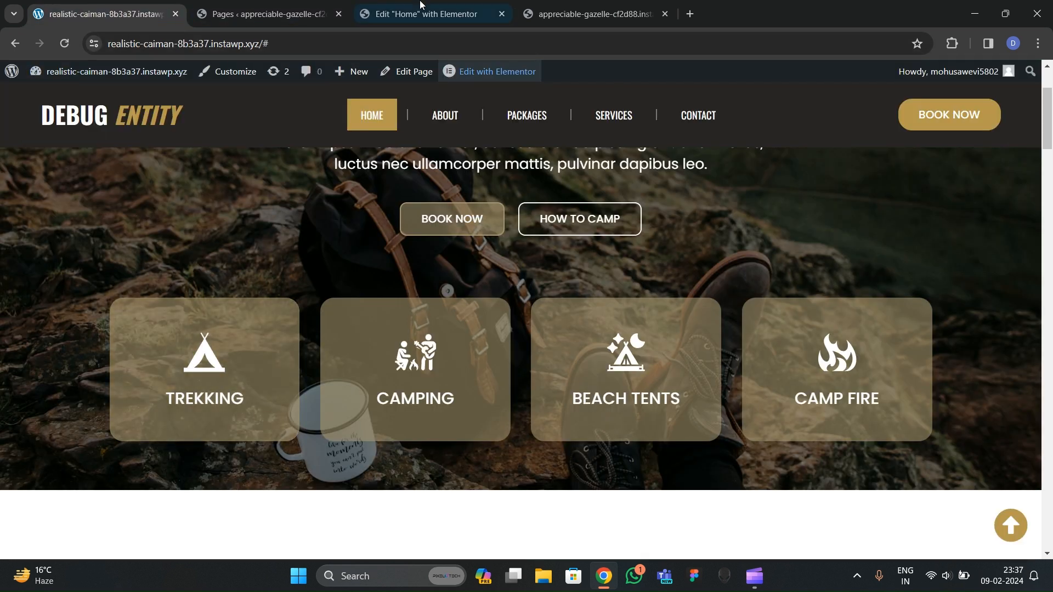
pyautogui.click(387, 5)
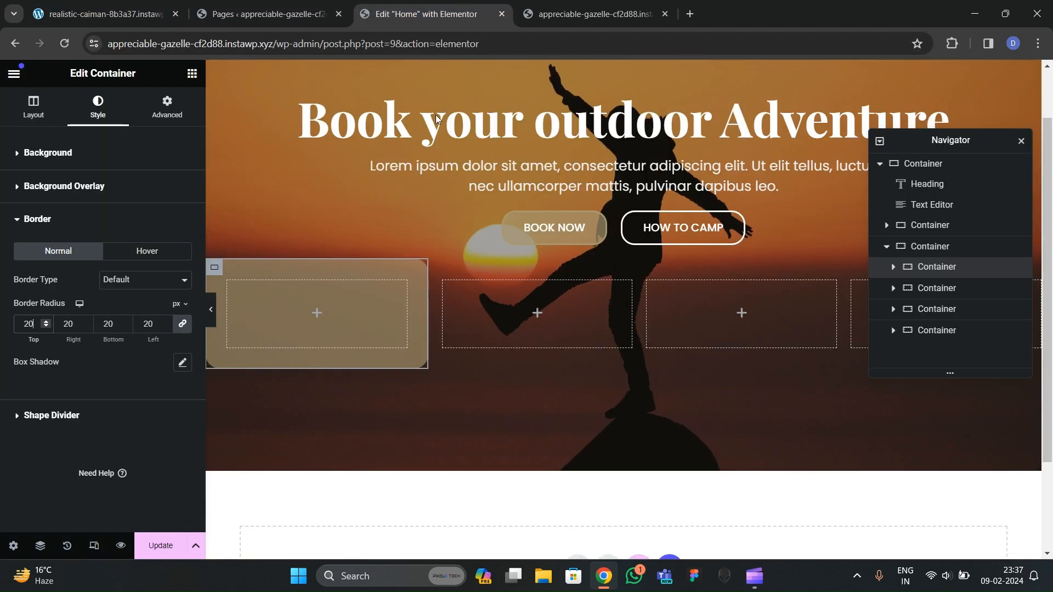
# Step: Find the Icon widget and place it inside the first card container
pyautogui.click(191, 72)
pyautogui.click(108, 135)
pyautogui.write('io')
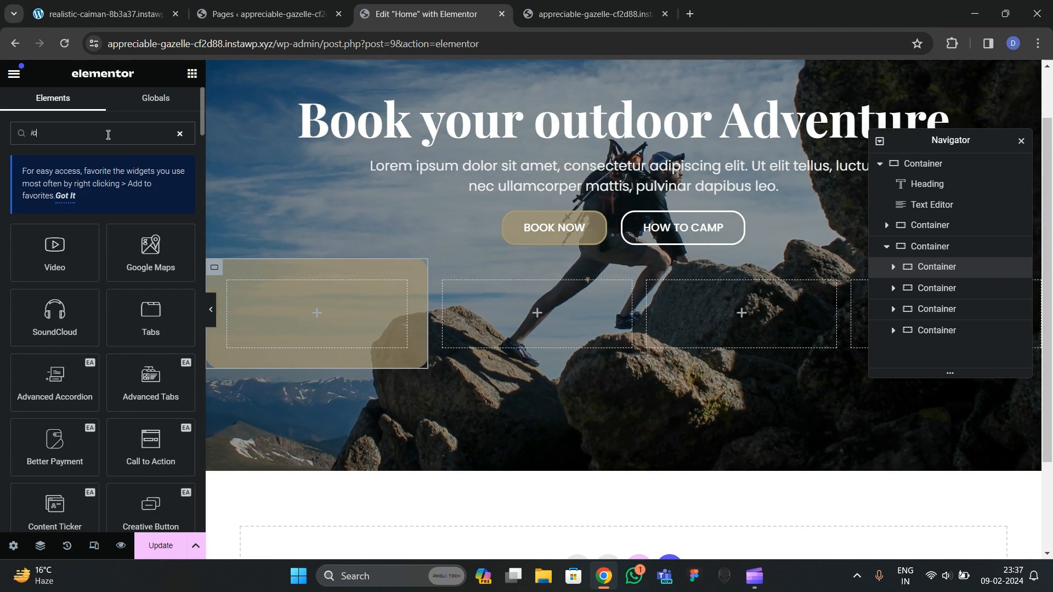
pyautogui.write('con')
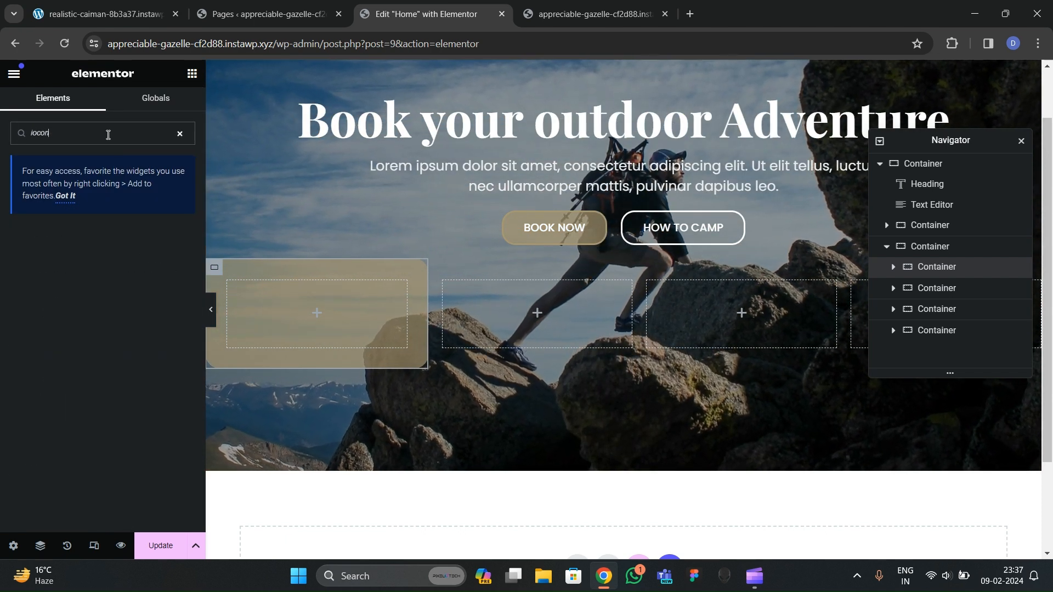
pyautogui.press('BackSpace')
pyautogui.press('BackSpace')
pyautogui.press('BackSpace')
pyautogui.write('con')
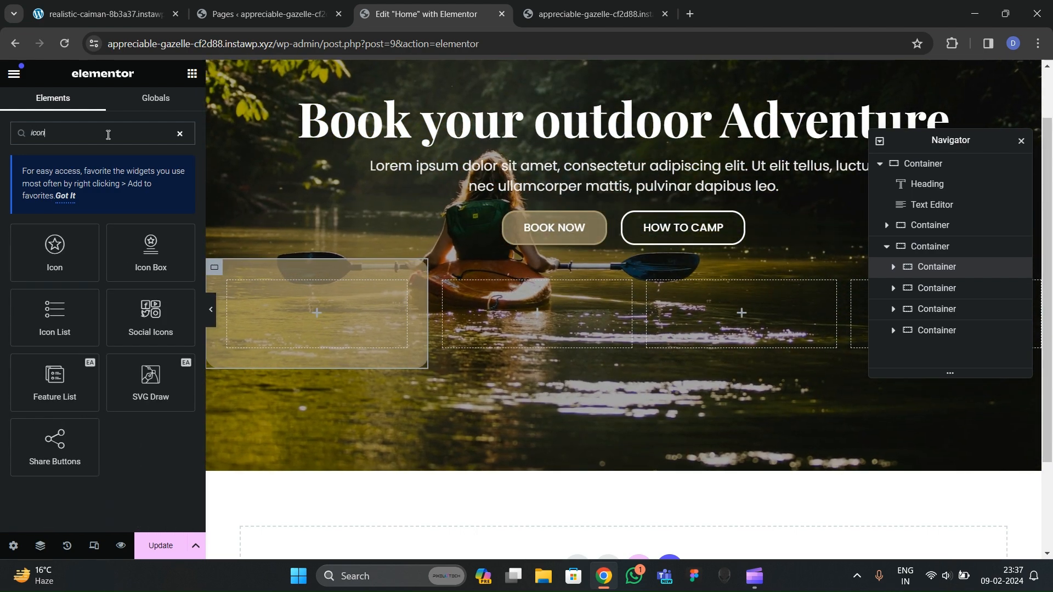
pyautogui.moveTo(55, 250); pyautogui.dragTo(364, 343)
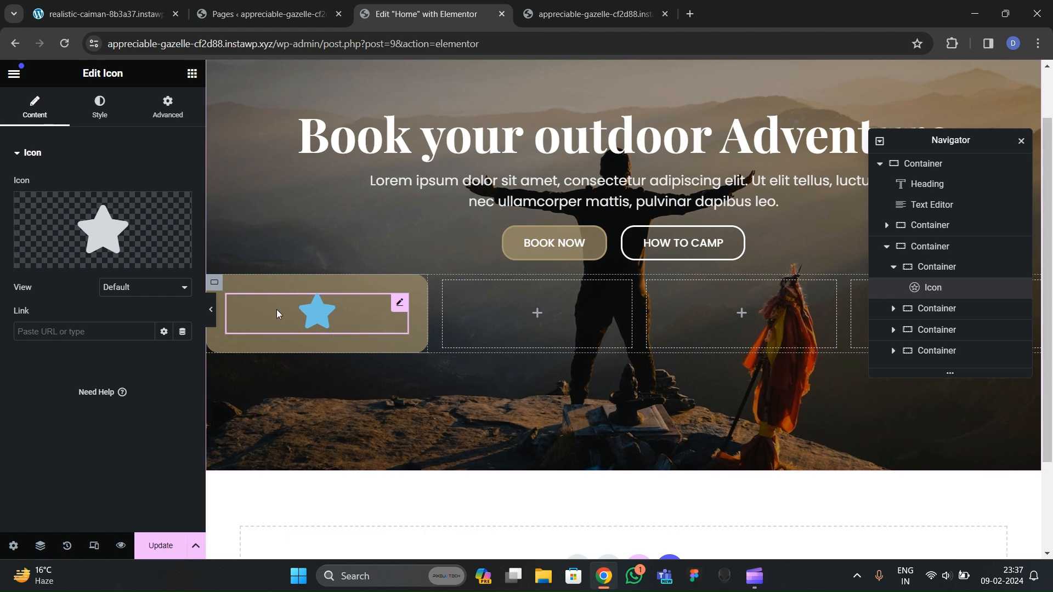
# Step: Enable unfiltered file uploads for the icon and upload the six tent, fire and camping SVG files from Downloads
pyautogui.click(147, 256)
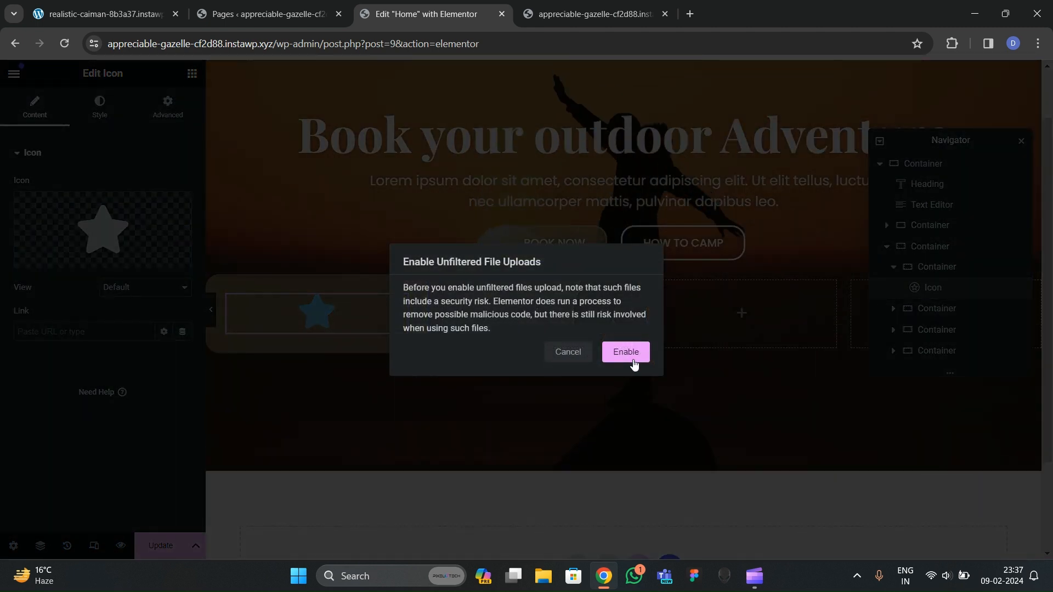
pyautogui.click(629, 353)
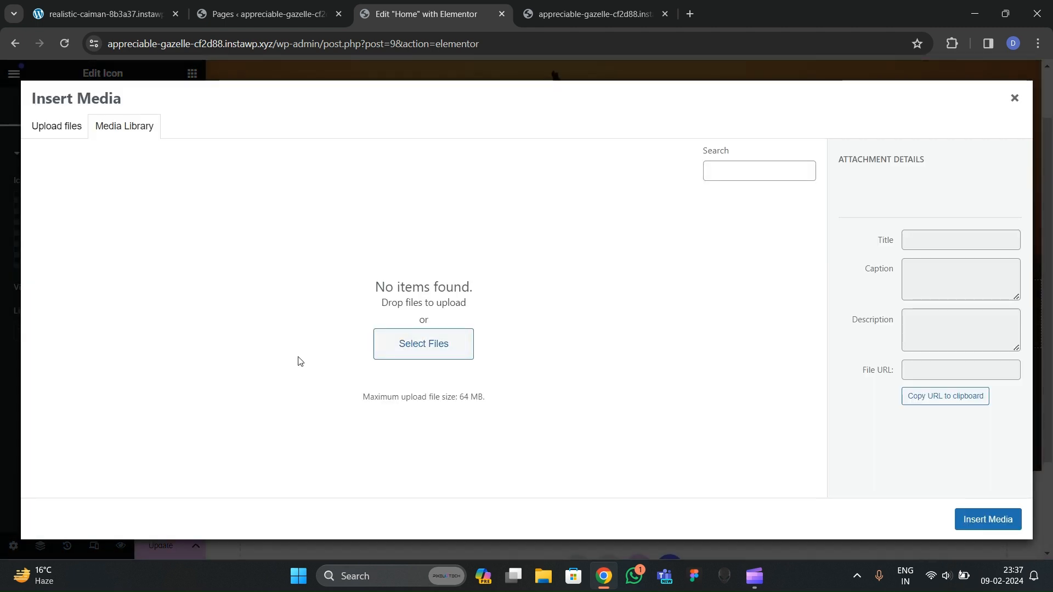
pyautogui.click(389, 353)
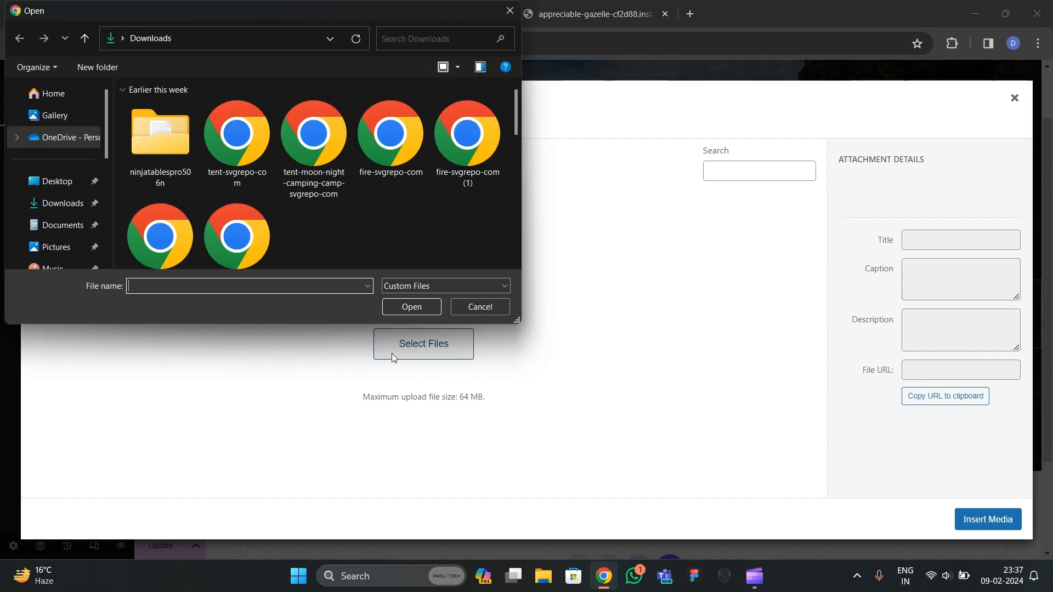
pyautogui.click(222, 146)
pyautogui.keyDown('ctrl'); pyautogui.click(303, 150); pyautogui.keyUp('ctrl')
pyautogui.keyDown('ctrl'); pyautogui.click(407, 160); pyautogui.keyUp('ctrl')
pyautogui.keyDown('ctrl'); pyautogui.click(467, 148); pyautogui.keyUp('ctrl')
pyautogui.keyDown('ctrl'); pyautogui.click(242, 241); pyautogui.keyUp('ctrl')
pyautogui.keyDown('ctrl'); pyautogui.click(169, 235); pyautogui.keyUp('ctrl')
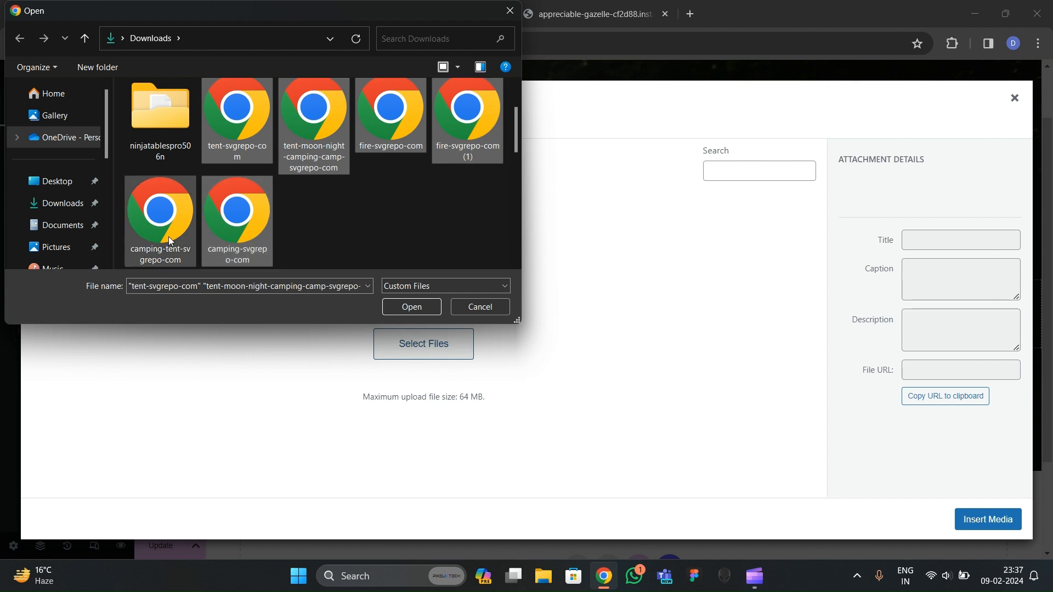
pyautogui.click(406, 308)
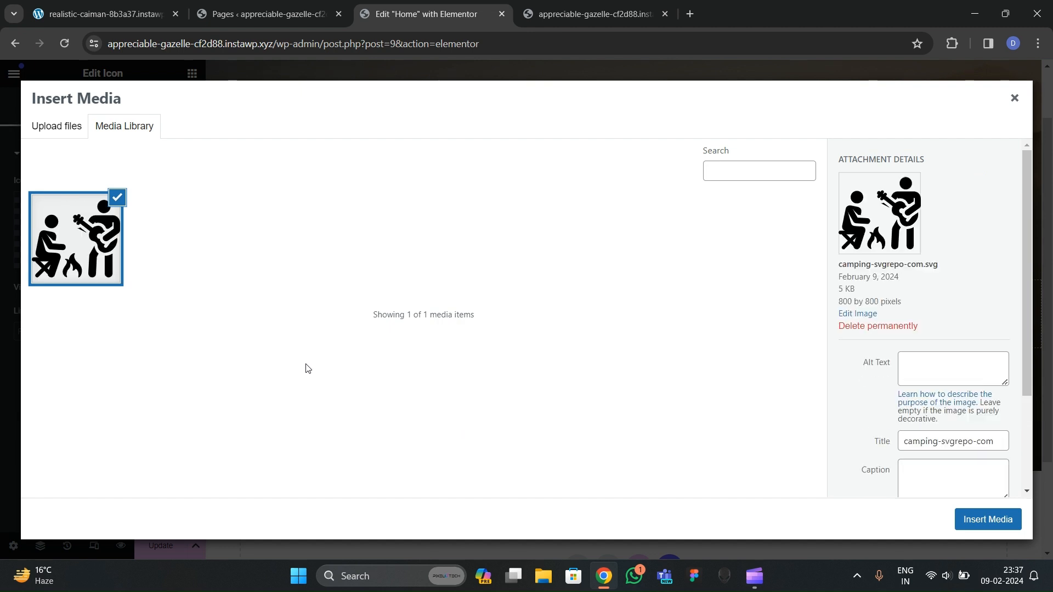
# Step: Upload the tent, fire and camping SVG files again and insert the plain tent SVG as the first card's icon
pyautogui.click(68, 129)
pyautogui.click(485, 315)
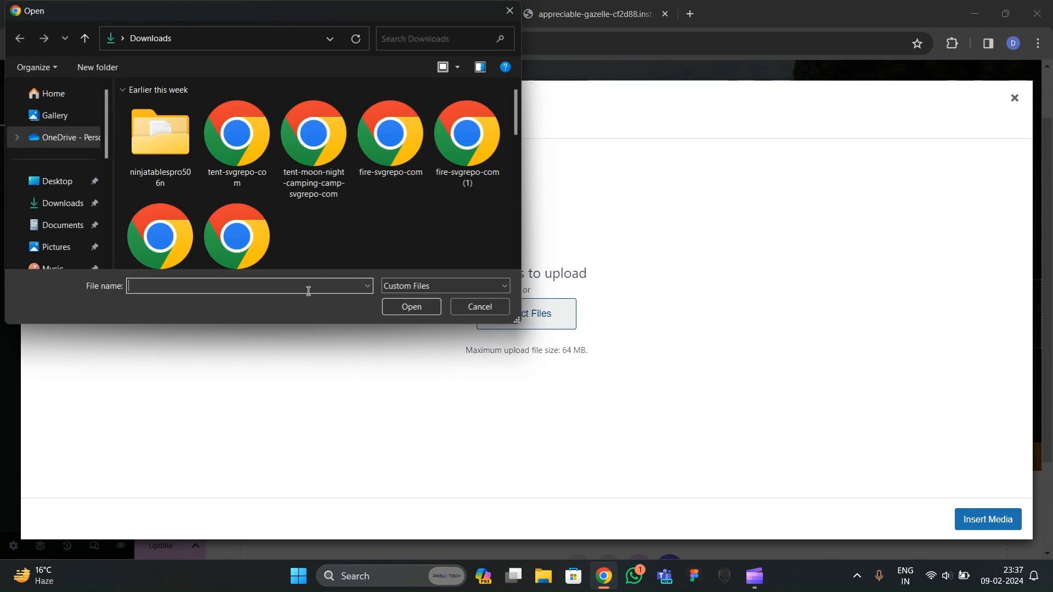
pyautogui.click(265, 160)
pyautogui.keyDown('ctrl'); pyautogui.click(304, 189); pyautogui.keyUp('ctrl')
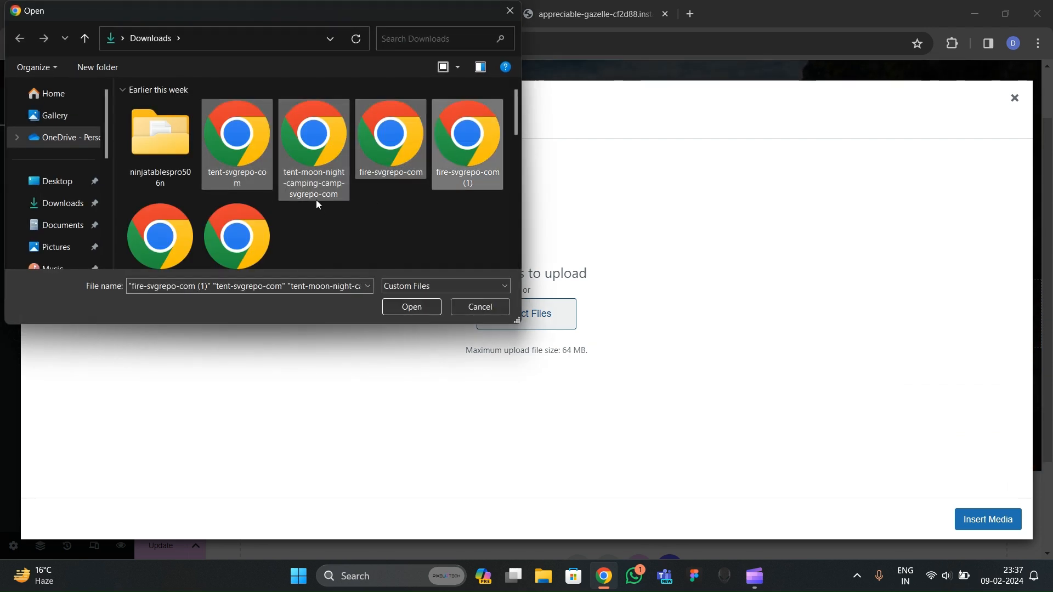
pyautogui.keyDown('ctrl'); pyautogui.click(237, 236); pyautogui.keyUp('ctrl')
pyautogui.click(412, 307)
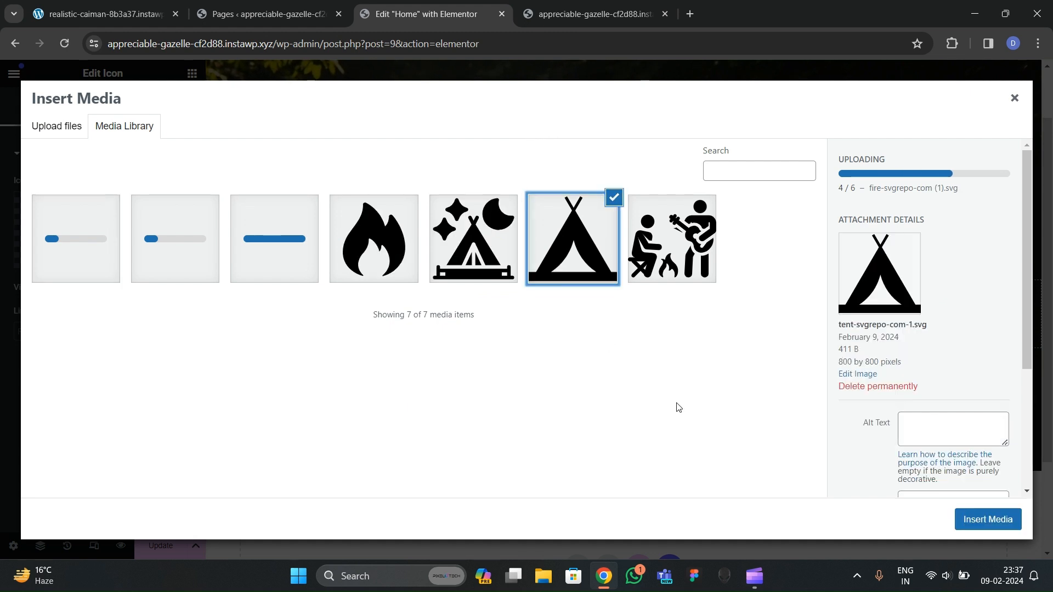
pyautogui.click(987, 519)
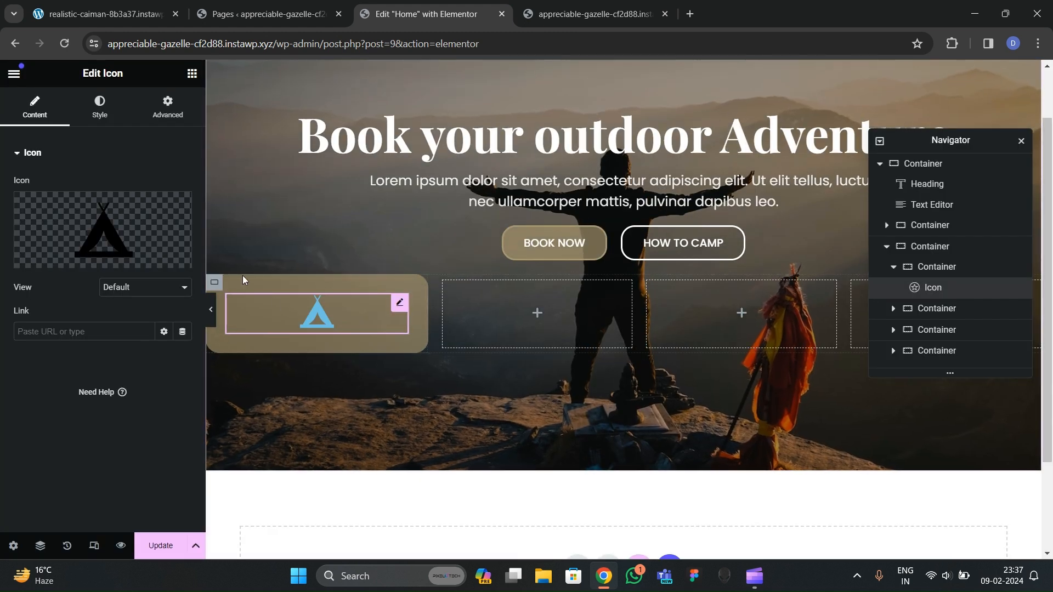
# Step: Set the primary color of the first card's tent icon to white
pyautogui.click(99, 107)
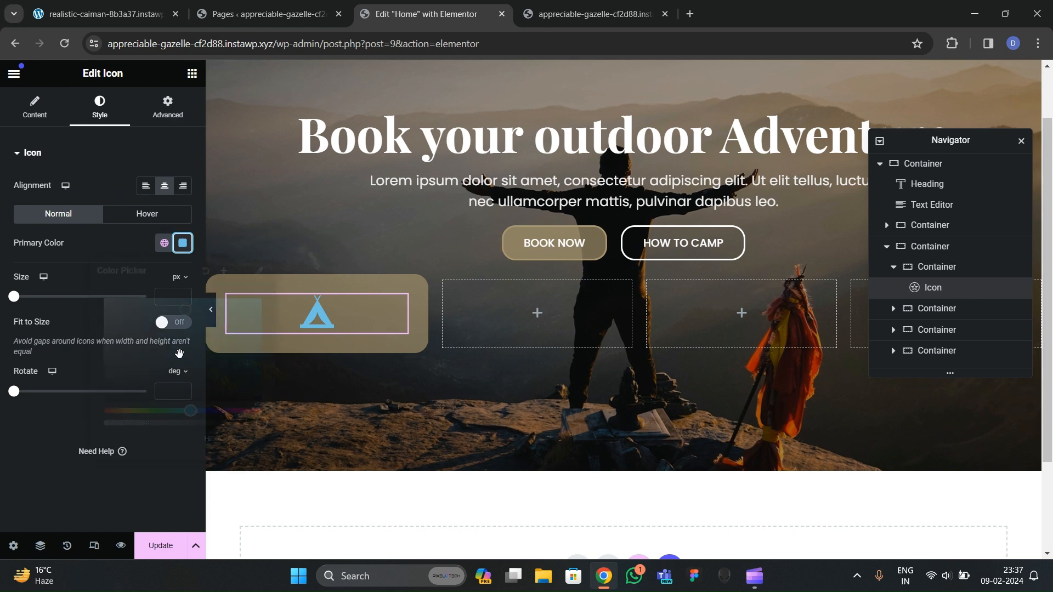
pyautogui.click(183, 243)
pyautogui.click(104, 295)
# Step: Set the size of the first card's tent icon to 70 px
pyautogui.click(179, 300)
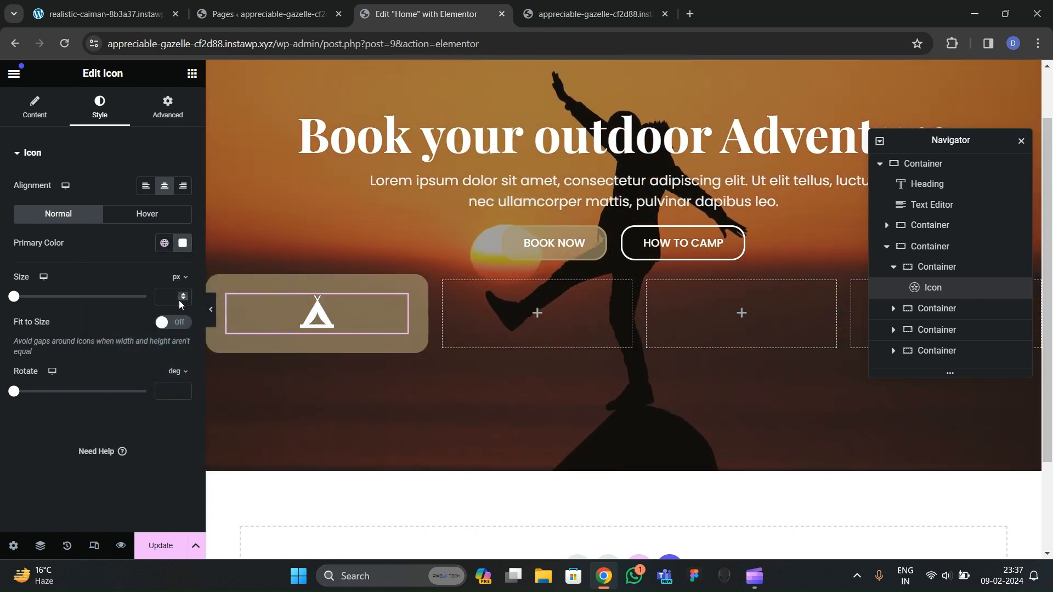
pyautogui.write('11')
pyautogui.click(183, 295)
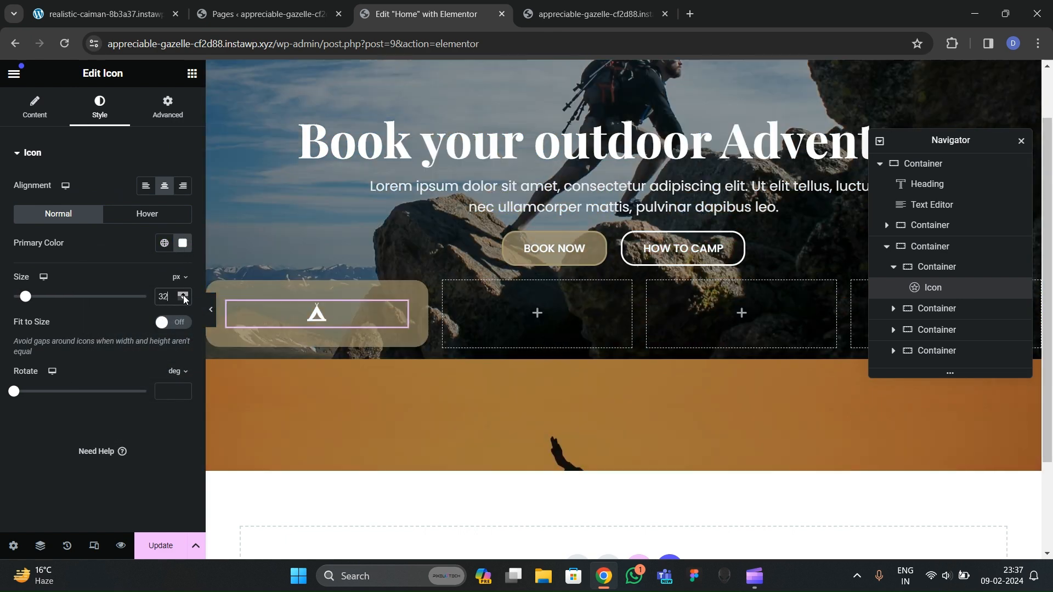
pyautogui.click(183, 296)
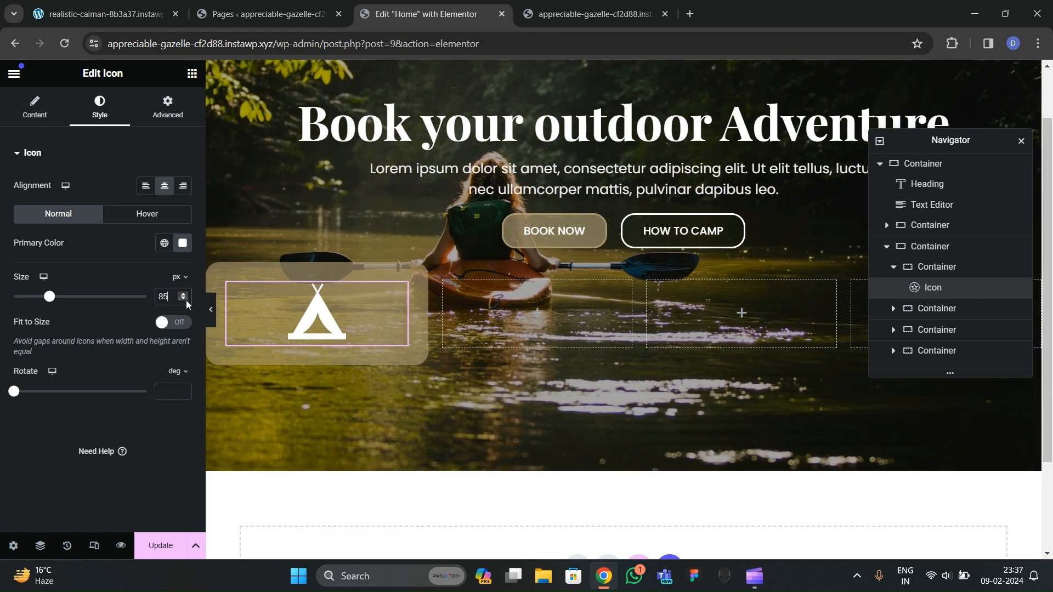
pyautogui.click(186, 300)
pyautogui.click(185, 300)
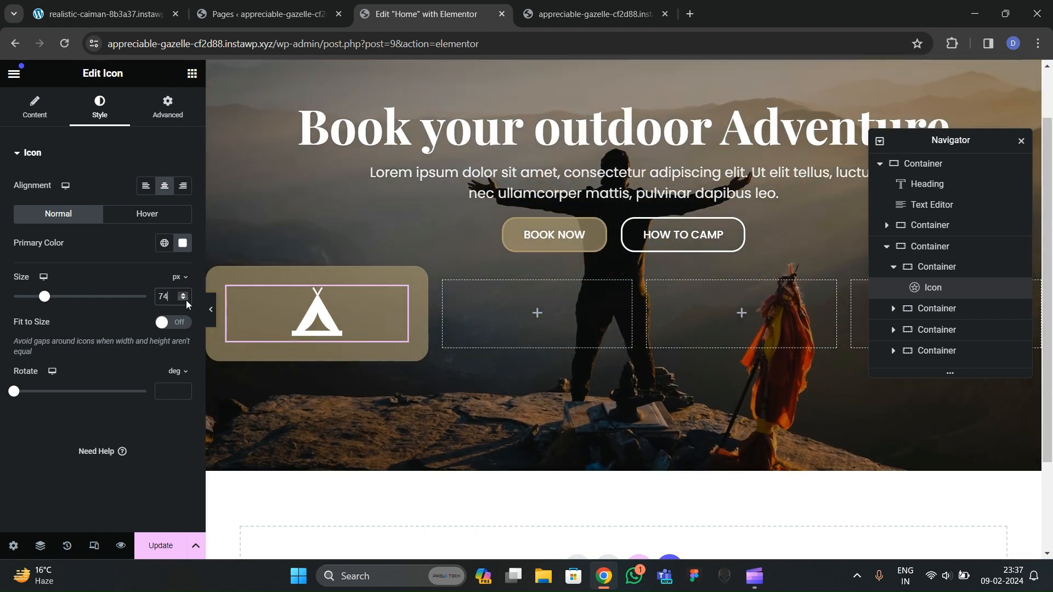
pyautogui.click(185, 300)
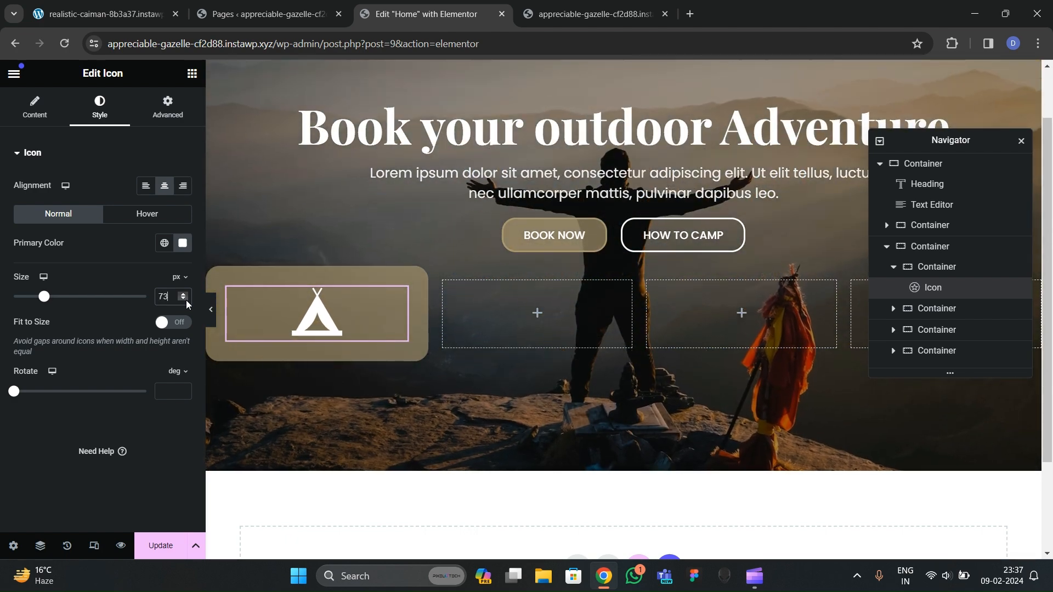
pyautogui.click(186, 301)
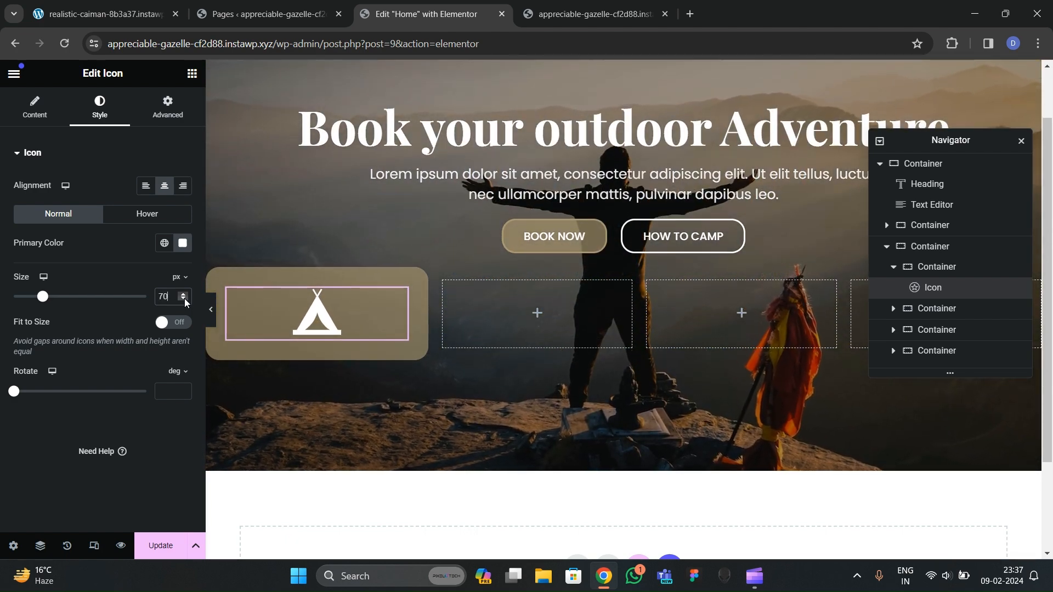
# Step: Check the card titles on the reference site and add a heading reading "TREKKING" below the tent icon in the first card
pyautogui.click(154, 6)
pyautogui.click(425, 13)
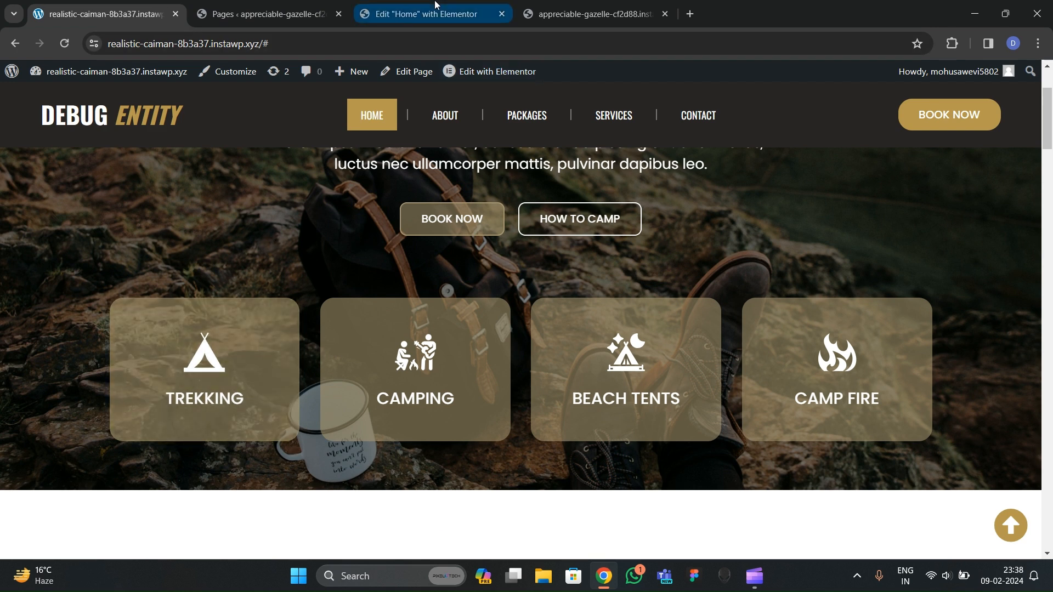
pyautogui.click(192, 74)
pyautogui.moveTo(241, 359); pyautogui.dragTo(296, 324)
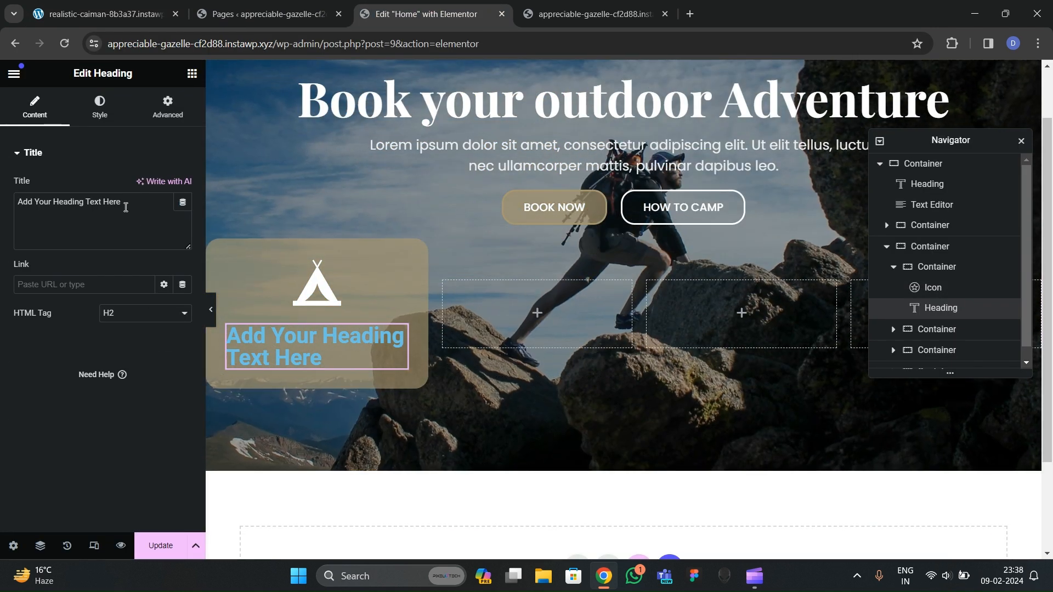
pyautogui.write('TREKKING')
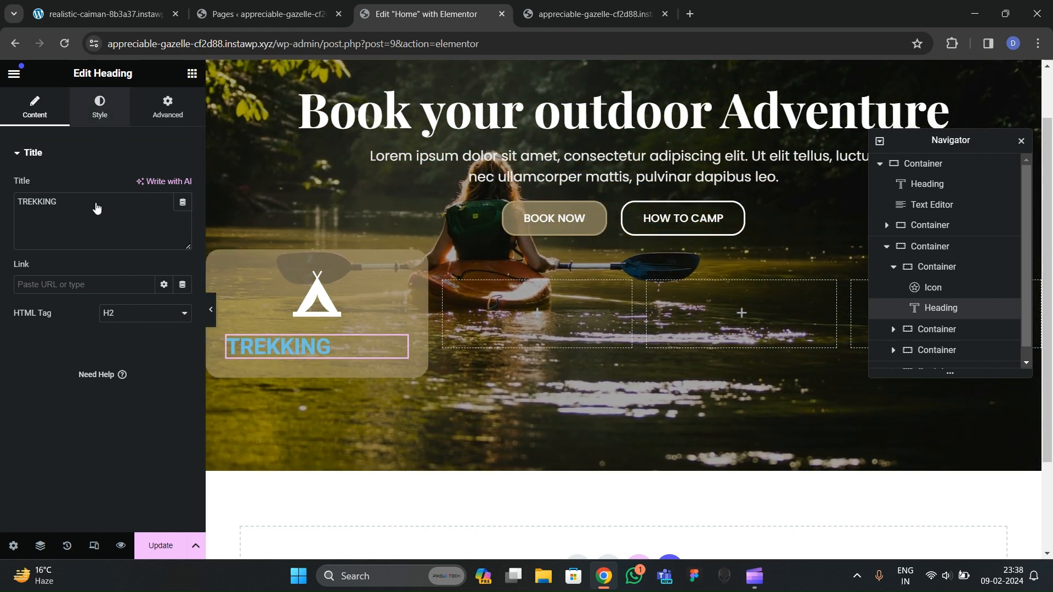
# Step: Color the TREKKING heading white (#FFFFFF) and set its font family to Poppins
pyautogui.click(100, 107)
pyautogui.click(182, 214)
pyautogui.click(185, 310)
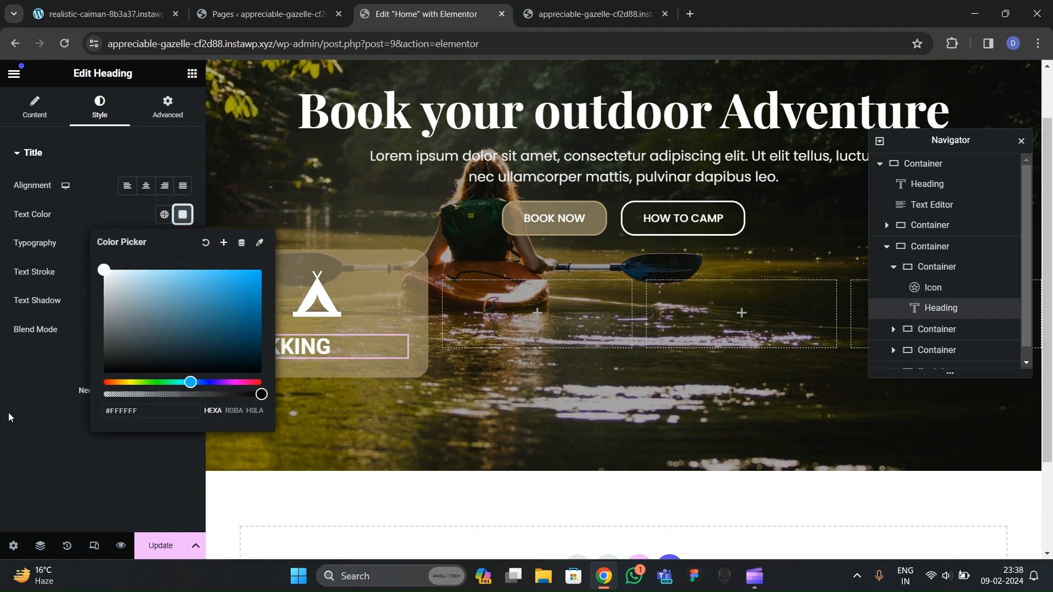
pyautogui.click(38, 346)
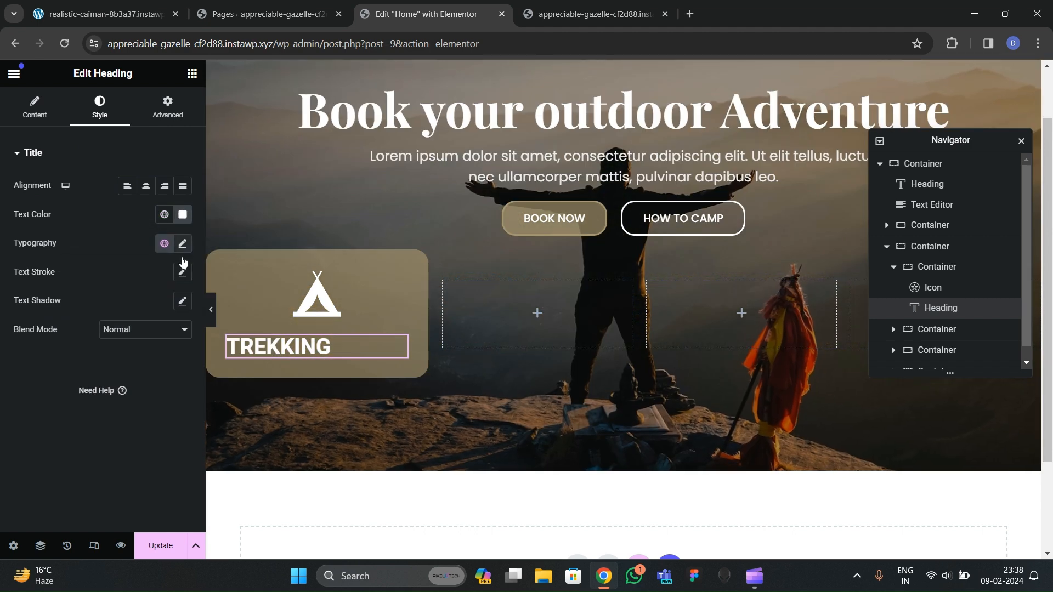
pyautogui.click(184, 247)
pyautogui.click(143, 307)
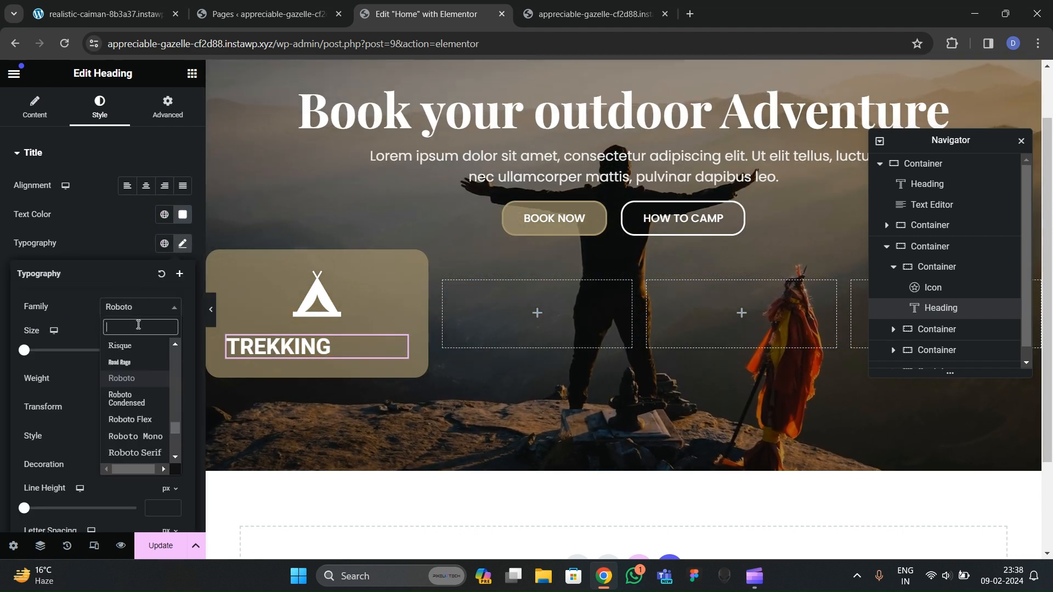
pyautogui.write('poppins')
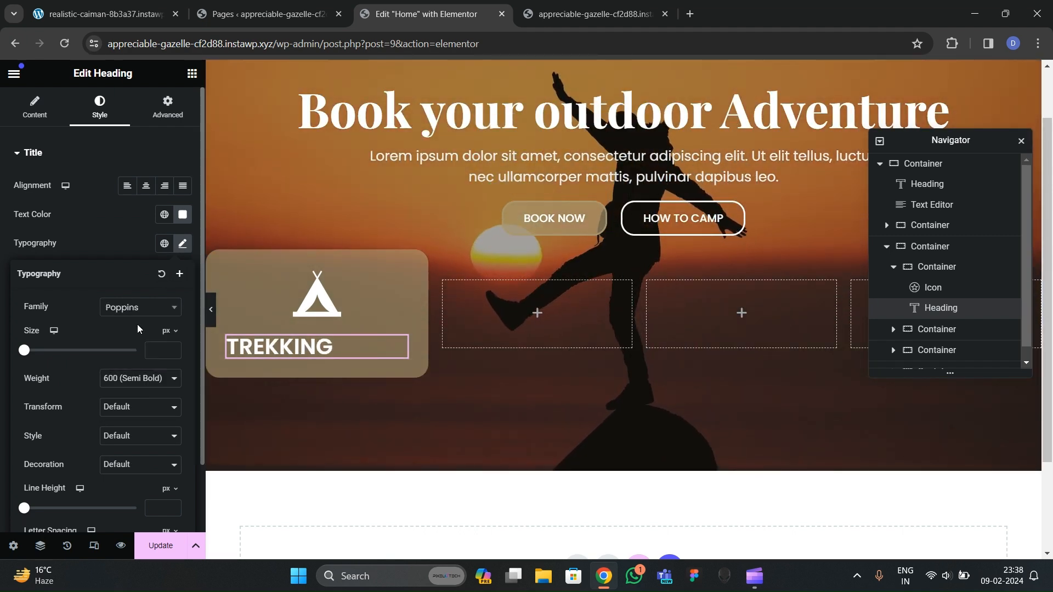
# Step: Centre the TREKKING heading in its card and set its font size to 22 px
pyautogui.click(131, 230)
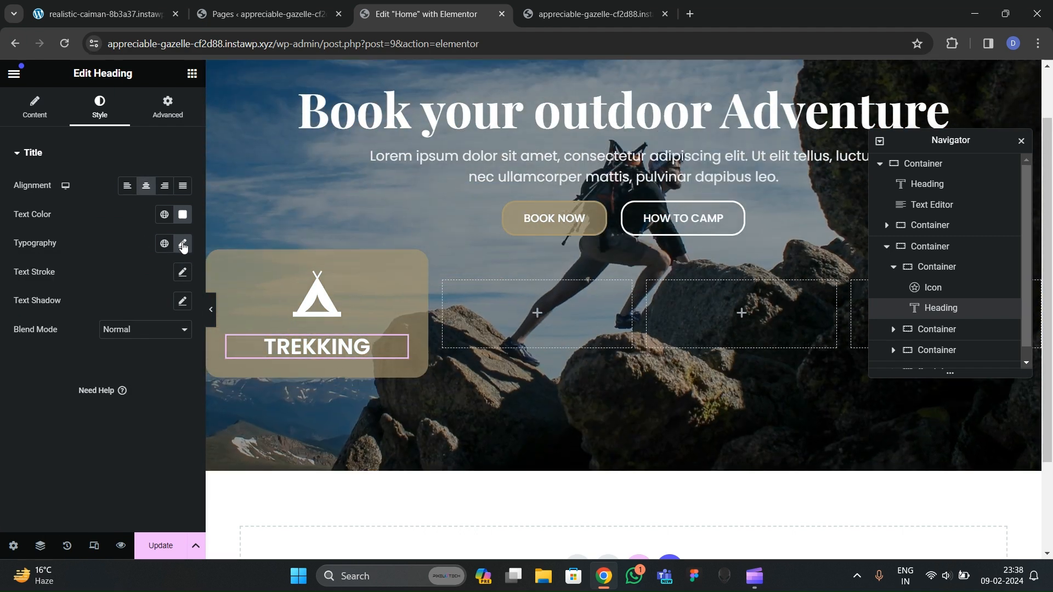
pyautogui.click(182, 243)
pyautogui.write('5')
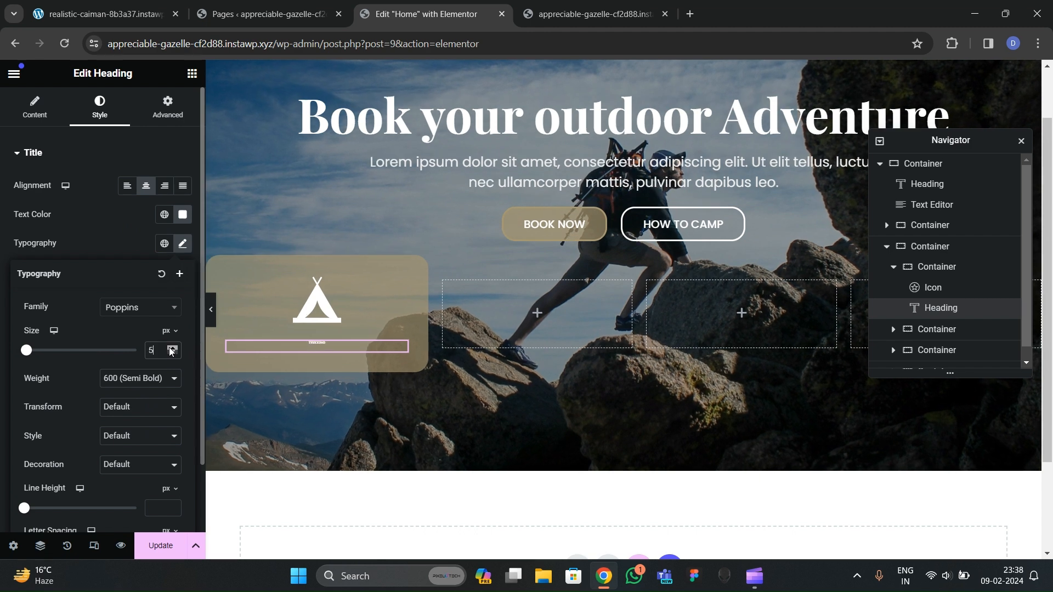
pyautogui.press('BackSpace')
pyautogui.press('BackSpace')
pyautogui.write('20')
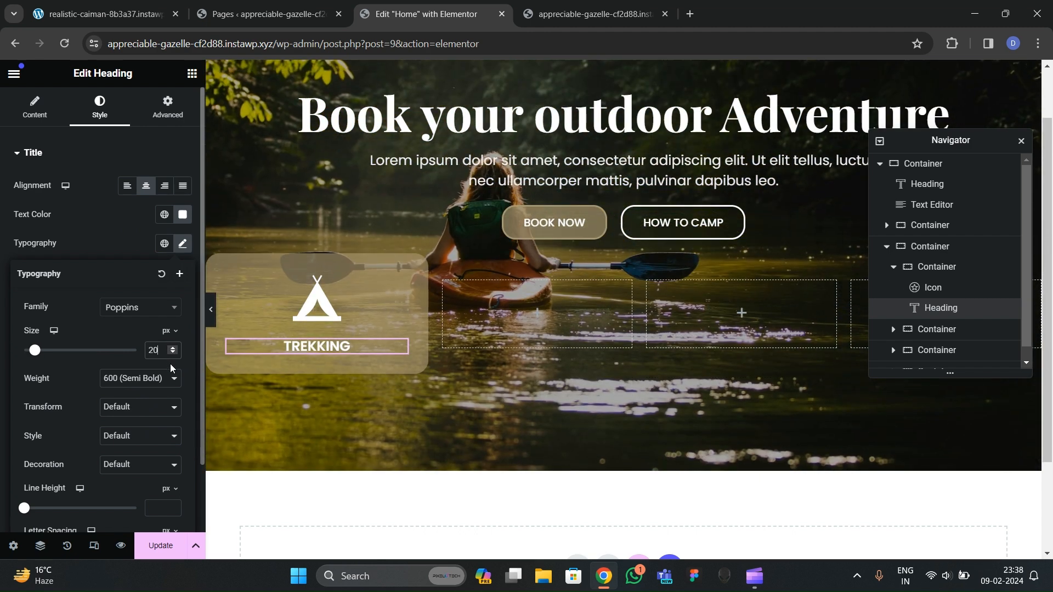
pyautogui.click(171, 349)
pyautogui.click(171, 349)
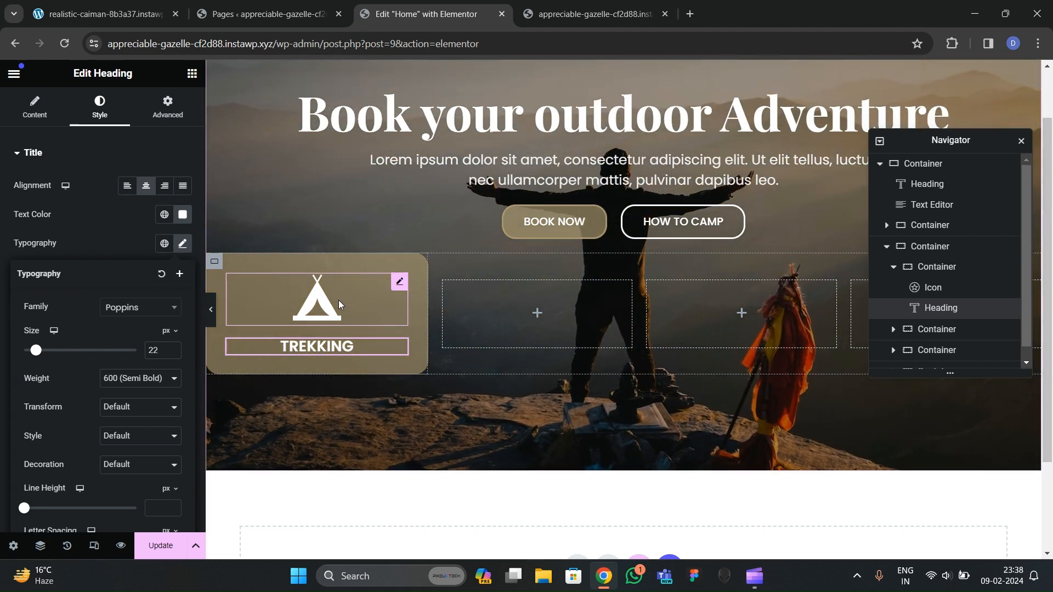
# Step: Choose a lighter font weight for the TREKKING heading and compare it with the cards on the reference site
pyautogui.click(338, 300)
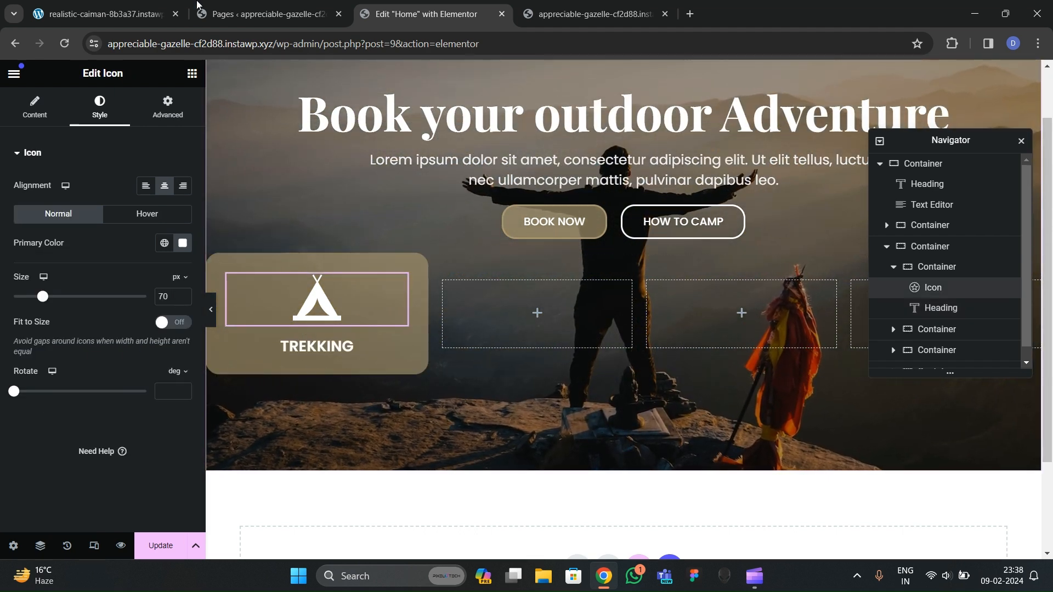
pyautogui.click(336, 345)
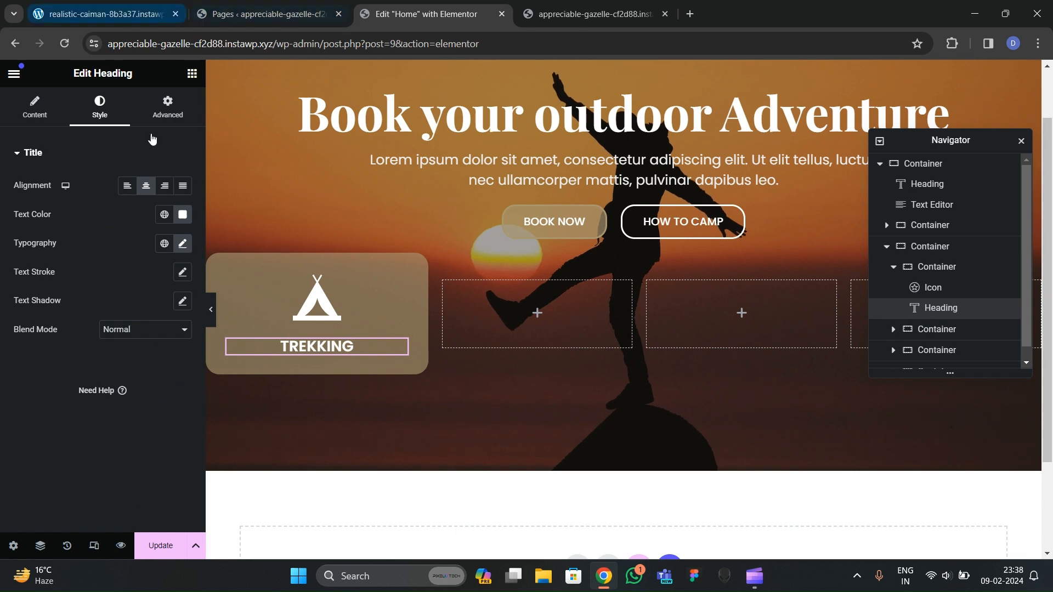
pyautogui.click(183, 244)
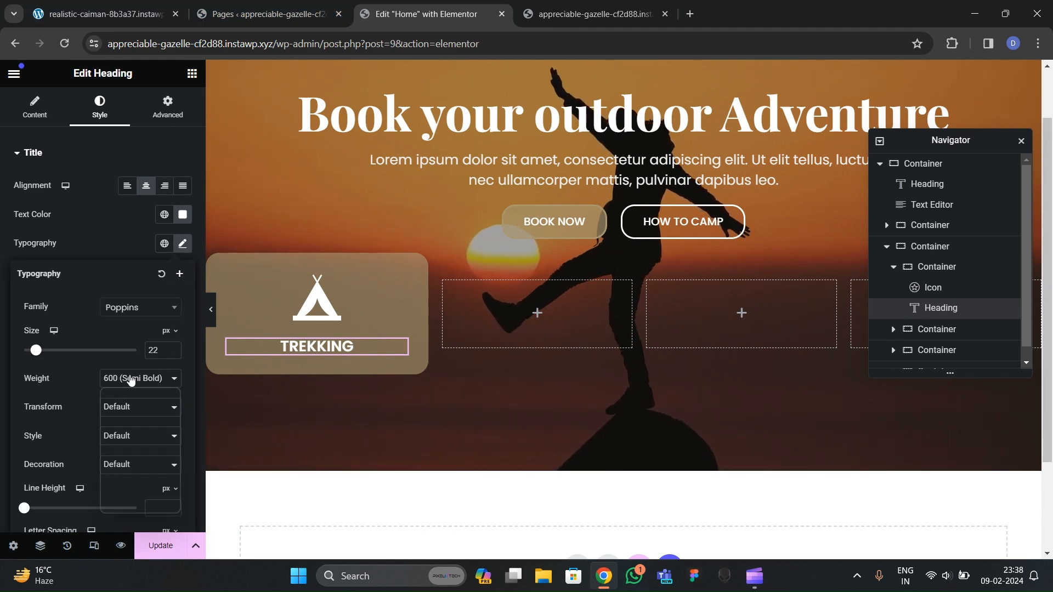
pyautogui.click(130, 379)
pyautogui.click(124, 436)
pyautogui.click(103, 253)
pyautogui.click(77, 22)
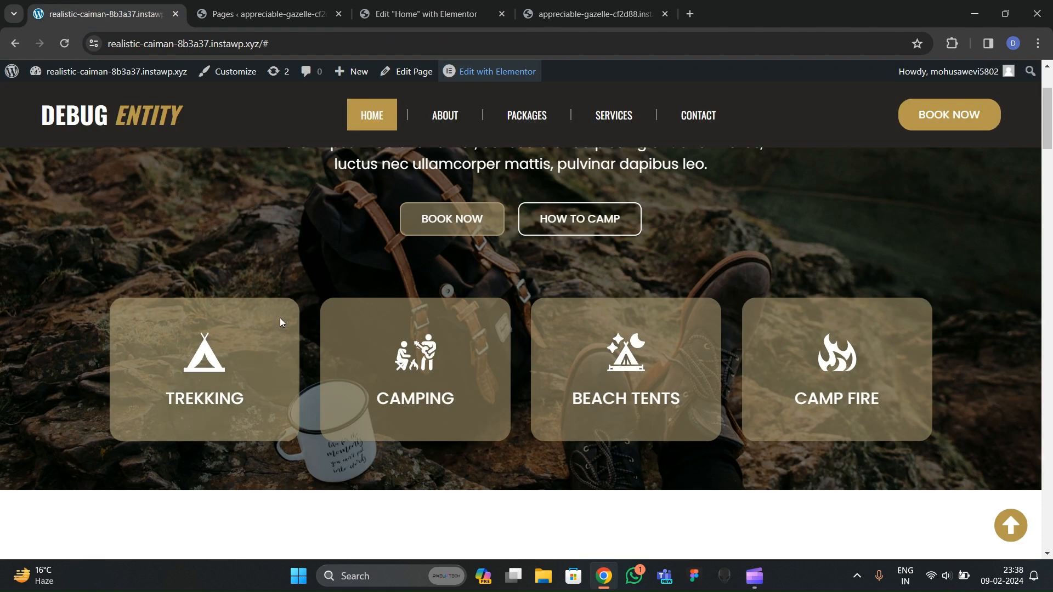
pyautogui.click(405, 5)
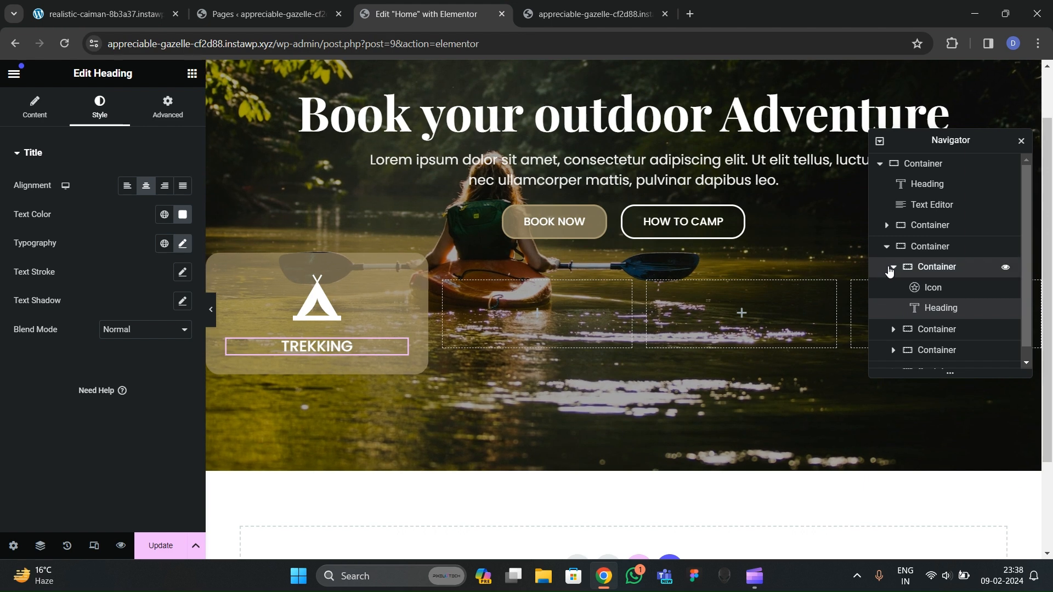
# Step: Delete the three empty containers beside the TREKKING card
pyautogui.click(893, 266)
pyautogui.click(936, 289)
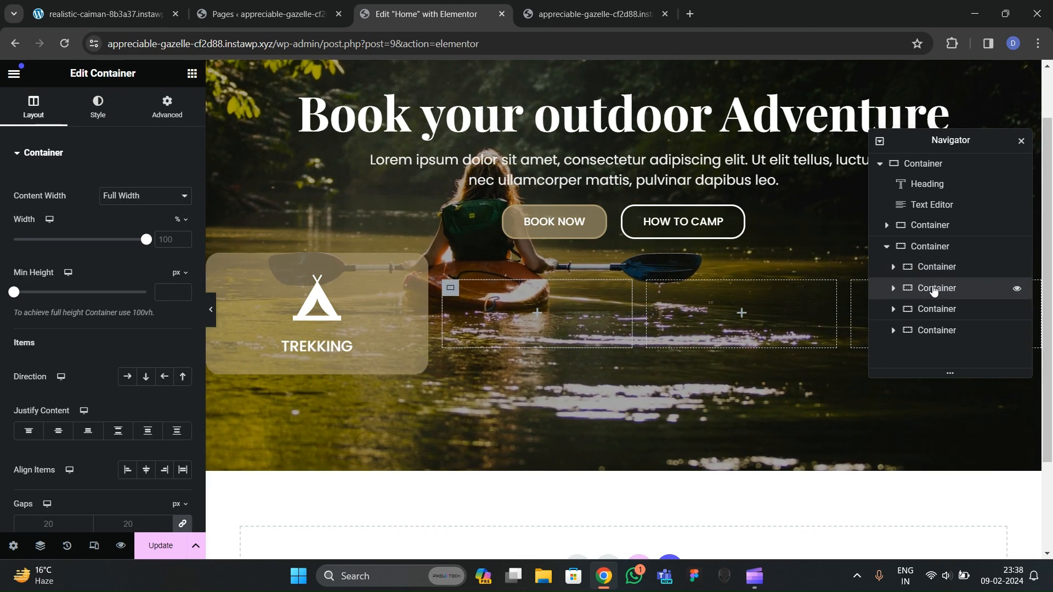
pyautogui.rightClick(937, 289)
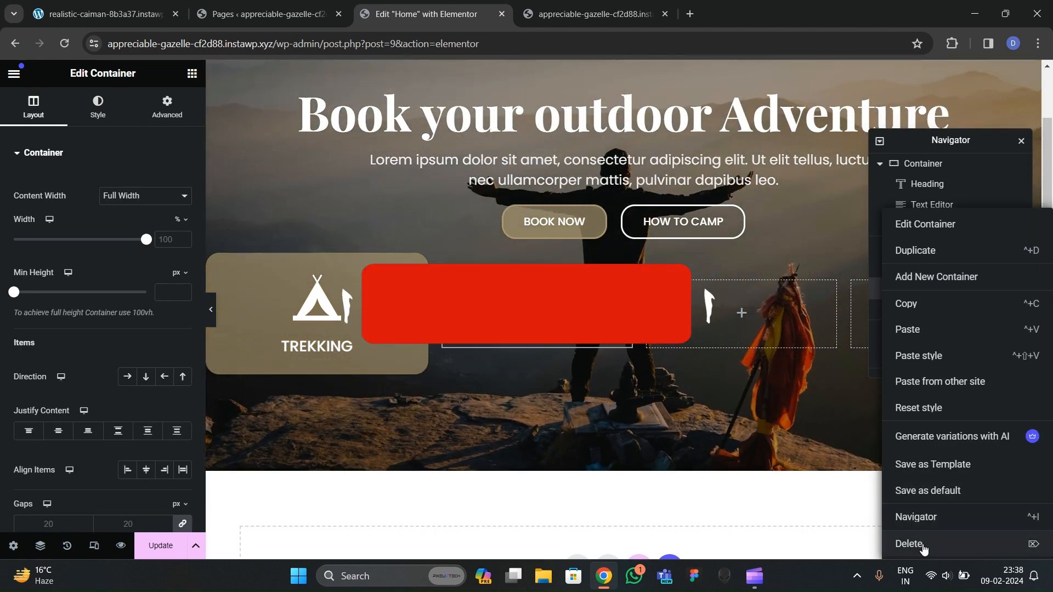
pyautogui.click(923, 543)
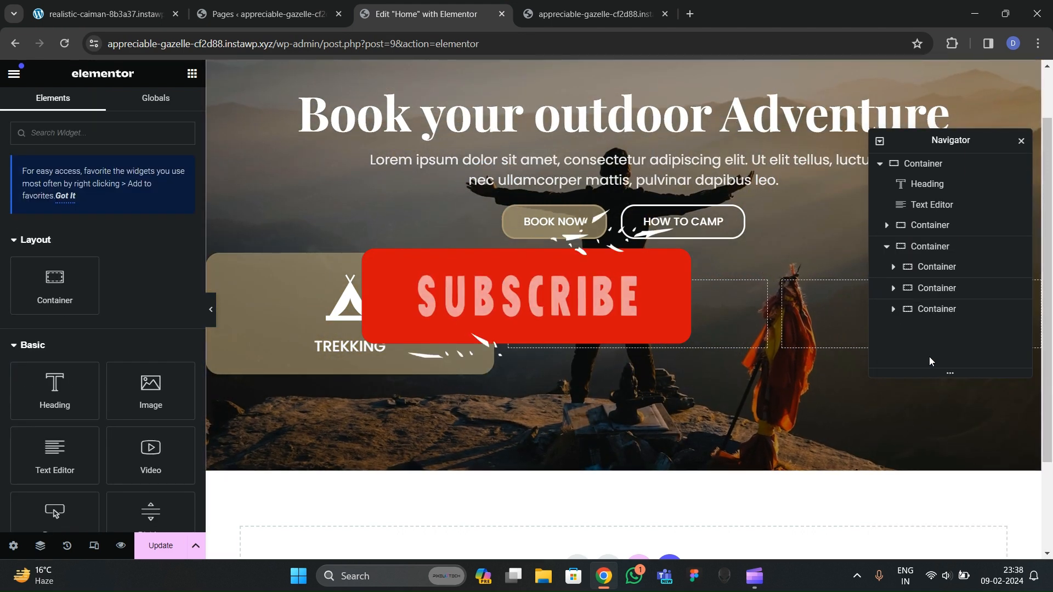
pyautogui.rightClick(932, 287)
pyautogui.click(910, 543)
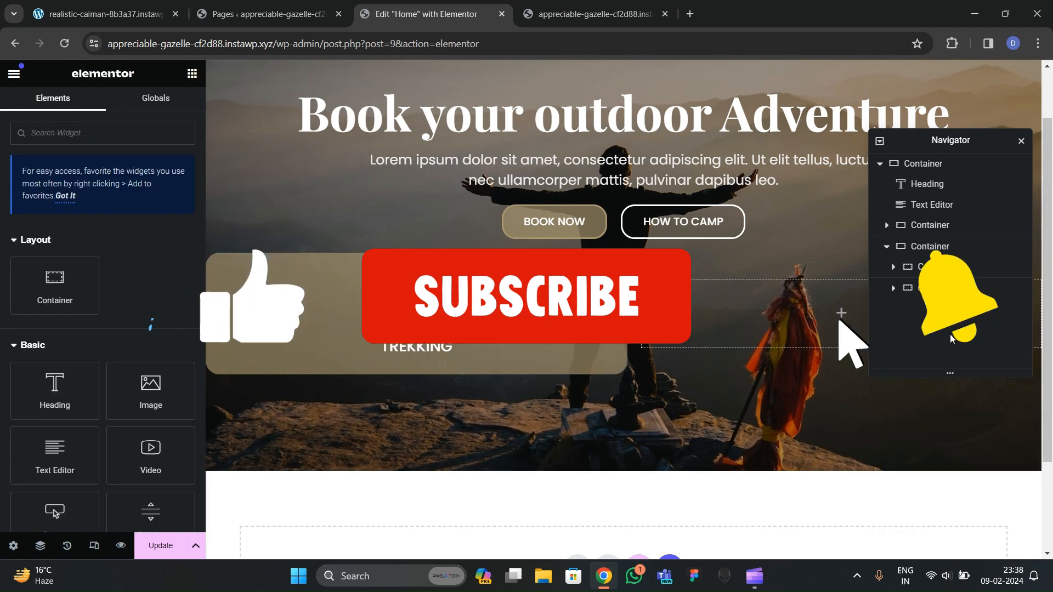
pyautogui.rightClick(936, 287)
pyautogui.click(909, 544)
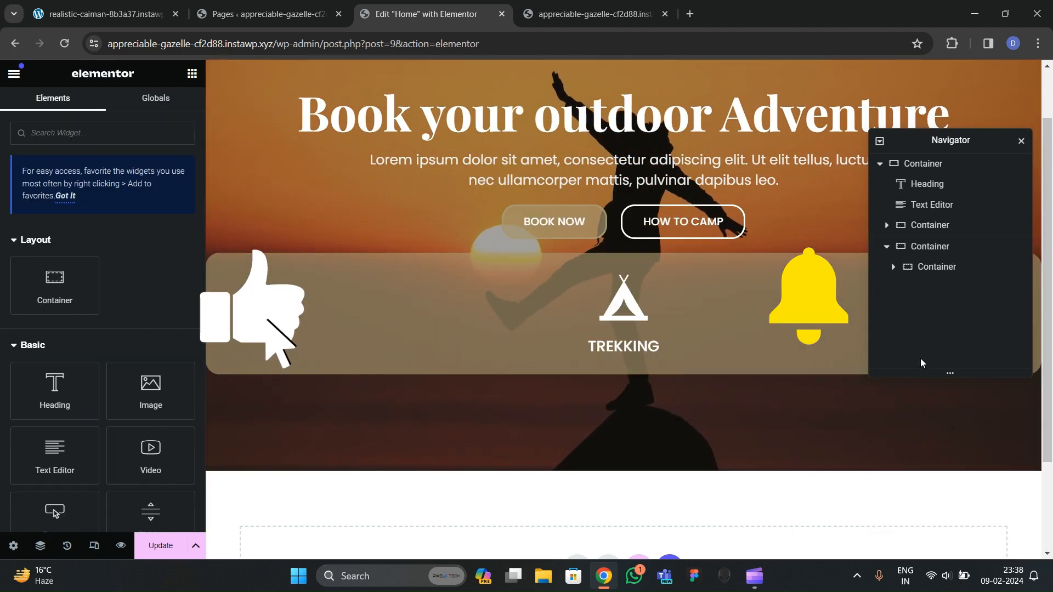
# Step: Duplicate the TREKKING card container three times to make a row of four cards, and preview the page at full width
pyautogui.click(926, 268)
pyautogui.rightClick(926, 269)
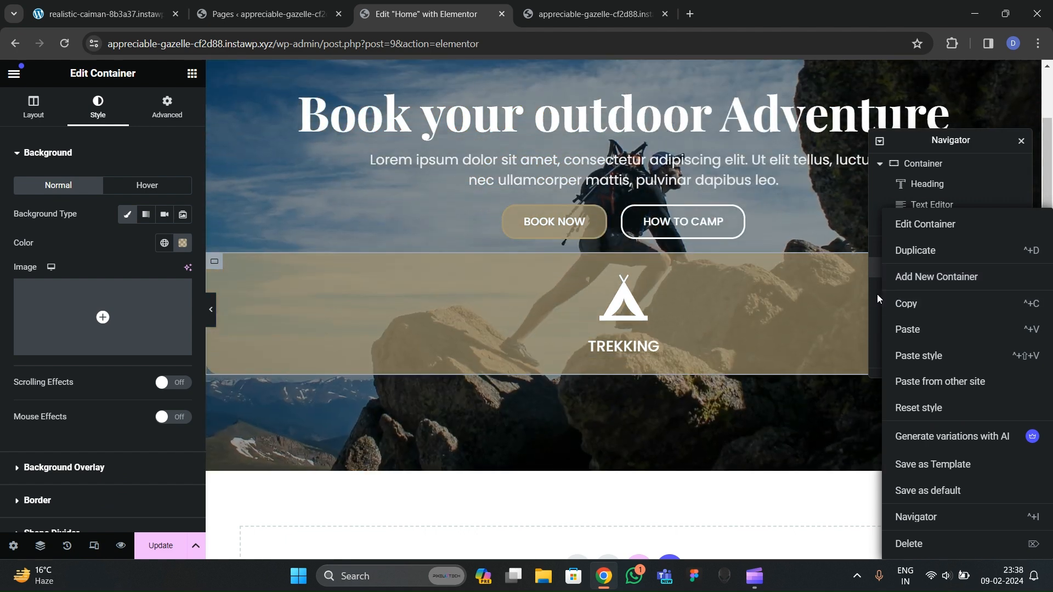
pyautogui.click(876, 294)
pyautogui.rightClick(918, 272)
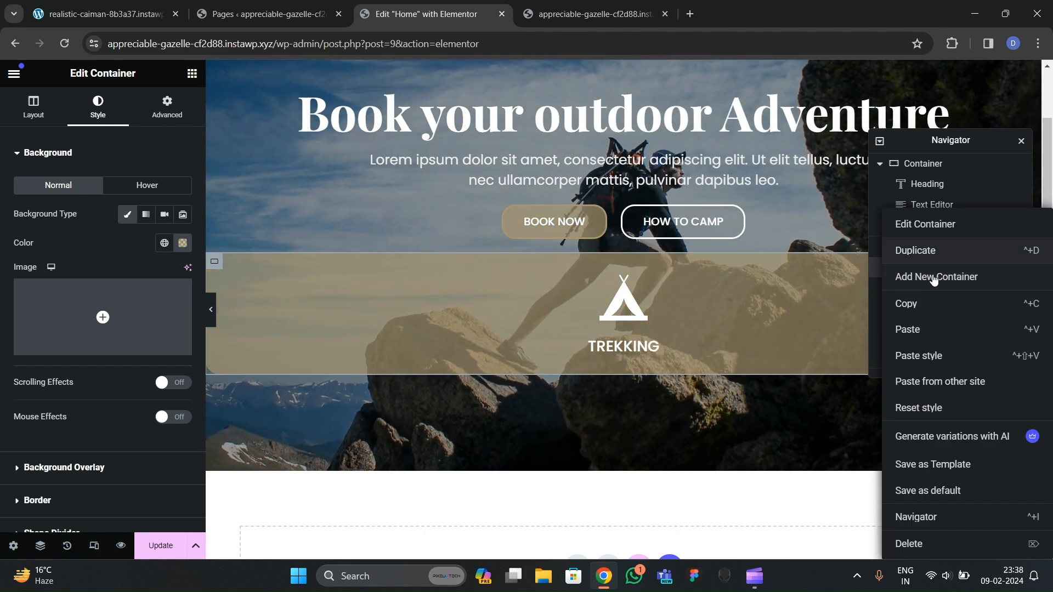
pyautogui.click(899, 251)
pyautogui.rightClick(938, 290)
pyautogui.click(915, 183)
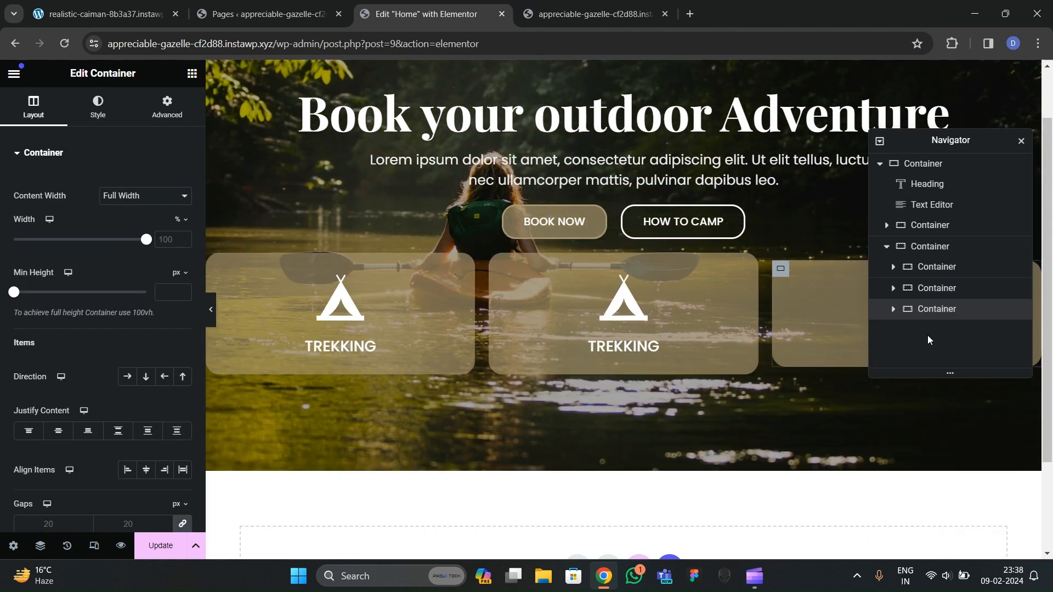
pyautogui.rightClick(932, 308)
pyautogui.click(927, 251)
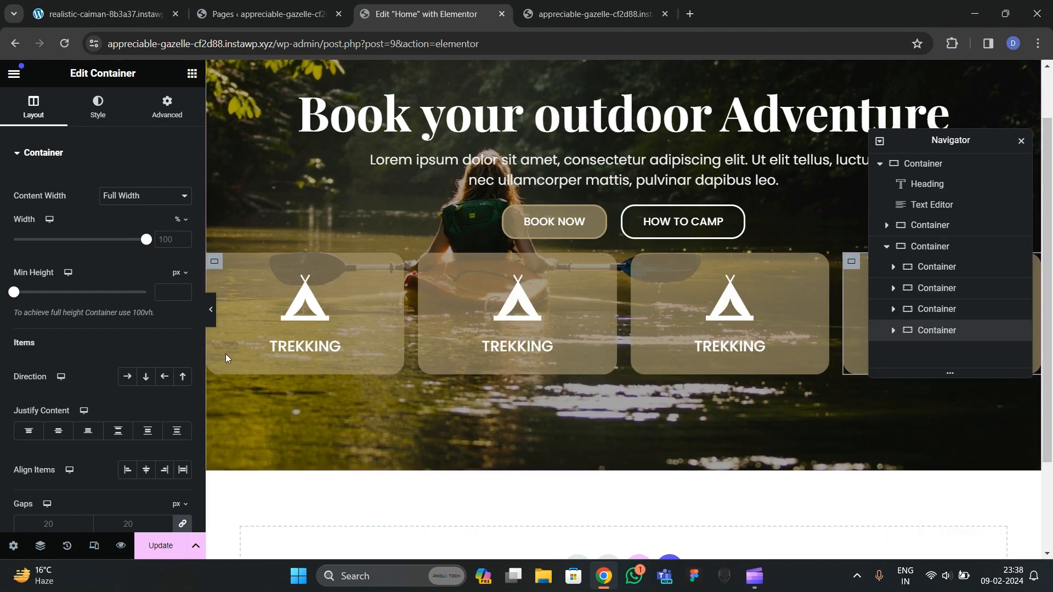
pyautogui.click(210, 312)
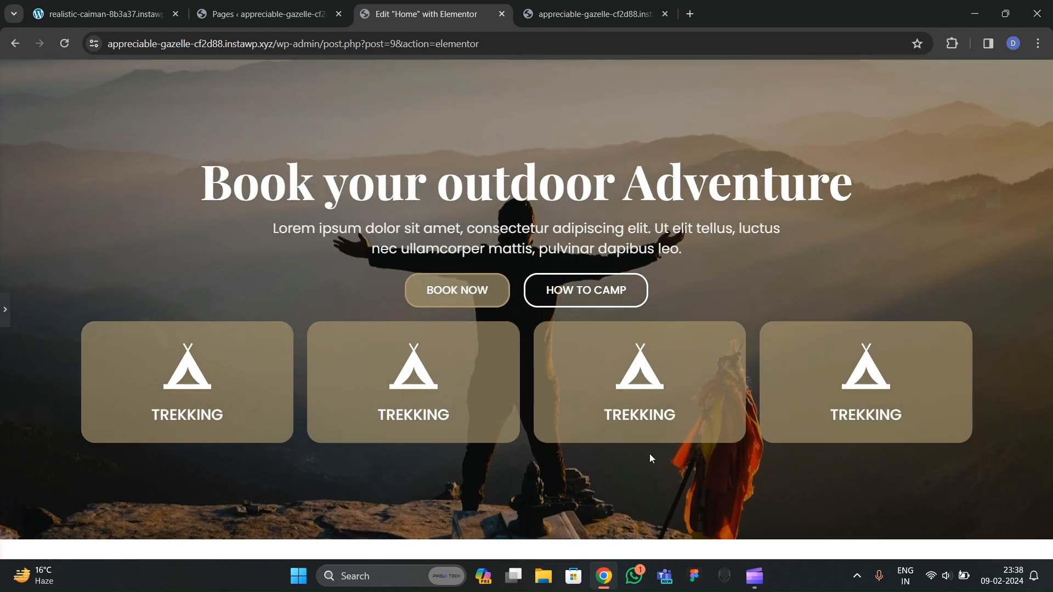
# Step: Set the column and row gaps of the container holding the four cards to 50 px, trying 40 px first, and preview the spacing
pyautogui.hotkey('ctrl', 'shift', 'p')
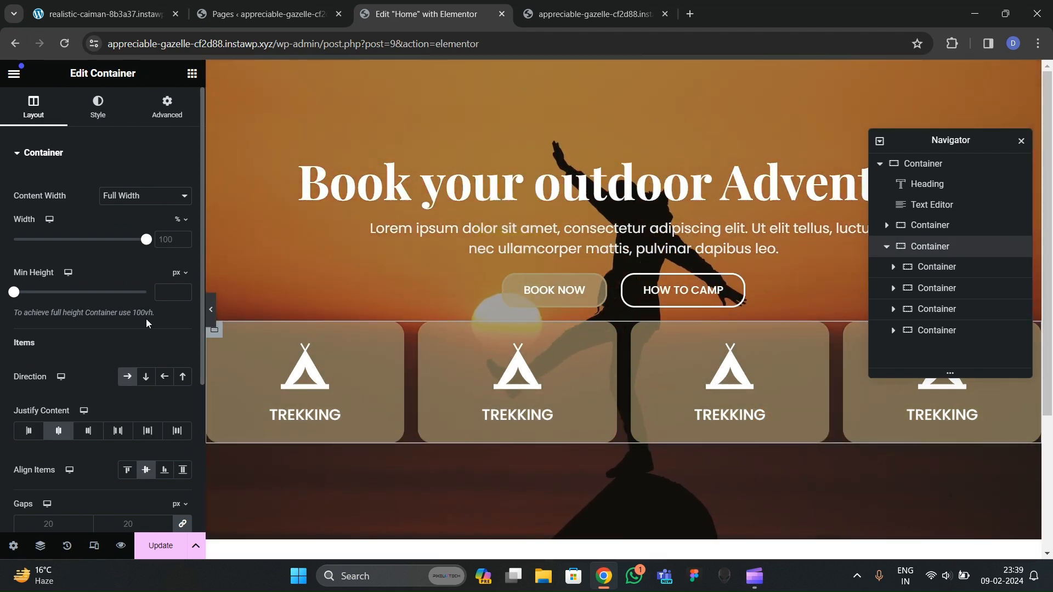
pyautogui.scroll(-4, 33, 363)
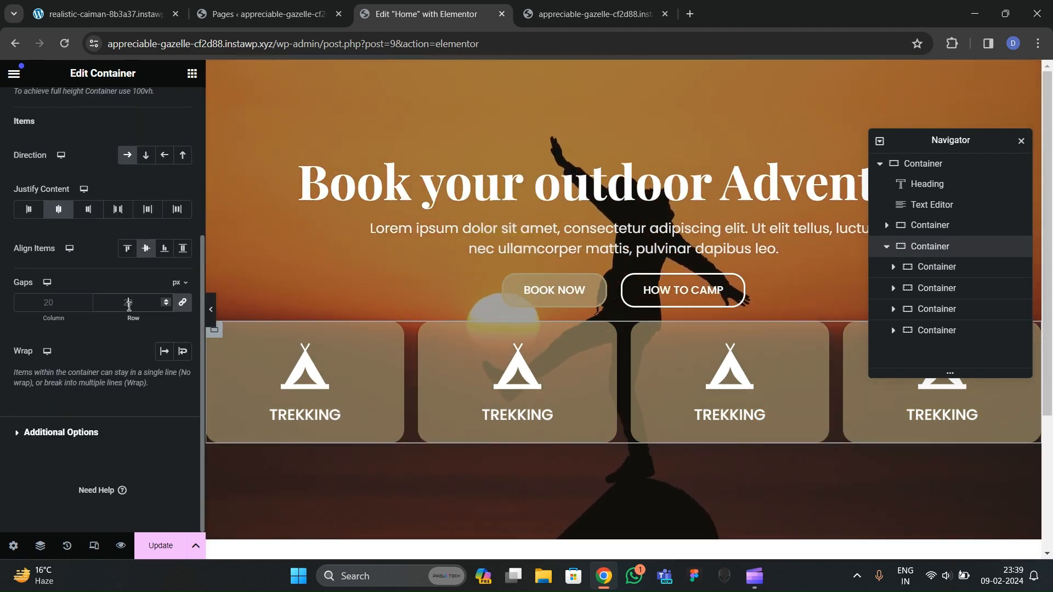
pyautogui.write('40')
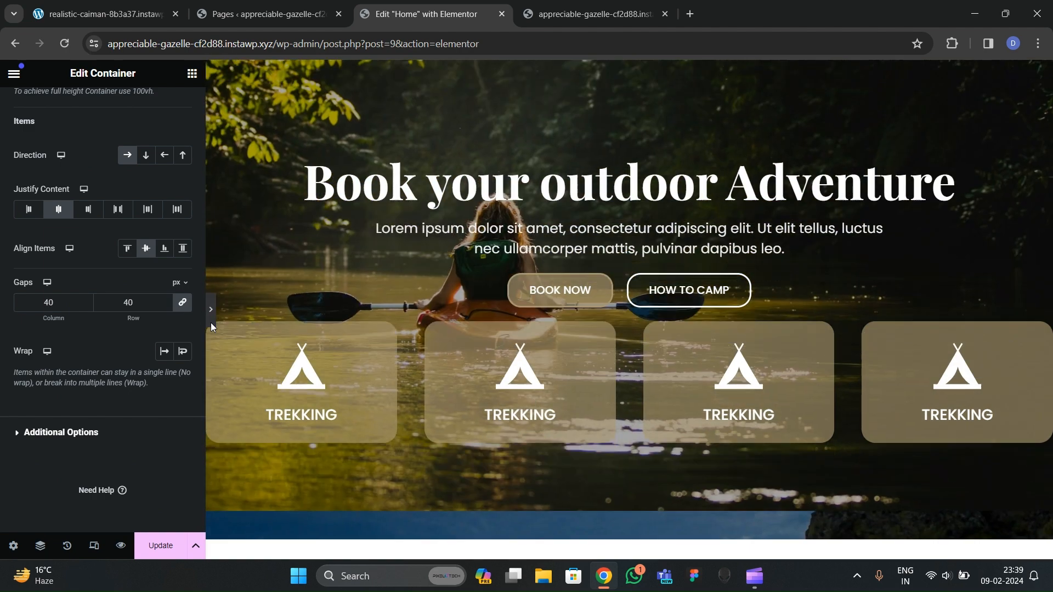
pyautogui.click(210, 322)
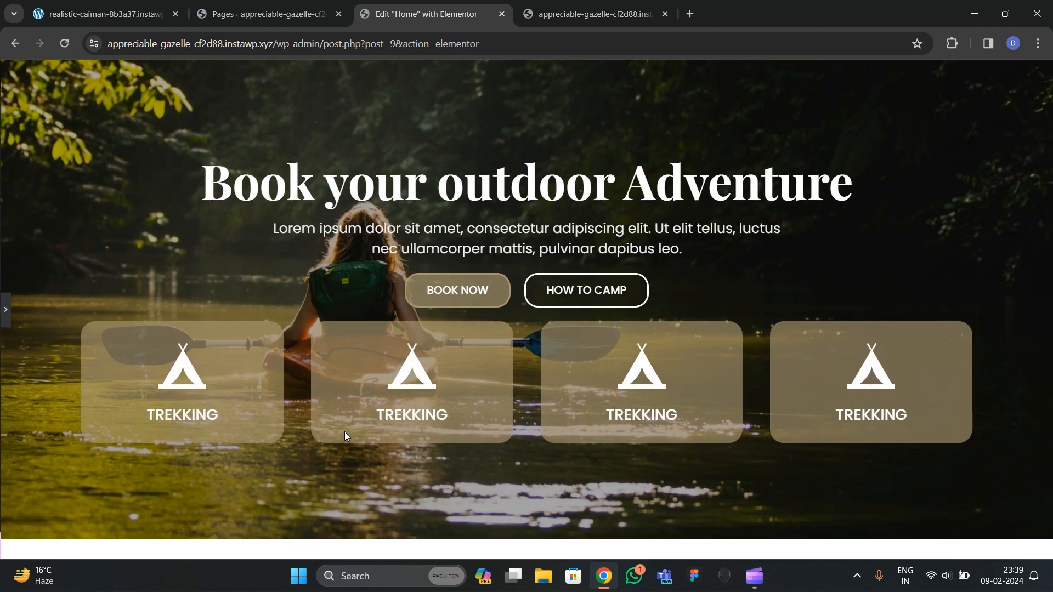
pyautogui.click(5, 308)
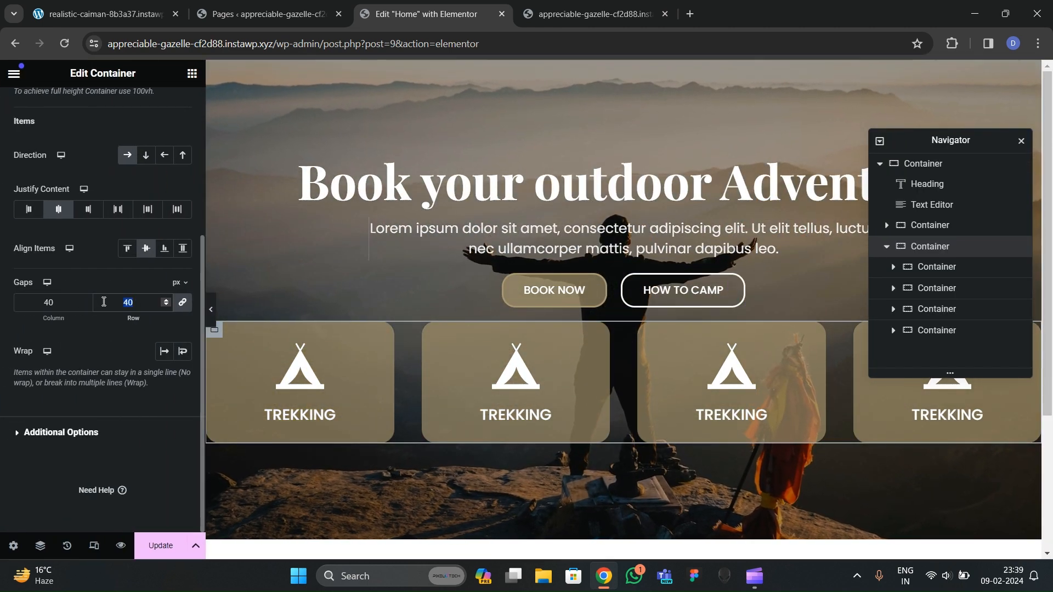
pyautogui.write('50')
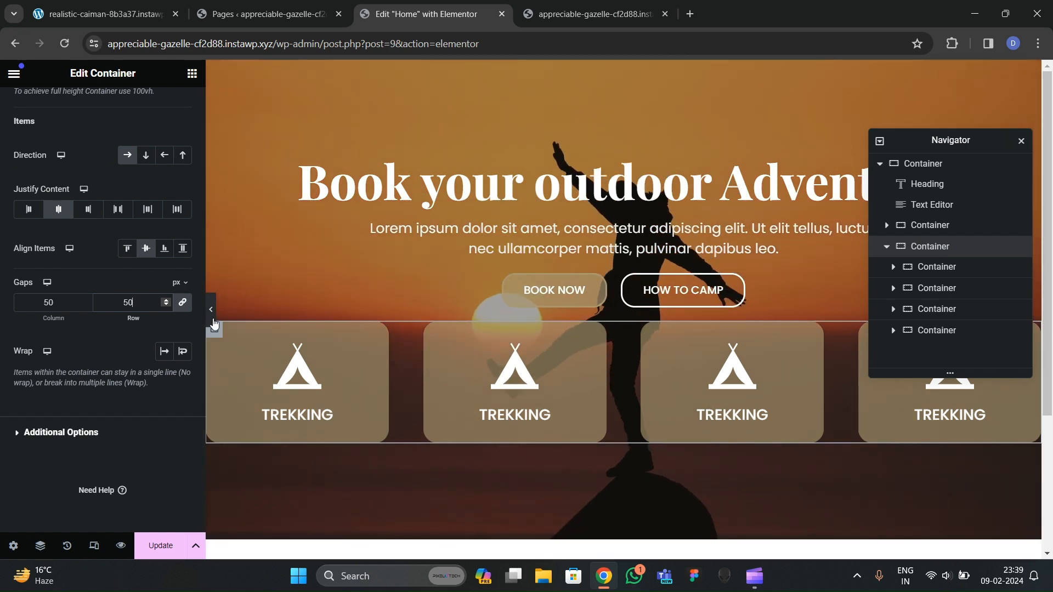
pyautogui.click(212, 315)
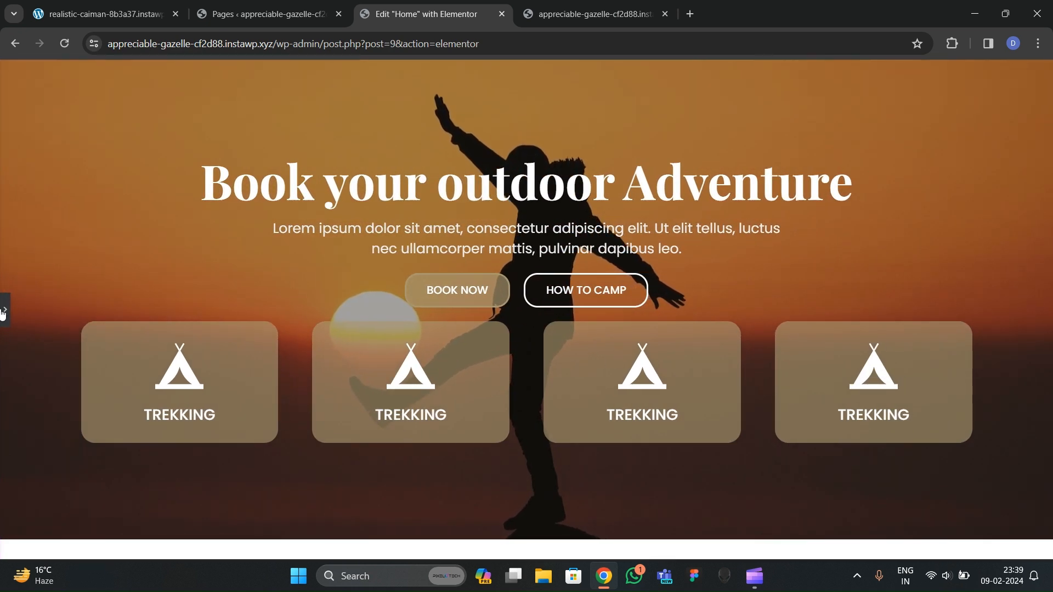
pyautogui.click(3, 311)
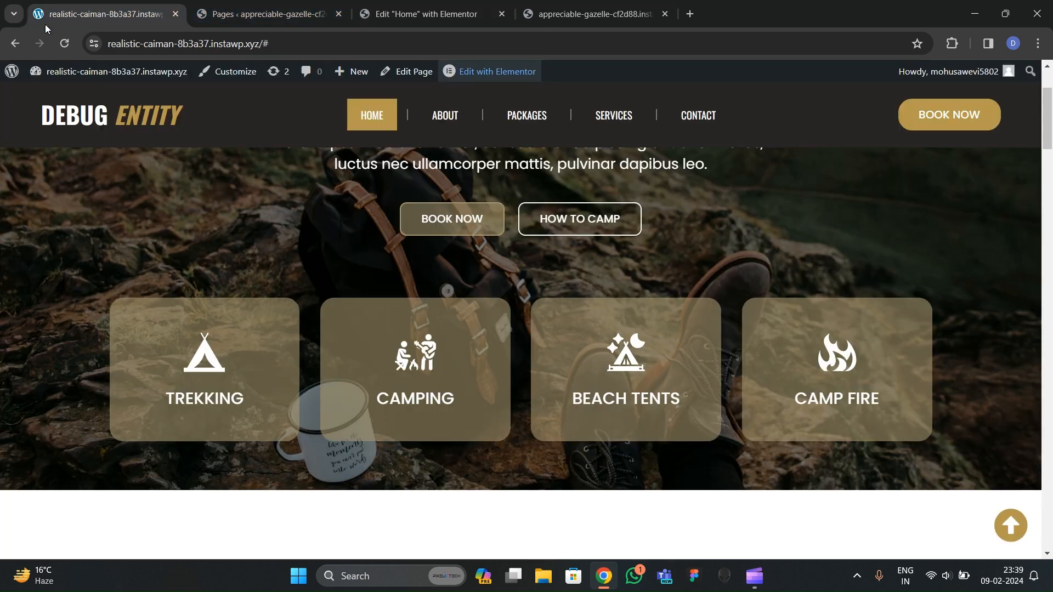
# Step: Compare with the reference site, unlink the first card's padding, set its upper and lower padding to 50 px, and preview it
pyautogui.click(104, 14)
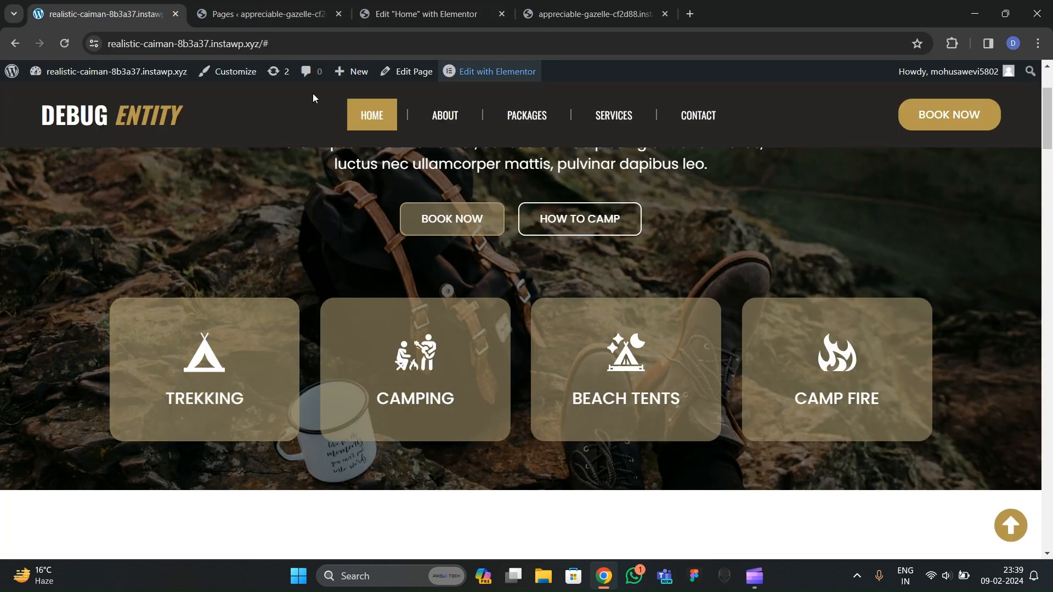
pyautogui.click(426, 14)
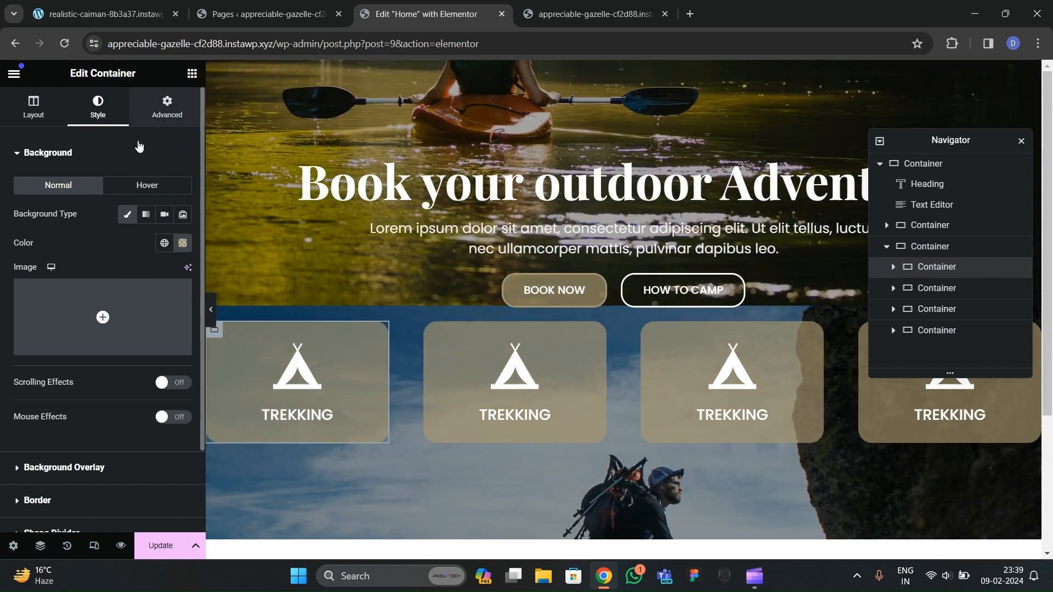
pyautogui.click(167, 107)
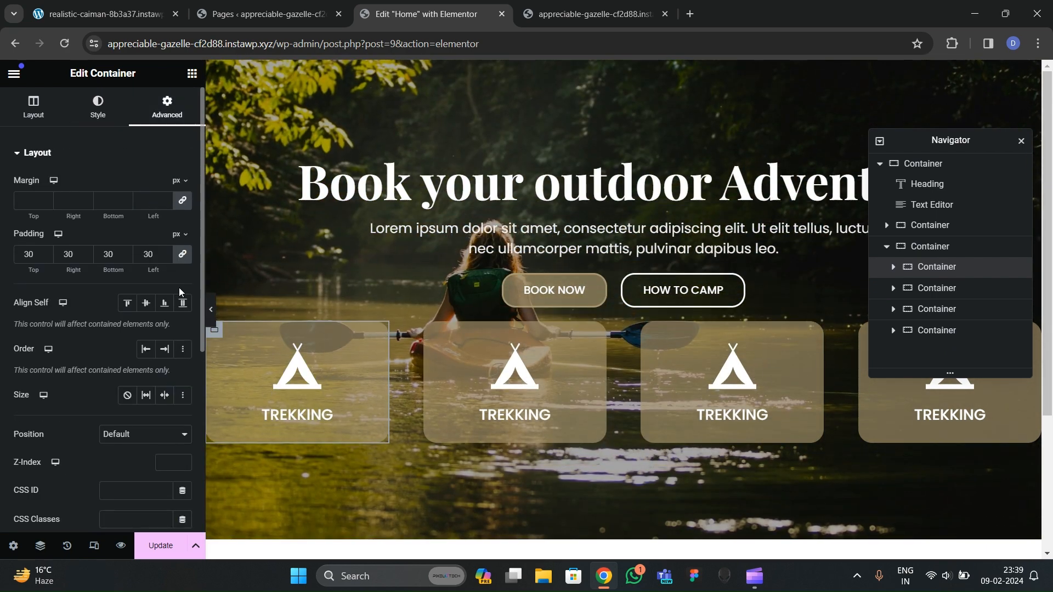
pyautogui.click(183, 259)
pyautogui.moveTo(34, 254); pyautogui.dragTo(3, 256)
pyautogui.write('50')
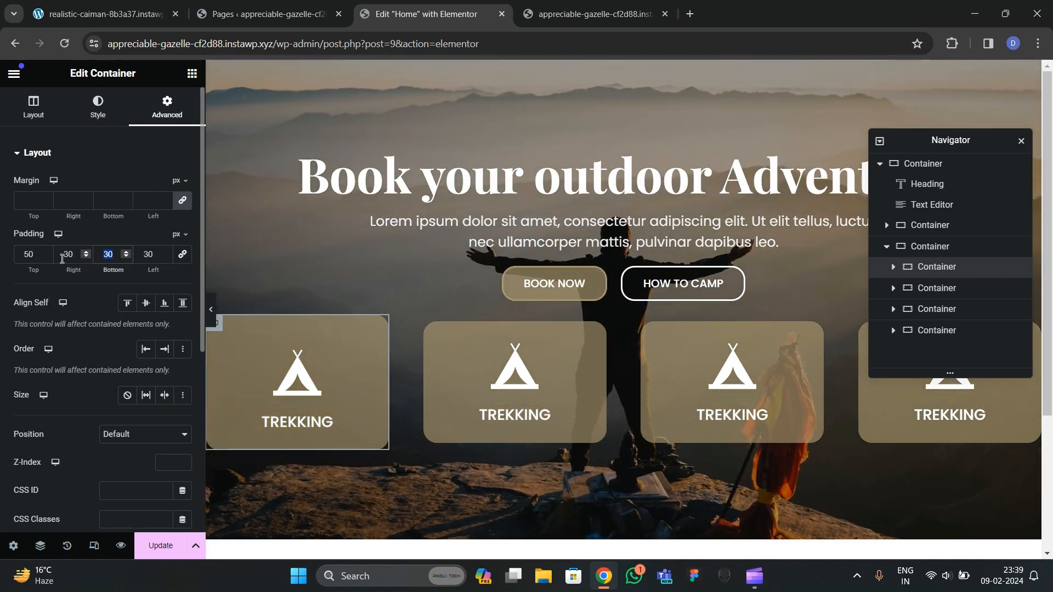
pyautogui.write('50')
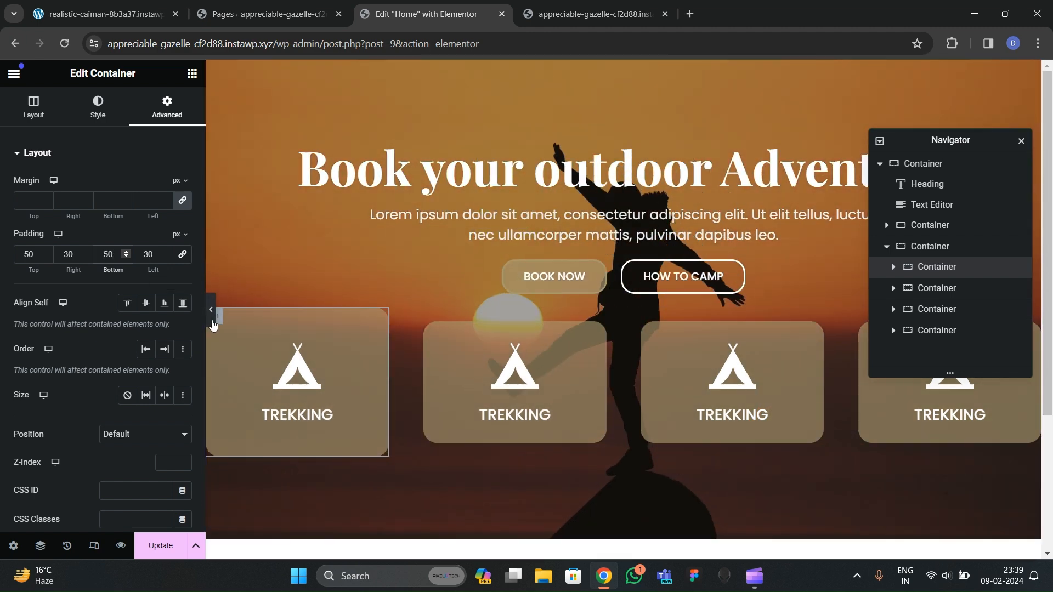
pyautogui.click(211, 309)
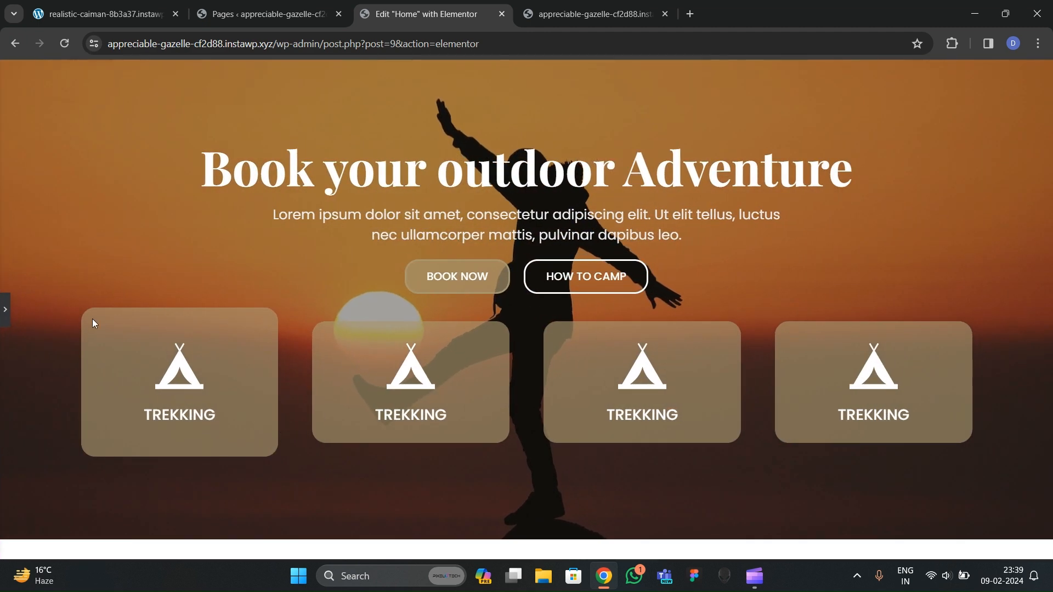
pyautogui.click(3, 311)
# Step: Copy the first TREKKING card's style with its new padding onto the other three cards, and preview the page at full width
pyautogui.rightClick(945, 274)
pyautogui.click(905, 303)
pyautogui.rightClick(934, 287)
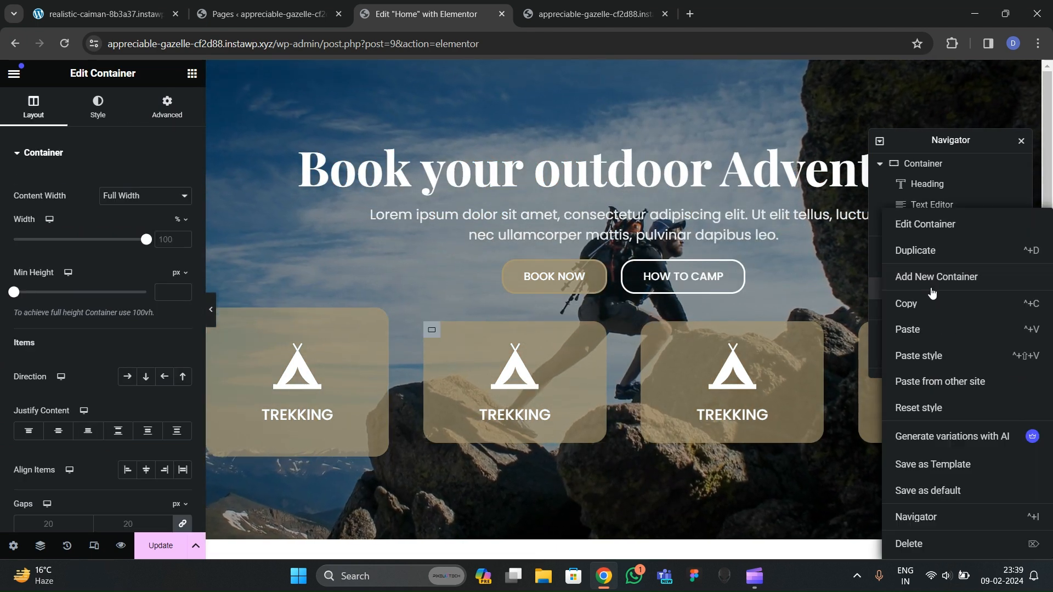
pyautogui.click(916, 355)
pyautogui.rightClick(935, 309)
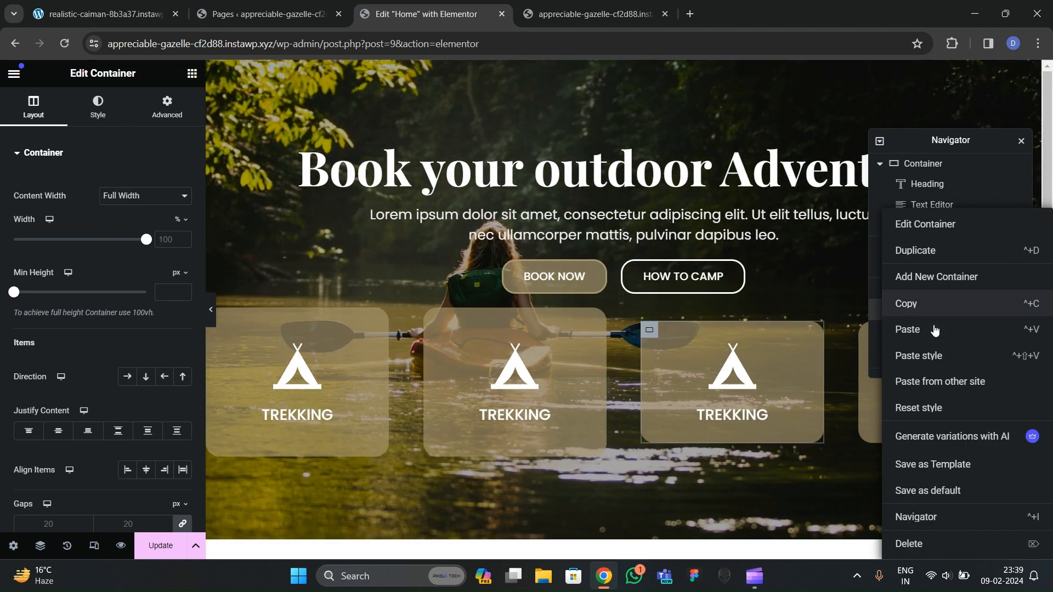
pyautogui.click(926, 355)
pyautogui.rightClick(934, 330)
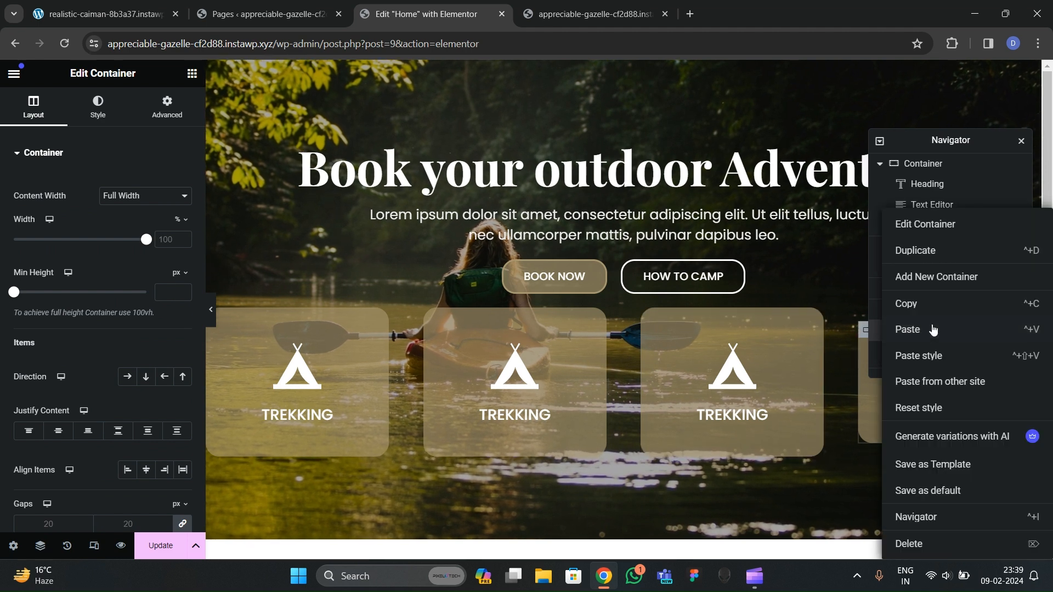
pyautogui.click(932, 355)
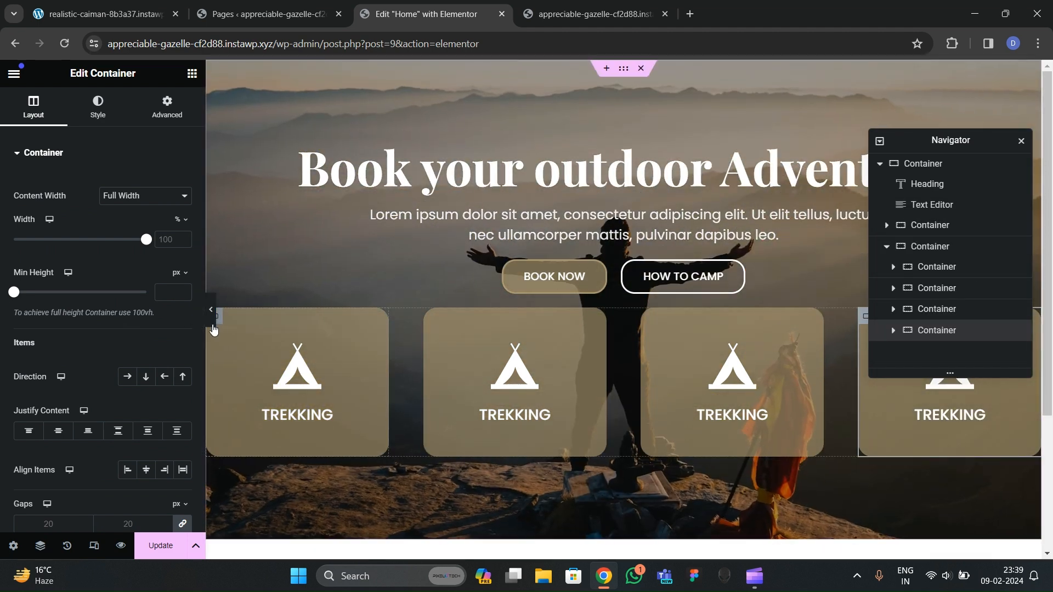
pyautogui.click(211, 311)
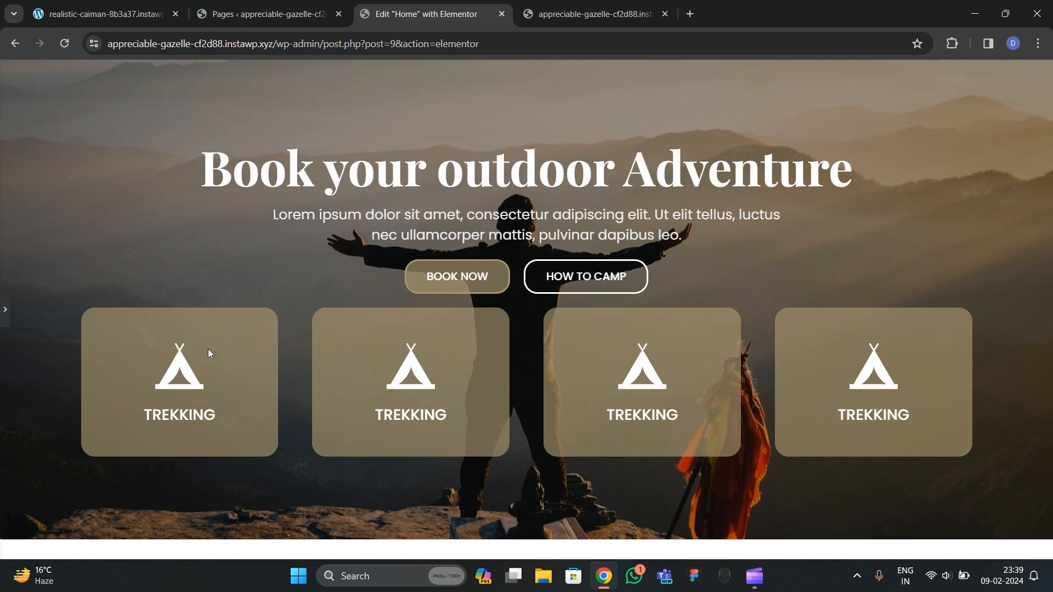
pyautogui.click(4, 312)
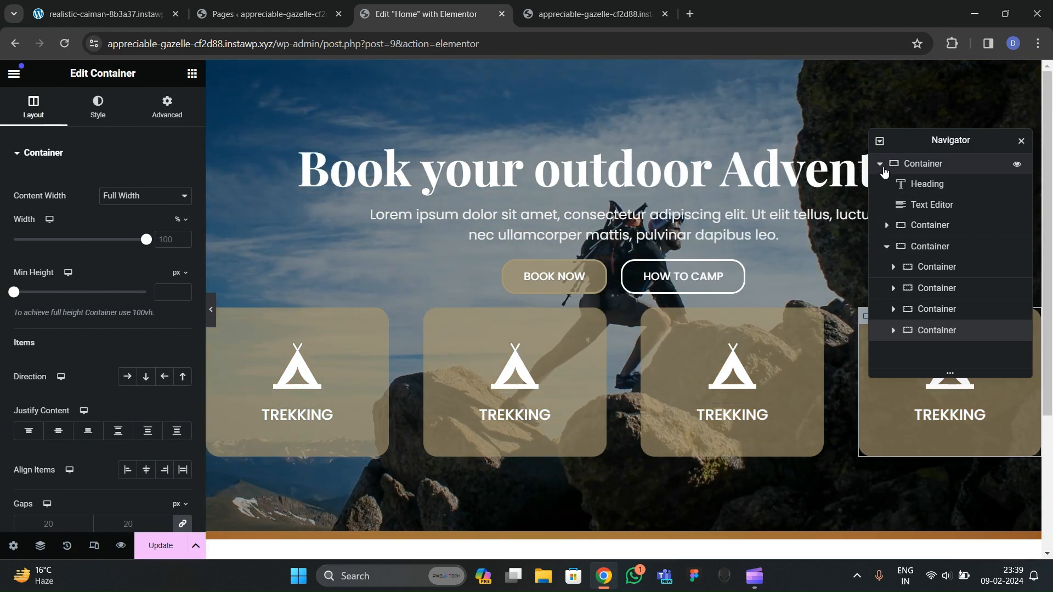
# Step: Set the column and row gaps of the outermost hero container to 40 px
pyautogui.click(879, 165)
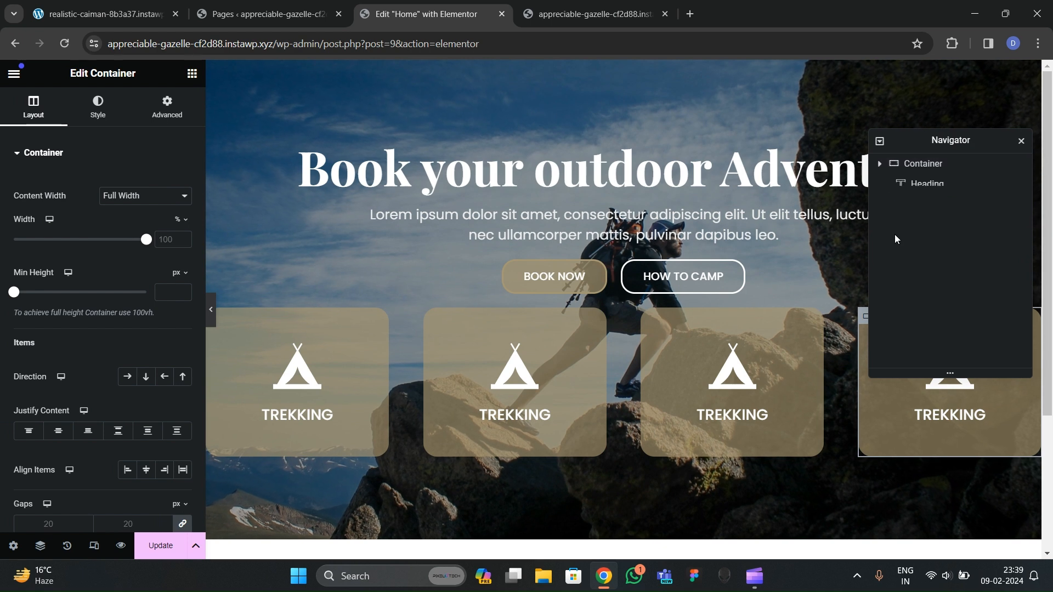
pyautogui.click(925, 171)
pyautogui.scroll(-4, 94, 292)
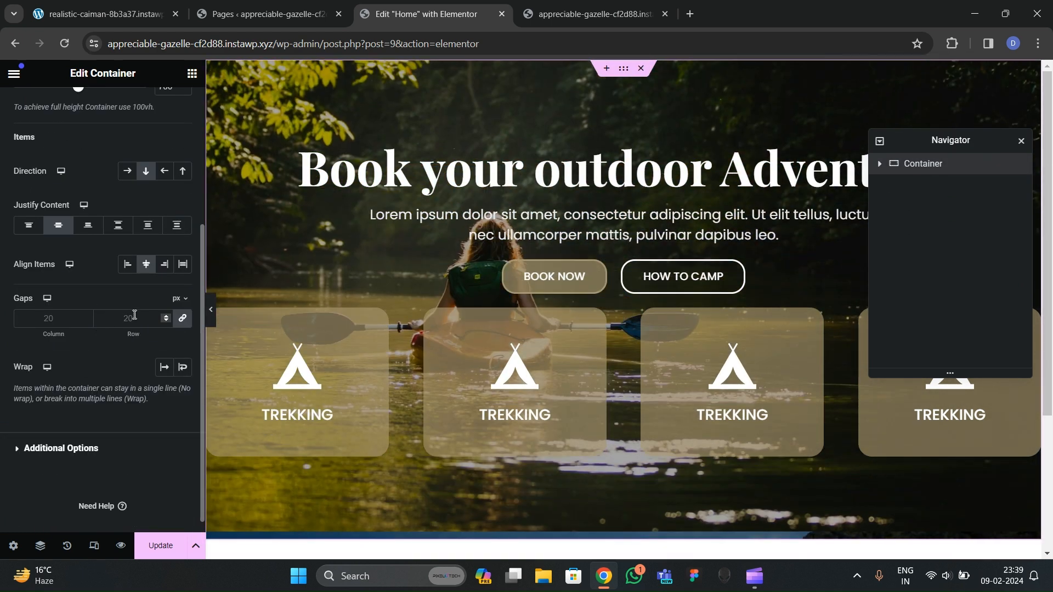
pyautogui.click(134, 315)
pyautogui.write('40')
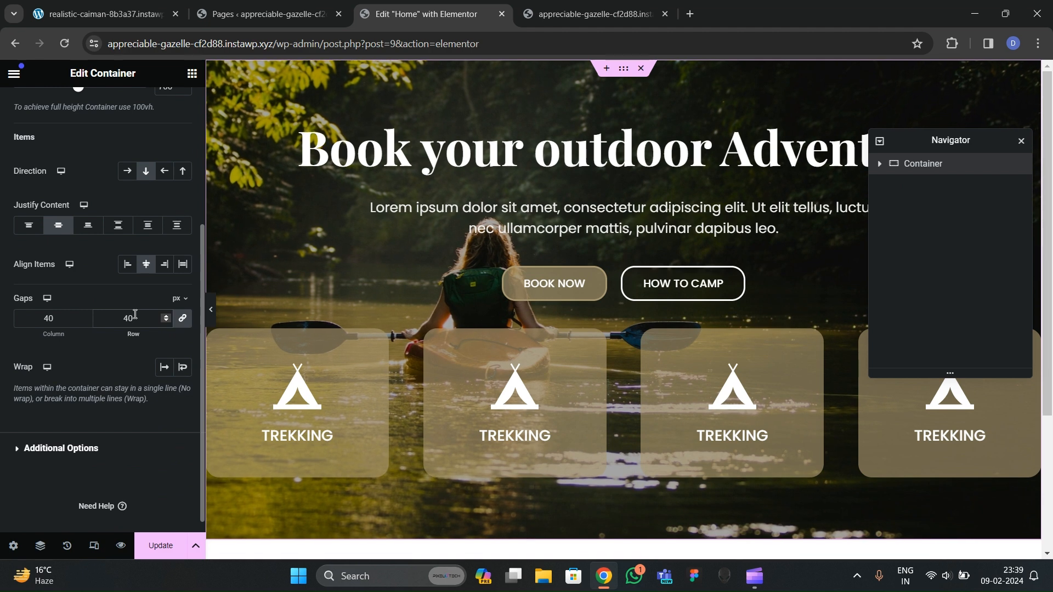
pyautogui.press('BackSpace')
pyautogui.press('BackSpace')
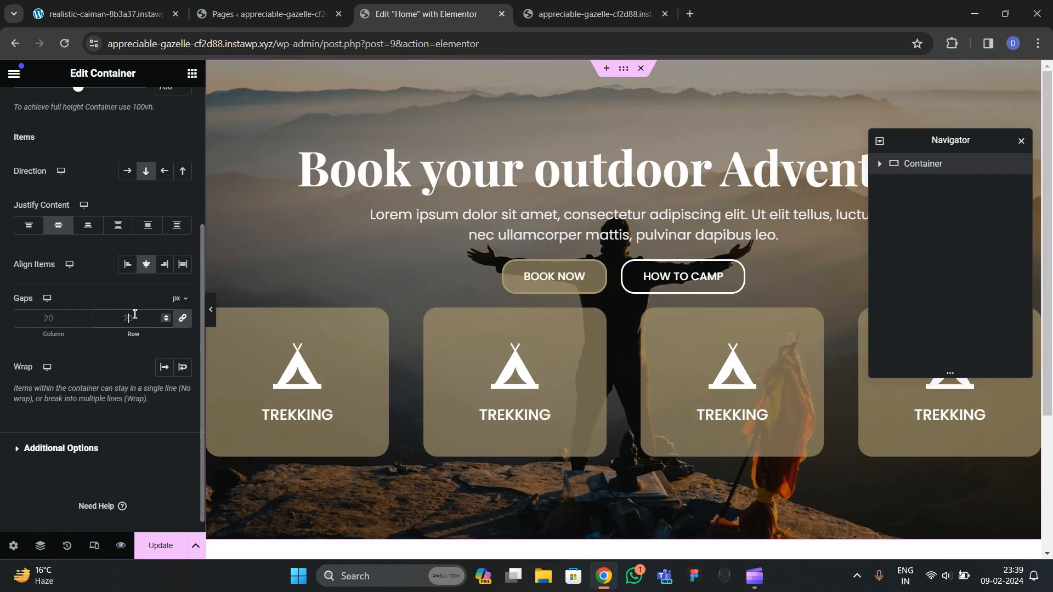
pyautogui.write('40')
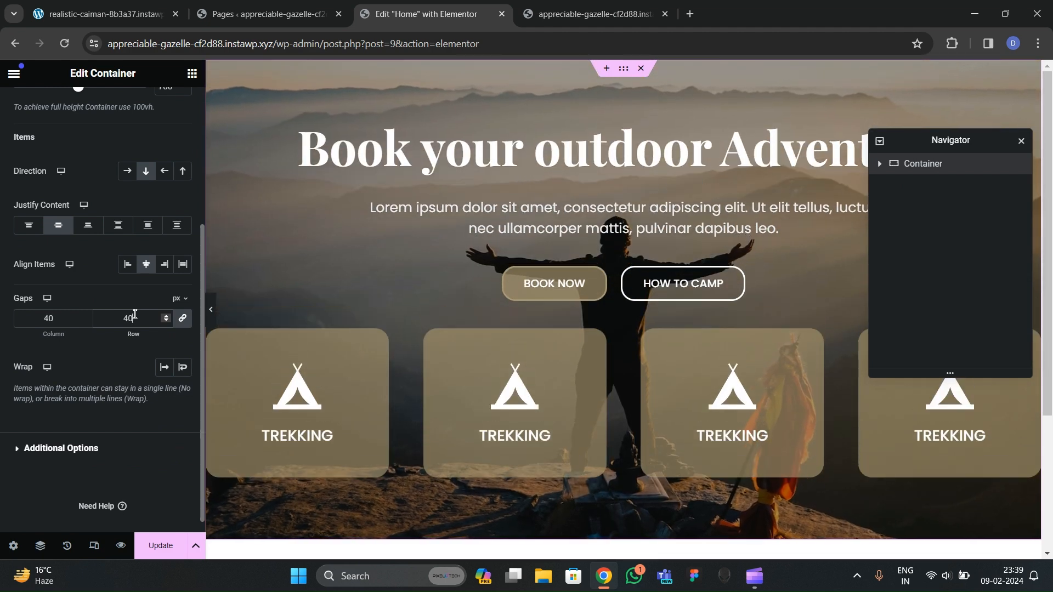
# Step: Set the top margin of the container holding the four cards to 40 px, and preview the page at full width
pyautogui.click(879, 164)
pyautogui.click(886, 246)
pyautogui.click(886, 246)
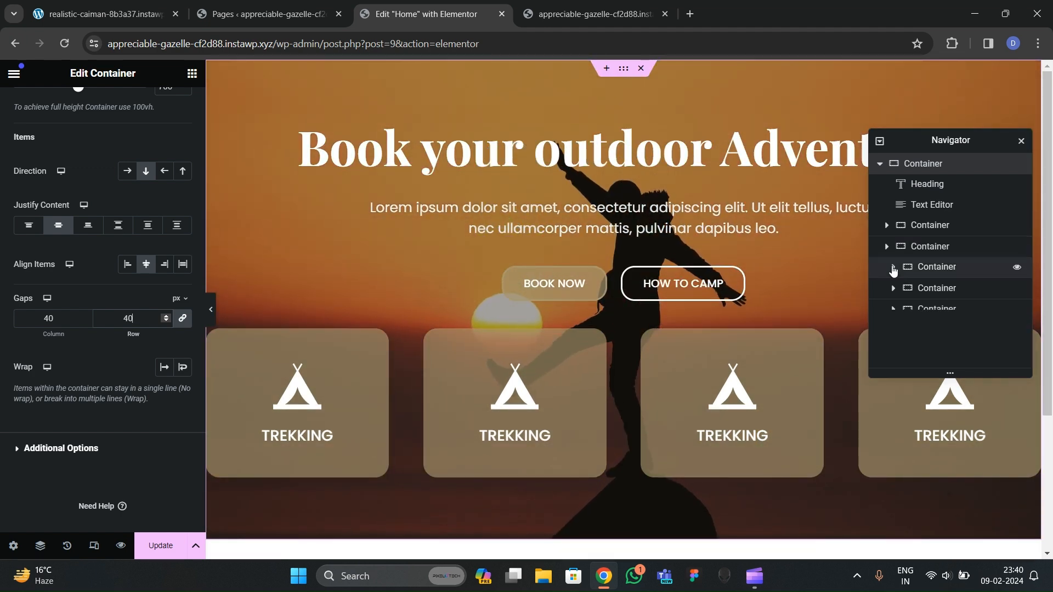
pyautogui.click(930, 248)
pyautogui.click(163, 116)
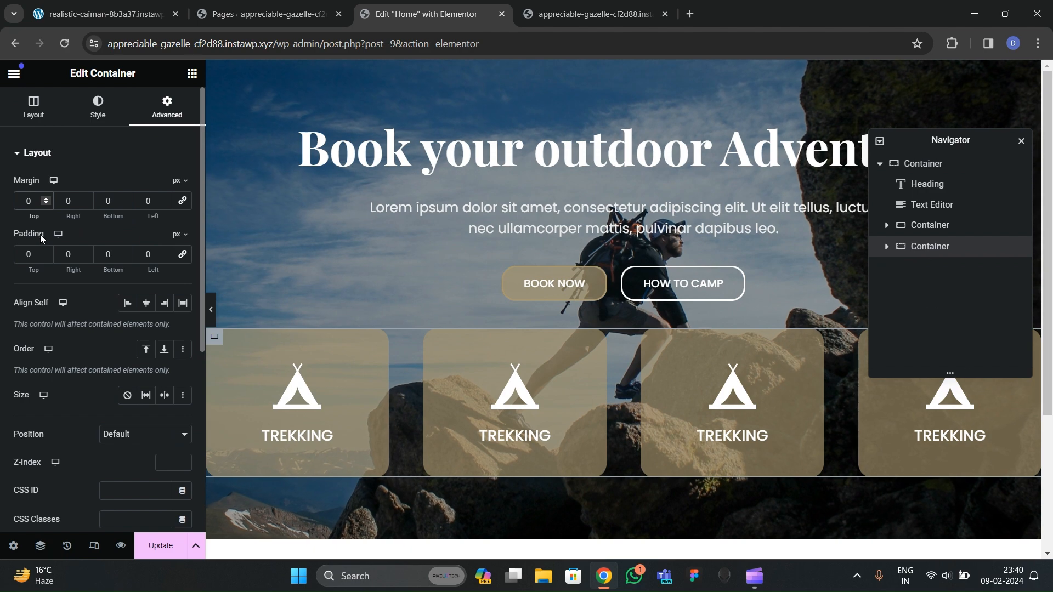
pyautogui.write('4')
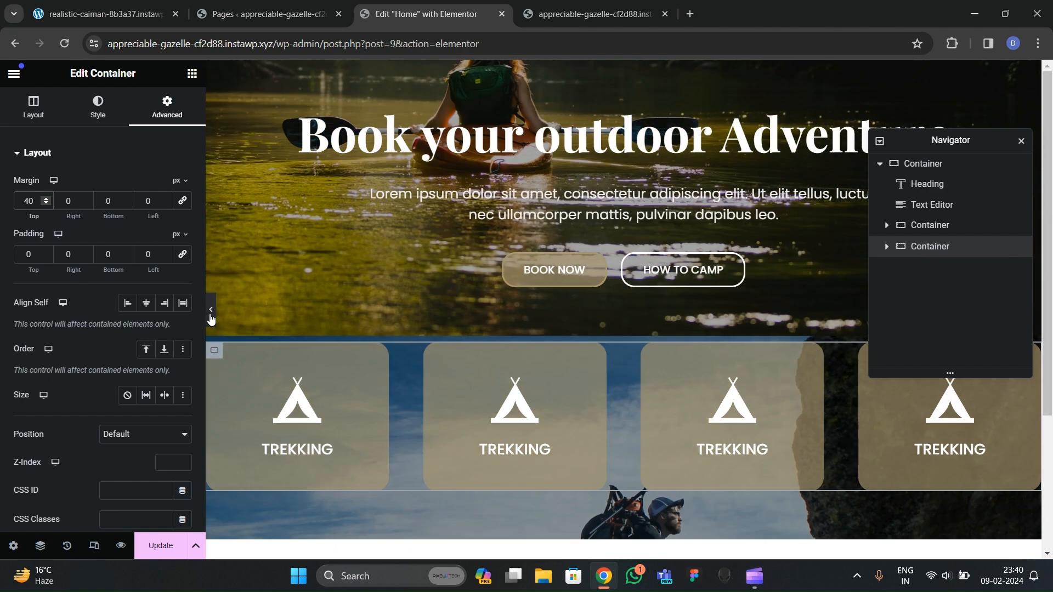
pyautogui.click(209, 311)
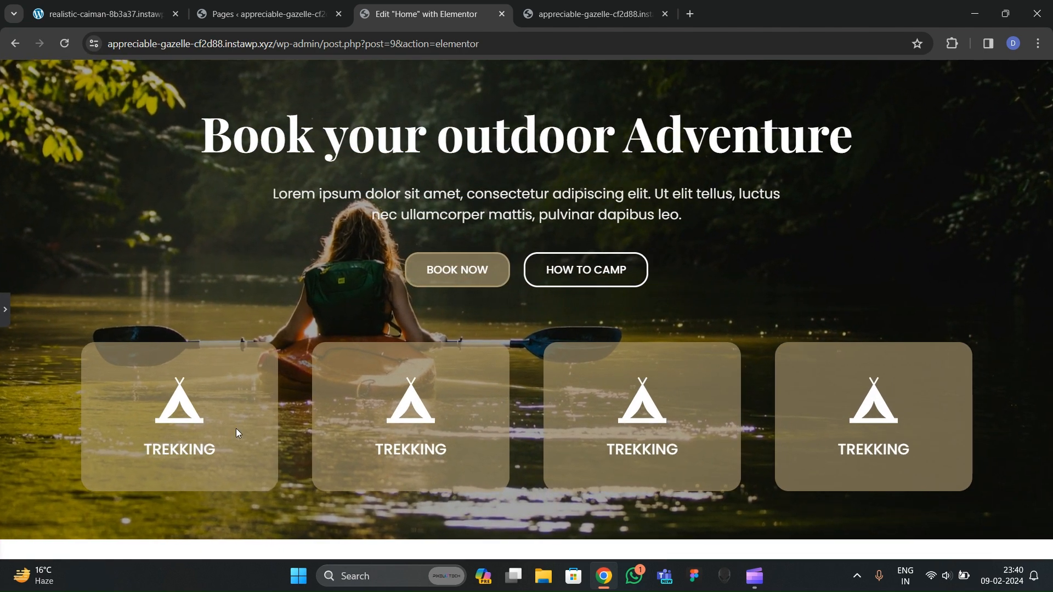
pyautogui.click(5, 309)
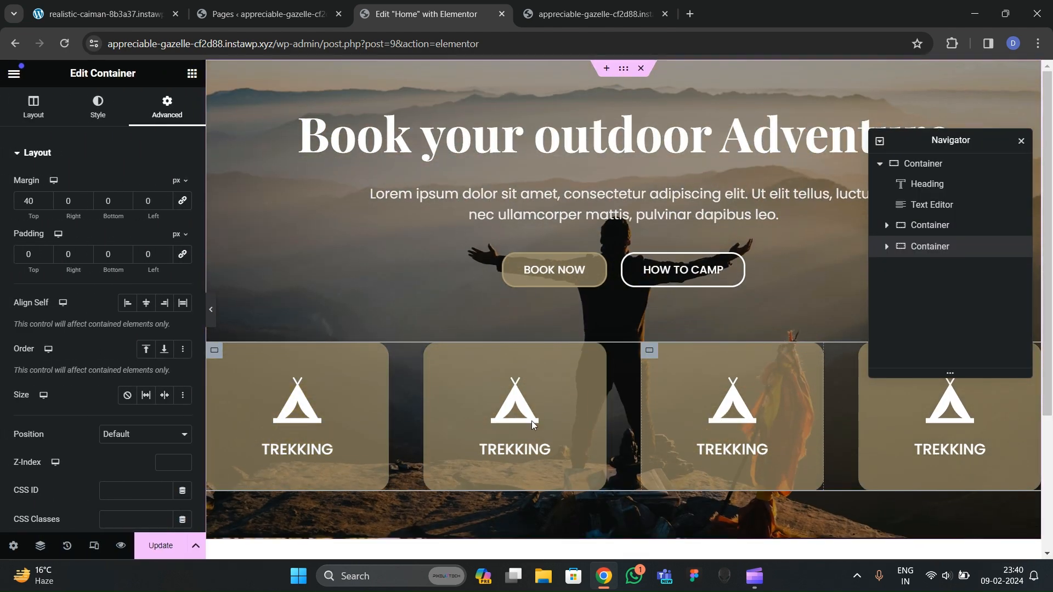
# Step: Compare with the reference site's cards, and give the first card a classic hover background in the global color theme1
pyautogui.click(887, 246)
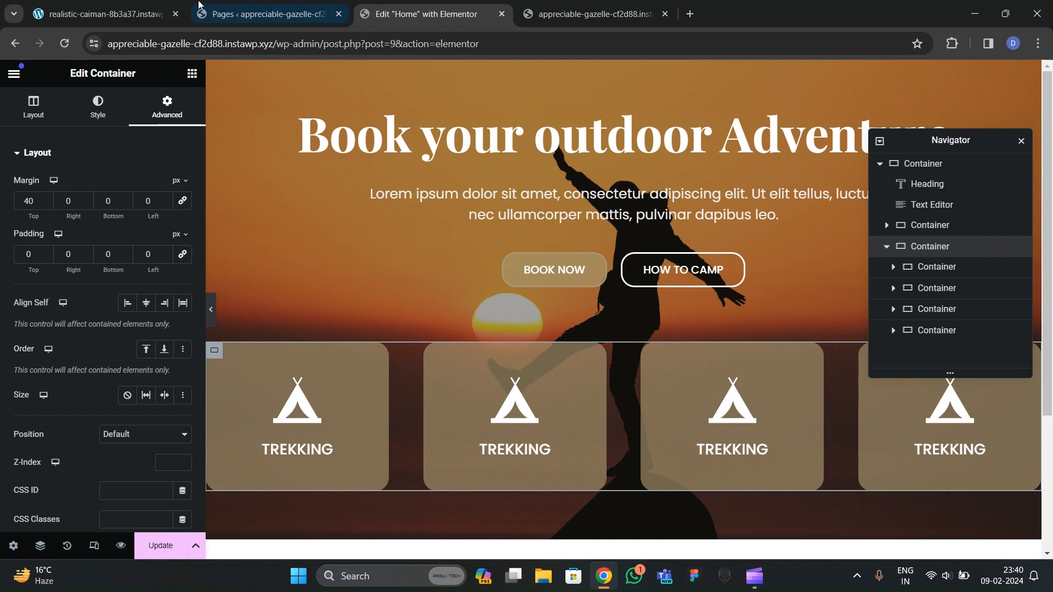
pyautogui.click(104, 14)
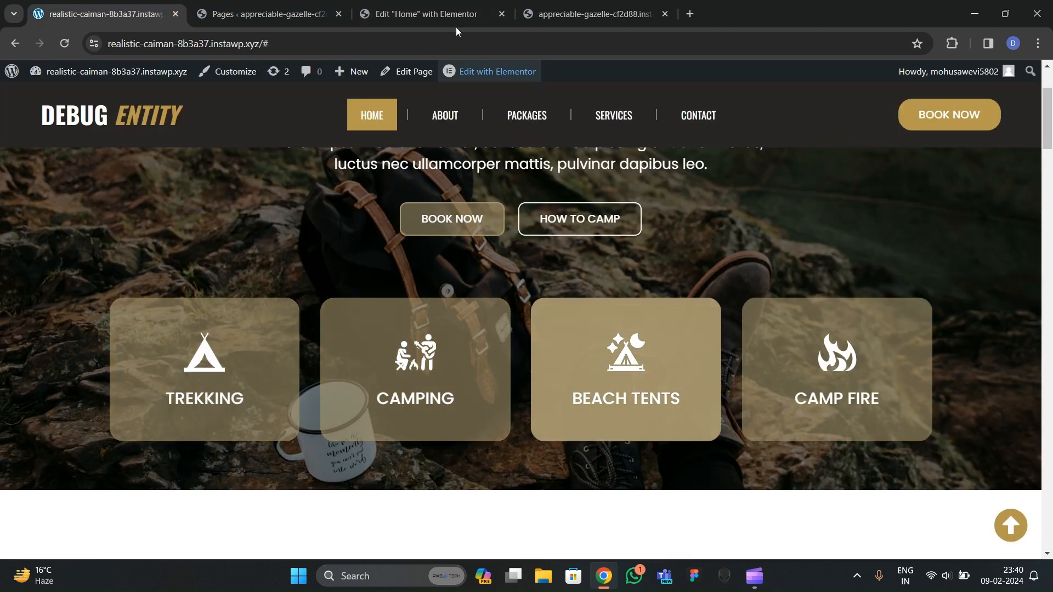
pyautogui.click(411, 13)
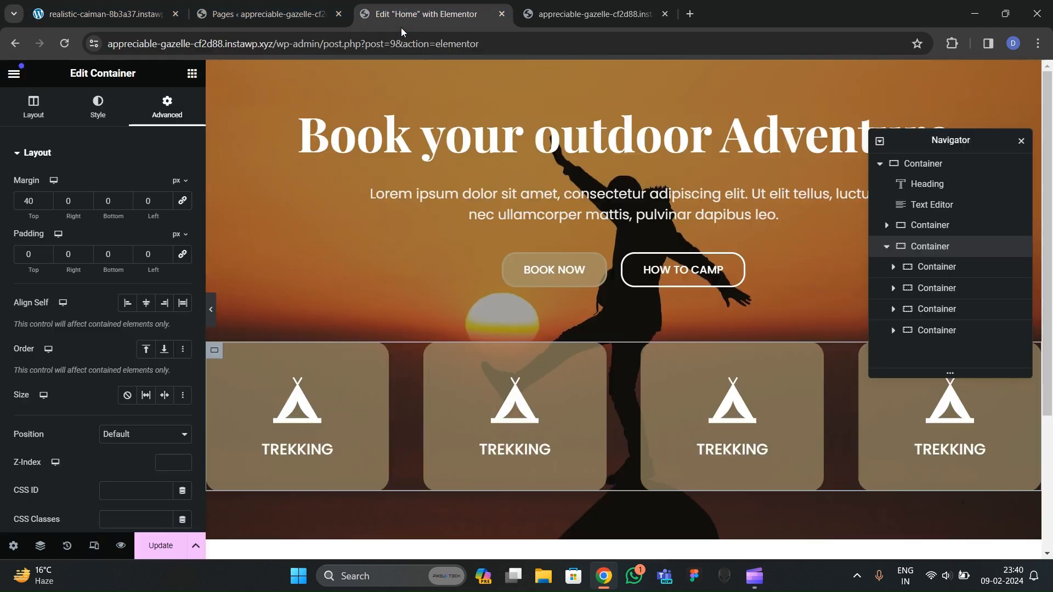
pyautogui.click(943, 272)
pyautogui.click(97, 107)
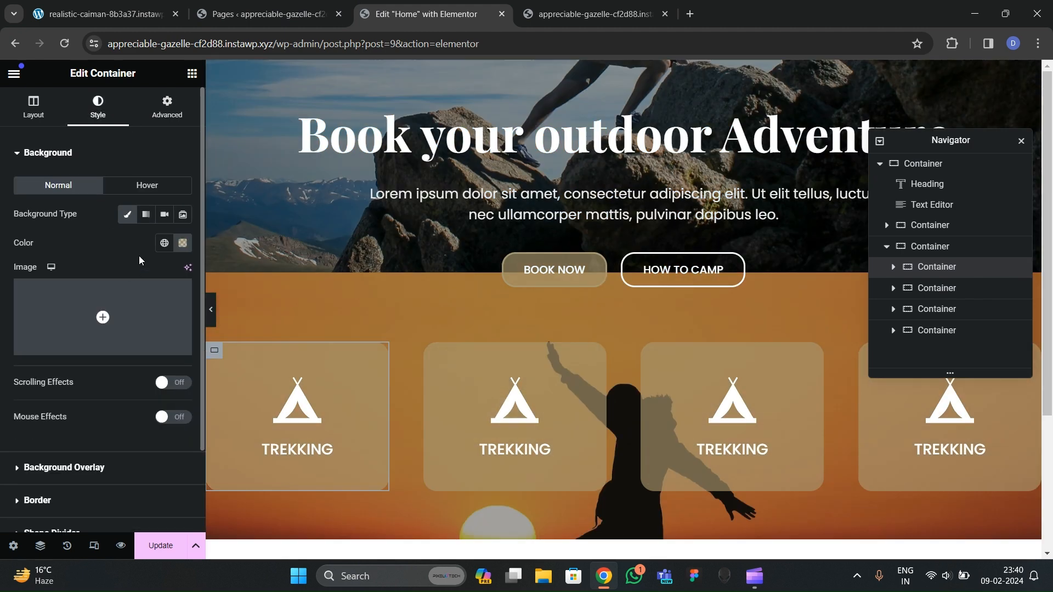
pyautogui.click(147, 185)
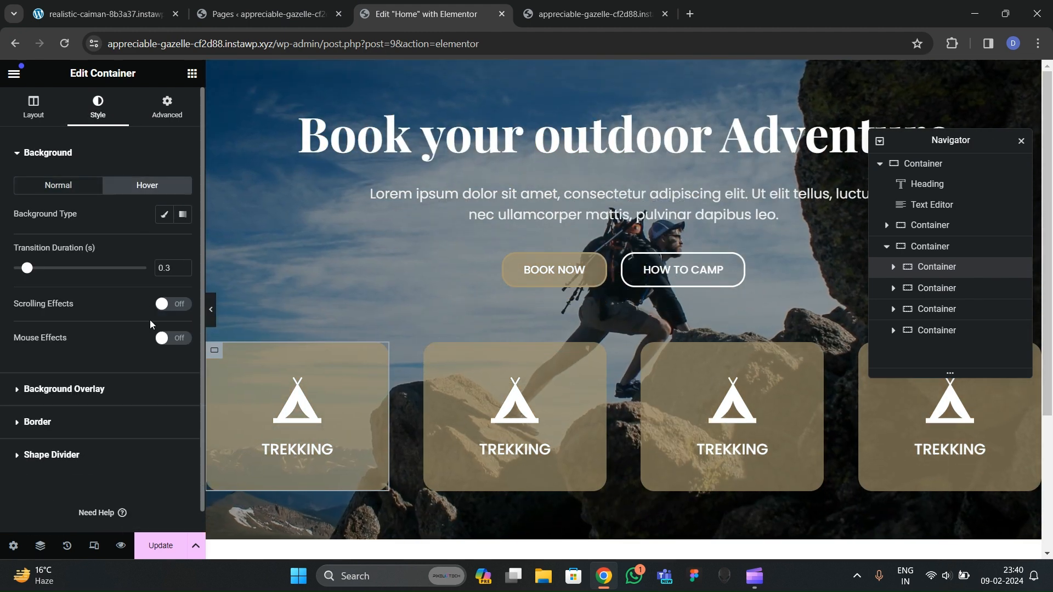
pyautogui.click(162, 215)
pyautogui.click(164, 243)
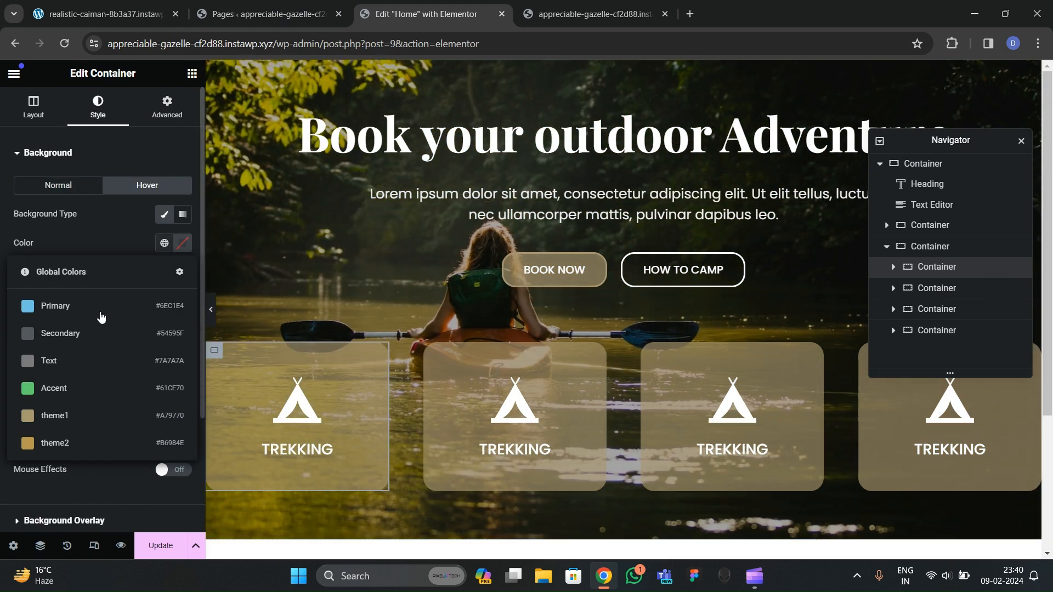
pyautogui.click(79, 420)
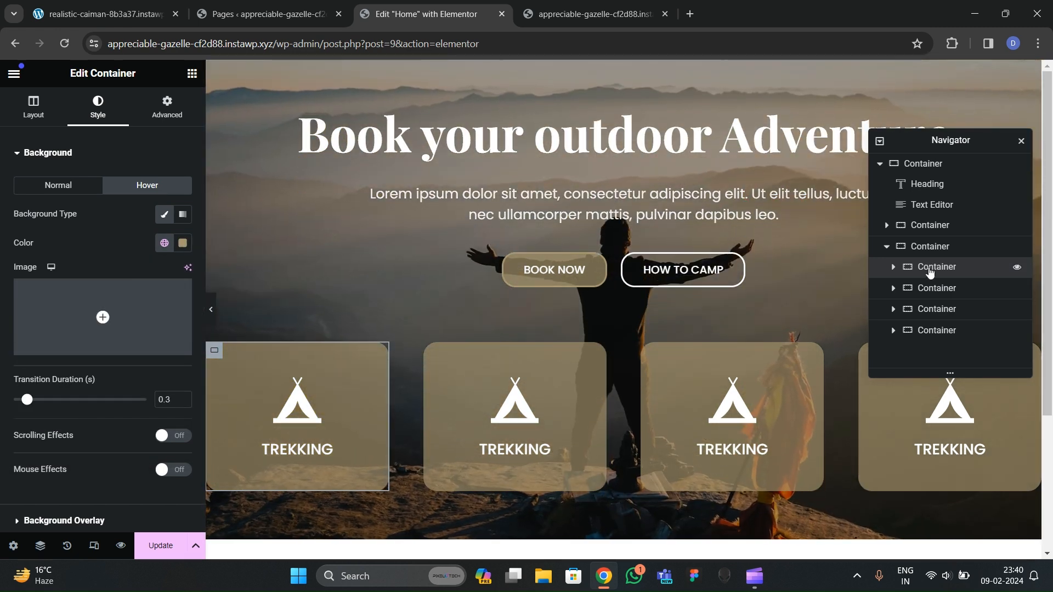
# Step: Paste the first card's style with the hover background onto the other three cards, and update the page
pyautogui.rightClick(930, 268)
pyautogui.click(915, 310)
pyautogui.rightClick(935, 288)
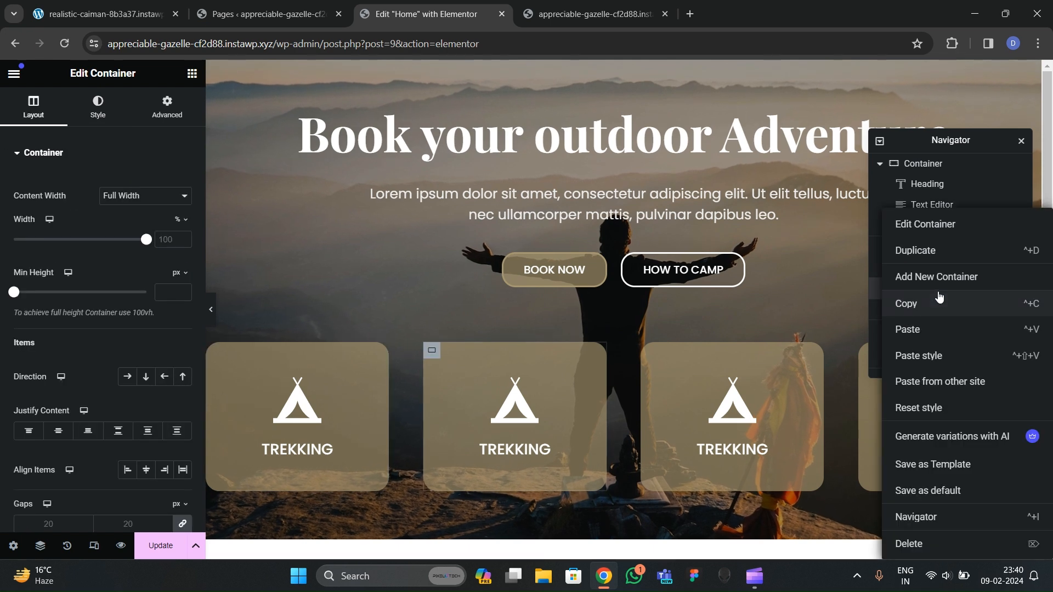
pyautogui.click(932, 356)
pyautogui.rightClick(929, 309)
pyautogui.click(932, 354)
pyautogui.rightClick(932, 338)
pyautogui.click(930, 355)
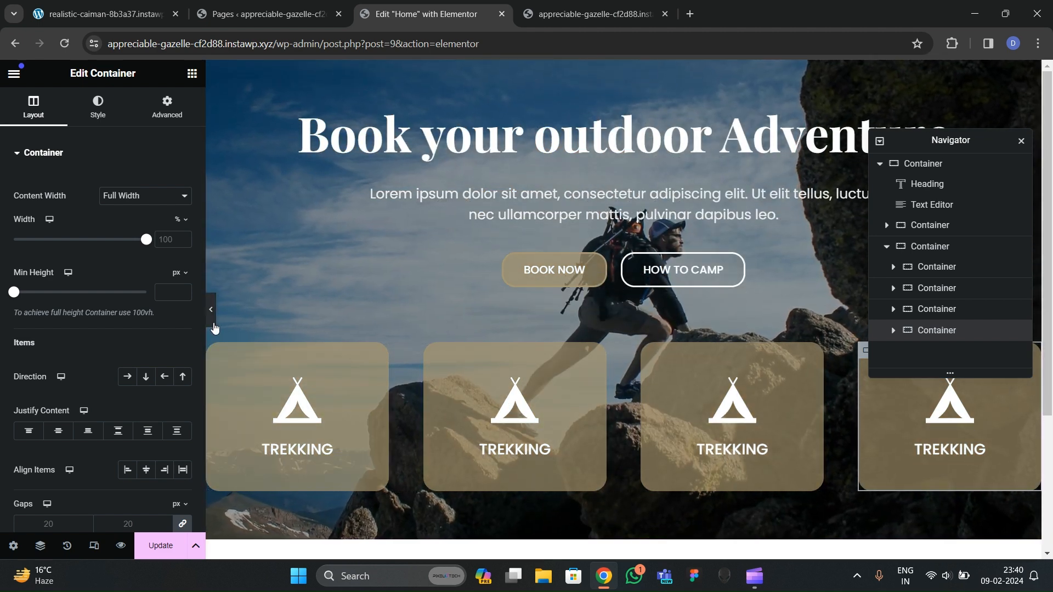
pyautogui.click(464, 401)
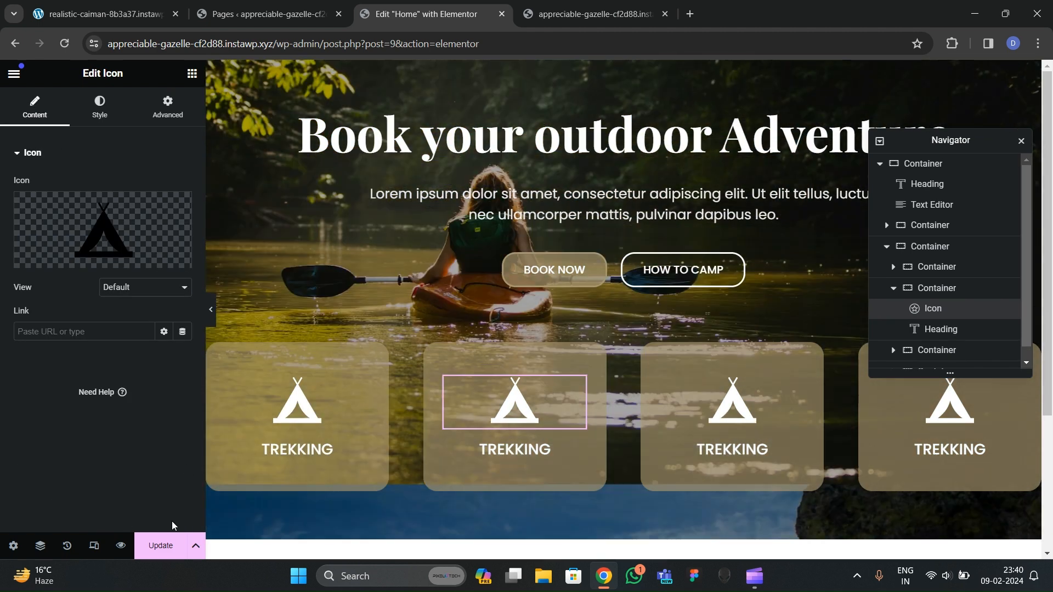
pyautogui.click(160, 545)
# Step: Examine the reference site's About Us section, and compare the live page's hero section with the reference hero
pyautogui.click(135, 11)
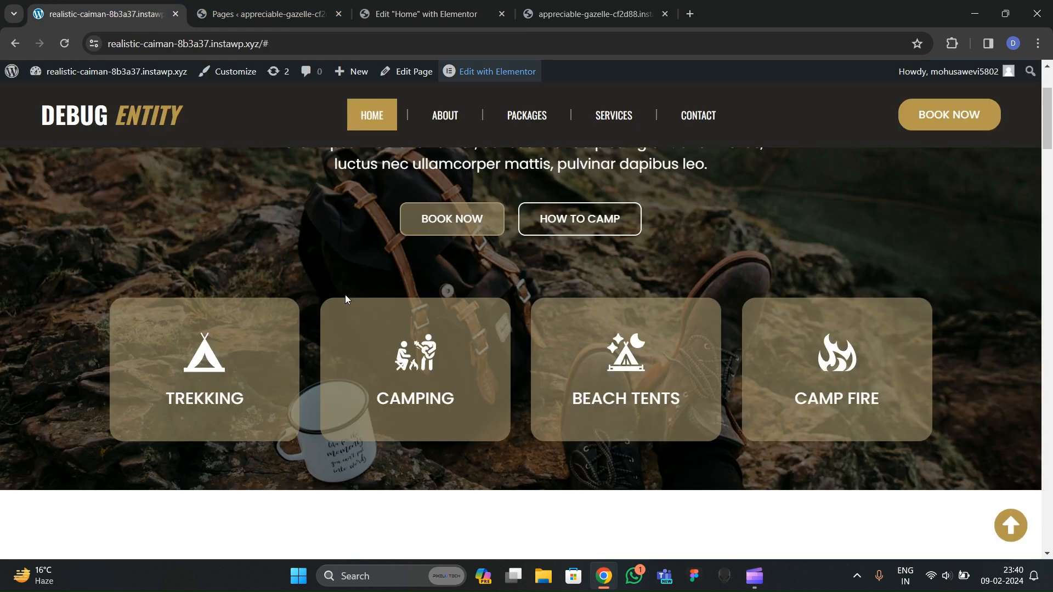
pyautogui.scroll(-6, 346, 299)
pyautogui.scroll(5, 357, 333)
pyautogui.scroll(-5, 346, 329)
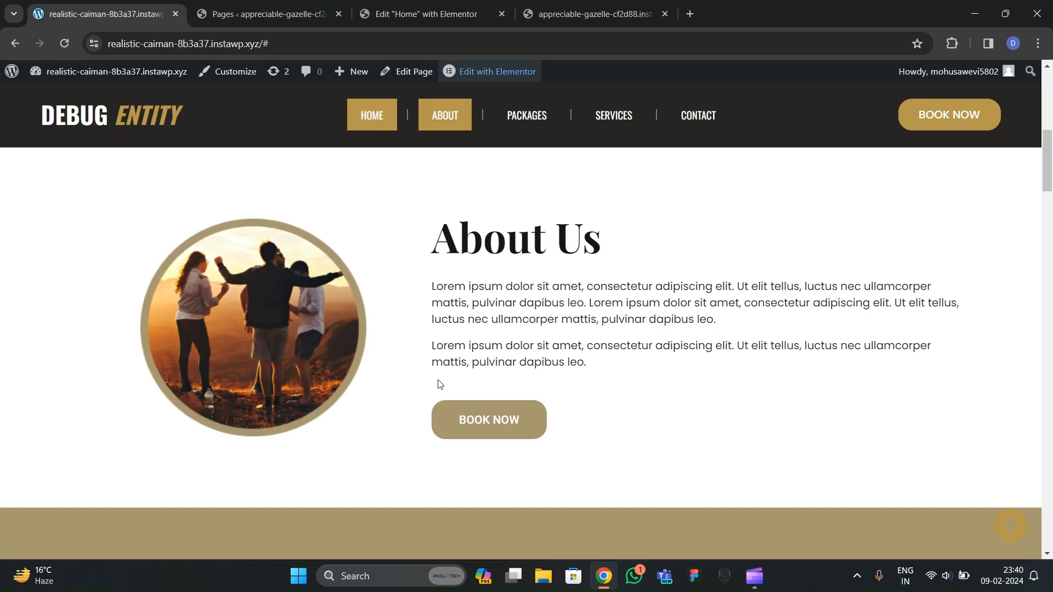
pyautogui.click(433, 14)
pyautogui.scroll(-4, 485, 334)
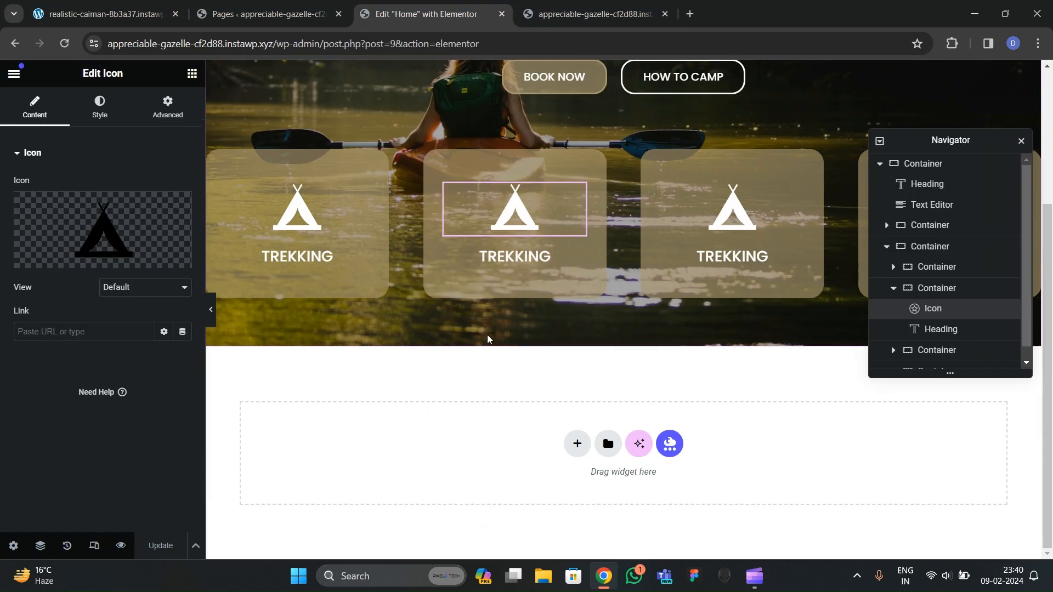
pyautogui.click(573, 6)
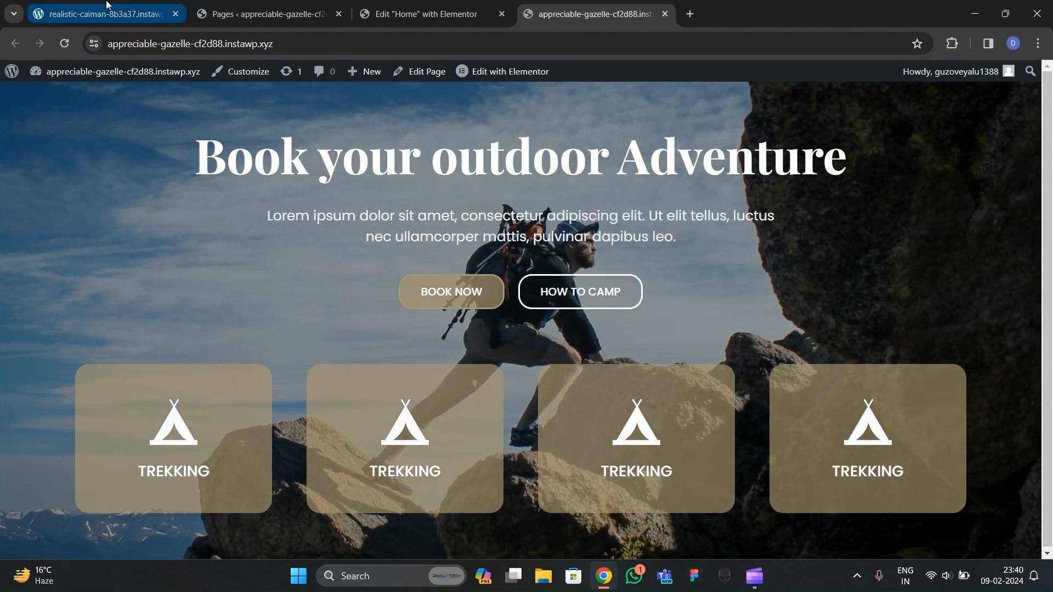
pyautogui.hotkey('ctrl', '1')
pyautogui.scroll(6, 469, 230)
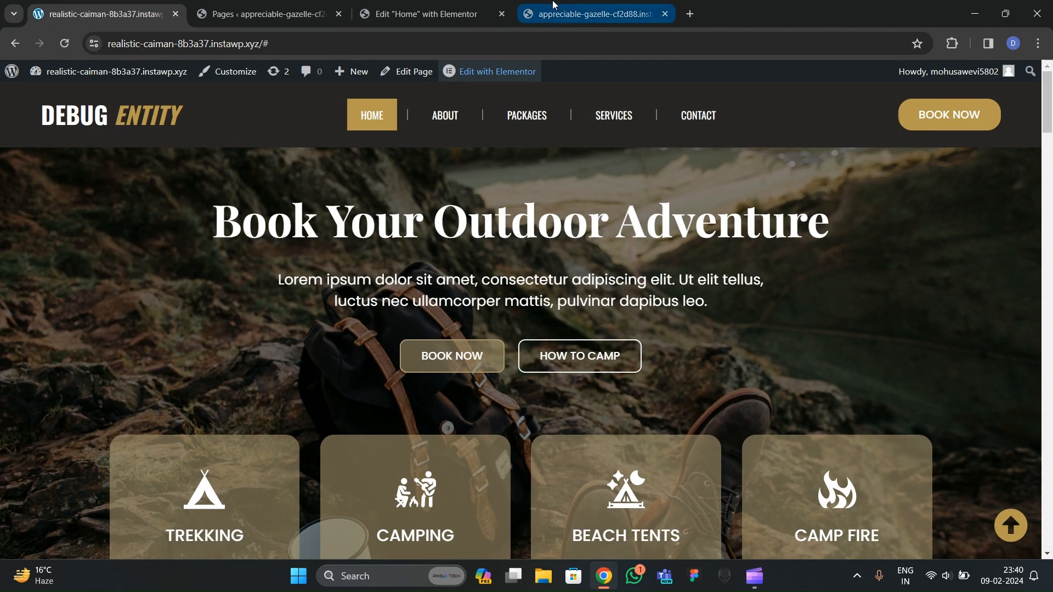
# Step: Set the text transform of the hero heading "Book your outdoor Adventure" to Capitalize in its typography settings
pyautogui.hotkey('ctrl', '3')
pyautogui.scroll(3, 545, 151)
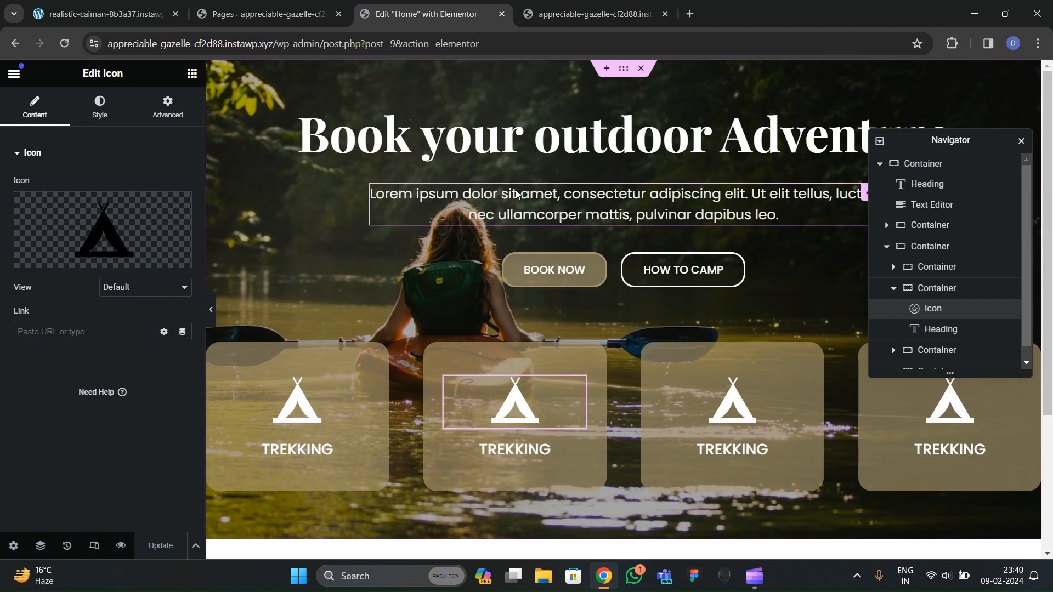
pyautogui.click(546, 150)
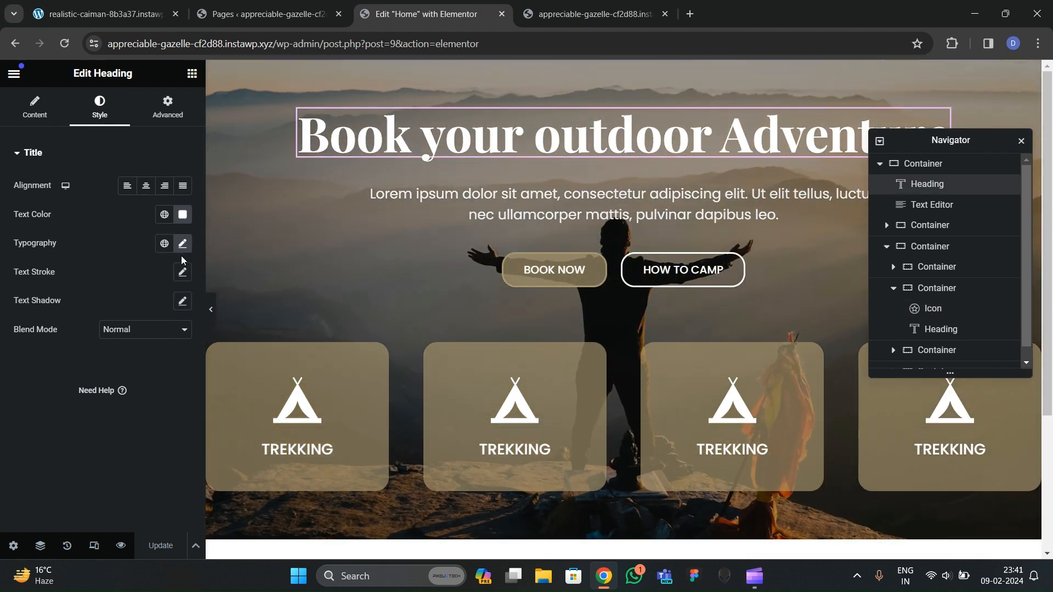
pyautogui.click(183, 244)
pyautogui.scroll(-1, 121, 378)
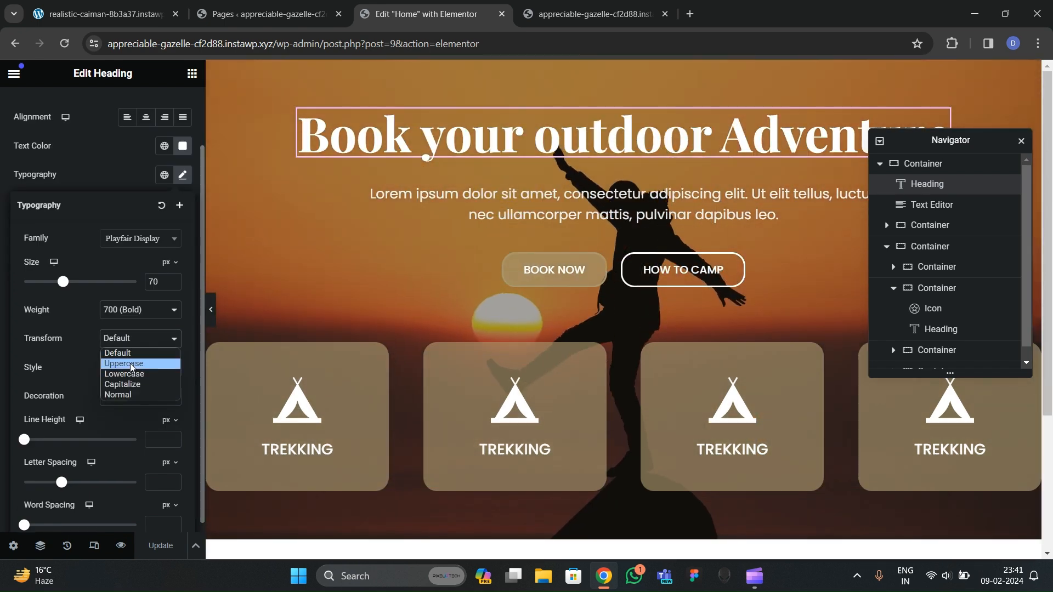
pyautogui.click(131, 385)
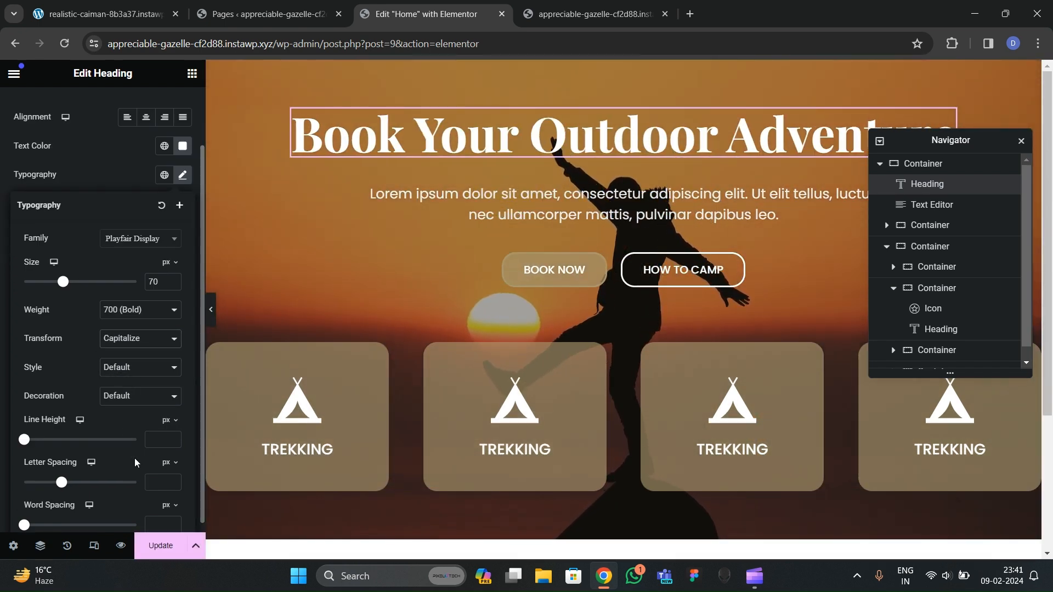
# Step: Update the page, reload the live page, and check it against the reference site's hero and About Us sections
pyautogui.click(159, 545)
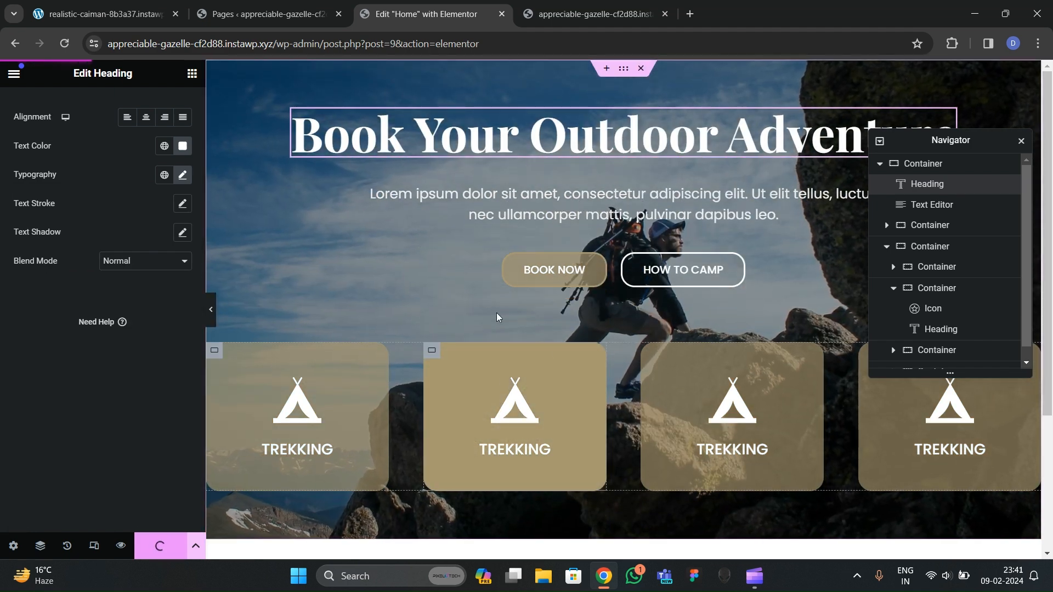
pyautogui.click(595, 14)
pyautogui.click(64, 44)
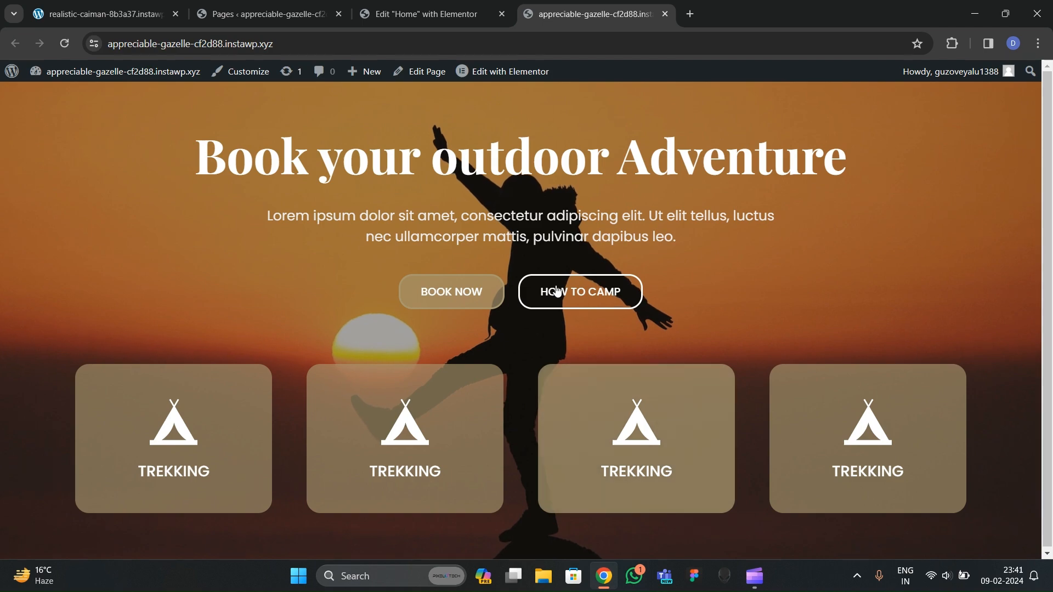
pyautogui.click(457, 6)
pyautogui.hotkey('ctrl', '1')
pyautogui.scroll(-10, 425, 384)
pyautogui.scroll(3, 422, 353)
# Step: Add a two-column container below the hero section with a boxed width of 1300 px and padding of 0
pyautogui.hotkey('ctrl', '3')
pyautogui.scroll(-4, 572, 384)
pyautogui.click(570, 440)
pyautogui.scroll(-1, 542, 440)
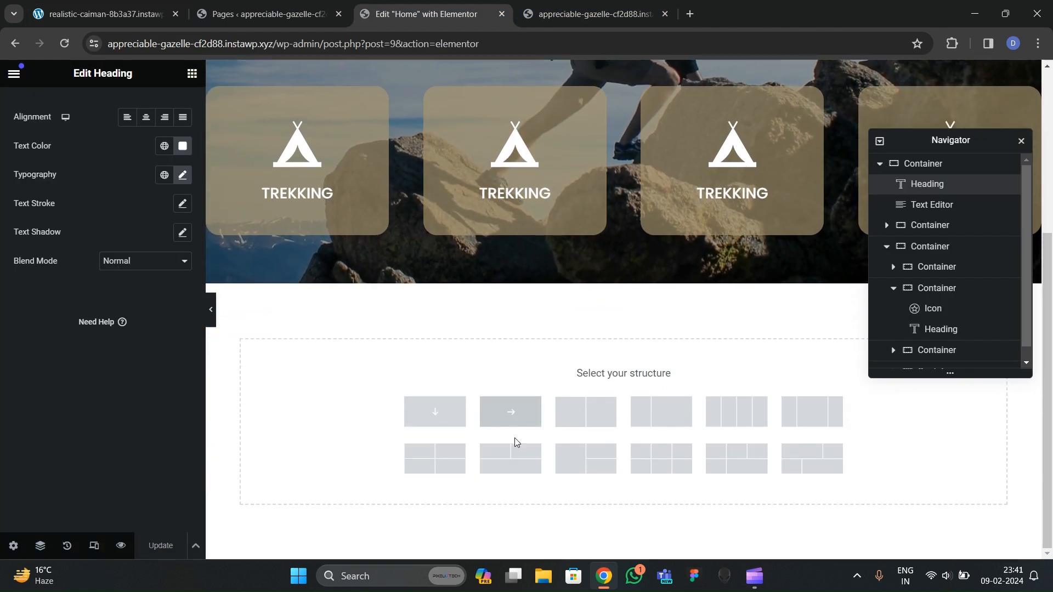
pyautogui.click(585, 411)
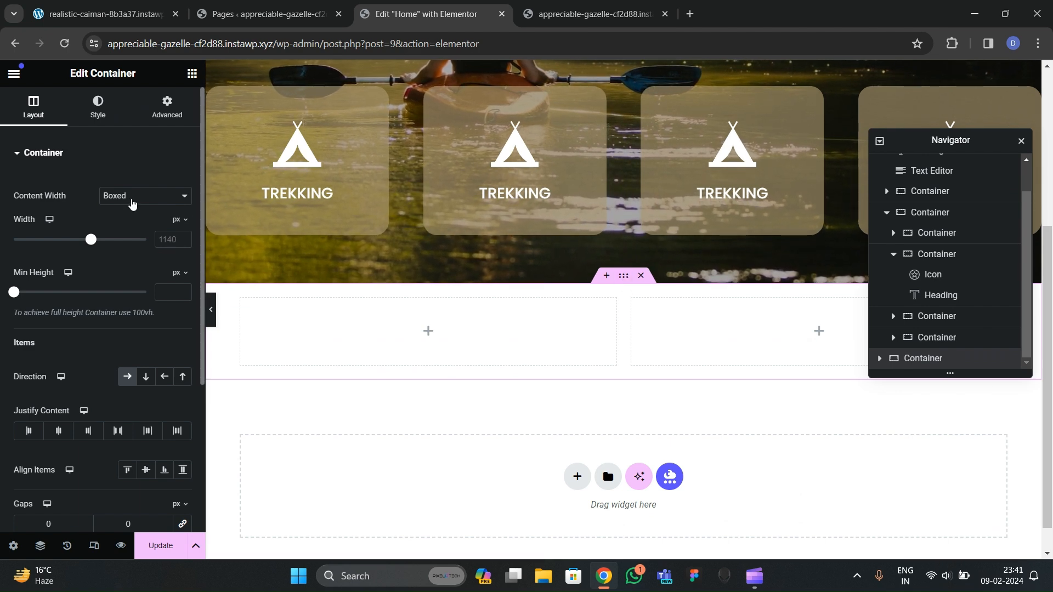
pyautogui.click(169, 240)
pyautogui.write('1300')
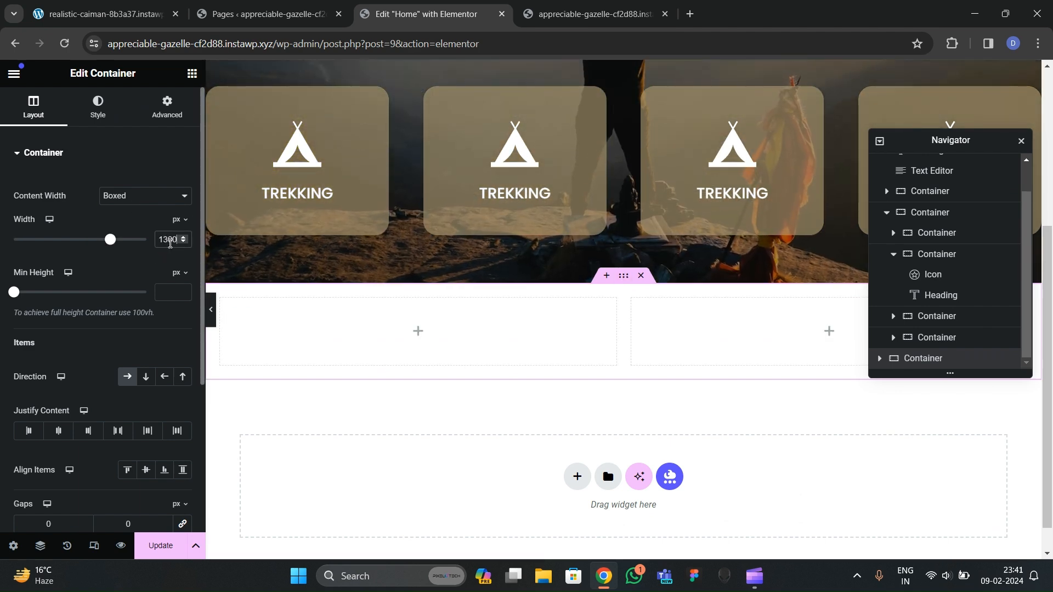
pyautogui.click(155, 122)
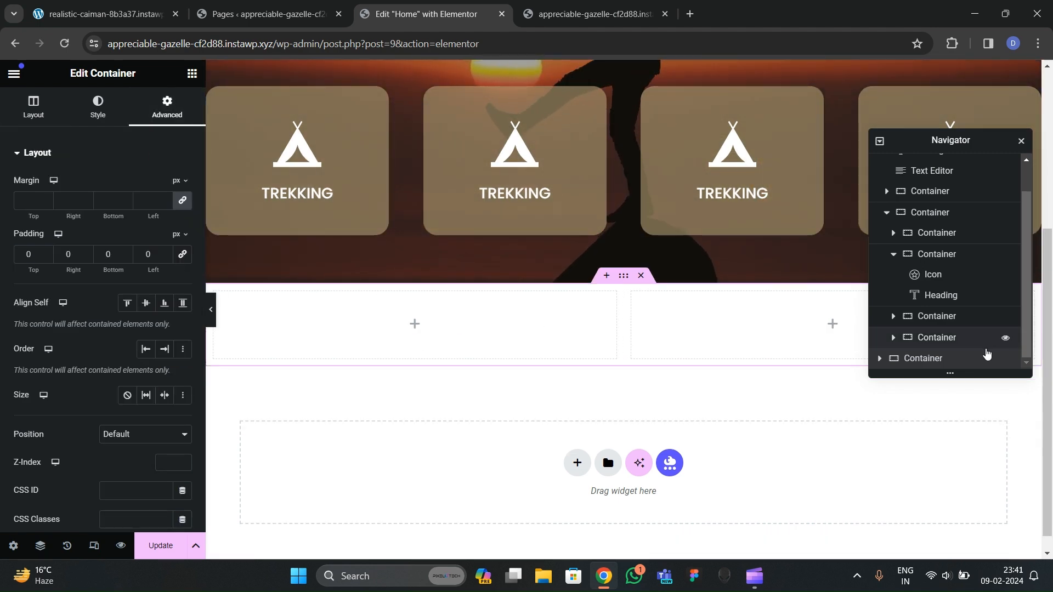
# Step: Rename the two top-level containers "hero" and "about" in the page structure
pyautogui.scroll(5, 883, 230)
pyautogui.click(884, 171)
pyautogui.doubleClick(937, 164)
pyautogui.write('hero')
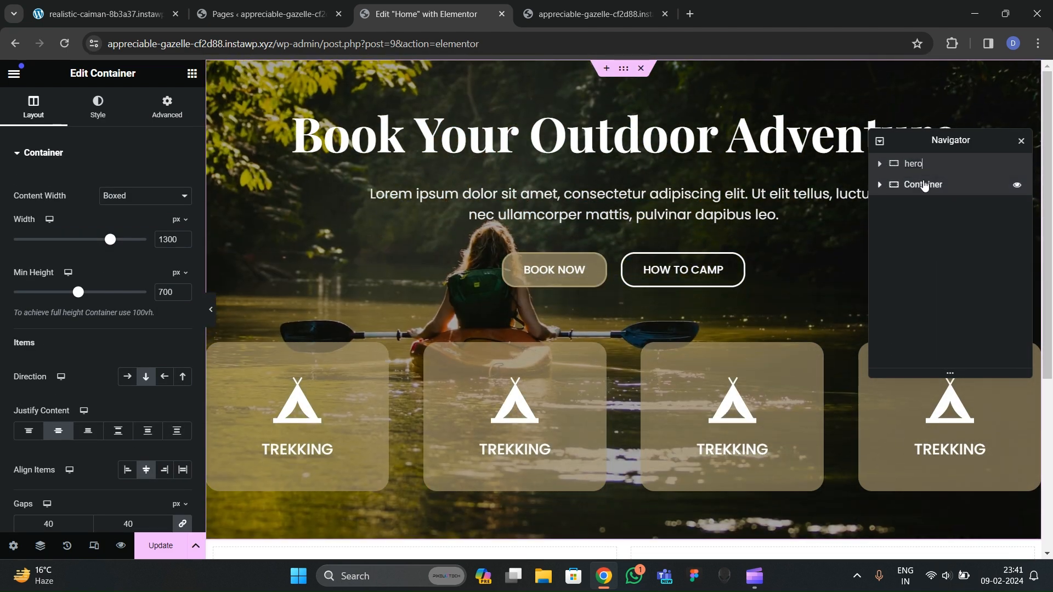
pyautogui.doubleClick(927, 184)
pyautogui.write('abo')
pyautogui.write('out')
pyautogui.press('BackSpace')
pyautogui.press('BackSpace')
pyautogui.press('BackSpace')
pyautogui.write('ut')
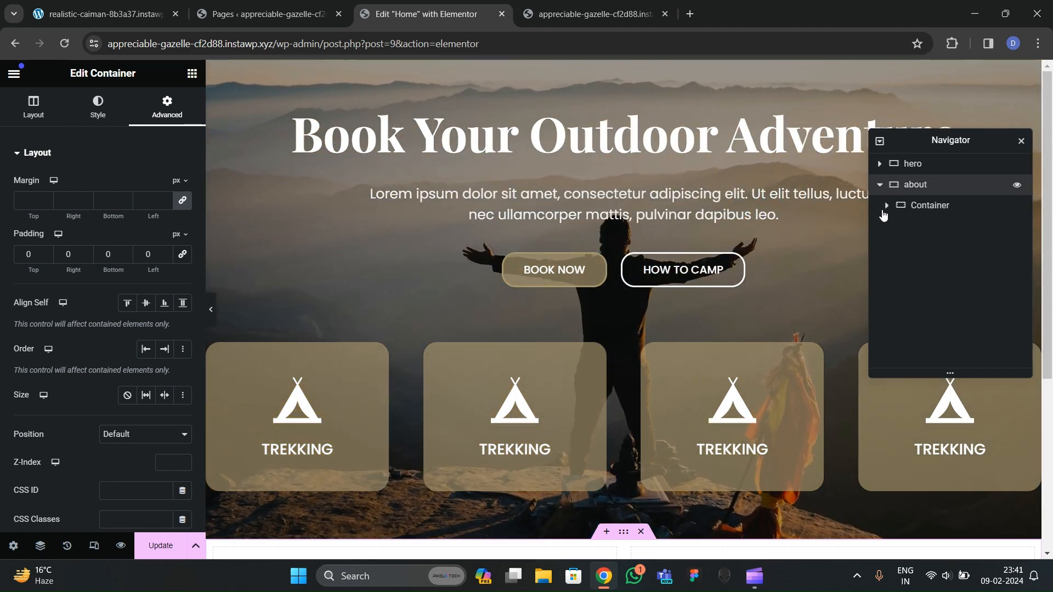
# Step: Set the padding of both inner column containers in the about section to 0
pyautogui.scroll(-5, 630, 349)
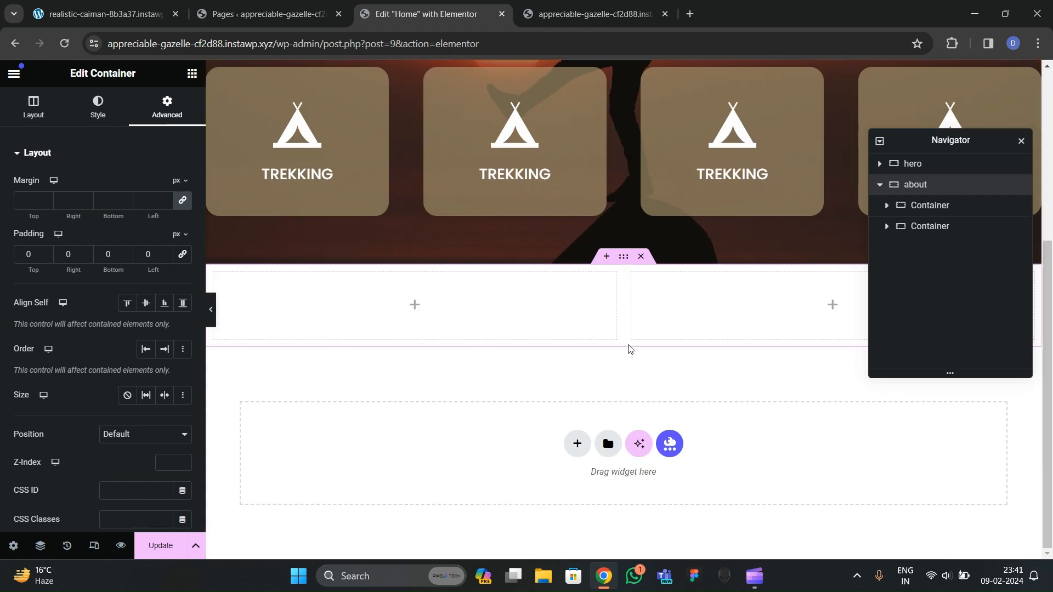
pyautogui.click(926, 206)
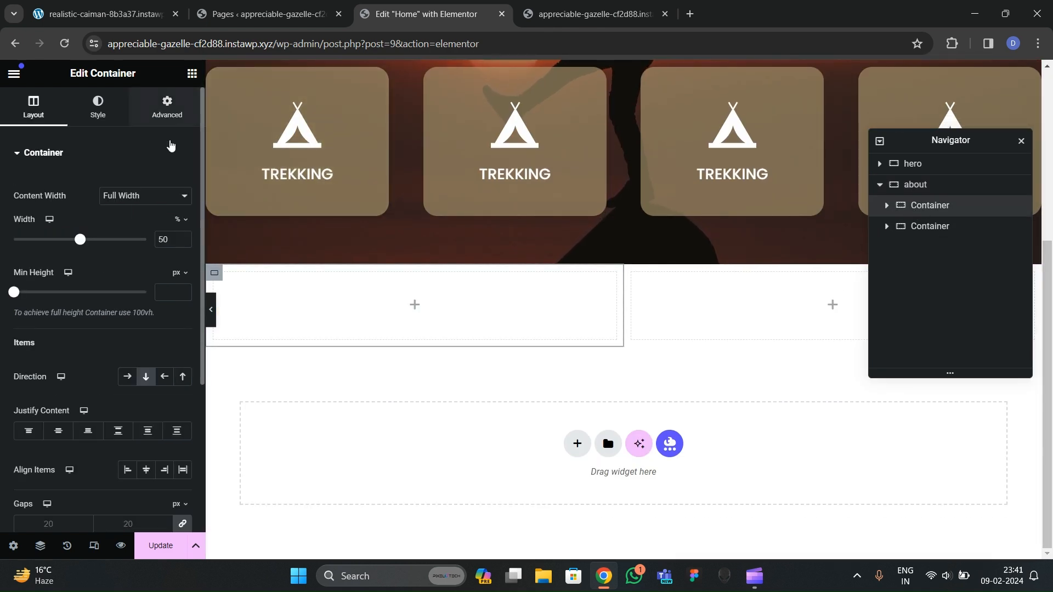
pyautogui.click(167, 105)
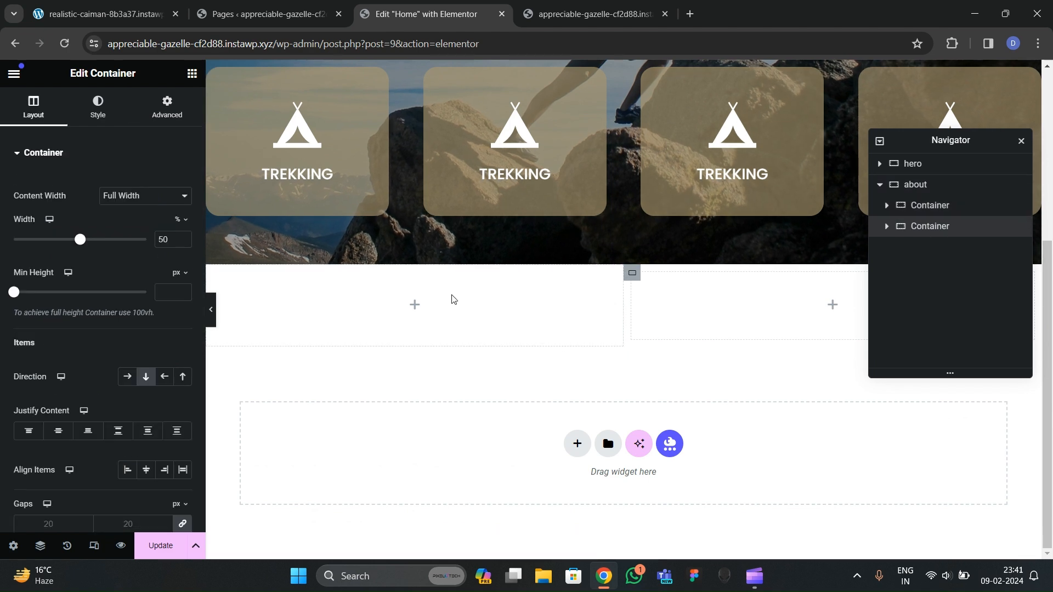
pyautogui.click(156, 116)
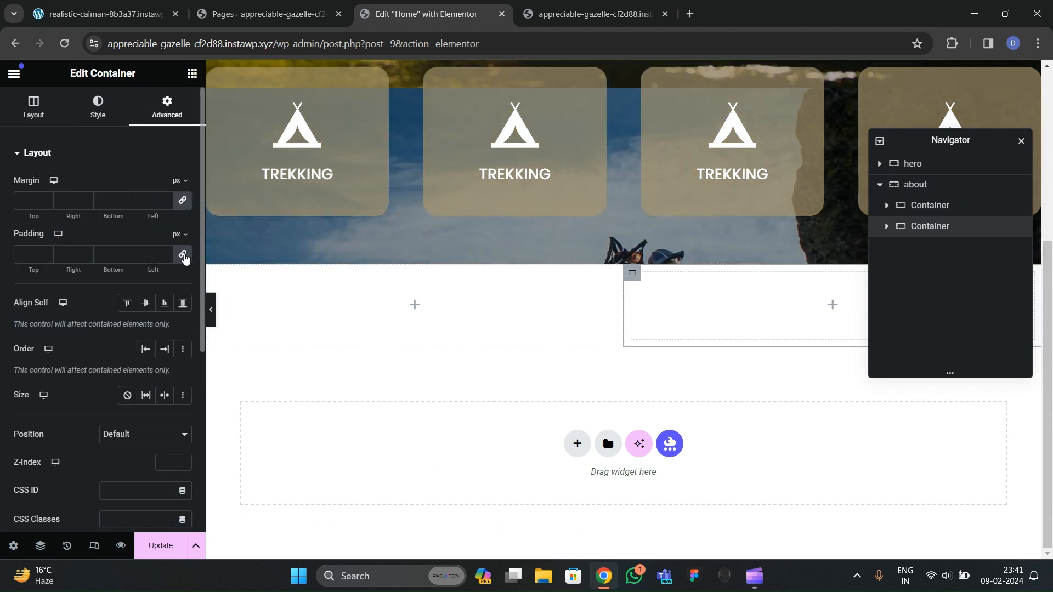
pyautogui.scroll(4, 461, 359)
pyautogui.scroll(-4, 460, 360)
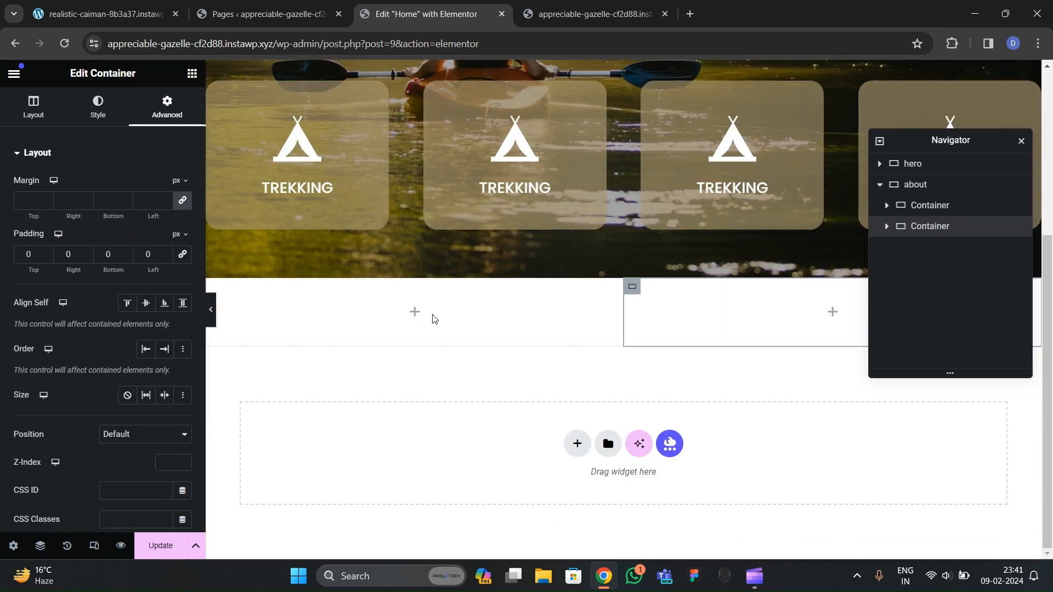
# Step: Set the about container's top and bottom padding to 80 px, with the sides at 0
pyautogui.click(624, 271)
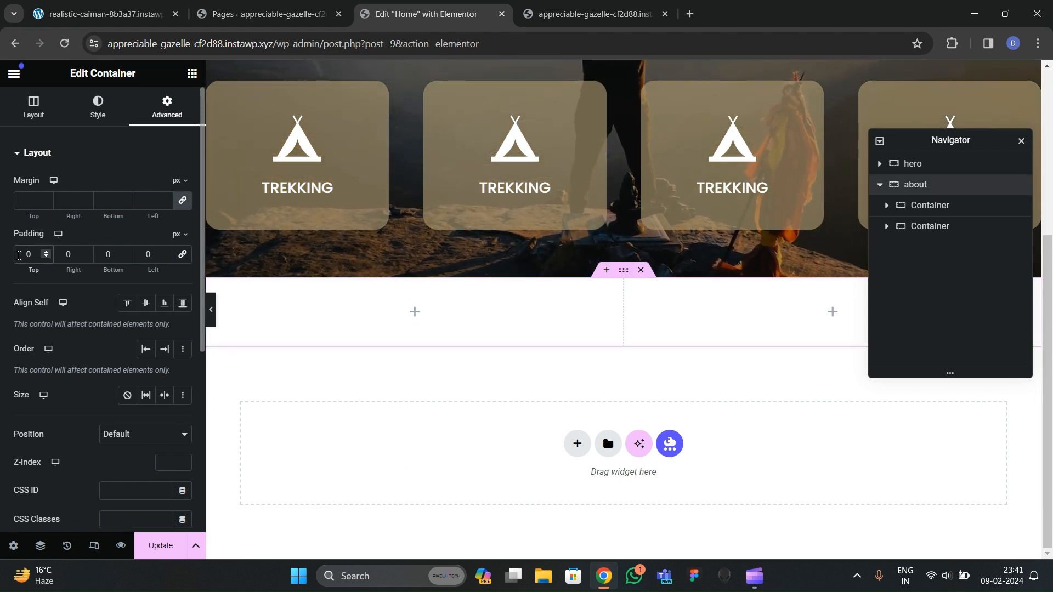
pyautogui.click(18, 256)
pyautogui.write('80')
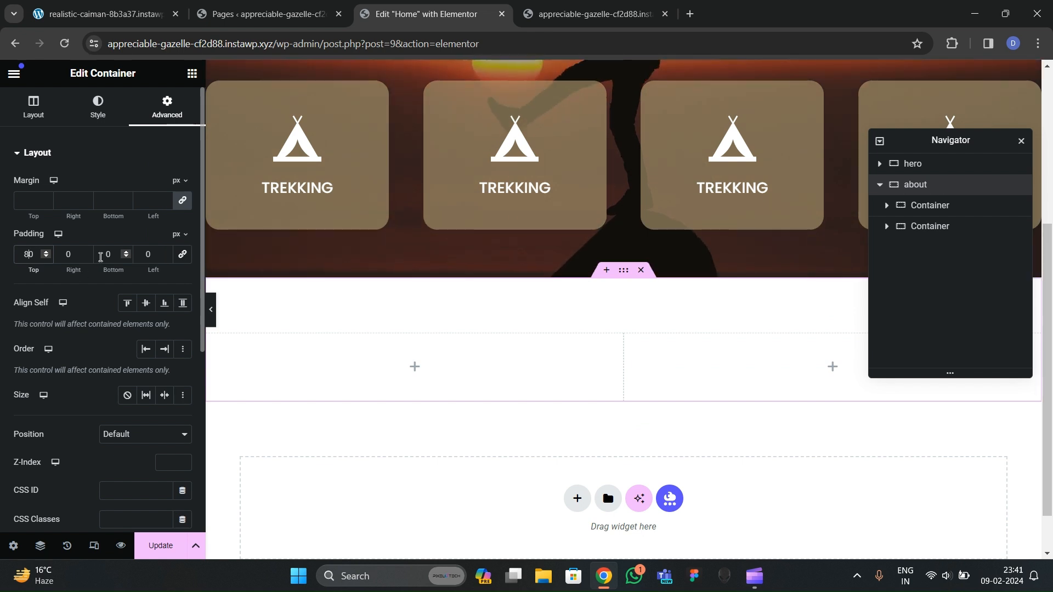
pyautogui.write('8')
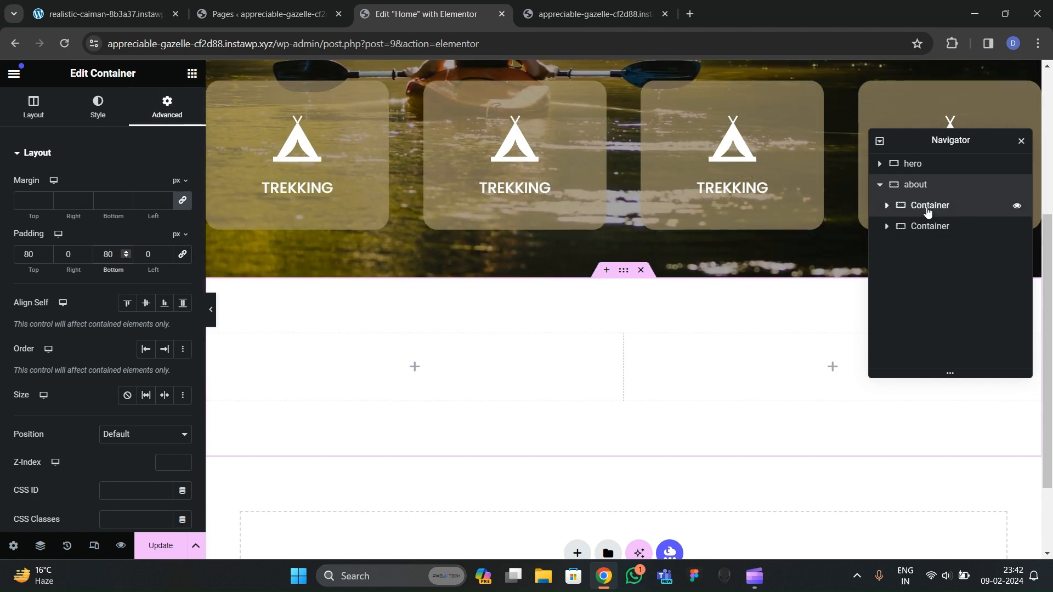
# Step: Set the first about column's width to 40% and the second column's width to 60%
pyautogui.click(926, 211)
pyautogui.click(34, 107)
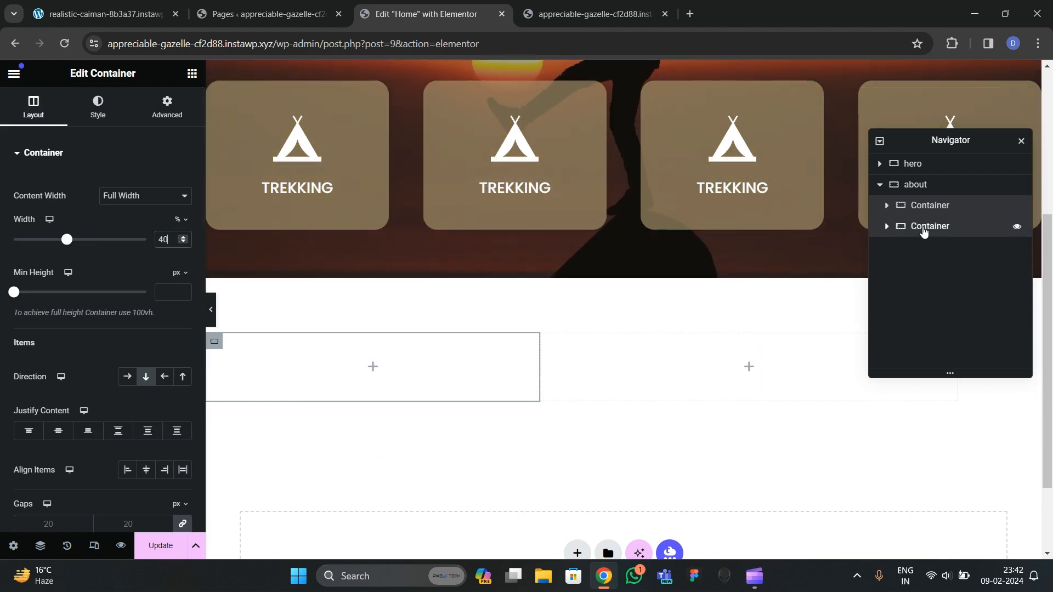
pyautogui.click(927, 226)
pyautogui.click(36, 107)
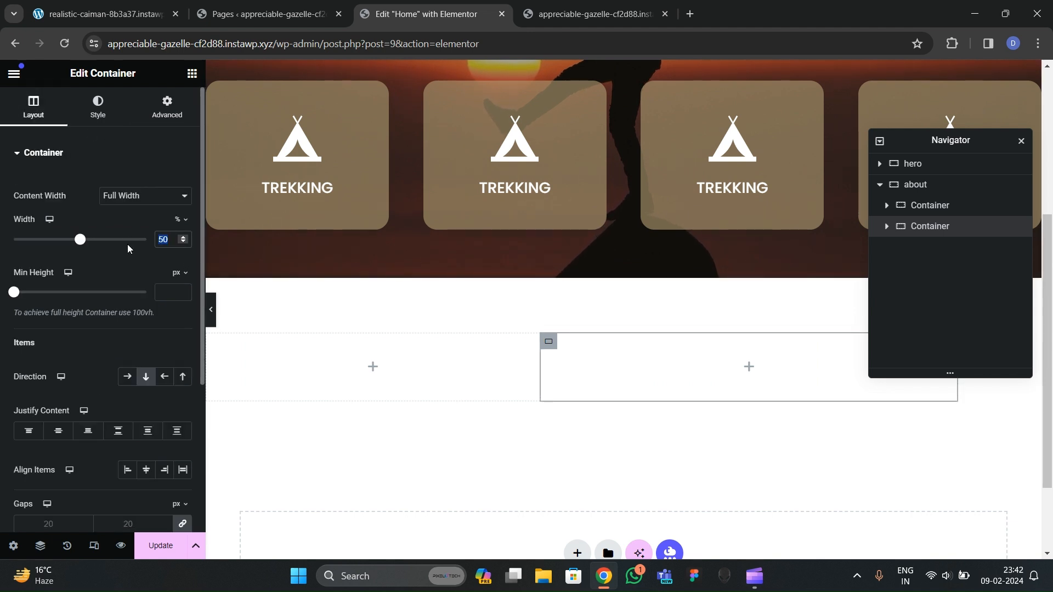
pyautogui.write('60')
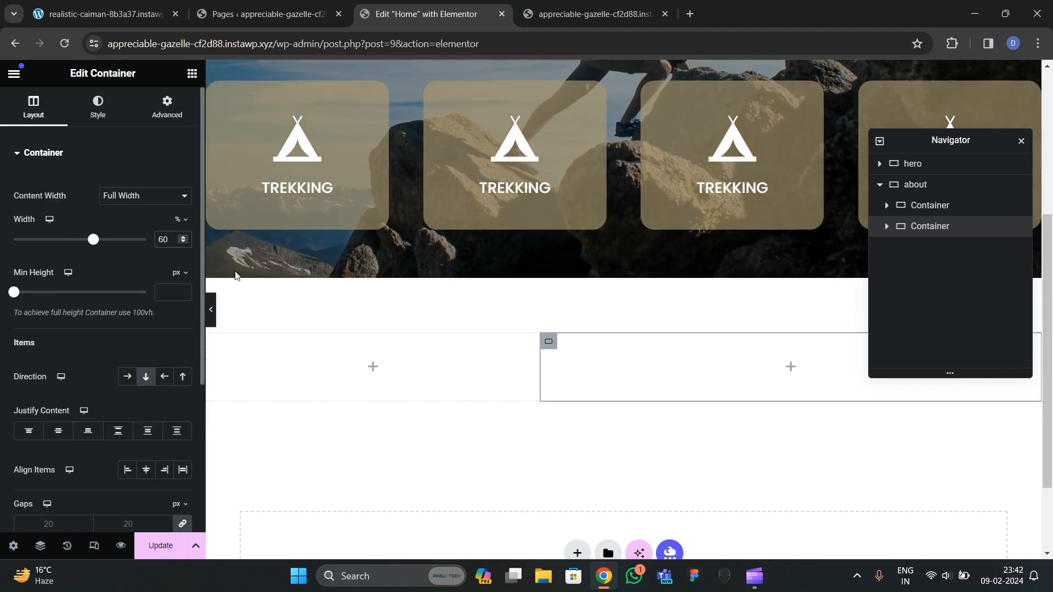
# Step: Add an Image widget to the first about column and choose the round kayak picture img2.png from the media library
pyautogui.click(192, 72)
pyautogui.scroll(-3, 146, 322)
pyautogui.moveTo(151, 253); pyautogui.dragTo(336, 366)
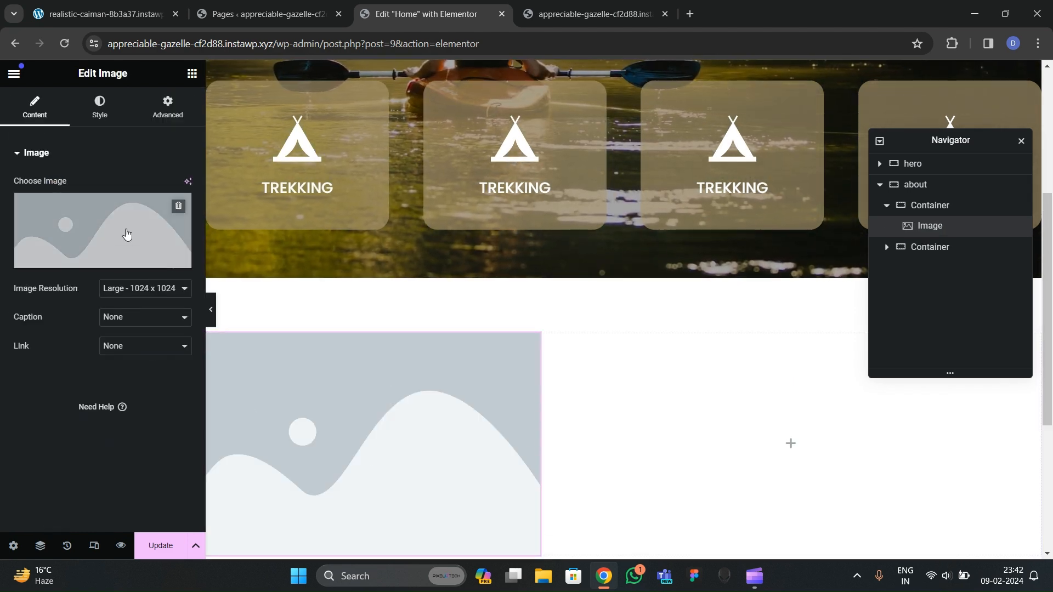
pyautogui.click(126, 235)
pyautogui.scroll(-10, 513, 390)
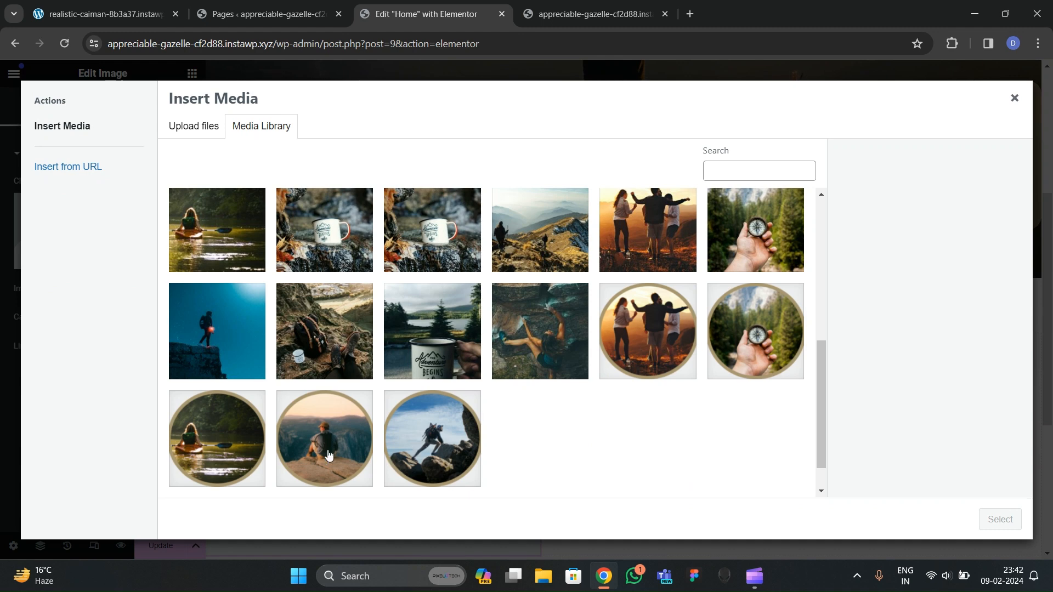
pyautogui.click(264, 446)
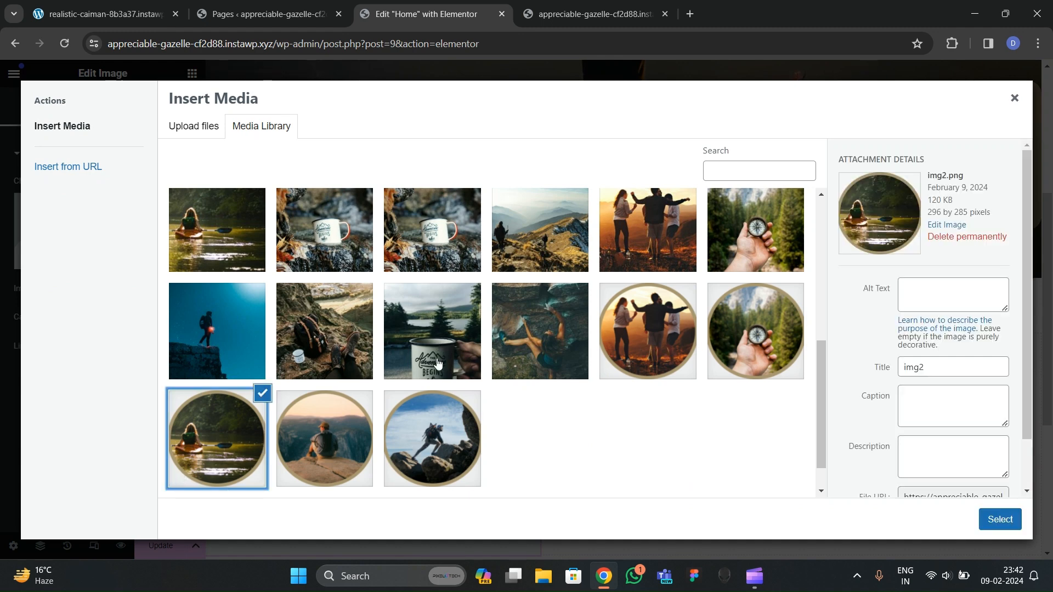
pyautogui.click(1006, 518)
pyautogui.scroll(-2, 399, 416)
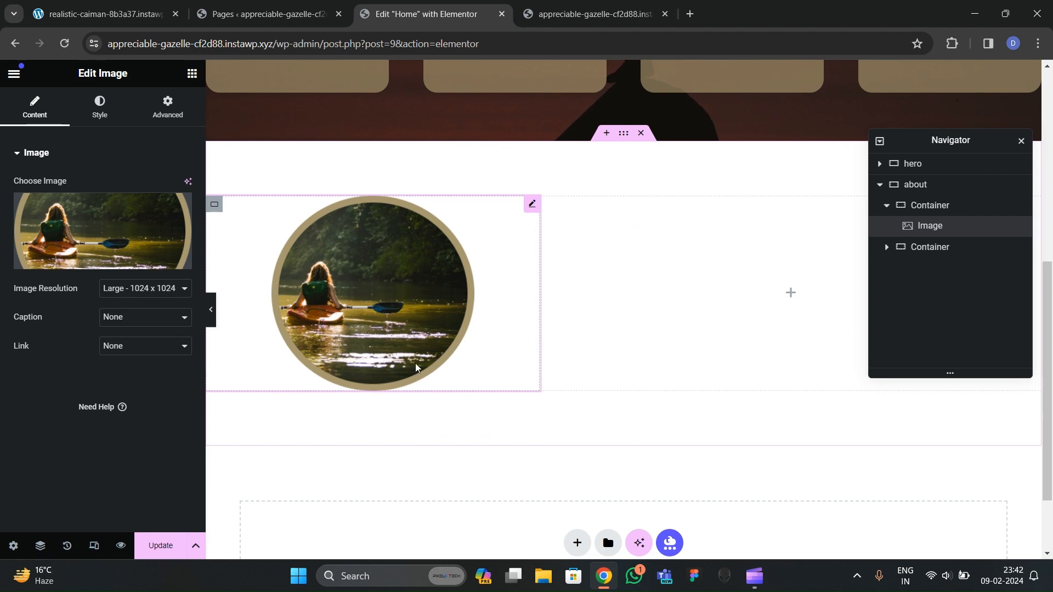
# Step: Compare with the reference About Us section, and add a heading "About Us" to the second about column
pyautogui.scroll(3, 500, 455)
pyautogui.hotkey('ctrl', '1')
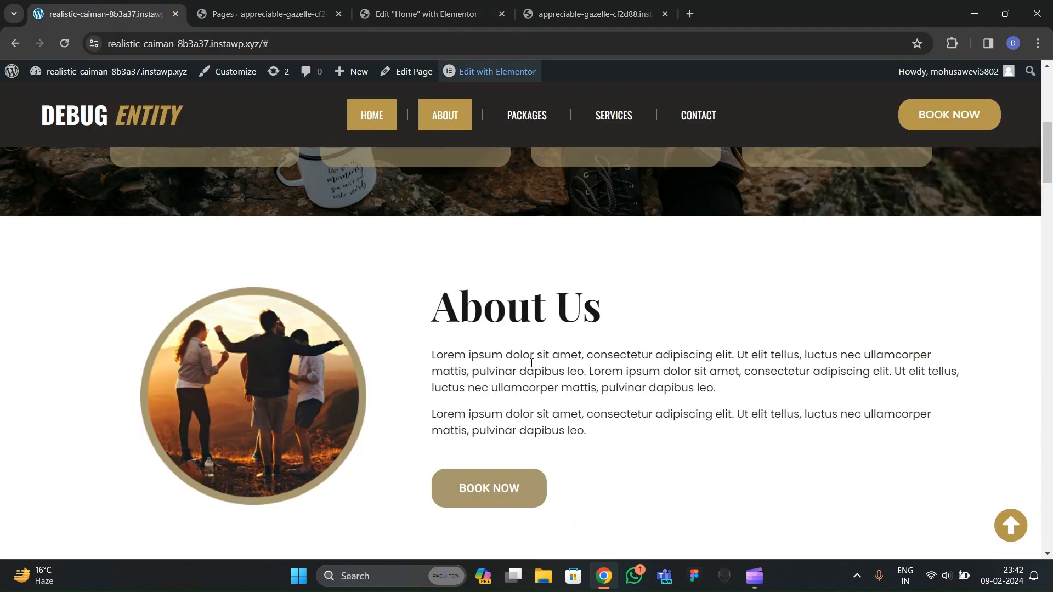
pyautogui.click(428, 14)
pyautogui.click(191, 74)
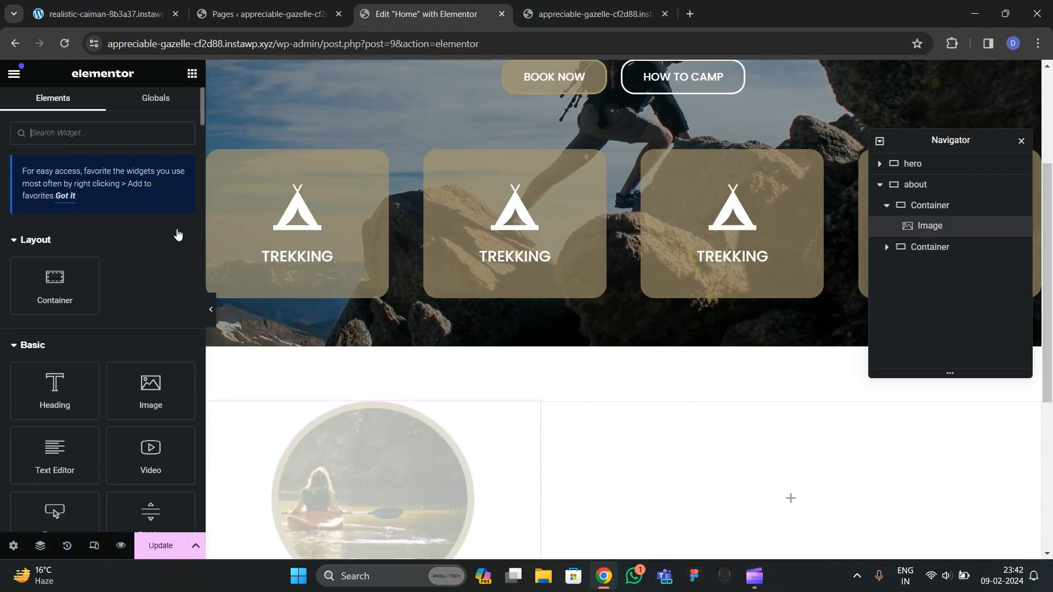
pyautogui.scroll(-3, 329, 307)
pyautogui.moveTo(54, 390); pyautogui.dragTo(563, 303)
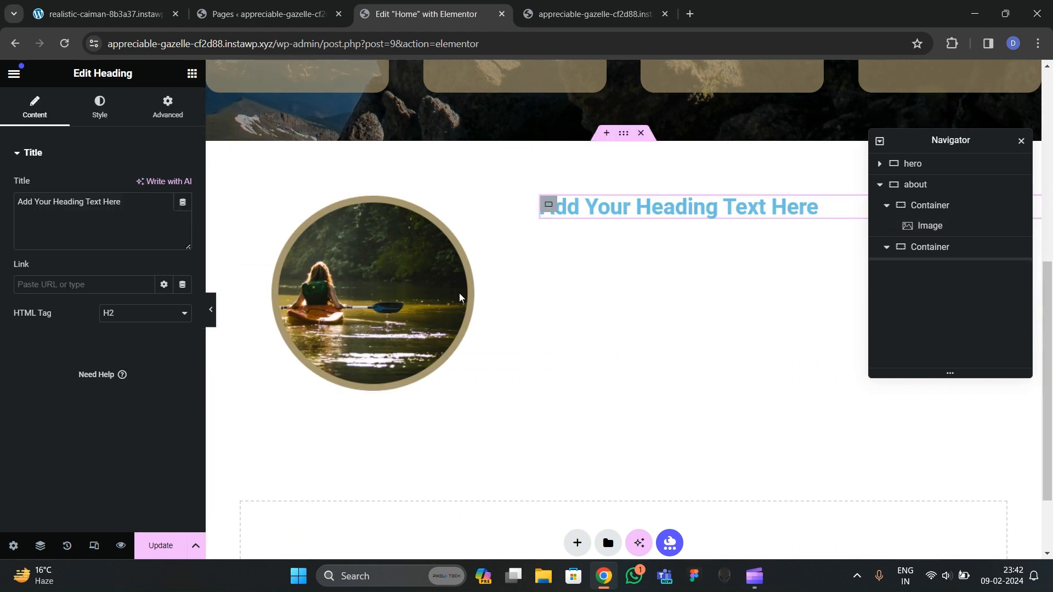
pyautogui.write('About Us')
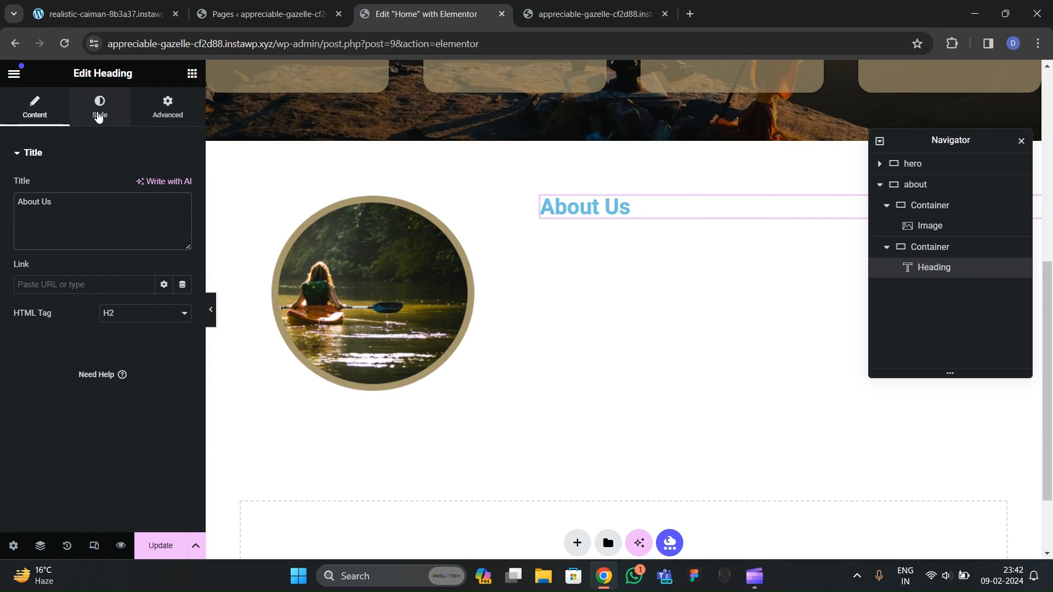
# Step: Set the text color of the "About Us" heading to black
pyautogui.click(98, 113)
pyautogui.click(187, 217)
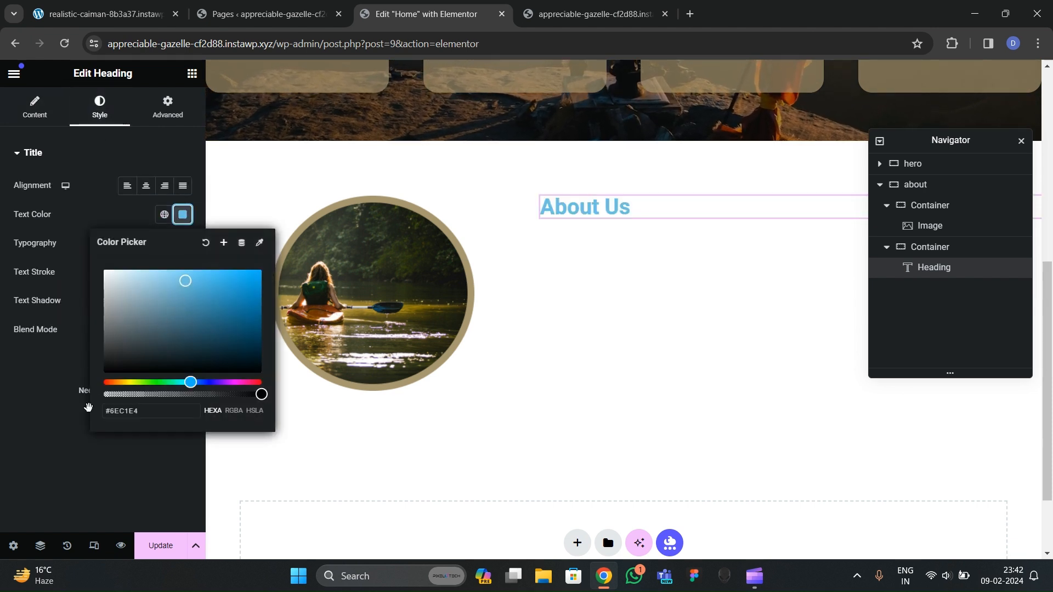
pyautogui.click(22, 404)
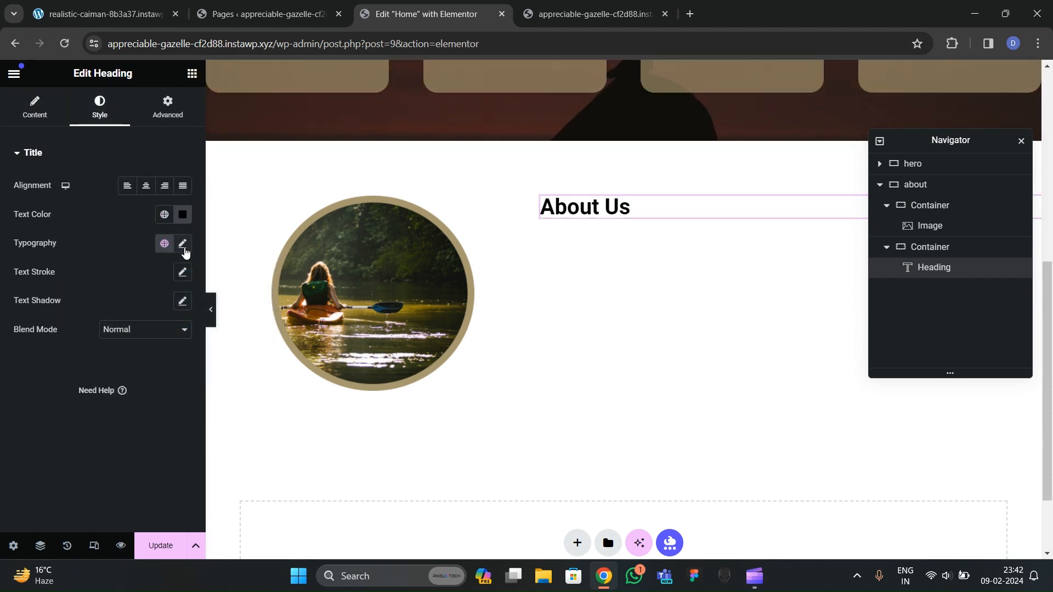
# Step: Set the "About Us" heading's typography to Playfair Display, 700 (Bold), 60 px, and compare it with the reference heading
pyautogui.click(183, 247)
pyautogui.click(134, 307)
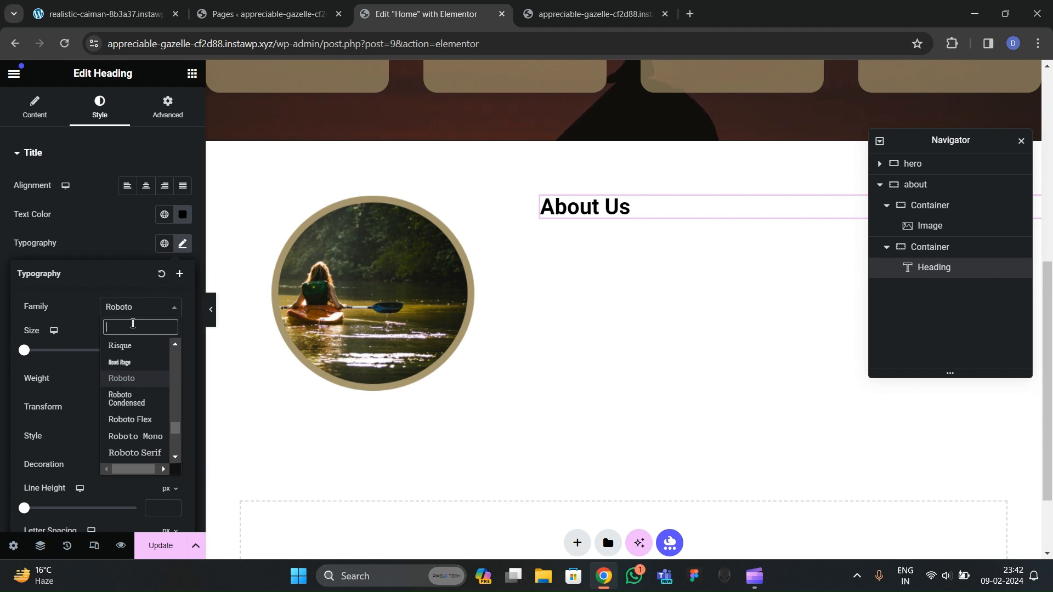
pyautogui.write('playf')
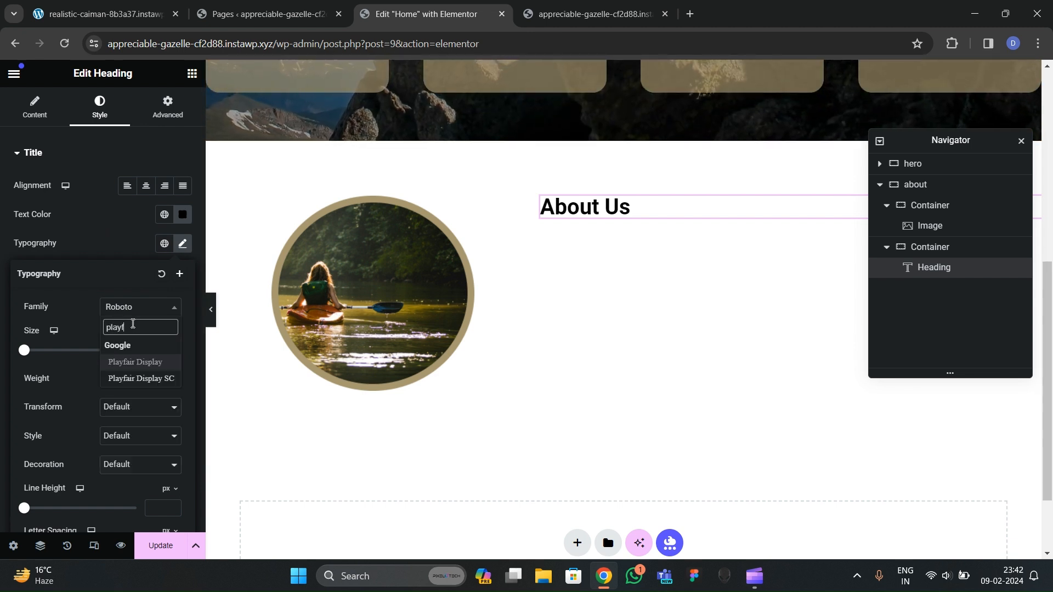
pyautogui.press('Return')
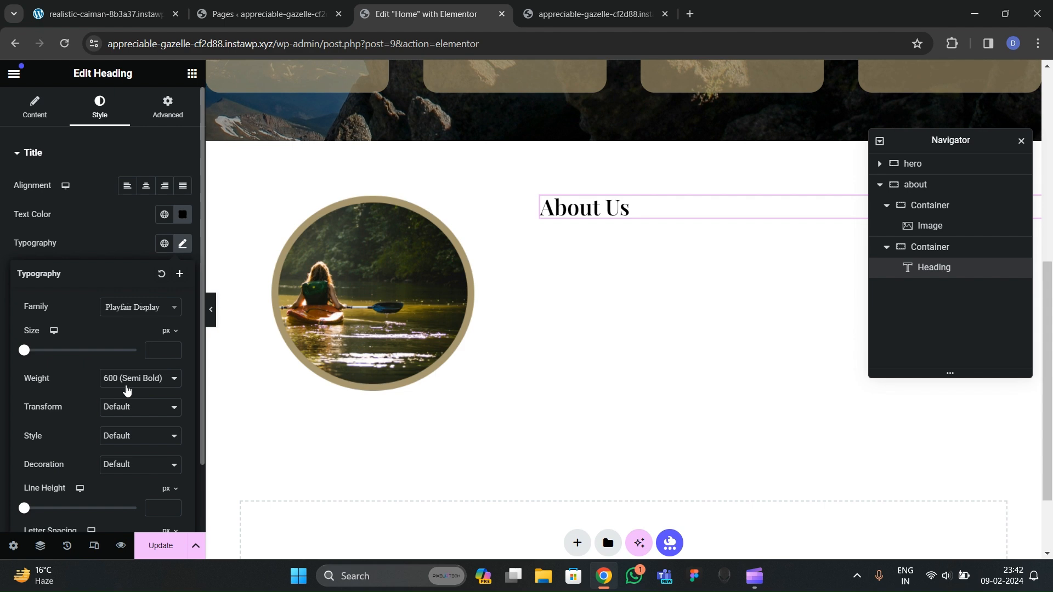
pyautogui.click(126, 387)
pyautogui.click(126, 453)
pyautogui.click(172, 348)
pyautogui.moveTo(173, 351); pyautogui.dragTo(172, 351)
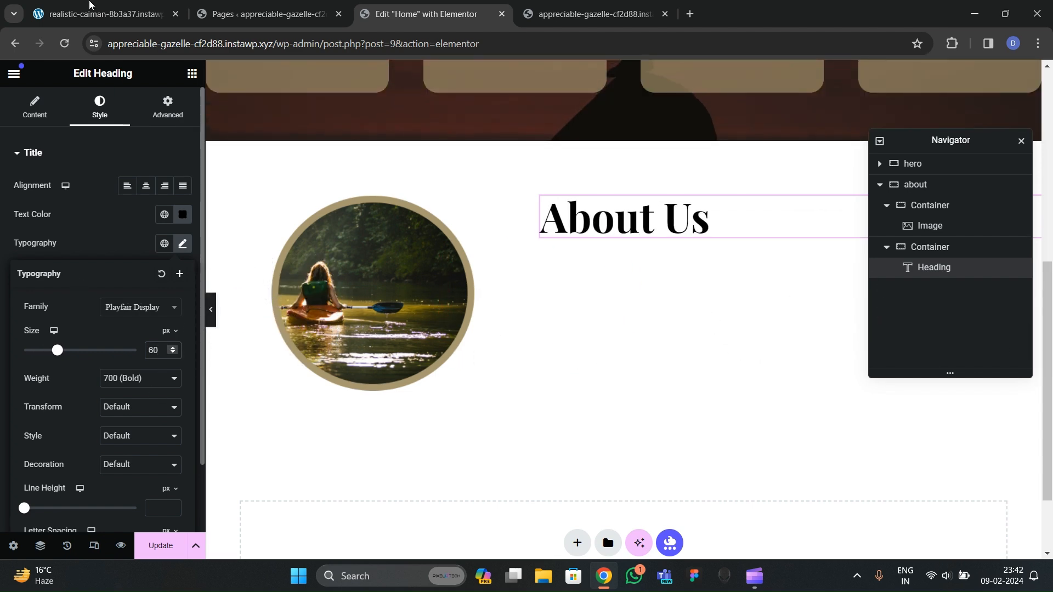
pyautogui.click(91, 5)
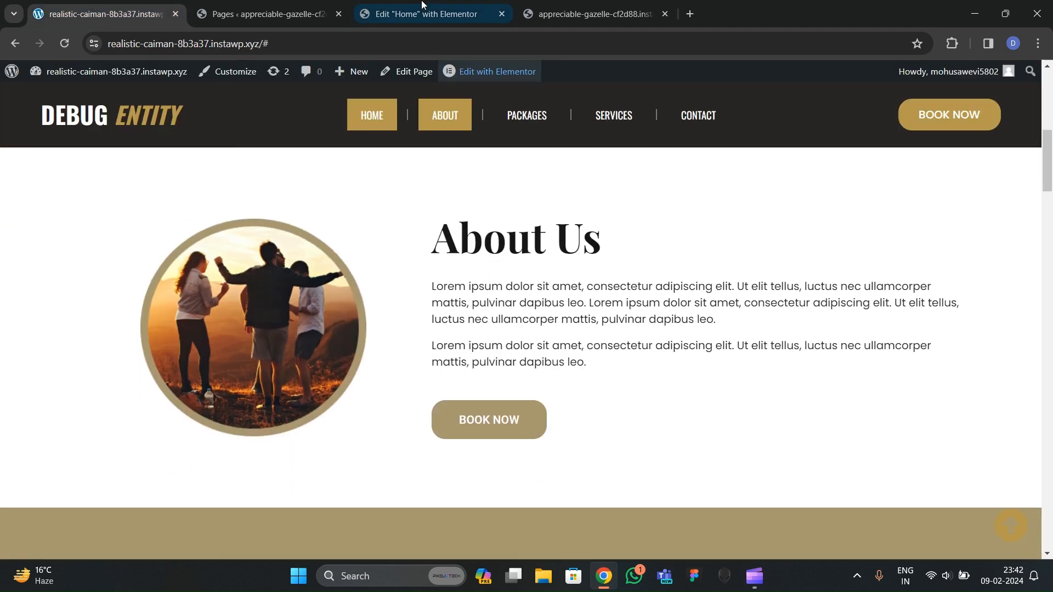
pyautogui.click(428, 14)
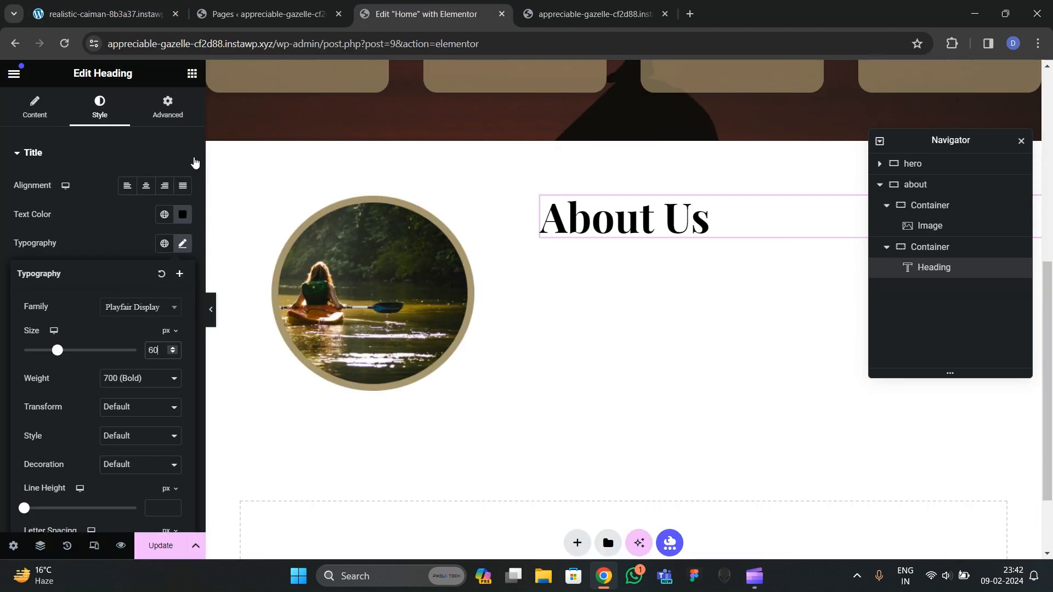
# Step: Add a Text Editor below the "About Us" heading, duplicate its lorem ipsum text in the same paragraph, and repeat it as a second paragraph
pyautogui.click(191, 73)
pyautogui.moveTo(105, 396); pyautogui.dragTo(627, 239)
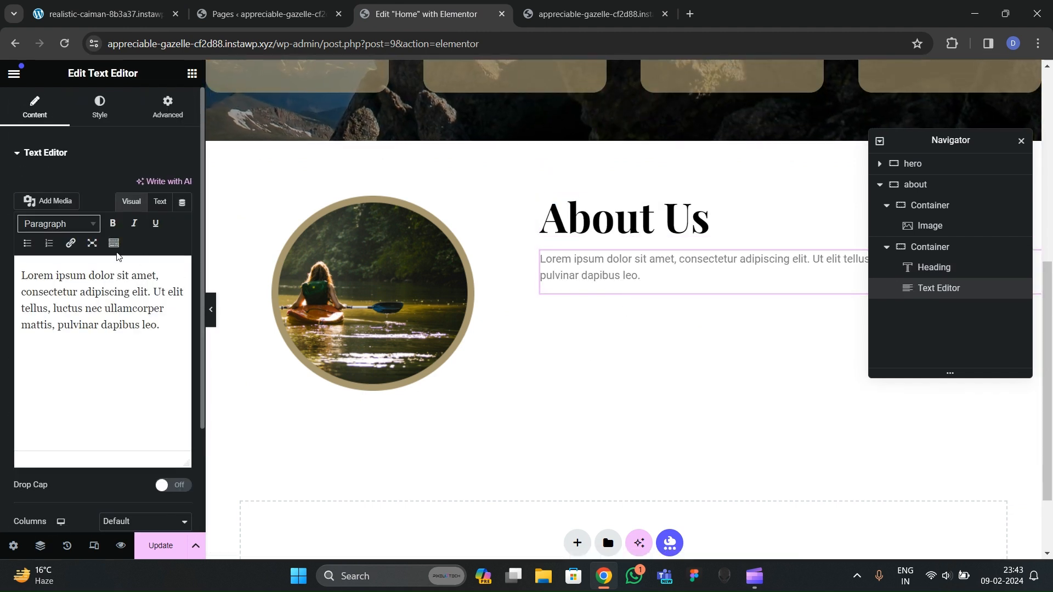
pyautogui.moveTo(154, 325); pyautogui.dragTo(1, 267)
pyautogui.hotkey('ctrl', 'c')
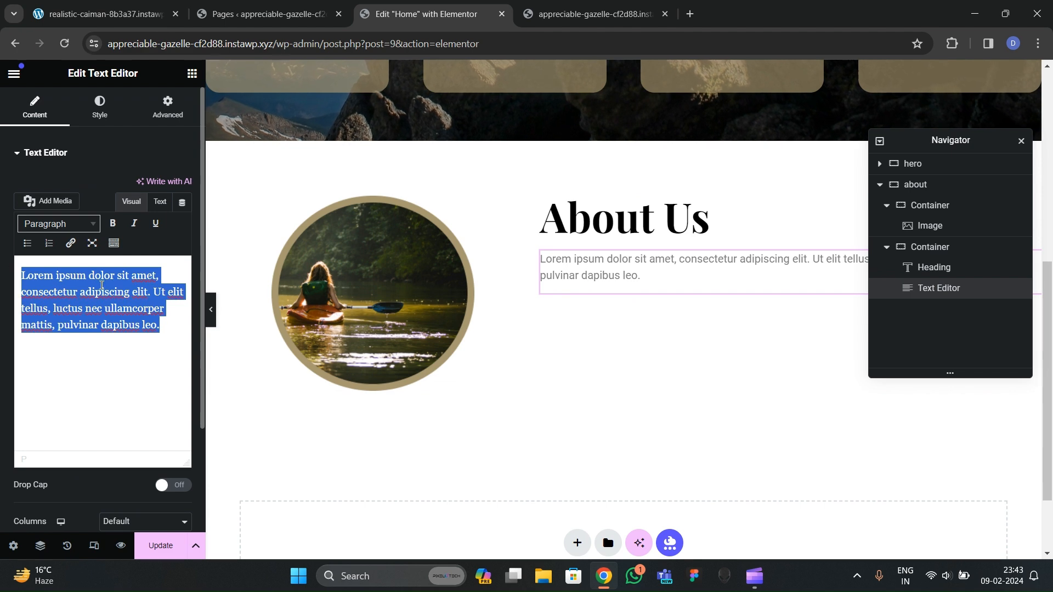
pyautogui.click(171, 322)
pyautogui.hotkey('ctrl', 'v')
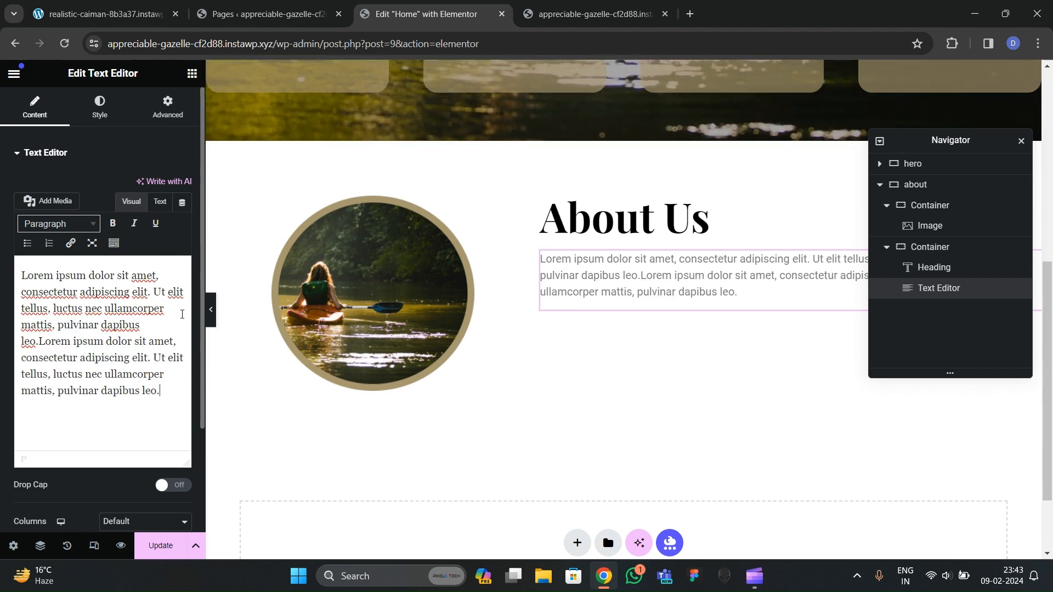
pyautogui.press('Return')
pyautogui.hotkey('ctrl', 'v')
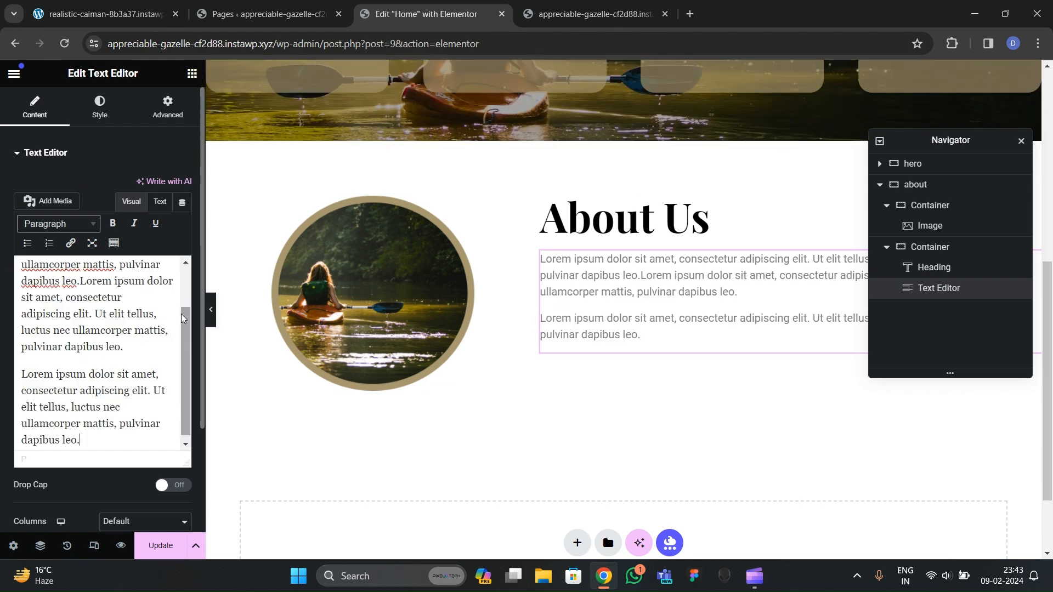
# Step: Check the paragraph color in the reference About Us section and set the about text's color to dark gray #353131
pyautogui.click(101, 114)
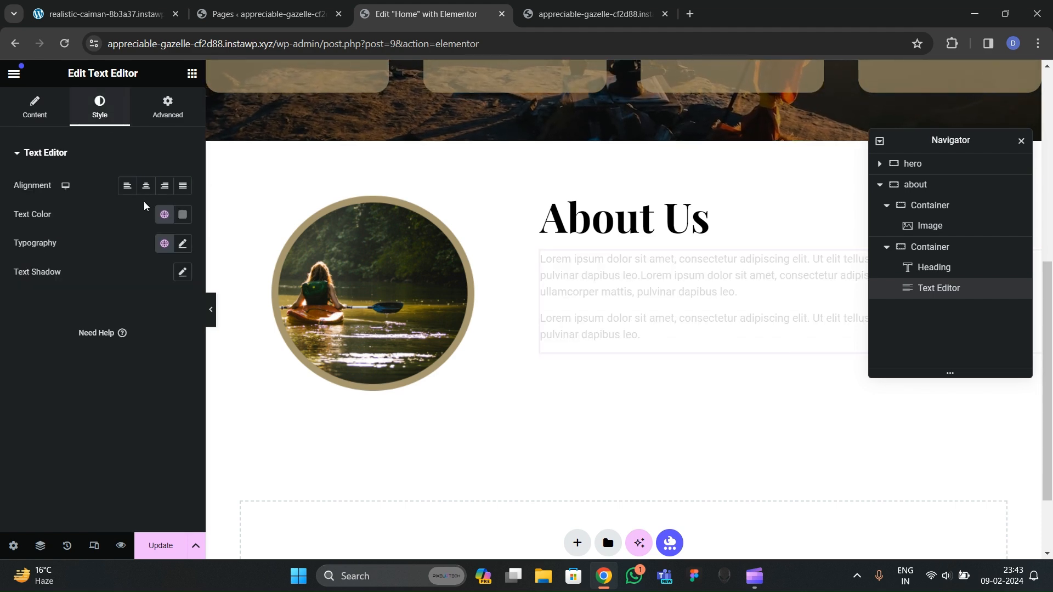
pyautogui.click(183, 214)
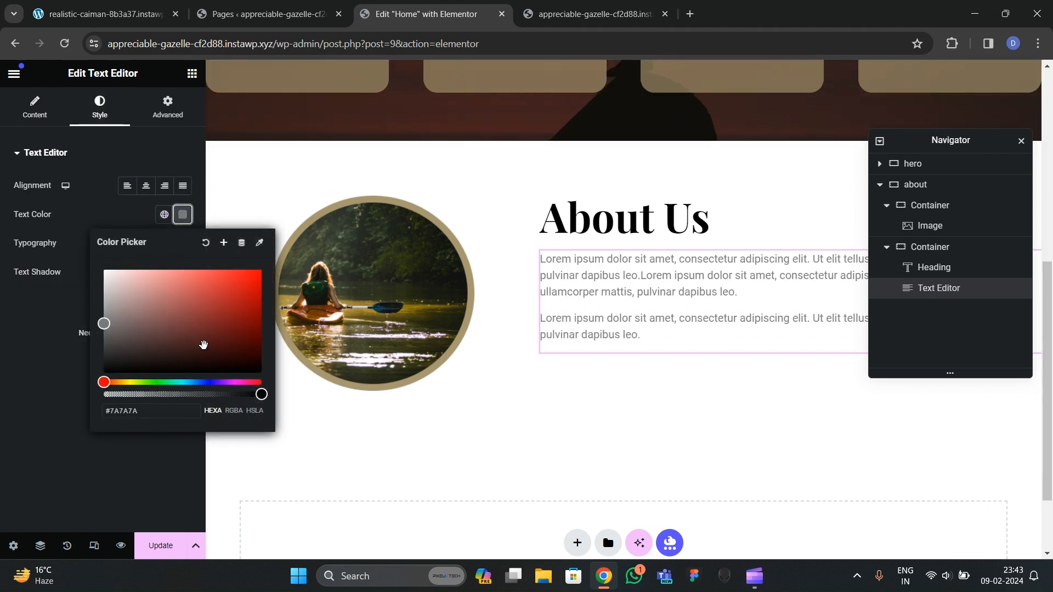
pyautogui.click(119, 5)
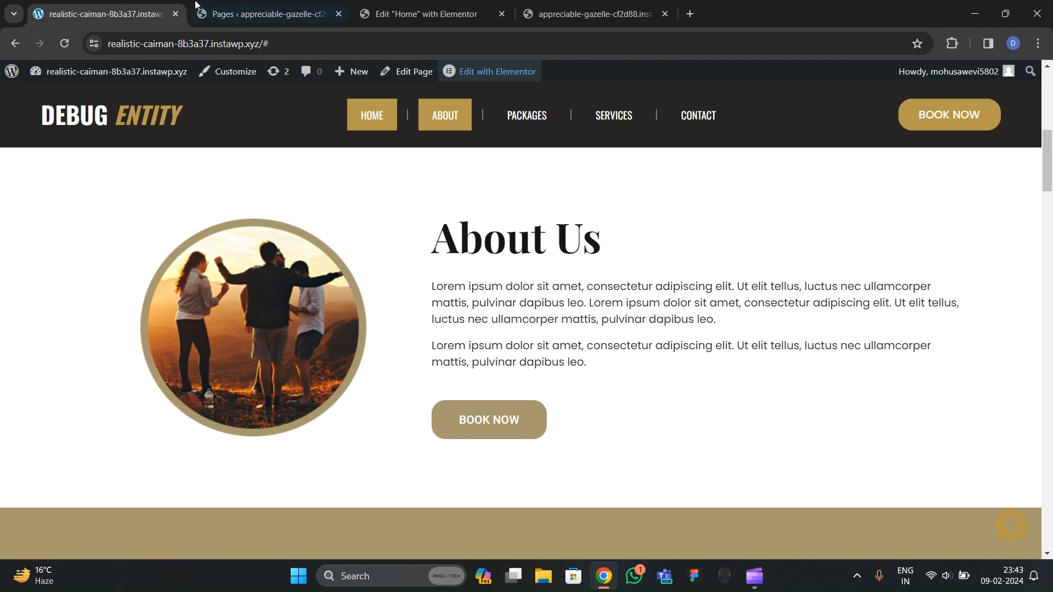
pyautogui.click(493, 6)
pyautogui.moveTo(174, 324); pyautogui.dragTo(115, 354)
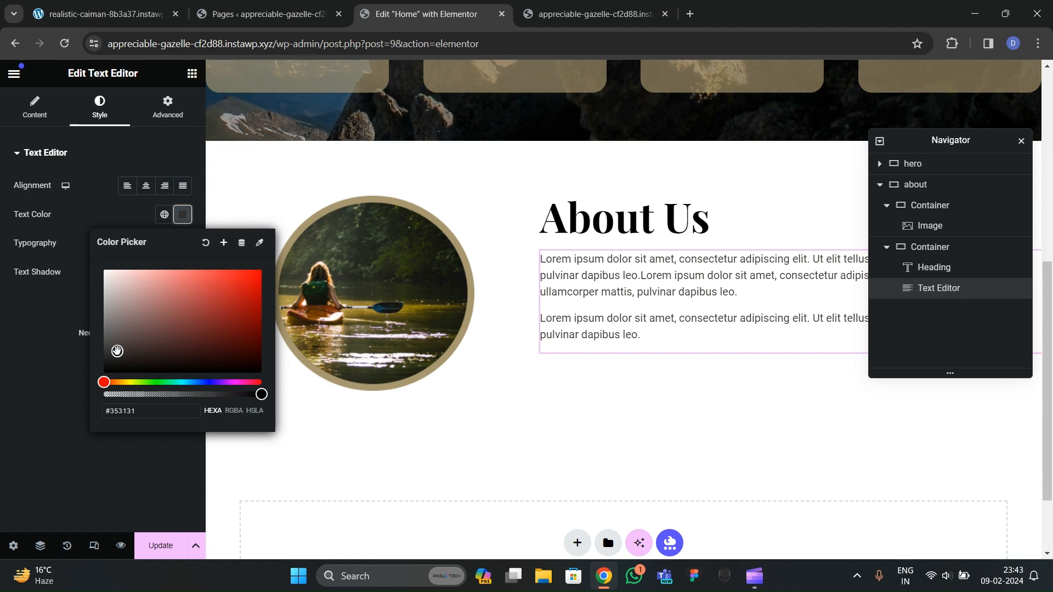
# Step: Save the about text's color as a new global color named "text"
pyautogui.click(18, 369)
pyautogui.click(182, 215)
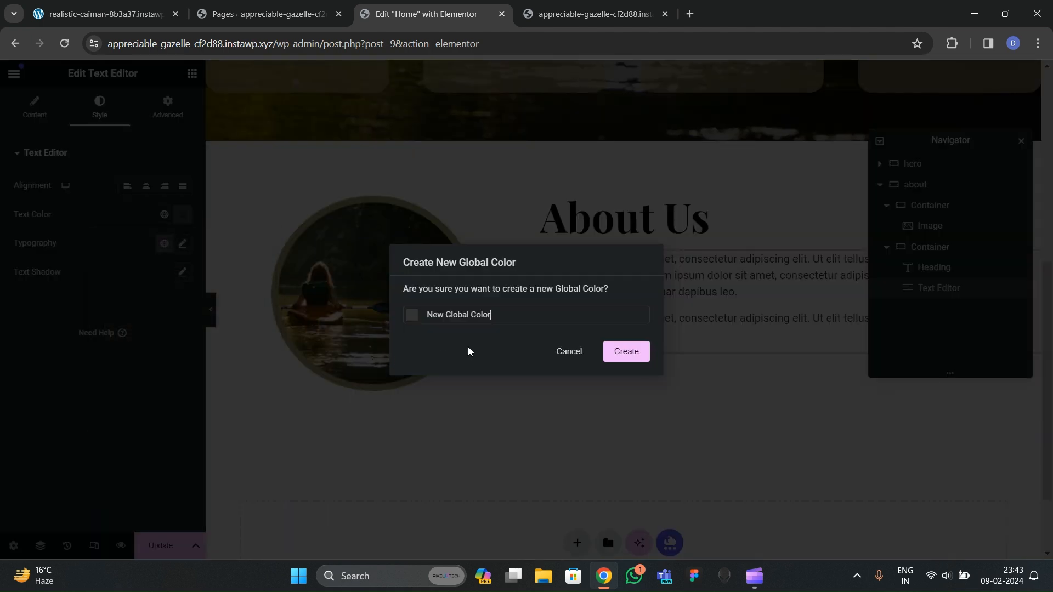
pyautogui.tripleClick(477, 312)
pyautogui.write('text')
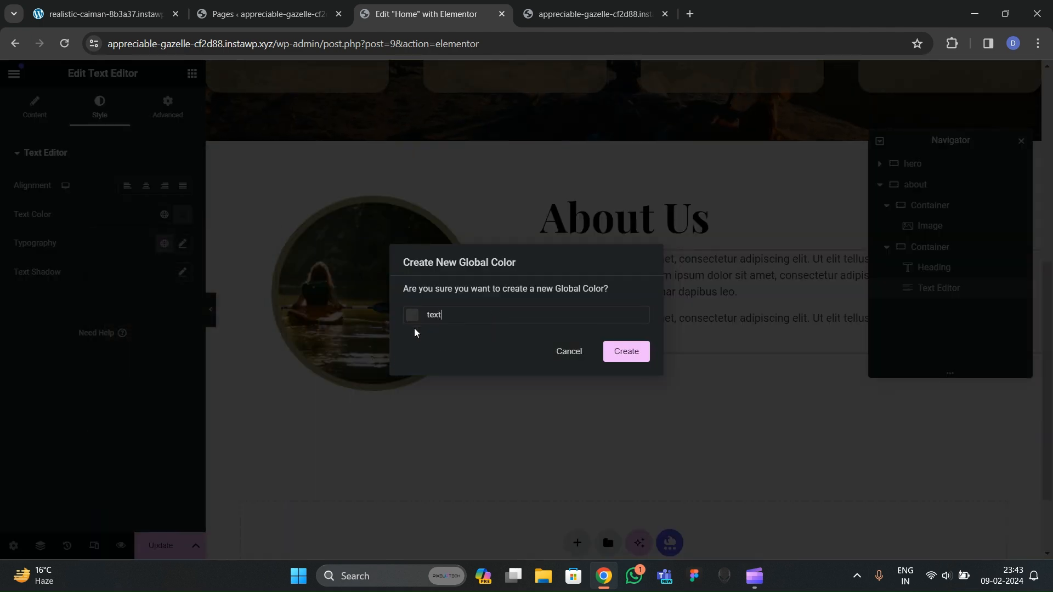
pyautogui.click(626, 351)
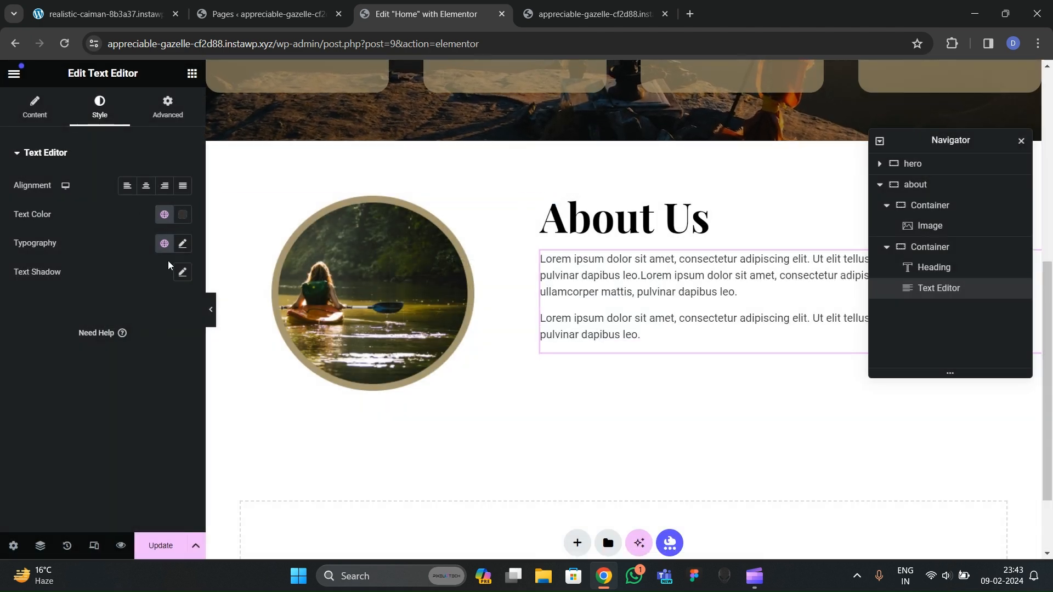
# Step: Set the about text's typography to Poppins at 17 px and compare it with the reference paragraph
pyautogui.click(183, 243)
pyautogui.click(142, 307)
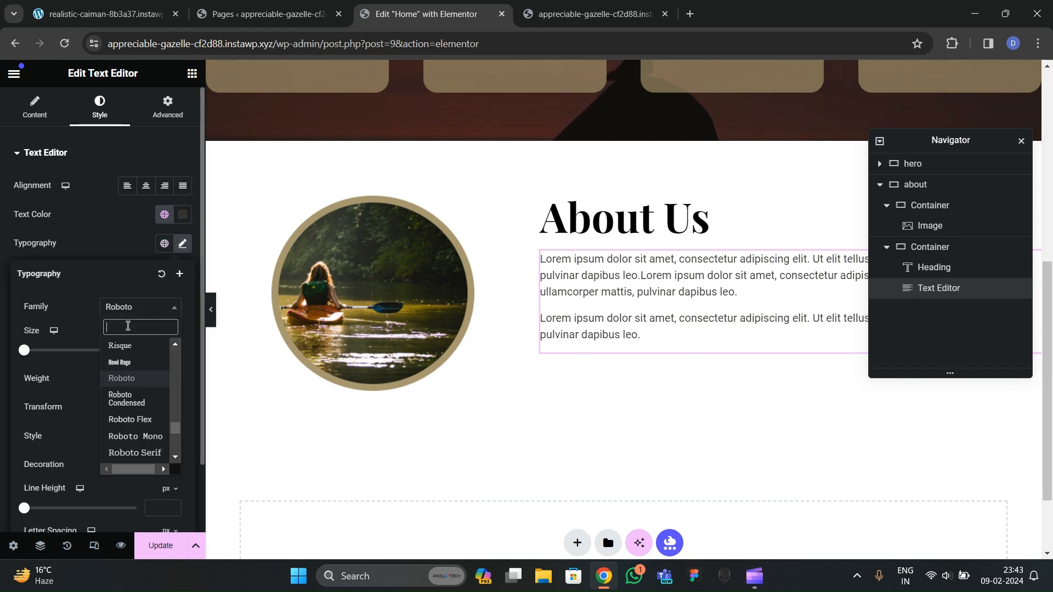
pyautogui.write('poppins')
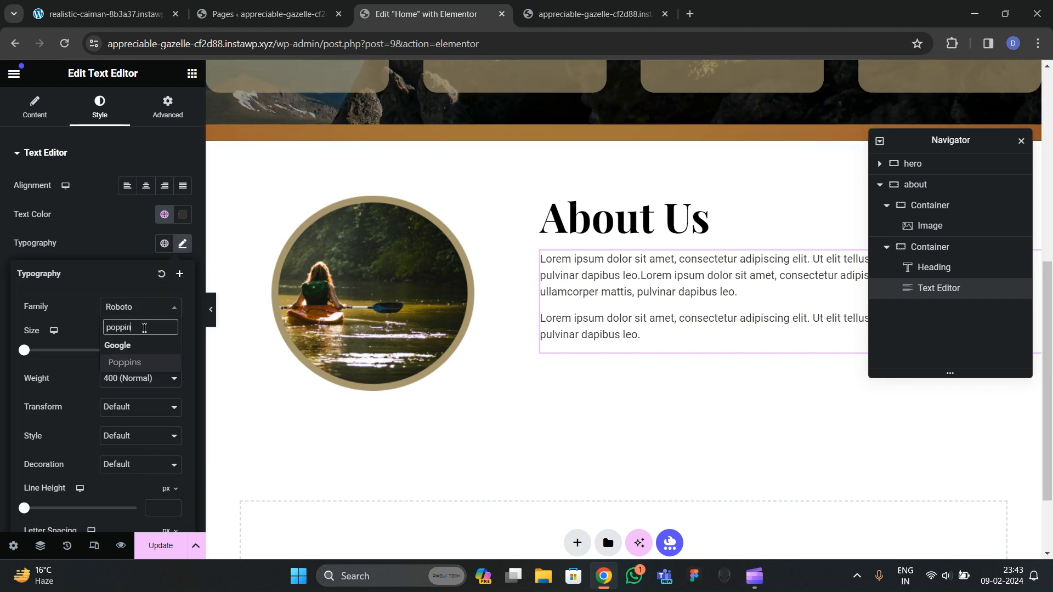
pyautogui.press('Return')
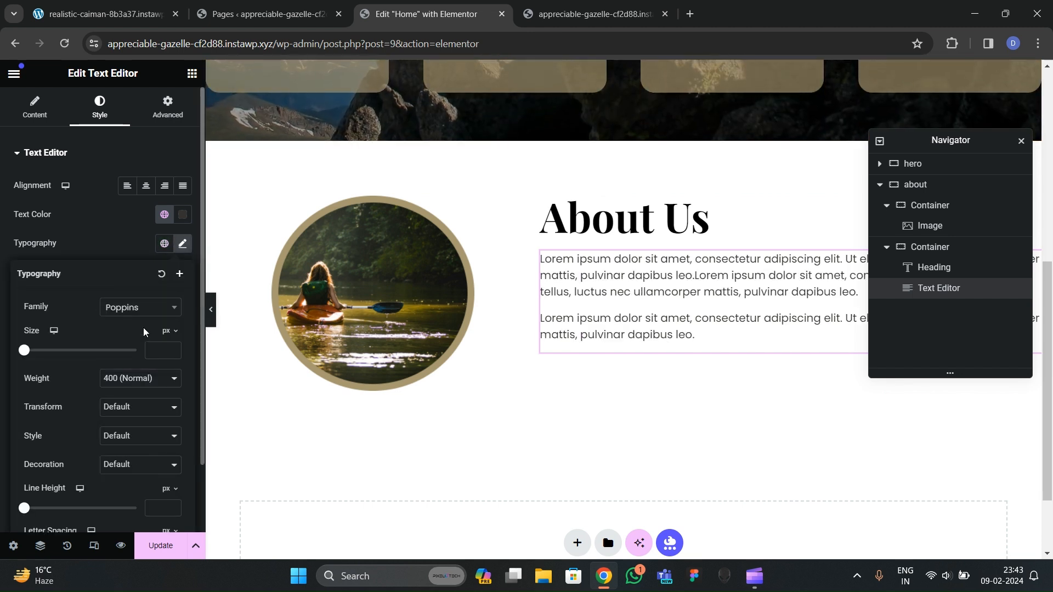
pyautogui.click(173, 349)
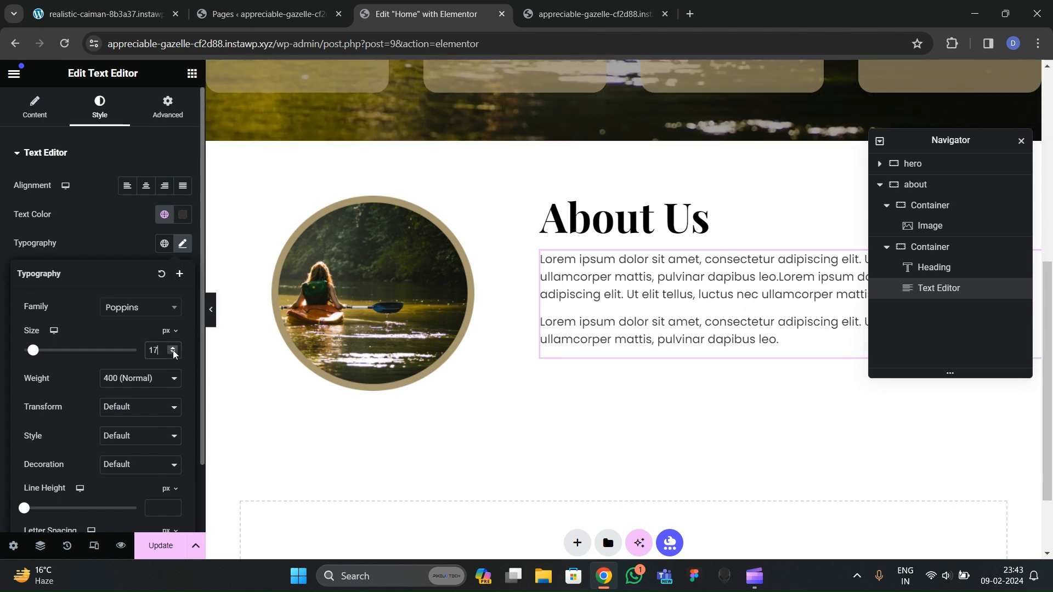
pyautogui.click(172, 350)
pyautogui.click(172, 354)
pyautogui.click(172, 353)
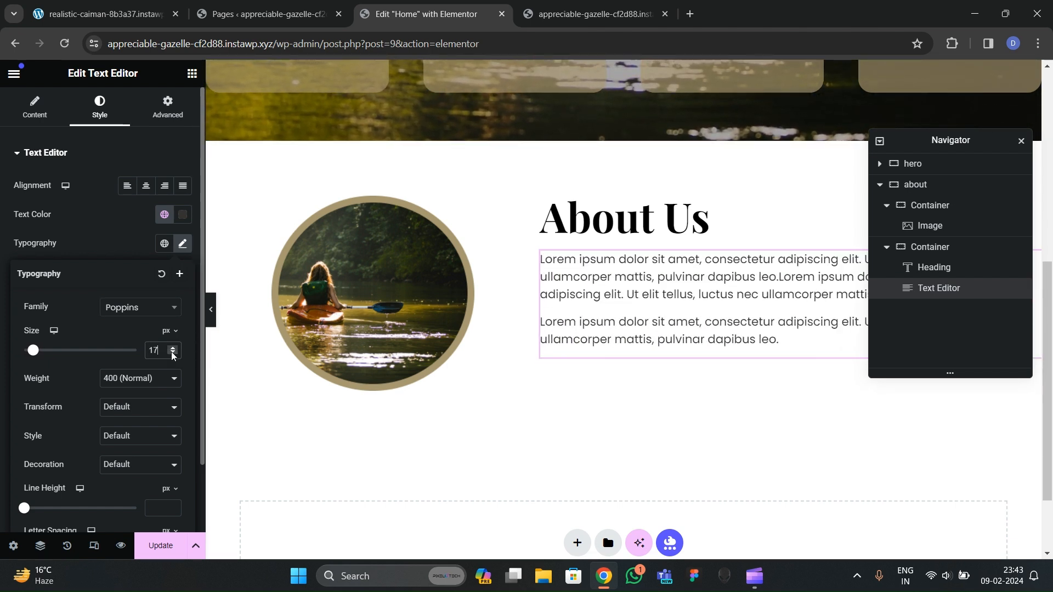
pyautogui.click(172, 353)
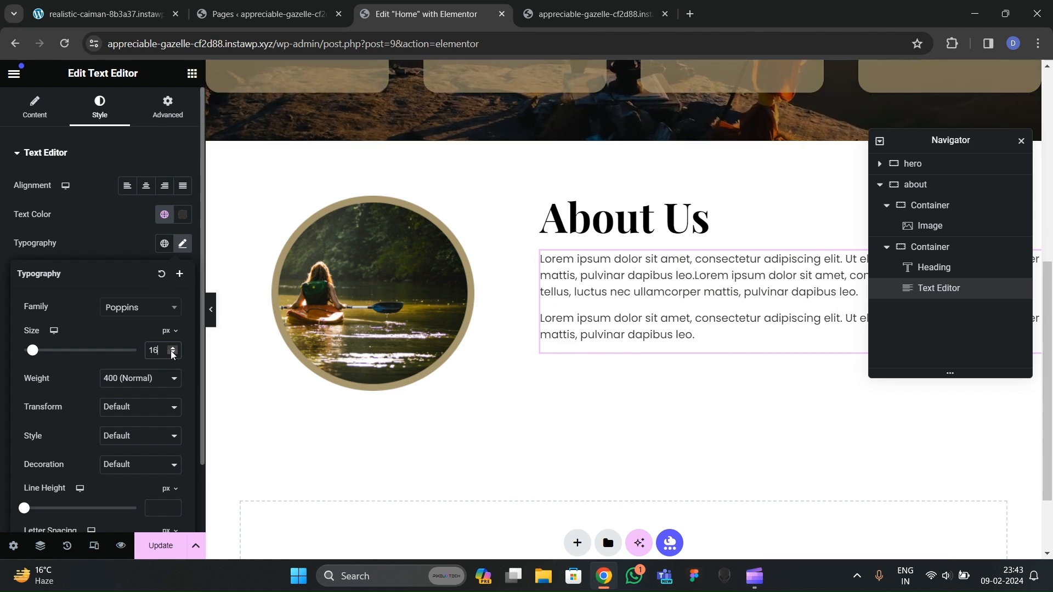
pyautogui.click(172, 353)
pyautogui.click(156, 5)
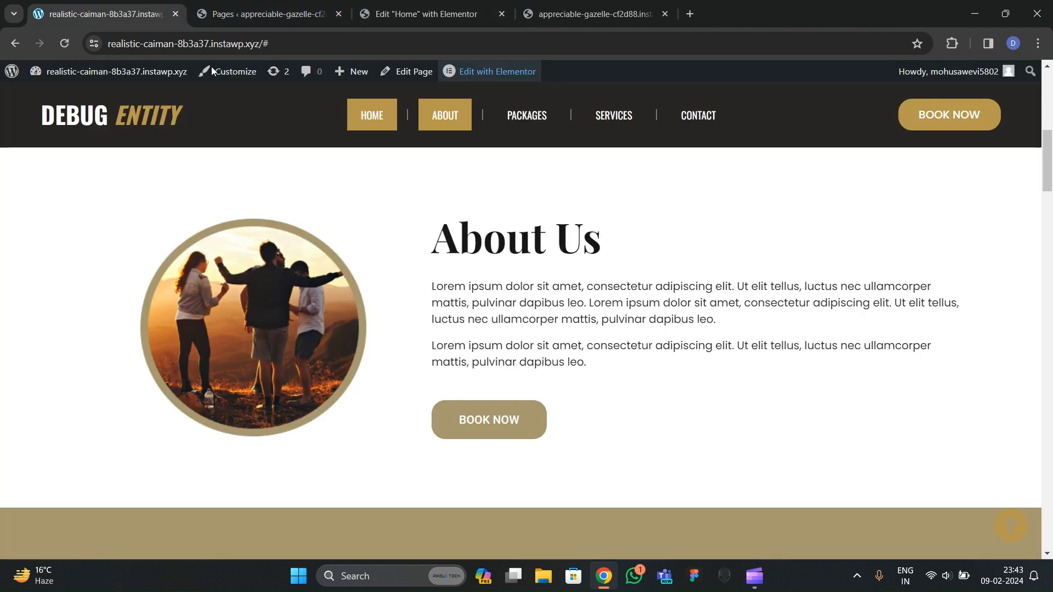
pyautogui.click(427, 13)
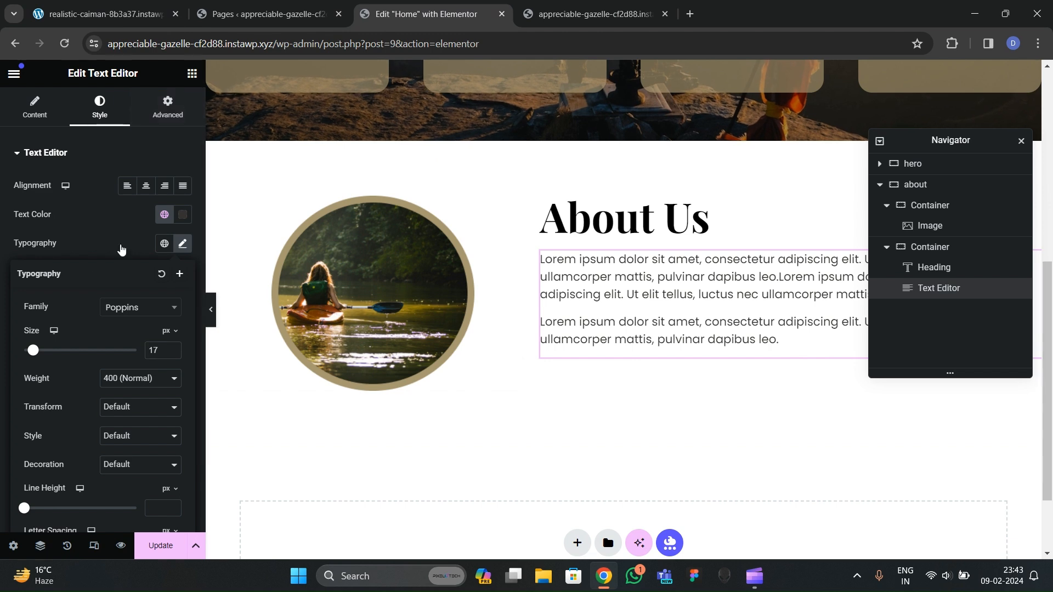
# Step: Add a "BOOK NOW" button below the about text as in the reference, and give it the global background color theme2
pyautogui.moveTo(55, 384); pyautogui.dragTo(639, 403)
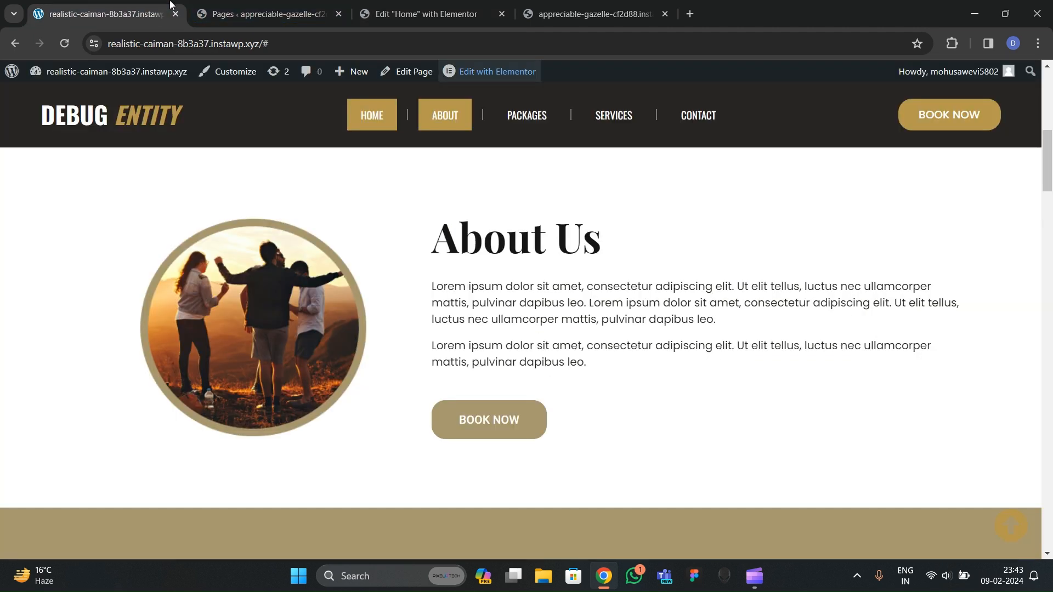
pyautogui.click(104, 14)
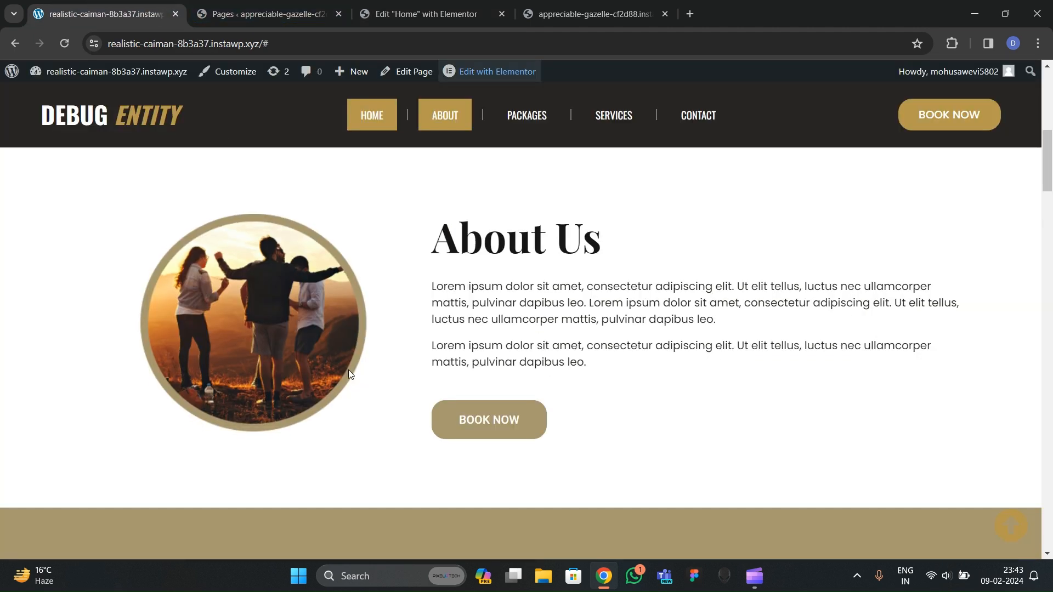
pyautogui.click(426, 13)
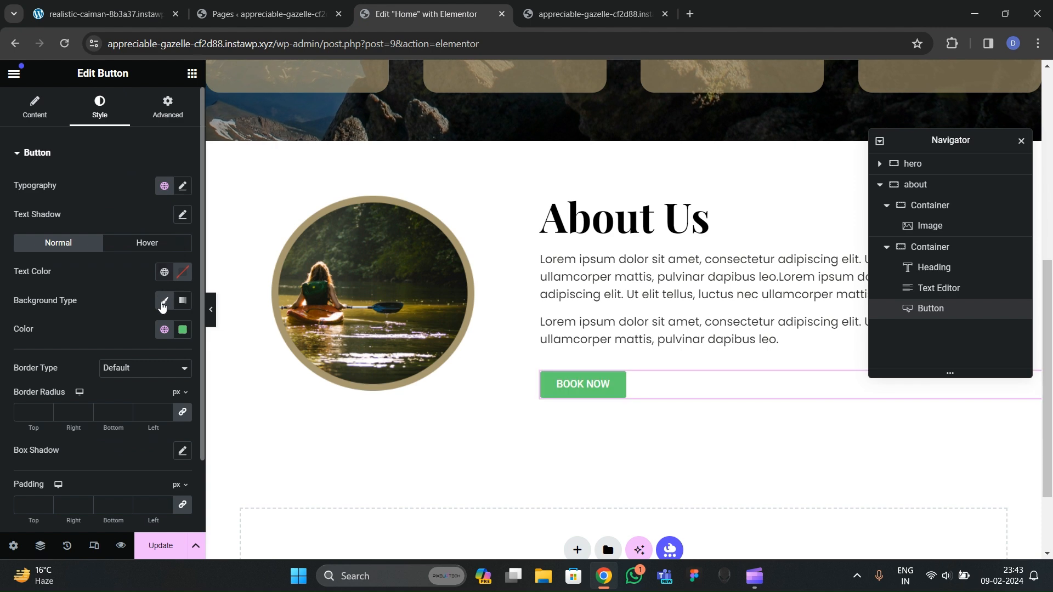
pyautogui.click(164, 331)
pyautogui.scroll(-1, 90, 458)
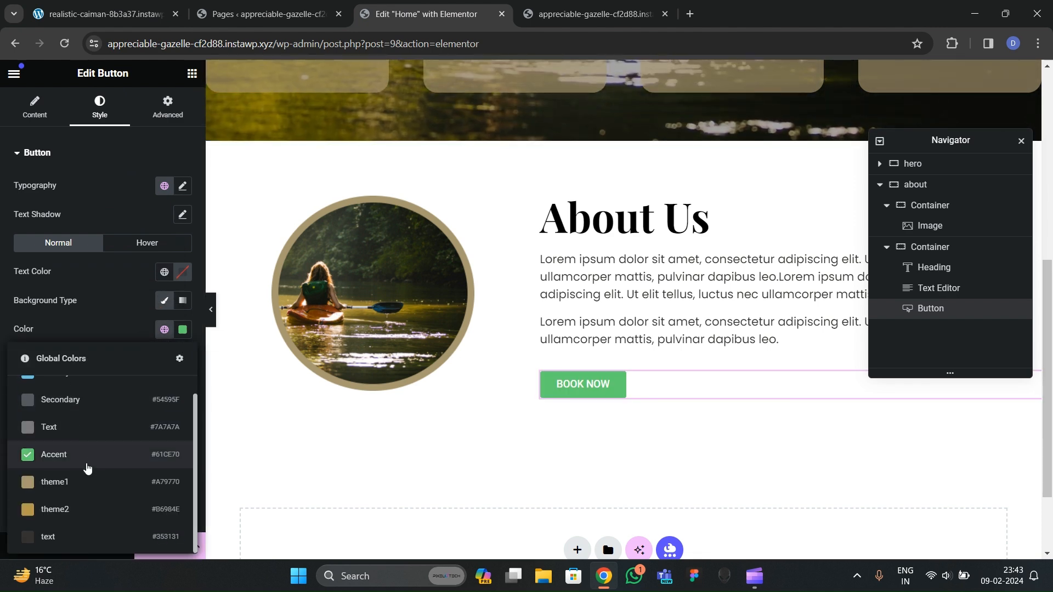
pyautogui.click(77, 518)
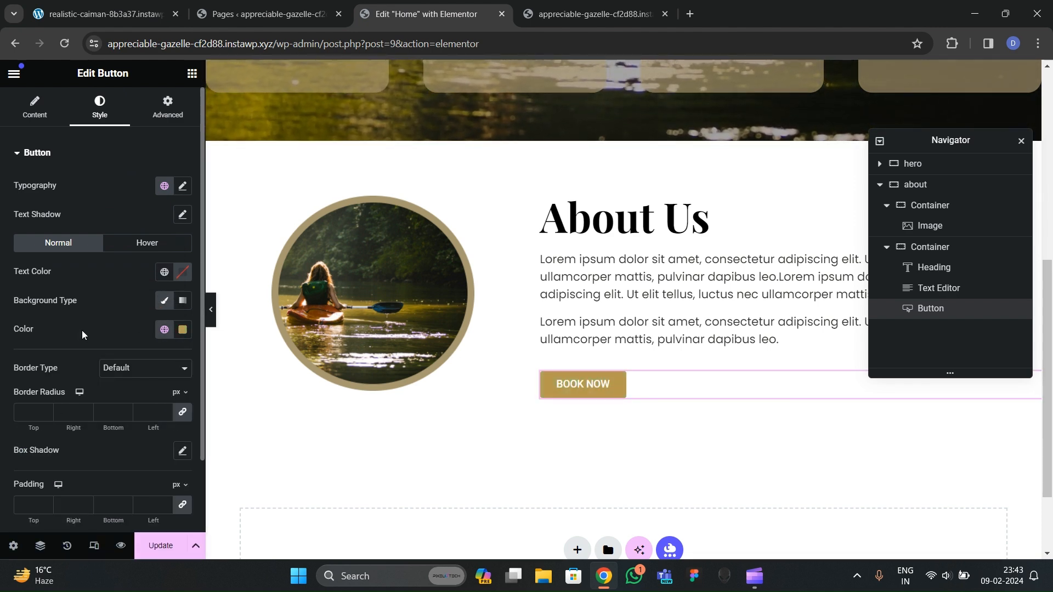
# Step: Set the "BOOK NOW" button's size to Medium and its border radius to 20 px on all corners
pyautogui.click(34, 107)
pyautogui.scroll(-1, 68, 311)
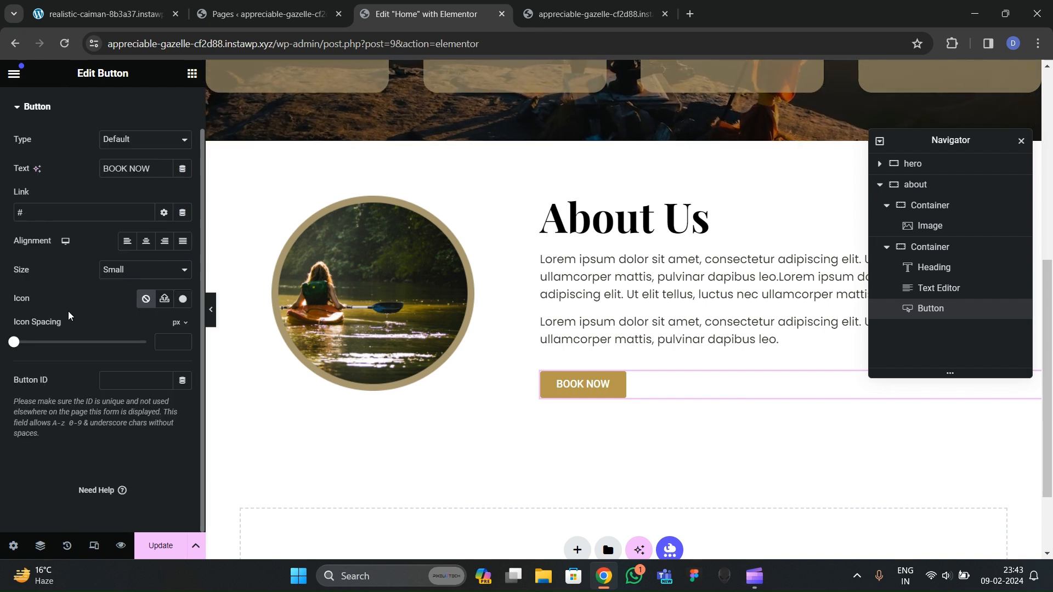
pyautogui.click(127, 270)
pyautogui.click(123, 305)
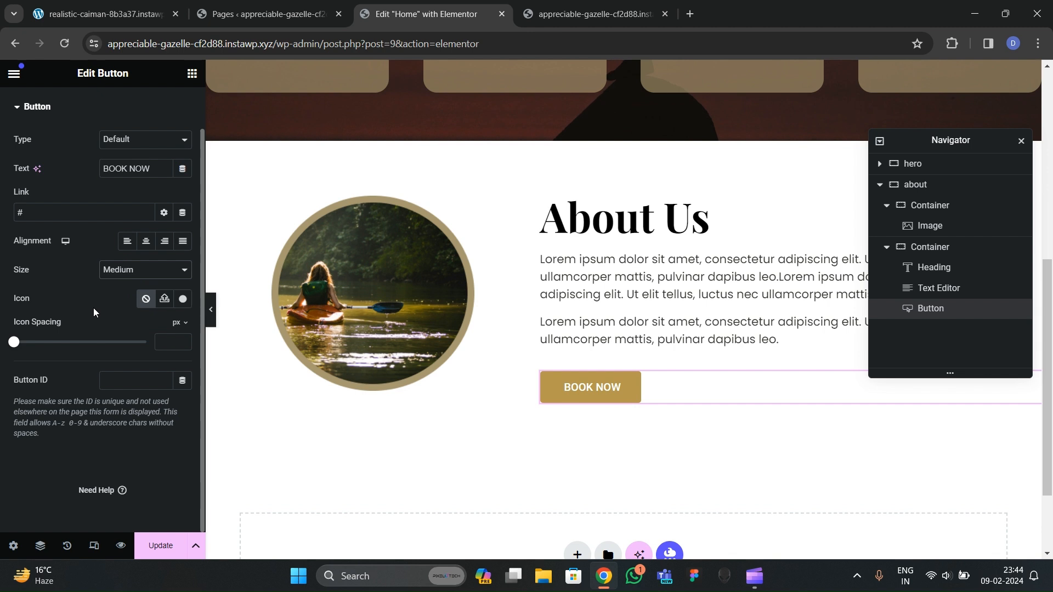
pyautogui.scroll(1, 77, 258)
pyautogui.click(99, 108)
pyautogui.scroll(-2, 81, 246)
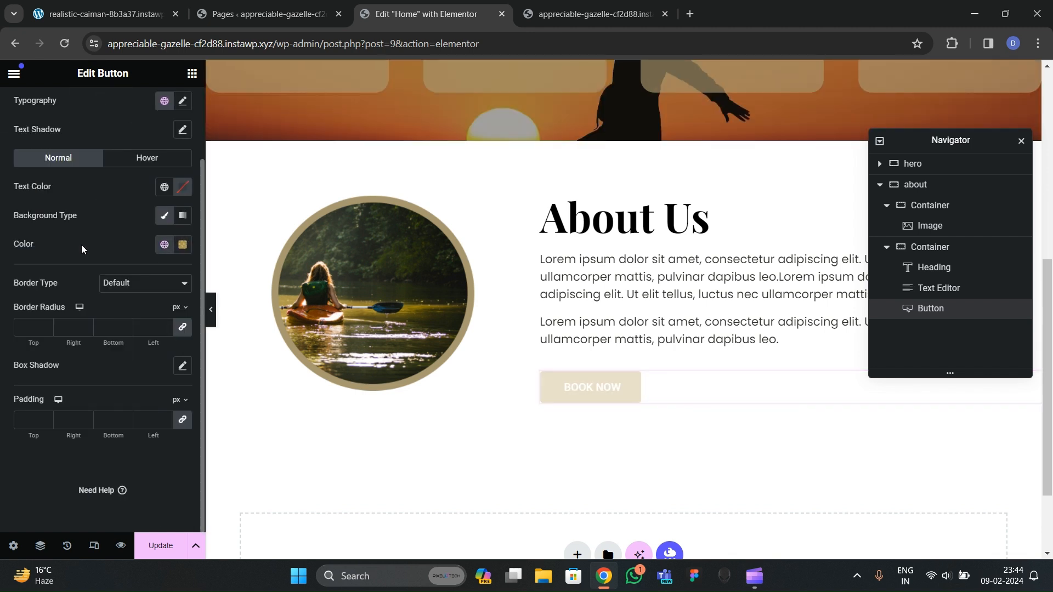
pyautogui.click(30, 328)
pyautogui.write('20')
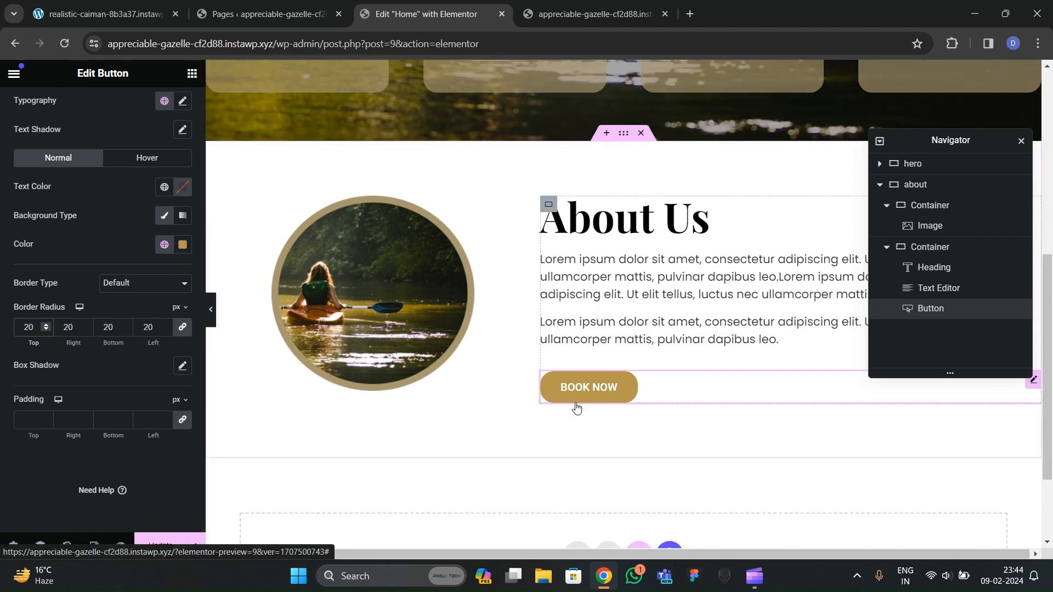
# Step: Set the "BOOK NOW" button's hover background to black #000000 and its hover text color to white
pyautogui.click(135, 166)
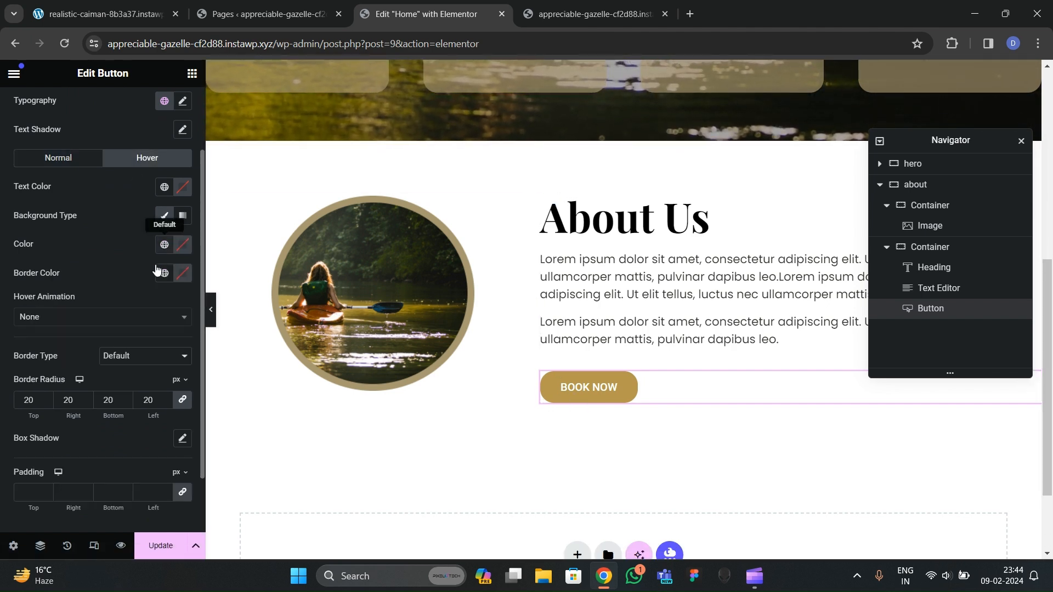
pyautogui.click(164, 244)
pyautogui.click(182, 245)
pyautogui.click(128, 400)
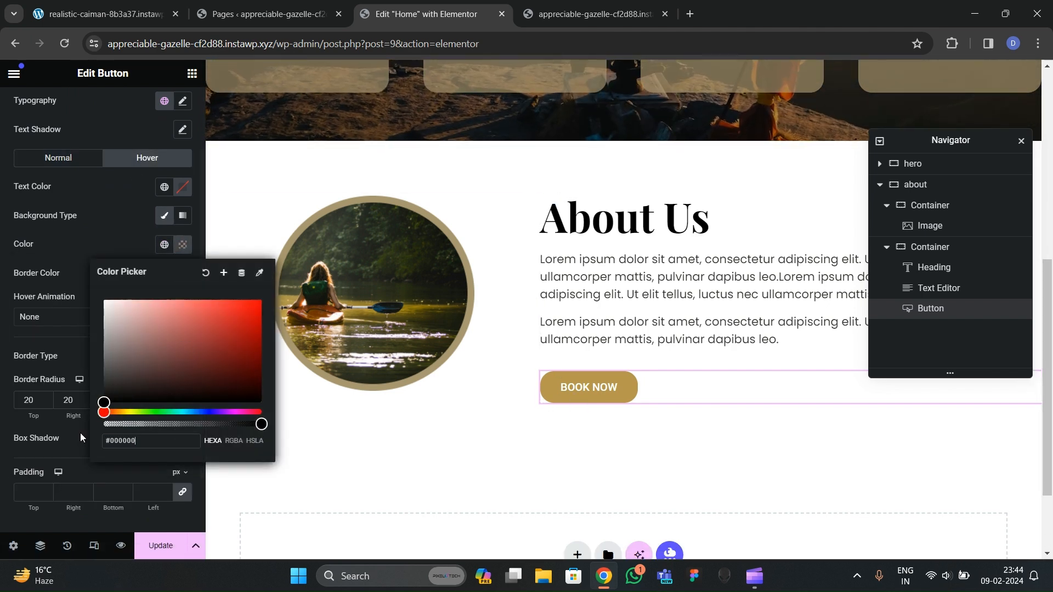
pyautogui.click(126, 214)
pyautogui.click(183, 188)
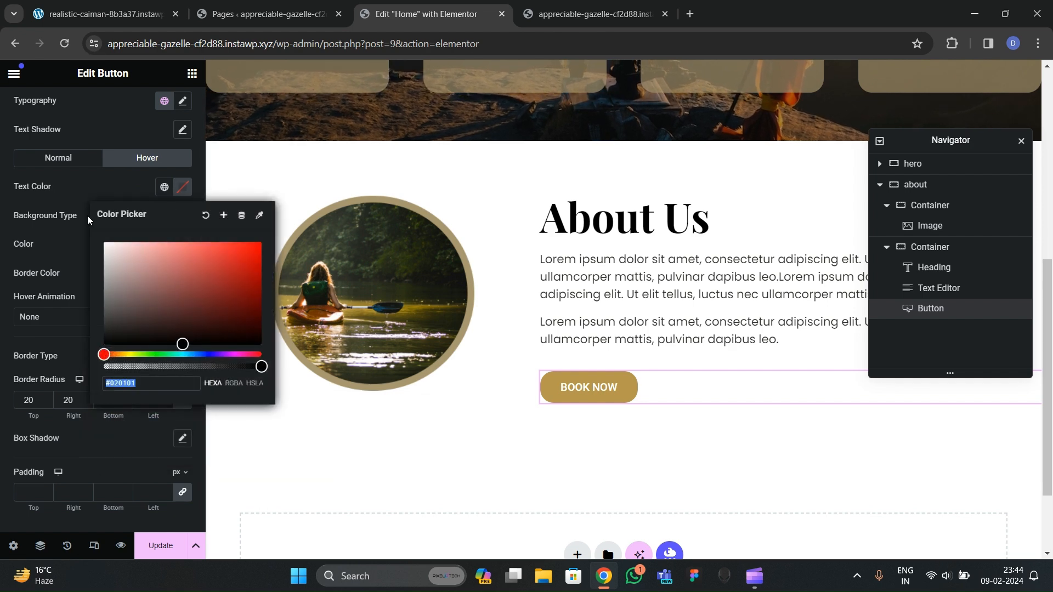
pyautogui.click(606, 392)
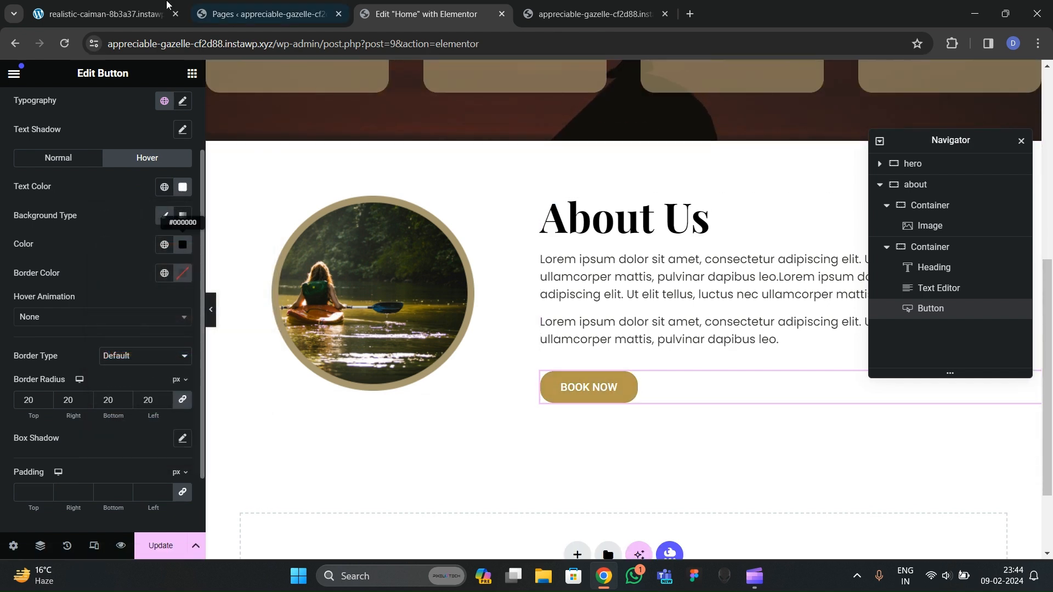
# Step: Set the "BOOK NOW" button's hover animation to Wobble Skew and update the page
pyautogui.click(114, 5)
pyautogui.click(398, 4)
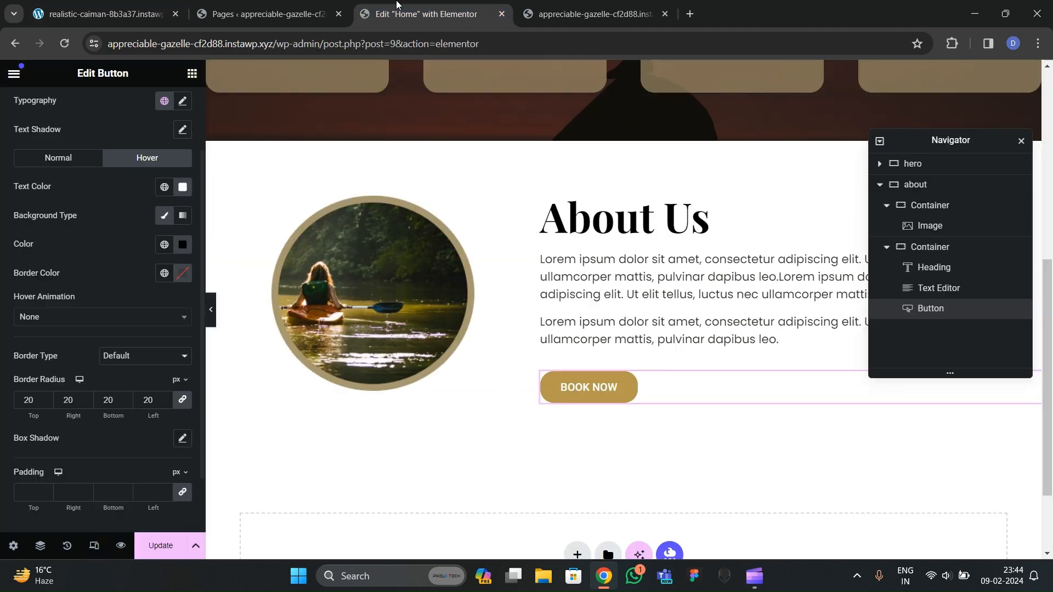
pyautogui.scroll(-1, 129, 213)
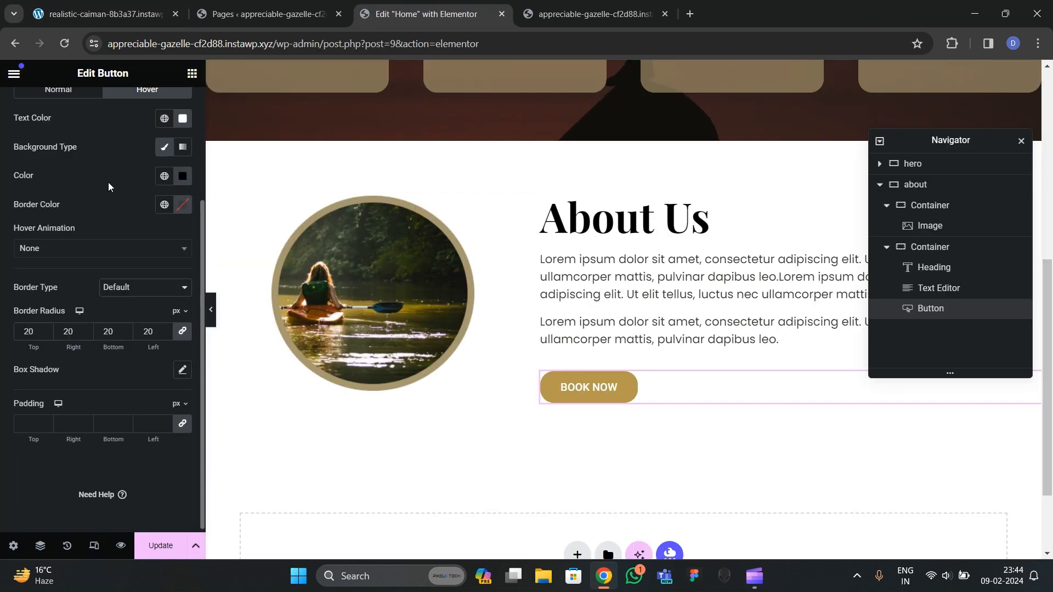
pyautogui.click(85, 252)
pyautogui.scroll(-5, 60, 362)
pyautogui.scroll(1, 74, 354)
pyautogui.scroll(-1, 64, 360)
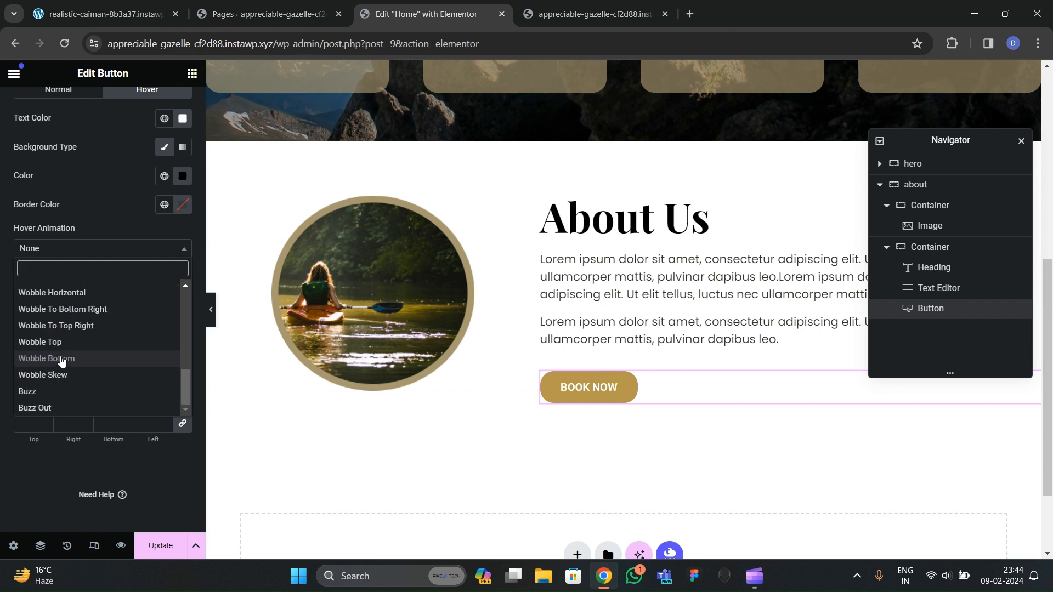
pyautogui.click(71, 326)
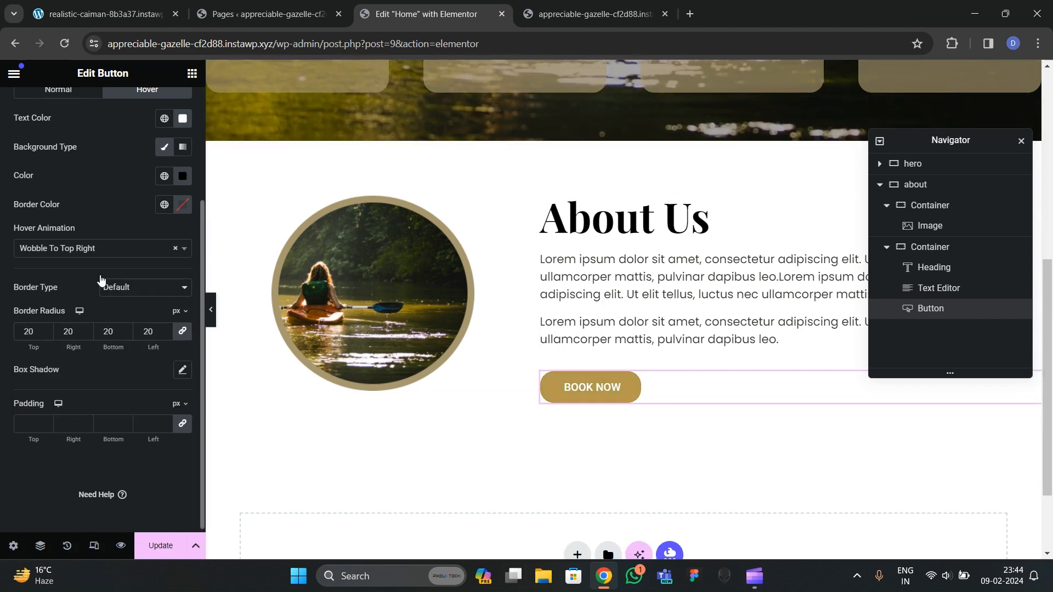
pyautogui.click(92, 257)
pyautogui.click(73, 374)
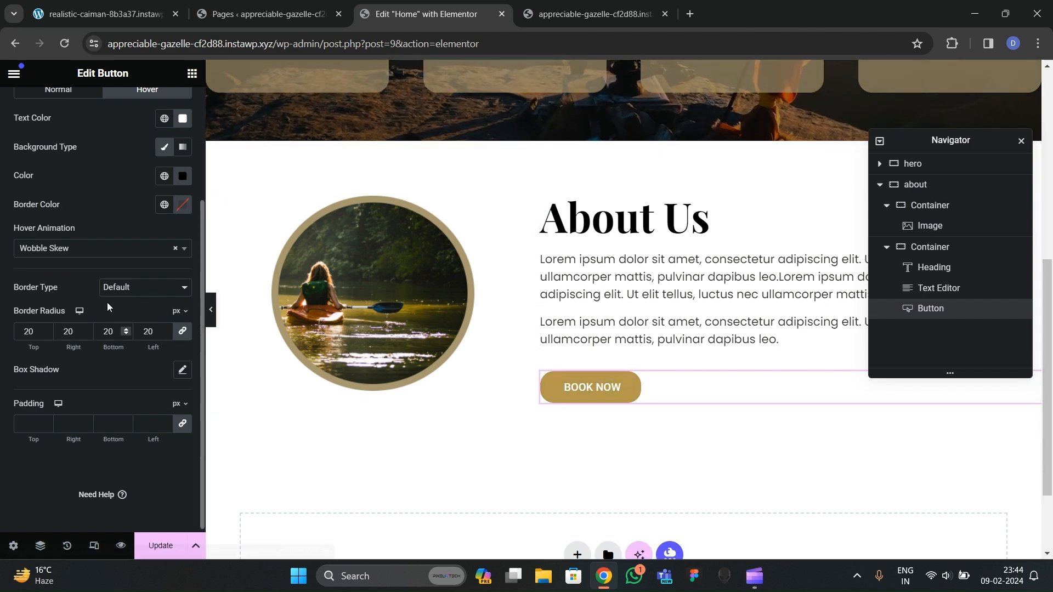
pyautogui.click(156, 544)
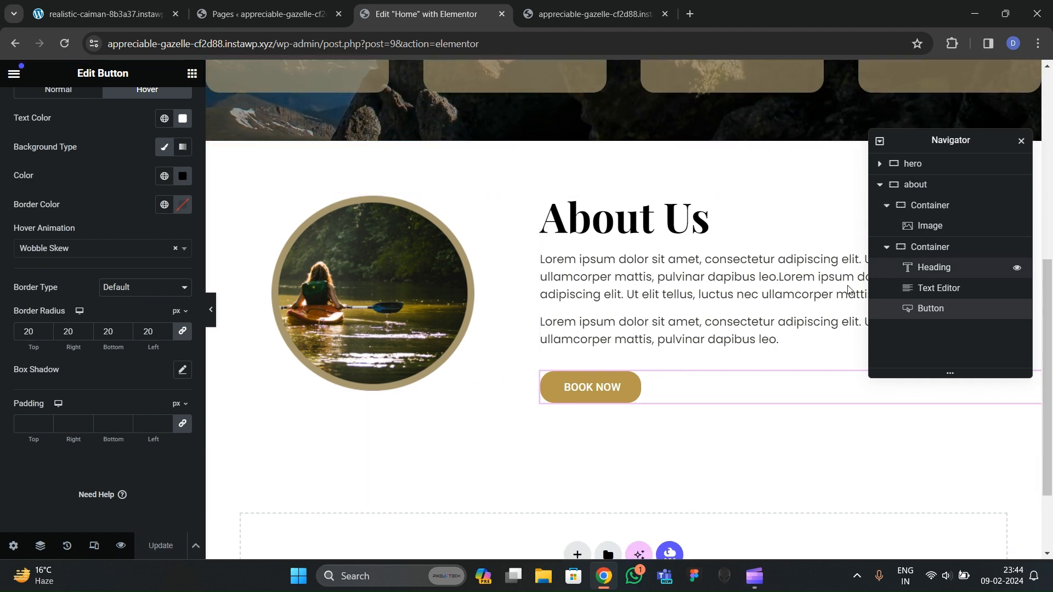
# Step: Set the about text container's content justification to center and align its items to the start
pyautogui.click(548, 203)
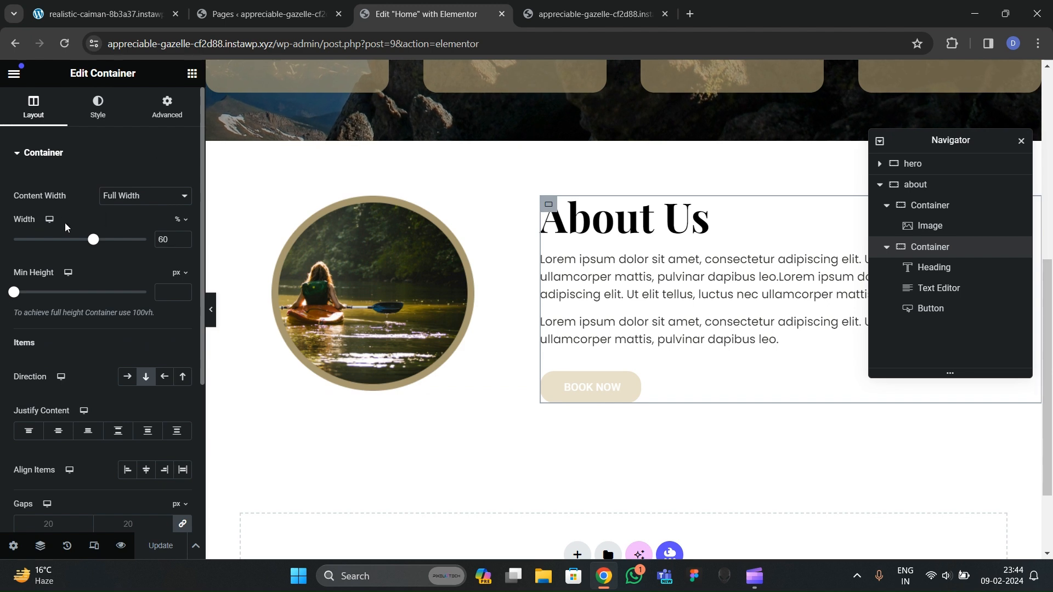
pyautogui.scroll(-3, 89, 386)
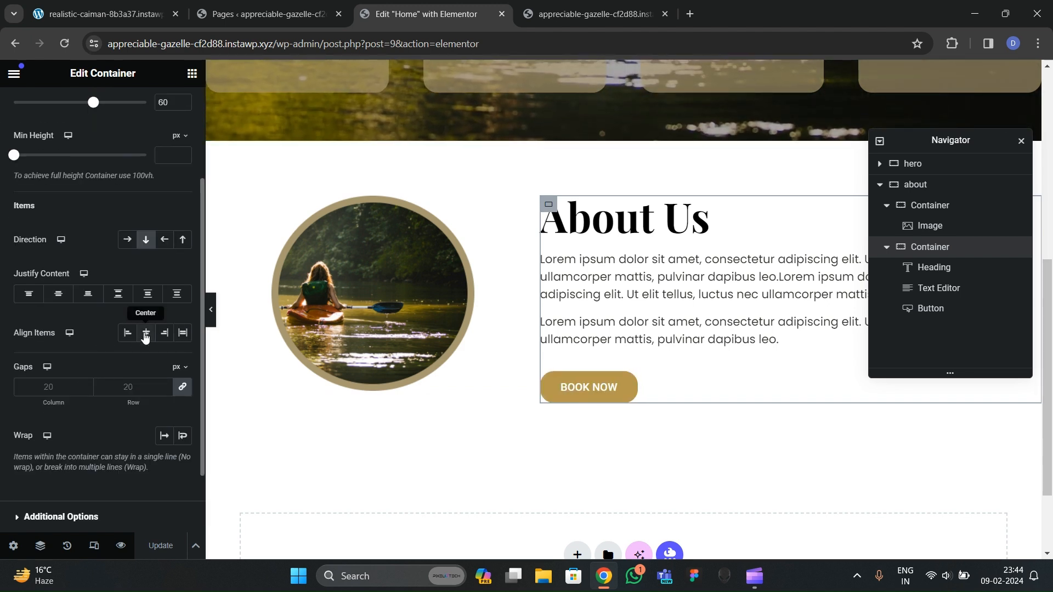
pyautogui.click(145, 336)
pyautogui.click(127, 333)
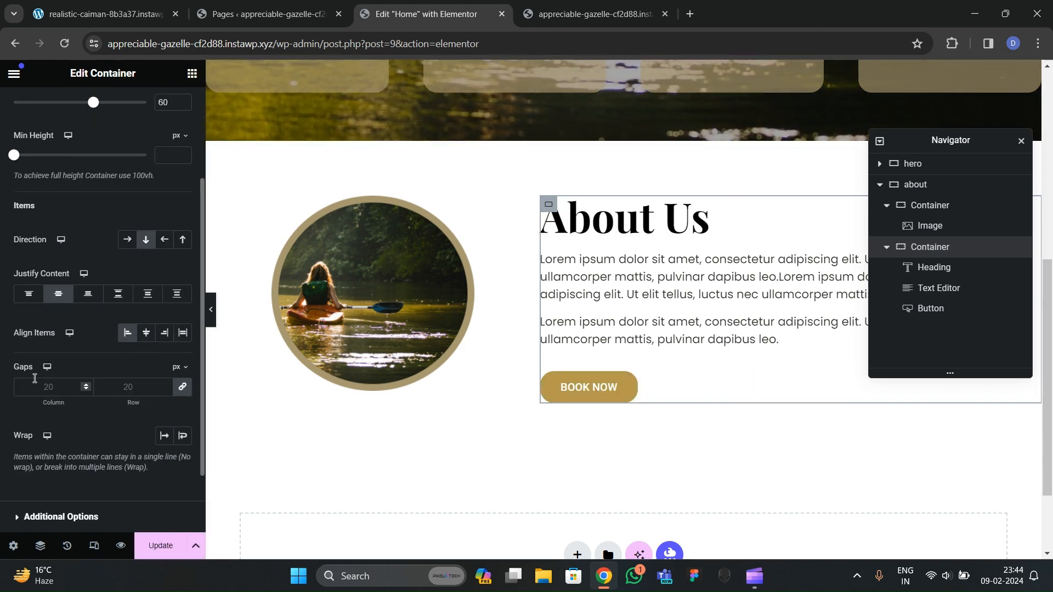
# Step: Set the about text container's column and row gaps to 30 px and preview the section at full width
pyautogui.click(121, 387)
pyautogui.write('40')
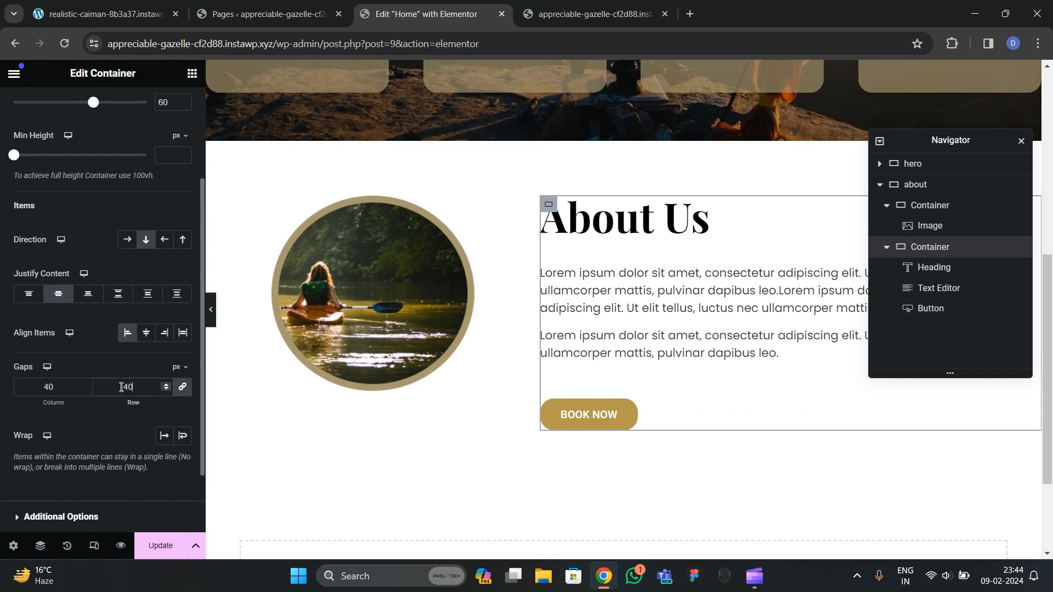
pyautogui.press('BackSpace')
pyautogui.press('BackSpace')
pyautogui.write('30')
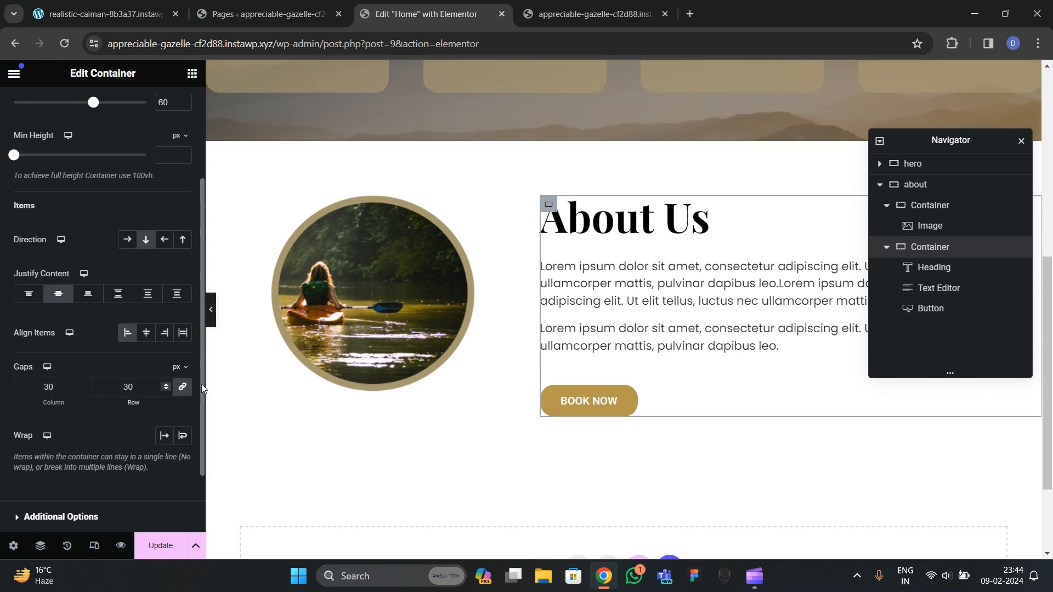
pyautogui.click(214, 326)
pyautogui.scroll(4, 441, 323)
pyautogui.scroll(-4, 428, 340)
pyautogui.click(6, 313)
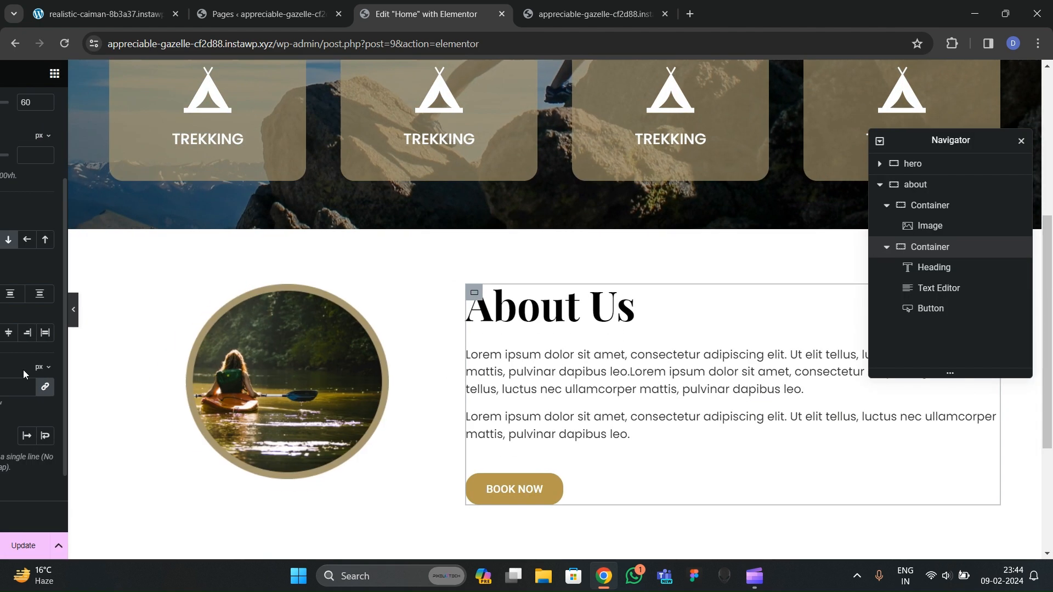
# Step: Set the about section's kayak image width to 63% and update the page
pyautogui.click(247, 329)
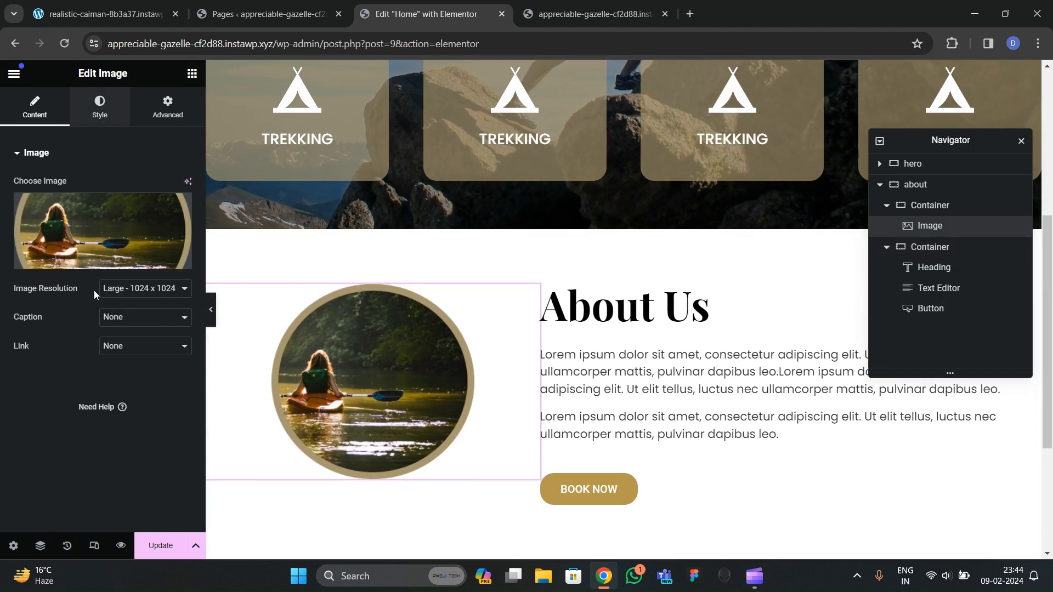
pyautogui.click(99, 107)
pyautogui.moveTo(14, 229); pyautogui.dragTo(102, 280)
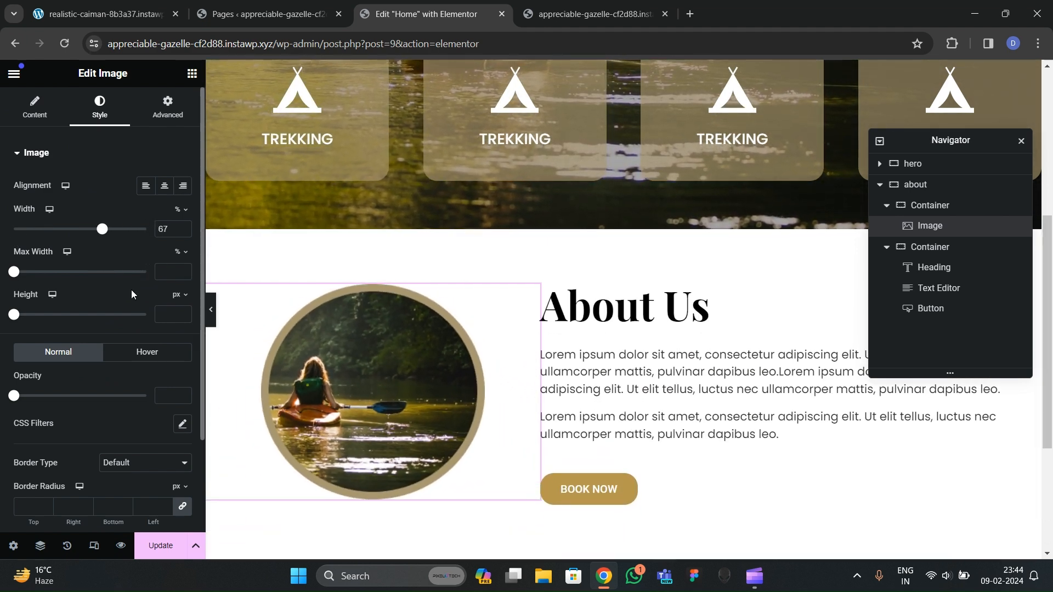
pyautogui.click(211, 310)
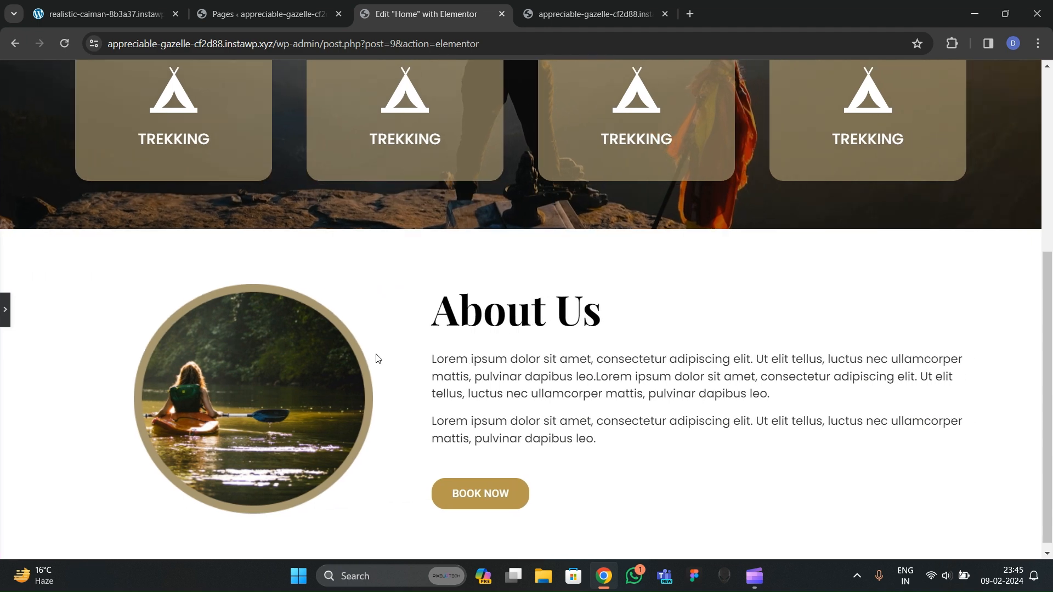
pyautogui.scroll(-1, 376, 347)
pyautogui.click(3, 308)
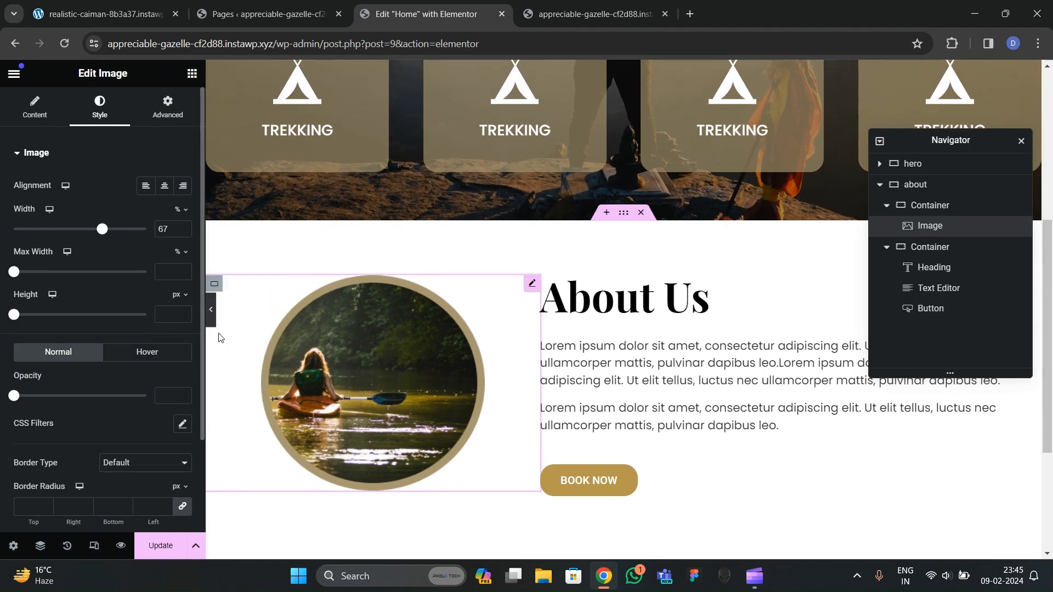
pyautogui.write('63')
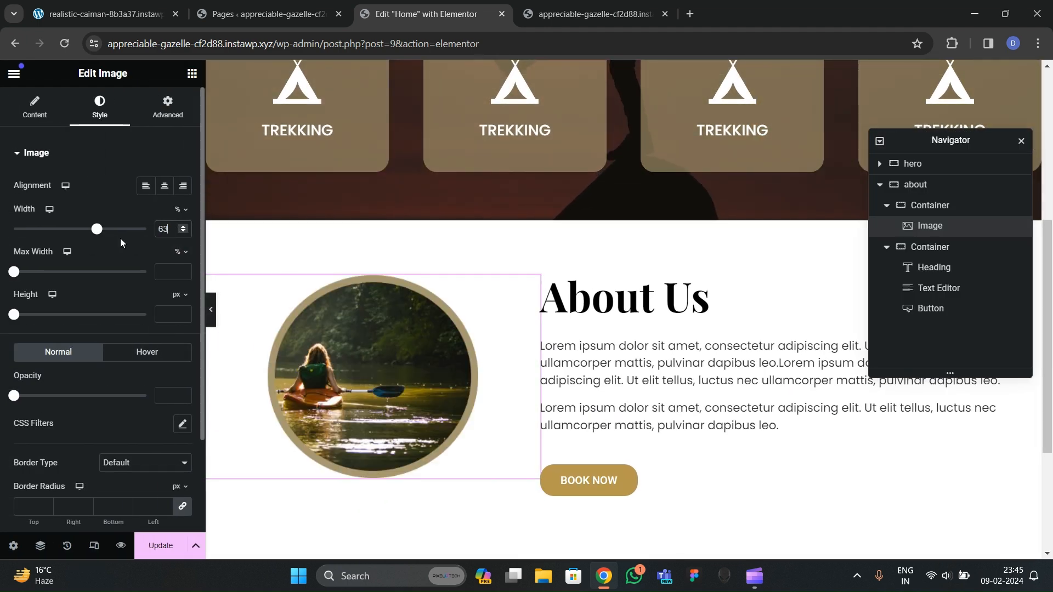
pyautogui.click(161, 546)
# Step: Reload the live page and compare its About Us section with the reference website
pyautogui.scroll(-3, 510, 467)
pyautogui.scroll(5, 503, 454)
pyautogui.scroll(-5, 504, 454)
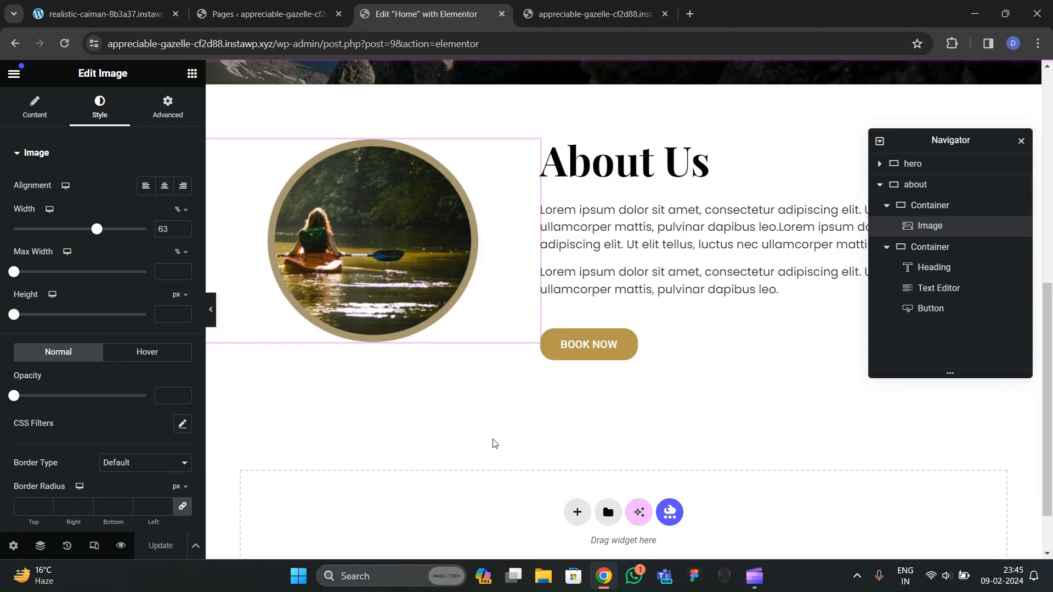
pyautogui.click(594, 7)
pyautogui.press('F5')
pyautogui.scroll(-5, 464, 383)
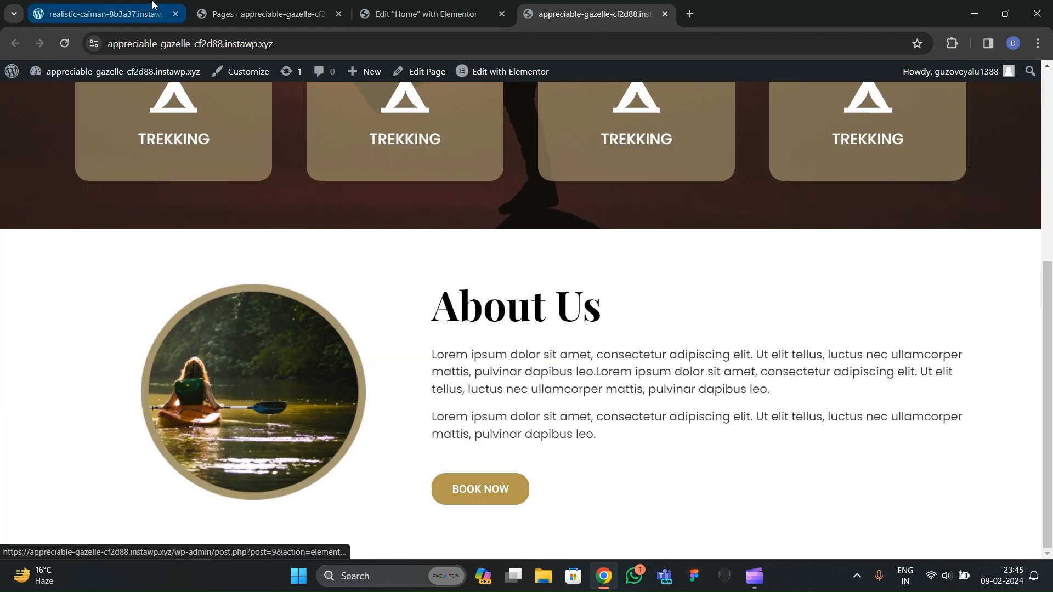
pyautogui.click(104, 14)
pyautogui.click(593, 14)
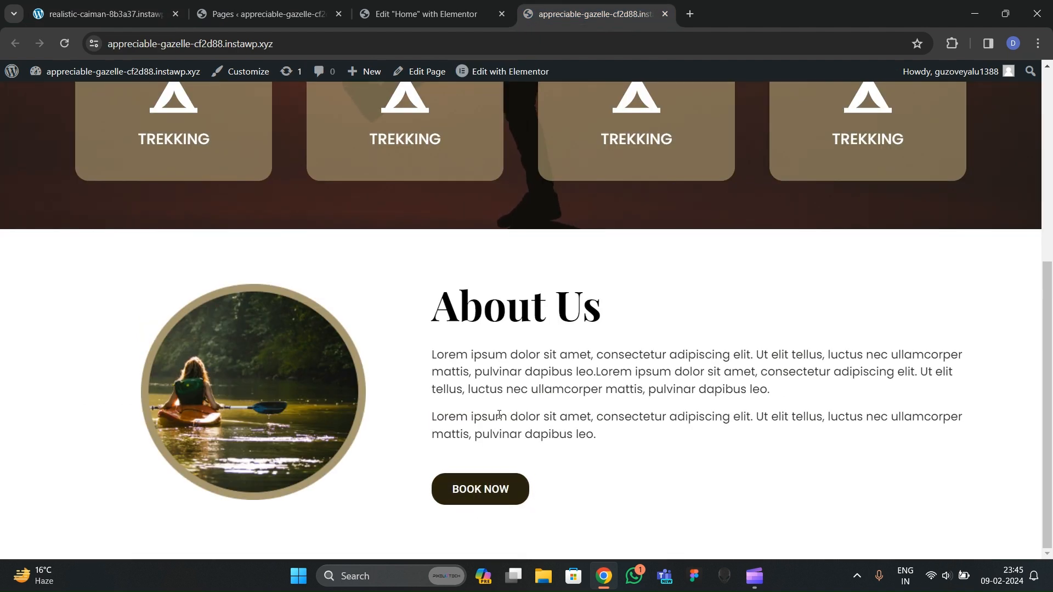
pyautogui.scroll(5, 426, 331)
pyautogui.scroll(-4, 418, 268)
pyautogui.scroll(4, 423, 297)
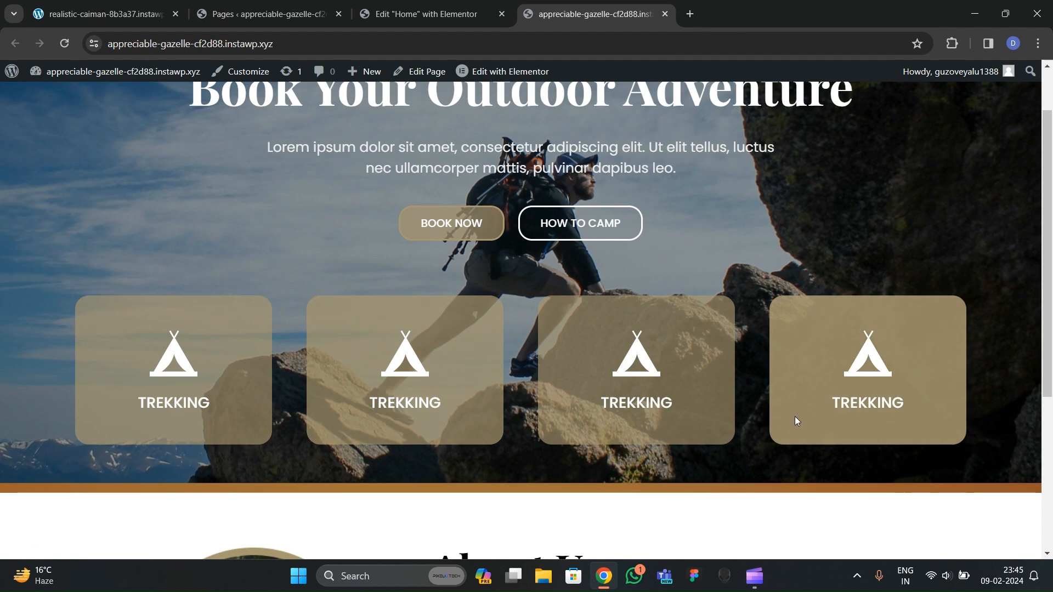
# Step: Check the reference's "Find Your Next Gateway" section and add a new column-direction container below the about section
pyautogui.click(104, 14)
pyautogui.scroll(-12, 417, 373)
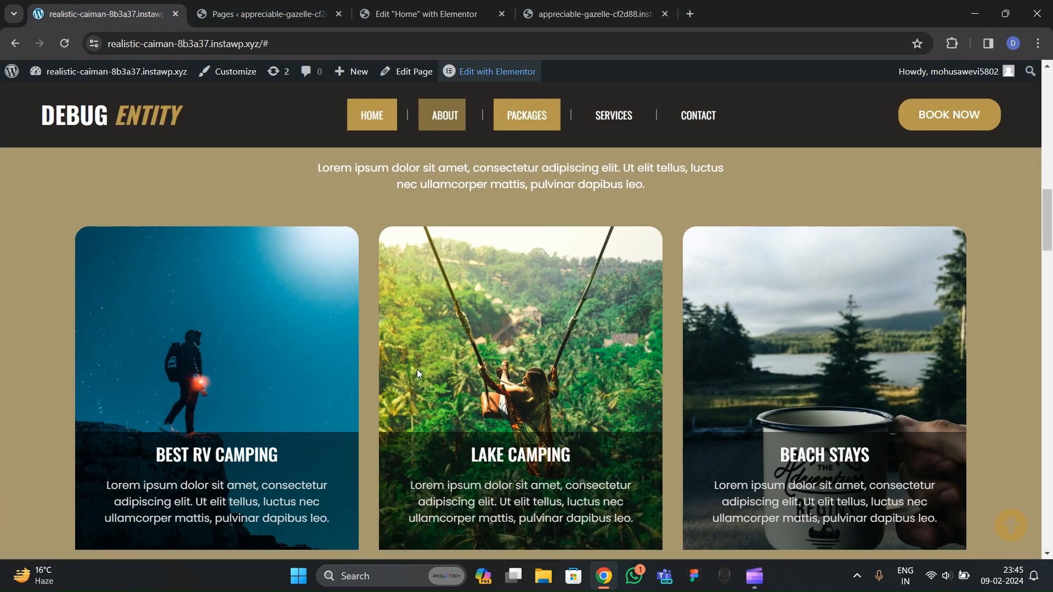
pyautogui.scroll(5, 428, 340)
pyautogui.scroll(-5, 482, 406)
pyautogui.scroll(8, 466, 354)
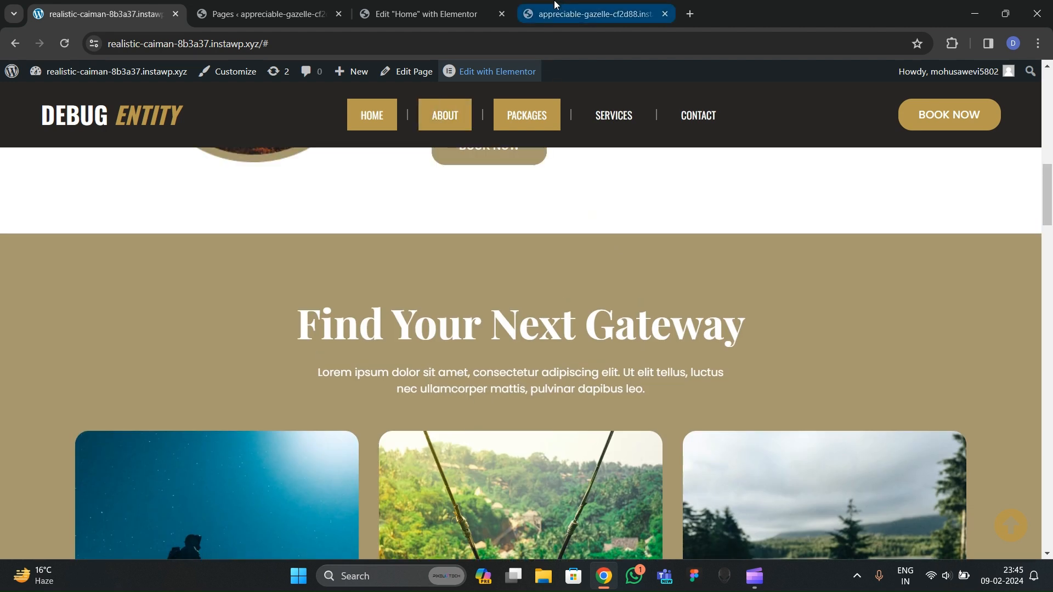
pyautogui.click(427, 14)
pyautogui.scroll(-1, 535, 397)
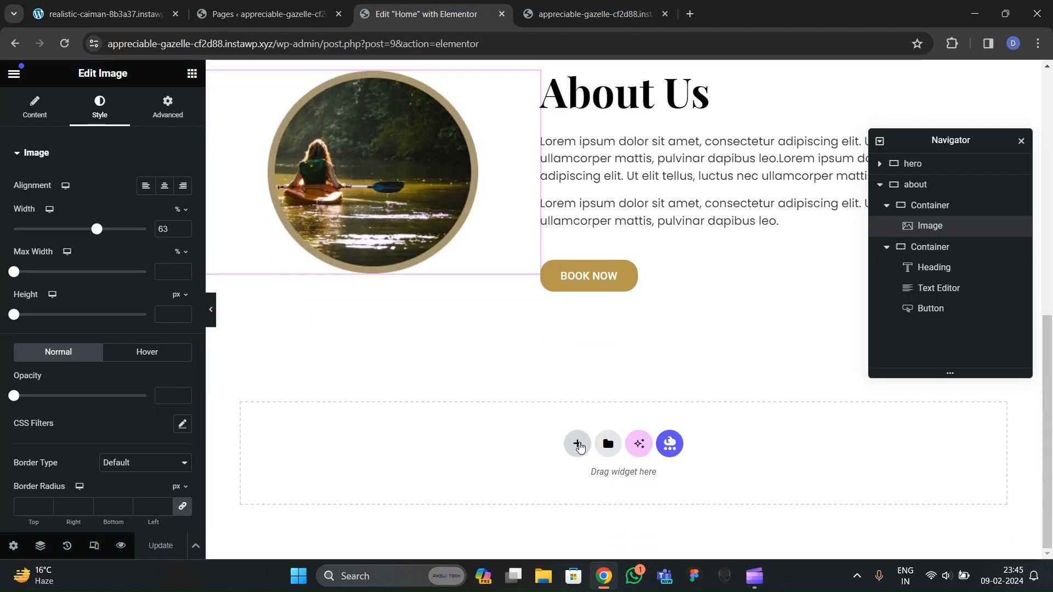
pyautogui.click(578, 443)
pyautogui.click(454, 411)
# Step: Review the reference's package cards and set the new container's boxed content width to 1300 px
pyautogui.click(104, 13)
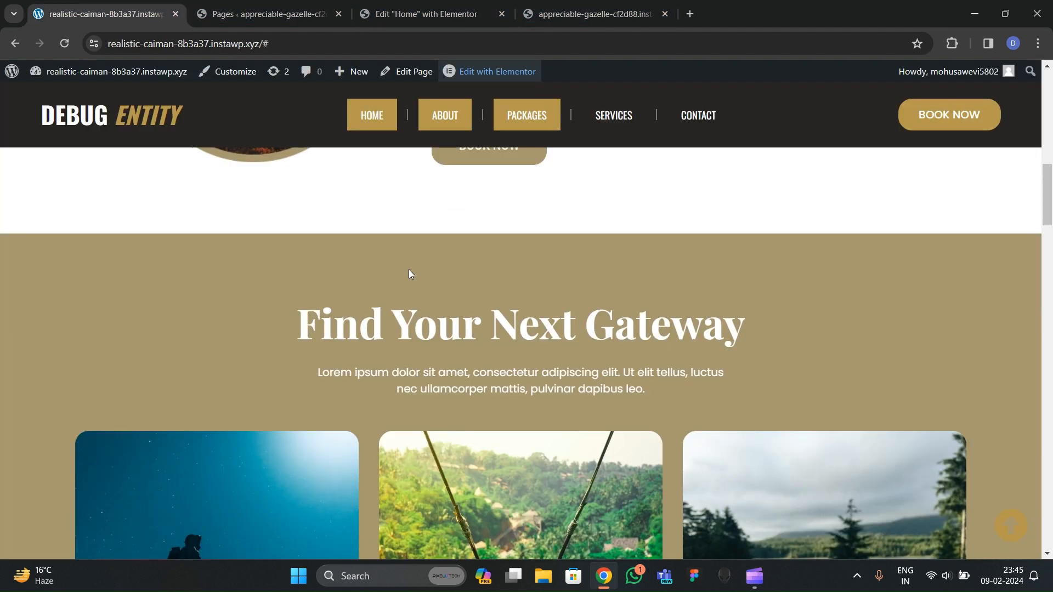
pyautogui.scroll(-6, 469, 348)
pyautogui.scroll(4, 472, 345)
pyautogui.scroll(-10, 478, 348)
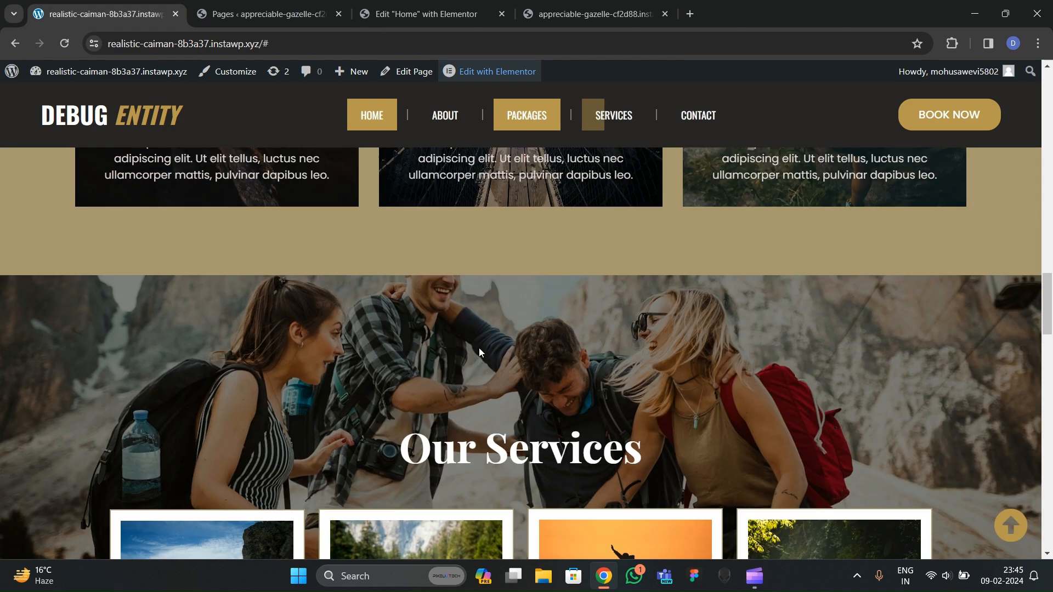
pyautogui.scroll(8, 480, 346)
pyautogui.click(427, 14)
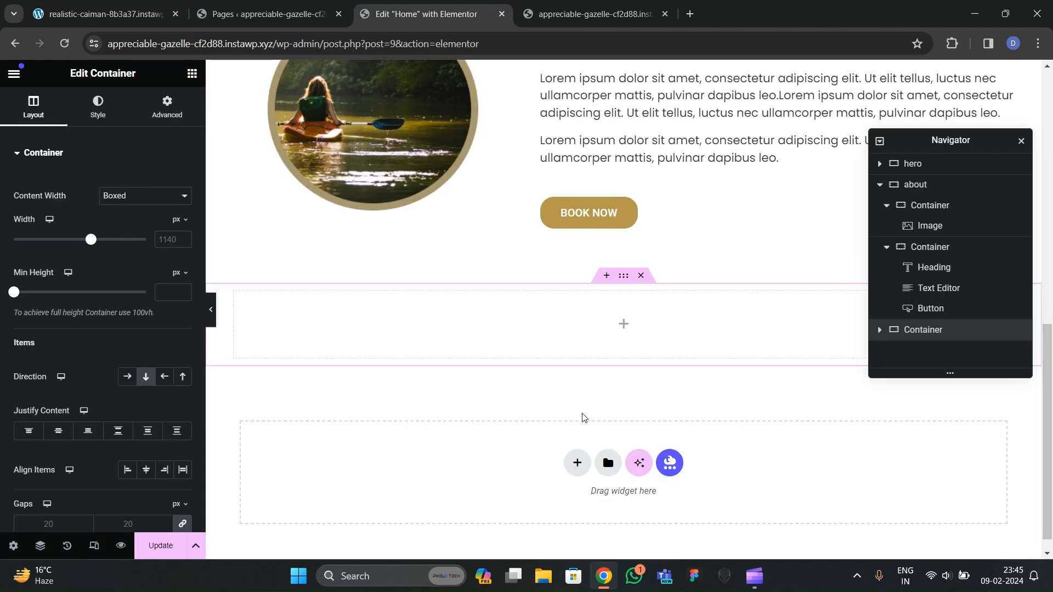
pyautogui.scroll(-1, 584, 417)
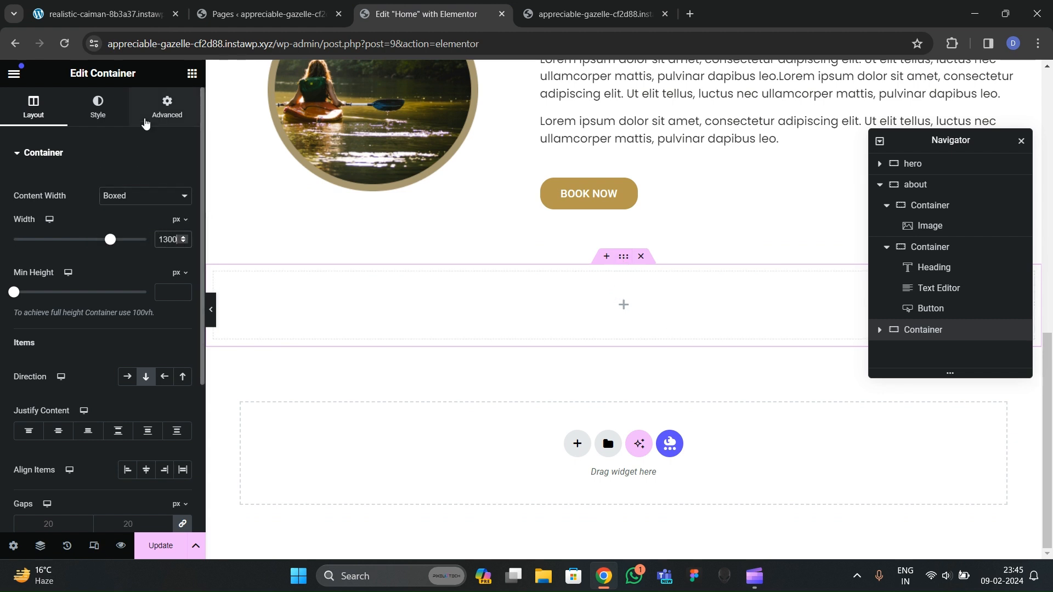
# Step: Unlink the new container's padding values and set 80 px top and bottom, with 0 on the sides
pyautogui.click(167, 107)
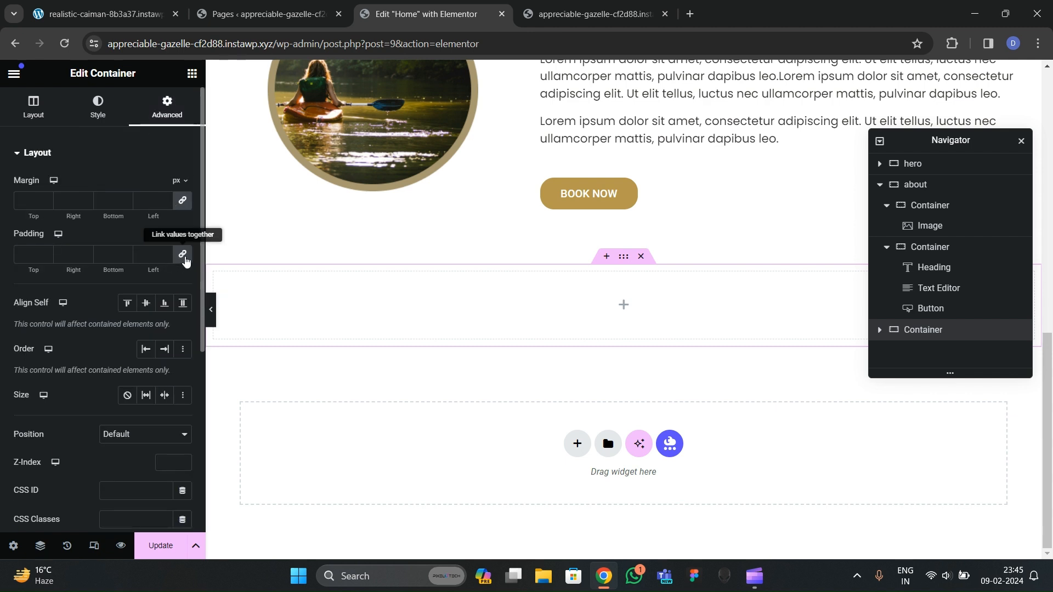
pyautogui.click(183, 256)
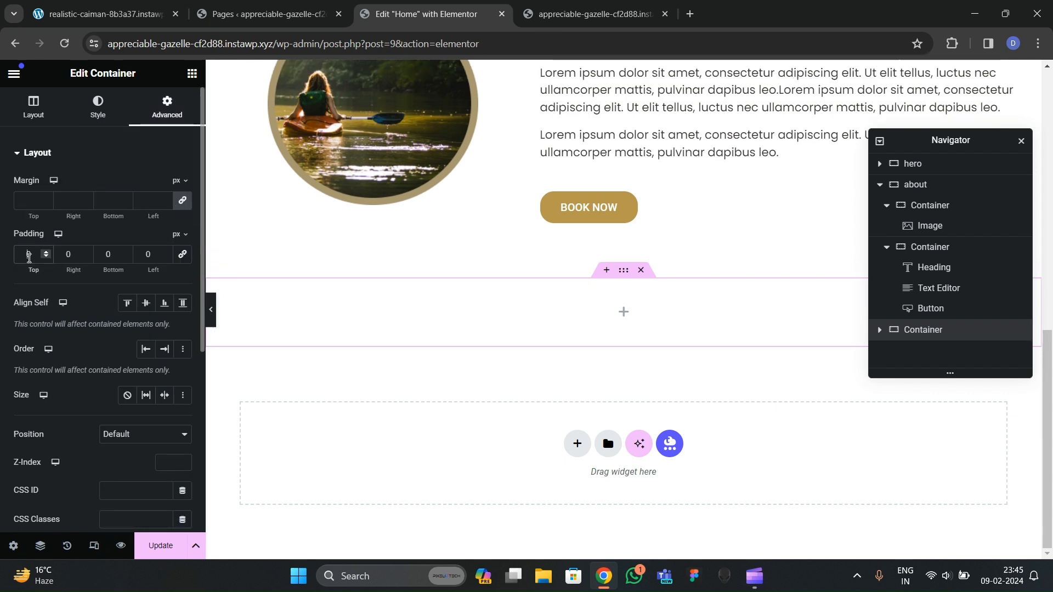
pyautogui.write('8')
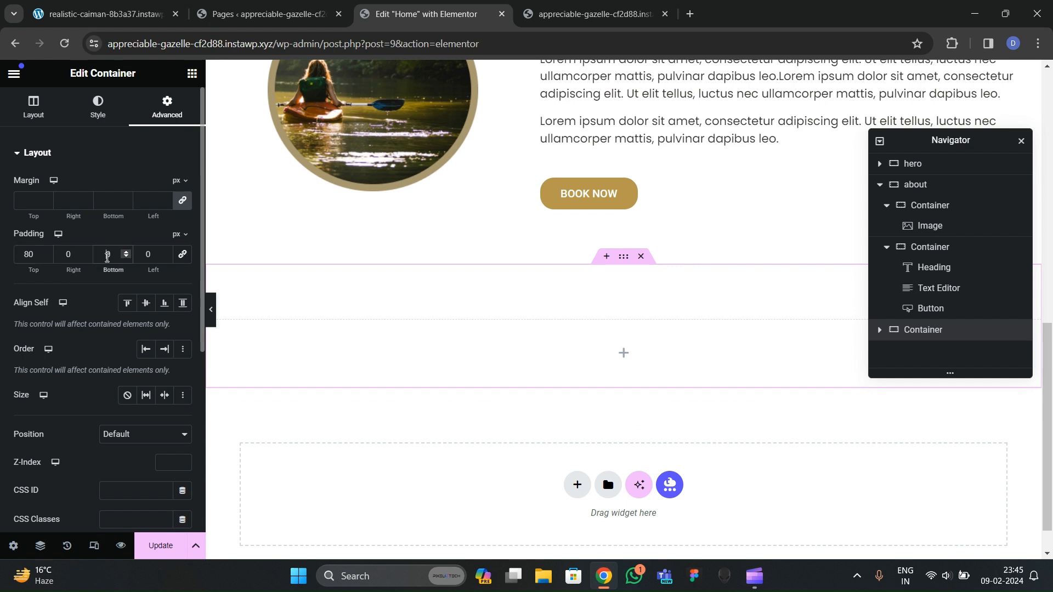
pyautogui.write('8')
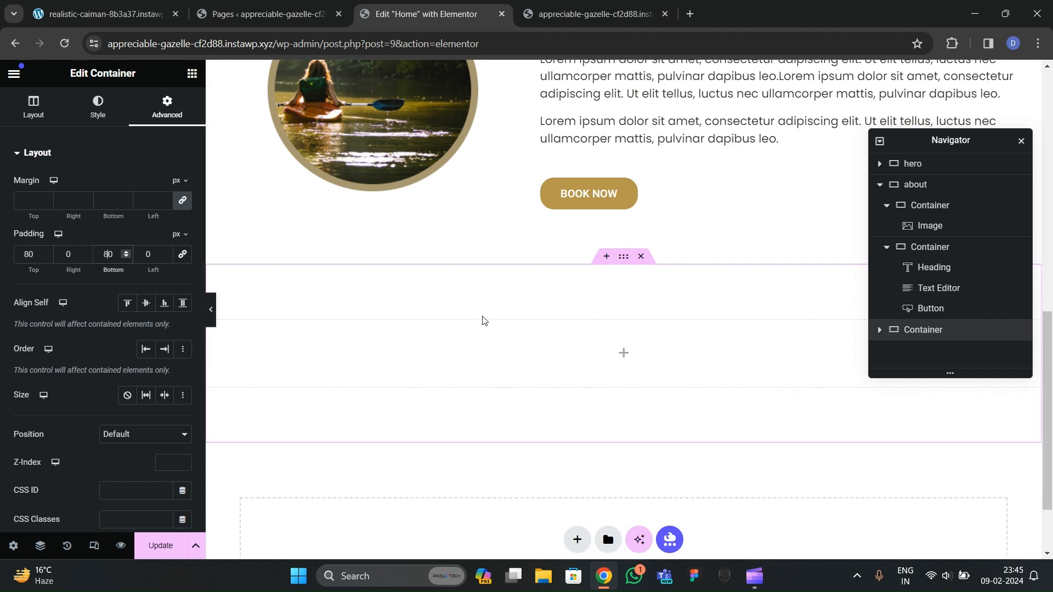
# Step: Give the new container a classic background in the global color theme1
pyautogui.click(92, 106)
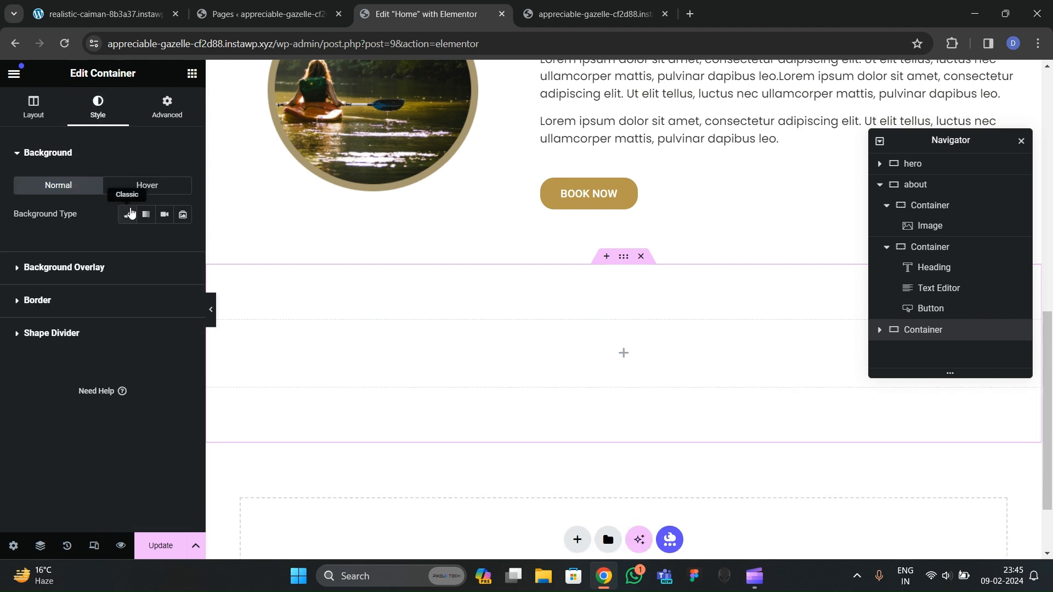
pyautogui.click(129, 213)
pyautogui.click(164, 243)
pyautogui.scroll(-1, 99, 357)
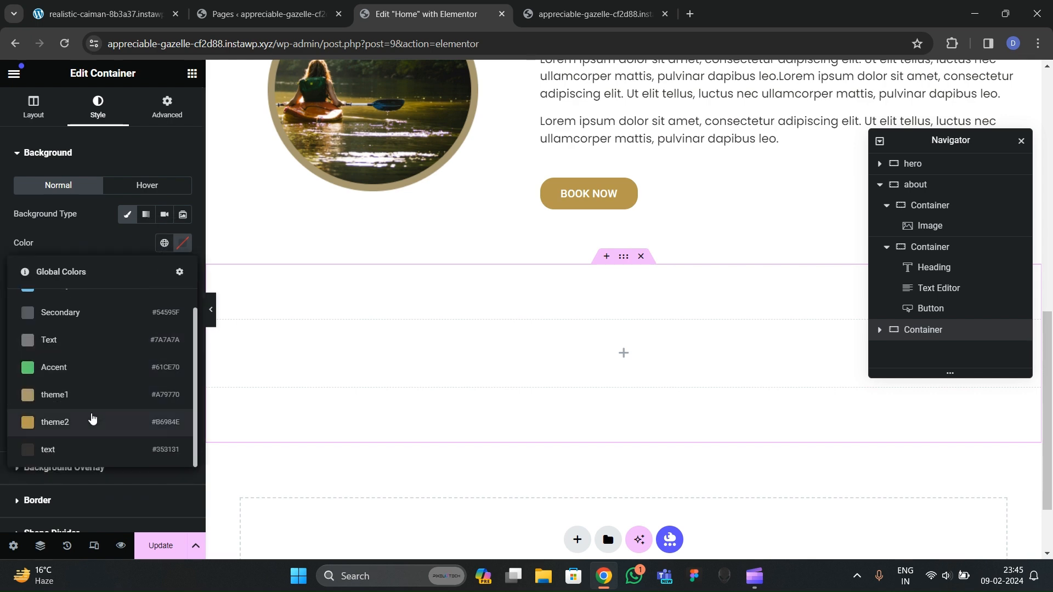
pyautogui.click(84, 396)
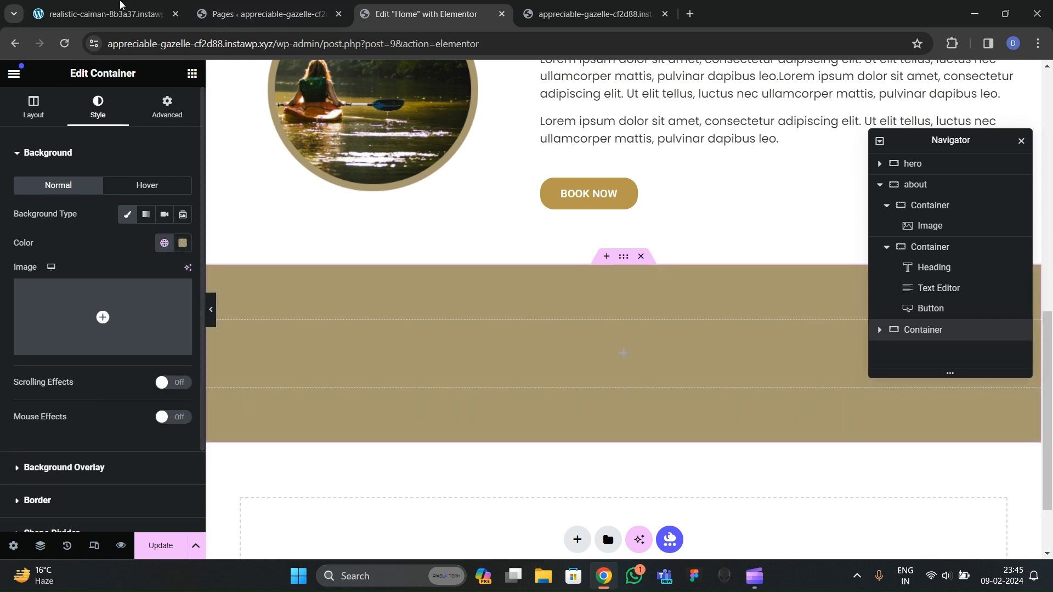
# Step: Check the reference's packages section and paste a copy of the About Us heading into the new container
pyautogui.click(166, 5)
pyautogui.scroll(-5, 471, 296)
pyautogui.scroll(5, 472, 296)
pyautogui.click(479, 4)
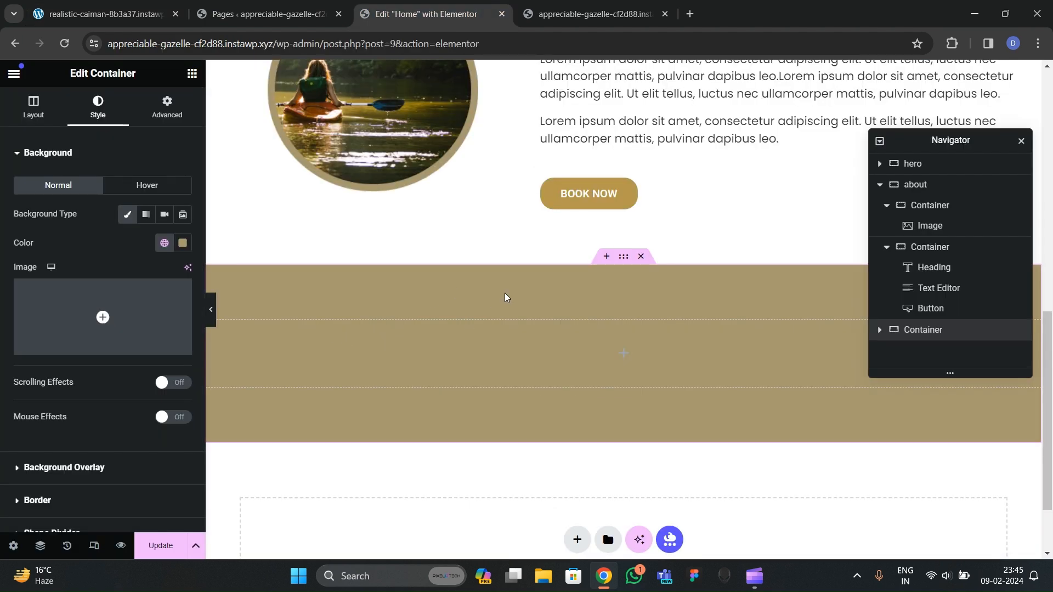
pyautogui.click(188, 76)
pyautogui.scroll(4, 612, 257)
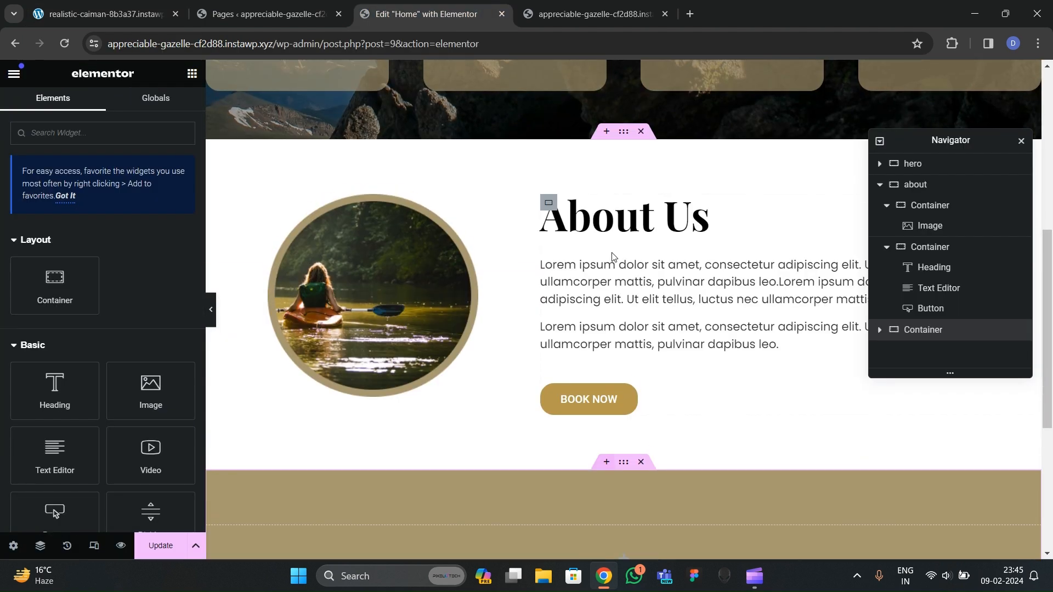
pyautogui.rightClick(622, 231)
pyautogui.scroll(-5, 601, 300)
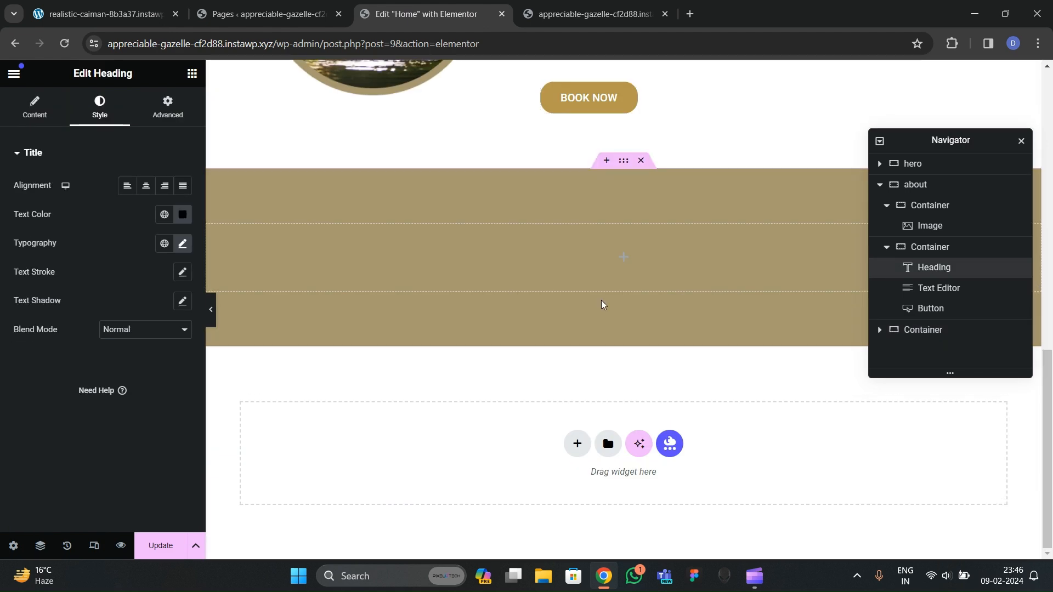
pyautogui.rightClick(523, 242)
pyautogui.click(550, 328)
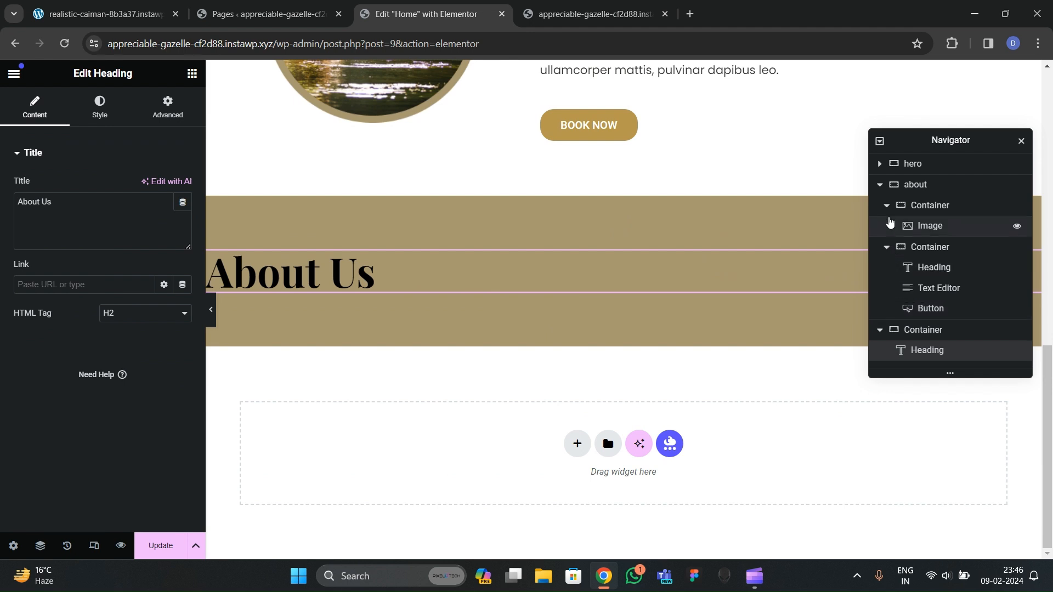
# Step: Collapse the about section in the page structure and rename the new container as packages
pyautogui.click(879, 185)
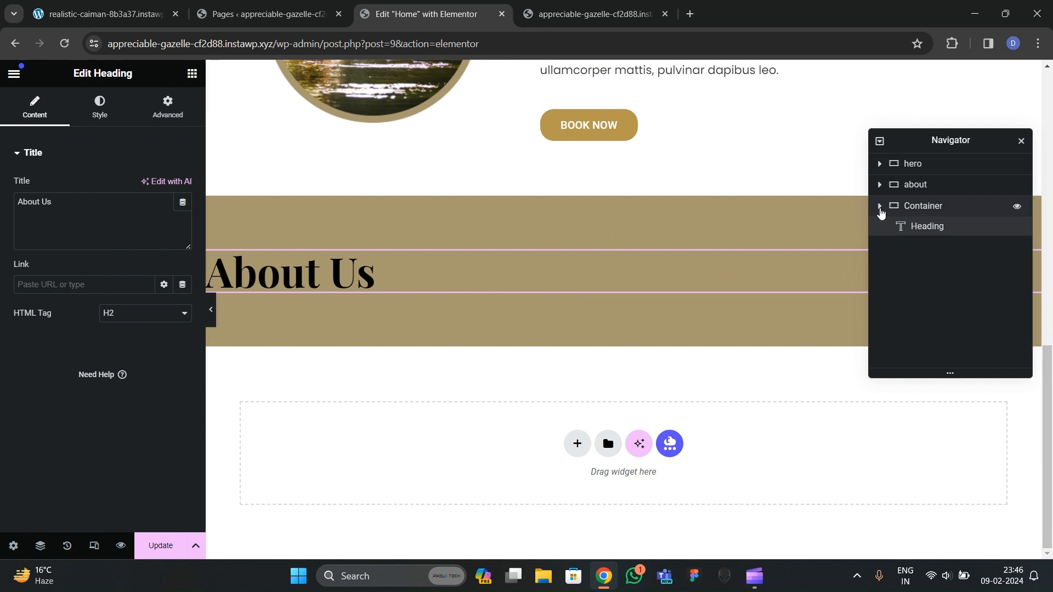
pyautogui.click(880, 210)
pyautogui.click(923, 206)
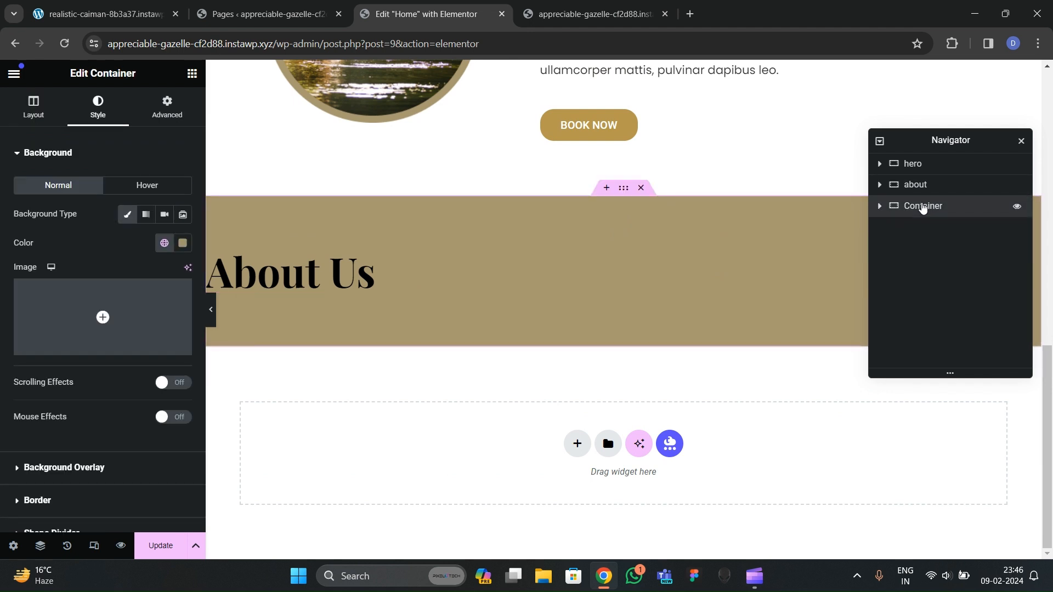
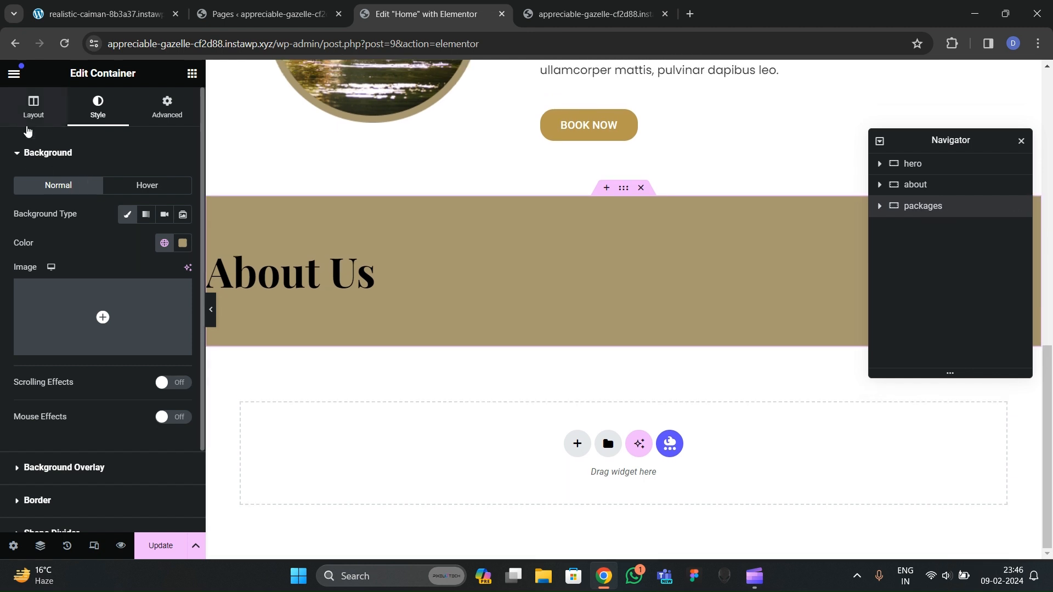
# Step: Set the packages container's item alignment to center
pyautogui.click(33, 106)
pyautogui.scroll(-2, 116, 329)
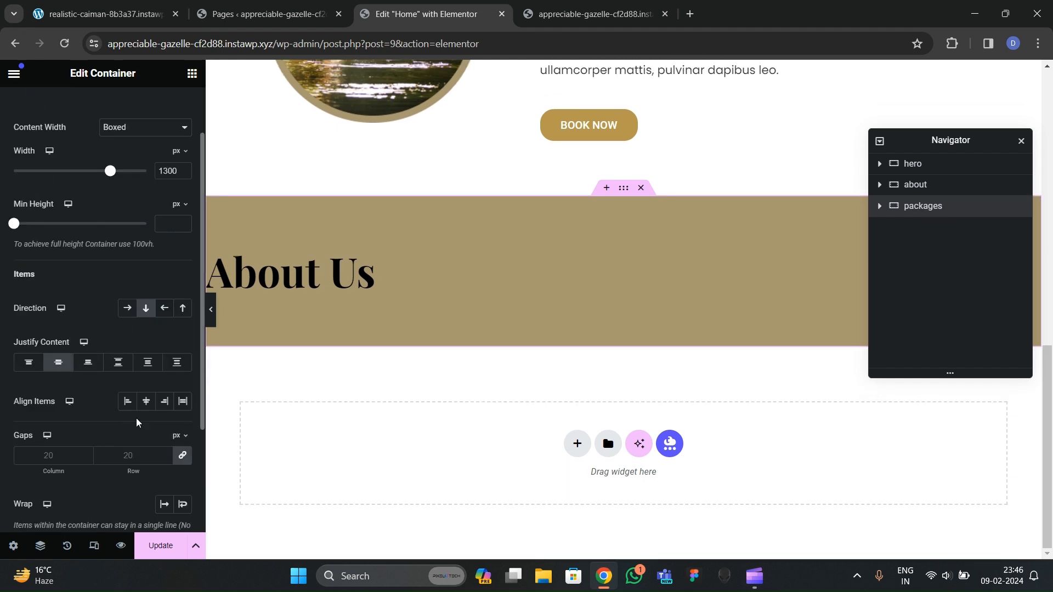
pyautogui.click(146, 401)
# Step: Set the text color of the heading in the packages container to white, #FFFFFF
pyautogui.click(548, 291)
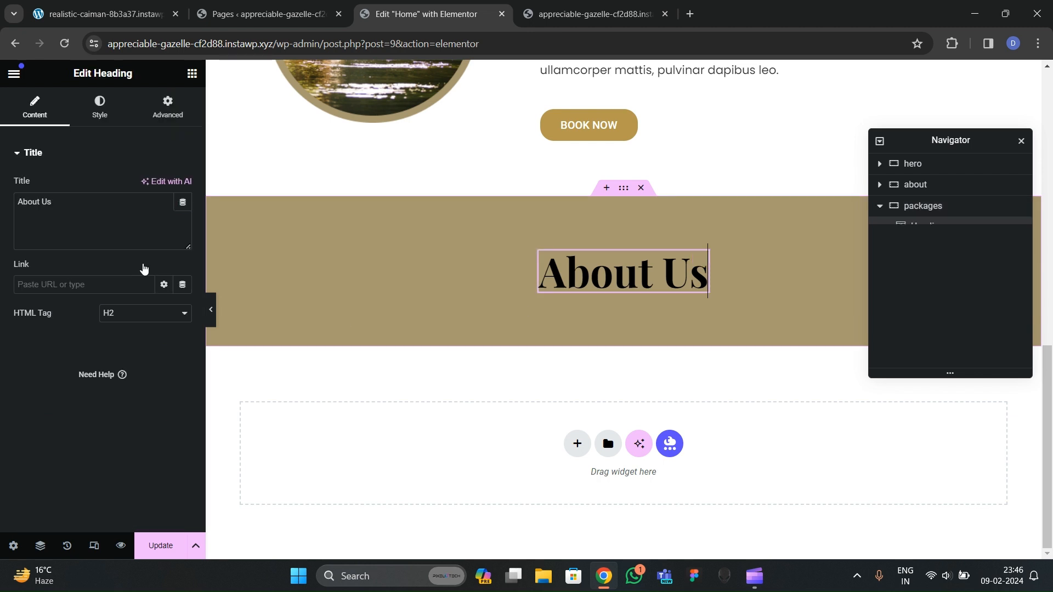
pyautogui.click(81, 116)
pyautogui.click(183, 215)
pyautogui.moveTo(173, 307); pyautogui.dragTo(58, 235)
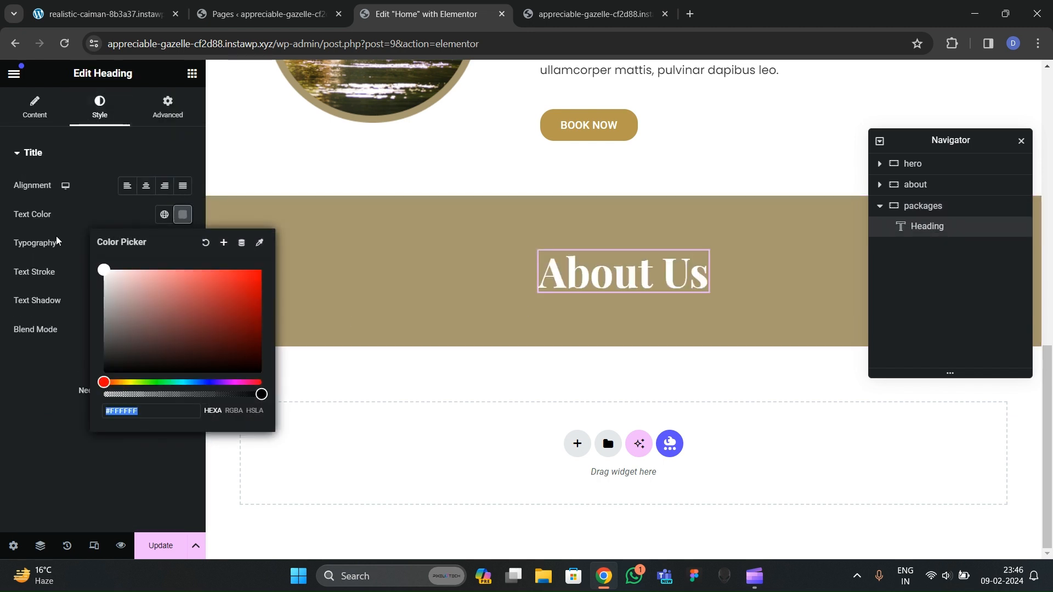
pyautogui.click(44, 377)
# Step: Check the reference's section heading and change the pasted heading's text to "Our Best Packages"
pyautogui.click(101, 14)
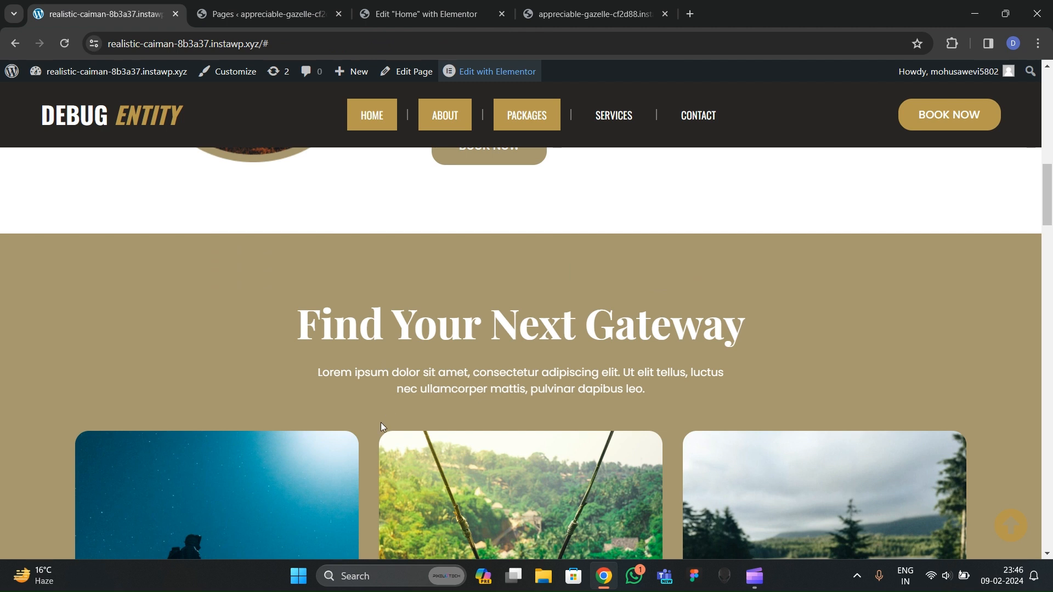
pyautogui.click(467, 8)
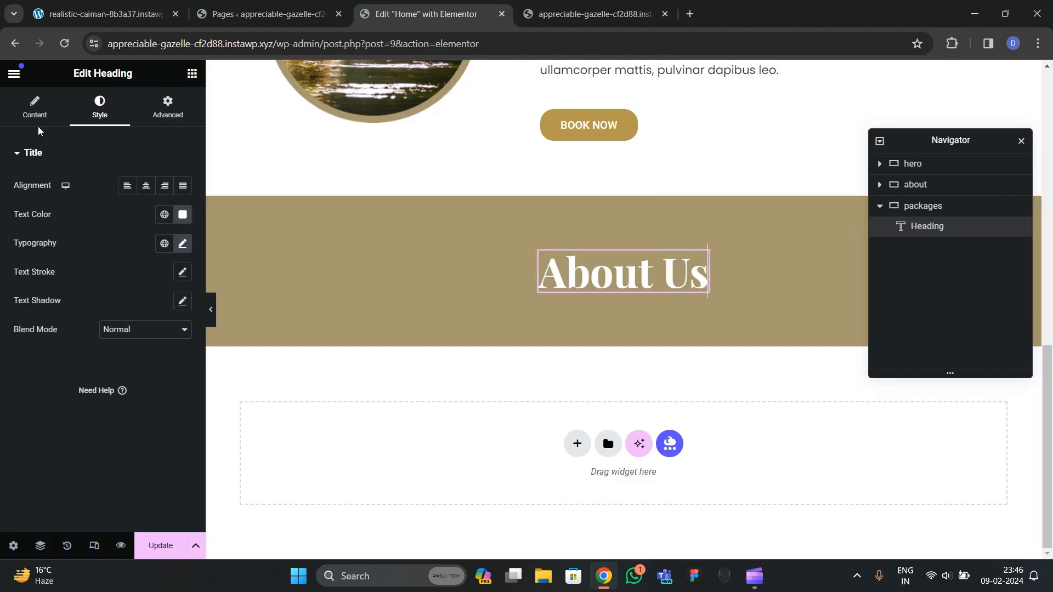
pyautogui.click(38, 109)
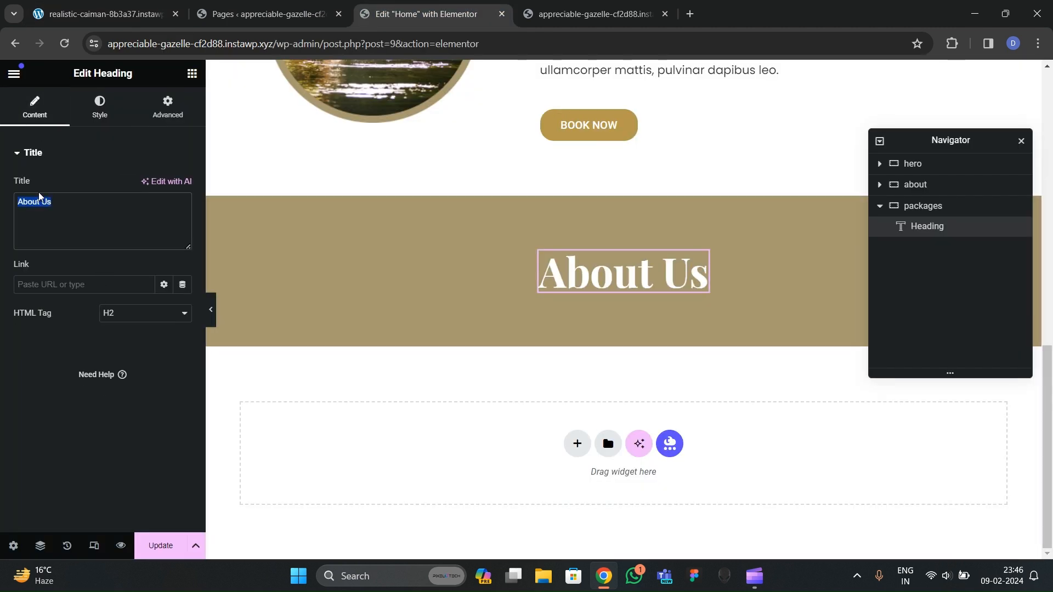
pyautogui.write('Our Best Packages')
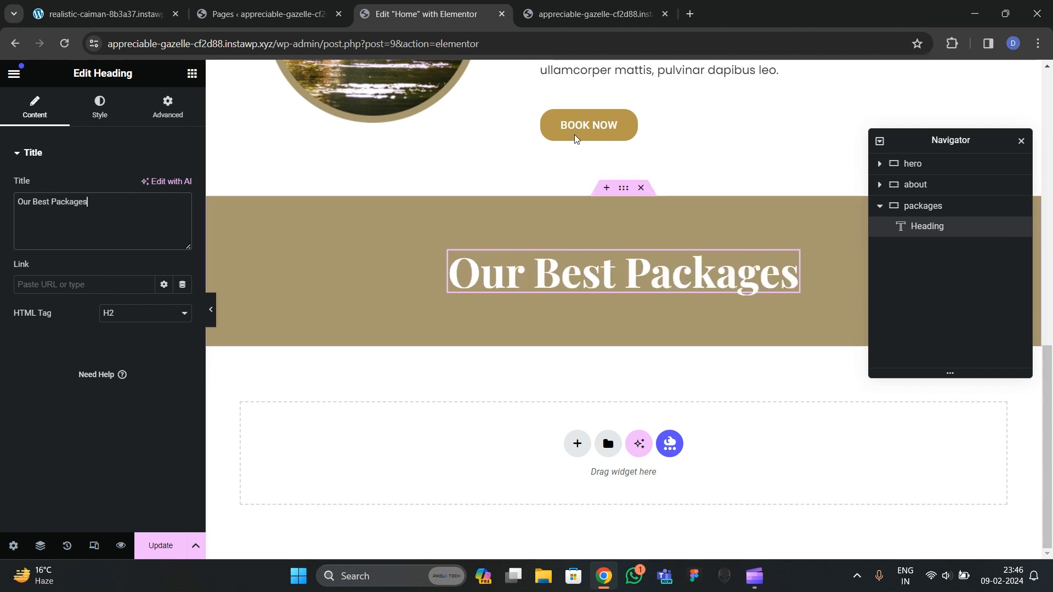
# Step: Review the reference's intro text and package cards, and compare them with the about and packages sections being built
pyautogui.click(134, 3)
pyautogui.click(381, 3)
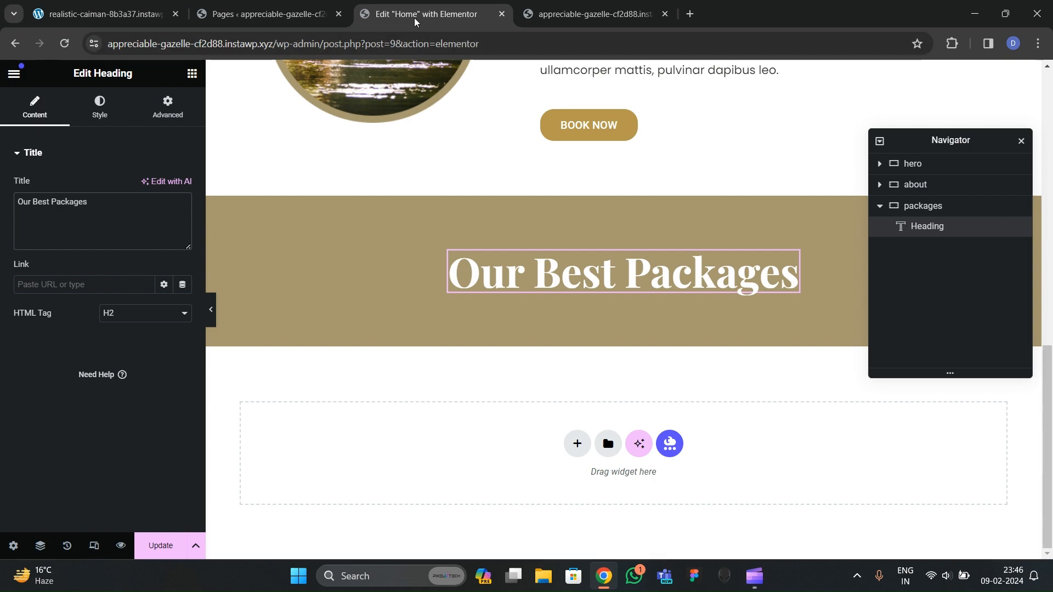
pyautogui.click(134, 4)
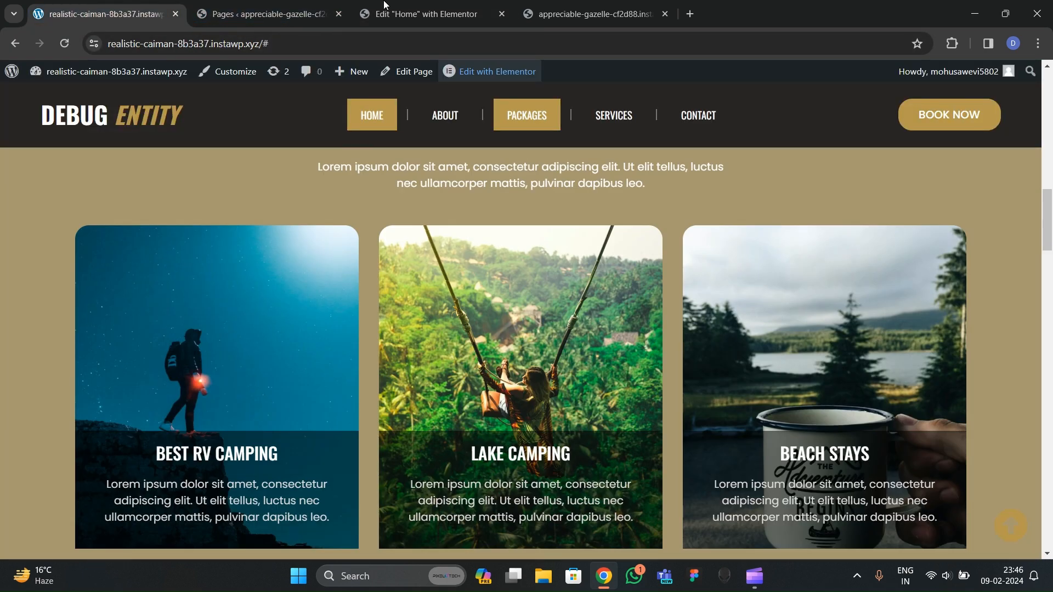
pyautogui.click(385, 4)
pyautogui.scroll(8, 543, 351)
pyautogui.scroll(-4, 529, 340)
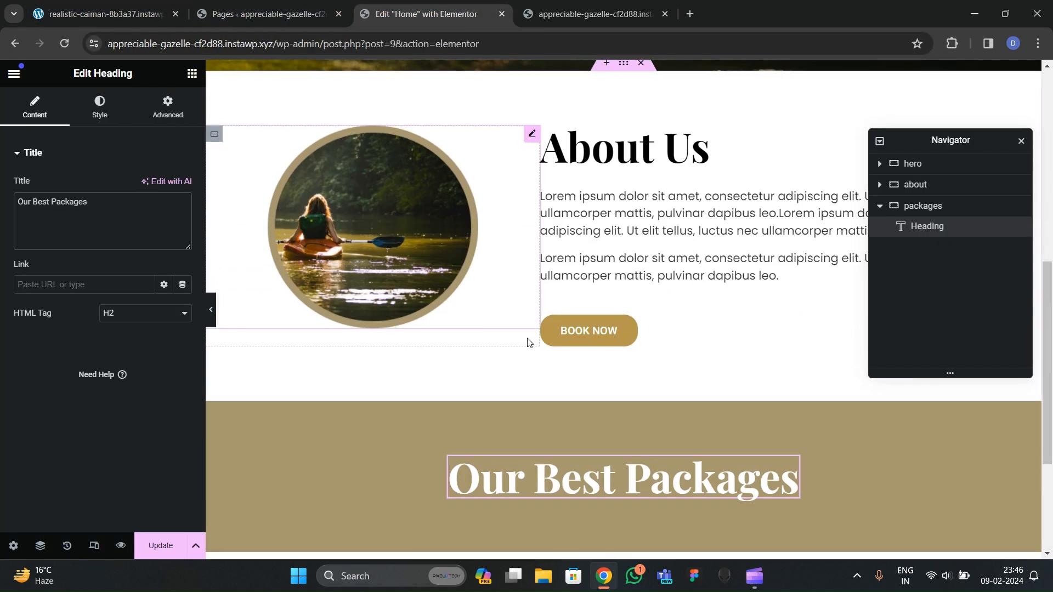
pyautogui.scroll(-3, 242, 261)
pyautogui.scroll(4, 485, 299)
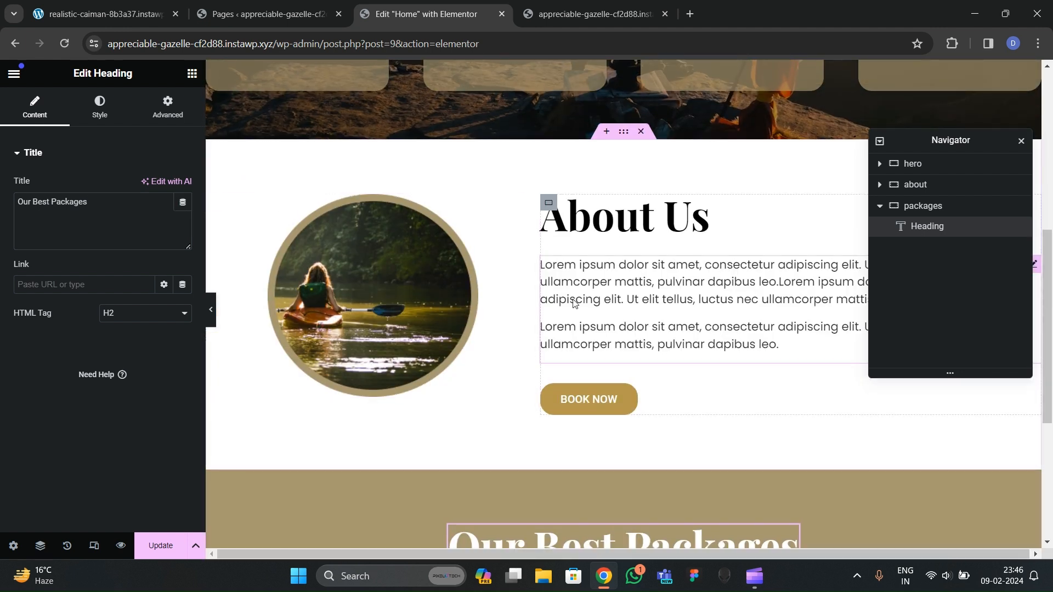
# Step: Add a Text Editor widget below the "Our Best Packages" heading in the packages container
pyautogui.click(572, 300)
pyautogui.click(191, 74)
pyautogui.scroll(-5, 527, 328)
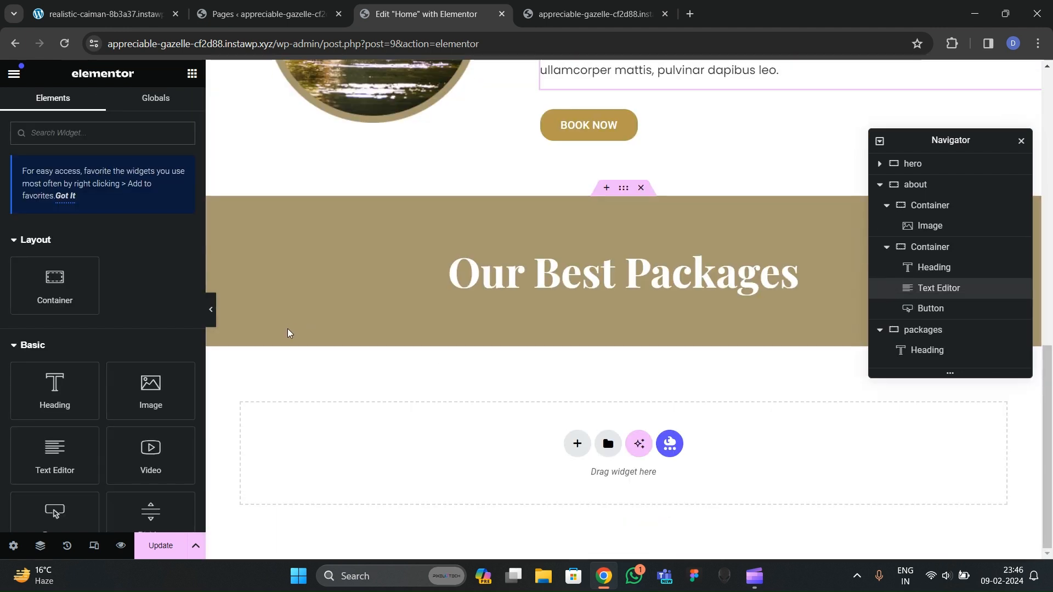
pyautogui.scroll(-4, 110, 345)
pyautogui.moveTo(54, 249); pyautogui.dragTo(529, 296)
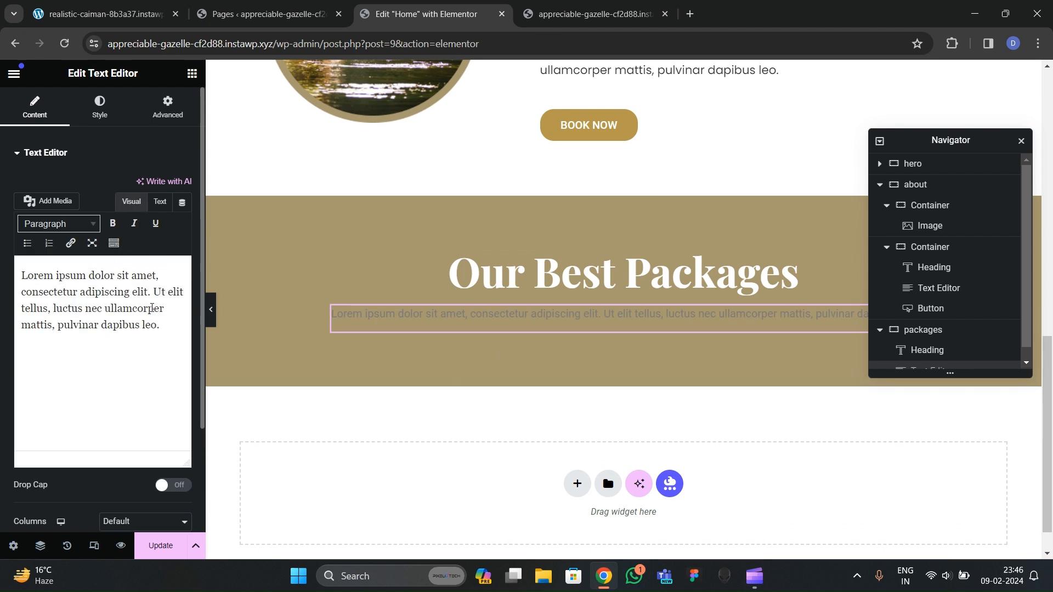
# Step: Insert a <br> line break after "Ut elit tellus," in the HTML of the packages description
pyautogui.click(160, 202)
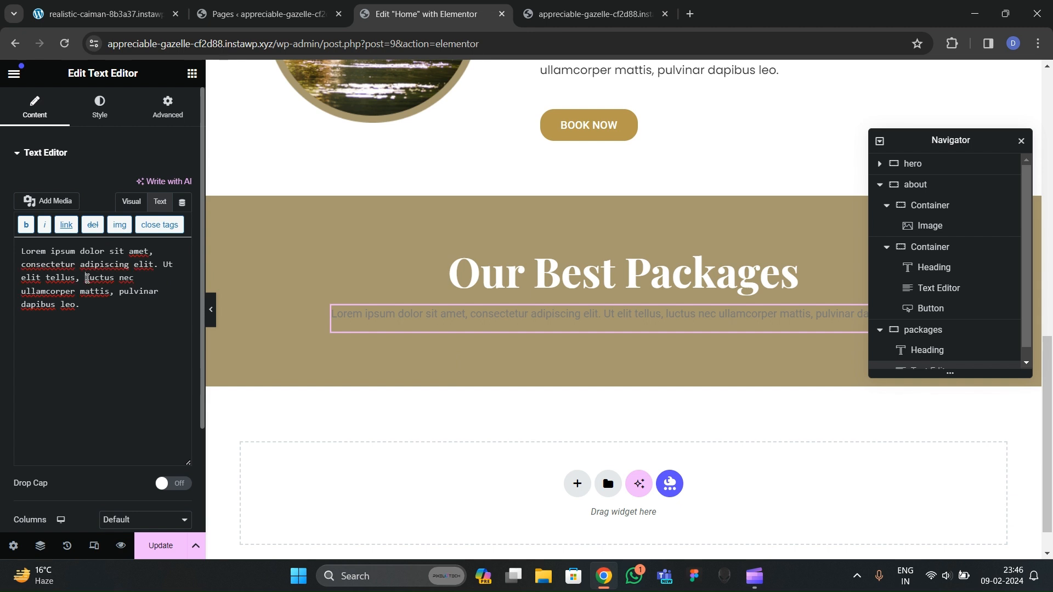
pyautogui.press('BackSpace')
pyautogui.write('<br/')
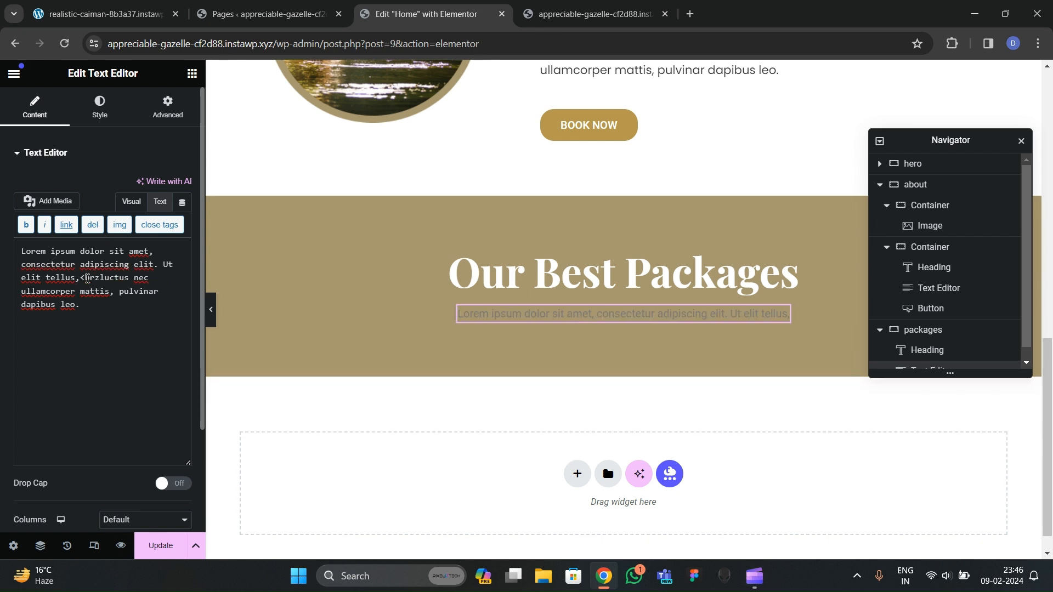
pyautogui.write('>')
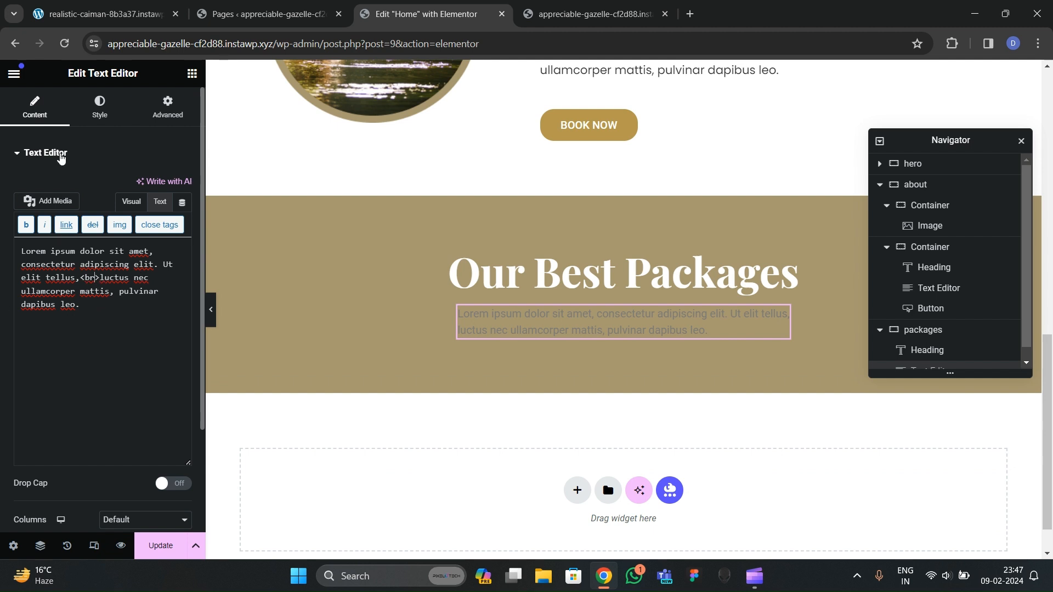
# Step: Center the packages description and set its text color to white
pyautogui.click(100, 110)
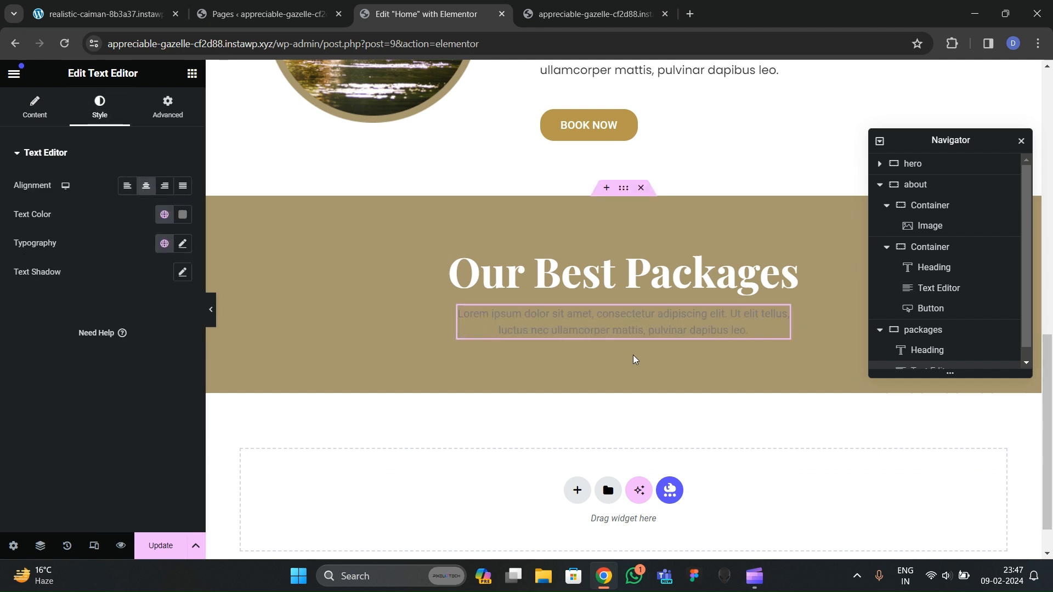
pyautogui.click(183, 215)
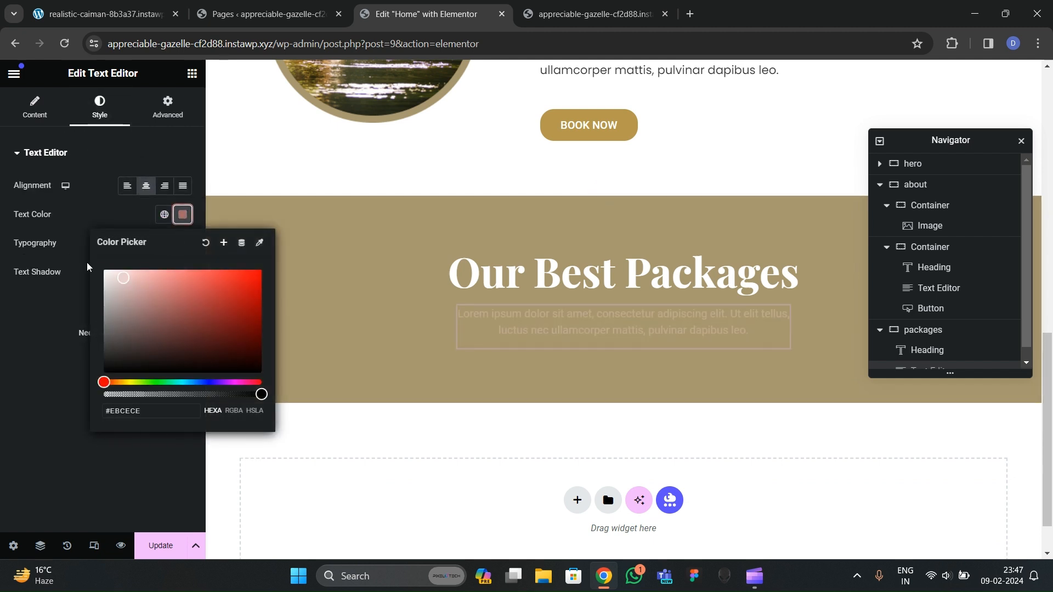
pyautogui.click(113, 275)
# Step: Set the packages description's font family to Poppins
pyautogui.click(183, 242)
pyautogui.click(141, 307)
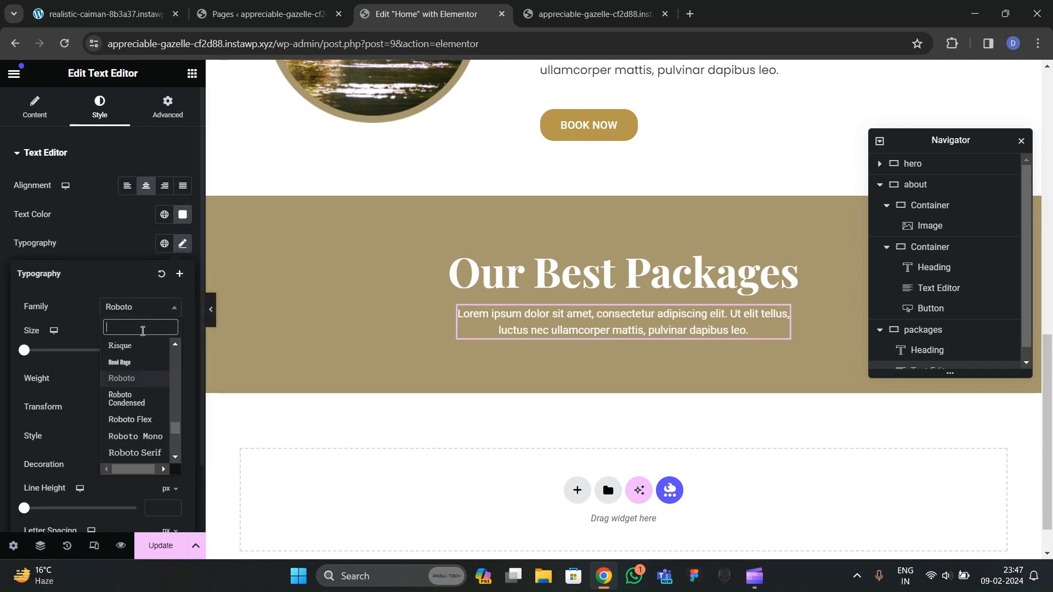
pyautogui.write('poppins')
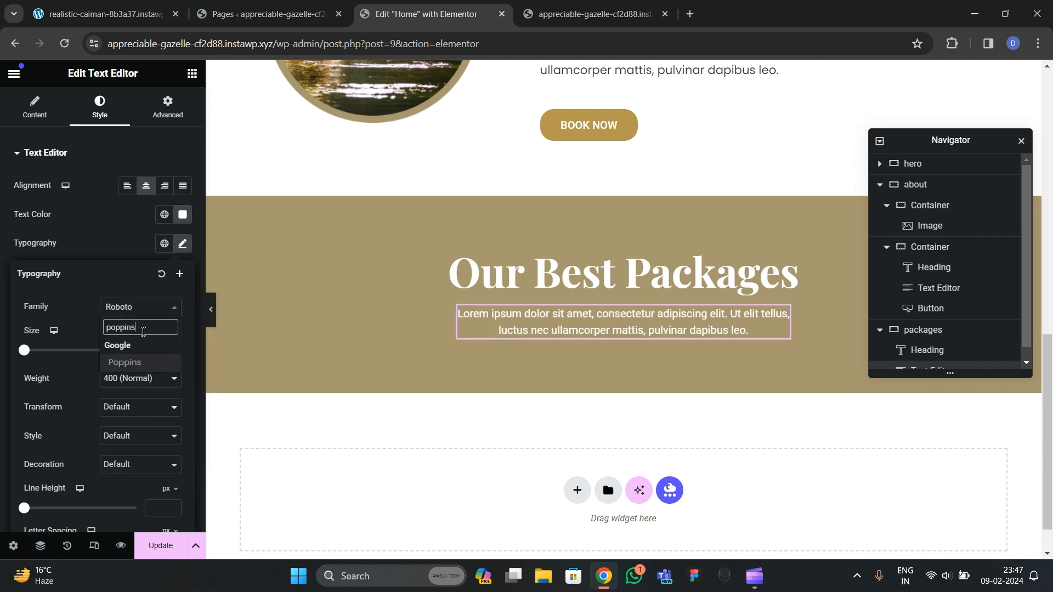
pyautogui.press('Return')
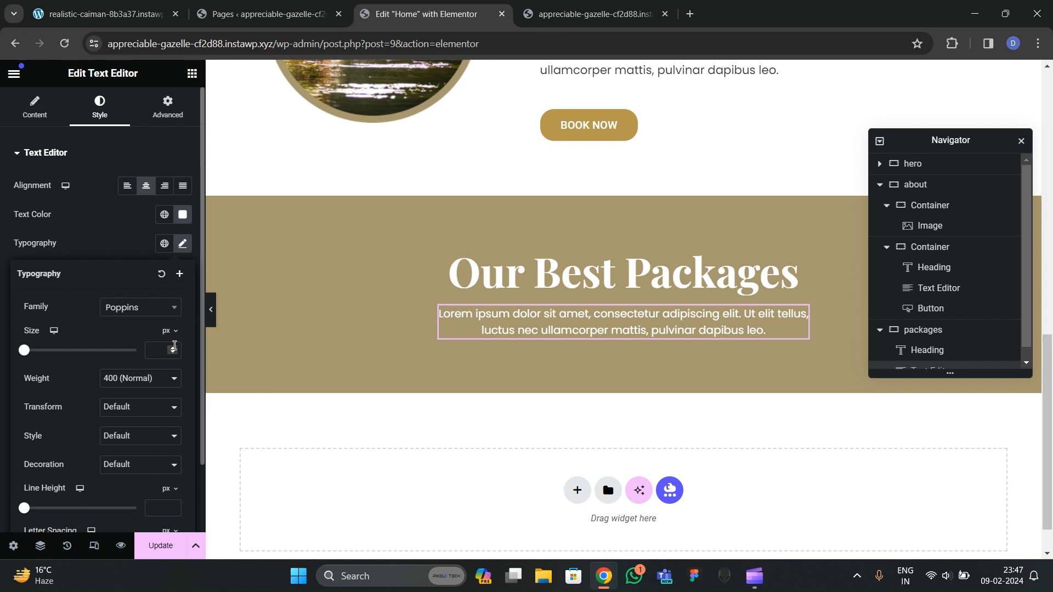
pyautogui.moveTo(753, 580)
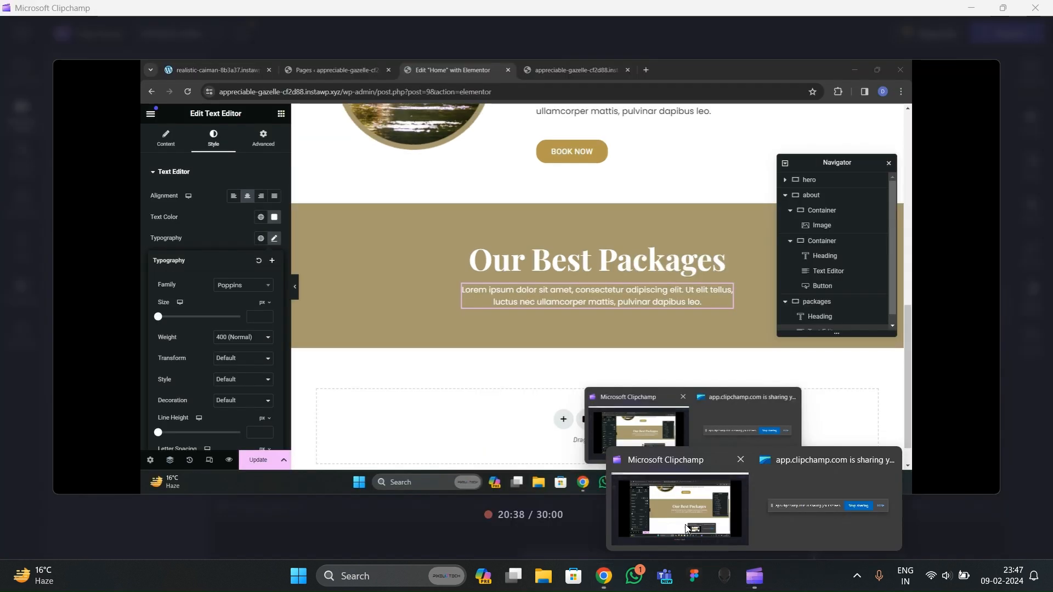
pyautogui.click(686, 523)
pyautogui.click(604, 576)
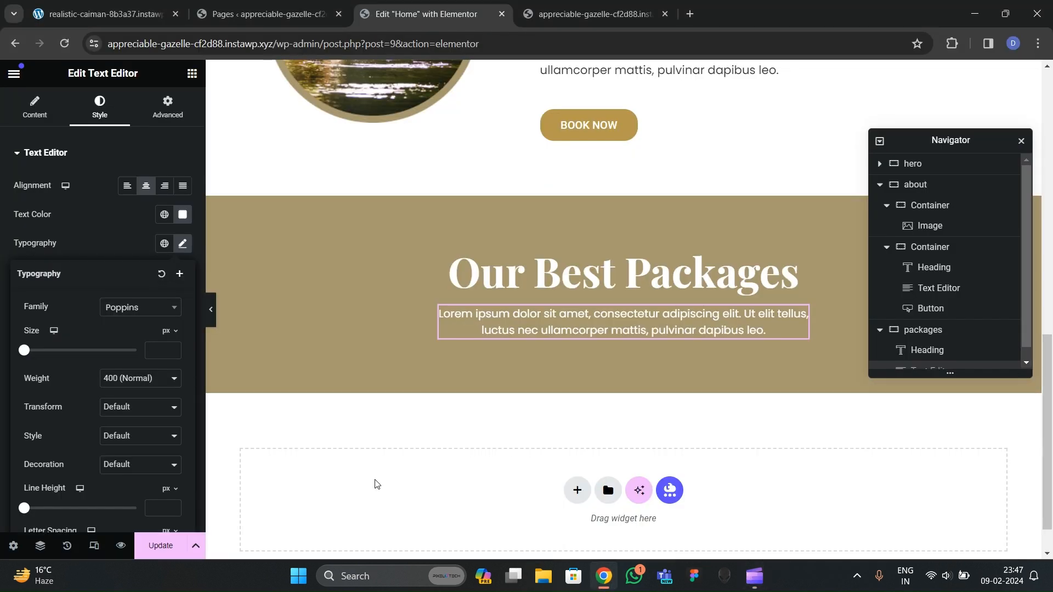
# Step: Try a 20 px font size for the packages description and compare it with the reference's text
pyautogui.moveTo(174, 347); pyautogui.dragTo(176, 351)
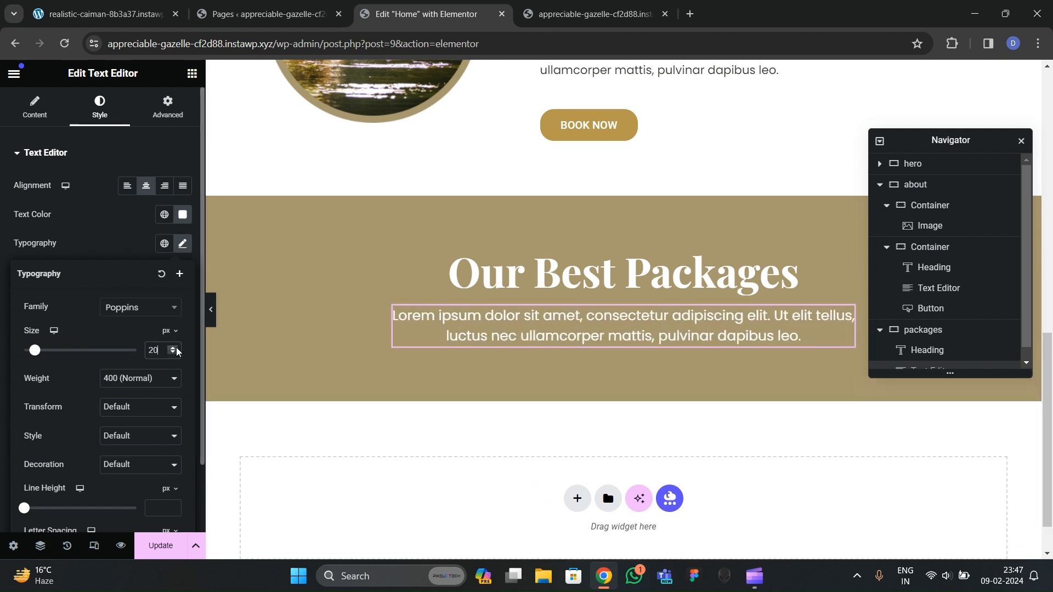
pyautogui.click(110, 8)
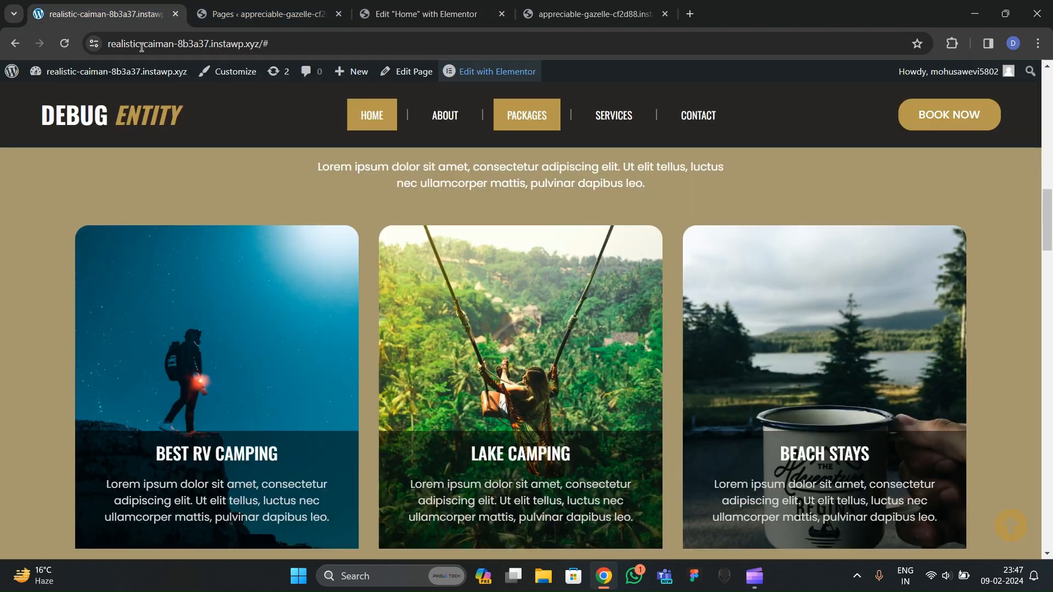
pyautogui.scroll(3, 370, 322)
pyautogui.scroll(-2, 371, 322)
pyautogui.click(425, 13)
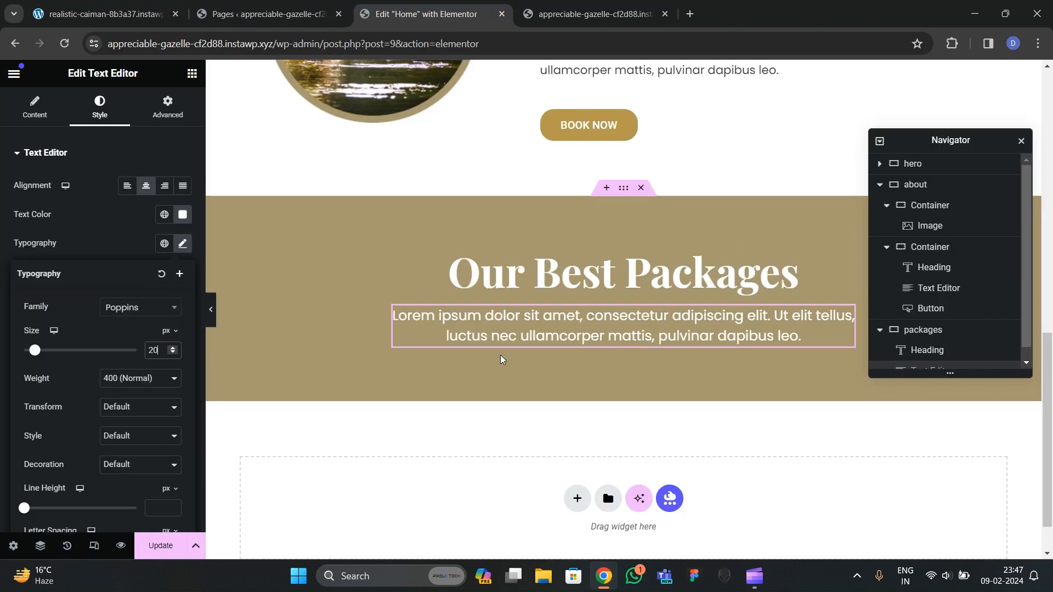
# Step: Set the packages description's font size to 16 px
pyautogui.click(183, 243)
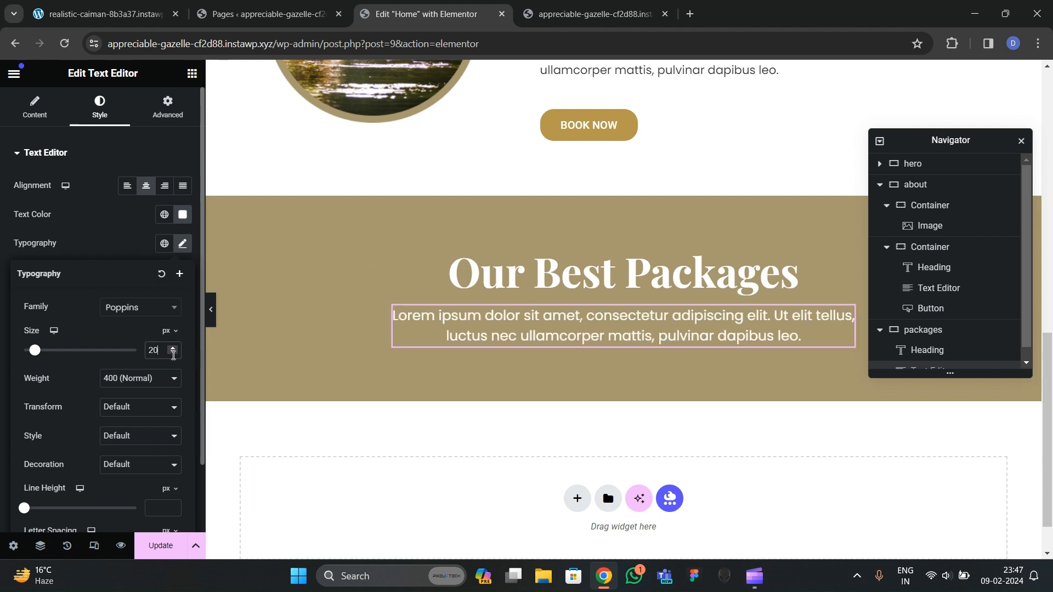
pyautogui.click(173, 354)
pyautogui.click(173, 354)
pyautogui.click(172, 353)
pyautogui.click(172, 354)
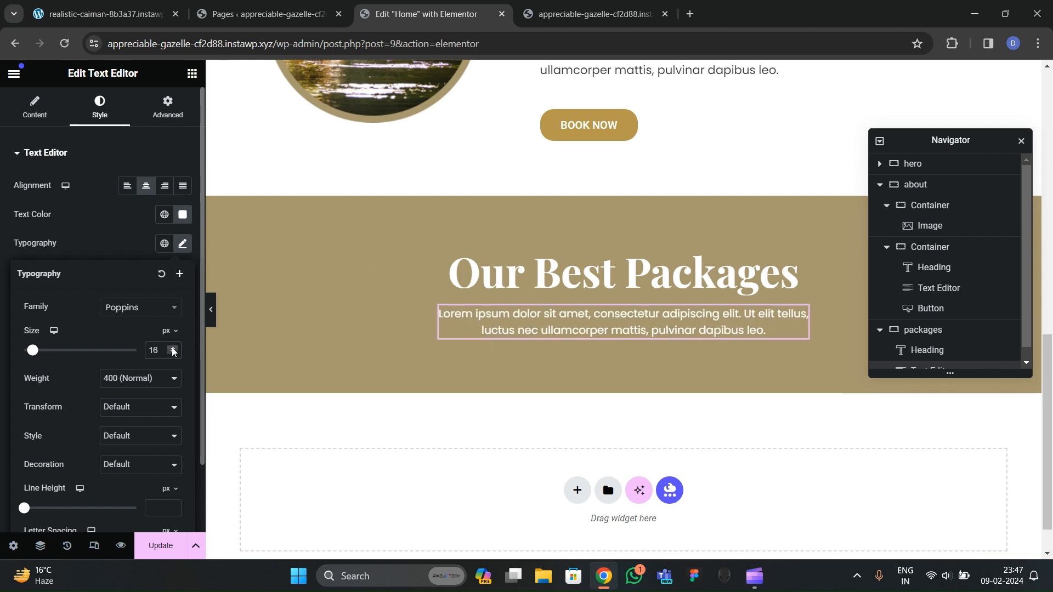
# Step: Set the packages description's font size to 18 px and compare it with the reference site's packages section
pyautogui.click(173, 348)
pyautogui.click(173, 348)
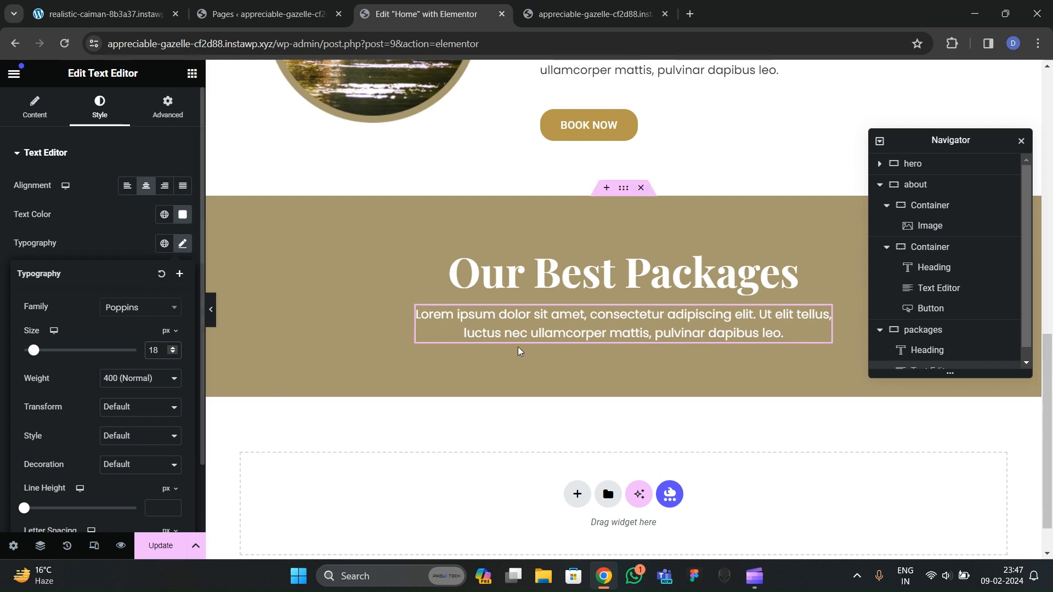
pyautogui.click(104, 14)
pyautogui.scroll(-5, 430, 345)
pyautogui.scroll(2, 77, 324)
pyautogui.click(416, 13)
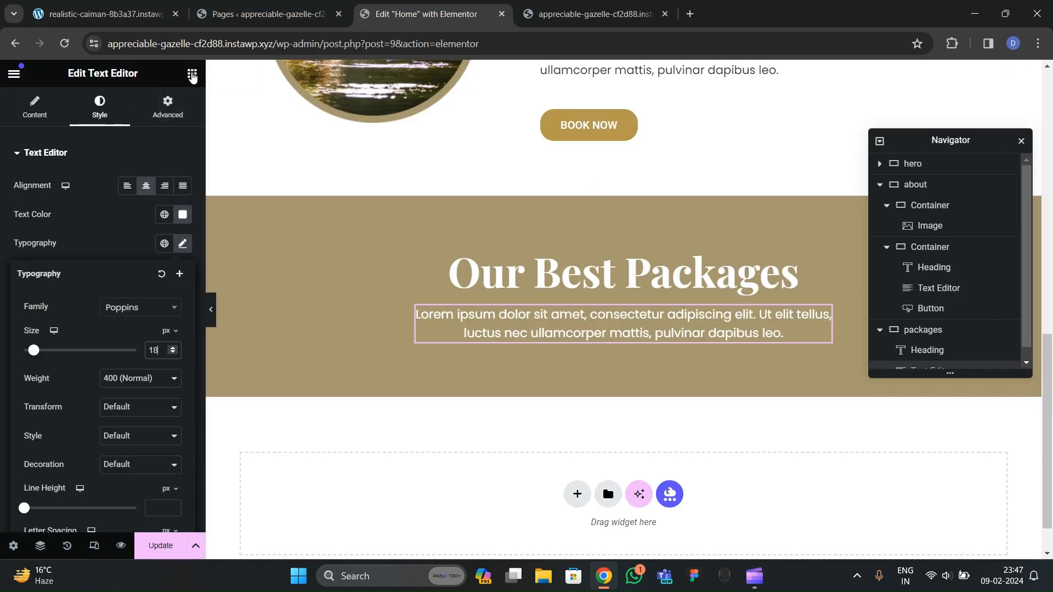
# Step: Add a full-width container with 0 padding below the packages description and name it "main grid box"
pyautogui.click(192, 75)
pyautogui.scroll(-1, 145, 274)
pyautogui.moveTo(70, 230); pyautogui.dragTo(545, 416)
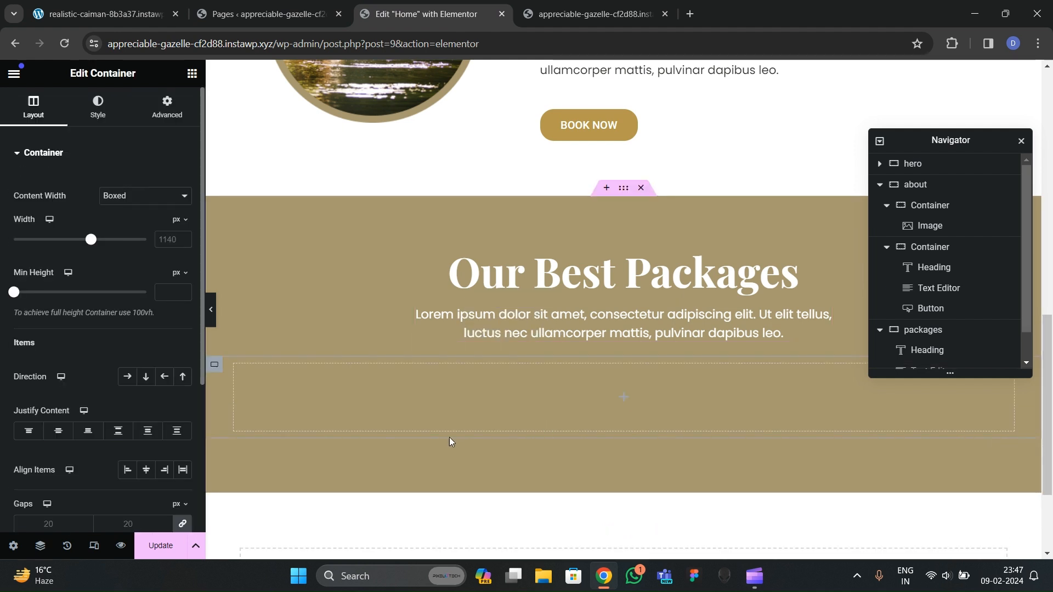
pyautogui.scroll(-1, 926, 322)
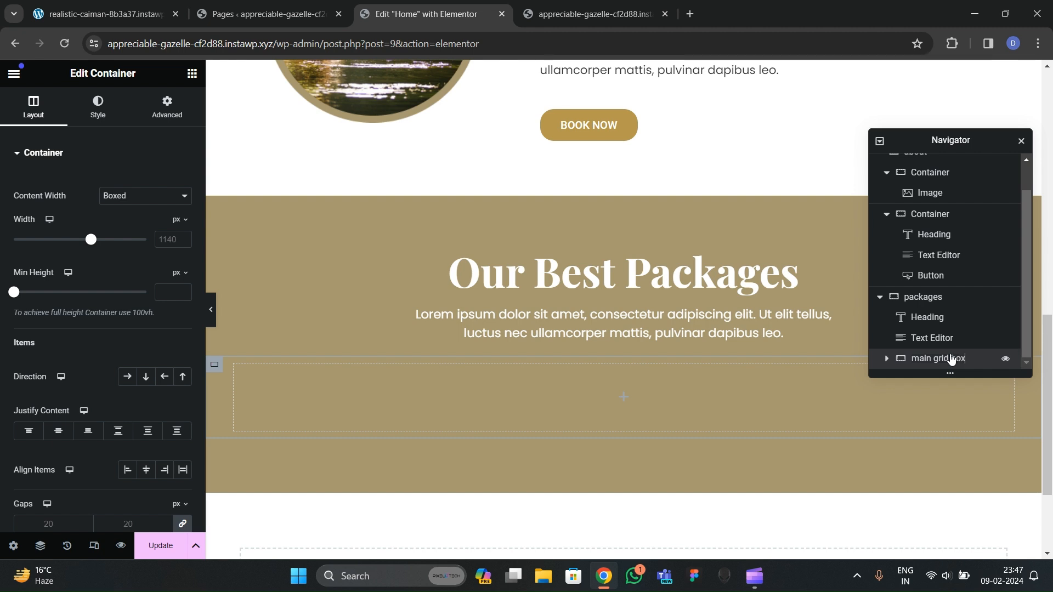
pyautogui.press('Return')
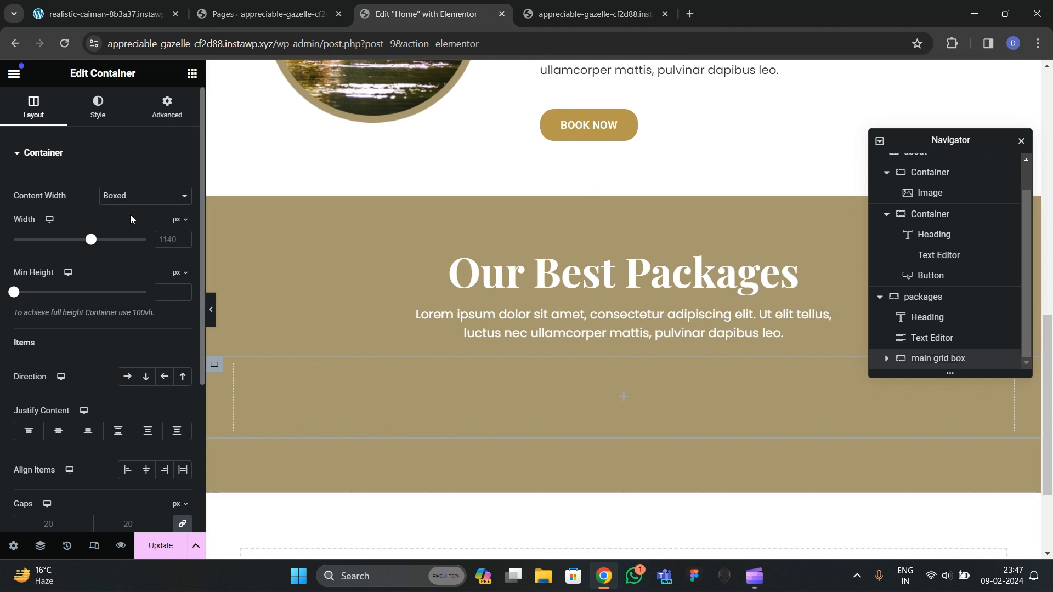
pyautogui.click(168, 109)
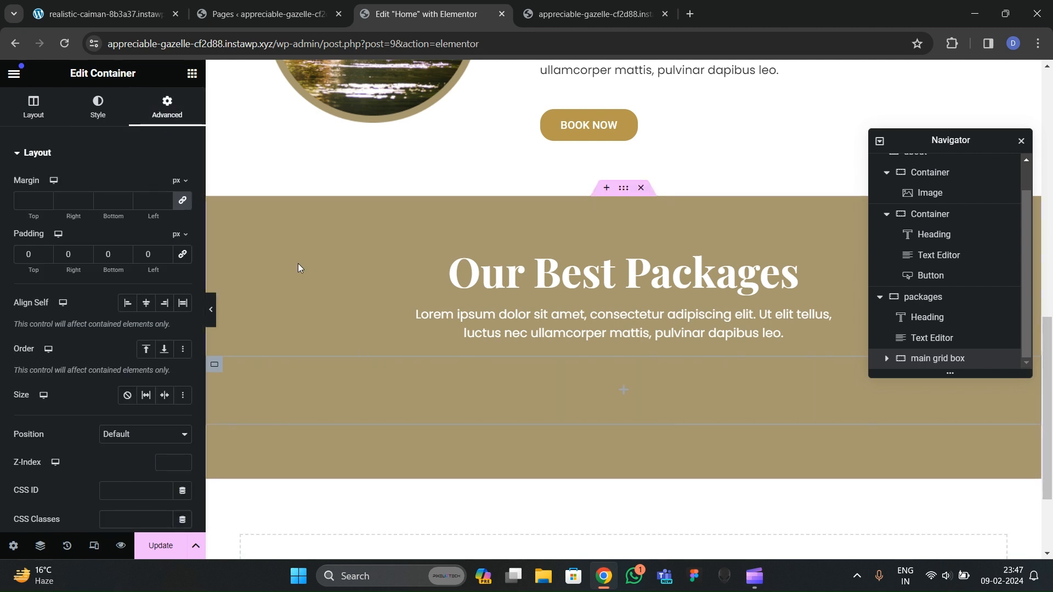
# Step: Add a container inside the main grid box, with Full Width content and 0 padding on all sides
pyautogui.click(191, 75)
pyautogui.scroll(-4, 104, 202)
pyautogui.scroll(2, 103, 204)
pyautogui.moveTo(71, 199); pyautogui.dragTo(549, 406)
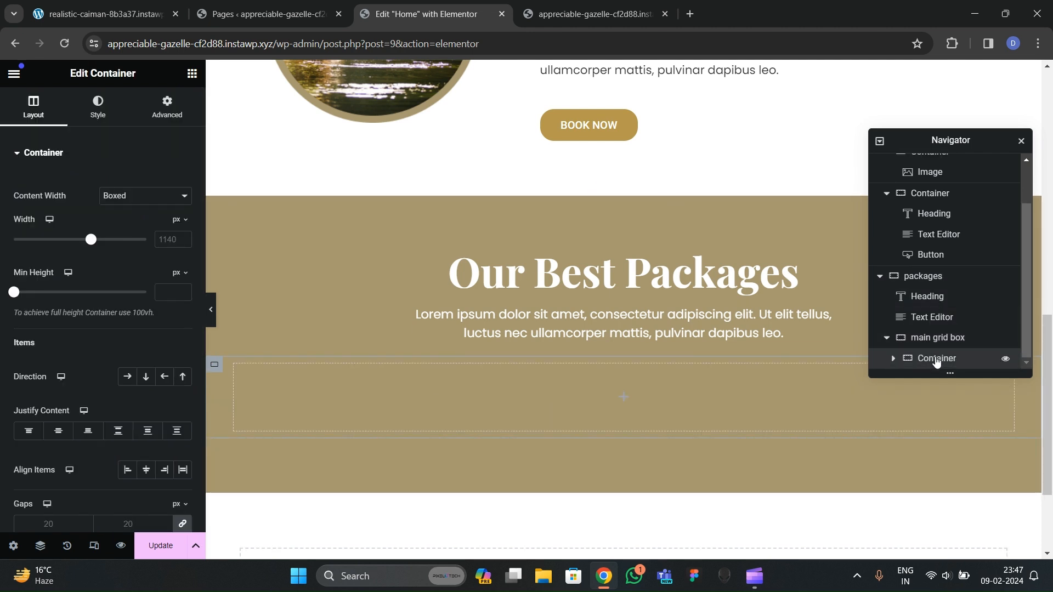
pyautogui.click(143, 195)
pyautogui.click(136, 222)
pyautogui.click(168, 107)
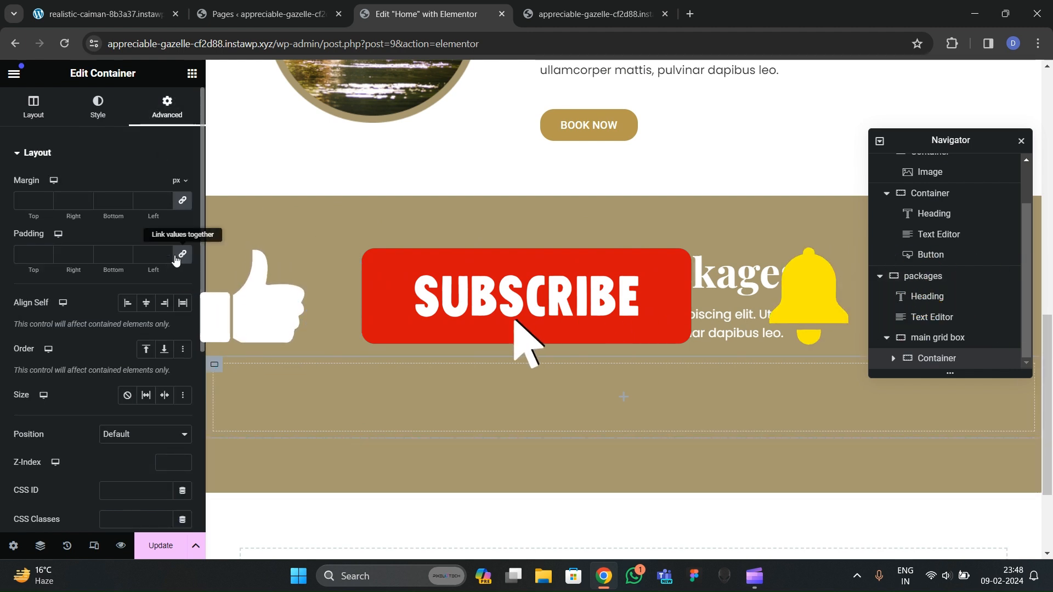
pyautogui.scroll(-2, 609, 385)
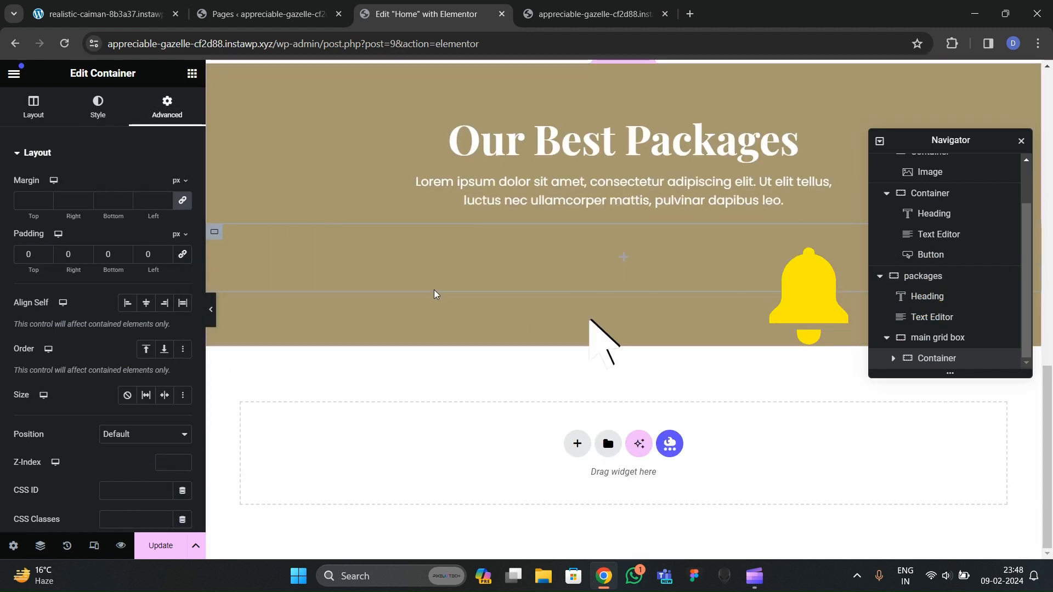
# Step: Duplicate the inner container twice so the main grid box holds three containers
pyautogui.rightClick(941, 359)
pyautogui.click(901, 253)
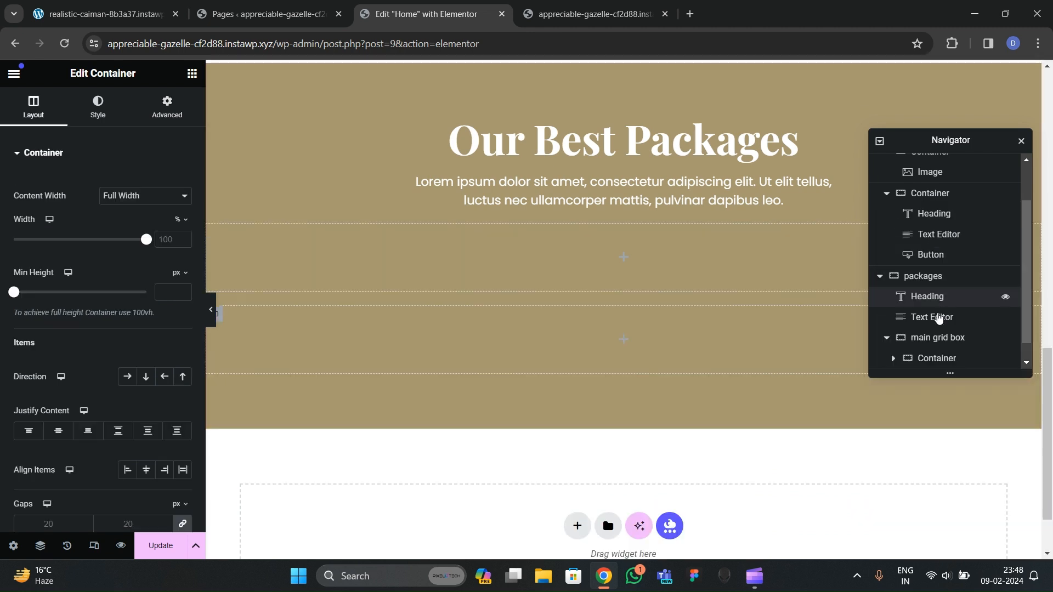
pyautogui.rightClick(937, 357)
pyautogui.click(932, 251)
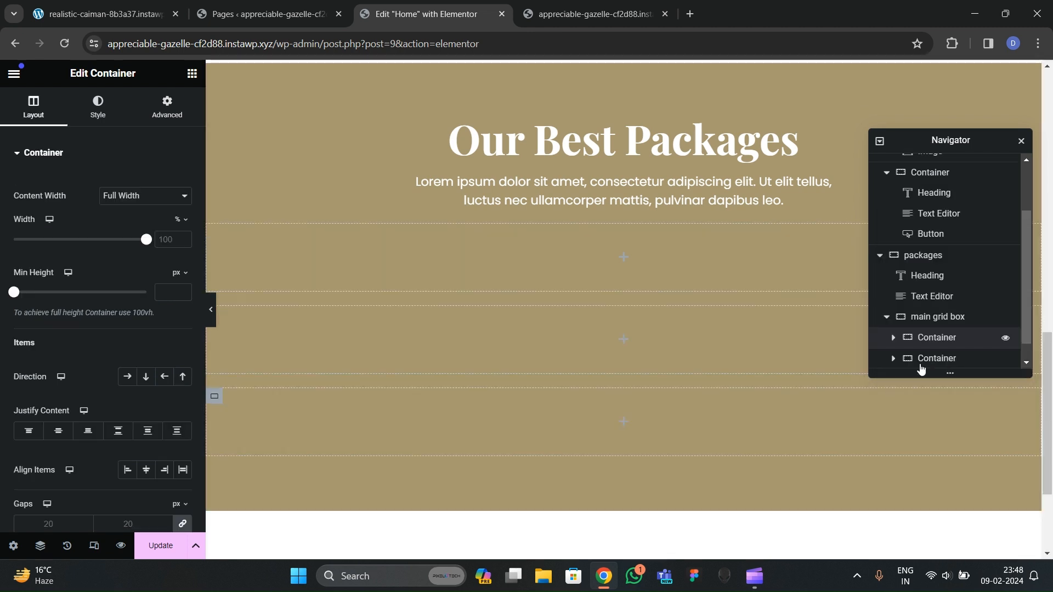
# Step: Set the main grid box's direction to a horizontal row so its three containers sit side by side
pyautogui.click(932, 296)
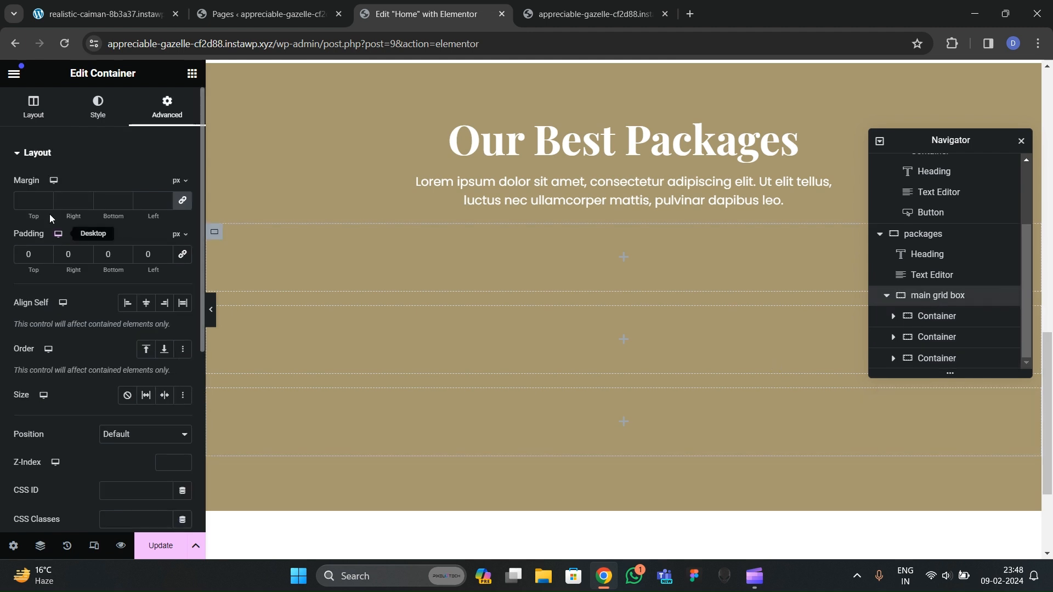
pyautogui.click(44, 103)
pyautogui.scroll(-3, 106, 306)
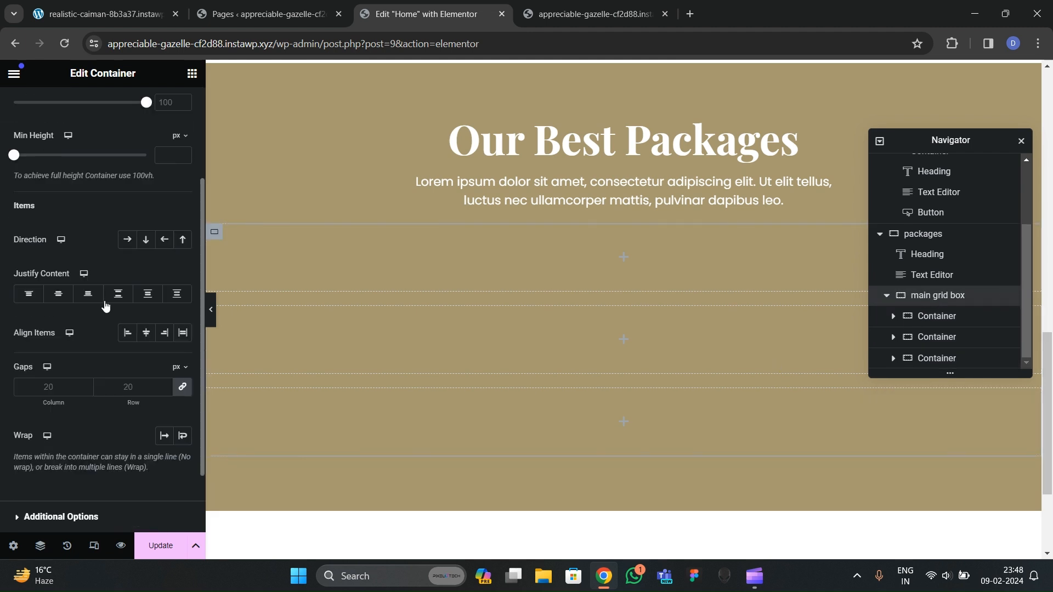
pyautogui.click(127, 240)
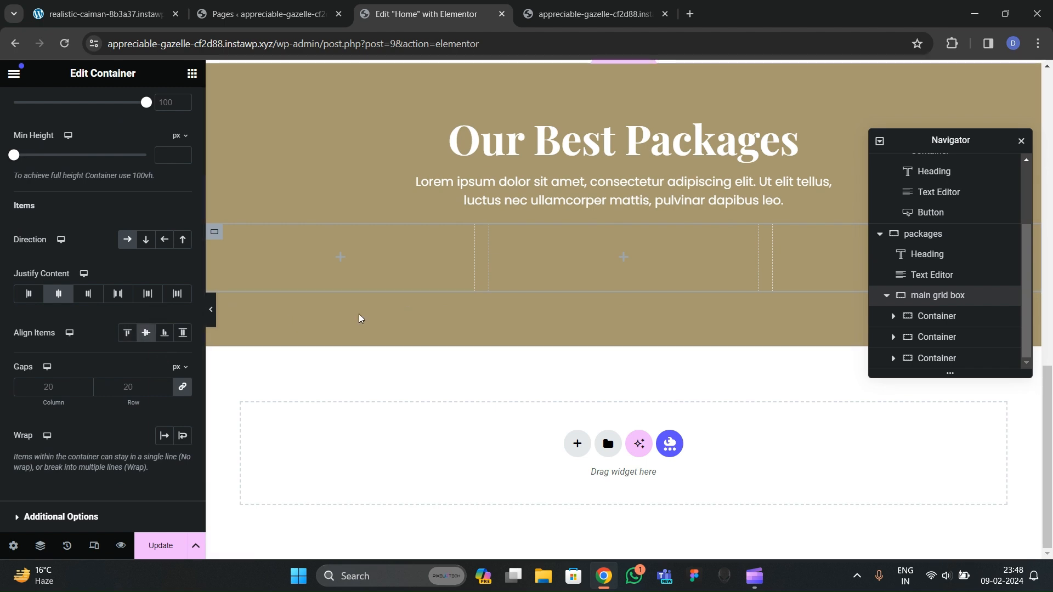
# Step: Following the reference's package cards, nest a Full Width container with 0 padding inside the first container of the main grid box
pyautogui.hotkey('ctrl', 'shift', 'Tab')
pyautogui.hotkey('ctrl', 'shift', 'Tab')
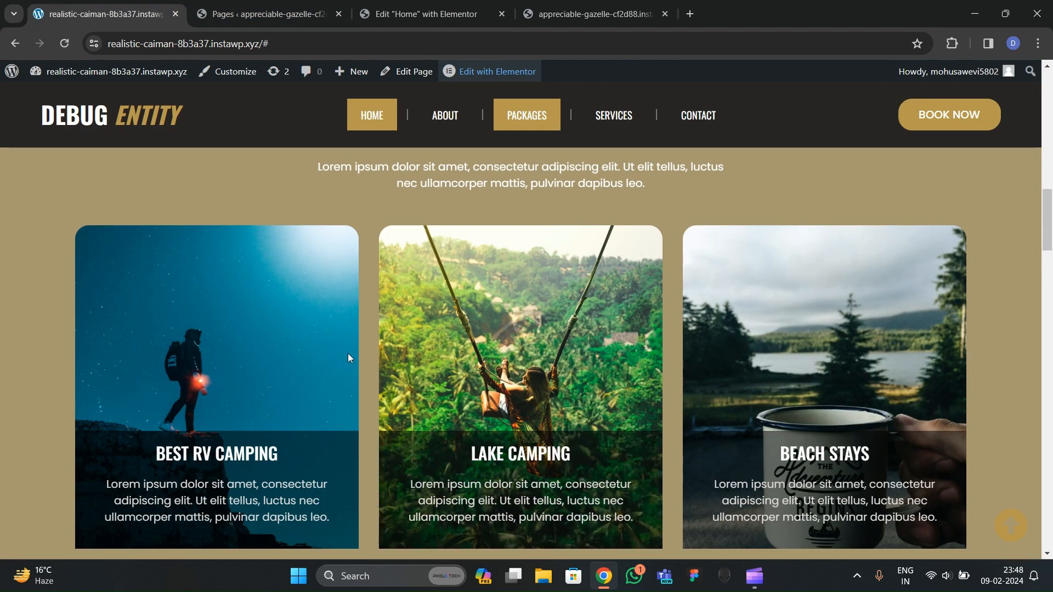
pyautogui.scroll(-1, 348, 356)
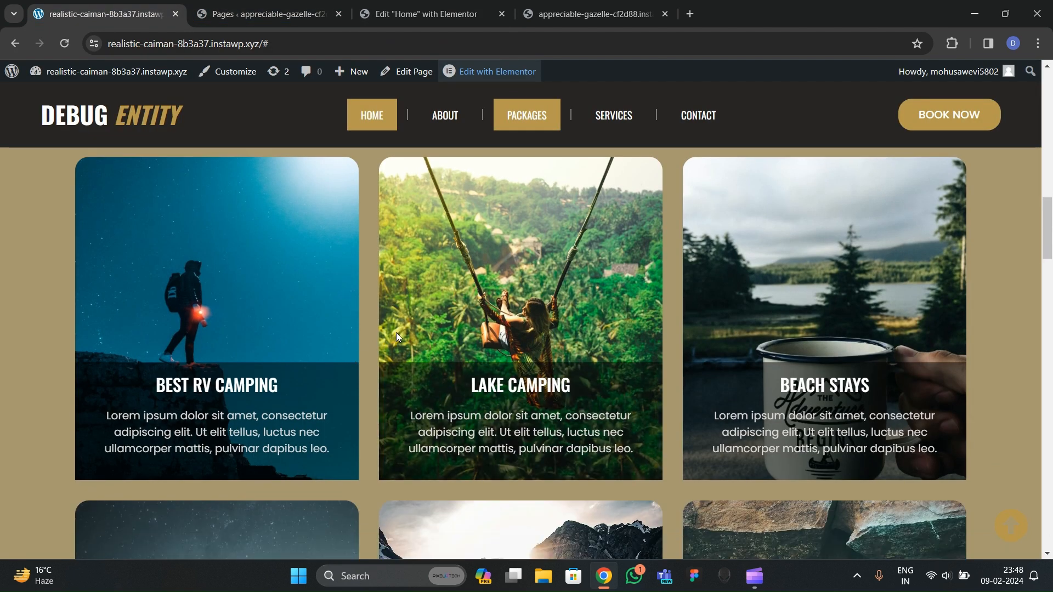
pyautogui.click(423, 14)
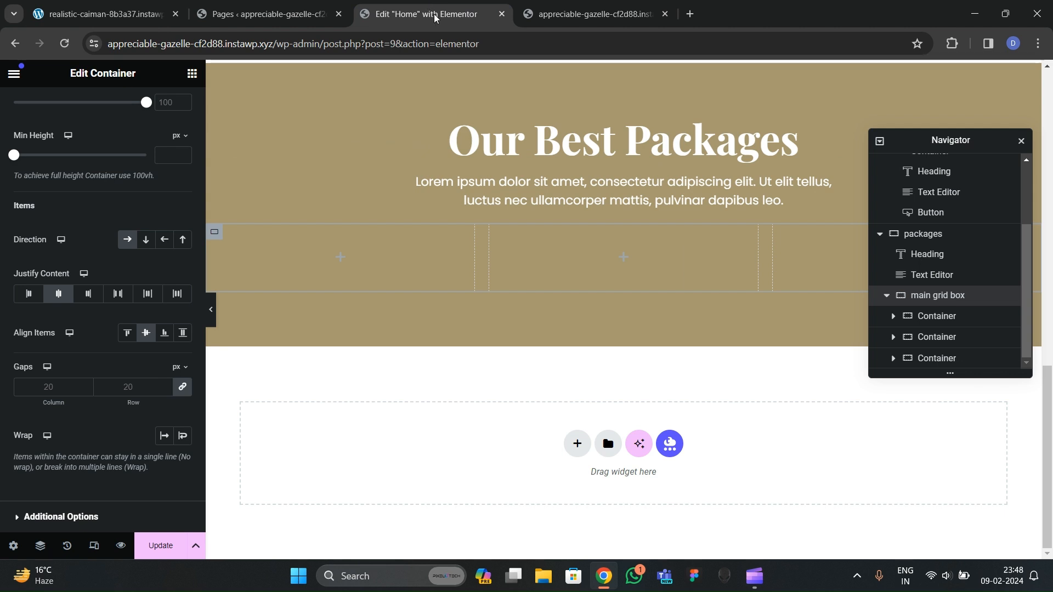
pyautogui.click(191, 74)
pyautogui.moveTo(96, 288); pyautogui.dragTo(340, 251)
pyautogui.scroll(-1, 943, 329)
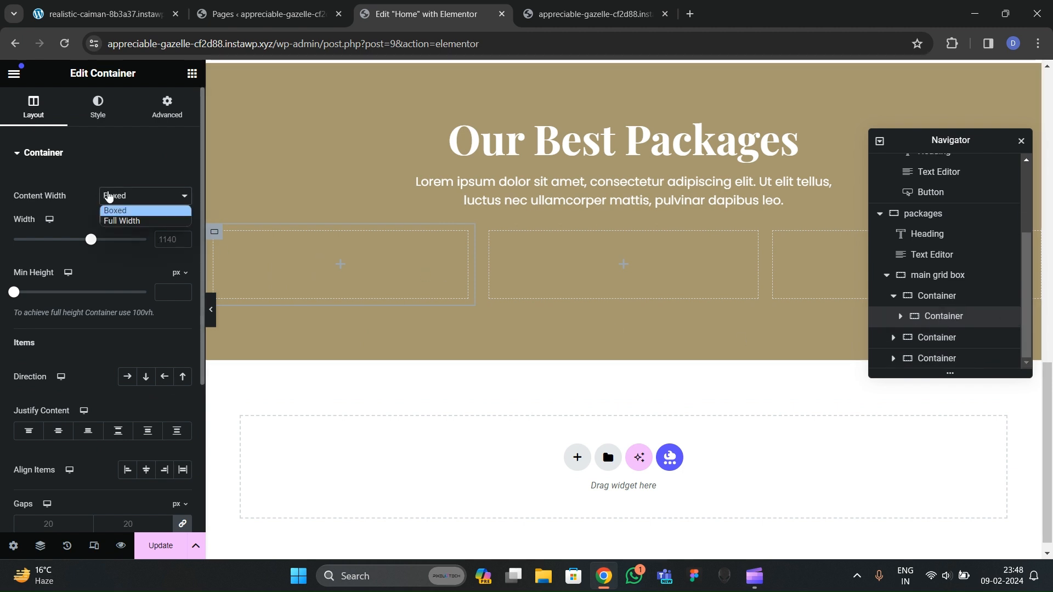
pyautogui.click(118, 220)
pyautogui.click(167, 107)
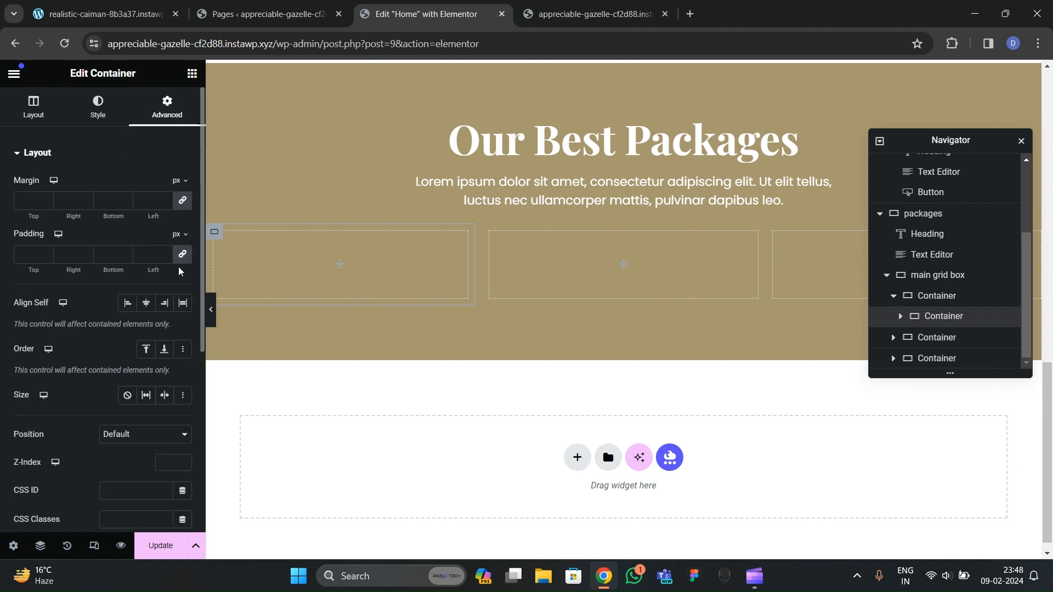
pyautogui.click(182, 255)
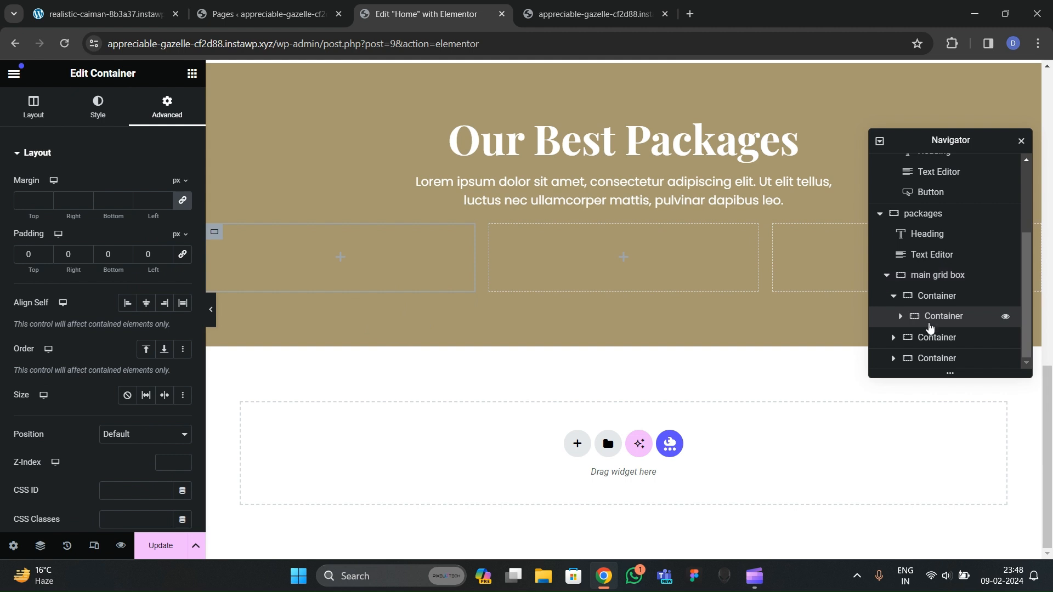
pyautogui.click(893, 296)
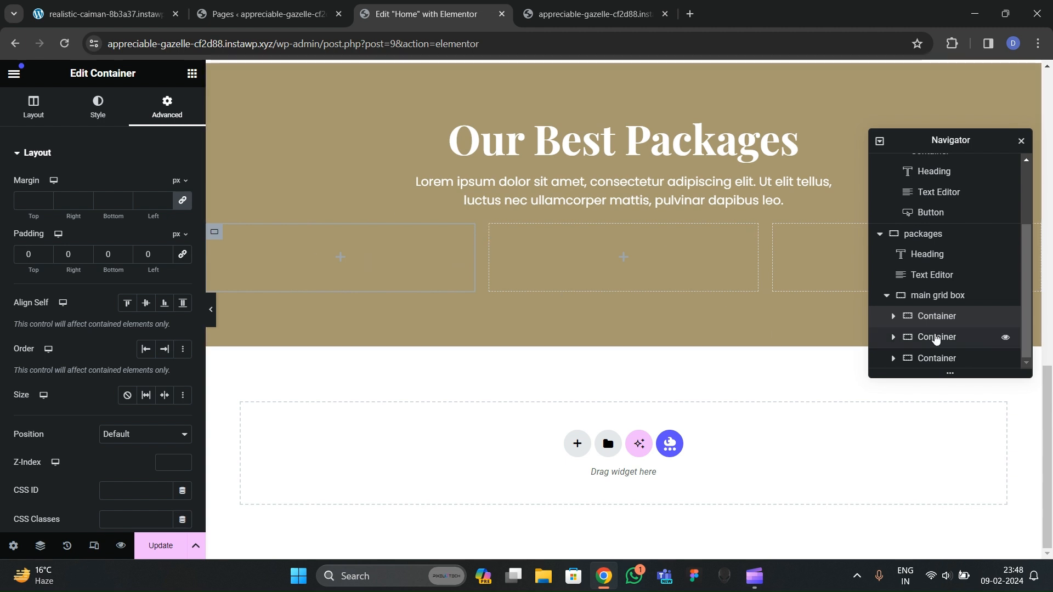
# Step: Give the first column's outer container a classic background using the media library photo of a person on a suspension bridge
pyautogui.click(99, 108)
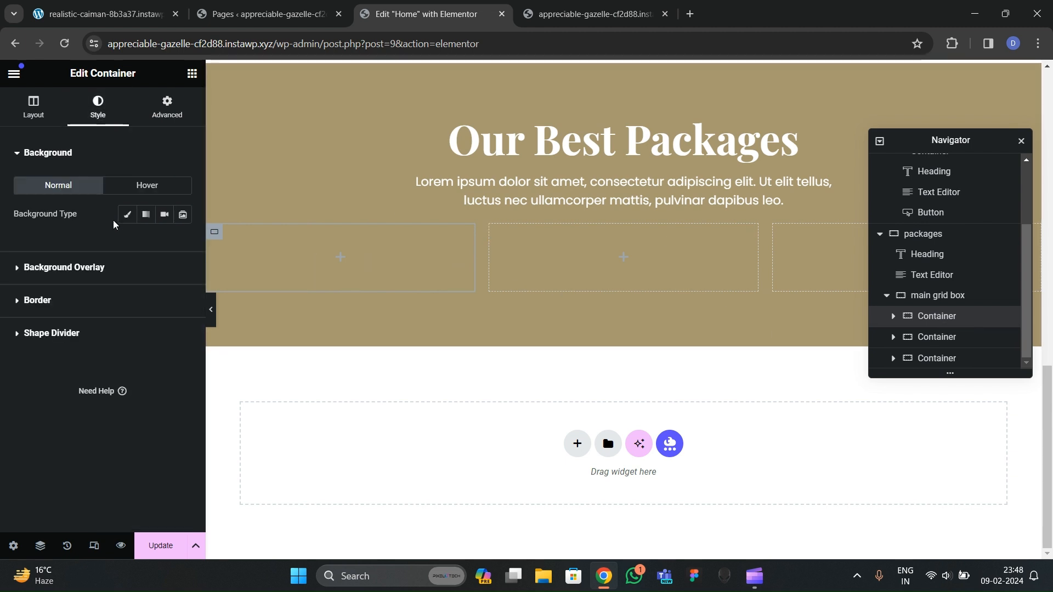
pyautogui.click(127, 216)
pyautogui.click(104, 309)
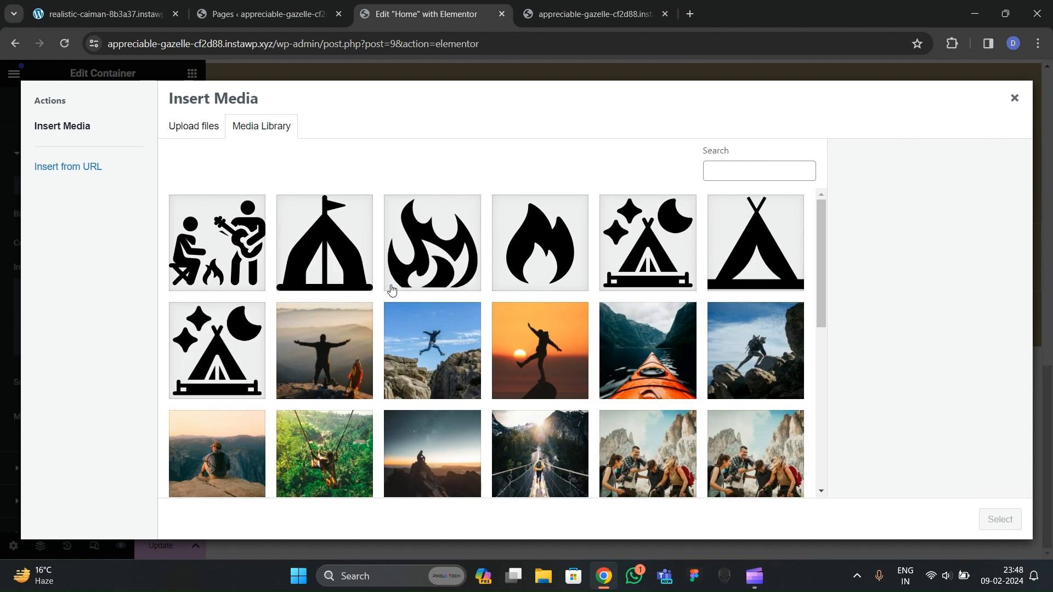
pyautogui.scroll(-1, 410, 324)
pyautogui.click(345, 296)
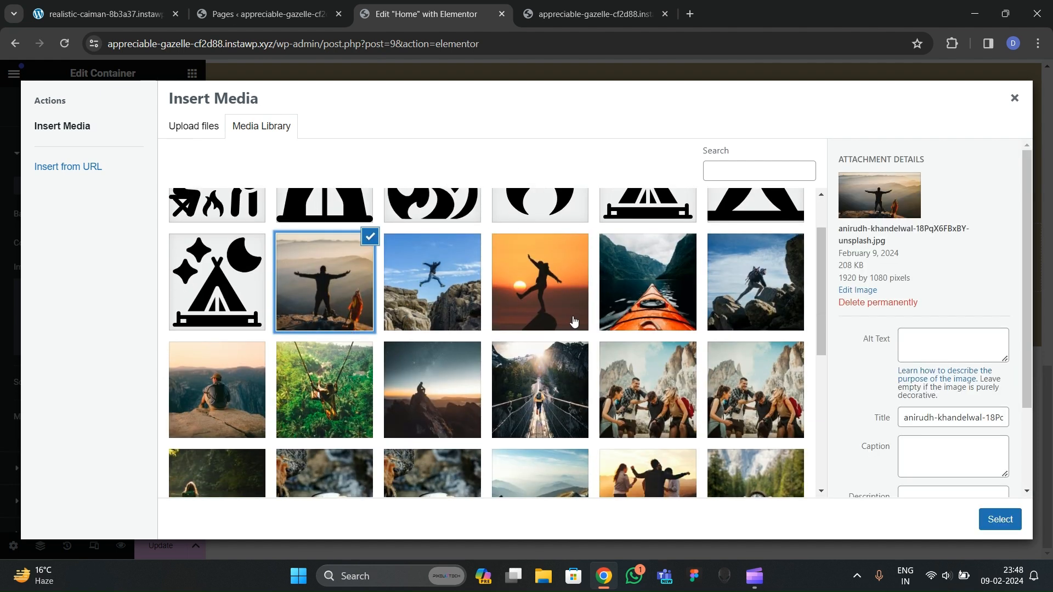
pyautogui.click(573, 320)
pyautogui.click(449, 328)
pyautogui.click(754, 320)
pyautogui.scroll(-2, 751, 346)
pyautogui.click(548, 285)
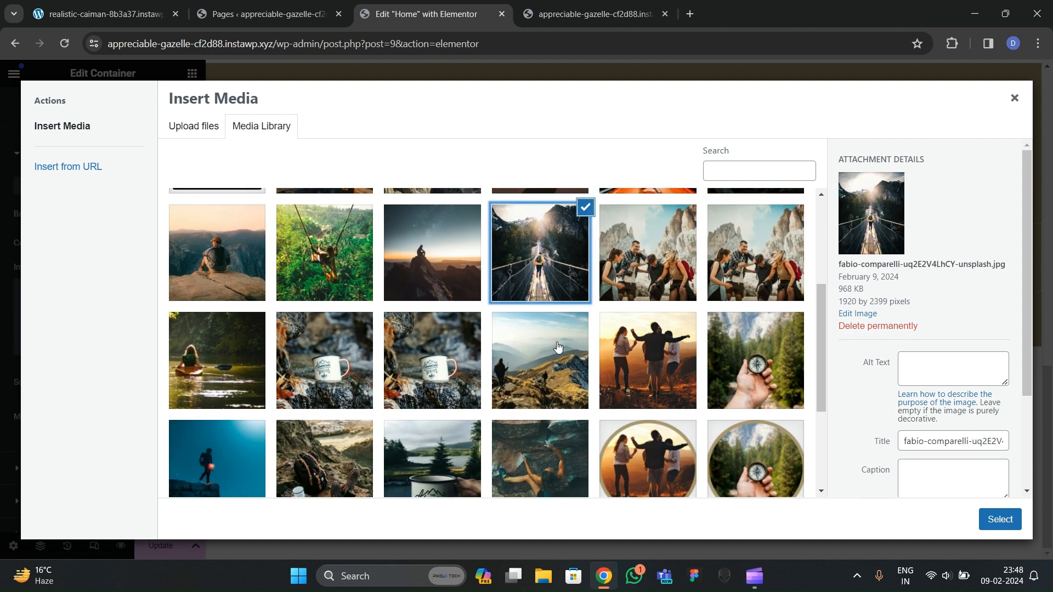
pyautogui.click(999, 519)
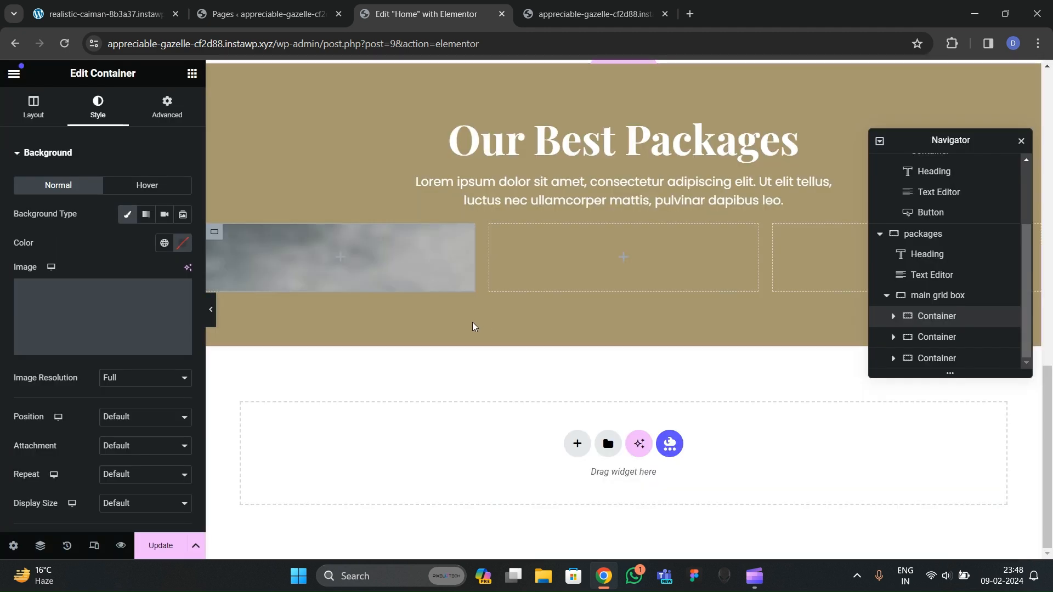
# Step: Set the background image's resolution to Large - 1024 x 1024 and its position to Center Center
pyautogui.scroll(-1, 82, 345)
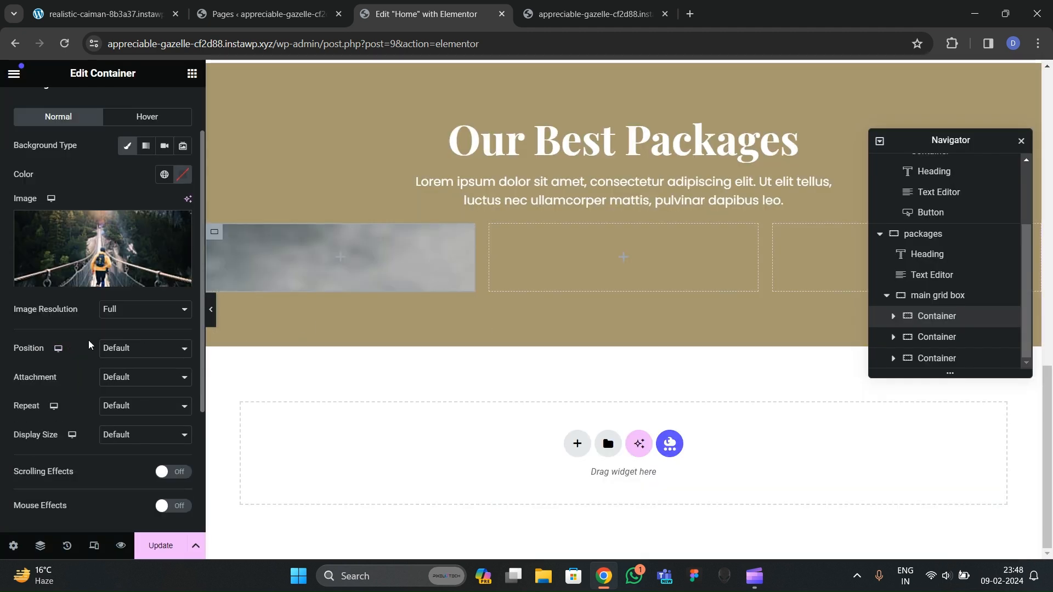
pyautogui.click(120, 316)
pyautogui.click(117, 354)
pyautogui.scroll(-1, 71, 389)
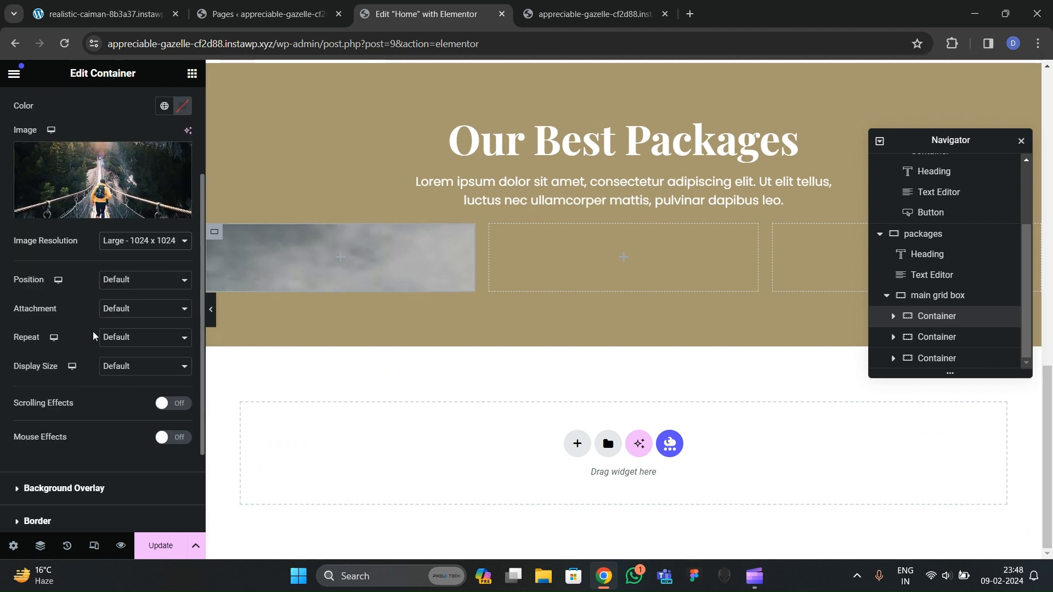
pyautogui.click(119, 282)
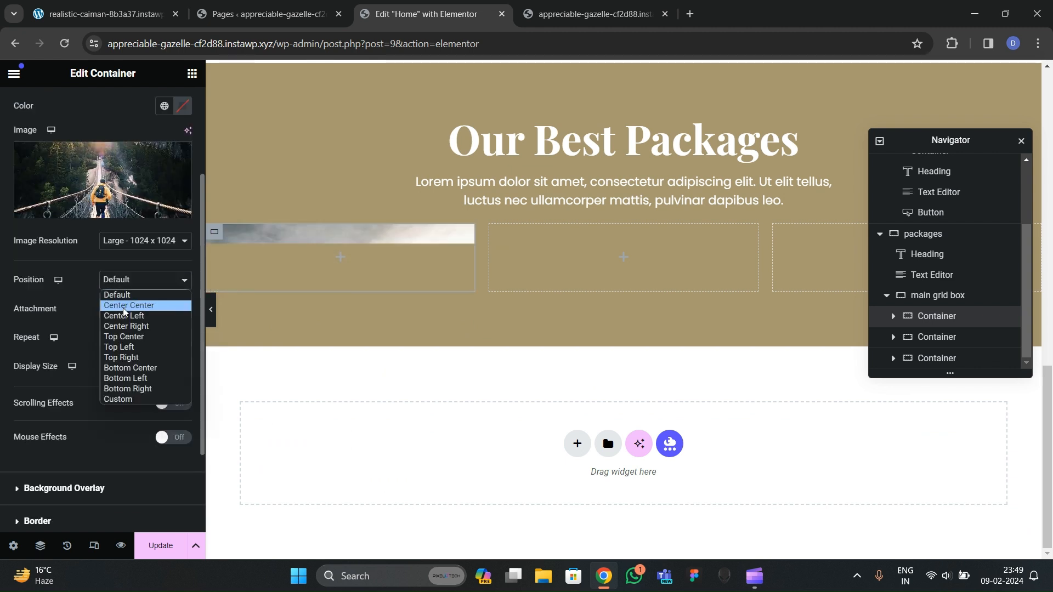
pyautogui.click(118, 303)
# Step: Set the background image's display size to Cover, after trying Contain, and its repeat to No-repeat
pyautogui.click(117, 369)
pyautogui.click(122, 413)
pyautogui.click(125, 369)
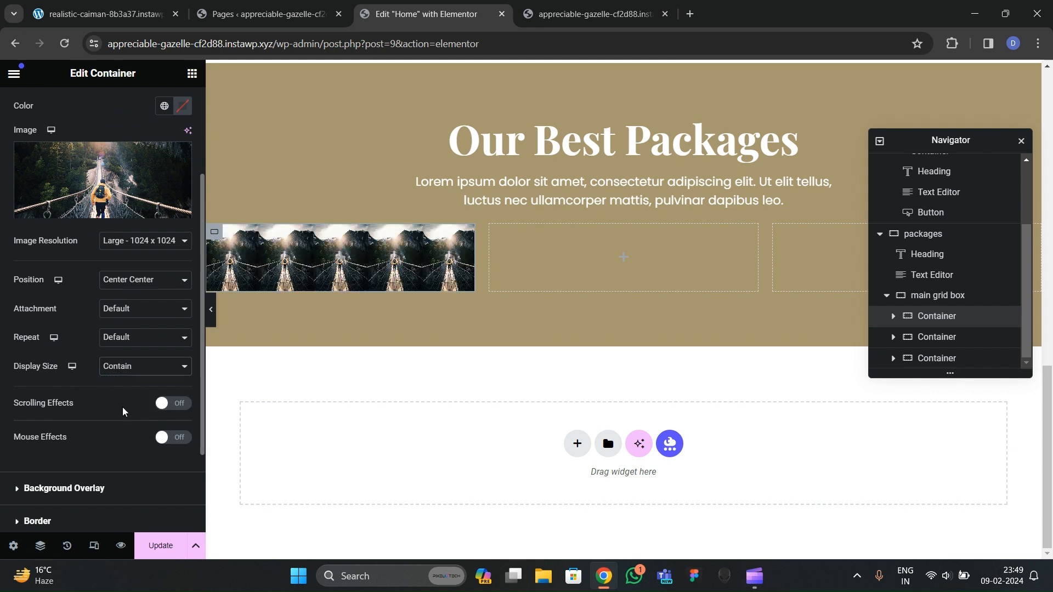
pyautogui.click(120, 401)
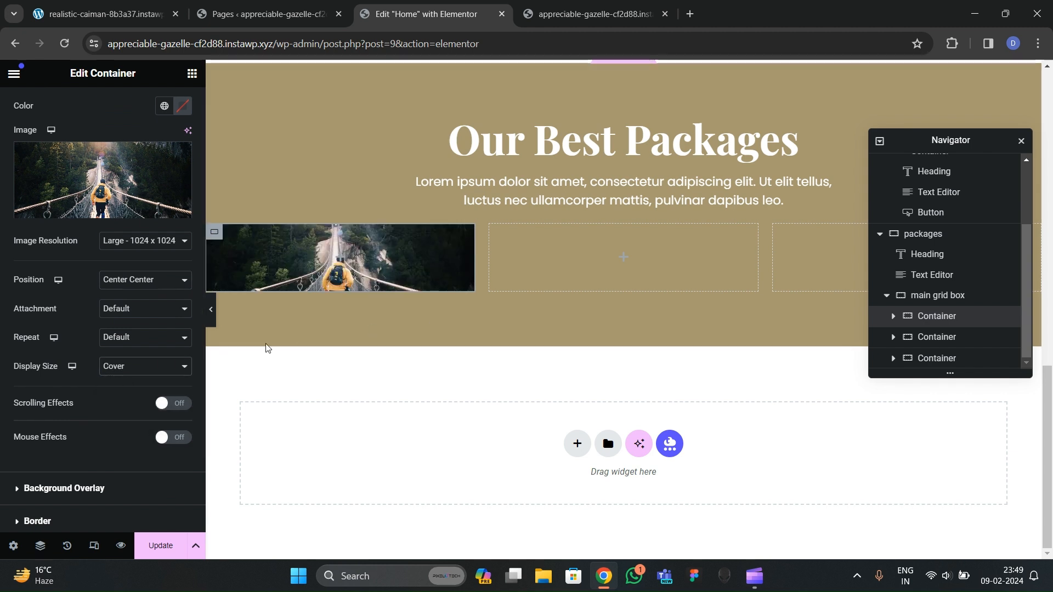
pyautogui.click(135, 338)
pyautogui.click(129, 362)
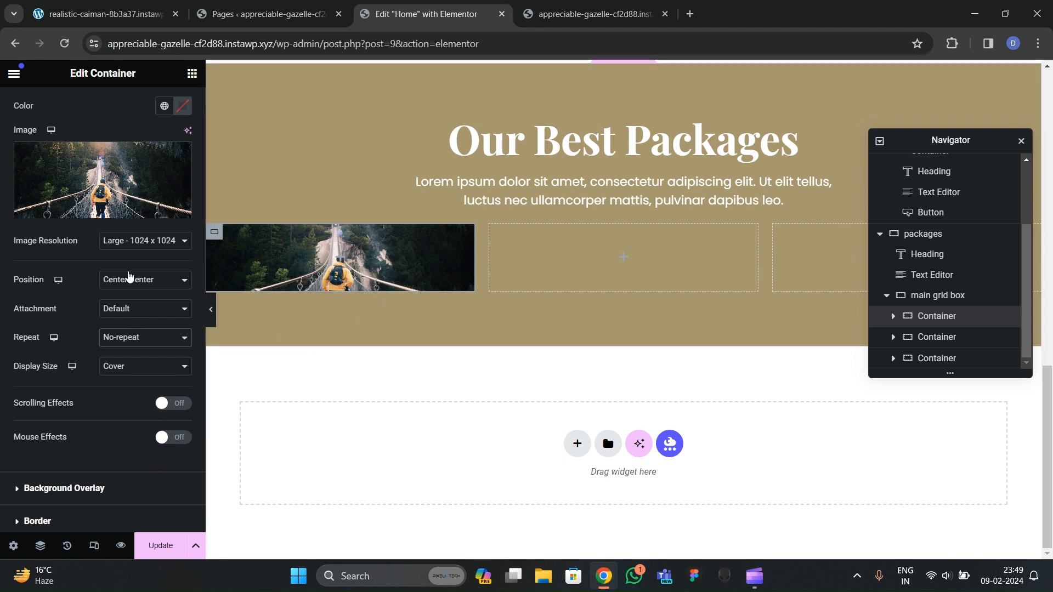
# Step: Add a Spacer widget inside the nested container of the first package column
pyautogui.click(192, 74)
pyautogui.scroll(-3, 109, 260)
pyautogui.scroll(-1, 112, 266)
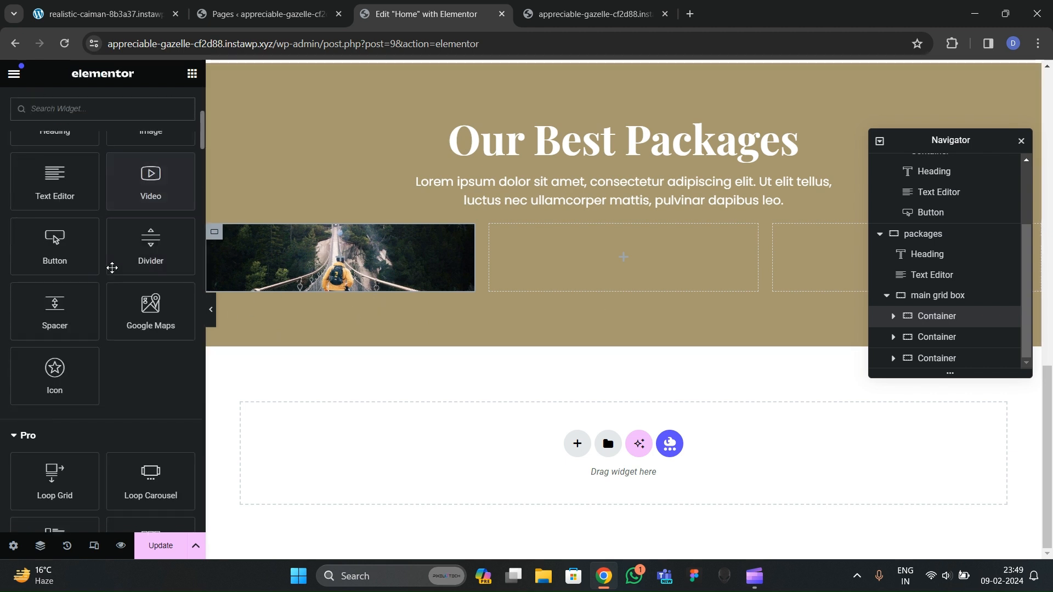
pyautogui.moveTo(55, 322); pyautogui.dragTo(344, 307)
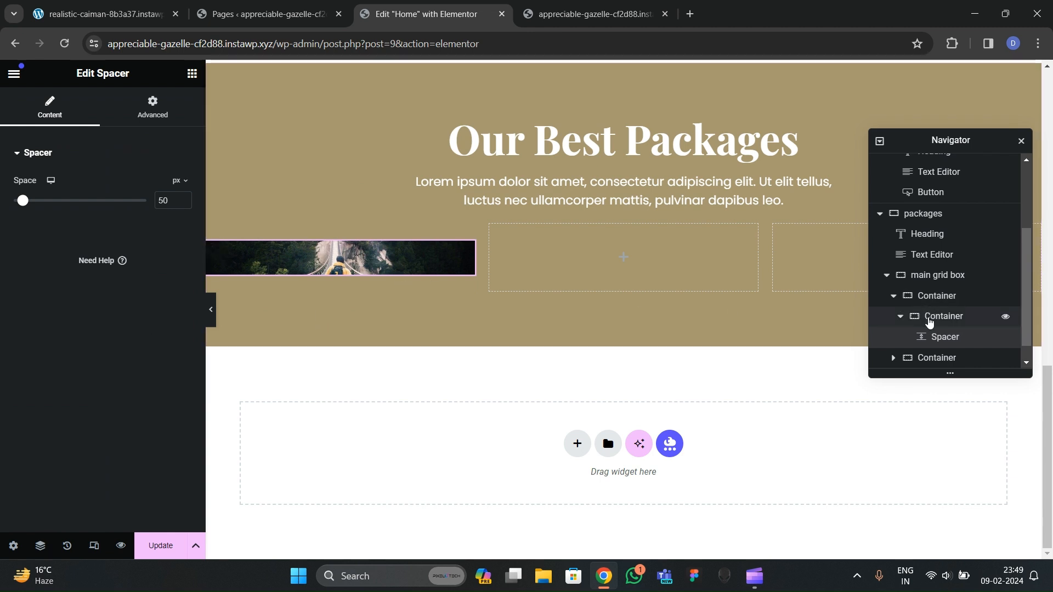
pyautogui.scroll(-1, 892, 312)
pyautogui.click(899, 300)
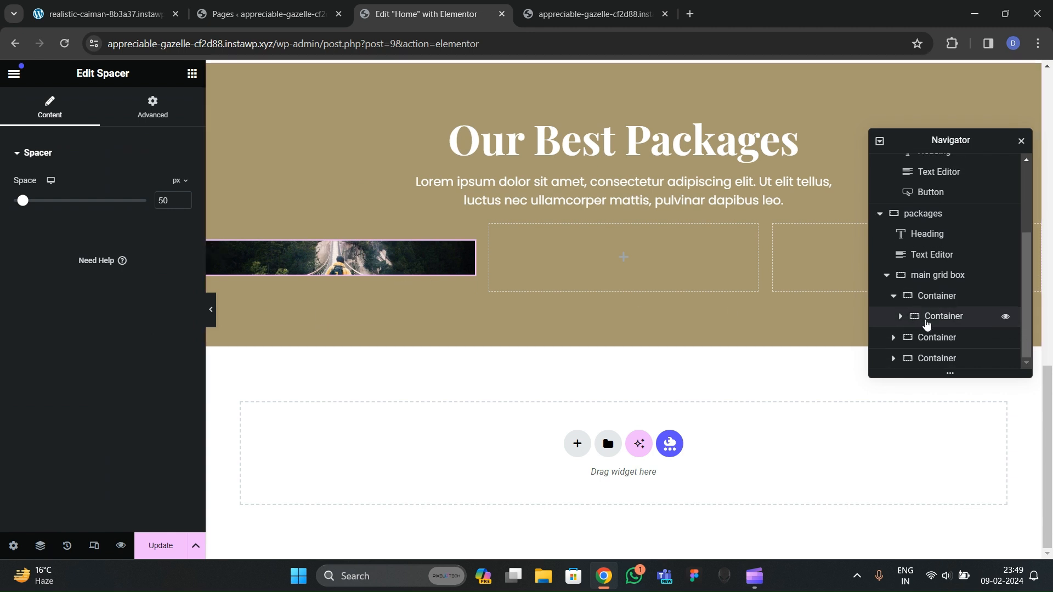
# Step: Move the Spacer out of the nested container so it sits directly above that container inside the first package column
pyautogui.click(900, 317)
pyautogui.scroll(-1, 902, 320)
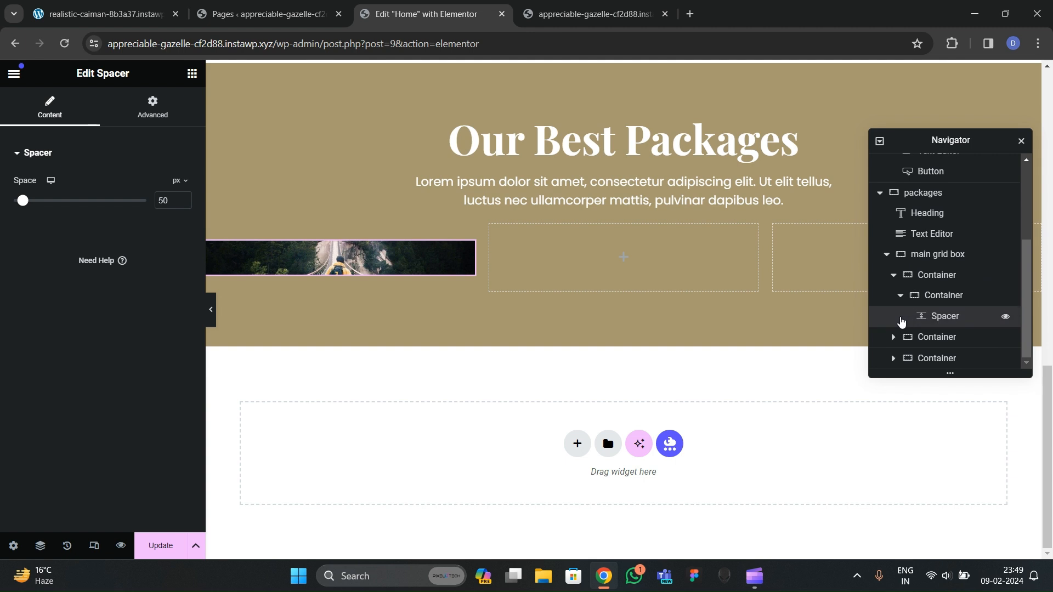
pyautogui.moveTo(940, 315); pyautogui.dragTo(941, 297)
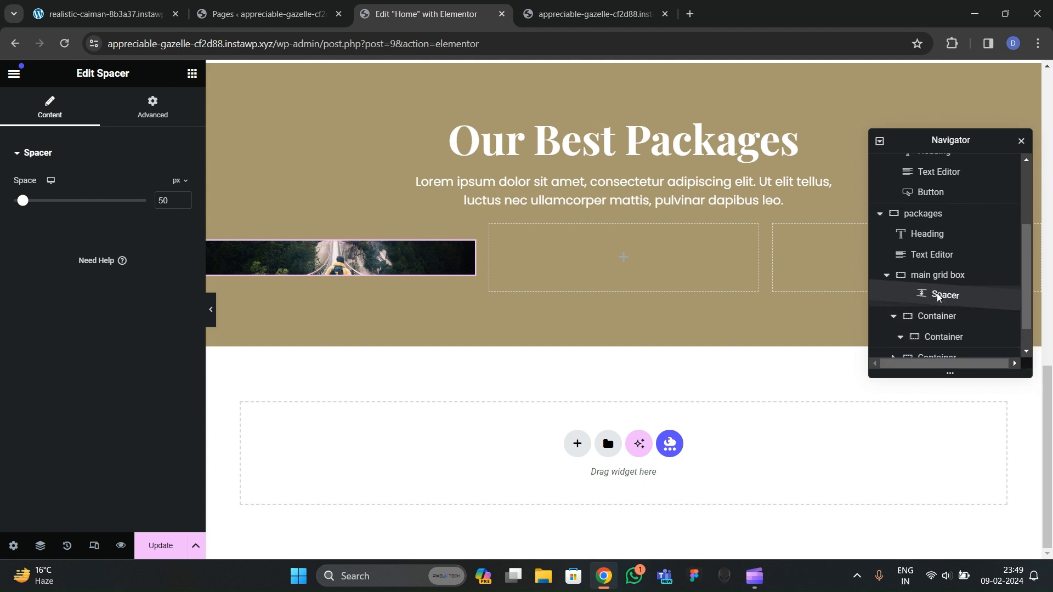
pyautogui.click(887, 277)
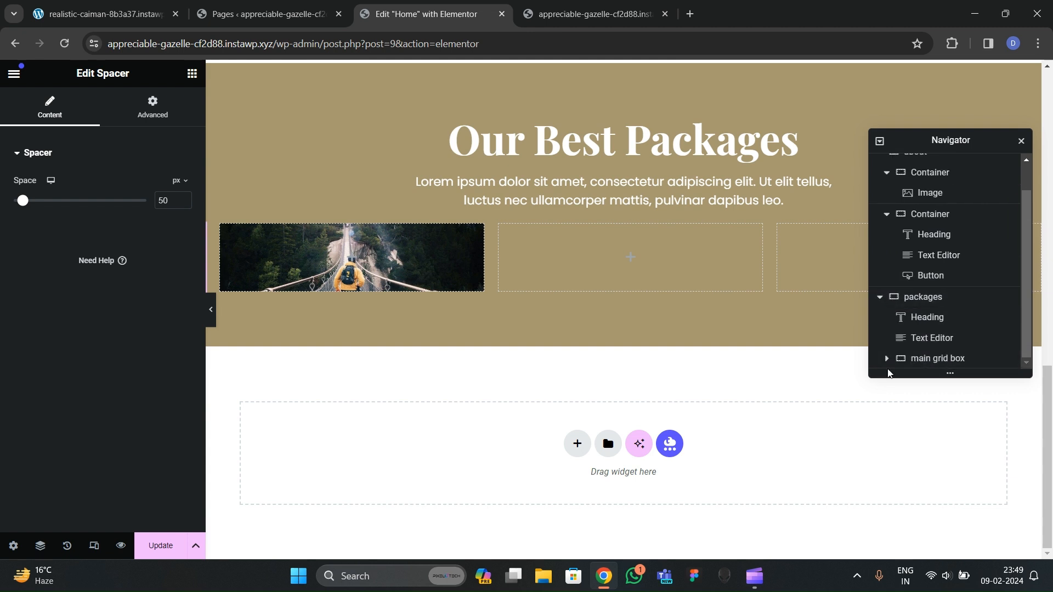
pyautogui.click(886, 359)
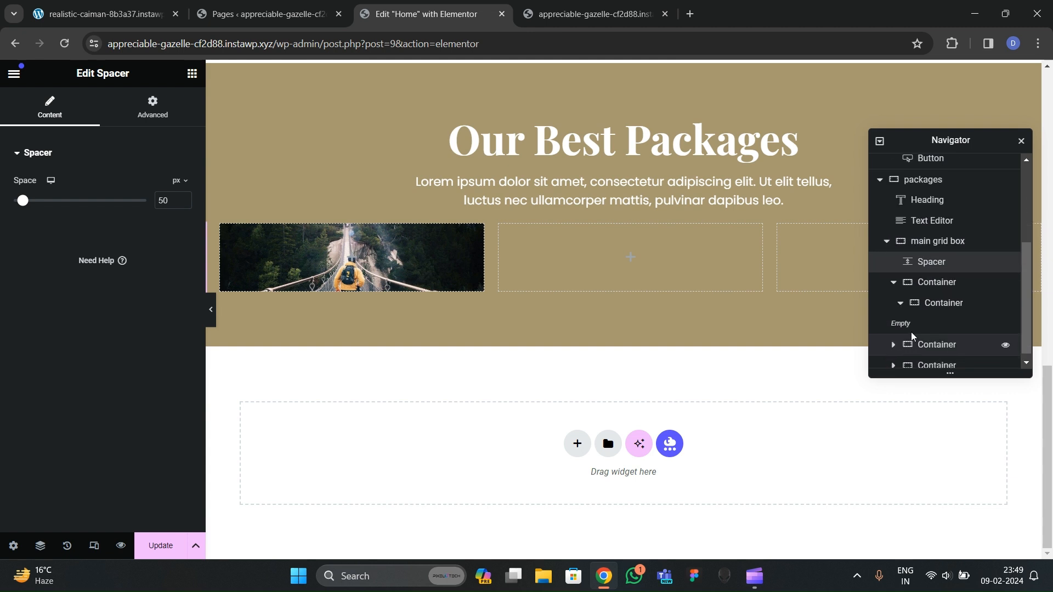
pyautogui.moveTo(916, 274); pyautogui.dragTo(934, 300)
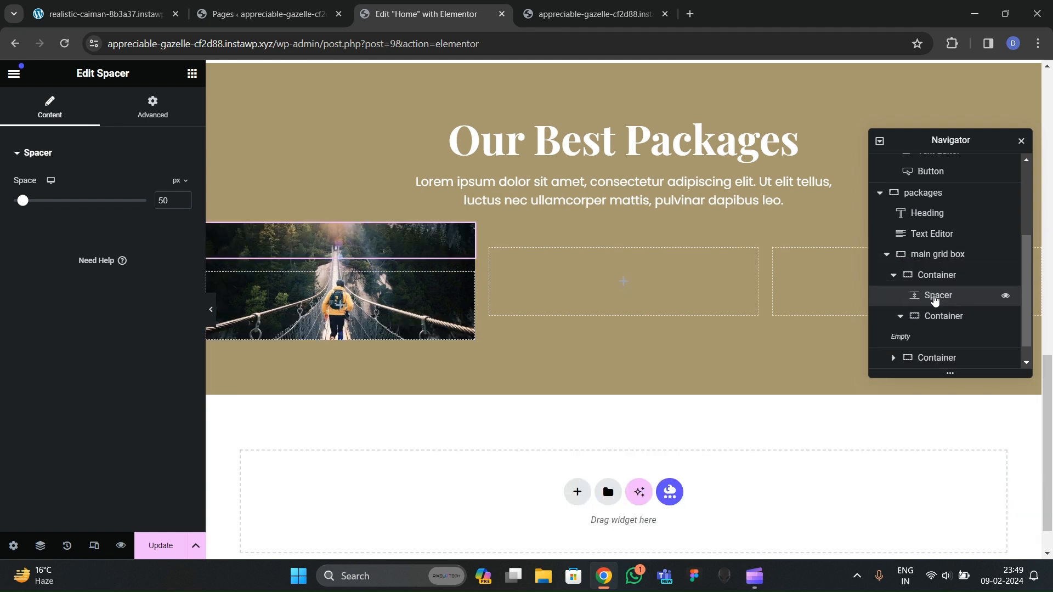
pyautogui.click(892, 275)
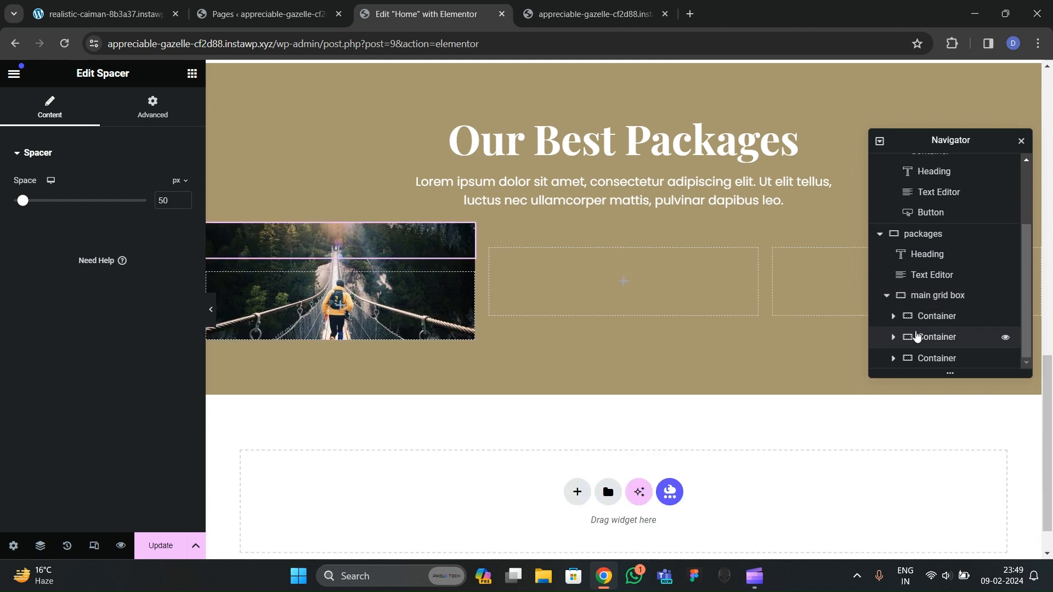
pyautogui.click(893, 316)
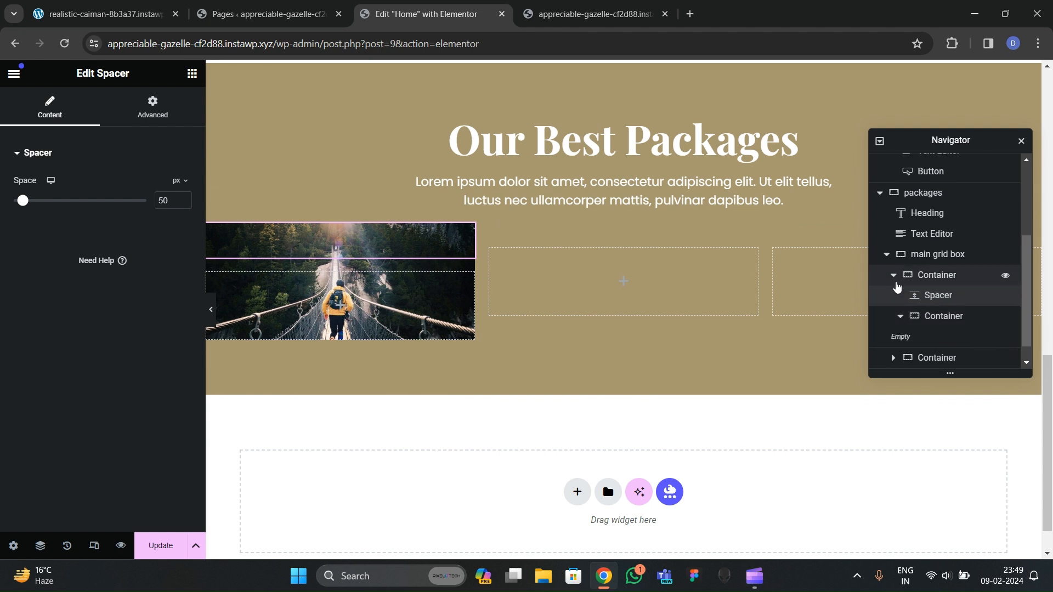
# Step: Set the space of the first package column's Spacer to 335 px
pyautogui.click(934, 316)
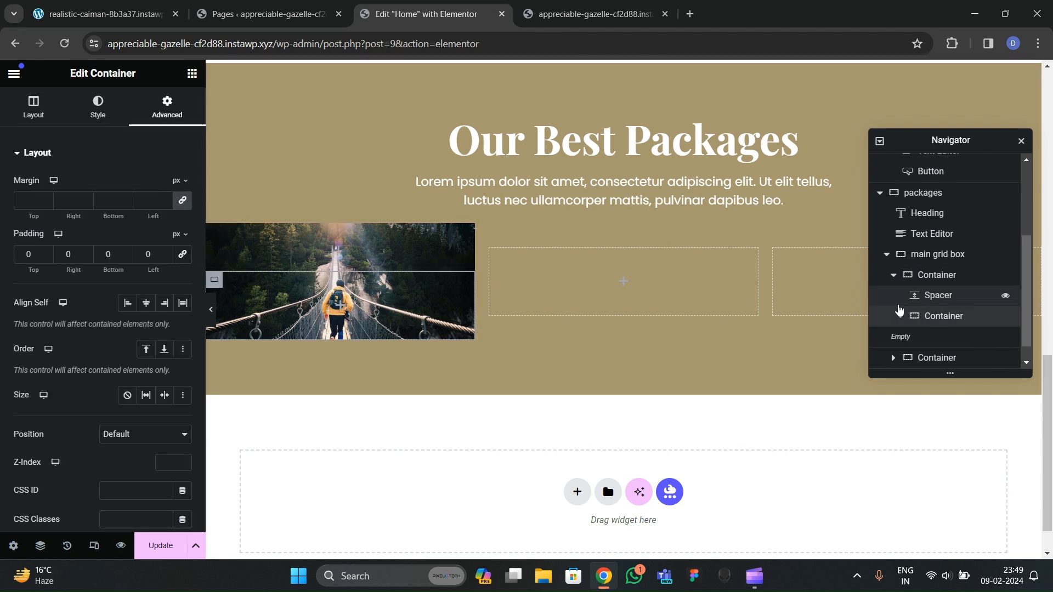
pyautogui.click(938, 296)
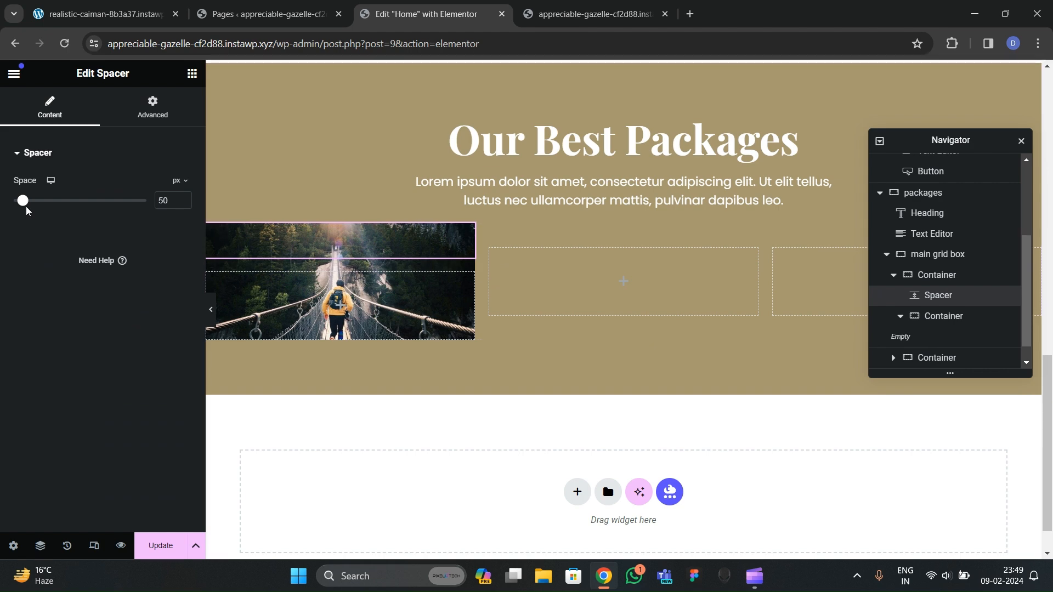
pyautogui.moveTo(26, 207); pyautogui.dragTo(86, 206)
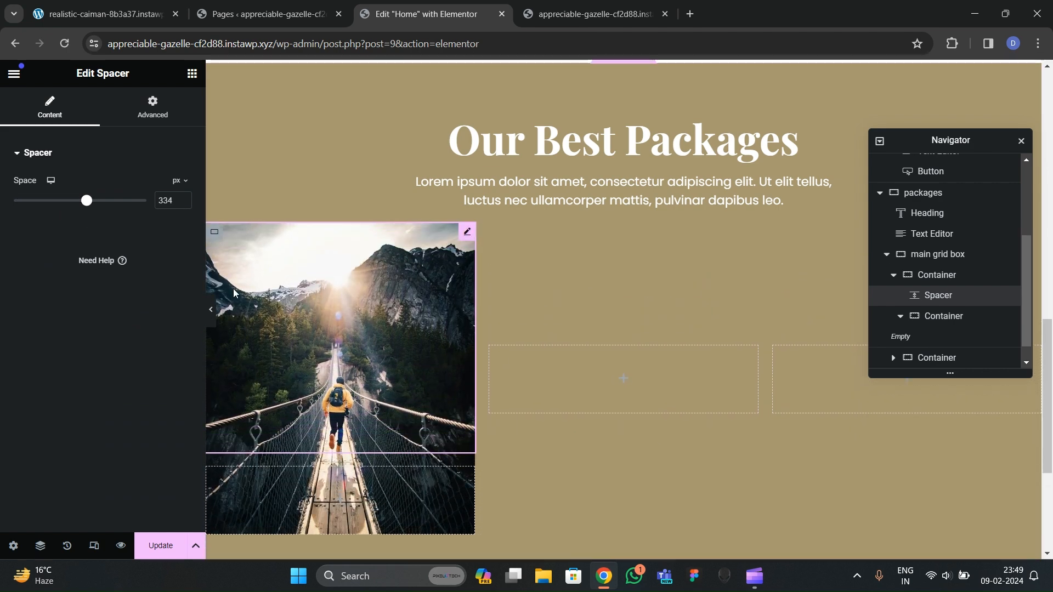
pyautogui.scroll(-2, 289, 333)
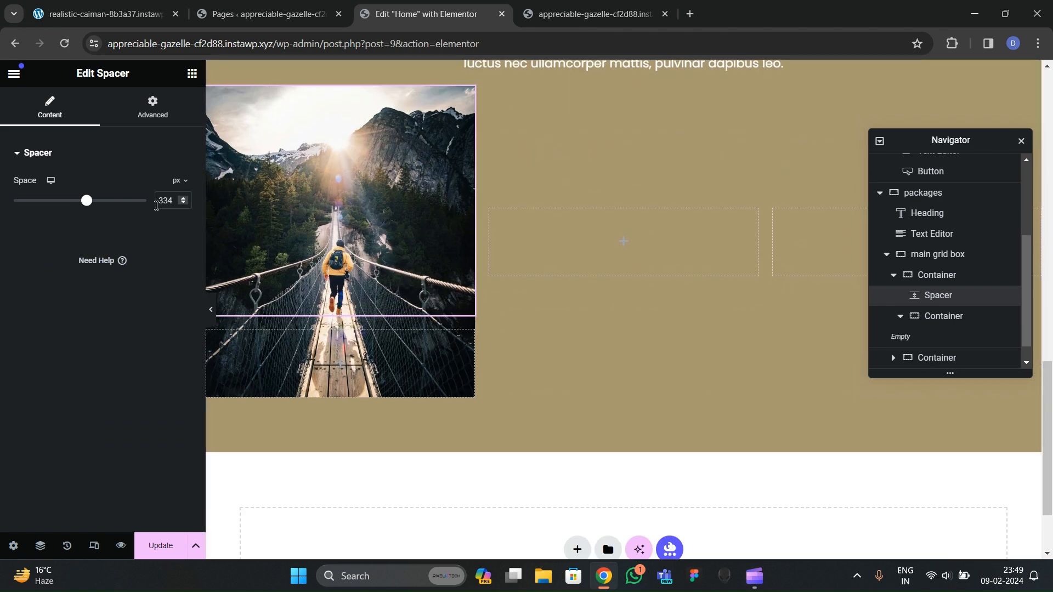
pyautogui.write('335')
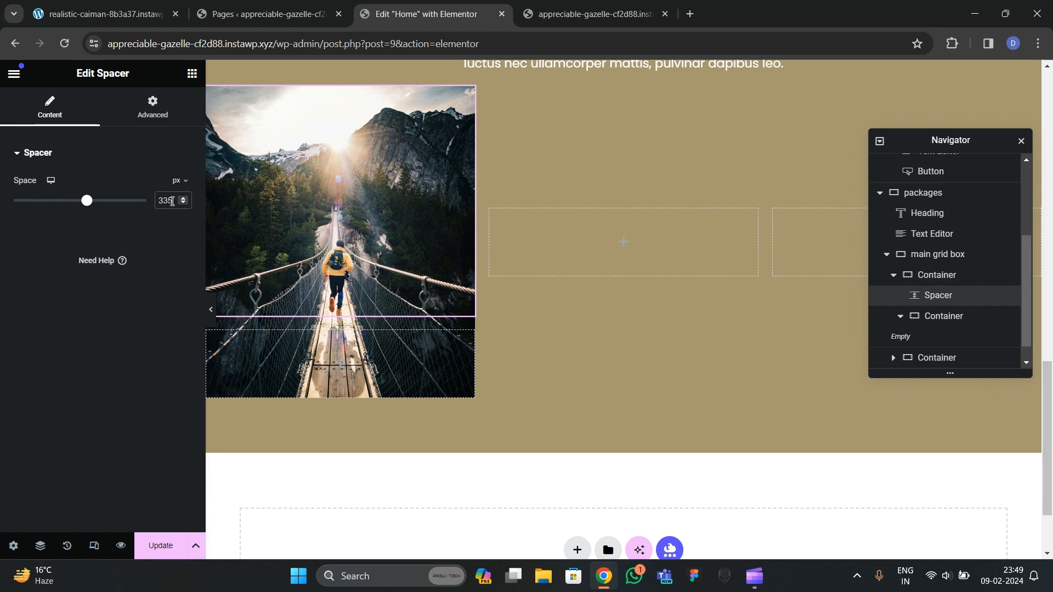
pyautogui.press('BackSpace')
pyautogui.press('BackSpace')
pyautogui.press('BackSpace')
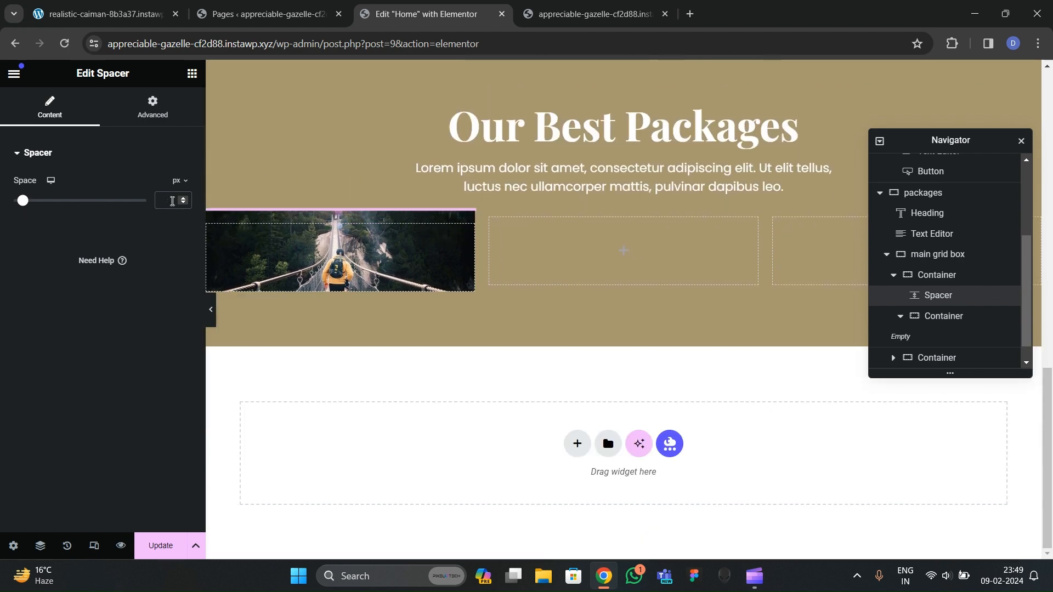
pyautogui.write('400')
pyautogui.press('BackSpace')
pyautogui.press('BackSpace')
pyautogui.press('BackSpace')
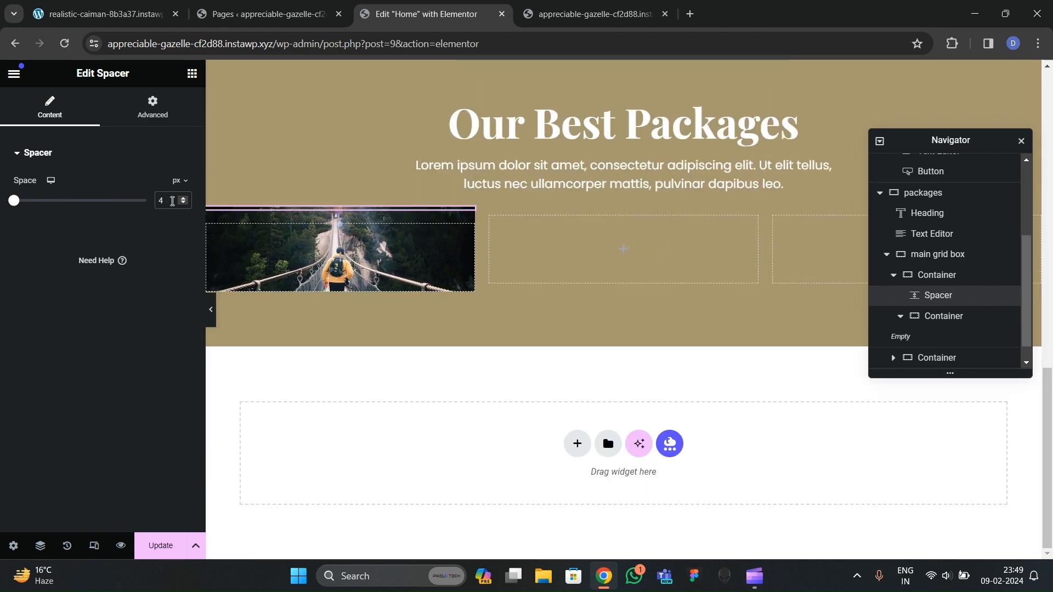
pyautogui.write('335')
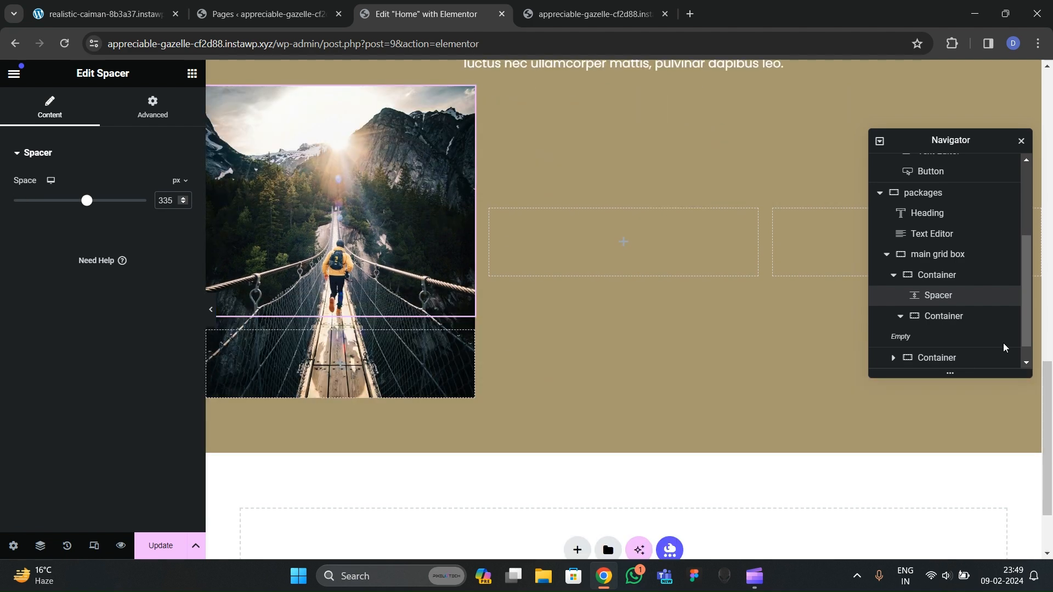
pyautogui.scroll(3, 300, 357)
pyautogui.scroll(-1, 301, 357)
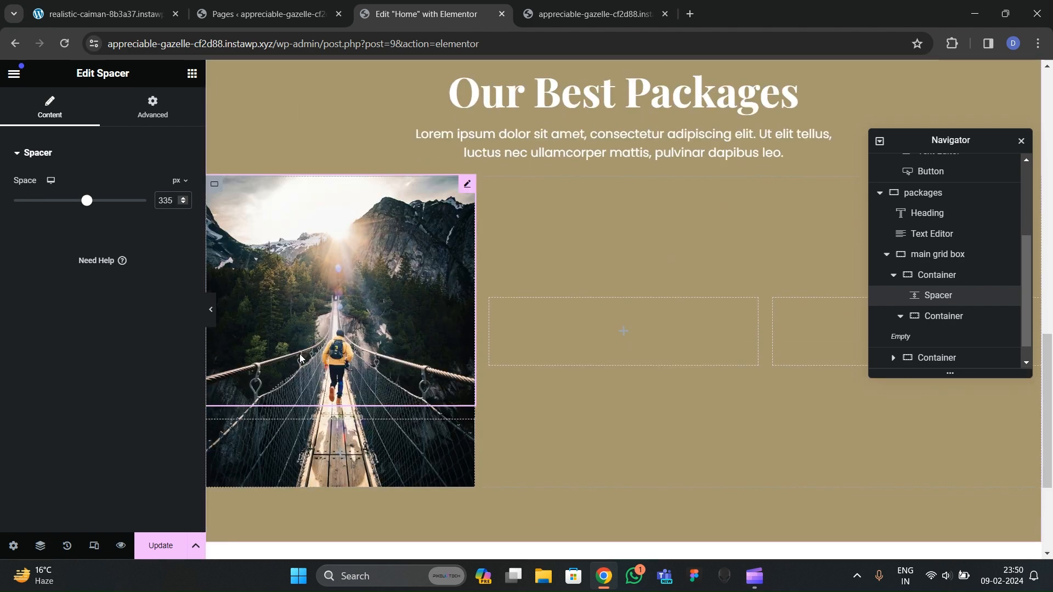
pyautogui.scroll(-2, 301, 357)
# Step: Add a Heading widget inside the first column's nested container with the title "BEST RV CAMPING", matching the reference site
pyautogui.click(888, 320)
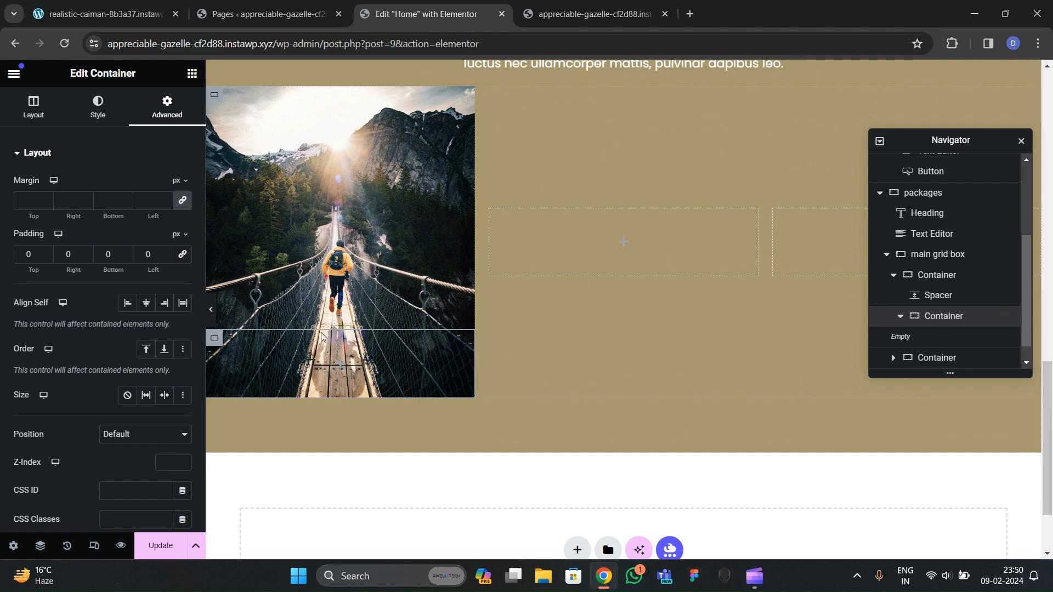
pyautogui.click(133, 8)
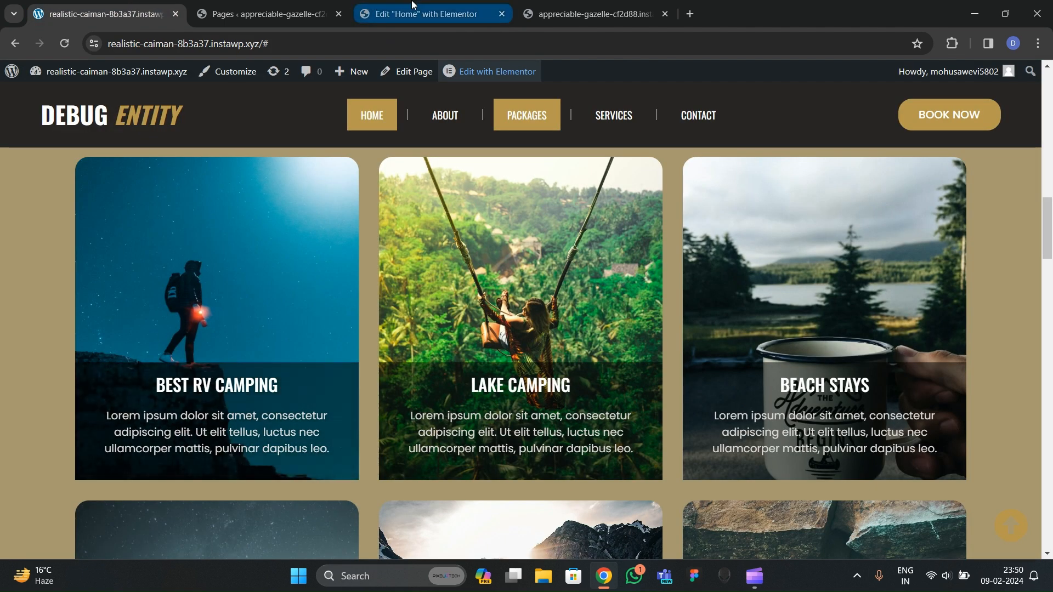
pyautogui.click(372, 5)
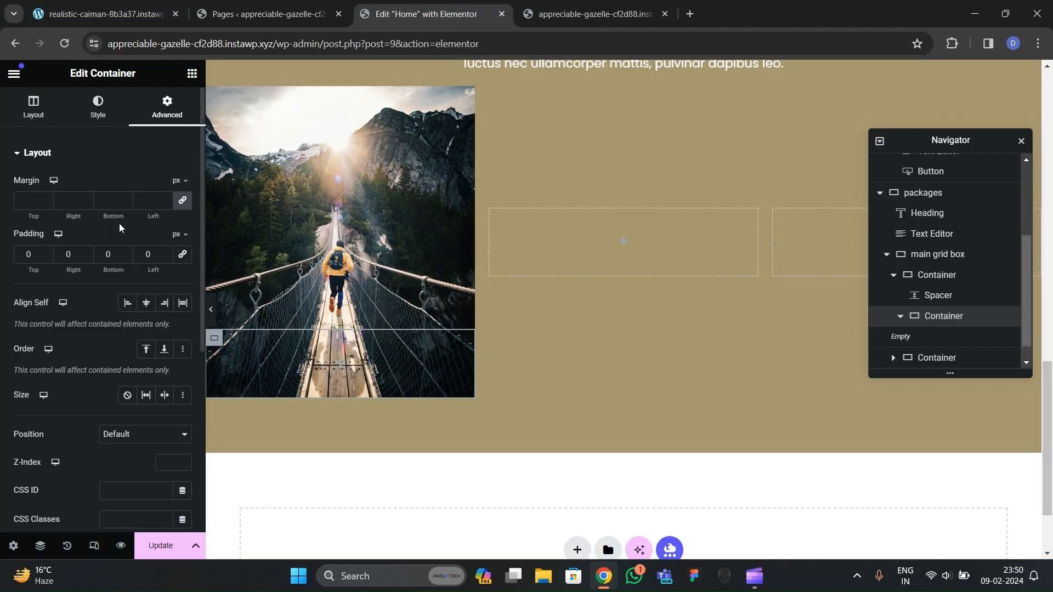
pyautogui.click(192, 74)
pyautogui.scroll(-3, 84, 324)
pyautogui.moveTo(66, 272); pyautogui.dragTo(328, 344)
pyautogui.click(105, 13)
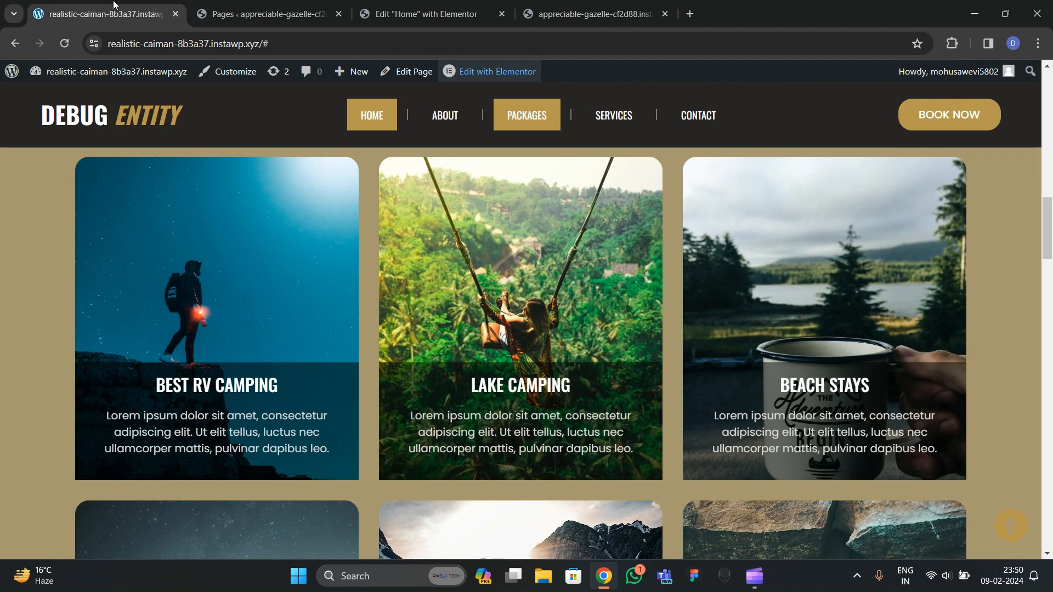
pyautogui.click(376, 9)
pyautogui.moveTo(175, 230); pyautogui.dragTo(31, 184)
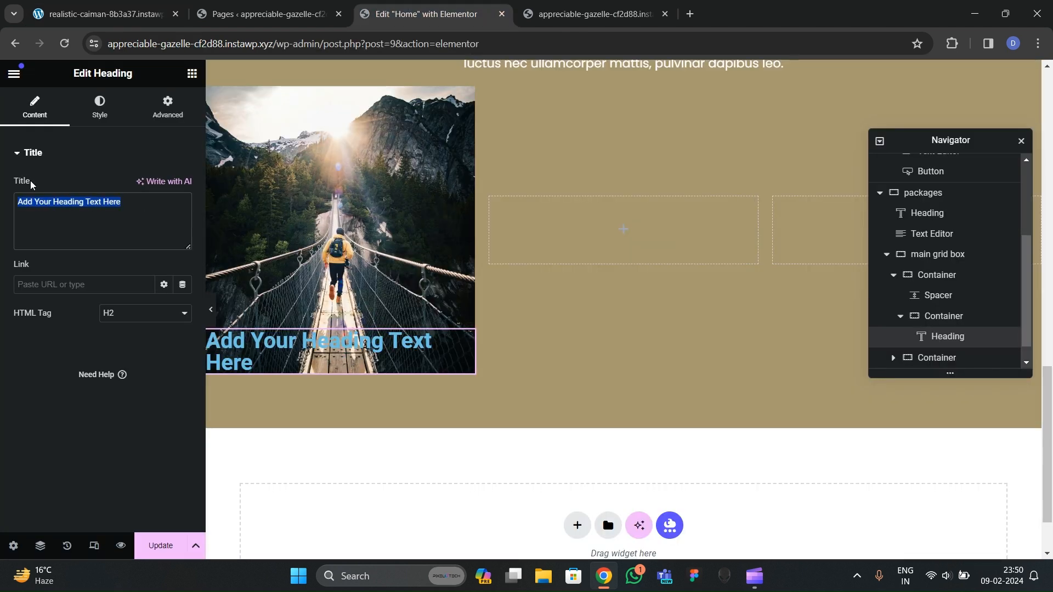
pyautogui.write('BEST RV CAMPING')
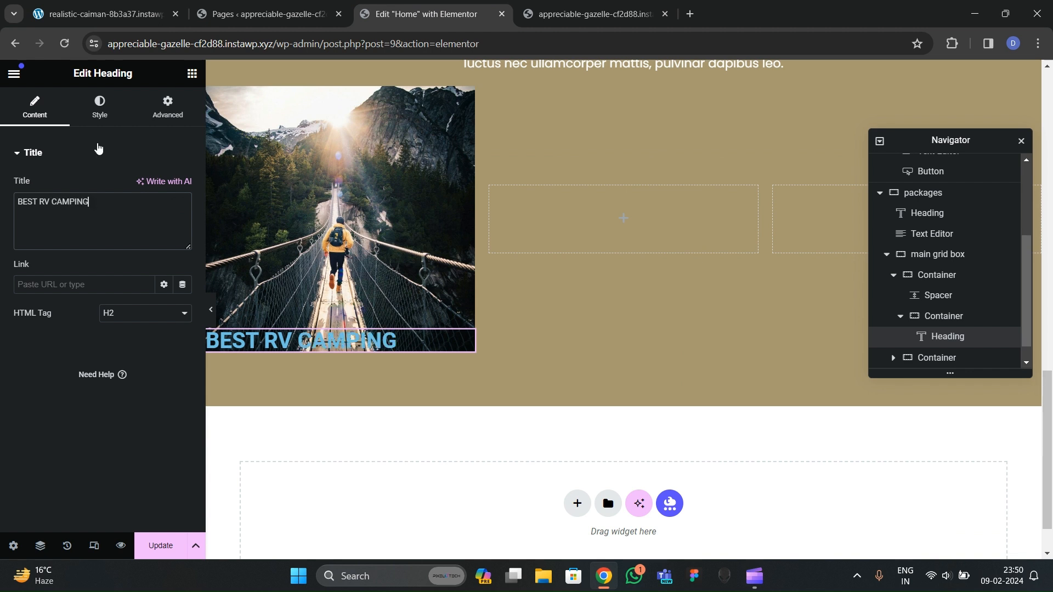
# Step: Make the card heading's text white and align it to the center
pyautogui.click(99, 107)
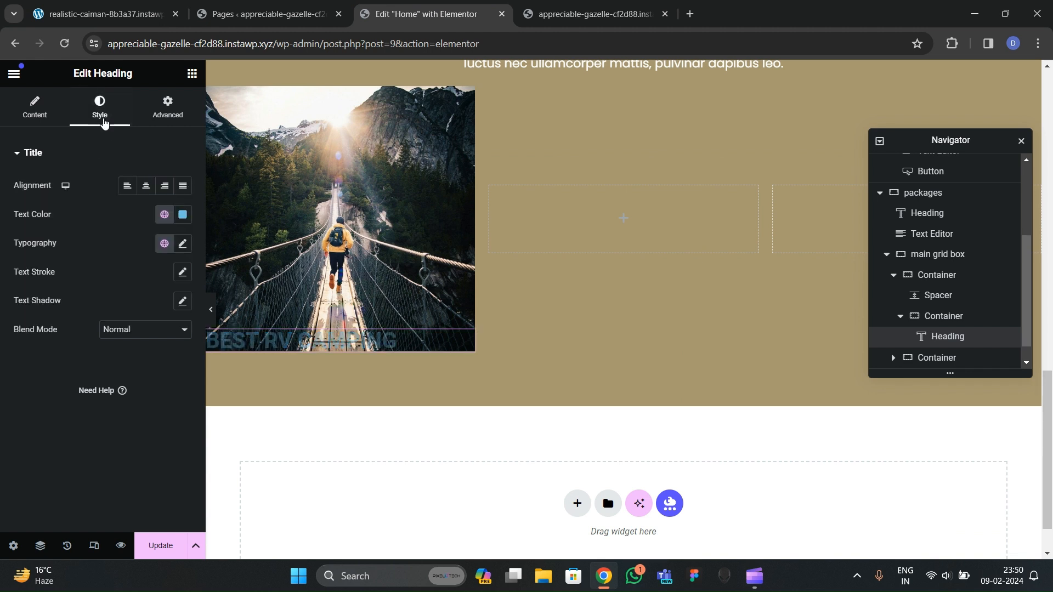
pyautogui.click(182, 215)
pyautogui.moveTo(153, 279); pyautogui.dragTo(105, 271)
pyautogui.click(82, 335)
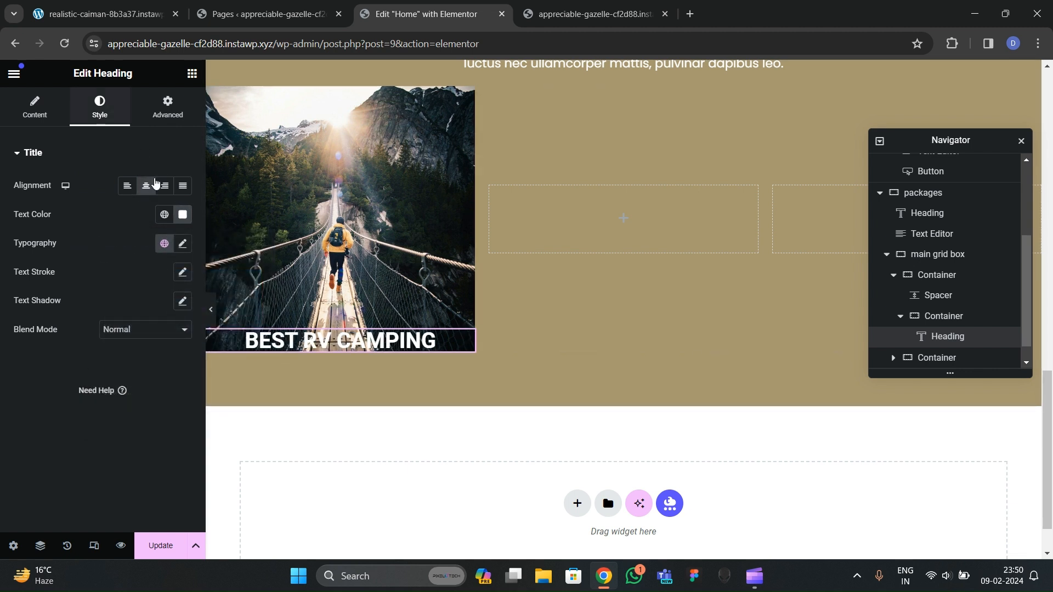
# Step: Set the card heading's font family to Oswald and its size to 23 px
pyautogui.click(183, 243)
pyautogui.click(143, 307)
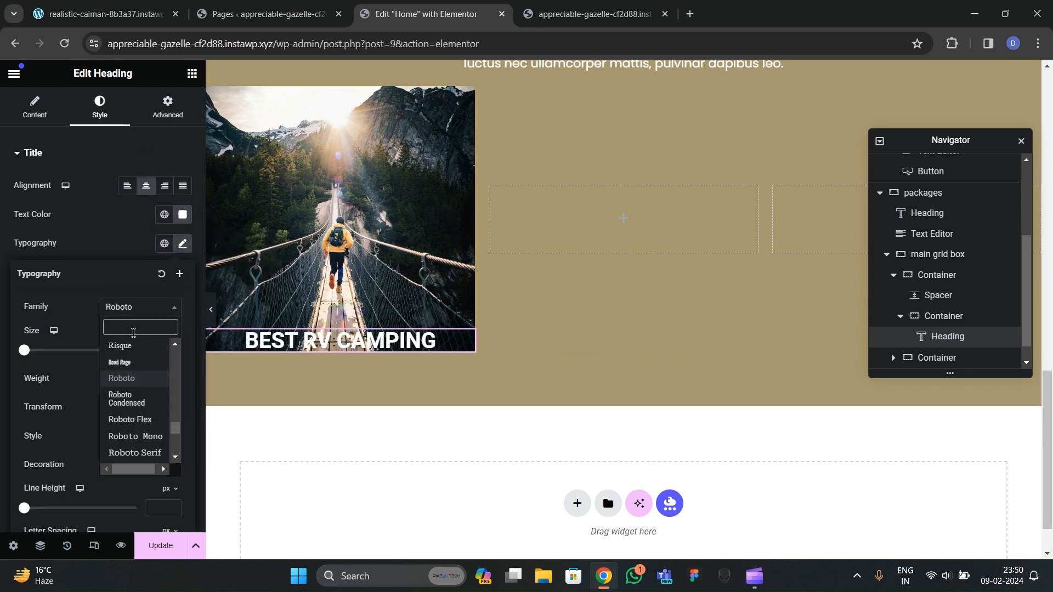
pyautogui.write('oswald')
pyautogui.press('Return')
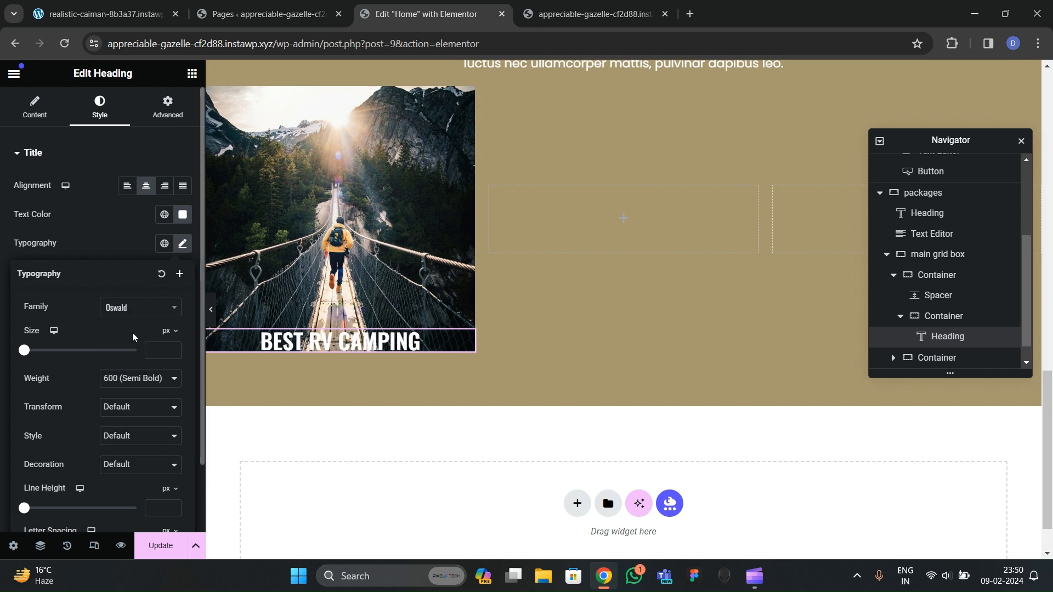
pyautogui.click(170, 352)
pyautogui.write('5')
pyautogui.click(170, 348)
pyautogui.click(171, 351)
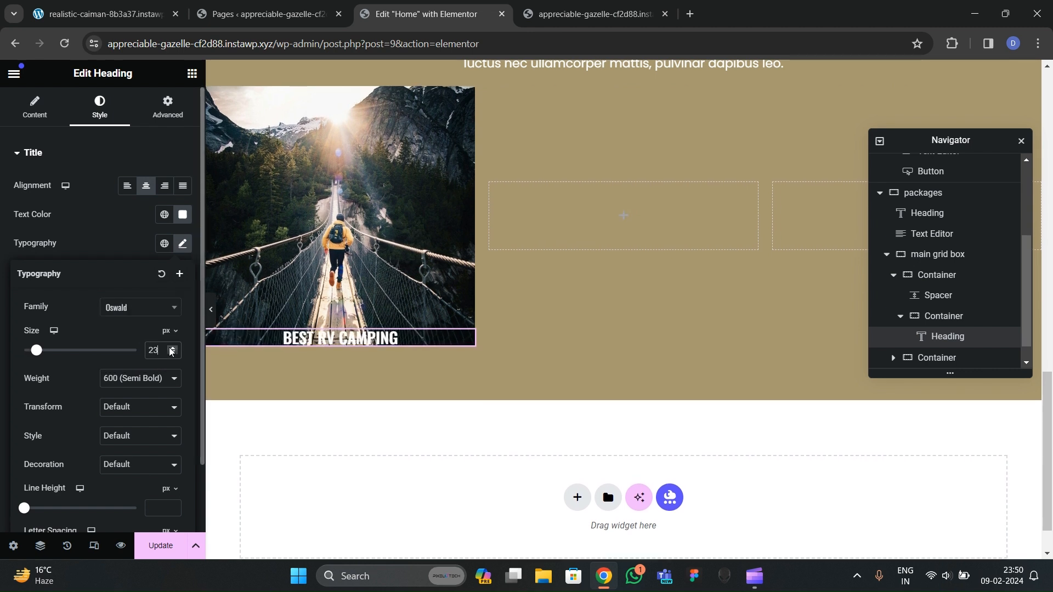
# Step: Set the card heading's font weight to 500 (Medium), after trying 400 (Normal)
pyautogui.click(151, 377)
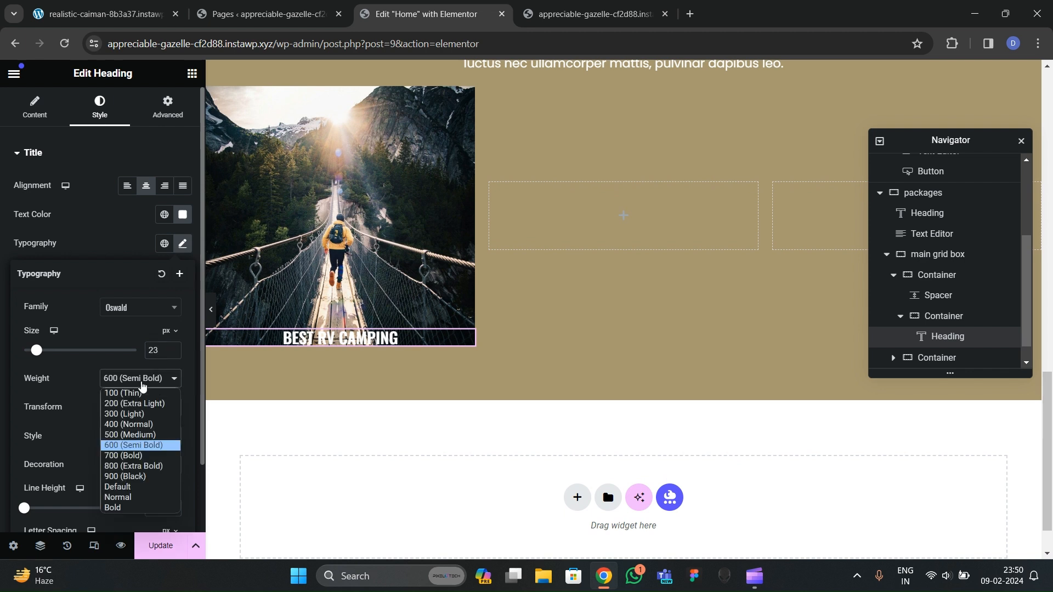
pyautogui.click(121, 427)
pyautogui.click(130, 379)
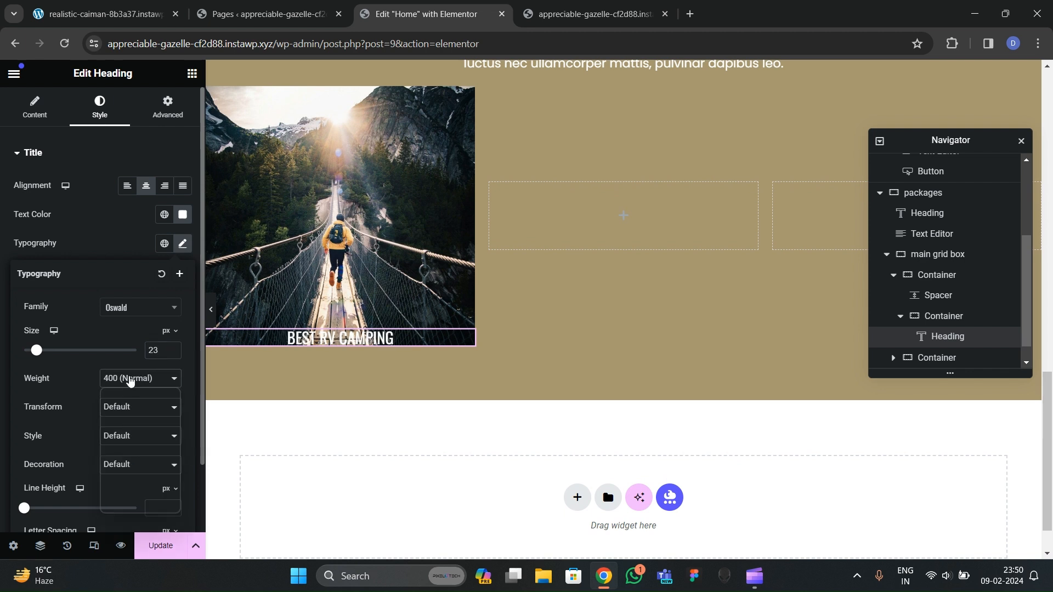
pyautogui.click(127, 439)
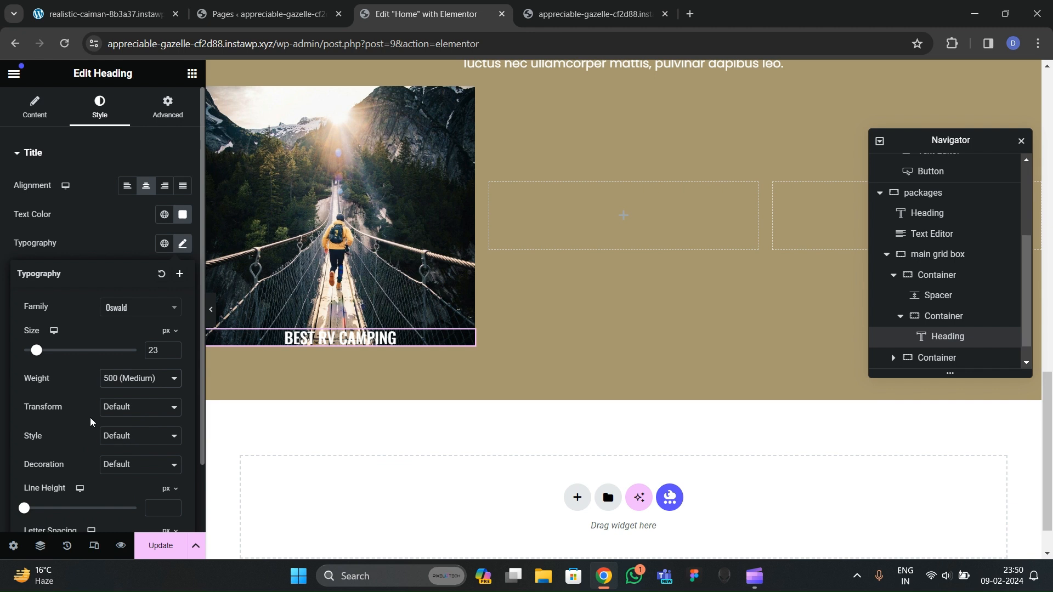
# Step: Add equal padding on all four sides of the nested container that holds the card heading
pyautogui.click(937, 317)
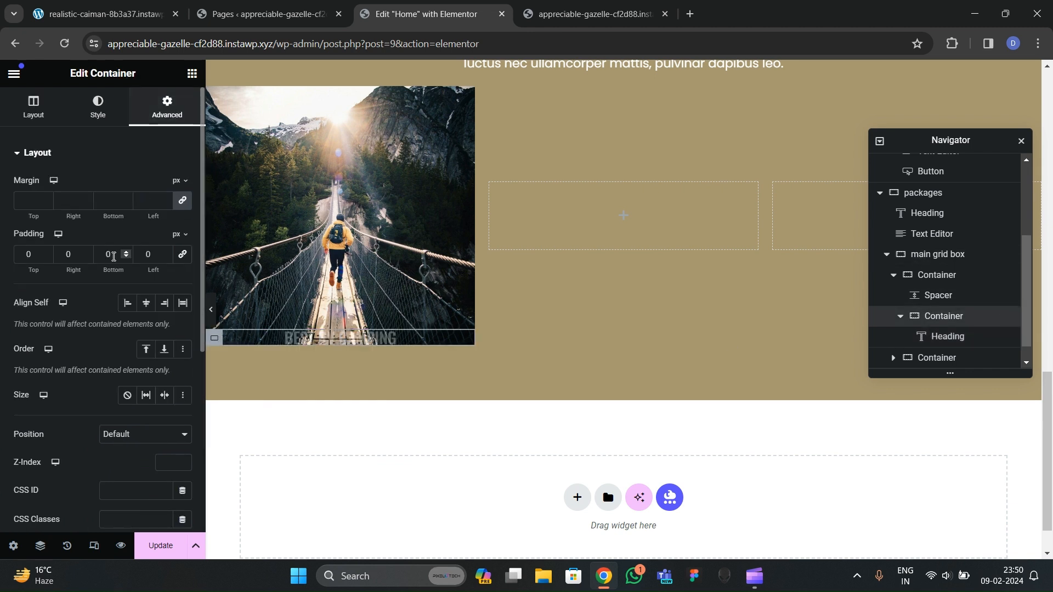
pyautogui.click(183, 255)
pyautogui.click(26, 256)
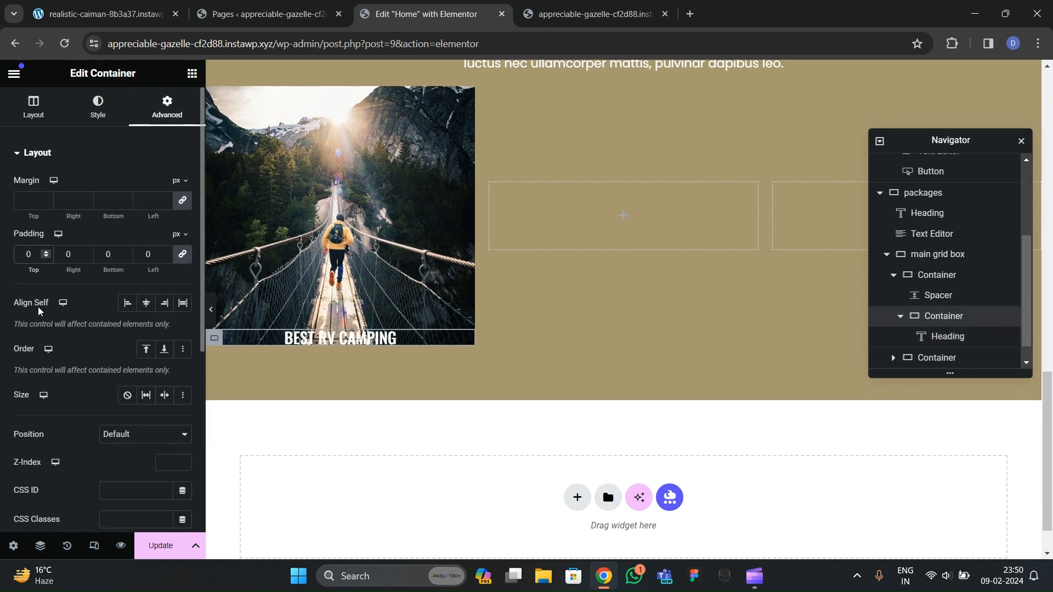
# Step: Add a Text Editor widget below the "BEST RV CAMPING" heading in the nested container
pyautogui.click(192, 73)
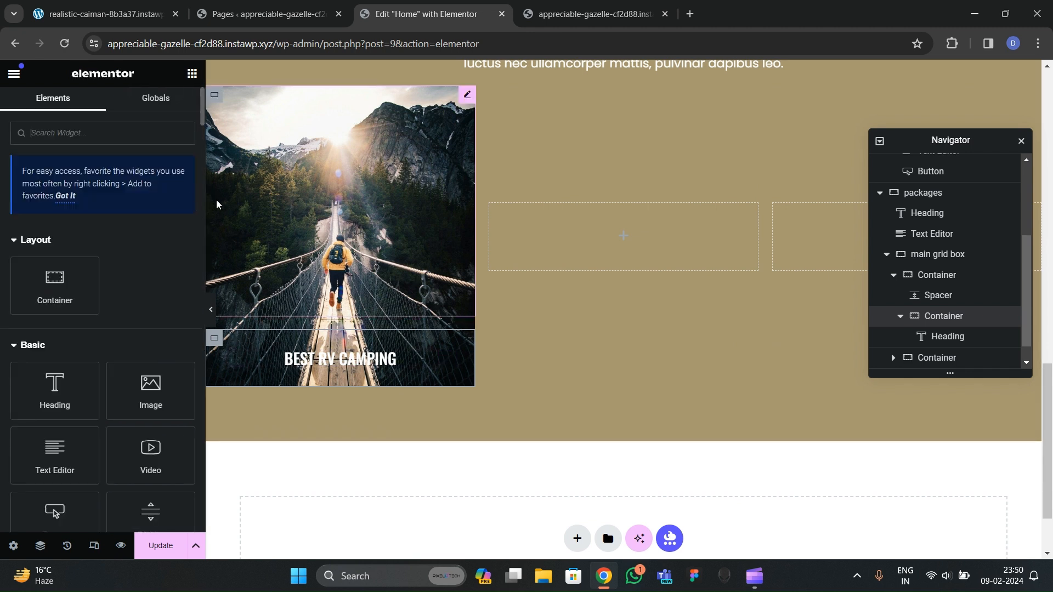
pyautogui.scroll(-2, 113, 302)
pyautogui.moveTo(70, 329); pyautogui.dragTo(389, 378)
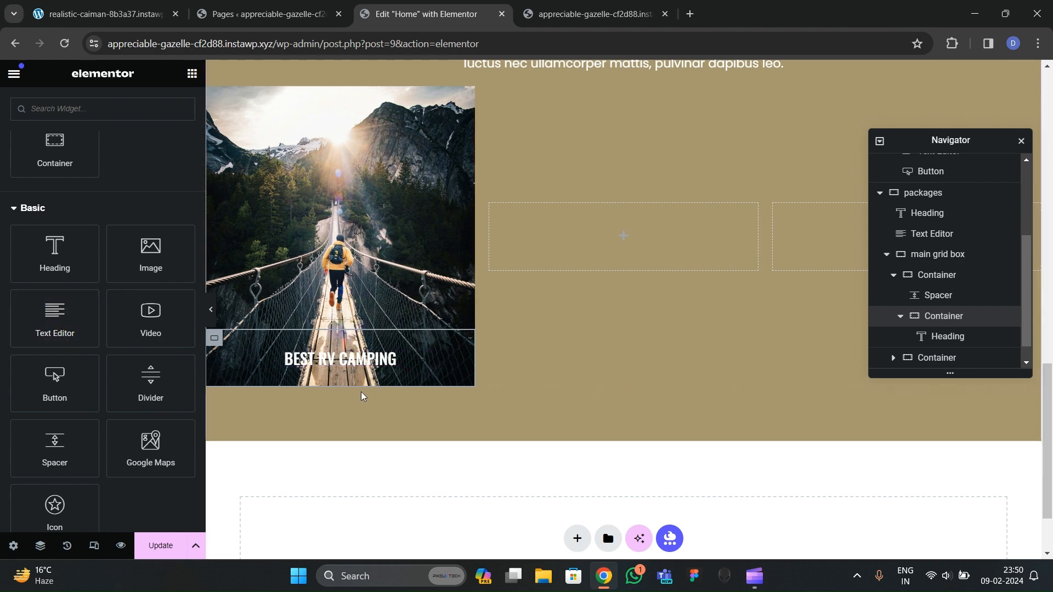
pyautogui.moveTo(89, 345); pyautogui.dragTo(341, 370)
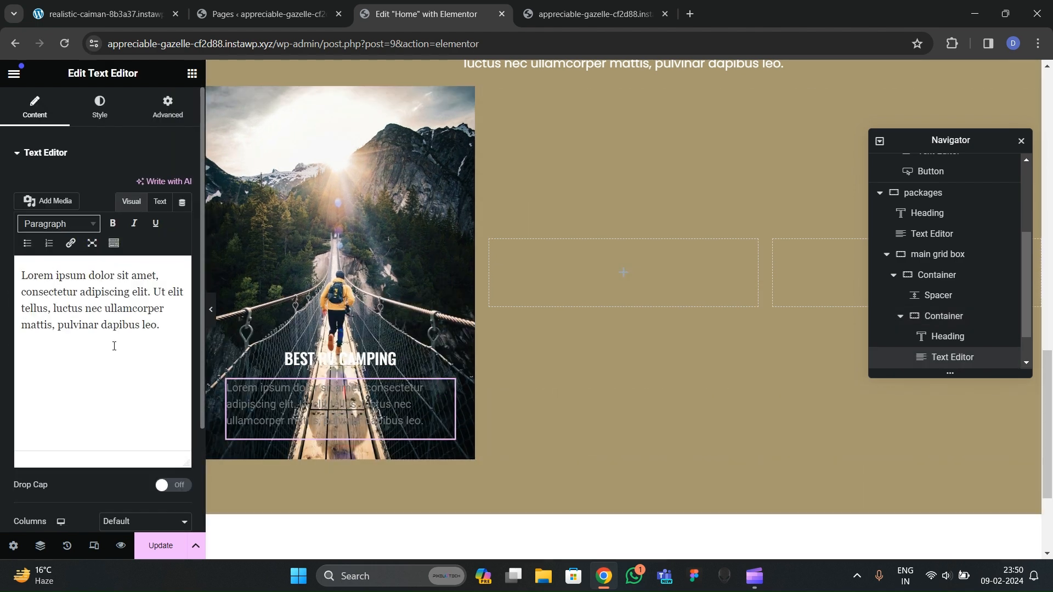
# Step: Set the card's description text color to white and centre its alignment
pyautogui.click(111, 116)
pyautogui.click(183, 215)
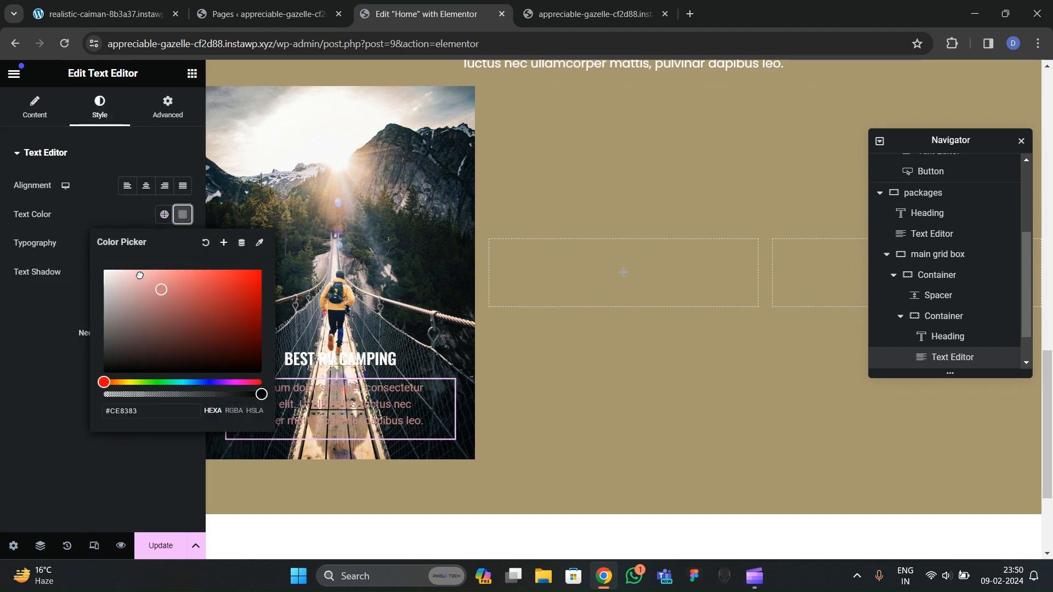
pyautogui.click(60, 308)
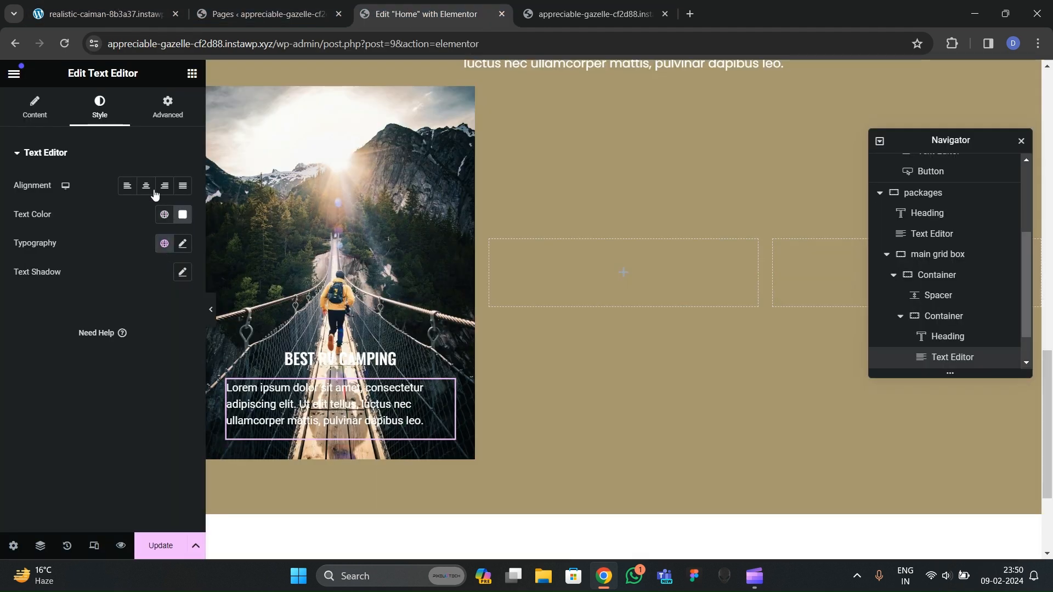
pyautogui.click(153, 189)
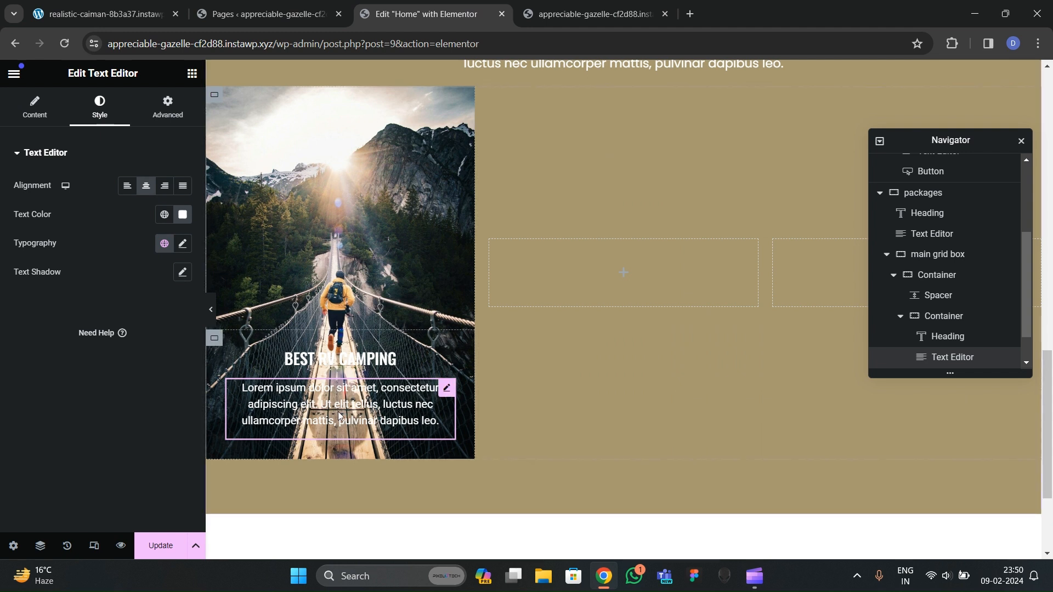
# Step: Slightly increase the font size of the "BEST RV CAMPING" heading, and compare it with the reference site's package cards
pyautogui.click(337, 361)
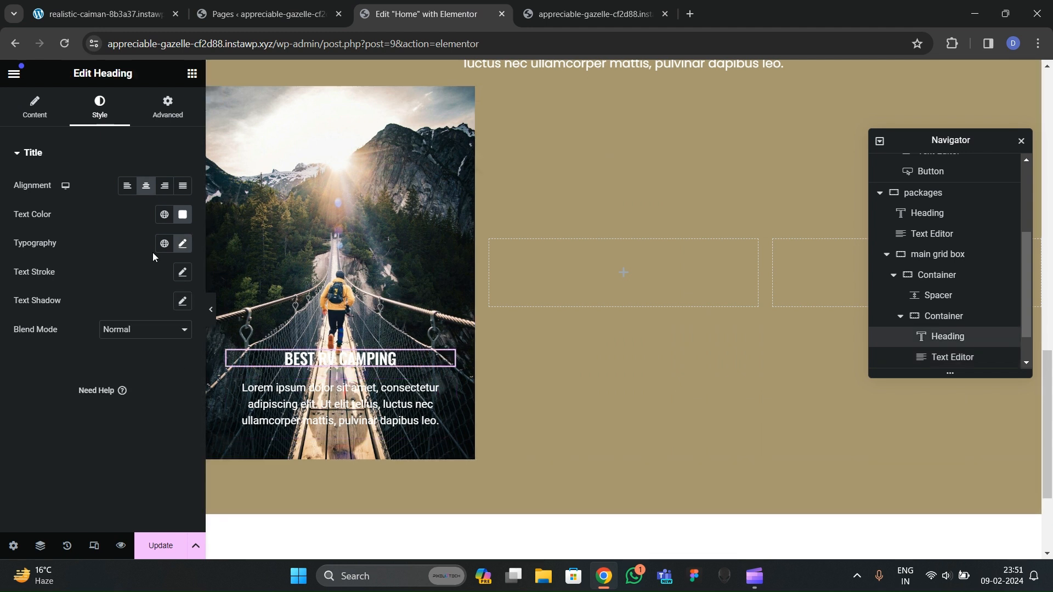
pyautogui.click(182, 243)
pyautogui.click(171, 353)
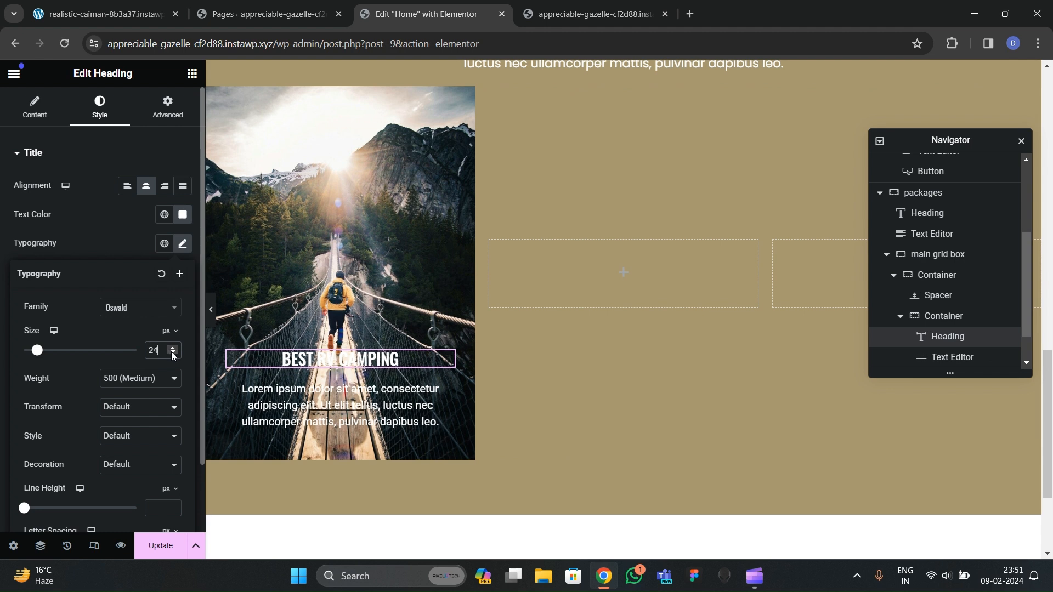
pyautogui.click(117, 232)
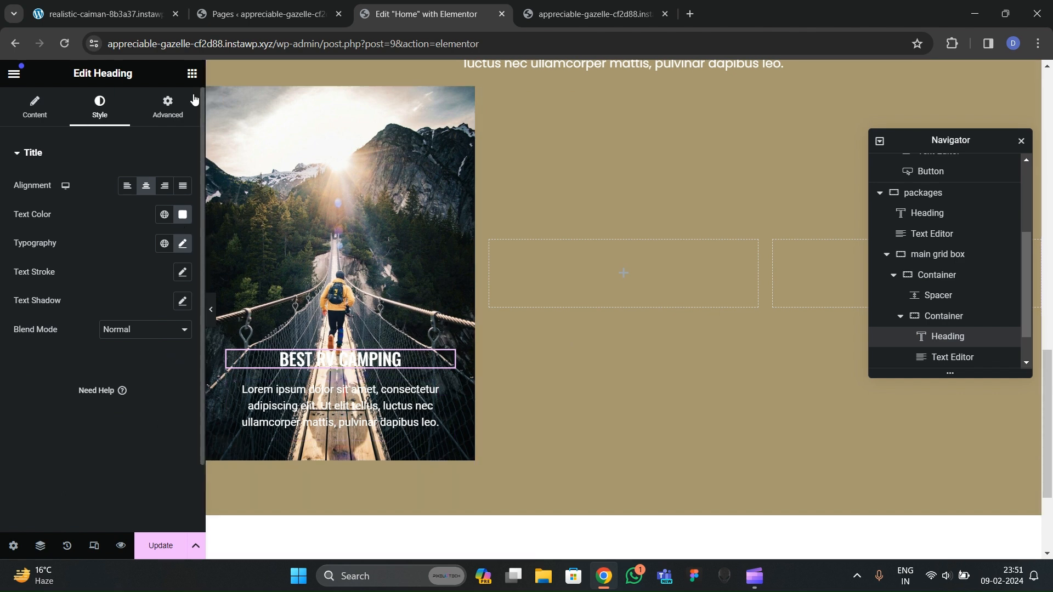
pyautogui.hotkey('ctrl', '1')
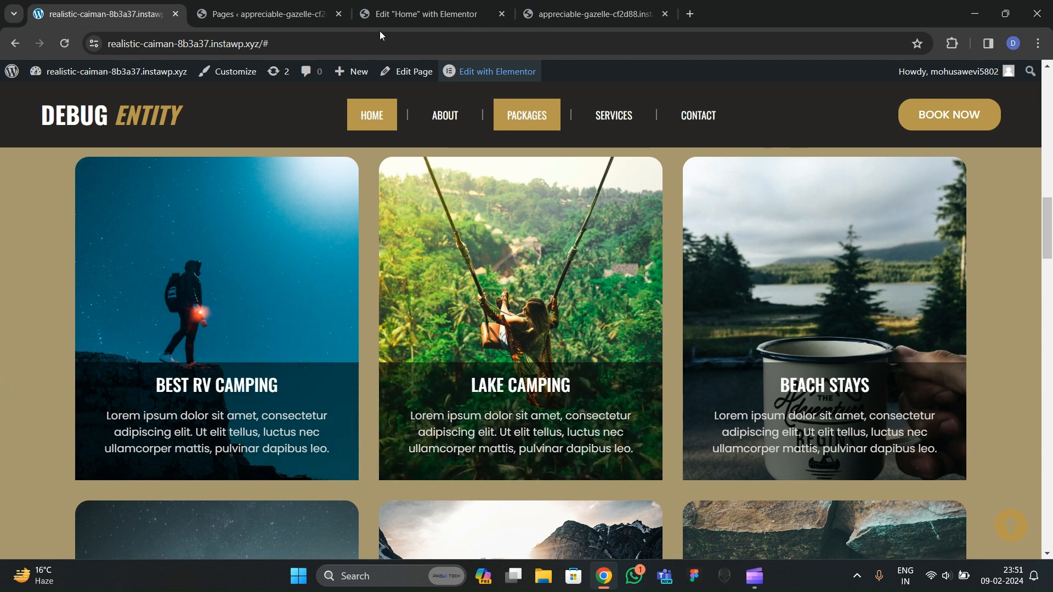
pyautogui.click(383, 14)
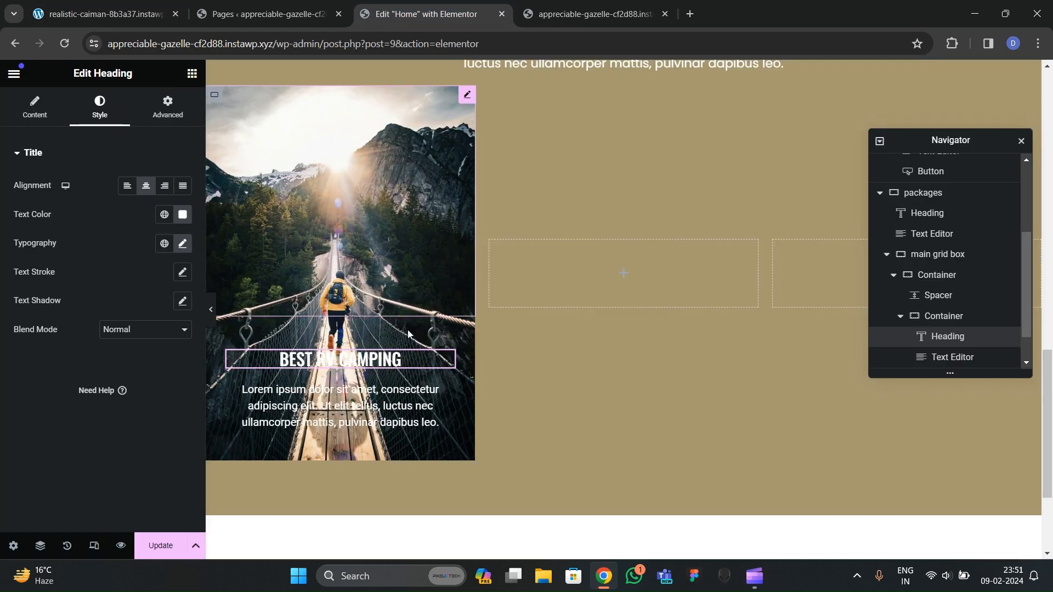
# Step: Give the nested container holding the card text a semi-transparent black background, #00000096
pyautogui.click(900, 317)
pyautogui.click(948, 318)
pyautogui.click(98, 107)
pyautogui.click(129, 215)
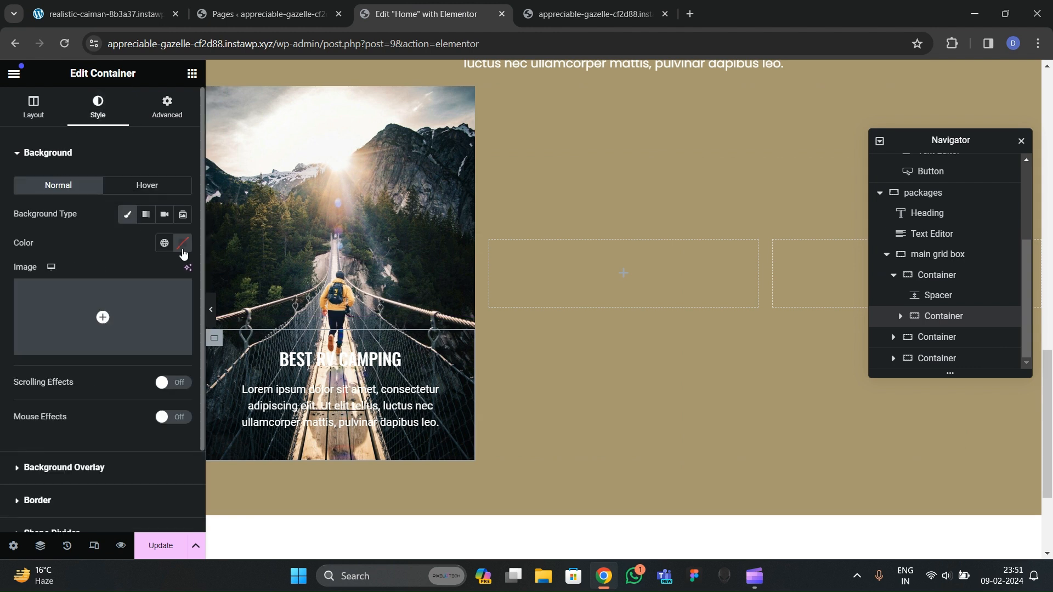
pyautogui.click(182, 242)
pyautogui.click(68, 236)
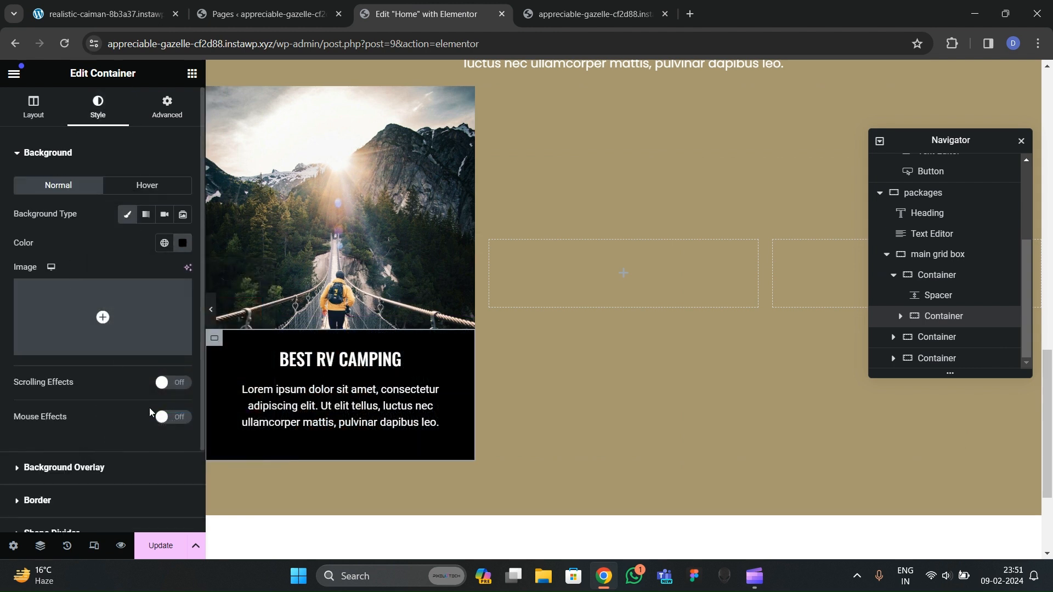
pyautogui.click(183, 242)
pyautogui.moveTo(261, 422); pyautogui.dragTo(200, 441)
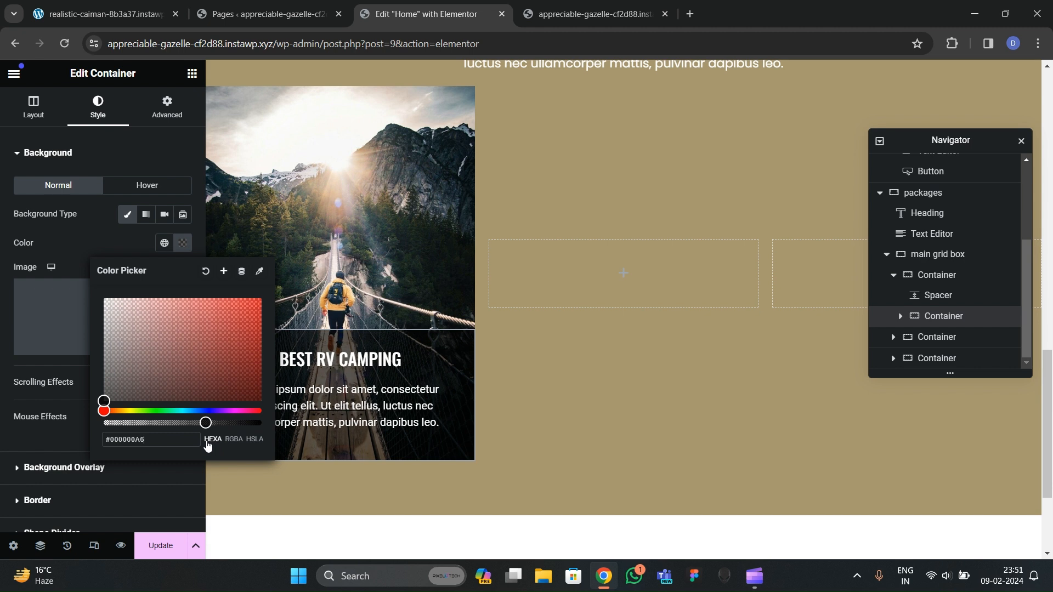
pyautogui.moveTo(206, 446); pyautogui.dragTo(199, 444)
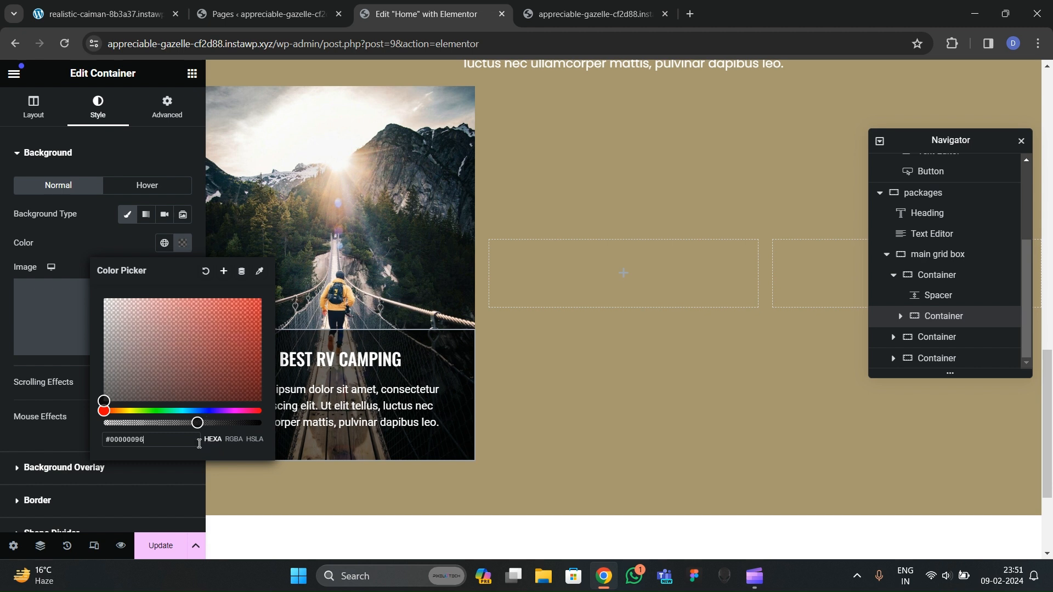
pyautogui.click(139, 226)
# Step: Set a classic solid black hover background on the nested text container, and compare the card with the reference site
pyautogui.click(144, 186)
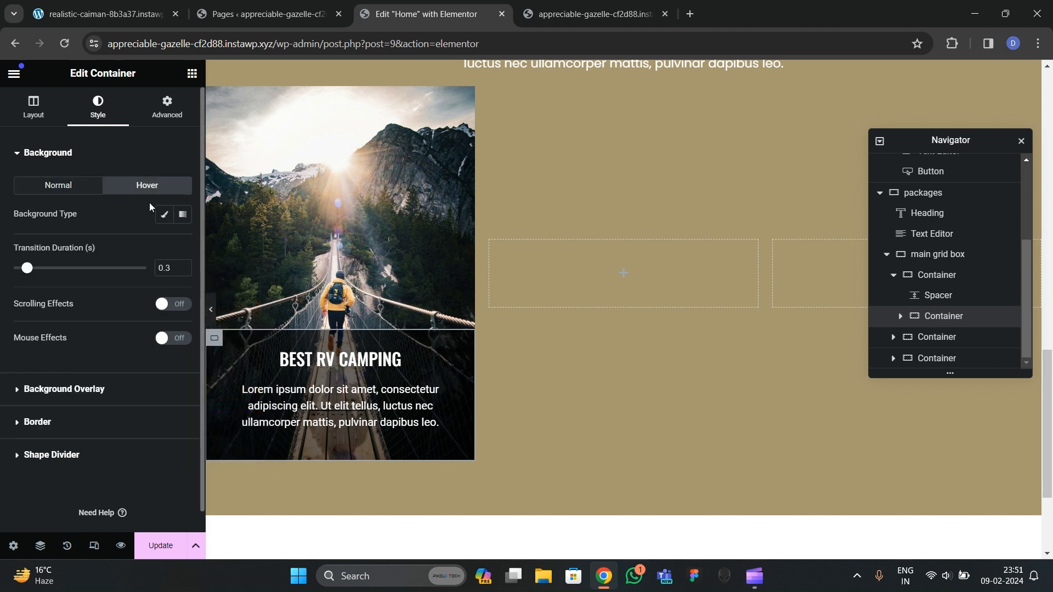
pyautogui.click(163, 215)
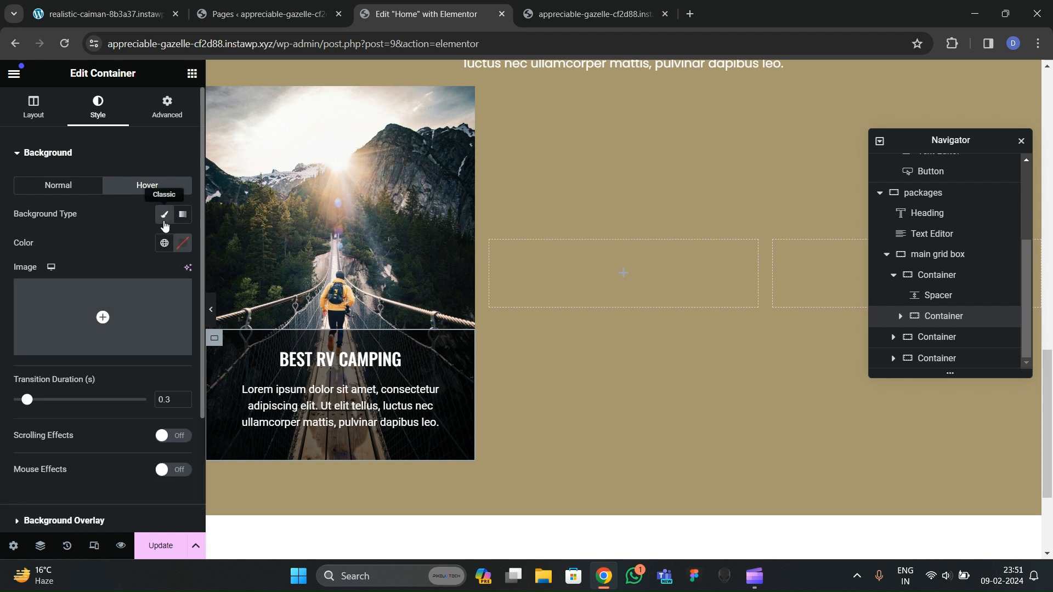
pyautogui.click(182, 245)
pyautogui.moveTo(188, 353); pyautogui.dragTo(73, 425)
pyautogui.click(90, 326)
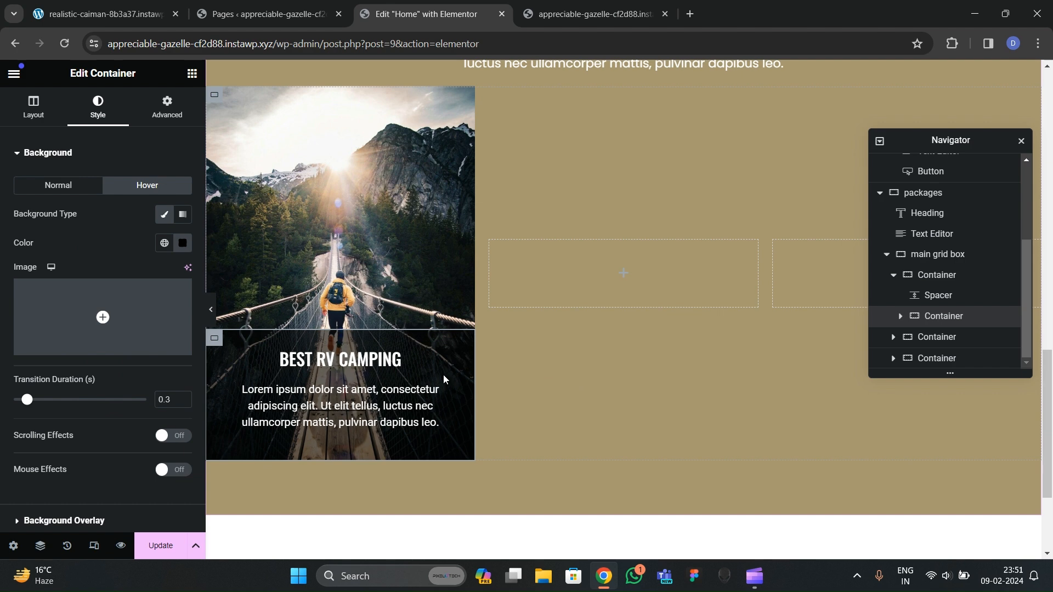
pyautogui.click(104, 13)
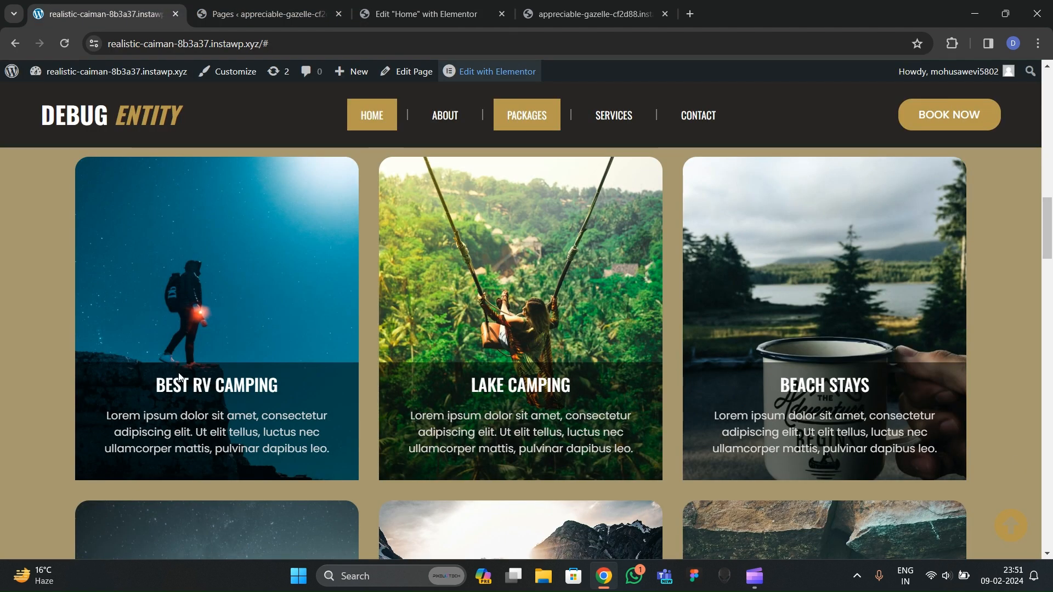
pyautogui.click(422, 13)
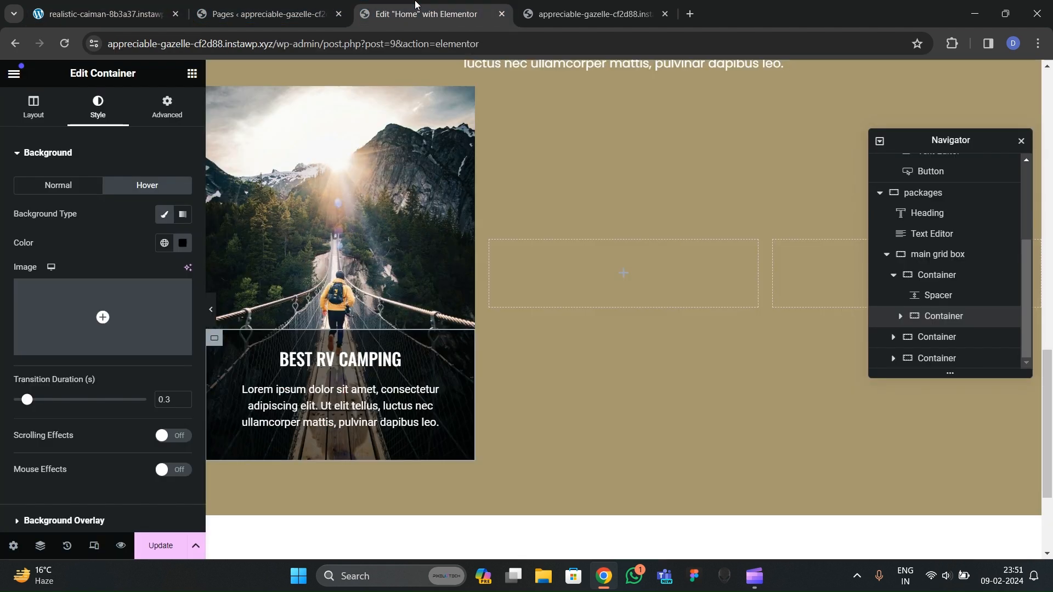
# Step: Set the height of the Spacer in the first package card to 250 px
pyautogui.scroll(1, 548, 323)
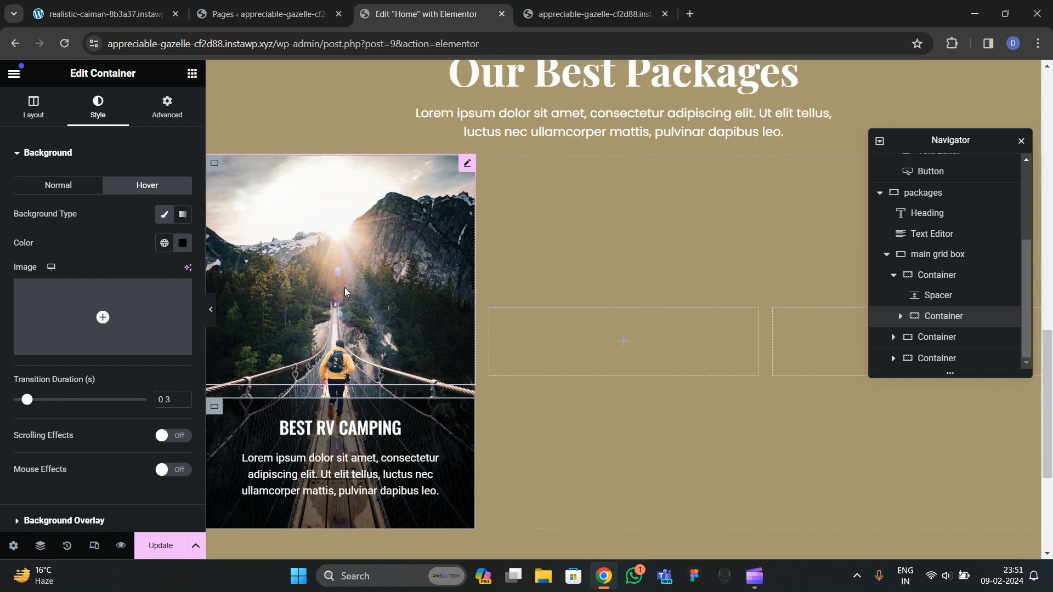
pyautogui.click(342, 324)
pyautogui.moveTo(82, 200); pyautogui.dragTo(77, 200)
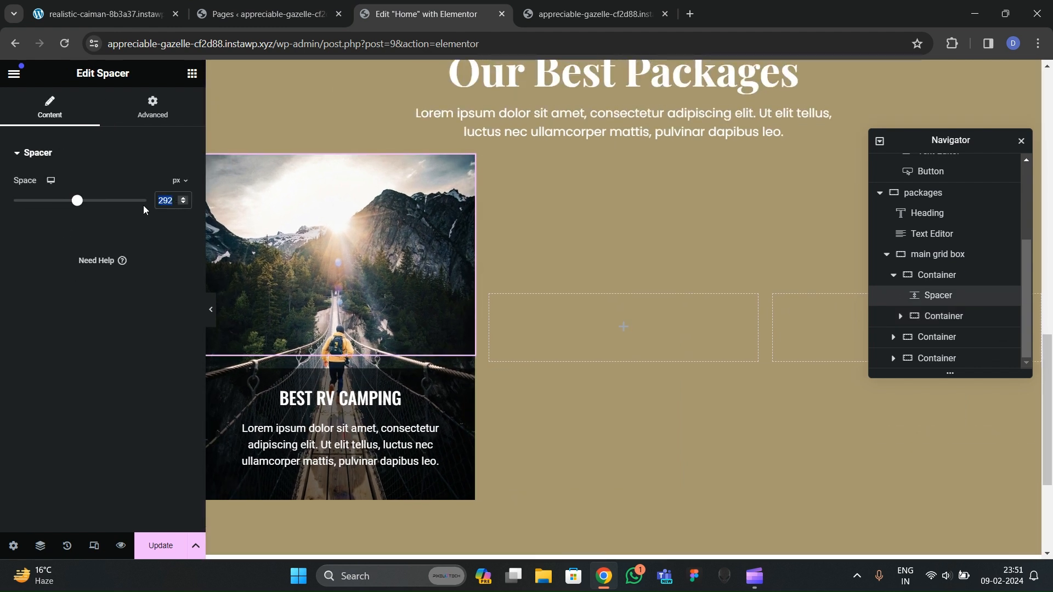
pyautogui.write('250')
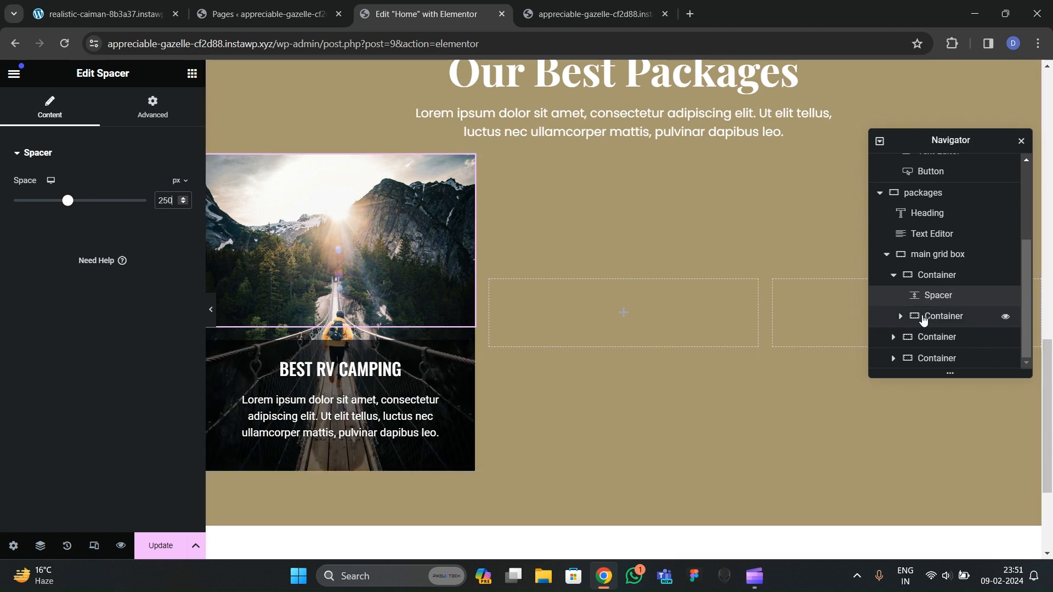
# Step: Set the nested text container's padding to 25 px on all four sides
pyautogui.click(184, 118)
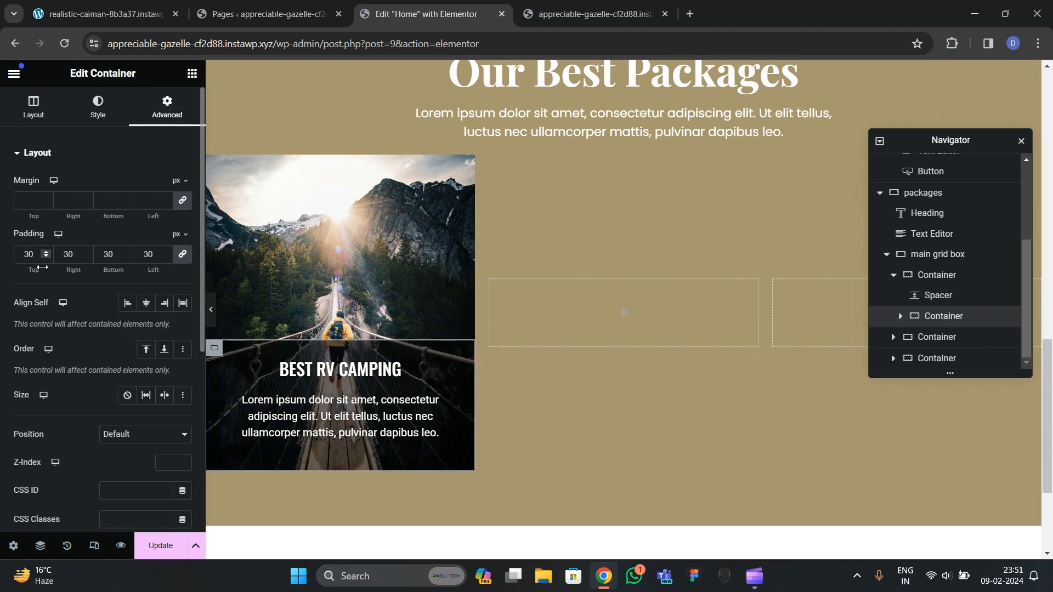
pyautogui.write('25')
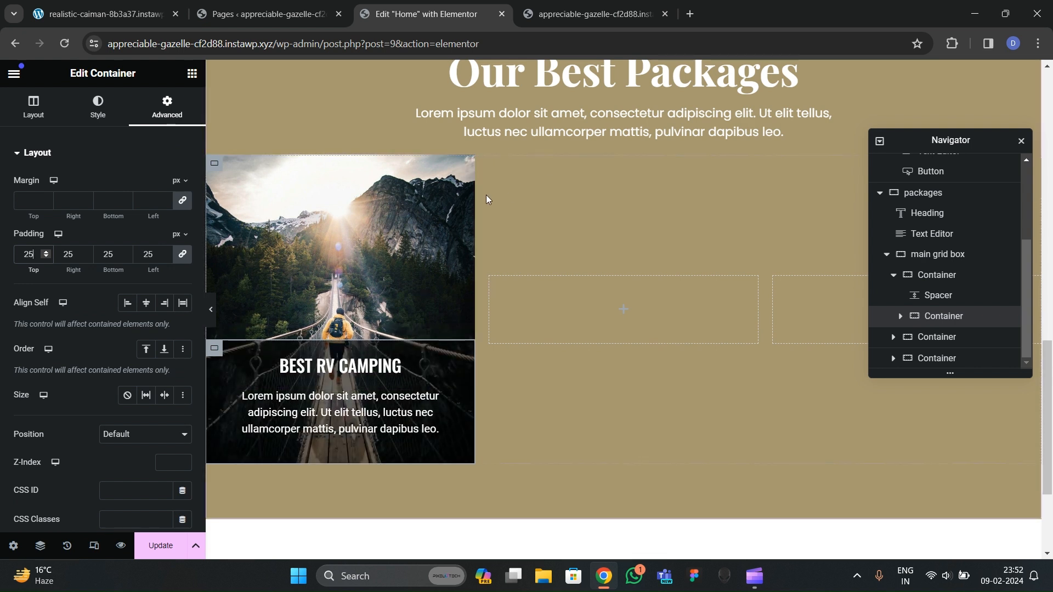
pyautogui.scroll(2, 952, 339)
pyautogui.scroll(-2, 900, 329)
# Step: Round the package card container's two upper corners with a 20 px border radius, and preview the section without the editing panel
pyautogui.click(894, 276)
pyautogui.click(939, 314)
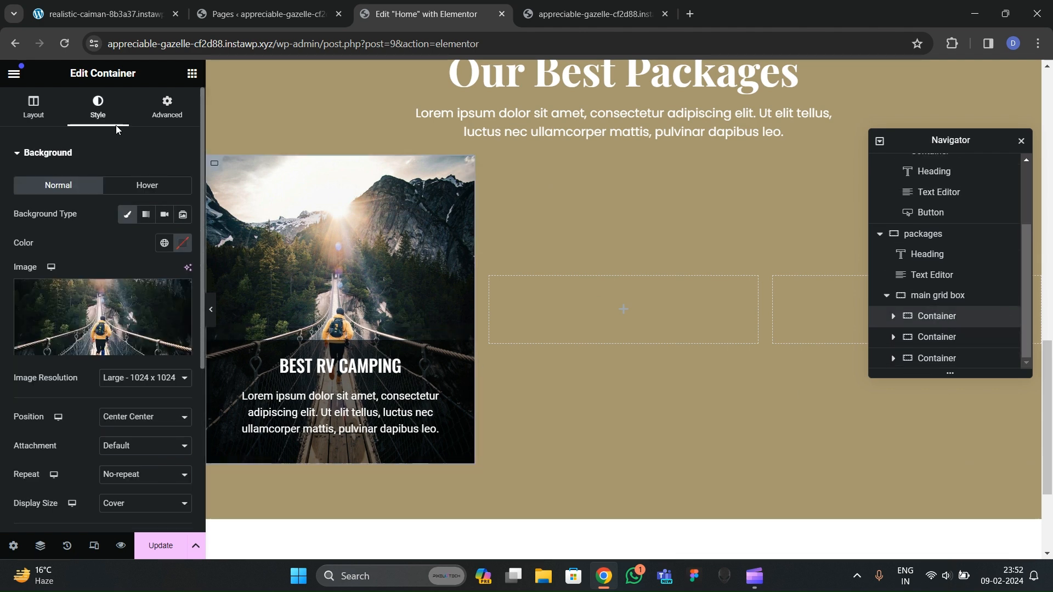
pyautogui.scroll(-5, 110, 229)
pyautogui.click(38, 399)
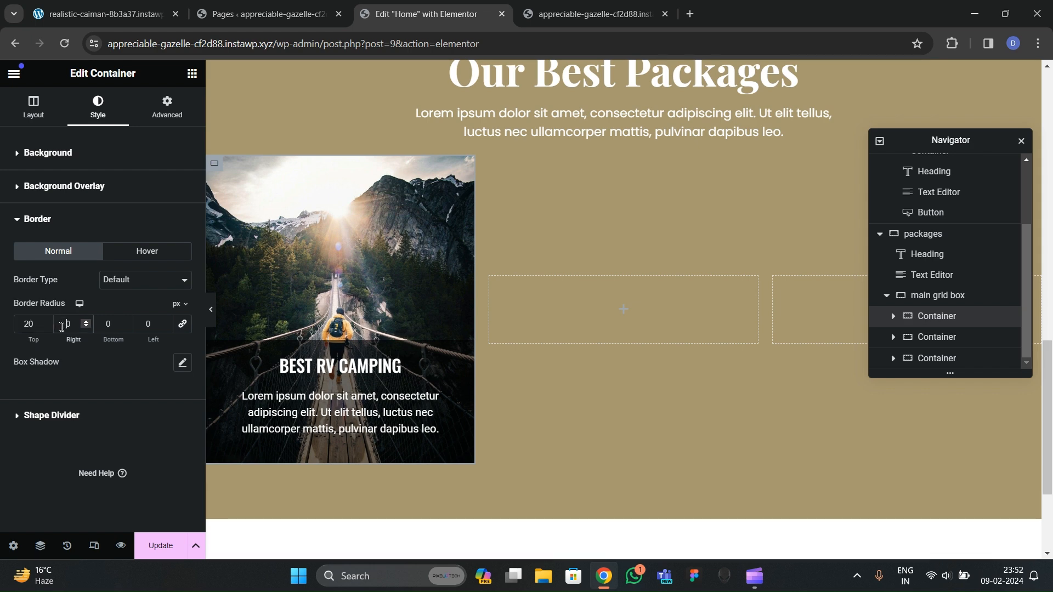
pyautogui.click(212, 324)
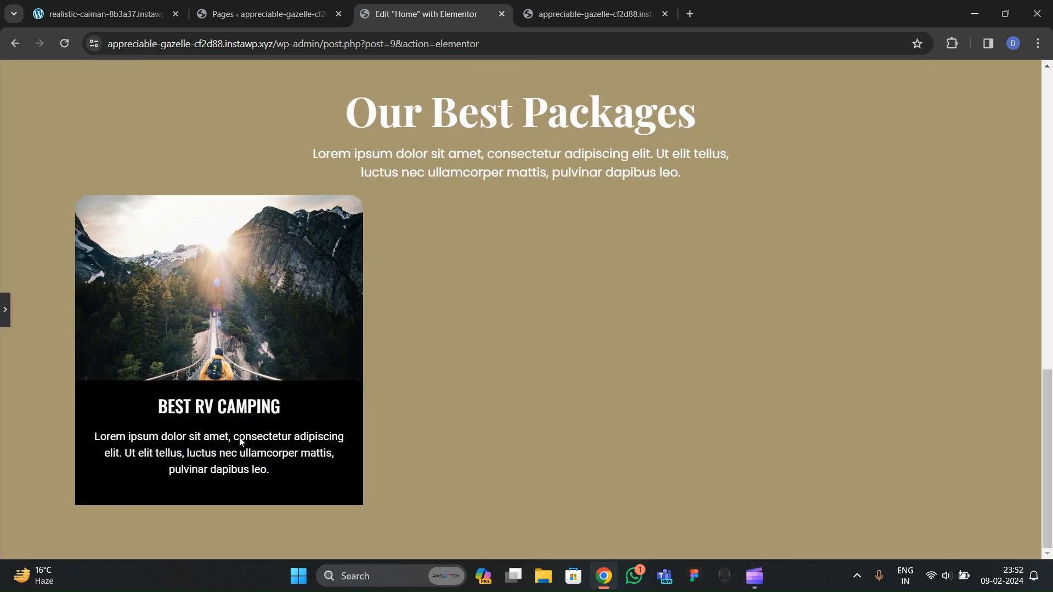
pyautogui.click(3, 317)
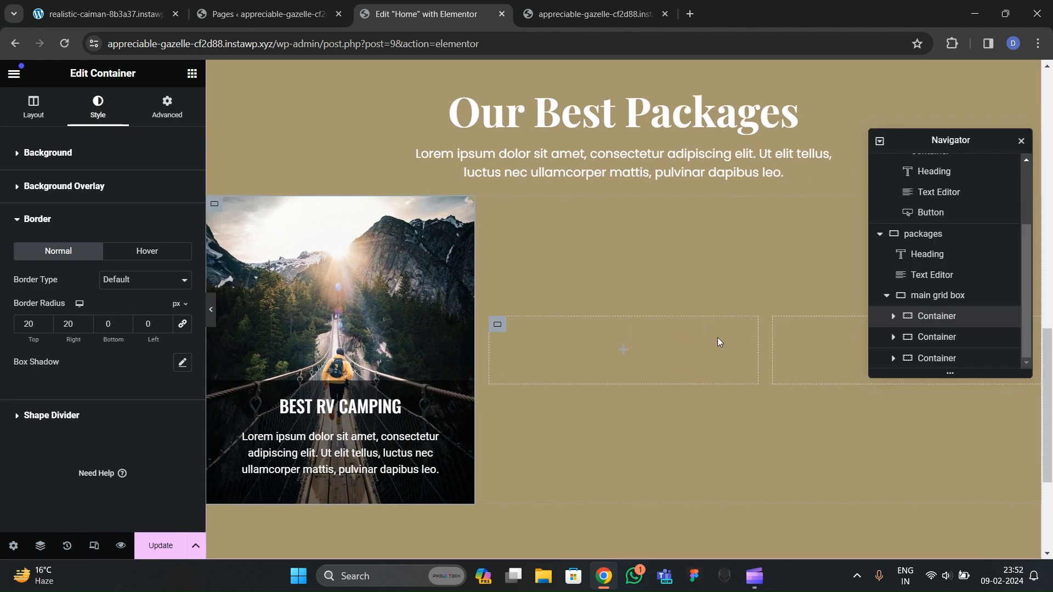
# Step: Delete the two empty containers beside the package card in the main grid box
pyautogui.click(944, 336)
pyautogui.rightClick(942, 337)
pyautogui.click(916, 543)
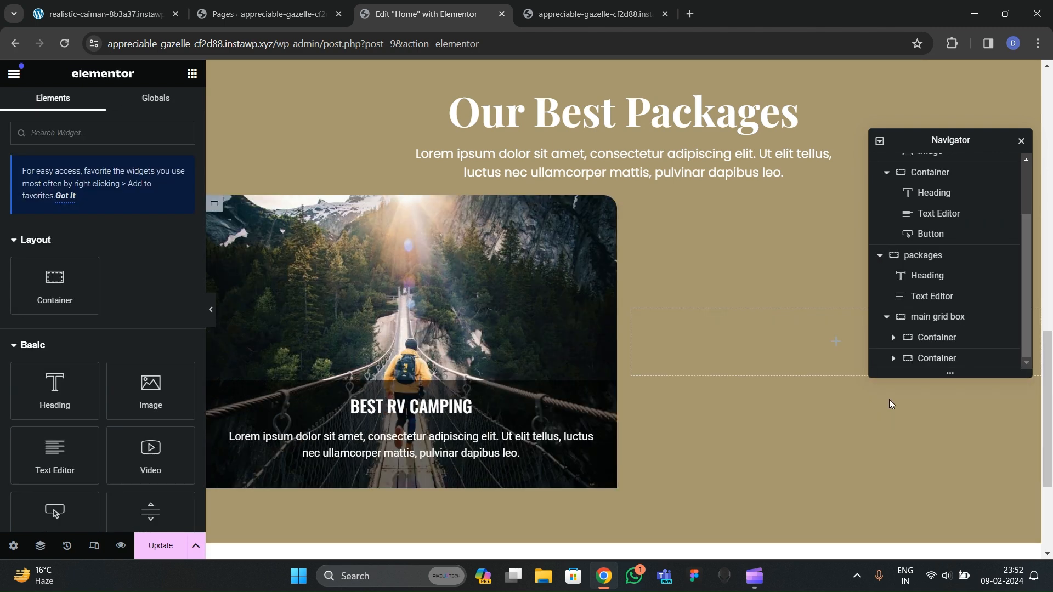
pyautogui.click(923, 359)
pyautogui.rightClick(923, 359)
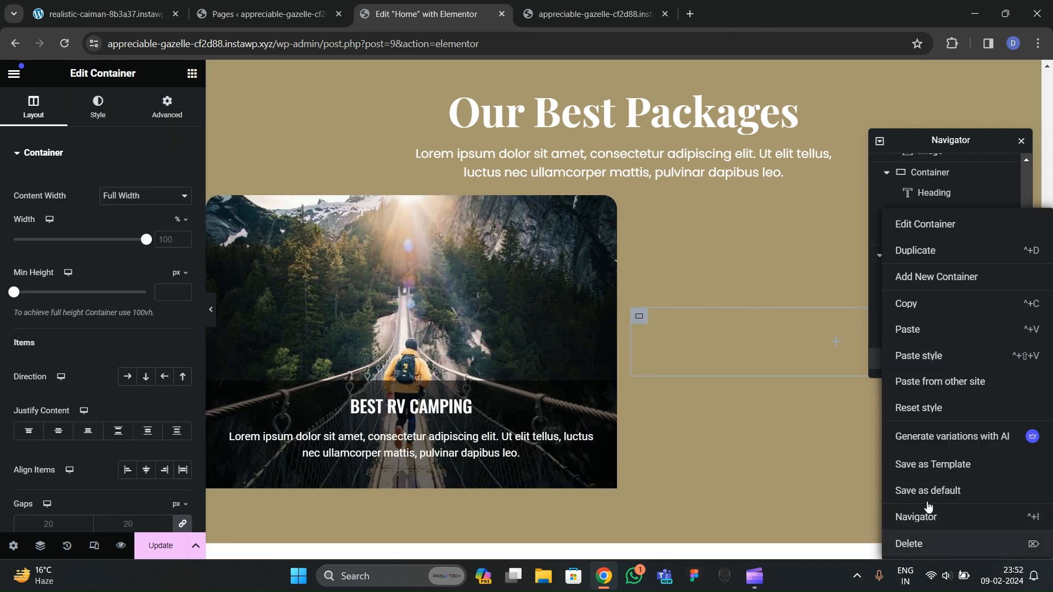
pyautogui.click(927, 541)
pyautogui.click(928, 359)
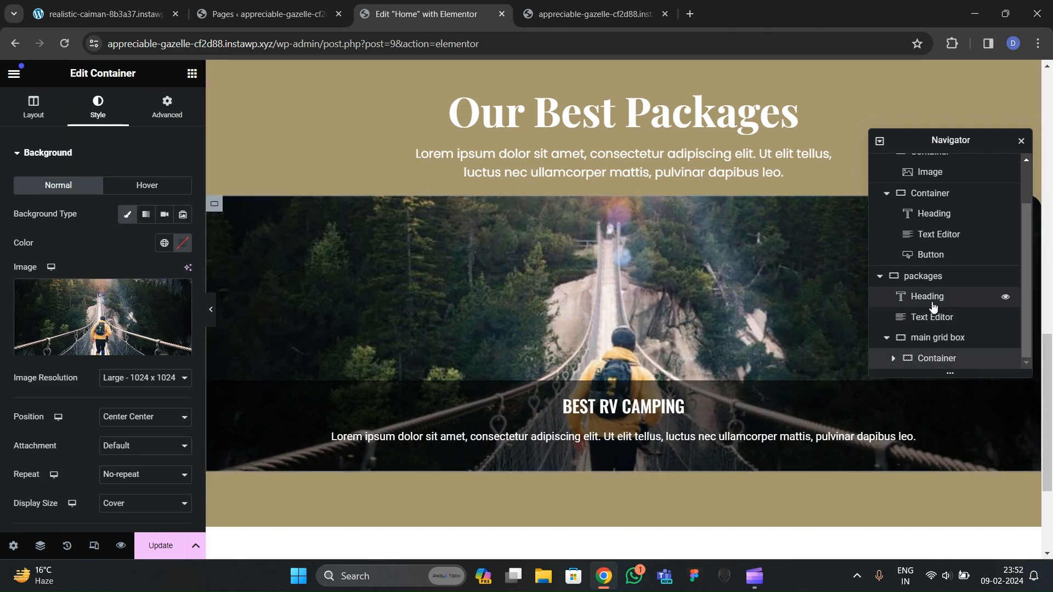
pyautogui.rightClick(937, 359)
pyautogui.click(925, 273)
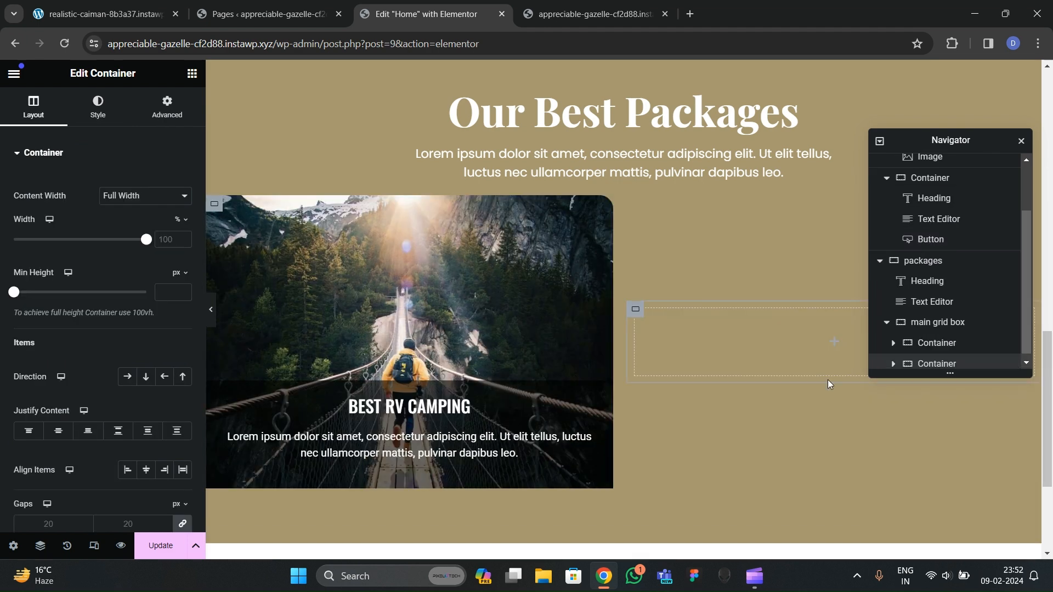
pyautogui.press('Delete')
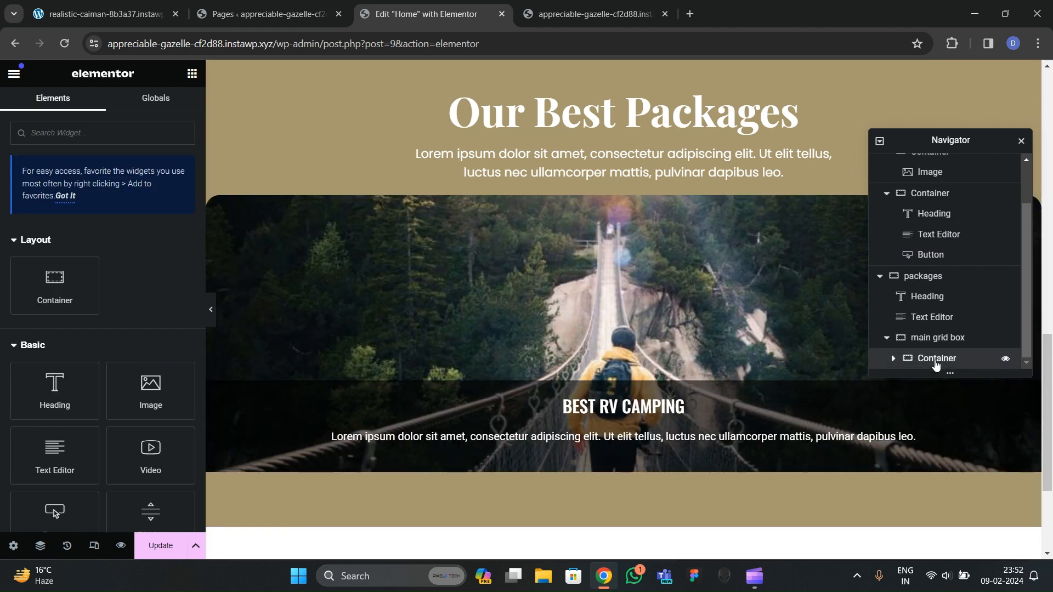
# Step: Duplicate the finished "BEST RV CAMPING" card container twice to fill the main grid box with three cards
pyautogui.click(935, 360)
pyautogui.rightClick(936, 360)
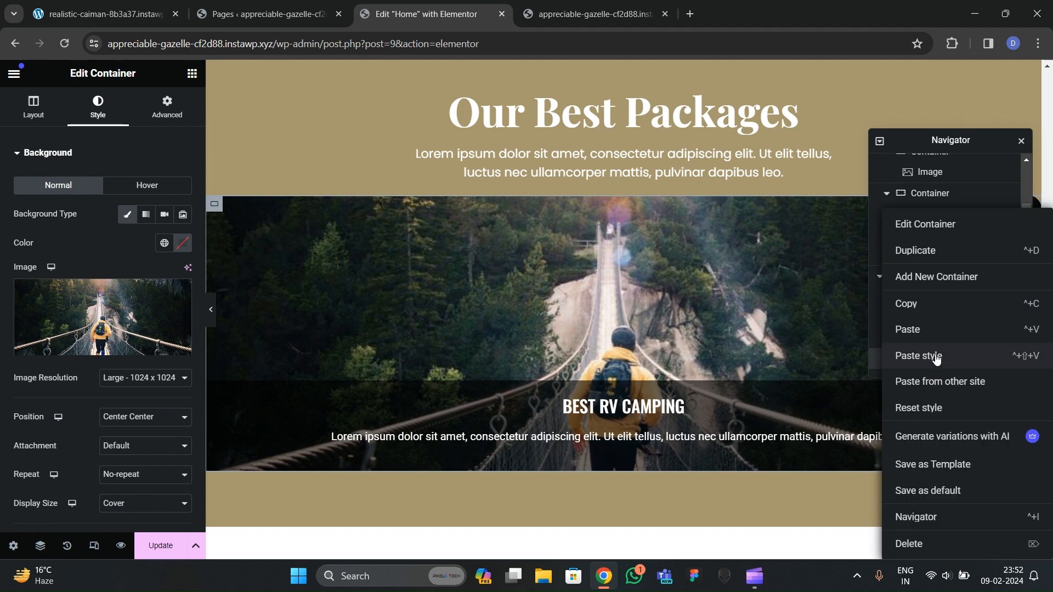
pyautogui.click(916, 356)
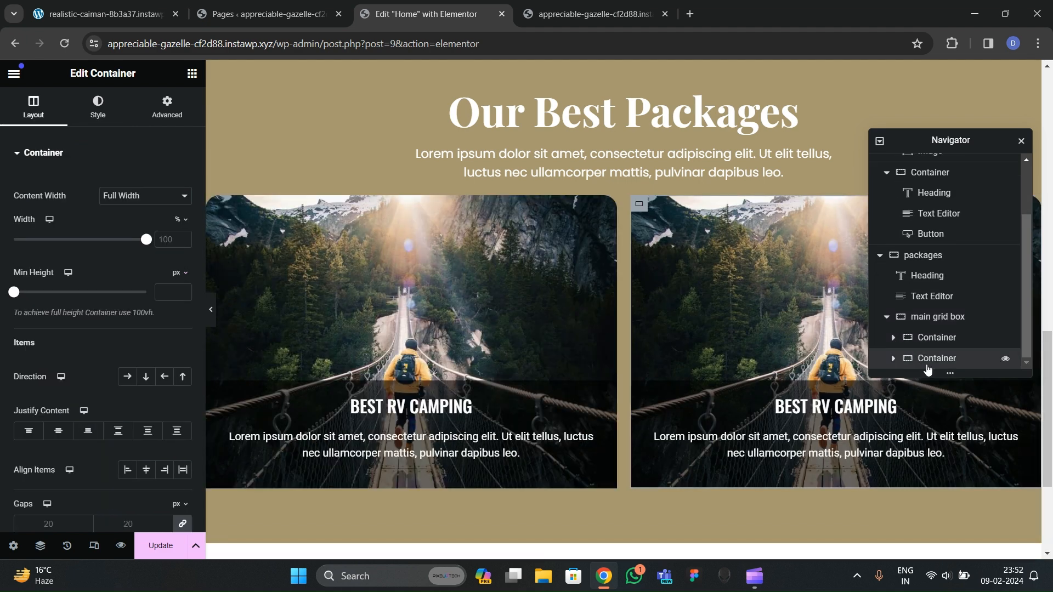
pyautogui.rightClick(929, 360)
pyautogui.click(930, 251)
# Step: Set the main grid box's top margin to 50 px, keeping the other sides at 0, and preview the section without the editing panel
pyautogui.scroll(3, 647, 347)
pyautogui.scroll(-5, 646, 345)
pyautogui.scroll(4, 647, 347)
pyautogui.scroll(-1, 647, 347)
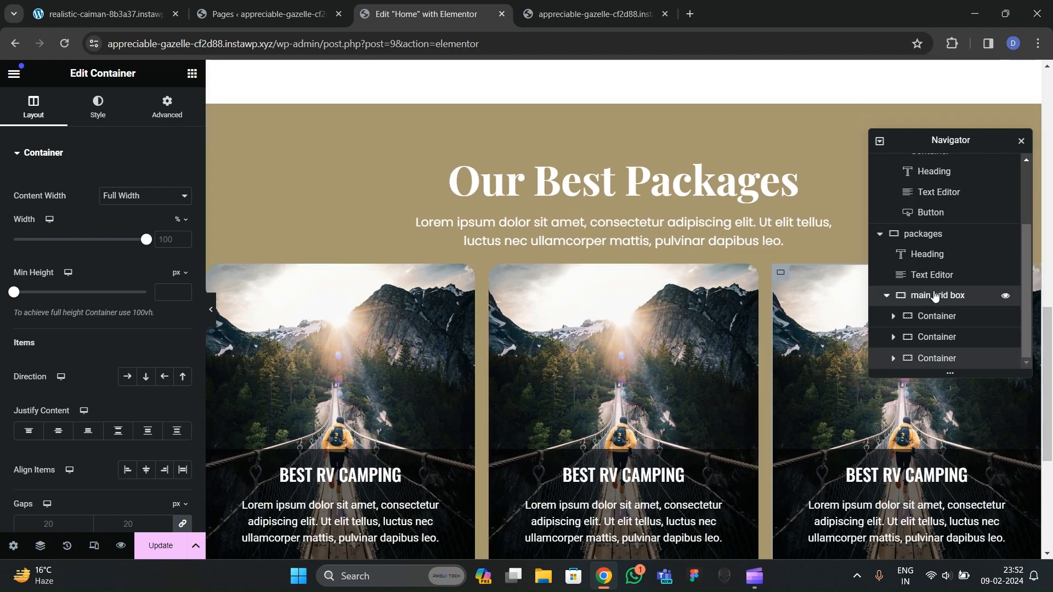
pyautogui.click(934, 296)
pyautogui.click(167, 106)
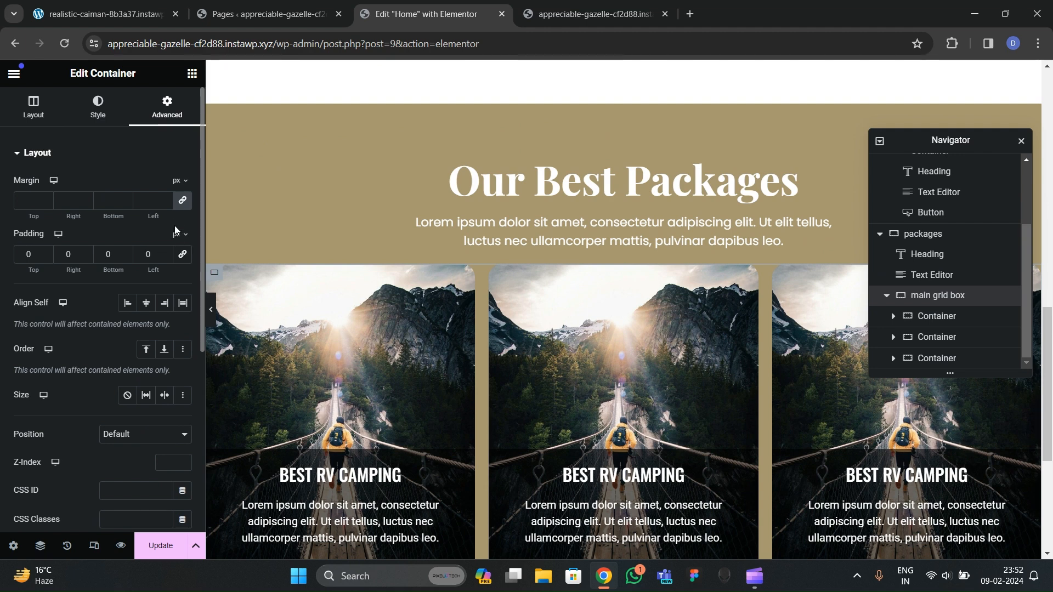
pyautogui.click(181, 201)
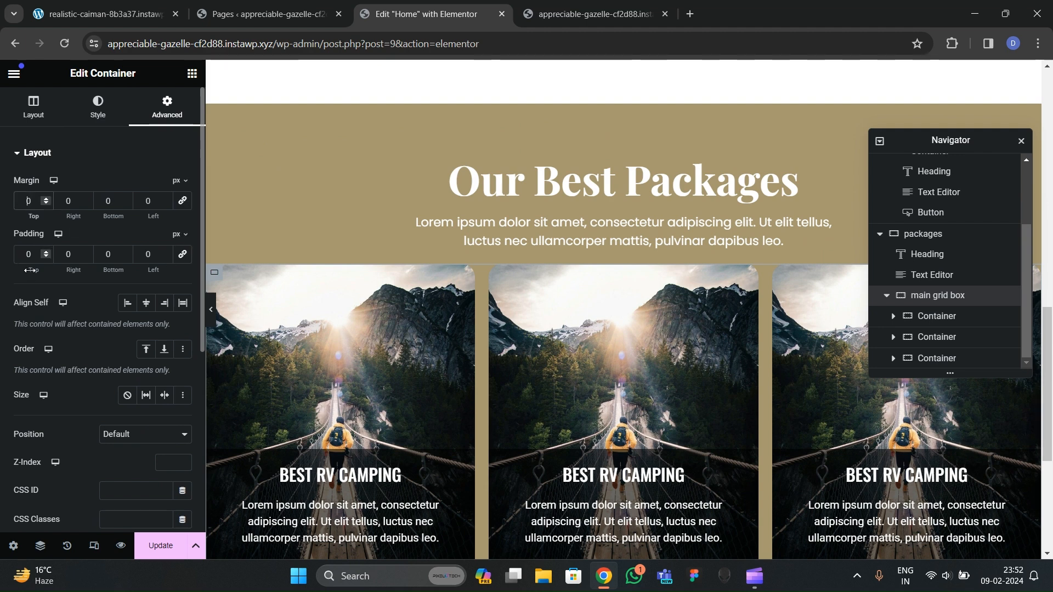
pyautogui.write('3')
pyautogui.press('BackSpace')
pyautogui.write('4')
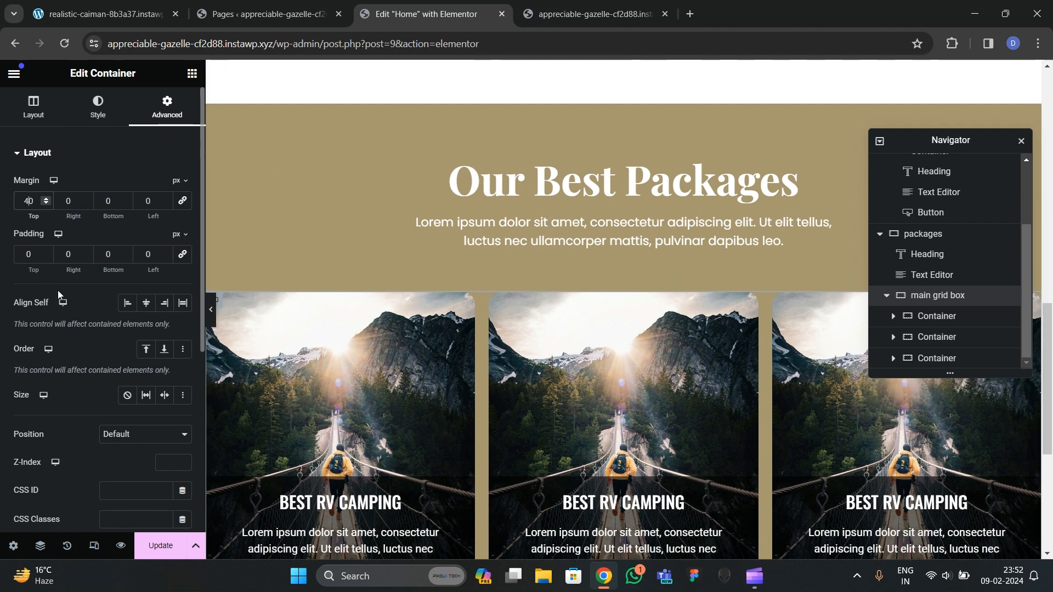
pyautogui.press('BackSpace')
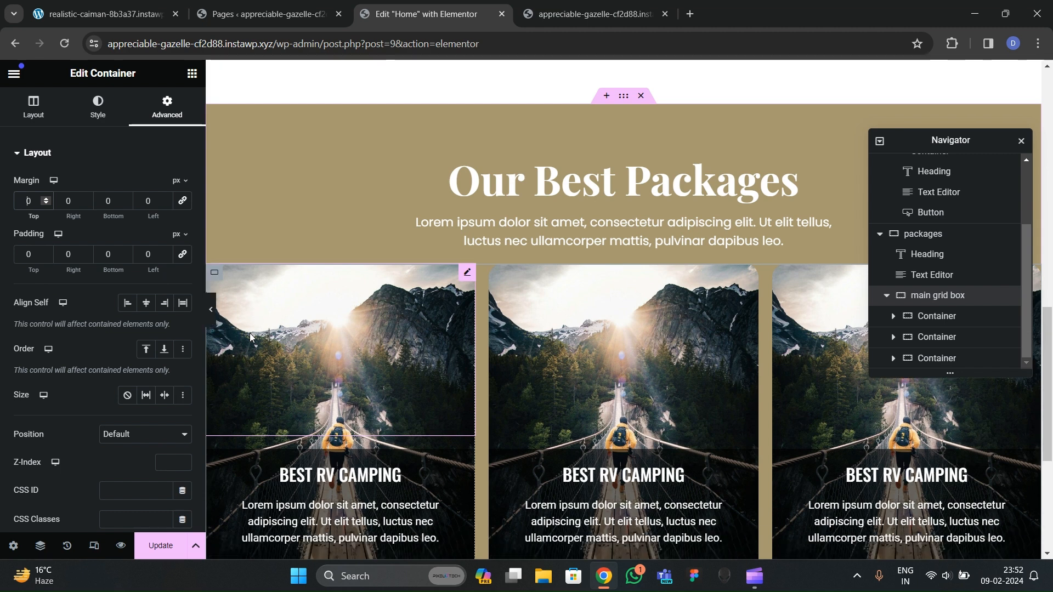
pyautogui.write('5')
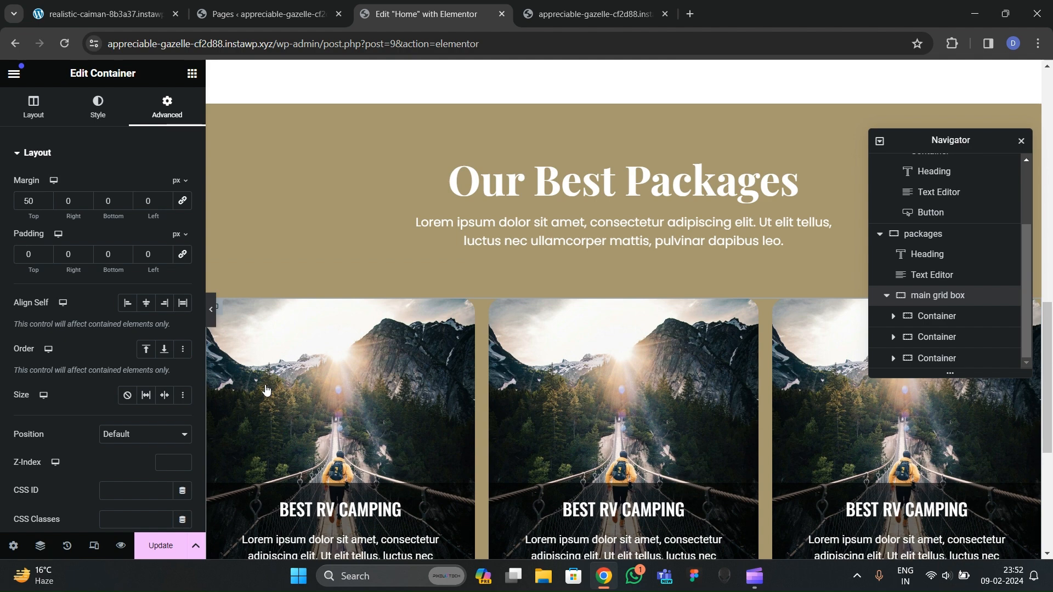
pyautogui.click(211, 311)
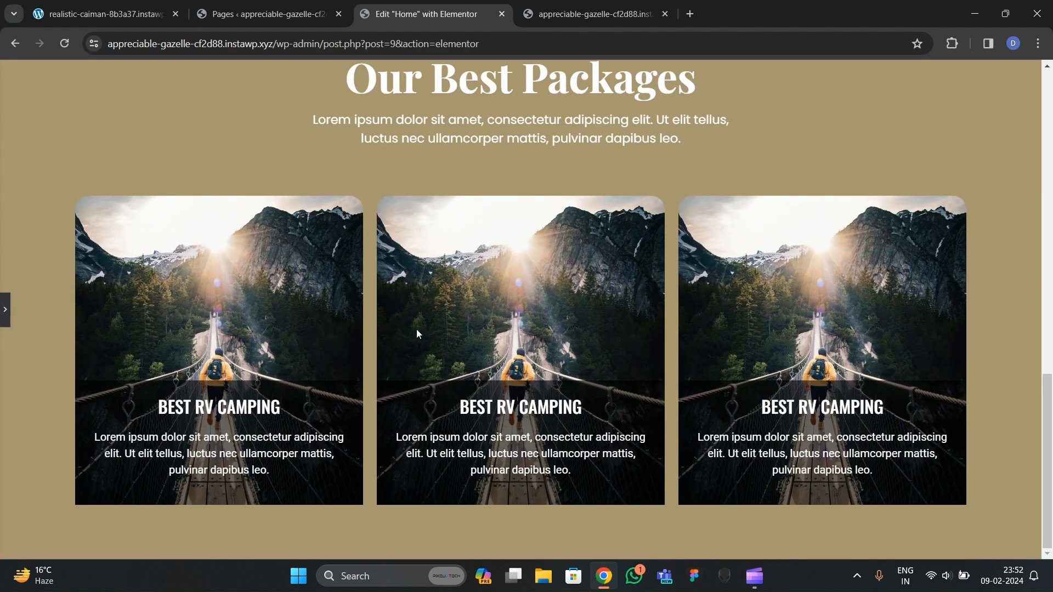
pyautogui.hotkey('ctrl', 'shift', 'p')
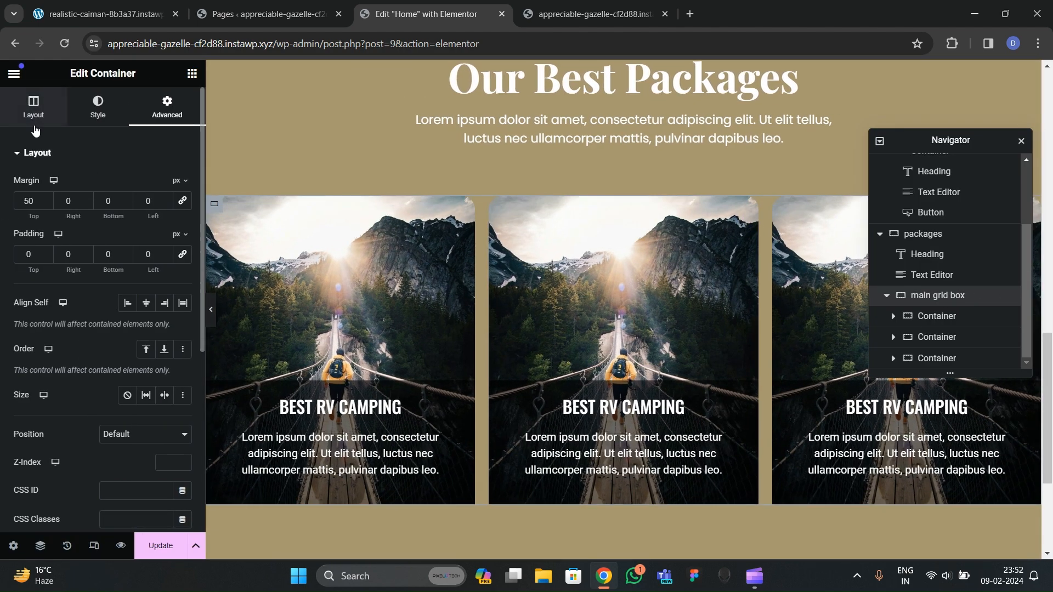
# Step: Set the main grid box's column and row gaps to 50 px, and preview the card row without the editing panel
pyautogui.click(33, 109)
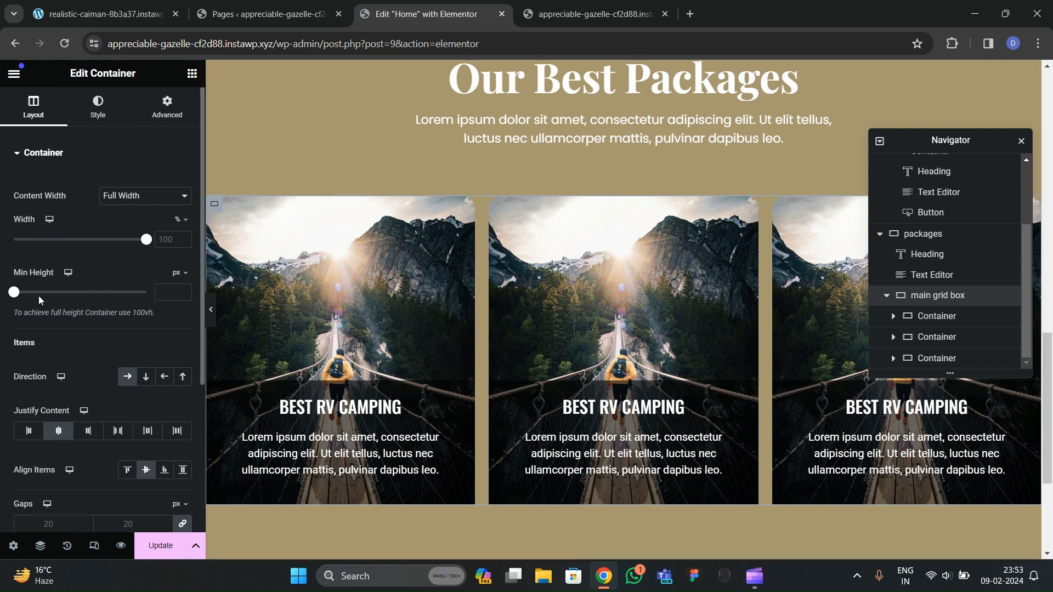
pyautogui.scroll(-3, 83, 329)
pyautogui.write('40')
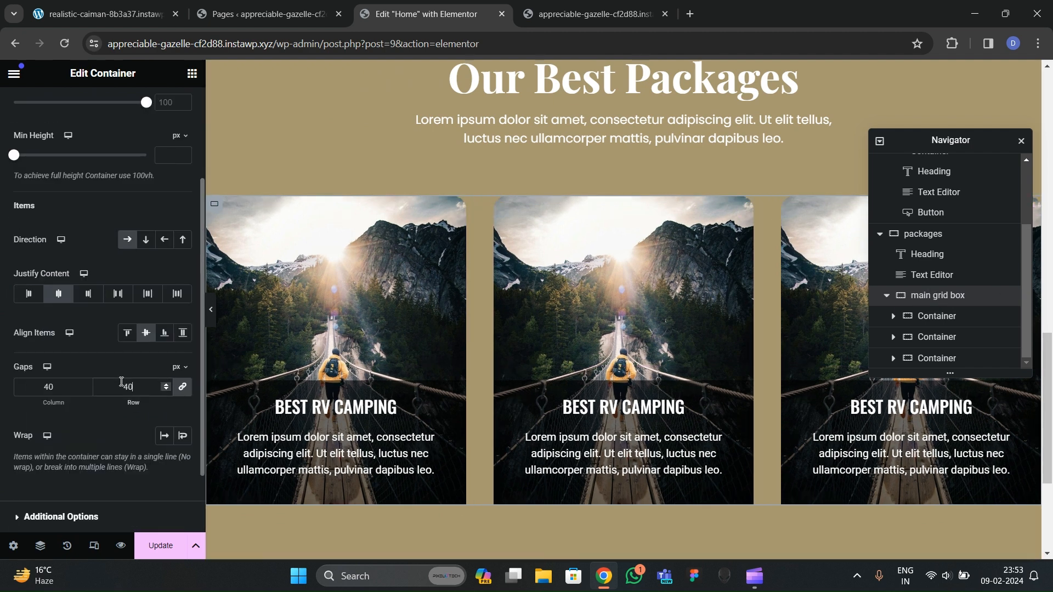
pyautogui.press('BackSpace')
pyautogui.press('BackSpace')
pyautogui.write('50')
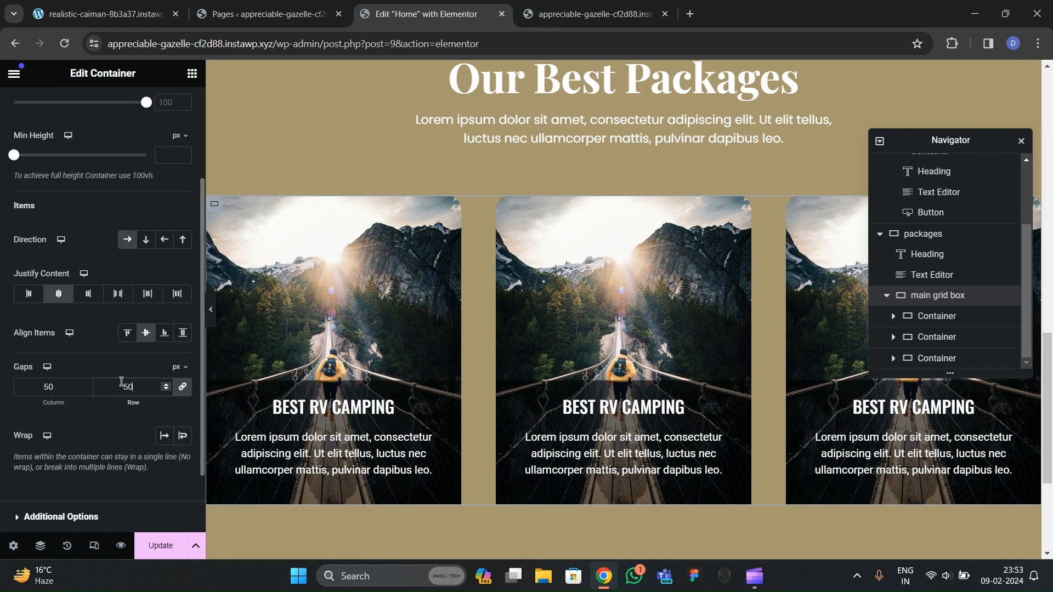
pyautogui.click(210, 317)
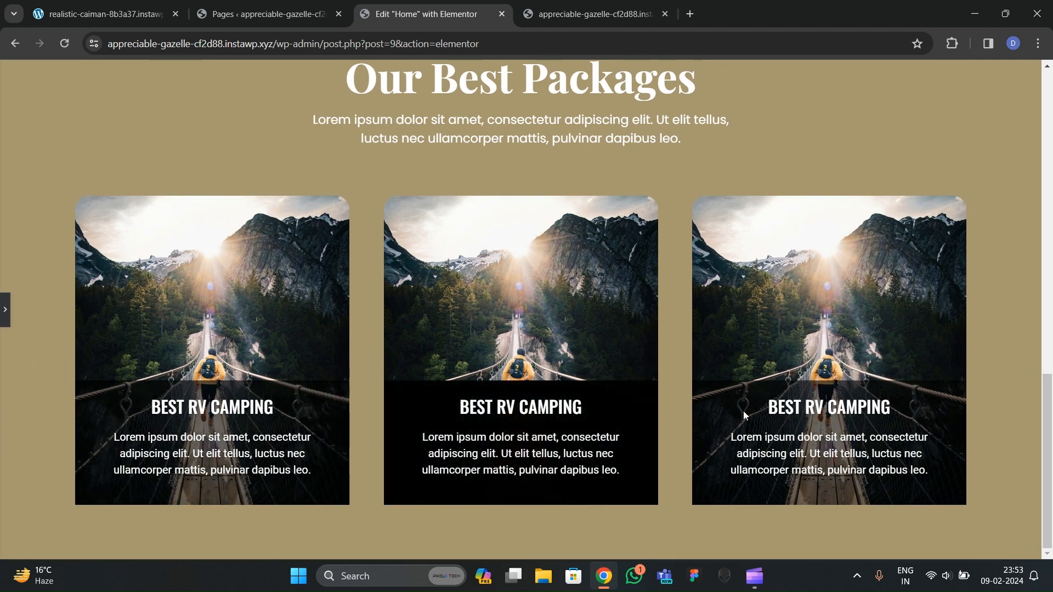
pyautogui.click(5, 309)
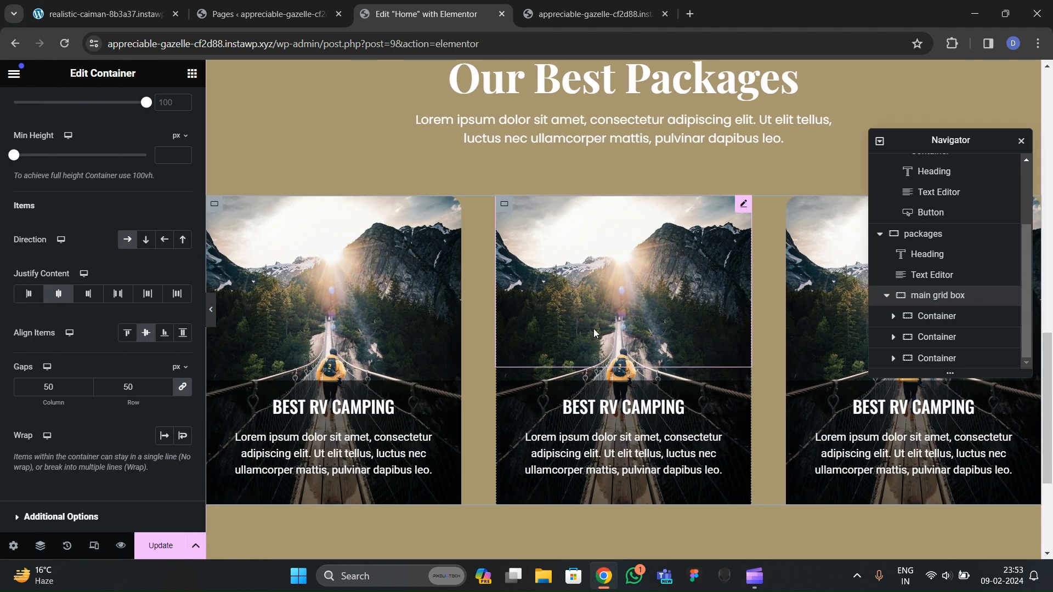
# Step: Replace the middle card's background with the photo of a person sitting under a starry dusk sky, at Large - 1024 x 1024 resolution
pyautogui.click(927, 337)
pyautogui.click(98, 107)
pyautogui.click(102, 317)
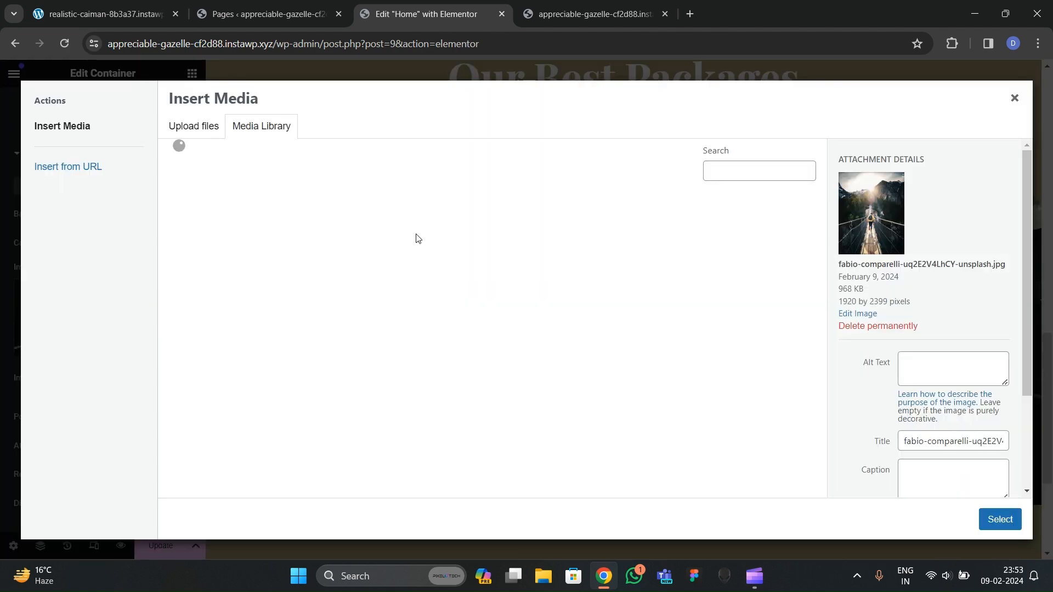
pyautogui.click(459, 378)
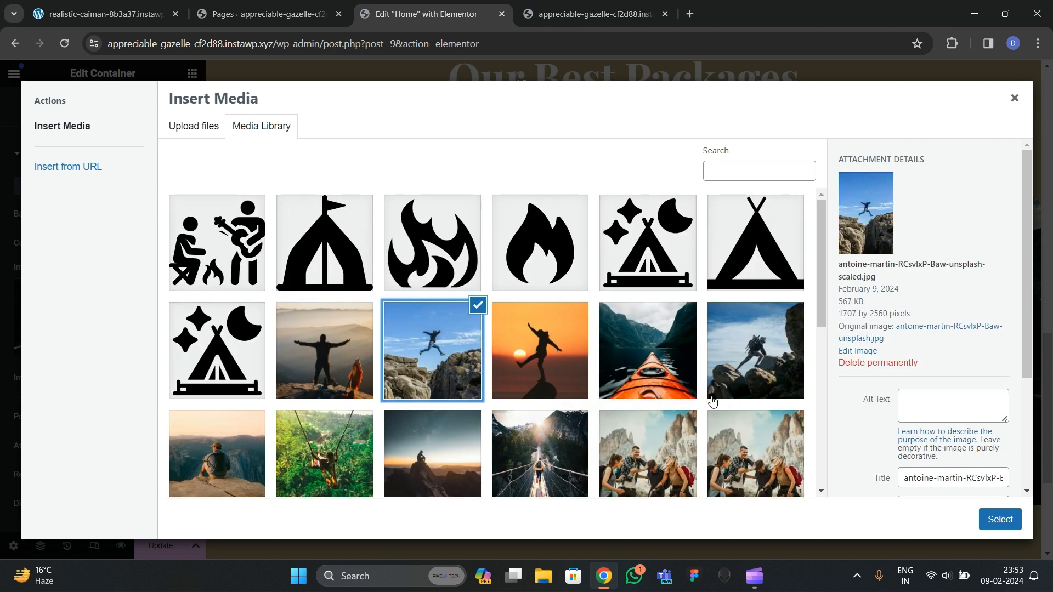
pyautogui.scroll(-4, 460, 386)
pyautogui.click(458, 278)
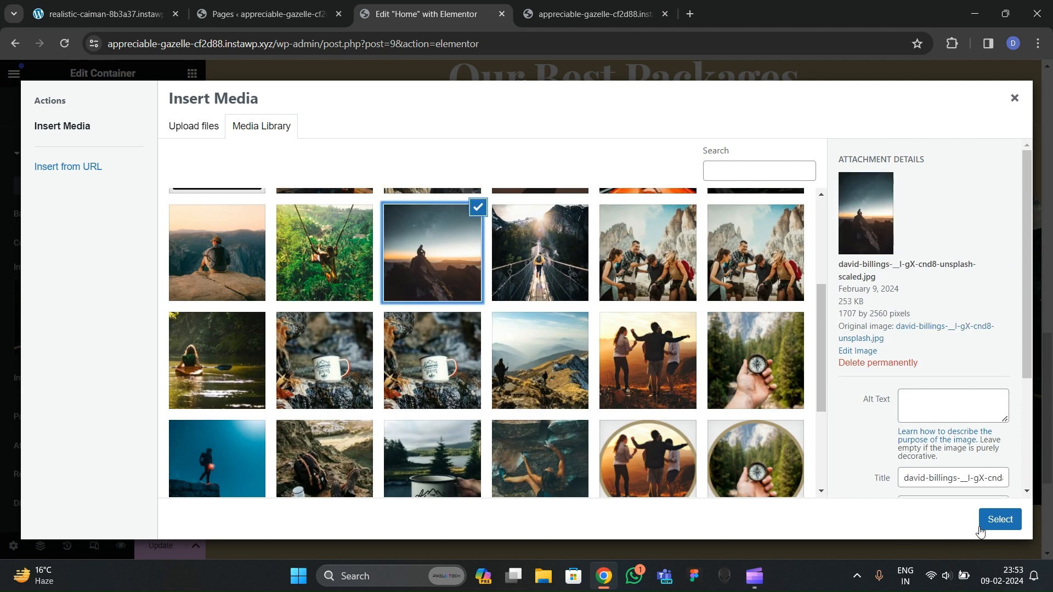
pyautogui.click(1000, 519)
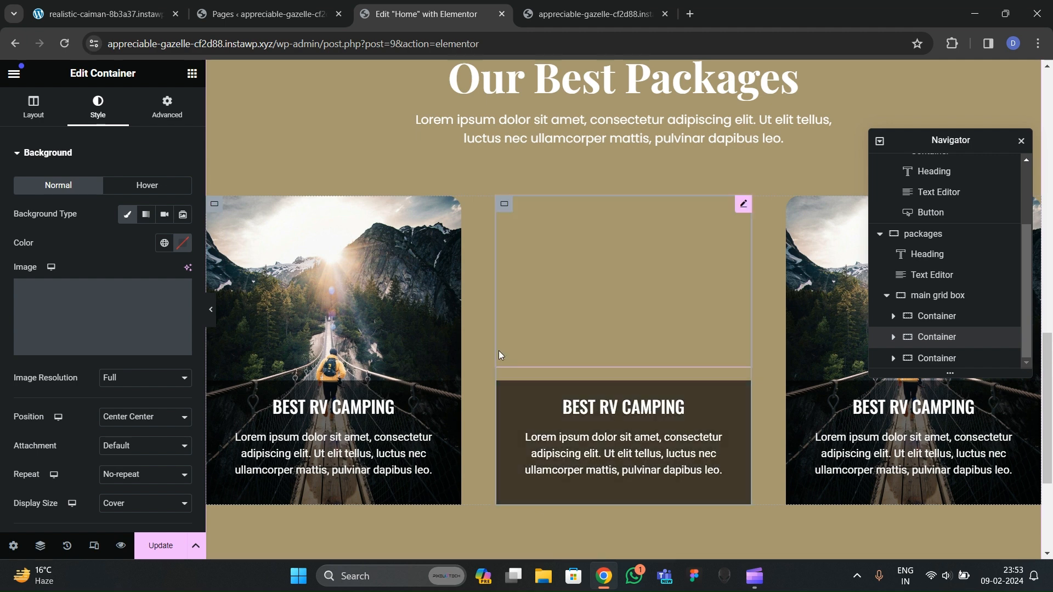
pyautogui.click(124, 378)
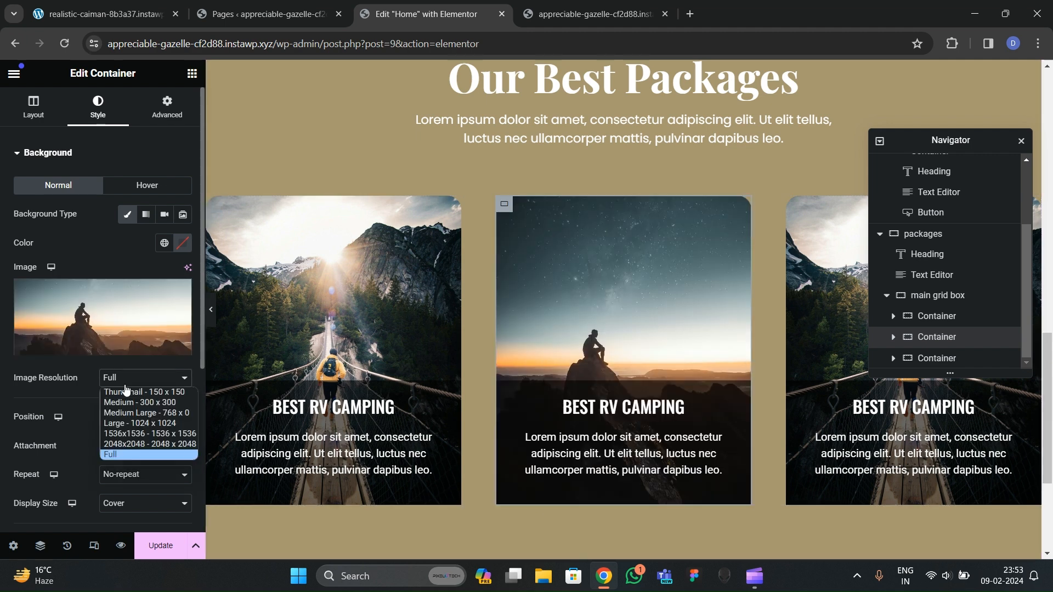
pyautogui.click(122, 422)
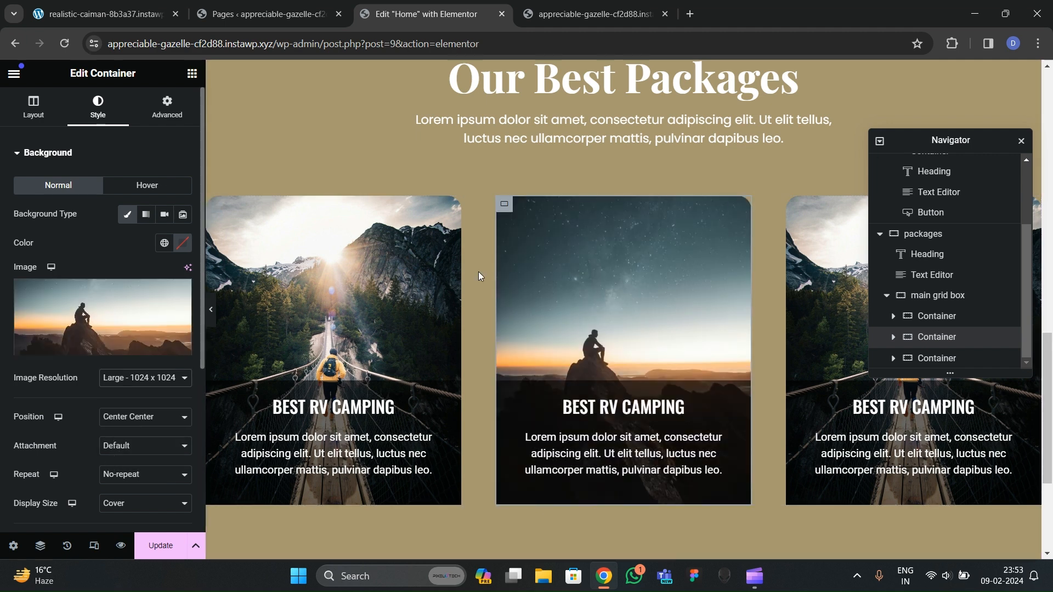
# Step: Replace the third card's background with the blue photo of a backpacker holding a light, and preview the row of cards
pyautogui.moveTo(941, 140); pyautogui.dragTo(574, 246)
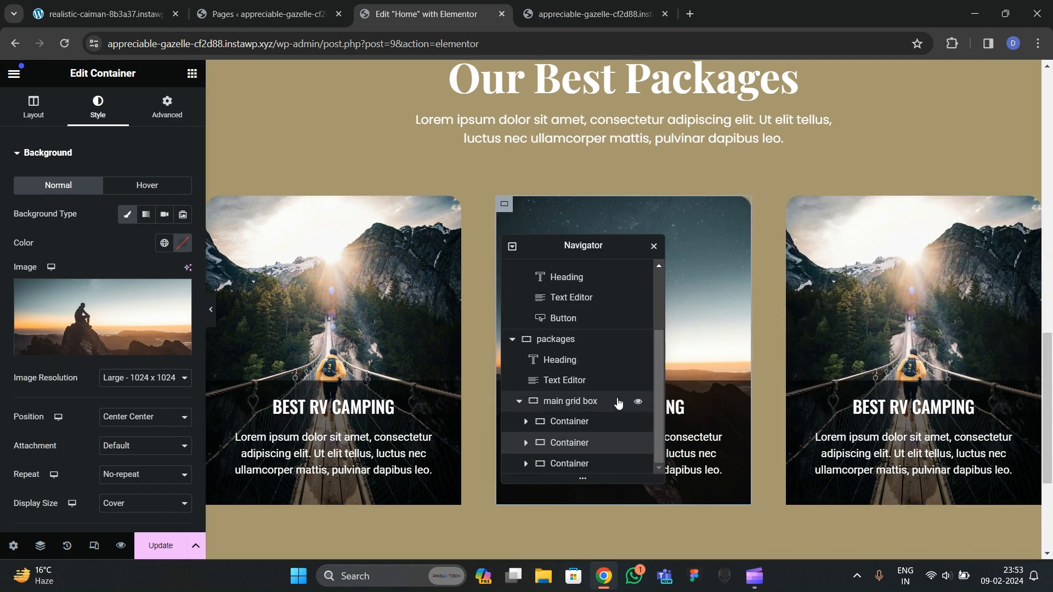
pyautogui.click(598, 463)
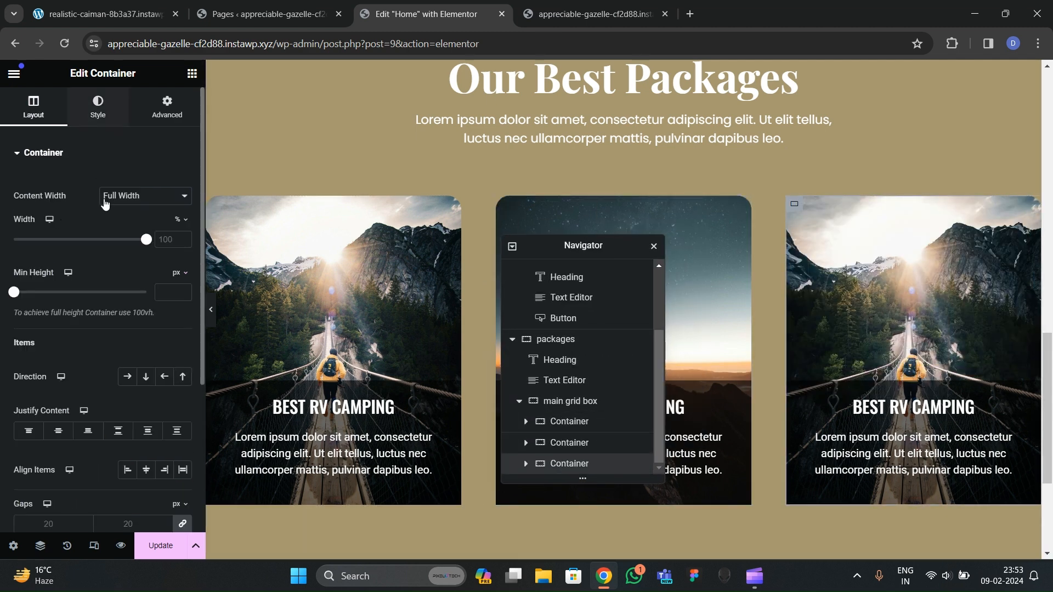
pyautogui.click(97, 107)
pyautogui.click(137, 307)
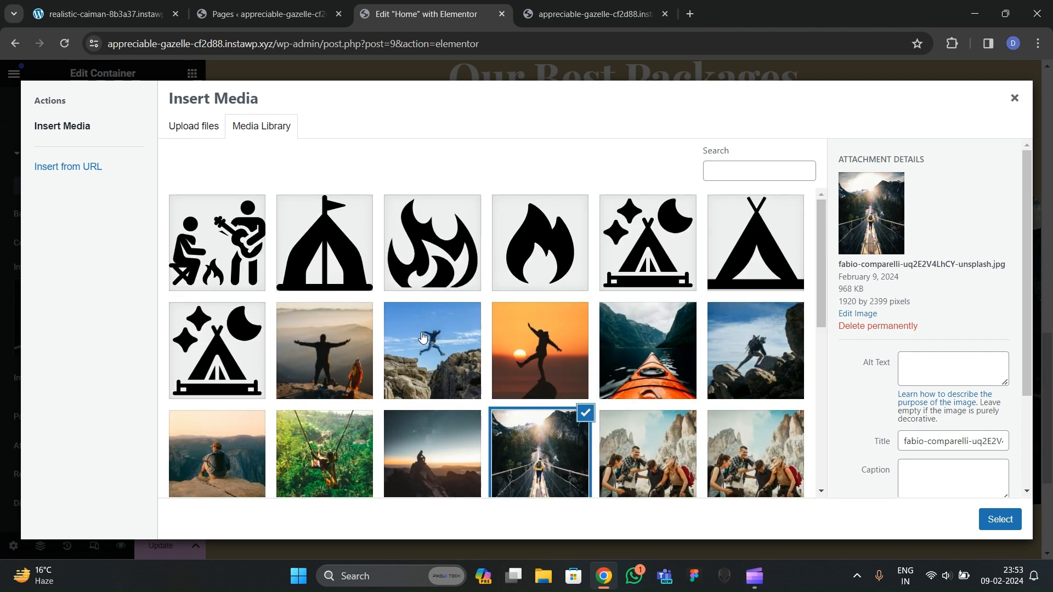
pyautogui.scroll(-2, 417, 358)
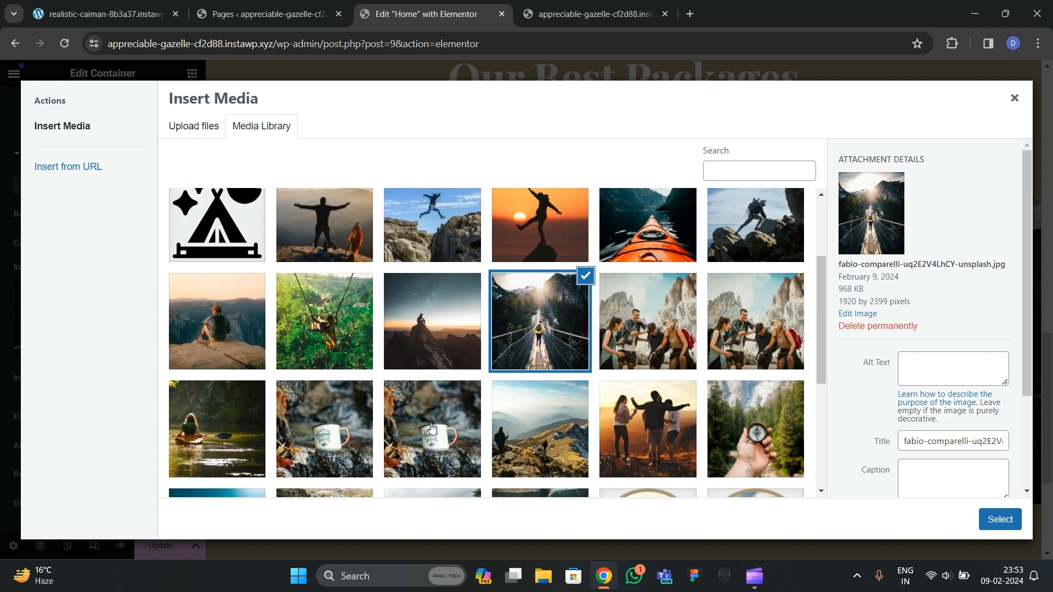
pyautogui.click(662, 445)
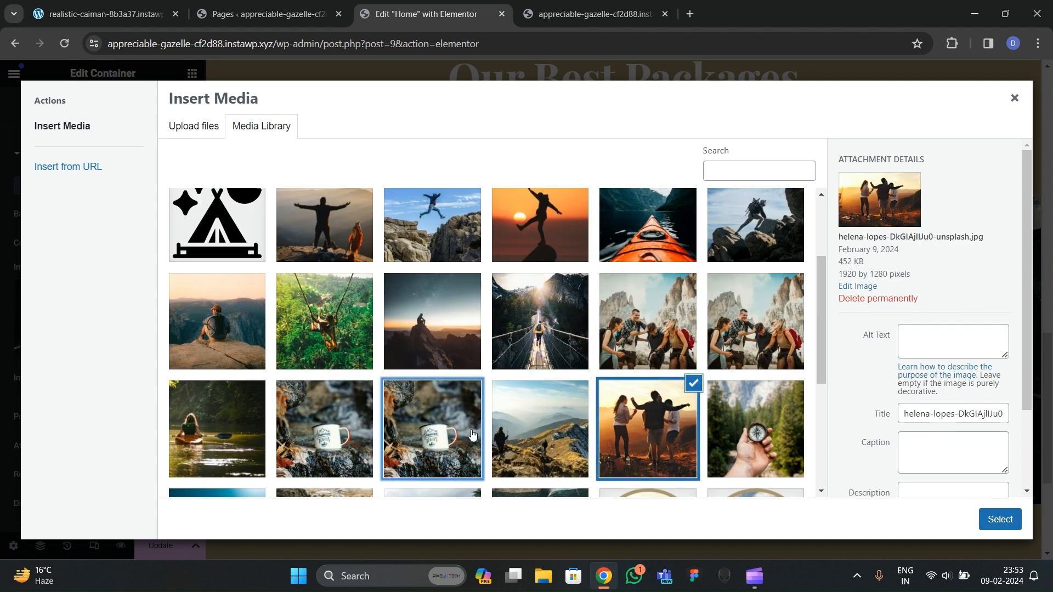
pyautogui.click(552, 435)
pyautogui.scroll(-1, 384, 406)
pyautogui.click(265, 391)
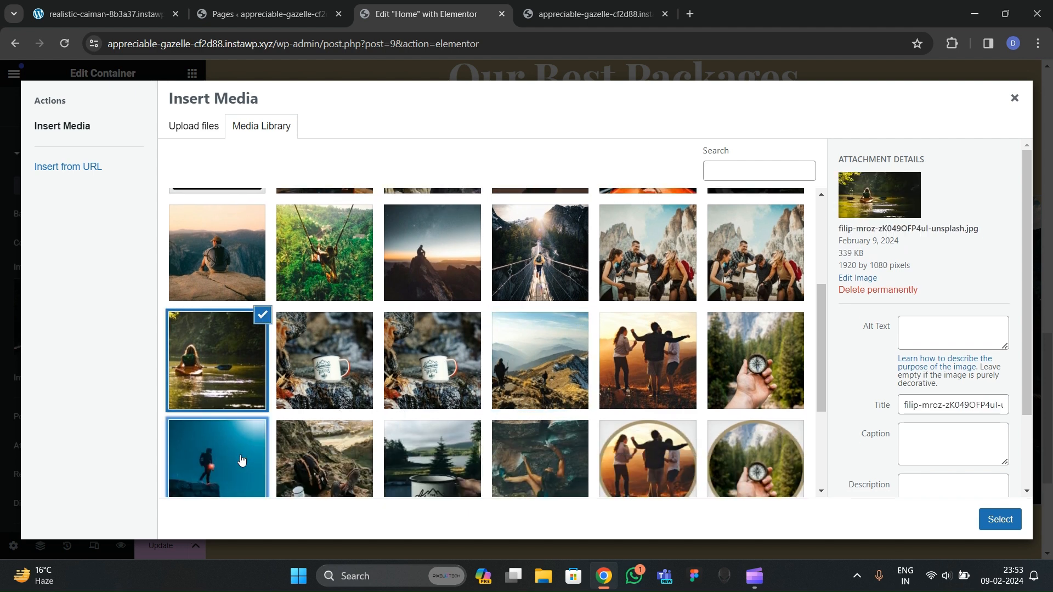
pyautogui.click(250, 443)
pyautogui.click(1001, 519)
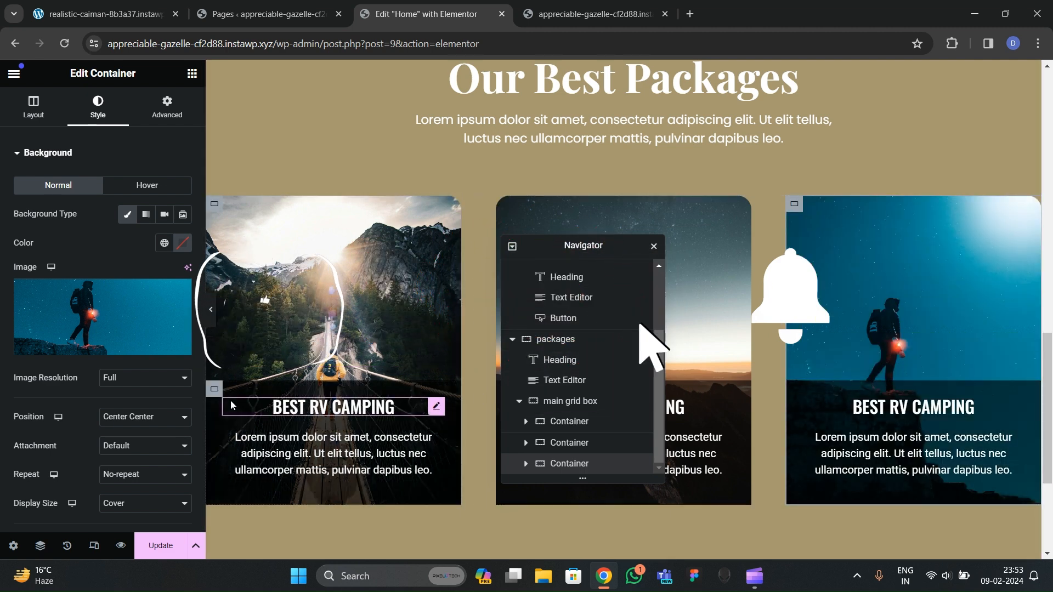
pyautogui.click(211, 322)
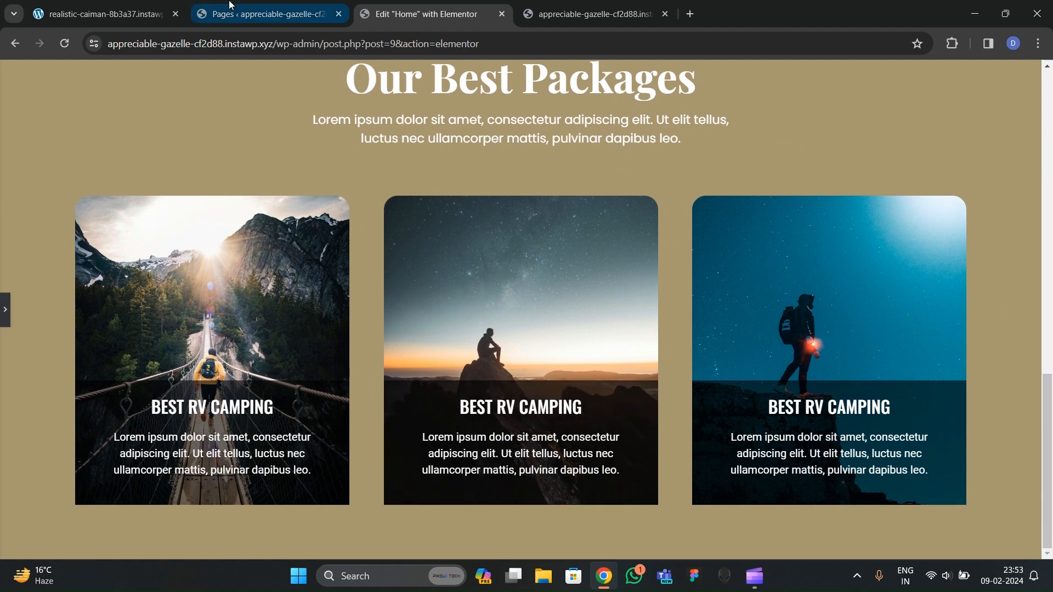
# Step: Check the package rows on the reference site, duplicate the main grid box inside the packages container, and preview both rows
pyautogui.click(105, 14)
pyautogui.scroll(-5, 429, 329)
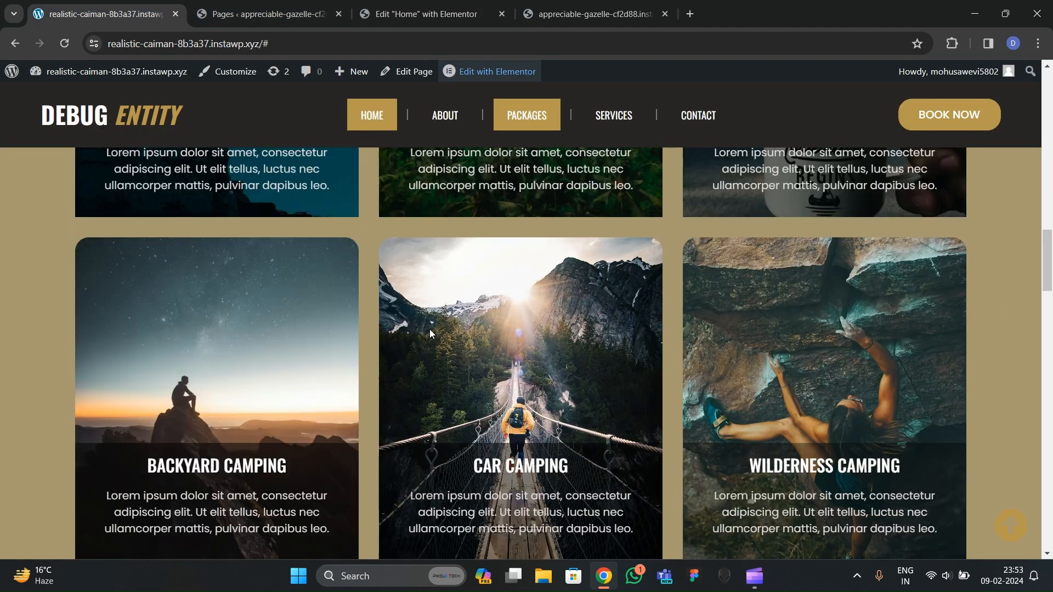
pyautogui.click(441, 6)
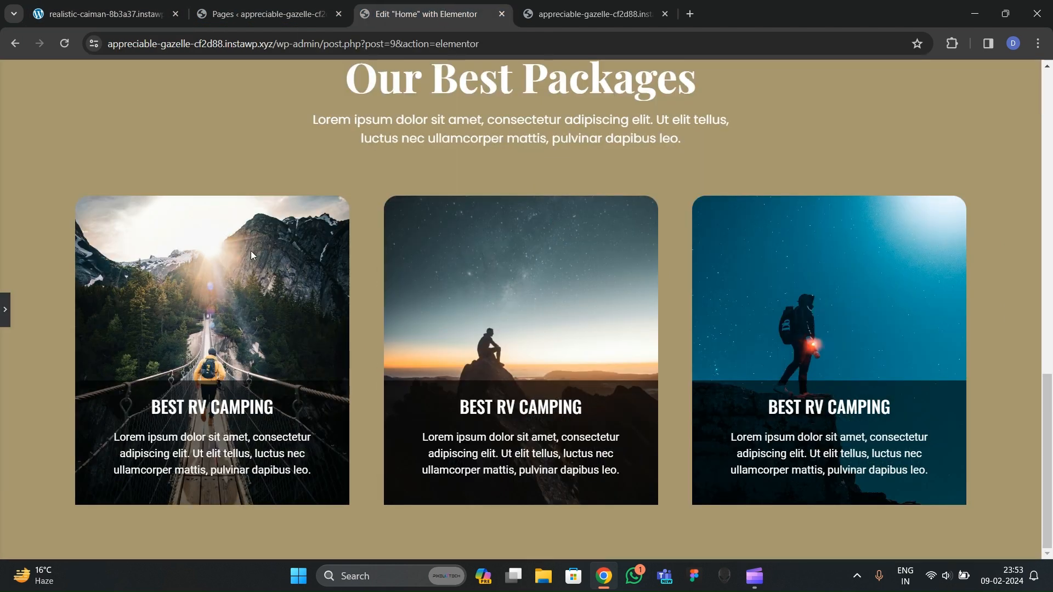
pyautogui.click(3, 306)
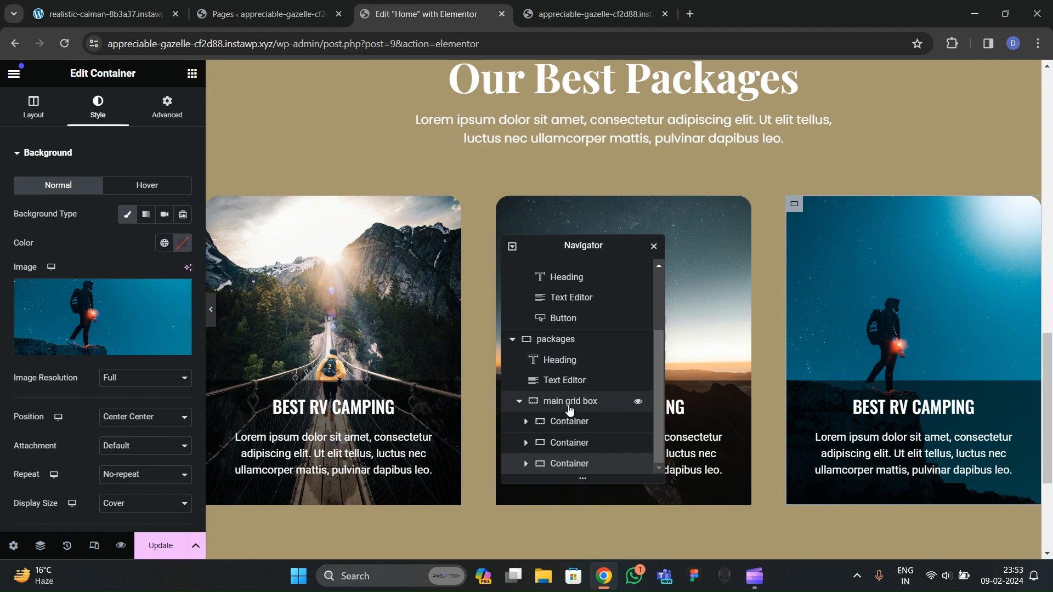
pyautogui.click(523, 404)
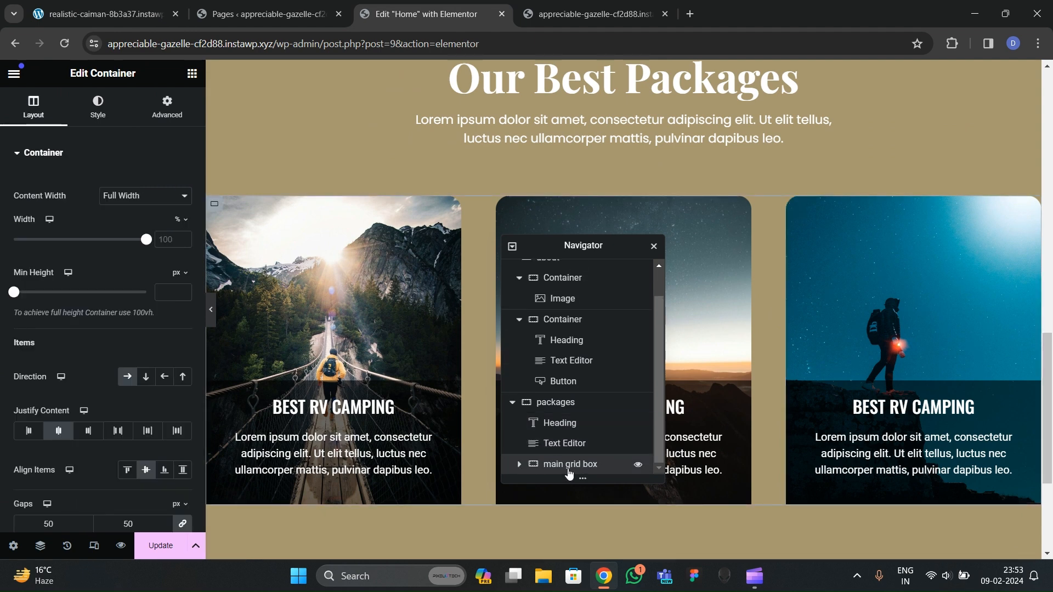
pyautogui.rightClick(570, 470)
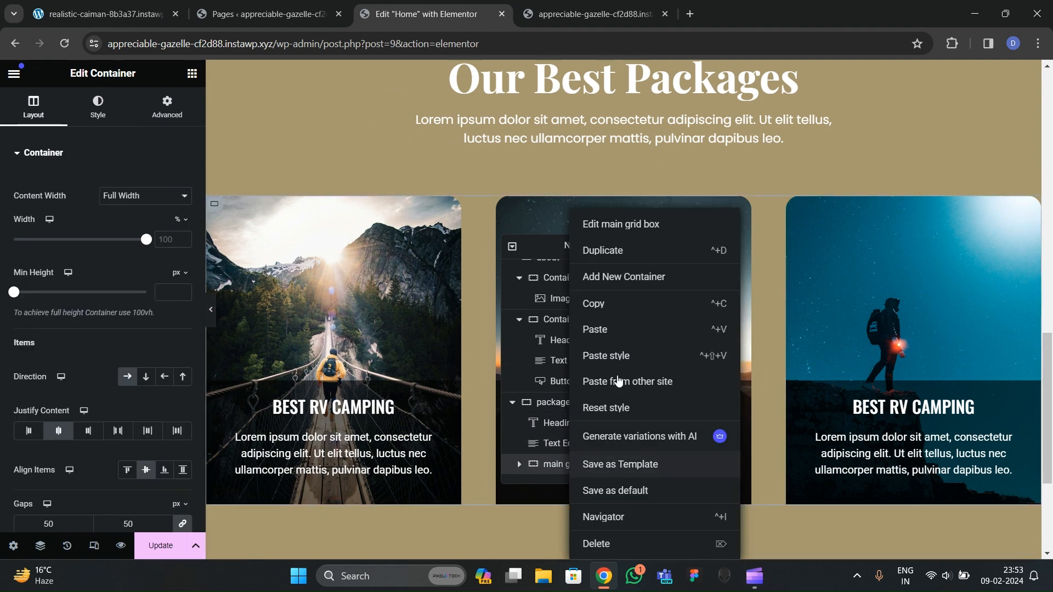
pyautogui.click(600, 341)
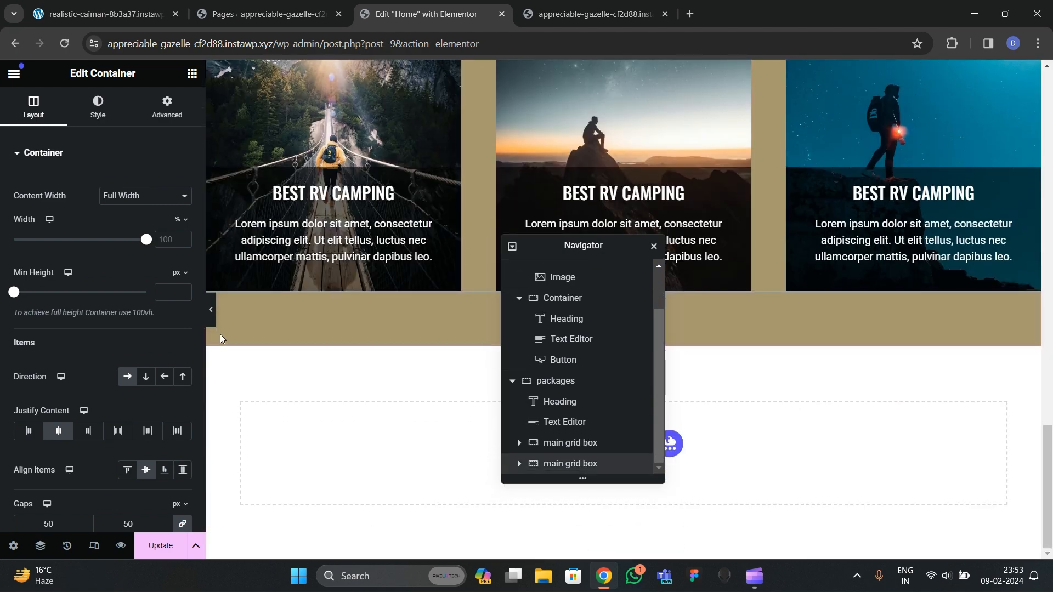
pyautogui.click(211, 323)
pyautogui.scroll(8, 282, 350)
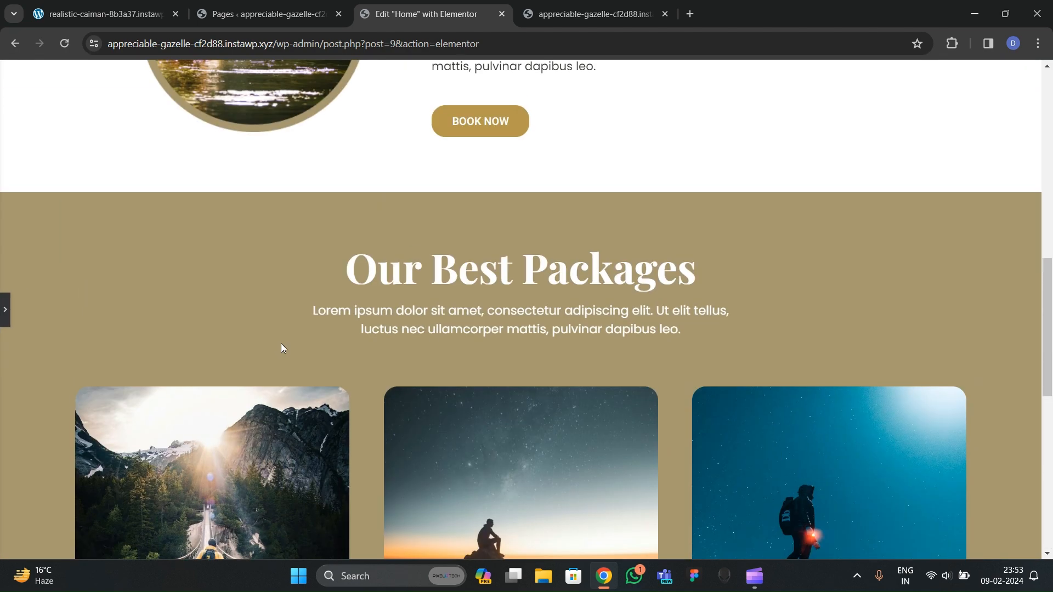
pyautogui.scroll(-4, 282, 345)
pyautogui.click(5, 309)
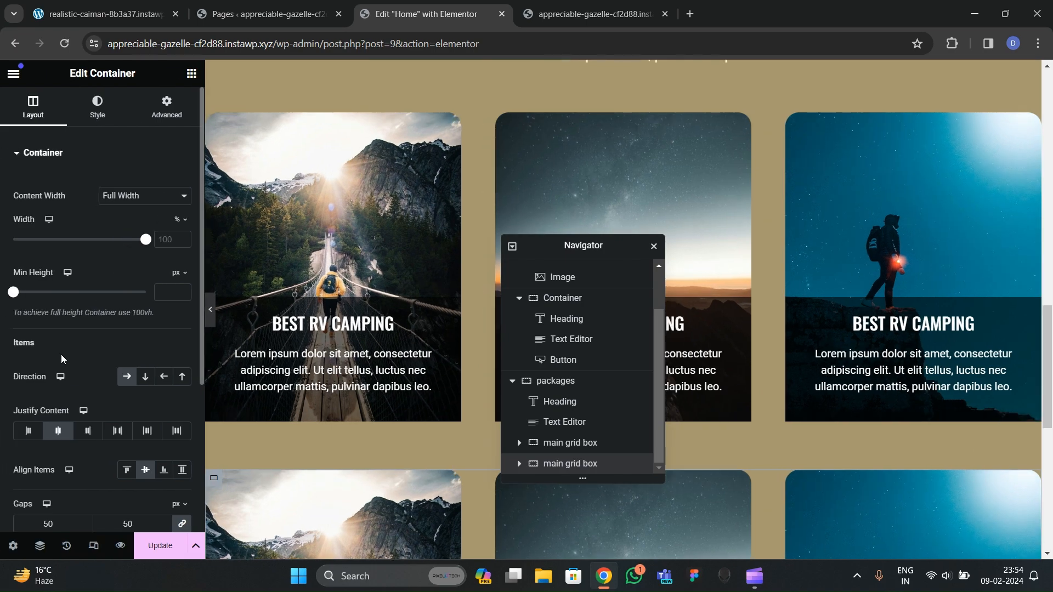
# Step: Set the top margin of the second package row to 20 px, checking the reference site's row spacing, and update the page
pyautogui.click(104, 14)
pyautogui.scroll(-5, 347, 350)
pyautogui.scroll(13, 346, 350)
pyautogui.scroll(-6, 335, 332)
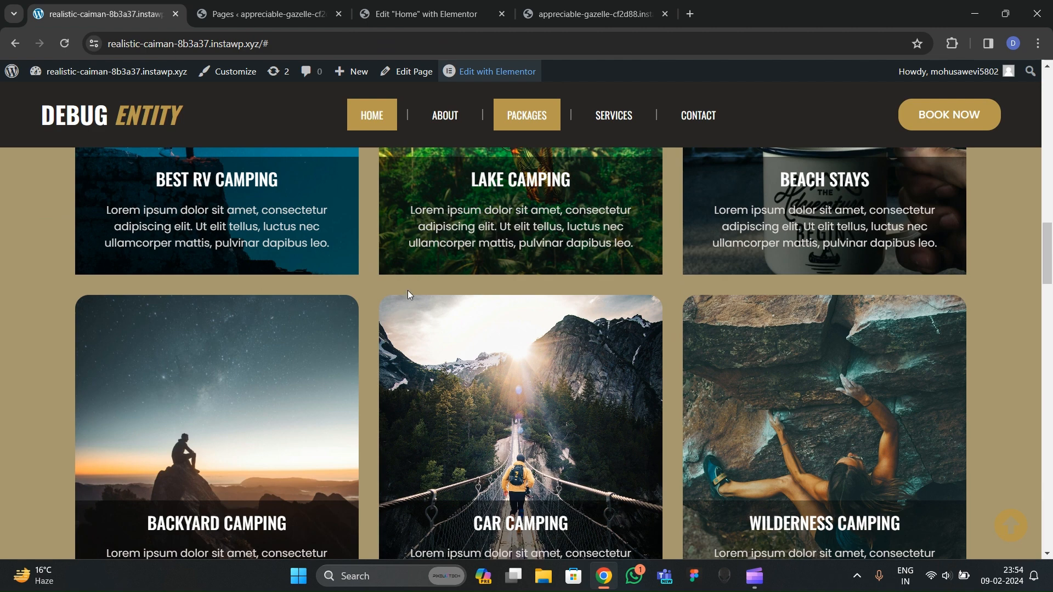
pyautogui.click(422, 14)
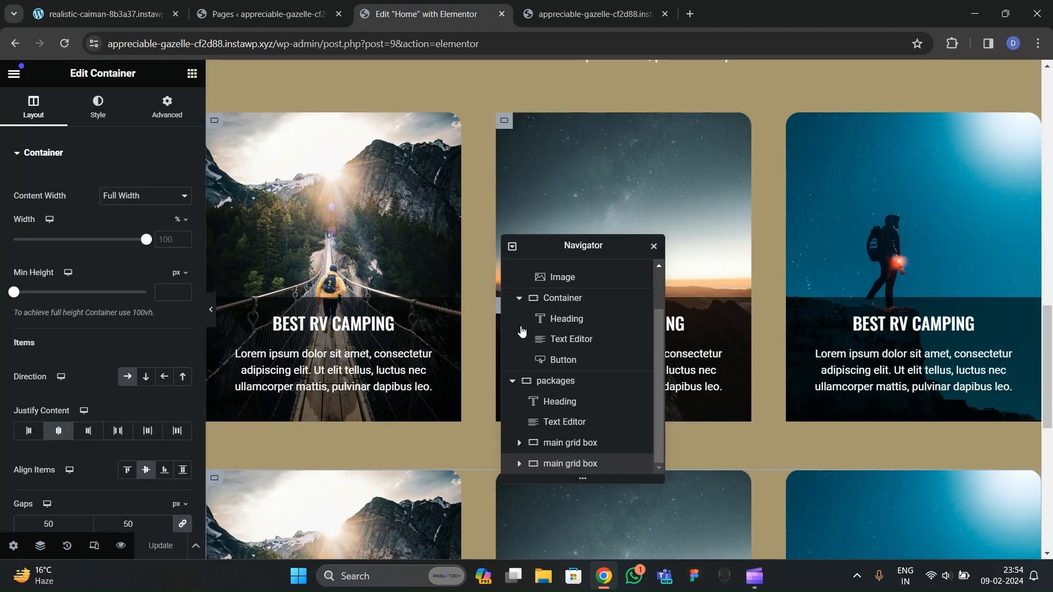
pyautogui.scroll(-4, 508, 324)
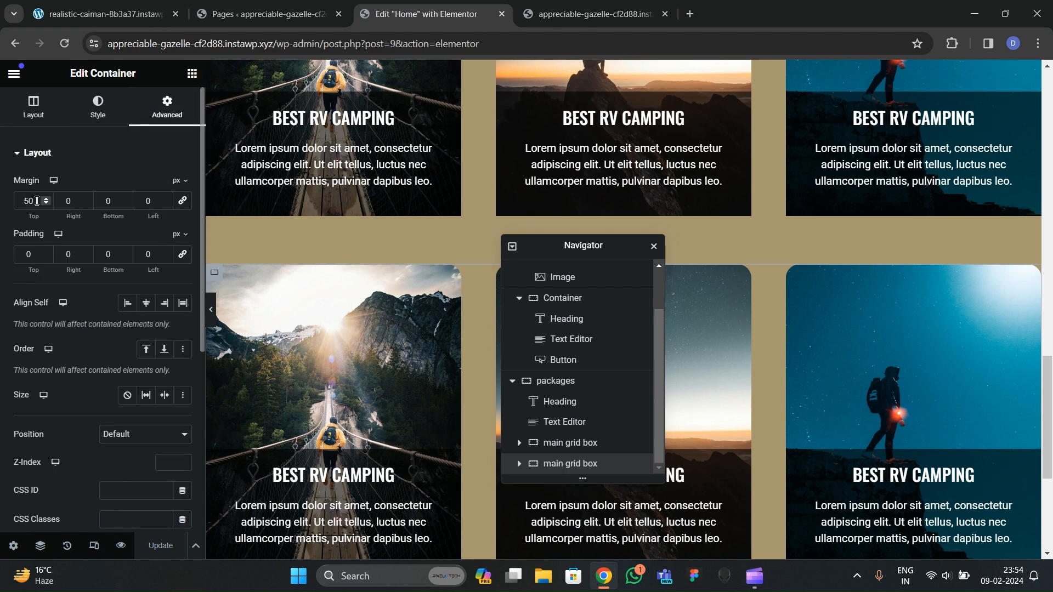
pyautogui.write('20')
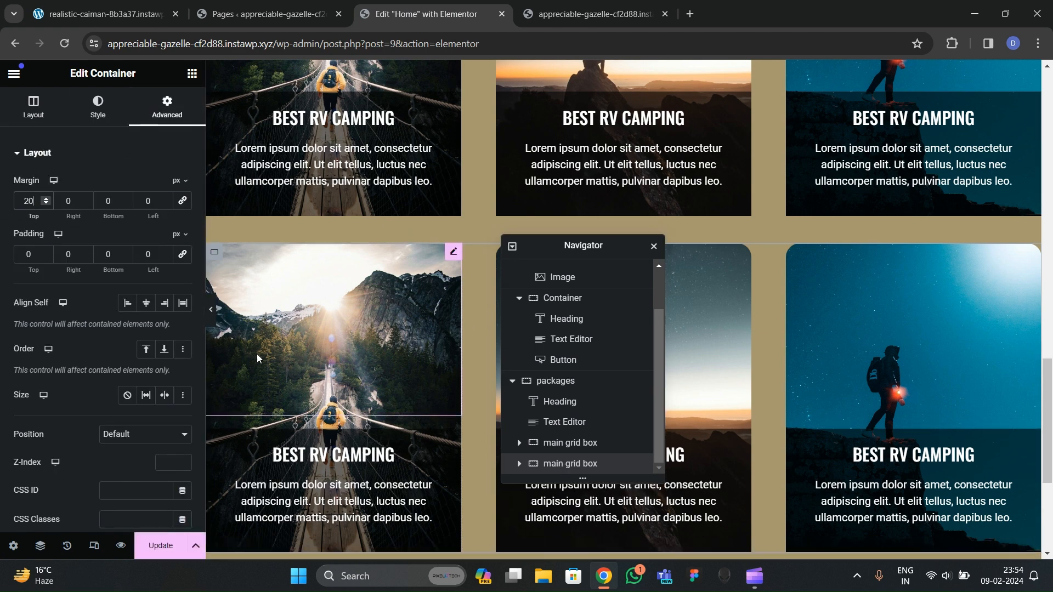
pyautogui.click(160, 545)
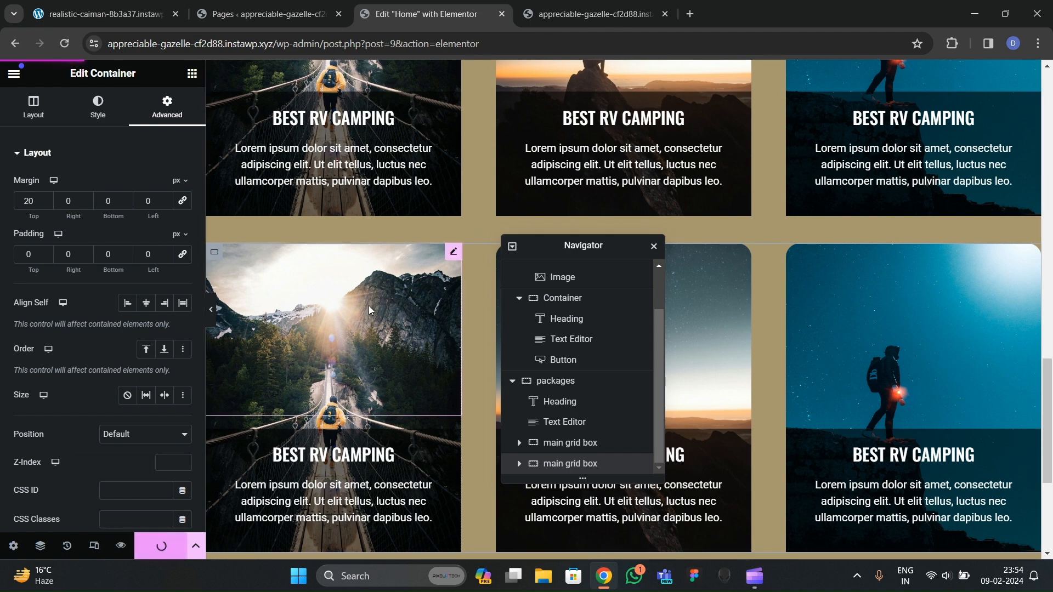
# Step: Review the home page on the live site, from the hero section to both rows of package cards
pyautogui.scroll(10, 359, 316)
pyautogui.scroll(-5, 359, 317)
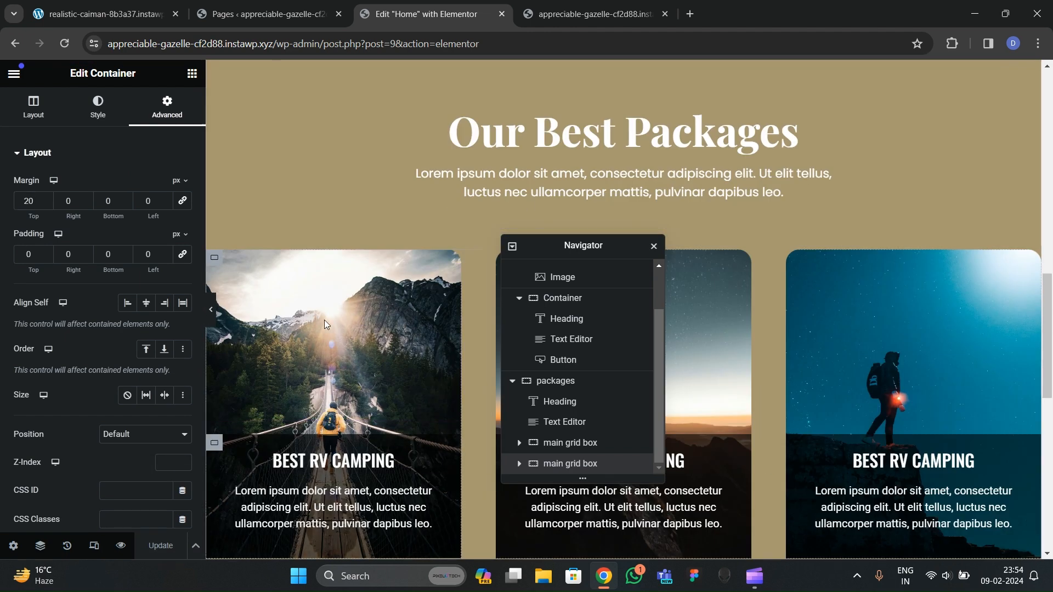
pyautogui.click(552, 16)
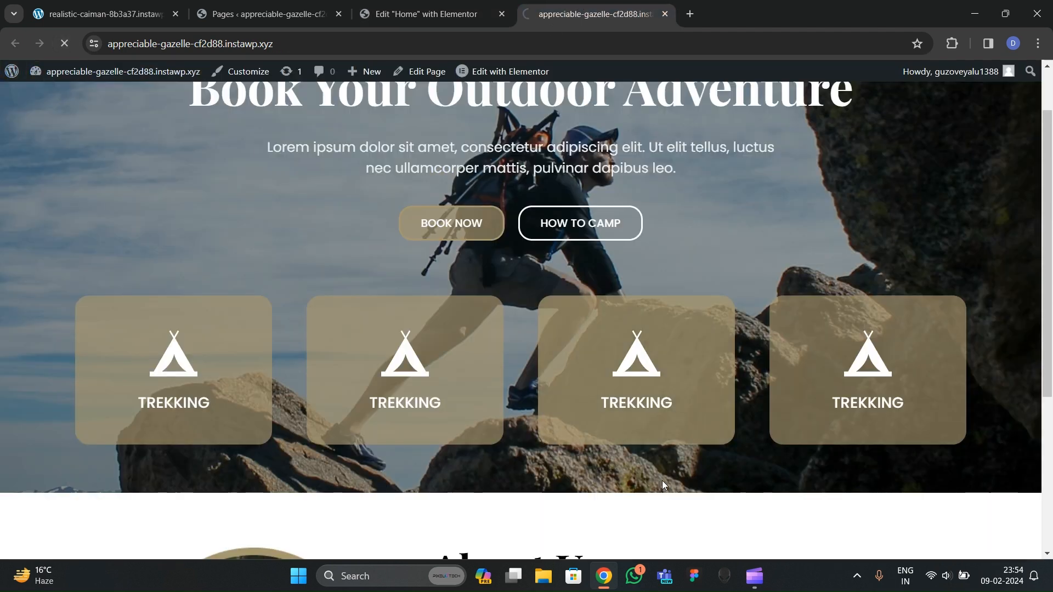
pyautogui.scroll(-4, 348, 270)
pyautogui.scroll(6, 348, 261)
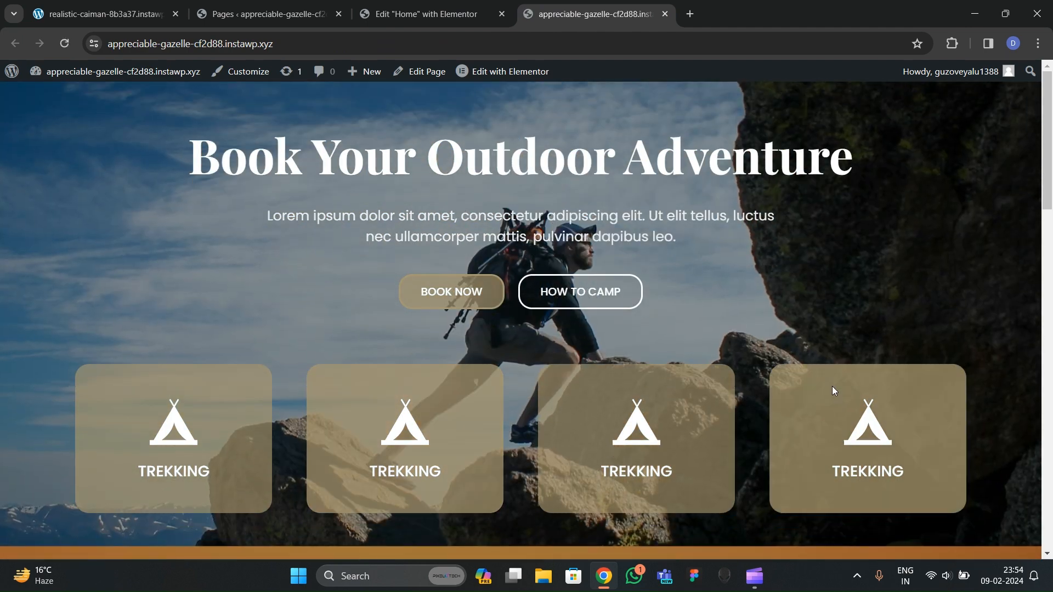
pyautogui.scroll(-5, 274, 356)
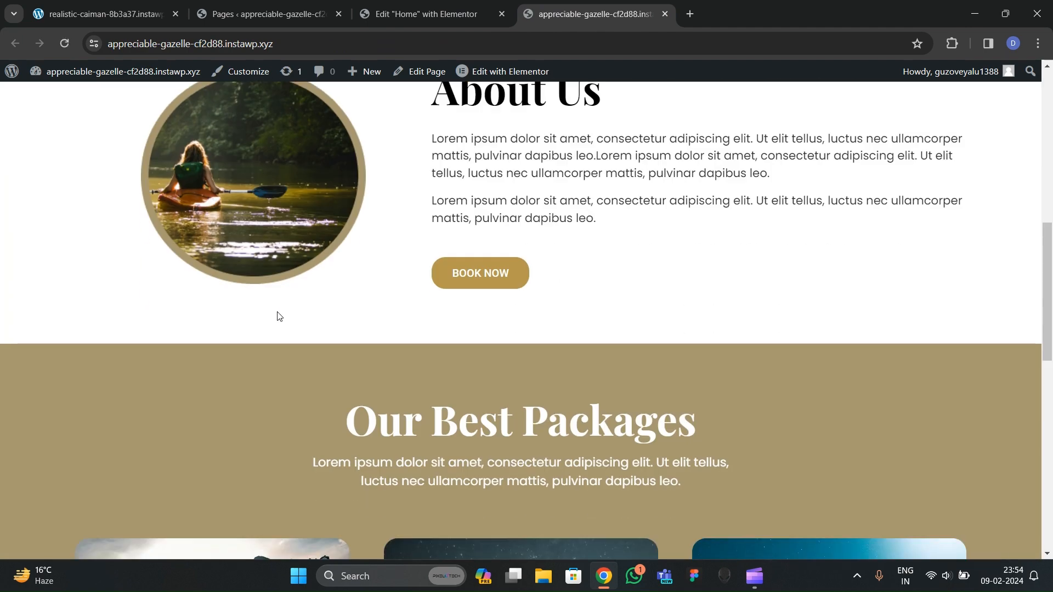
pyautogui.scroll(-10, 275, 317)
pyautogui.scroll(5, 285, 306)
pyautogui.scroll(-4, 284, 305)
pyautogui.scroll(4, 287, 314)
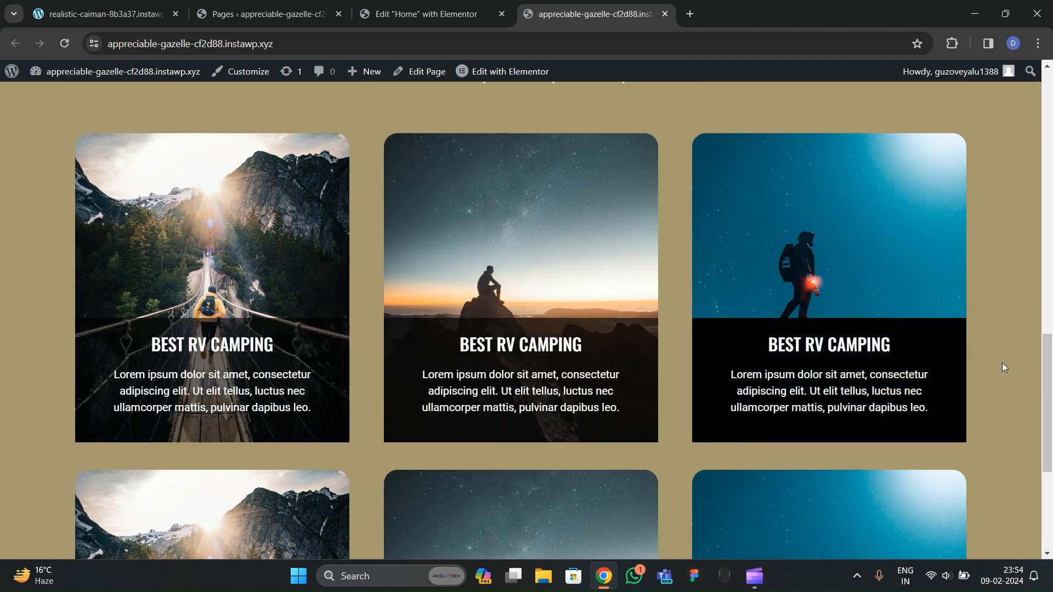
pyautogui.scroll(-5, 1012, 367)
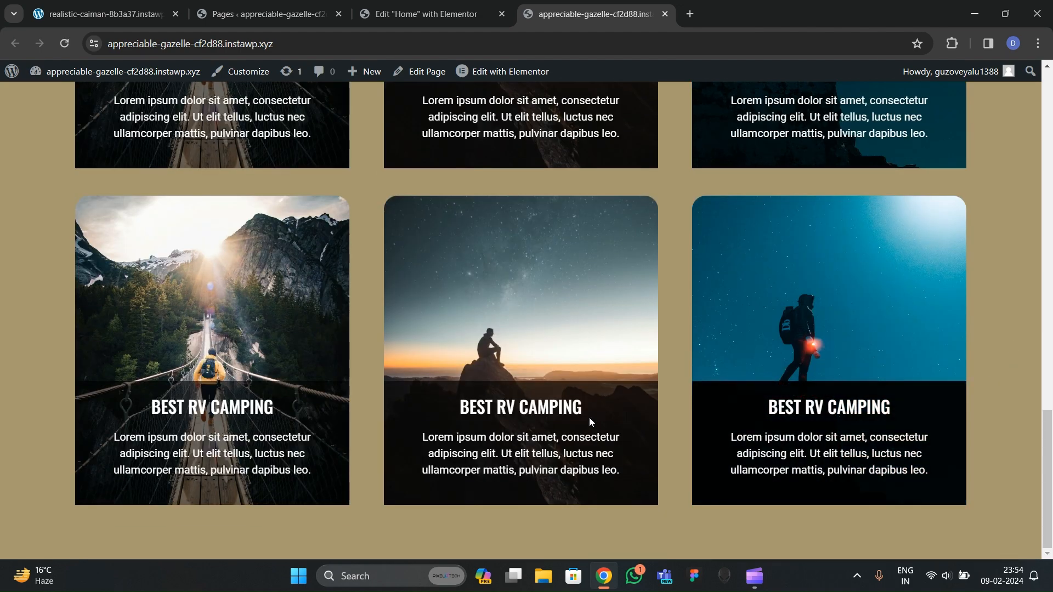
pyautogui.scroll(20, 466, 276)
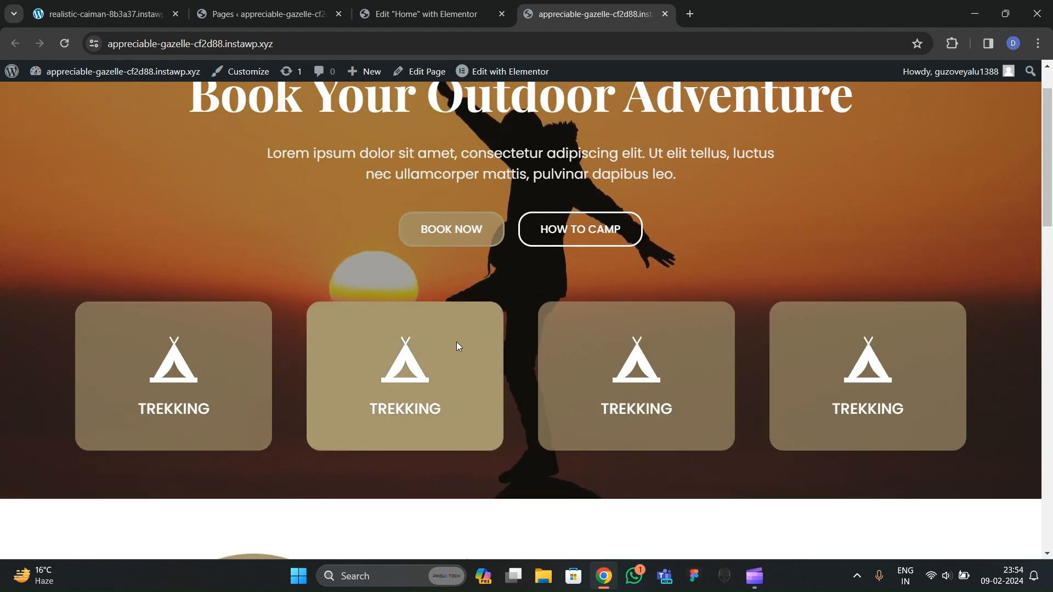
pyautogui.scroll(1, 460, 351)
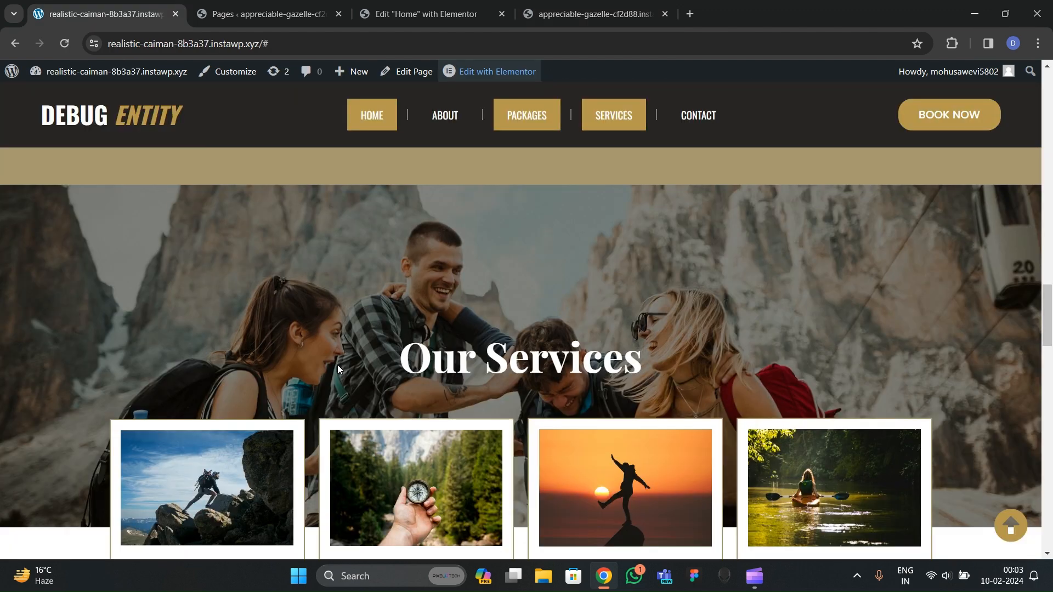
# Step: Add a new single-column container below the packages section for the reference site's services section
pyautogui.scroll(-5, 336, 365)
pyautogui.scroll(5, 422, 330)
pyautogui.click(422, 14)
pyautogui.scroll(-4, 481, 263)
pyautogui.moveTo(761, 195); pyautogui.dragTo(762, 193)
pyautogui.click(576, 443)
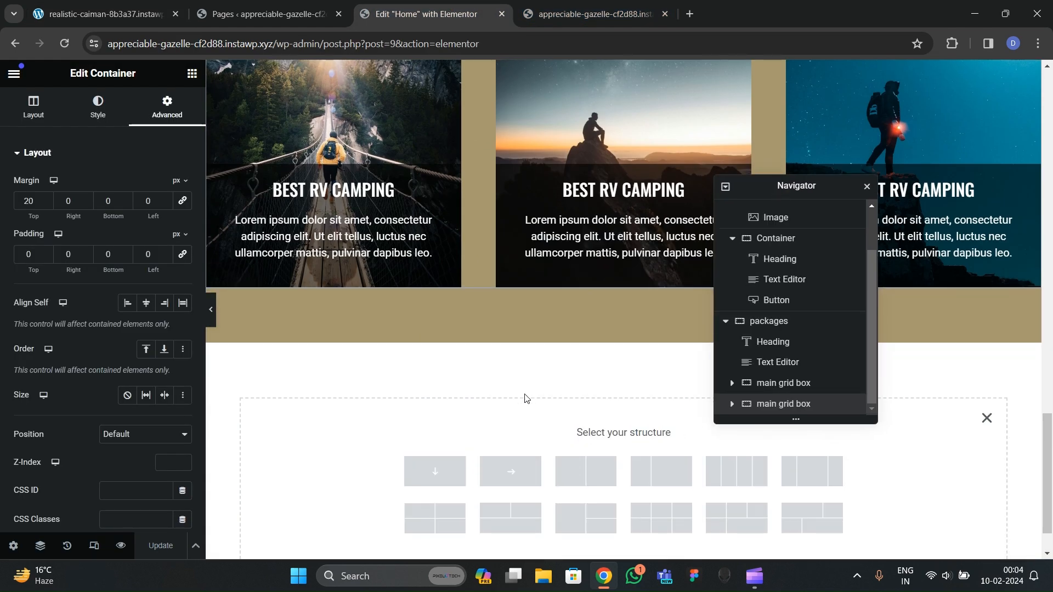
pyautogui.click(437, 413)
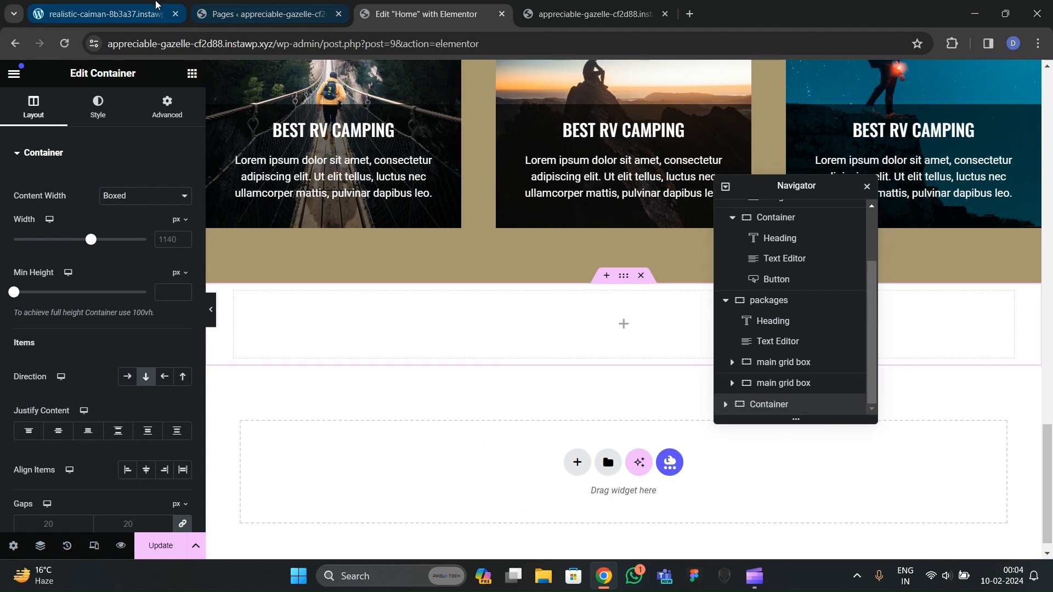
# Step: Set the new container's boxed width to 1300 px and all of its padding to 0, checking the reference services section
pyautogui.click(104, 14)
pyautogui.scroll(-3, 357, 312)
pyautogui.scroll(3, 395, 302)
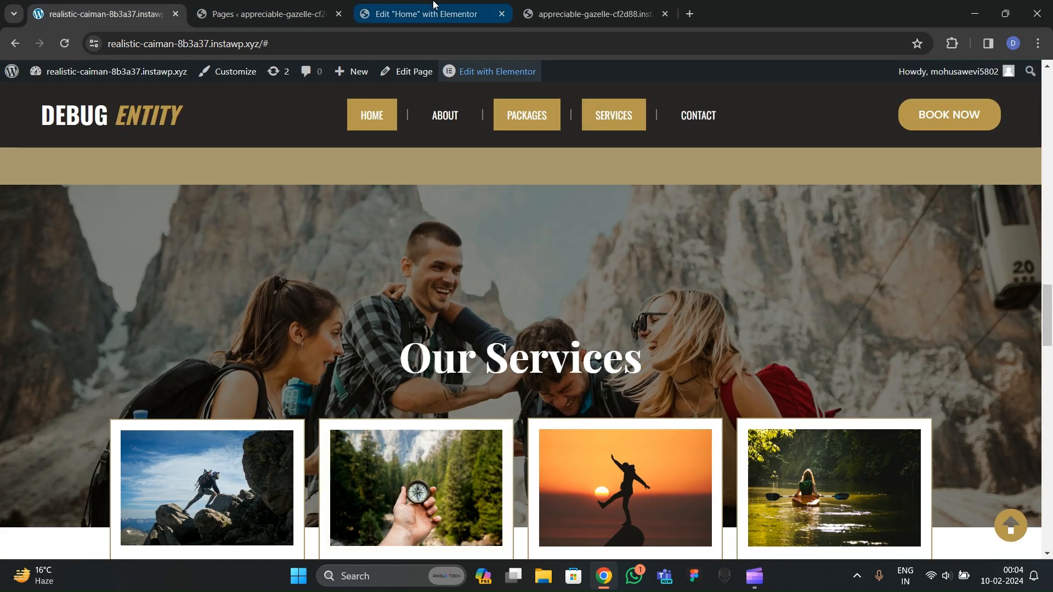
pyautogui.click(263, 14)
pyautogui.click(426, 14)
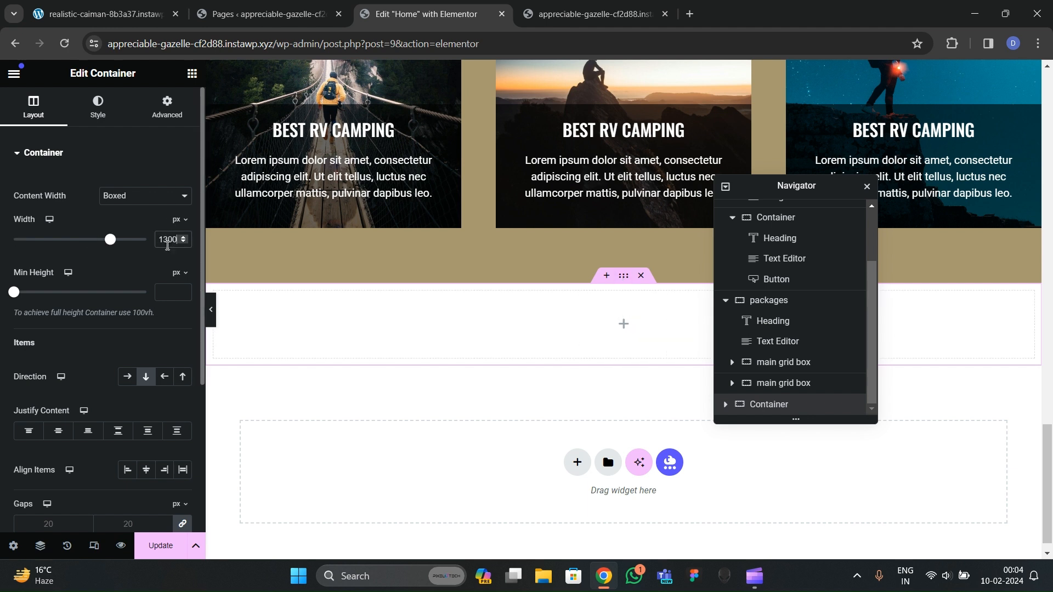
pyautogui.click(159, 121)
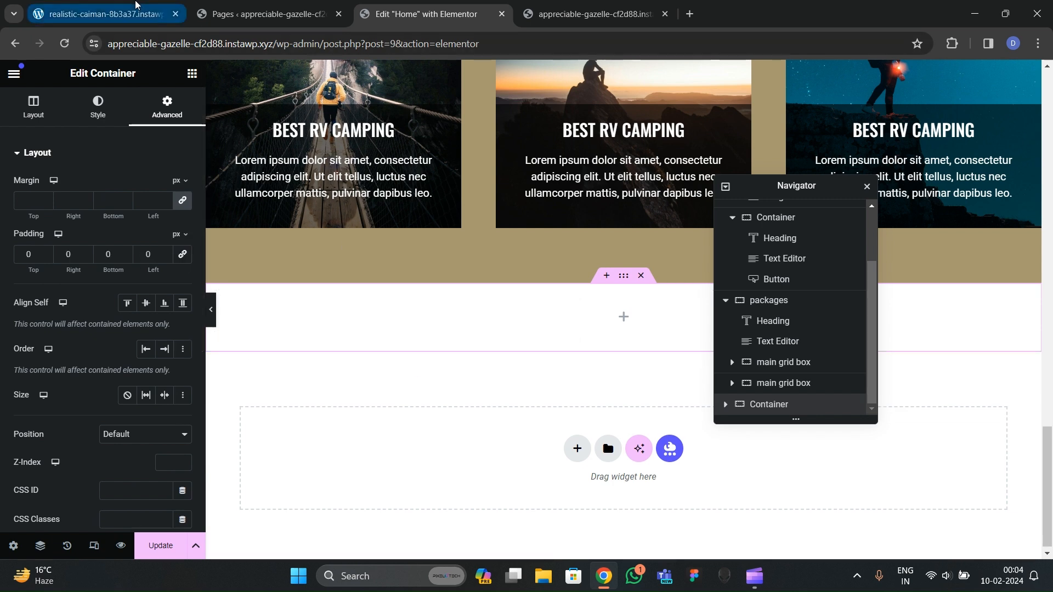
pyautogui.click(107, 14)
pyautogui.click(383, 5)
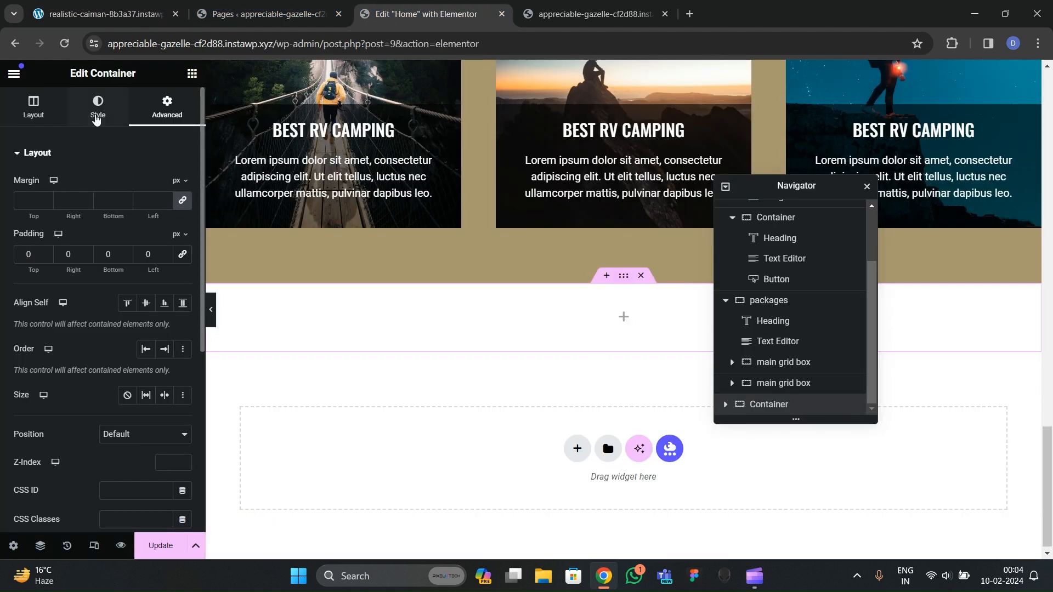
# Step: Give the new container a classic background image using the photo of the man with outstretched arms from the media library
pyautogui.click(97, 107)
pyautogui.click(127, 219)
pyautogui.click(134, 299)
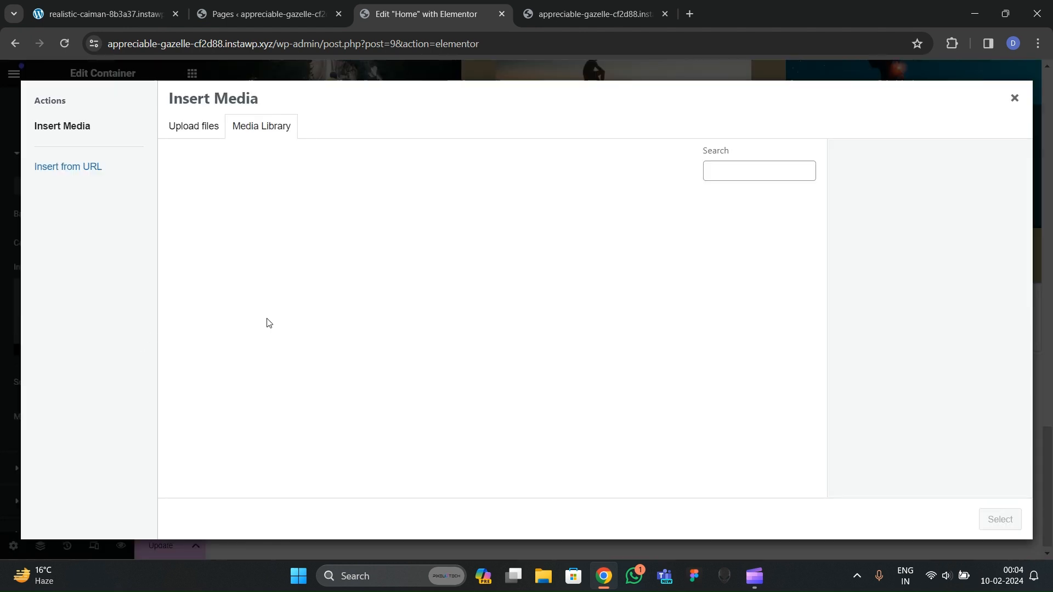
pyautogui.scroll(-1, 455, 367)
pyautogui.click(352, 305)
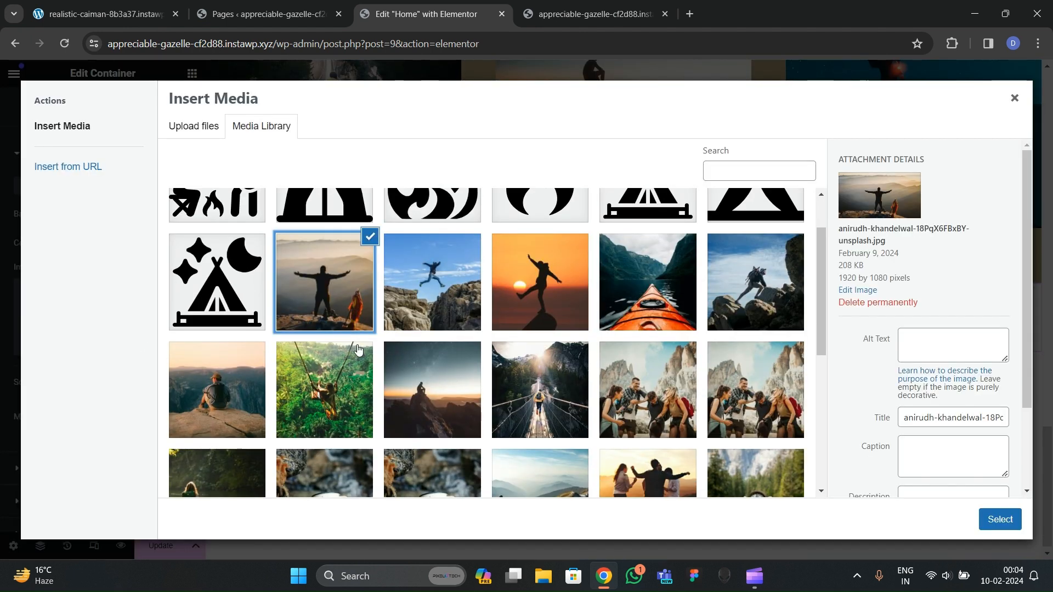
pyautogui.click(999, 520)
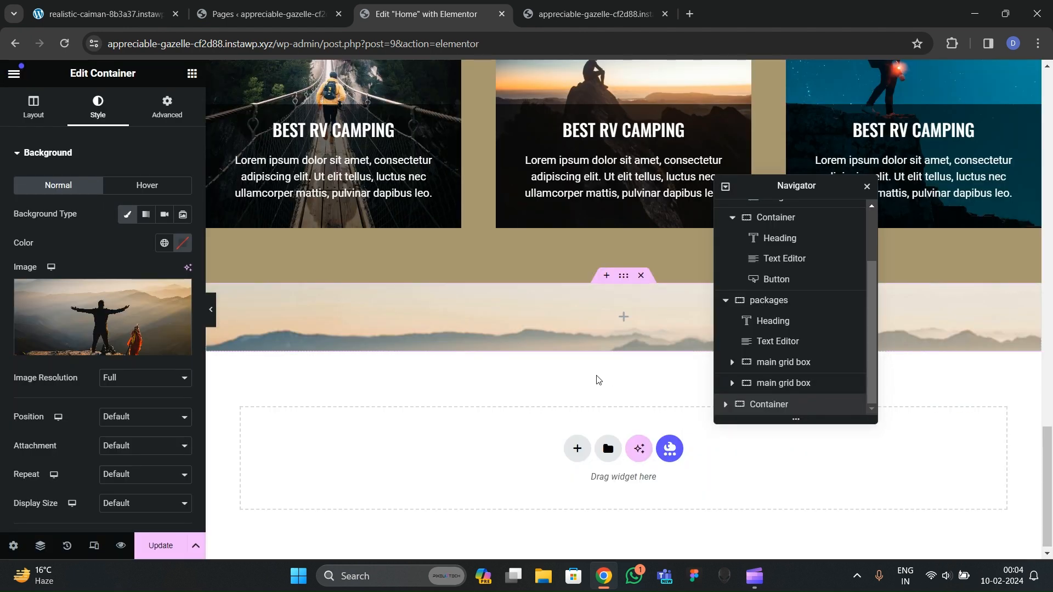
# Step: Set the background image's position to Center Center and its display size to Cover
pyautogui.scroll(-3, 72, 321)
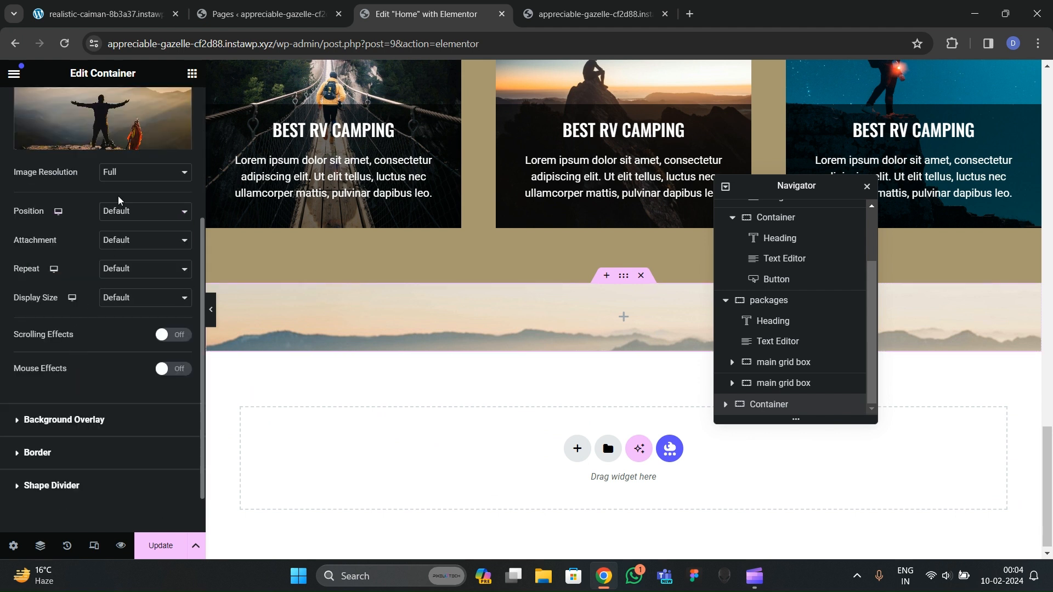
pyautogui.click(125, 213)
pyautogui.click(125, 236)
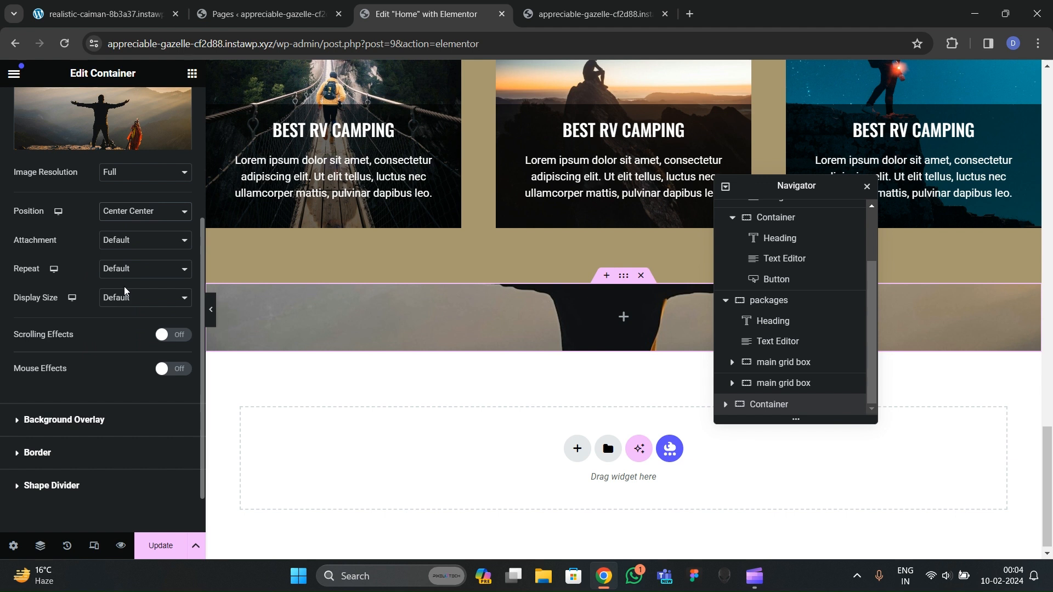
pyautogui.click(134, 305)
pyautogui.click(120, 333)
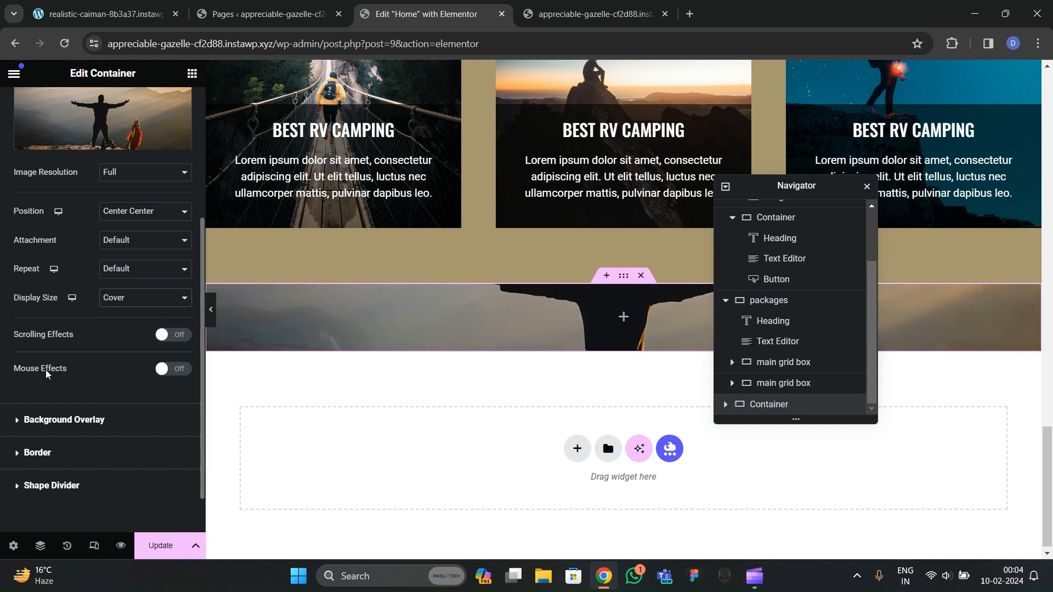
# Step: Set the new container's minimum height to 500 px
pyautogui.scroll(3, 30, 252)
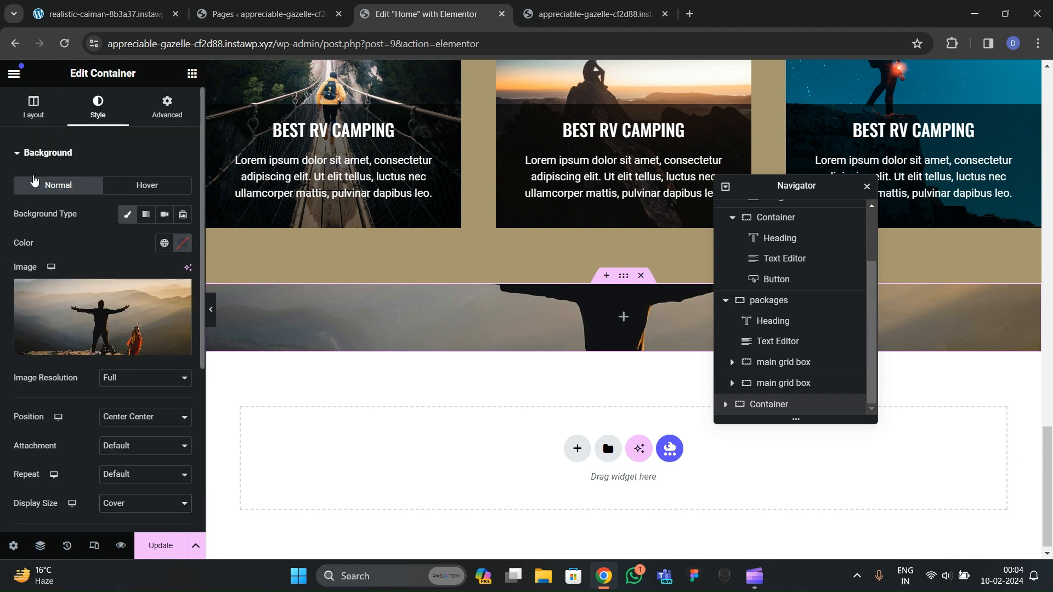
pyautogui.click(33, 106)
pyautogui.scroll(-1, 104, 299)
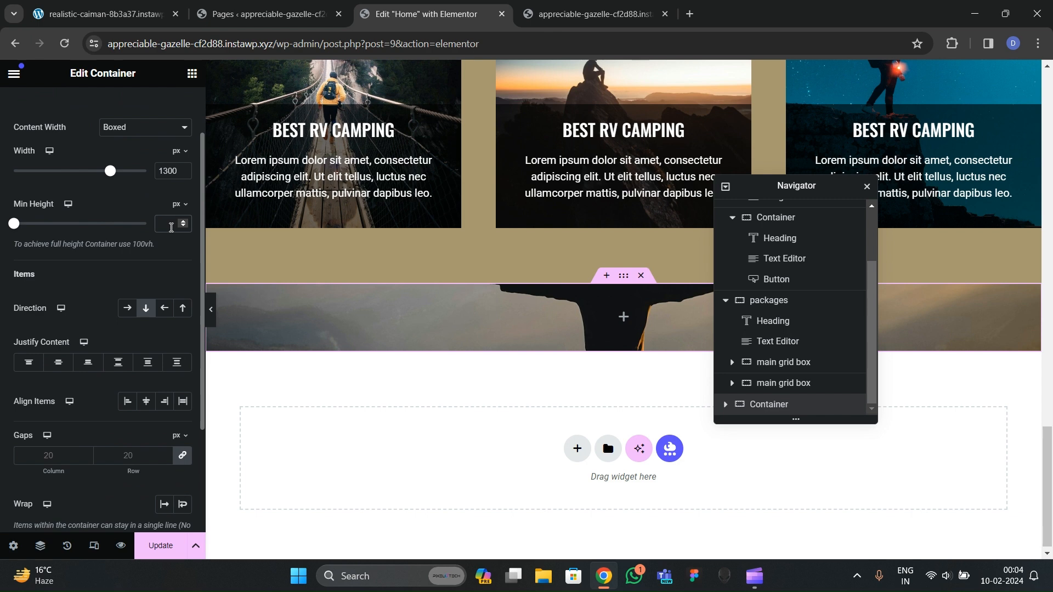
pyautogui.write('400')
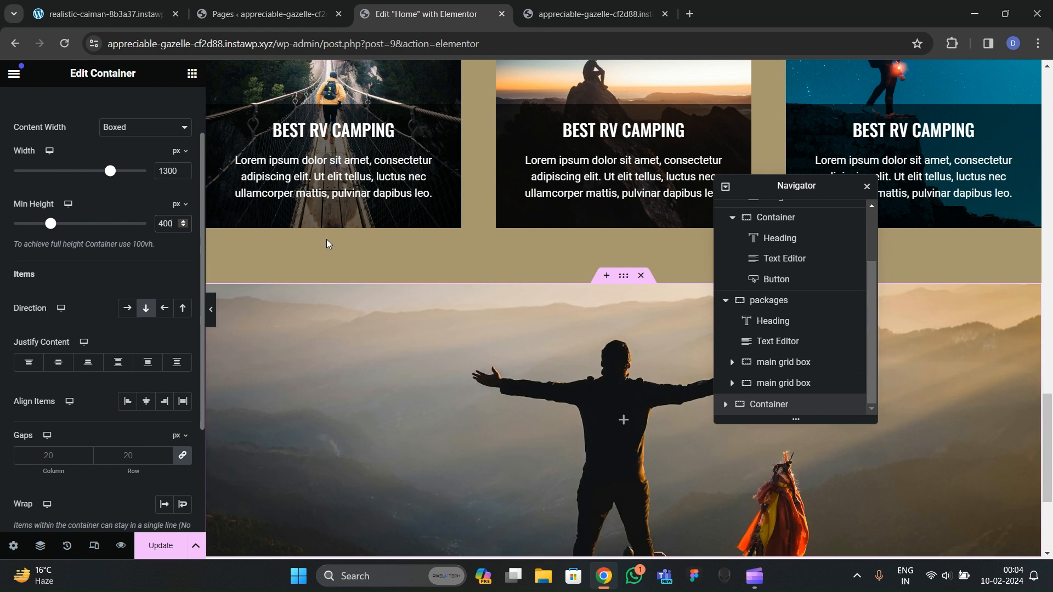
pyautogui.scroll(-4, 484, 259)
pyautogui.press('BackSpace')
pyautogui.press('BackSpace')
pyautogui.press('BackSpace')
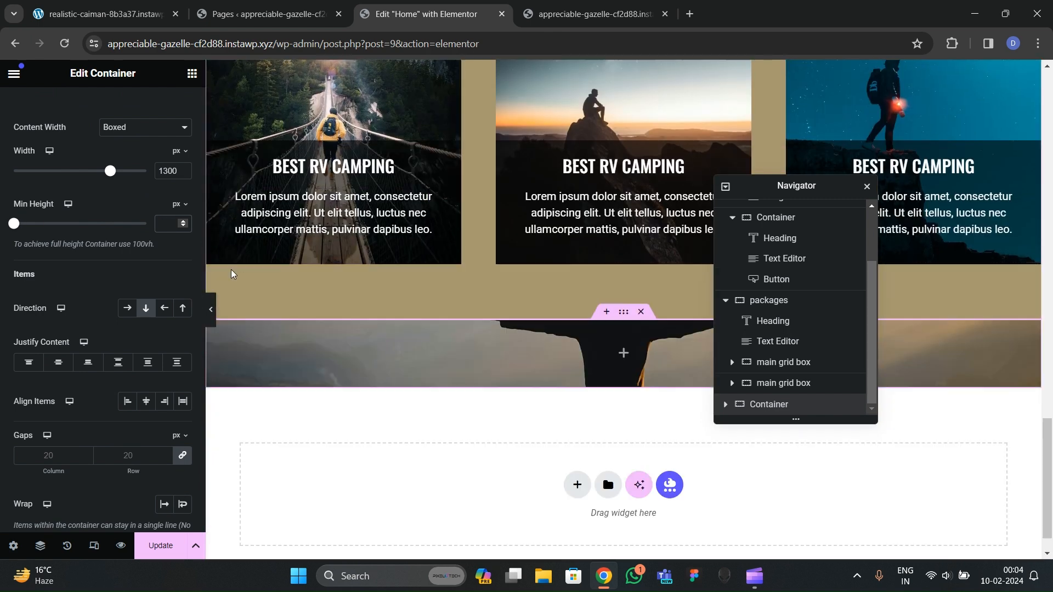
pyautogui.write('500')
pyautogui.scroll(-6, 423, 310)
pyautogui.scroll(4, 449, 307)
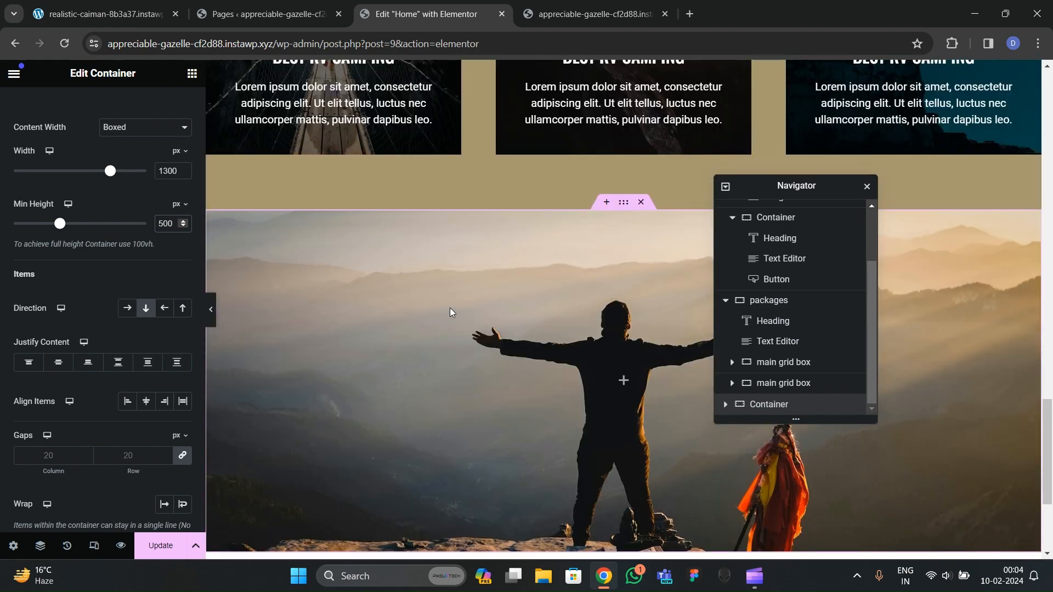
# Step: Copy the "Our Best Packages" heading and paste it into the new background-image container
pyautogui.click(96, 13)
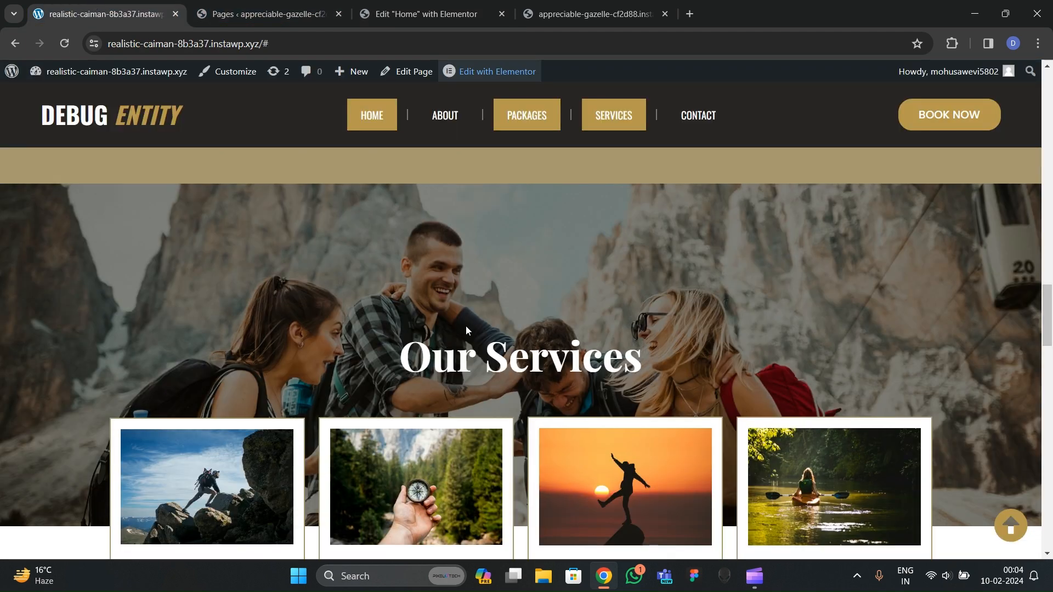
pyautogui.scroll(-3, 465, 325)
pyautogui.click(428, 13)
pyautogui.scroll(2, 549, 306)
pyautogui.click(573, 156)
pyautogui.rightClick(575, 162)
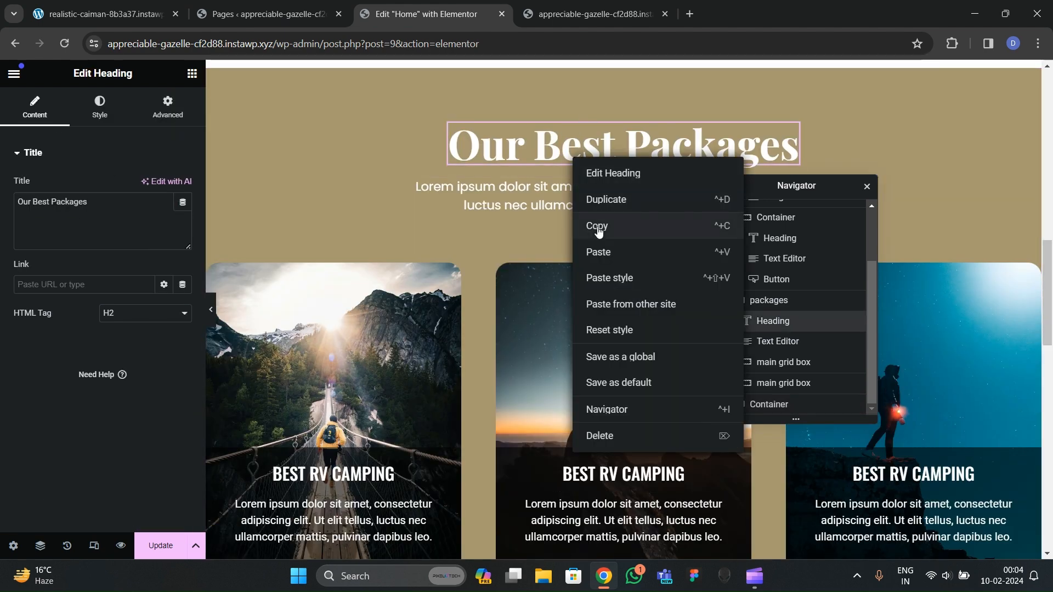
pyautogui.scroll(-5, 522, 282)
pyautogui.scroll(-3, 540, 294)
pyautogui.rightClick(470, 240)
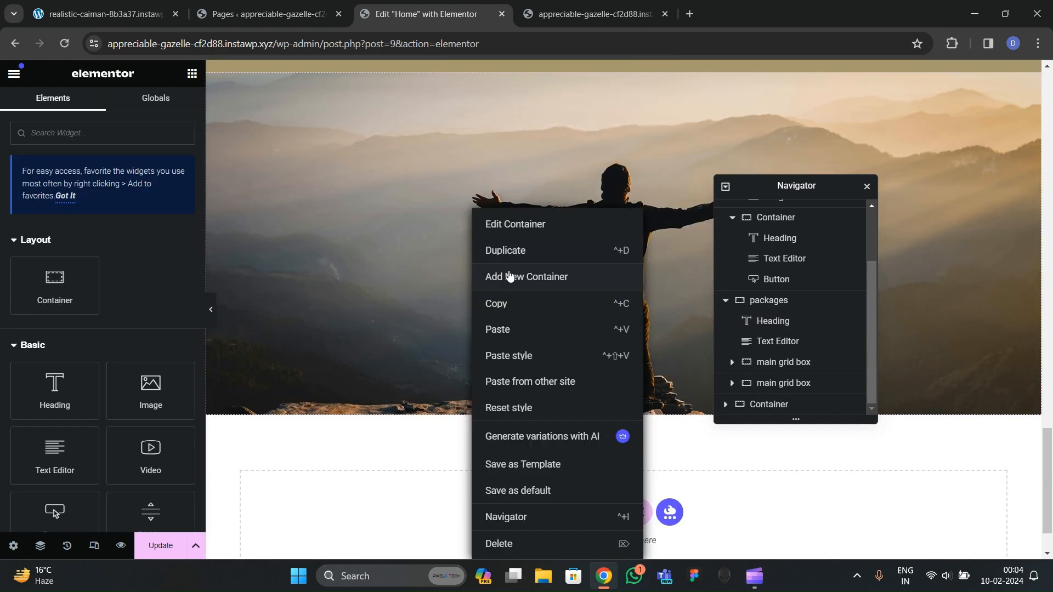
pyautogui.click(511, 329)
pyautogui.scroll(3, 540, 314)
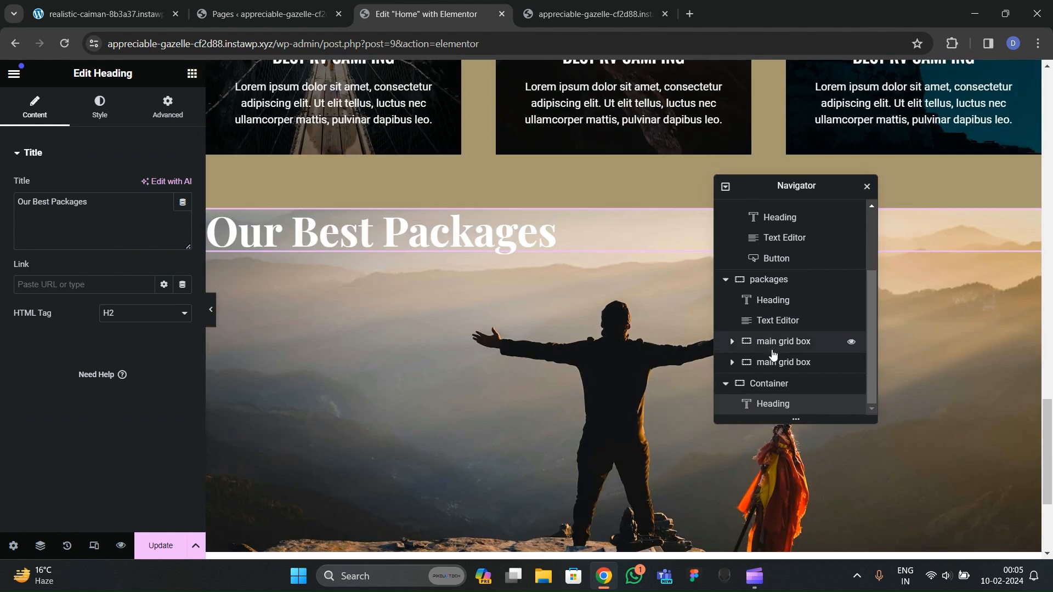
# Step: Rename the new container to "services" in the Navigator
pyautogui.doubleClick(773, 384)
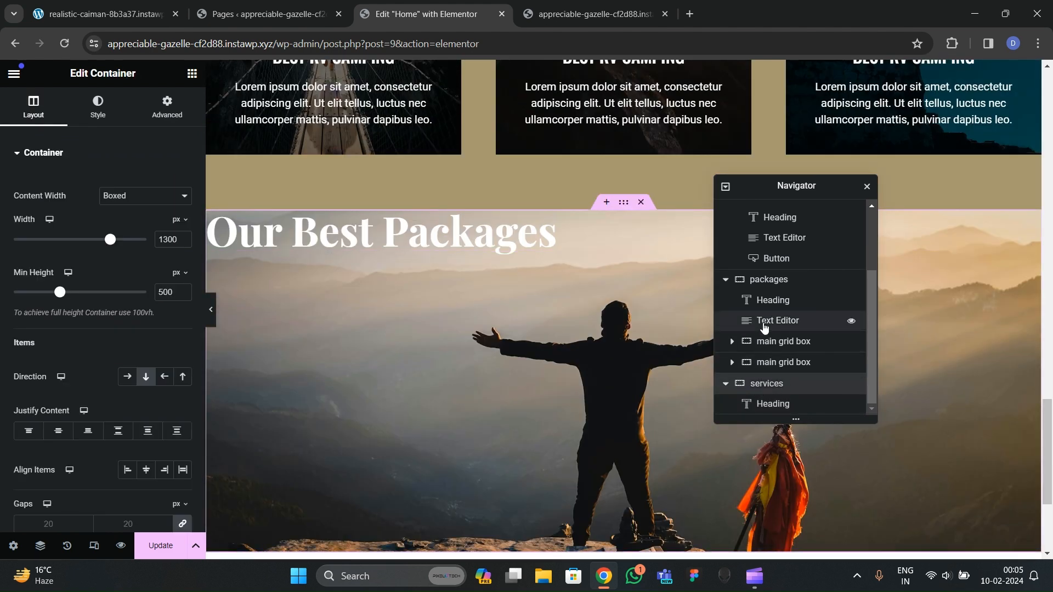
# Step: Collapse all the elements in the Navigator and expand only the services container
pyautogui.scroll(3, 767, 329)
pyautogui.click(725, 187)
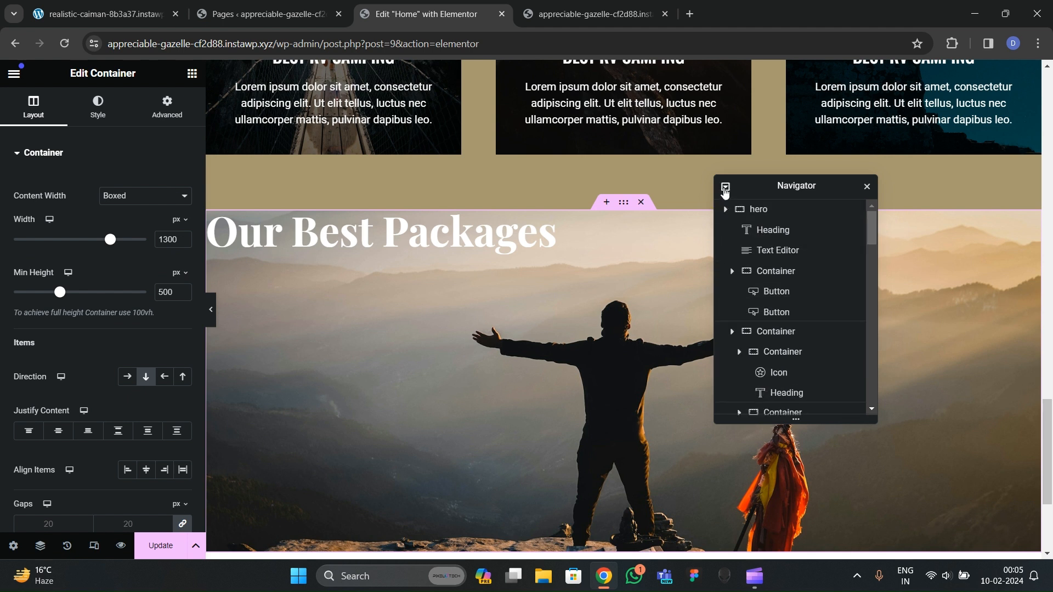
pyautogui.click(724, 188)
pyautogui.click(726, 189)
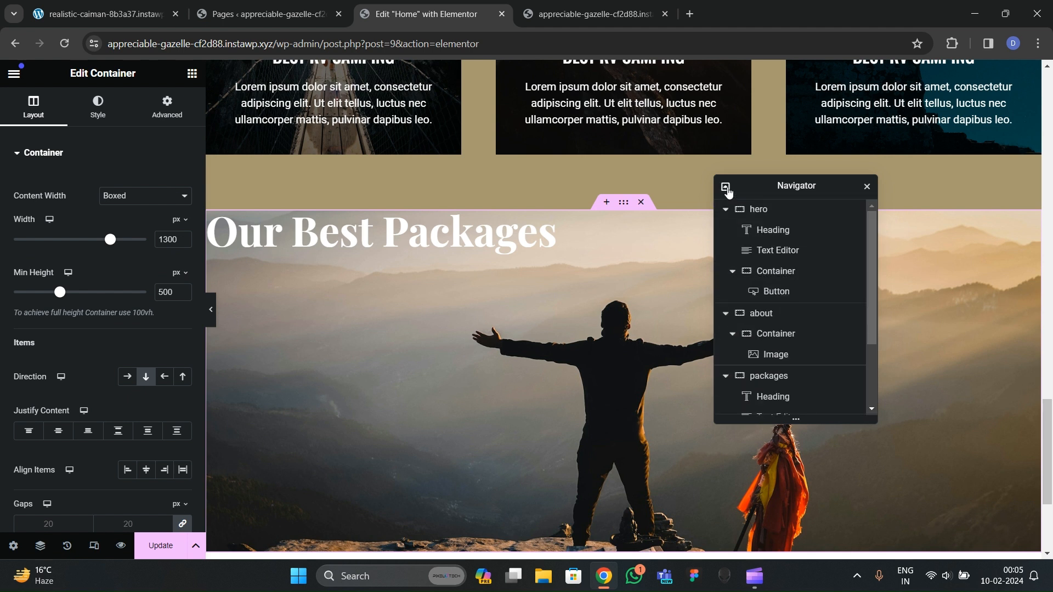
pyautogui.click(726, 188)
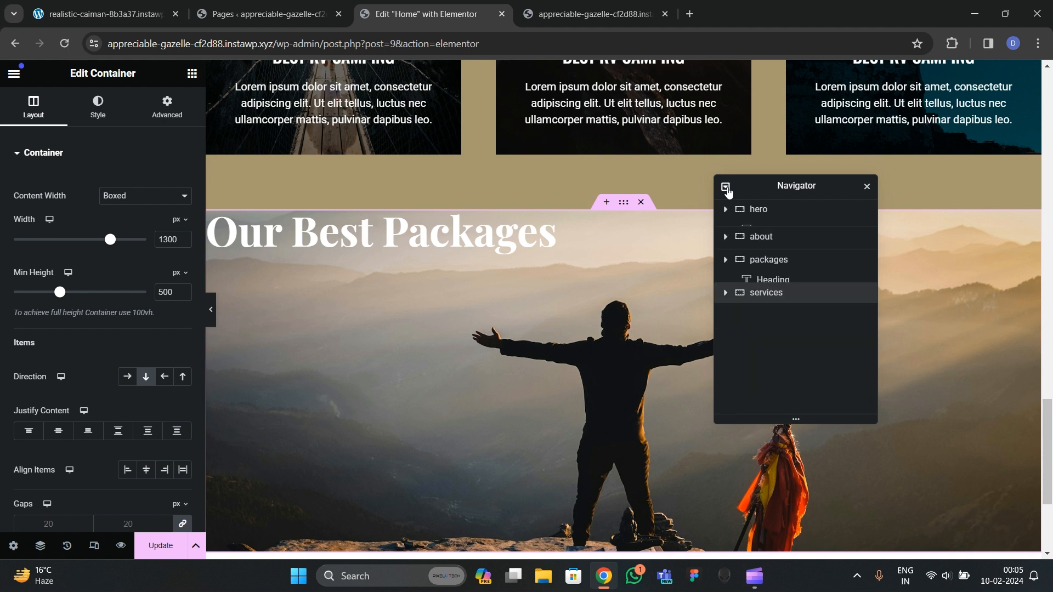
pyautogui.click(726, 188)
pyautogui.click(726, 189)
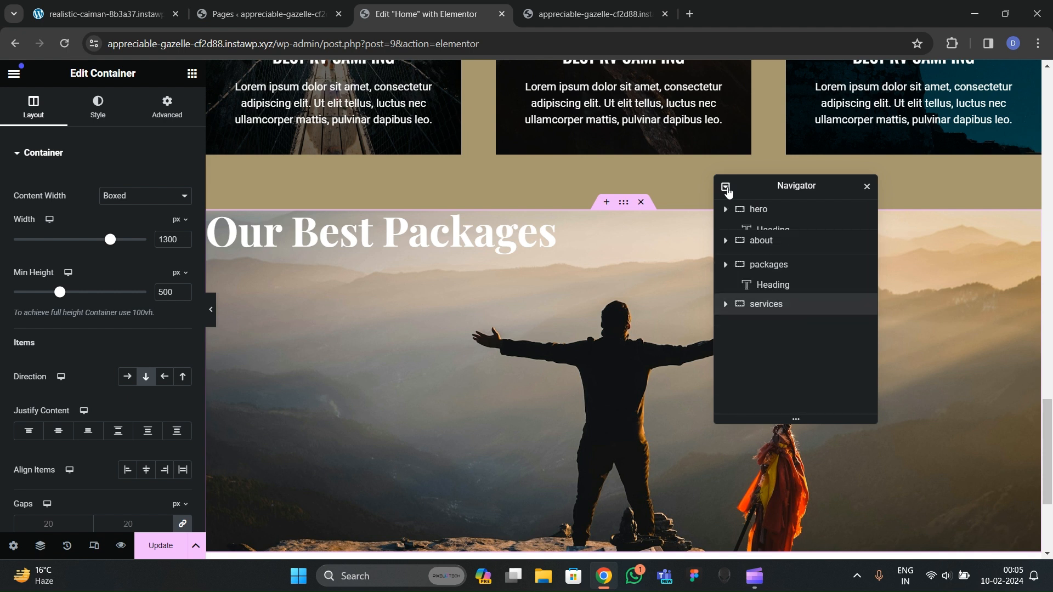
pyautogui.click(725, 276)
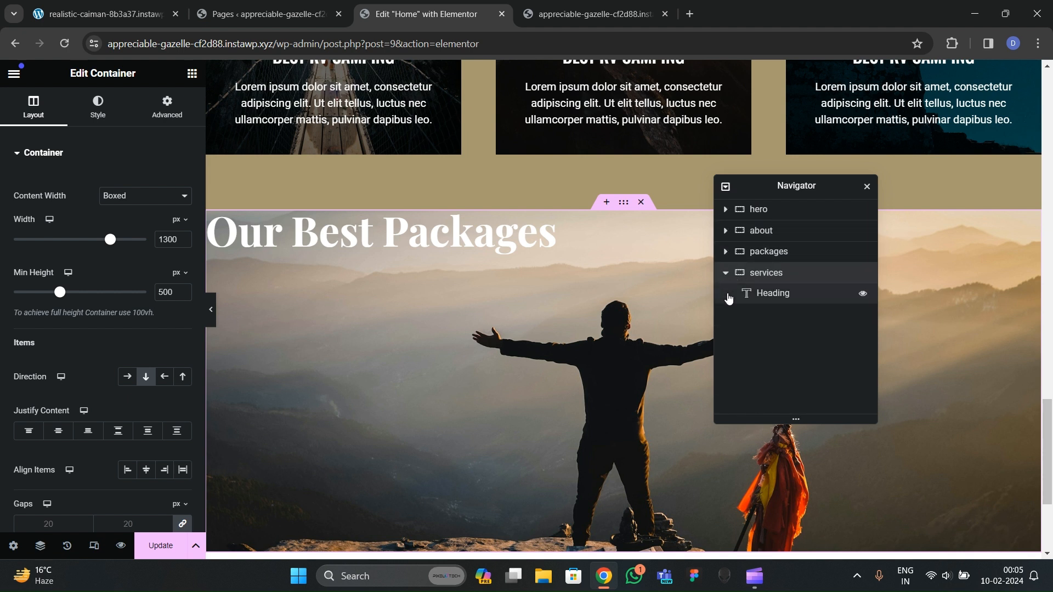
# Step: Center the services container's content by setting both Justify Content and Align Items to Center
pyautogui.scroll(-3, 46, 324)
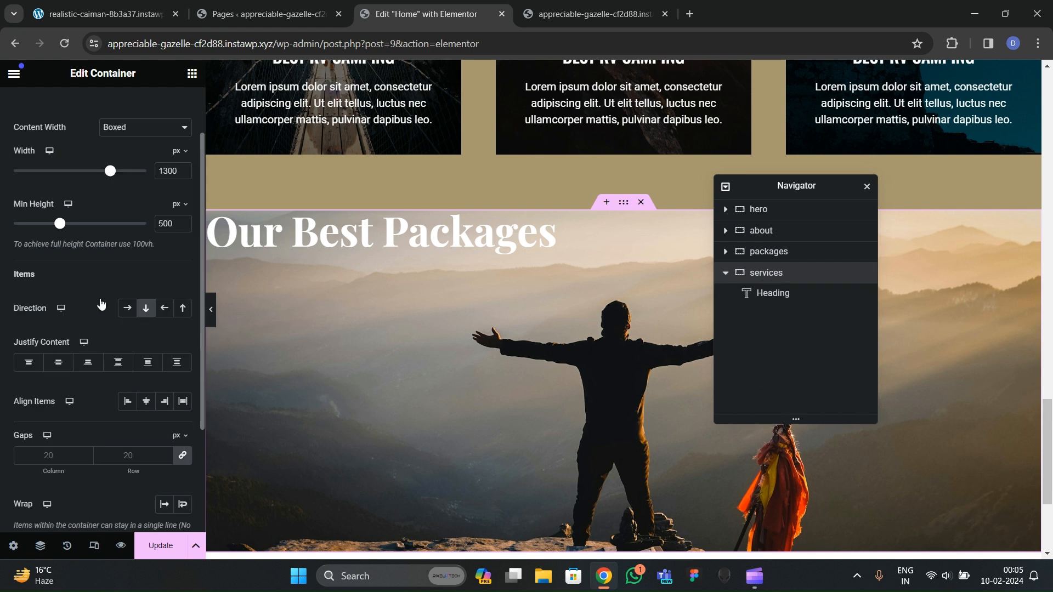
pyautogui.click(65, 299)
pyautogui.click(146, 333)
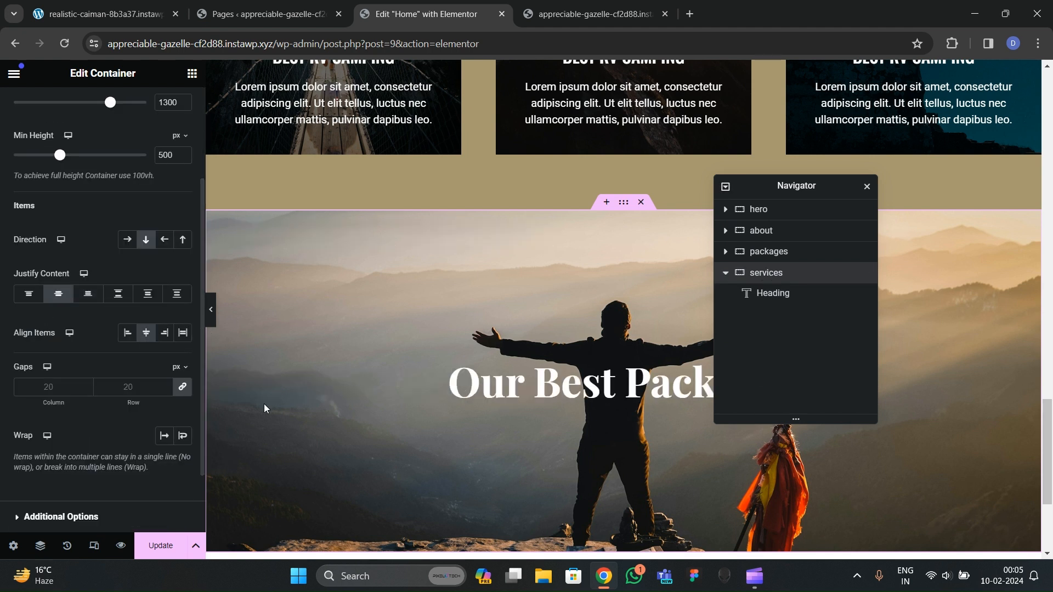
# Step: Change the title of the heading in the services container to "Our Services"
pyautogui.click(579, 395)
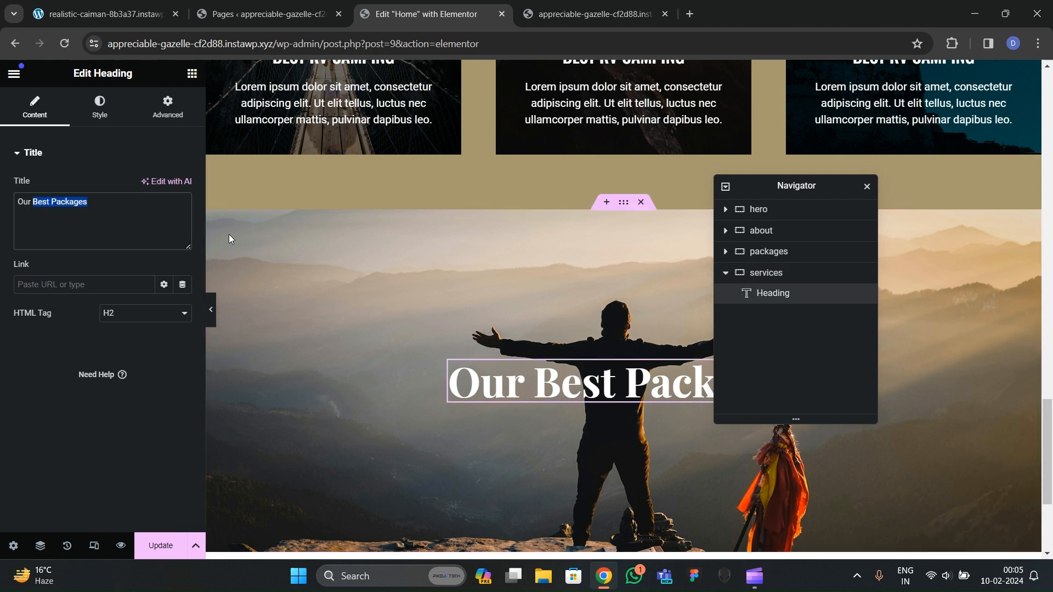
pyautogui.write('Services')
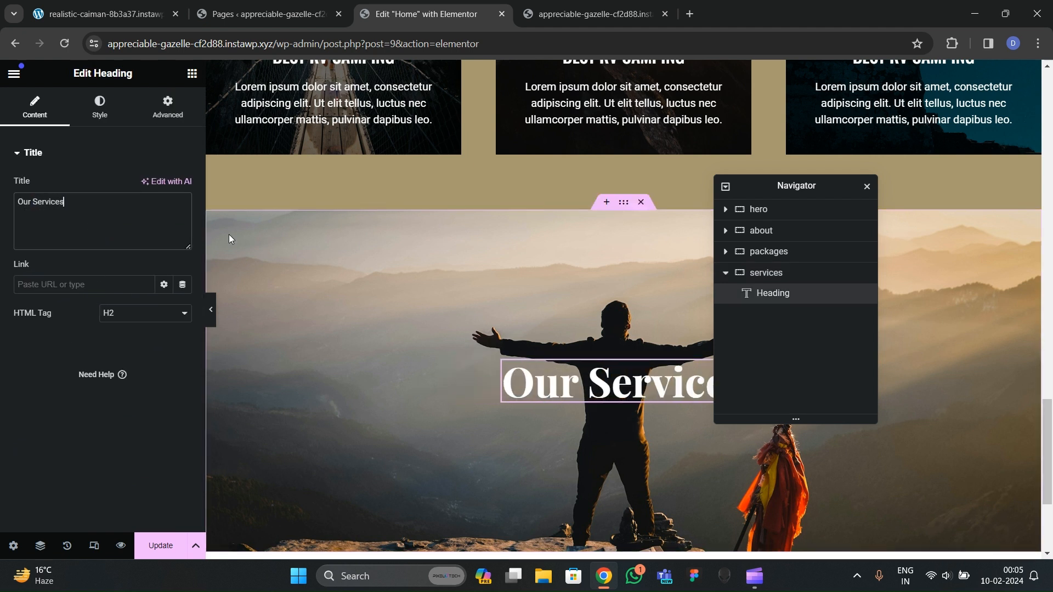
# Step: Add a classic black background overlay to the services container with an opacity of 0.24
pyautogui.scroll(-3, 623, 278)
pyautogui.click(461, 286)
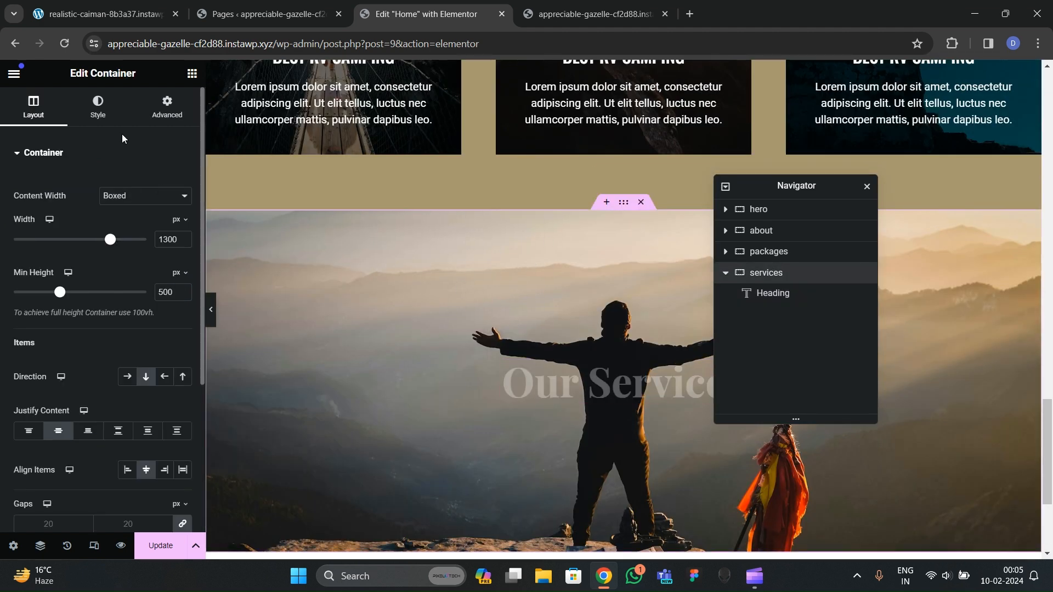
pyautogui.click(98, 107)
pyautogui.scroll(-5, 88, 238)
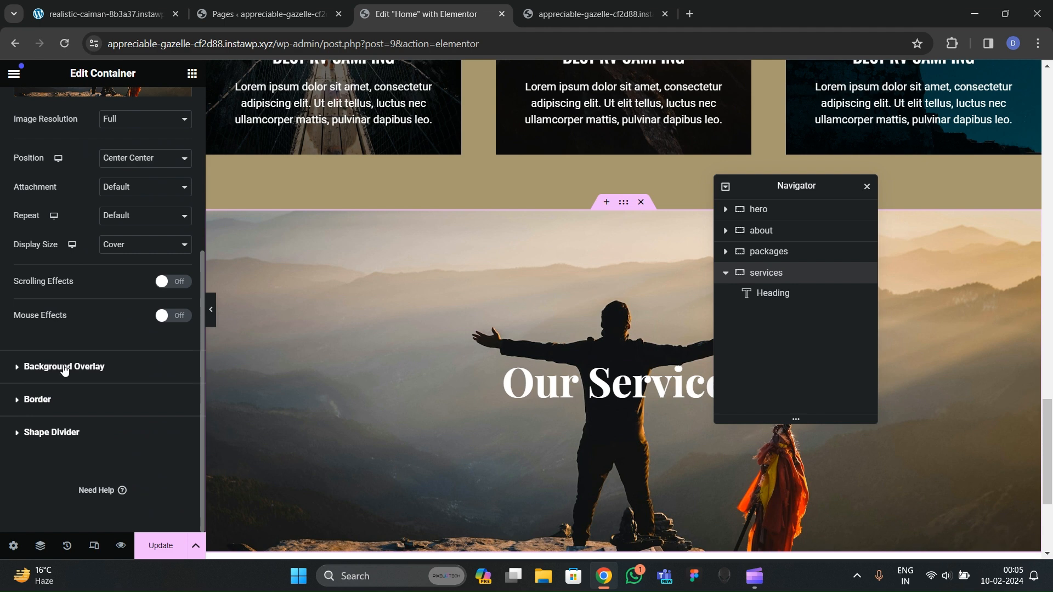
pyautogui.click(68, 362)
pyautogui.click(164, 248)
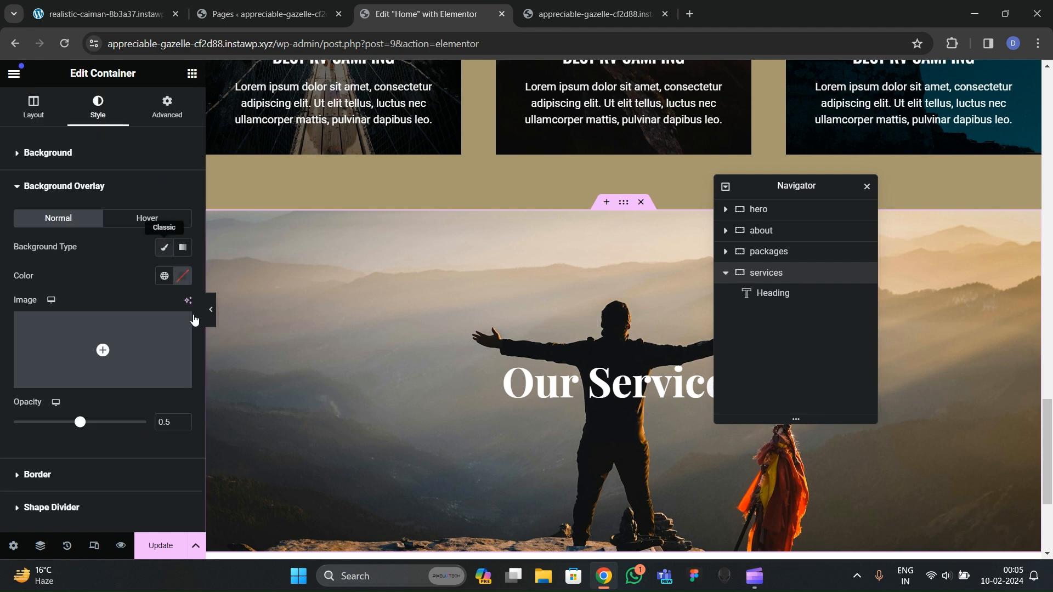
pyautogui.click(183, 276)
pyautogui.click(89, 298)
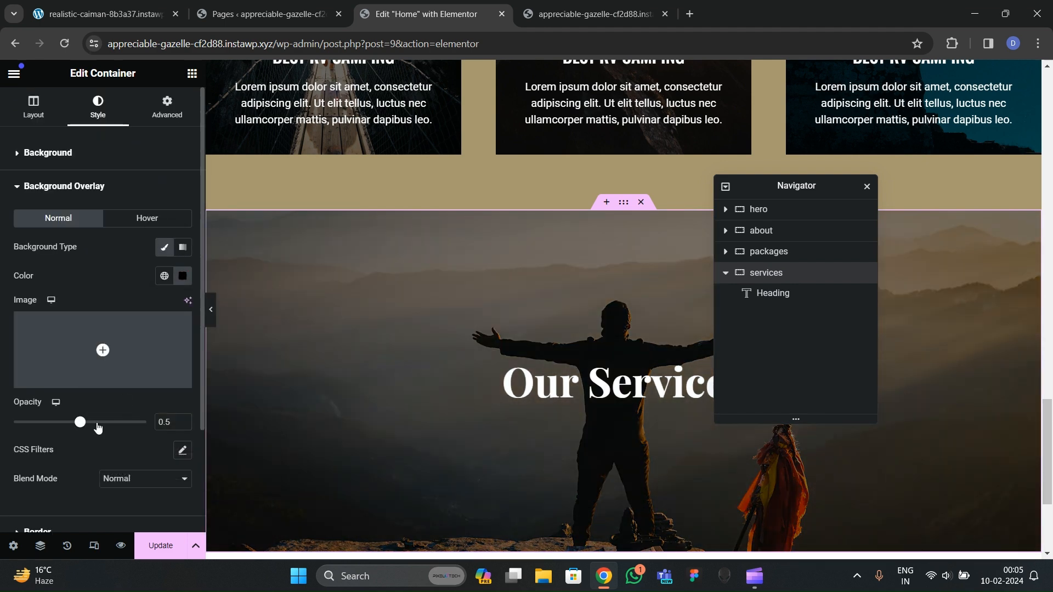
pyautogui.moveTo(78, 422); pyautogui.dragTo(43, 437)
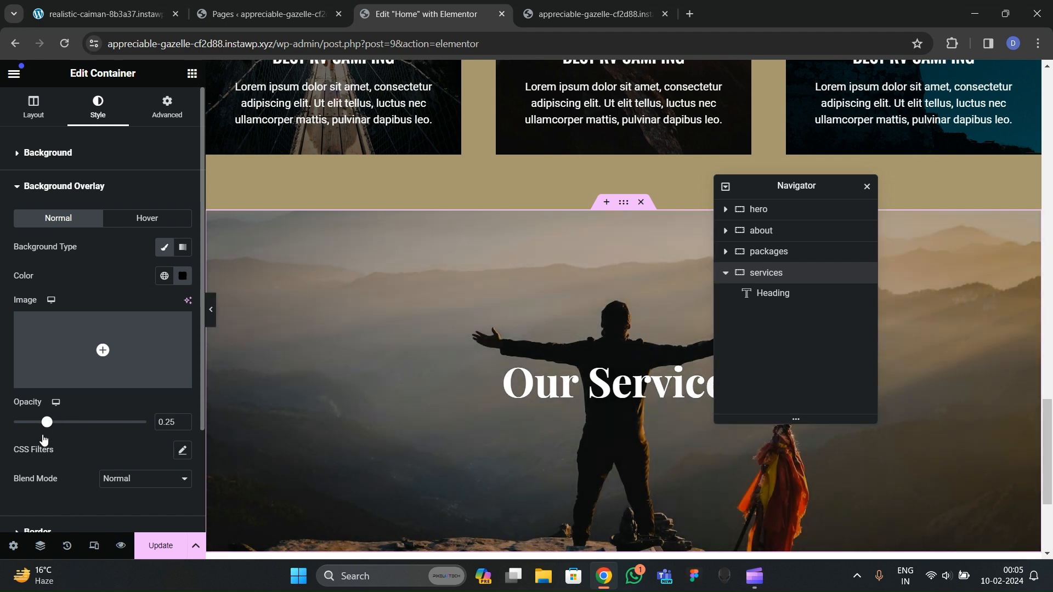
# Step: Compare the rebuilt services section with the heading, background and card layout on the reference site
pyautogui.scroll(-3, 440, 392)
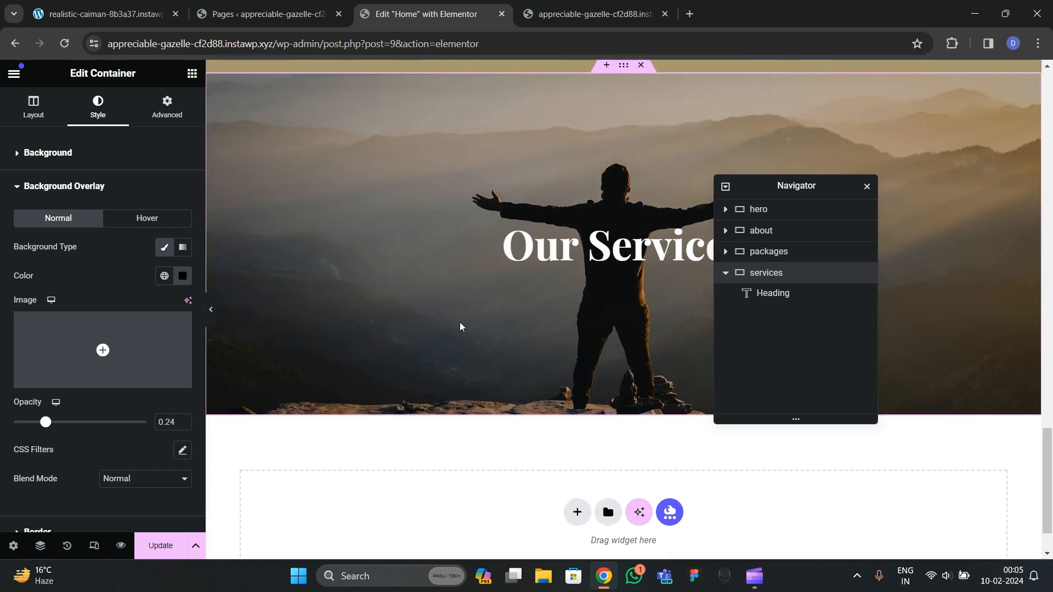
pyautogui.click(104, 13)
pyautogui.scroll(-5, 548, 307)
pyautogui.scroll(5, 449, 293)
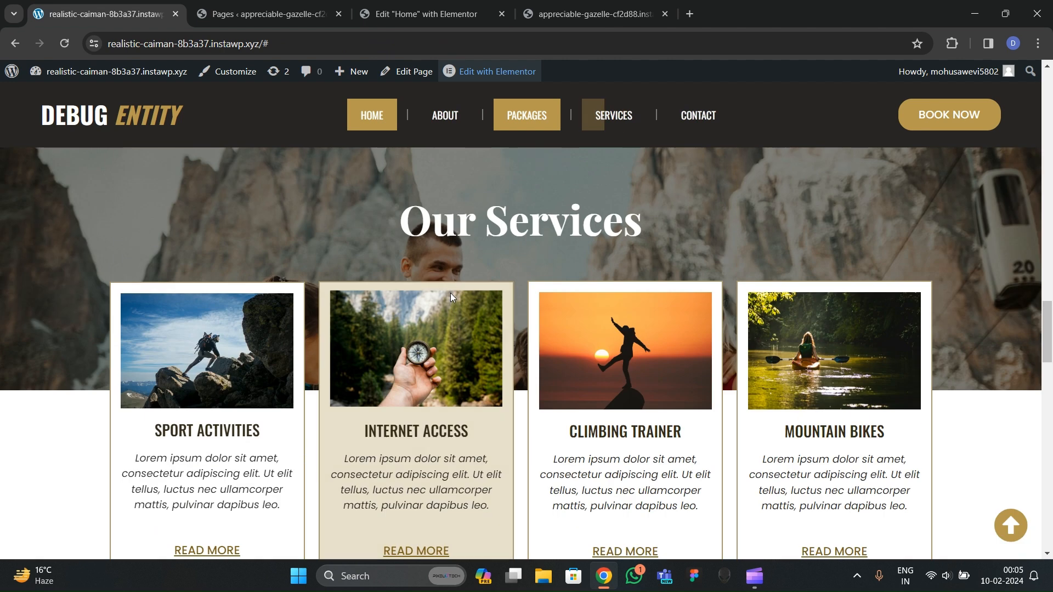
pyautogui.click(431, 12)
pyautogui.scroll(-1, 512, 392)
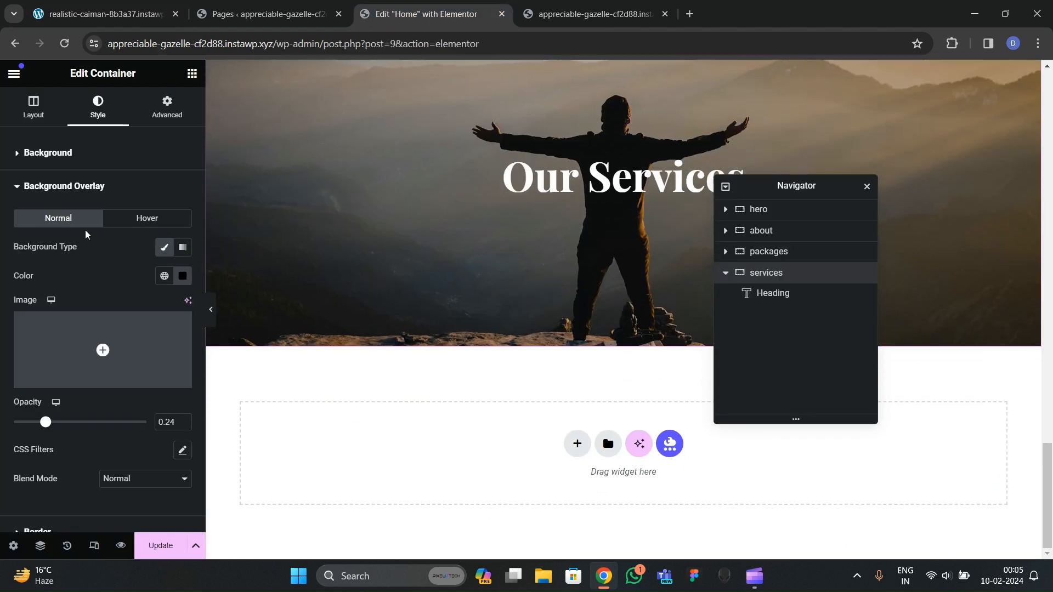
pyautogui.click(192, 73)
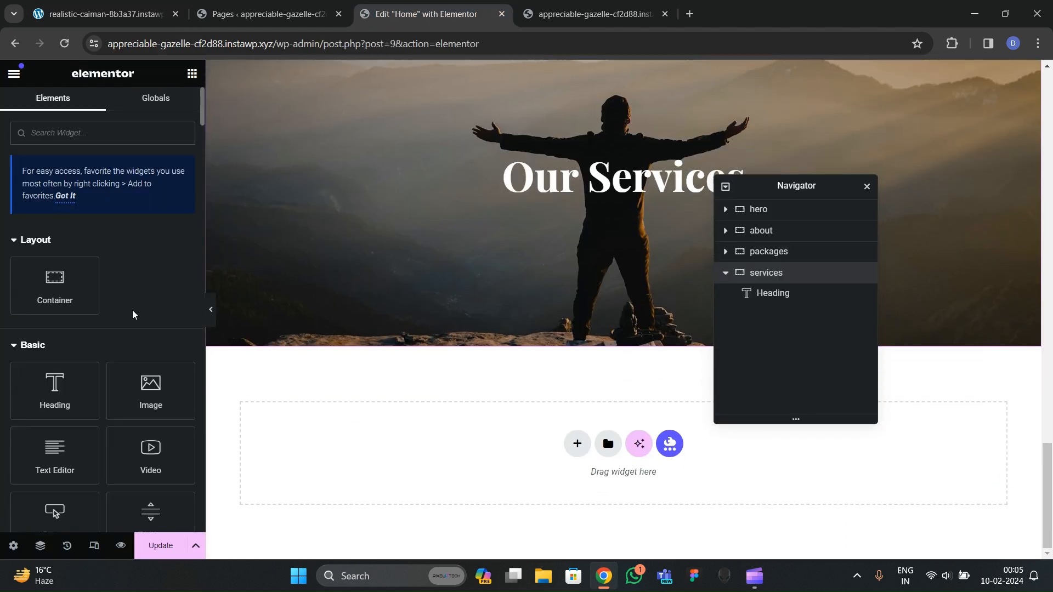
pyautogui.click(110, 13)
pyautogui.scroll(1, 373, 321)
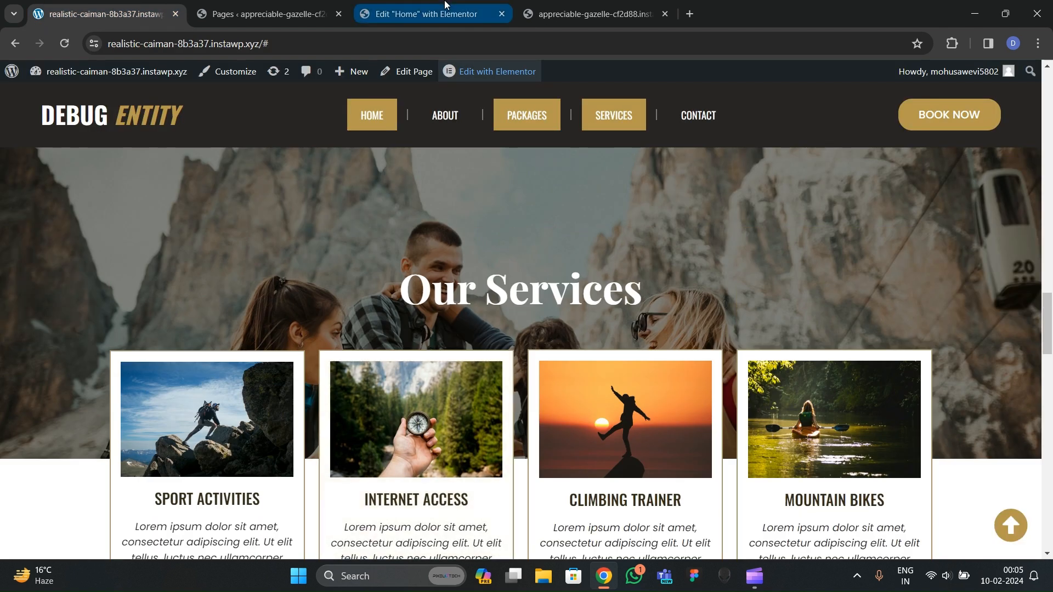
pyautogui.click(441, 11)
pyautogui.scroll(4, 539, 318)
pyautogui.scroll(-4, 538, 307)
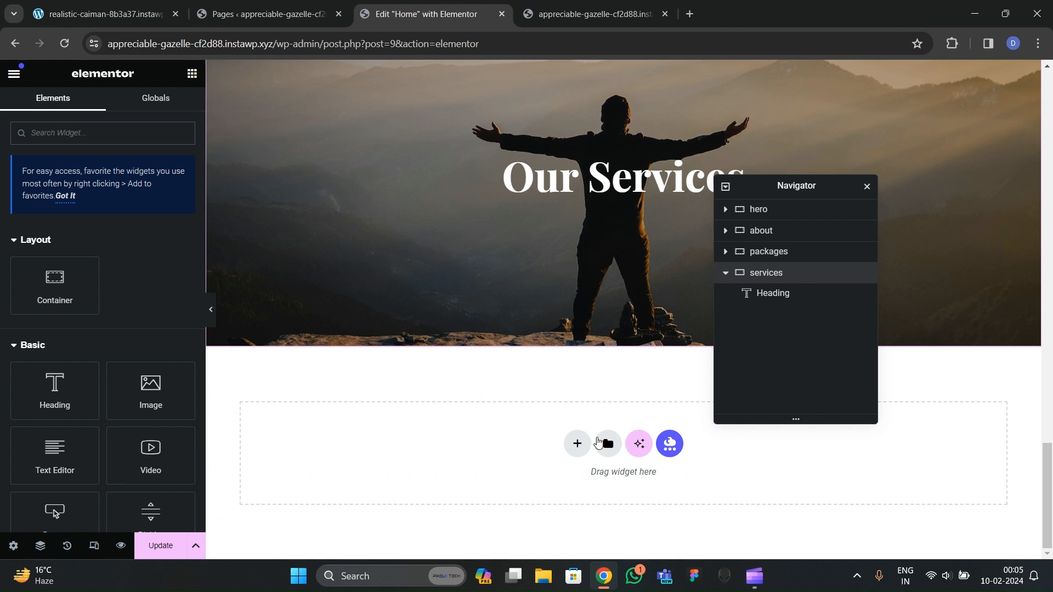
# Step: Add a column-direction container below the services section, with a width of 1200 px and 0 padding on all sides
pyautogui.click(578, 444)
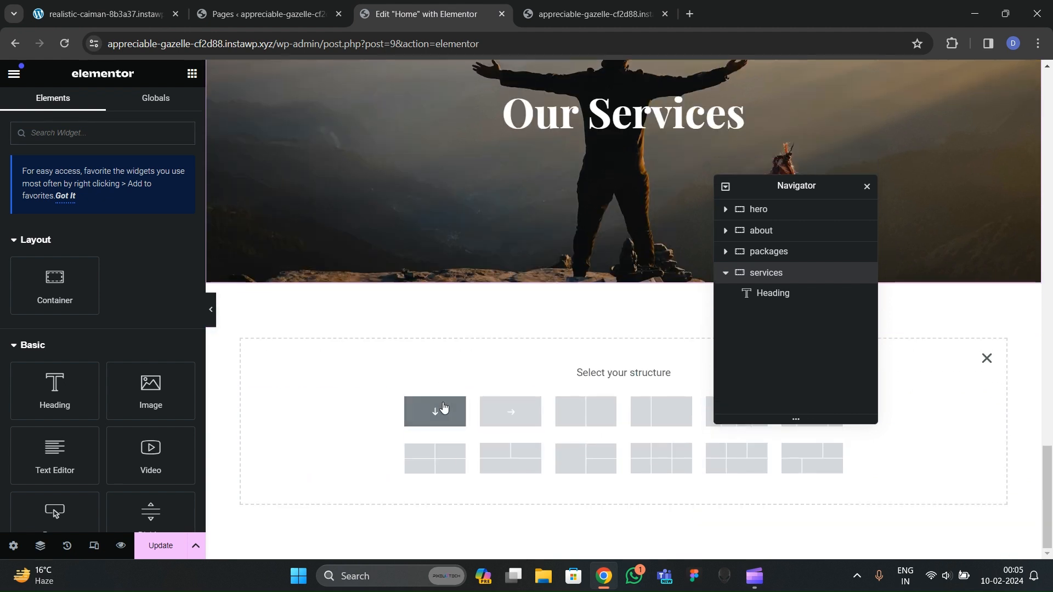
pyautogui.click(445, 445)
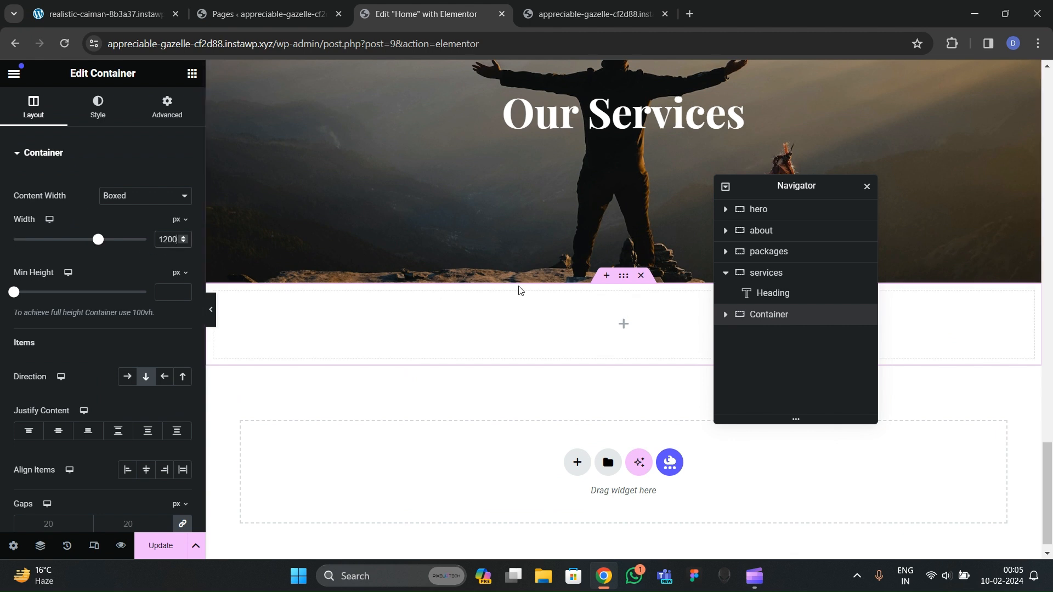
pyautogui.click(167, 107)
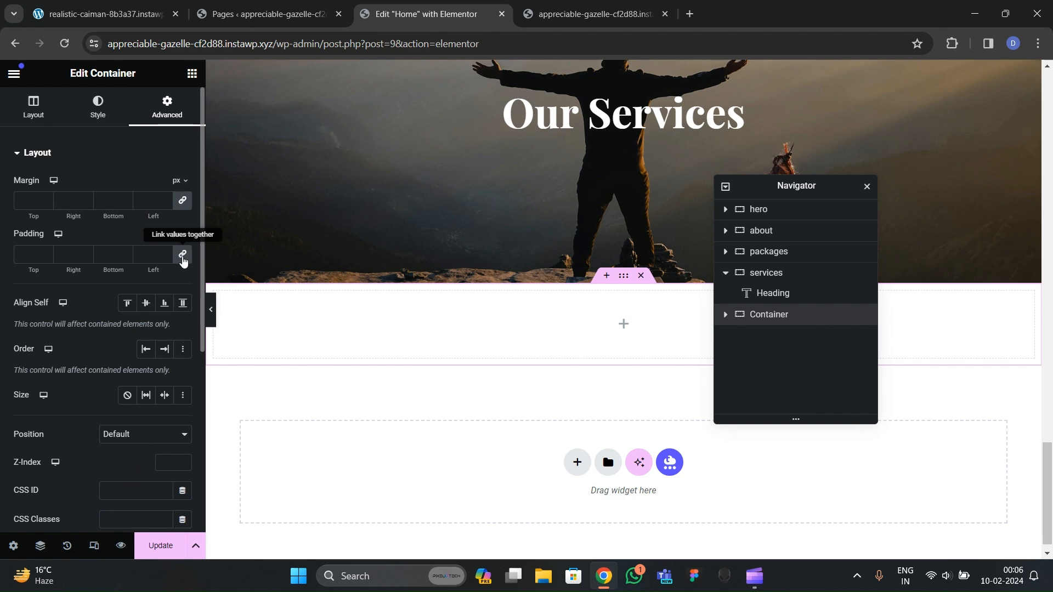
pyautogui.click(182, 253)
# Step: Check the service cards on the reference site and nest a new container inside the empty 1200 px container
pyautogui.click(112, 15)
pyautogui.scroll(-6, 263, 397)
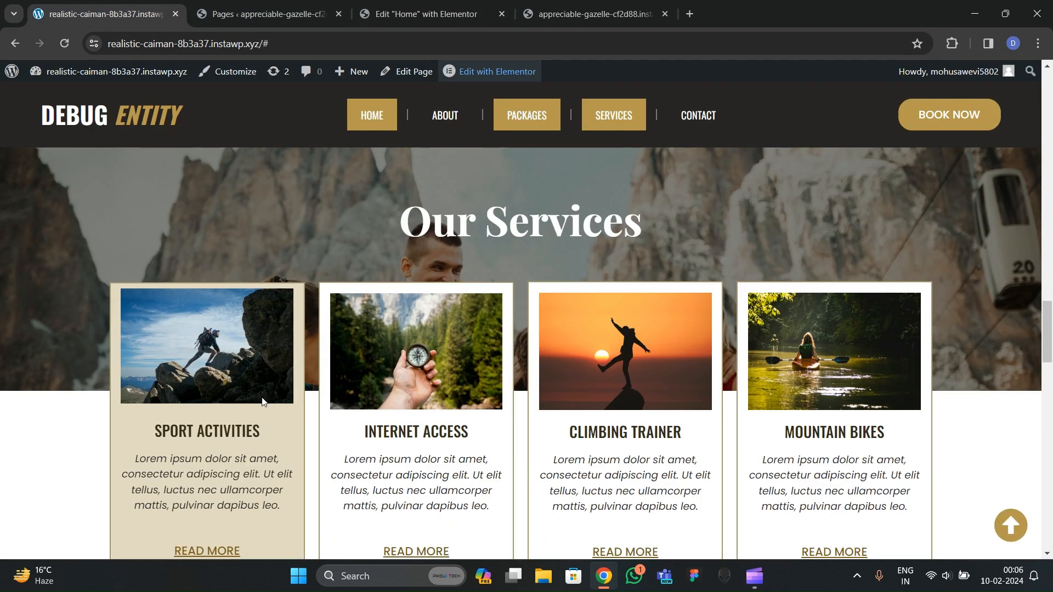
pyautogui.scroll(4, 274, 355)
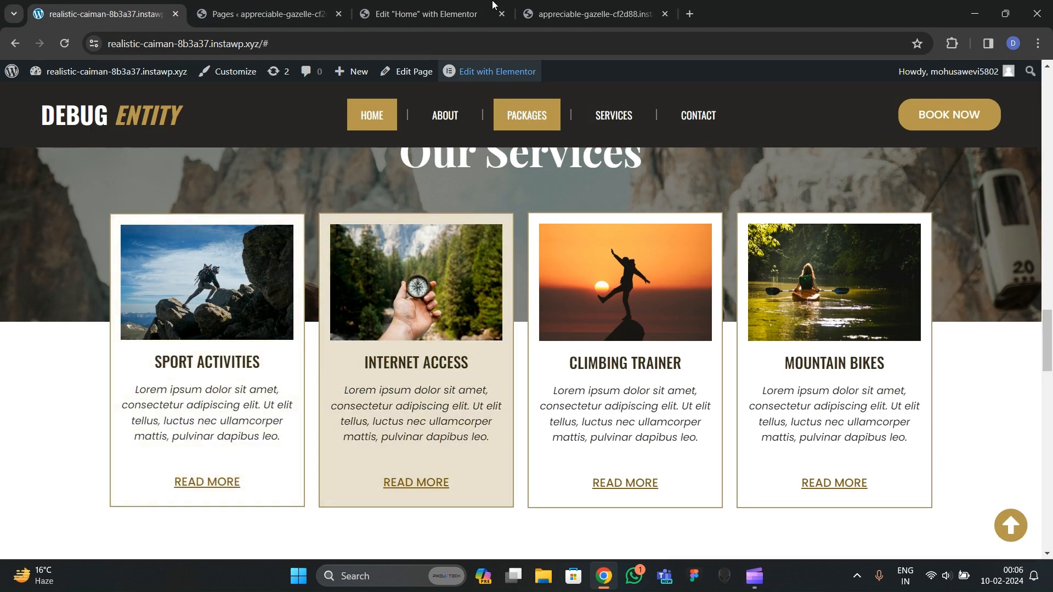
pyautogui.click(422, 14)
pyautogui.click(192, 73)
pyautogui.moveTo(51, 285); pyautogui.dragTo(285, 341)
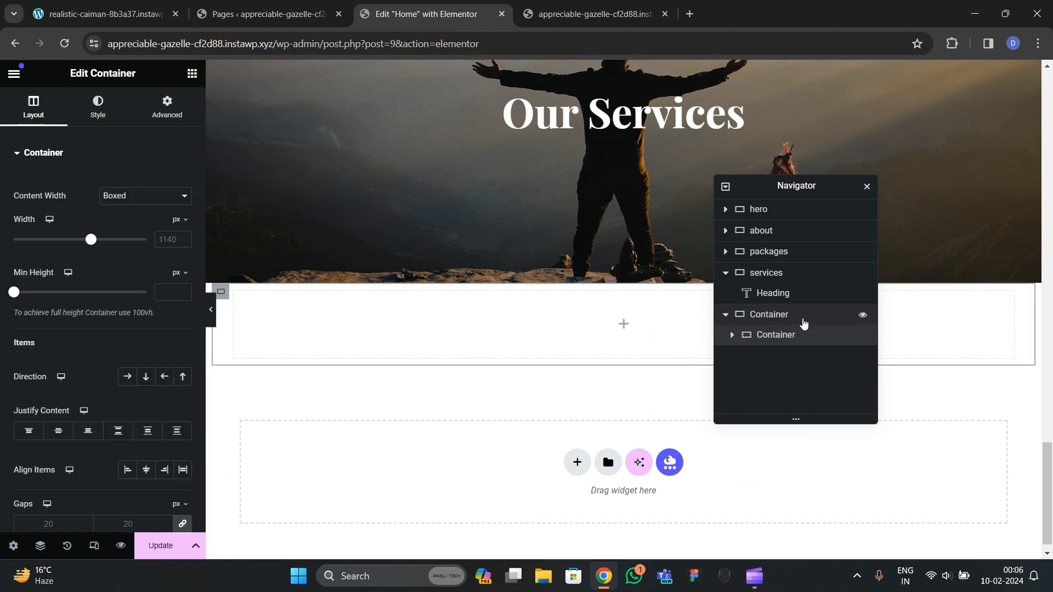
# Step: Set the nested container's content width to Full Width and its padding to 0 on all sides
pyautogui.click(143, 195)
pyautogui.click(139, 215)
pyautogui.click(139, 201)
pyautogui.click(131, 221)
pyautogui.click(167, 106)
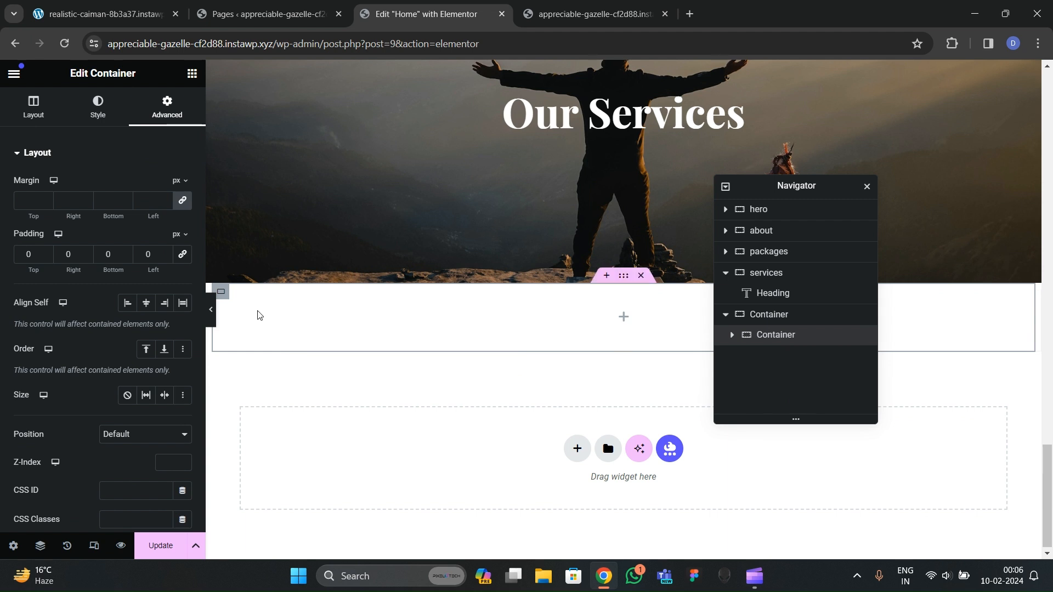
# Step: Rename the outer container as "main box" and duplicate its inner container until it holds four
pyautogui.doubleClick(781, 321)
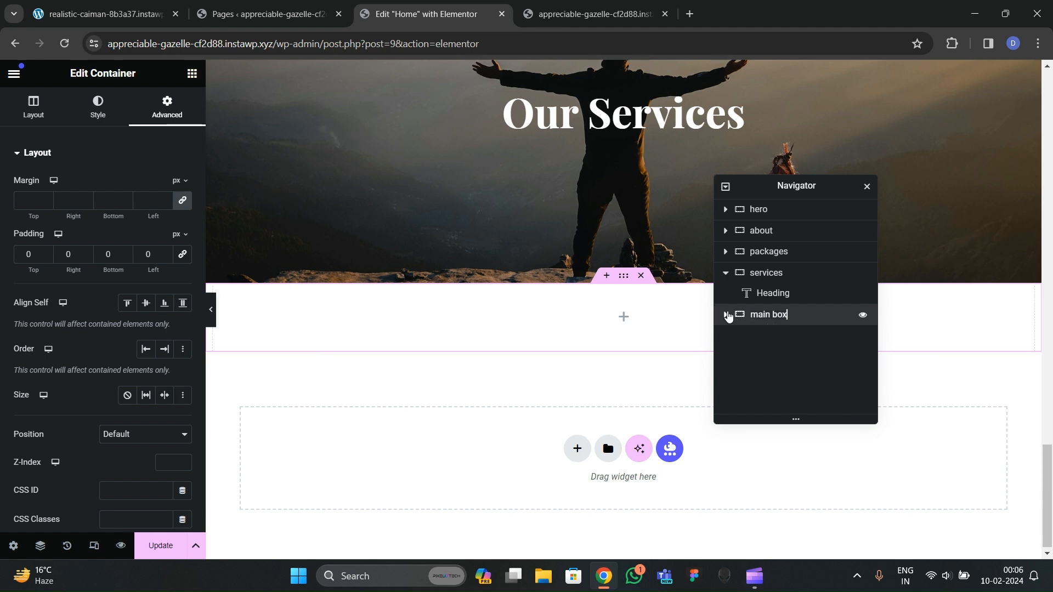
pyautogui.click(775, 336)
pyautogui.rightClick(775, 336)
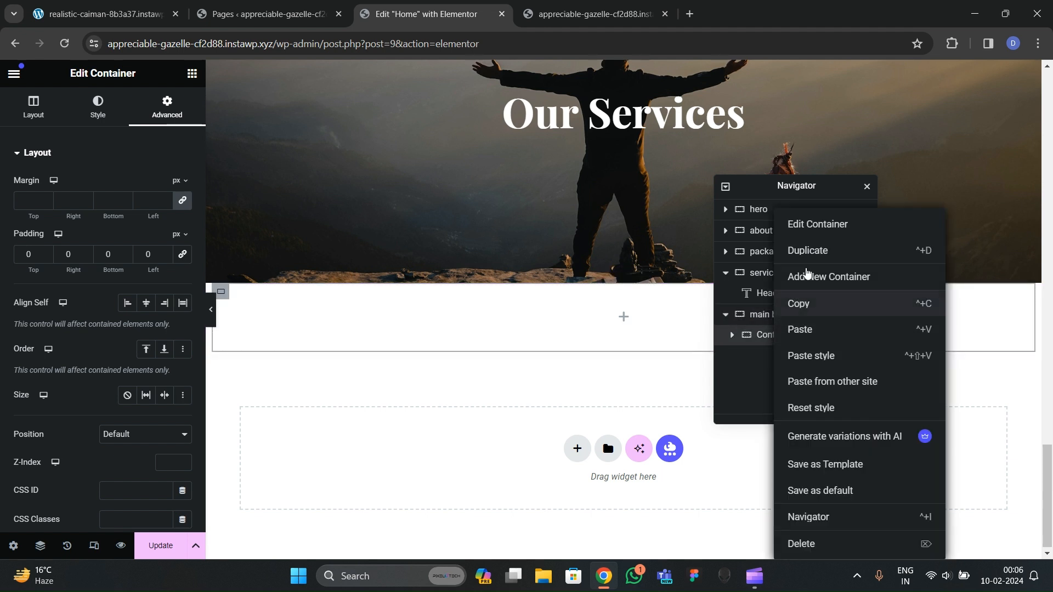
pyautogui.click(807, 250)
pyautogui.rightClick(783, 357)
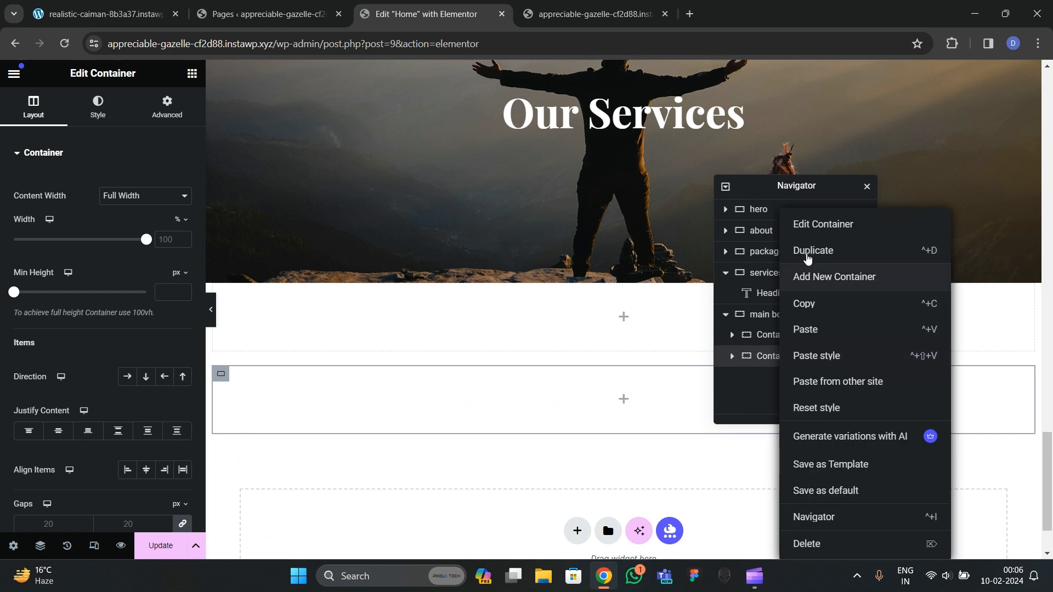
pyautogui.click(806, 252)
pyautogui.rightClick(770, 378)
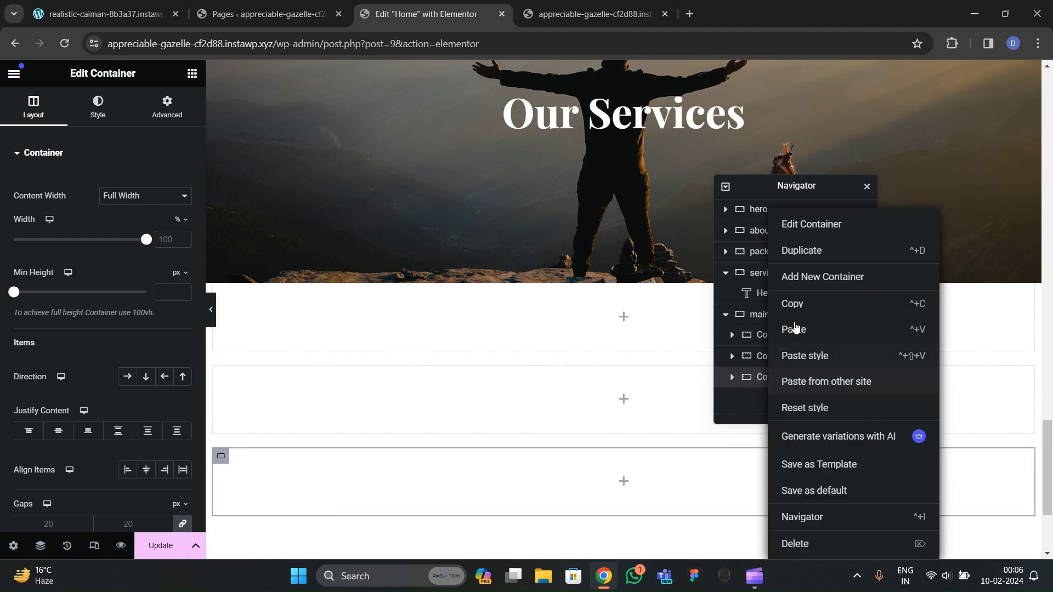
pyautogui.click(800, 250)
# Step: Arrange main box's four containers in a row with Justify Content and Align Items set to Center, and check the reference cards
pyautogui.click(766, 314)
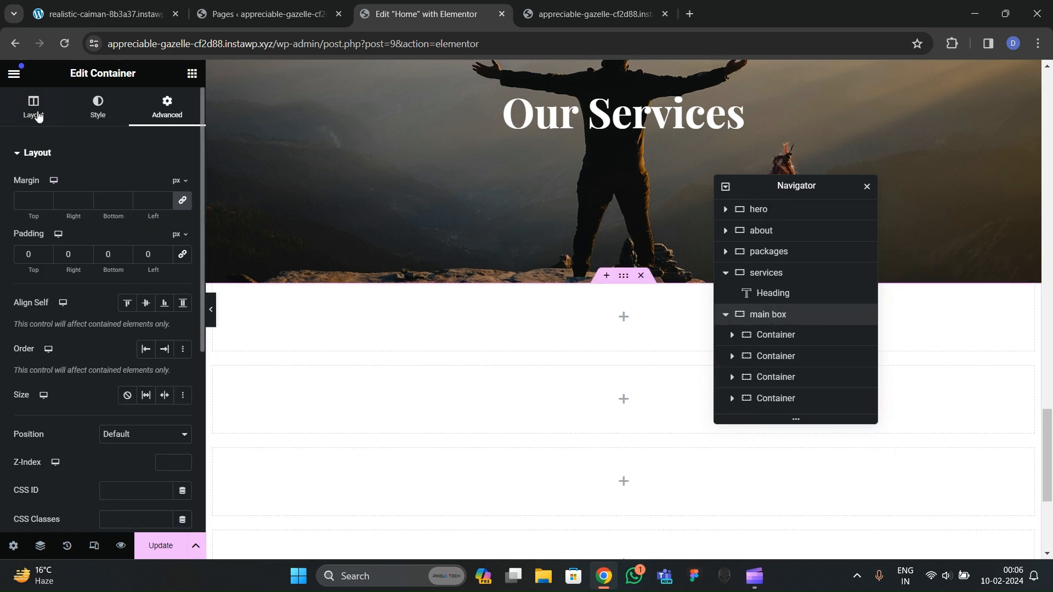
pyautogui.click(58, 431)
pyautogui.click(146, 469)
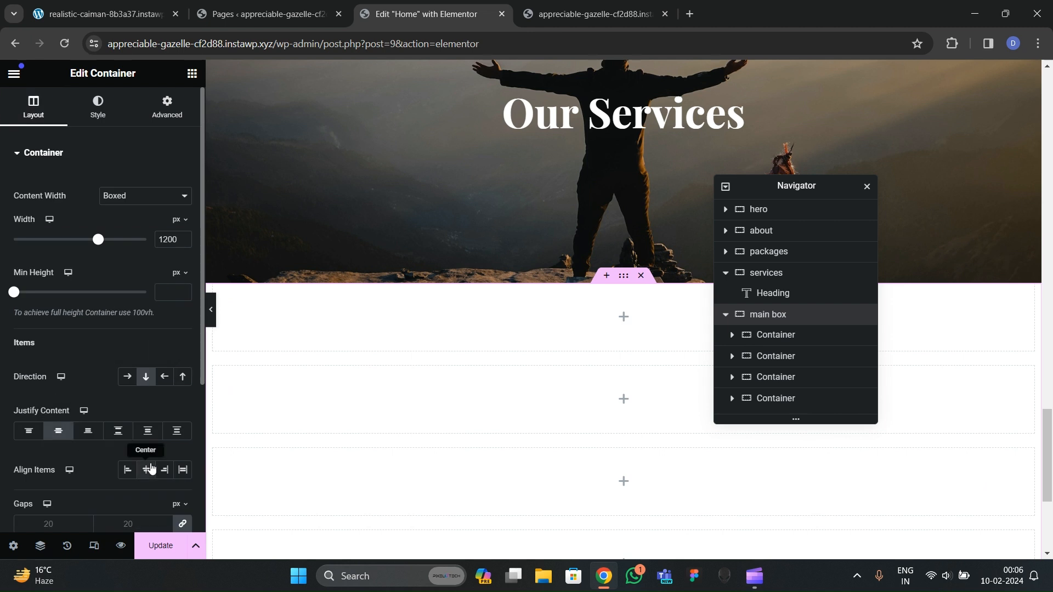
pyautogui.scroll(-3, 495, 381)
pyautogui.click(127, 376)
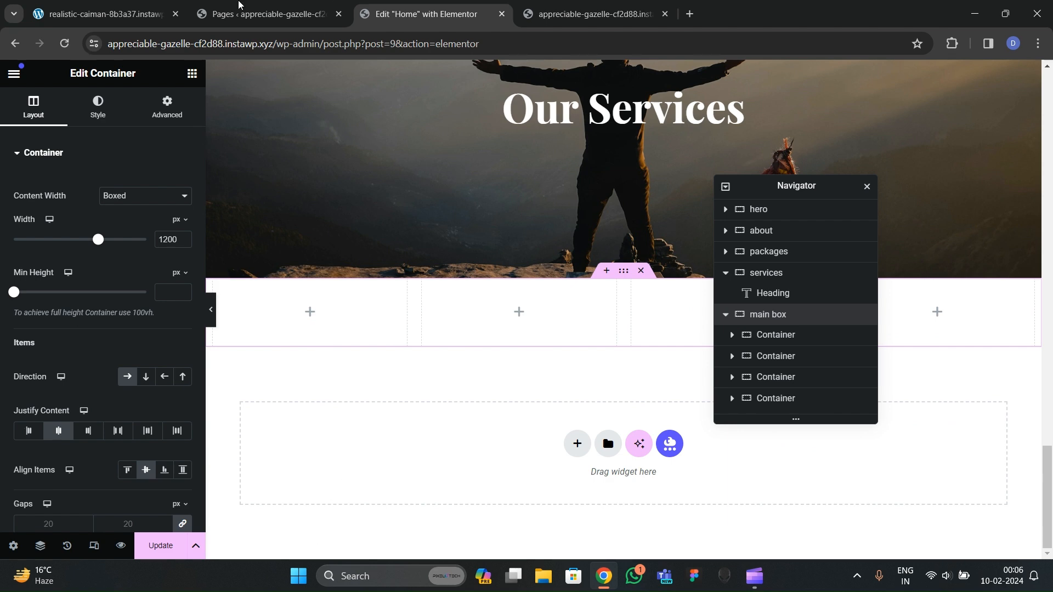
pyautogui.click(99, 11)
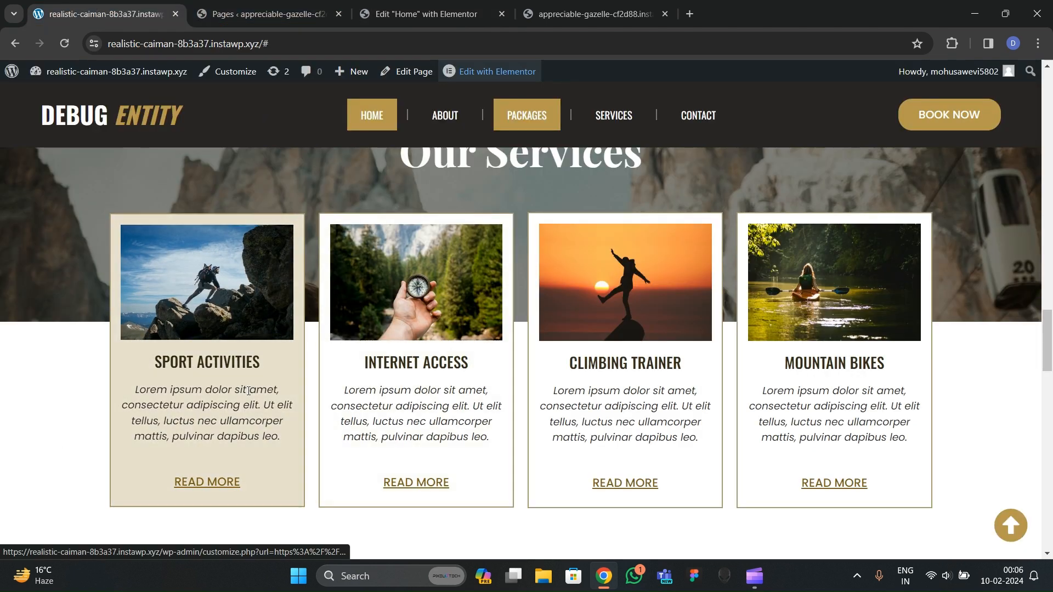
# Step: Set the padding of the first container inside main box to 20 px on all sides
pyautogui.click(465, 4)
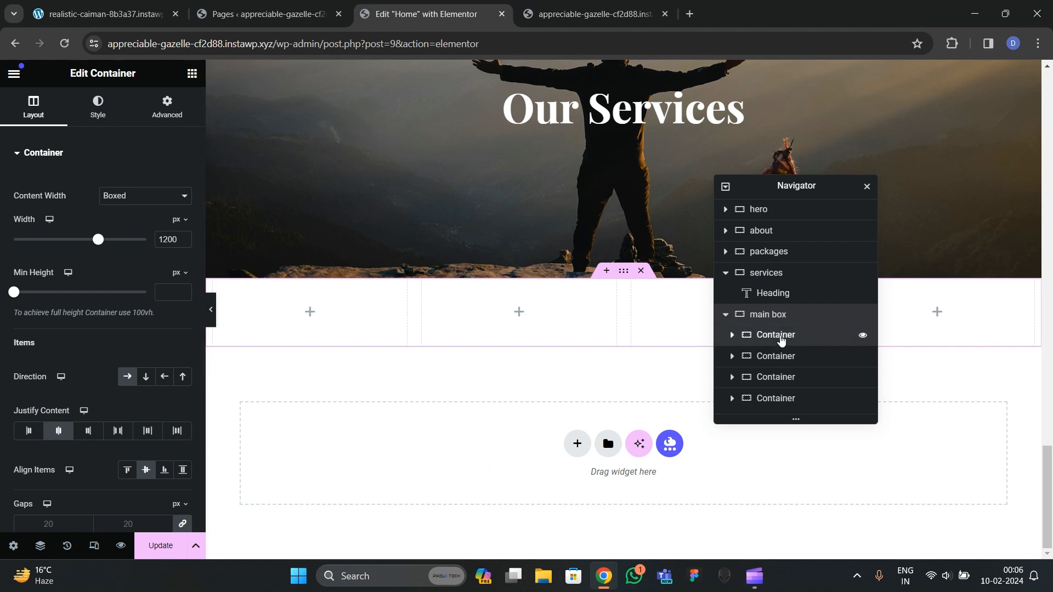
pyautogui.click(780, 340)
pyautogui.click(33, 107)
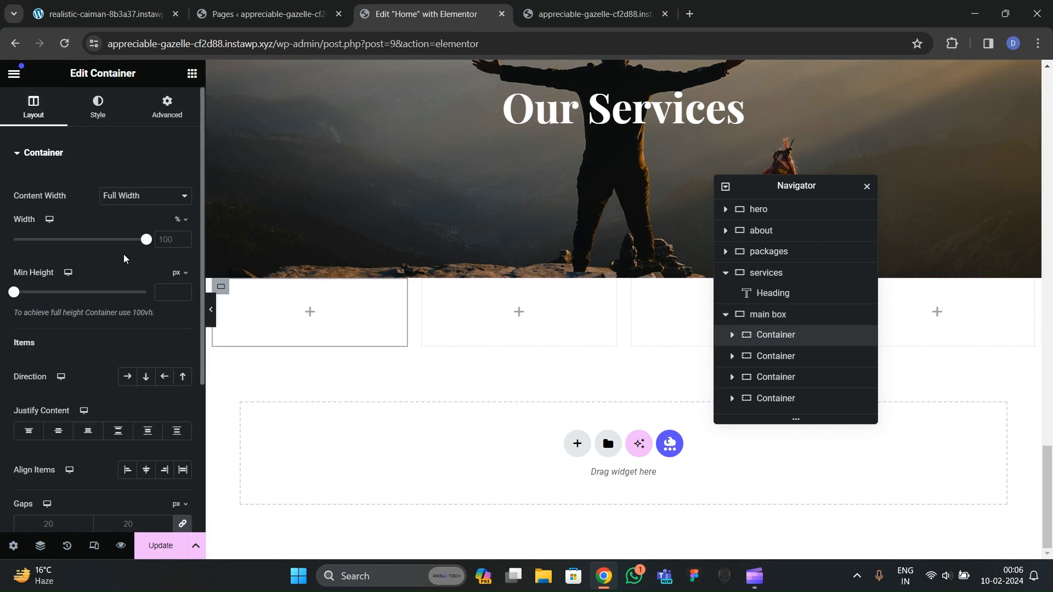
pyautogui.click(163, 104)
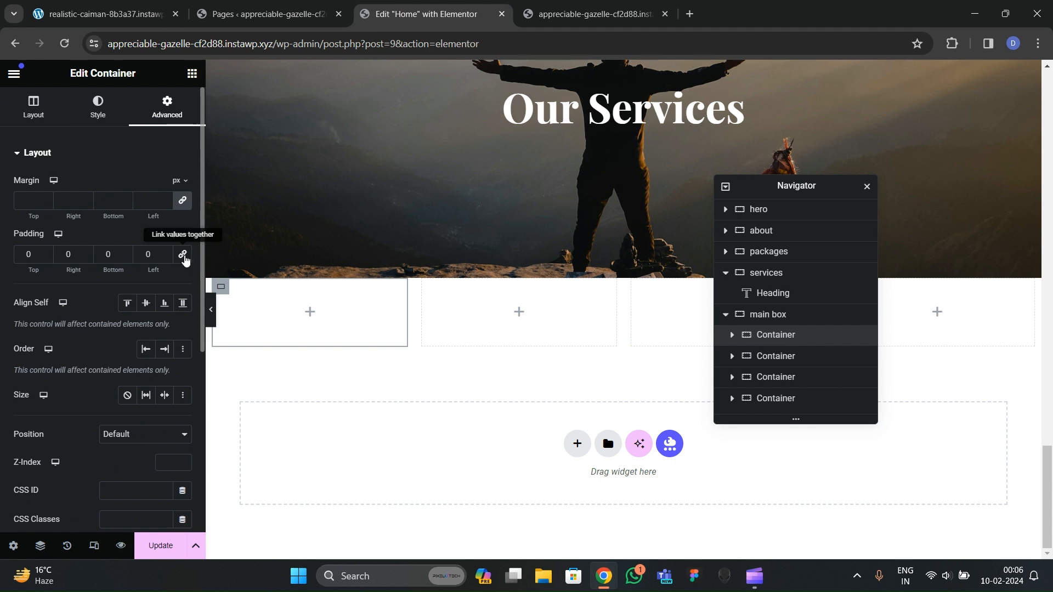
pyautogui.click(30, 254)
pyautogui.write('20')
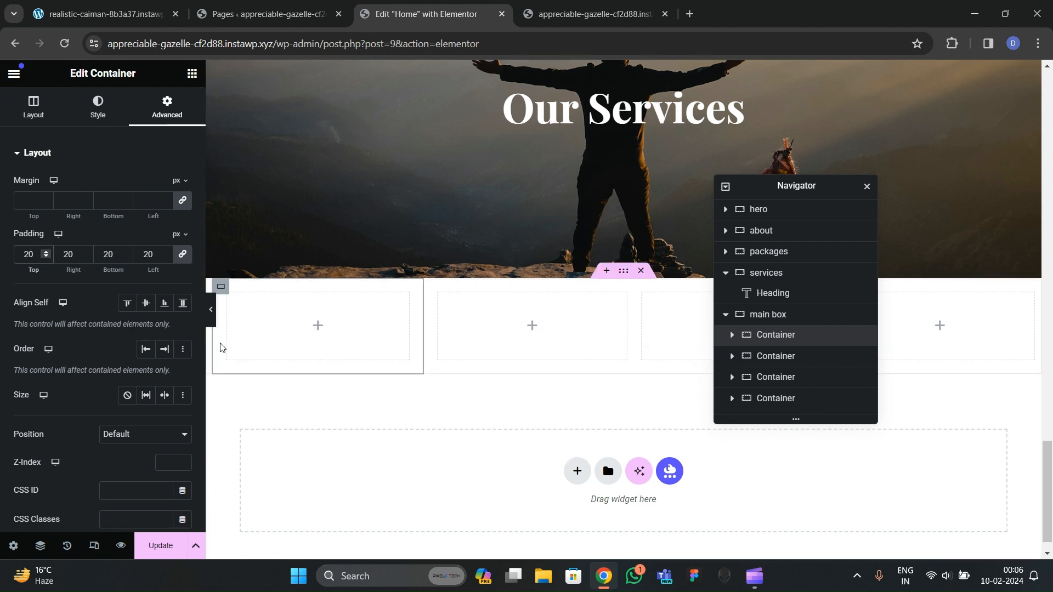
# Step: Give main box's first container a solid 2 px border in the gold global color
pyautogui.click(93, 107)
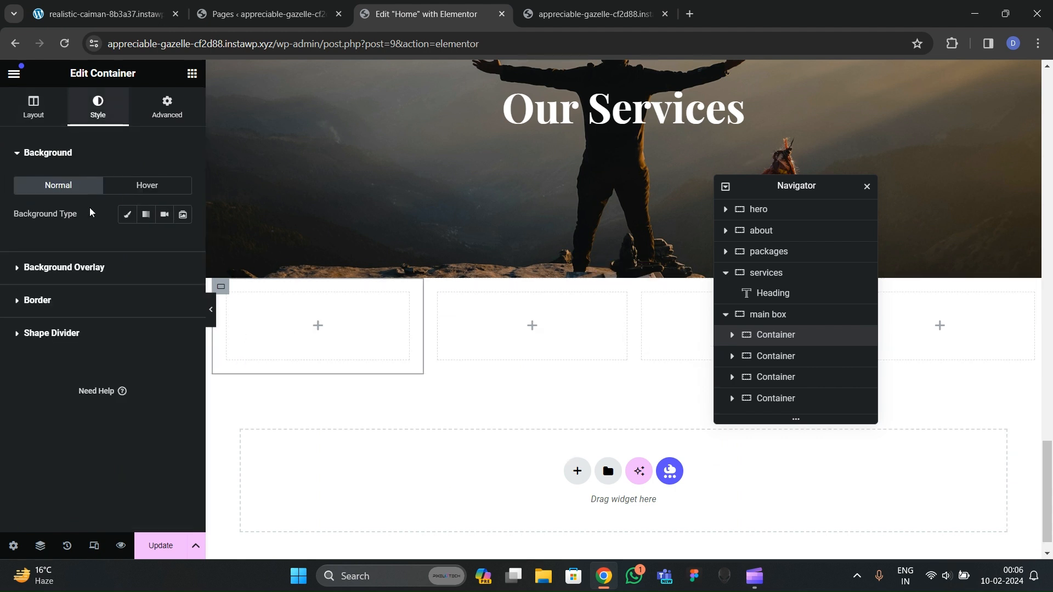
pyautogui.click(56, 301)
pyautogui.click(127, 279)
pyautogui.click(117, 312)
pyautogui.doubleClick(49, 321)
pyautogui.click(165, 363)
pyautogui.scroll(-1, 90, 299)
pyautogui.click(81, 304)
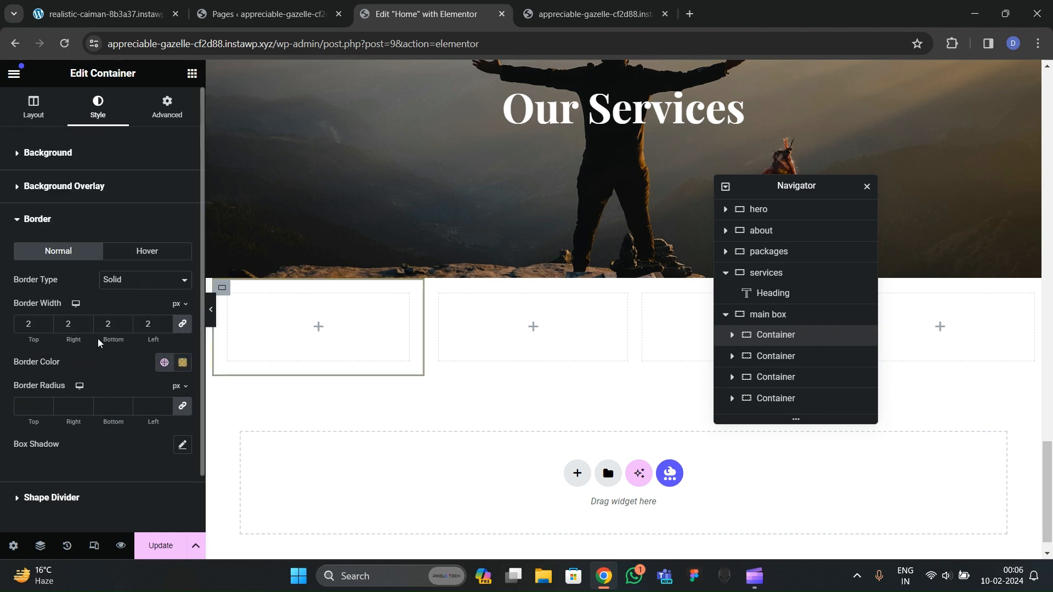
# Step: Compare the bordered container with the reference site's service cards and preview the services section without the editor controls
pyautogui.click(143, 12)
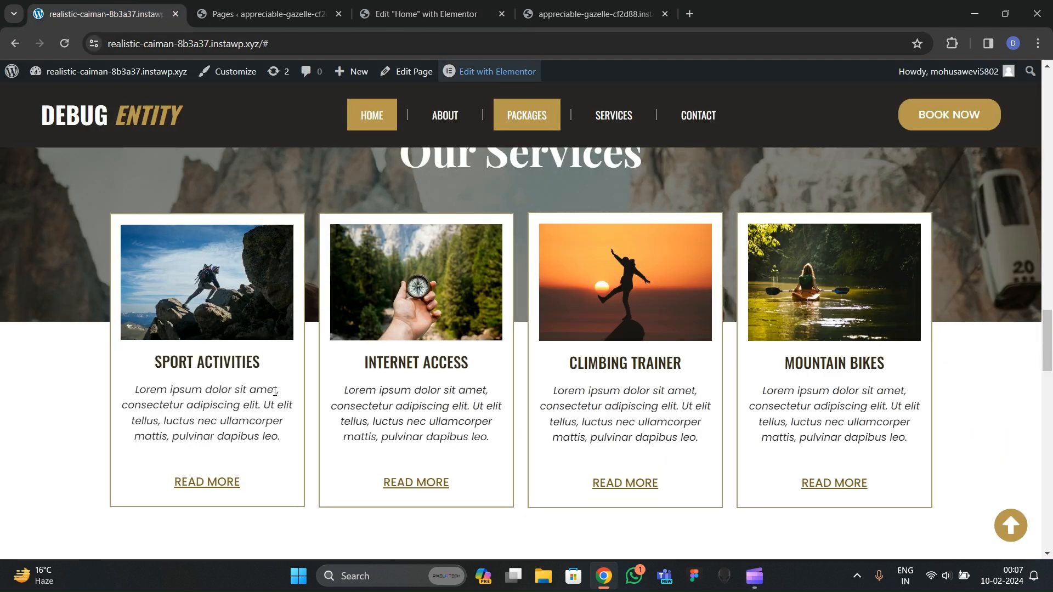
pyautogui.click(422, 13)
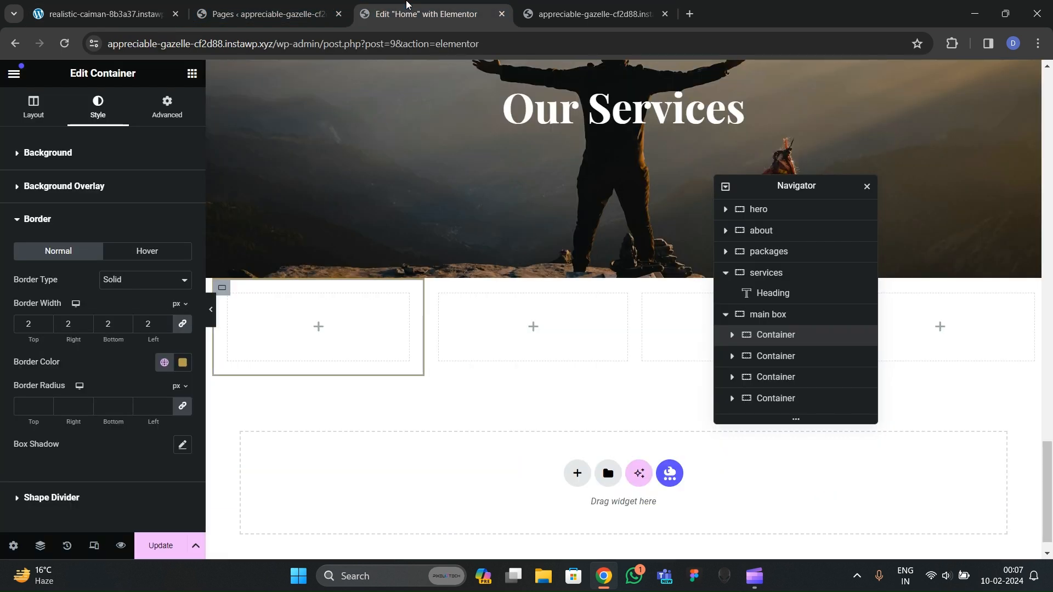
pyautogui.scroll(5, 257, 403)
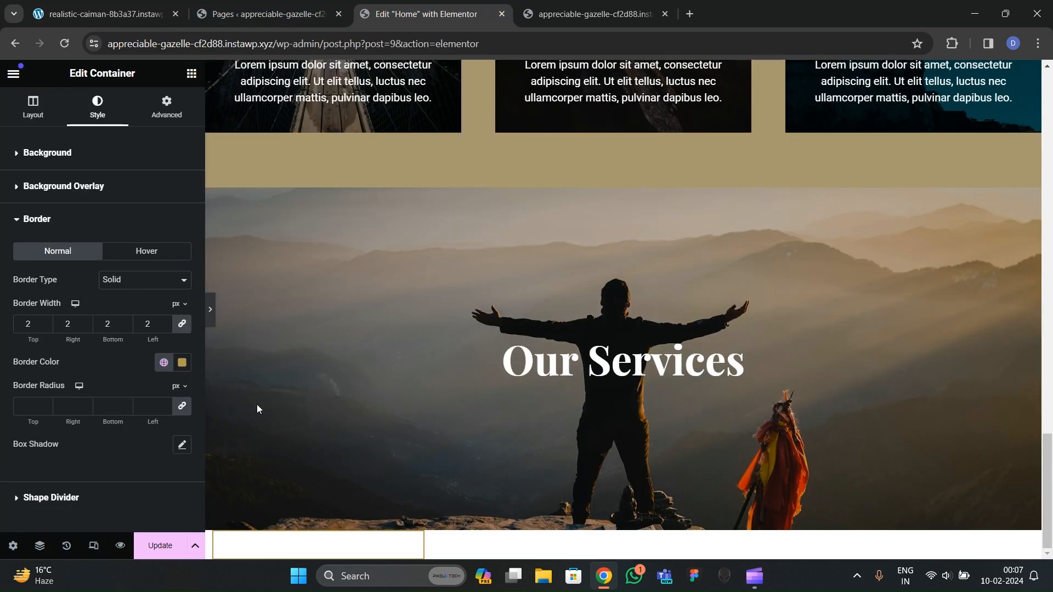
pyautogui.hotkey('ctrl', 'p')
pyautogui.click(2, 322)
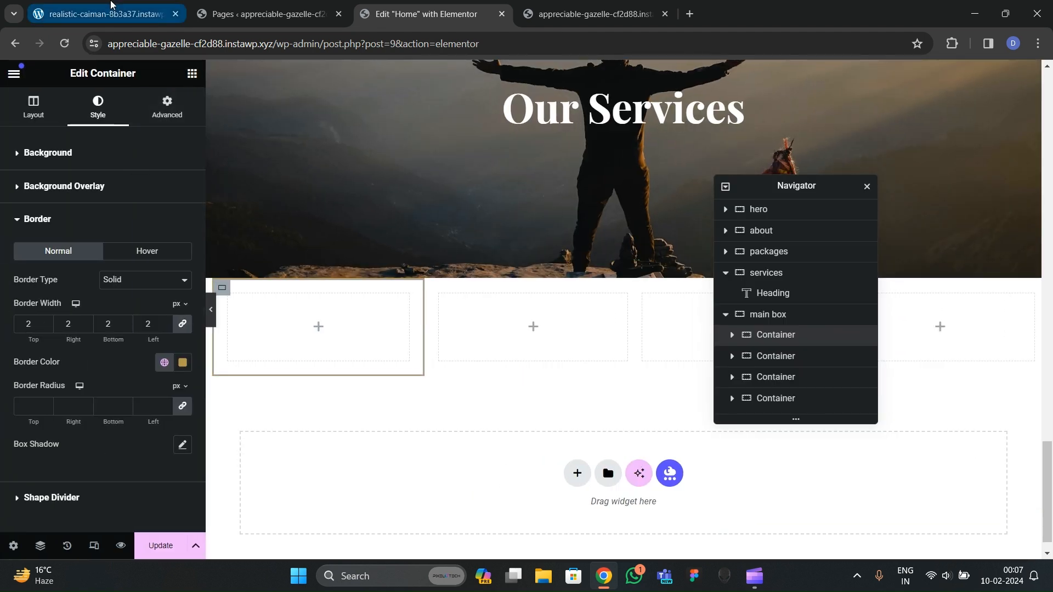
pyautogui.click(104, 14)
pyautogui.click(422, 14)
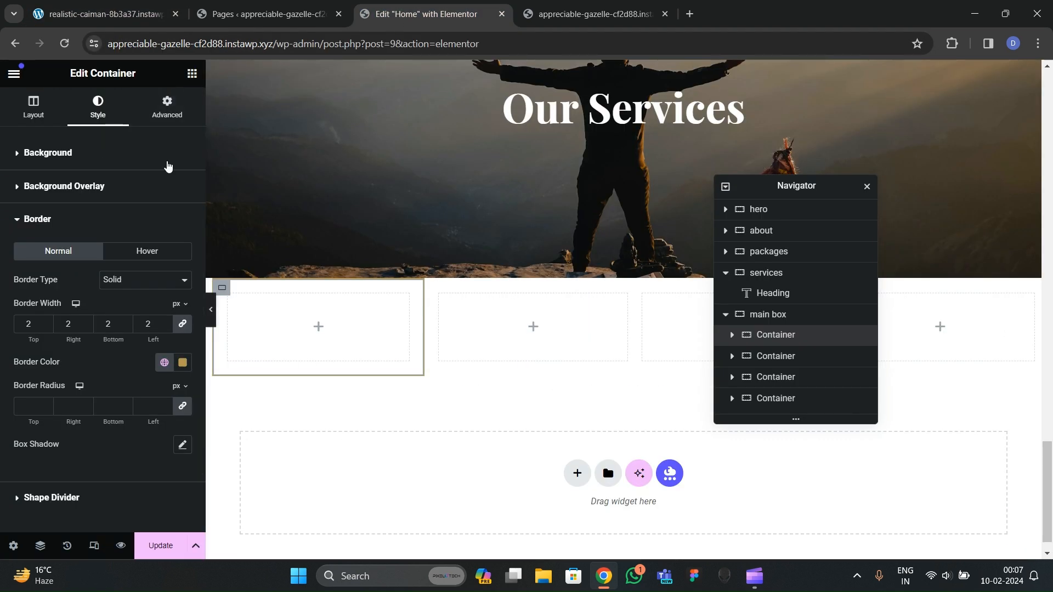
# Step: Add an Image widget to the bordered container and choose the photo of three people at sunset from the media library
pyautogui.click(192, 73)
pyautogui.moveTo(164, 328); pyautogui.dragTo(299, 329)
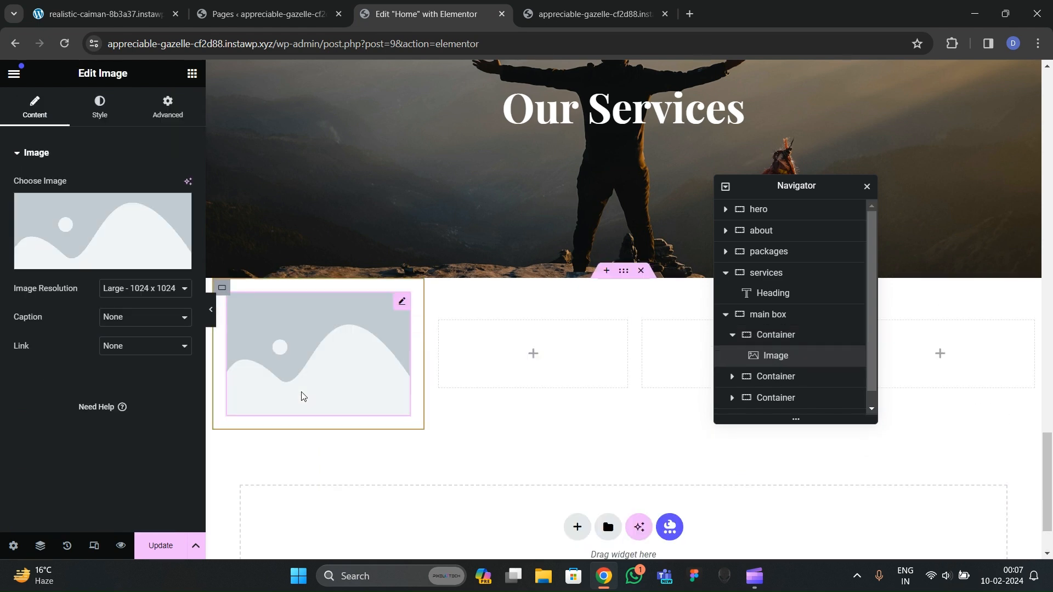
pyautogui.click(224, 286)
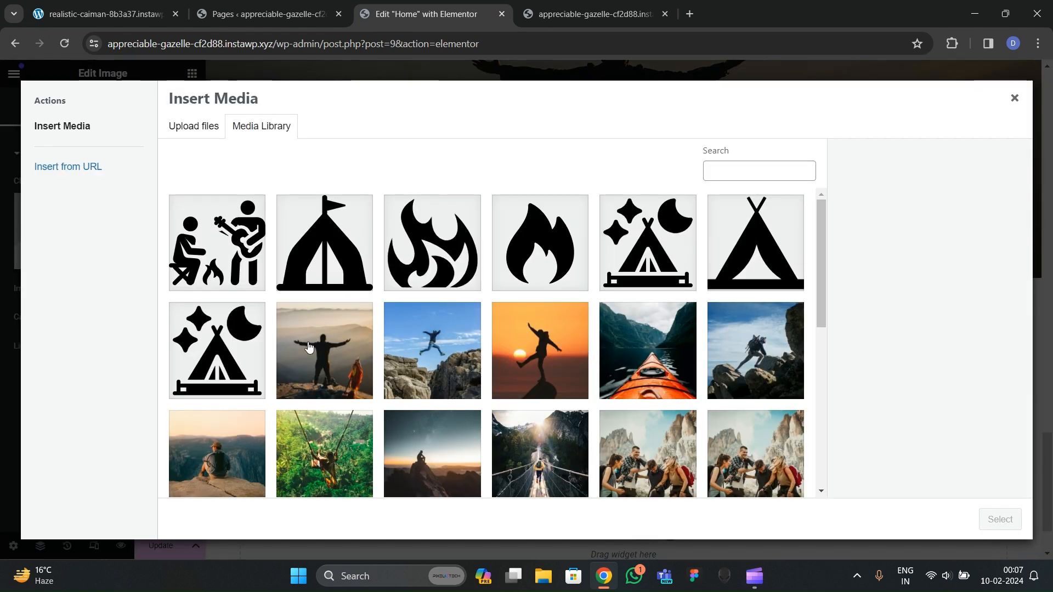
pyautogui.scroll(-7, 447, 428)
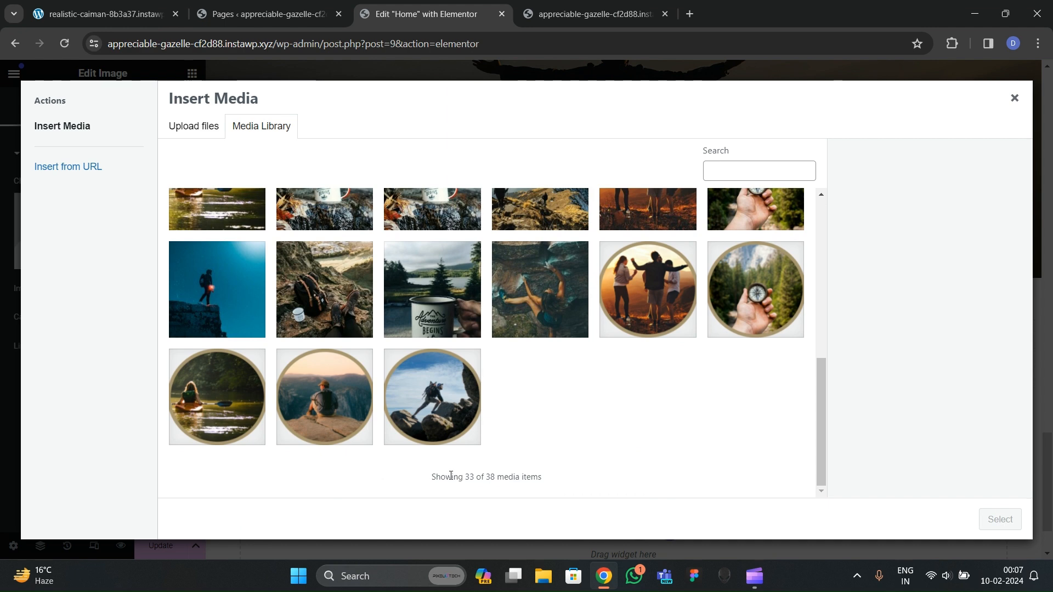
pyautogui.scroll(3, 429, 341)
pyautogui.click(680, 329)
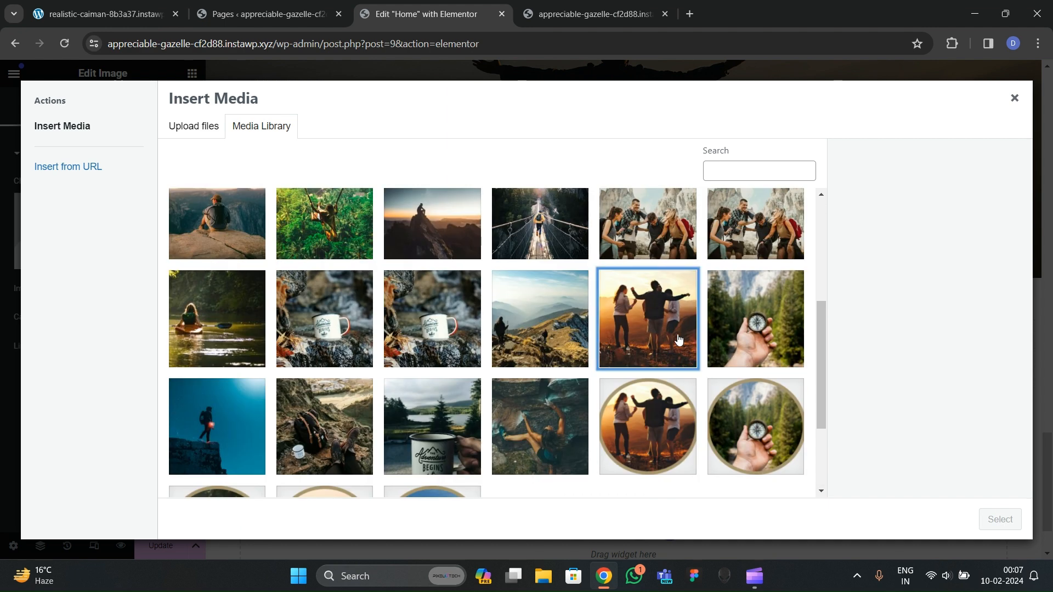
pyautogui.click(999, 519)
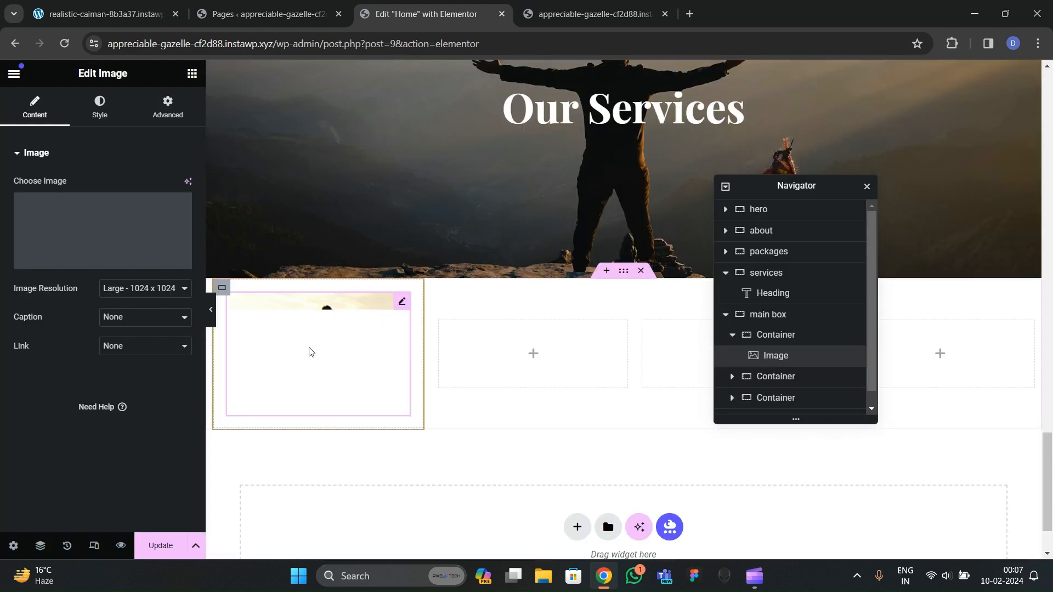
# Step: Add a Heading widget below the card's image and set its text to "SPORT ACTIVITIES", matching the reference card
pyautogui.click(104, 14)
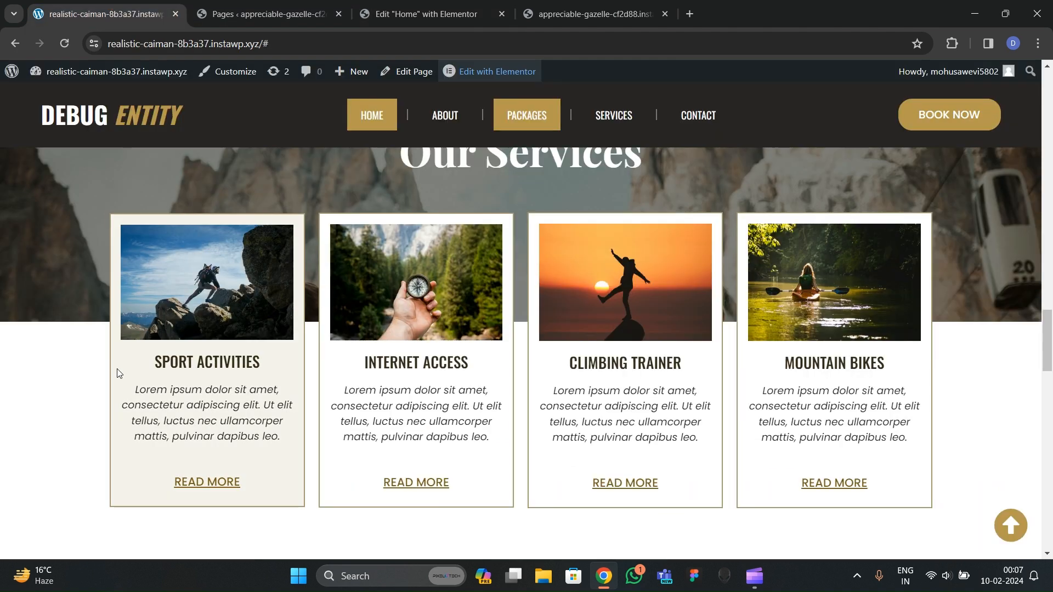
pyautogui.click(428, 13)
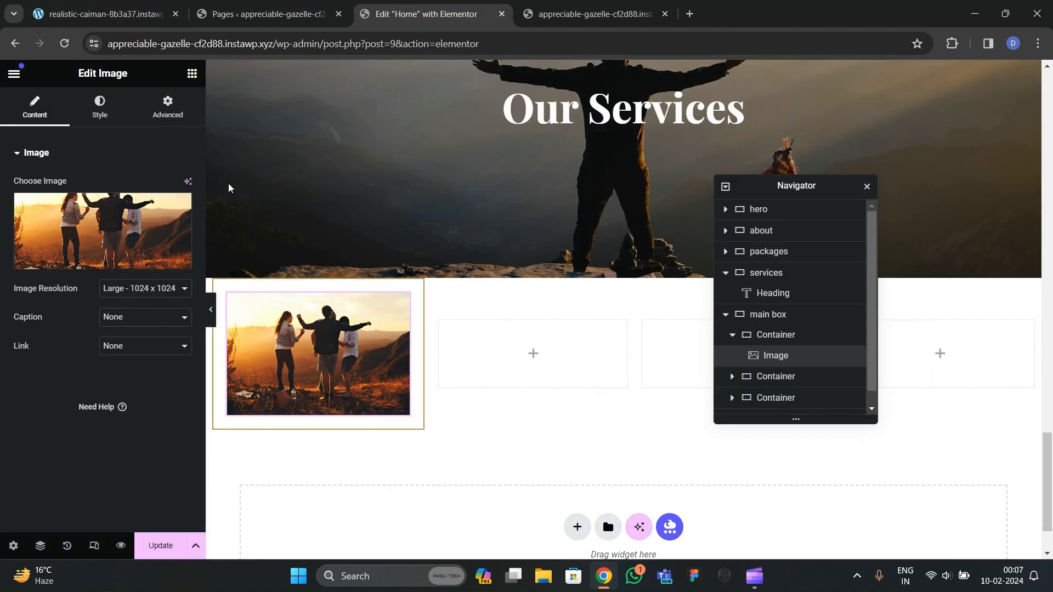
pyautogui.click(192, 73)
pyautogui.scroll(-3, 183, 265)
pyautogui.moveTo(54, 254); pyautogui.dragTo(229, 437)
pyautogui.click(98, 2)
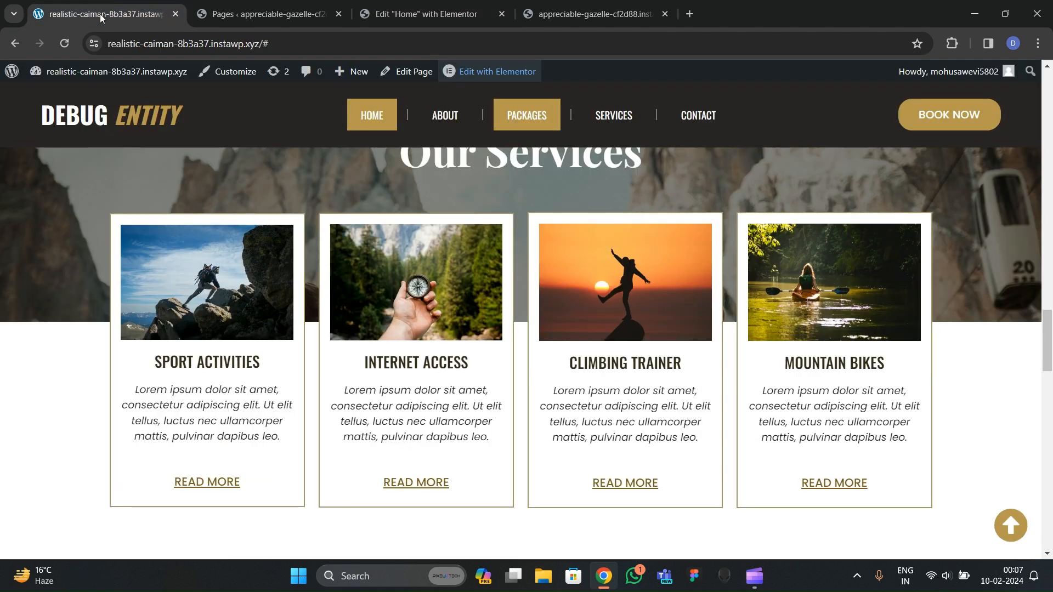
pyautogui.click(427, 14)
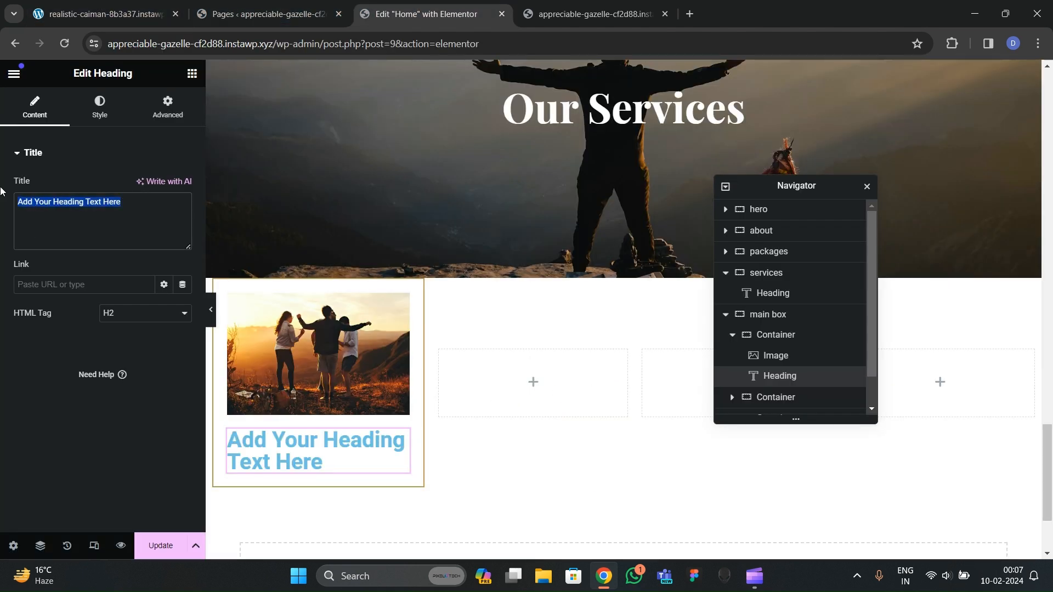
pyautogui.write('SPOET')
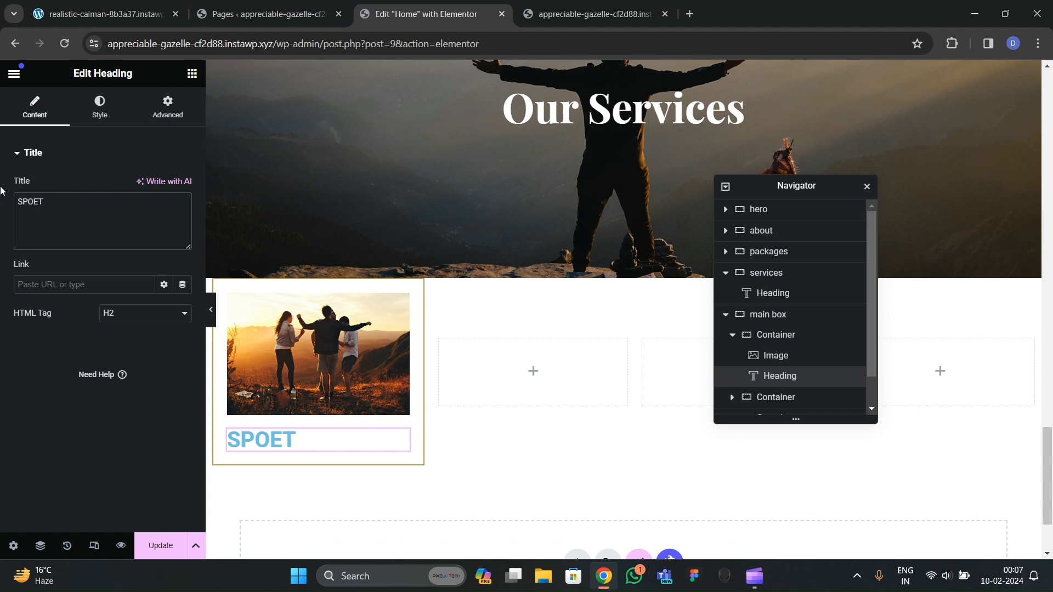
pyautogui.write(' ACTIVITI3E')
pyautogui.press('BackSpace')
pyautogui.press('BackSpace')
pyautogui.write('ES')
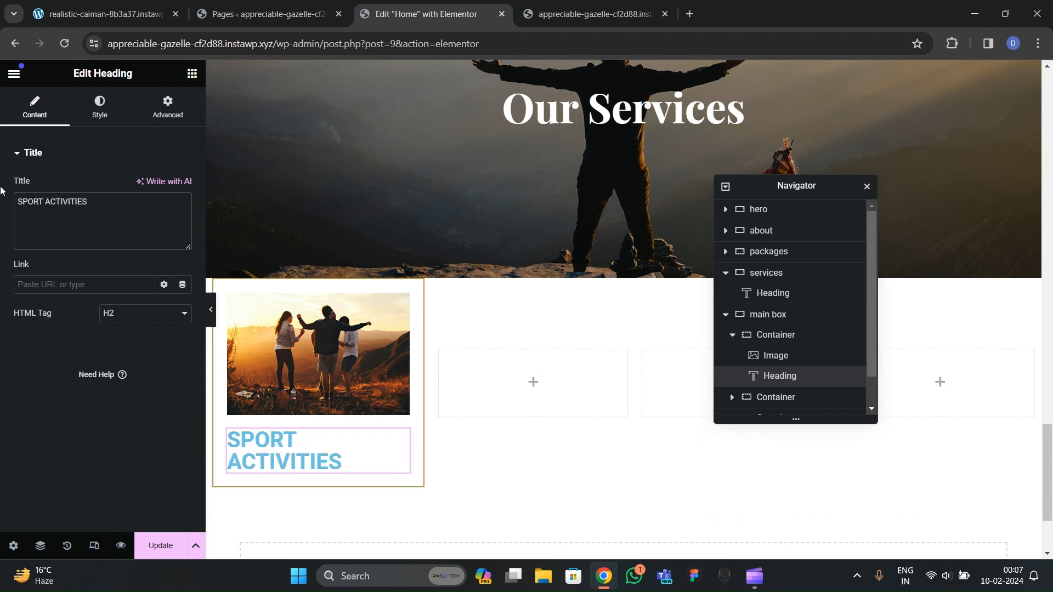
# Step: Set the SPORT ACTIVITIES heading's text color to the gold global color and center its alignment
pyautogui.click(94, 112)
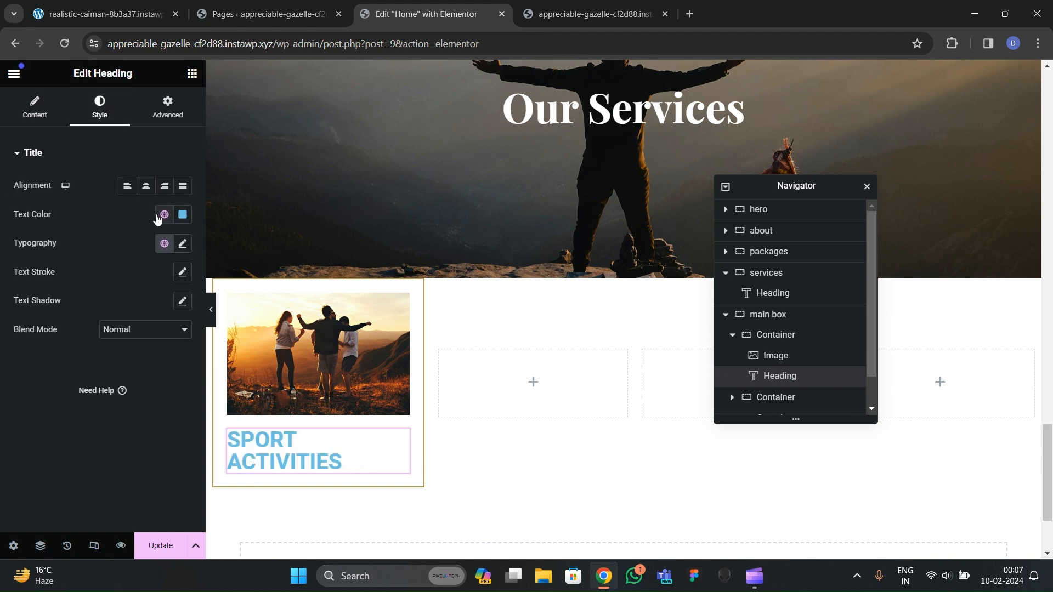
pyautogui.click(164, 214)
pyautogui.scroll(-1, 97, 384)
pyautogui.click(98, 396)
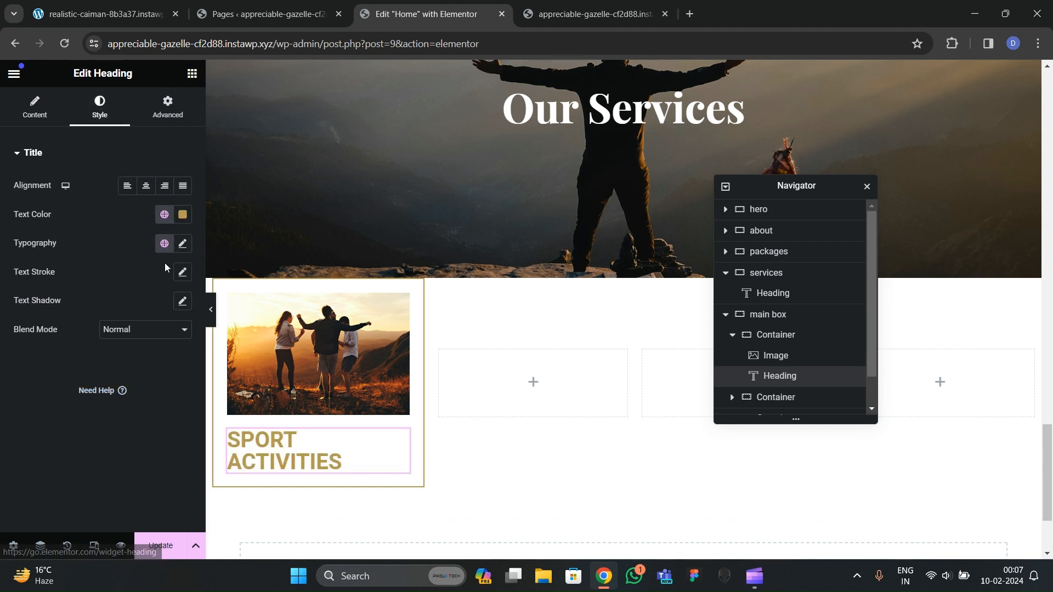
pyautogui.click(146, 186)
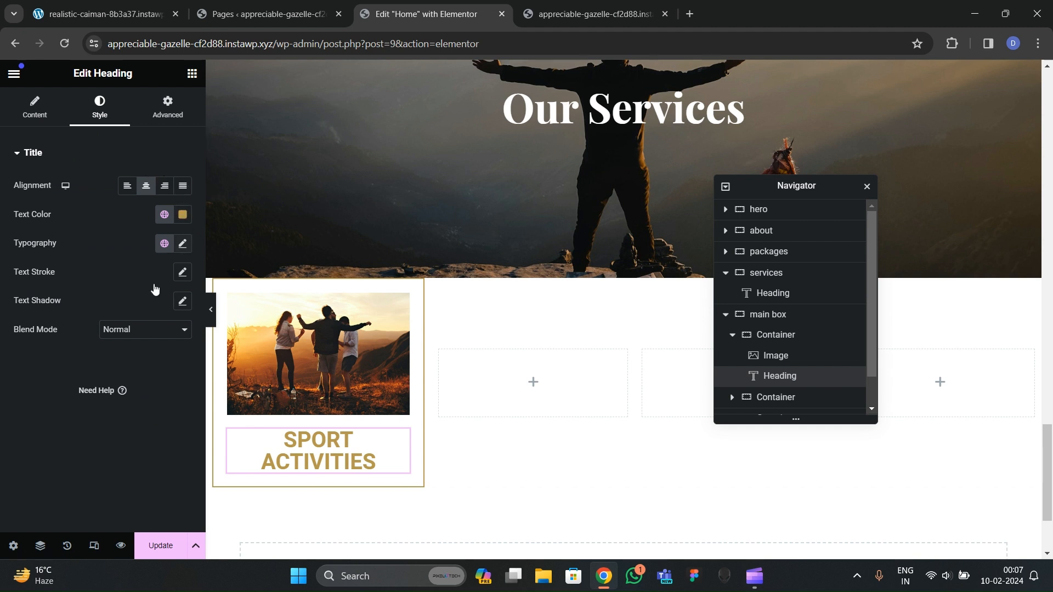
# Step: Set the SPORT ACTIVITIES heading's font family to Poppins
pyautogui.click(182, 243)
pyautogui.click(136, 307)
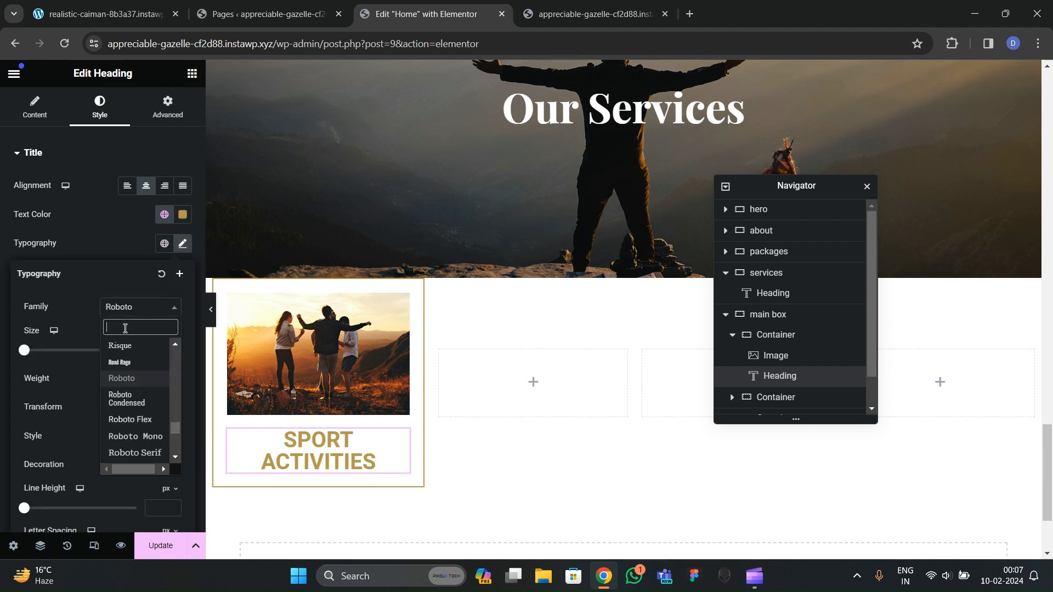
pyautogui.write('POPPIN')
pyautogui.press('Return')
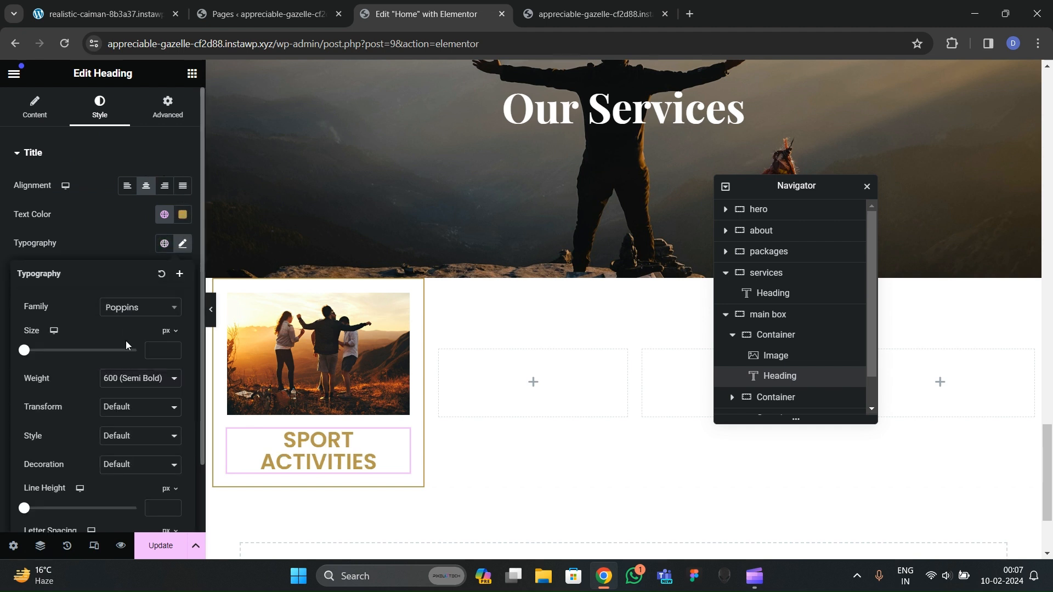
# Step: Set the SPORT ACTIVITIES heading's font size to 21 px, keeping the 600 (Semi Bold) weight
pyautogui.click(166, 349)
pyautogui.write('2')
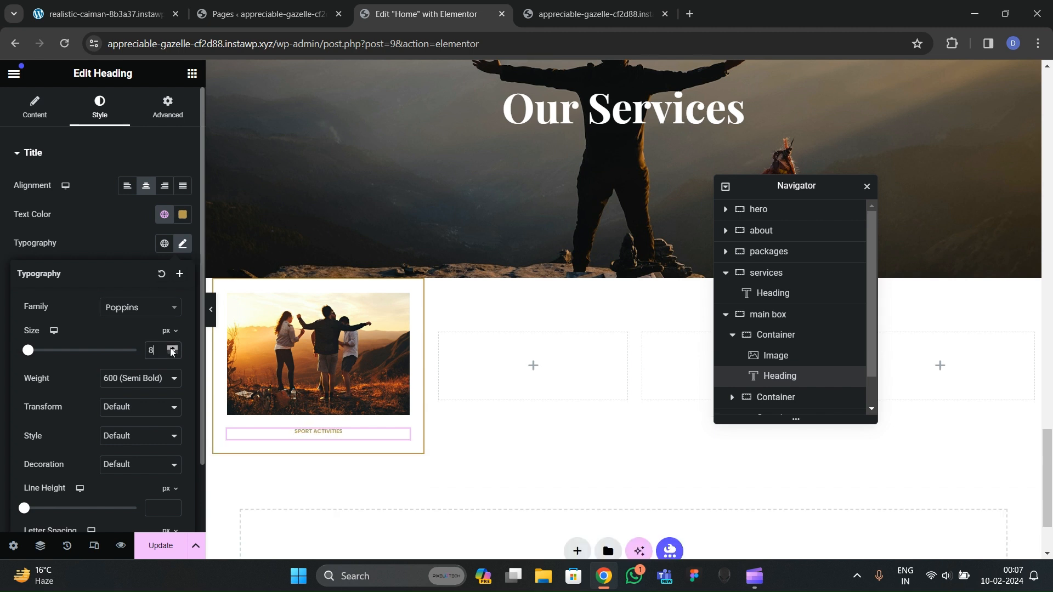
pyautogui.click(170, 349)
pyautogui.click(170, 348)
pyautogui.click(171, 348)
pyautogui.click(170, 349)
pyautogui.click(171, 349)
pyautogui.click(170, 348)
pyautogui.click(171, 349)
pyautogui.click(172, 349)
pyautogui.click(157, 381)
pyautogui.click(144, 320)
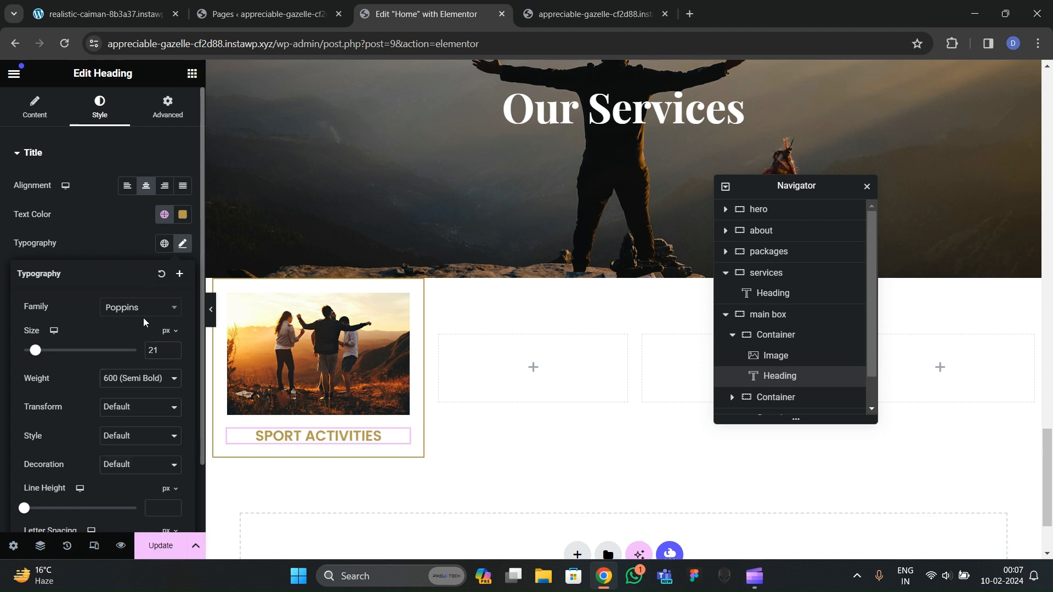
# Step: Change the heading's font family to Oswald at 23 px and compare it with the reference card titles
pyautogui.click(137, 311)
pyautogui.write('oswald')
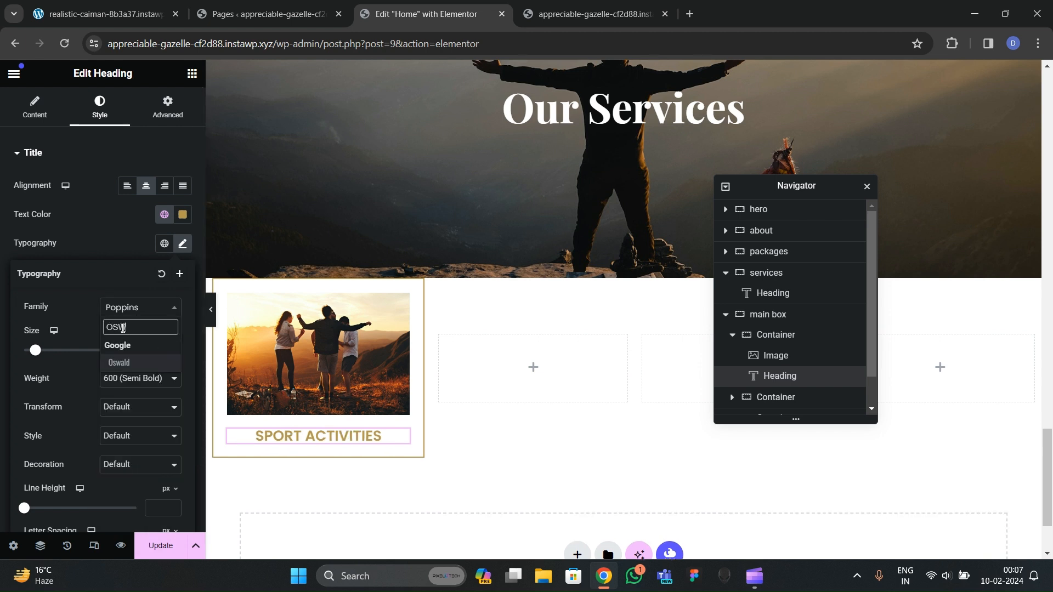
pyautogui.press('Return')
pyautogui.click(173, 348)
pyautogui.click(173, 348)
pyautogui.click(124, 6)
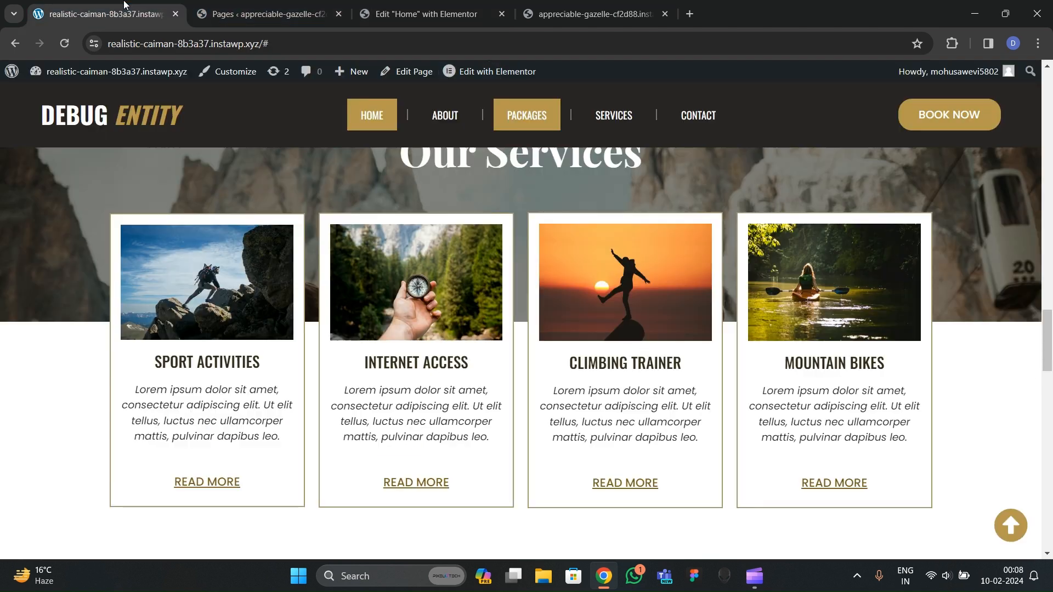
pyautogui.click(393, 7)
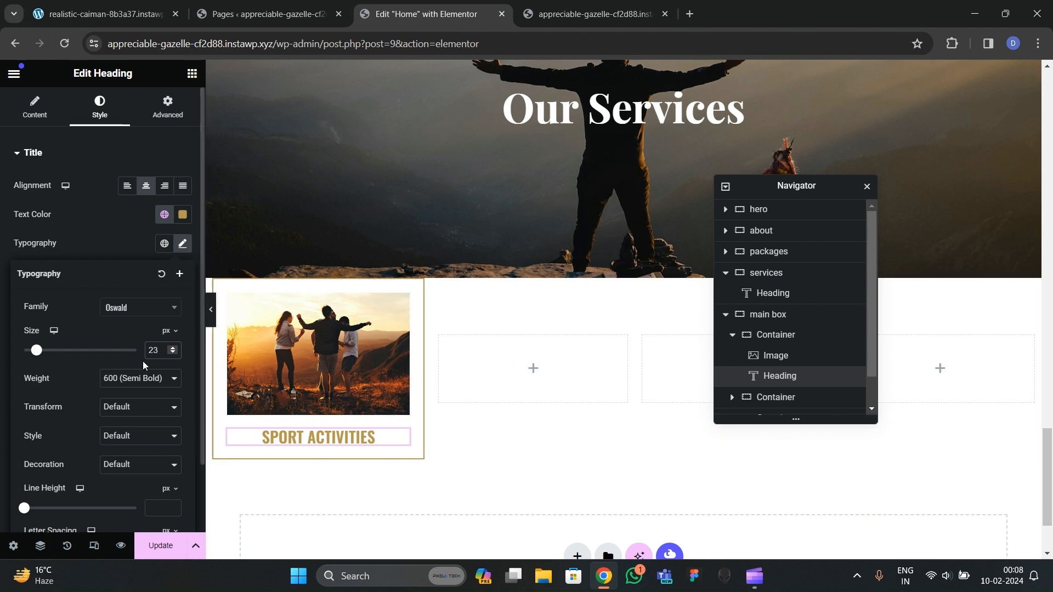
# Step: Check the title color on the reference card and set the SPORT ACTIVITIES heading's text color to the dark gold #805F0D
pyautogui.click(133, 252)
pyautogui.click(93, 13)
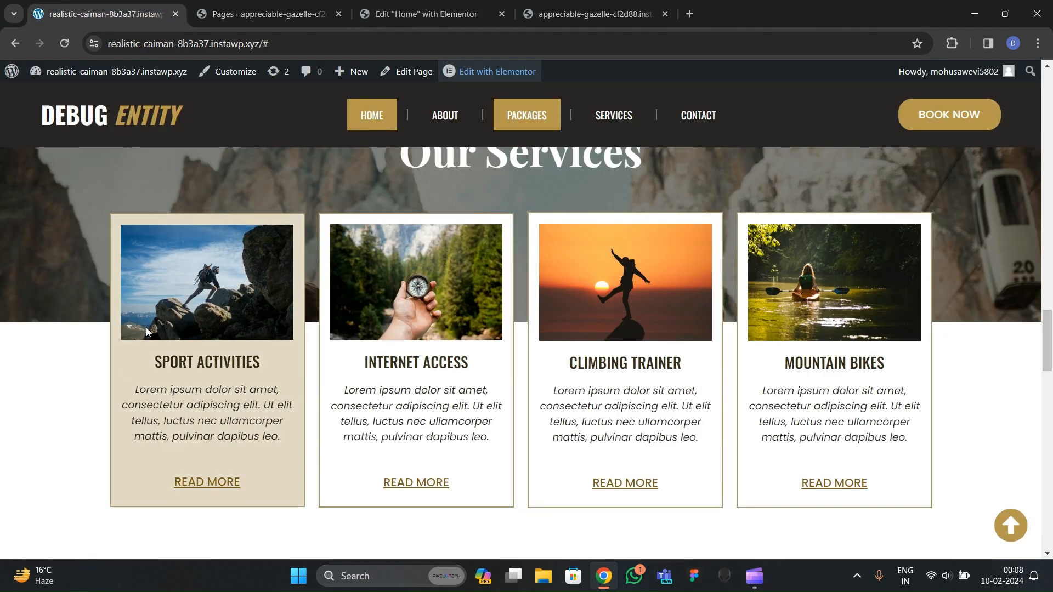
pyautogui.click(422, 14)
pyautogui.click(183, 215)
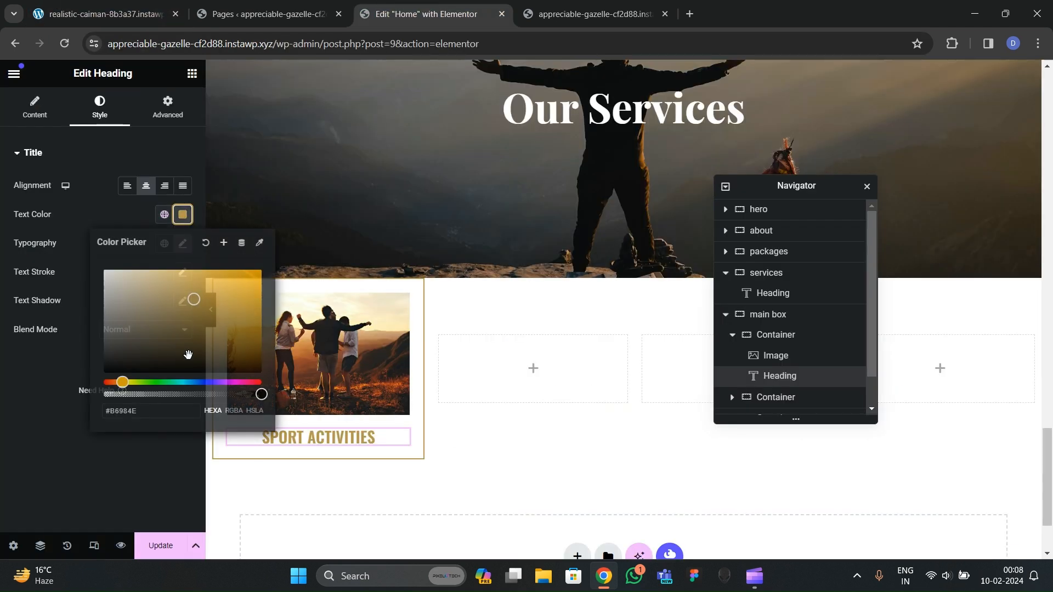
pyautogui.click(244, 313)
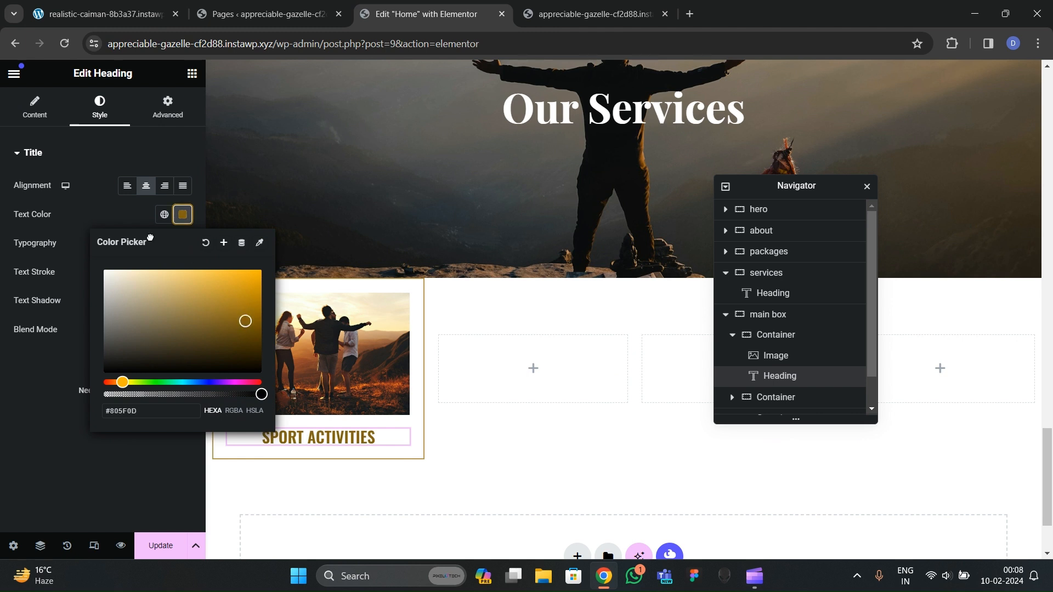
# Step: Set the SPORT ACTIVITIES heading's font weight to 500 (Medium) and compare it with the reference card titles
pyautogui.click(182, 214)
pyautogui.click(182, 243)
pyautogui.click(129, 378)
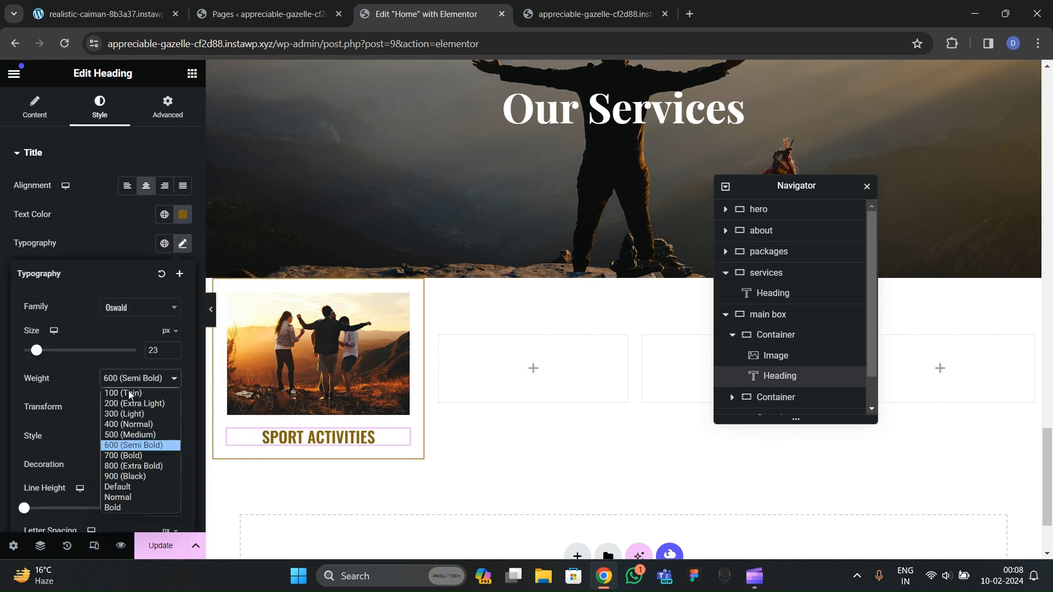
pyautogui.click(129, 434)
pyautogui.click(142, 99)
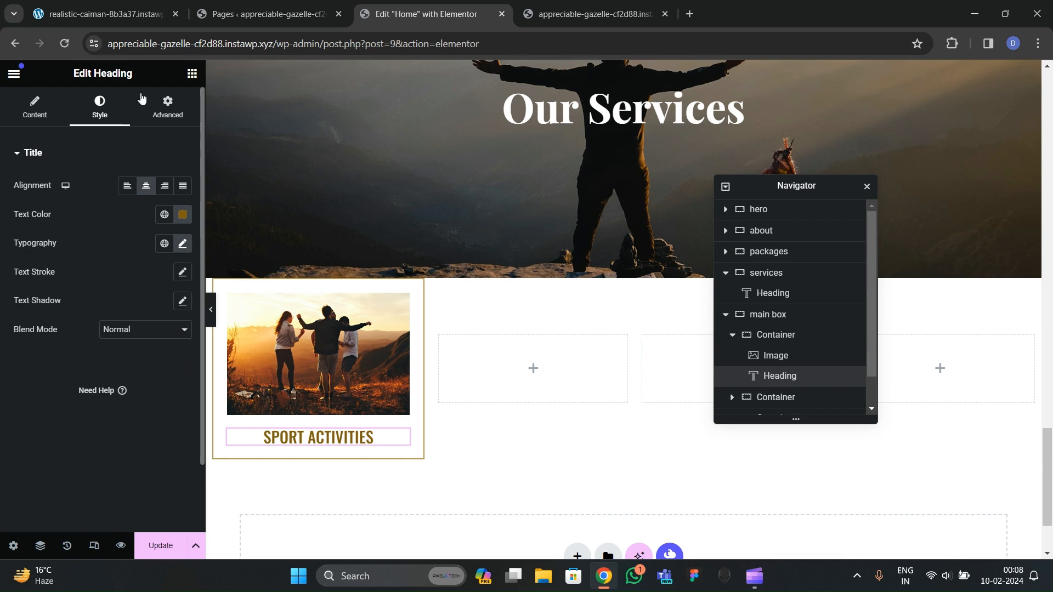
pyautogui.click(99, 13)
pyautogui.click(426, 13)
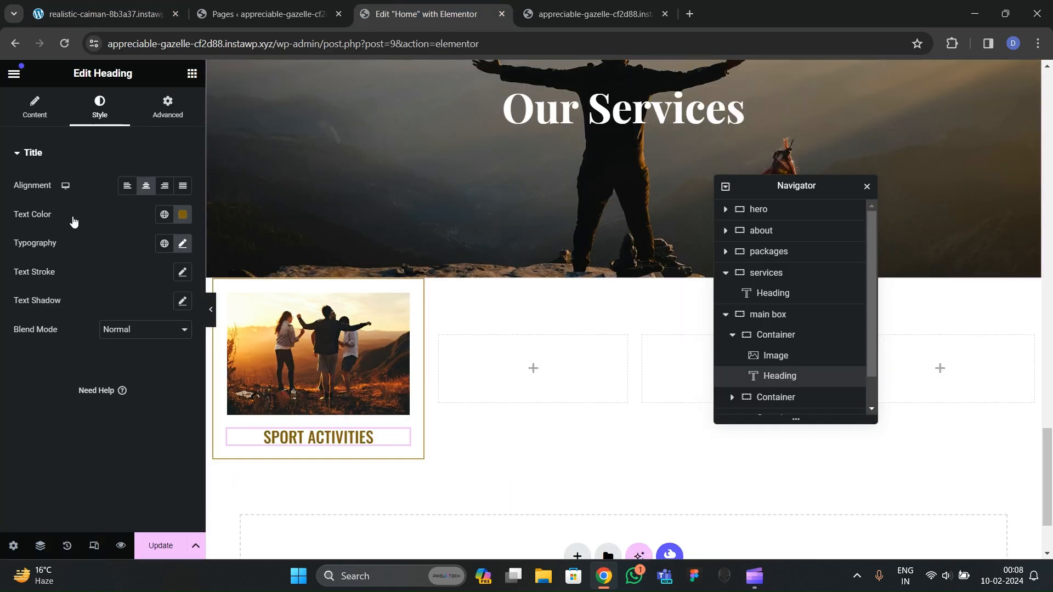
# Step: Add a Text Editor widget below the SPORT ACTIVITIES heading and center its text
pyautogui.click(191, 73)
pyautogui.moveTo(68, 410); pyautogui.dragTo(307, 442)
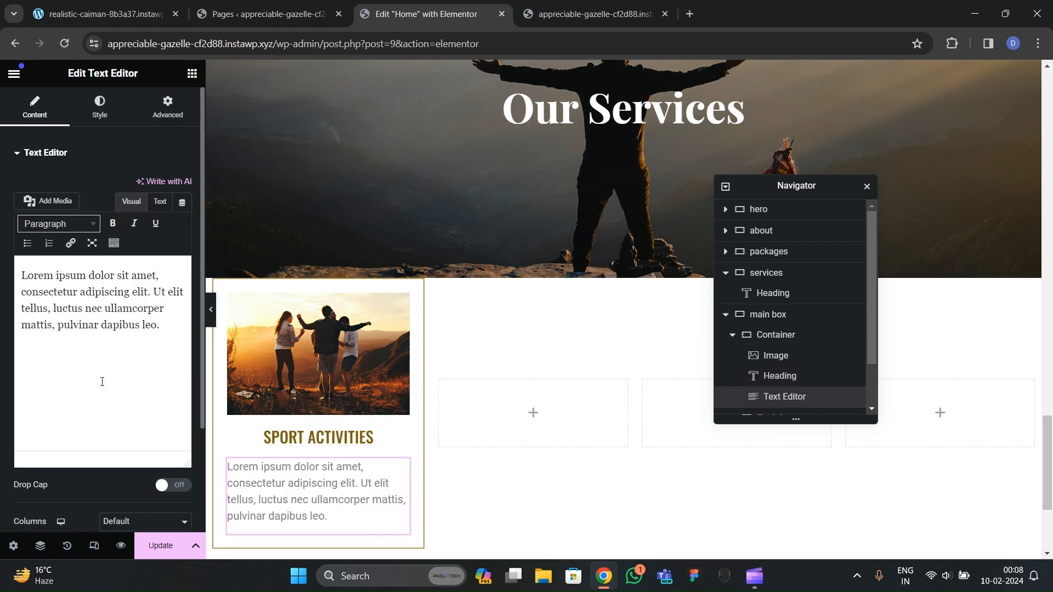
pyautogui.click(99, 107)
pyautogui.click(146, 185)
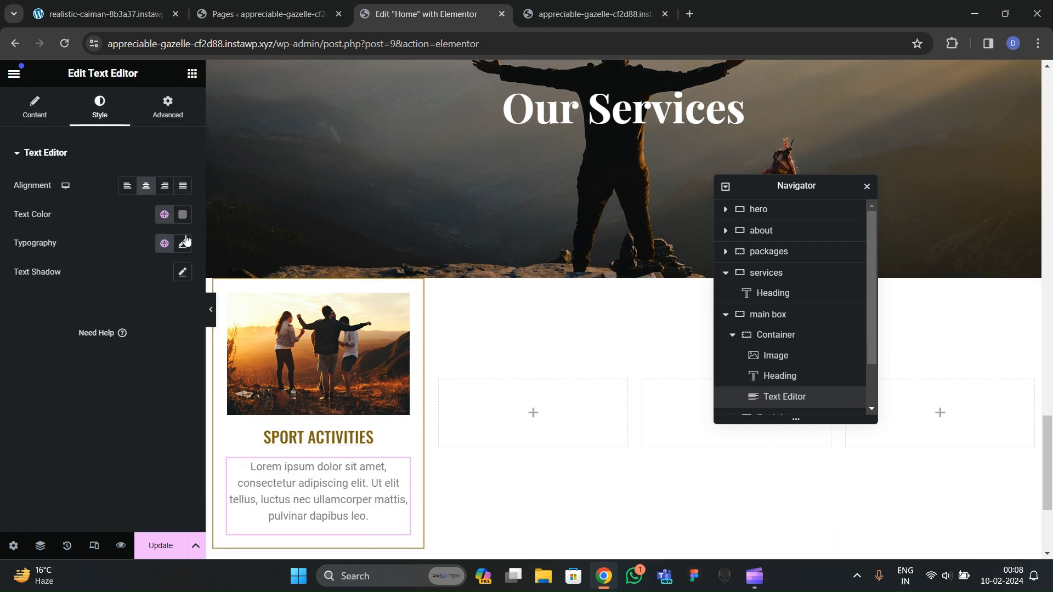
# Step: Try the theme1 global color (#A79770) on the description text and compare it with the reference cards
pyautogui.click(164, 215)
pyautogui.scroll(-1, 60, 351)
pyautogui.click(56, 406)
pyautogui.click(121, 7)
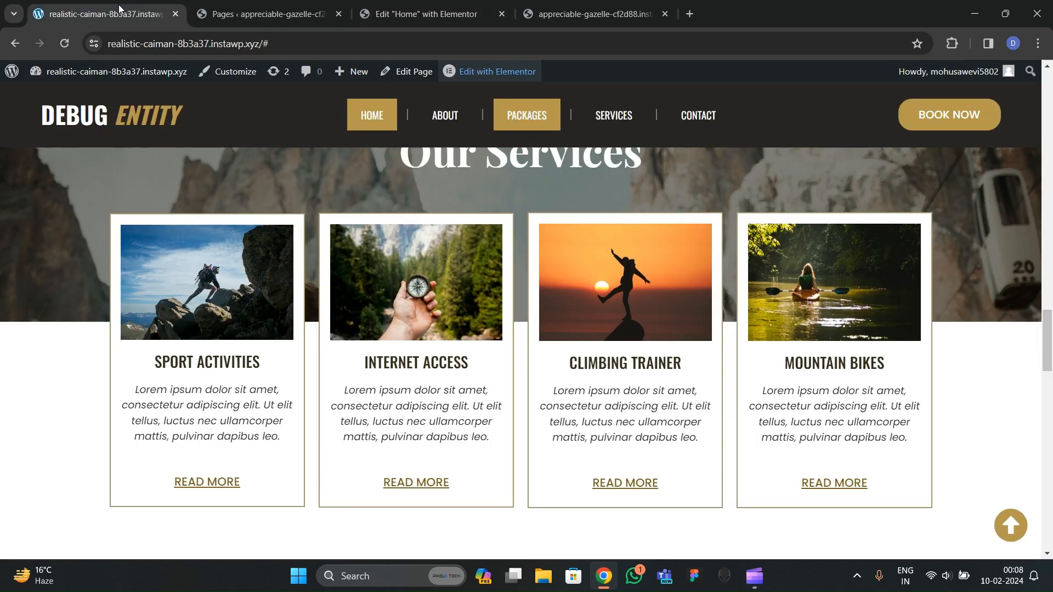
pyautogui.click(366, 5)
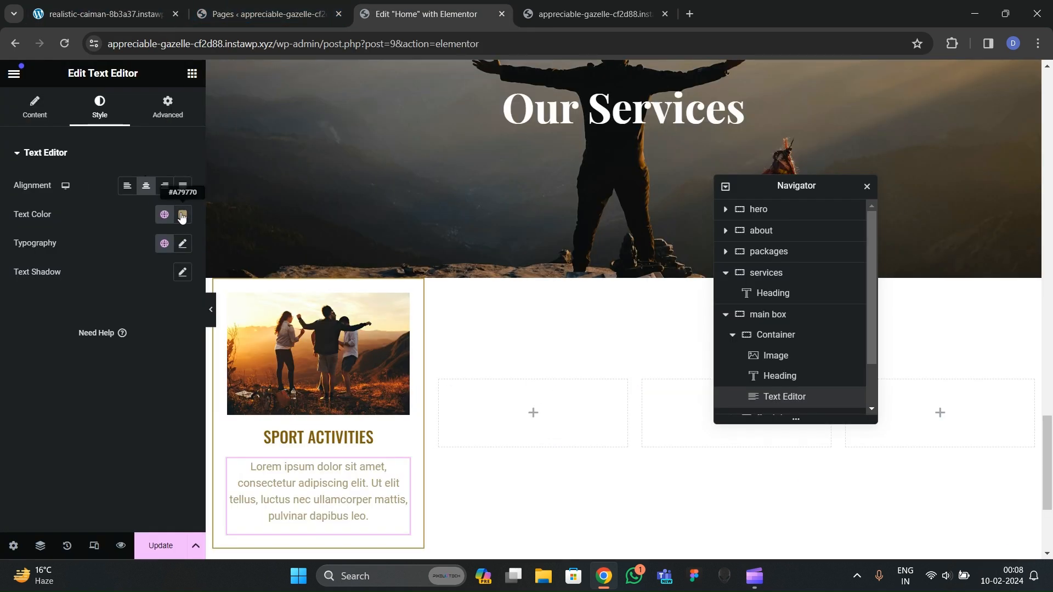
# Step: Set the card description's text color to the gray-brown global color near the end of the global color list
pyautogui.click(164, 215)
pyautogui.scroll(-1, 113, 369)
pyautogui.click(93, 418)
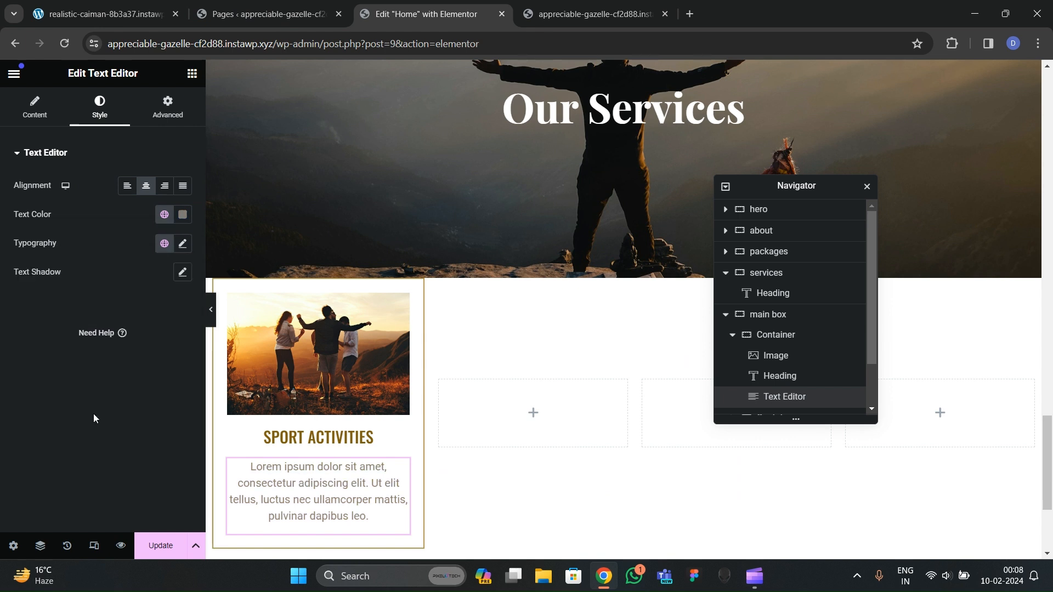
# Step: Set the card description's font family to Poppins
pyautogui.click(183, 243)
pyautogui.click(140, 307)
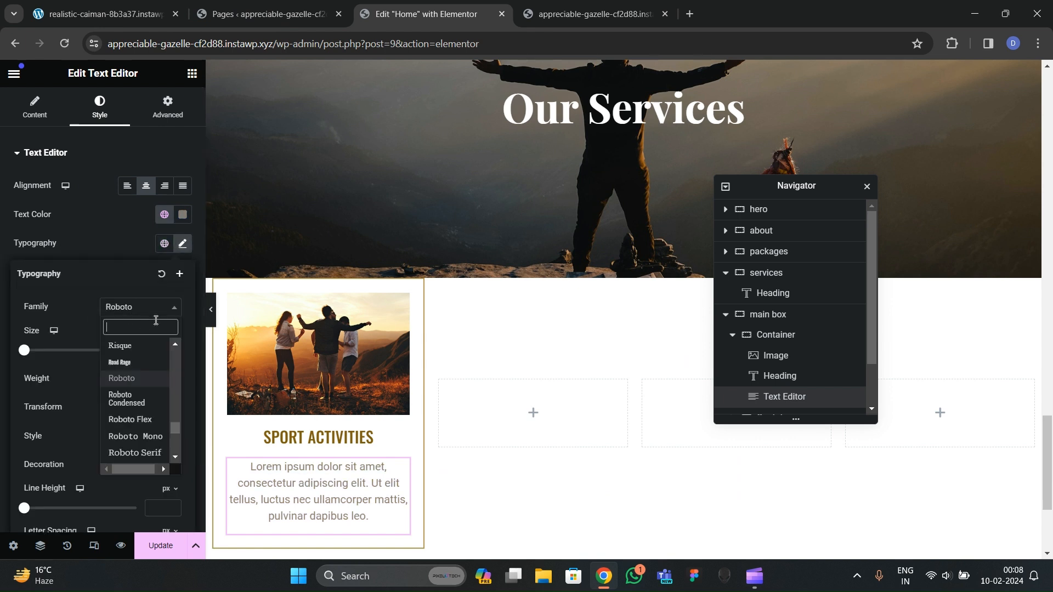
pyautogui.write('POPPINS')
pyautogui.press('Return')
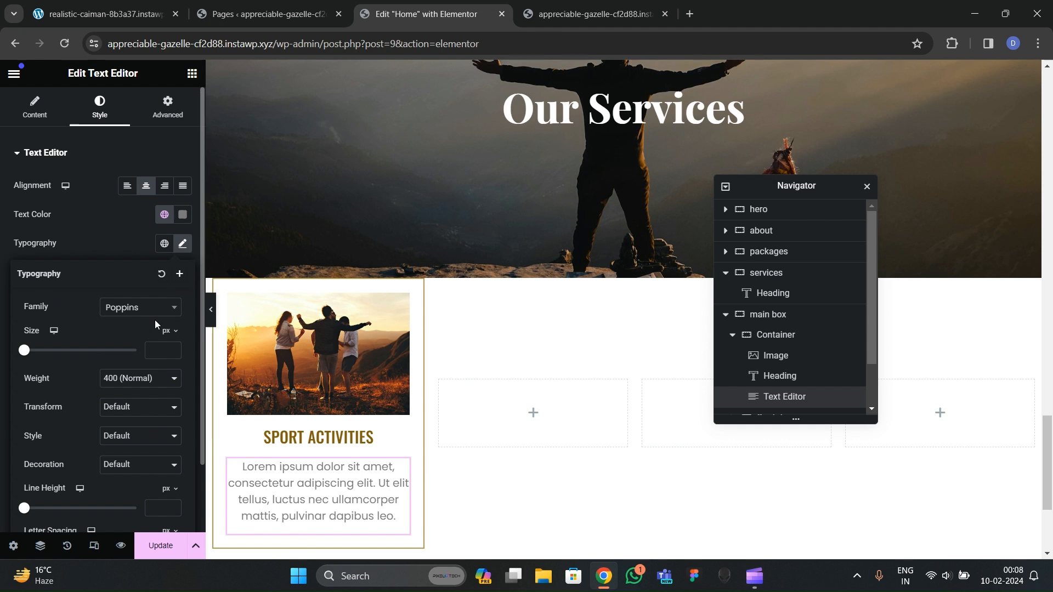
# Step: Set the card description's font size to 14 px and its style to Italic
pyautogui.click(171, 352)
pyautogui.click(172, 351)
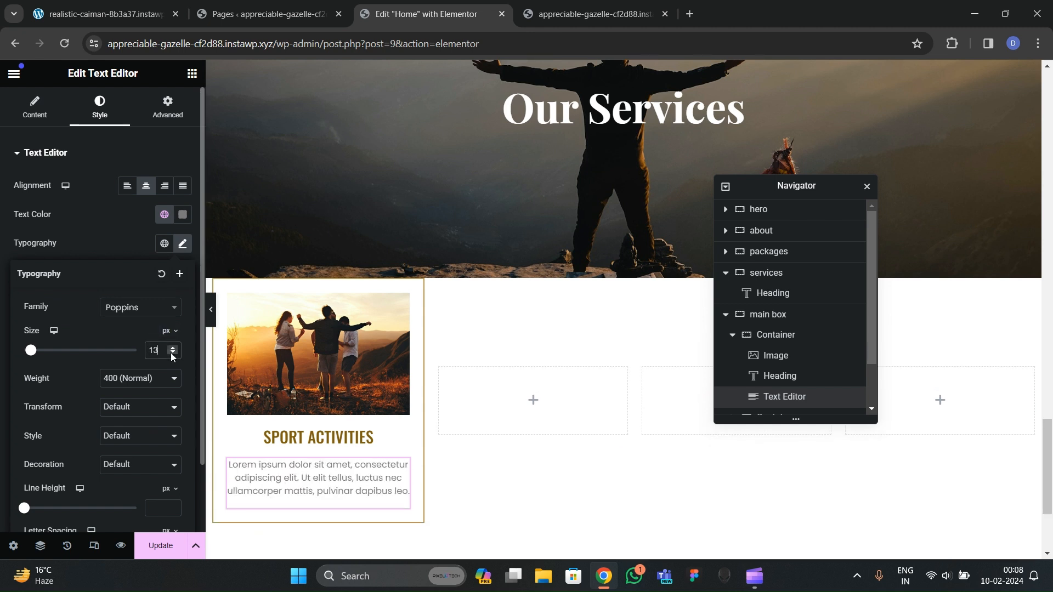
pyautogui.click(173, 350)
pyautogui.click(126, 432)
pyautogui.click(126, 471)
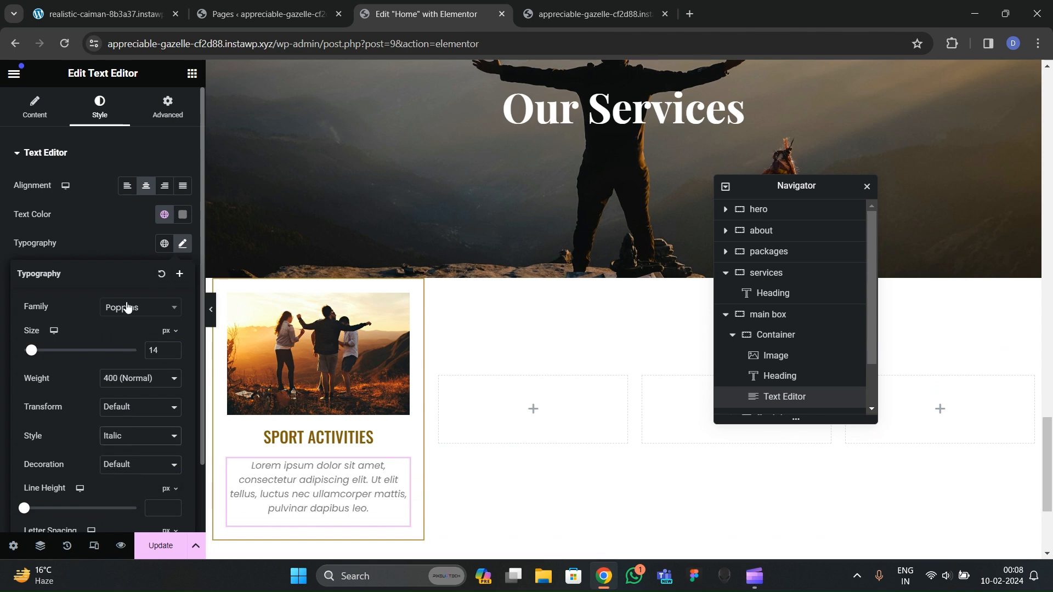
# Step: Set the description's font size to 15 px and compare its line wrapping with the reference service cards
pyautogui.click(118, 238)
pyautogui.scroll(-4, 322, 450)
pyautogui.click(179, 248)
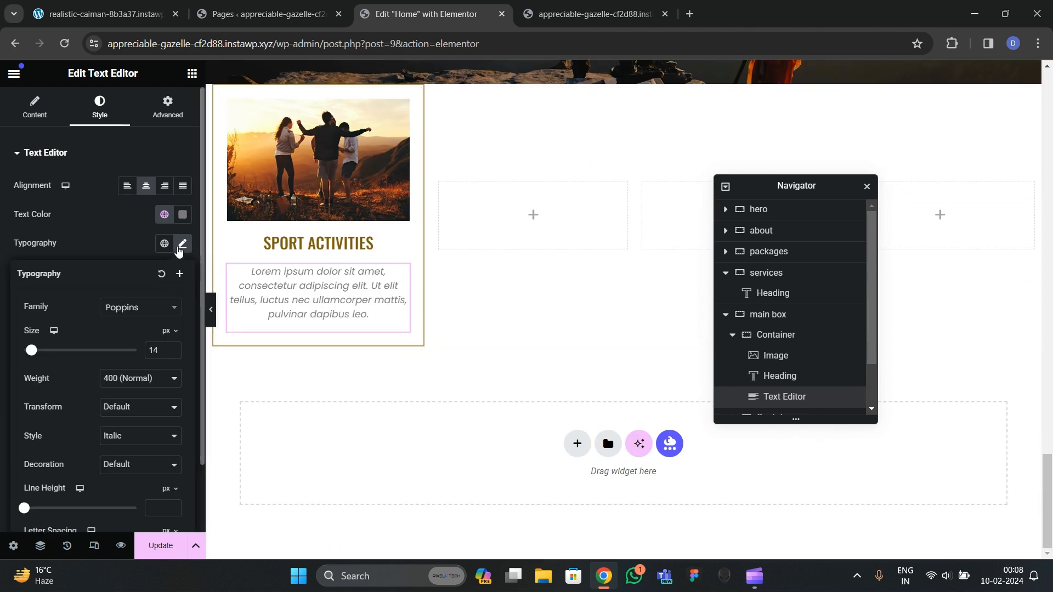
pyautogui.click(172, 354)
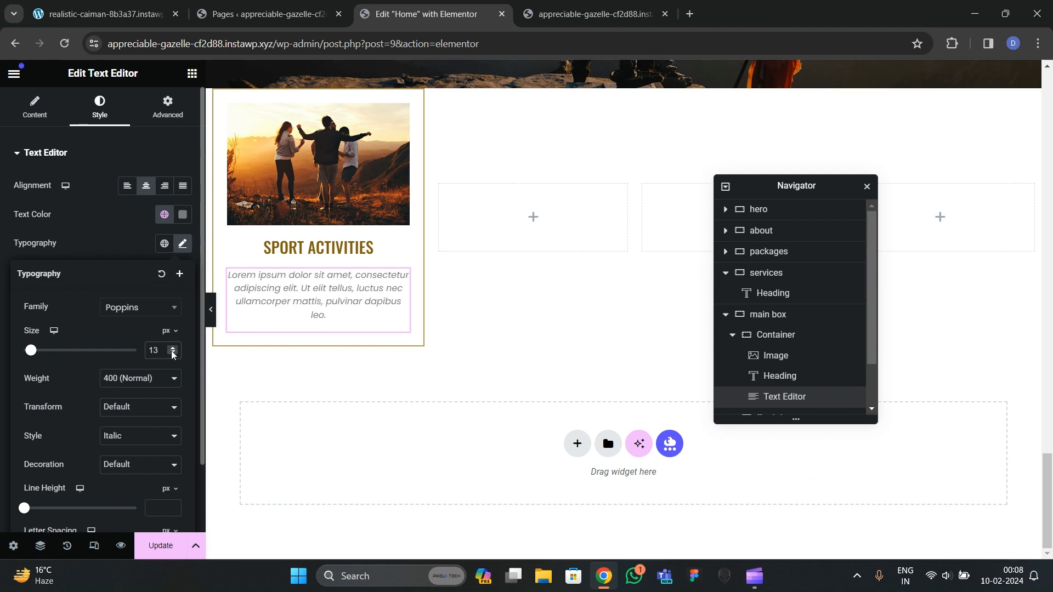
pyautogui.click(172, 349)
pyautogui.click(172, 350)
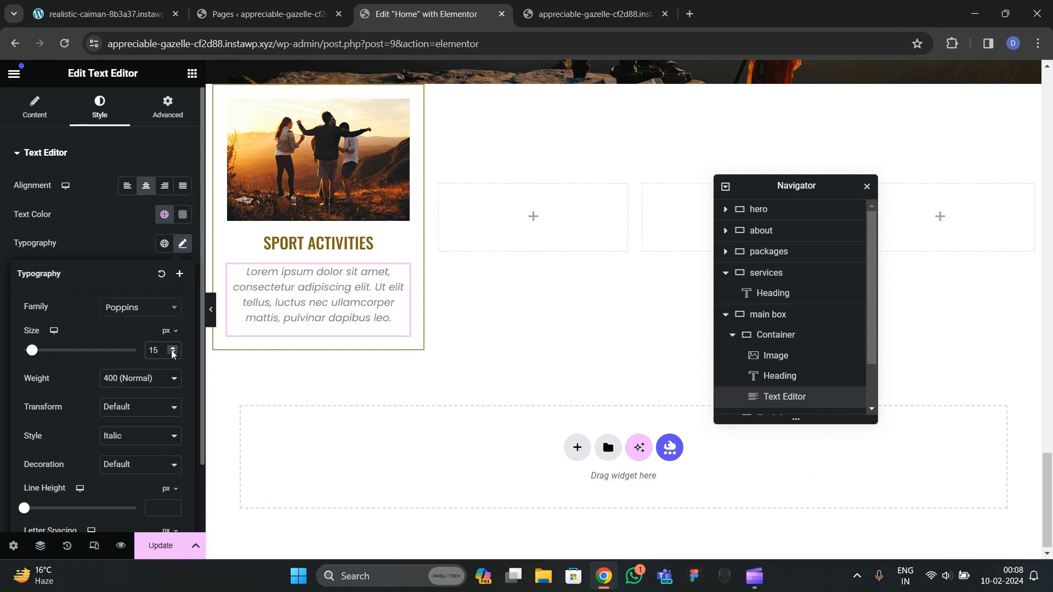
pyautogui.click(105, 14)
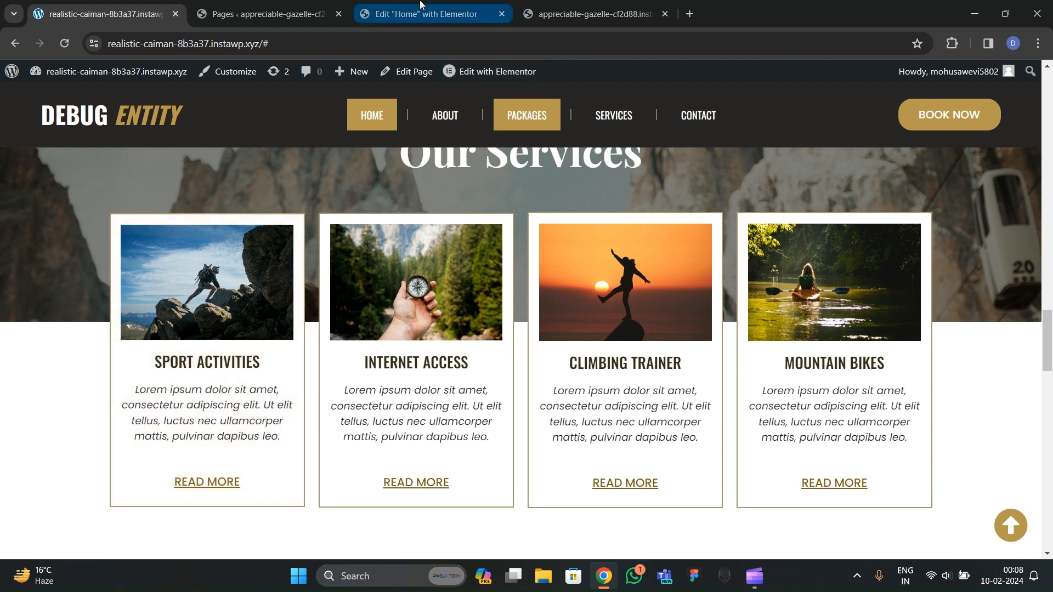
pyautogui.click(433, 14)
# Step: Add a Button widget below the card description and make its background color fully transparent
pyautogui.click(192, 73)
pyautogui.scroll(-3, 77, 258)
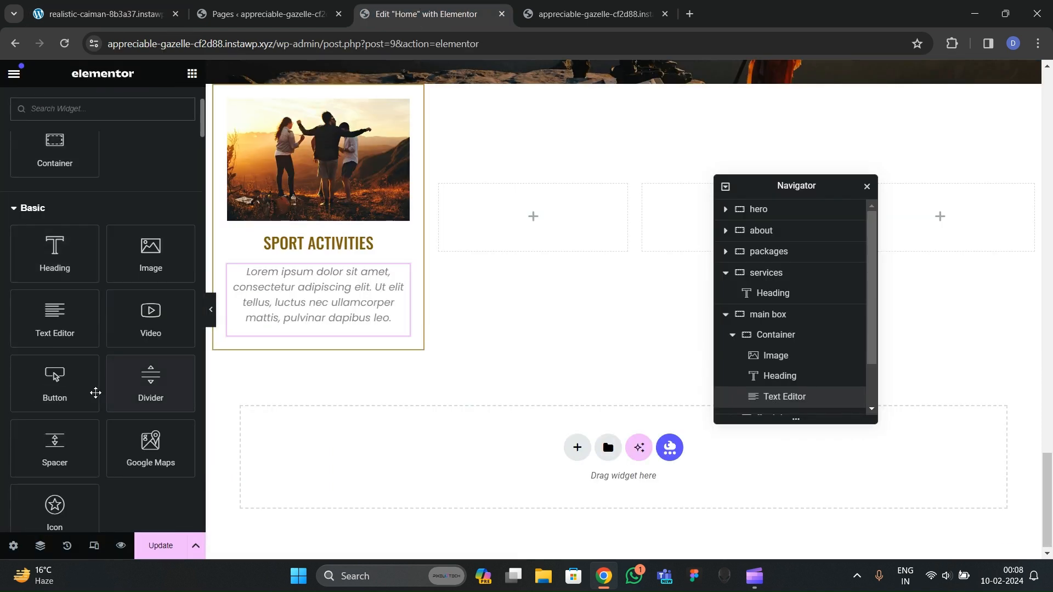
pyautogui.moveTo(68, 373); pyautogui.dragTo(277, 392)
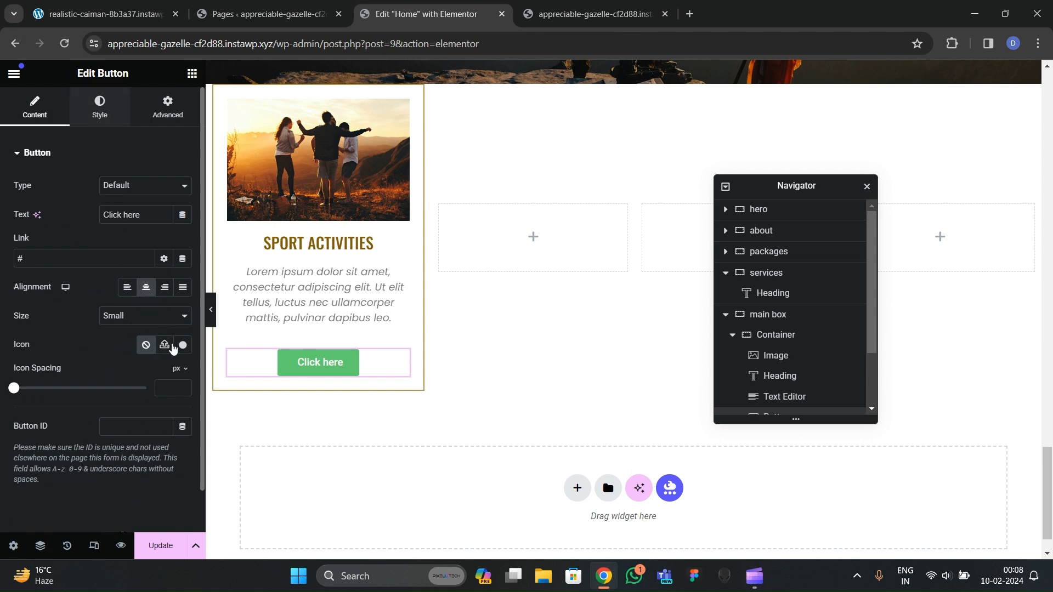
pyautogui.click(182, 329)
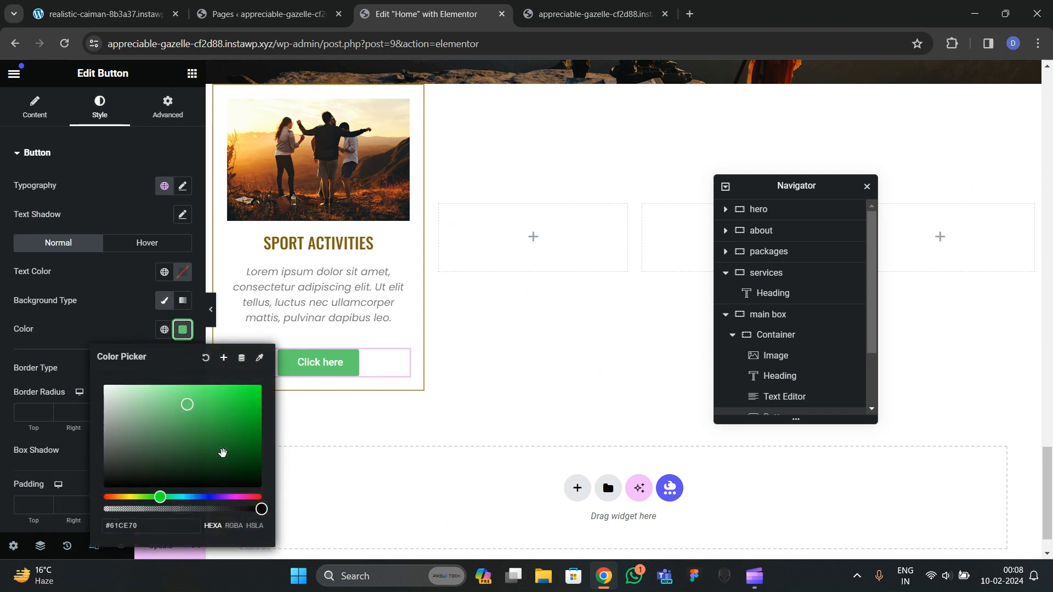
pyautogui.moveTo(261, 508); pyautogui.dragTo(104, 510)
pyautogui.click(106, 314)
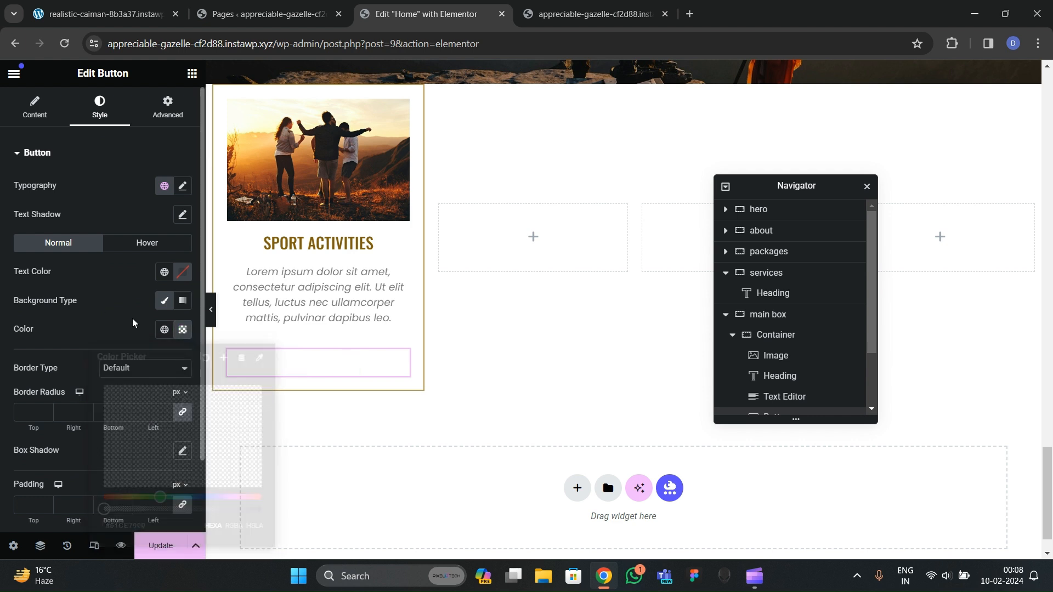
# Step: Set the button's text color to the theme2 global color (#B6984E) and its label to READ MORE
pyautogui.click(159, 276)
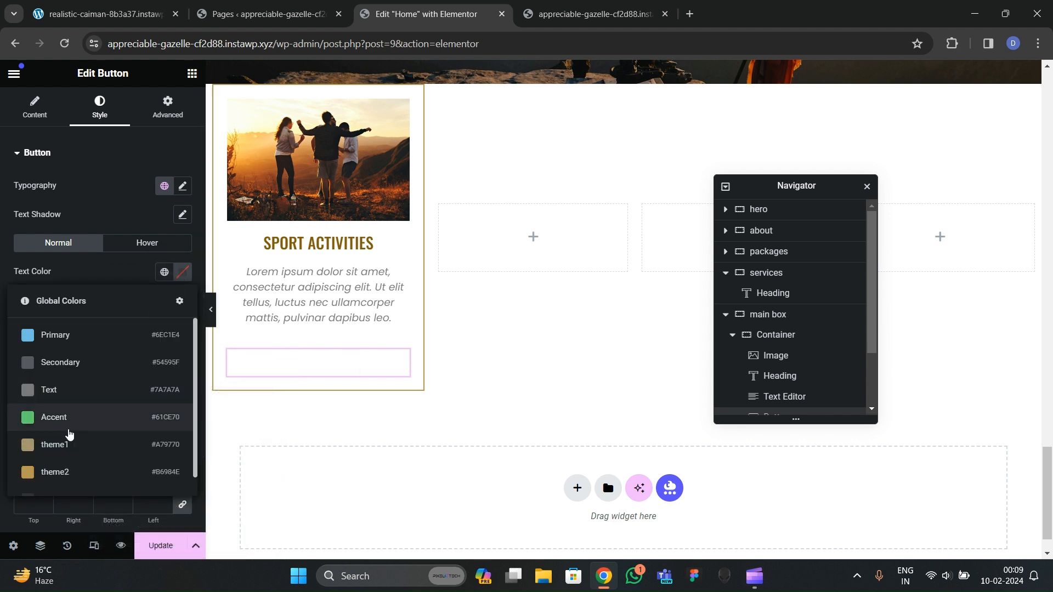
pyautogui.click(72, 468)
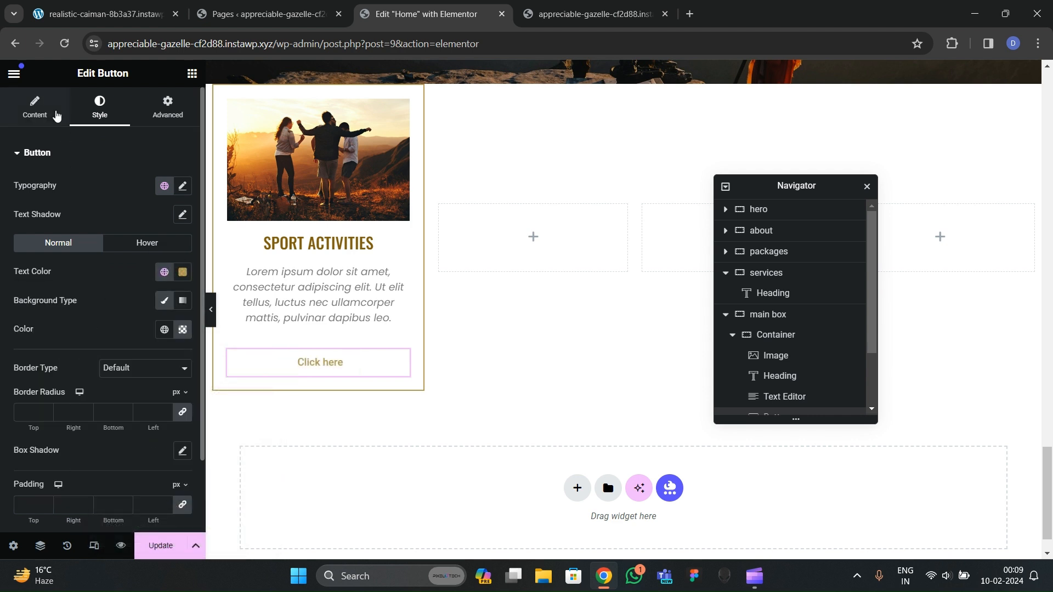
pyautogui.click(57, 115)
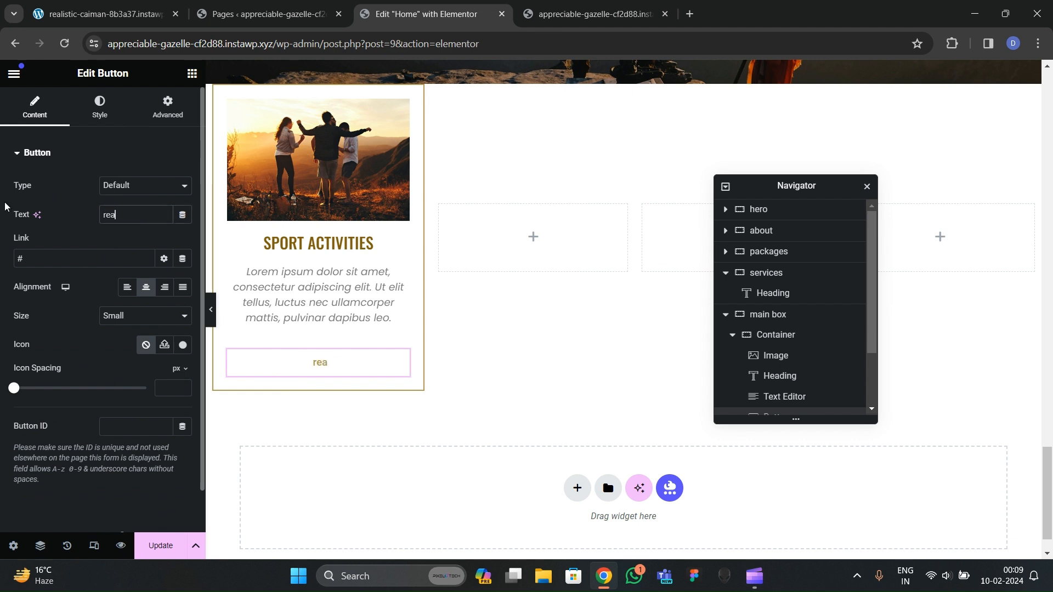
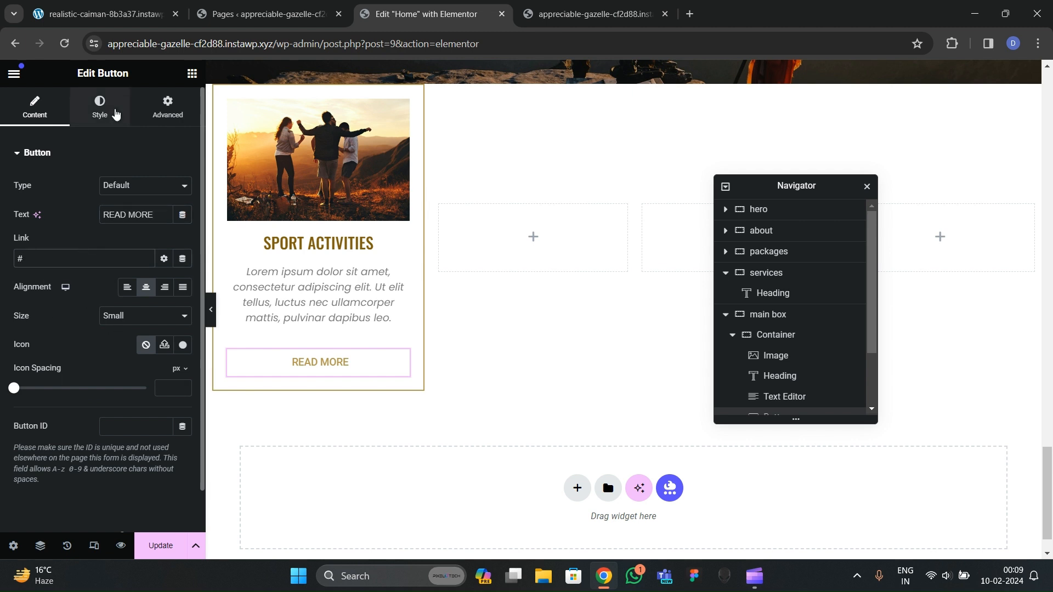
# Step: Set the READ MORE button's text decoration to Underline
pyautogui.scroll(-2, 96, 368)
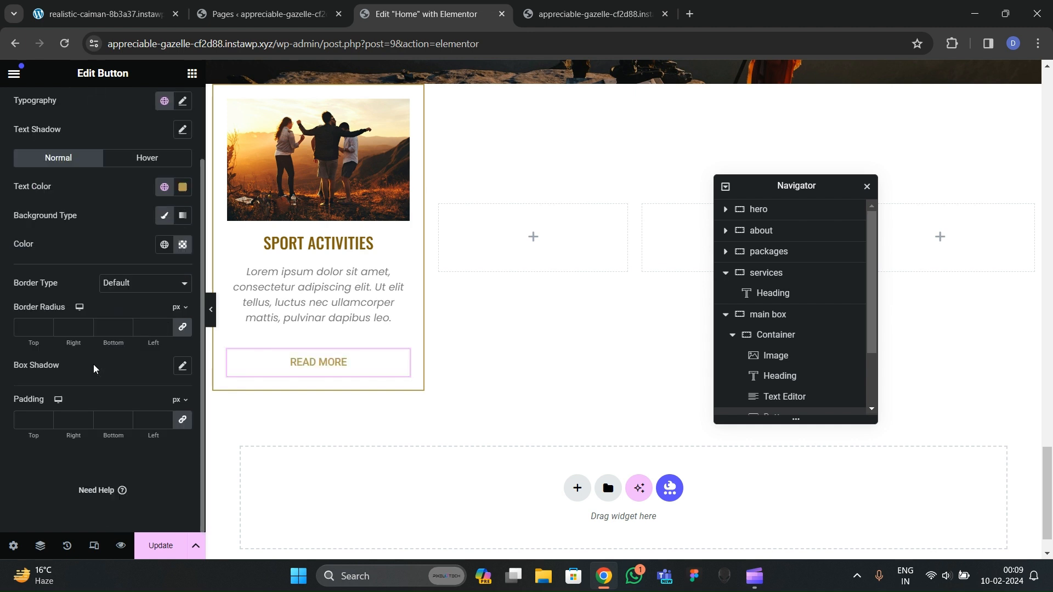
pyautogui.scroll(2, 86, 367)
pyautogui.click(182, 185)
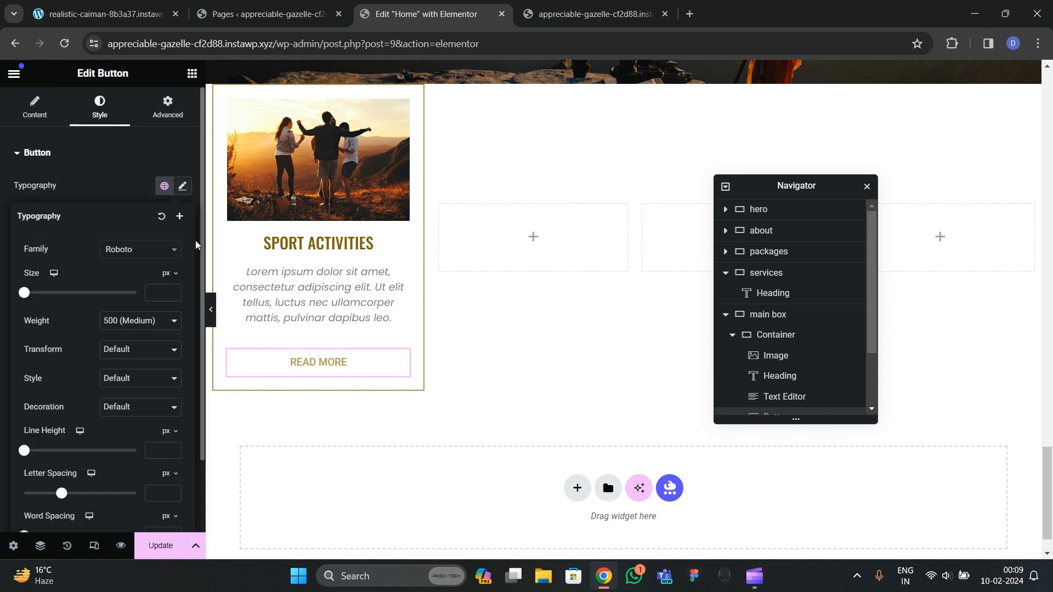
pyautogui.click(115, 408)
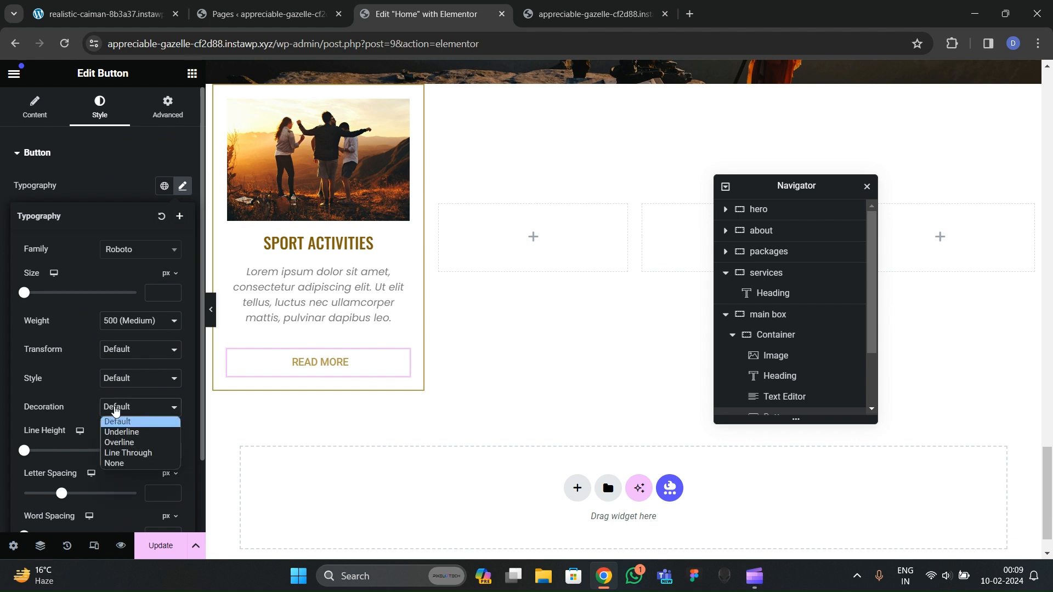
pyautogui.click(119, 432)
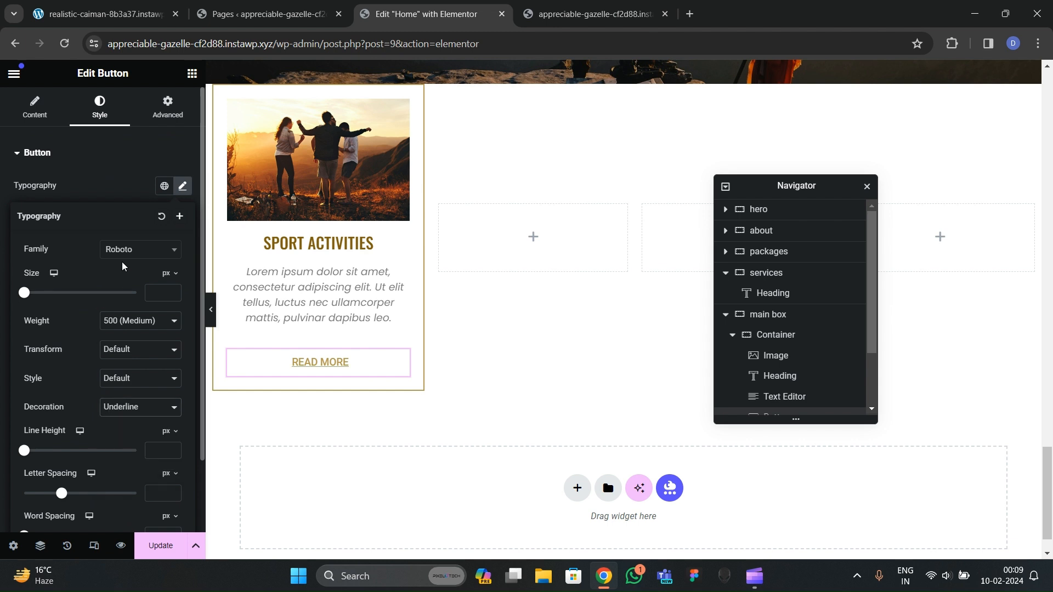
# Step: Set the READ MORE button's font family to Poppins and its size to 17 px
pyautogui.click(145, 256)
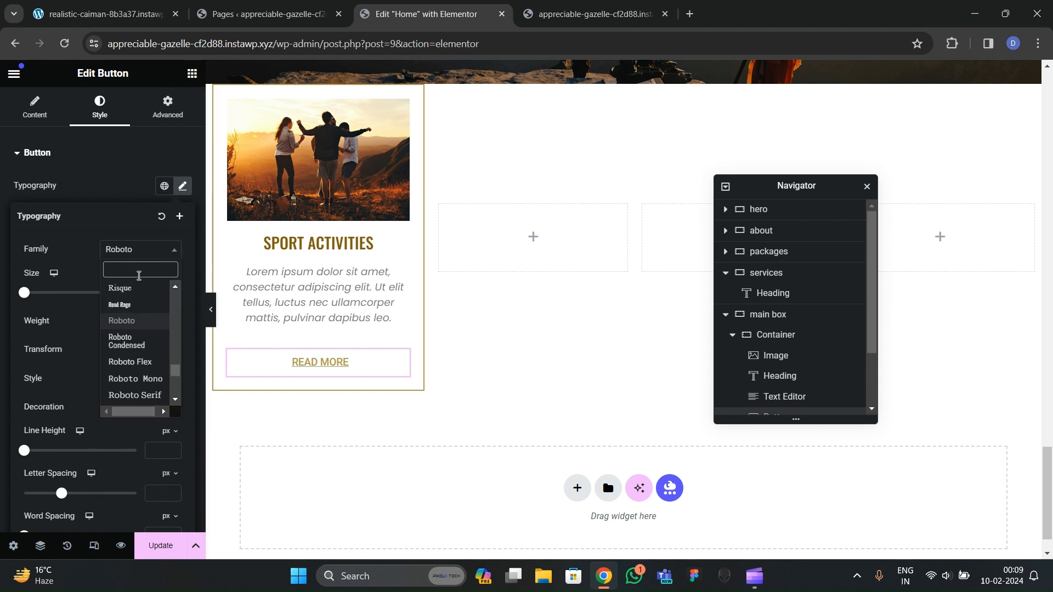
pyautogui.write('poppins')
pyautogui.press('Return')
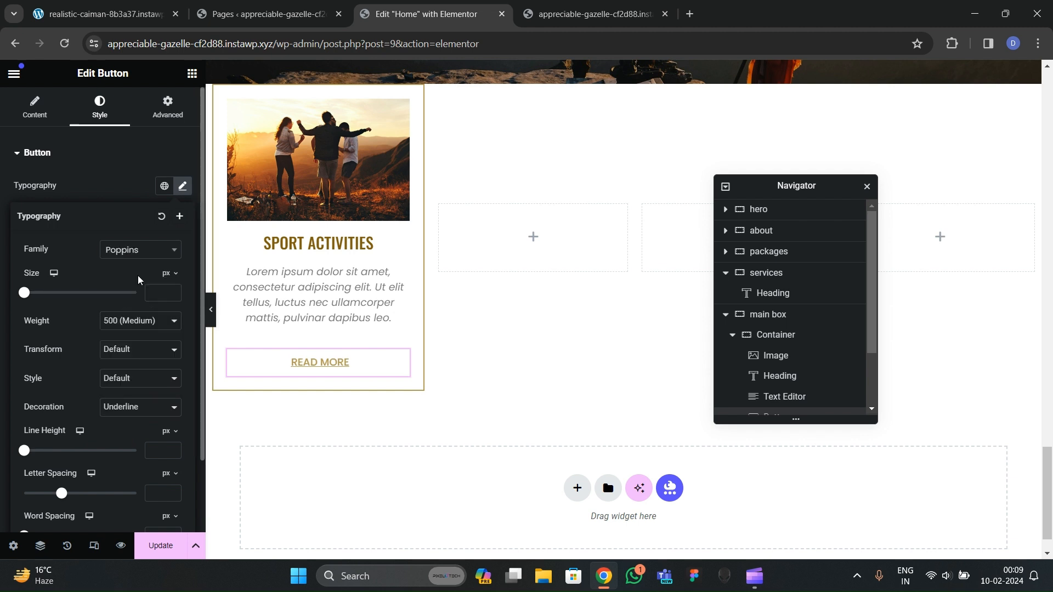
pyautogui.click(173, 292)
pyautogui.click(173, 291)
pyautogui.click(174, 291)
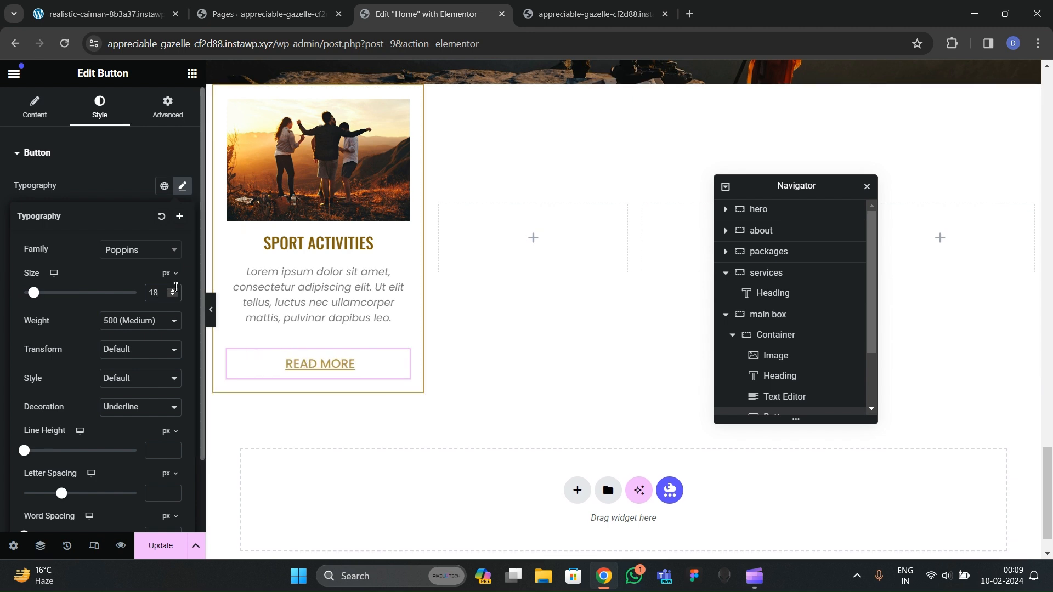
pyautogui.click(173, 295)
pyautogui.click(114, 186)
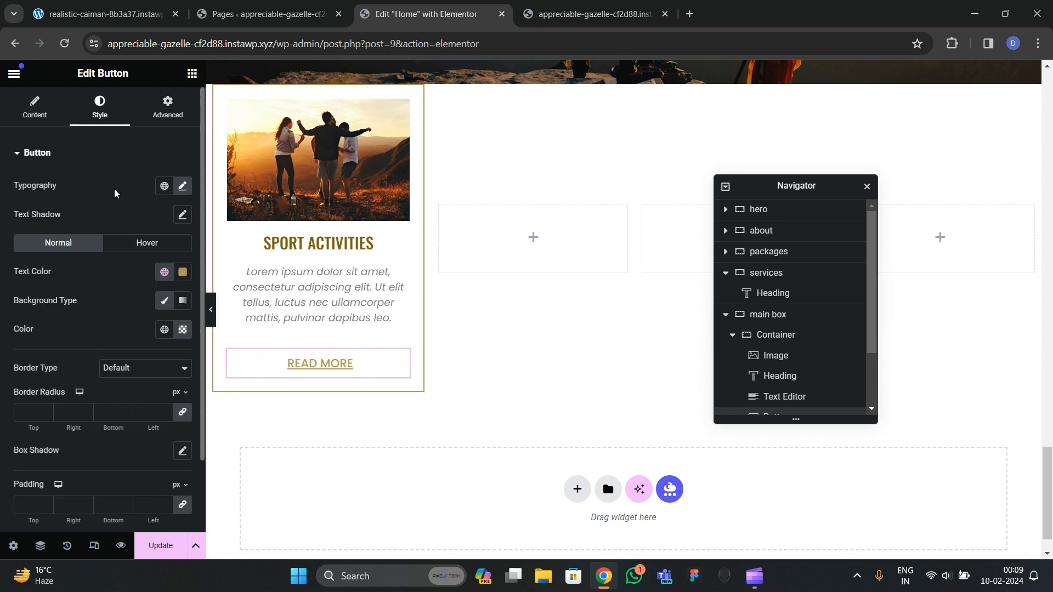
# Step: Set the READ MORE button's padding to 0 on all sides and preview the card without the editing panel
pyautogui.click(210, 309)
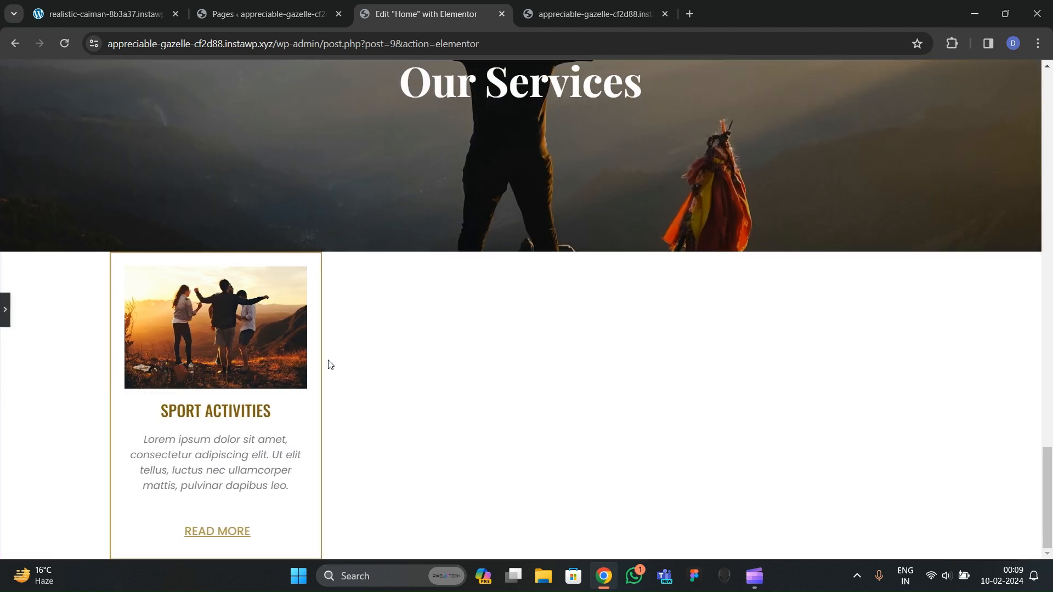
pyautogui.click(4, 310)
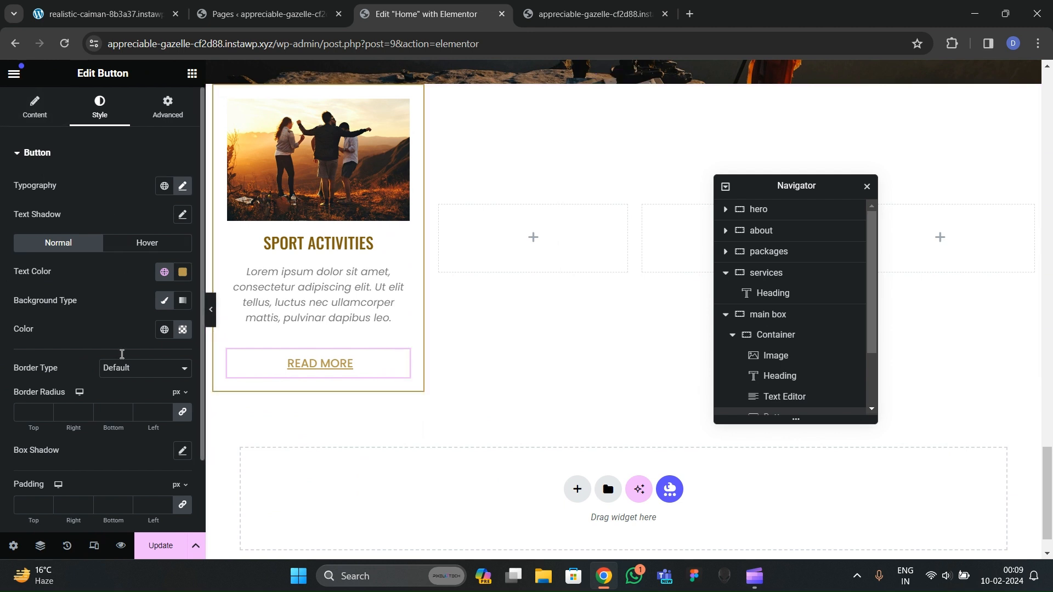
pyautogui.scroll(-2, 75, 365)
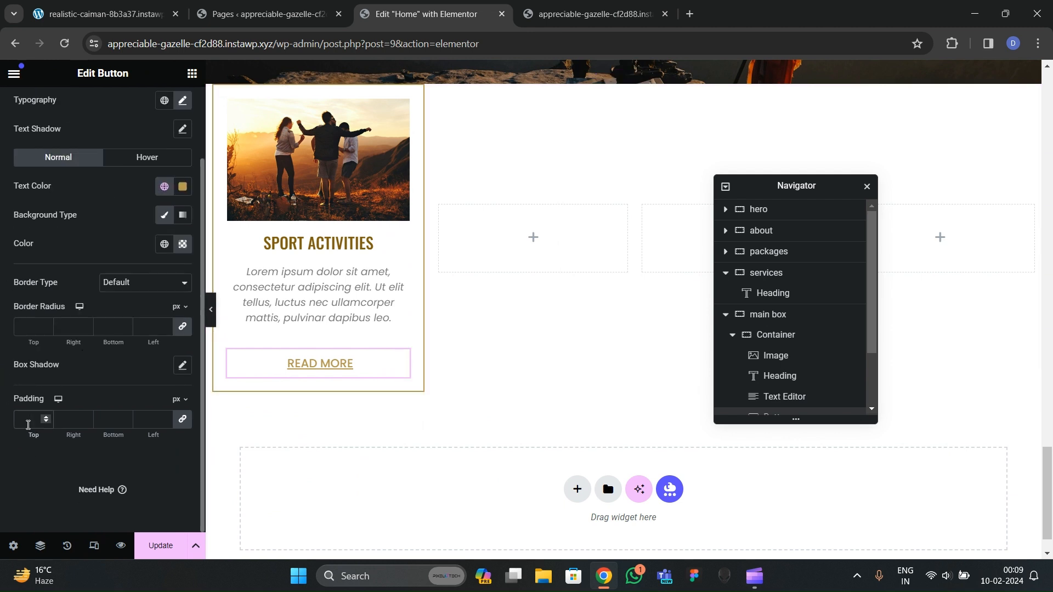
pyautogui.click(28, 425)
pyautogui.write('0')
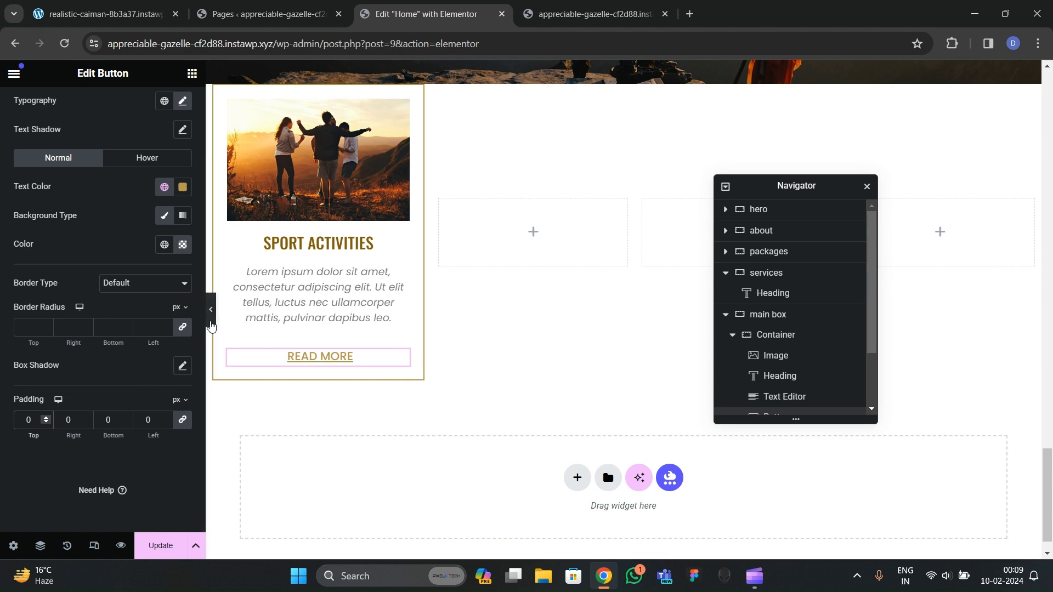
pyautogui.click(210, 310)
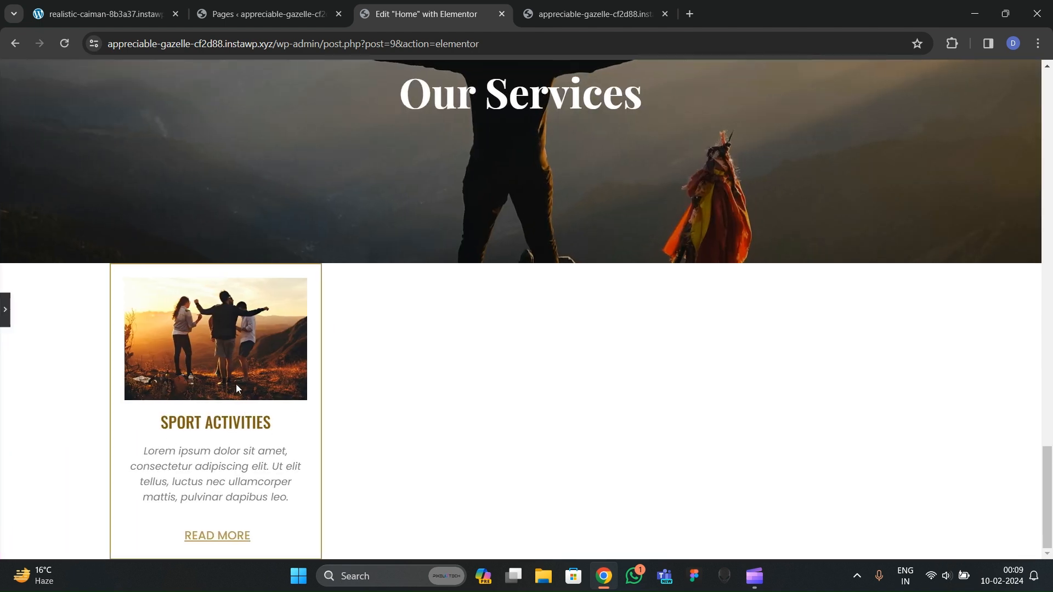
pyautogui.click(4, 311)
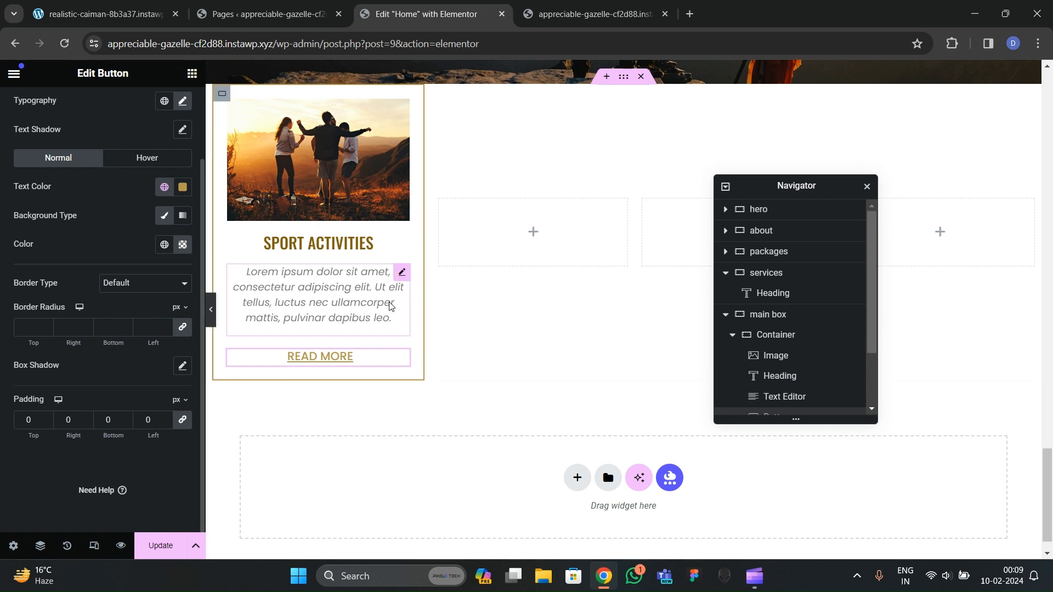
# Step: Give the first service card's container a classic background in white (#FFFFFF) for its normal state
pyautogui.click(732, 334)
pyautogui.click(773, 337)
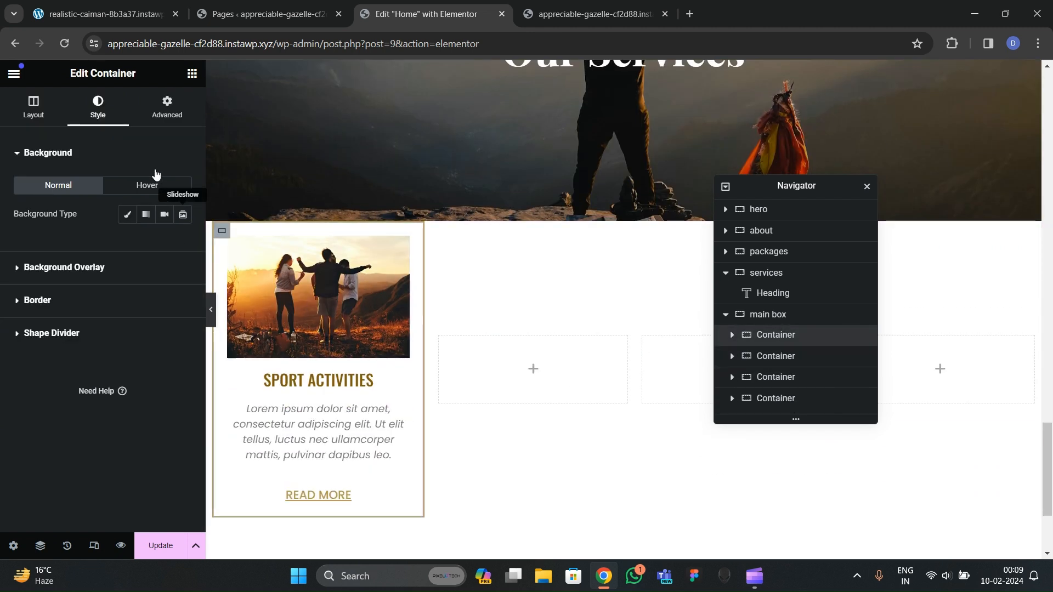
pyautogui.click(128, 215)
pyautogui.click(188, 245)
pyautogui.moveTo(164, 346); pyautogui.dragTo(85, 263)
pyautogui.moveTo(120, 326); pyautogui.dragTo(77, 257)
pyautogui.click(73, 251)
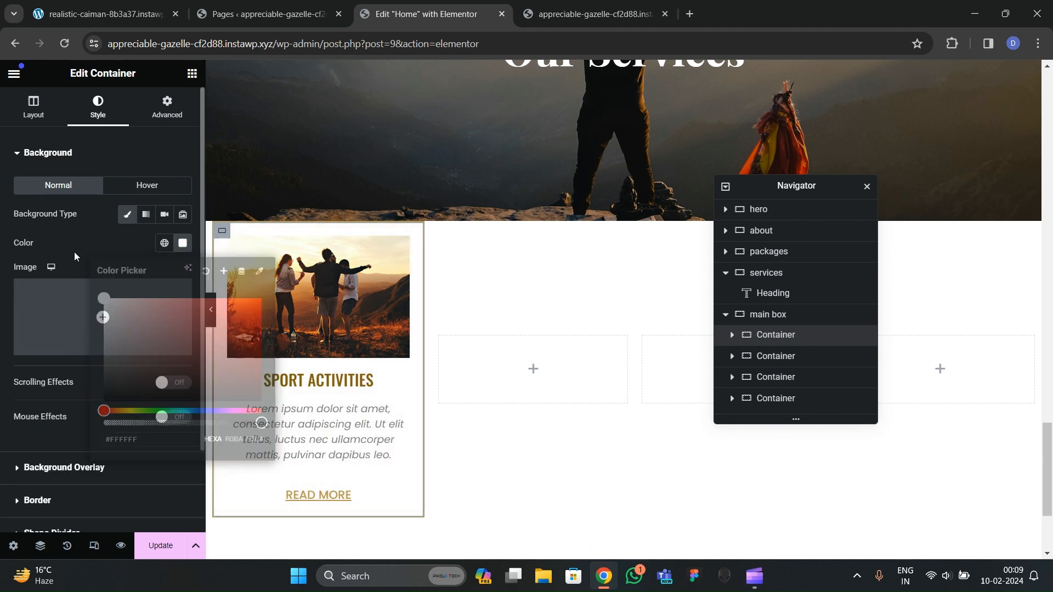
# Step: Give the first card's container a classic hover background using the theme1 global color (#A79770)
pyautogui.click(146, 185)
pyautogui.click(164, 214)
pyautogui.click(164, 245)
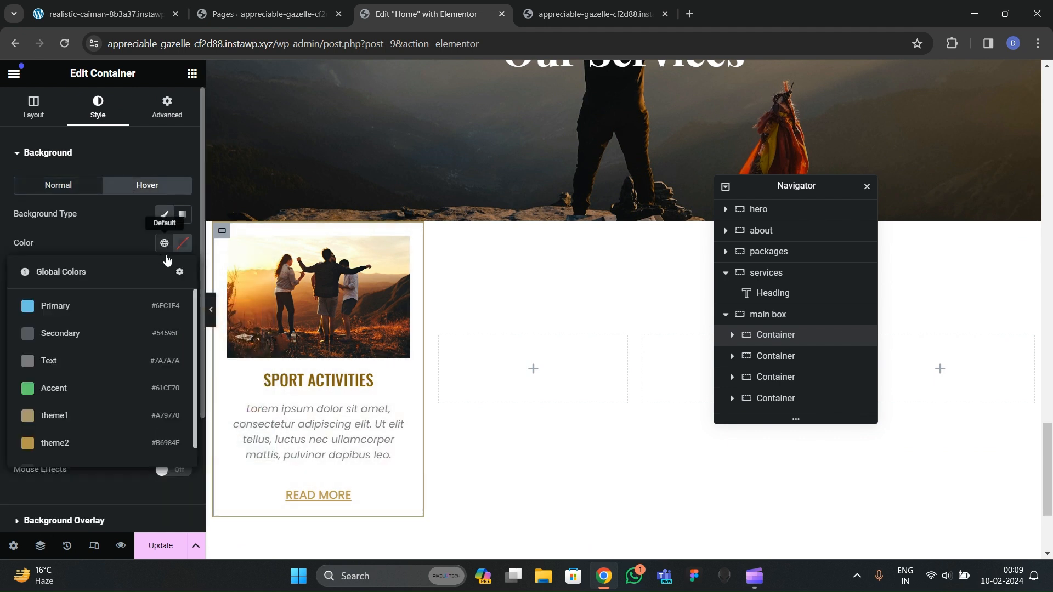
pyautogui.scroll(-1, 134, 332)
pyautogui.click(90, 394)
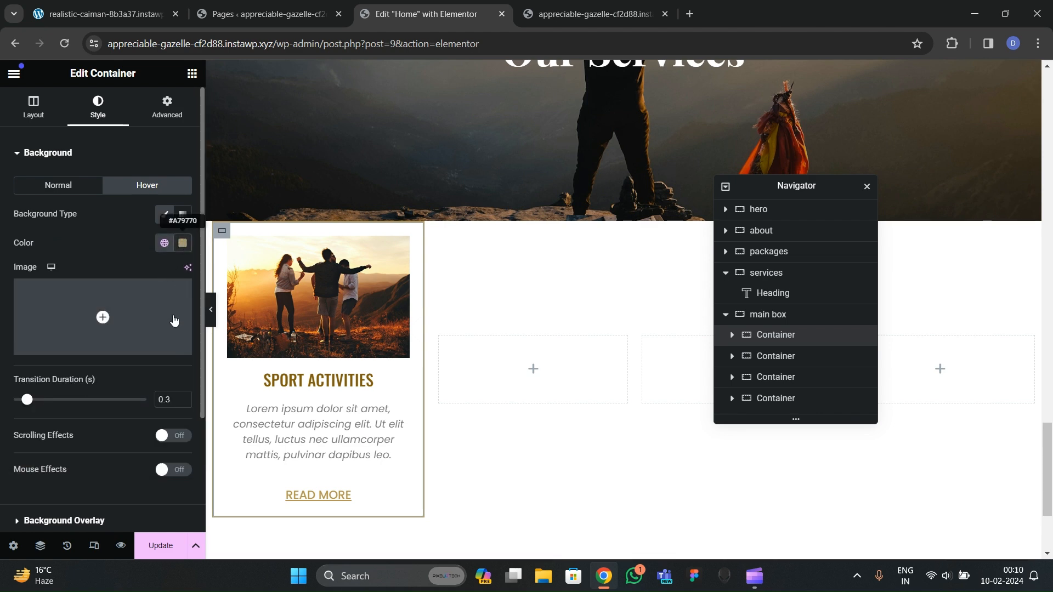
# Step: Compare the card's hover shade with the reference site and try a paler hover background, #F5EEDE
pyautogui.click(182, 243)
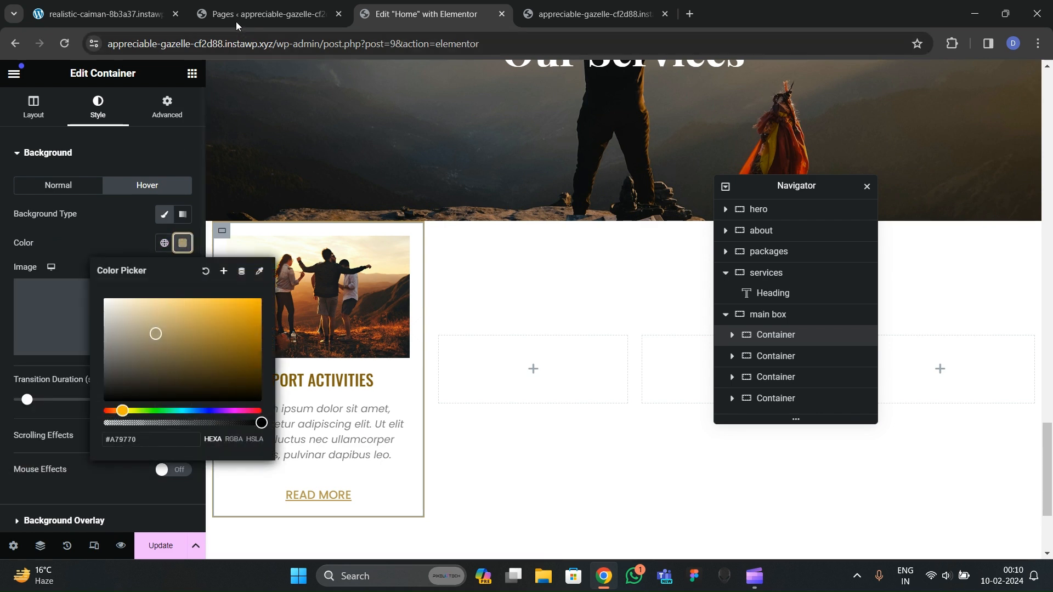
pyautogui.click(105, 14)
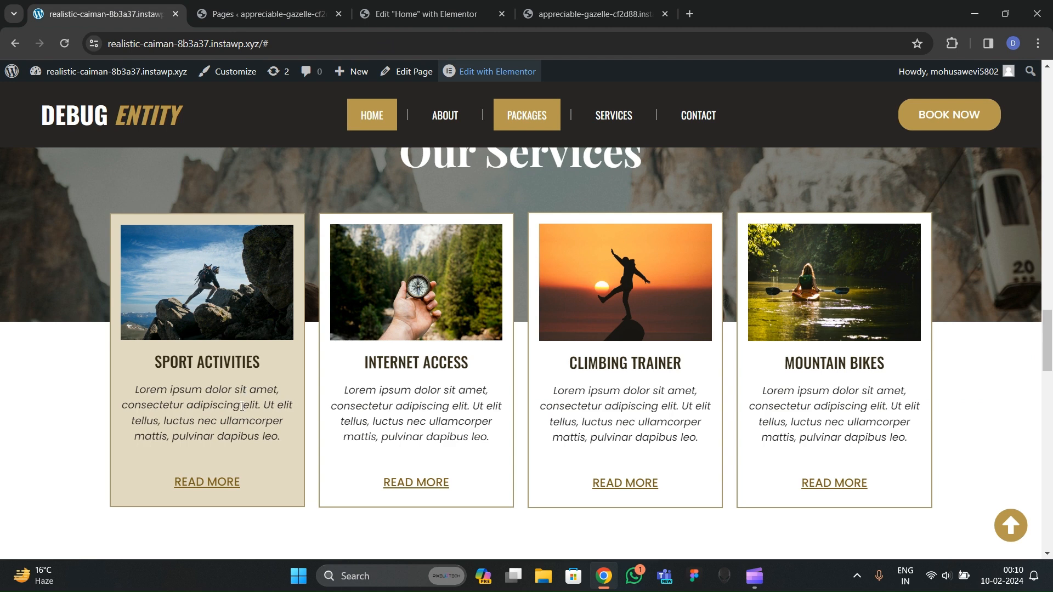
pyautogui.click(426, 14)
pyautogui.click(123, 232)
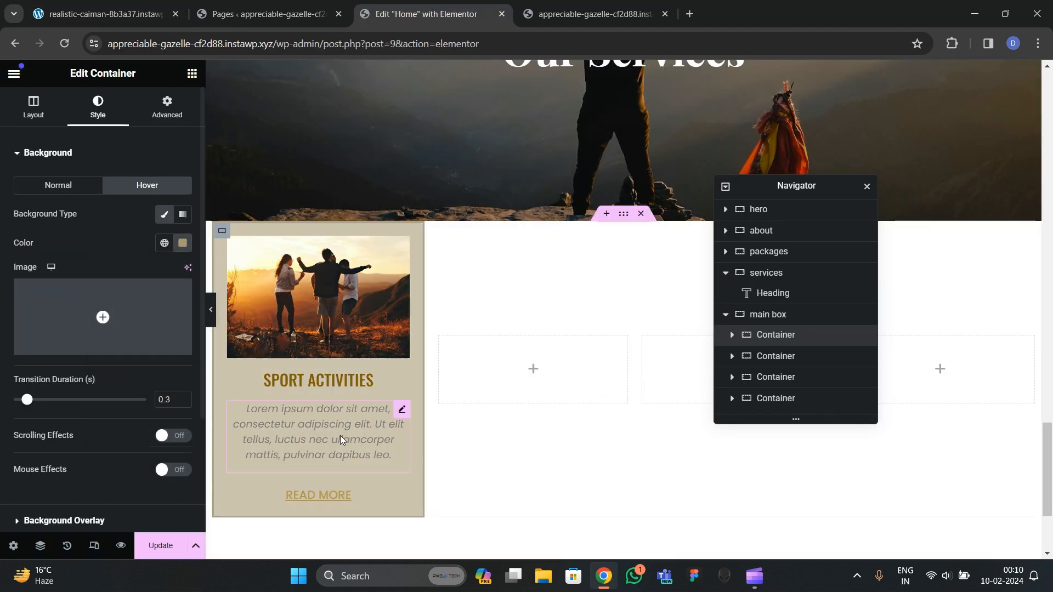
pyautogui.click(183, 244)
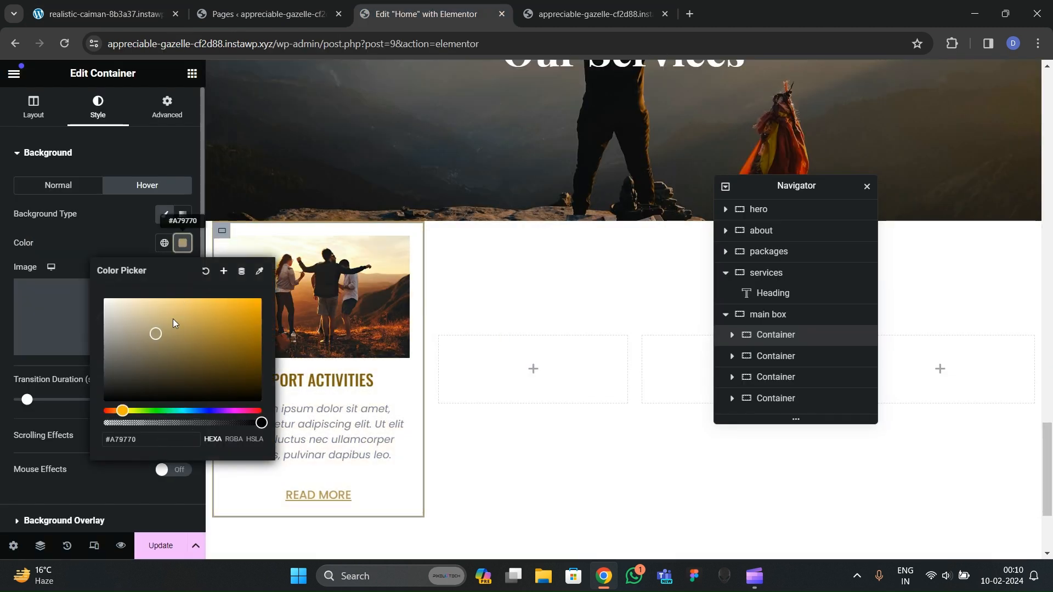
pyautogui.click(130, 240)
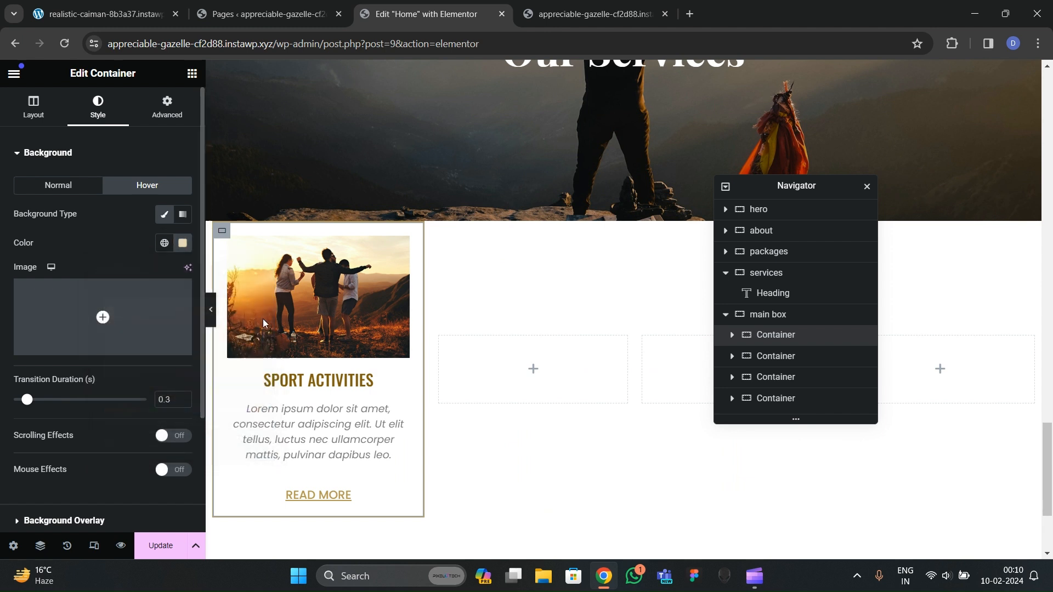
pyautogui.click(183, 243)
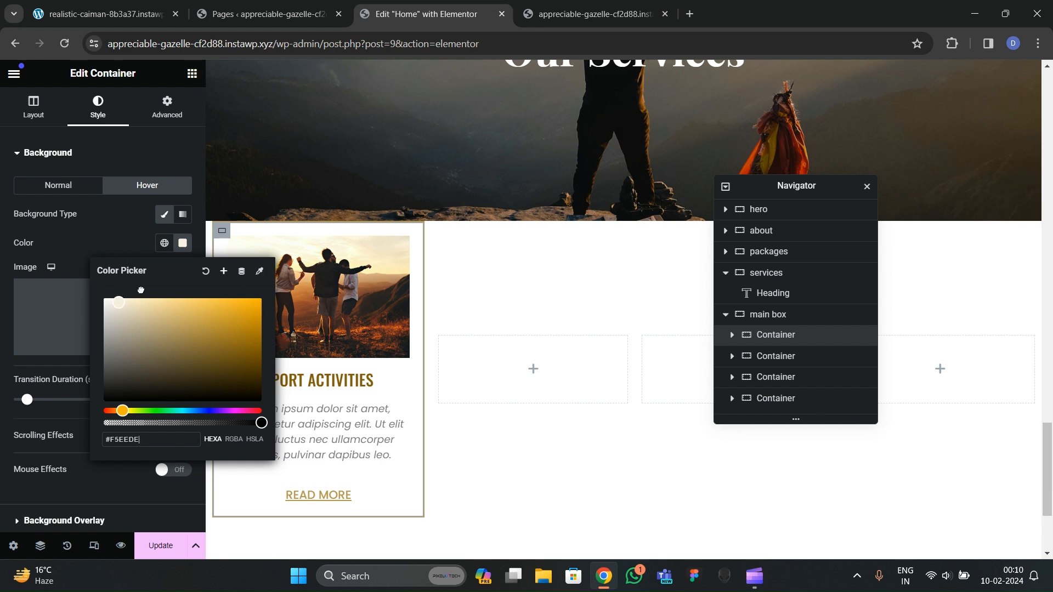
pyautogui.click(123, 265)
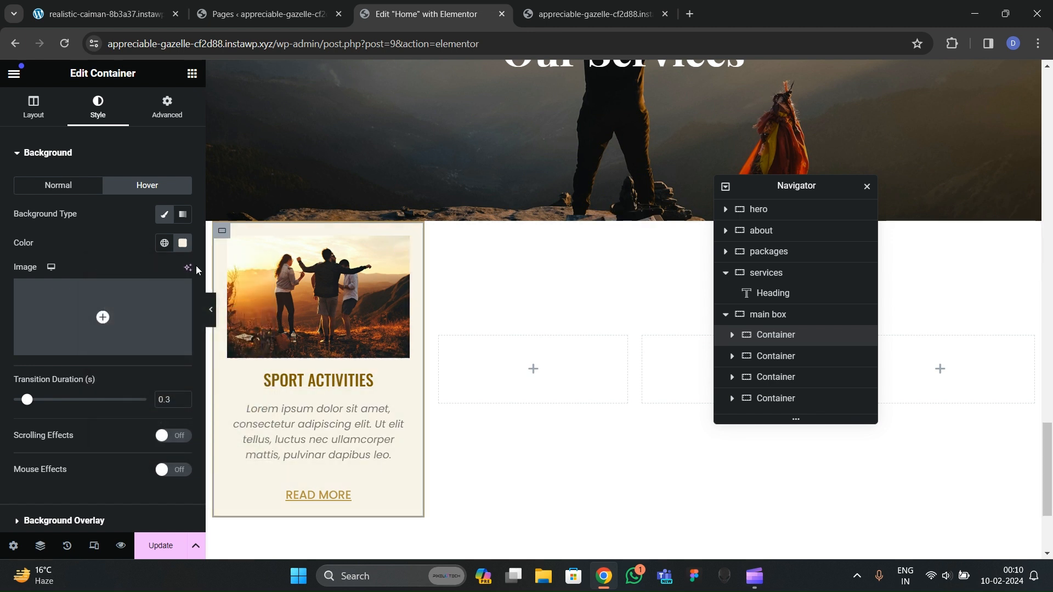
# Step: Adjust the first card's hover background to a light beige, about #E9E2D0, and preview the card's hover effect
pyautogui.click(182, 243)
pyautogui.moveTo(148, 329); pyautogui.dragTo(135, 308)
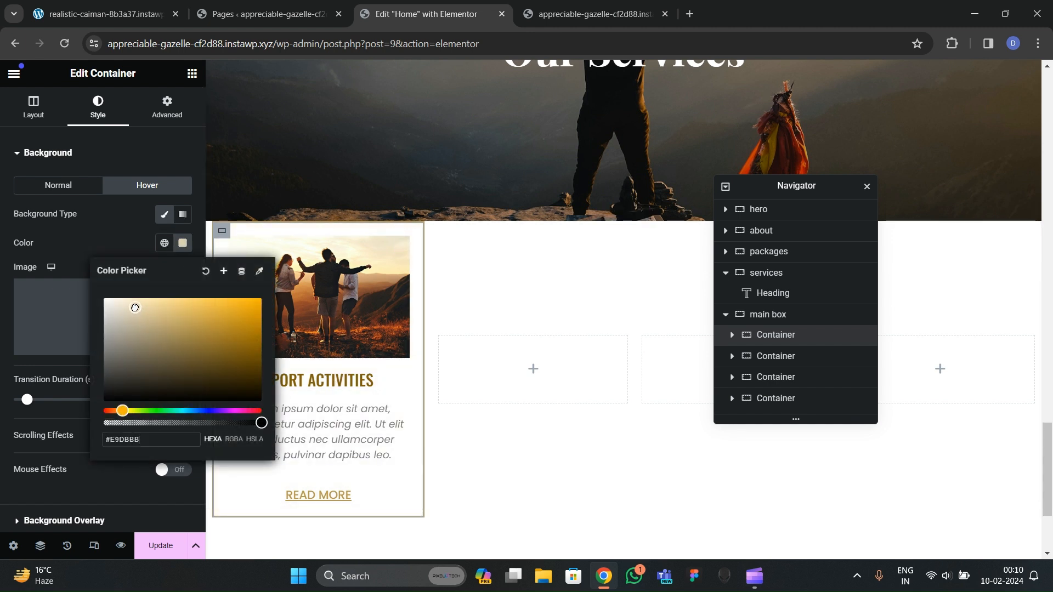
pyautogui.click(133, 240)
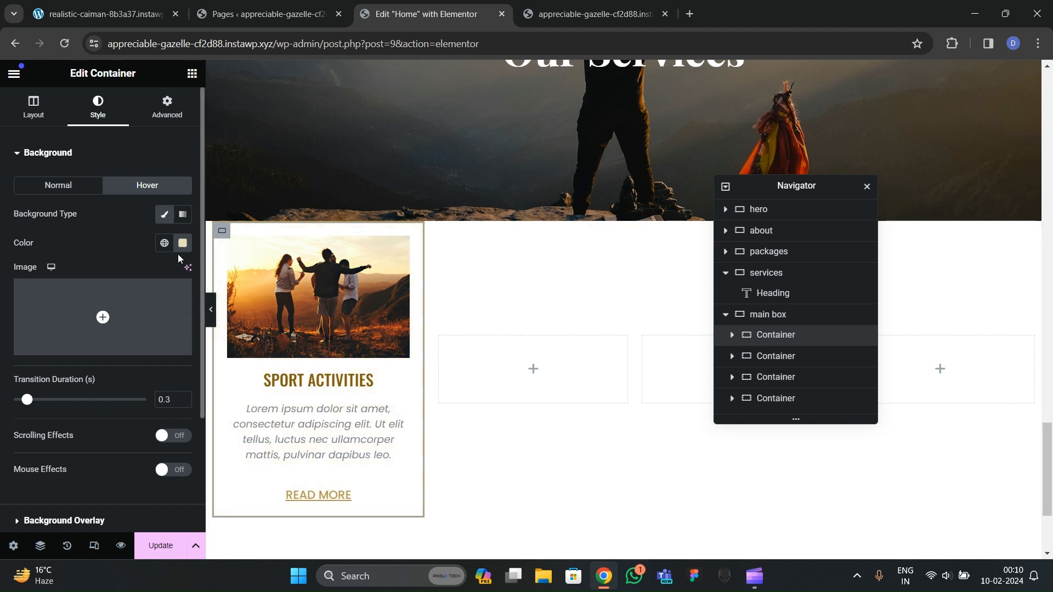
pyautogui.click(182, 243)
pyautogui.click(122, 308)
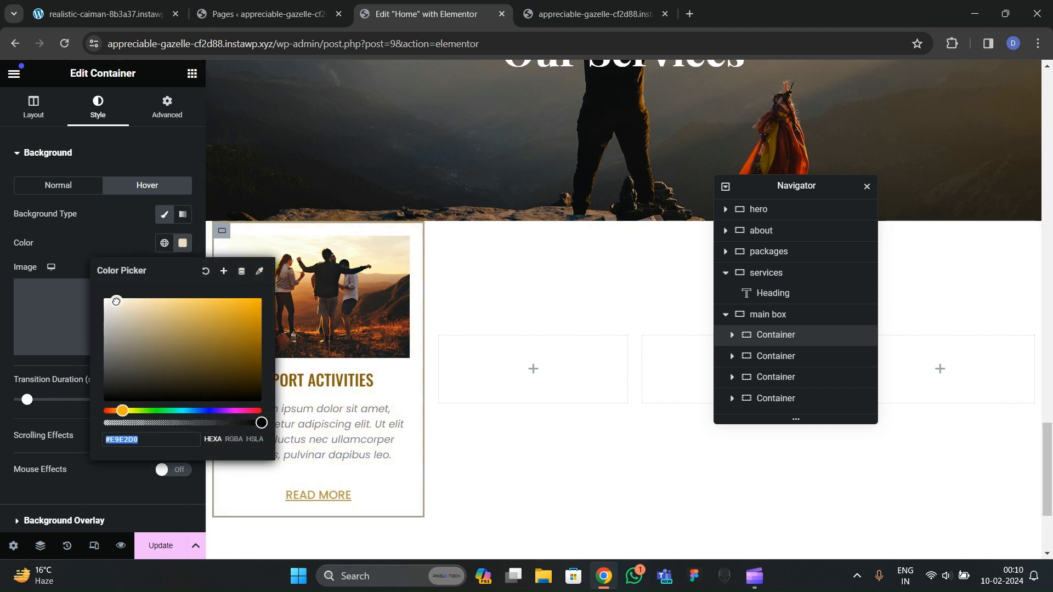
pyautogui.click(136, 240)
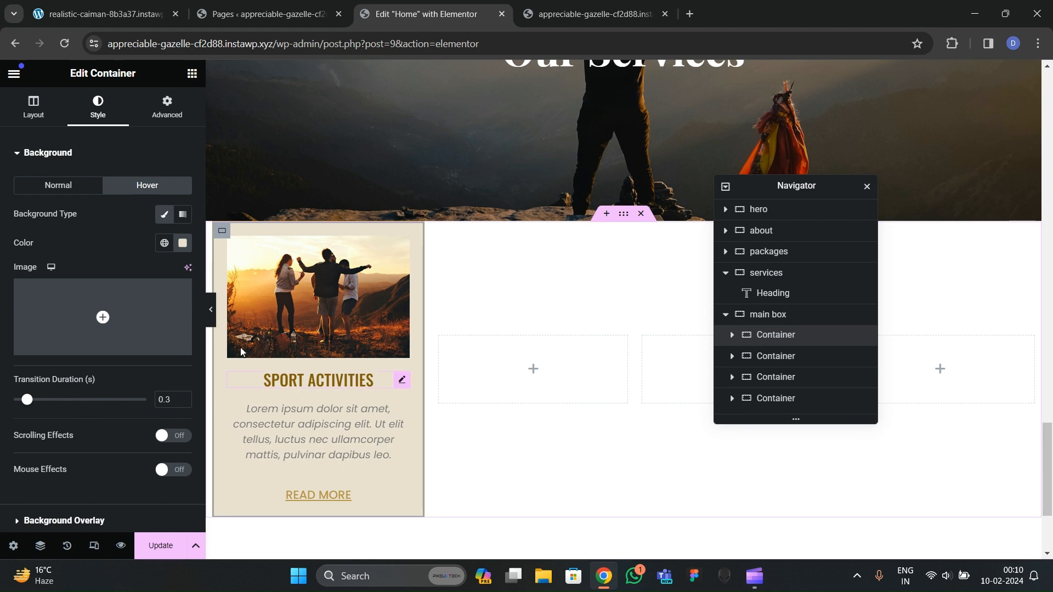
pyautogui.scroll(1, 218, 372)
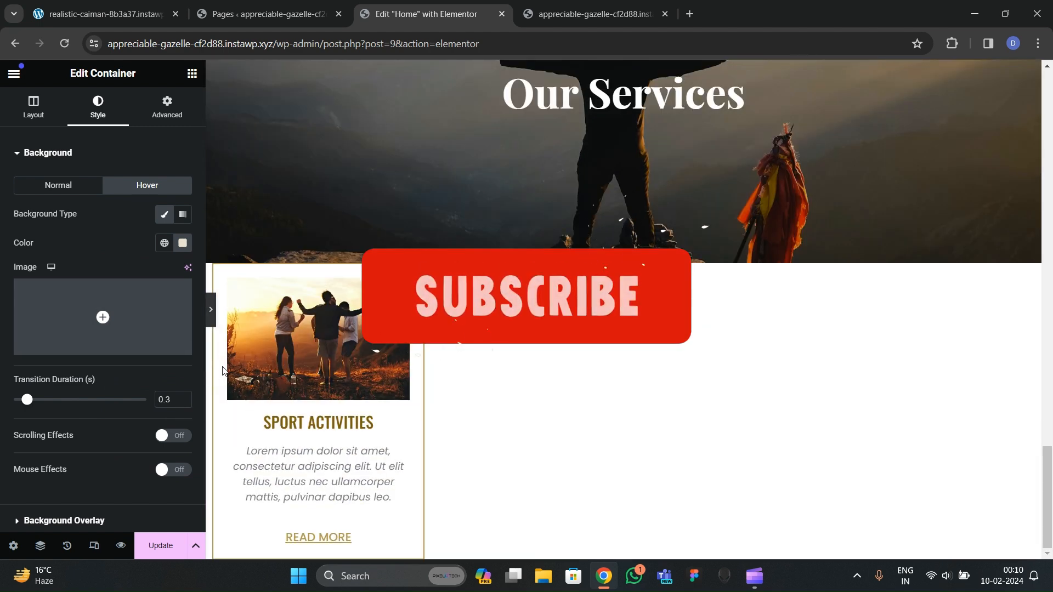
pyautogui.click(211, 309)
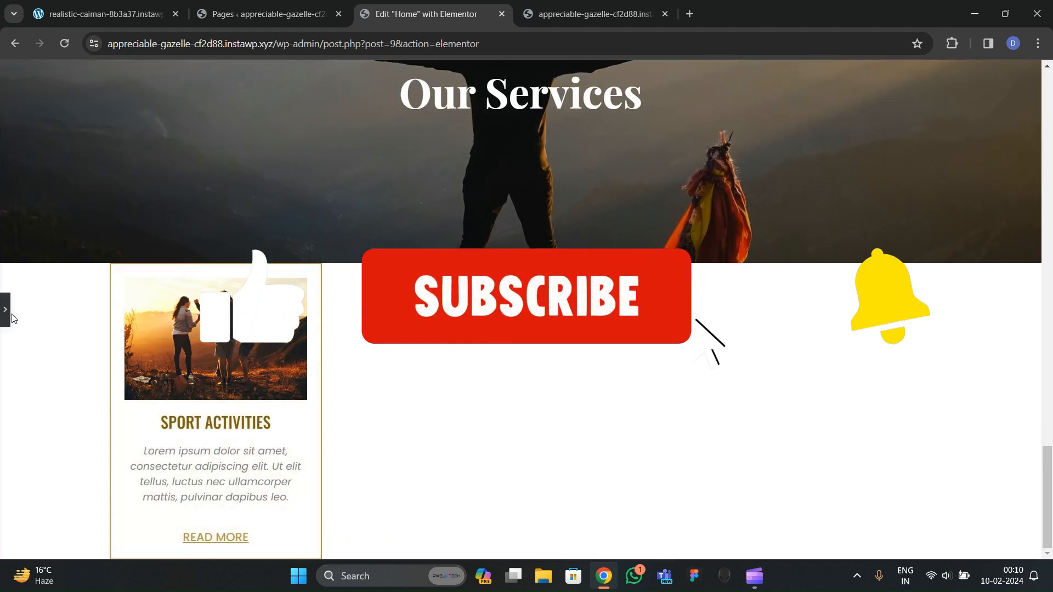
pyautogui.click(11, 316)
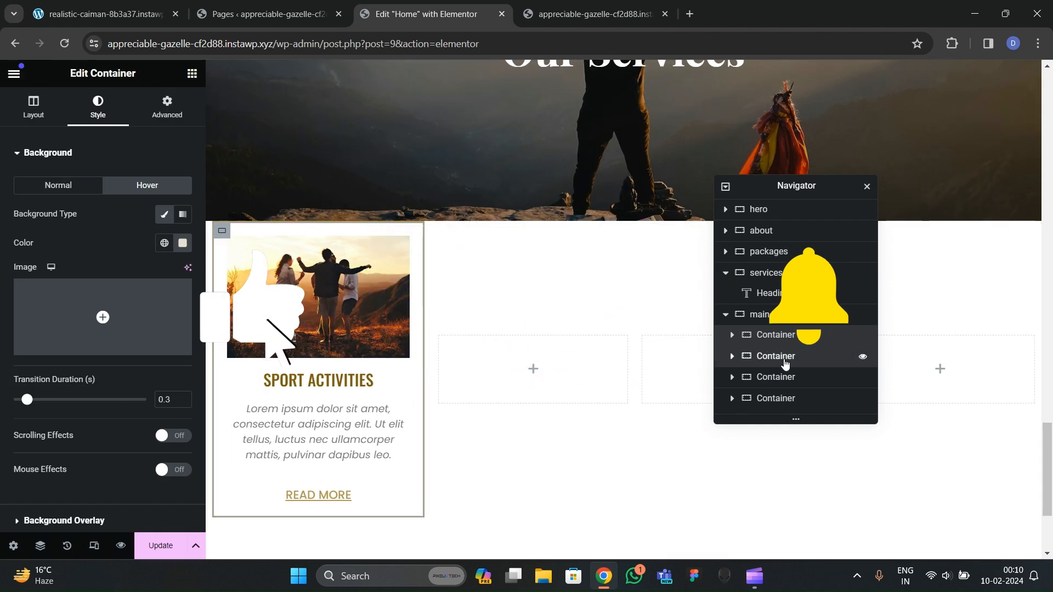
# Step: Delete the three empty containers inside the main box, keeping only the finished SPORT ACTIVITIES card
pyautogui.rightClick(785, 364)
pyautogui.click(811, 542)
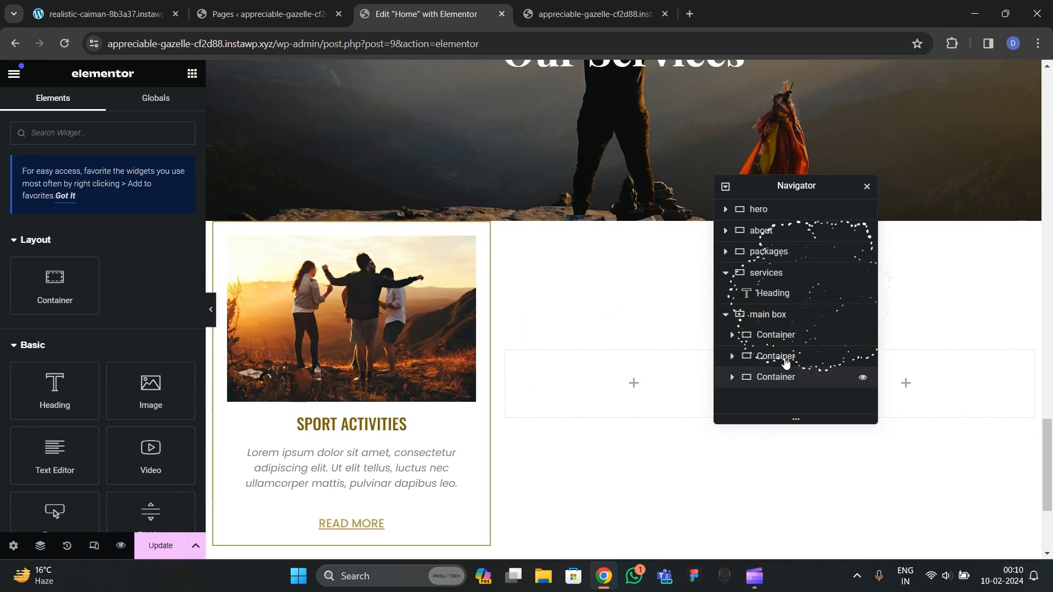
pyautogui.rightClick(782, 356)
pyautogui.click(811, 541)
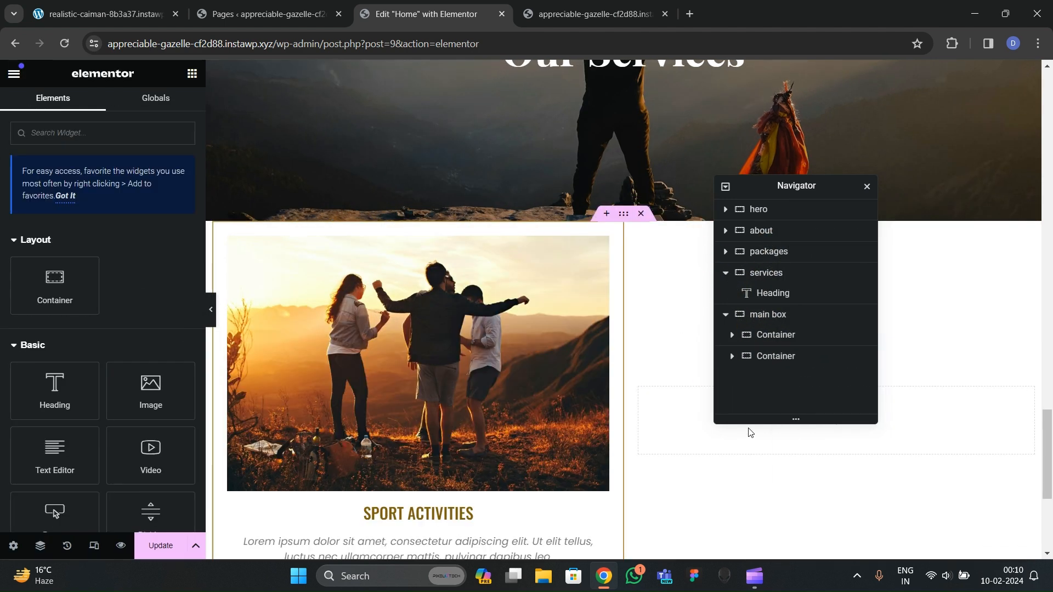
pyautogui.rightClick(772, 363)
pyautogui.click(812, 542)
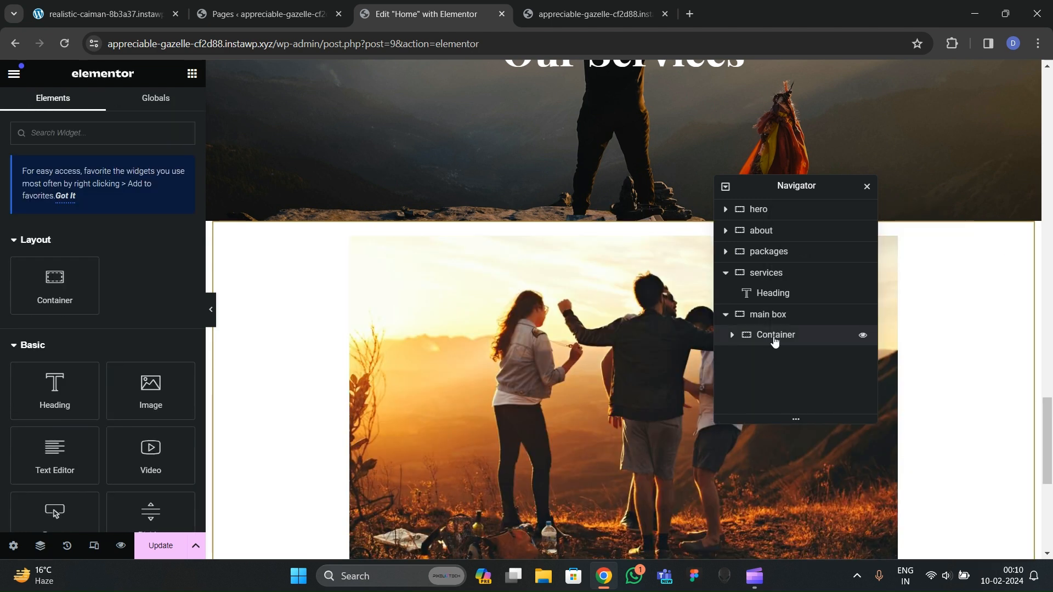
# Step: Duplicate the SPORT ACTIVITIES card container three times inside the main box and preview the row of four cards
pyautogui.rightClick(795, 337)
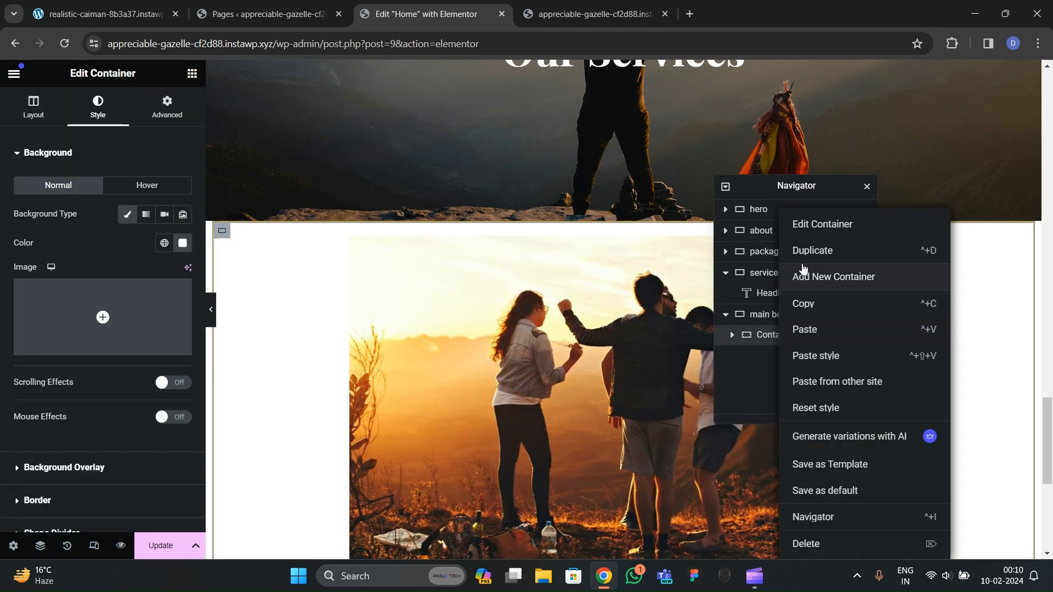
pyautogui.click(802, 252)
pyautogui.rightClick(773, 356)
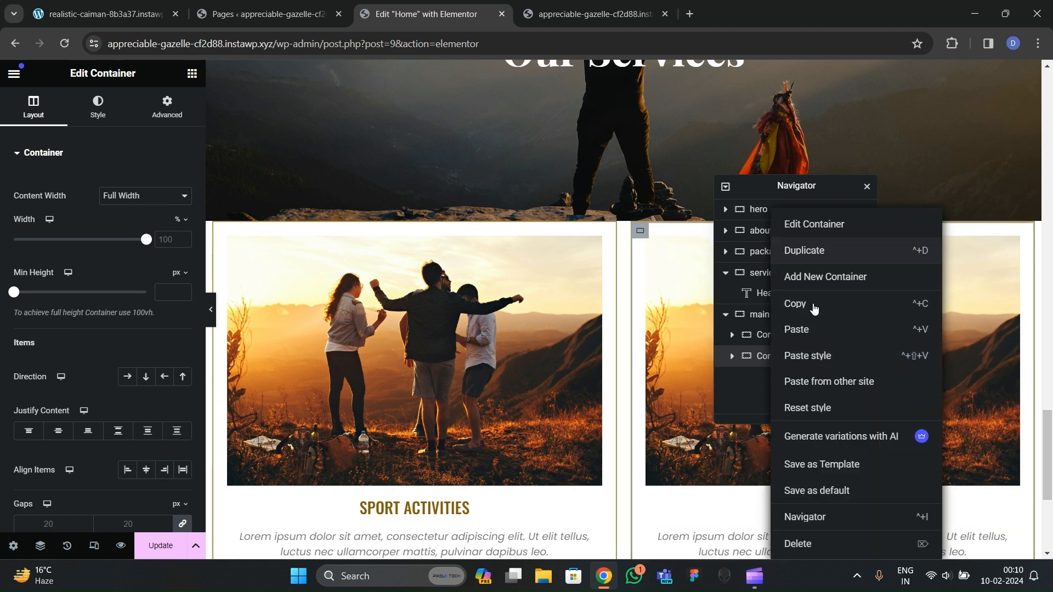
pyautogui.click(809, 253)
pyautogui.rightClick(778, 377)
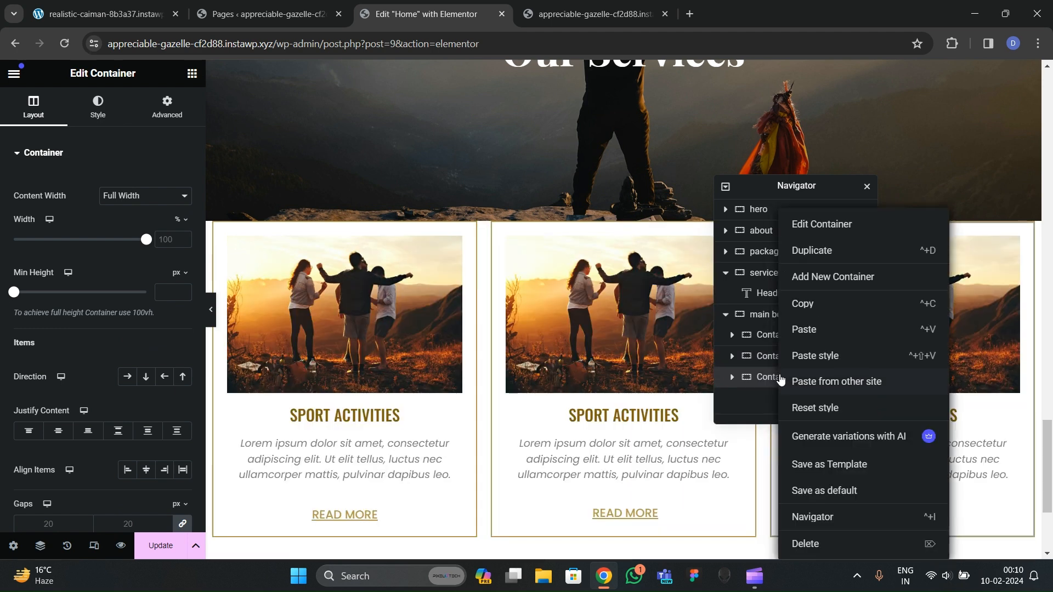
pyautogui.click(827, 262)
pyautogui.scroll(2, 246, 357)
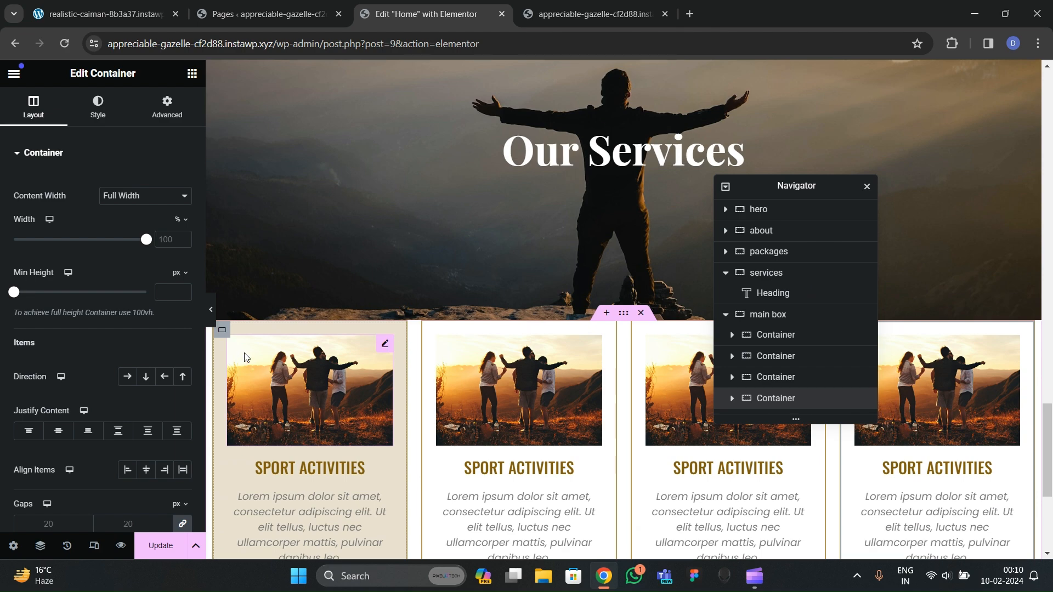
pyautogui.hotkey('ctrl', 'i')
pyautogui.hotkey('ctrl', 'p')
pyautogui.scroll(-1, 312, 404)
pyautogui.hotkey('ctrl', 'i')
# Step: Set the main box container's top margin to -11 em, unlinked from the other sides, so the cards overlap the services image
pyautogui.click(815, 358)
pyautogui.click(799, 313)
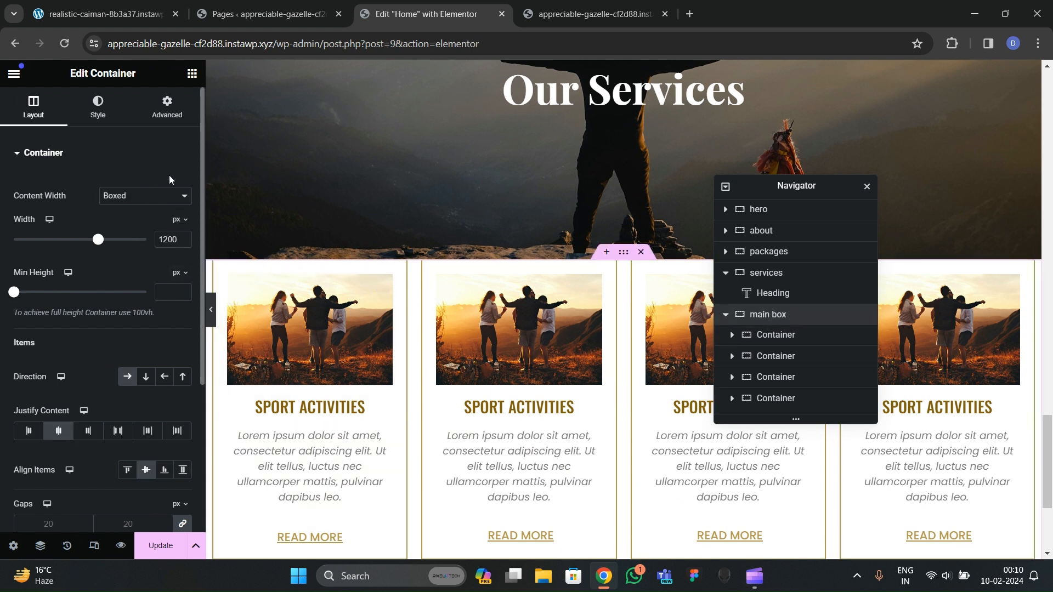
pyautogui.click(166, 107)
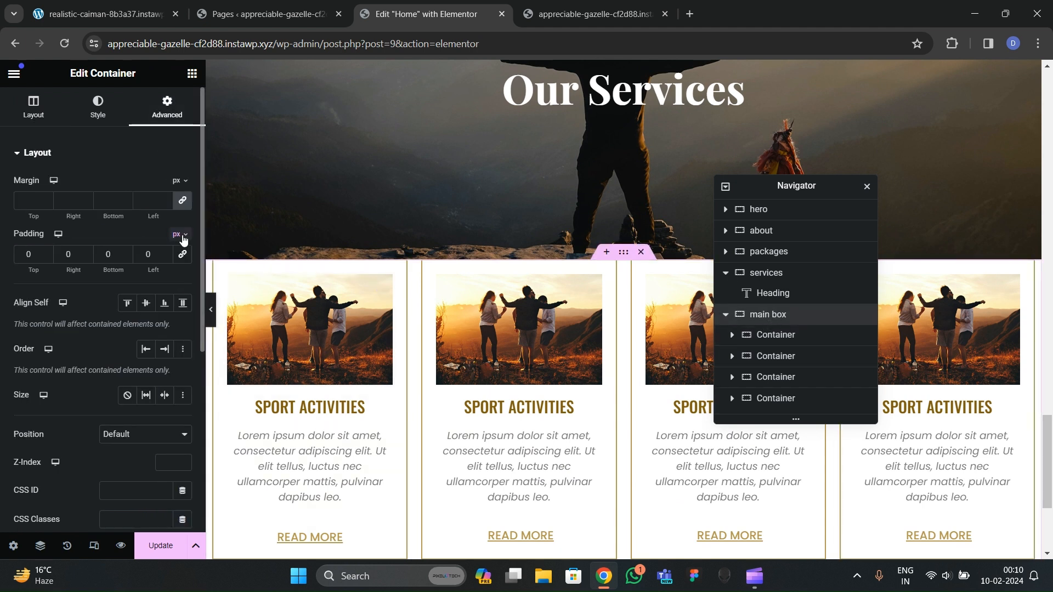
pyautogui.click(184, 182)
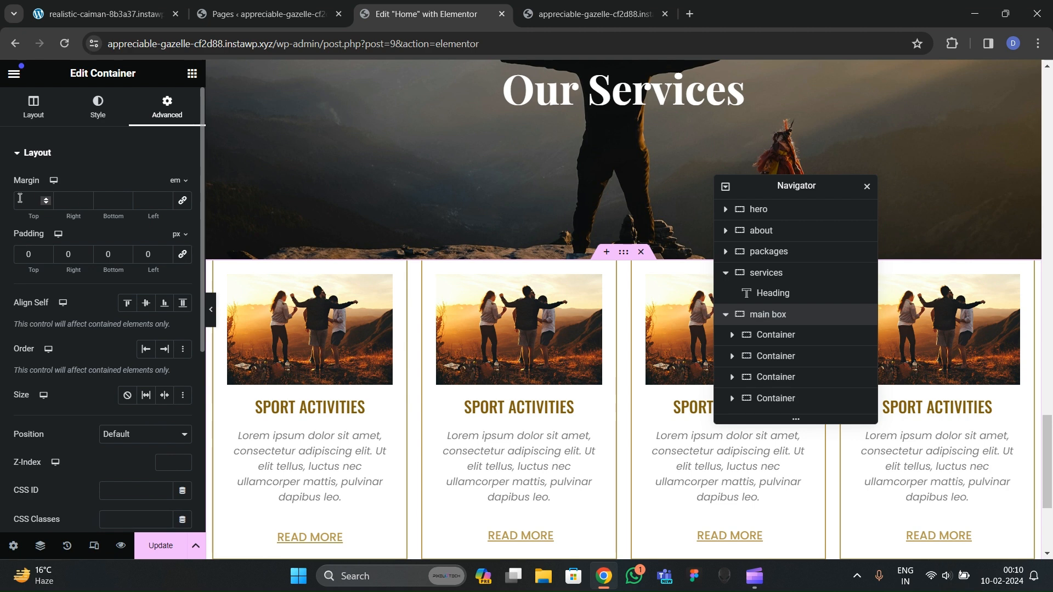
pyautogui.moveTo(46, 204); pyautogui.dragTo(46, 203)
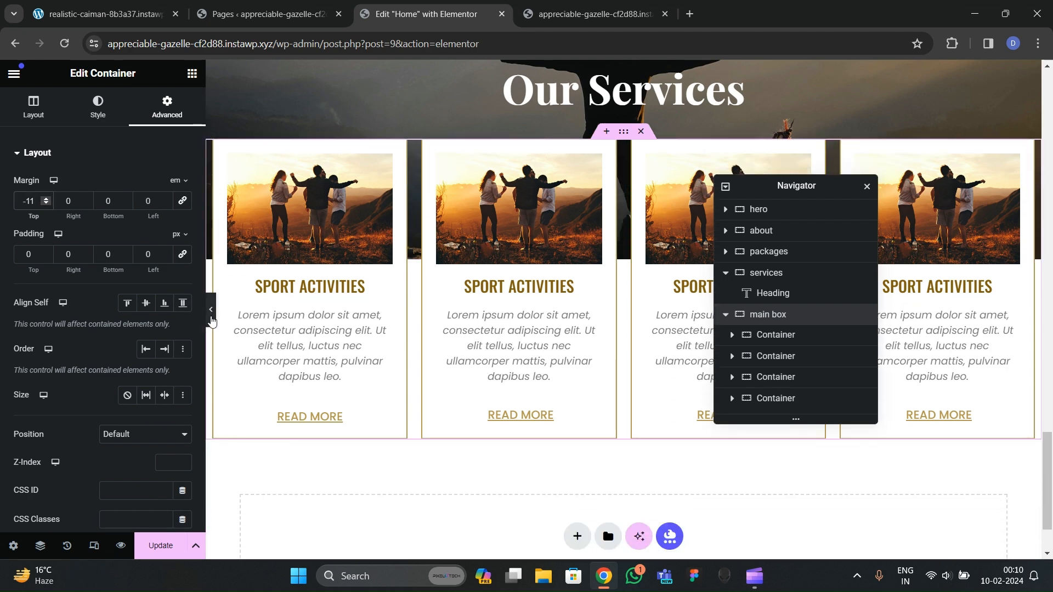
# Step: Preview the row of service cards over the banner and compare its overlap with the reference site's services section
pyautogui.click(210, 310)
pyautogui.scroll(5, 422, 344)
pyautogui.scroll(-5, 422, 345)
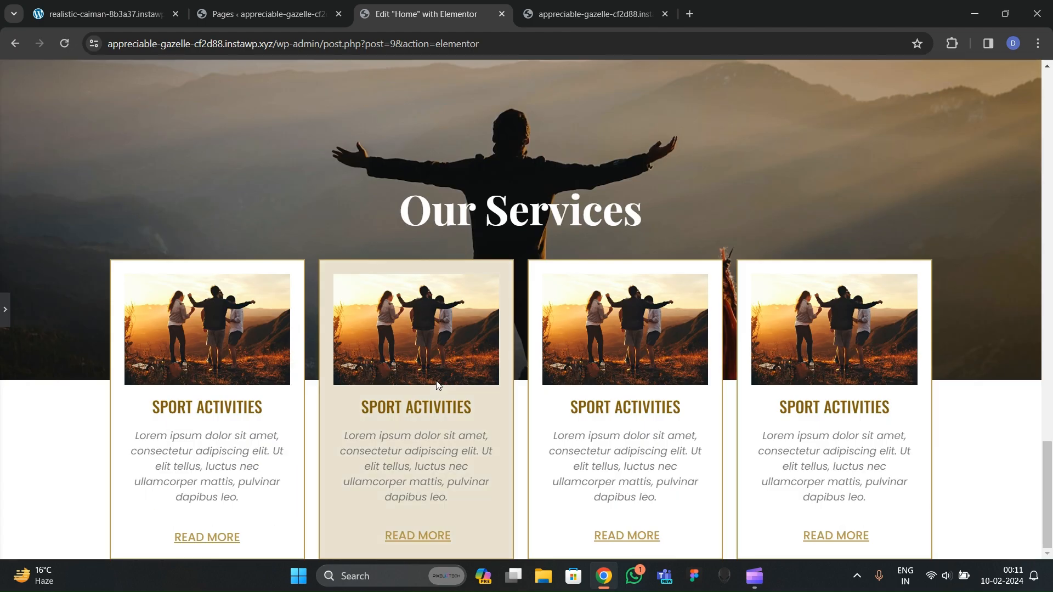
pyautogui.scroll(2, 422, 344)
pyautogui.click(113, 8)
pyautogui.scroll(5, 491, 369)
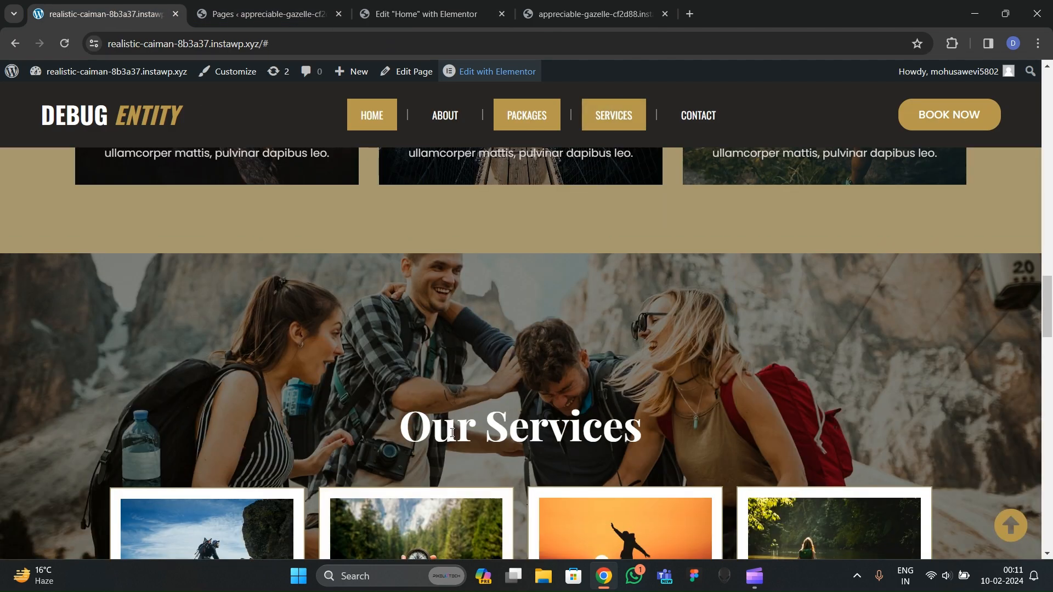
pyautogui.click(394, 22)
pyautogui.scroll(-1, 424, 241)
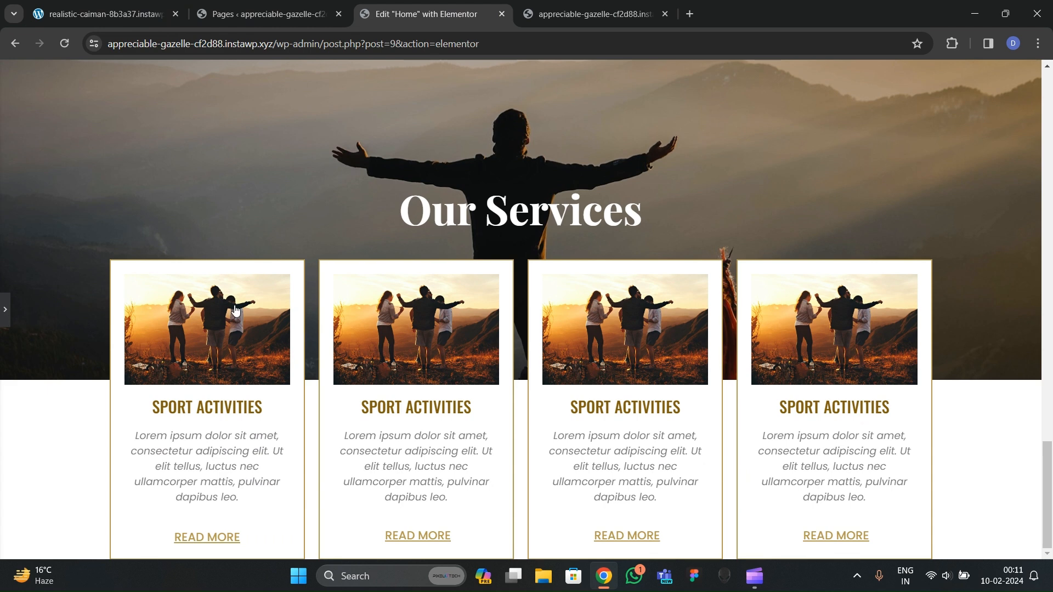
# Step: Try a top margin of -9 em on the main box container and preview how far the cards overlap the banner
pyautogui.click(6, 309)
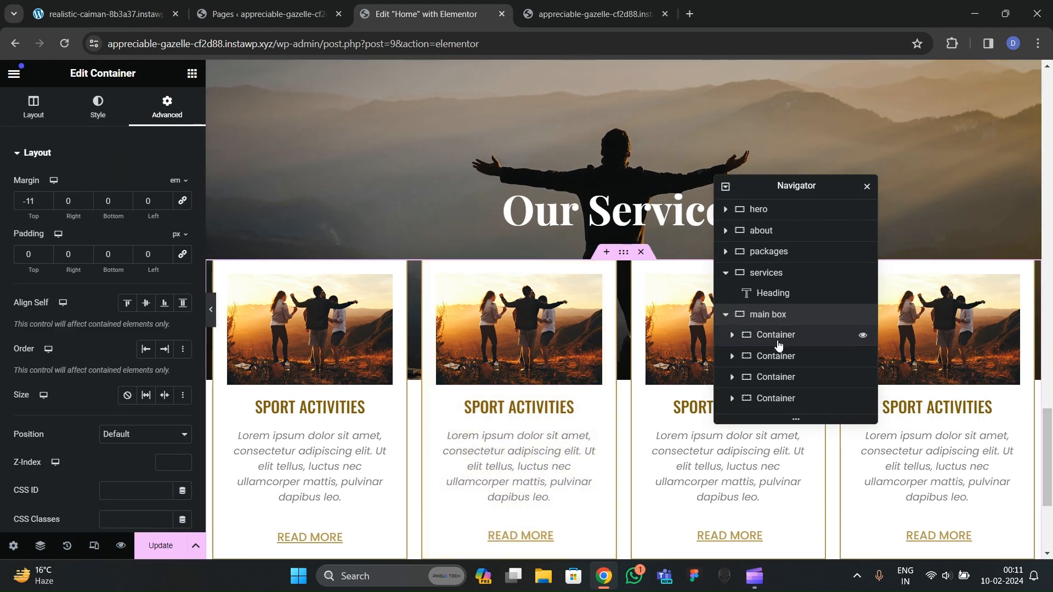
pyautogui.click(48, 199)
pyautogui.click(47, 198)
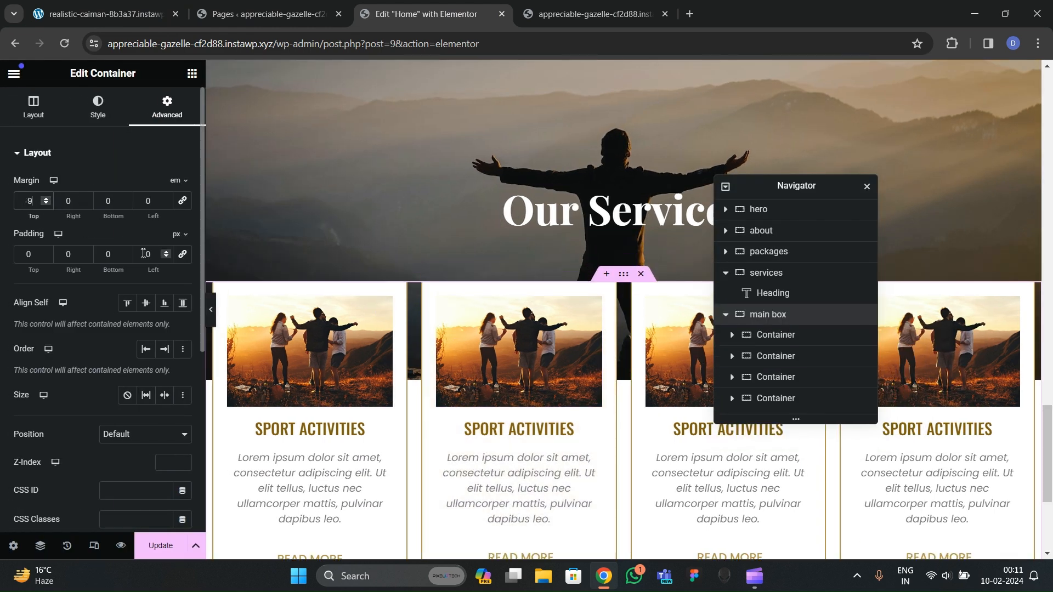
pyautogui.click(211, 310)
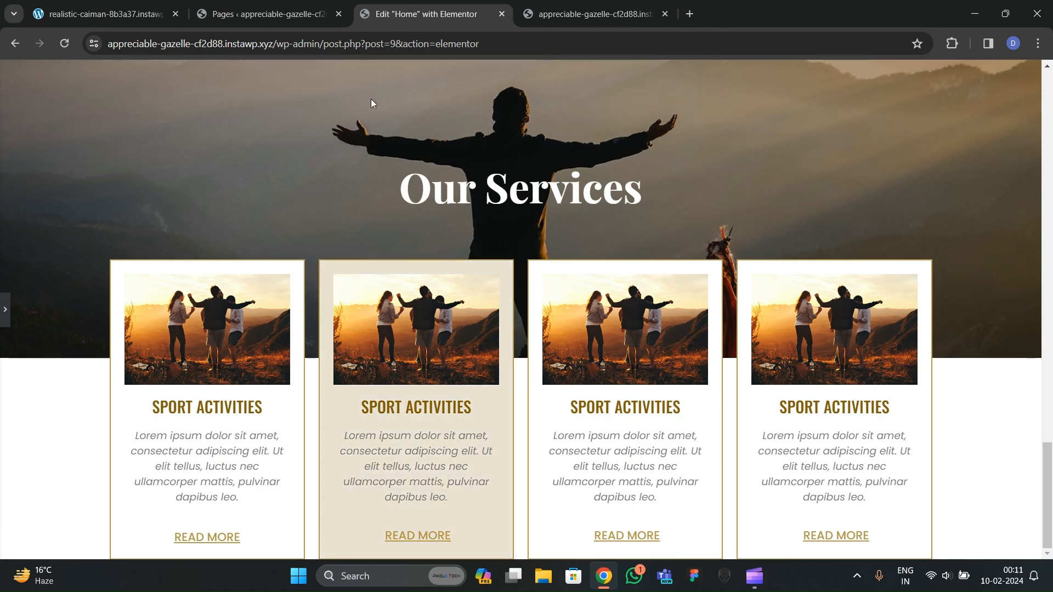
# Step: Compare the cards' overlap with the reference services section and set the main box's top margin to -10 em
pyautogui.click(144, 13)
pyautogui.scroll(-5, 283, 377)
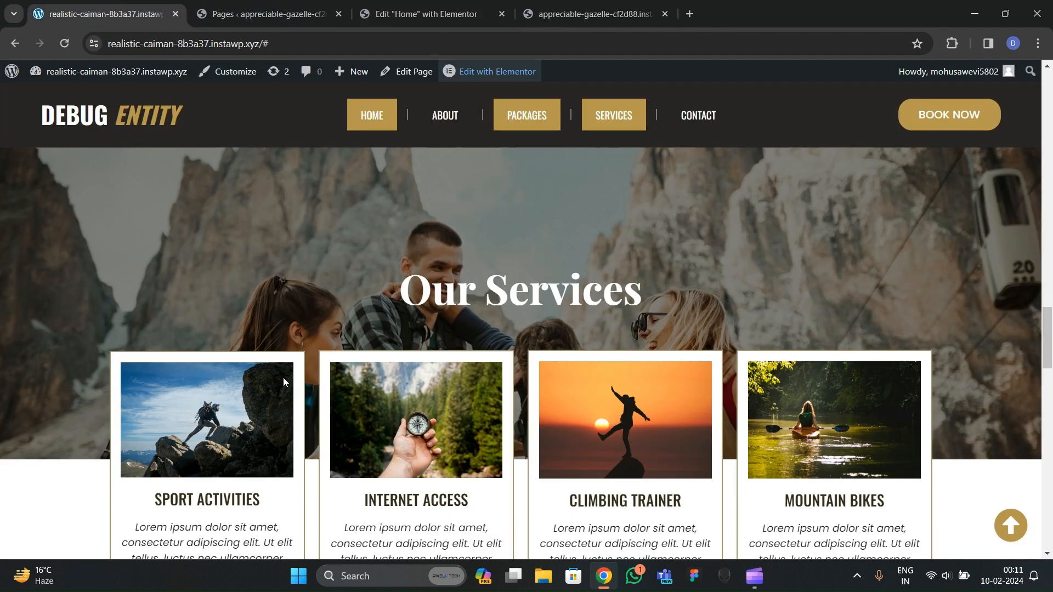
pyautogui.click(377, 4)
pyautogui.scroll(4, 187, 318)
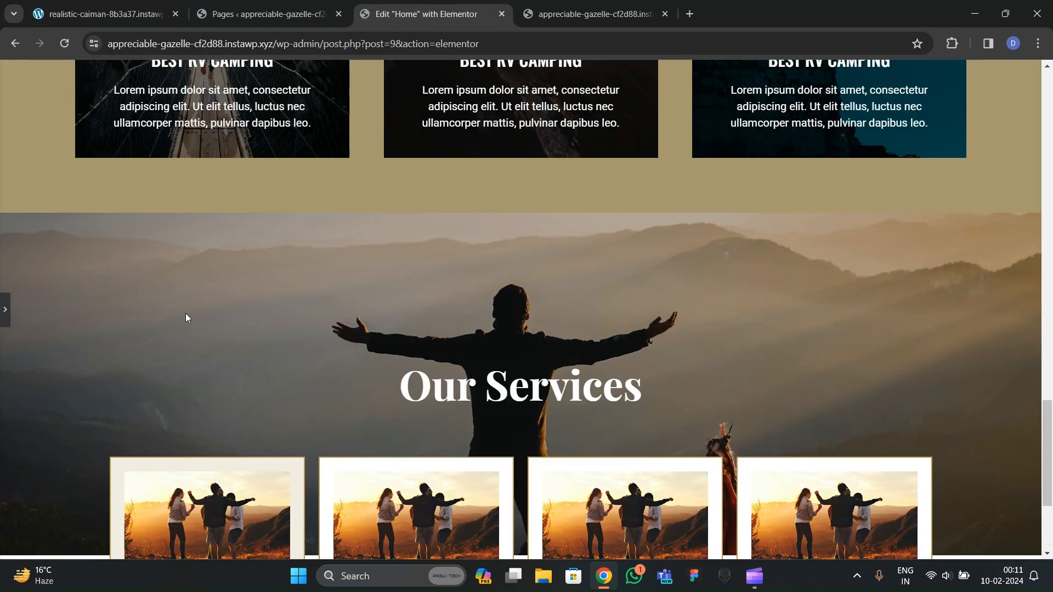
pyautogui.scroll(-3, 216, 384)
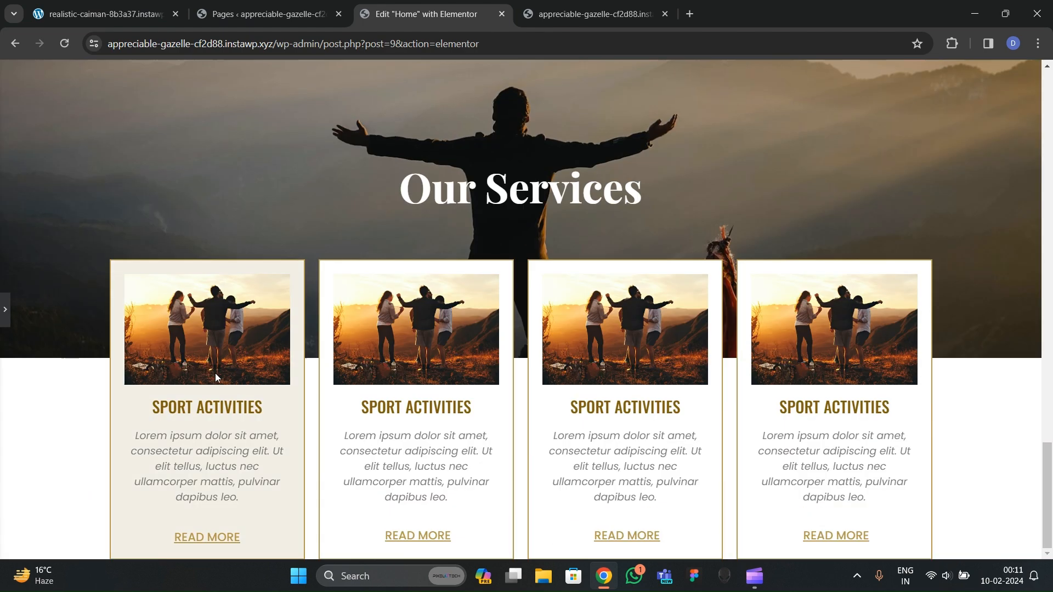
pyautogui.click(5, 308)
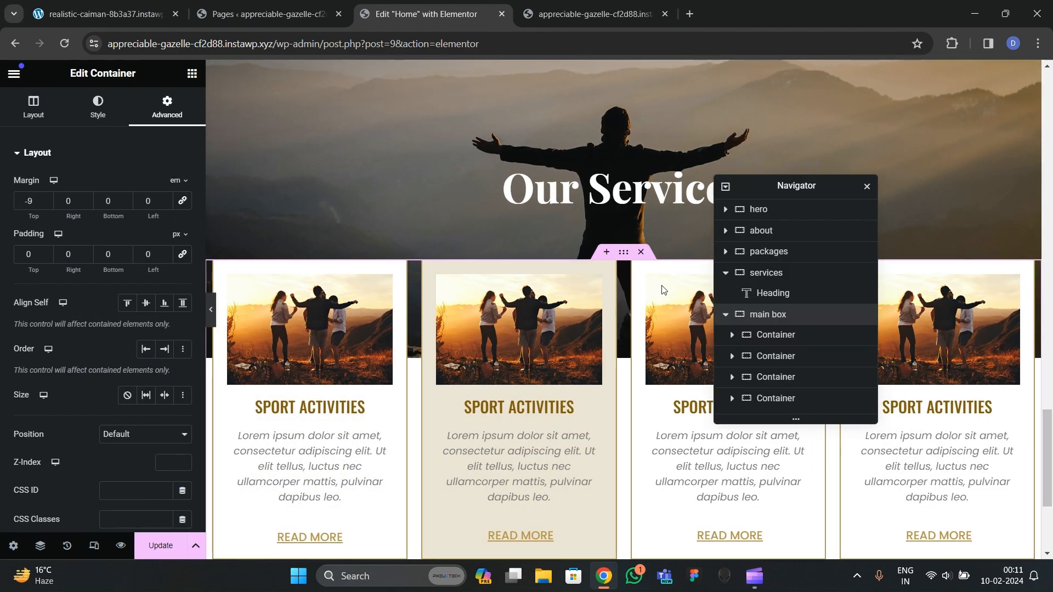
pyautogui.click(211, 309)
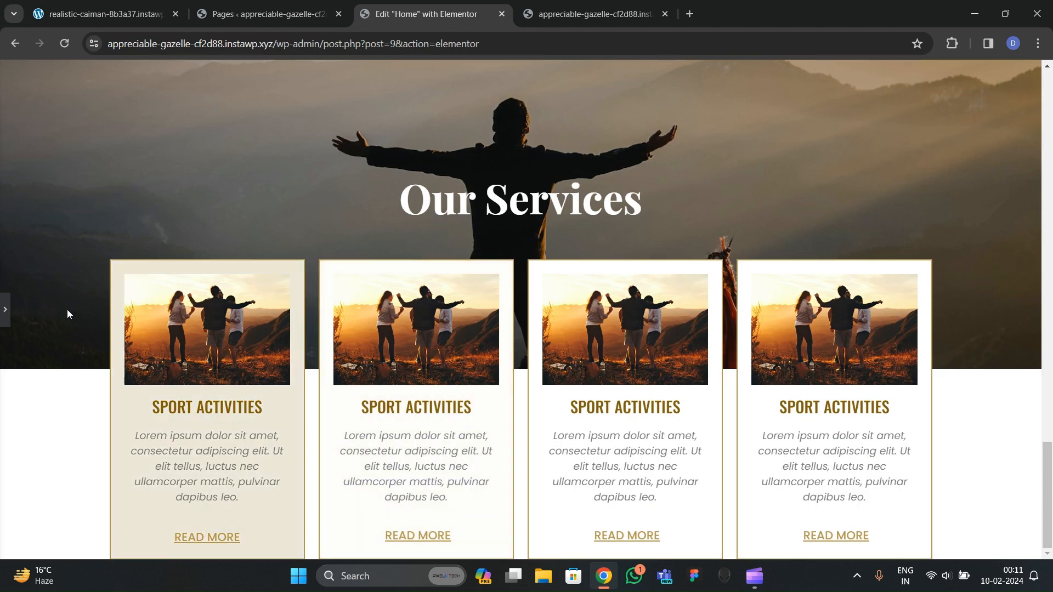
# Step: Try a minimum height of 600 px on the services container, restore it to 500 px and preview the section
pyautogui.click(5, 309)
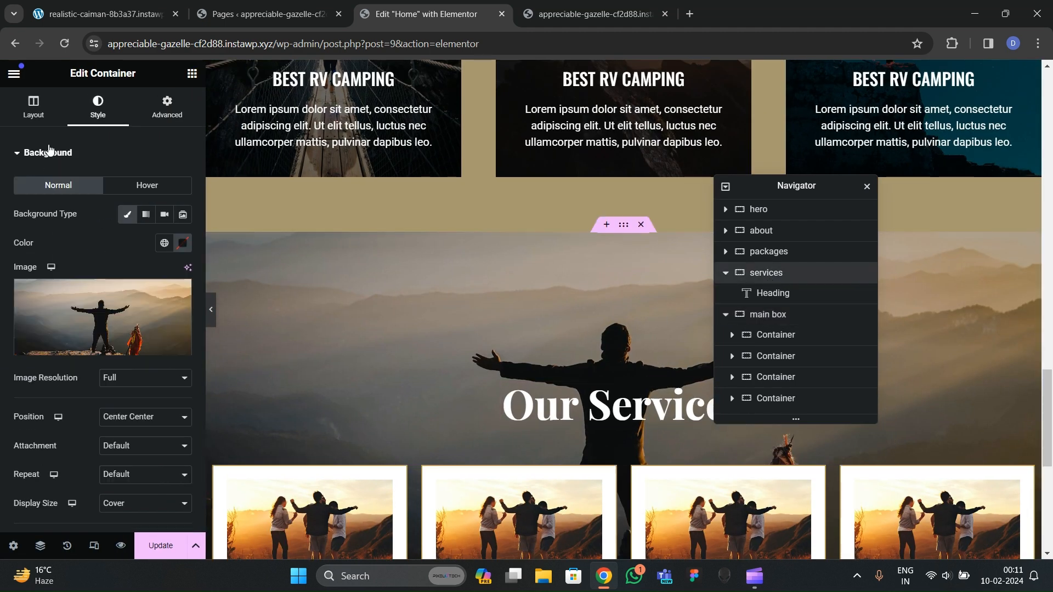
pyautogui.click(34, 107)
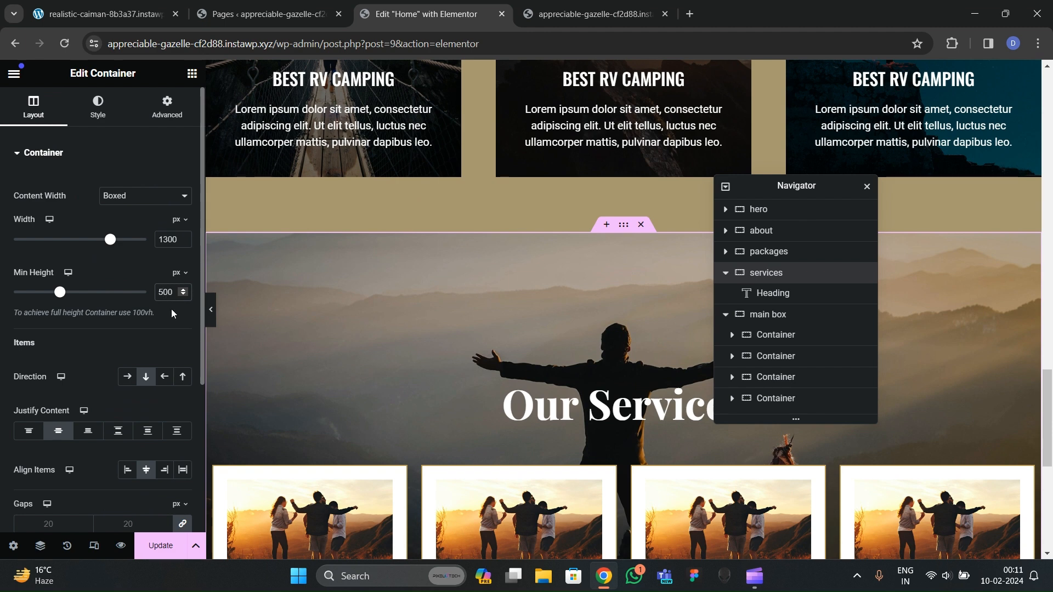
pyautogui.press('BackSpace')
pyautogui.write('6')
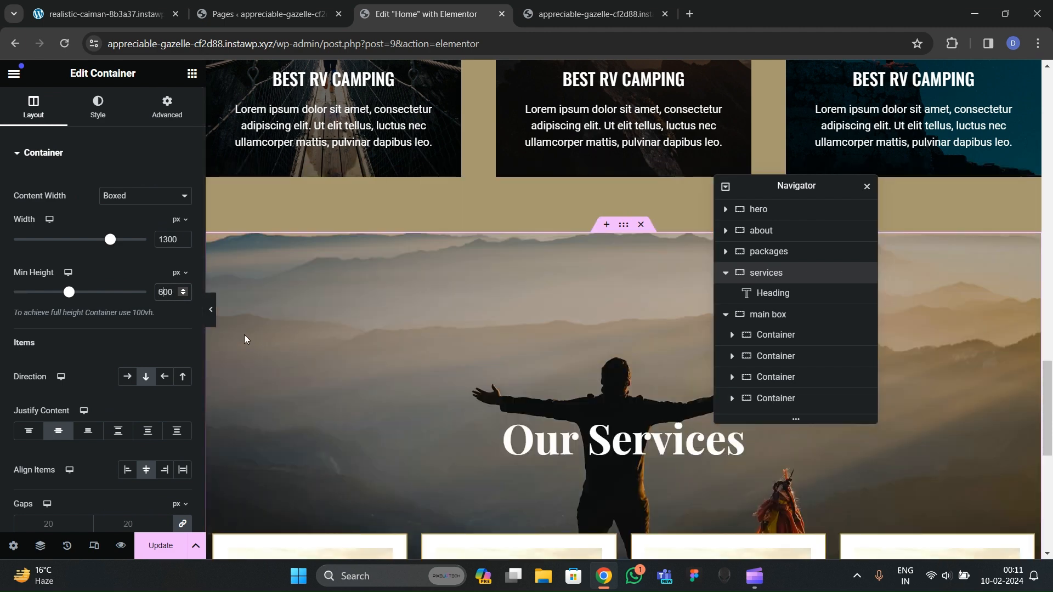
pyautogui.press('BackSpace')
pyautogui.write('5')
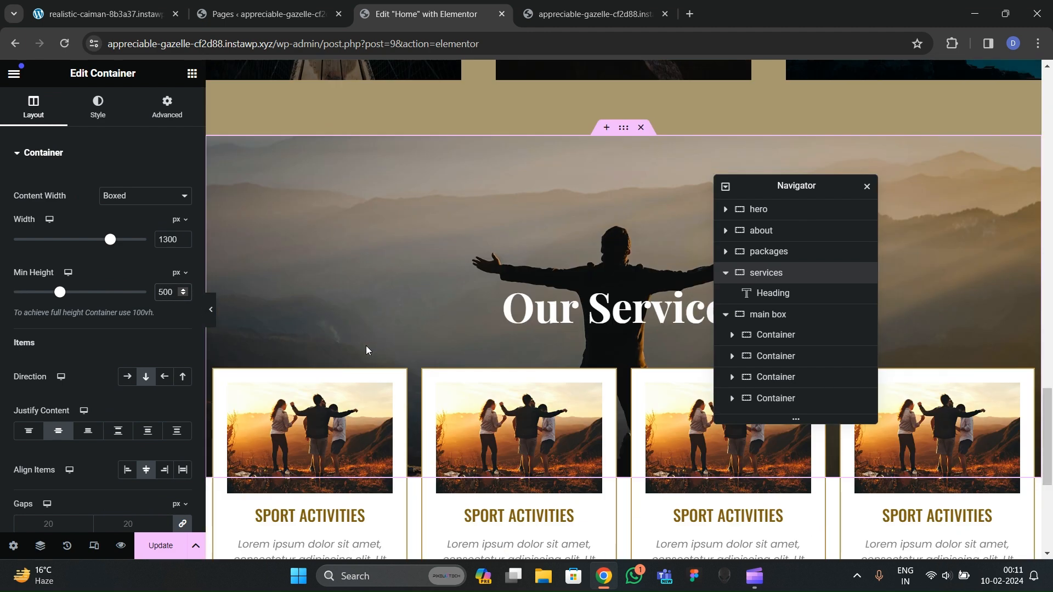
pyautogui.scroll(-1, 367, 350)
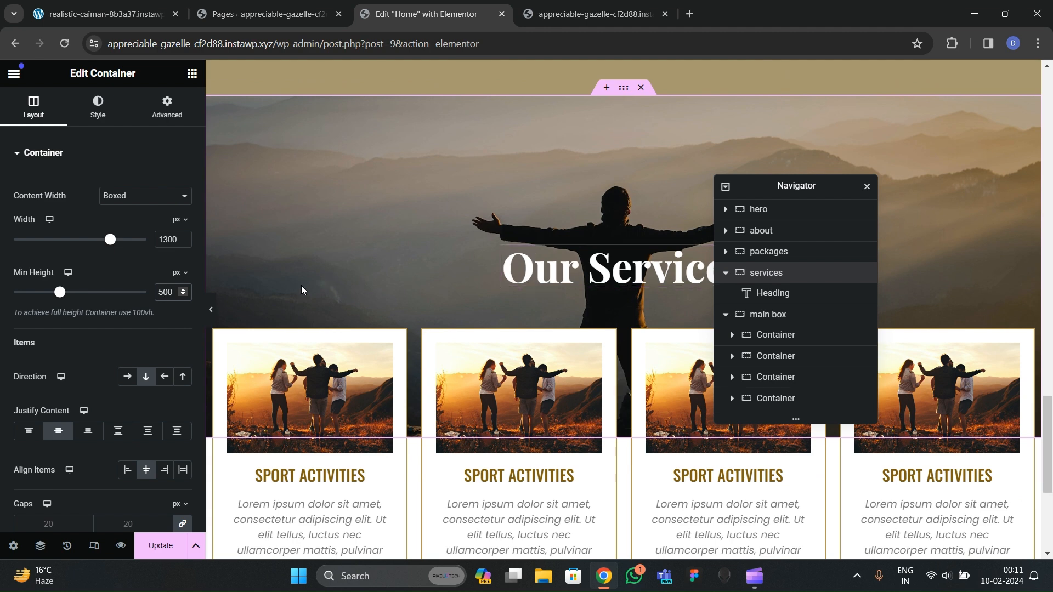
pyautogui.click(210, 310)
pyautogui.scroll(4, 459, 335)
pyautogui.scroll(-5, 459, 338)
pyautogui.click(3, 317)
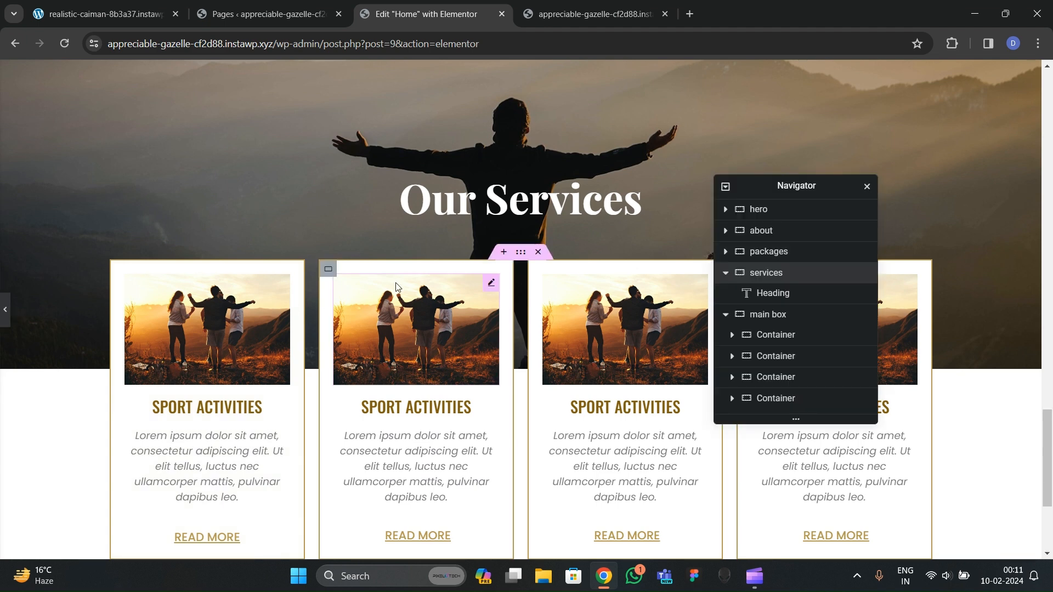
# Step: Set the services container's bottom padding to 100 px to raise the Our Services heading above the cards
pyautogui.click(520, 251)
pyautogui.scroll(3, 553, 244)
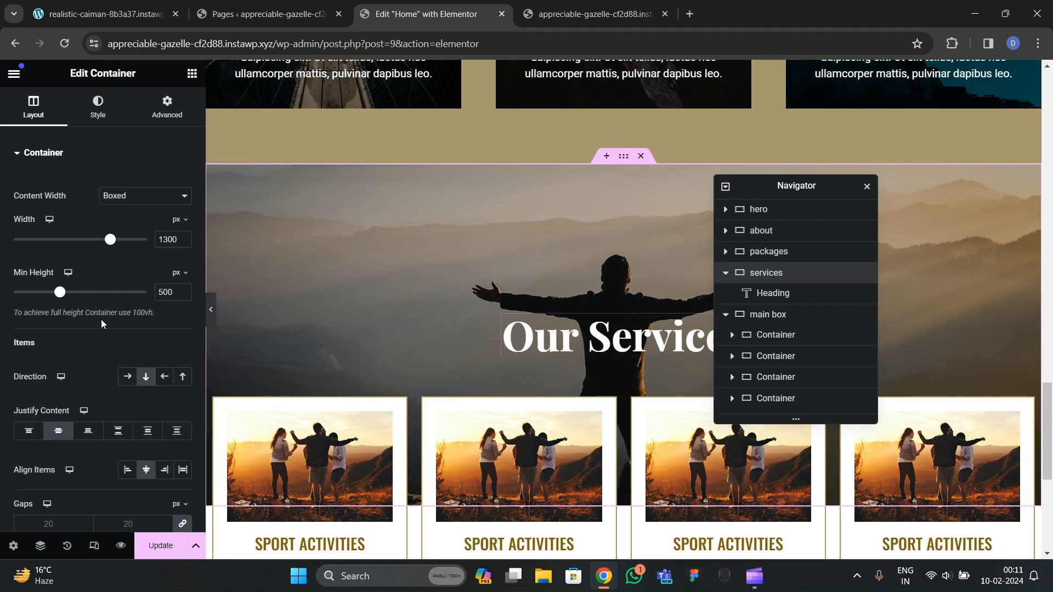
pyautogui.click(170, 110)
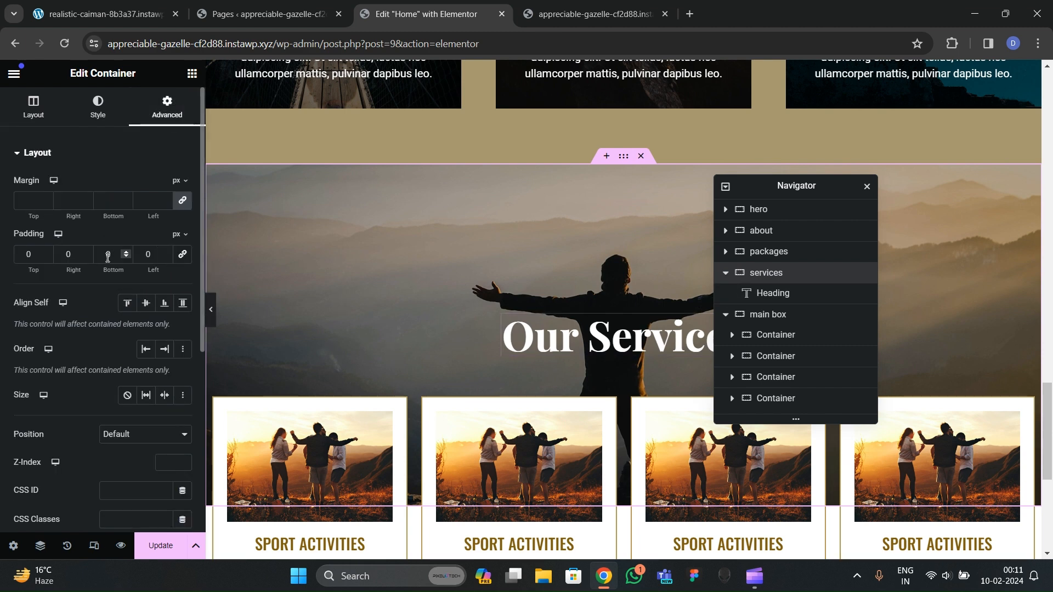
pyautogui.write('5')
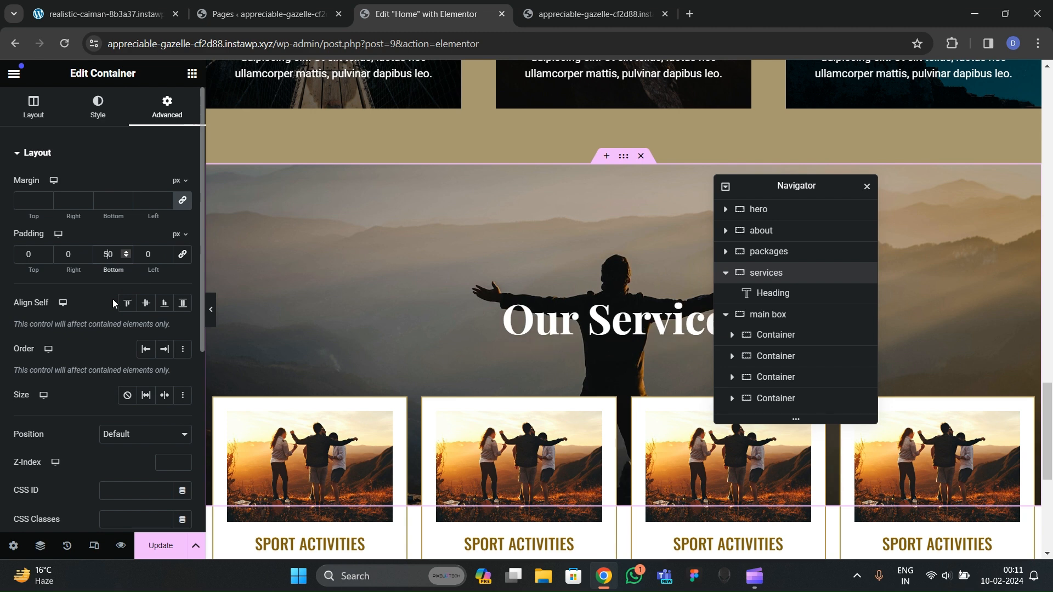
pyautogui.press('BackSpace')
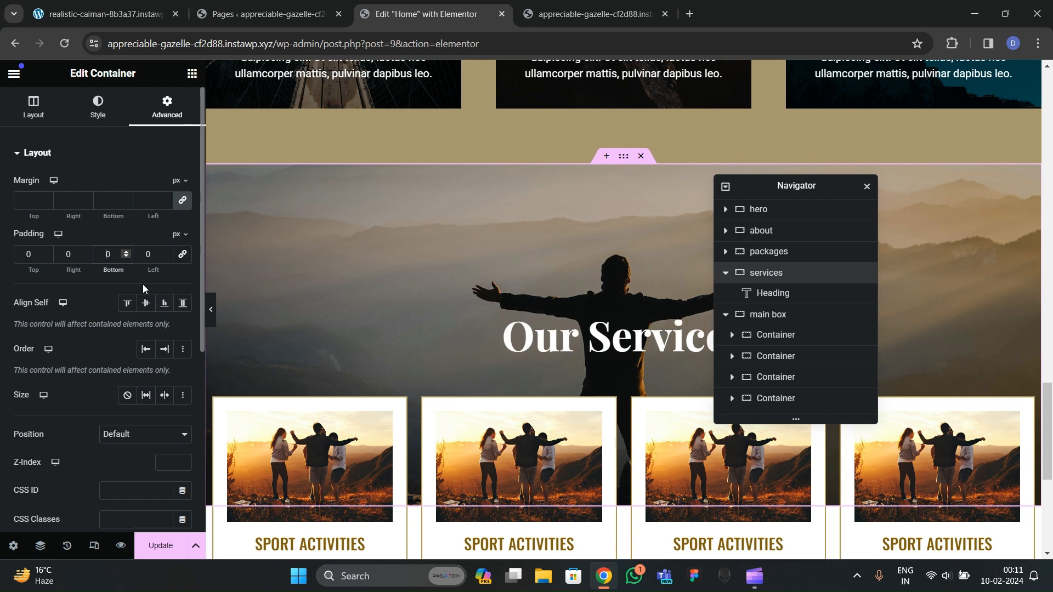
pyautogui.write('100')
pyautogui.scroll(-2, 544, 333)
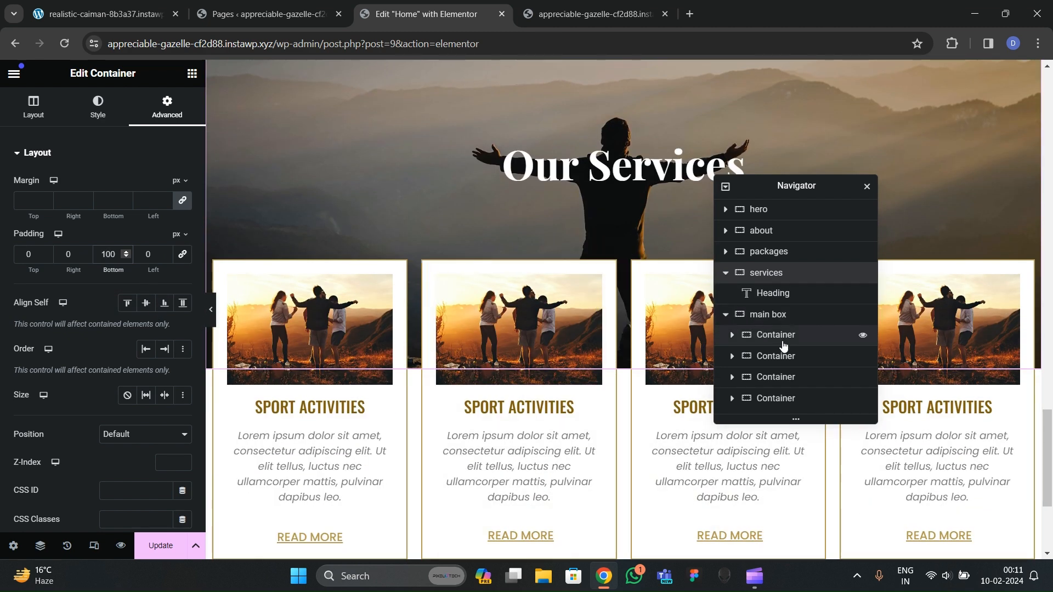
# Step: Set the main box container's top margin to -14 em so the cards overlap more of the banner
pyautogui.click(783, 315)
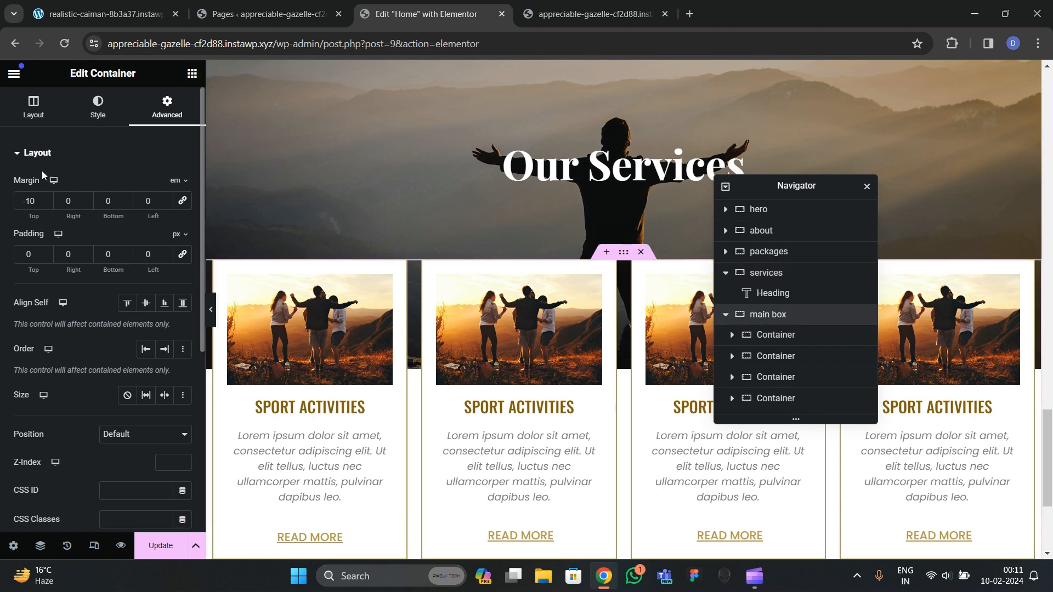
pyautogui.click(43, 203)
pyautogui.click(43, 203)
pyautogui.click(44, 203)
pyautogui.click(44, 203)
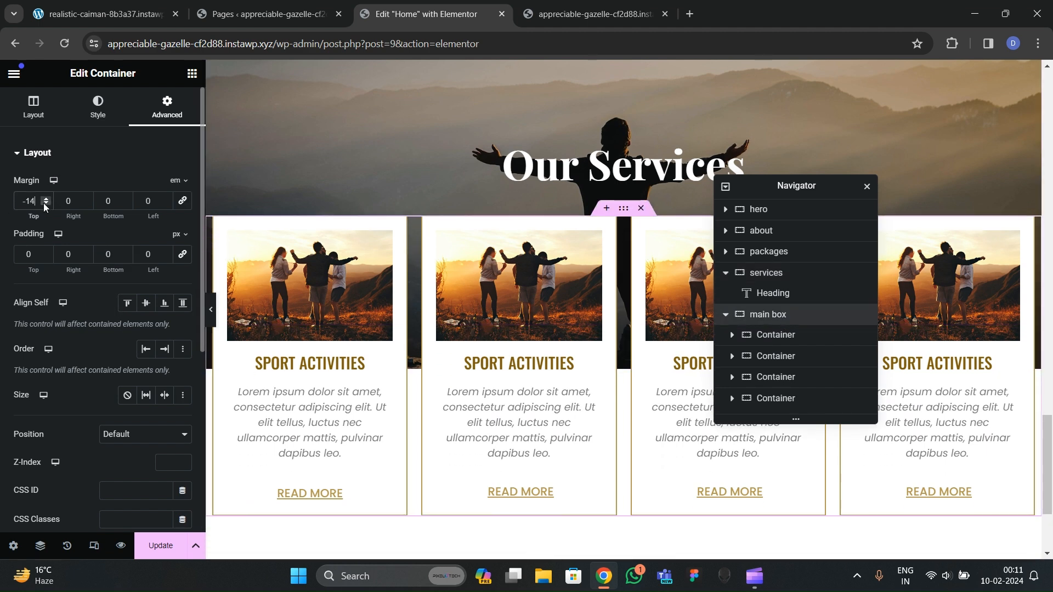
# Step: Preview the adjusted services section without the editing panel and save the page changes
pyautogui.click(211, 311)
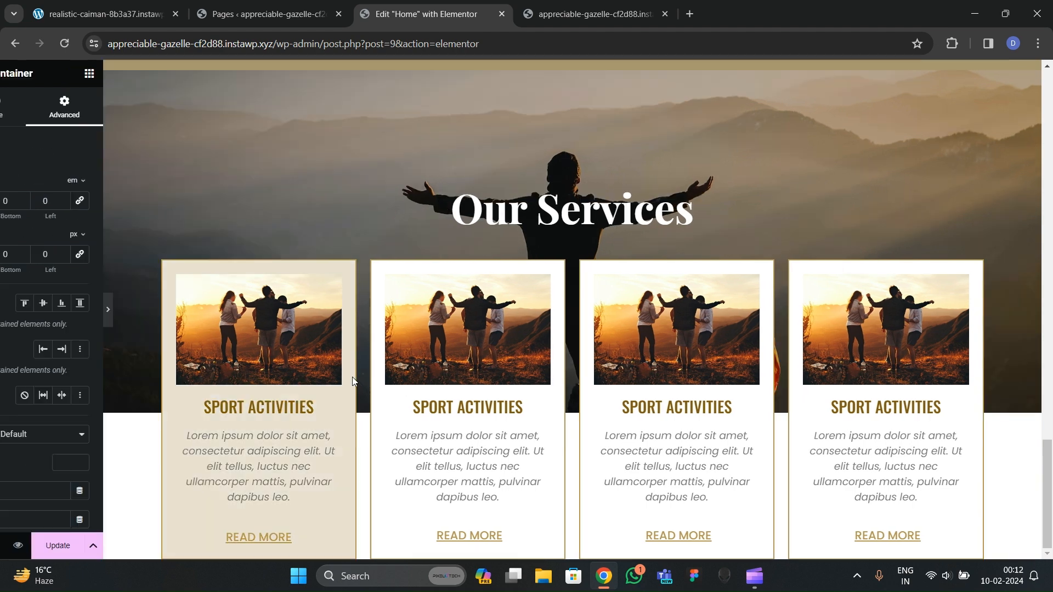
pyautogui.scroll(-1, 329, 392)
pyautogui.scroll(6, 334, 367)
pyautogui.scroll(-6, 329, 356)
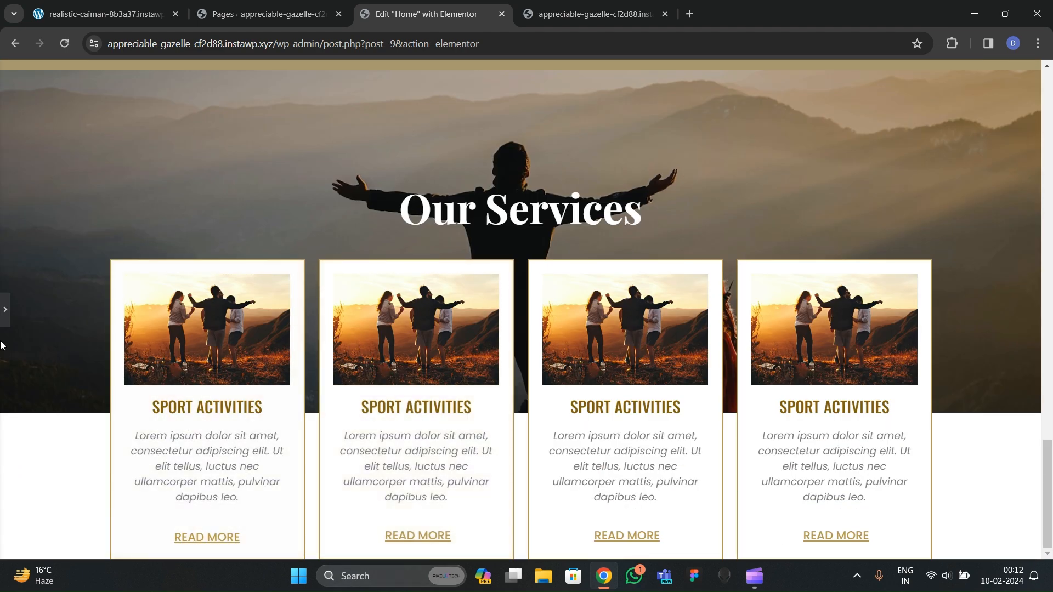
pyautogui.click(24, 324)
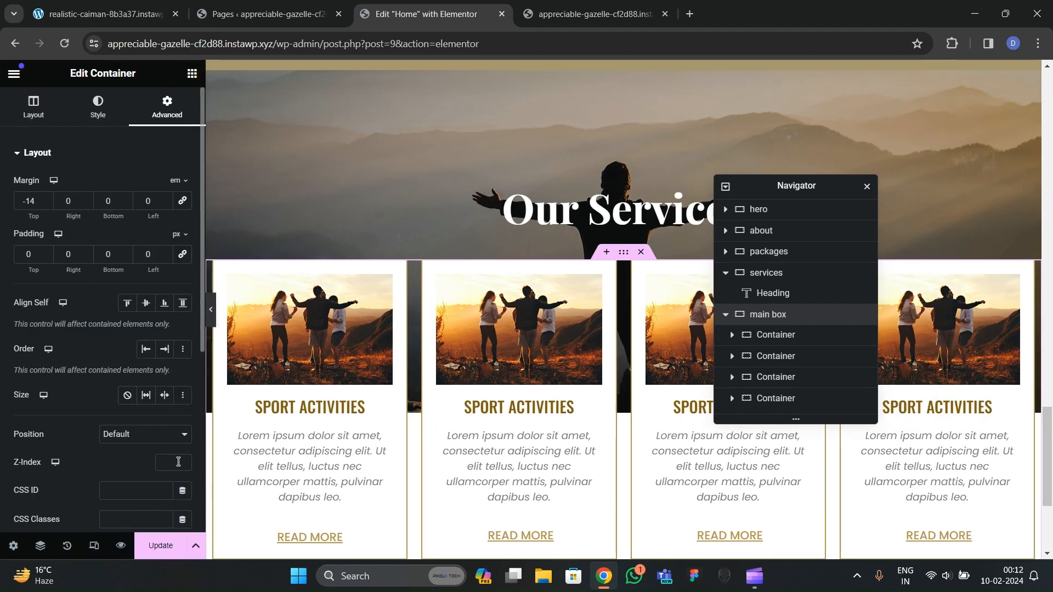
pyautogui.click(159, 545)
# Step: Examine the layout and hover effect of the four service cards on the reference site
pyautogui.click(101, 5)
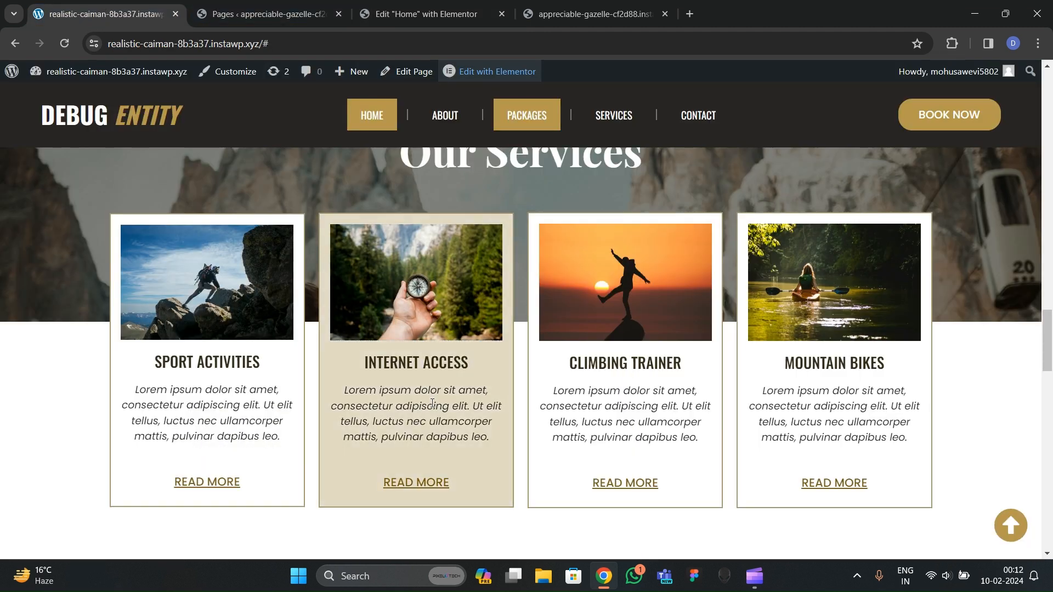
pyautogui.scroll(-1, 426, 395)
pyautogui.scroll(1, 56, 333)
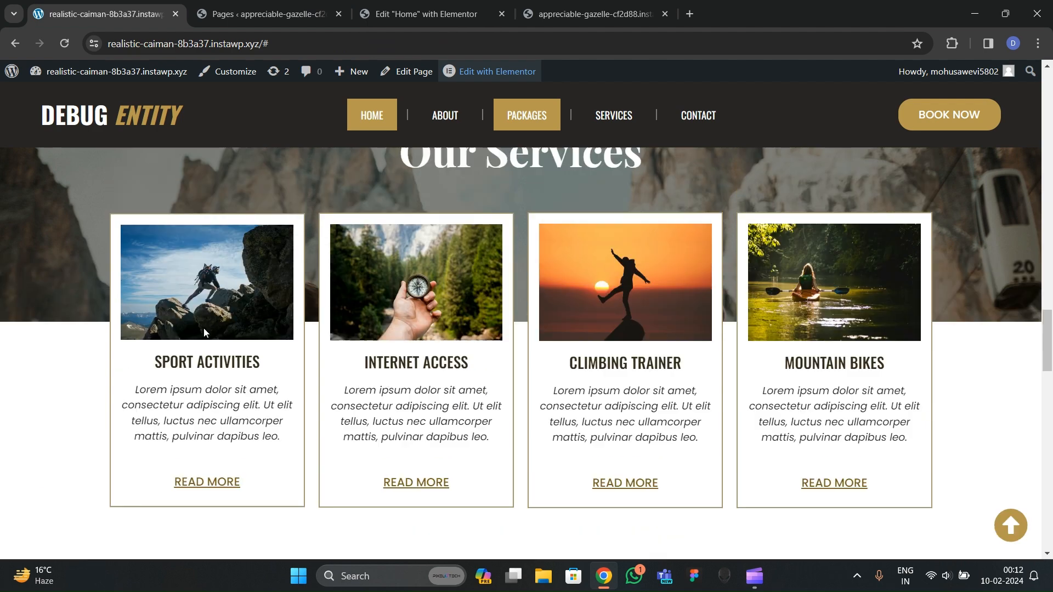
pyautogui.scroll(3, 493, 379)
pyautogui.scroll(-3, 491, 371)
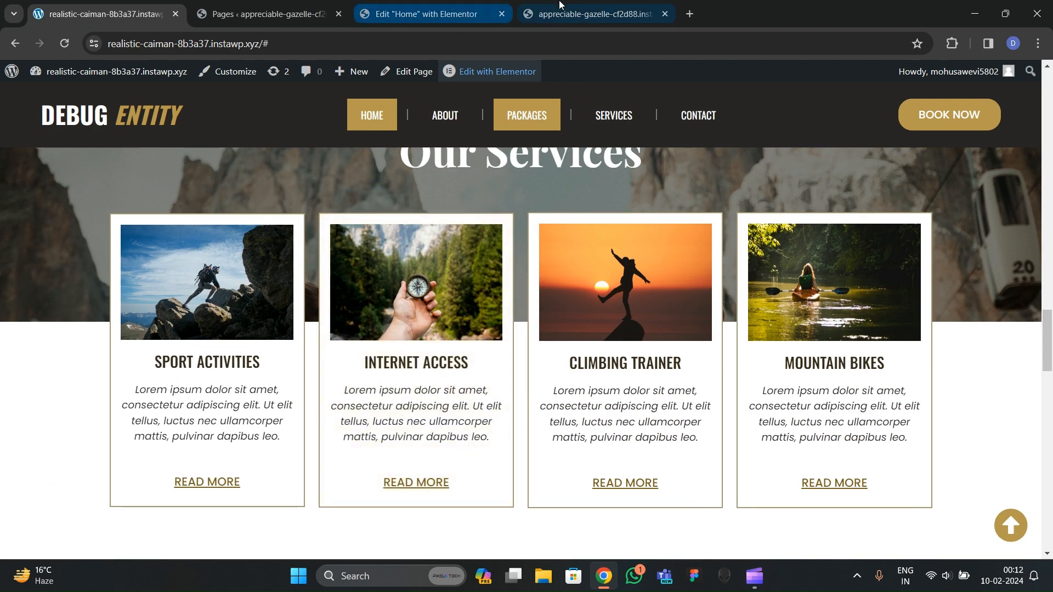
# Step: Look through the live home page's packages area for the services section and compare it with the editor
pyautogui.click(589, 14)
pyautogui.scroll(20, 289, 274)
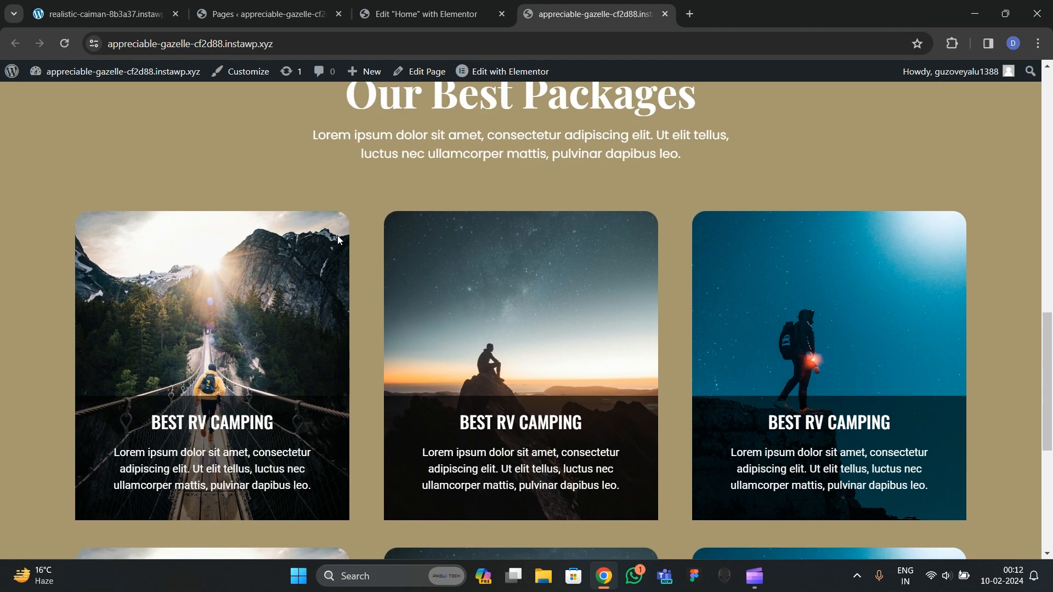
pyautogui.scroll(-10, 368, 285)
pyautogui.scroll(-10, 368, 288)
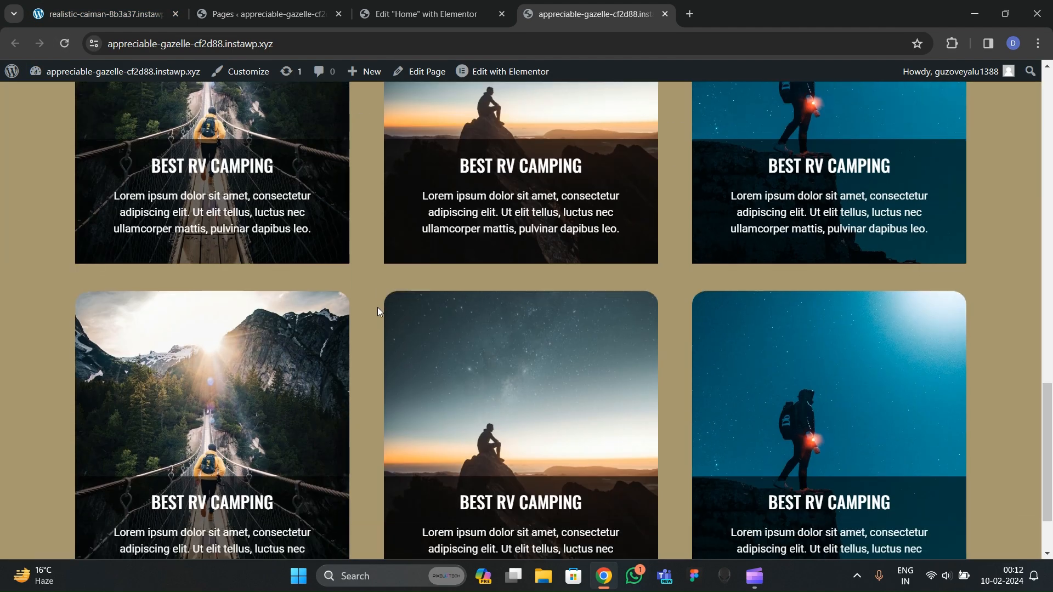
pyautogui.scroll(7, 384, 316)
pyautogui.click(423, 14)
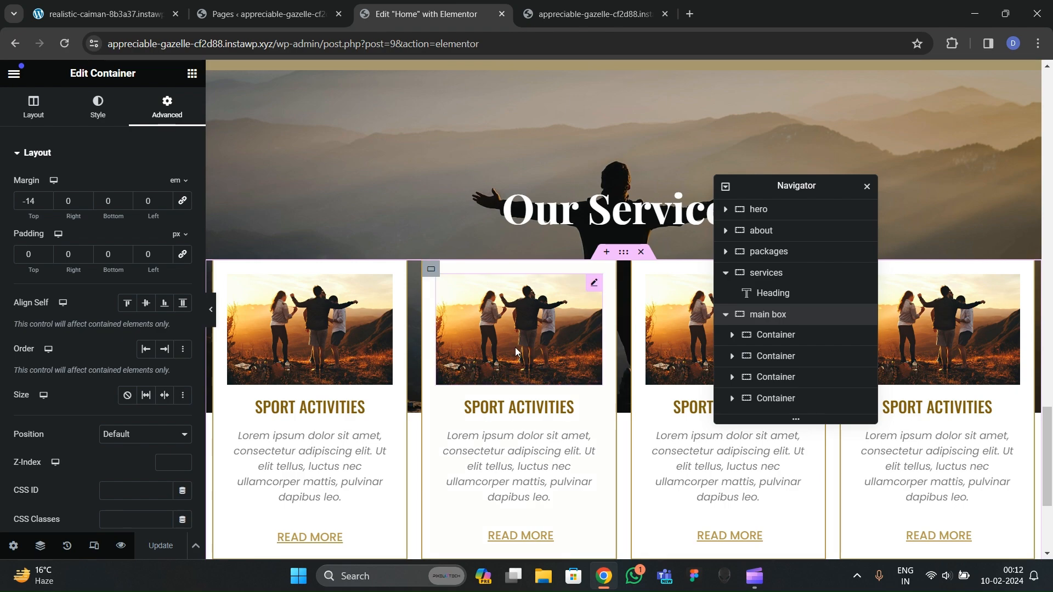
pyautogui.scroll(3, 466, 356)
pyautogui.click(589, 14)
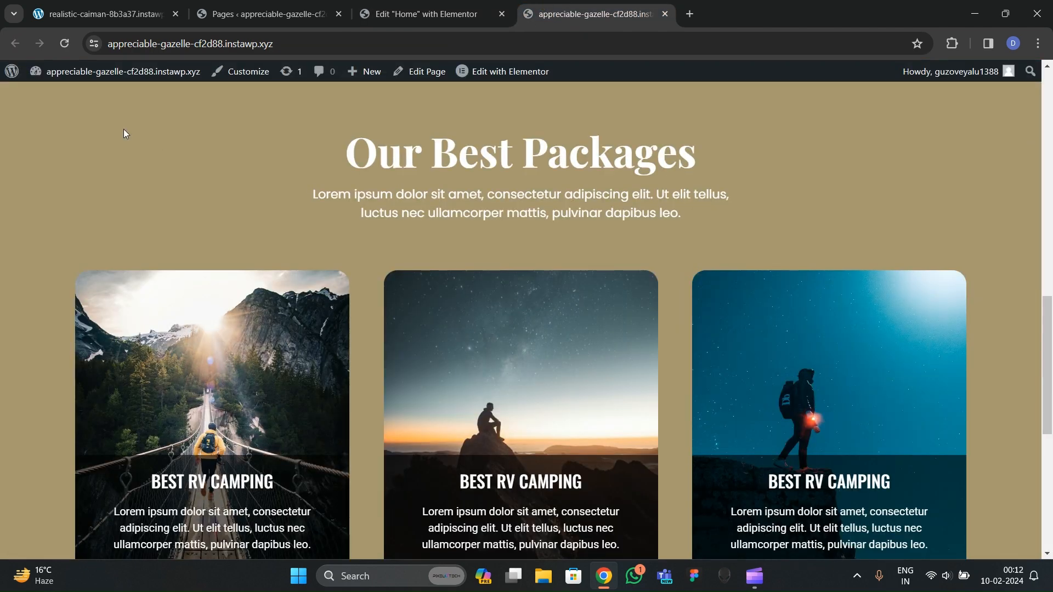
# Step: Reload the live home page and check the services banner and the card hover effects
pyautogui.click(64, 44)
pyautogui.scroll(-6, 317, 298)
pyautogui.scroll(2, 397, 307)
pyautogui.scroll(5, 411, 302)
pyautogui.scroll(-15, 444, 339)
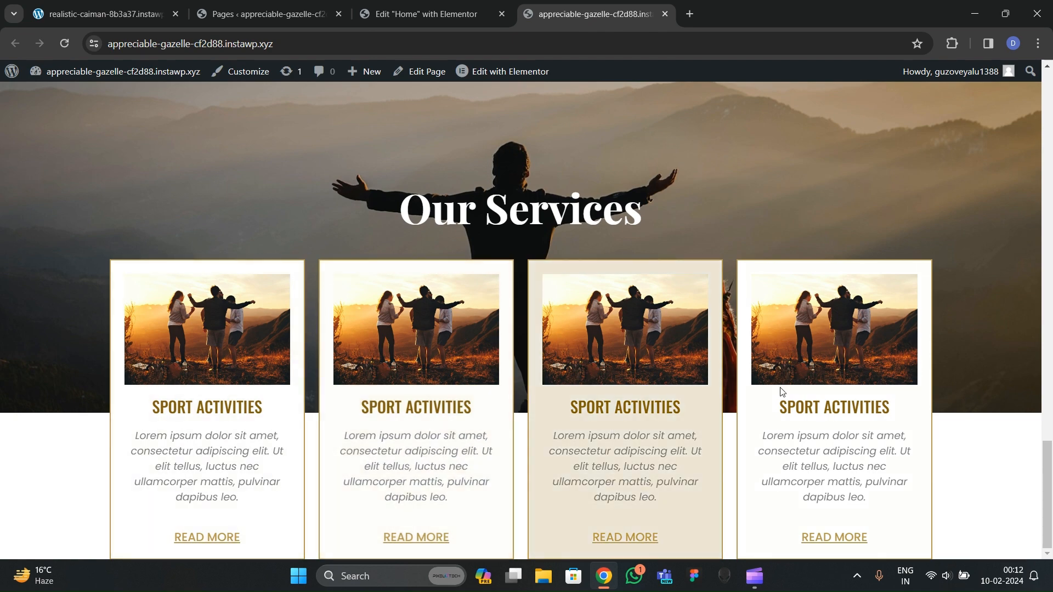
# Step: Check the live service cards, then examine the Plan Your Camping Trip section on the reference site
pyautogui.scroll(4, 403, 345)
pyautogui.scroll(-4, 428, 405)
pyautogui.hotkey('ctrl', '1')
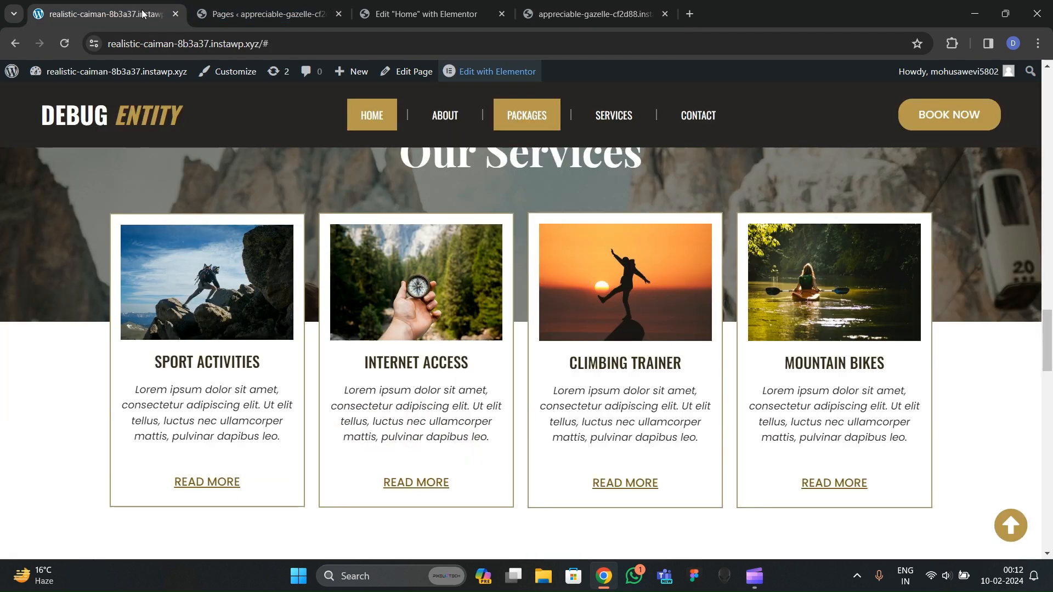
pyautogui.scroll(10, 395, 384)
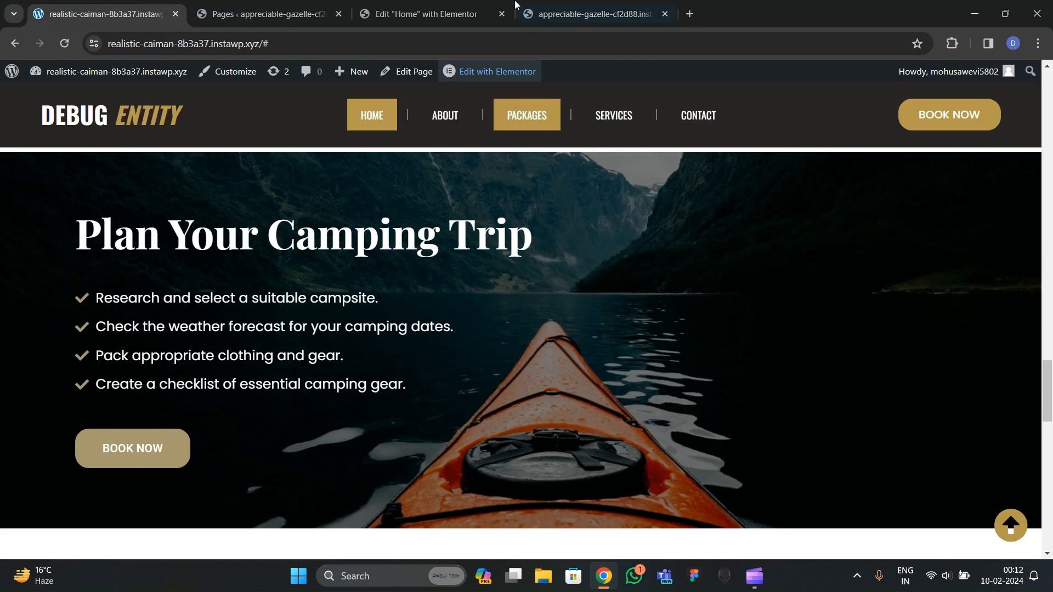
pyautogui.scroll(2, 443, 391)
pyautogui.scroll(-4, 494, 386)
pyautogui.scroll(4, 573, 383)
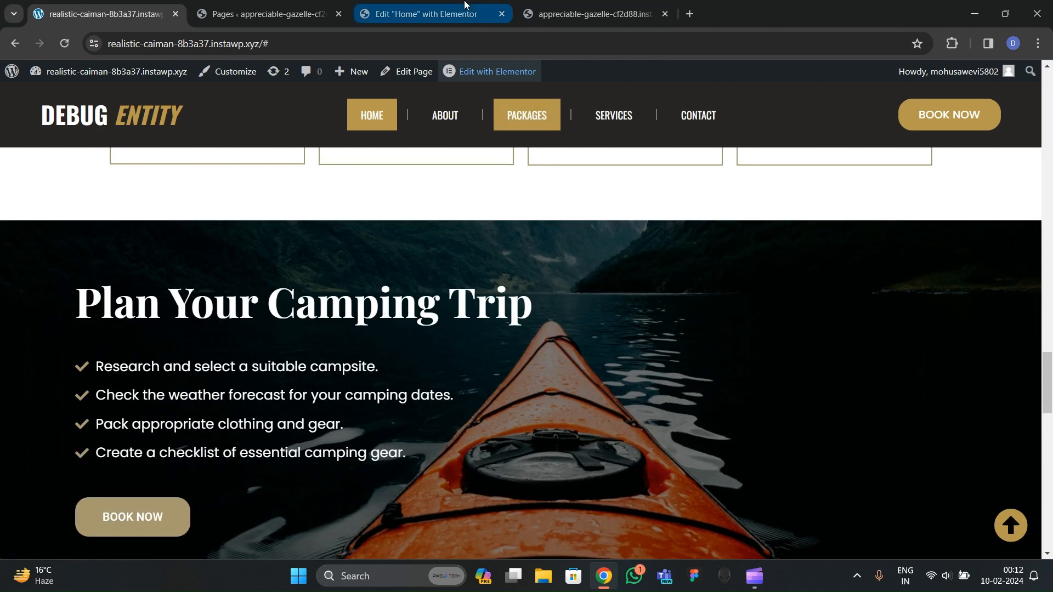
# Step: In the Elementor editor, add a single-column container below the service cards and set its padding to 0
pyautogui.click(425, 13)
pyautogui.scroll(-6, 466, 296)
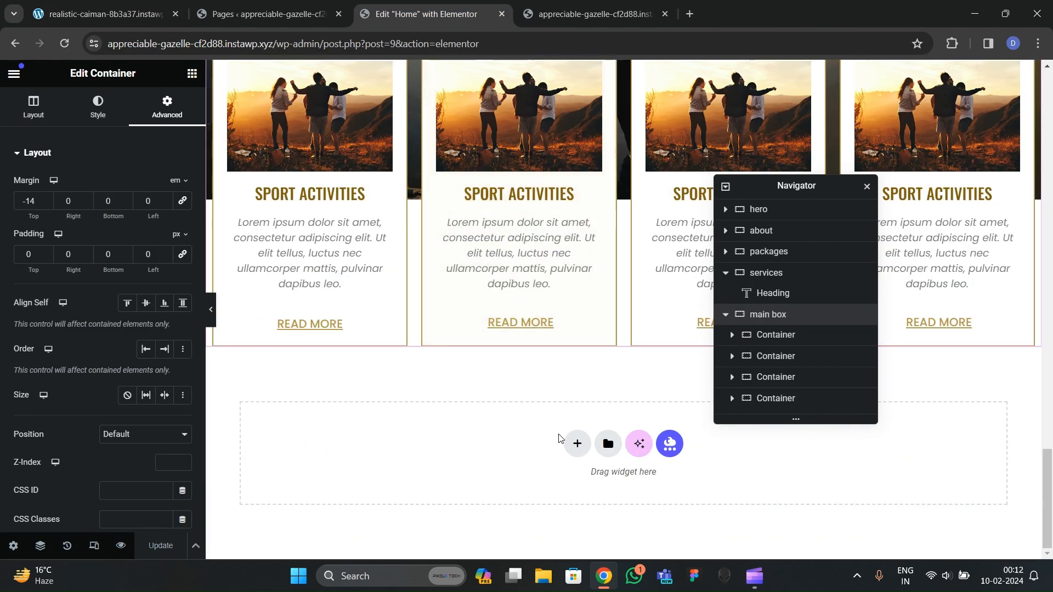
pyautogui.click(576, 443)
pyautogui.scroll(-1, 548, 439)
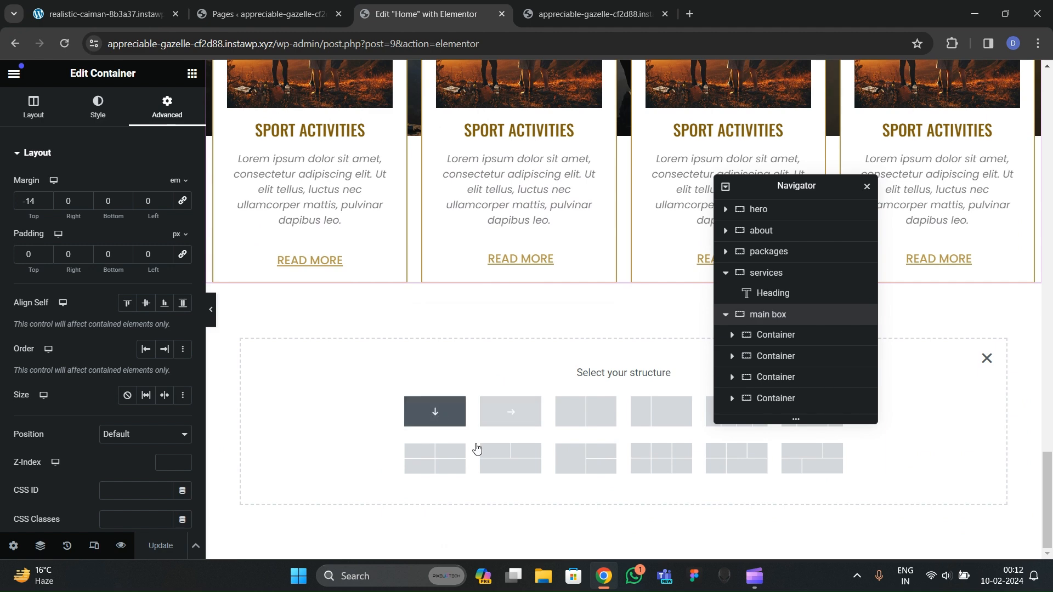
pyautogui.click(435, 411)
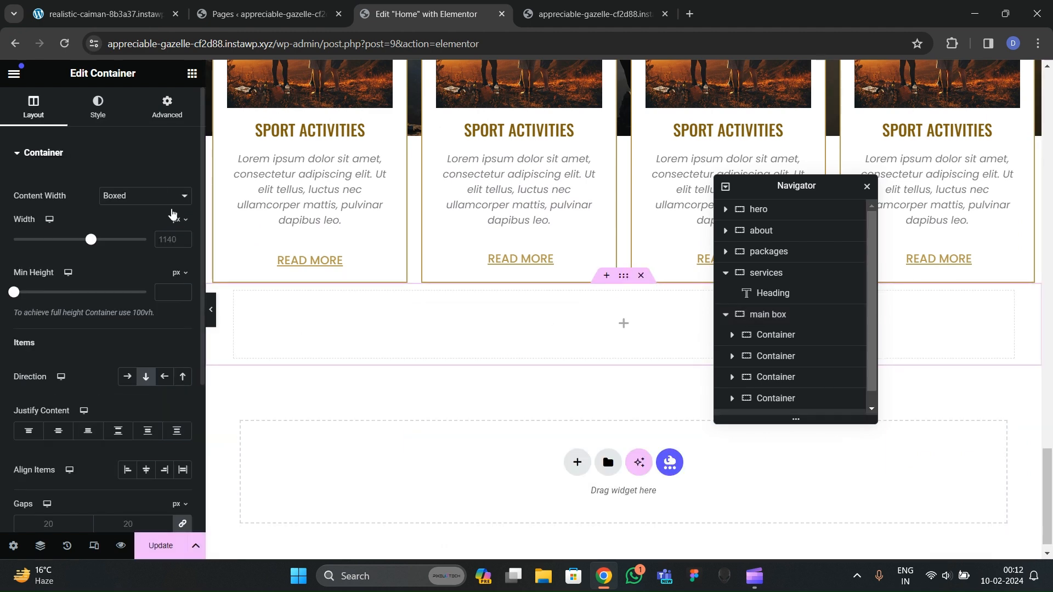
pyautogui.click(167, 107)
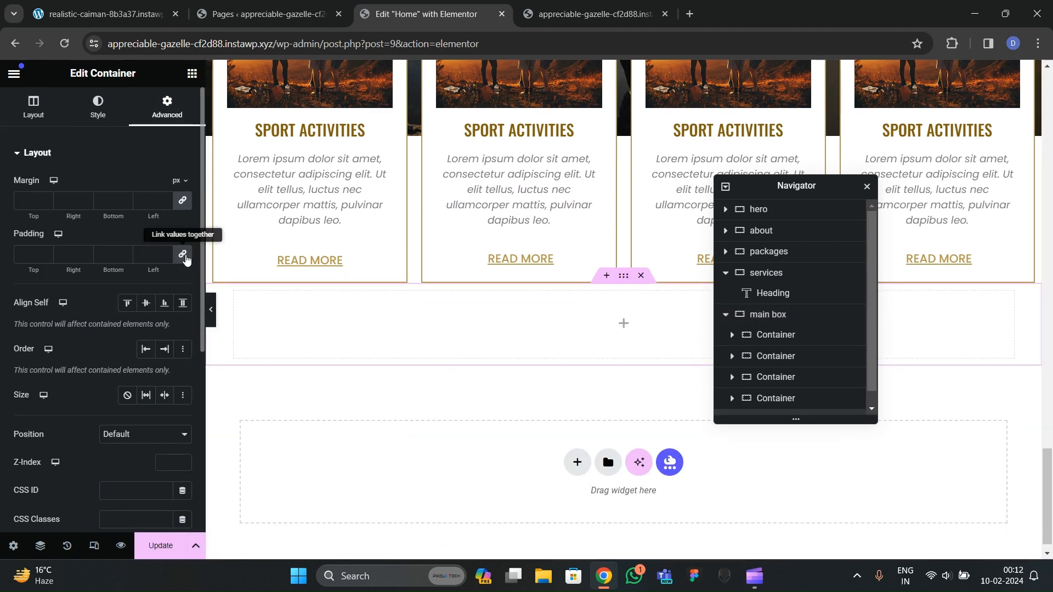
pyautogui.click(183, 254)
# Step: Set the new container's boxed content width to 1300 px
pyautogui.click(33, 107)
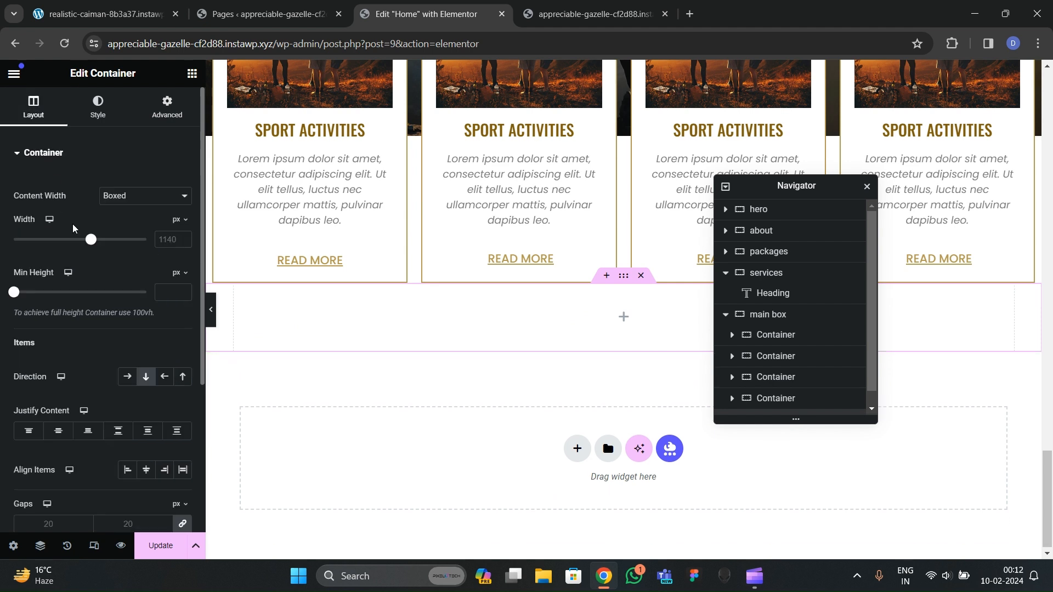
pyautogui.click(106, 107)
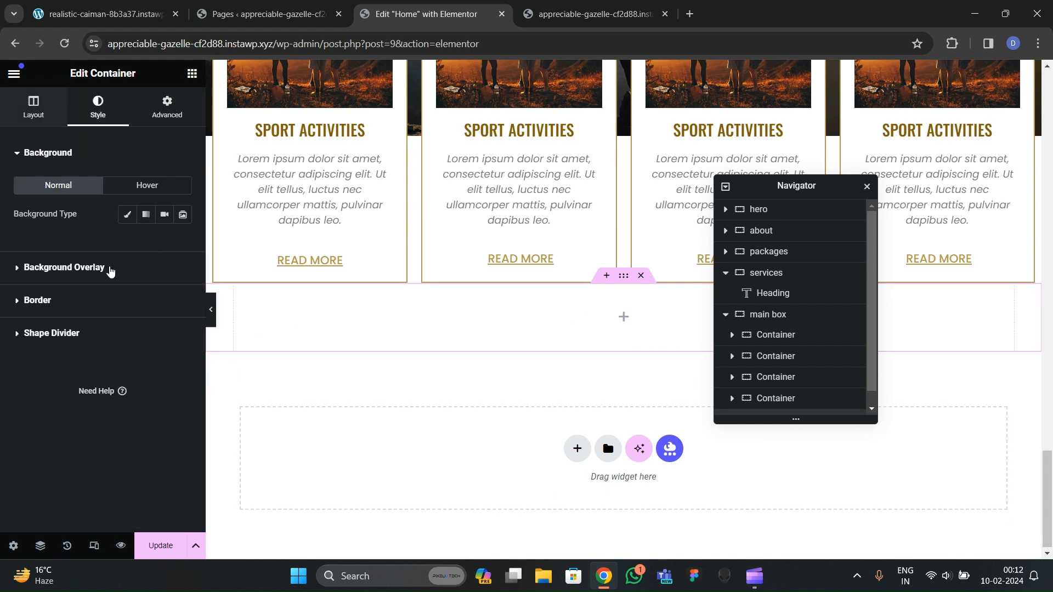
pyautogui.click(33, 107)
pyautogui.write('1')
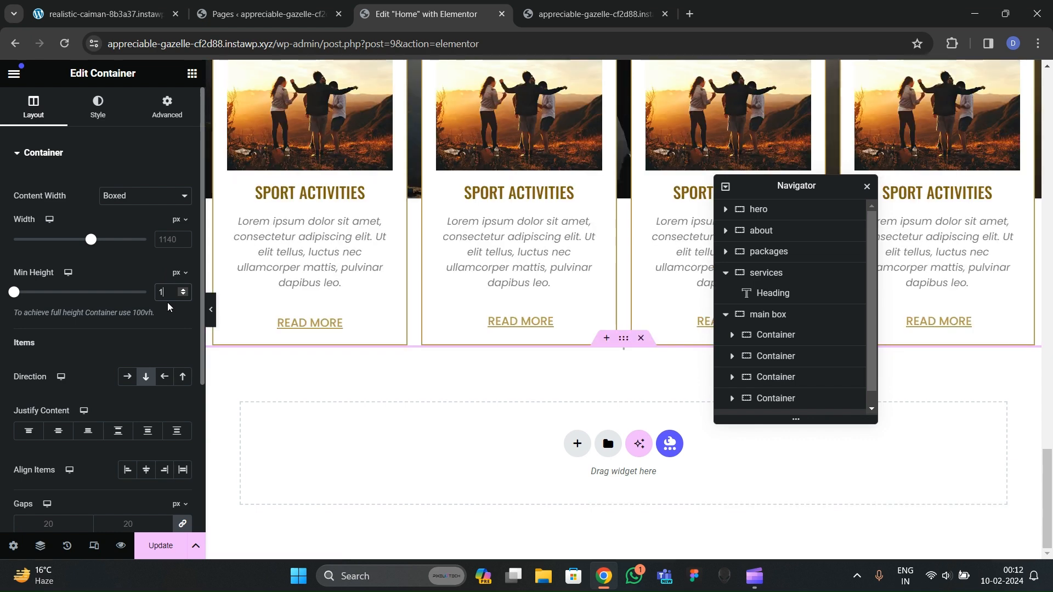
pyautogui.press('BackSpace')
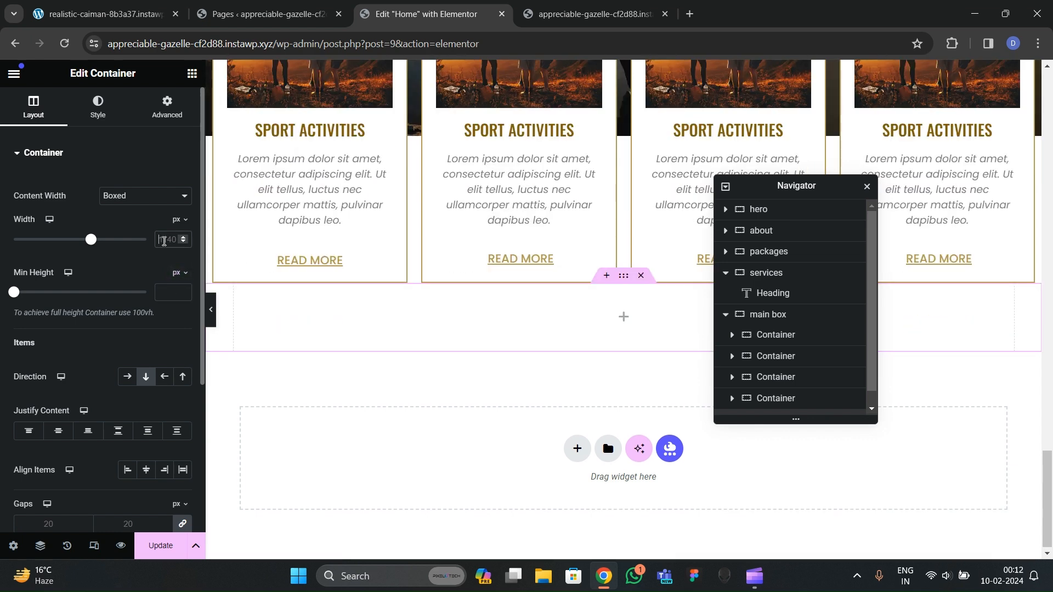
# Step: Give the new container a classic background using the orange kayak image from the media library
pyautogui.click(83, 103)
pyautogui.click(126, 216)
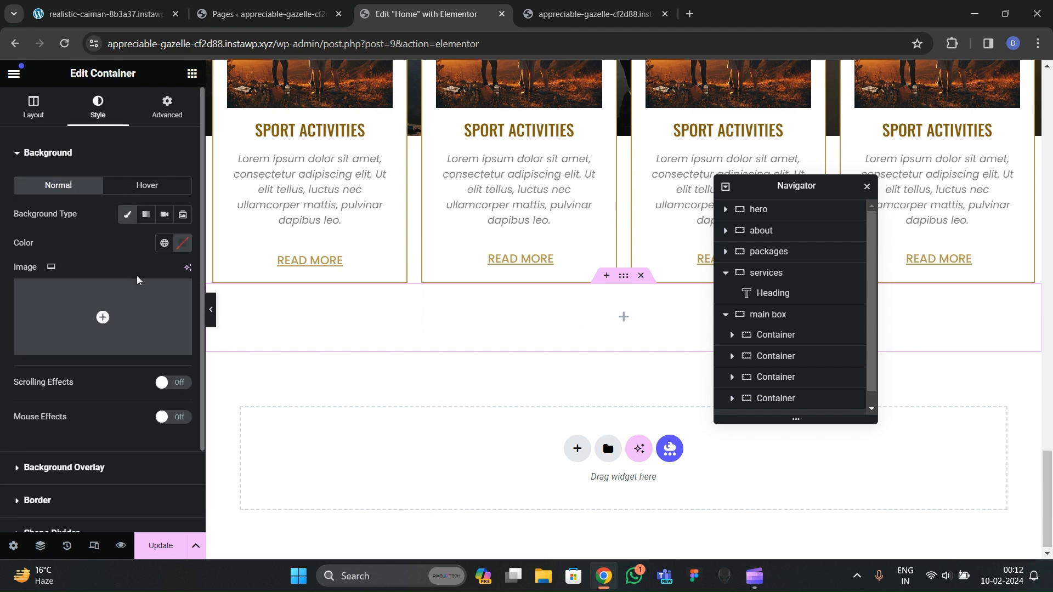
pyautogui.click(104, 315)
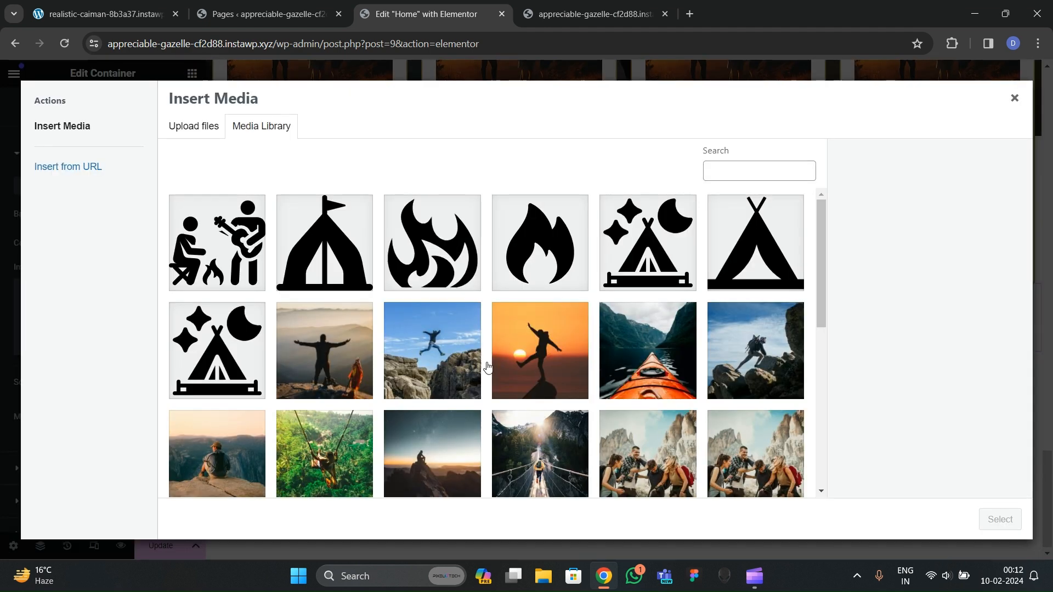
pyautogui.scroll(-4, 487, 367)
pyautogui.scroll(2, 592, 351)
pyautogui.scroll(1, 647, 345)
pyautogui.click(647, 326)
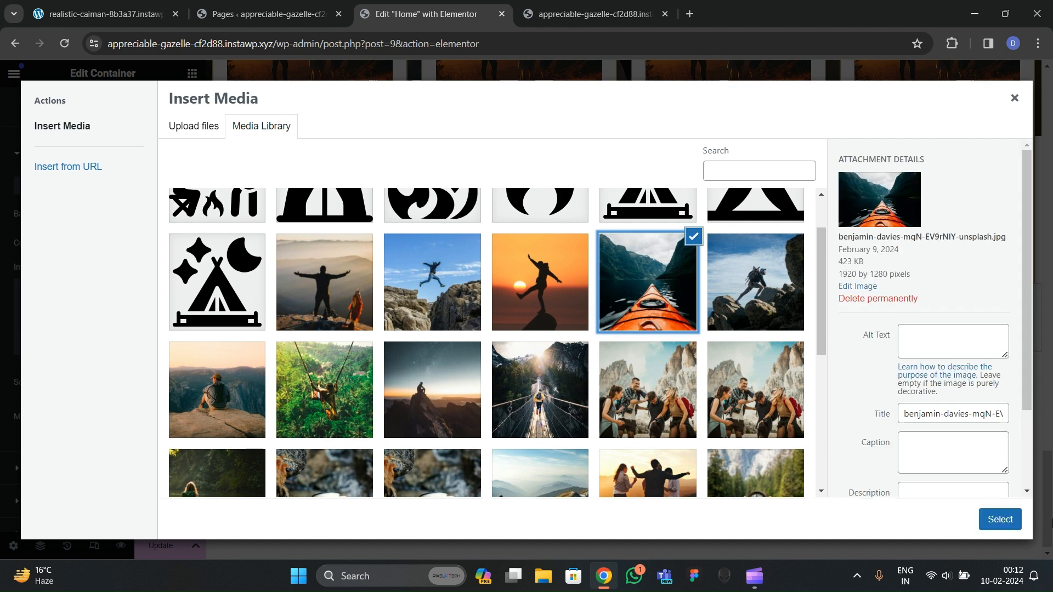
pyautogui.click(1001, 519)
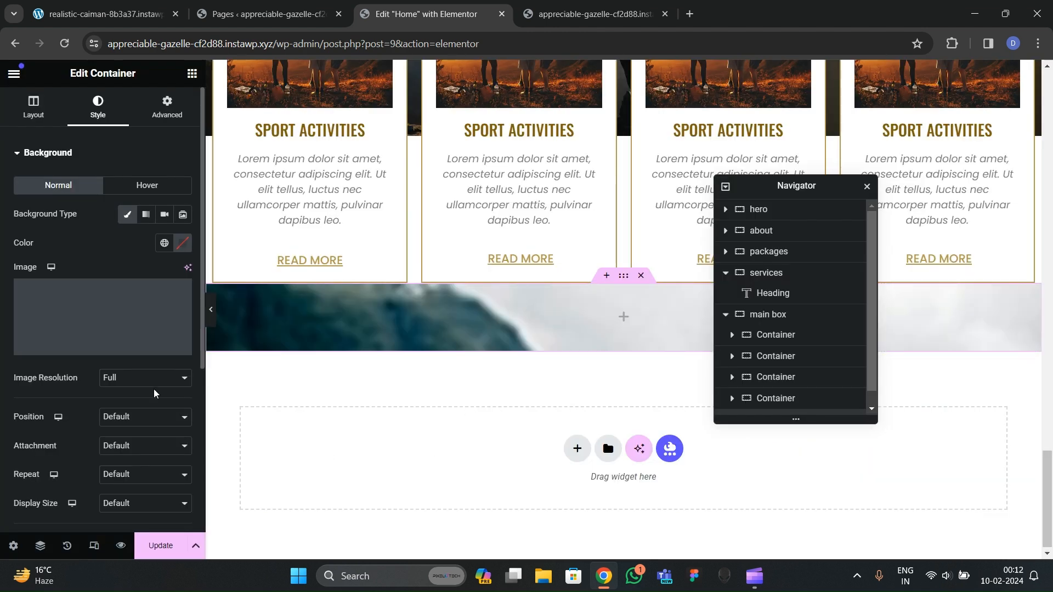
# Step: Set the kayak background's position to Center Center and its display size to Cover
pyautogui.click(128, 415)
pyautogui.click(128, 377)
pyautogui.scroll(-3, 82, 448)
pyautogui.click(123, 371)
pyautogui.click(124, 404)
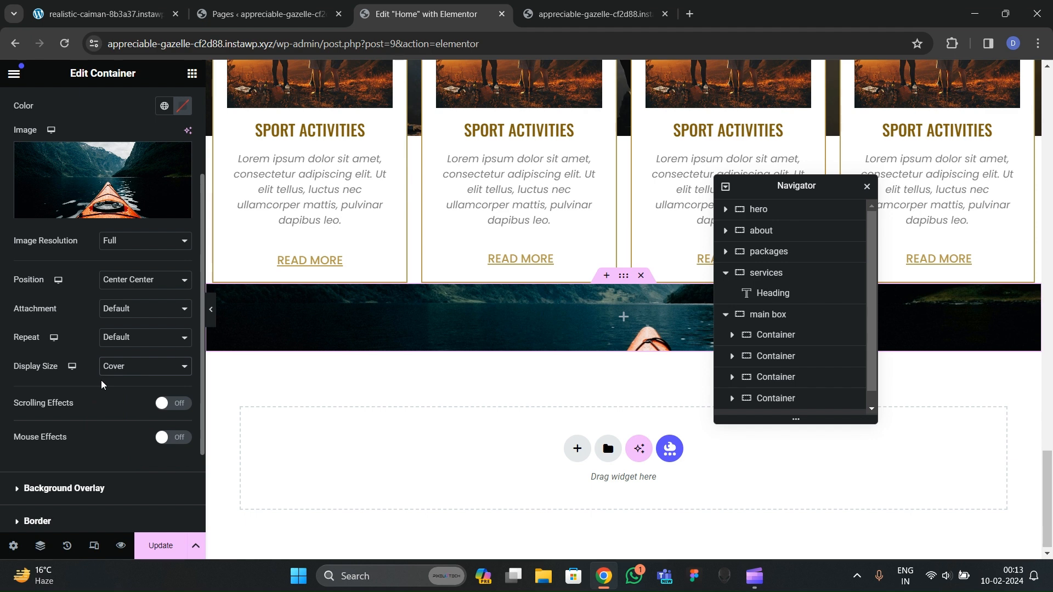
# Step: Set the kayak container's minimum height to 500 px
pyautogui.scroll(5, 101, 383)
pyautogui.click(33, 107)
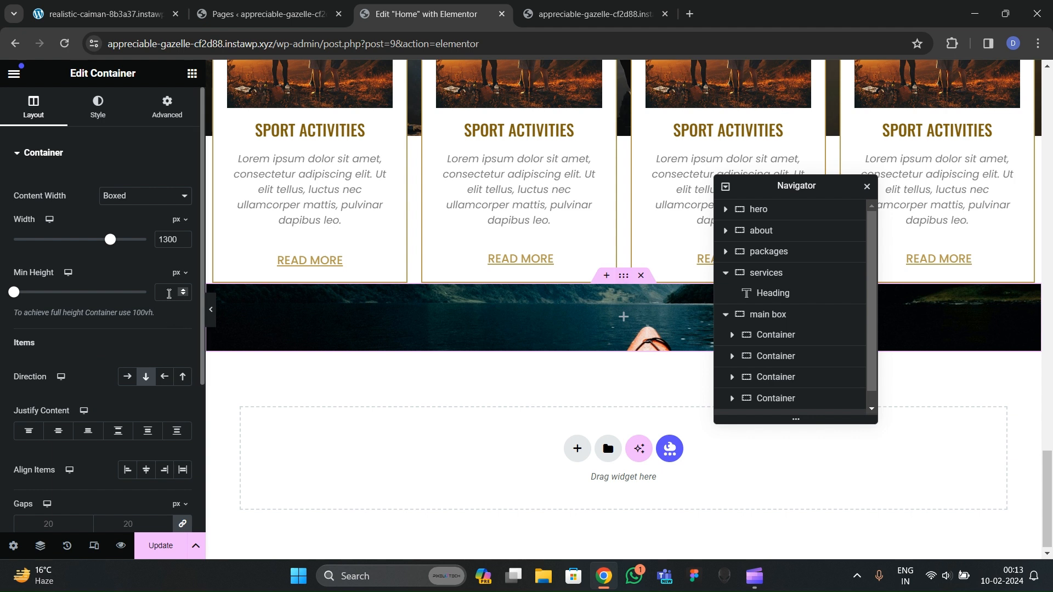
pyautogui.click(163, 298)
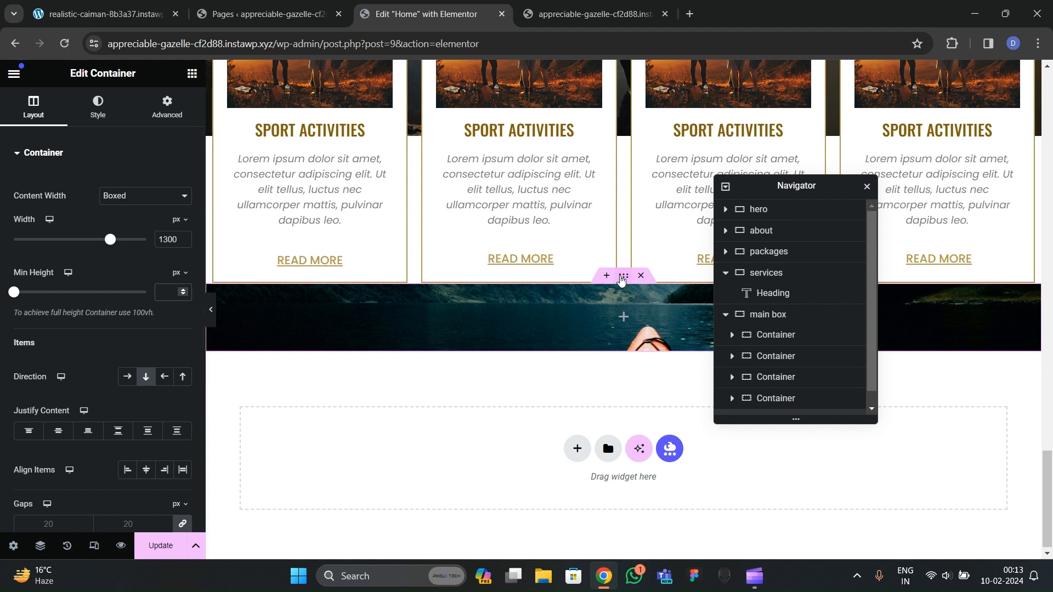
pyautogui.click(167, 107)
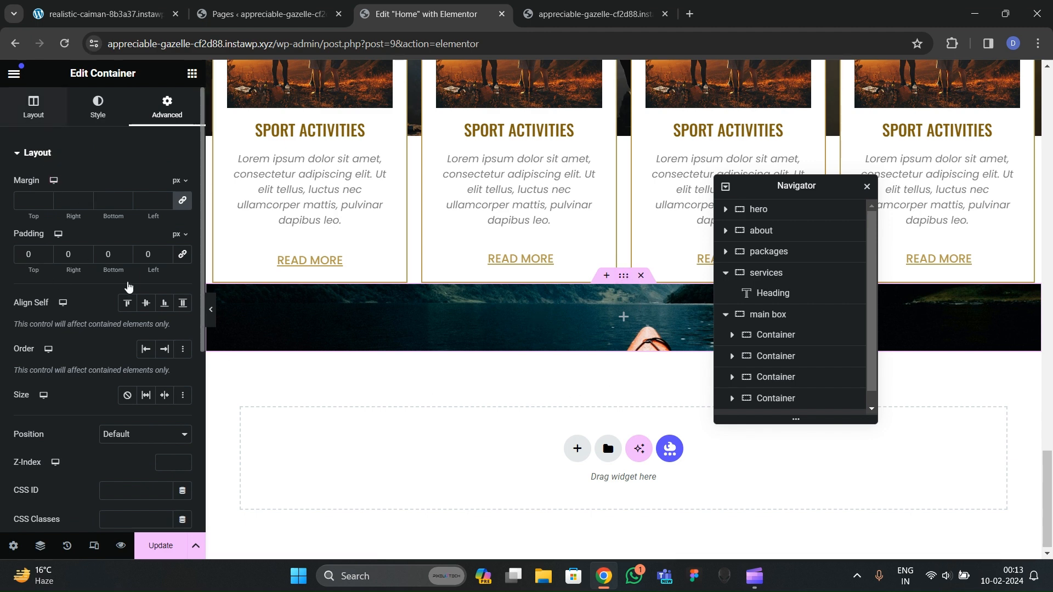
pyautogui.click(34, 110)
pyautogui.click(174, 286)
pyautogui.write('500')
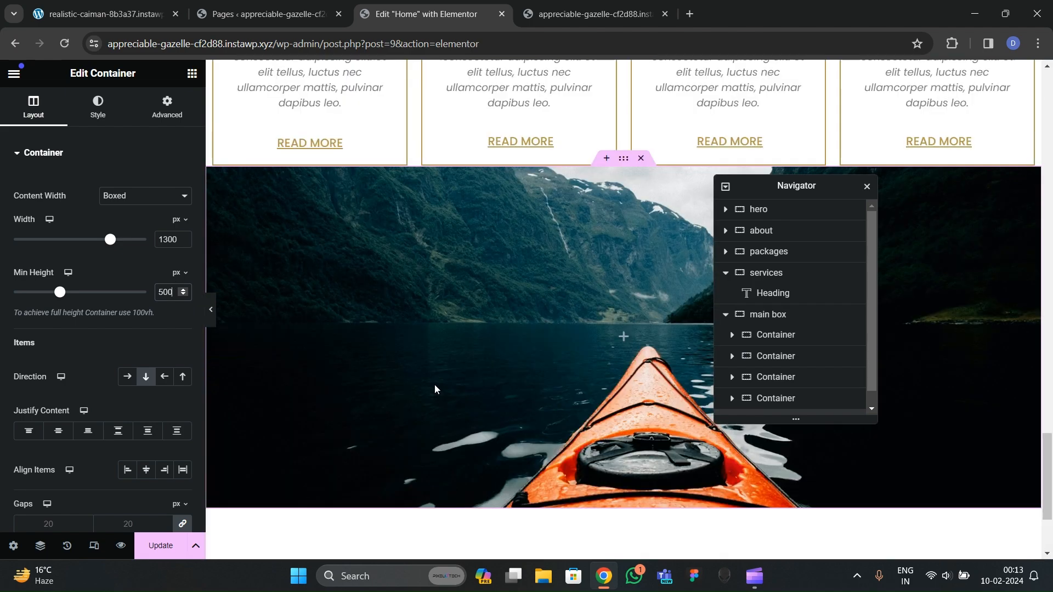
pyautogui.scroll(-2, 435, 388)
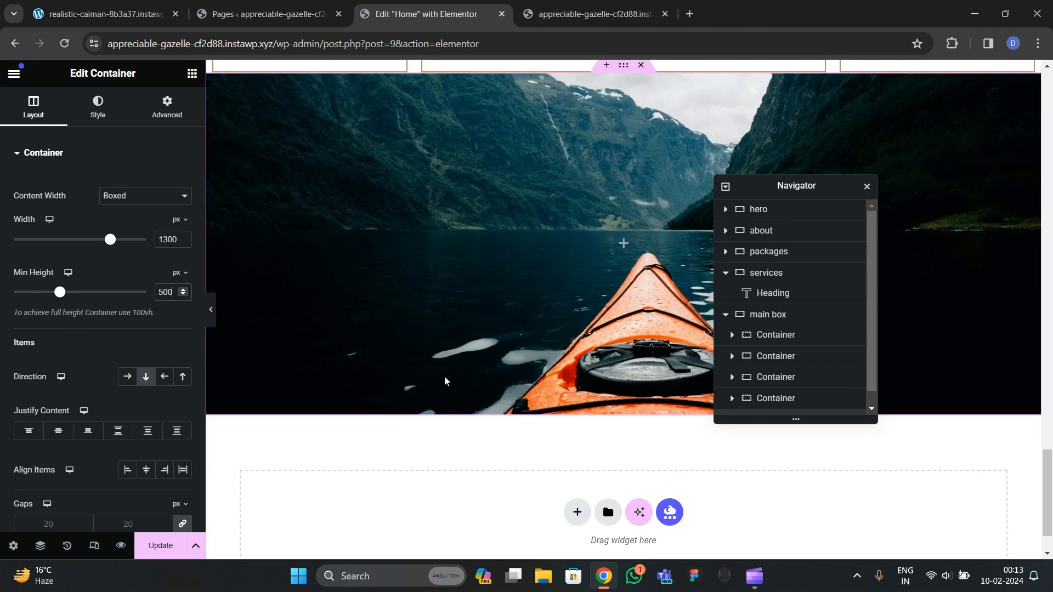
# Step: Check the reference section's heading, then copy the Our Services heading and paste it into the kayak container
pyautogui.scroll(5, 444, 379)
pyautogui.hotkey('ctrl', '1')
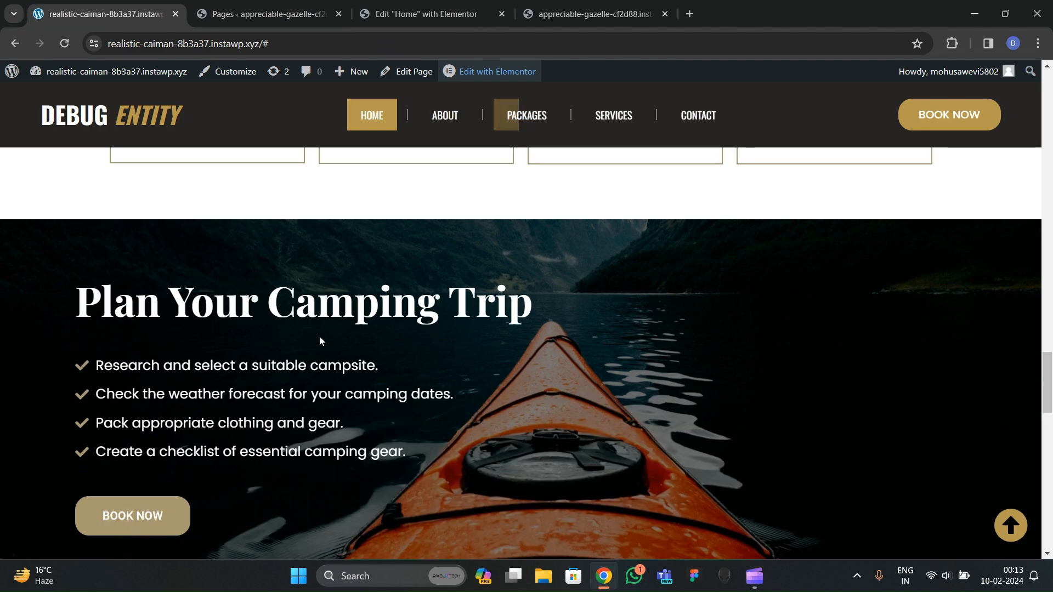
pyautogui.hotkey('ctrl', '3')
pyautogui.scroll(4, 460, 373)
pyautogui.scroll(-2, 449, 351)
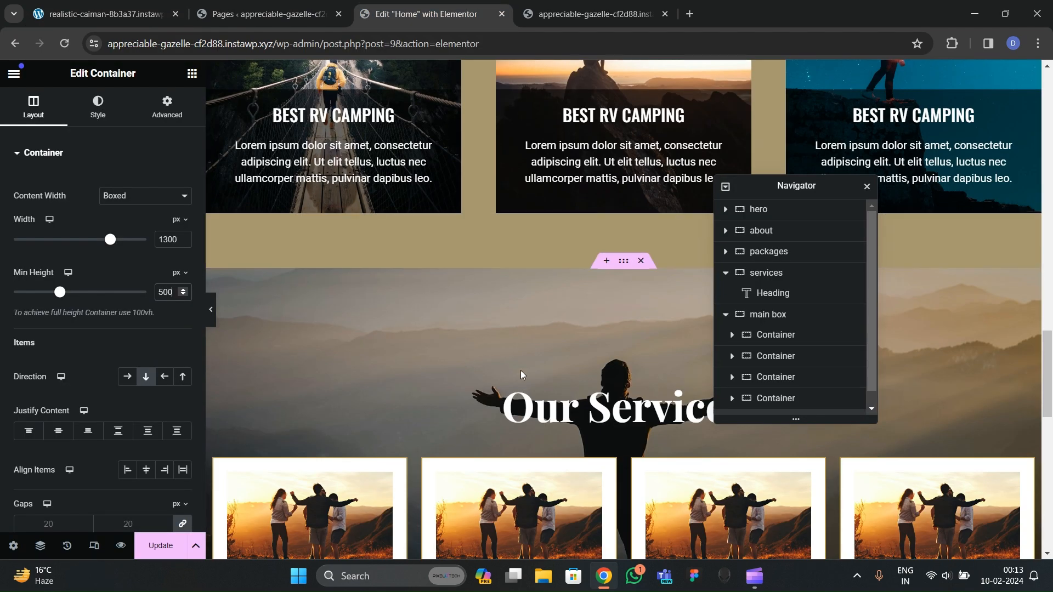
pyautogui.rightClick(577, 407)
pyautogui.click(600, 334)
pyautogui.scroll(-10, 509, 384)
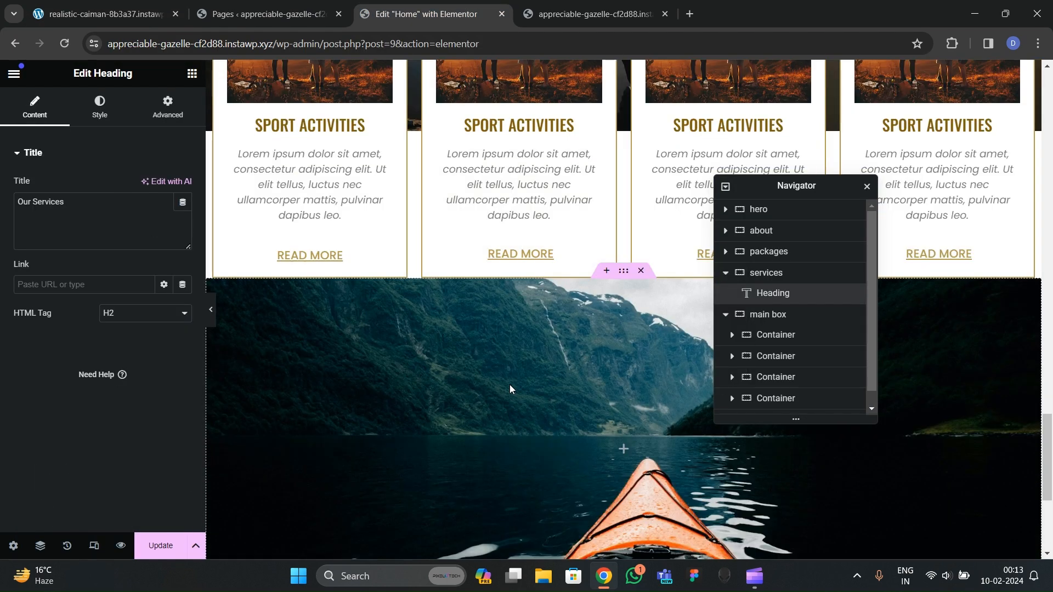
pyautogui.rightClick(385, 229)
pyautogui.click(416, 329)
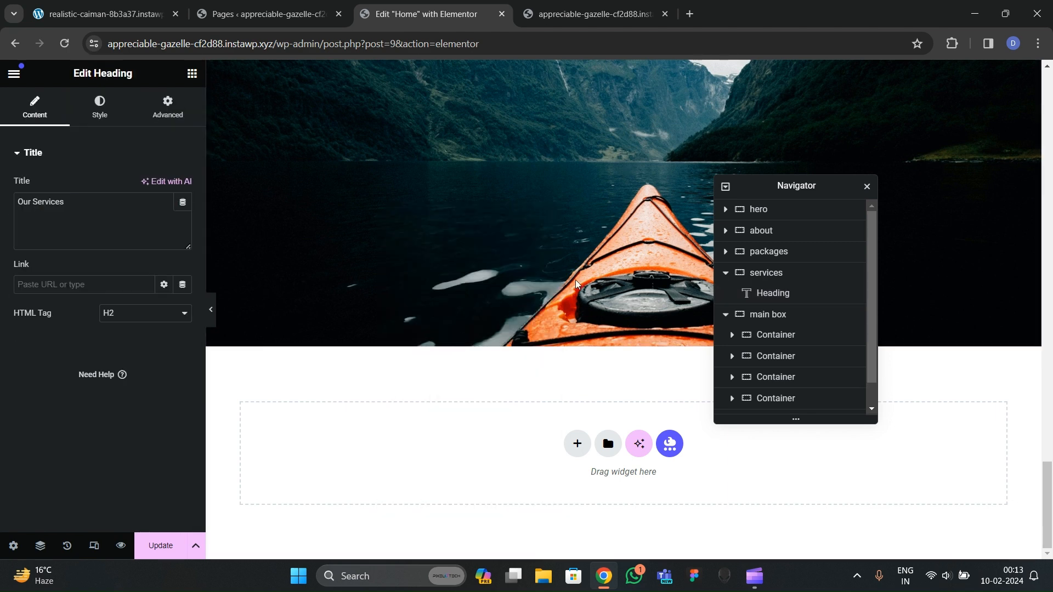
# Step: Rename the kayak container to "call to action" and collapse it in the page structure
pyautogui.doubleClick(766, 384)
pyautogui.write('call to action')
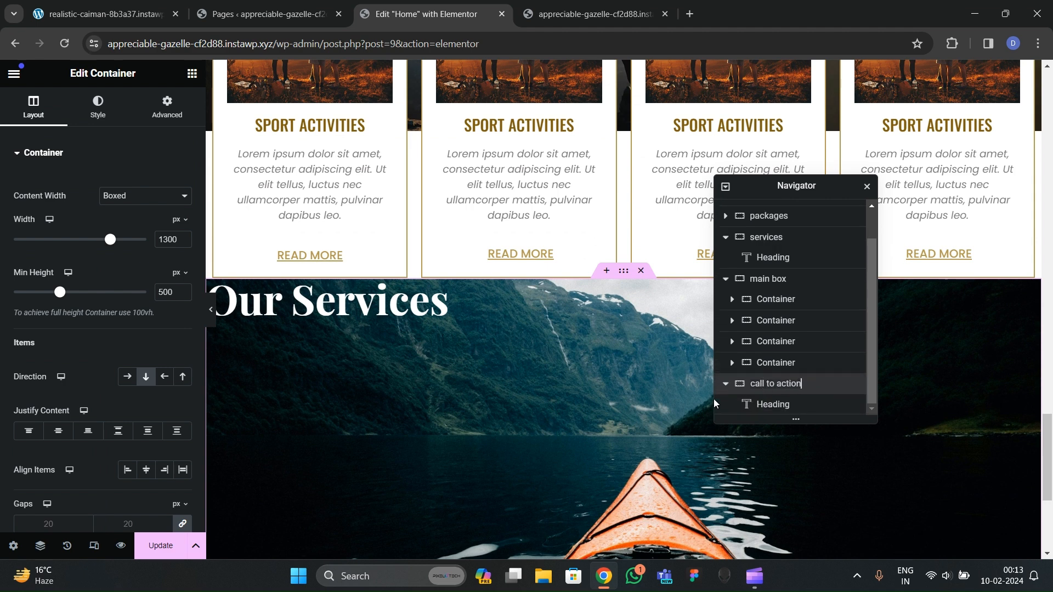
pyautogui.click(723, 386)
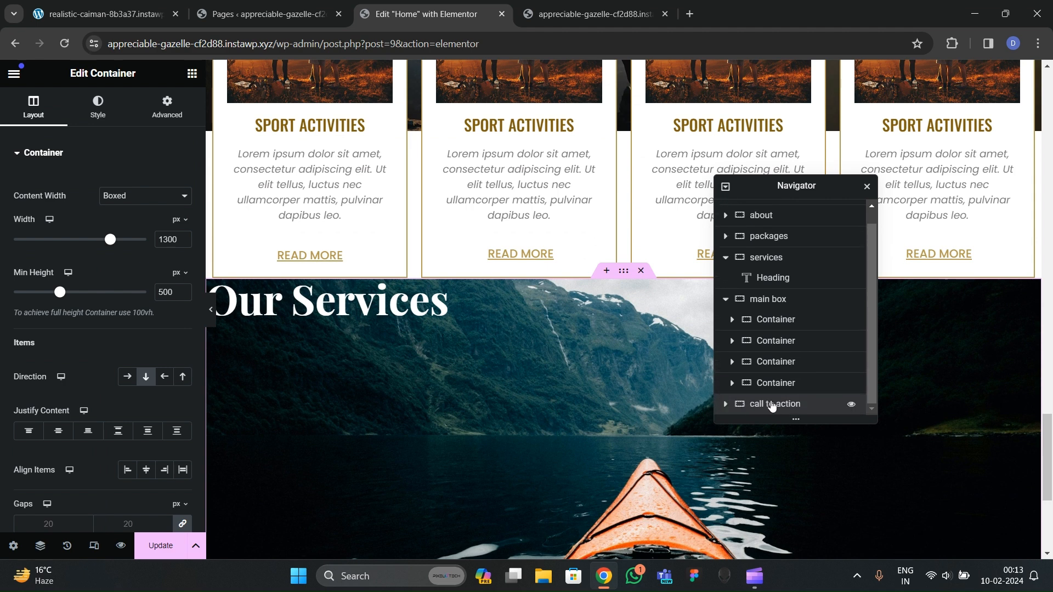
# Step: Justify the call to action container's content to the center and align its items to the start
pyautogui.scroll(-3, 111, 341)
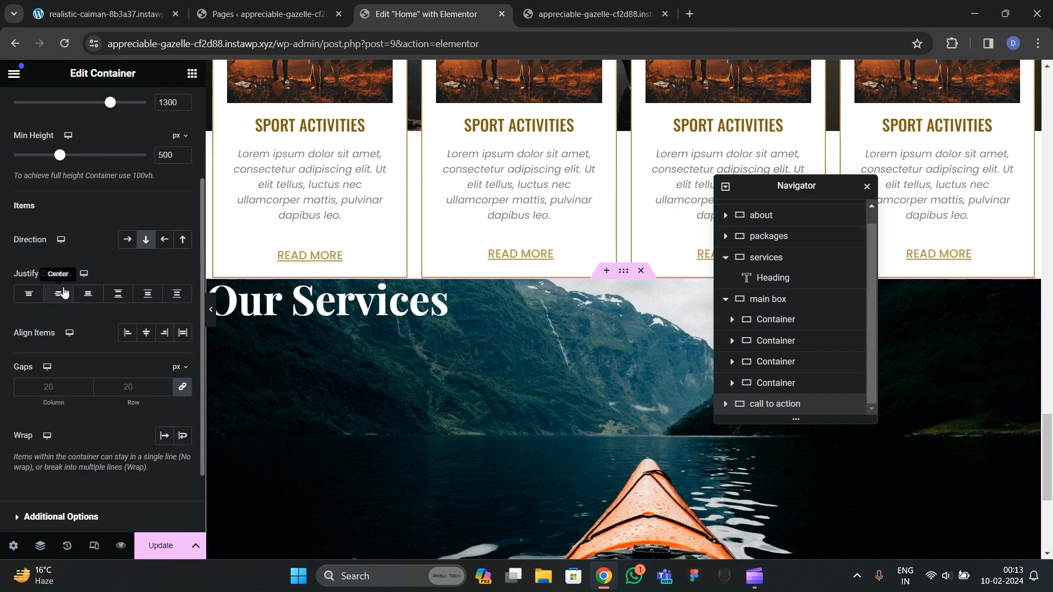
pyautogui.click(60, 293)
pyautogui.click(145, 332)
pyautogui.click(127, 333)
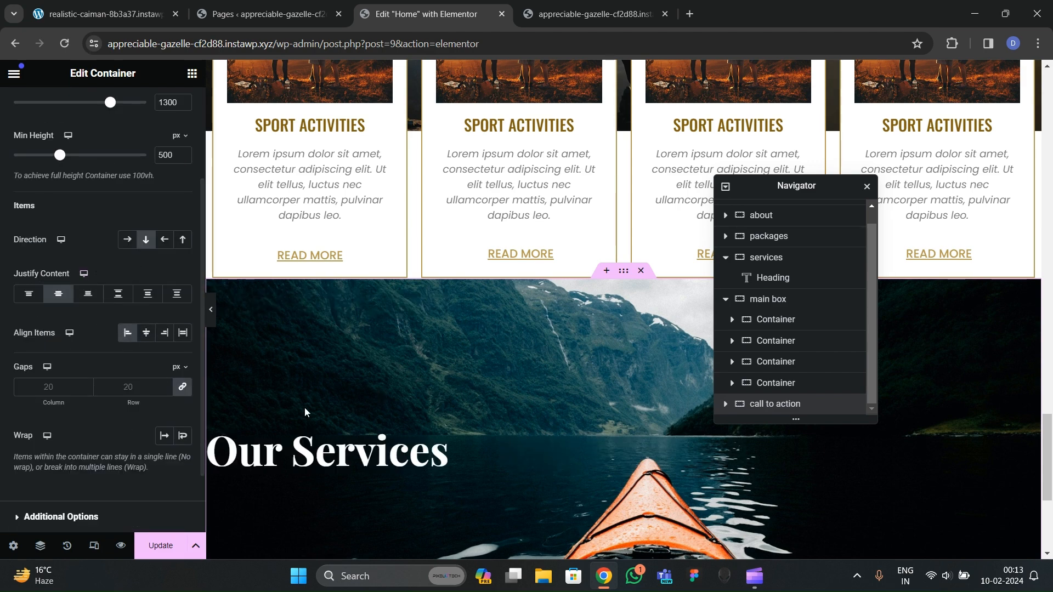
# Step: Preview the kayak banner without the editing panel and compare it with the reference site's Plan Your Camping Trip section
pyautogui.scroll(-3, 305, 411)
pyautogui.click(211, 312)
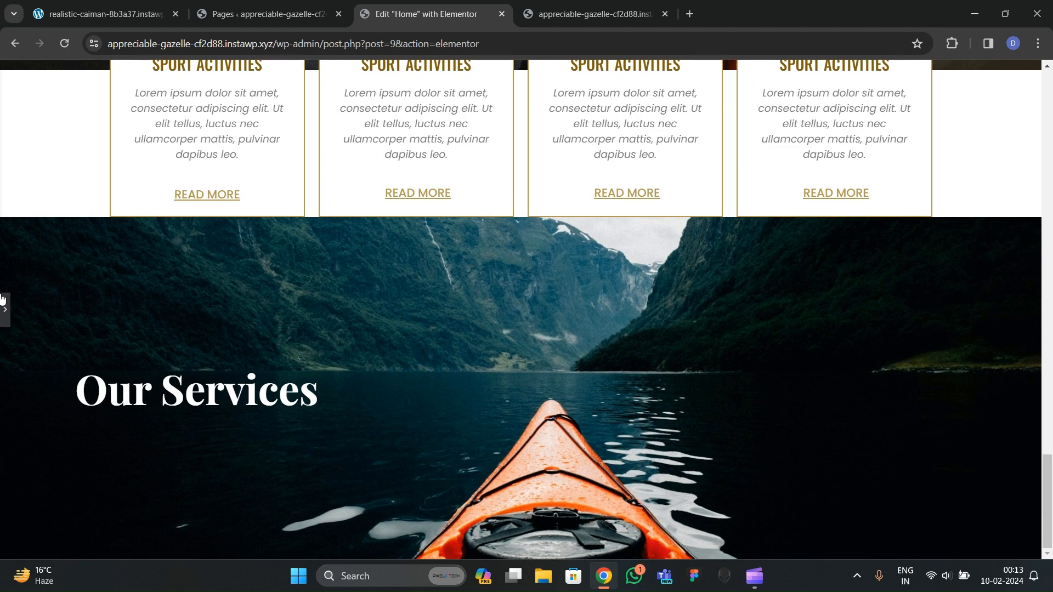
pyautogui.hotkey('ctrl', 'p')
pyautogui.click(181, 23)
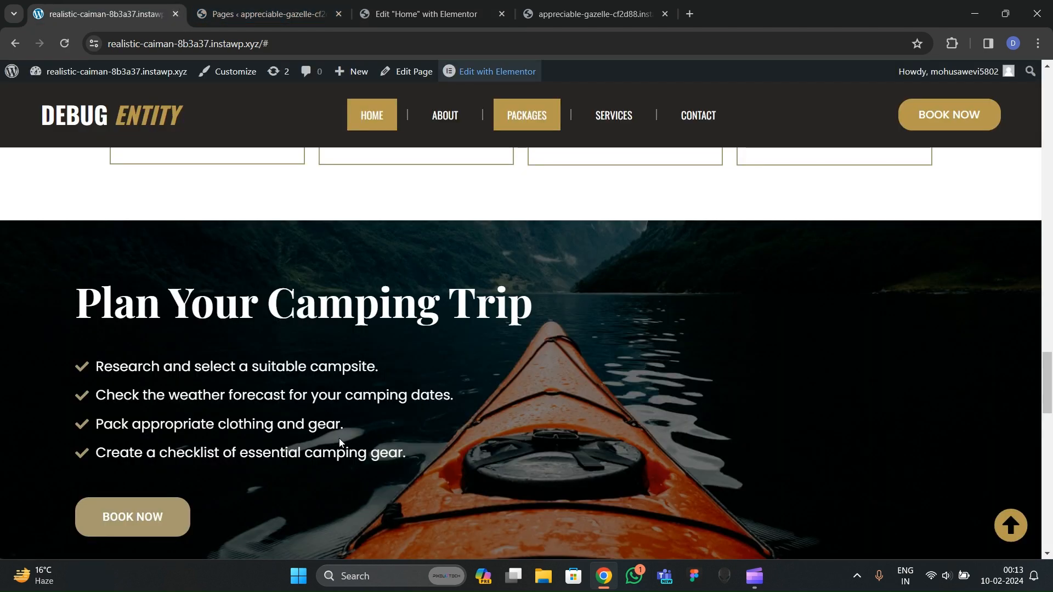
pyautogui.scroll(-2, 344, 442)
# Step: In the editor, find the Icon List widget and add it below the heading in the kayak banner
pyautogui.click(422, 14)
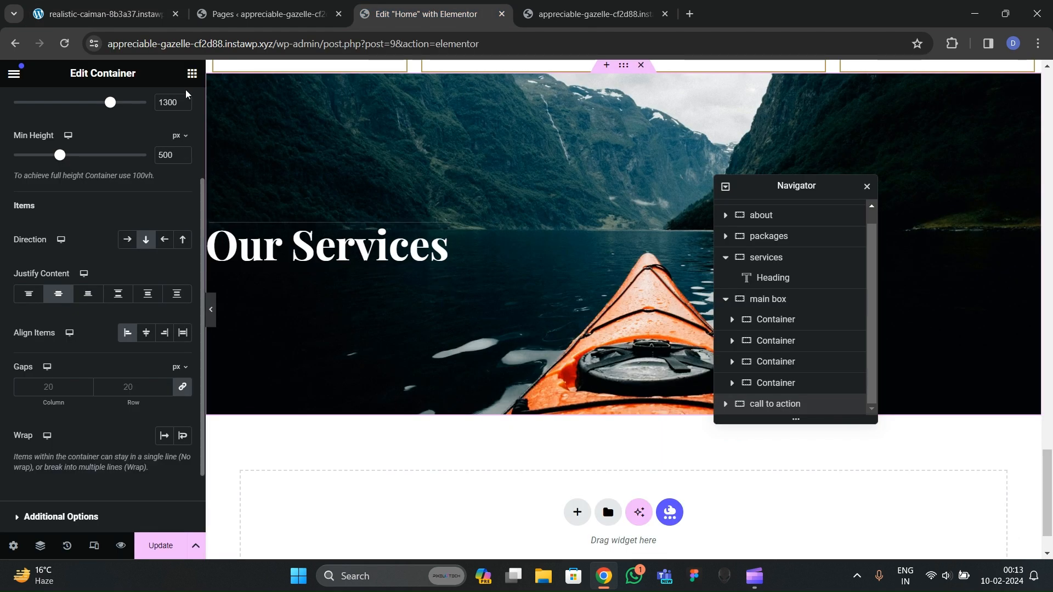
pyautogui.write('list')
pyautogui.moveTo(76, 269); pyautogui.dragTo(353, 258)
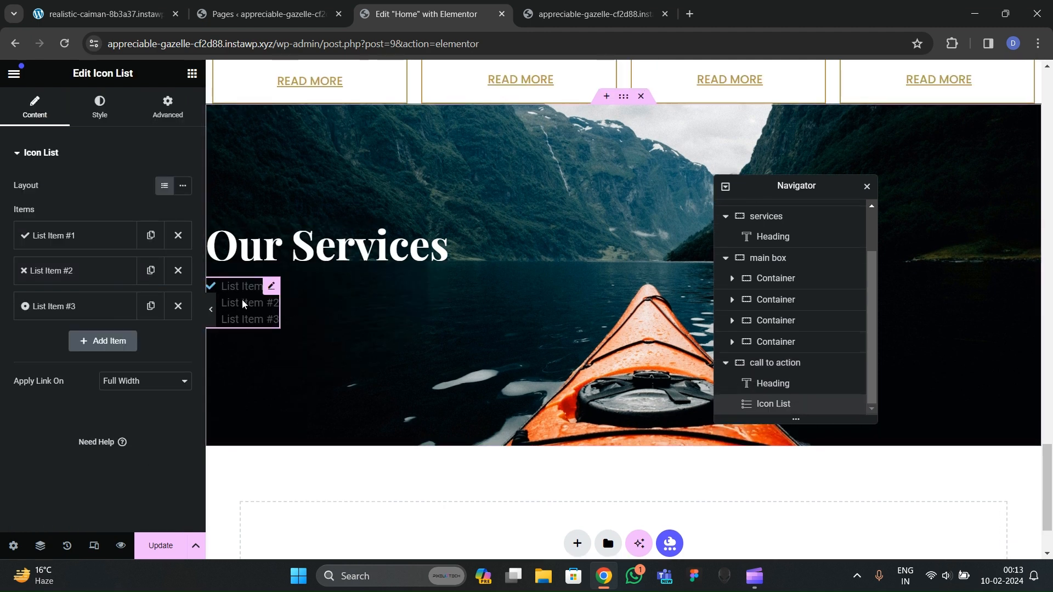
# Step: Copy the first checklist line, "Research and select a suitable campsite.", from the reference site and return to the editor
pyautogui.click(105, 14)
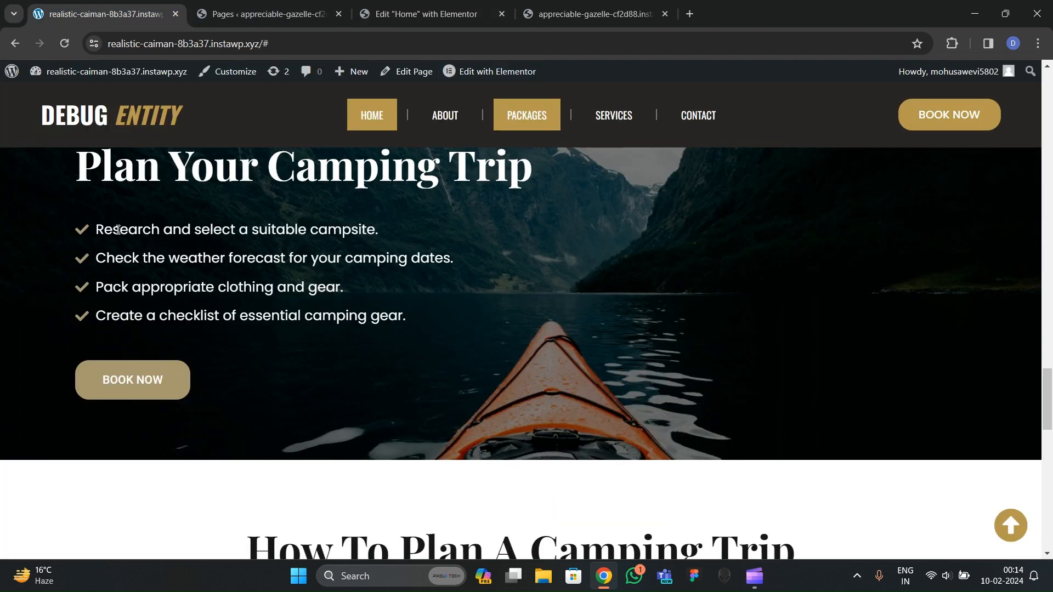
pyautogui.moveTo(85, 229); pyautogui.dragTo(386, 250)
pyautogui.click(156, 231)
pyautogui.moveTo(100, 225); pyautogui.dragTo(415, 232)
pyautogui.hotkey('ctrl', 'c')
pyautogui.click(422, 13)
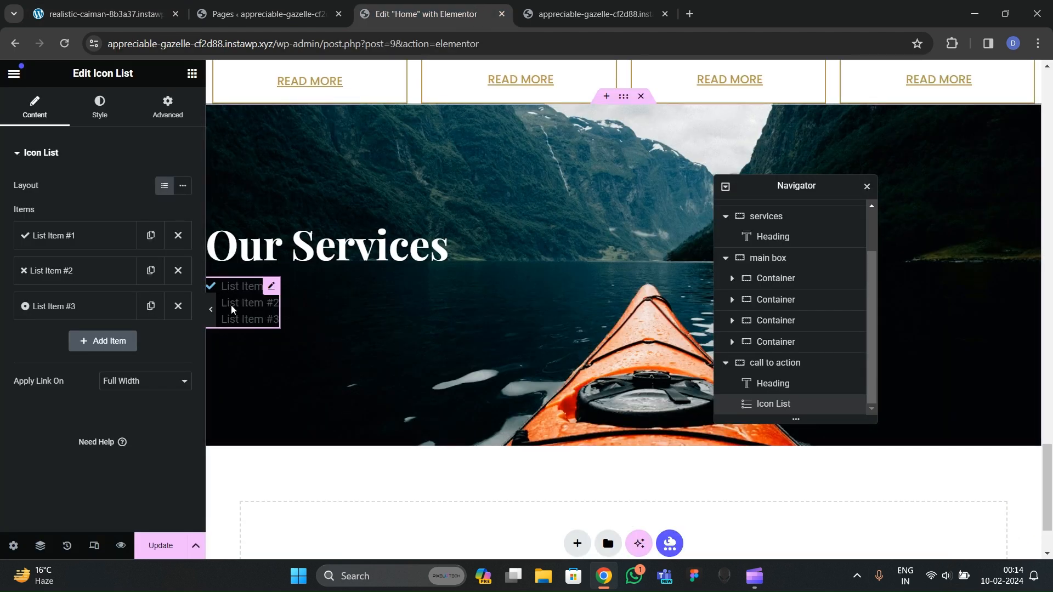
# Step: Set the first icon list item's text to "Research and select a suitable campsite." and remove the other two items
pyautogui.click(89, 239)
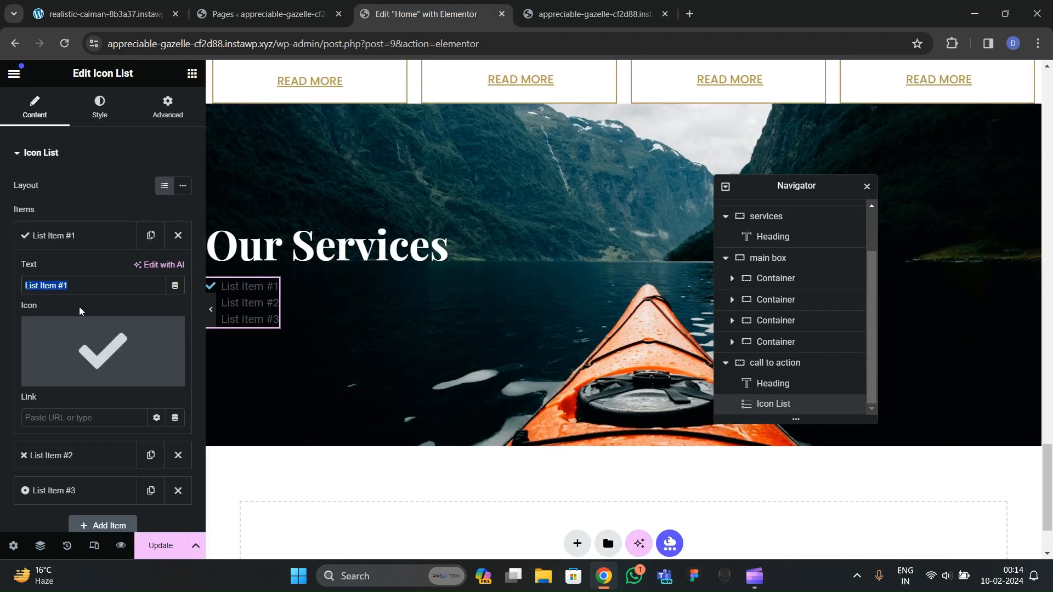
pyautogui.hotkey('ctrl', 'v')
pyautogui.click(82, 235)
pyautogui.click(178, 270)
pyautogui.click(177, 270)
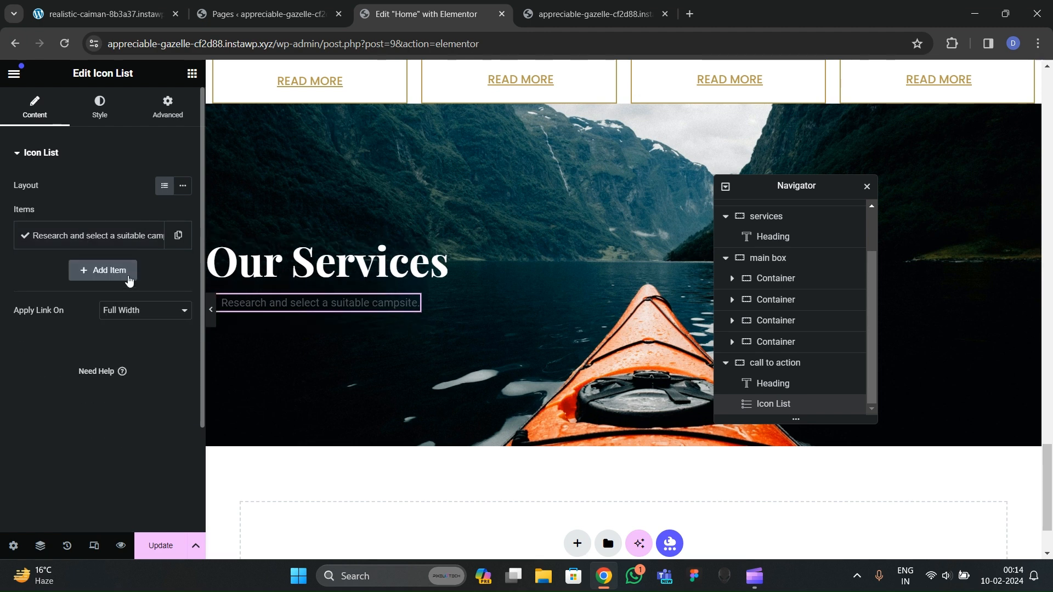
# Step: Duplicate the "Research and select a suitable campsite." item until the icon list holds four items
pyautogui.click(178, 235)
pyautogui.click(151, 270)
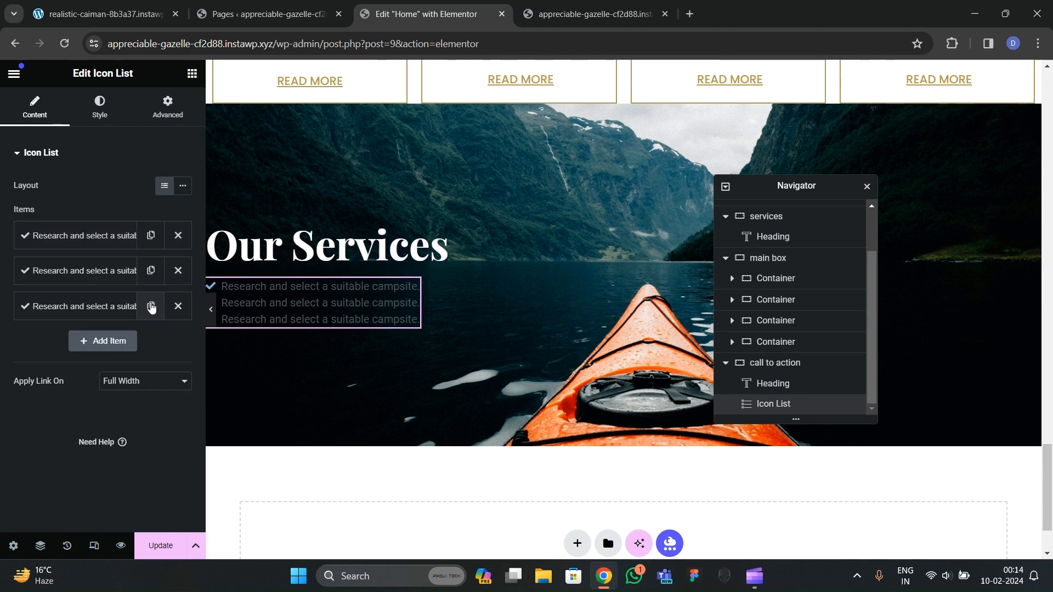
pyautogui.click(166, 310)
pyautogui.click(151, 270)
pyautogui.click(151, 305)
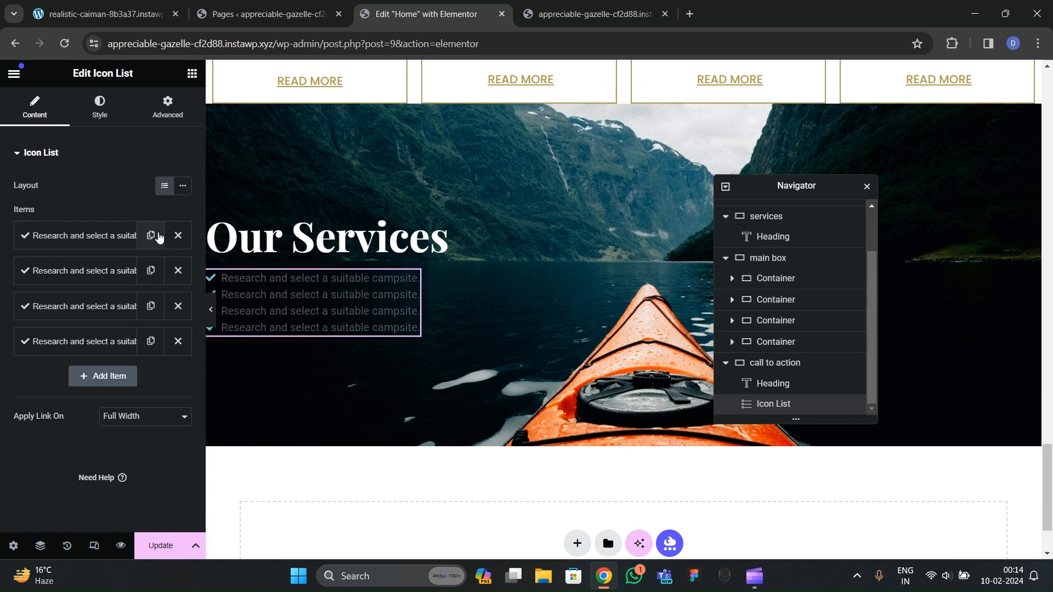
# Step: Give the list's check icons the theme2 global color and a size of 25 px
pyautogui.click(100, 107)
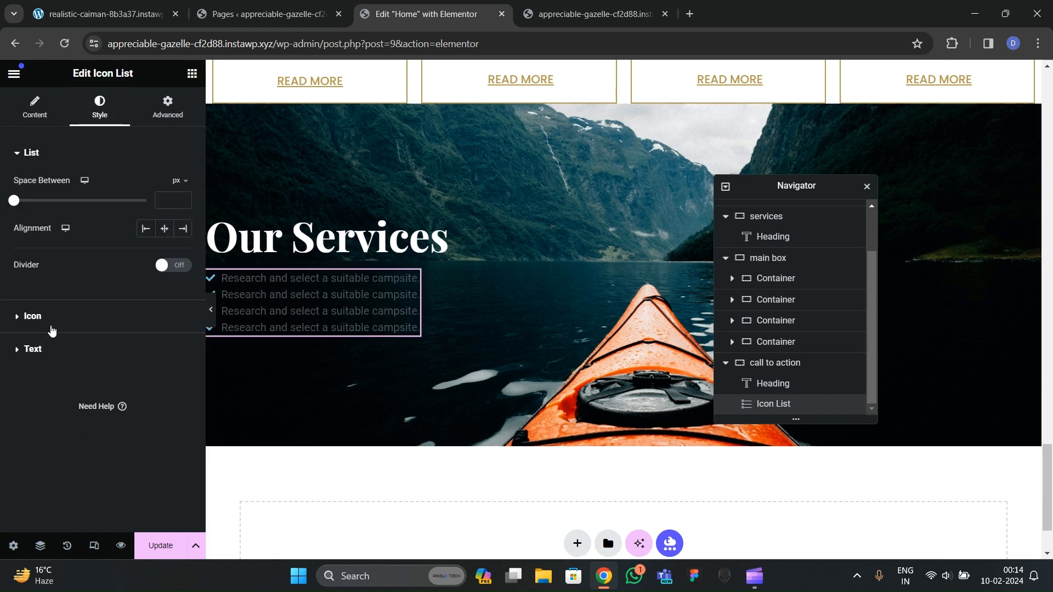
pyautogui.click(52, 330)
pyautogui.click(164, 247)
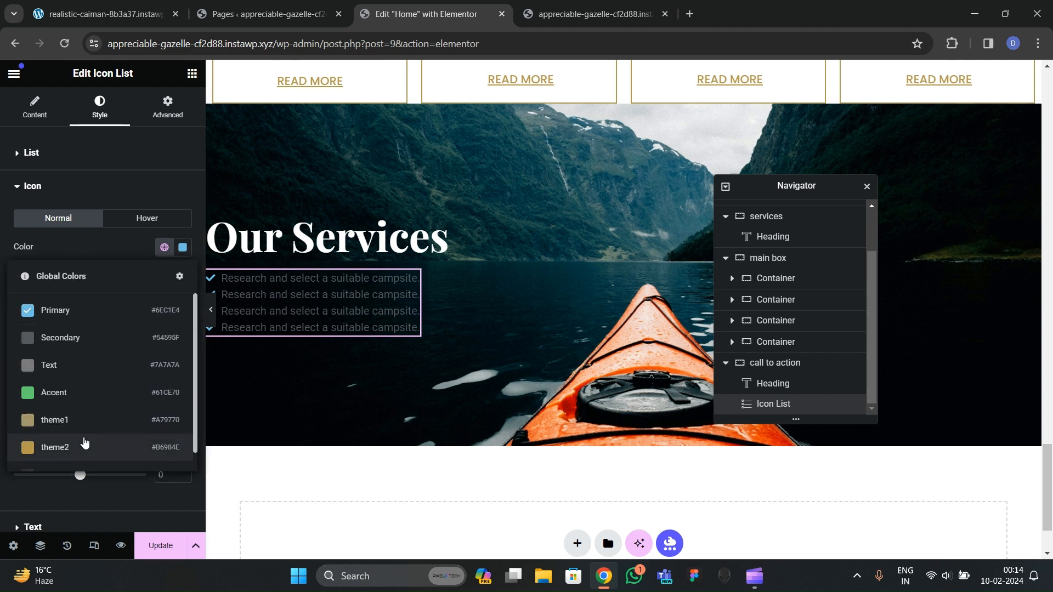
pyautogui.click(85, 441)
pyautogui.scroll(9, 180, 299)
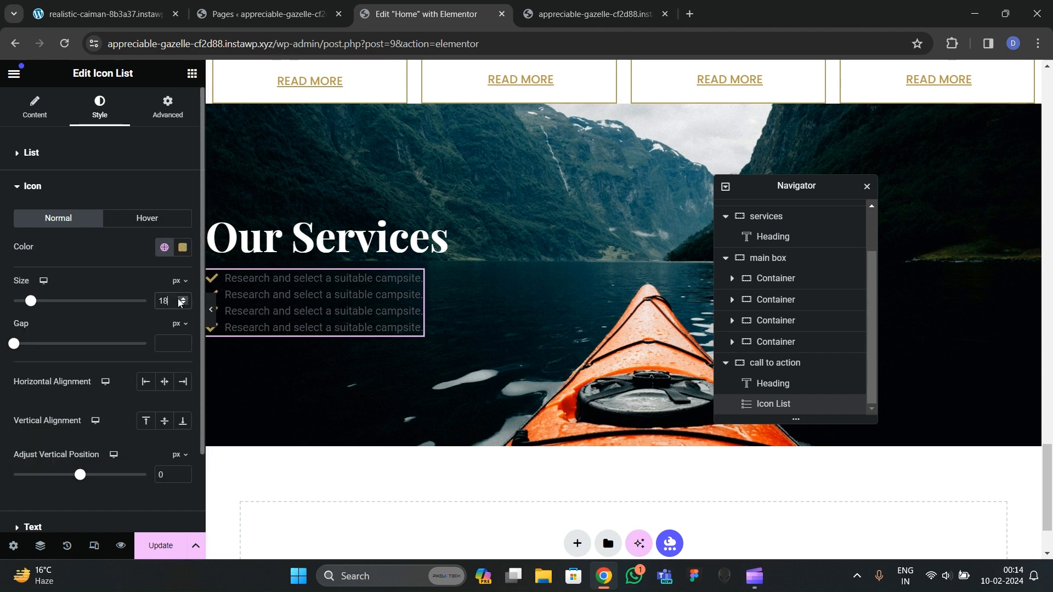
pyautogui.scroll(2, 180, 301)
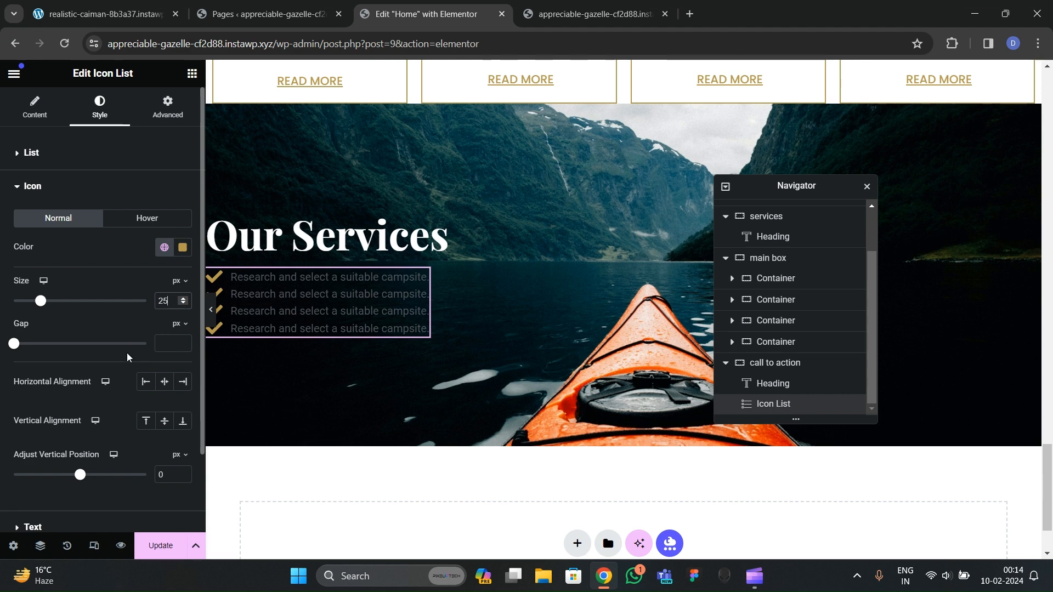
# Step: Set the icon gap to 0 px and the space between the list items to 11 px
pyautogui.click(15, 345)
pyautogui.click(31, 152)
pyautogui.moveTo(26, 213); pyautogui.dragTo(44, 228)
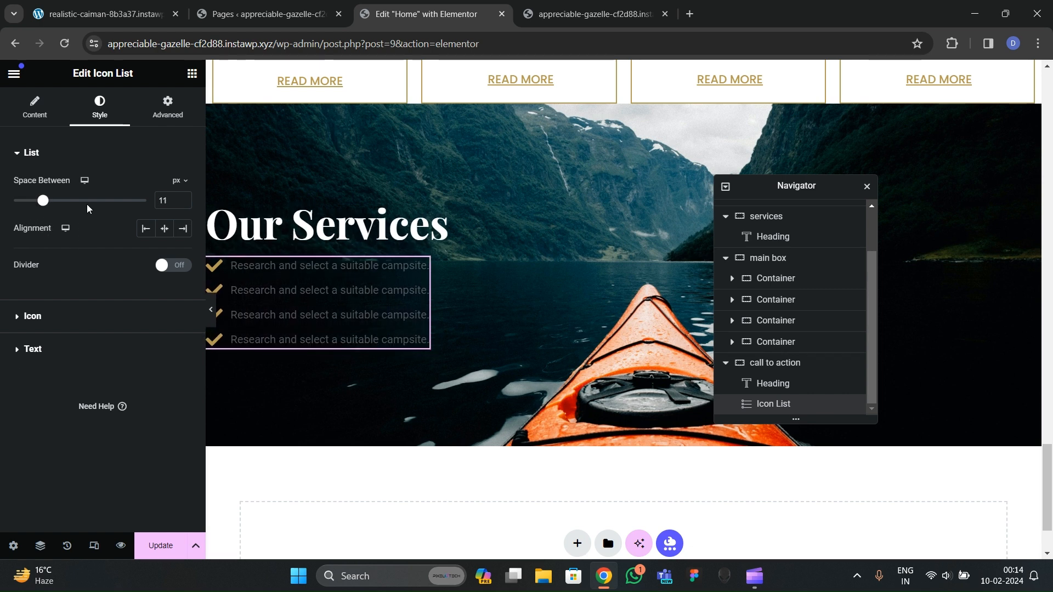
# Step: Change the icon list's text color to the light gray #BEC8D3
pyautogui.click(33, 349)
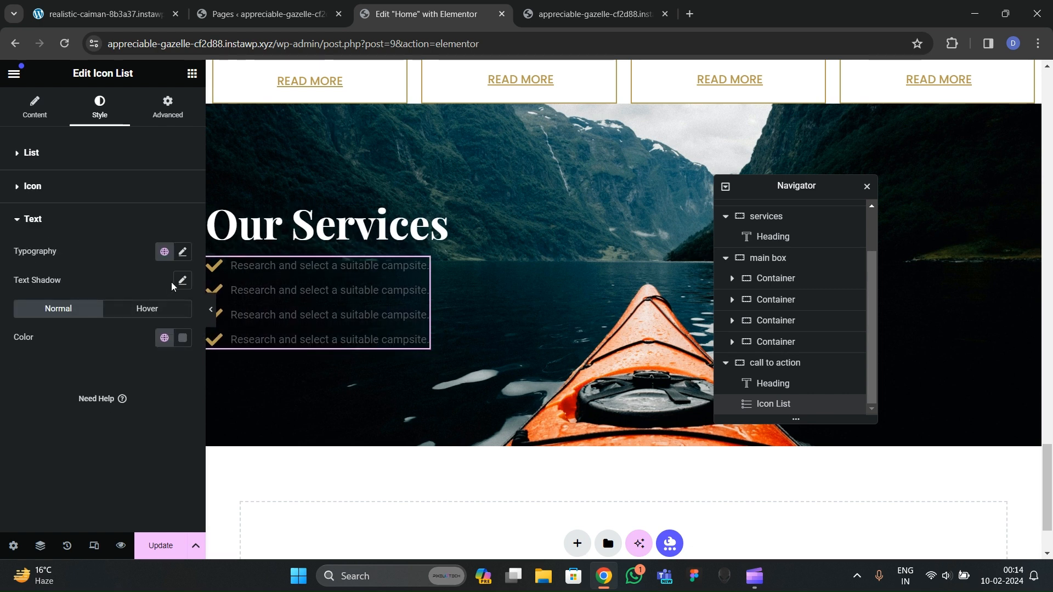
pyautogui.click(182, 338)
pyautogui.click(105, 393)
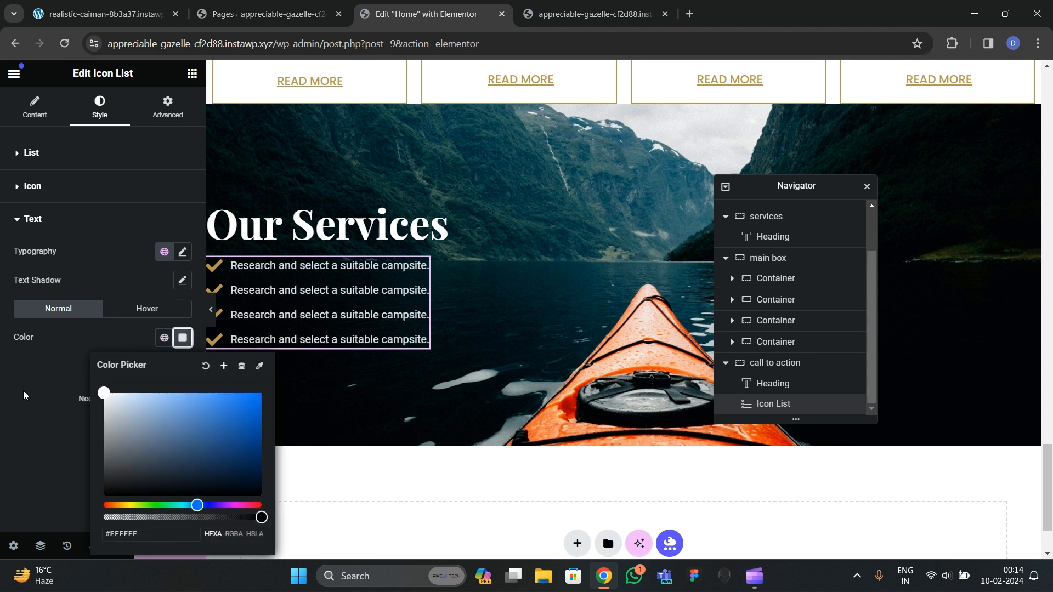
pyautogui.click(187, 347)
pyautogui.click(186, 344)
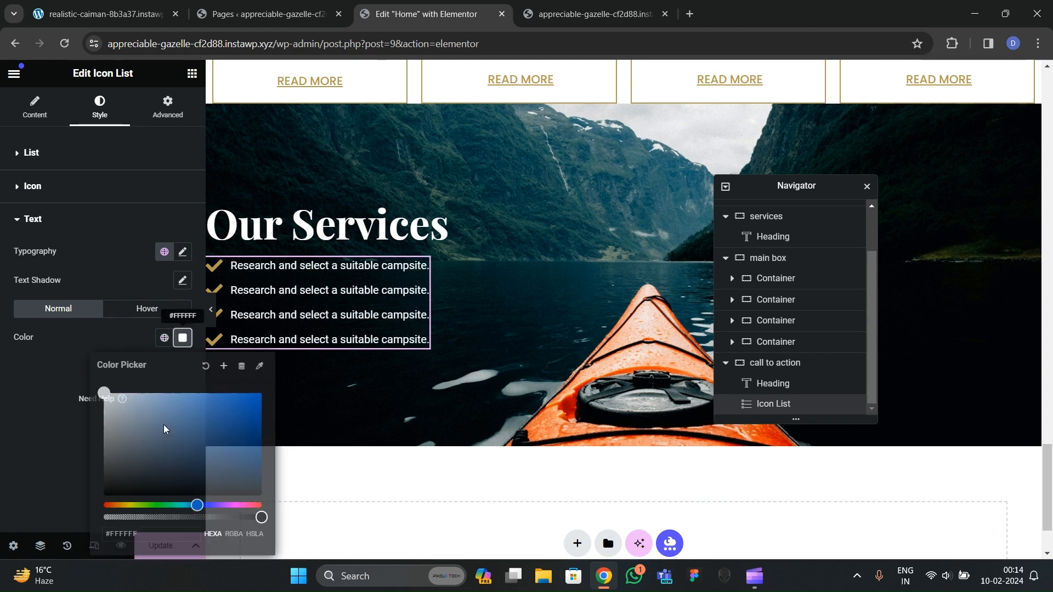
pyautogui.click(119, 411)
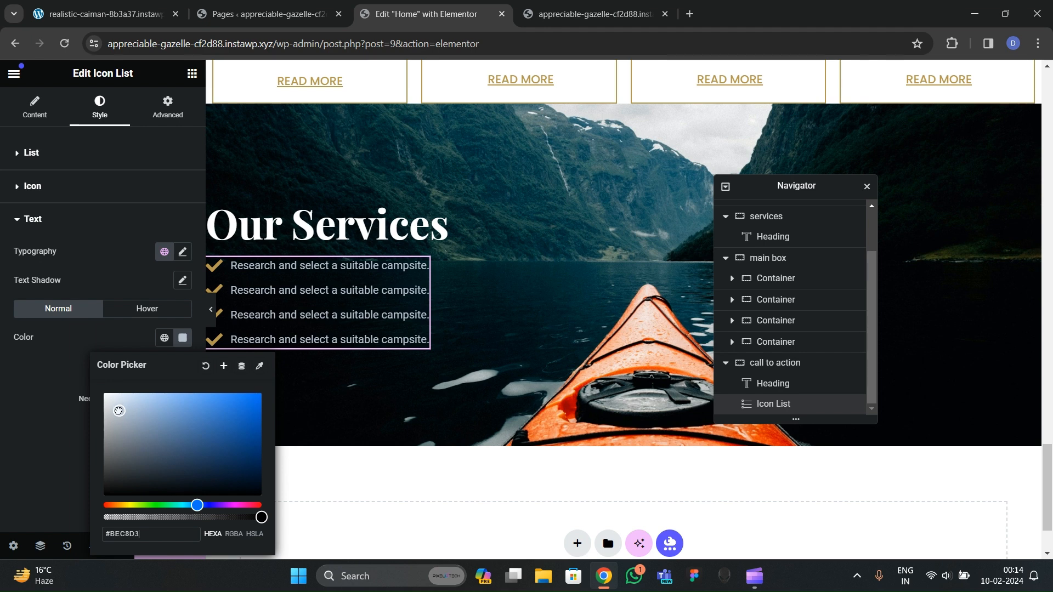
pyautogui.click(18, 439)
# Step: Set the icon list's text typography to the Poppins font family at 20 px
pyautogui.click(183, 252)
pyautogui.click(134, 315)
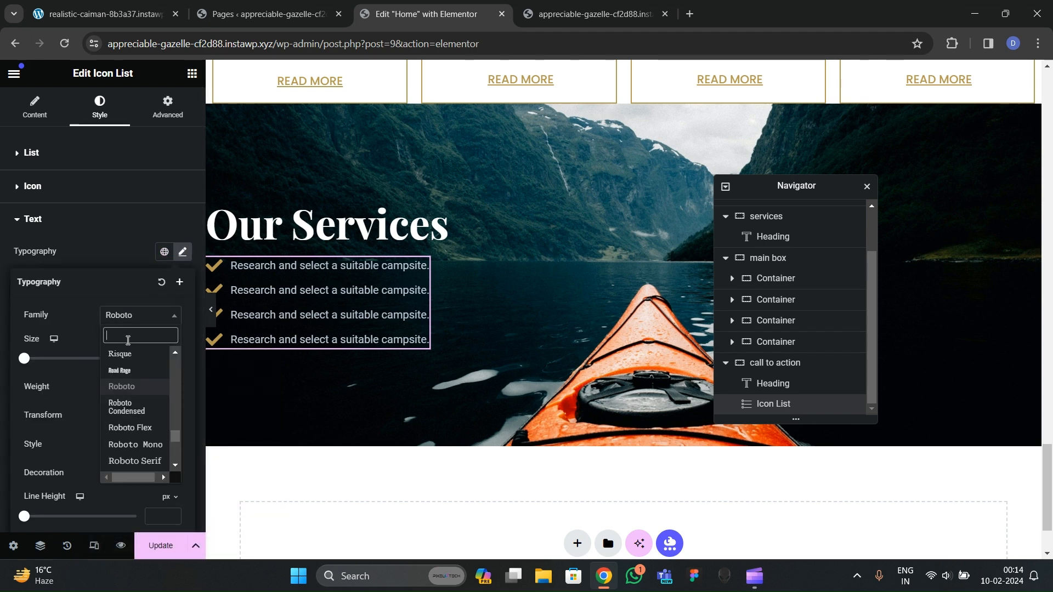
pyautogui.write('poppins')
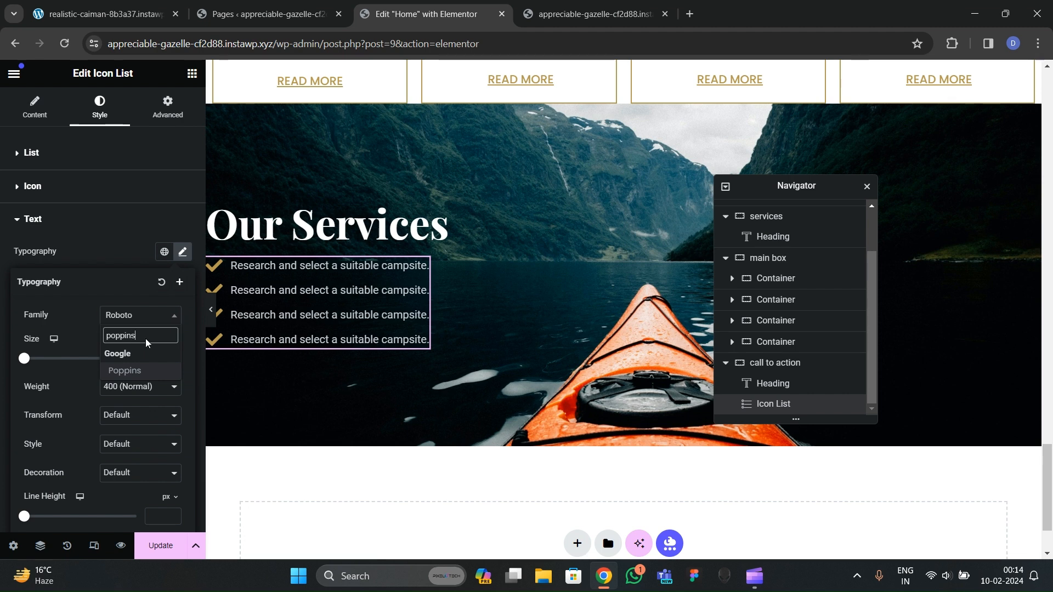
pyautogui.press('Return')
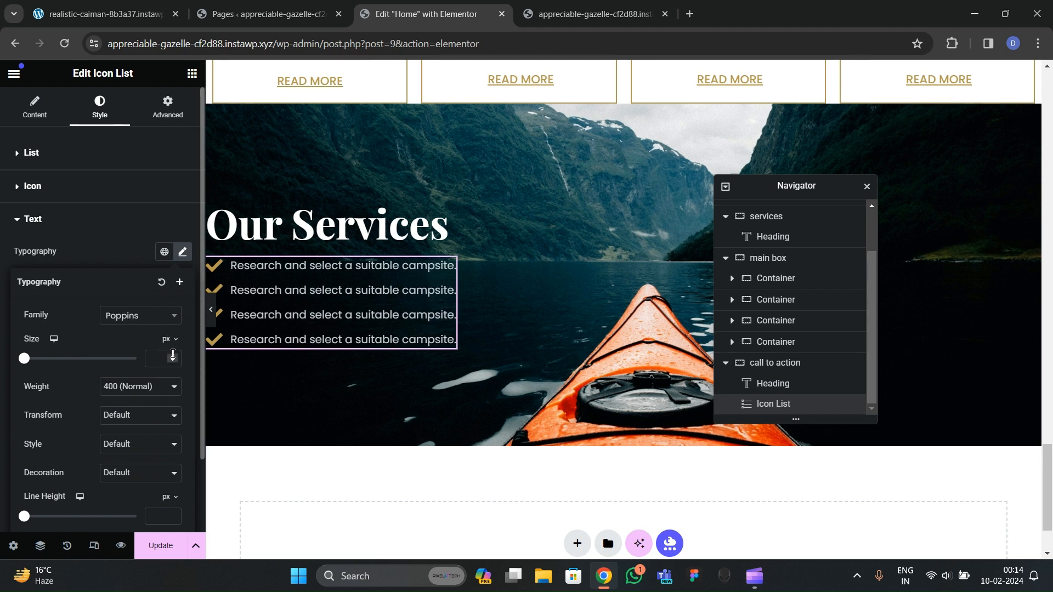
pyautogui.click(173, 356)
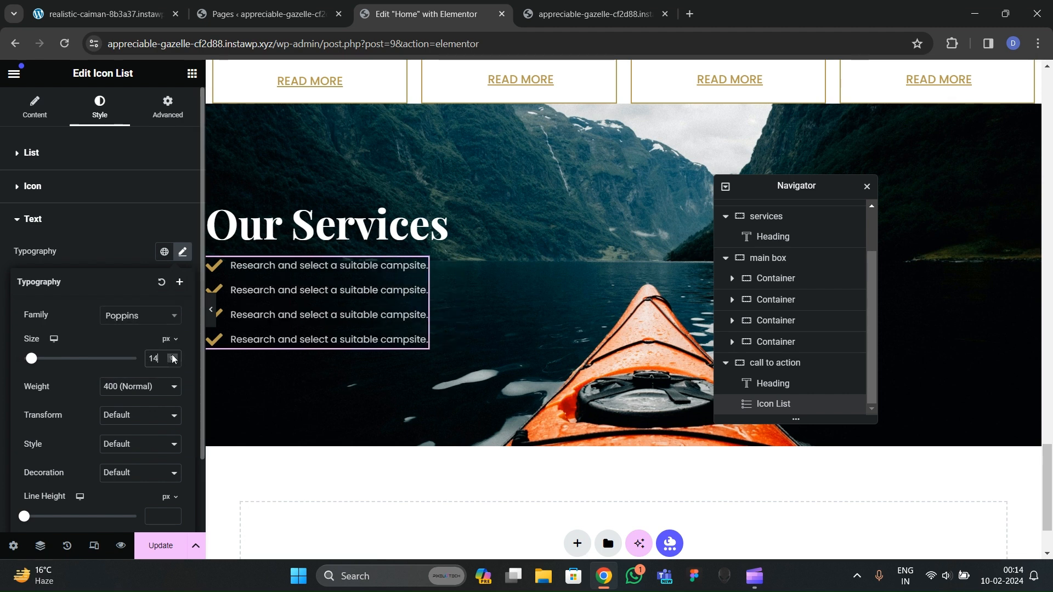
pyautogui.click(173, 357)
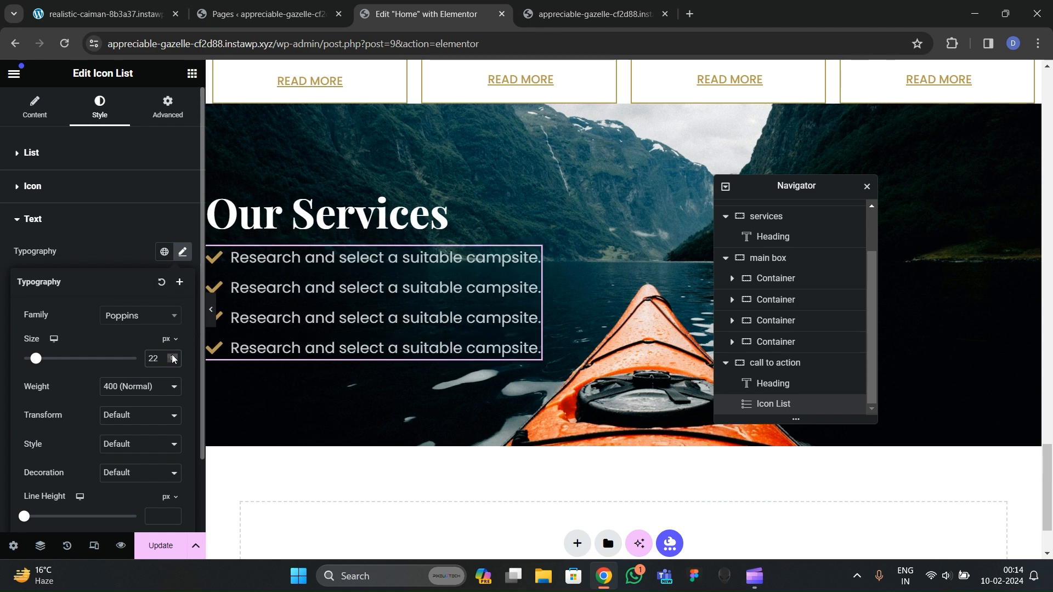
pyautogui.click(173, 362)
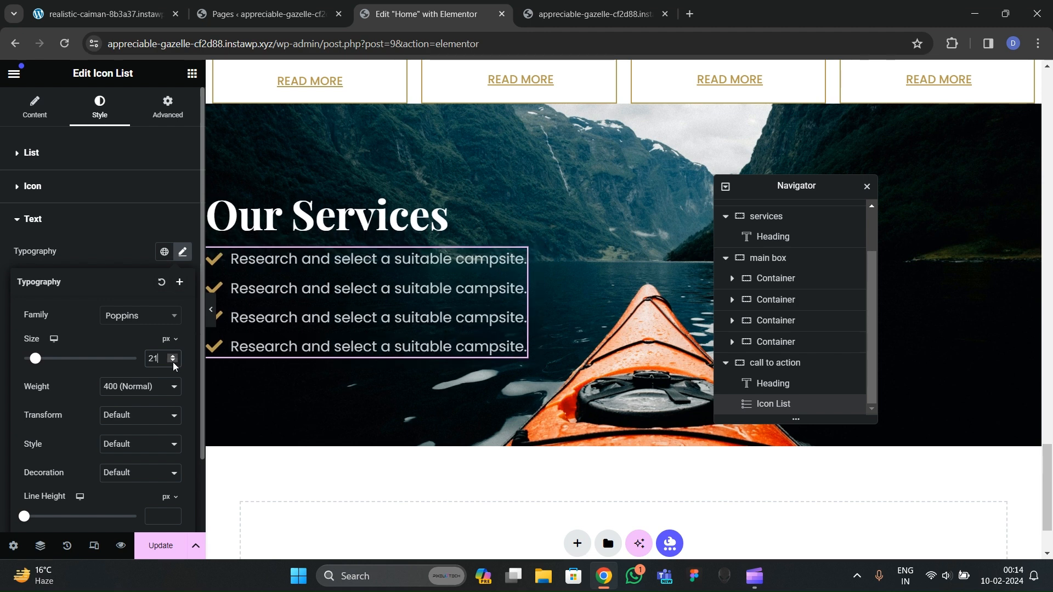
pyautogui.click(172, 361)
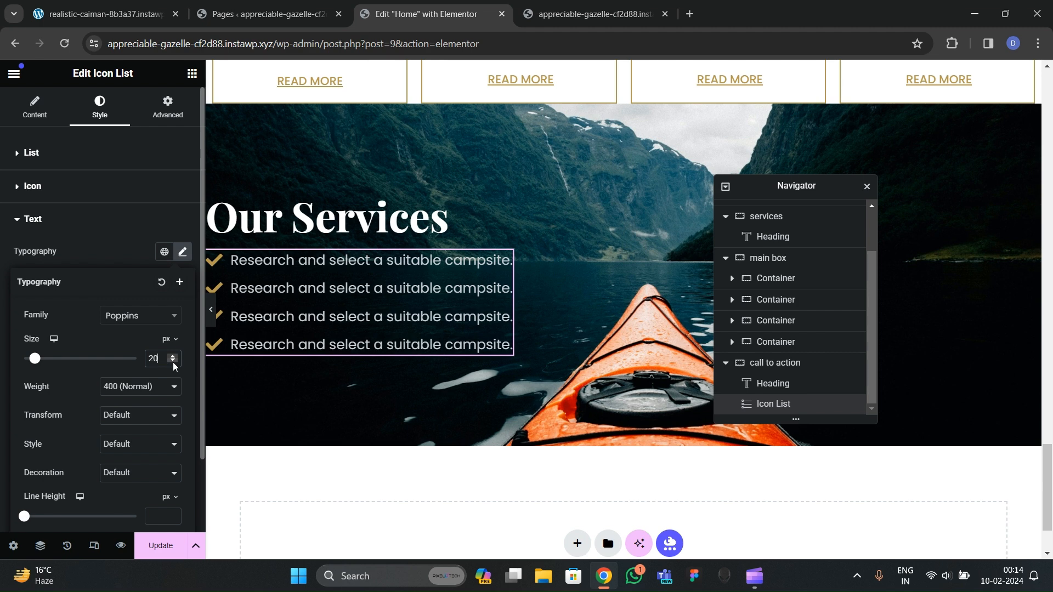
# Step: Compare the checklist with the reference site and reduce the list's icon size to 21 px
pyautogui.click(137, 14)
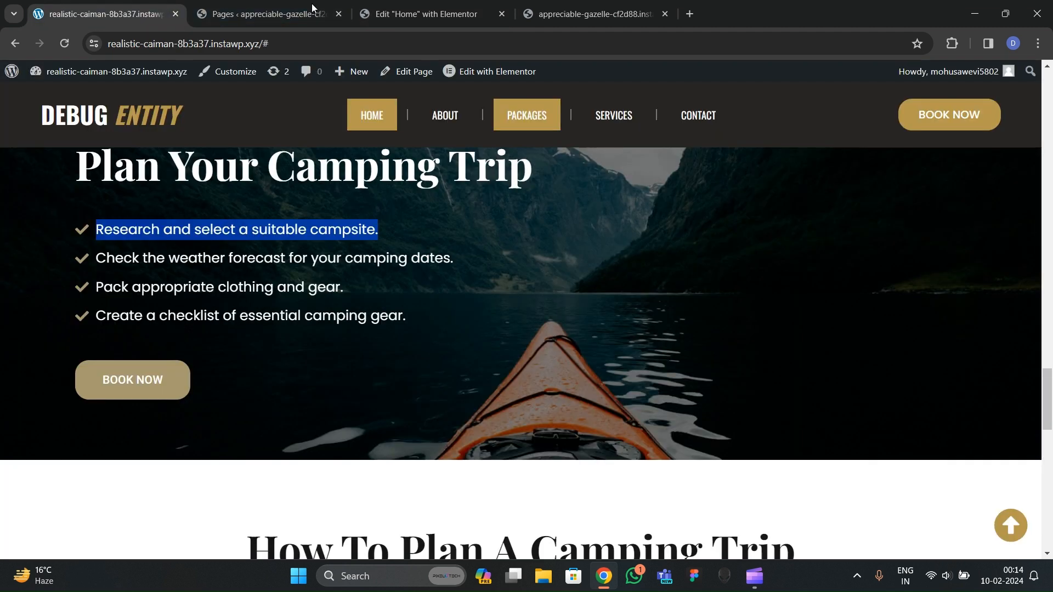
pyautogui.click(422, 15)
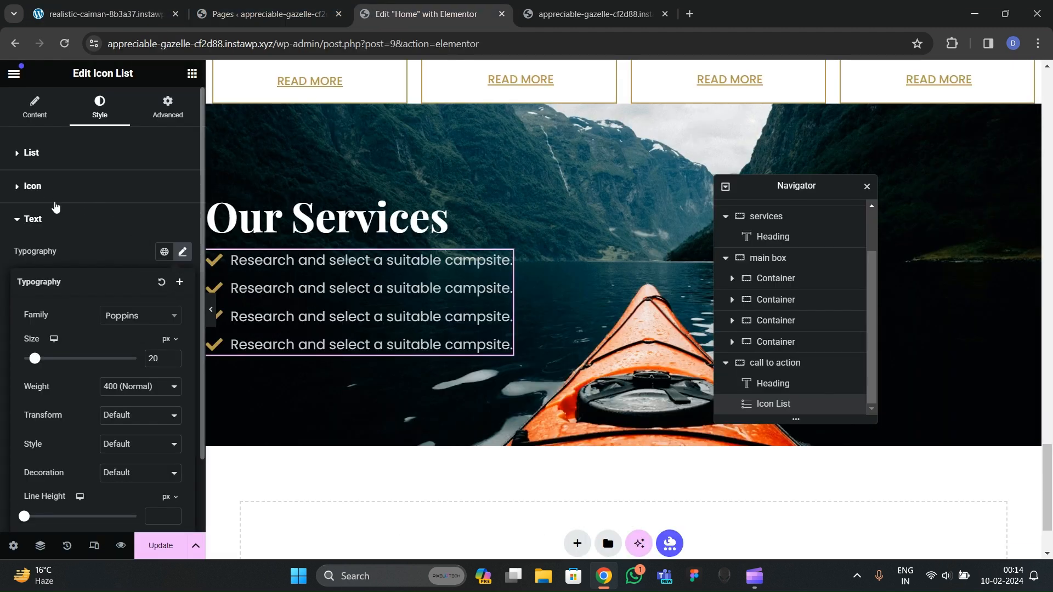
pyautogui.click(32, 186)
pyautogui.click(183, 305)
pyautogui.click(183, 304)
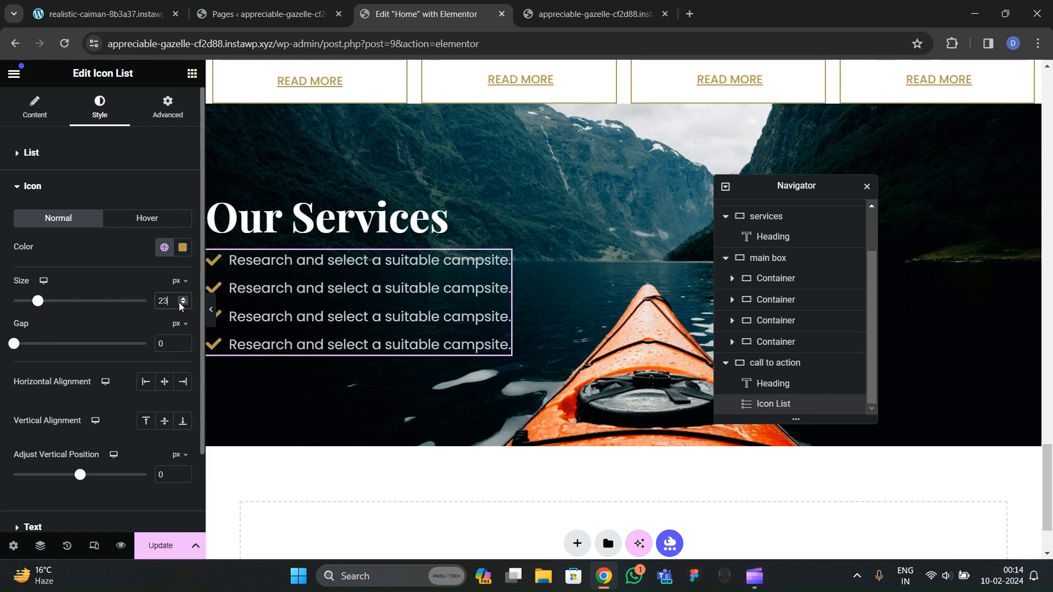
pyautogui.click(183, 304)
pyautogui.click(183, 304)
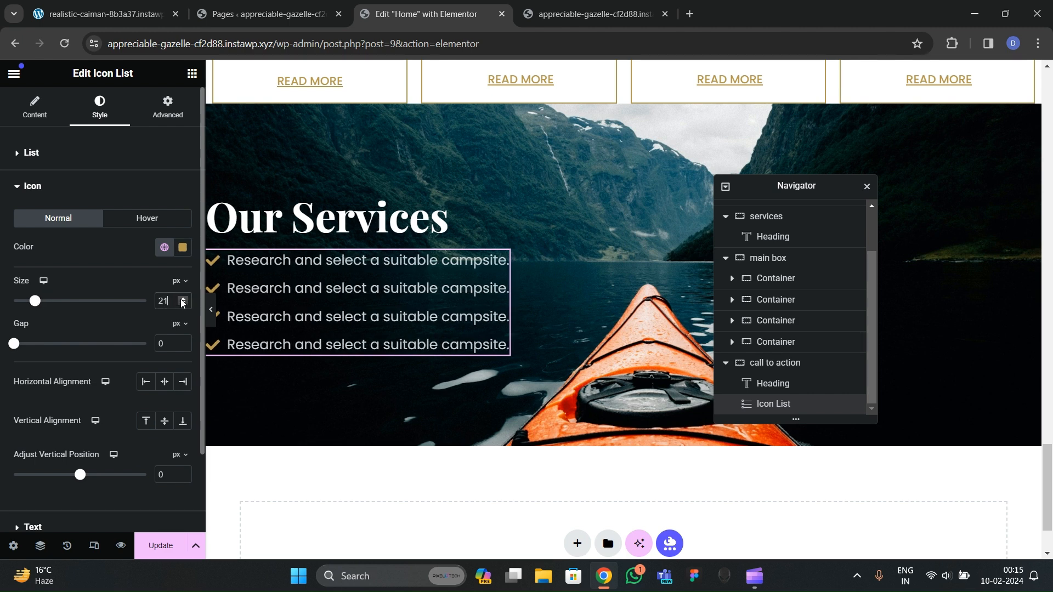
# Step: Copy the second checklist line from the reference site and make the second item read "Check the weather forecast for your camping dates."
pyautogui.click(121, 15)
pyautogui.click(132, 276)
pyautogui.moveTo(96, 256); pyautogui.dragTo(476, 269)
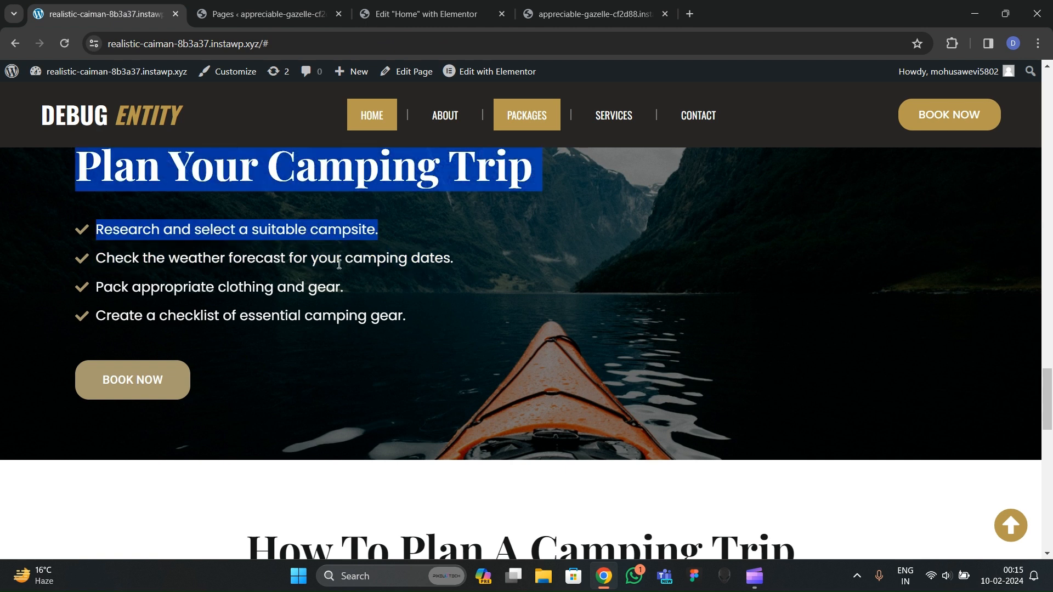
pyautogui.click(130, 264)
pyautogui.moveTo(101, 257); pyautogui.dragTo(444, 255)
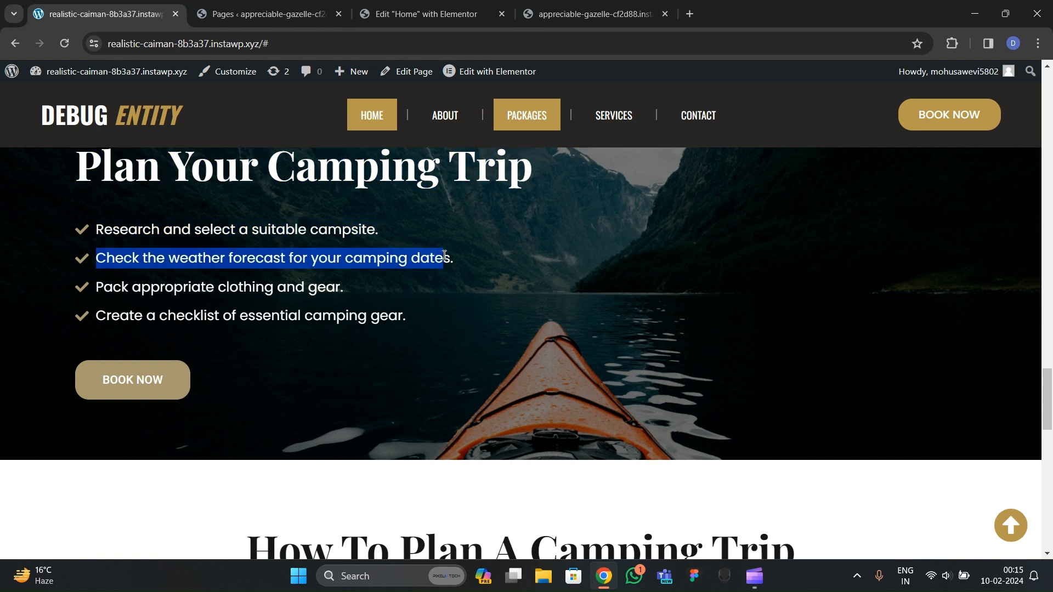
pyautogui.click(459, 24)
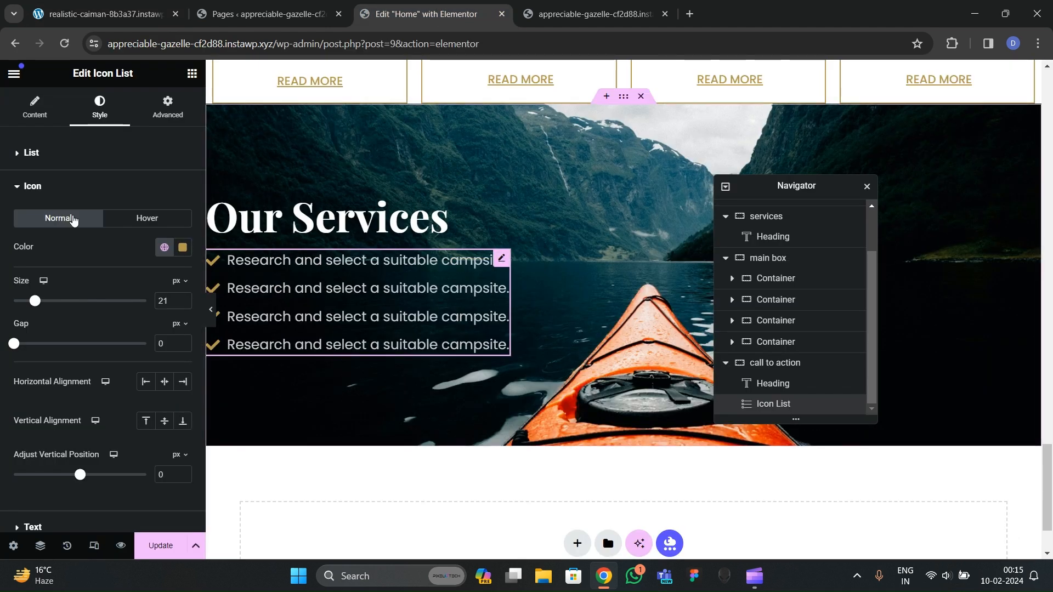
pyautogui.click(24, 107)
pyautogui.click(90, 281)
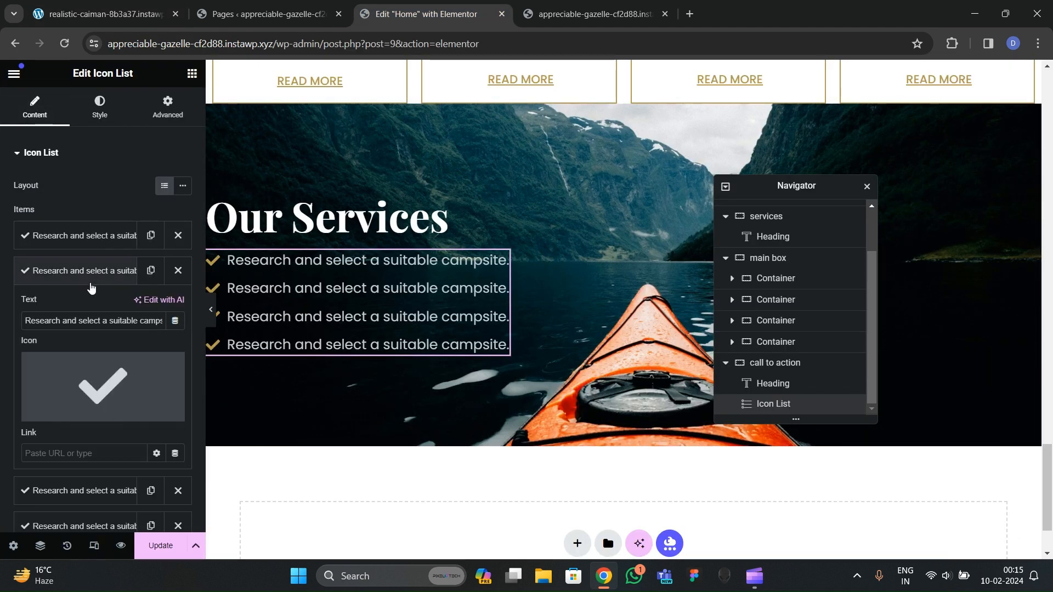
pyautogui.tripleClick(84, 325)
pyautogui.write('Check the weather forecast for your camping dates.')
pyautogui.click(83, 271)
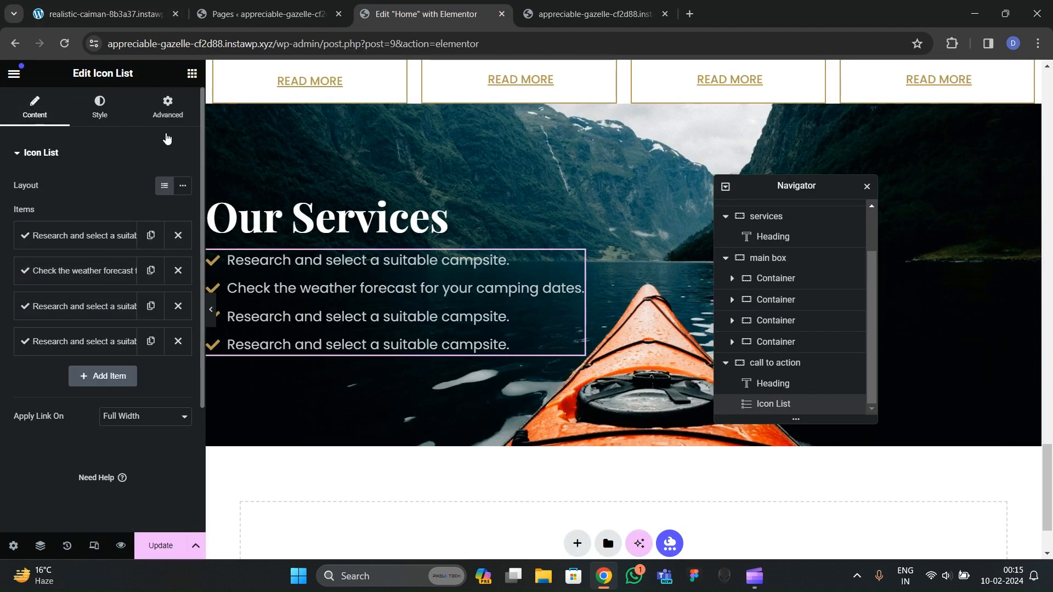
# Step: Copy the third checklist line from the reference site and make the third item read "Pack appropriate clothing and gear."
pyautogui.hotkey('ctrl', '1')
pyautogui.click(190, 266)
pyautogui.moveTo(98, 289); pyautogui.dragTo(371, 291)
pyautogui.hotkey('ctrl', 'c')
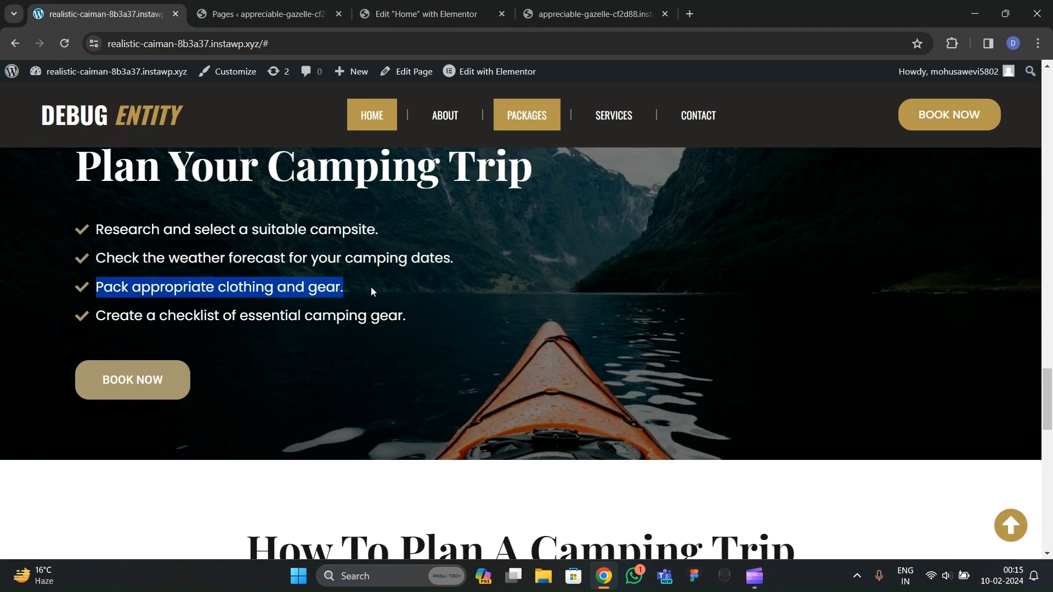
pyautogui.click(427, 14)
pyautogui.click(80, 306)
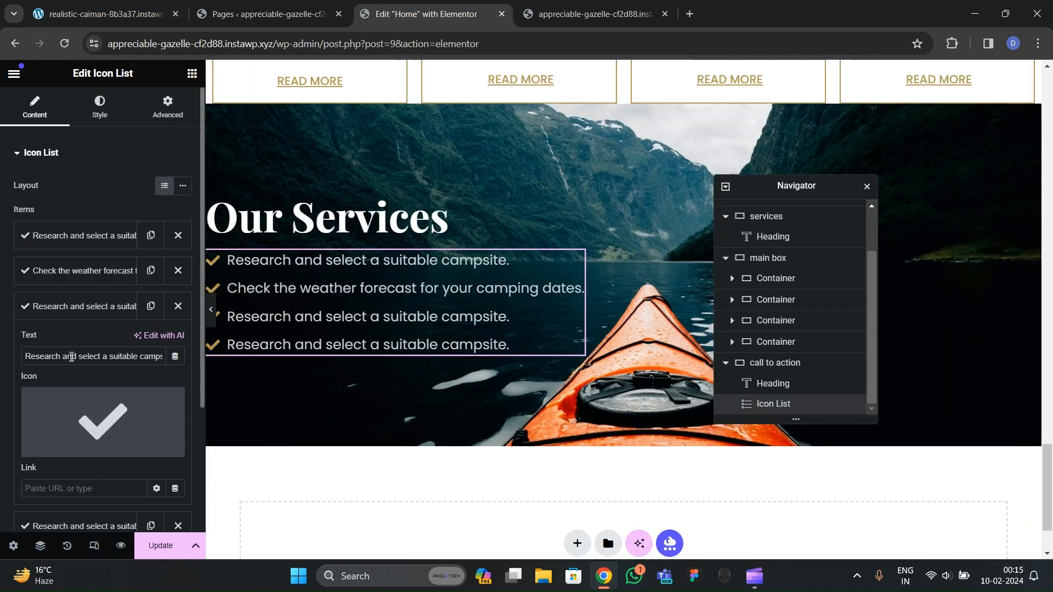
pyautogui.hotkey('ctrl', 'v')
pyautogui.click(79, 306)
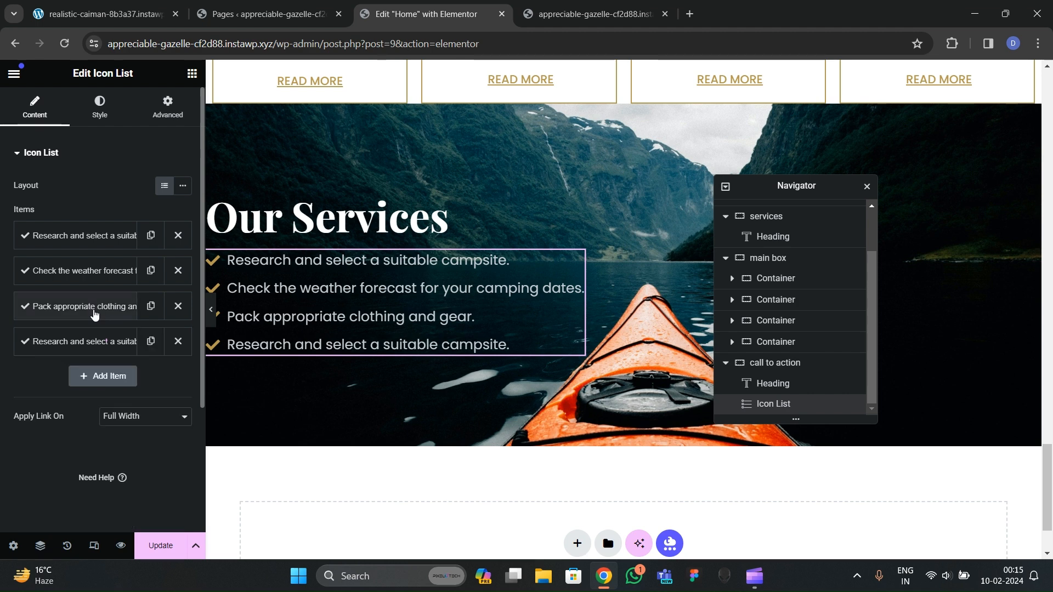
# Step: Copy the fourth checklist line from the reference site and make the last item read "Create a checklist of essential camping gear."
pyautogui.click(110, 6)
pyautogui.moveTo(96, 321); pyautogui.dragTo(439, 323)
pyautogui.hotkey('ctrl', 'c')
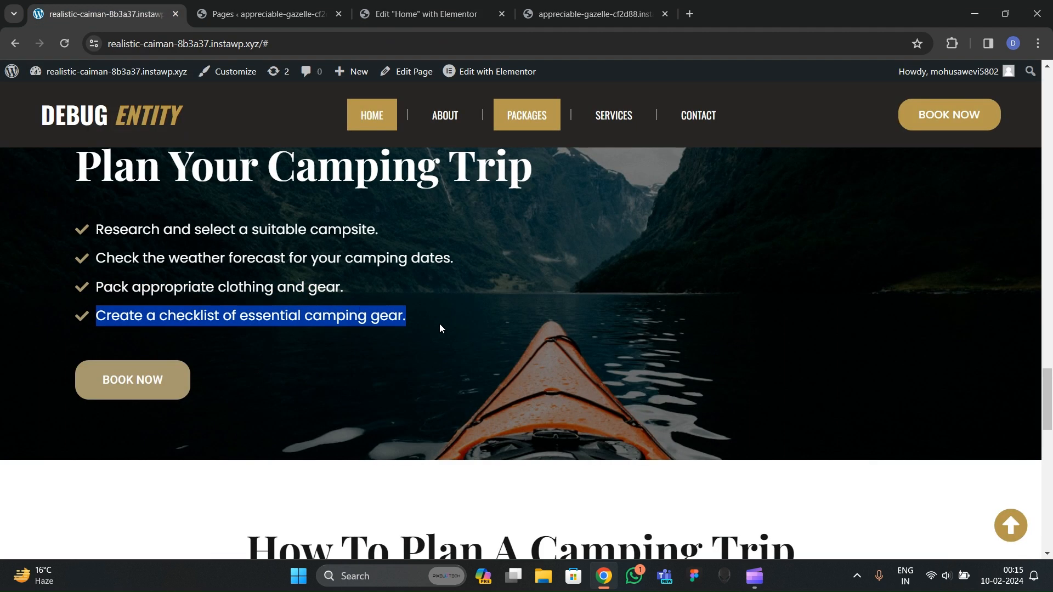
pyautogui.click(417, 6)
pyautogui.click(79, 341)
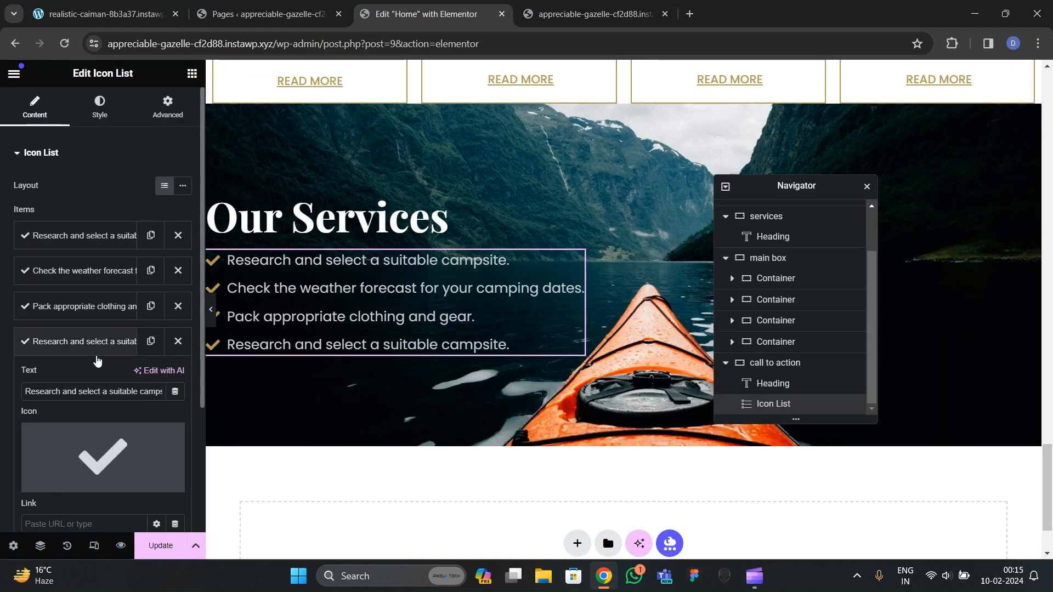
pyautogui.tripleClick(82, 391)
pyautogui.hotkey('ctrl', 'v')
pyautogui.click(82, 306)
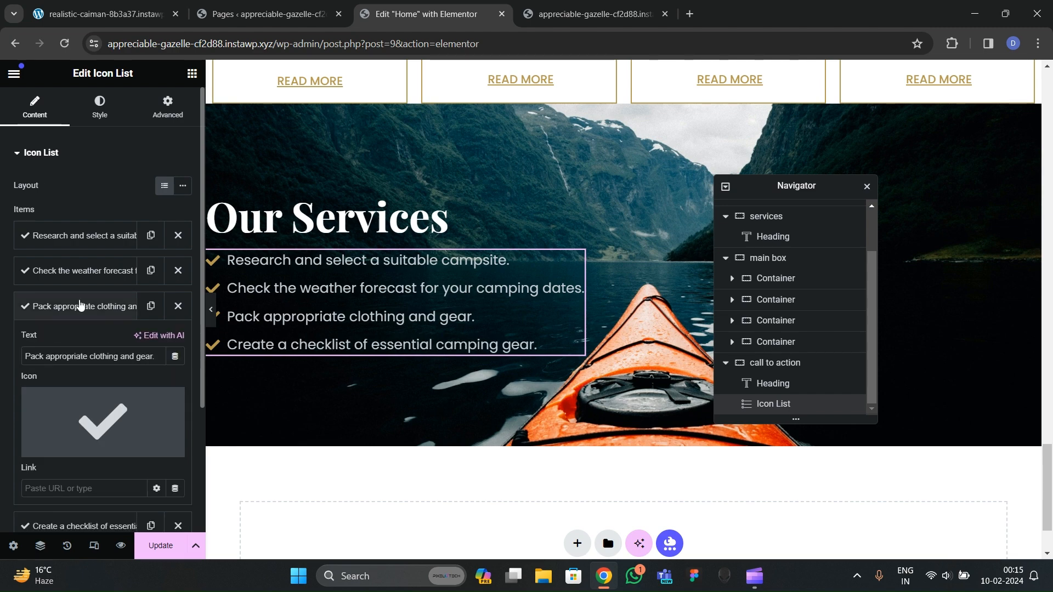
# Step: Copy the BOOK NOW button from the About Us section and paste it below the checklist in the call-to-action banner
pyautogui.click(121, 14)
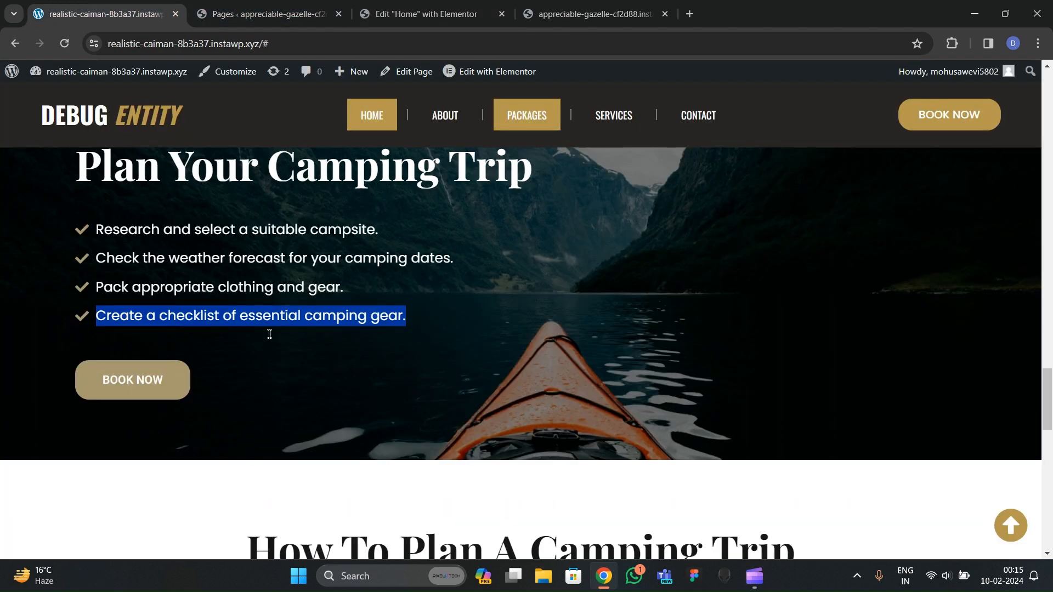
pyautogui.click(426, 15)
pyautogui.scroll(15, 442, 238)
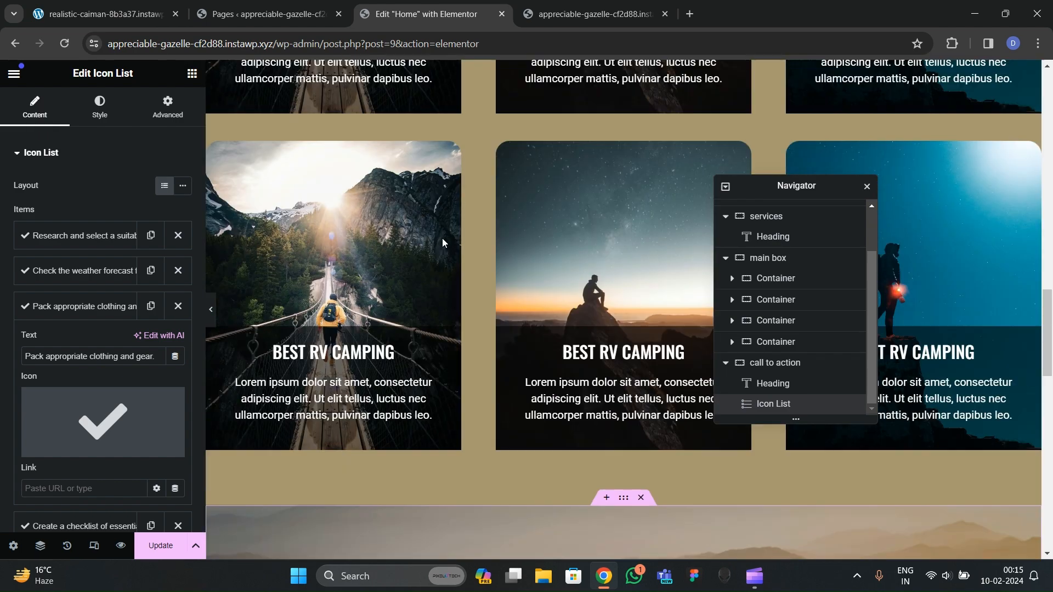
pyautogui.scroll(6, 446, 256)
pyautogui.scroll(-2, 443, 259)
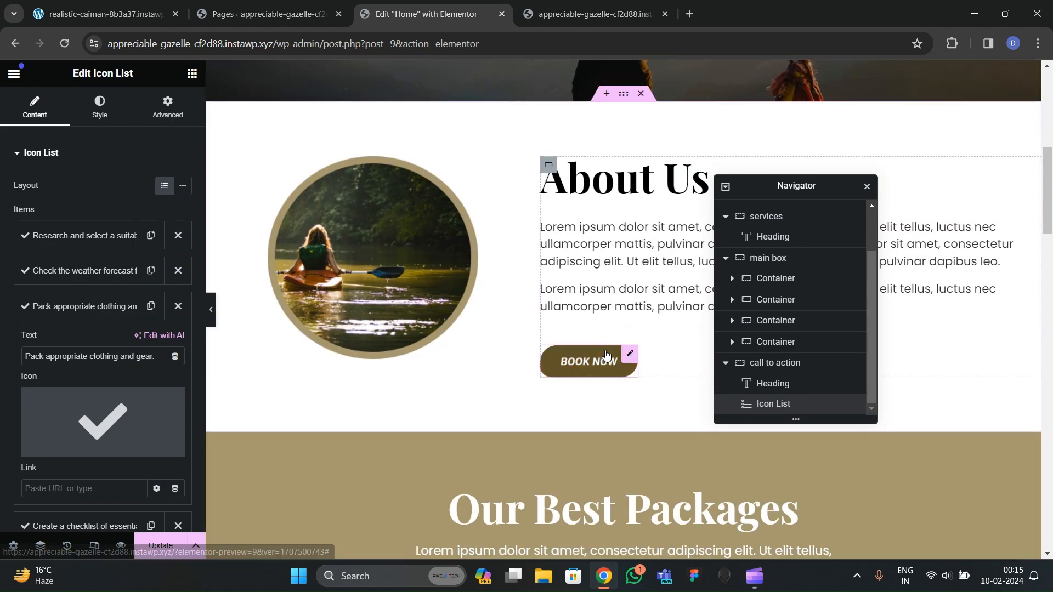
pyautogui.click(624, 372)
pyautogui.rightClick(636, 358)
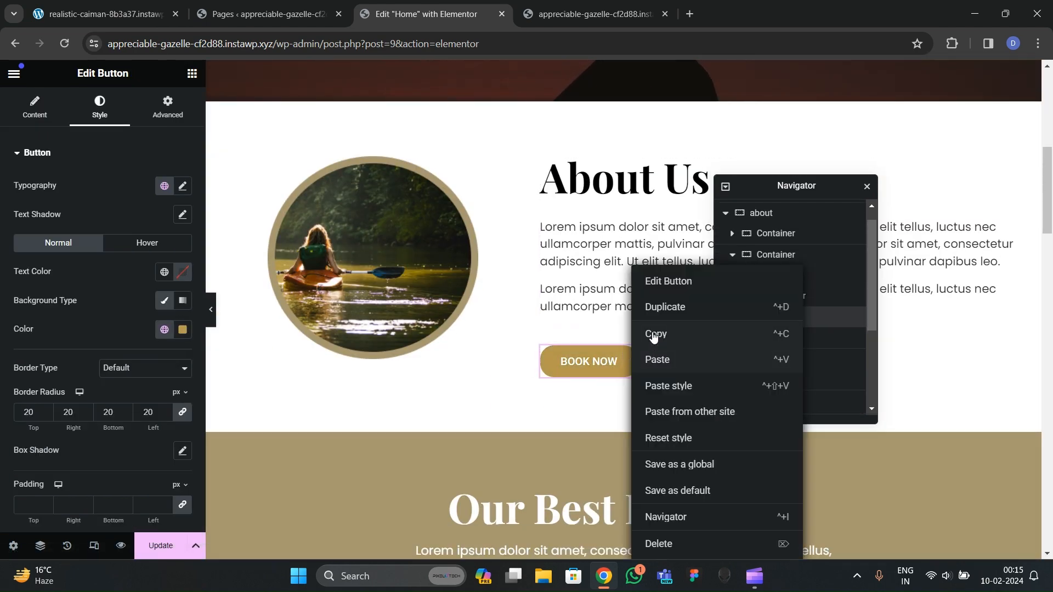
pyautogui.click(509, 380)
pyautogui.scroll(-18, 363, 348)
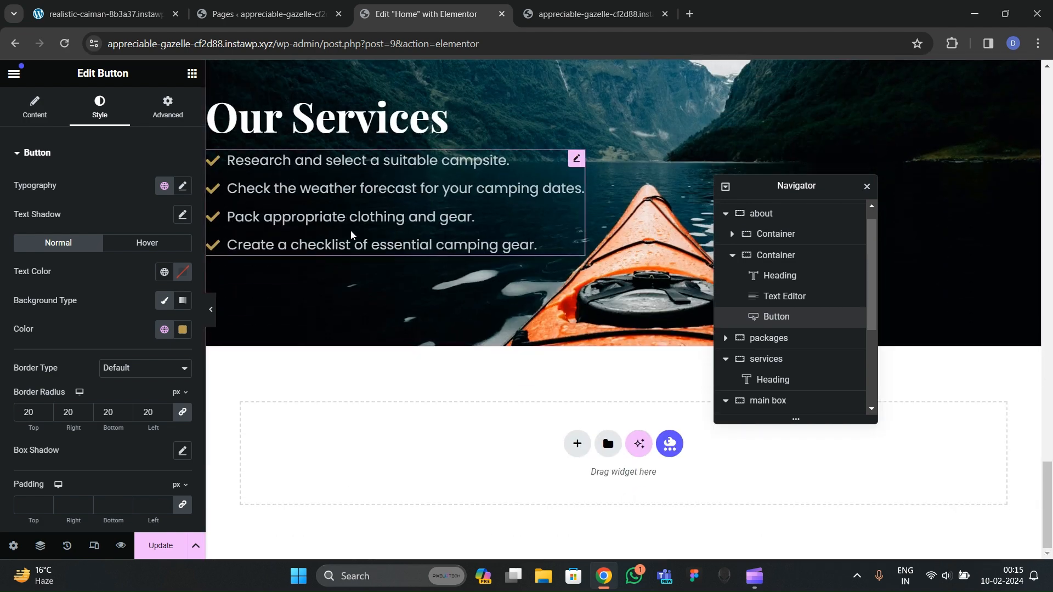
pyautogui.rightClick(351, 232)
pyautogui.click(384, 324)
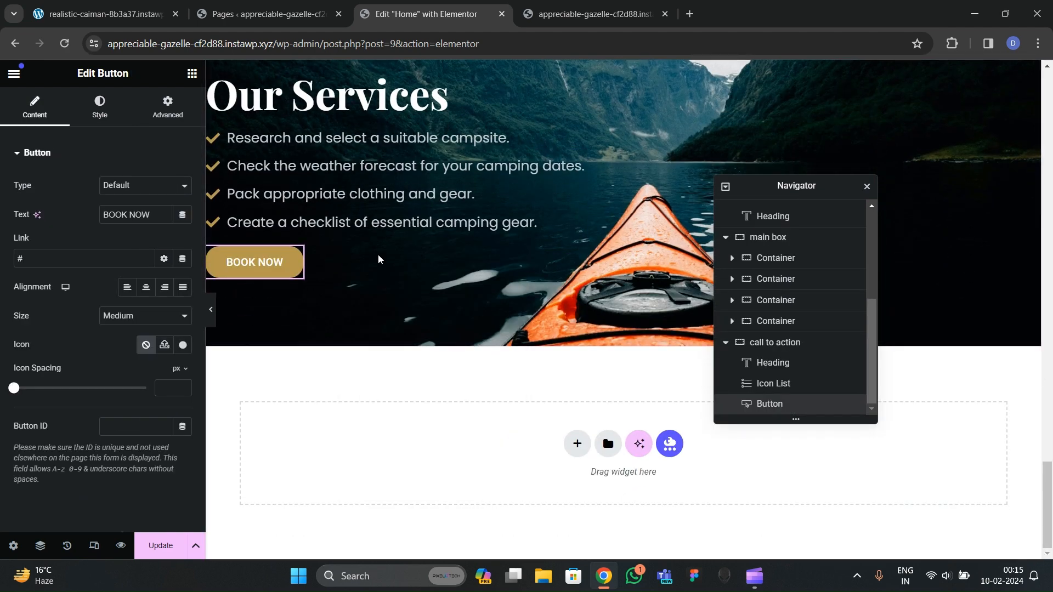
# Step: Set the column and row gaps of the call to action container to 50 px and preview the banner at full width
pyautogui.scroll(3, 559, 264)
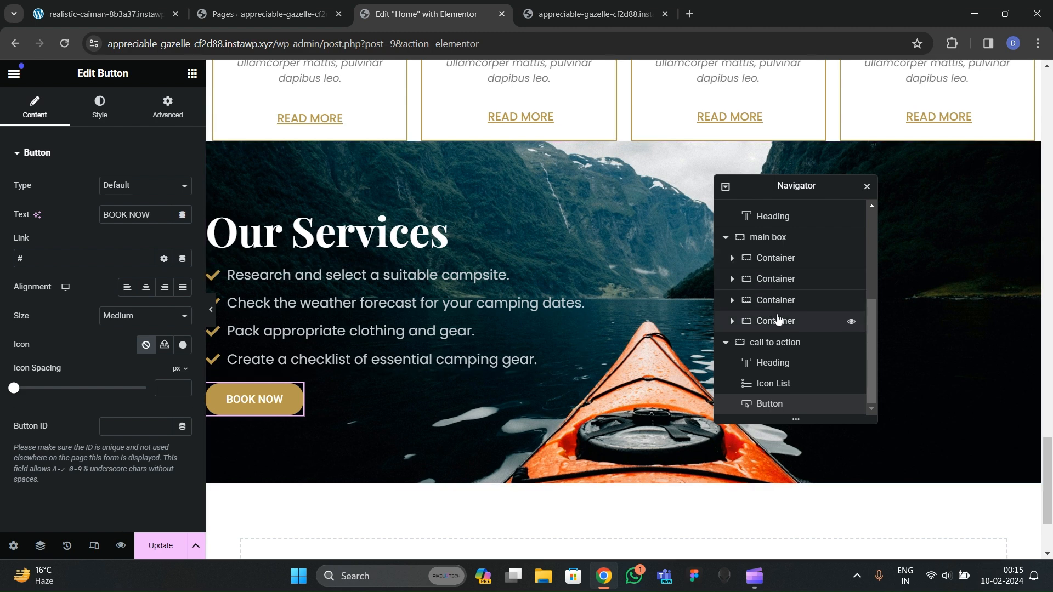
pyautogui.click(784, 342)
pyautogui.scroll(-4, 140, 334)
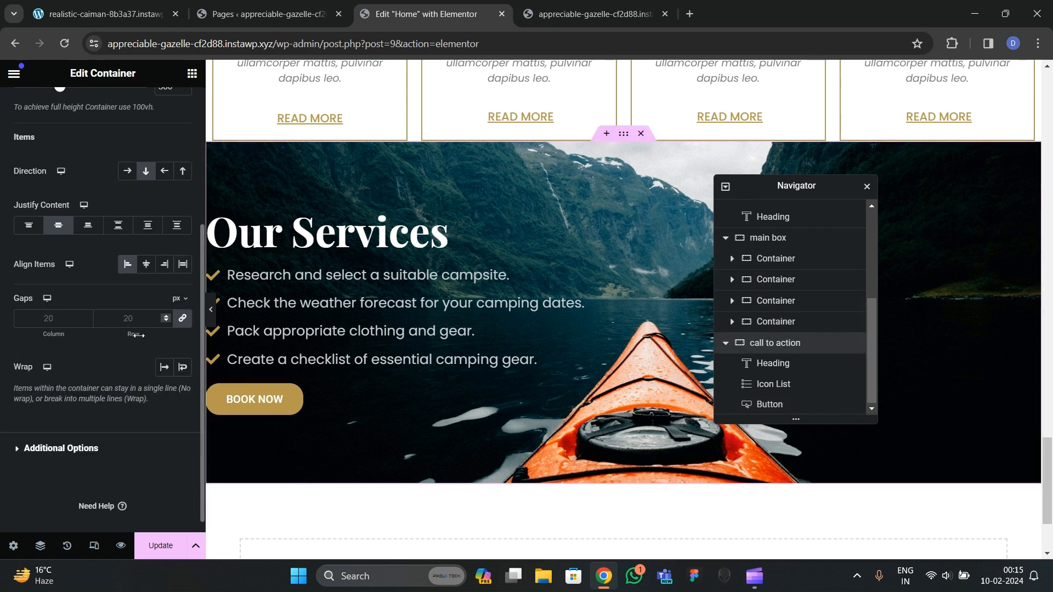
pyautogui.click(134, 322)
pyautogui.write('50')
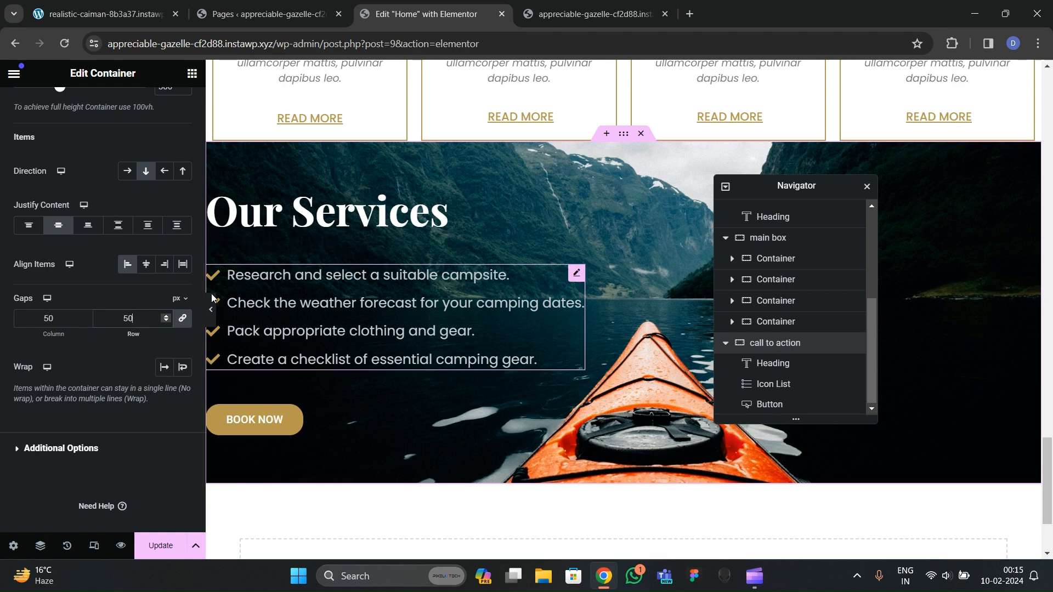
pyautogui.click(211, 322)
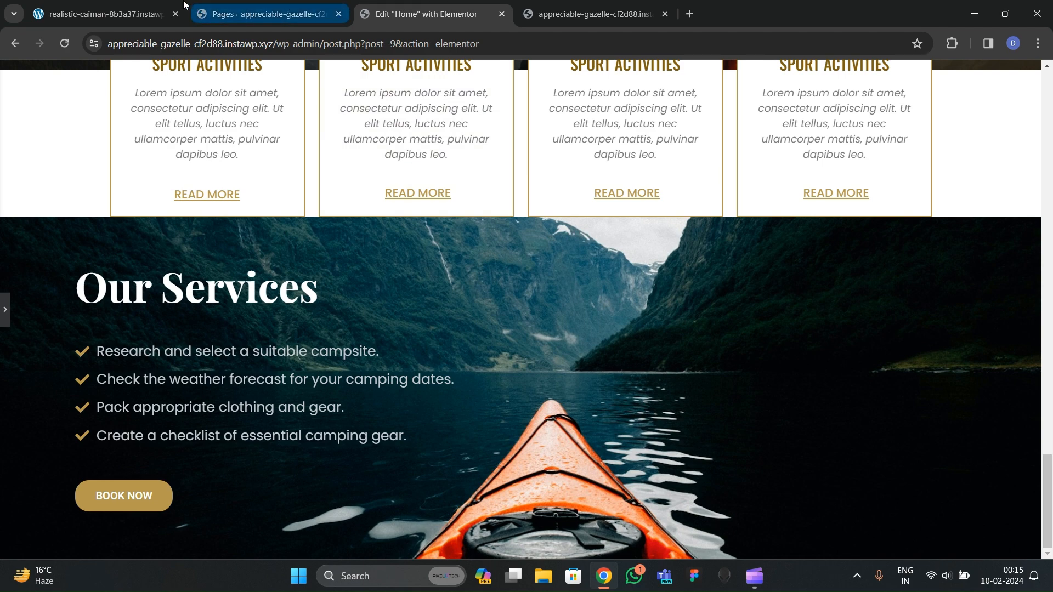
# Step: Compare the space below the service cards with the reference site and set the main box container's bottom padding to 100 px
pyautogui.click(110, 14)
pyautogui.scroll(5, 453, 399)
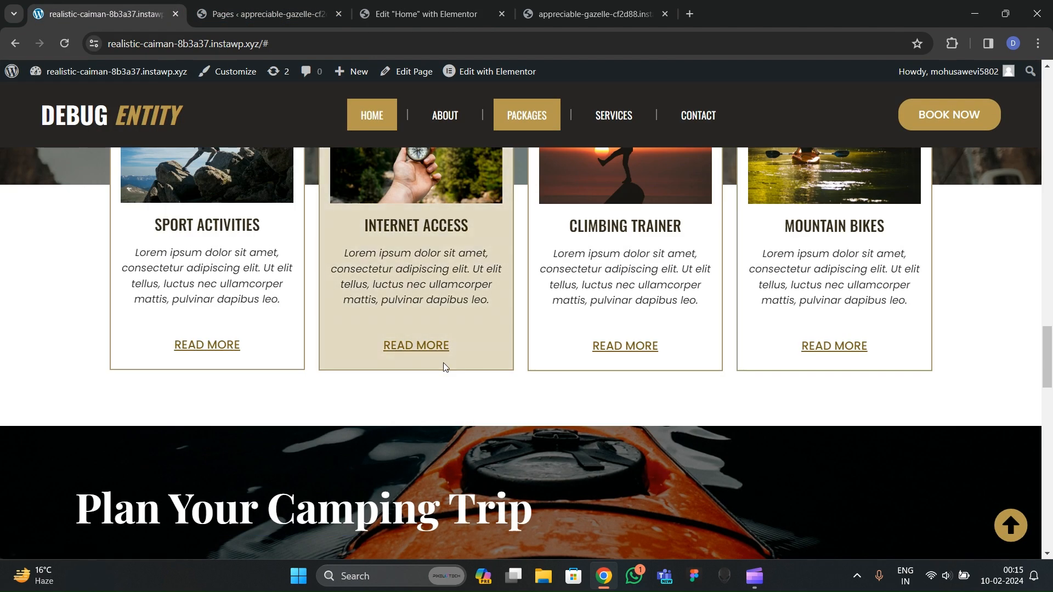
pyautogui.click(407, 11)
pyautogui.scroll(2, 440, 262)
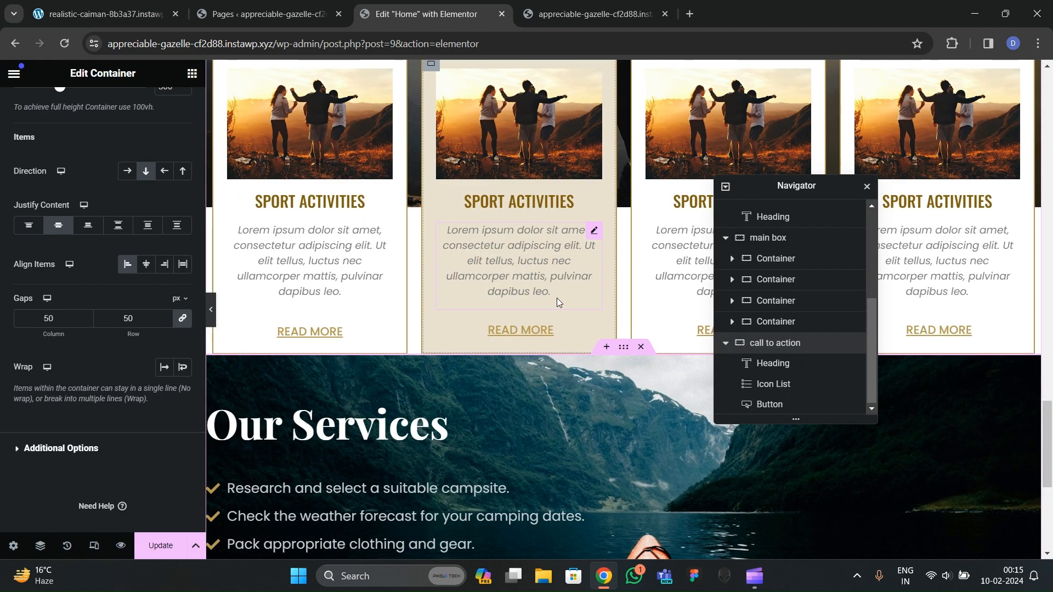
pyautogui.scroll(2, 557, 297)
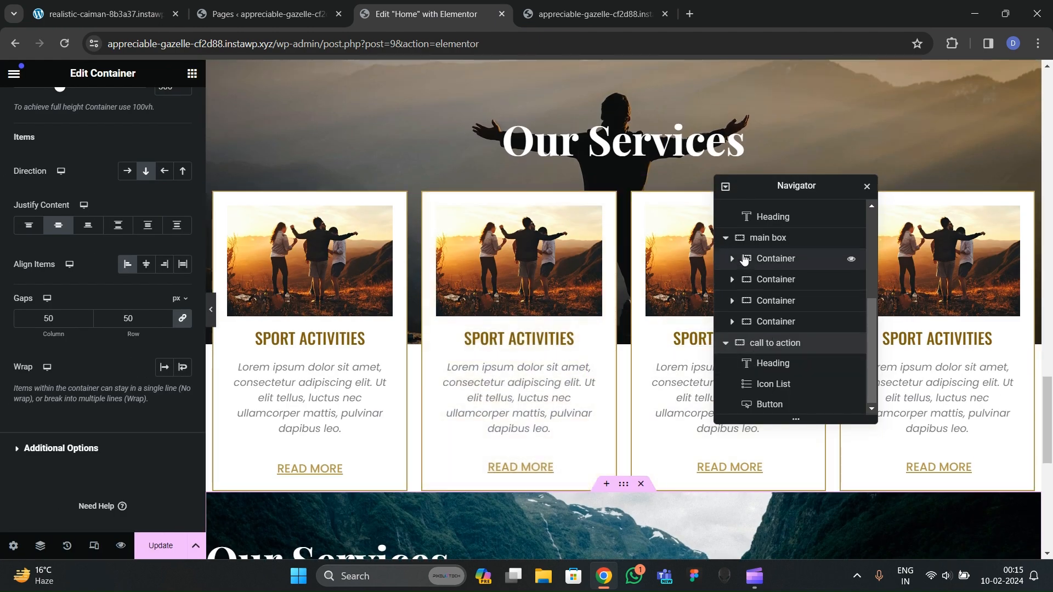
pyautogui.click(764, 238)
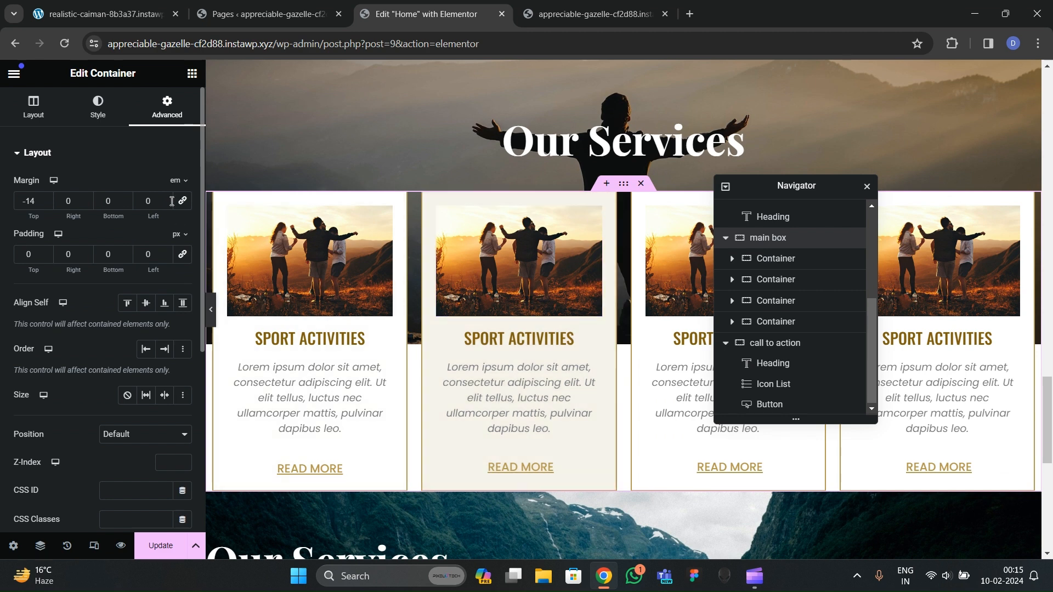
pyautogui.write('8')
pyautogui.press('BackSpace')
pyautogui.write('1000')
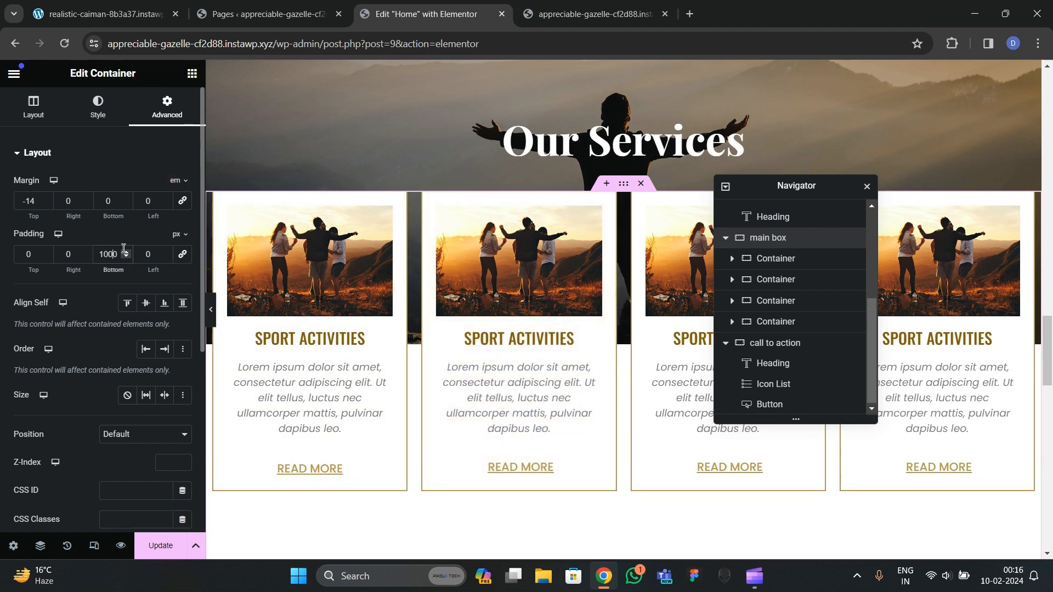
pyautogui.scroll(-3, 331, 312)
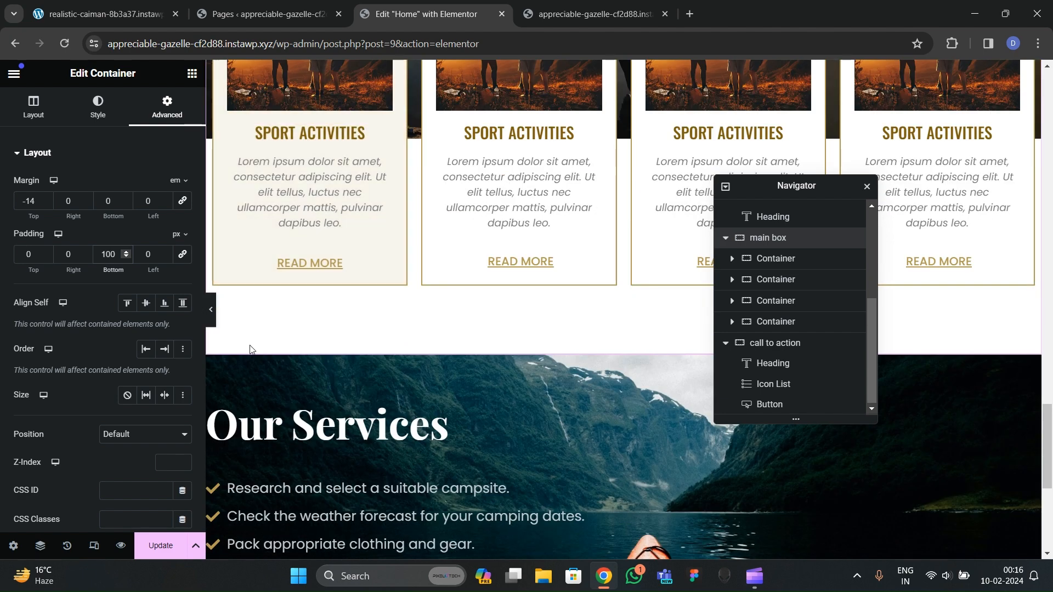
pyautogui.click(213, 321)
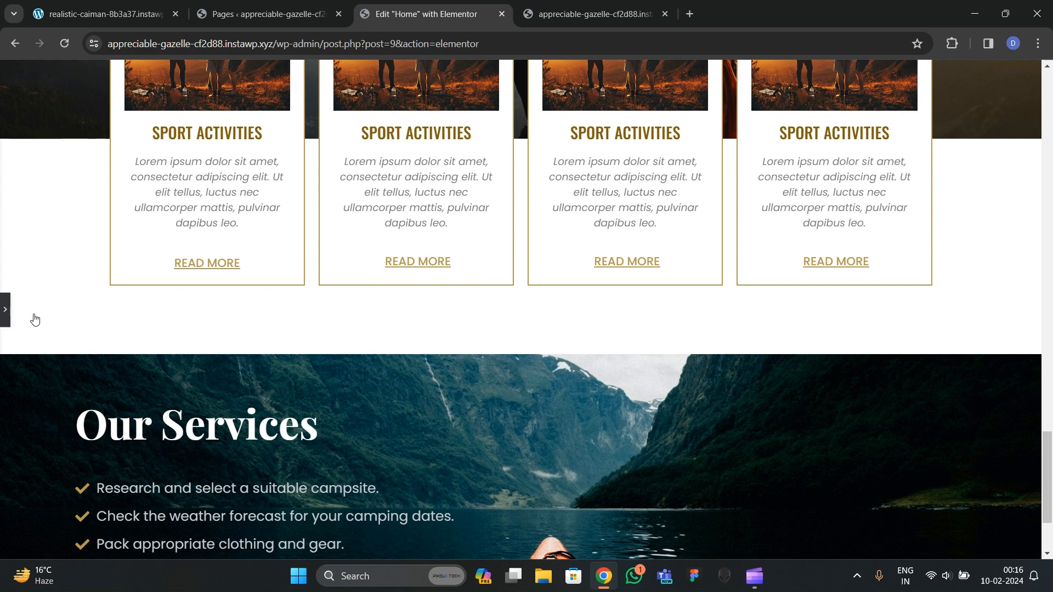
pyautogui.click(5, 309)
# Step: Set the call to action container's background image attachment to Fixed and update the page
pyautogui.scroll(-5, 373, 384)
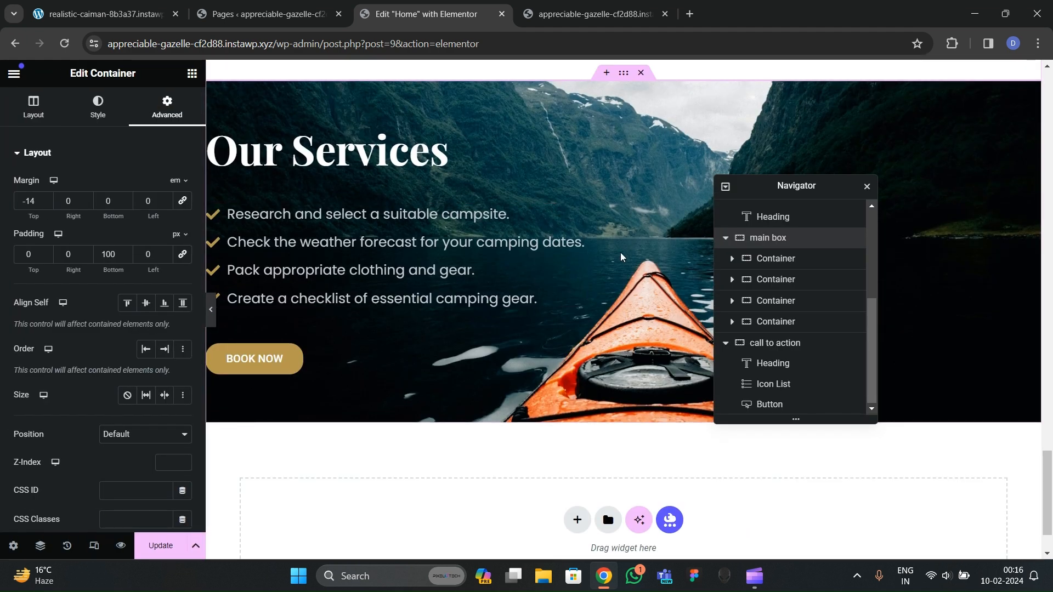
pyautogui.scroll(1, 625, 230)
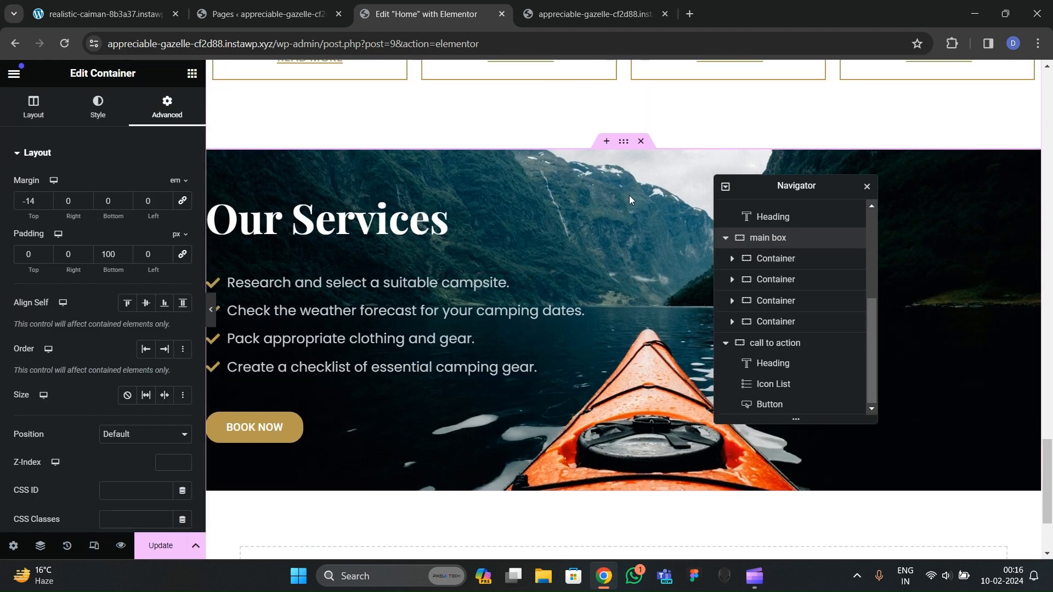
pyautogui.click(777, 346)
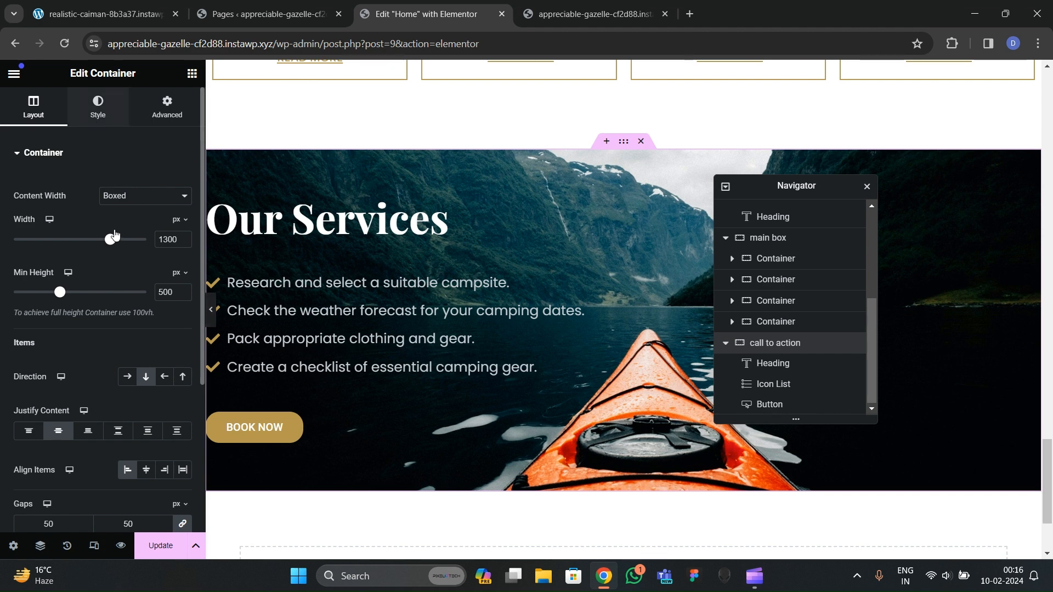
pyautogui.click(98, 107)
pyautogui.scroll(-3, 92, 263)
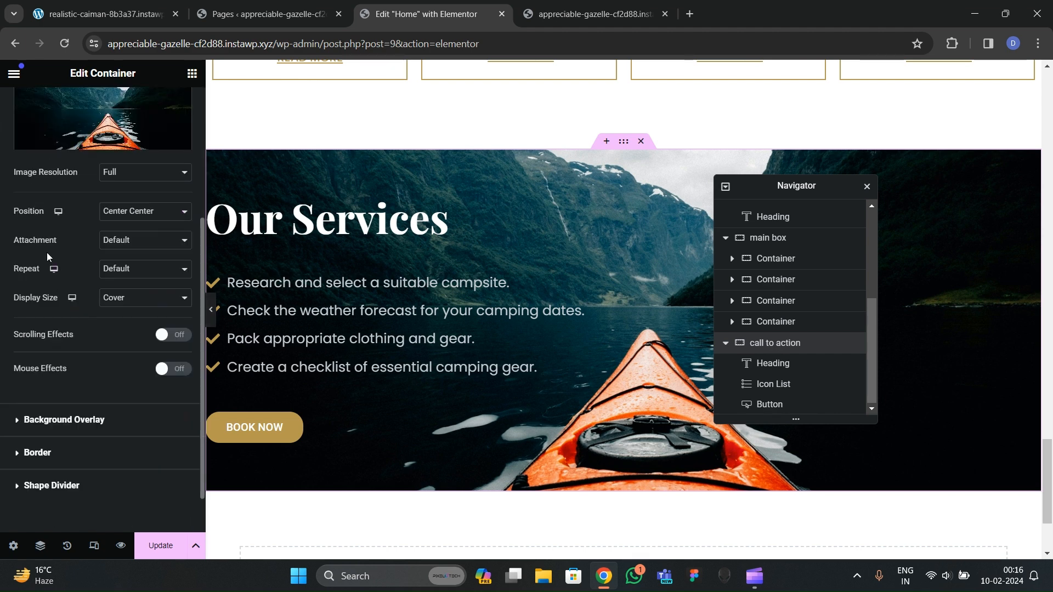
pyautogui.click(127, 242)
pyautogui.click(124, 277)
pyautogui.scroll(-3, 439, 312)
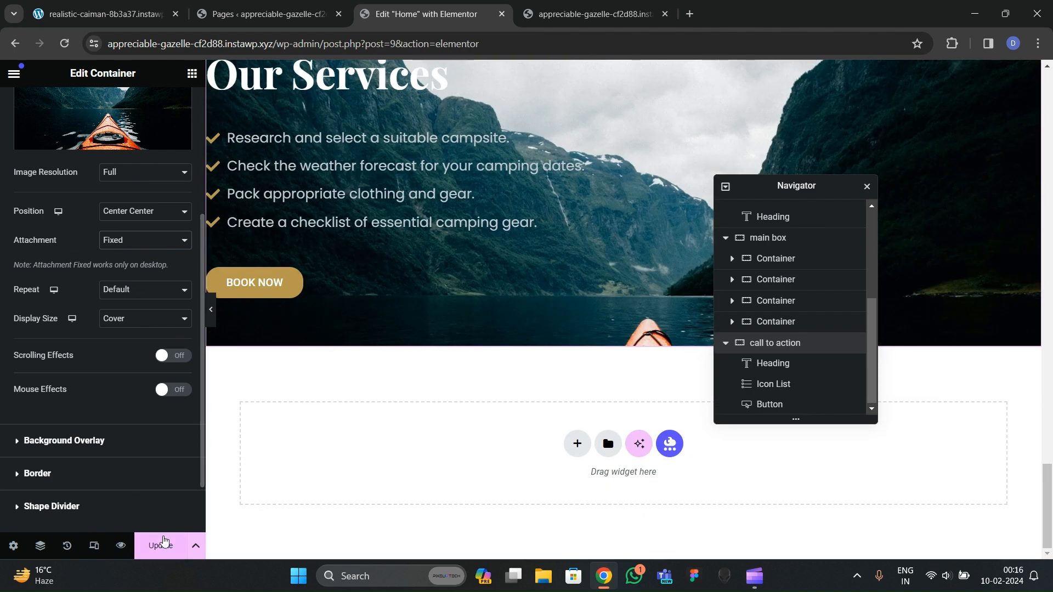
pyautogui.click(162, 544)
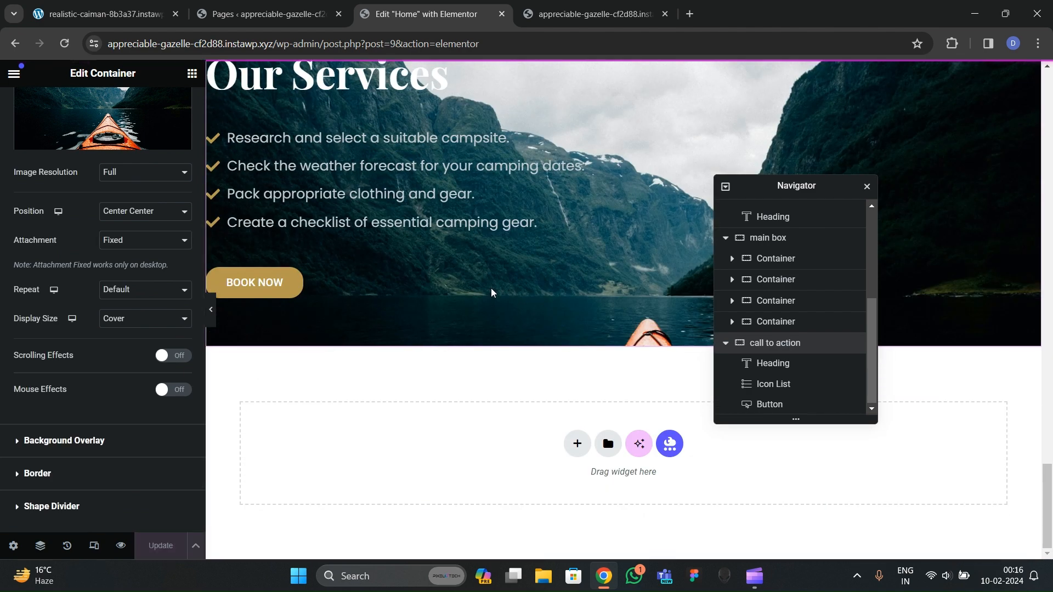
# Step: Reload the live home page and examine the packages, services and call-to-action sections, including the banner's background while scrolling
pyautogui.click(589, 14)
pyautogui.click(64, 44)
pyautogui.scroll(15, 512, 291)
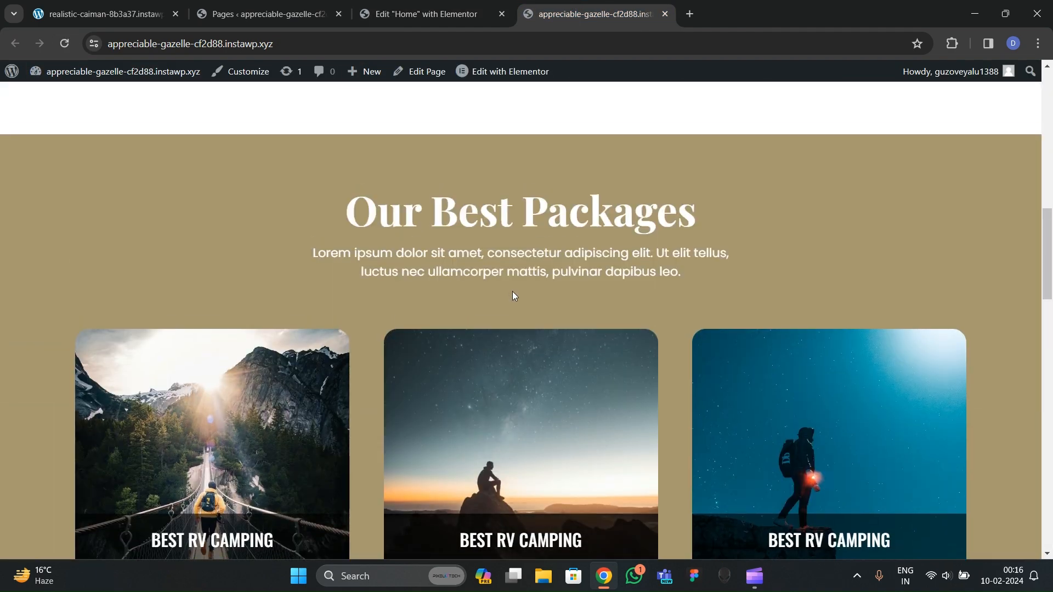
pyautogui.scroll(-8, 495, 265)
pyautogui.scroll(-15, 500, 297)
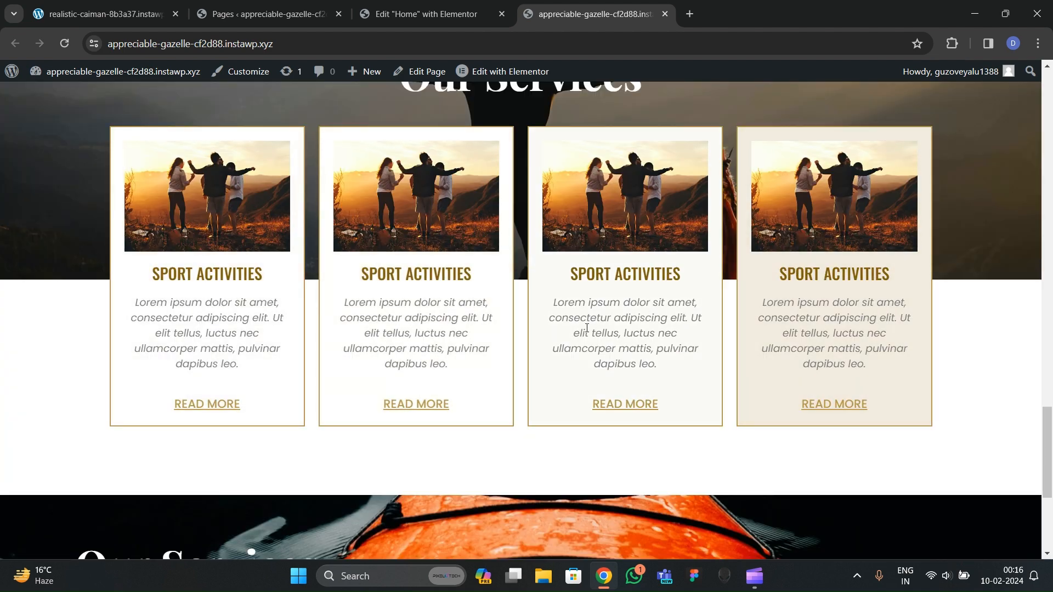
pyautogui.scroll(2, 340, 293)
pyautogui.scroll(-3, 341, 293)
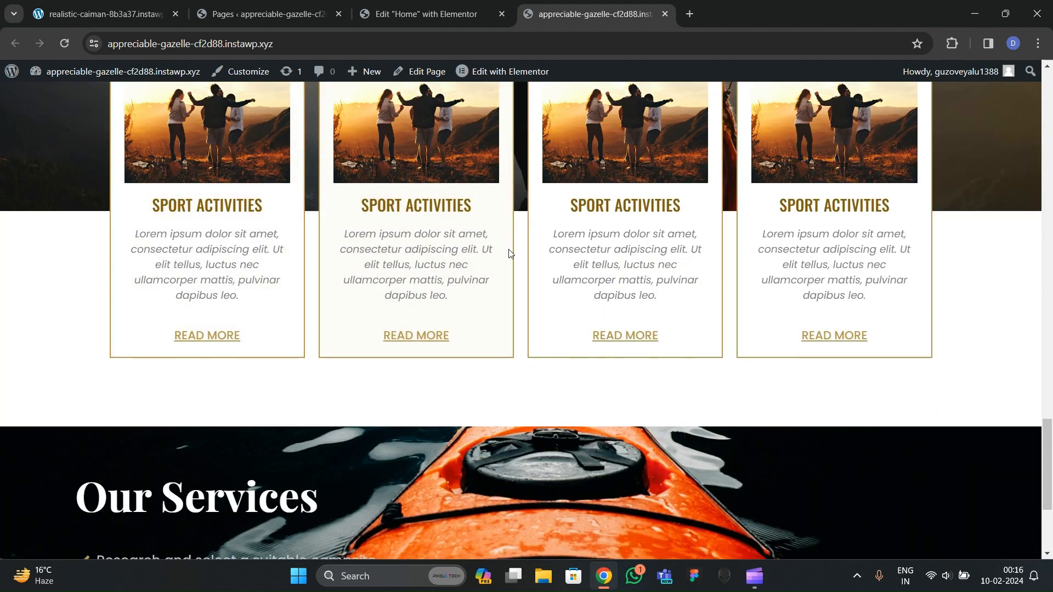
pyautogui.scroll(-3, 378, 287)
pyautogui.scroll(3, 346, 356)
pyautogui.scroll(-3, 491, 418)
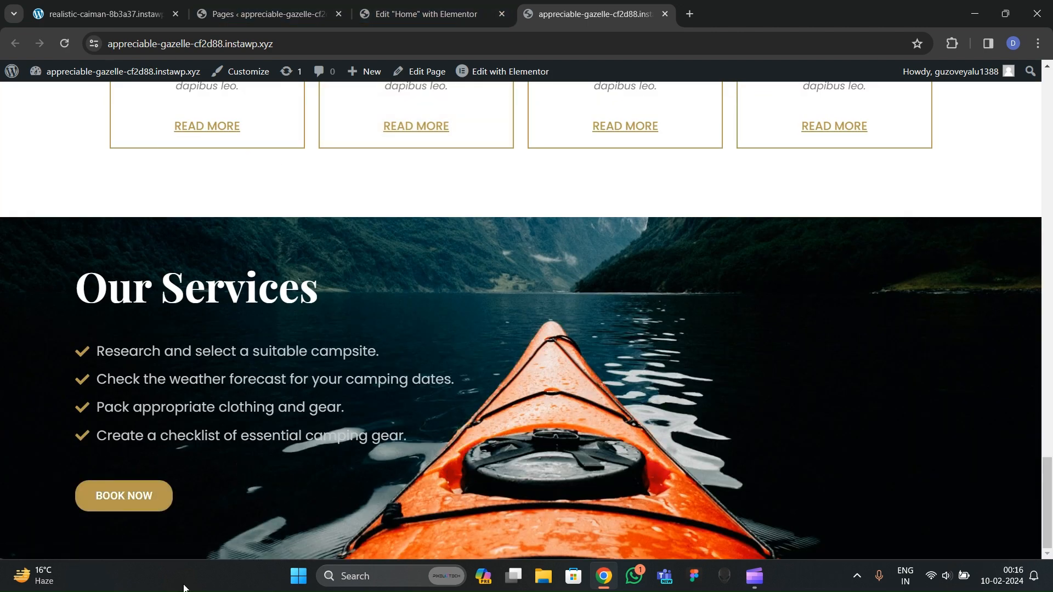
# Step: Set the hover background color of the banner's BOOK NOW button to white
pyautogui.click(426, 14)
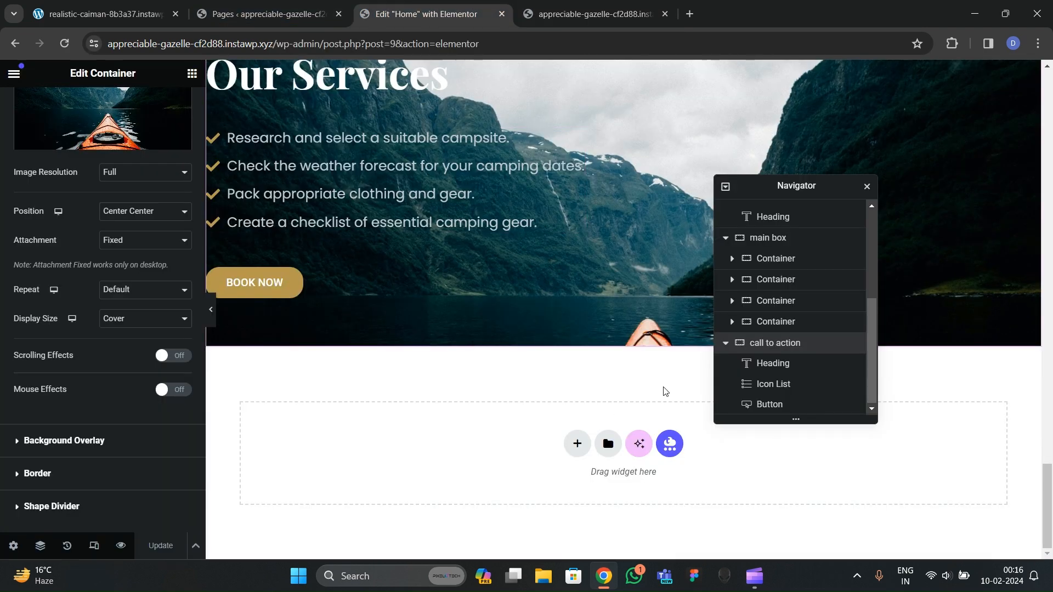
pyautogui.click(257, 282)
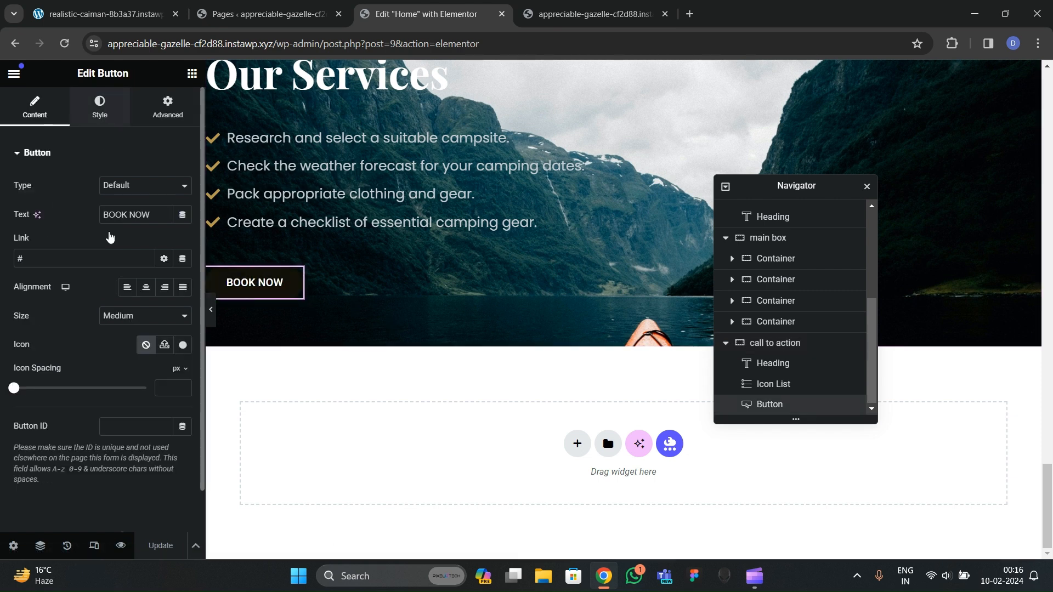
pyautogui.click(100, 107)
pyautogui.click(147, 242)
pyautogui.click(183, 329)
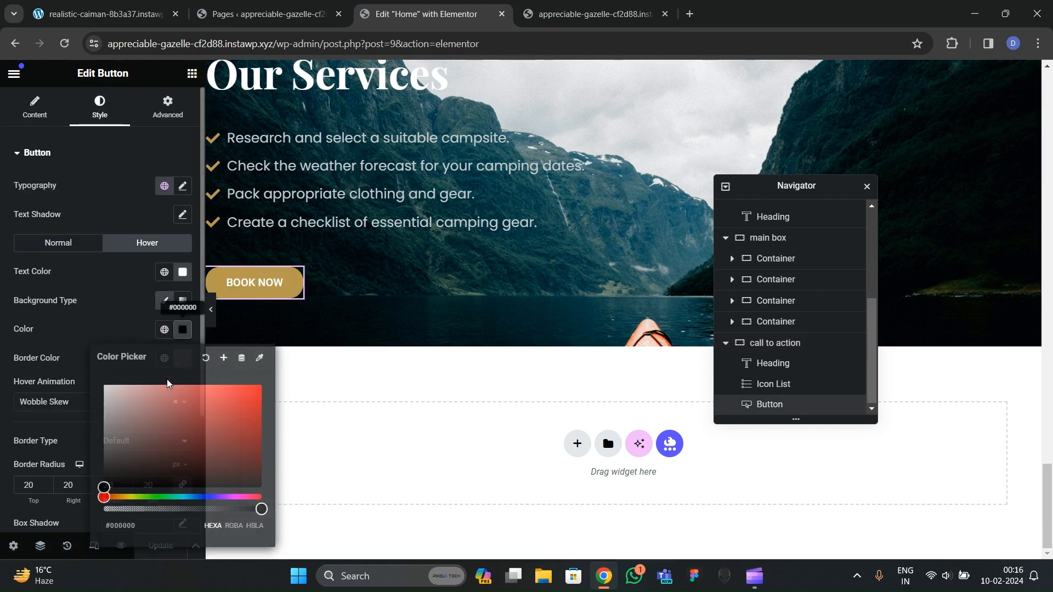
pyautogui.click(84, 320)
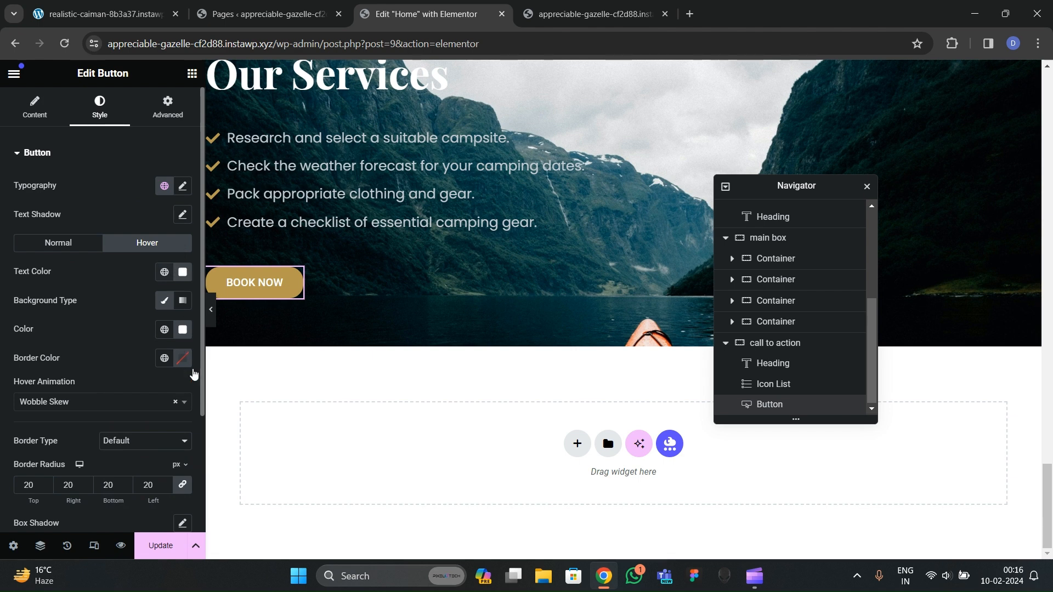
# Step: Set the hover text color of the banner's BOOK NOW button to black (#000000)
pyautogui.click(184, 273)
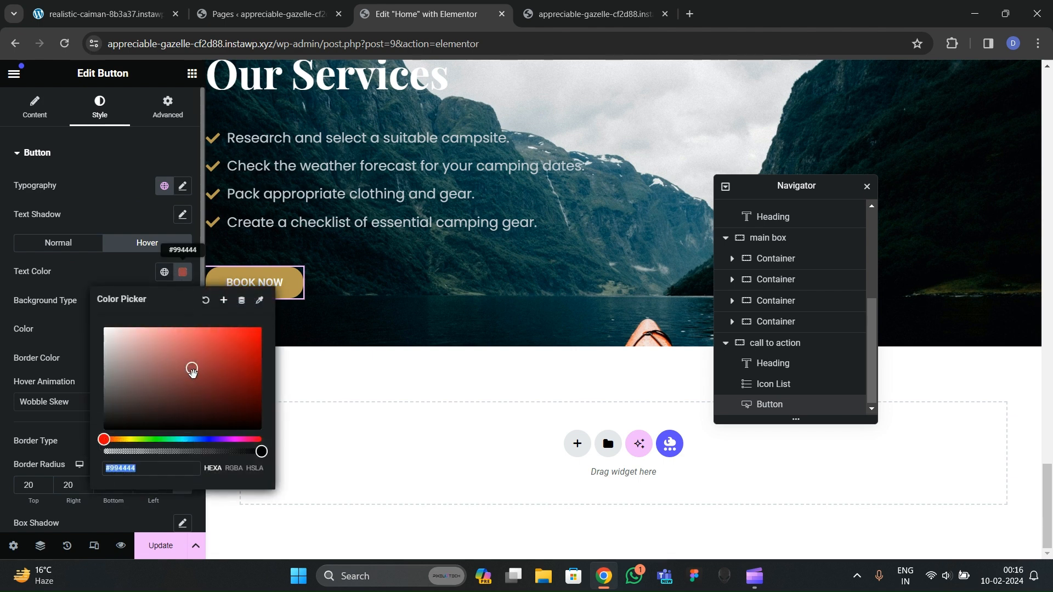
pyautogui.click(82, 357)
pyautogui.click(183, 275)
pyautogui.moveTo(166, 387); pyautogui.dragTo(97, 433)
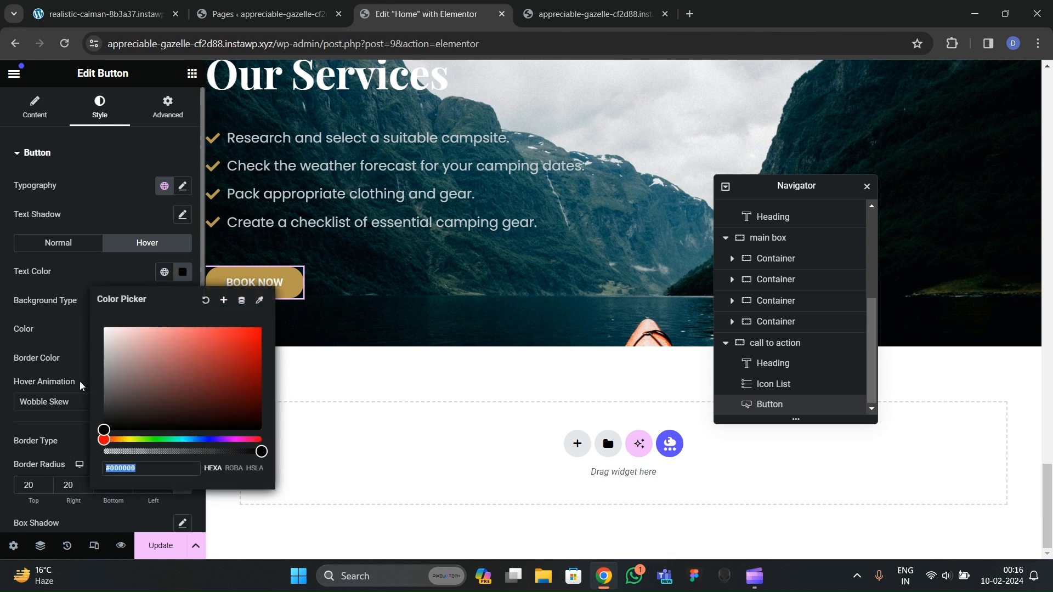
pyautogui.click(80, 386)
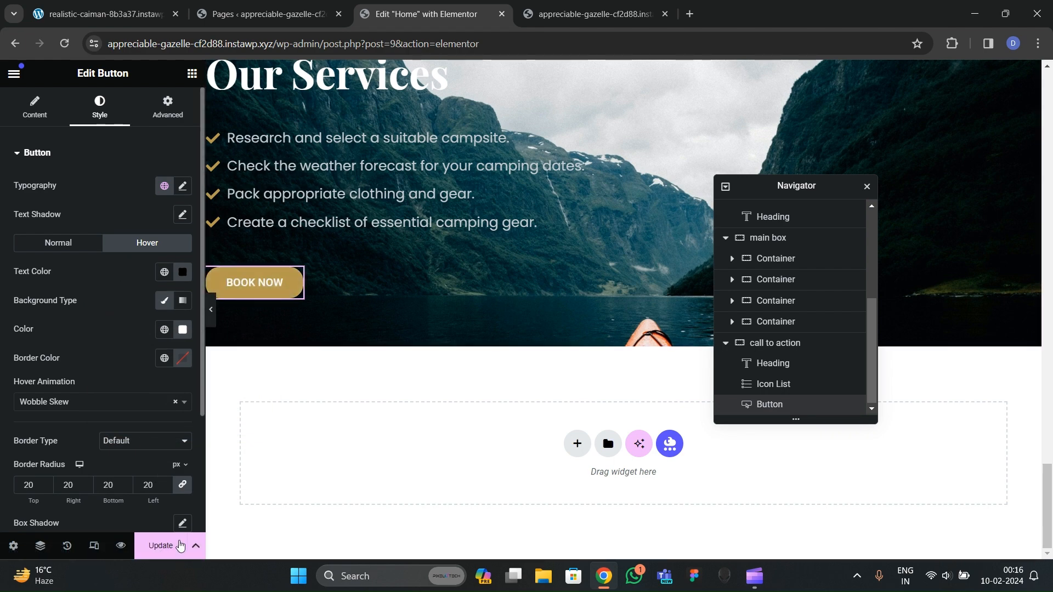
# Step: Review the reference site's remaining sections down to the Contact Us form and footer
pyautogui.click(104, 14)
pyautogui.scroll(-10, 341, 307)
pyautogui.scroll(10, 351, 329)
pyautogui.scroll(-15, 352, 324)
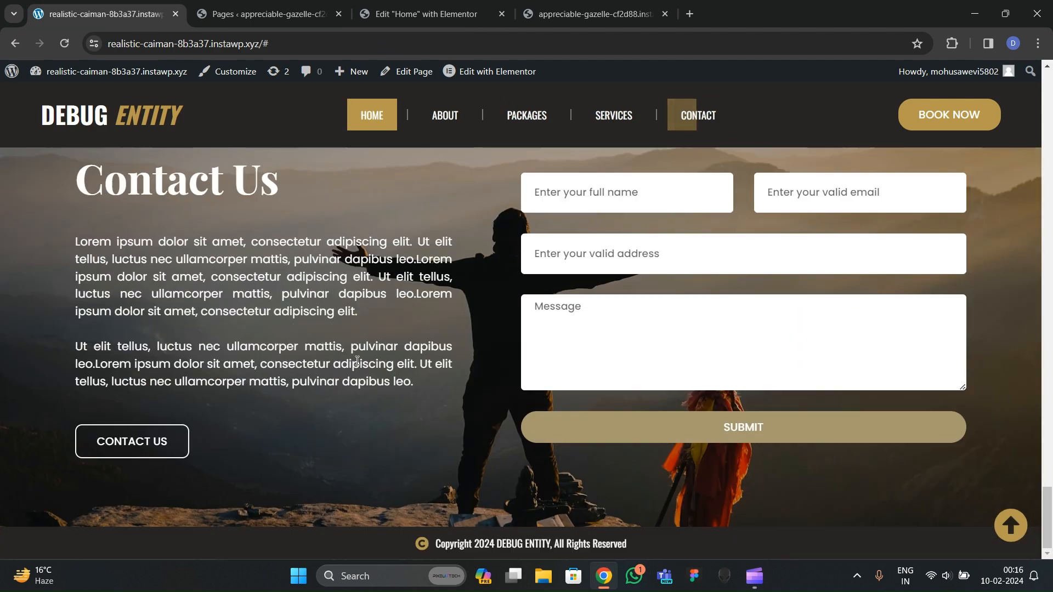
# Step: Add a single-column container below the call-to-action banner, with 80 px top and bottom padding and 0 on the sides
pyautogui.scroll(10, 351, 353)
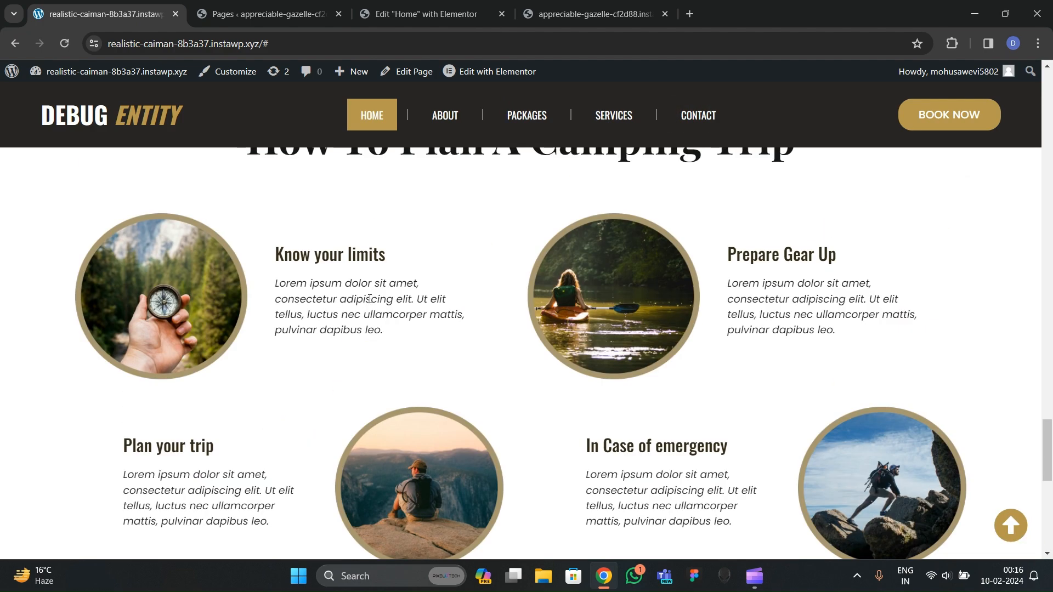
pyautogui.scroll(5, 368, 301)
pyautogui.scroll(-4, 405, 305)
pyautogui.scroll(2, 420, 167)
pyautogui.click(453, 18)
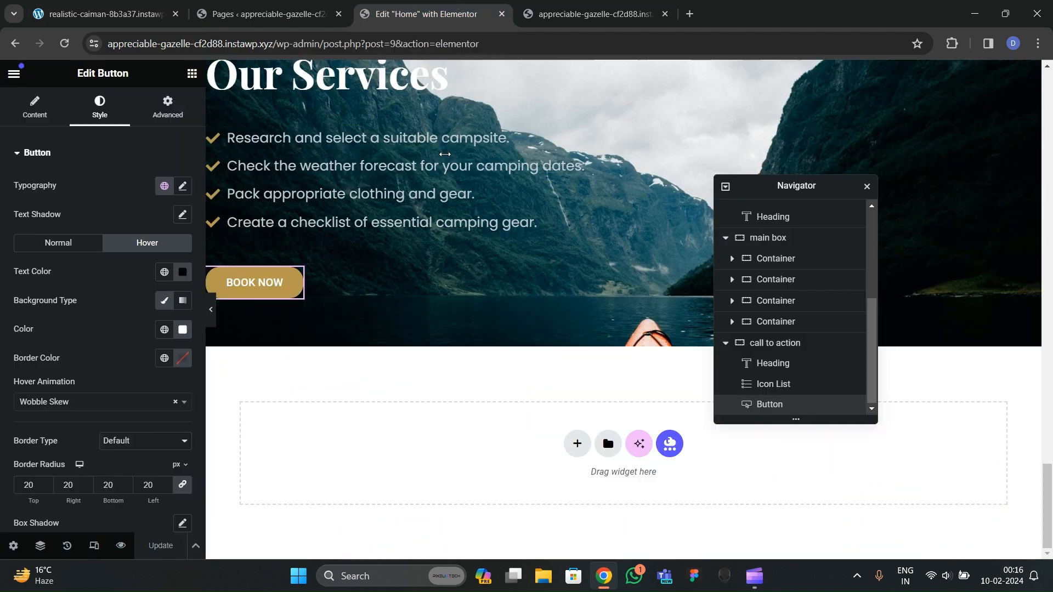
pyautogui.click(574, 445)
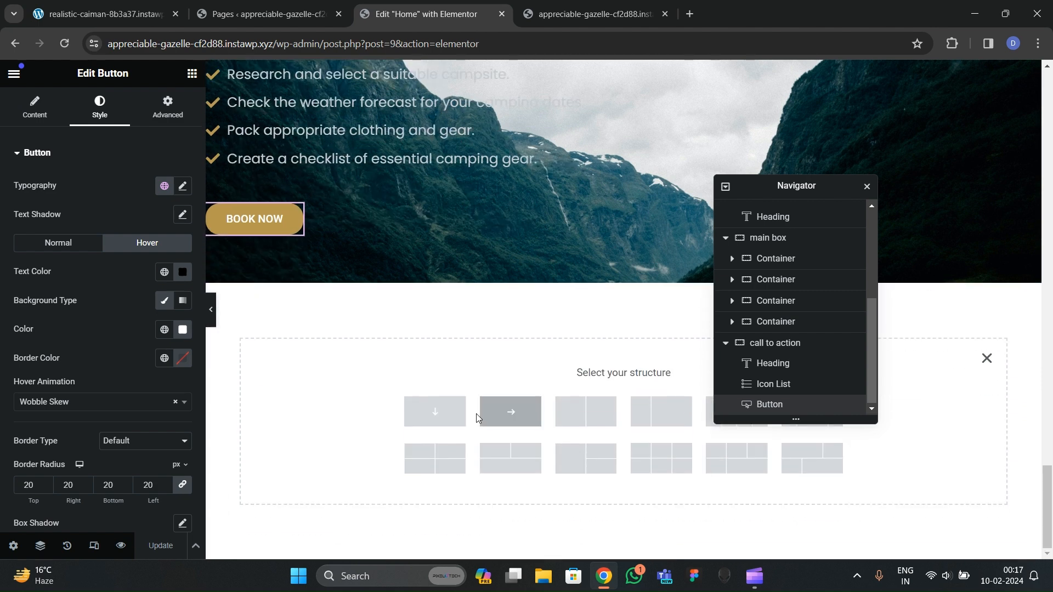
pyautogui.click(436, 417)
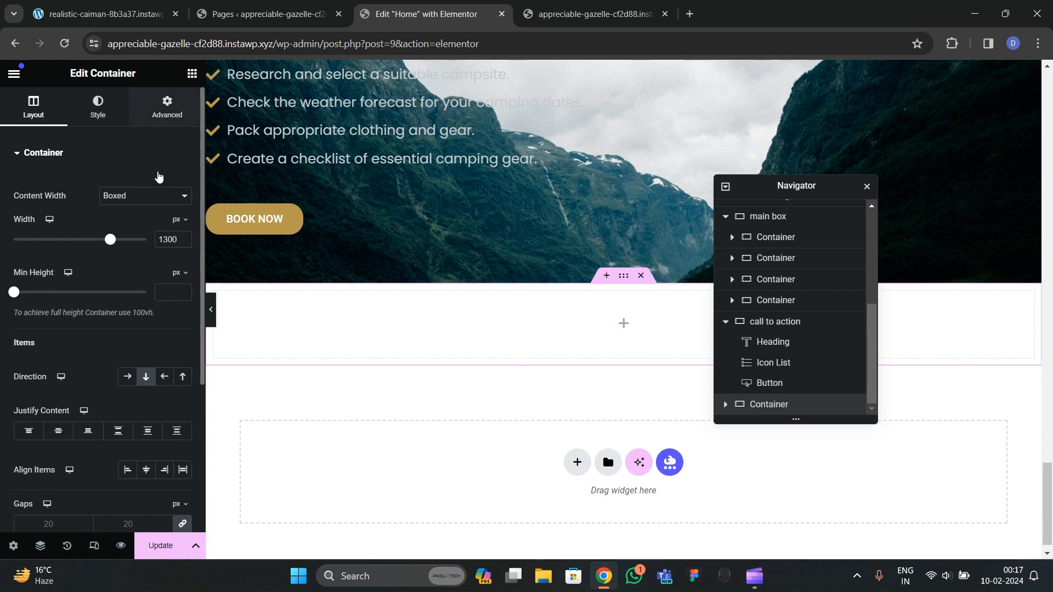
pyautogui.click(167, 107)
pyautogui.click(185, 259)
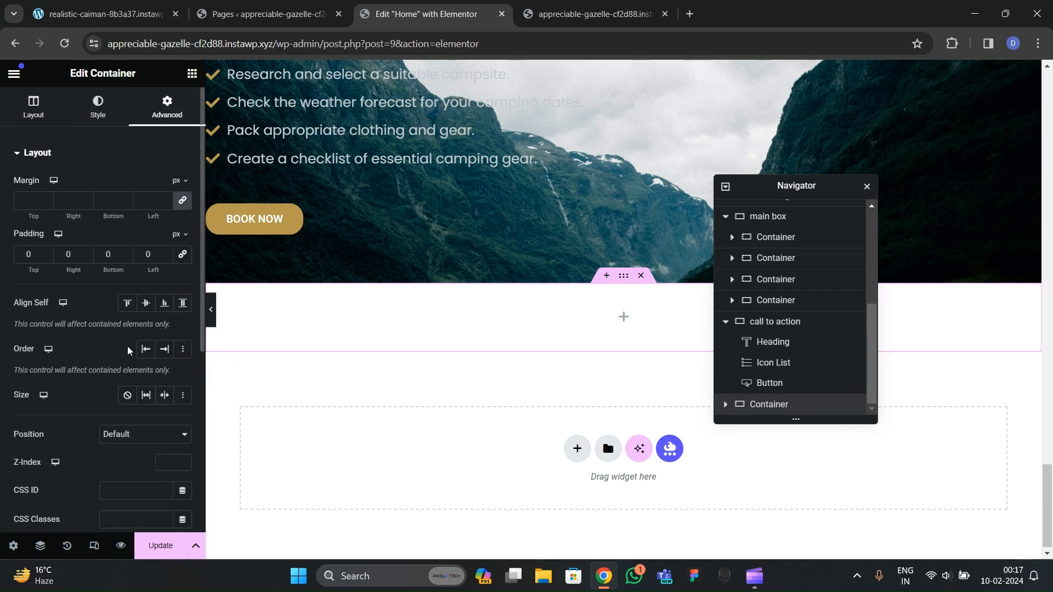
# Step: Copy the About Us section's heading and paste it into the new empty container
pyautogui.scroll(6, 367, 272)
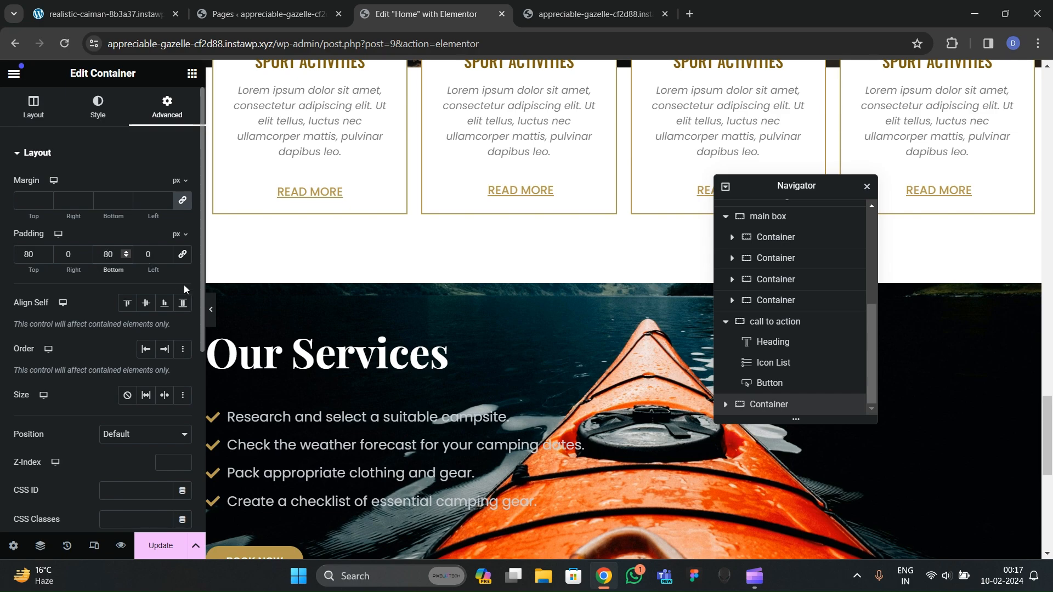
pyautogui.scroll(-5, 175, 281)
pyautogui.scroll(-15, 437, 301)
pyautogui.scroll(10, 496, 294)
pyautogui.scroll(-5, 492, 345)
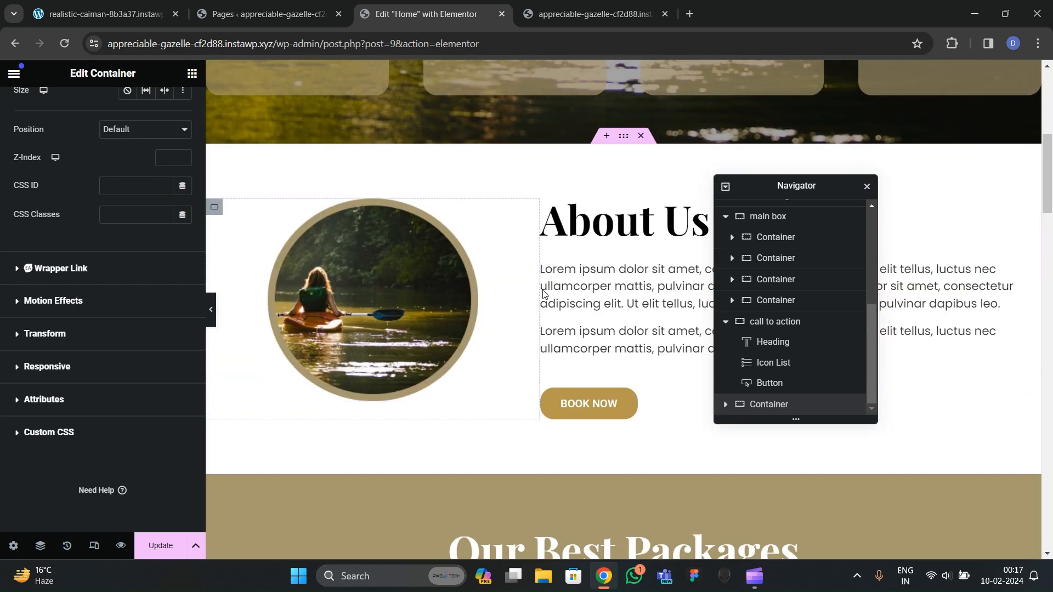
pyautogui.rightClick(593, 237)
pyautogui.click(620, 298)
pyautogui.scroll(-10, 575, 346)
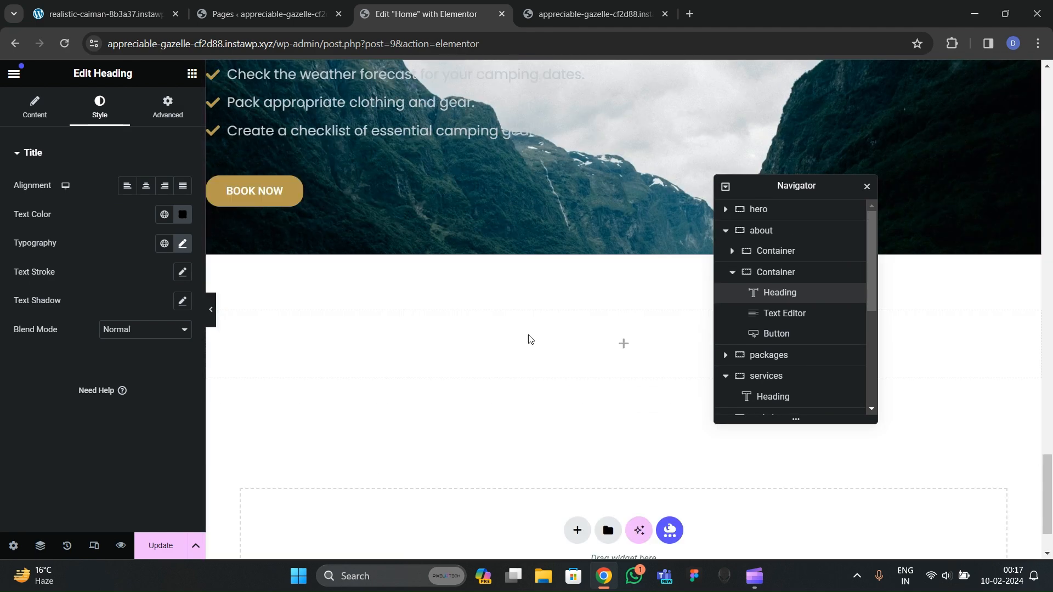
pyautogui.scroll(-3, 529, 339)
pyautogui.rightClick(470, 276)
pyautogui.click(470, 331)
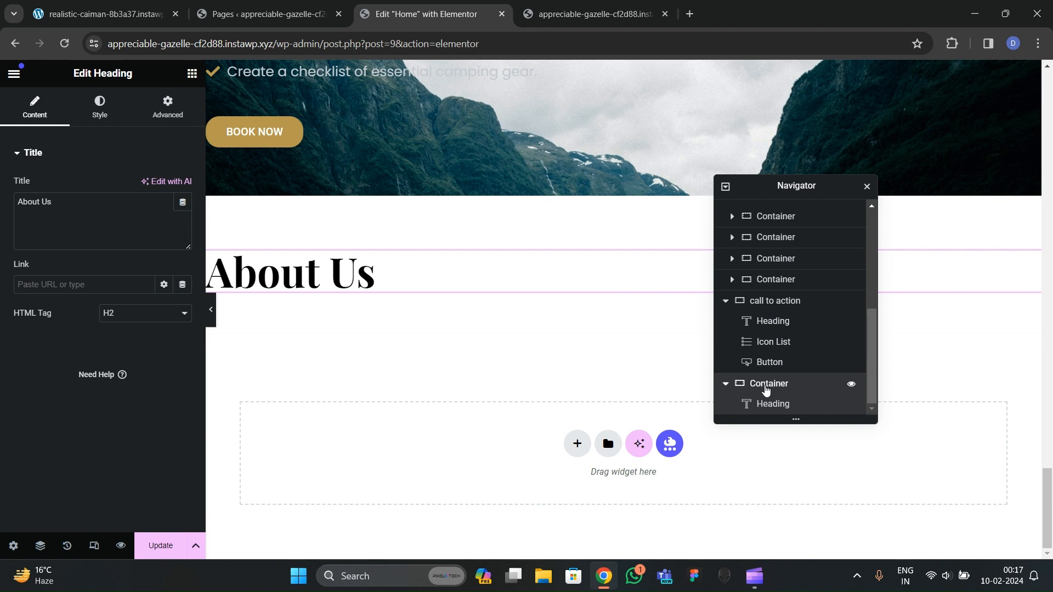
# Step: Rename the new container as "steps section" in the page structure
pyautogui.doubleClick(766, 387)
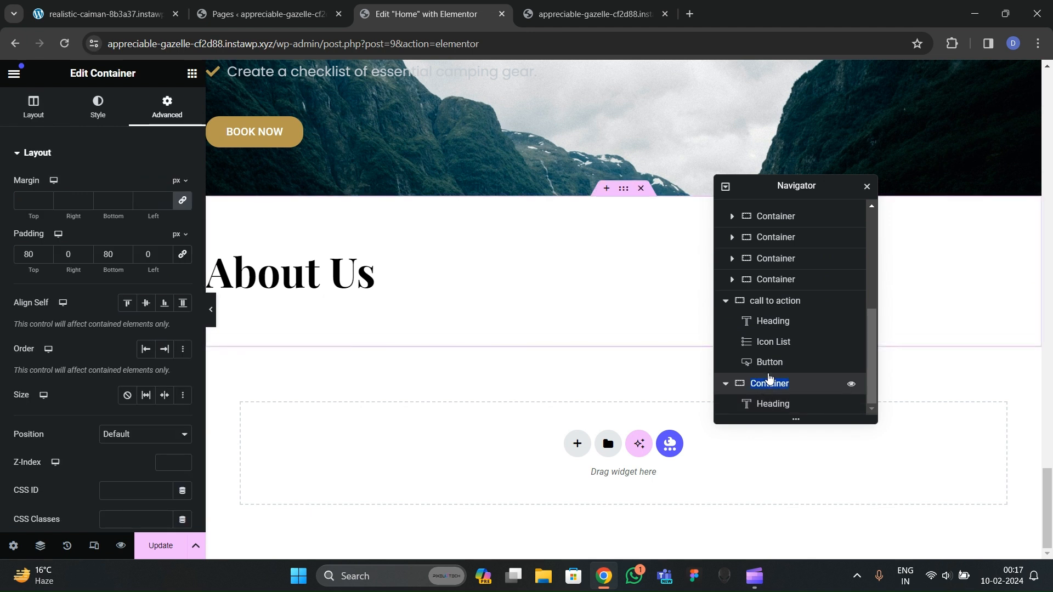
pyautogui.write('steps')
pyautogui.press('Return')
pyautogui.write('section')
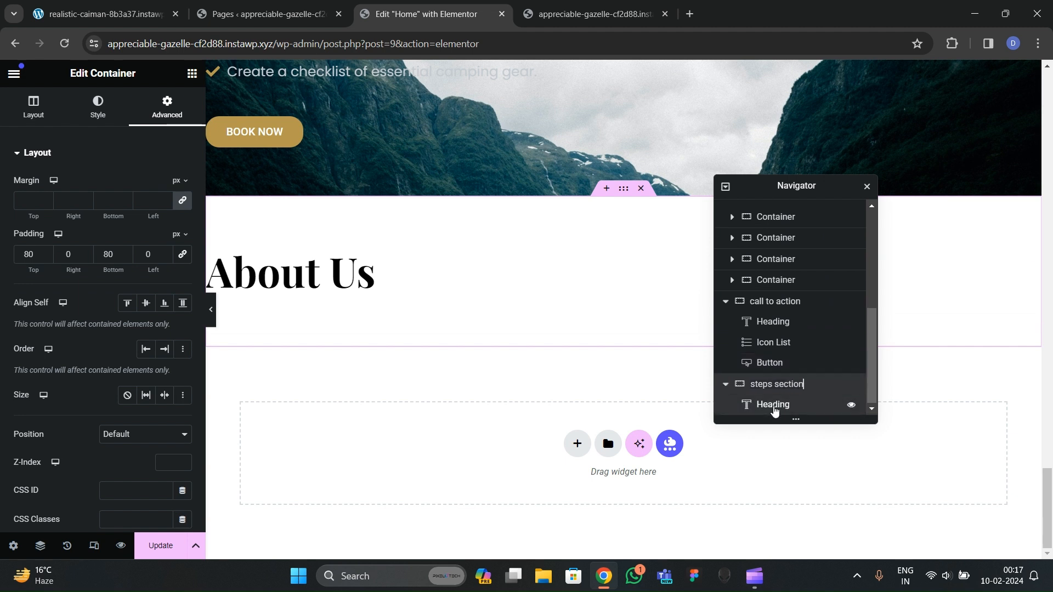
# Step: Set the steps section container's item alignment to center
pyautogui.click(748, 404)
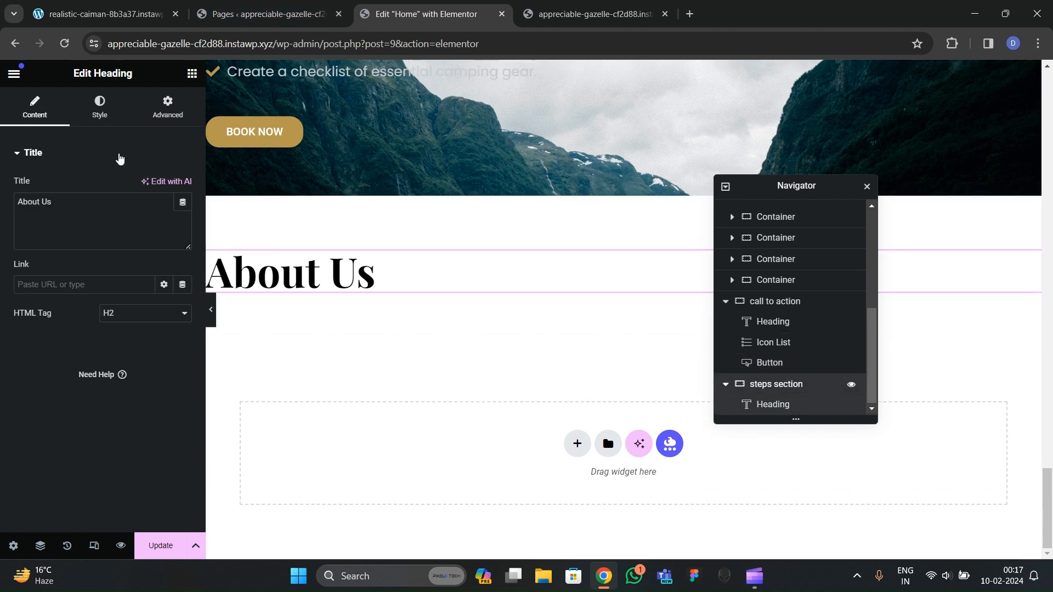
pyautogui.click(774, 384)
pyautogui.click(51, 112)
pyautogui.scroll(-3, 93, 307)
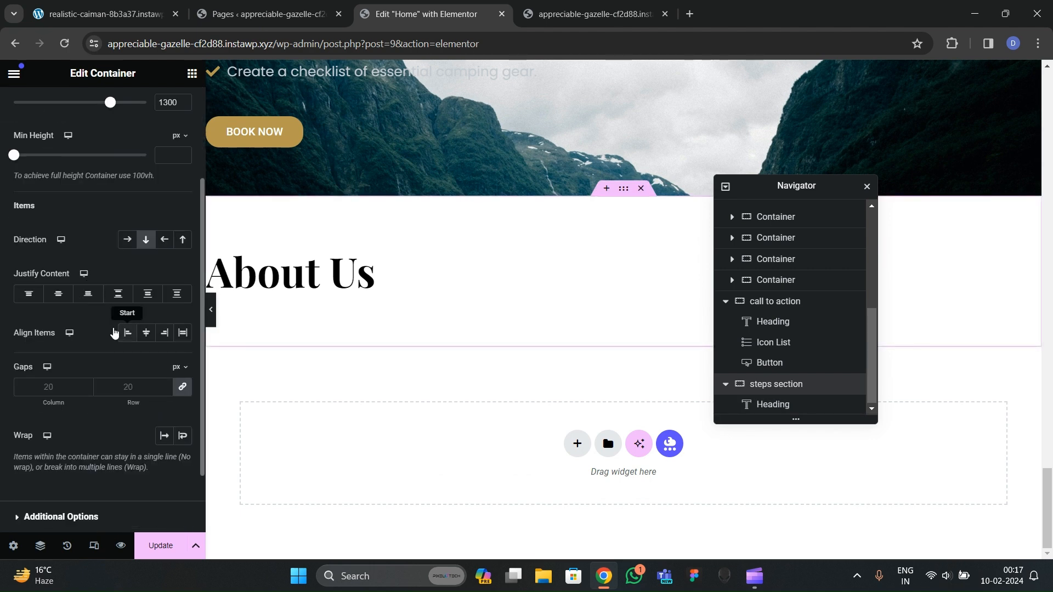
pyautogui.click(146, 333)
# Step: Change the pasted heading's title to "How to plan a camping trip"
pyautogui.click(548, 274)
pyautogui.hotkey('ctrl', '1')
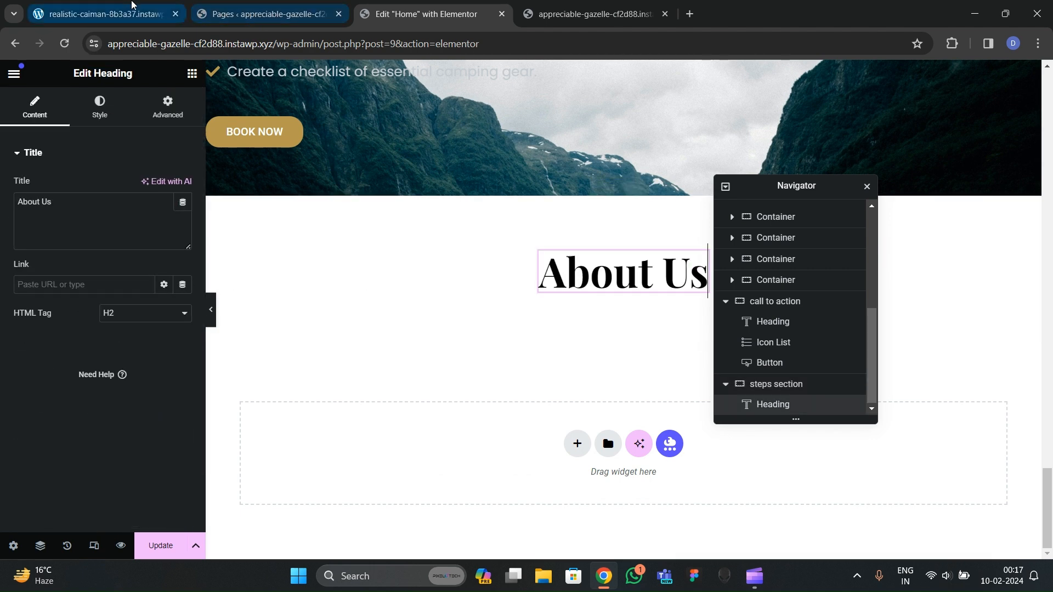
pyautogui.hotkey('ctrl', '3')
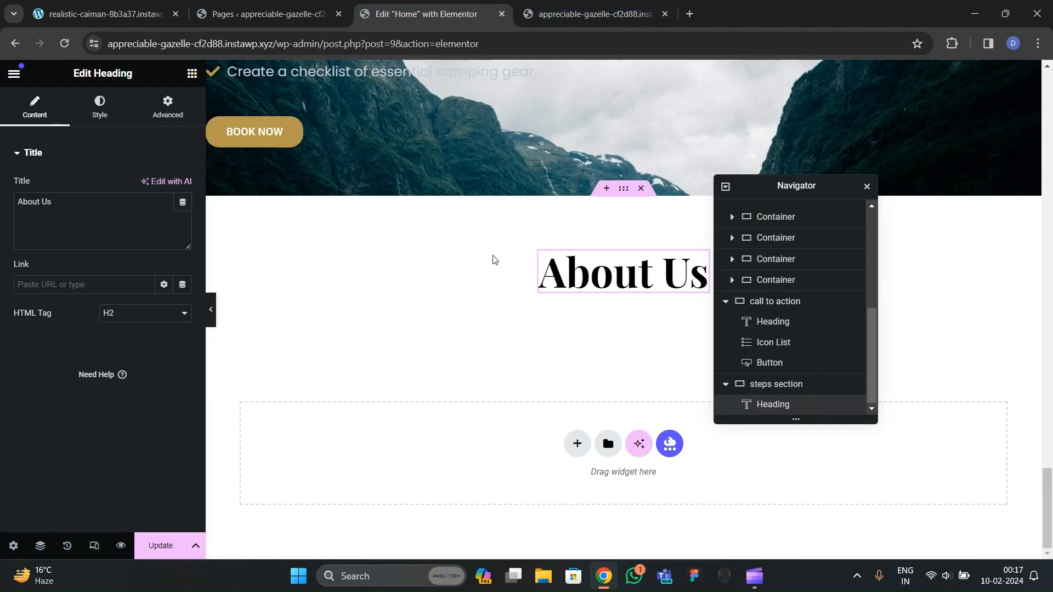
pyautogui.moveTo(60, 202); pyautogui.dragTo(1, 207)
pyautogui.write('Ho')
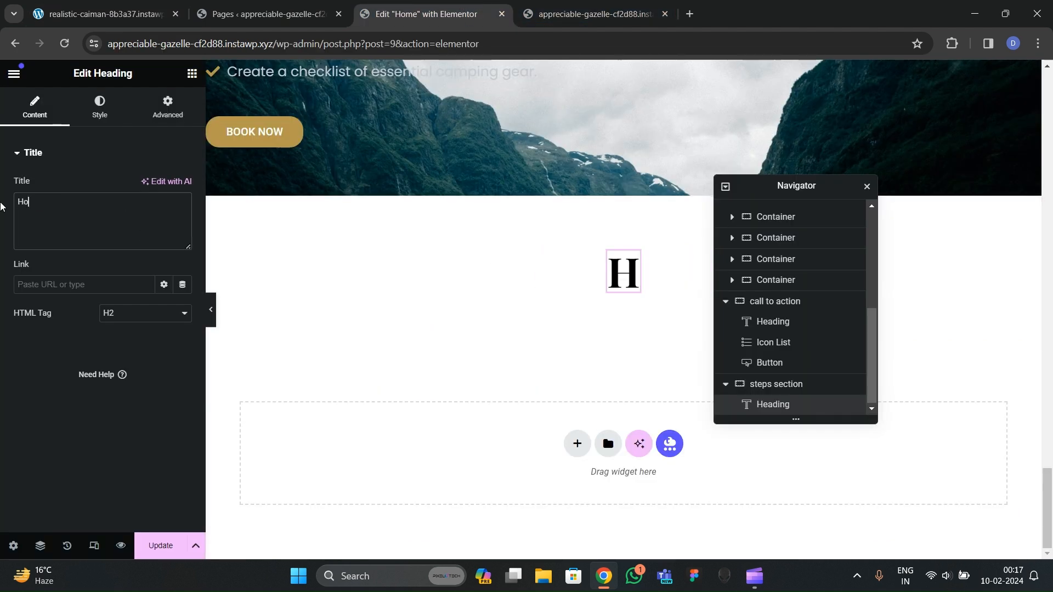
pyautogui.write('w to plan a camping trip')
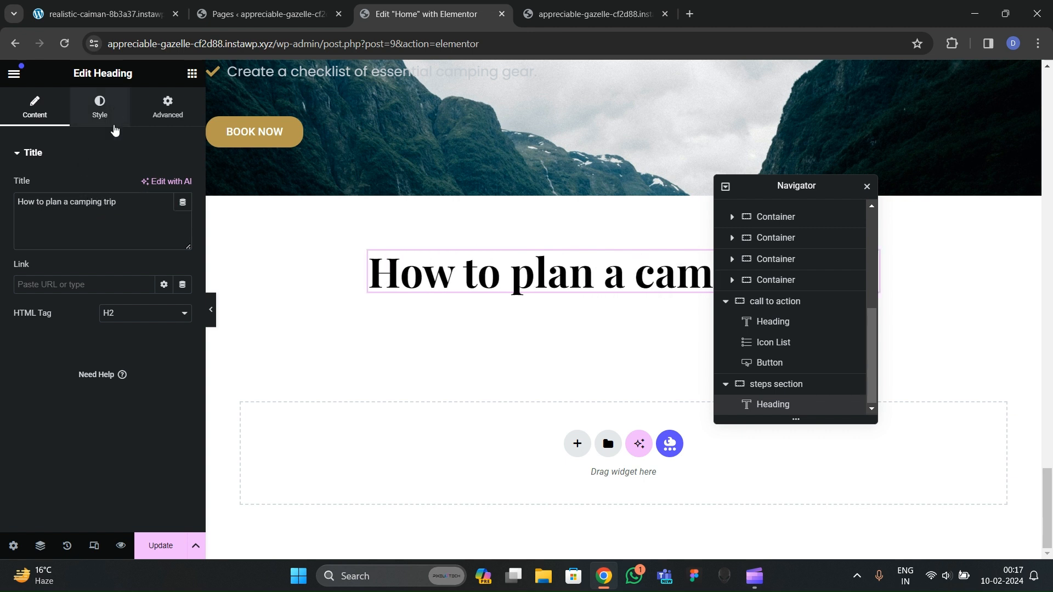
# Step: Set the camping trip heading's text transform to Capitalize
pyautogui.click(100, 107)
pyautogui.click(182, 243)
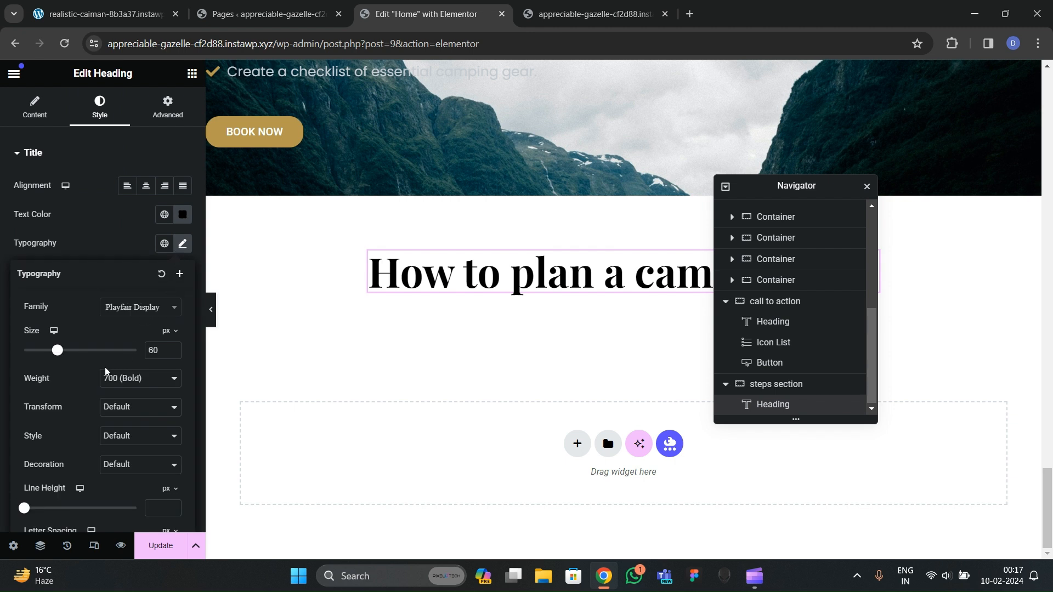
pyautogui.click(123, 411)
pyautogui.click(123, 411)
pyautogui.click(124, 452)
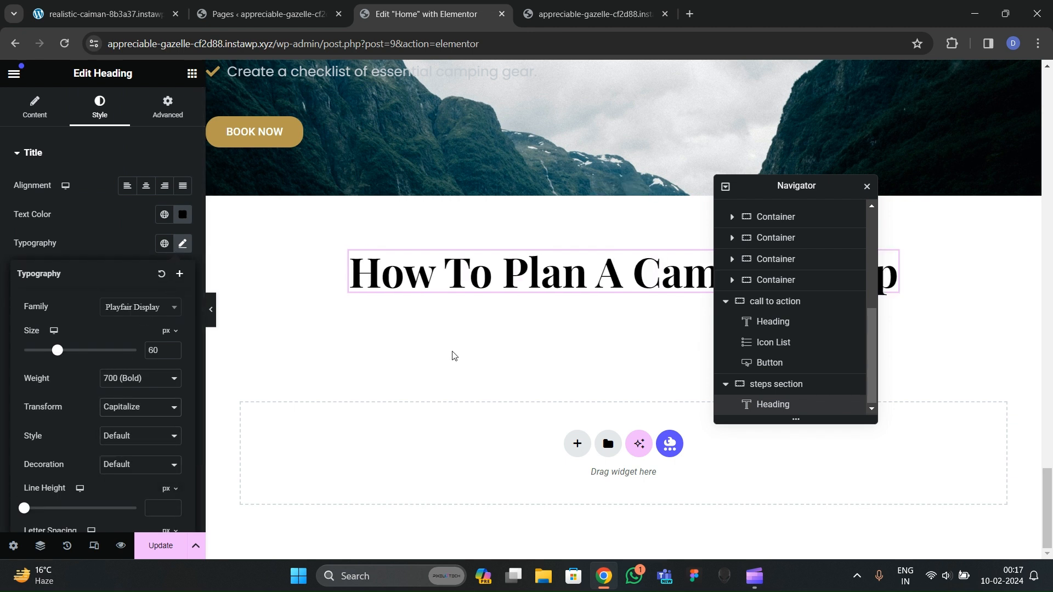
# Step: Check the reference steps layout and add a full-width container with zero padding below the steps section heading
pyautogui.moveTo(789, 195); pyautogui.dragTo(783, 250)
pyautogui.click(144, 15)
pyautogui.scroll(-6, 282, 360)
pyautogui.scroll(5, 282, 363)
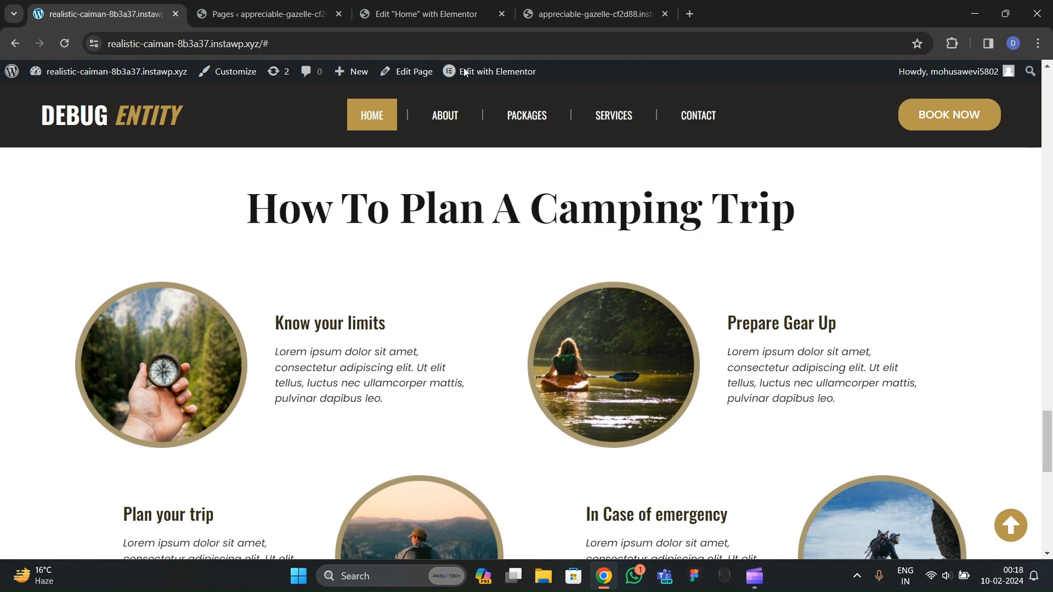
pyautogui.click(440, 11)
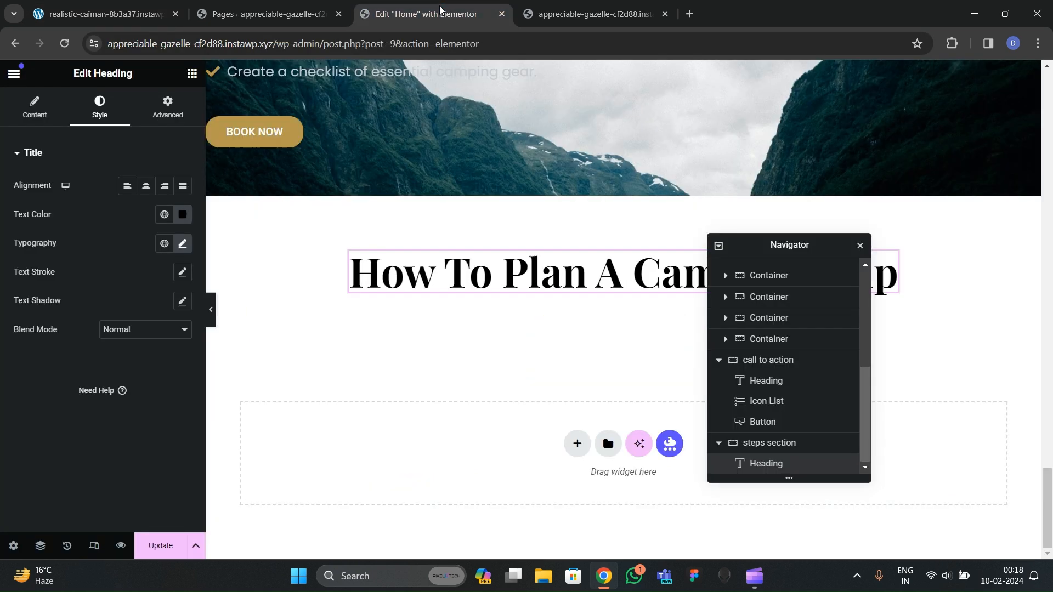
pyautogui.click(191, 72)
pyautogui.moveTo(82, 290); pyautogui.dragTo(483, 299)
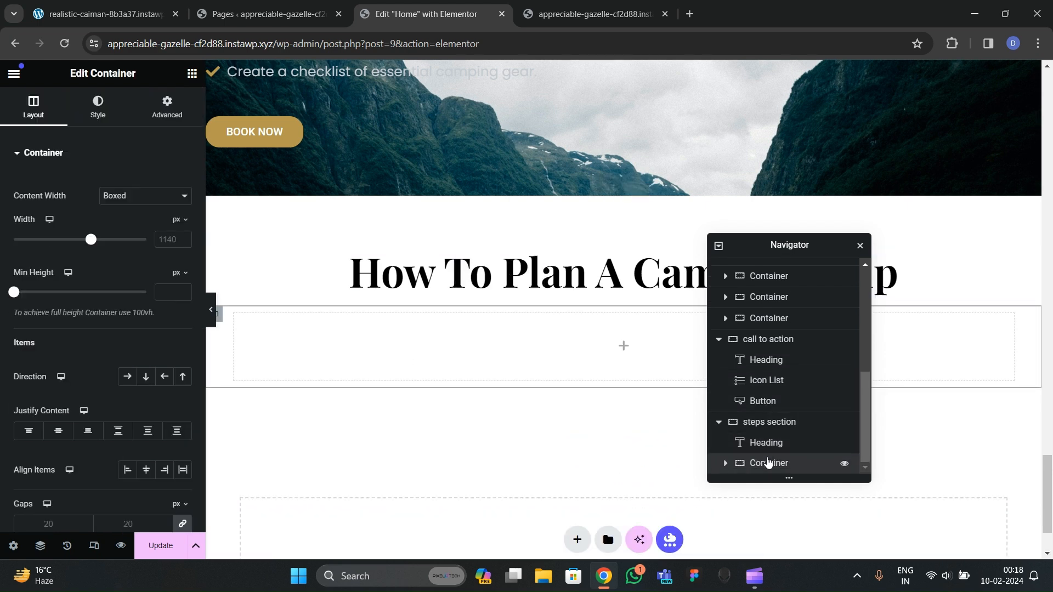
pyautogui.click(131, 221)
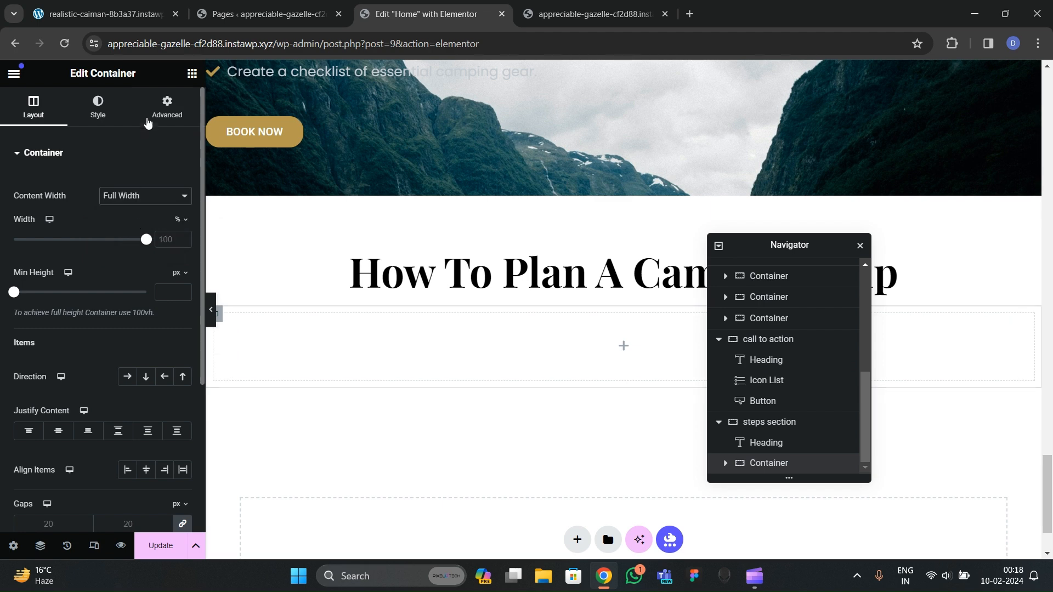
pyautogui.click(167, 107)
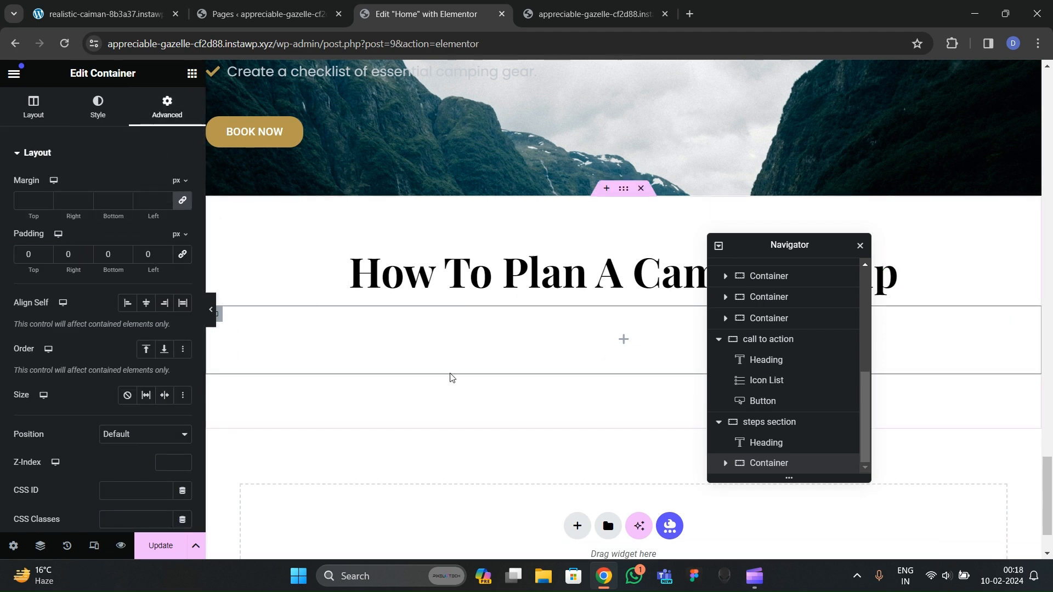
# Step: Nest another container inside the one below the heading, set to full width with zero padding on all sides
pyautogui.scroll(-2, 451, 369)
pyautogui.click(192, 73)
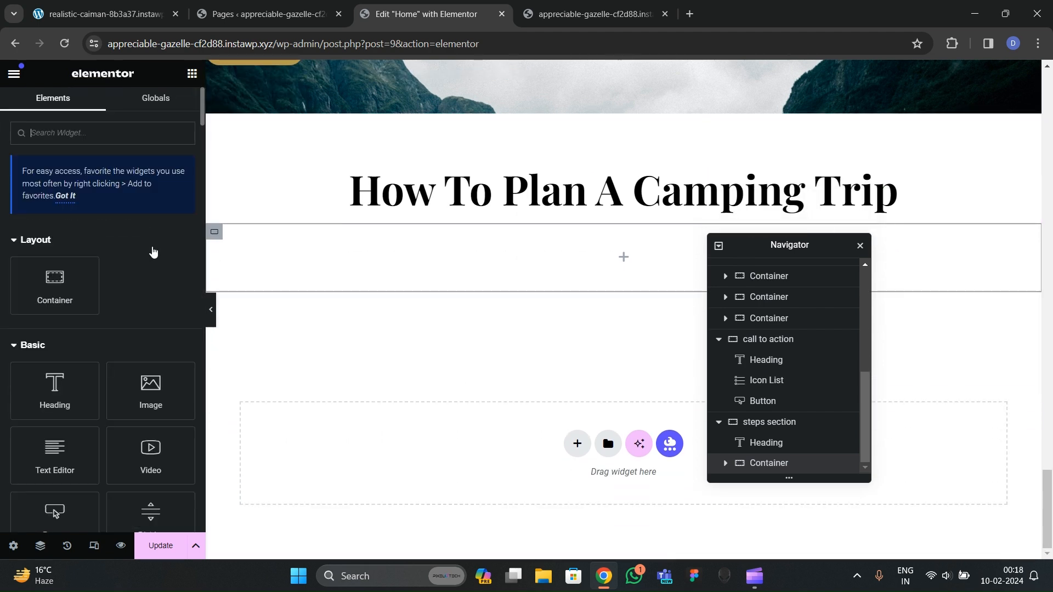
pyautogui.moveTo(71, 290); pyautogui.dragTo(356, 291)
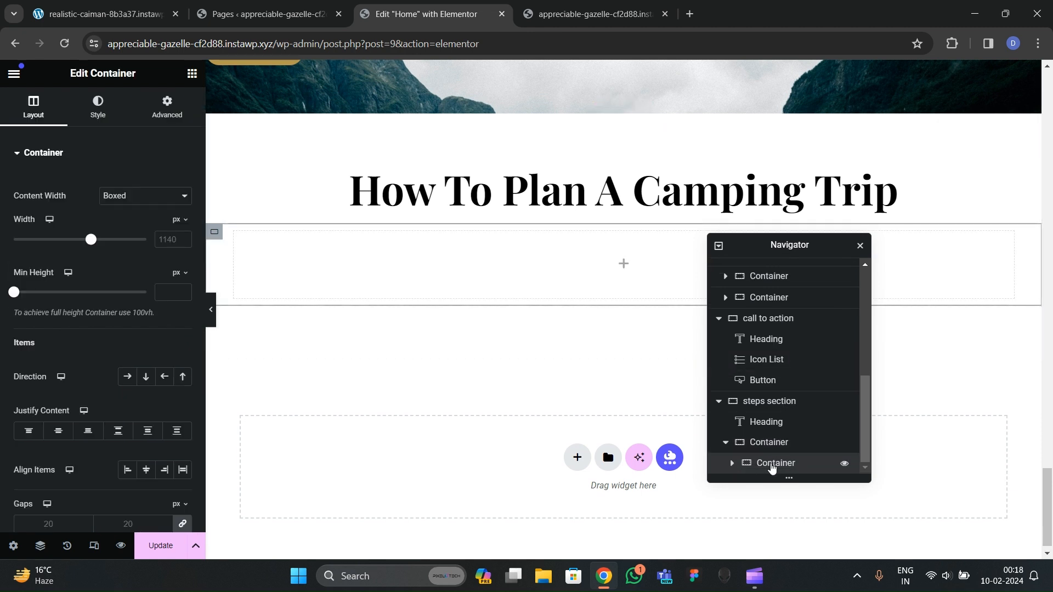
pyautogui.rightClick(771, 468)
pyautogui.click(145, 196)
pyautogui.click(137, 219)
pyautogui.click(167, 105)
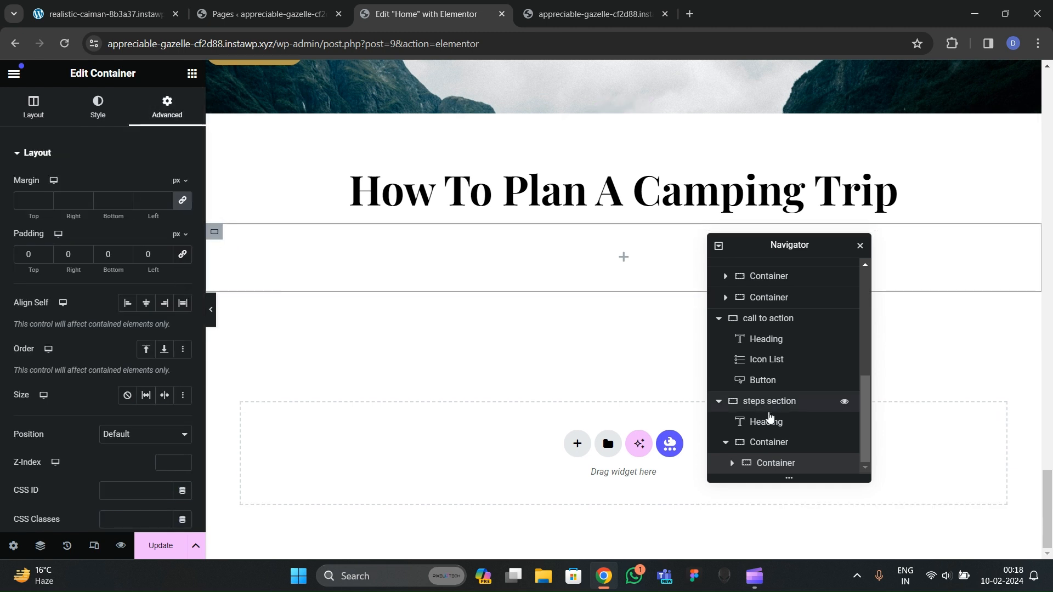
# Step: Duplicate the nested container and set the parent container to row direction with centered justification and item alignment
pyautogui.rightClick(769, 463)
pyautogui.click(814, 253)
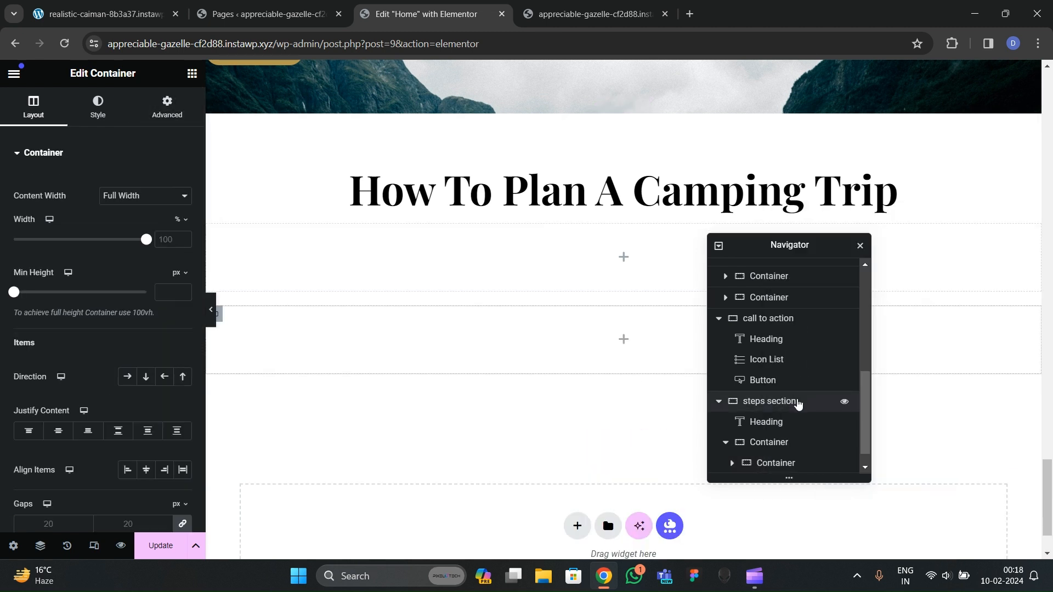
pyautogui.click(774, 428)
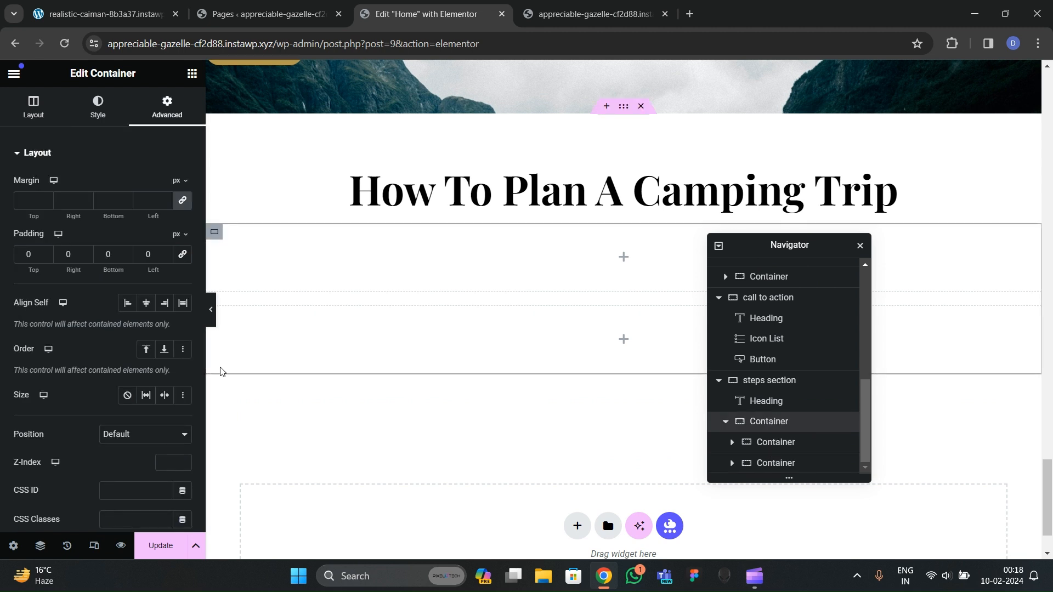
pyautogui.scroll(-3, 110, 362)
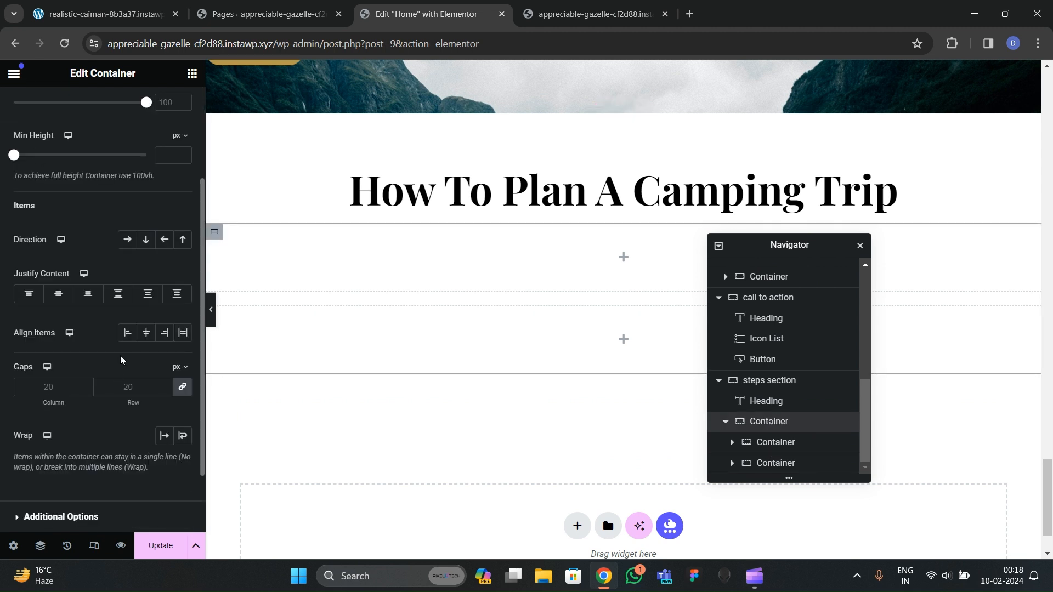
pyautogui.click(128, 242)
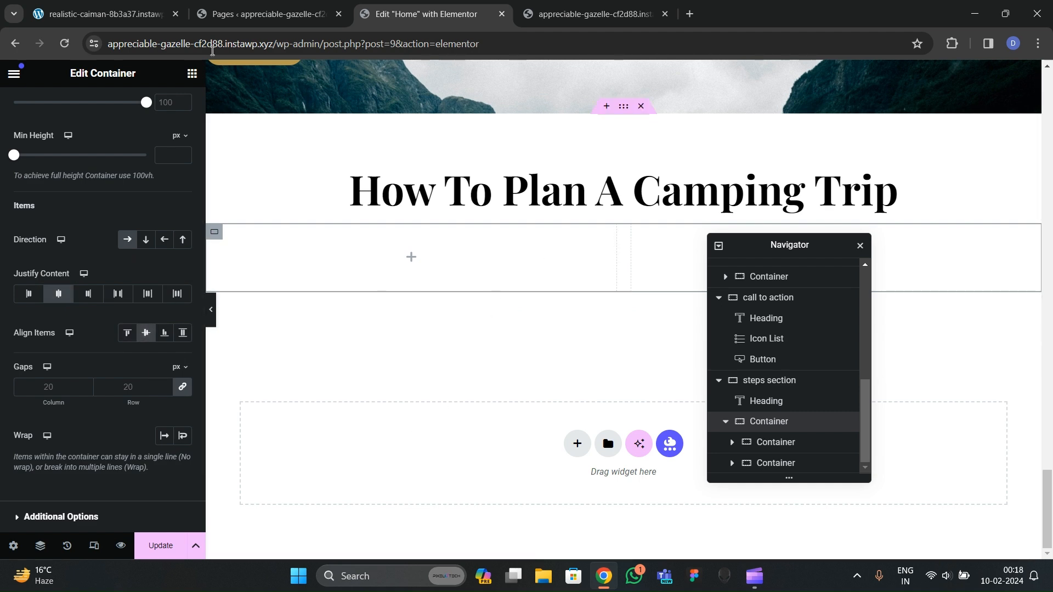
pyautogui.click(116, 14)
pyautogui.click(427, 14)
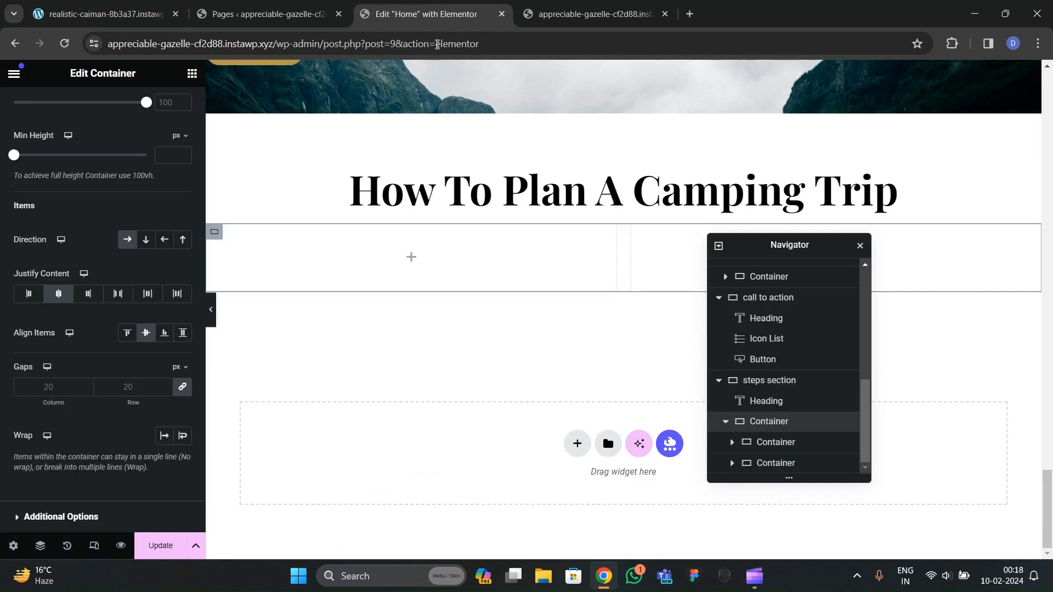
# Step: Add a container inside the left column of the steps section, with full-width content and zero padding on all sides
pyautogui.click(190, 75)
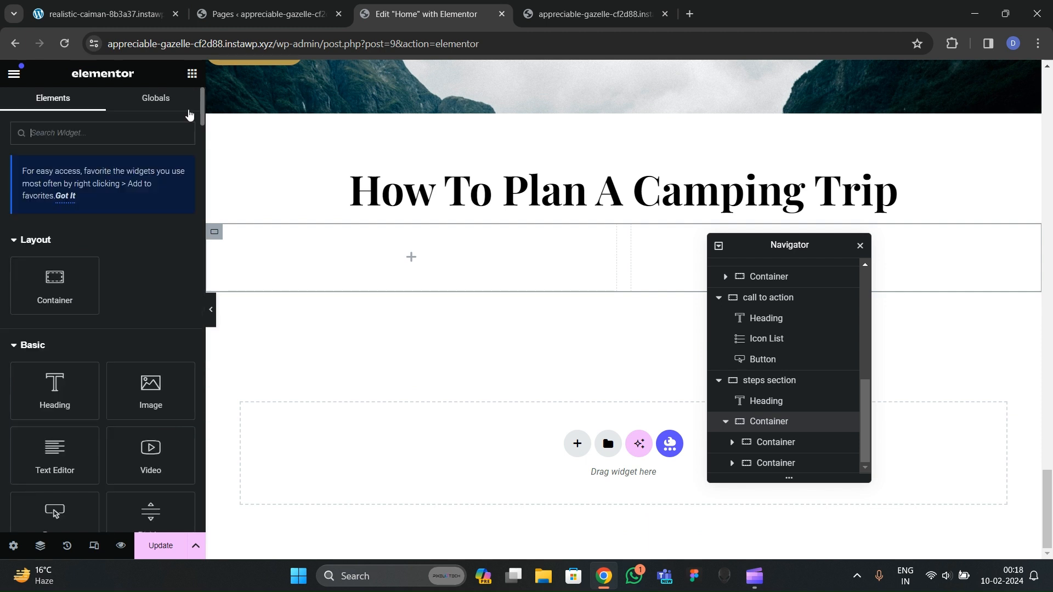
pyautogui.moveTo(71, 224); pyautogui.dragTo(290, 287)
pyautogui.scroll(-1, 753, 419)
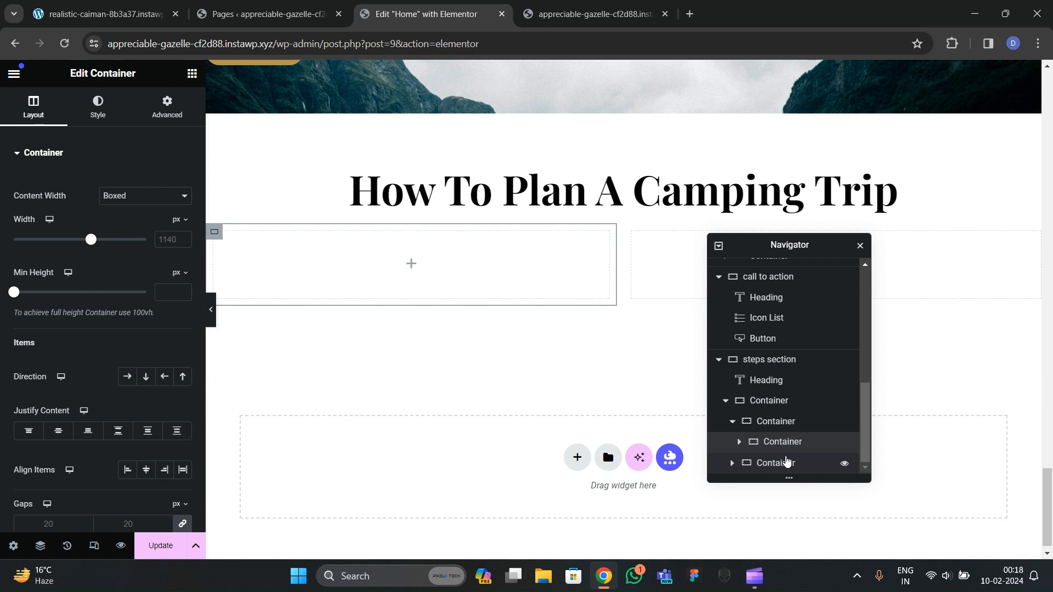
pyautogui.click(133, 222)
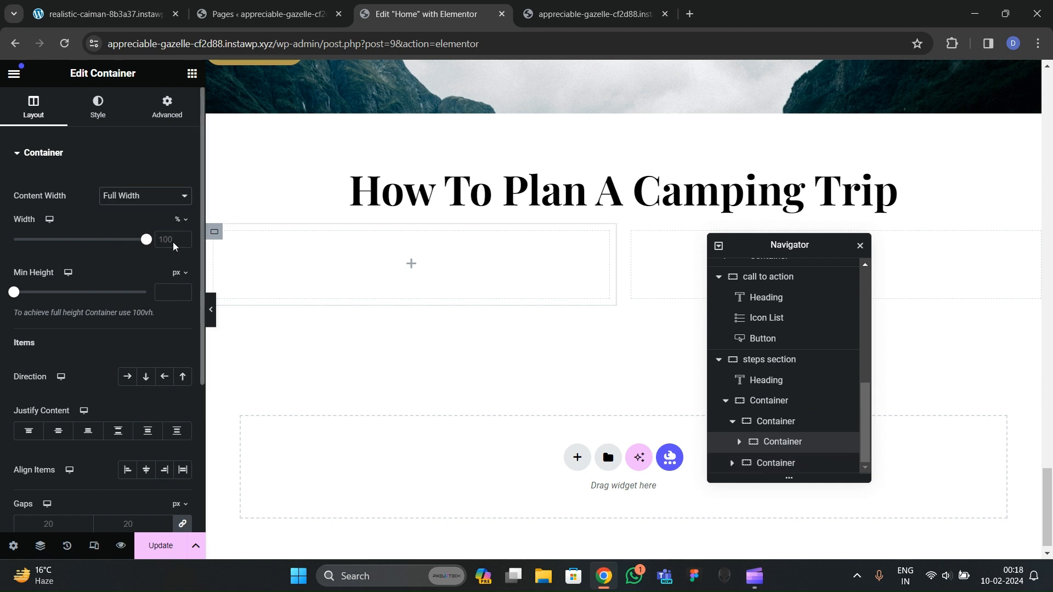
pyautogui.rightClick(791, 446)
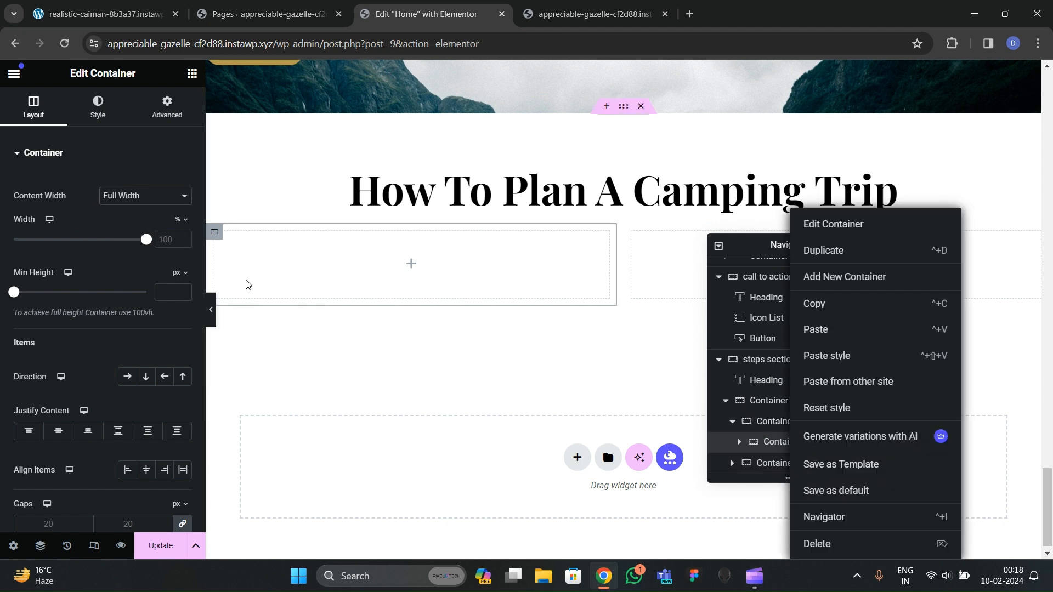
pyautogui.click(182, 253)
# Step: Paste a copy of the inner container into the left column and set that column's direction to row
pyautogui.rightClick(773, 445)
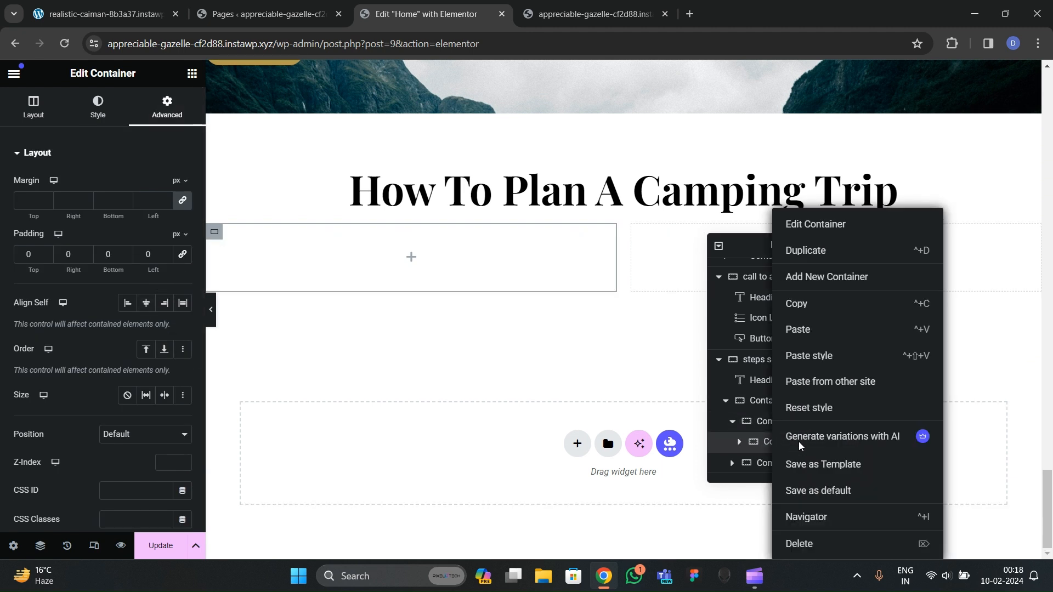
pyautogui.click(806, 332)
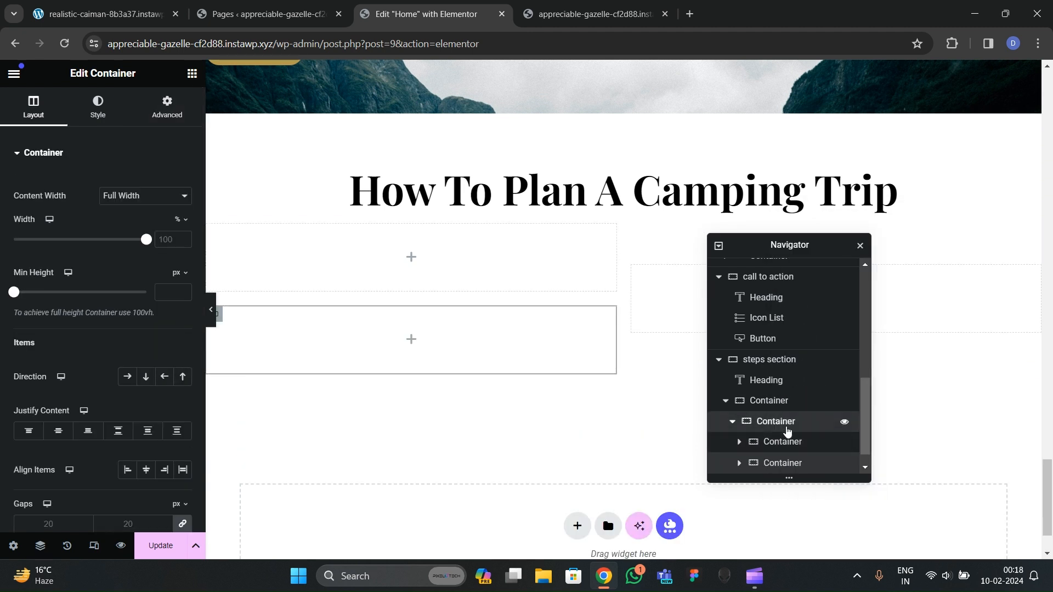
pyautogui.click(776, 423)
pyautogui.doubleClick(761, 427)
pyautogui.click(811, 430)
pyautogui.click(33, 107)
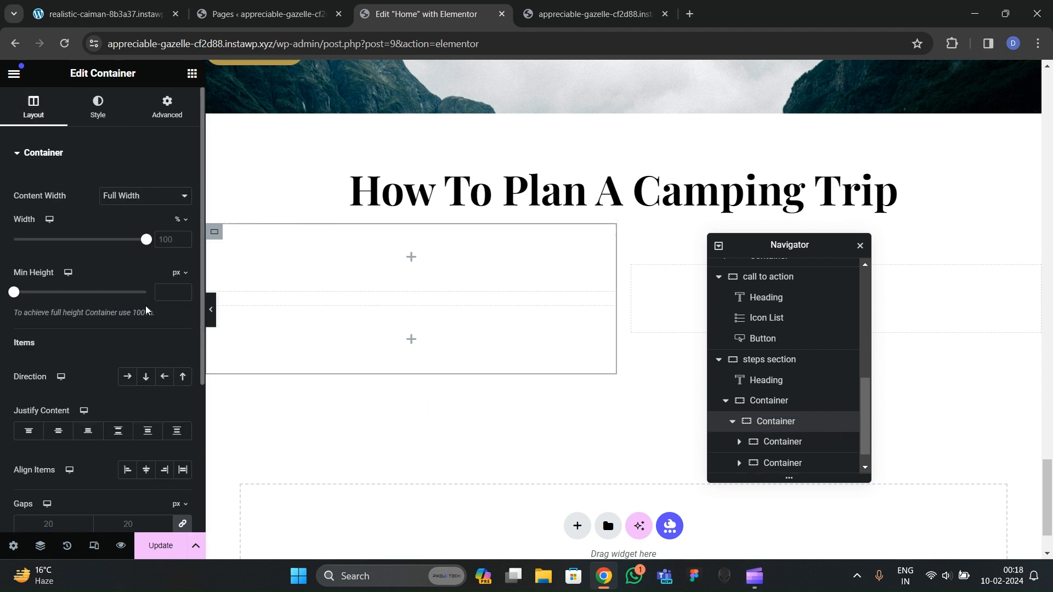
pyautogui.click(127, 376)
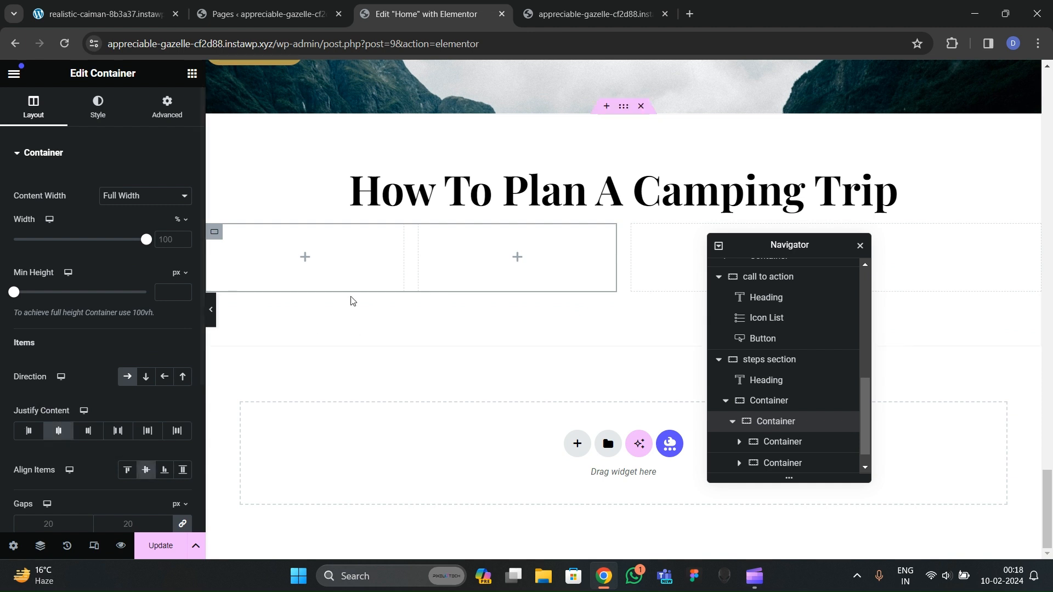
# Step: Add an Image widget to the first inner container and choose the circular hiker-on-rocks picture from the media library
pyautogui.click(191, 73)
pyautogui.moveTo(135, 370); pyautogui.dragTo(307, 257)
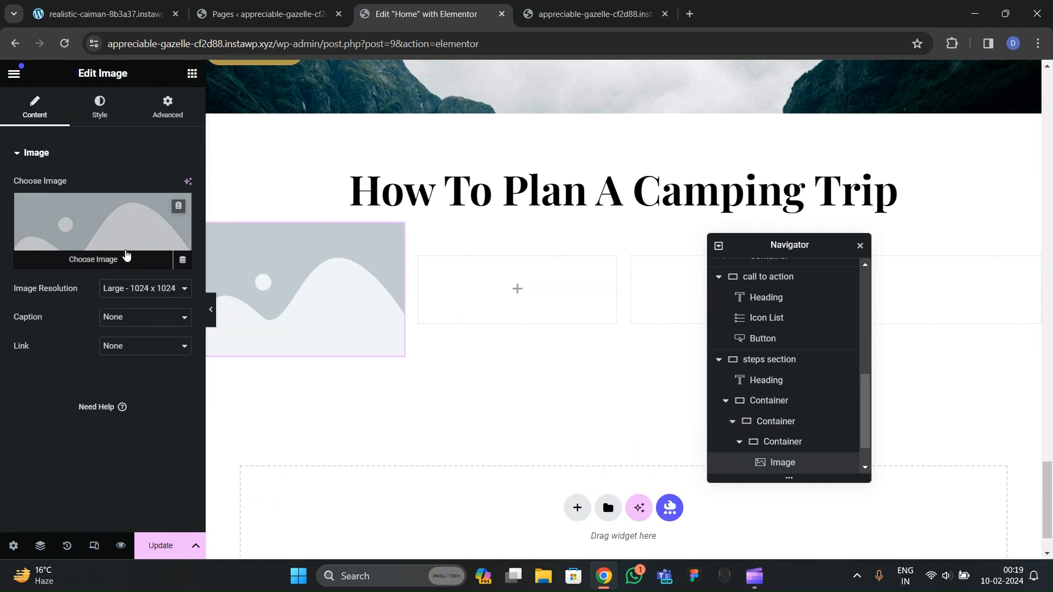
pyautogui.click(98, 229)
pyautogui.scroll(-5, 417, 403)
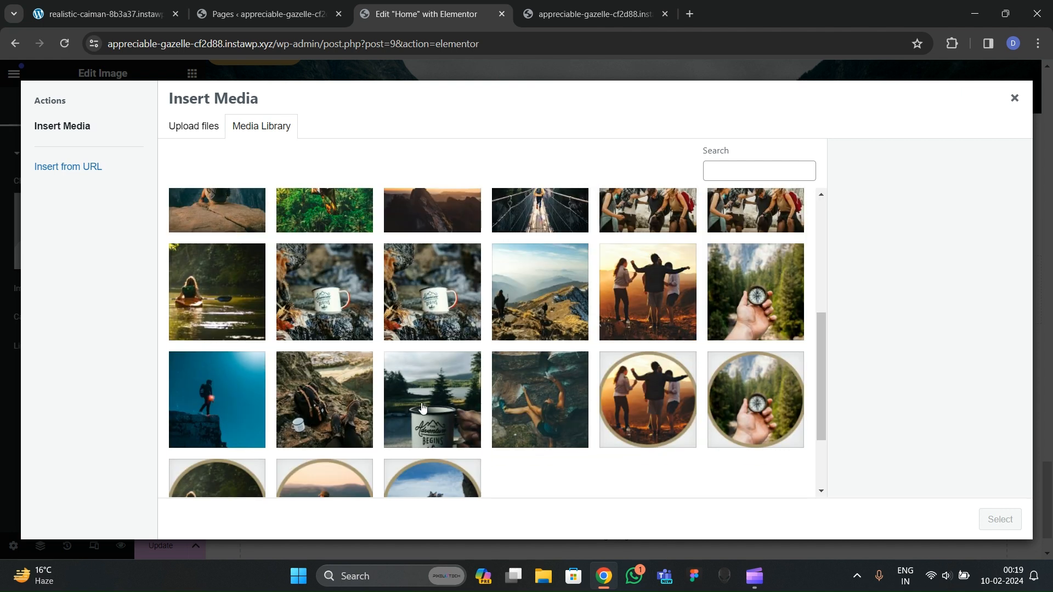
pyautogui.click(414, 488)
pyautogui.click(999, 519)
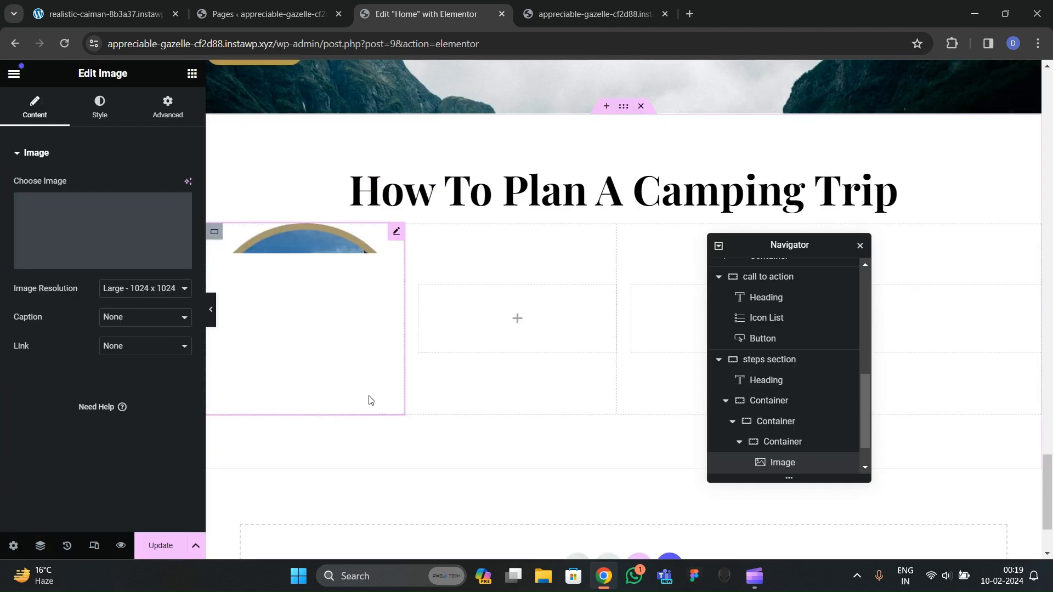
# Step: Compare the circular hiker image with the reference site and set its width to 80%
pyautogui.click(136, 8)
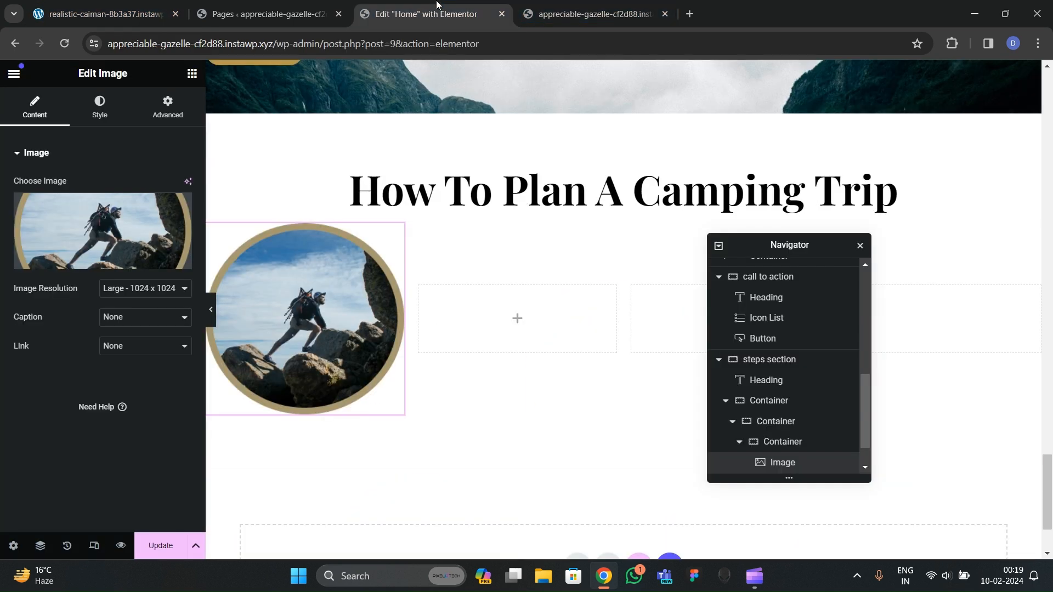
pyautogui.click(422, 14)
pyautogui.click(99, 107)
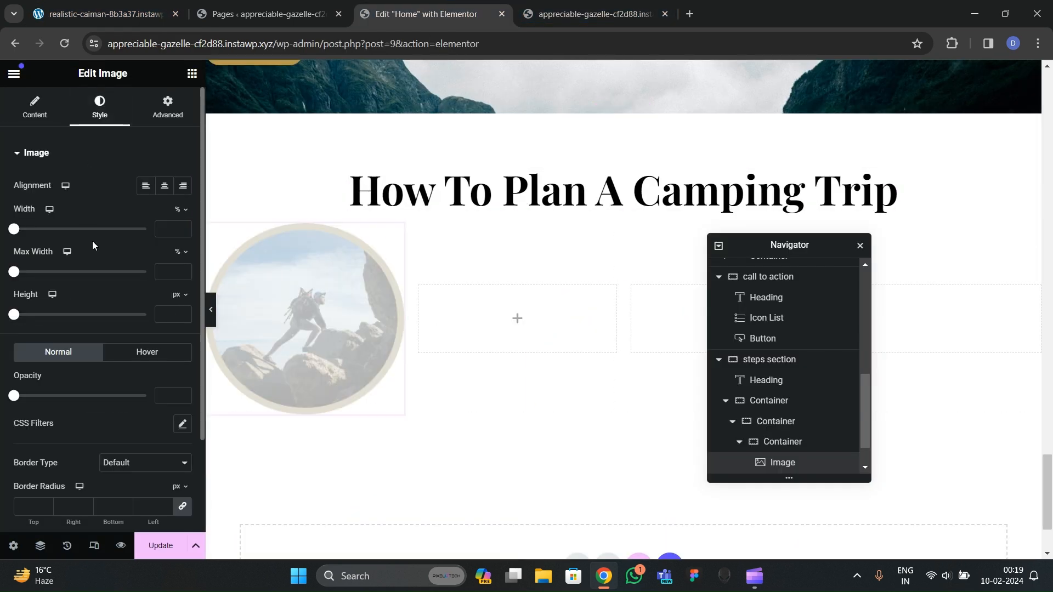
pyautogui.moveTo(14, 229); pyautogui.dragTo(118, 268)
pyautogui.write('80')
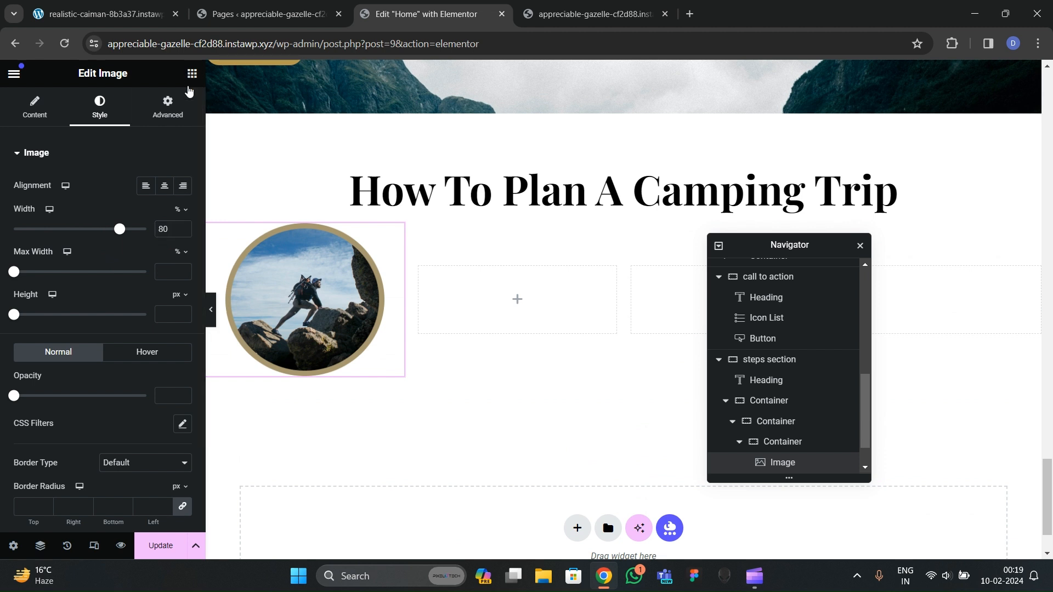
# Step: Add a Heading widget to the second inner container with the title "Know Your Limits"
pyautogui.click(192, 73)
pyautogui.scroll(-2, 153, 299)
pyautogui.moveTo(90, 321); pyautogui.dragTo(520, 301)
pyautogui.moveTo(68, 243); pyautogui.dragTo(3, 187)
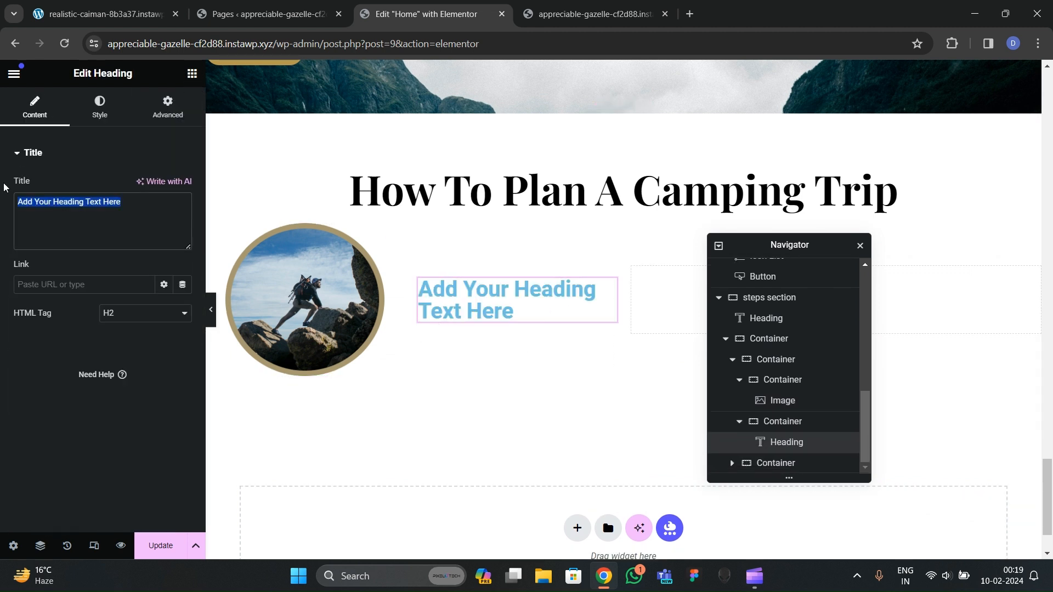
pyautogui.write('Know Your Limits')
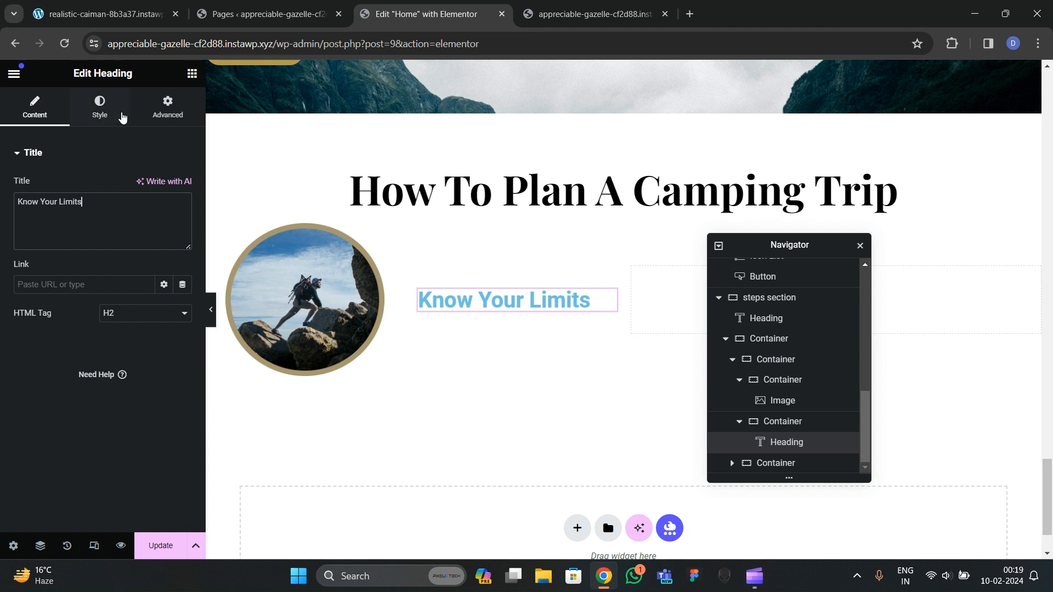
# Step: Set the "Know Your Limits" heading's text color to black
pyautogui.click(100, 106)
pyautogui.click(182, 214)
pyautogui.moveTo(155, 352); pyautogui.dragTo(76, 396)
pyautogui.click(75, 396)
# Step: Set the "Know Your Limits" heading's font family to Oswald and compare it with the reference site
pyautogui.click(179, 248)
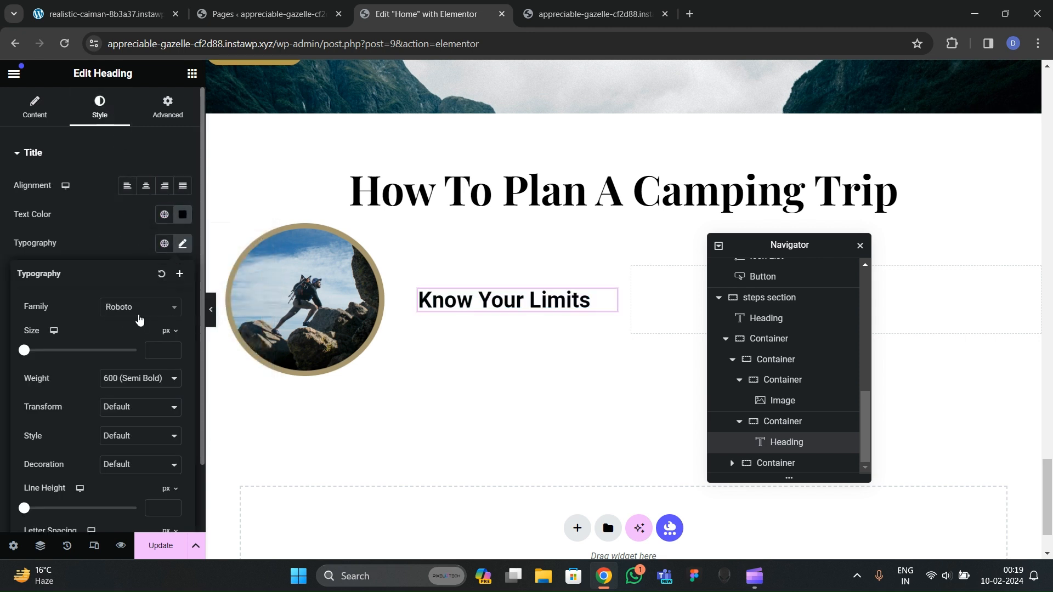
pyautogui.click(139, 307)
pyautogui.write('oswald')
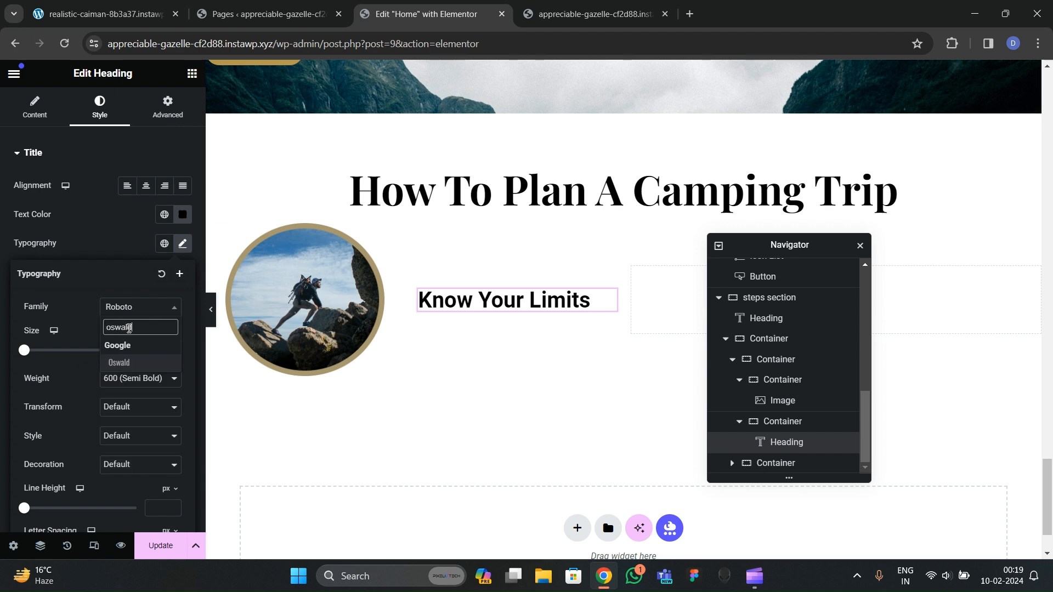
pyautogui.press('Return')
pyautogui.click(138, 6)
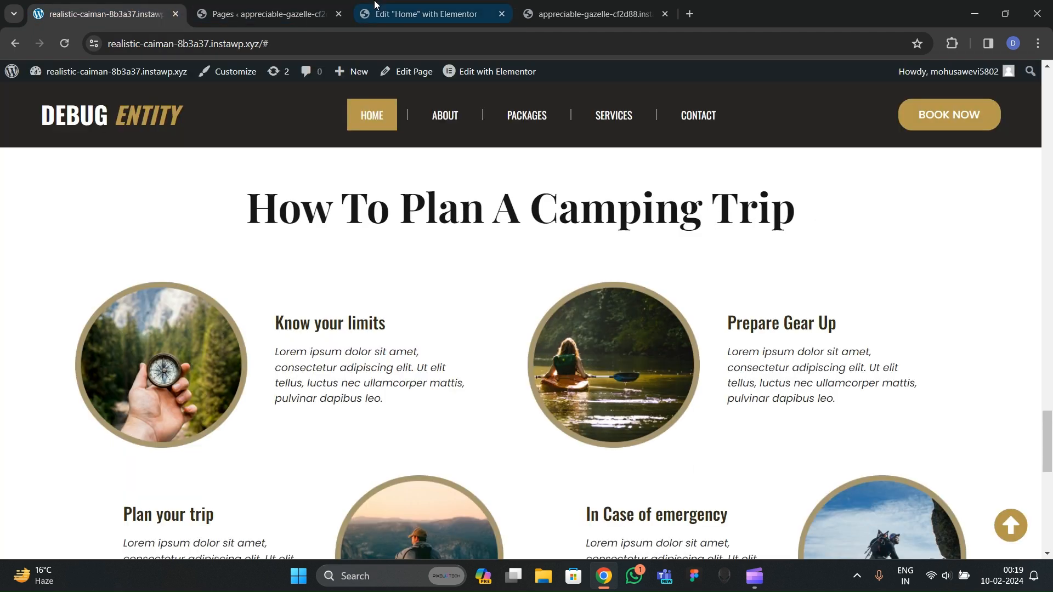
pyautogui.click(428, 14)
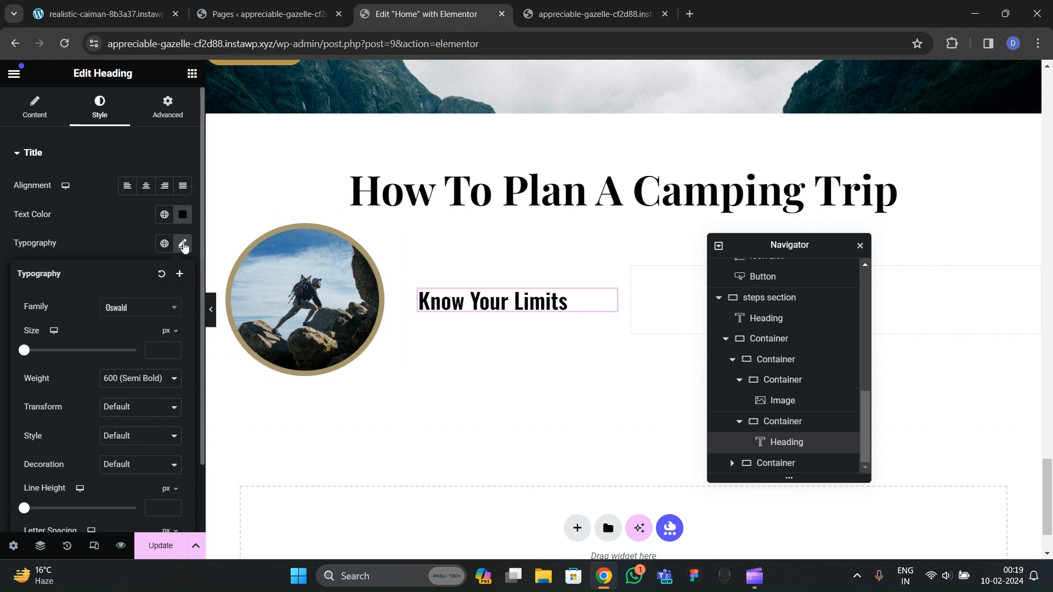
# Step: Set the "Know Your Limits" heading's font size to 24 px and its weight to 500 (Medium)
pyautogui.click(176, 352)
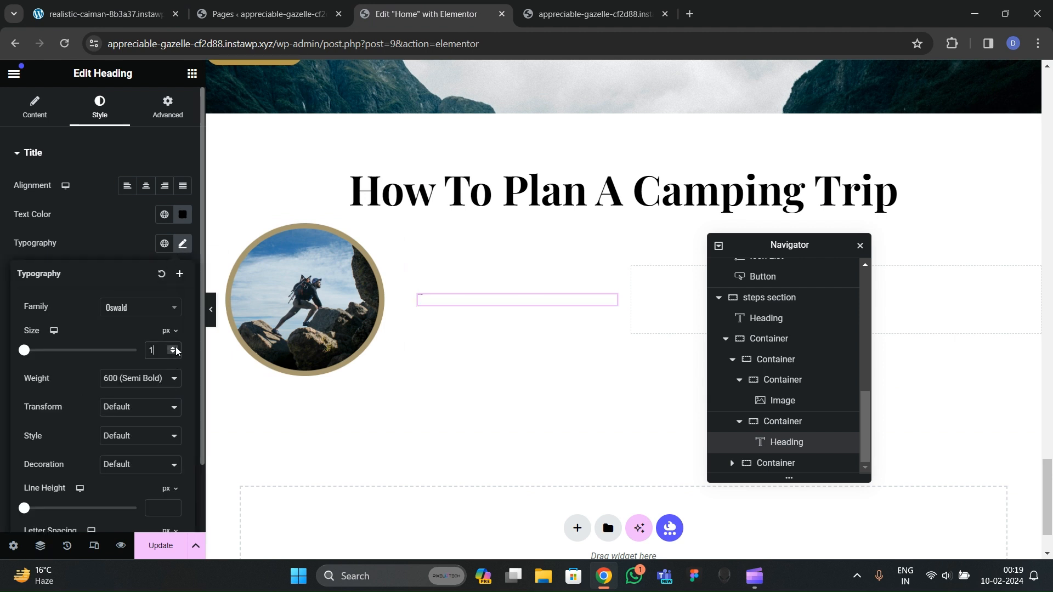
pyautogui.click(176, 348)
pyautogui.click(176, 348)
pyautogui.click(176, 349)
pyautogui.click(176, 349)
pyautogui.click(176, 349)
pyautogui.click(176, 348)
pyautogui.click(173, 353)
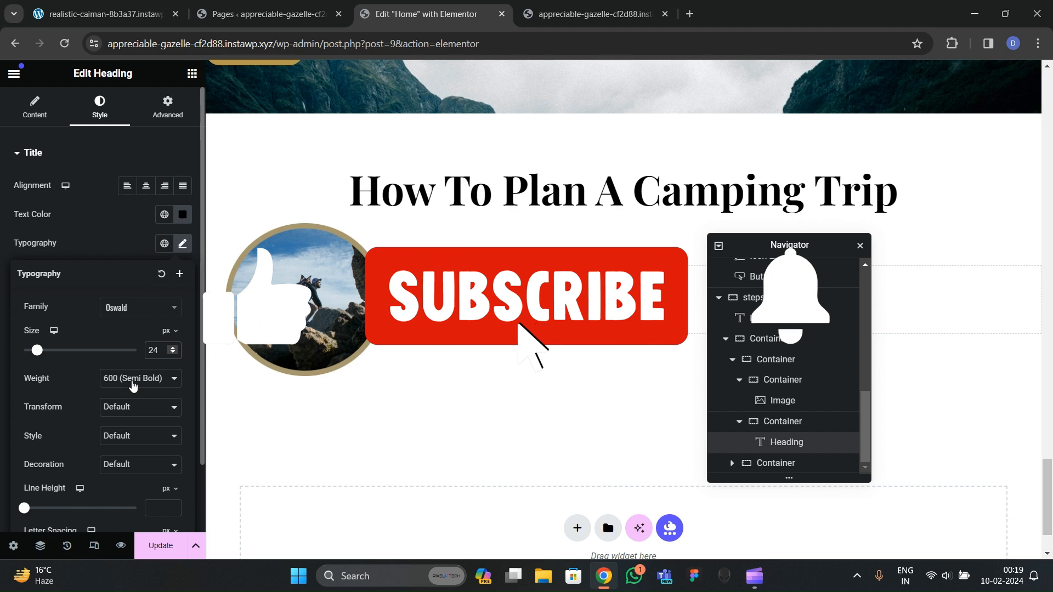
pyautogui.click(130, 378)
pyautogui.click(125, 436)
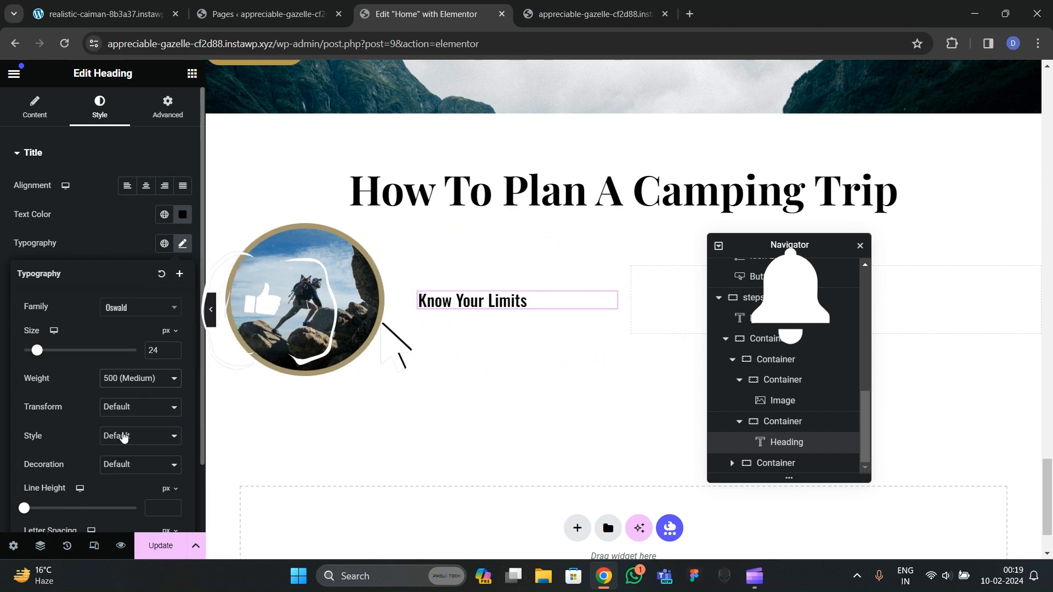
pyautogui.click(130, 232)
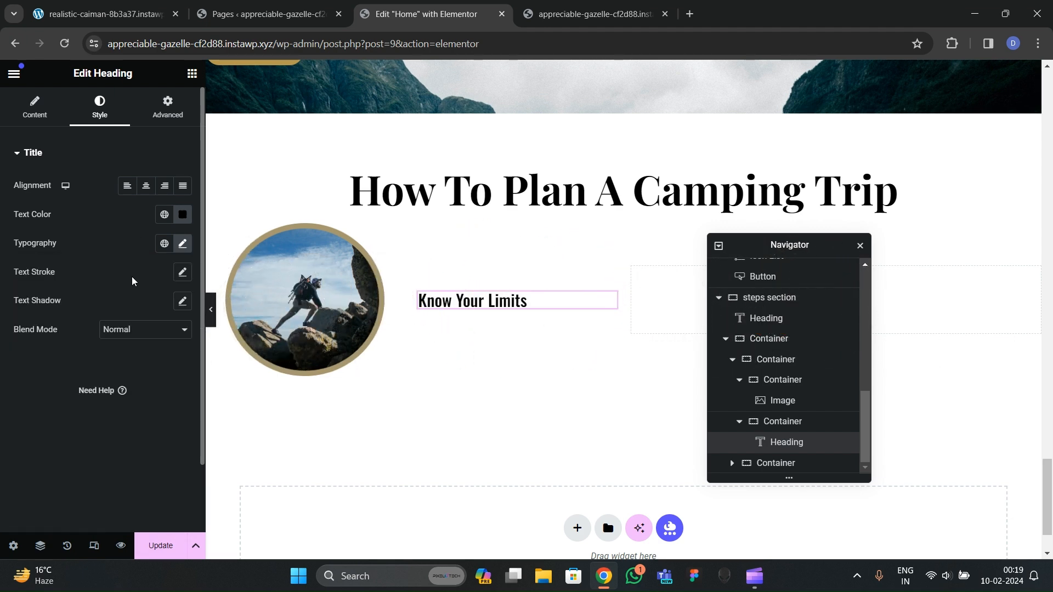
# Step: Apply the global theme2 color to the "Know Your Limits" heading, darken it to brown #5E4915, and compare with the reference site
pyautogui.click(90, 4)
pyautogui.click(406, 6)
pyautogui.click(163, 215)
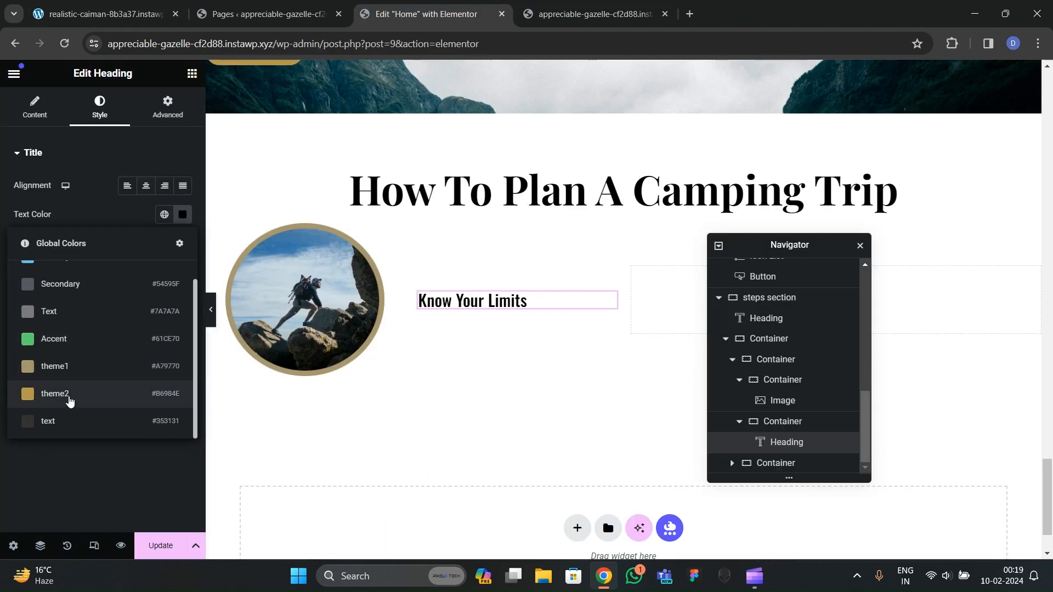
pyautogui.click(70, 402)
pyautogui.click(183, 214)
pyautogui.click(213, 336)
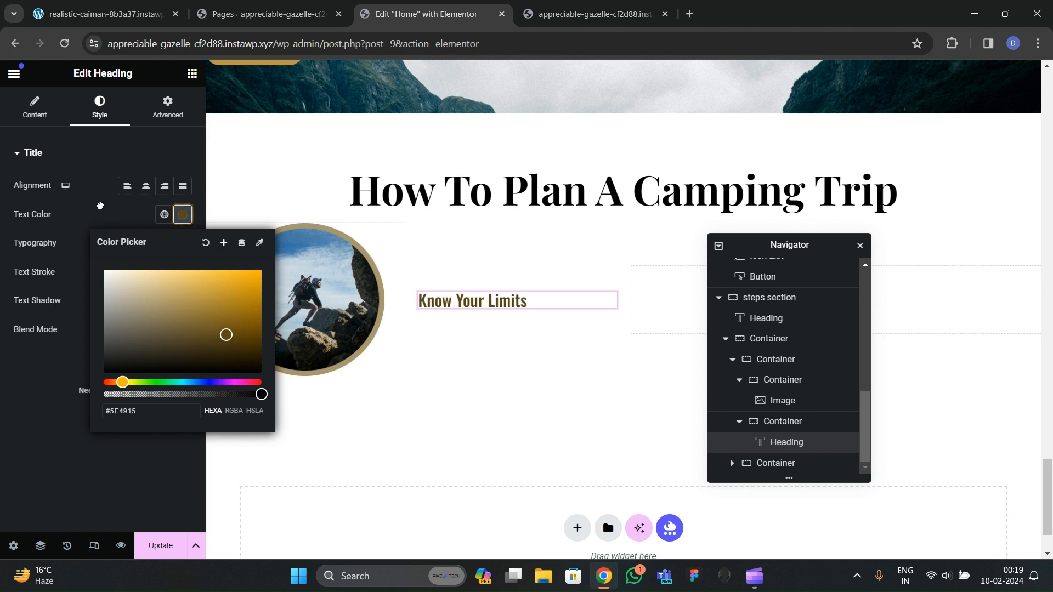
pyautogui.click(100, 206)
pyautogui.click(104, 13)
pyautogui.click(403, 5)
# Step: Copy the lorem ipsum paragraph from the first Our Services card and paste it below the "Know Your Limits" heading
pyautogui.scroll(15, 449, 297)
pyautogui.scroll(-3, 452, 287)
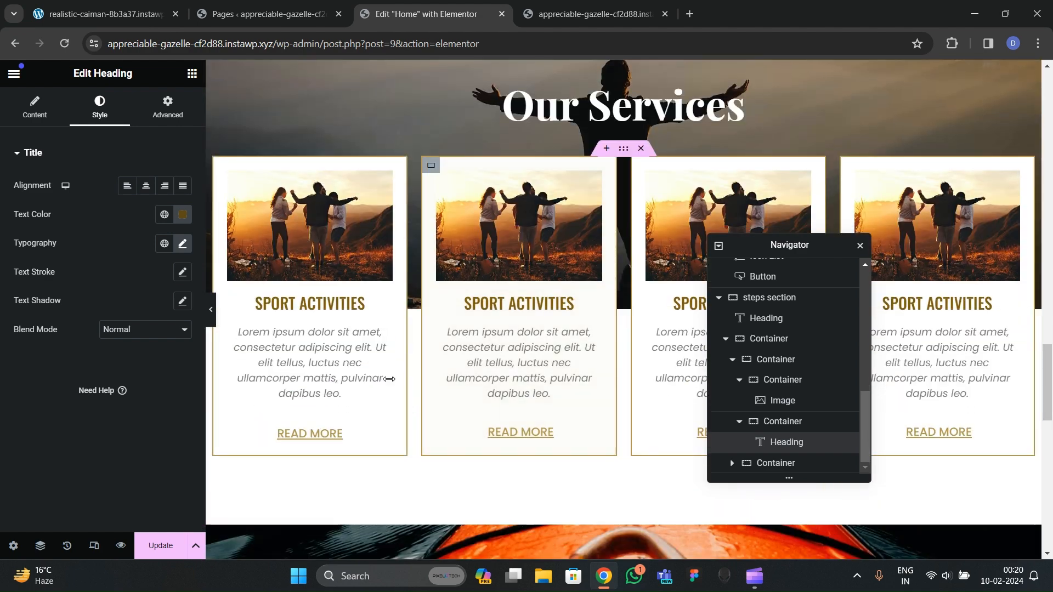
pyautogui.click(322, 384)
pyautogui.rightClick(329, 362)
pyautogui.click(364, 331)
pyautogui.scroll(-10, 414, 407)
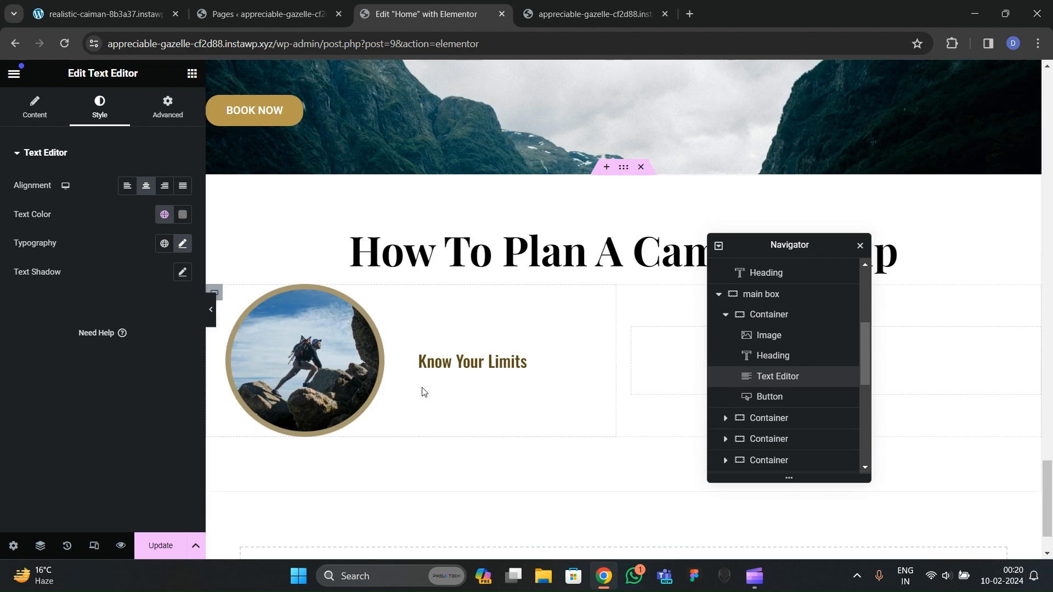
pyautogui.click(477, 216)
pyautogui.rightClick(479, 218)
pyautogui.click(505, 376)
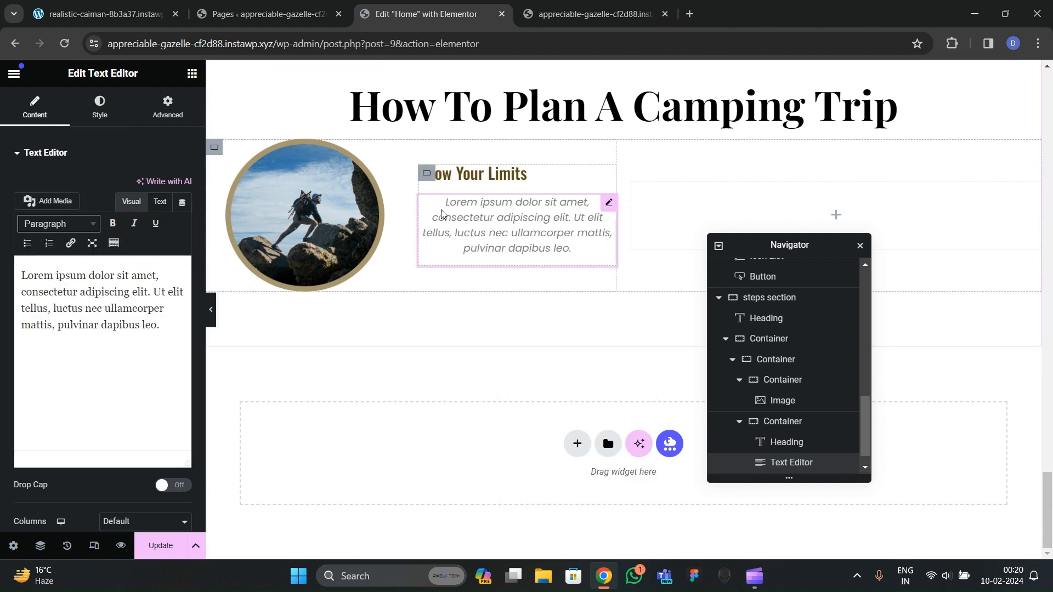
# Step: Left-align the paragraph under "Know Your Limits" and change its text color to a darker grey
pyautogui.click(99, 107)
pyautogui.click(127, 186)
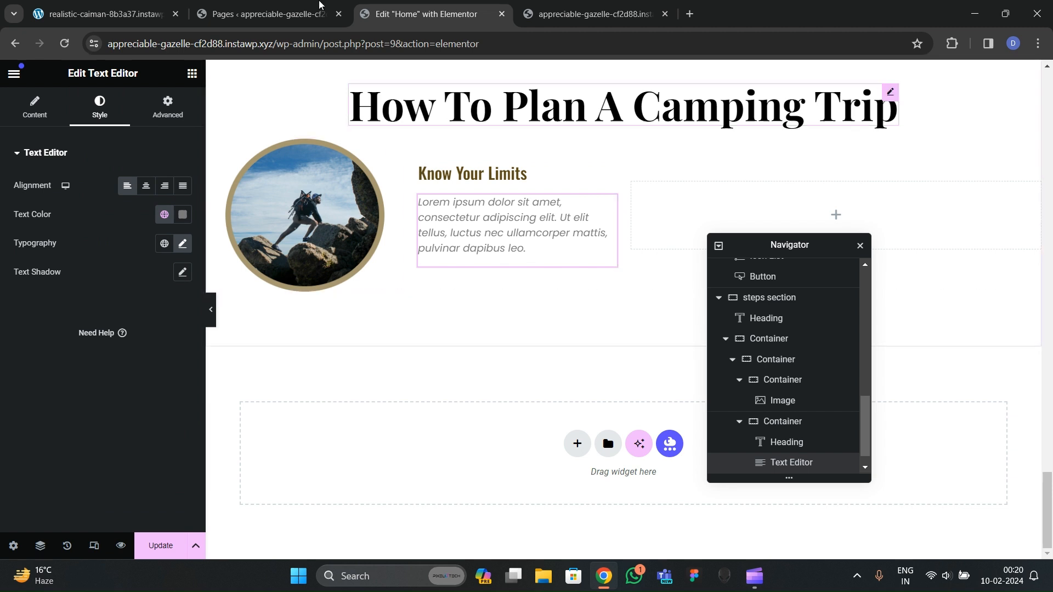
pyautogui.click(128, 11)
pyautogui.click(426, 14)
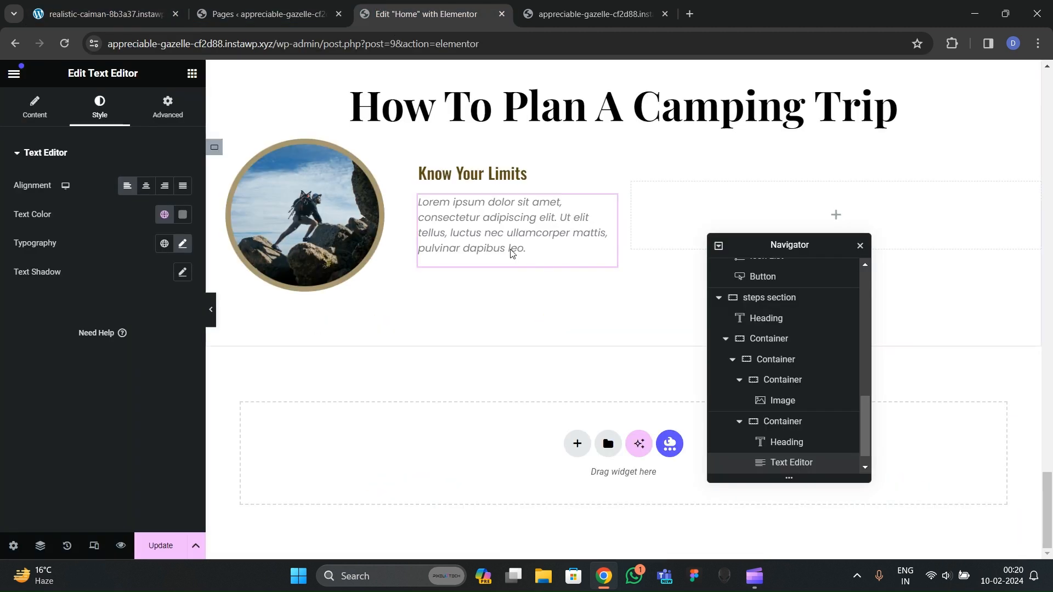
pyautogui.click(182, 214)
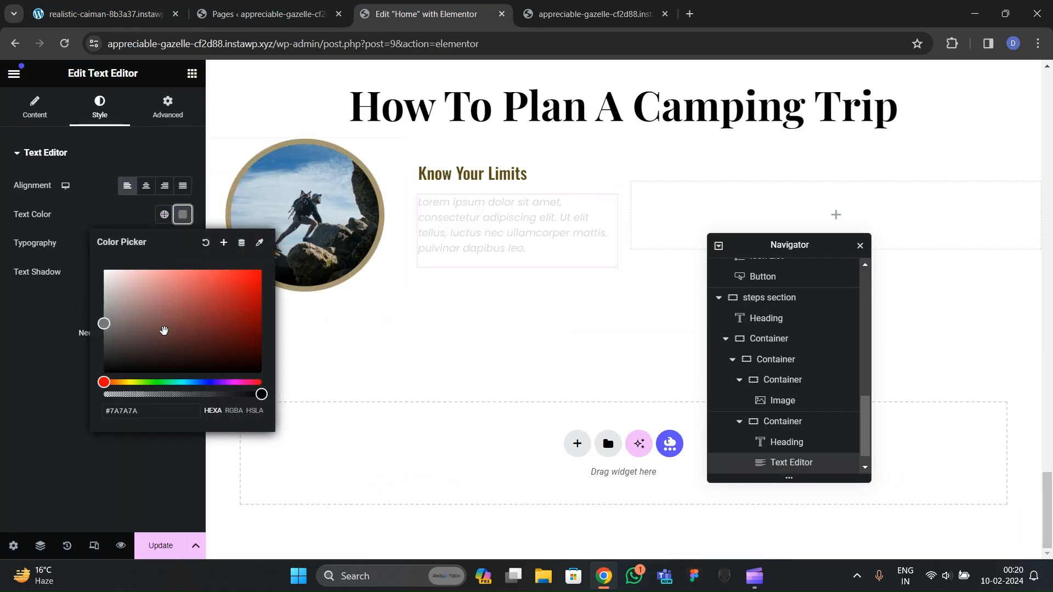
pyautogui.click(123, 344)
pyautogui.click(2, 397)
# Step: Delete the empty container beside the "Know Your Limits" box in the steps section
pyautogui.scroll(1, 462, 321)
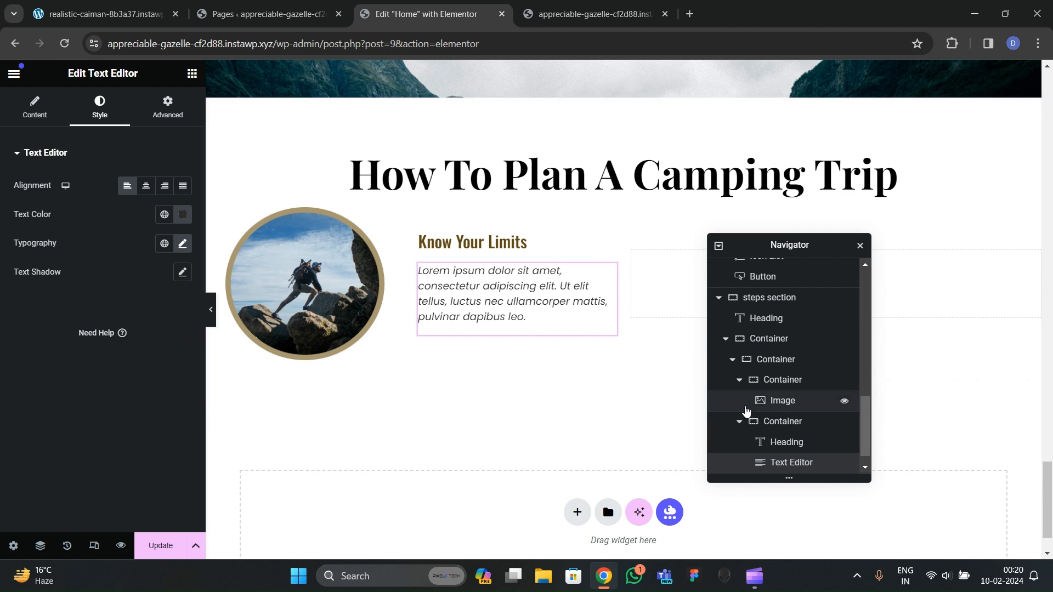
pyautogui.scroll(-1, 746, 408)
pyautogui.click(738, 360)
pyautogui.click(726, 340)
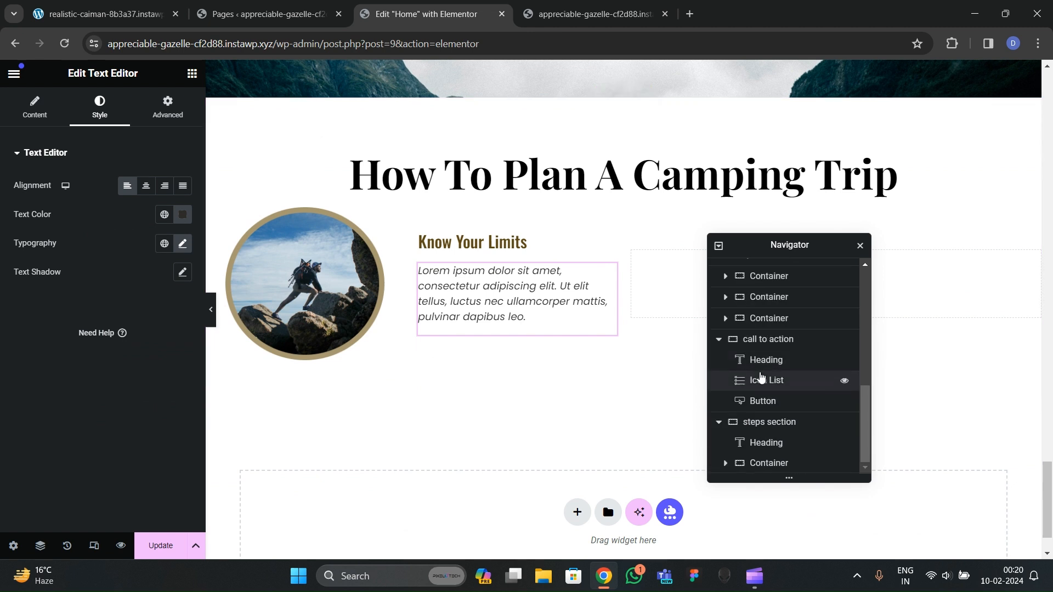
pyautogui.click(768, 464)
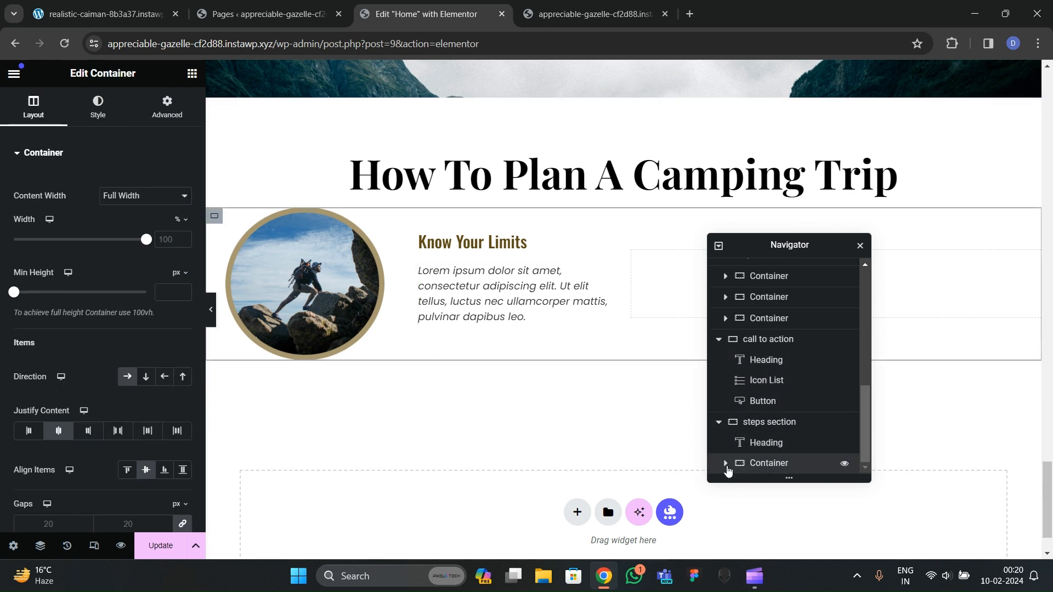
pyautogui.click(725, 463)
pyautogui.click(733, 364)
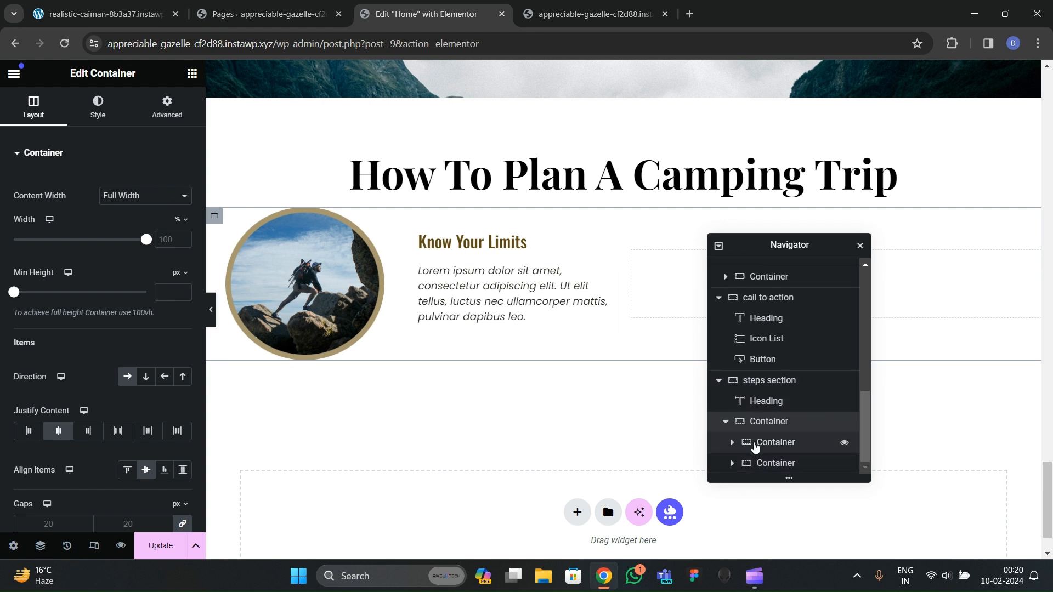
pyautogui.rightClick(777, 464)
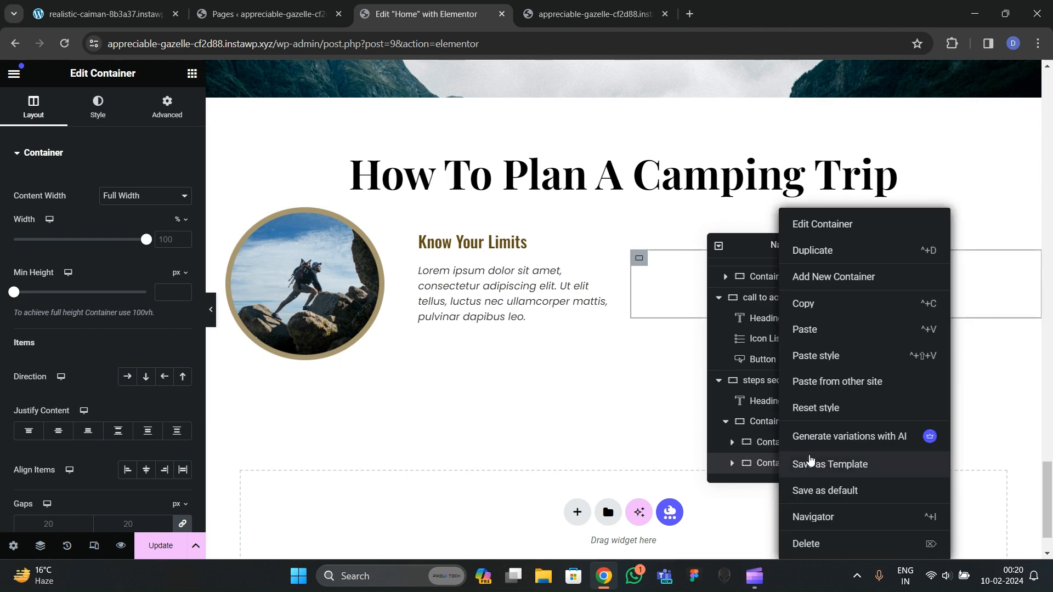
pyautogui.click(810, 542)
# Step: Duplicate the "Know Your Limits" box container and preview the two boxes without the editing panel
pyautogui.rightClick(775, 463)
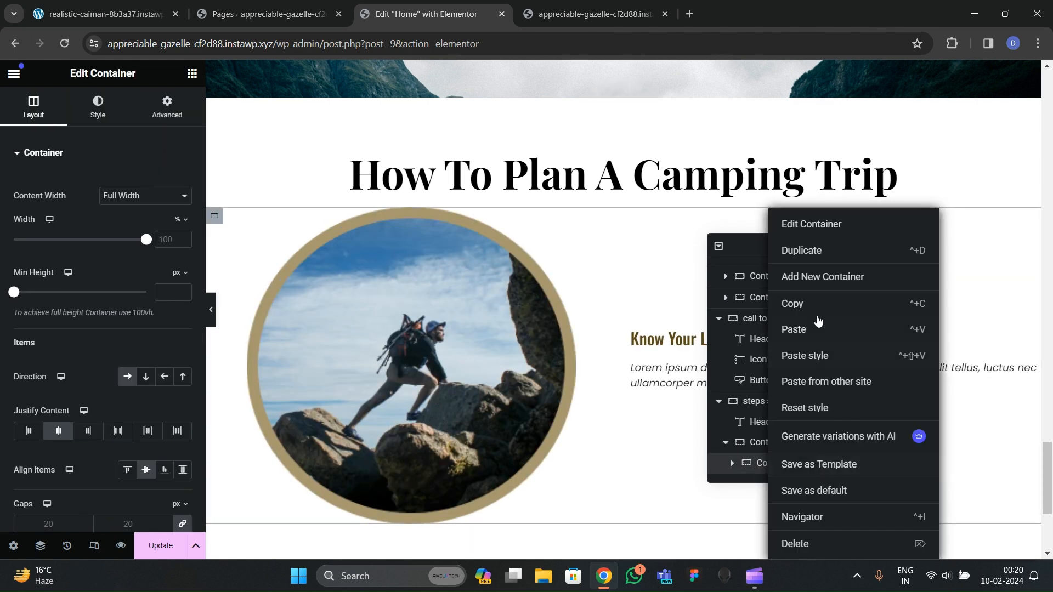
pyautogui.click(766, 352)
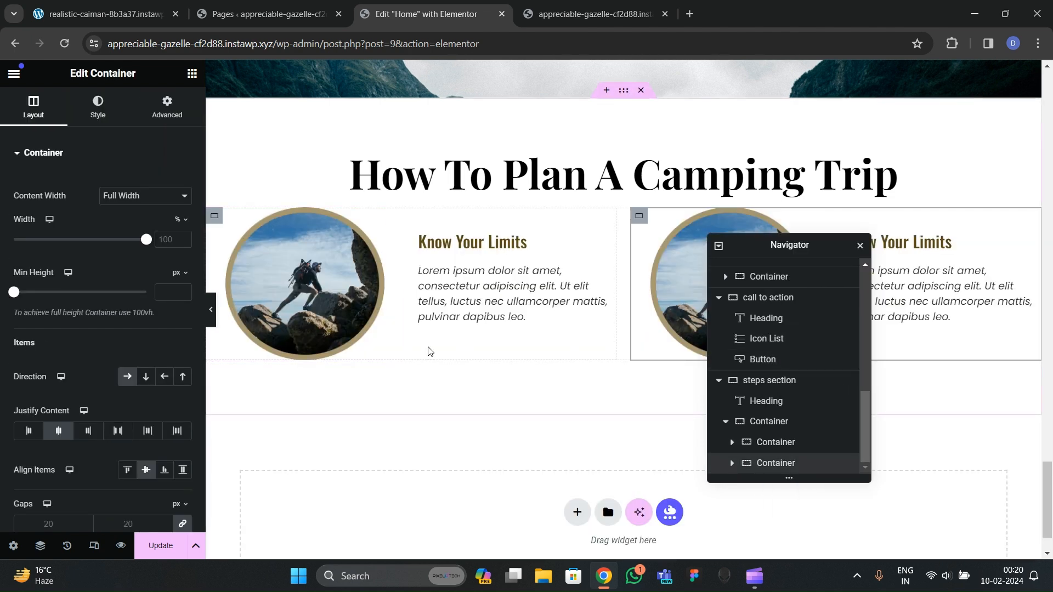
pyautogui.click(211, 323)
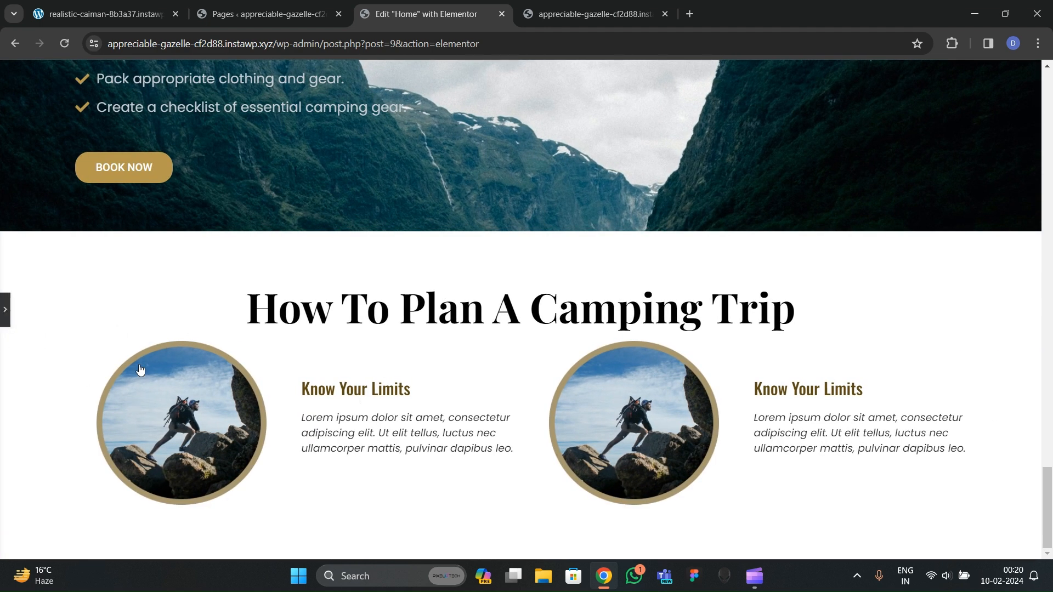
pyautogui.hotkey('ctrl', 'p')
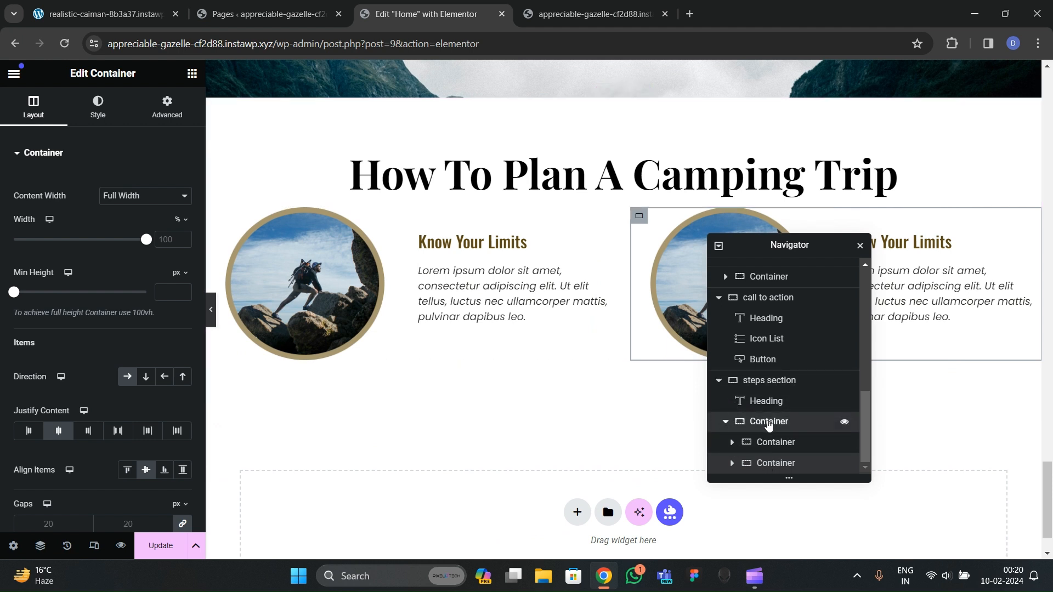
# Step: Rename the container holding both boxes as "main two boxes" and duplicate it as a second row
pyautogui.doubleClick(768, 422)
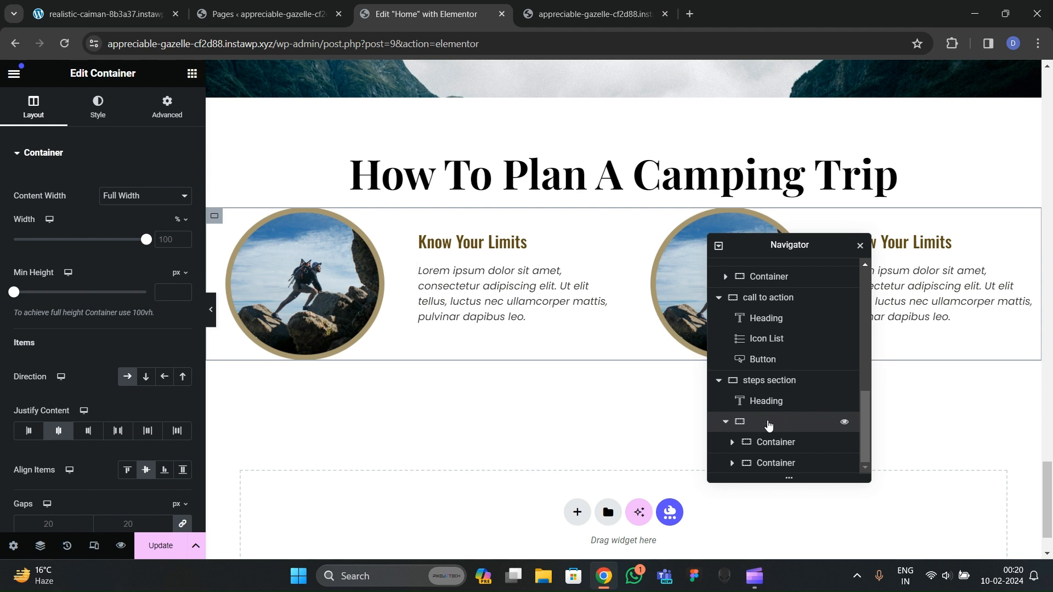
pyautogui.write('main two boxes')
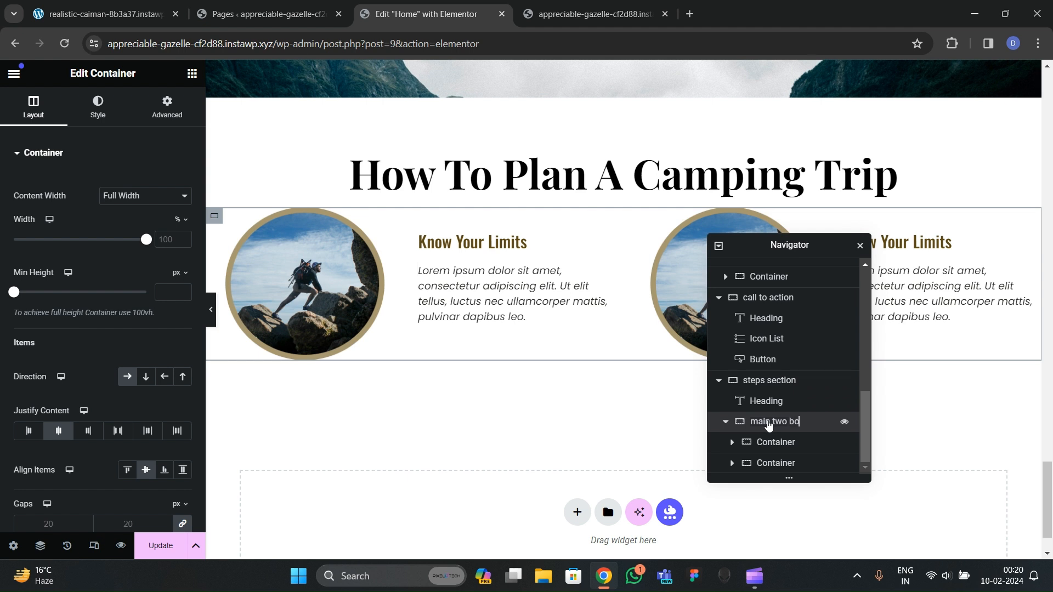
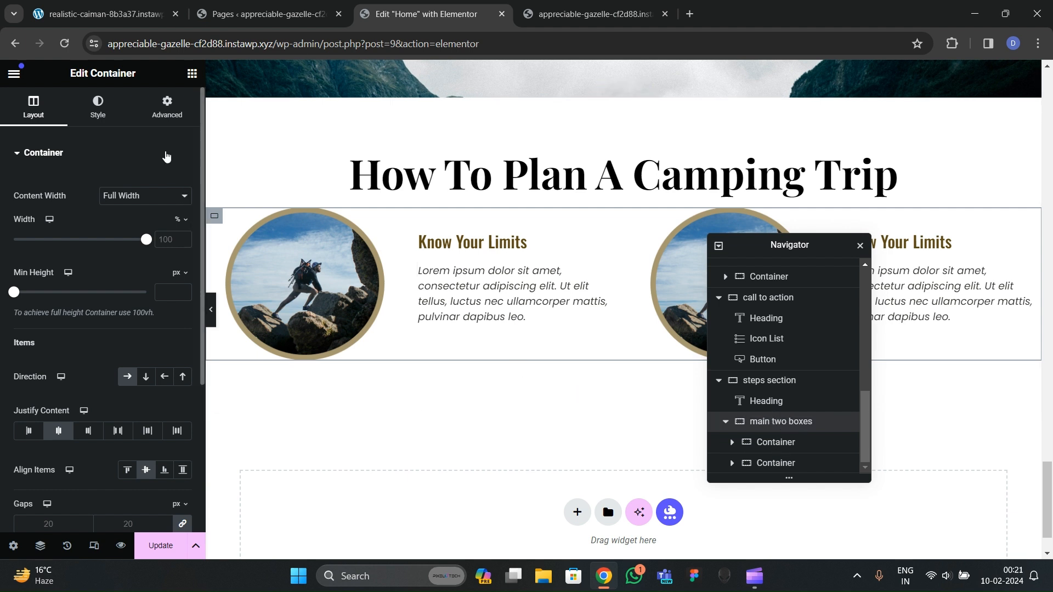
pyautogui.click(167, 107)
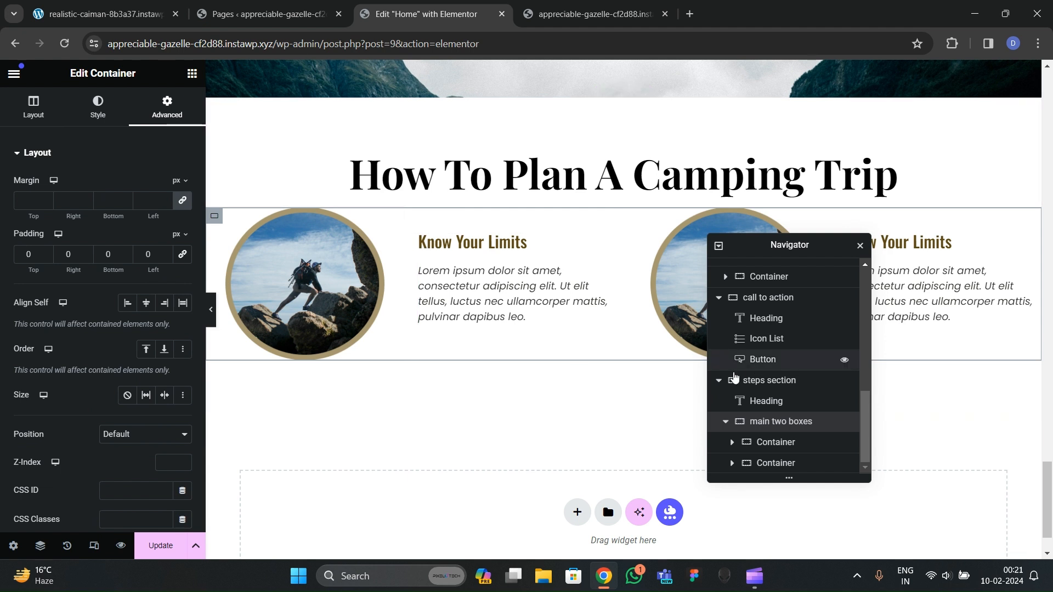
pyautogui.click(724, 422)
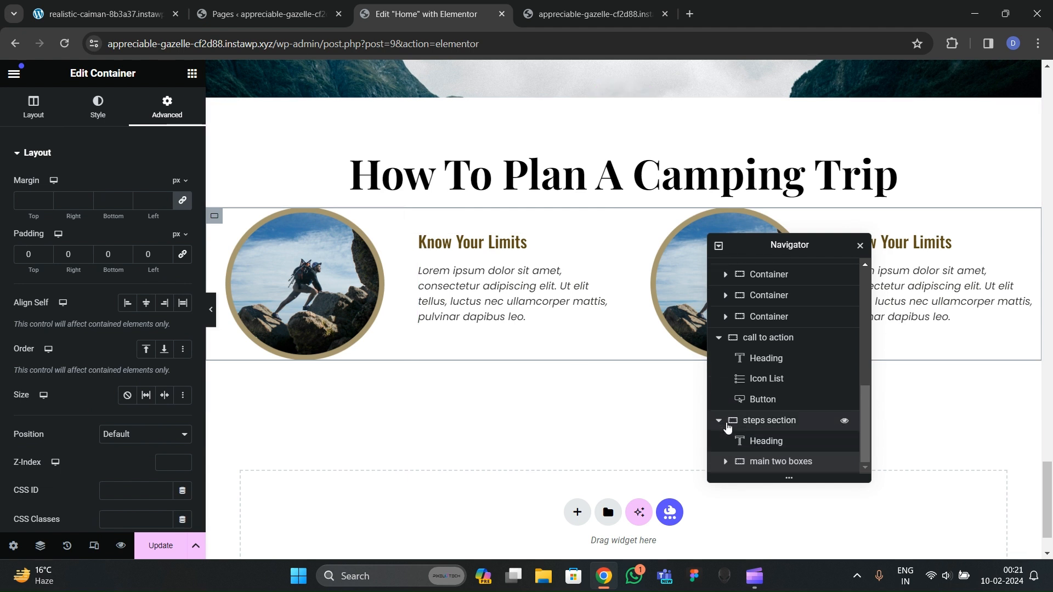
pyautogui.rightClick(772, 464)
pyautogui.click(837, 265)
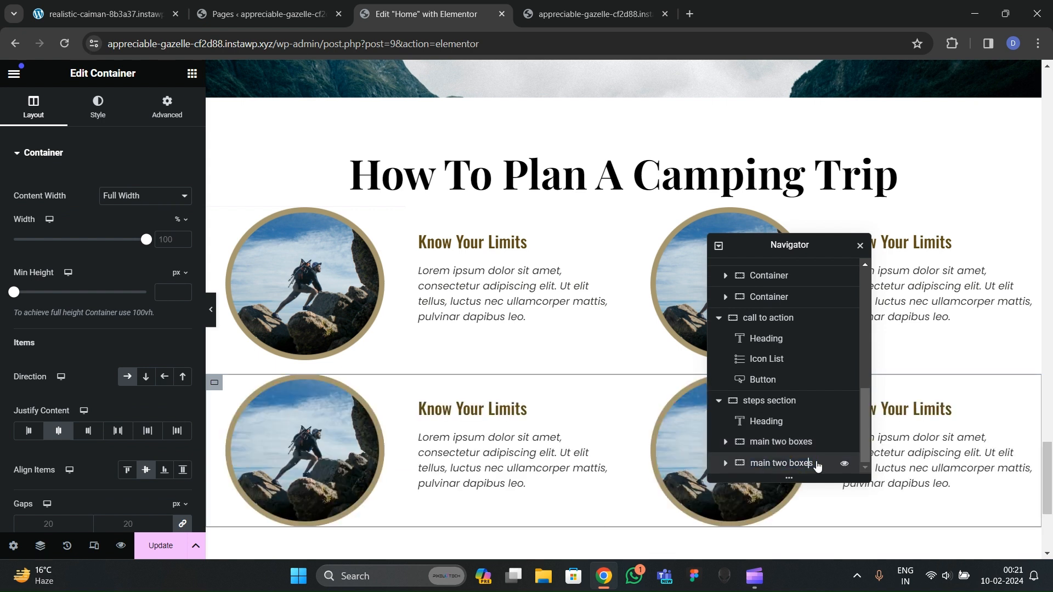
# Step: Try the row-reversed direction on the duplicated "main two boxes" container
pyautogui.scroll(-2, 103, 335)
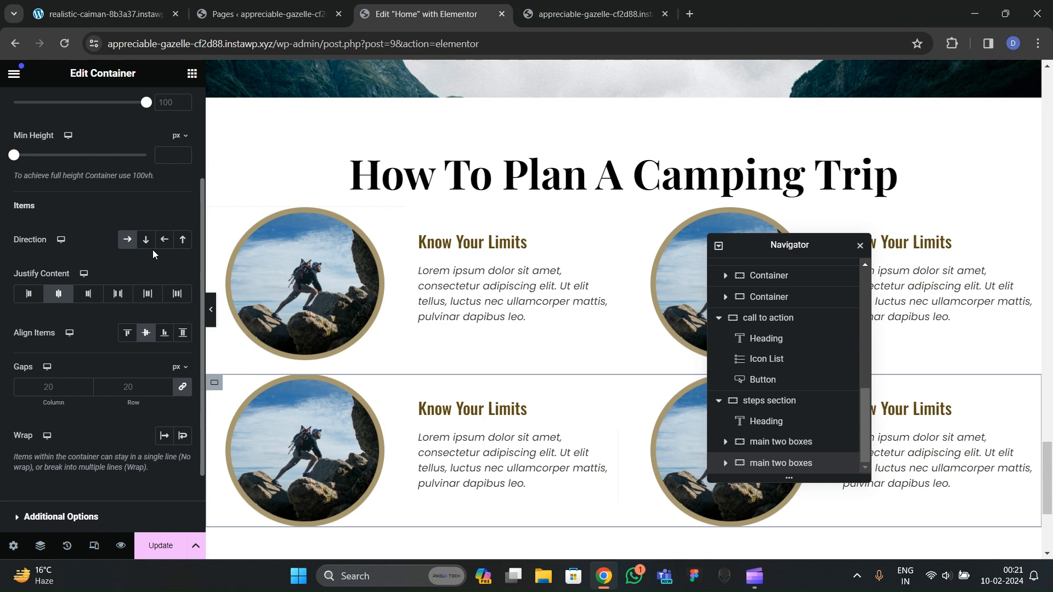
pyautogui.click(165, 240)
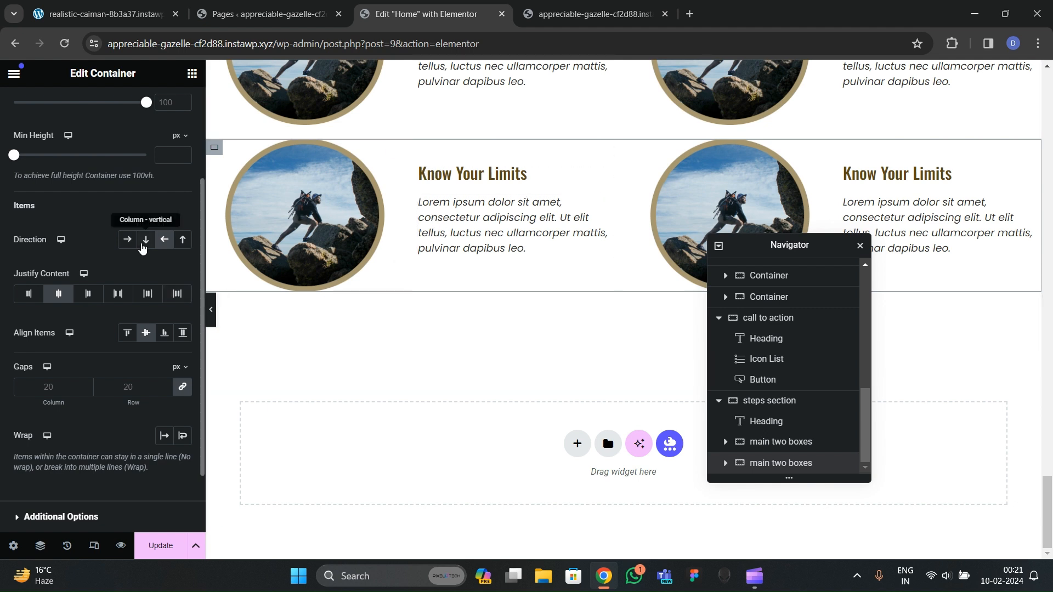
pyautogui.click(128, 240)
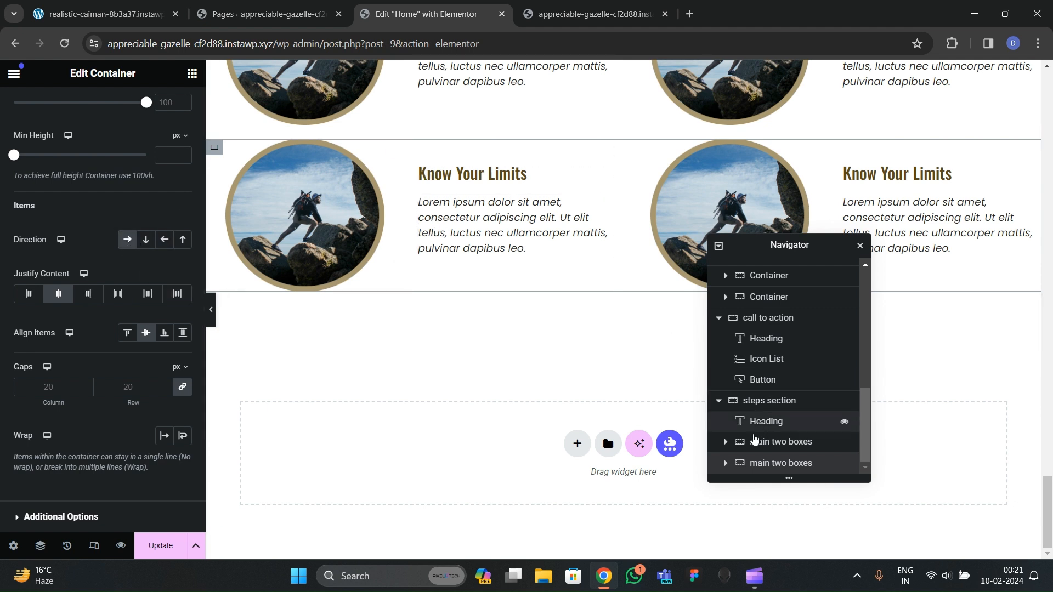
# Step: Set both box containers in the second row to the row-reversed direction and compare the layout with the reference site
pyautogui.click(727, 463)
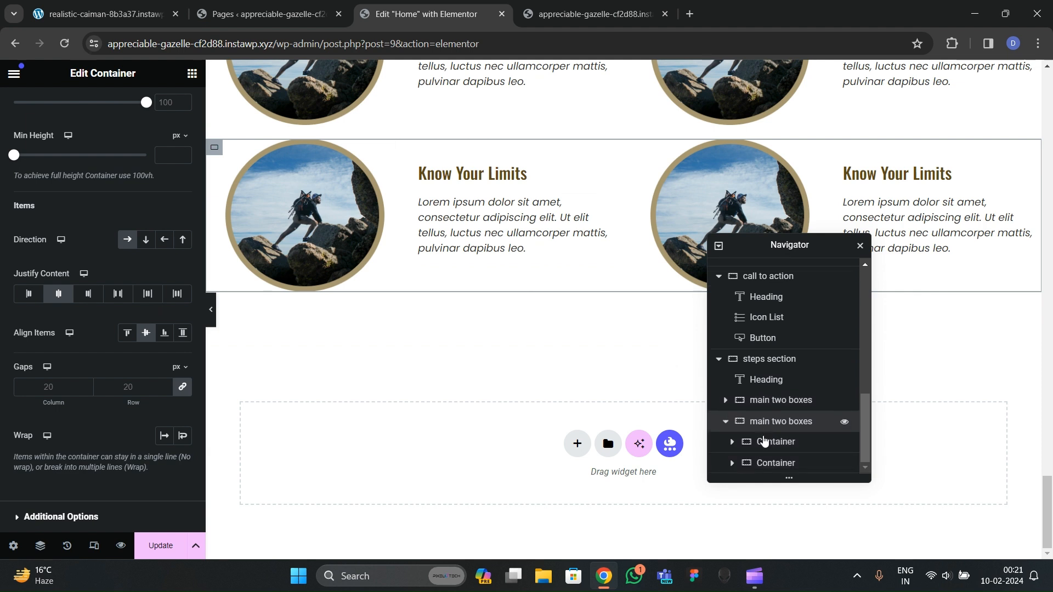
pyautogui.click(780, 446)
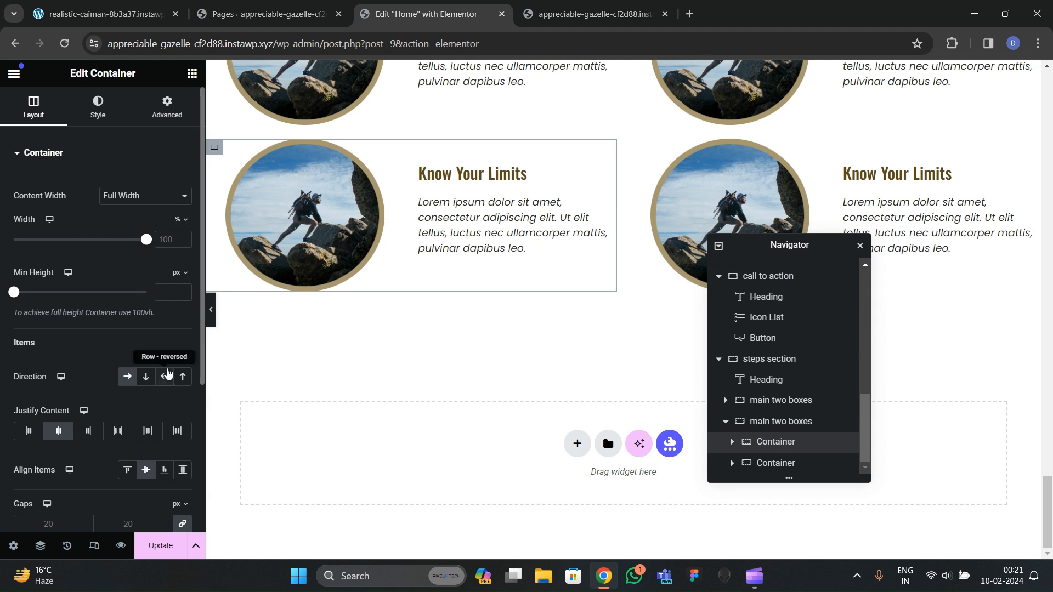
pyautogui.click(164, 376)
pyautogui.click(775, 463)
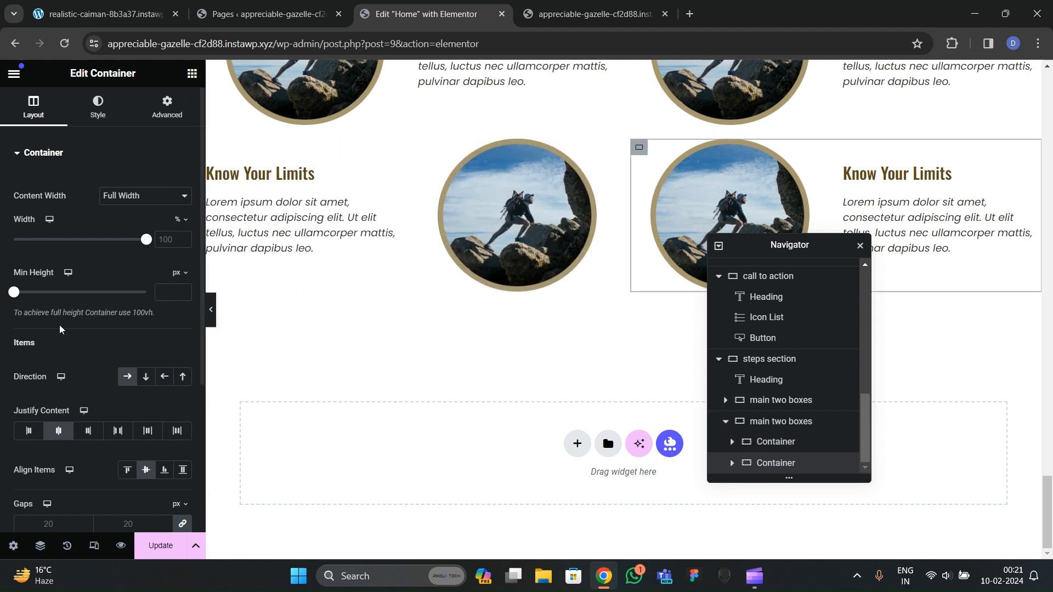
pyautogui.click(164, 376)
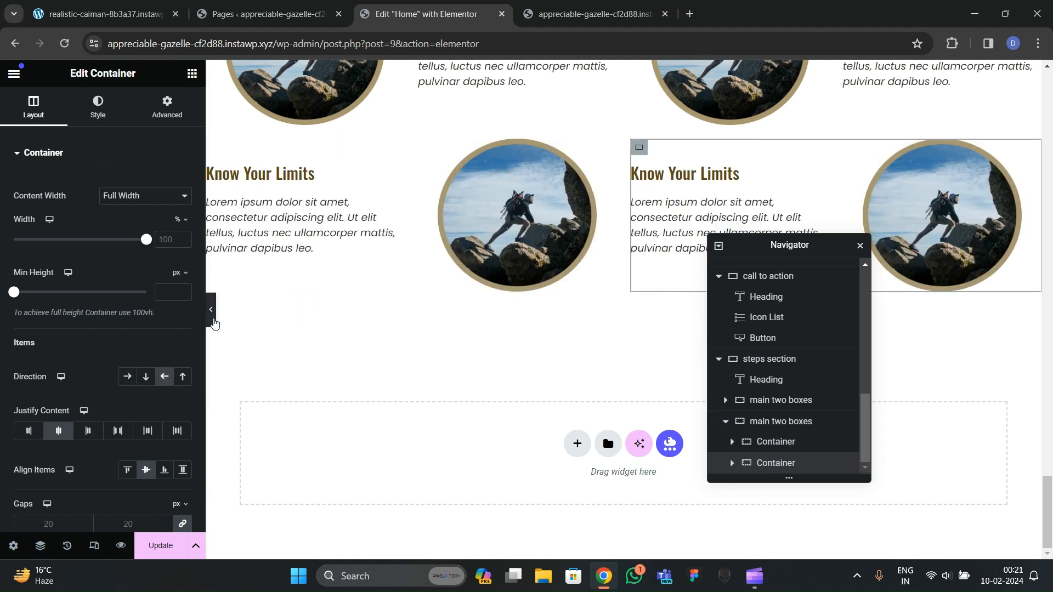
pyautogui.click(213, 321)
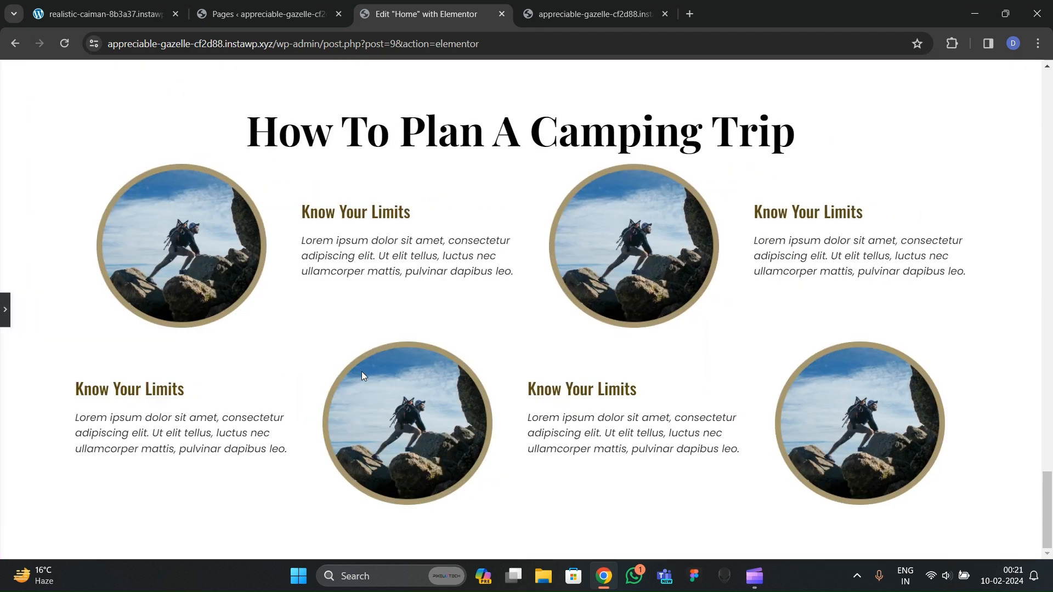
pyautogui.click(104, 14)
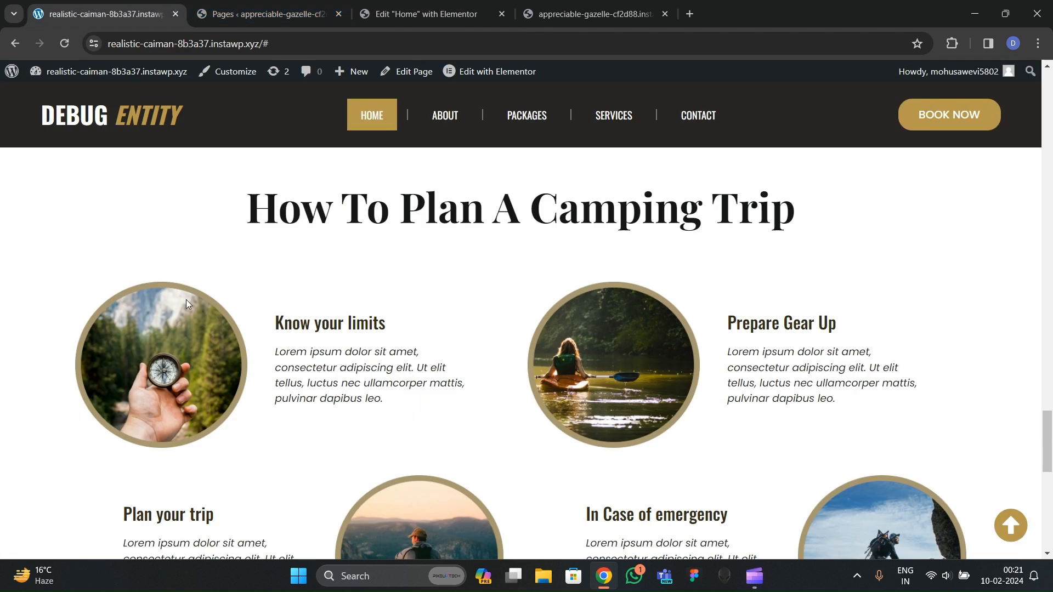
pyautogui.scroll(-5, 239, 291)
pyautogui.scroll(3, 278, 320)
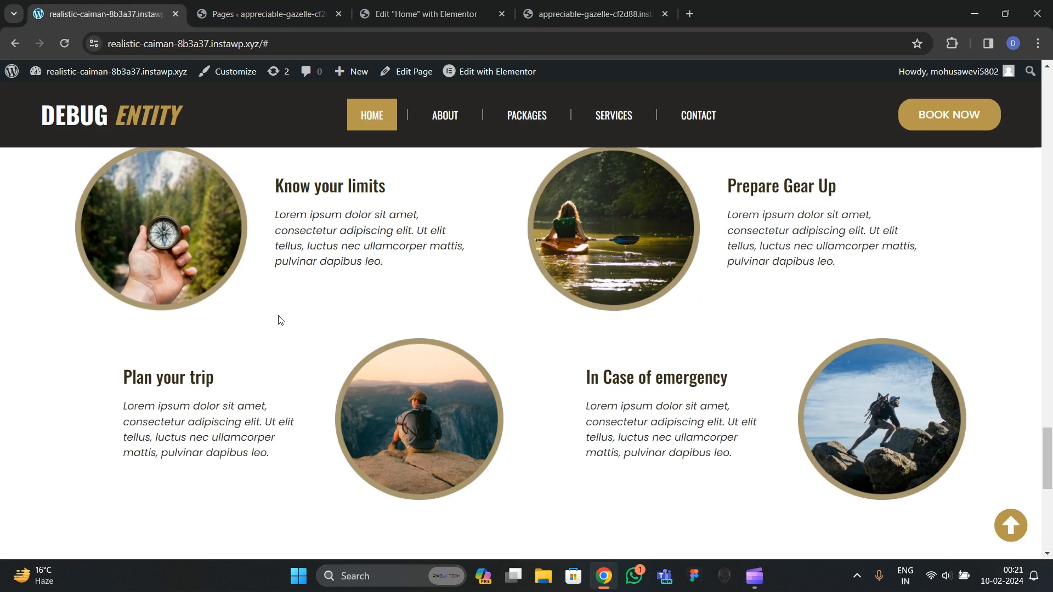
pyautogui.click(367, 6)
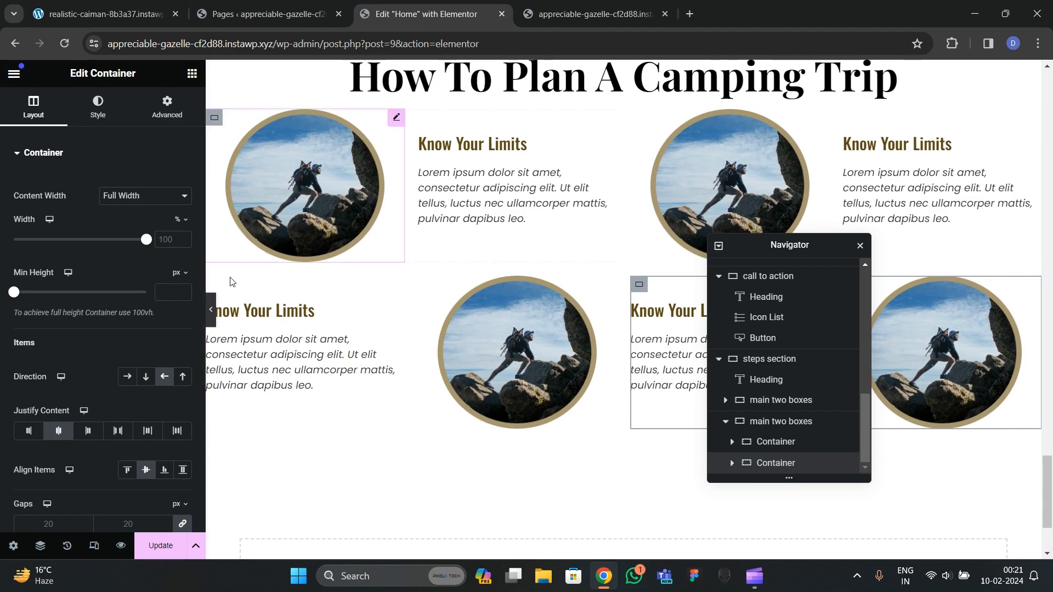
# Step: Right-align the heading and paragraph of the first box in the second row
pyautogui.scroll(-1, 436, 337)
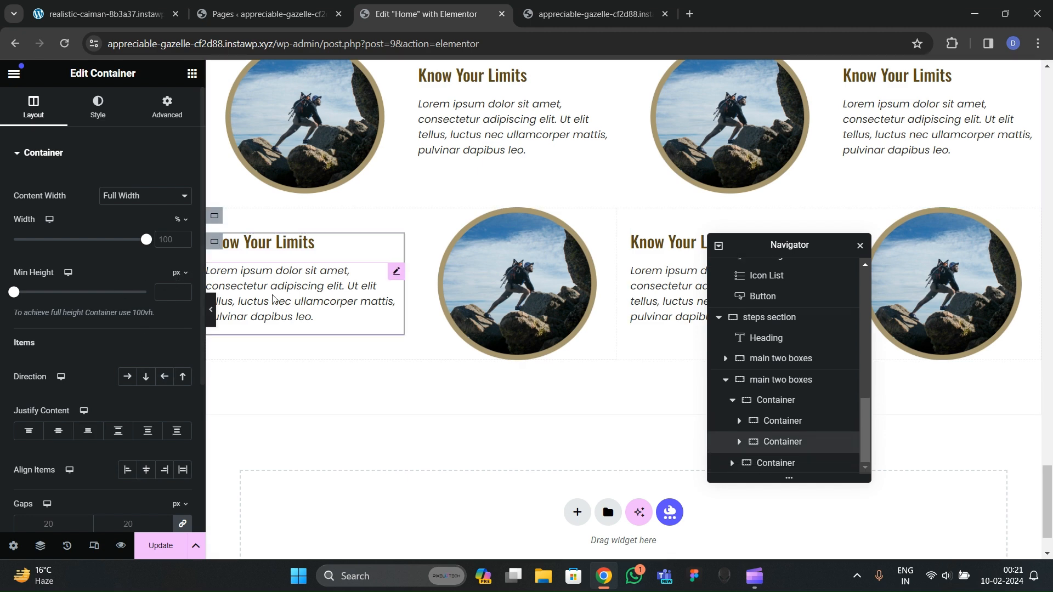
pyautogui.click(340, 242)
pyautogui.click(112, 125)
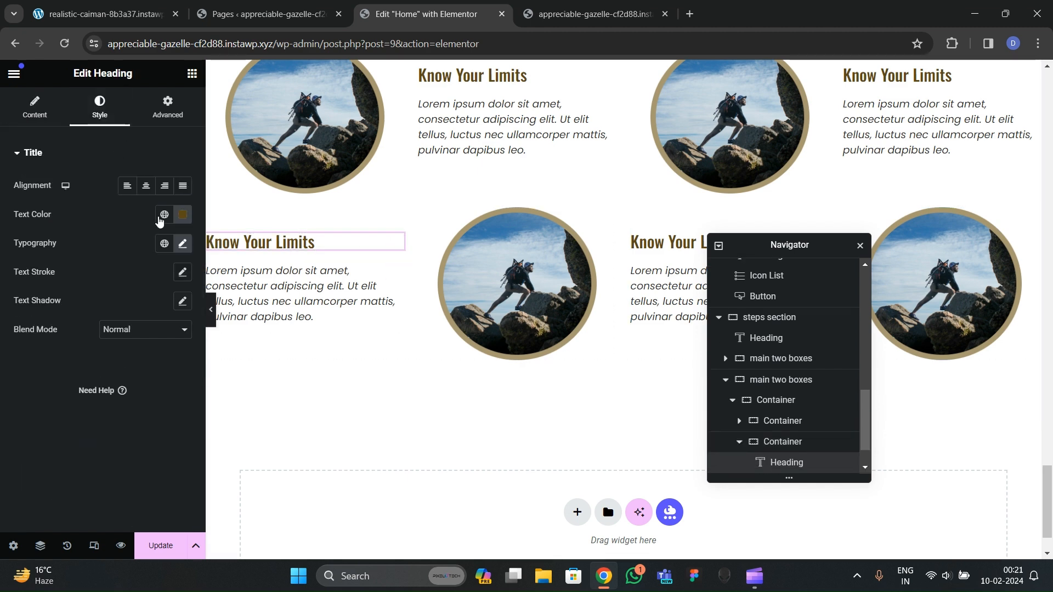
pyautogui.click(165, 189)
pyautogui.click(288, 317)
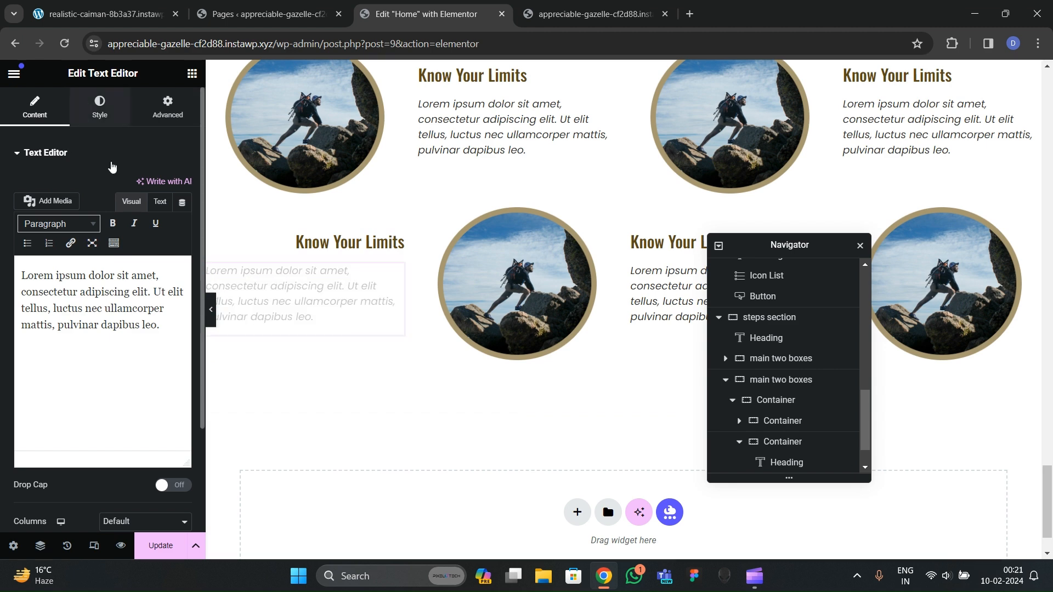
pyautogui.click(99, 106)
pyautogui.click(164, 186)
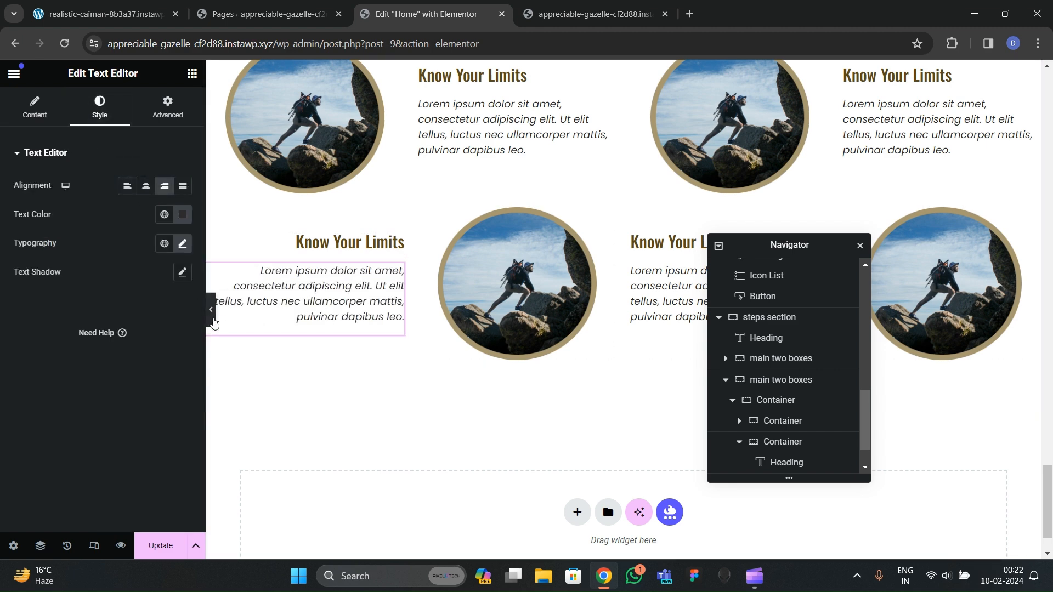
pyautogui.click(211, 309)
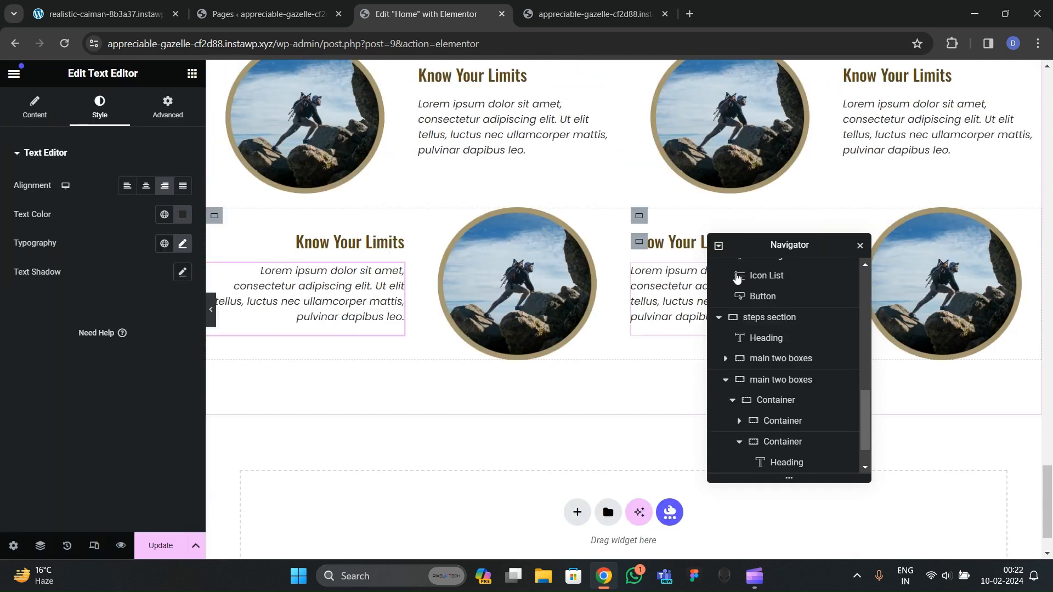
# Step: Right-align the heading and paragraph of the second box in the second row
pyautogui.moveTo(729, 246); pyautogui.dragTo(447, 246)
pyautogui.click(678, 242)
pyautogui.click(100, 107)
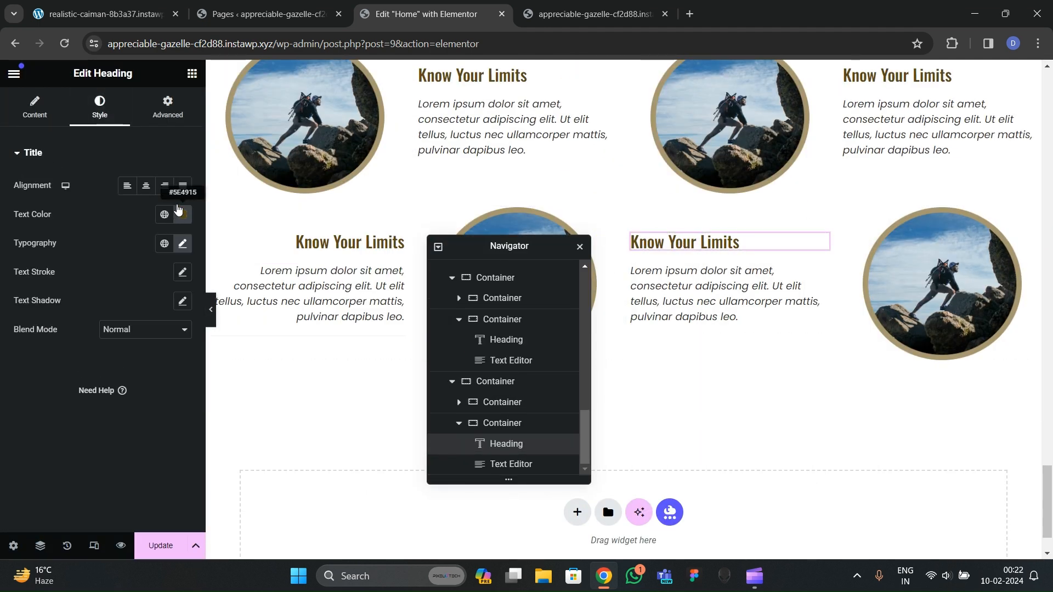
pyautogui.click(165, 185)
pyautogui.click(728, 306)
pyautogui.click(103, 112)
pyautogui.click(165, 185)
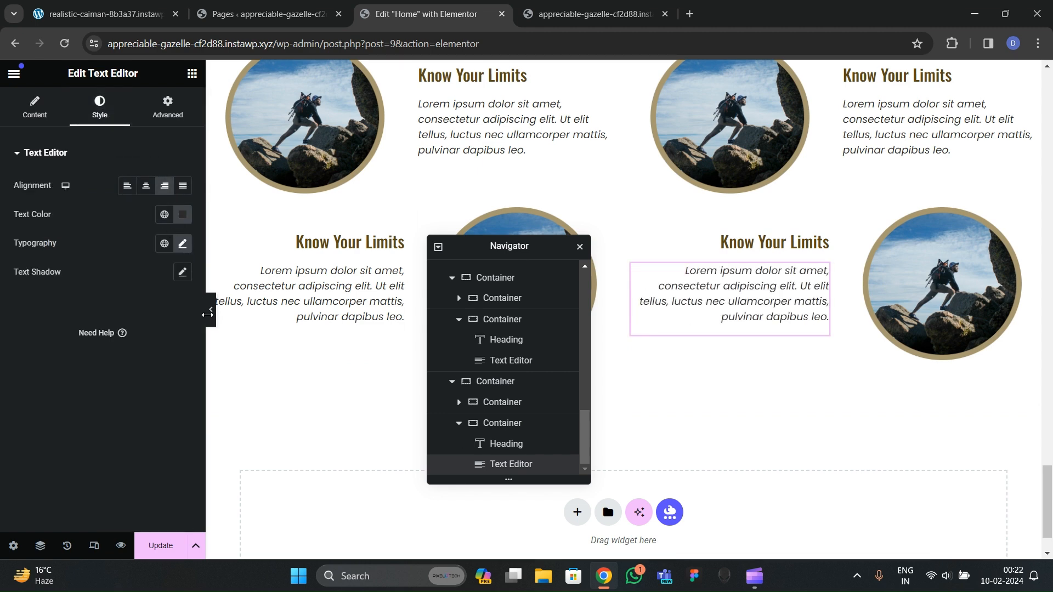
pyautogui.click(212, 323)
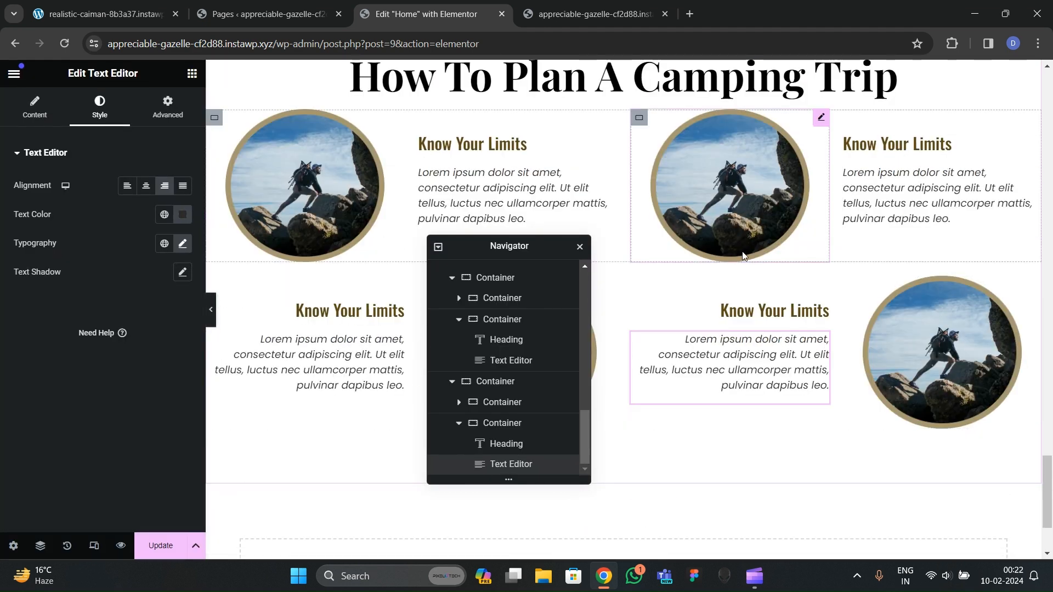
# Step: Replace the second box's image in the first row with the round media library picture of a person sitting on a cliff
pyautogui.click(743, 255)
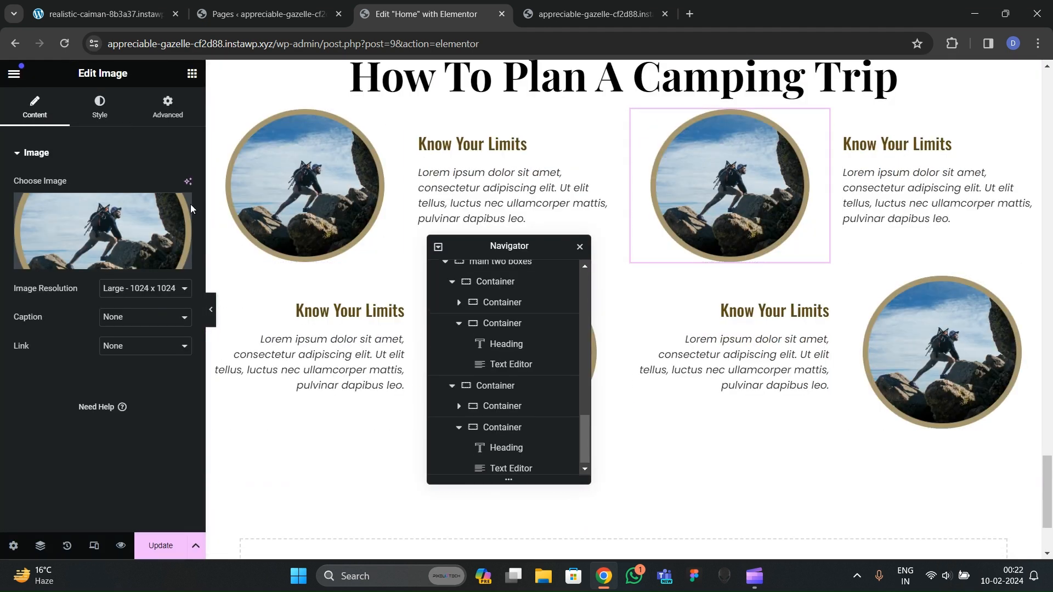
pyautogui.click(148, 228)
pyautogui.scroll(-7, 469, 284)
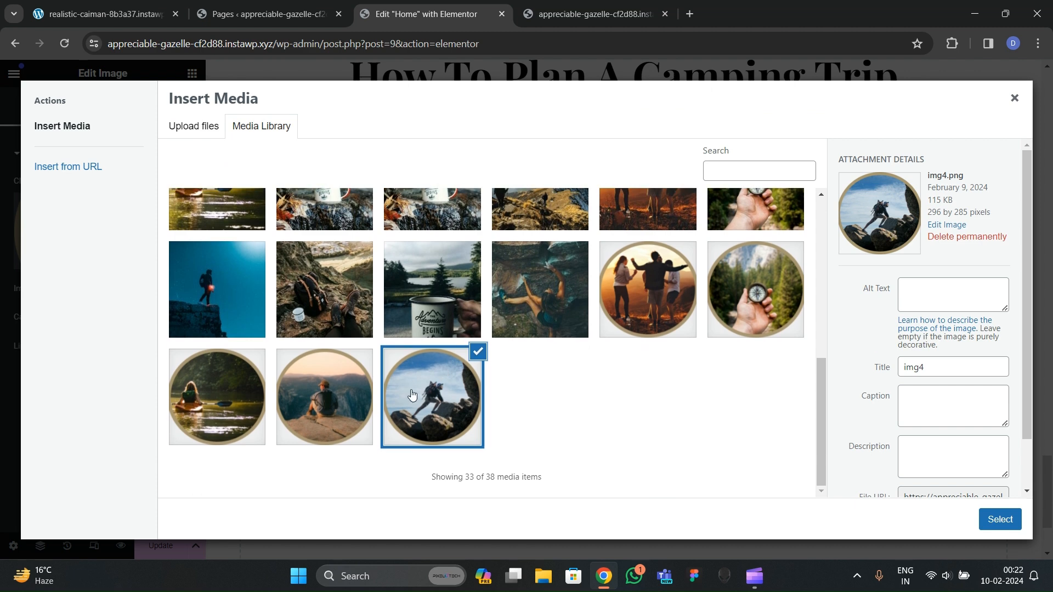
pyautogui.click(324, 397)
pyautogui.click(999, 519)
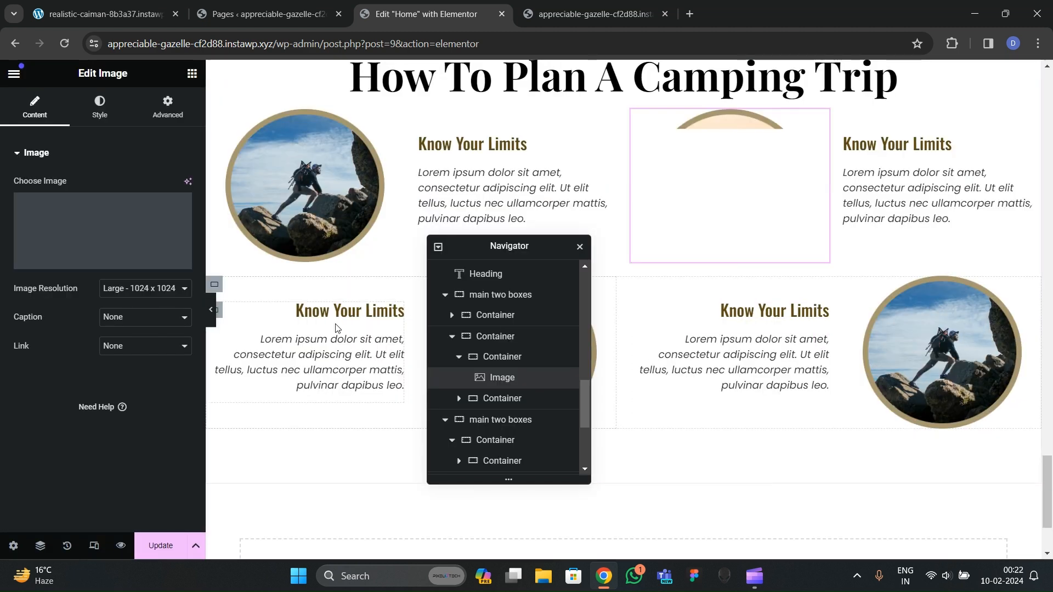
# Step: Replace the first box's image in the second row with Ellipse-2.png from the media library
pyautogui.moveTo(516, 254); pyautogui.dragTo(774, 291)
pyautogui.click(540, 334)
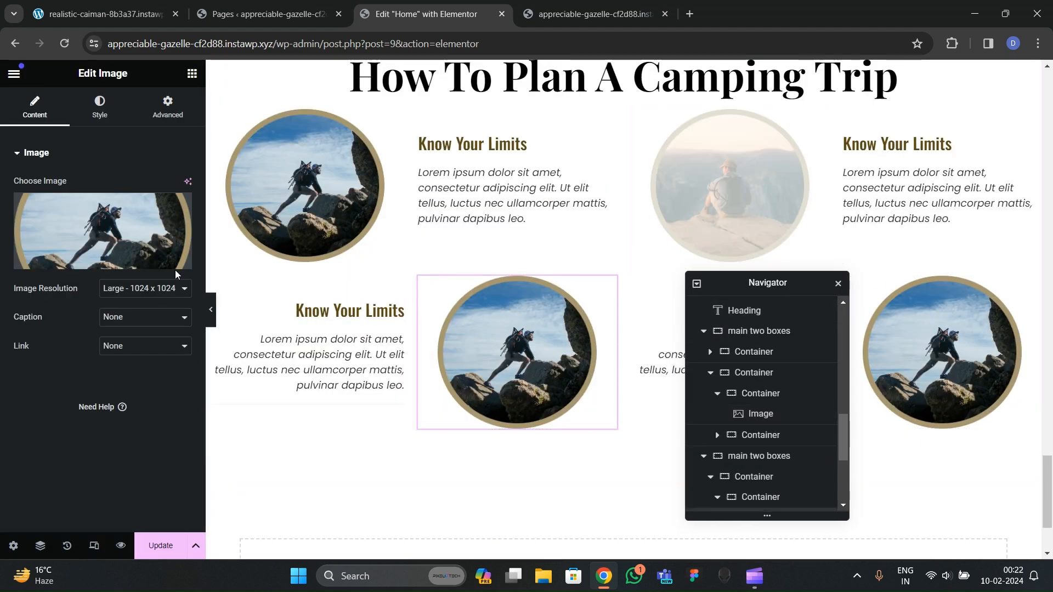
pyautogui.click(159, 244)
pyautogui.scroll(-7, 468, 328)
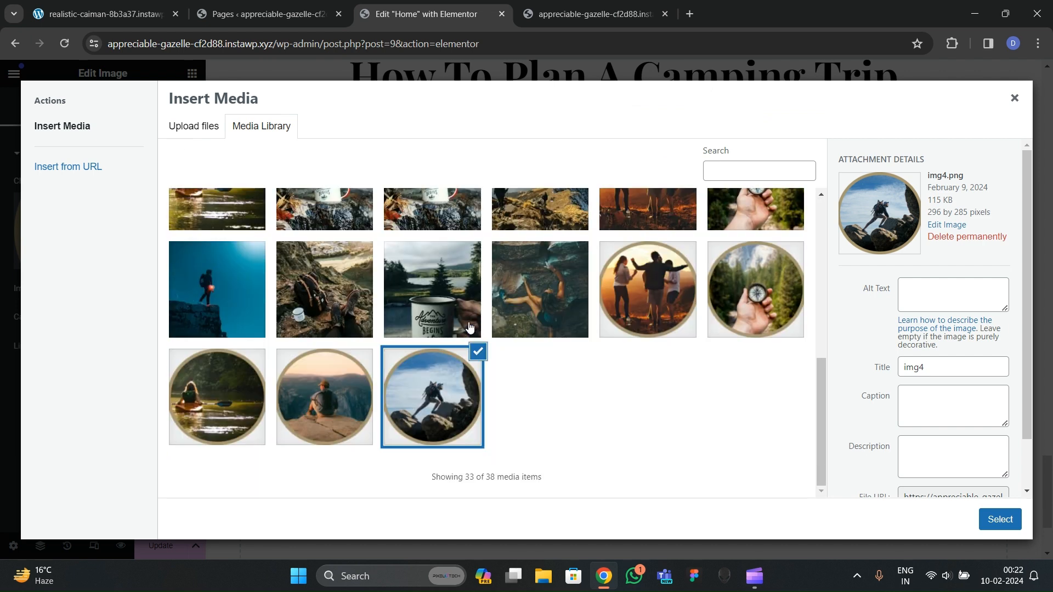
pyautogui.click(678, 322)
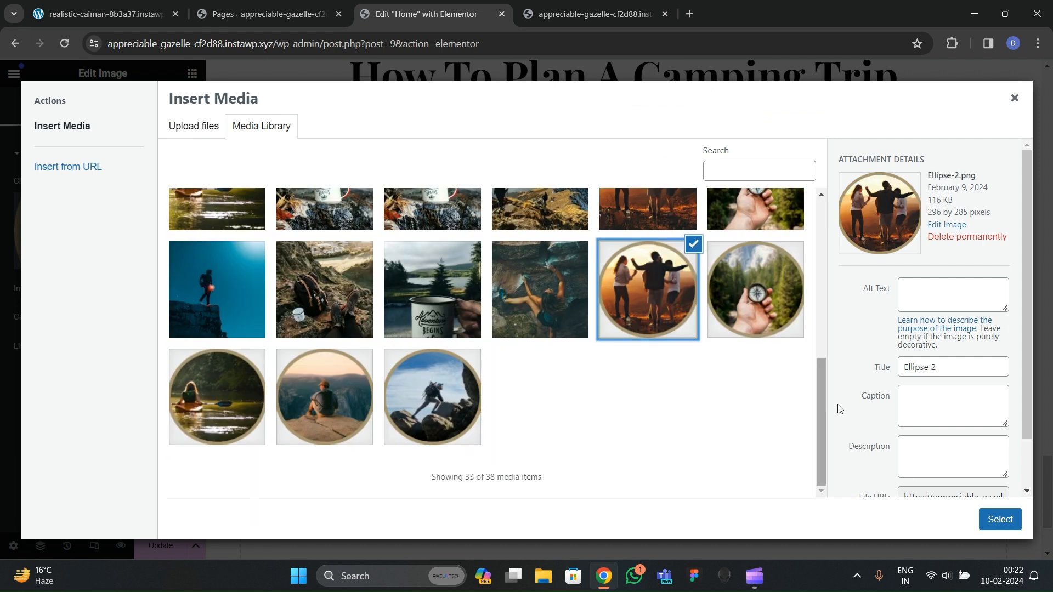
pyautogui.click(999, 519)
# Step: Replace the second box's image in the second row with the compass picture img1.png from the media library
pyautogui.click(950, 362)
pyautogui.click(178, 264)
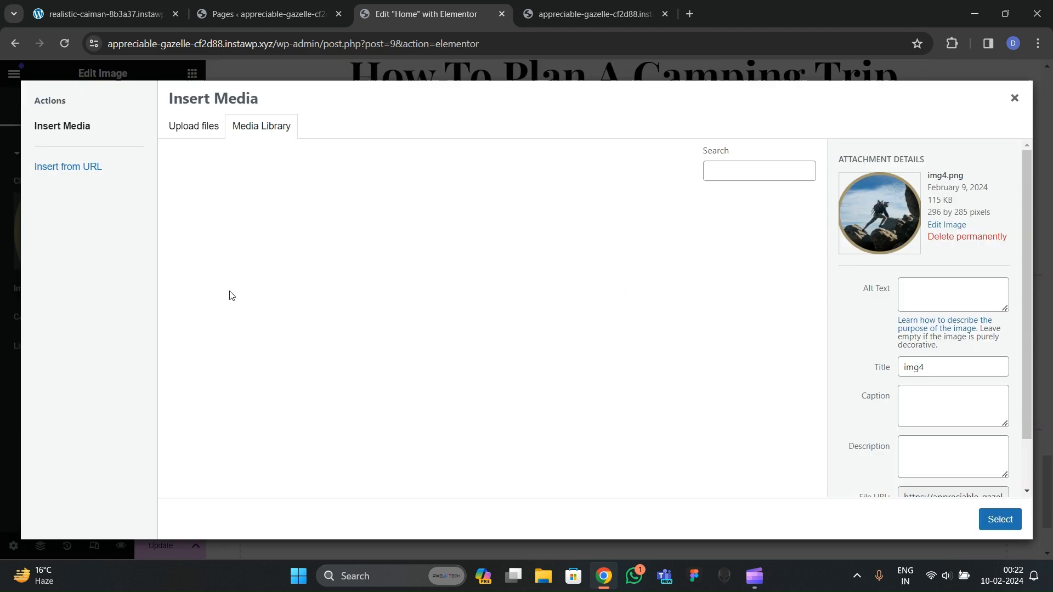
pyautogui.scroll(-7, 567, 404)
pyautogui.click(751, 311)
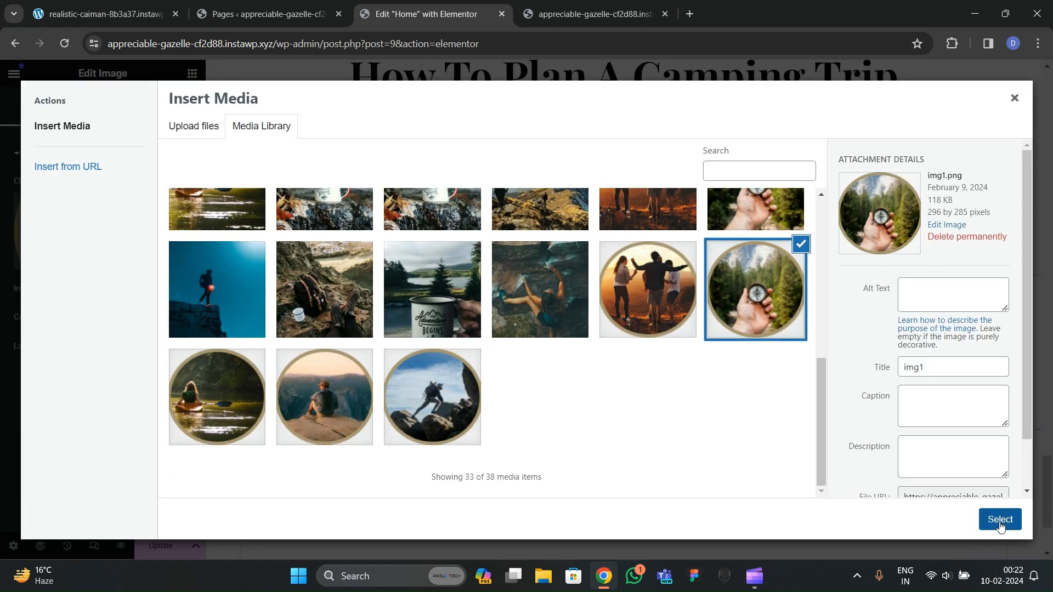
pyautogui.click(998, 519)
# Step: Set the column and row gaps of the "steps section" container to 70 px
pyautogui.scroll(3, 470, 230)
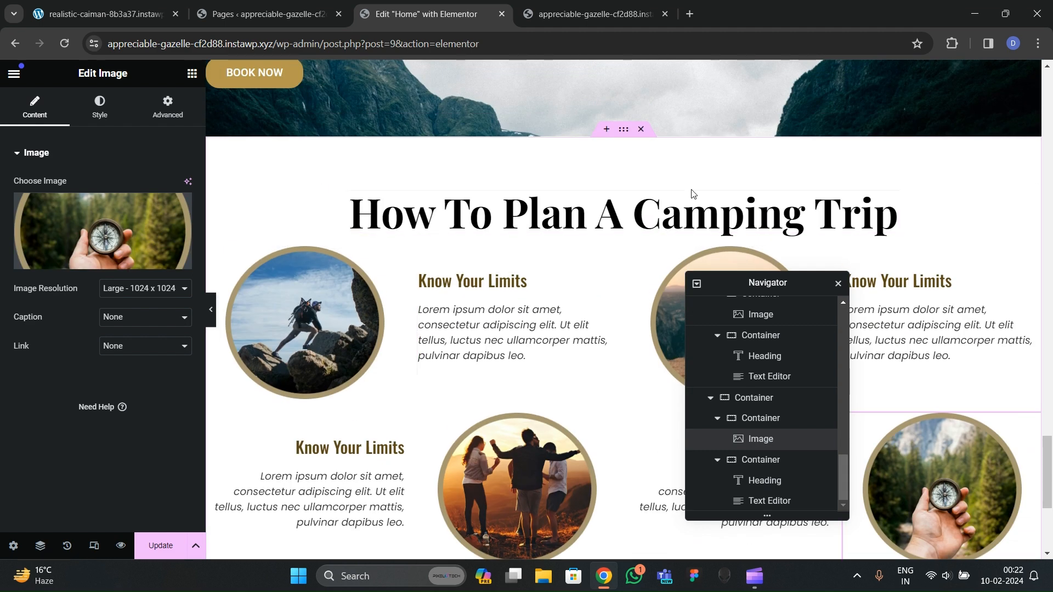
pyautogui.scroll(2, 749, 390)
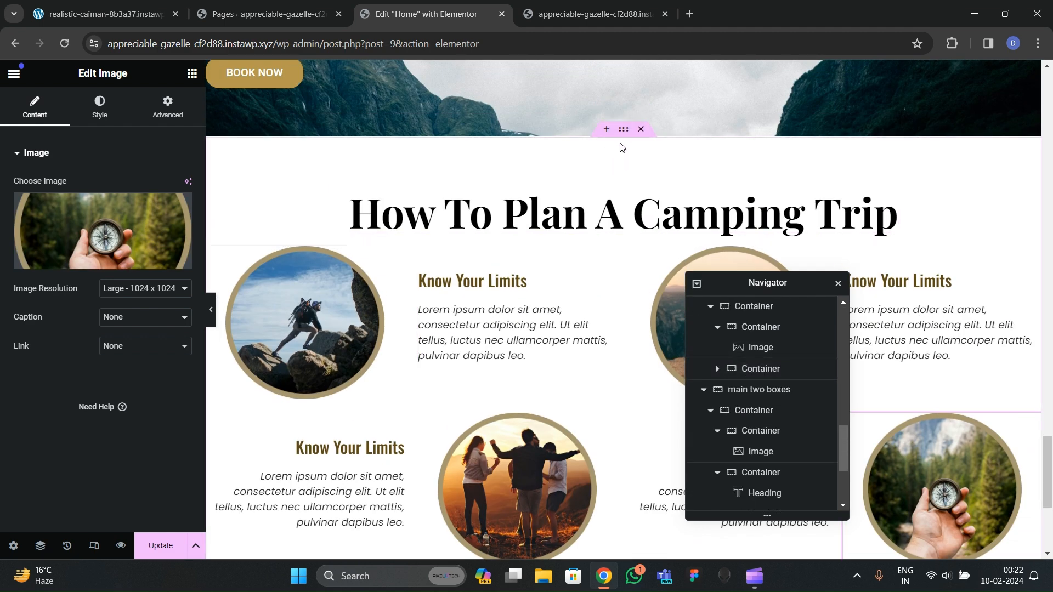
pyautogui.click(624, 132)
pyautogui.scroll(-4, 81, 348)
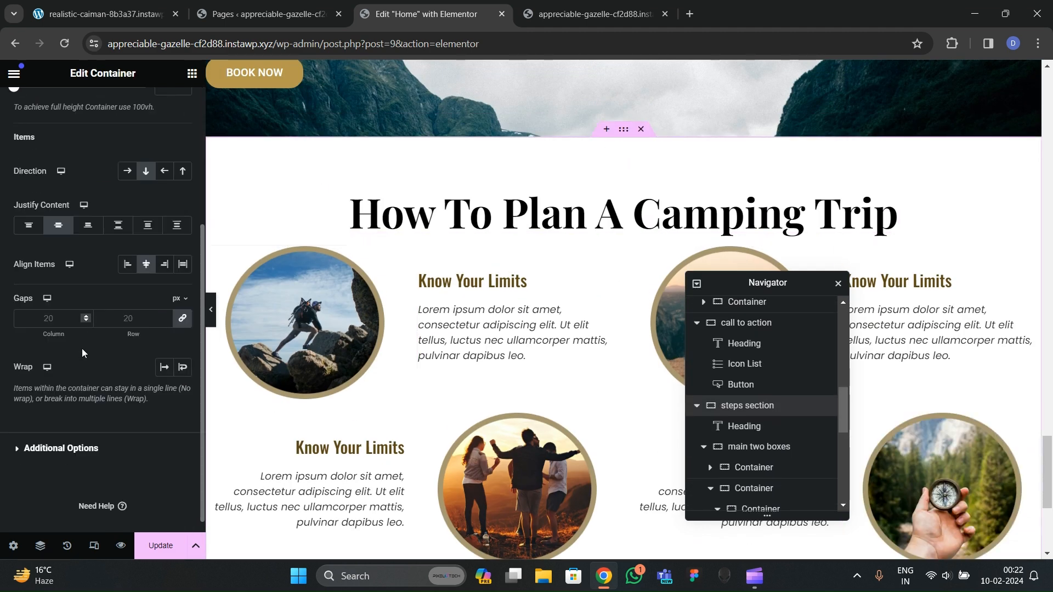
pyautogui.click(134, 325)
pyautogui.write('40')
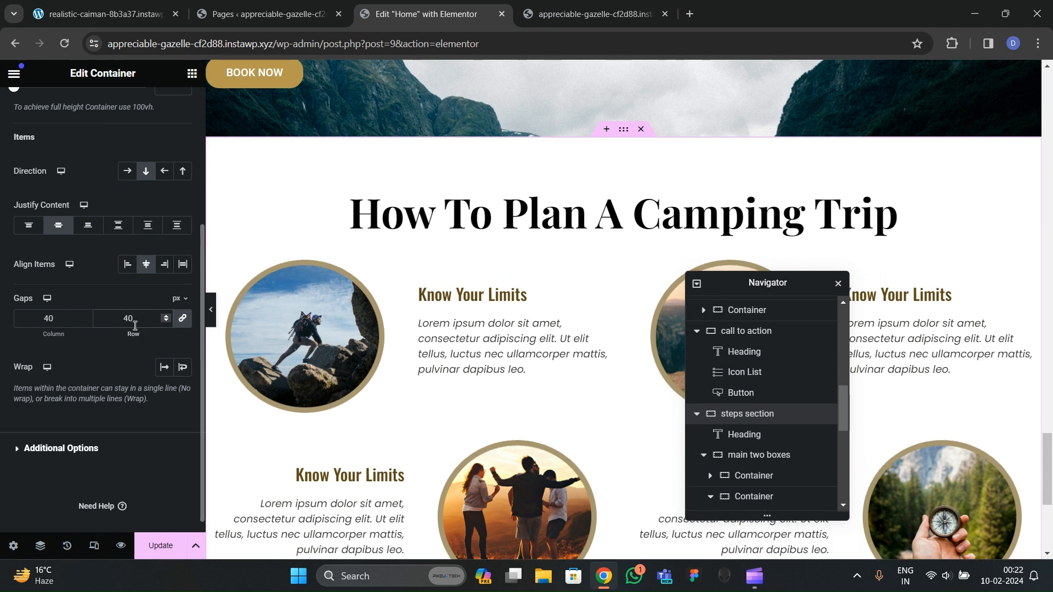
pyautogui.press('BackSpace')
pyautogui.press('BackSpace')
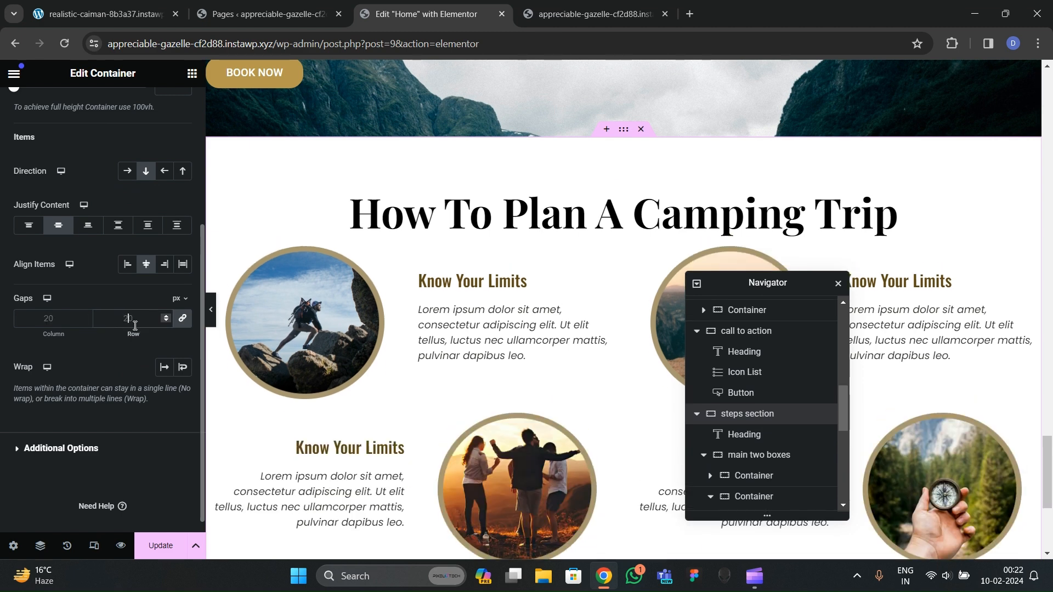
pyautogui.write('70')
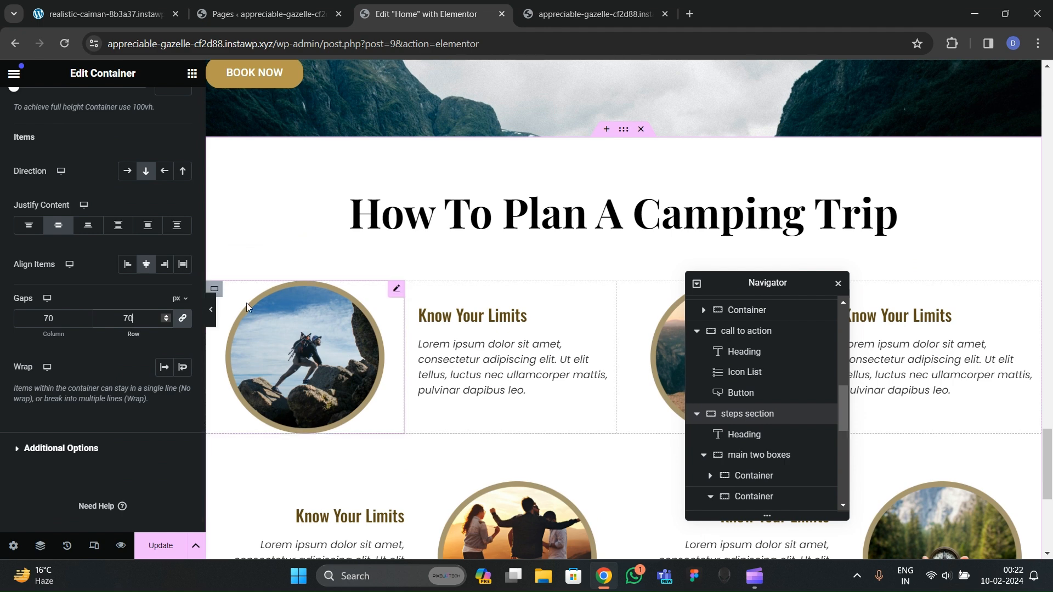
# Step: Preview the camping trip section at full page width and update the page
pyautogui.click(211, 315)
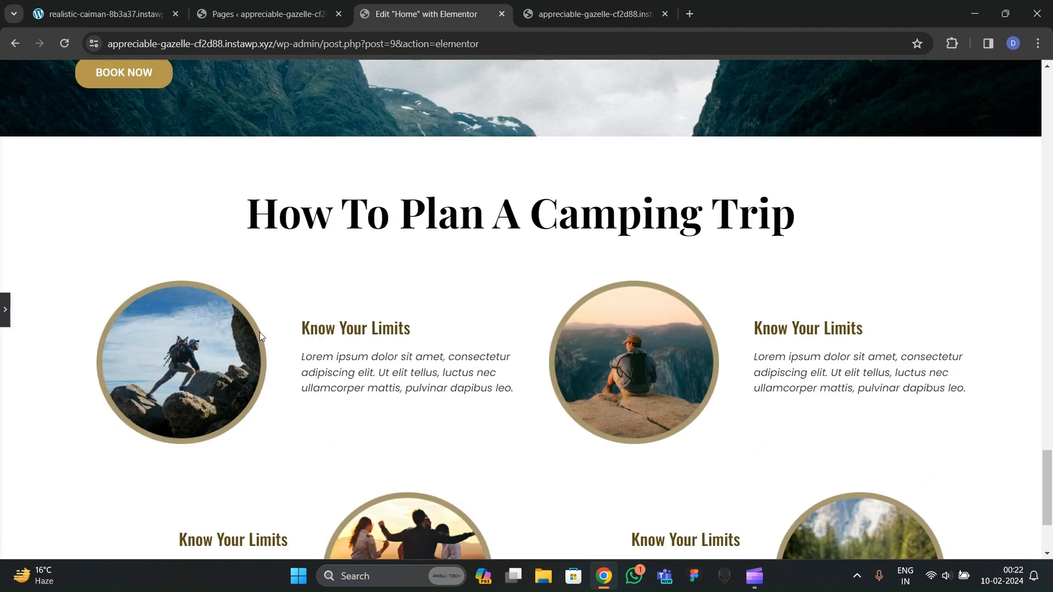
pyautogui.scroll(3, 262, 336)
pyautogui.scroll(-6, 259, 351)
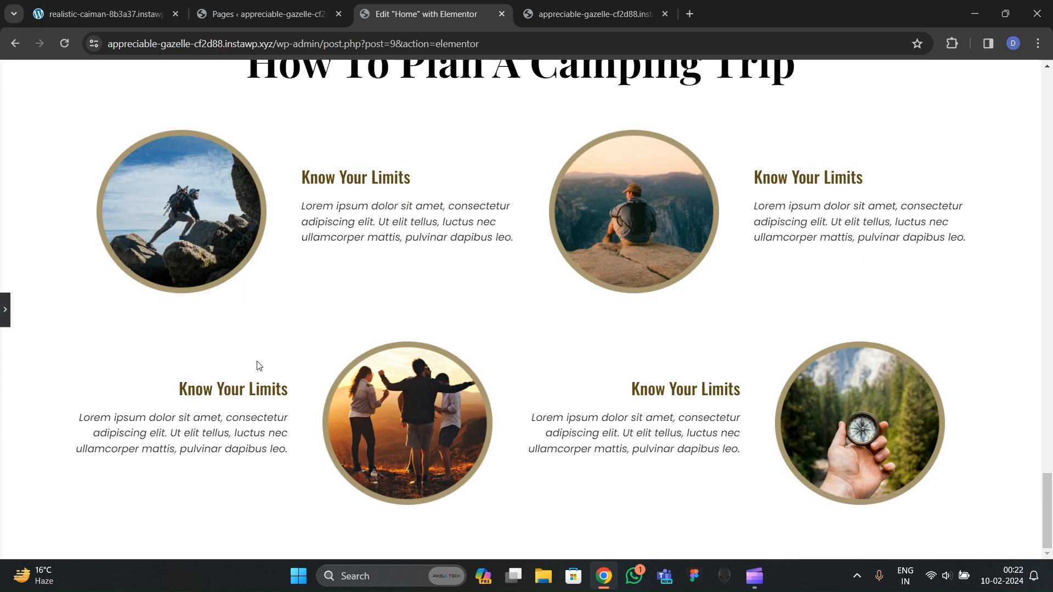
pyautogui.click(8, 309)
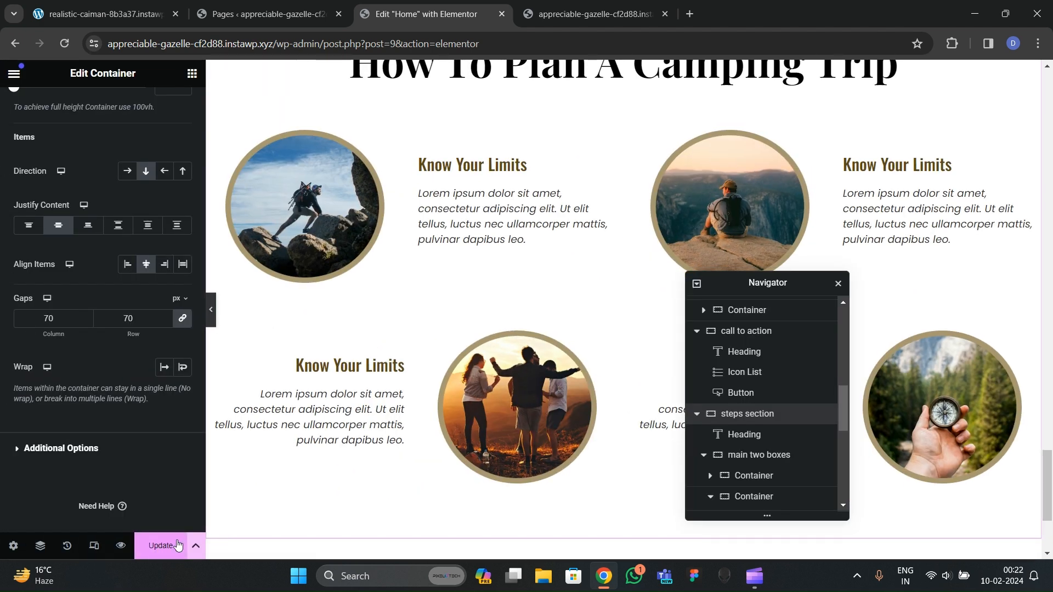
# Step: Examine the Contact Us section and footer of the reference site
pyautogui.click(104, 14)
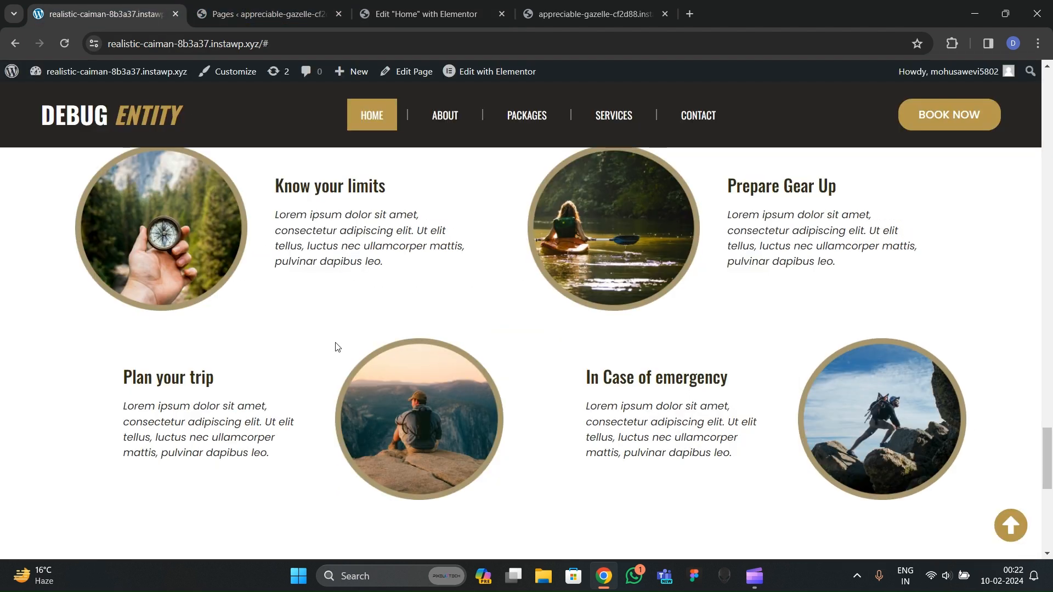
pyautogui.scroll(-8, 341, 353)
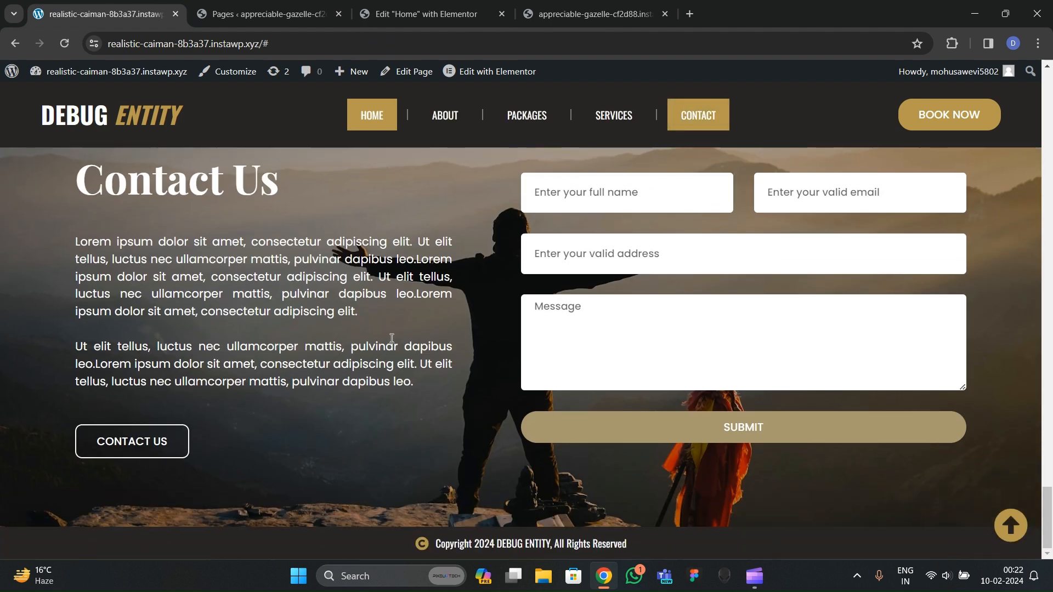
pyautogui.scroll(-1, 397, 351)
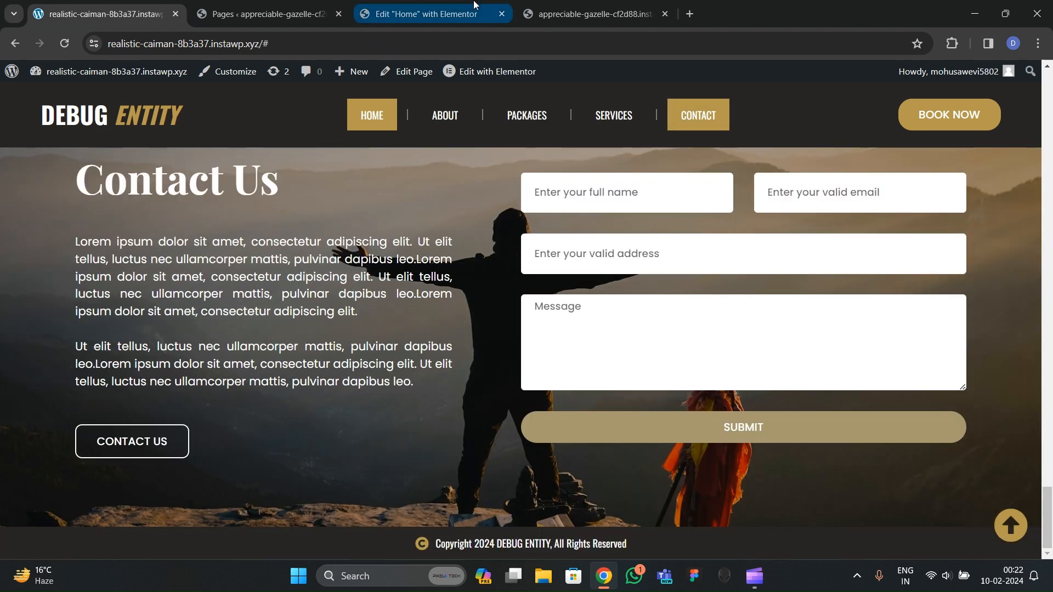
pyautogui.click(422, 14)
# Step: Reload the live Home page and review its sections from Our Best Packages to How To Plan A Camping Trip
pyautogui.click(592, 14)
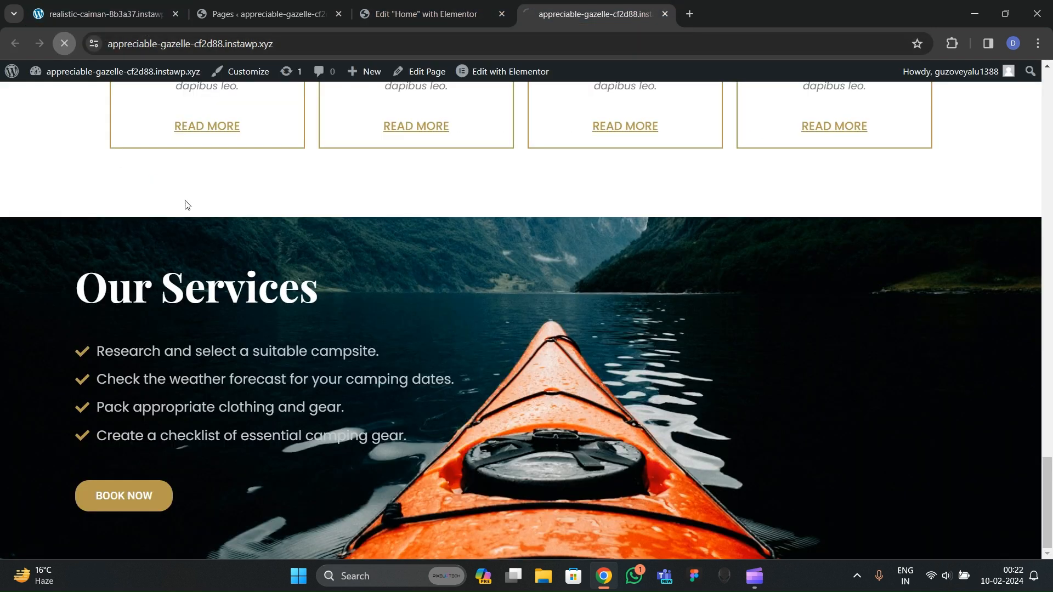
pyautogui.scroll(6, 214, 252)
pyautogui.scroll(-13, 340, 386)
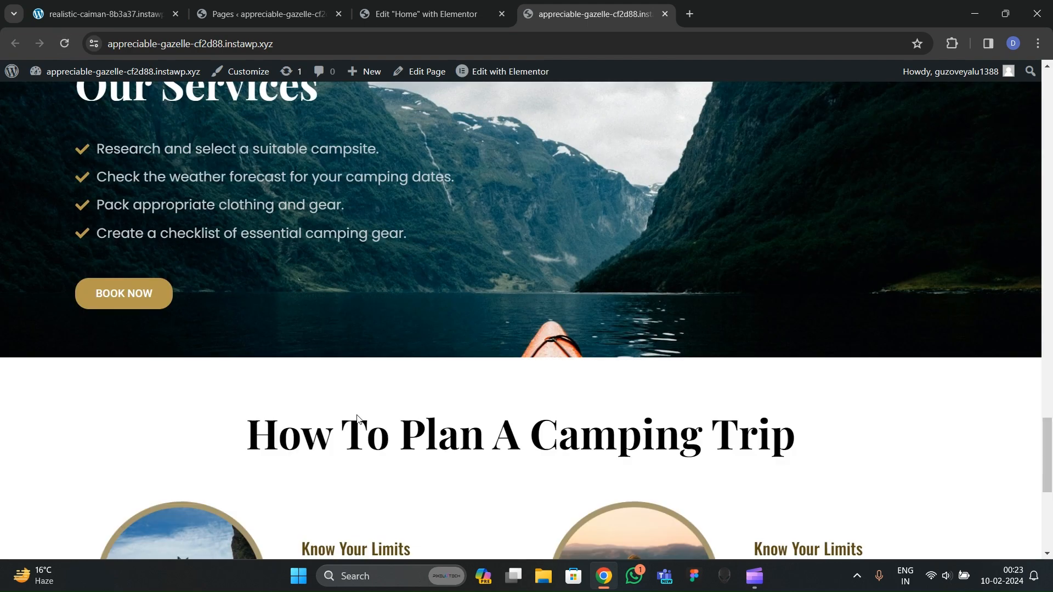
pyautogui.scroll(19, 329, 369)
pyautogui.scroll(10, 316, 337)
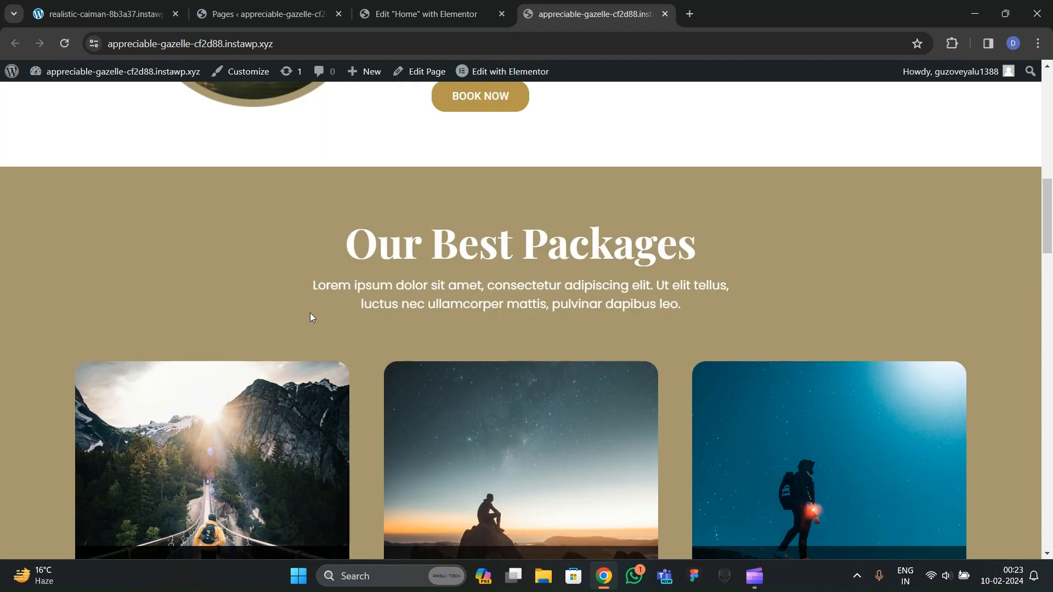
pyautogui.scroll(-15, 314, 321)
pyautogui.scroll(-14, 330, 369)
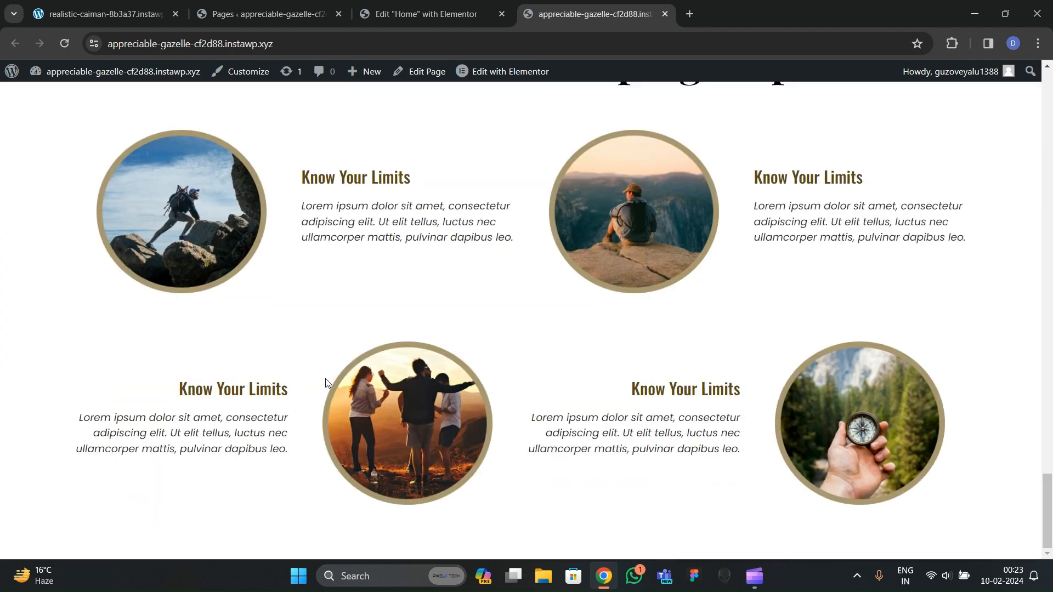
# Step: Add a new container with two equal columns below the steps section of the Home page
pyautogui.click(439, 5)
pyautogui.scroll(-3, 493, 384)
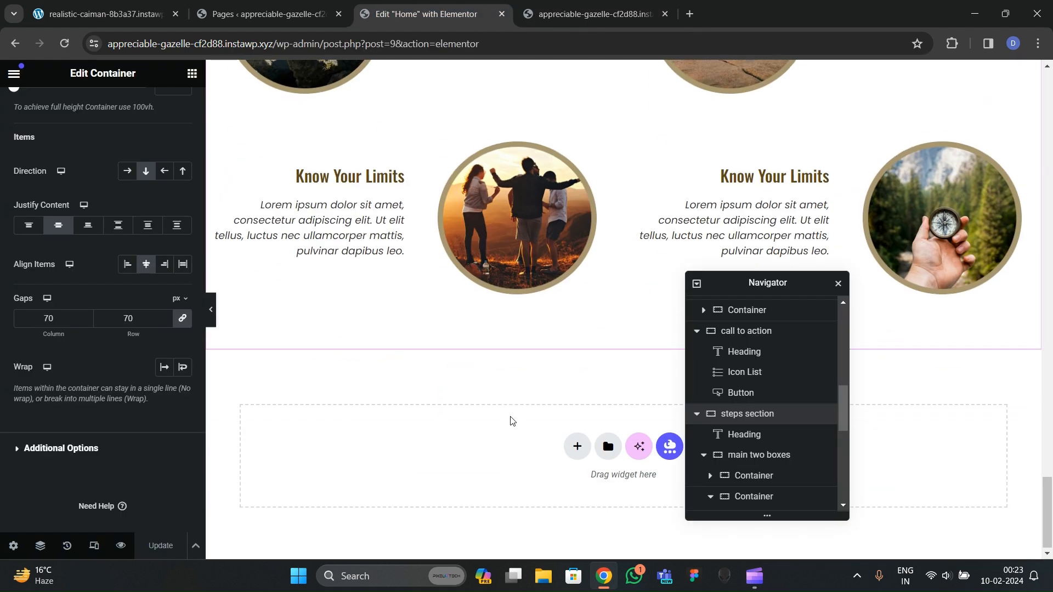
pyautogui.click(576, 443)
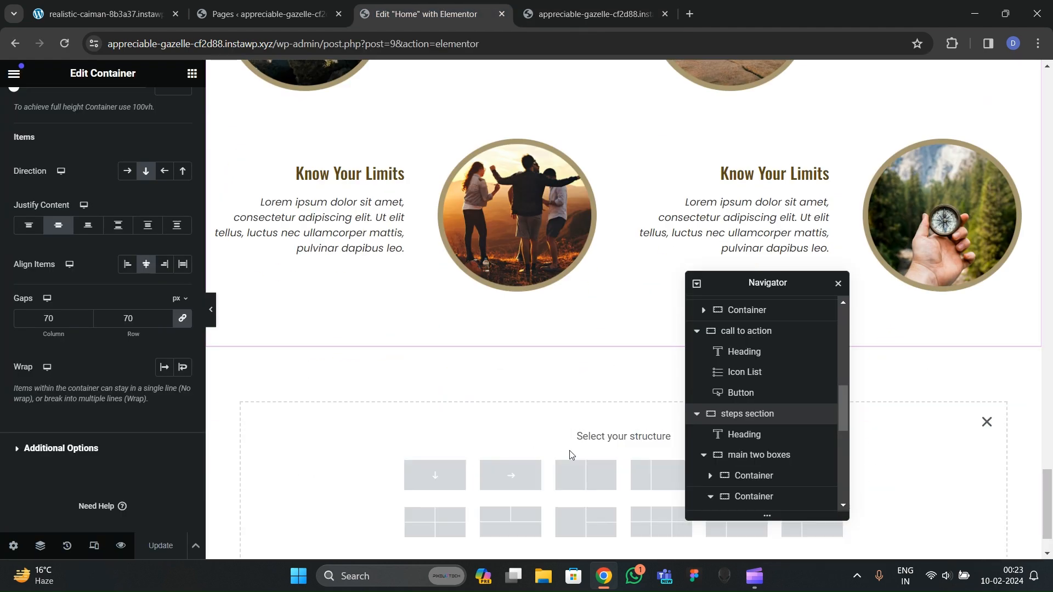
pyautogui.click(583, 470)
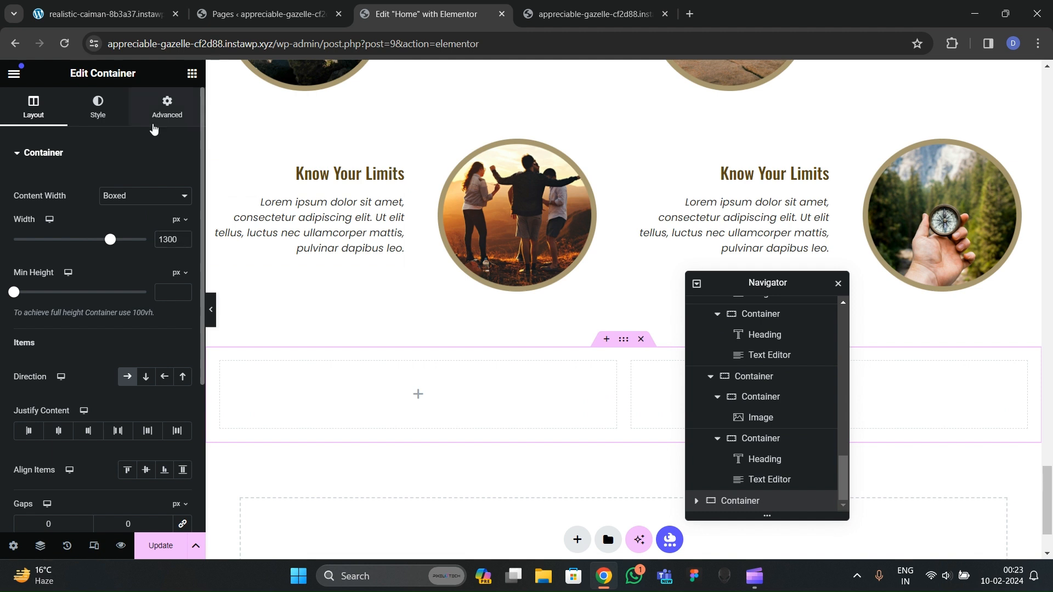
# Step: Set the new two-column container's padding to 0 on all sides and rename it "contact"
pyautogui.click(154, 125)
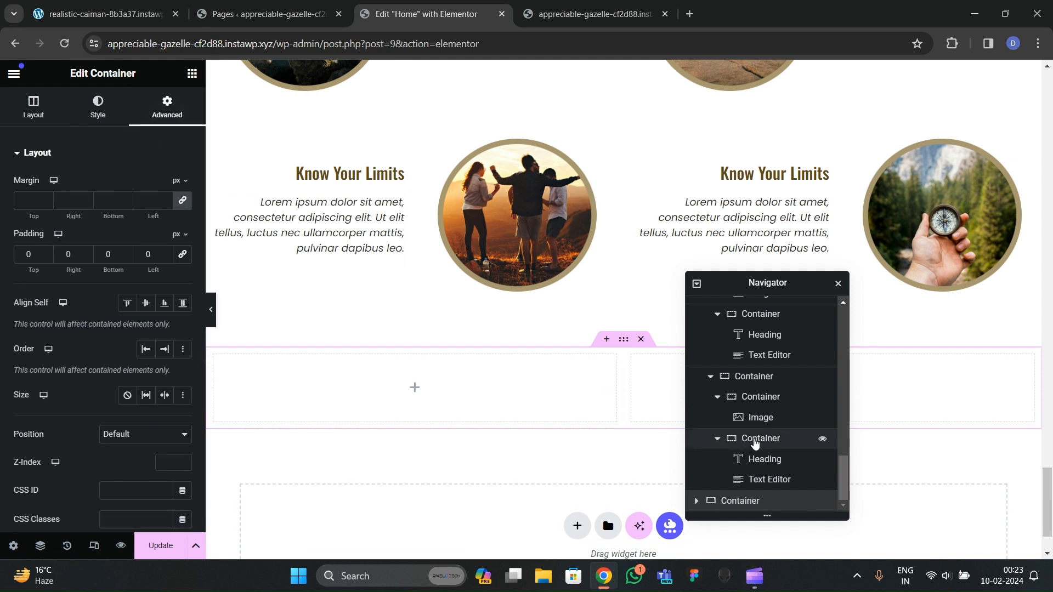
pyautogui.click(696, 500)
pyautogui.click(746, 467)
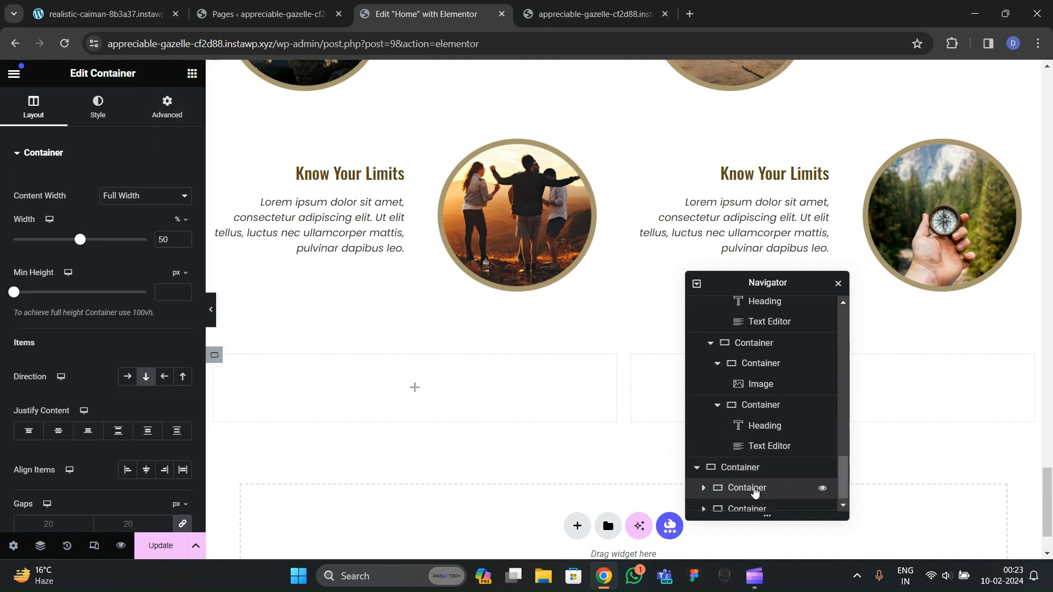
pyautogui.doubleClick(740, 466)
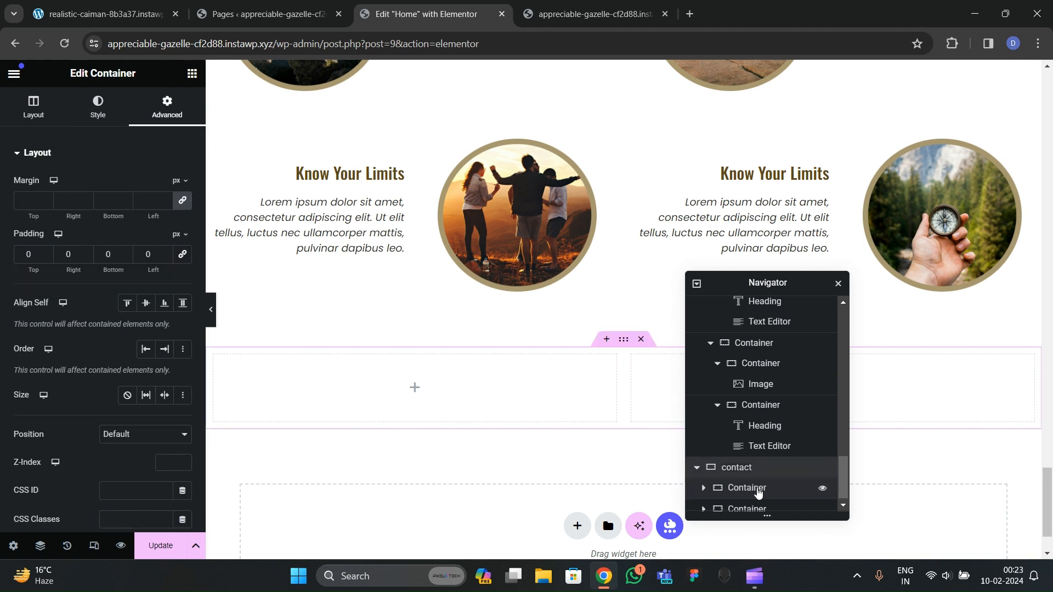
# Step: Set the padding of both inner containers of "contact" to 0 on all sides
pyautogui.click(757, 492)
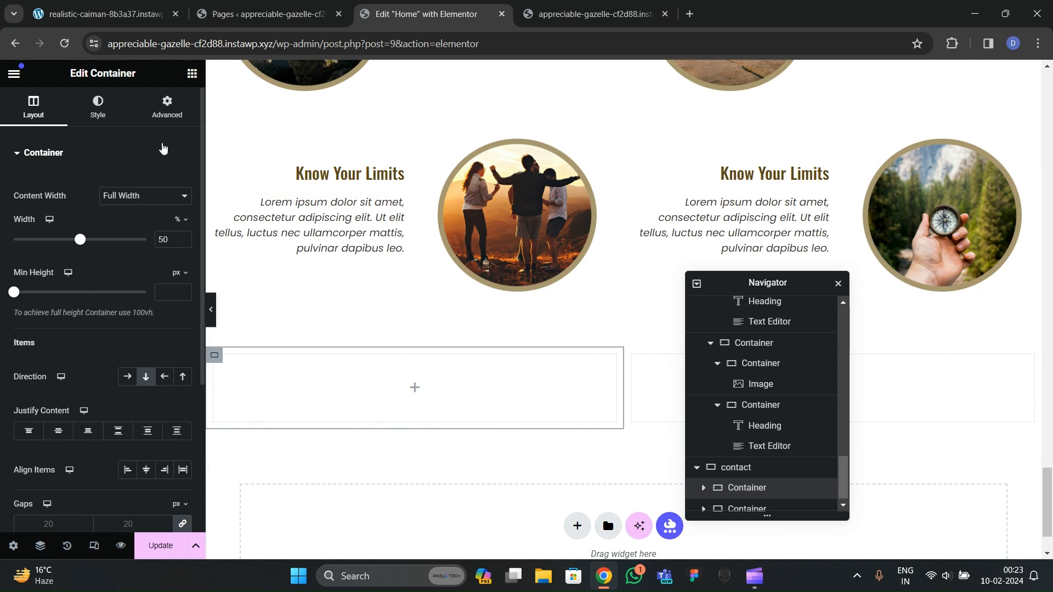
pyautogui.click(168, 106)
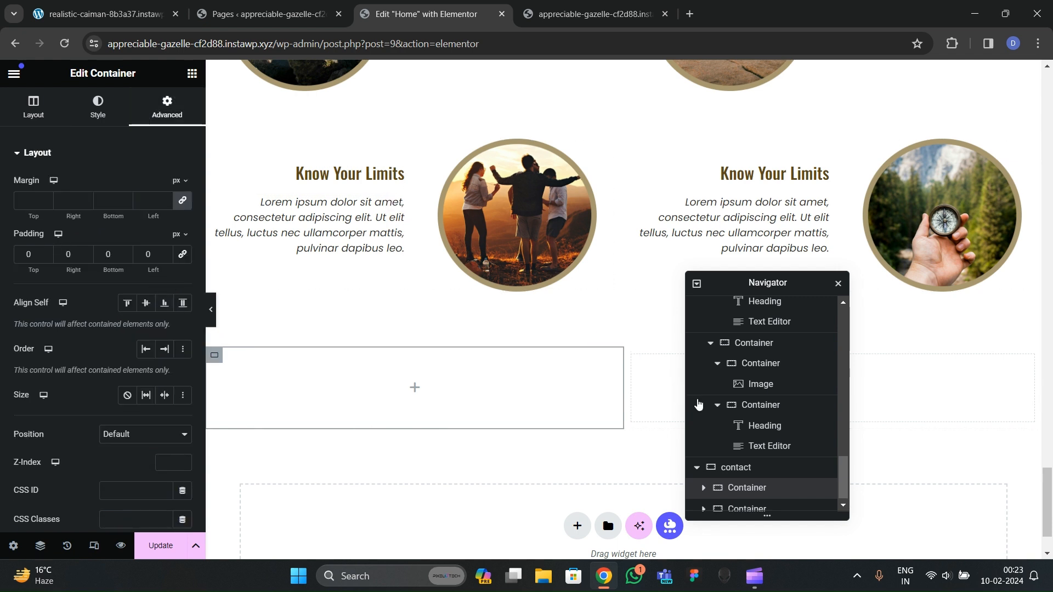
pyautogui.scroll(-1, 748, 464)
pyautogui.click(746, 500)
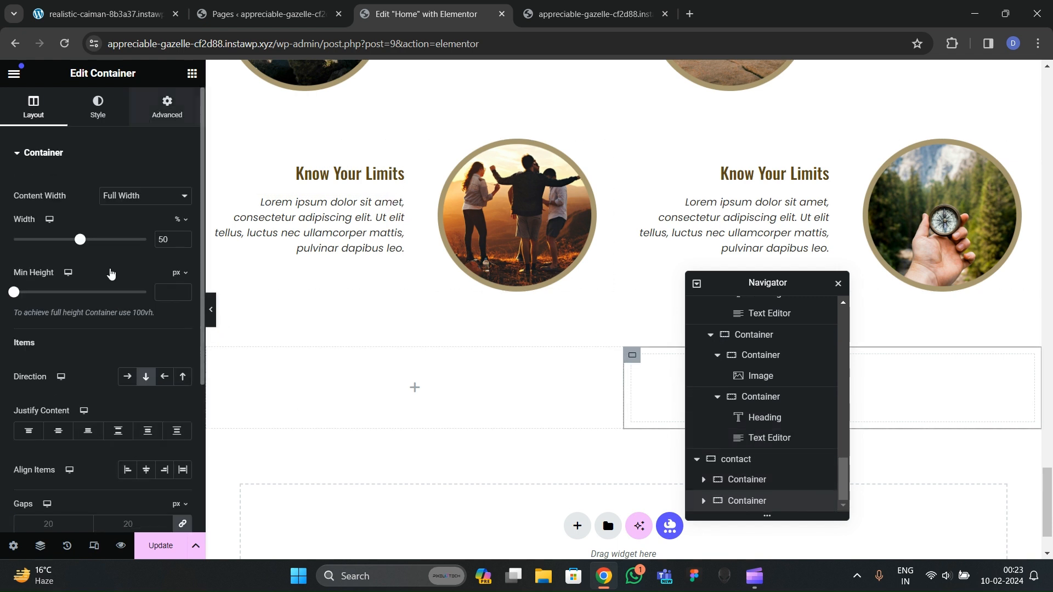
pyautogui.click(167, 107)
pyautogui.scroll(-1, 119, 330)
pyautogui.click(182, 185)
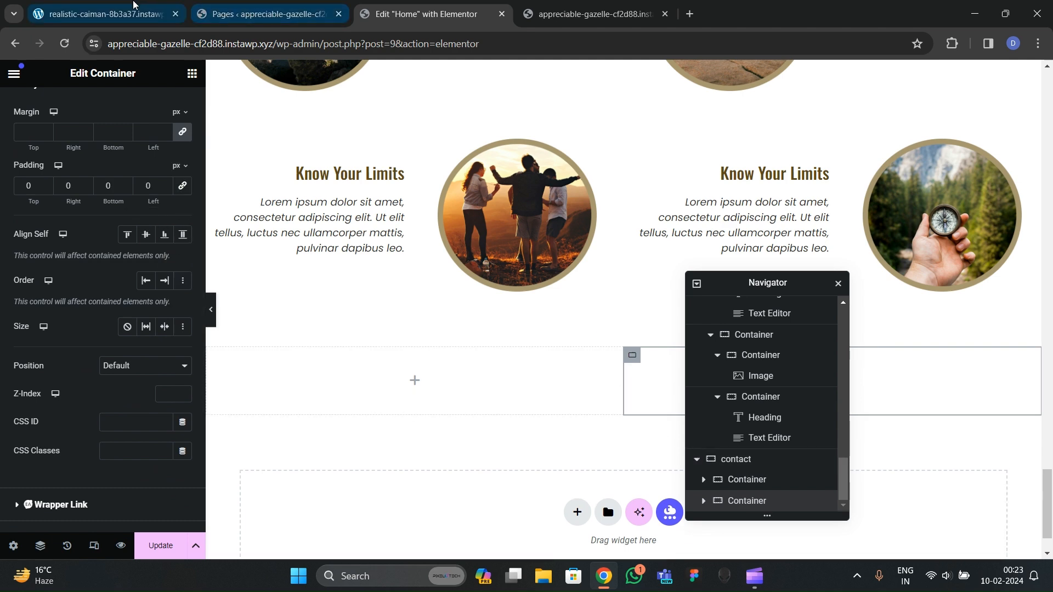
# Step: Check the contact section on the reference site again and return to the page editor
pyautogui.click(104, 13)
pyautogui.scroll(1, 348, 383)
pyautogui.click(405, 7)
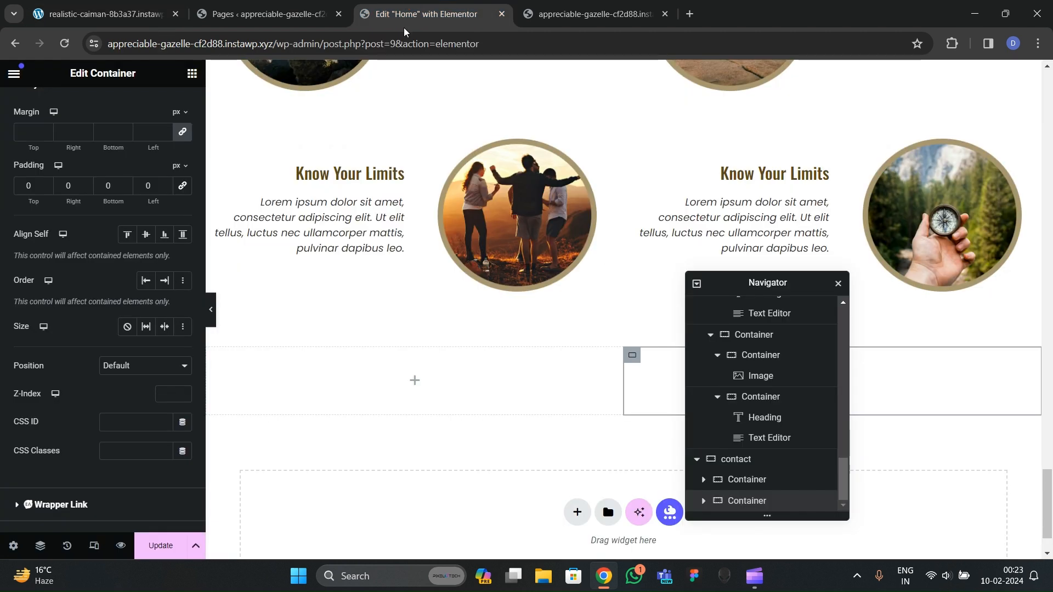
# Step: Set the "contact" container's top and bottom padding to 80 px, keeping the left and right sides at 0
pyautogui.scroll(-1, 556, 332)
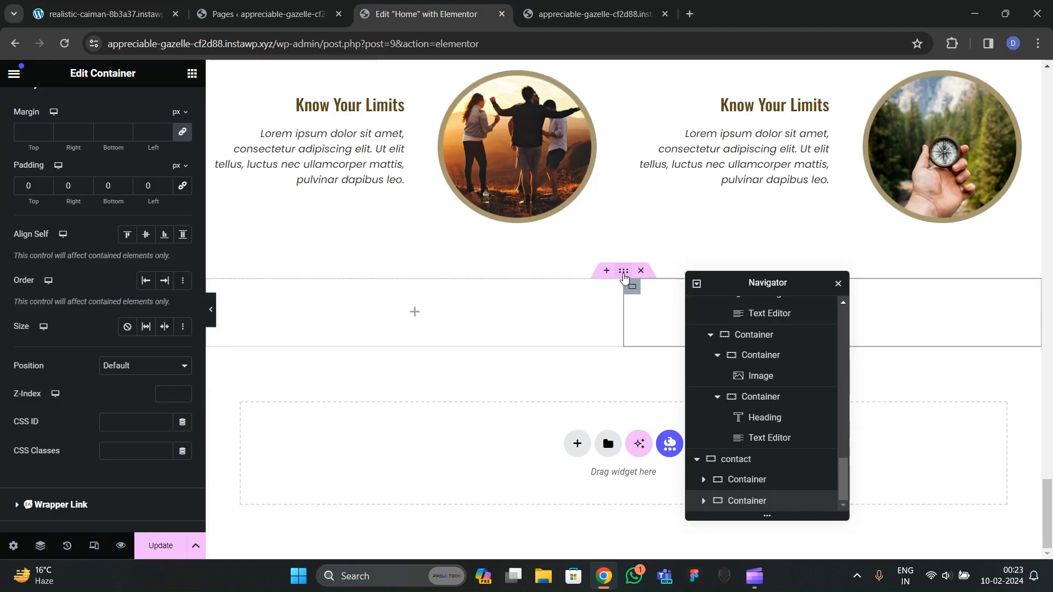
pyautogui.click(624, 277)
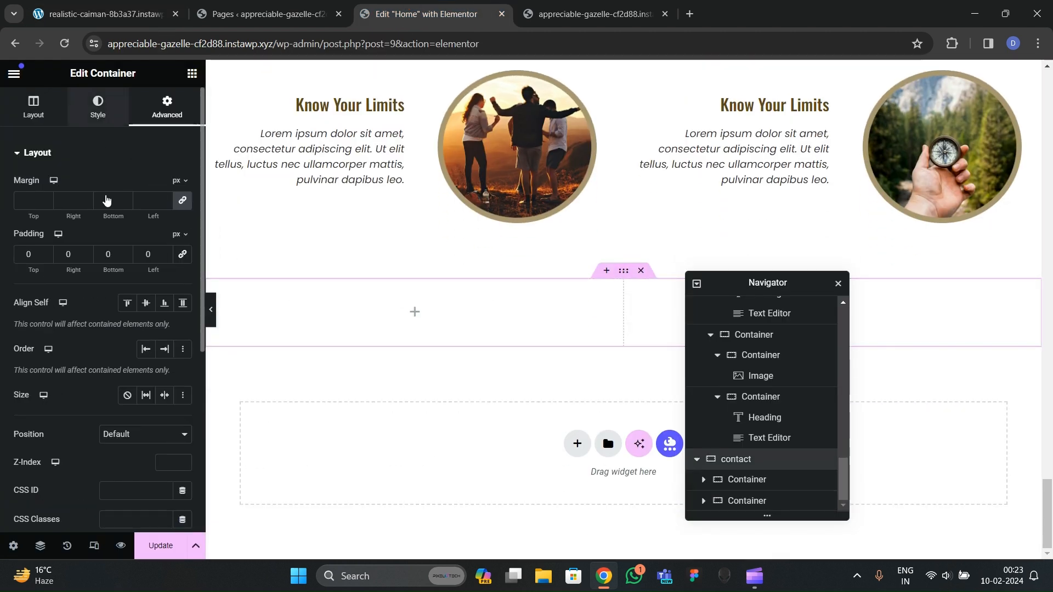
pyautogui.click(97, 107)
pyautogui.click(167, 107)
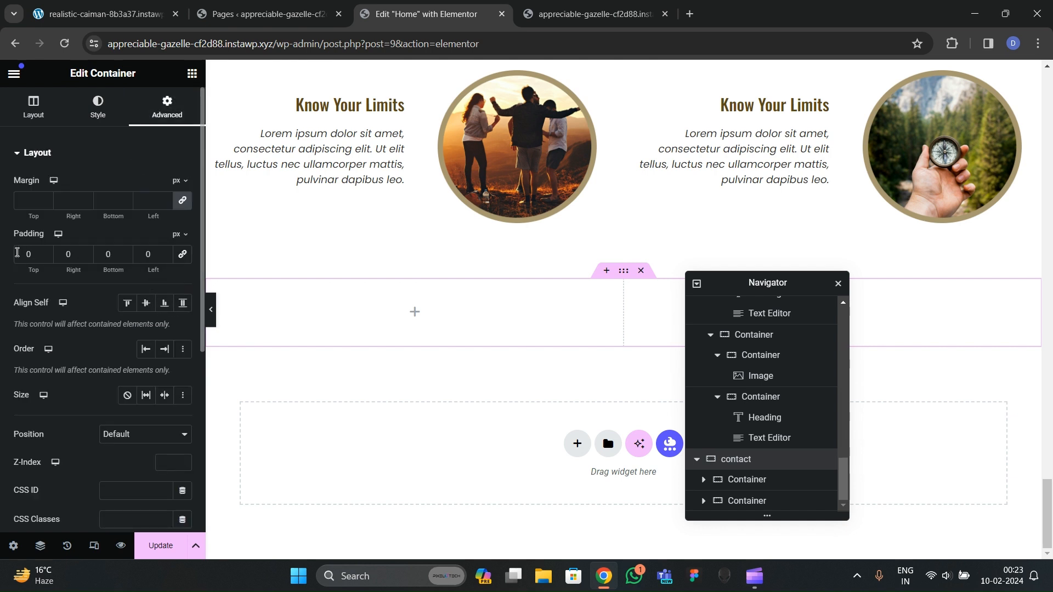
pyautogui.write('10')
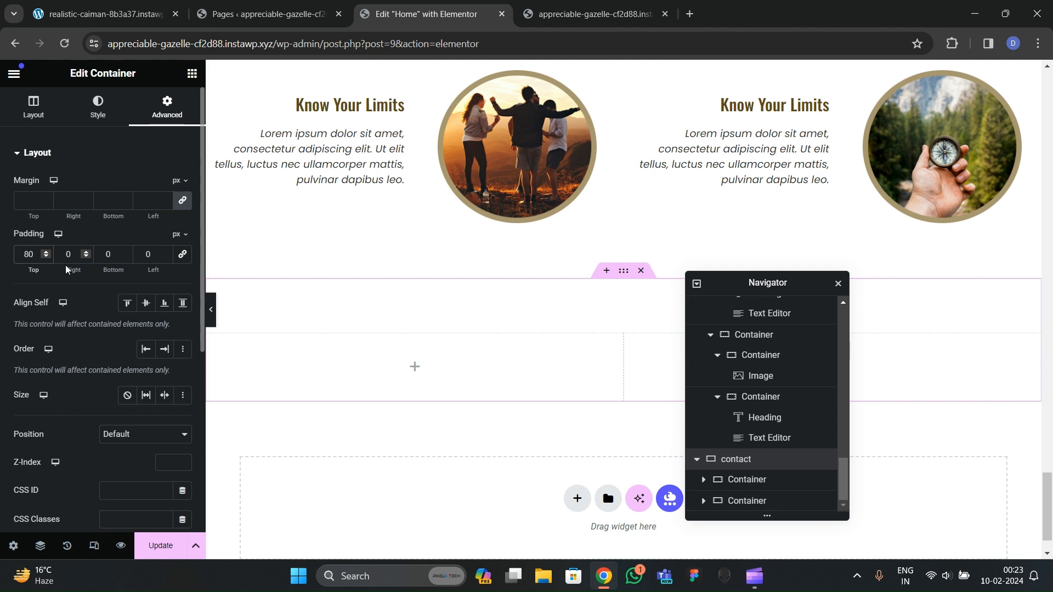
pyautogui.write('10')
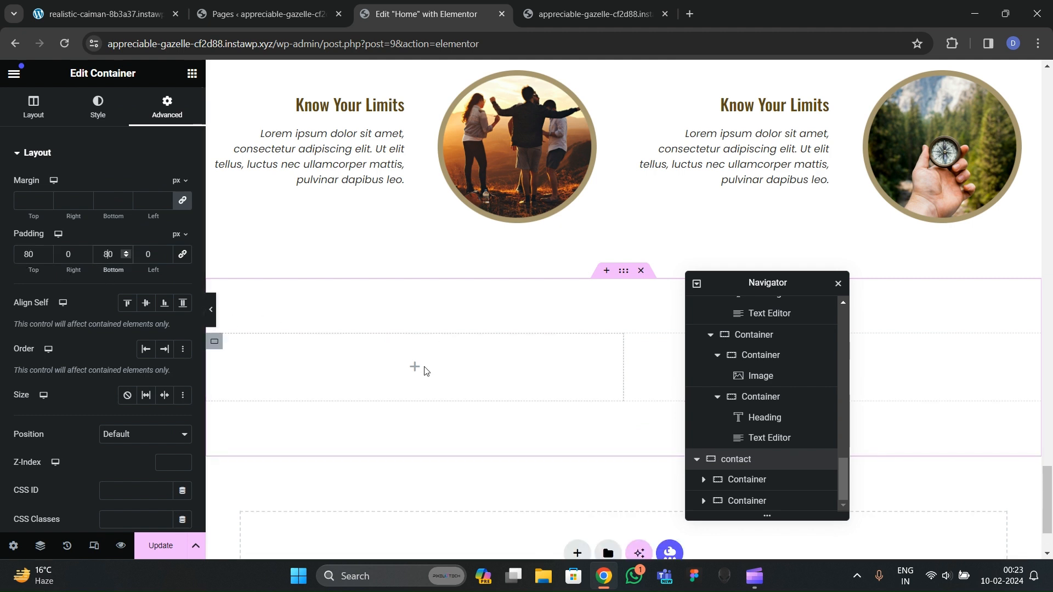
# Step: Give the "contact" container a classic background using the media library photo of hikers on a mountain ridge
pyautogui.click(113, 121)
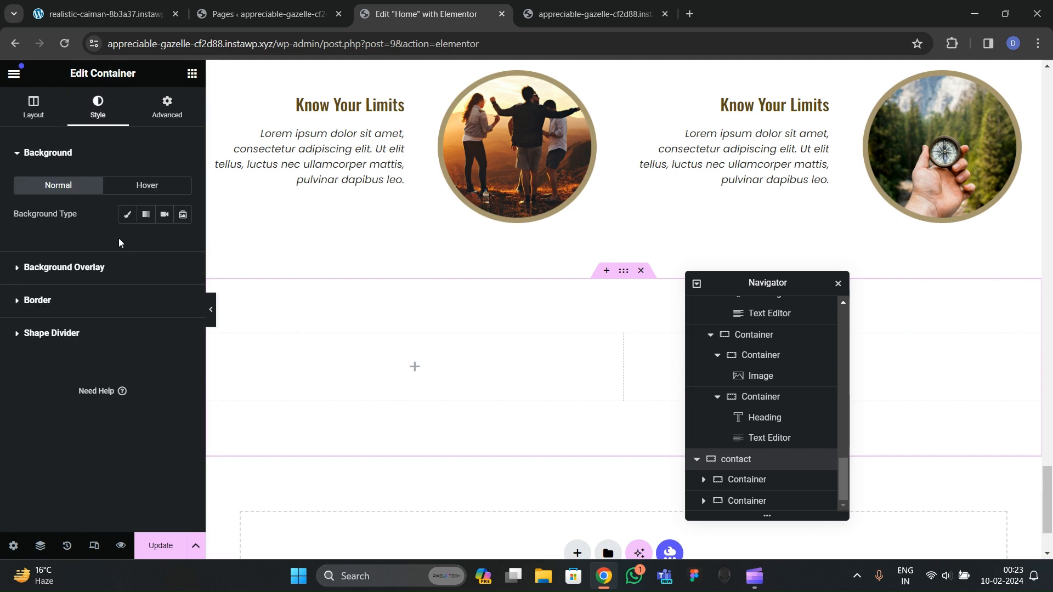
pyautogui.click(126, 214)
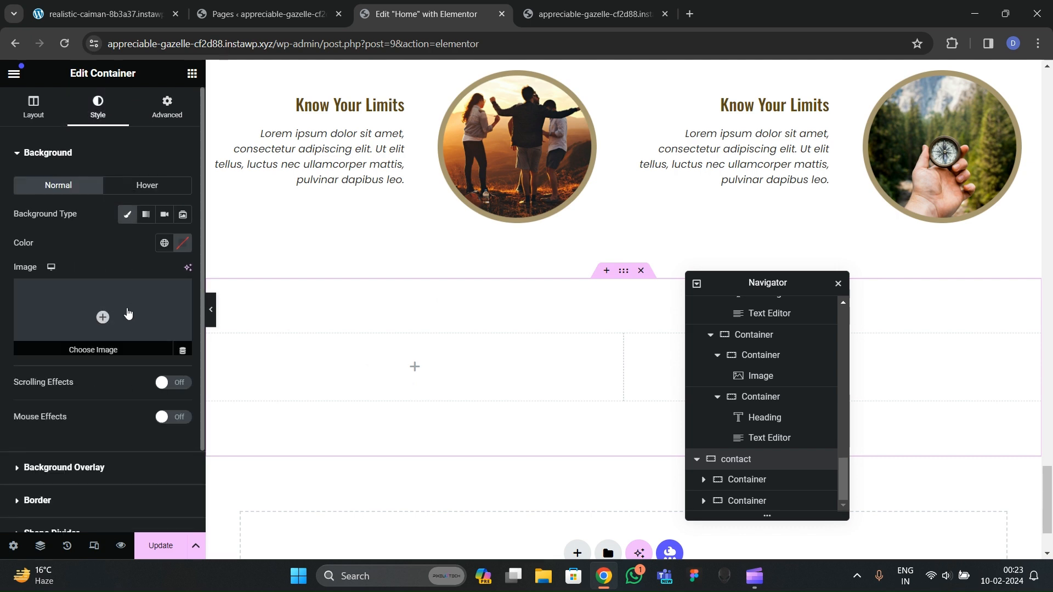
pyautogui.click(130, 312)
pyautogui.scroll(-4, 432, 366)
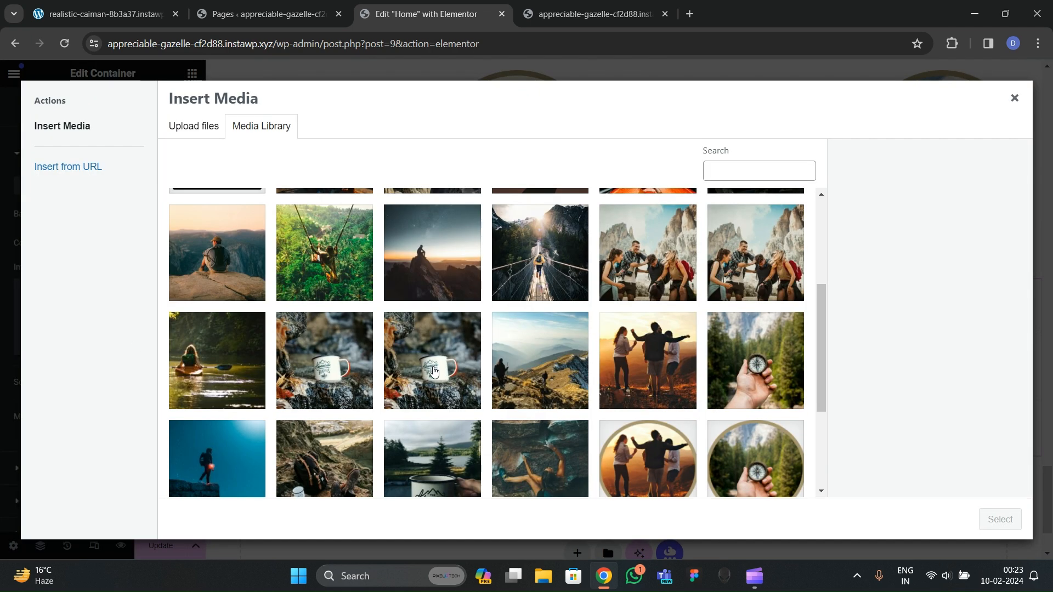
pyautogui.click(250, 273)
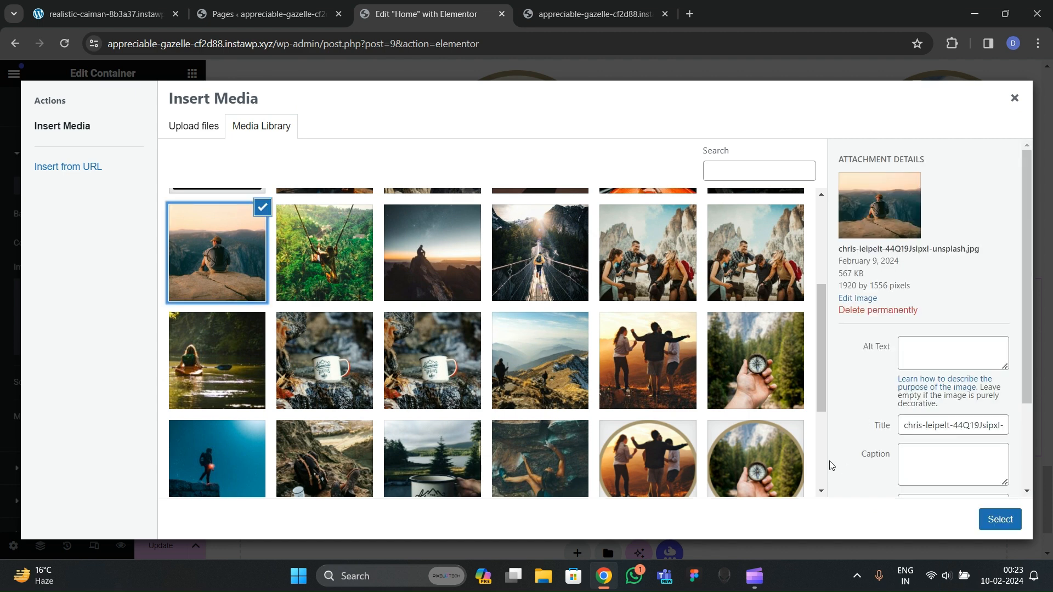
pyautogui.click(755, 361)
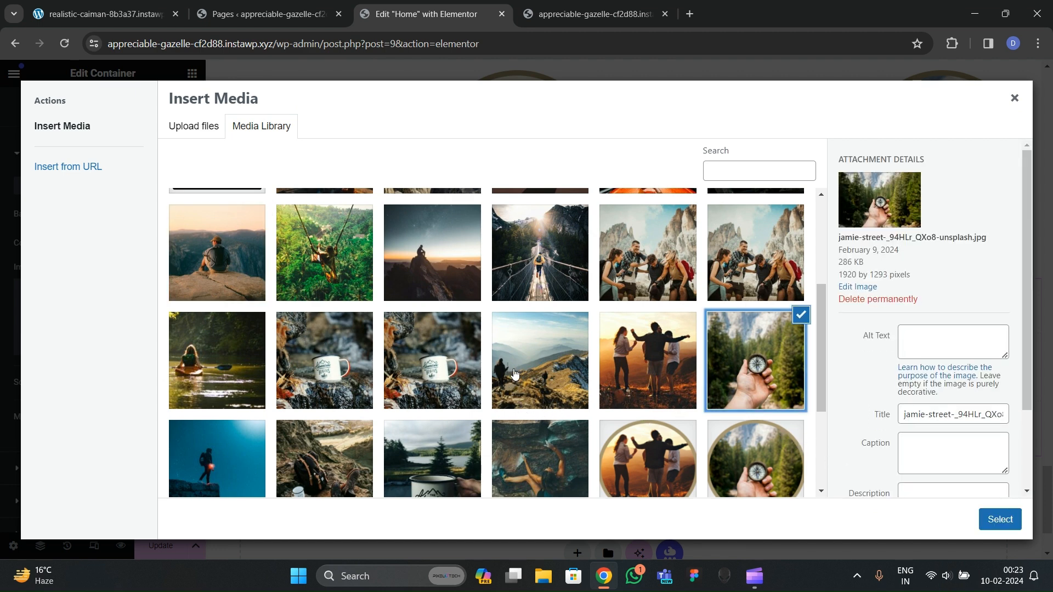
pyautogui.click(540, 384)
pyautogui.click(998, 519)
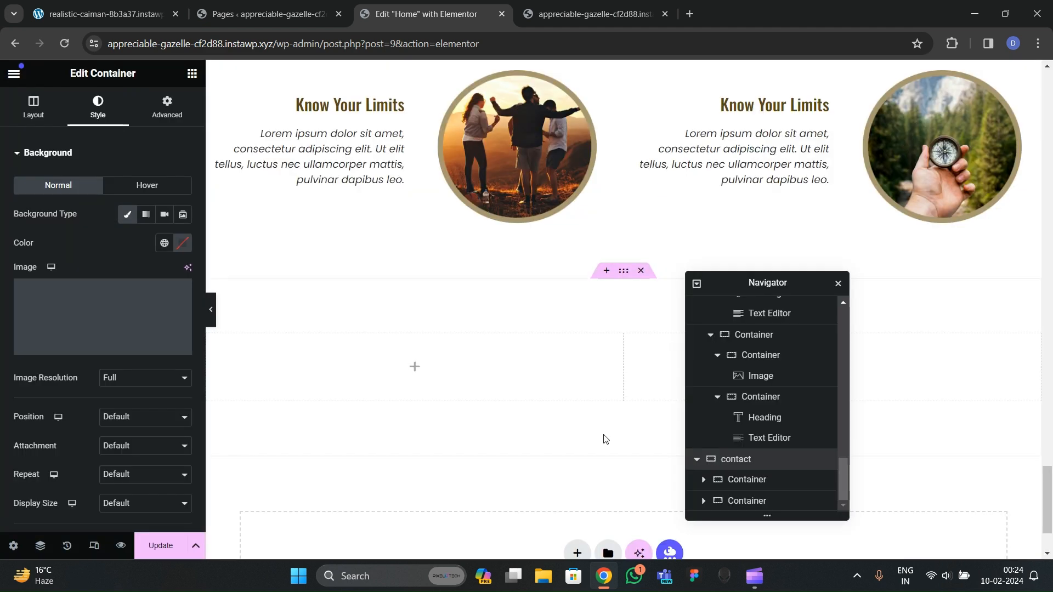
# Step: Set the "contact" background image's position to Center Center, repeat to No-repeat and display size to Cover
pyautogui.scroll(-3, 62, 332)
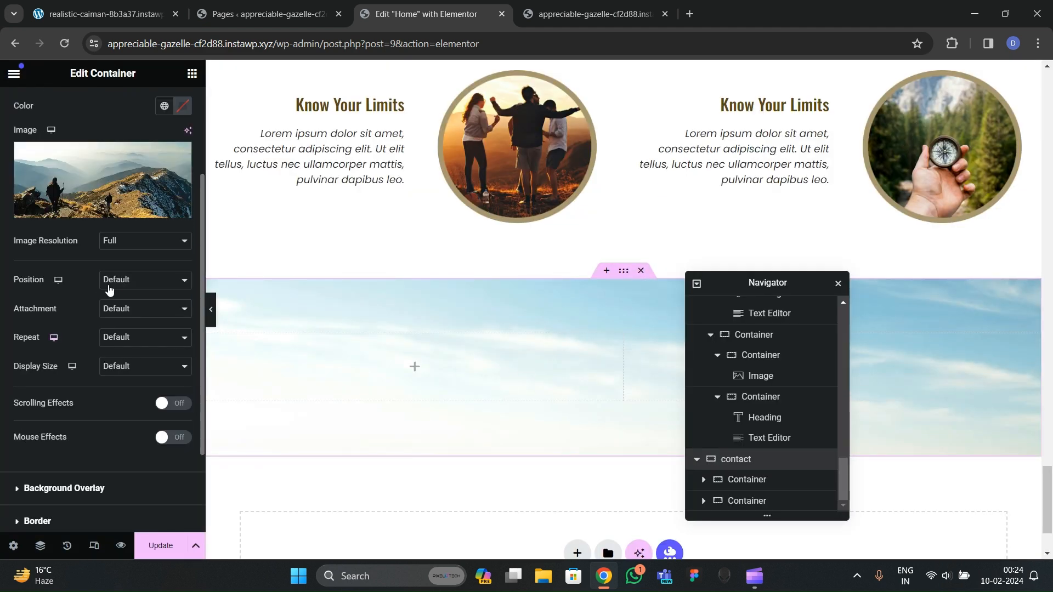
pyautogui.click(130, 280)
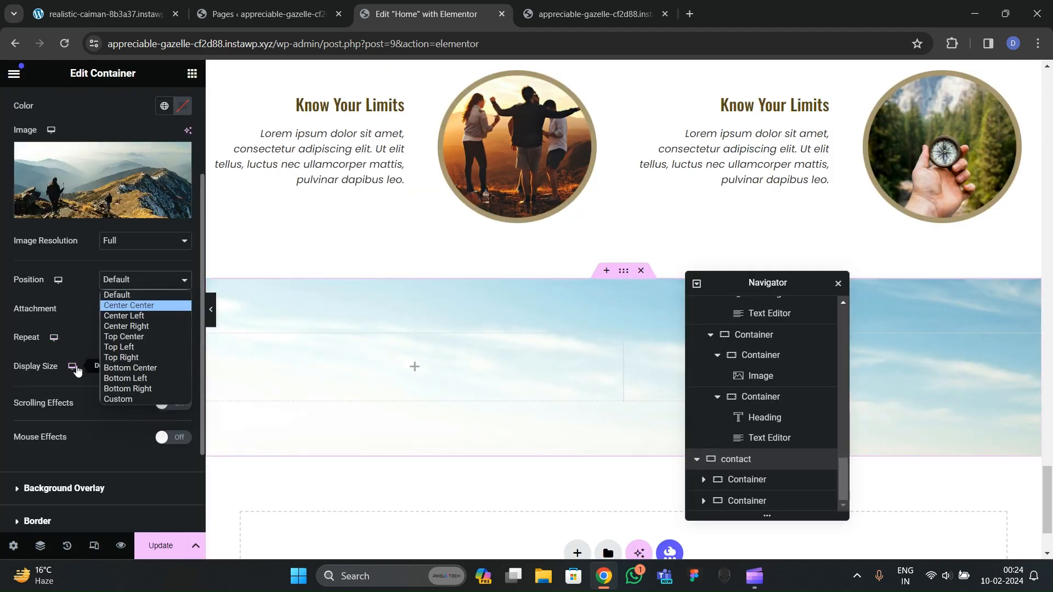
pyautogui.press('Return')
pyautogui.click(125, 339)
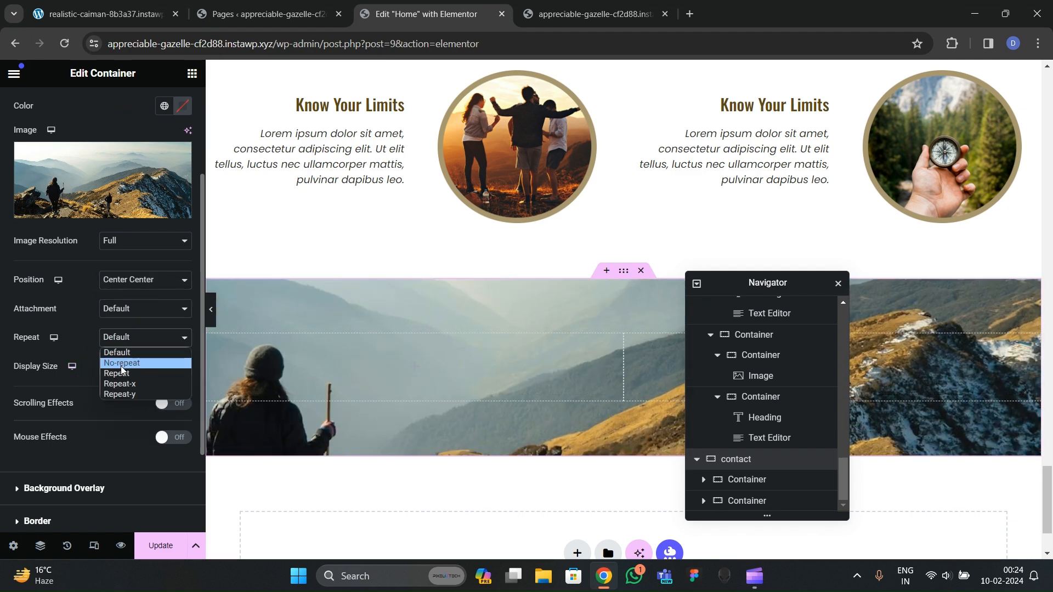
pyautogui.click(122, 364)
pyautogui.click(132, 366)
pyautogui.click(112, 401)
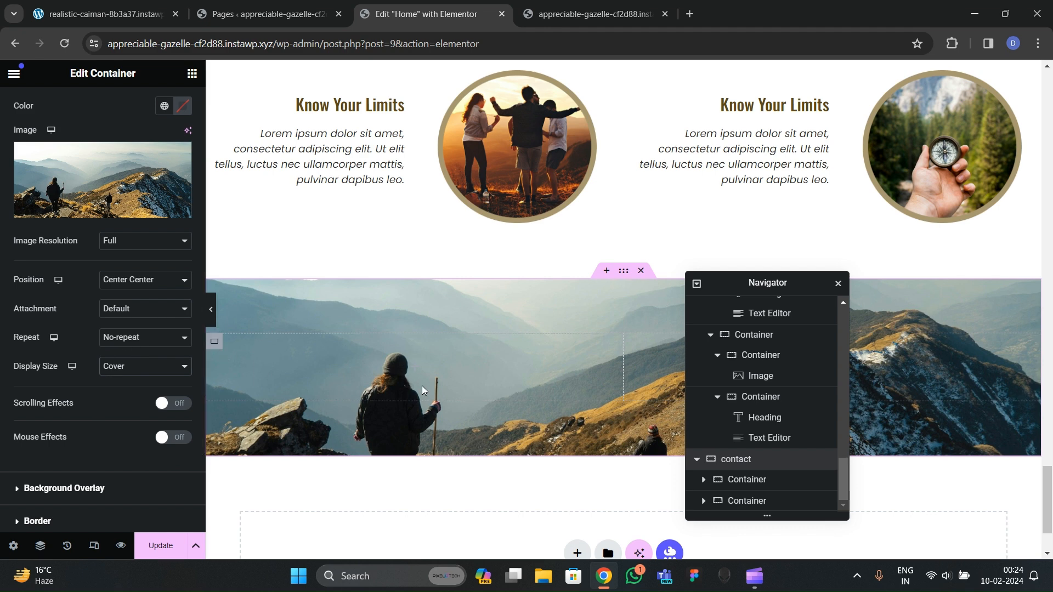
# Step: Add a classic black (#000000) background overlay to the "contact" container with an opacity of 0.38
pyautogui.scroll(-1, 372, 392)
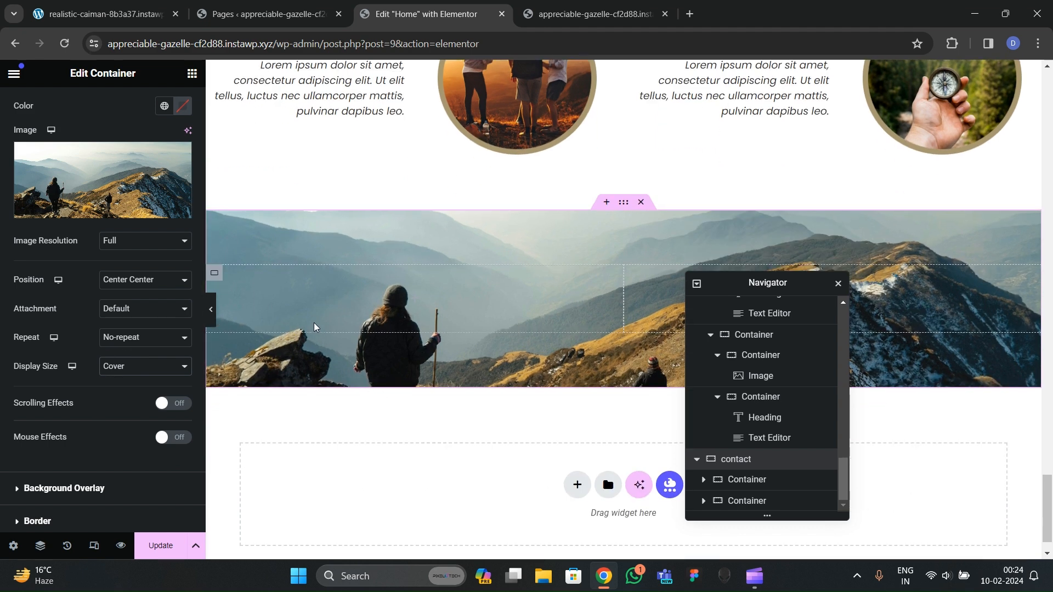
pyautogui.scroll(2, 141, 311)
pyautogui.scroll(-4, 99, 277)
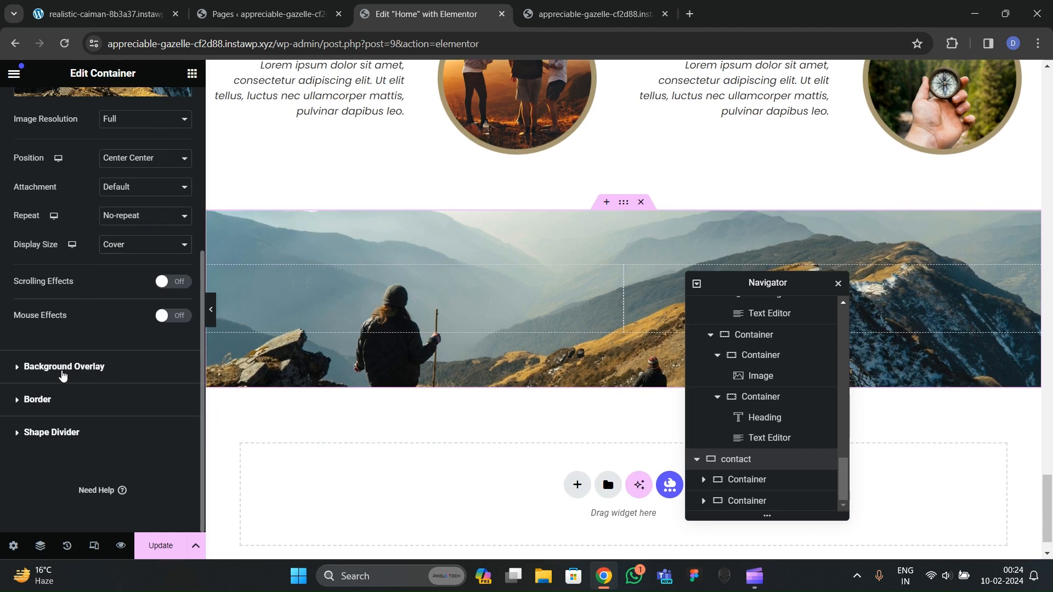
pyautogui.click(118, 367)
pyautogui.click(163, 248)
pyautogui.click(182, 276)
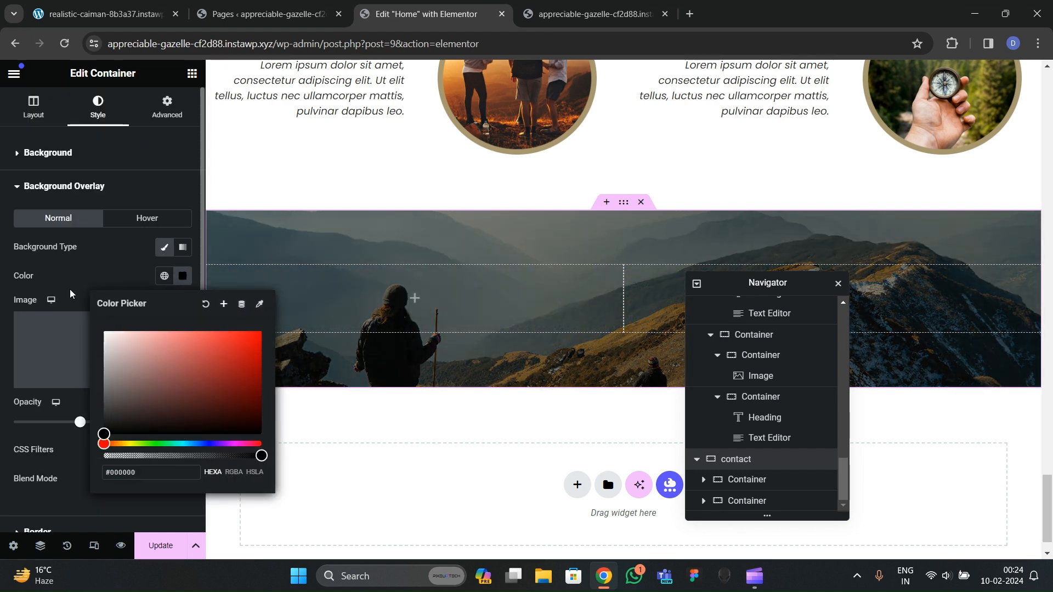
pyautogui.click(70, 294)
pyautogui.moveTo(80, 422); pyautogui.dragTo(64, 444)
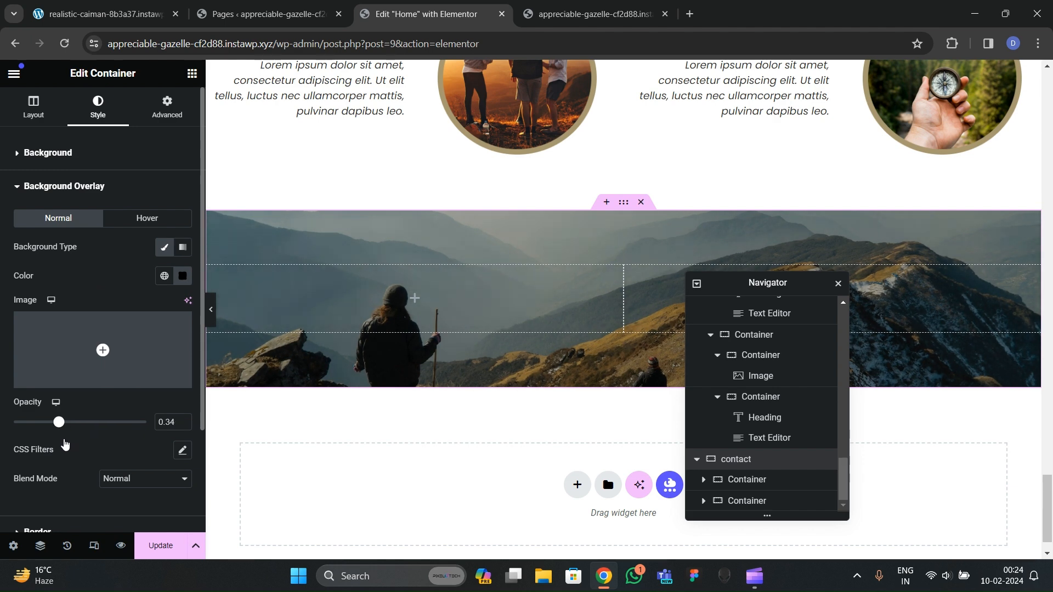
# Step: Copy the "Our Services" heading from the call to action section into the left contact column and retitle it "Contact Us"
pyautogui.click(132, 8)
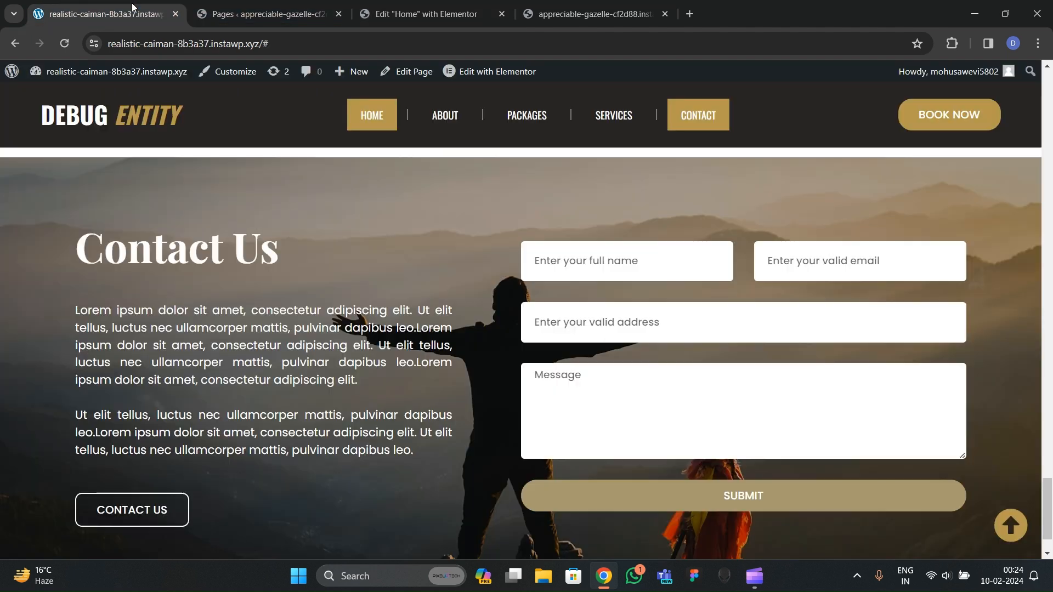
pyautogui.click(361, 8)
pyautogui.scroll(15, 373, 298)
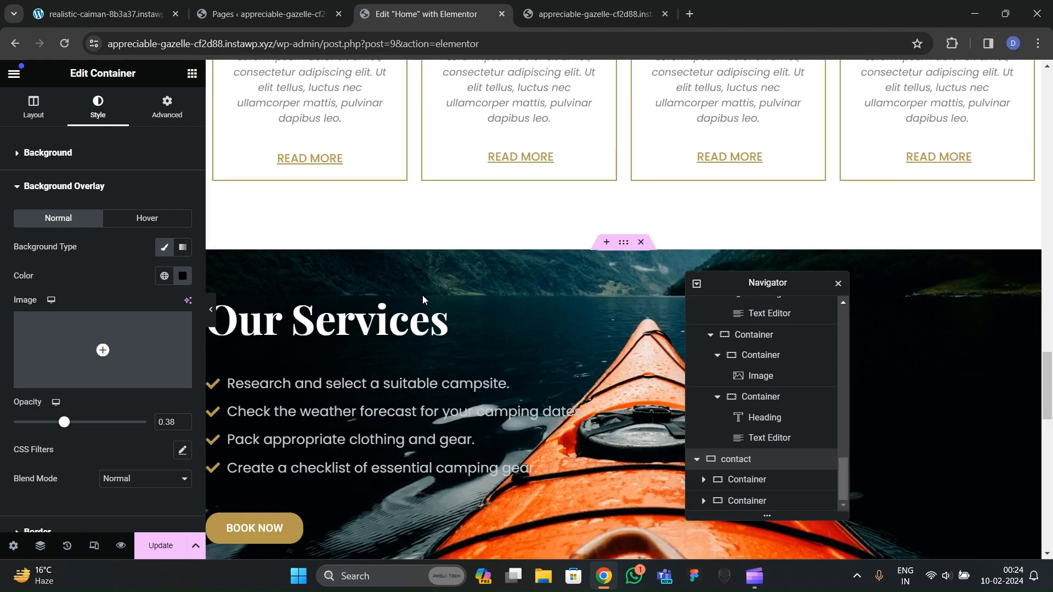
pyautogui.scroll(-2, 422, 294)
pyautogui.rightClick(396, 226)
pyautogui.scroll(-7, 409, 311)
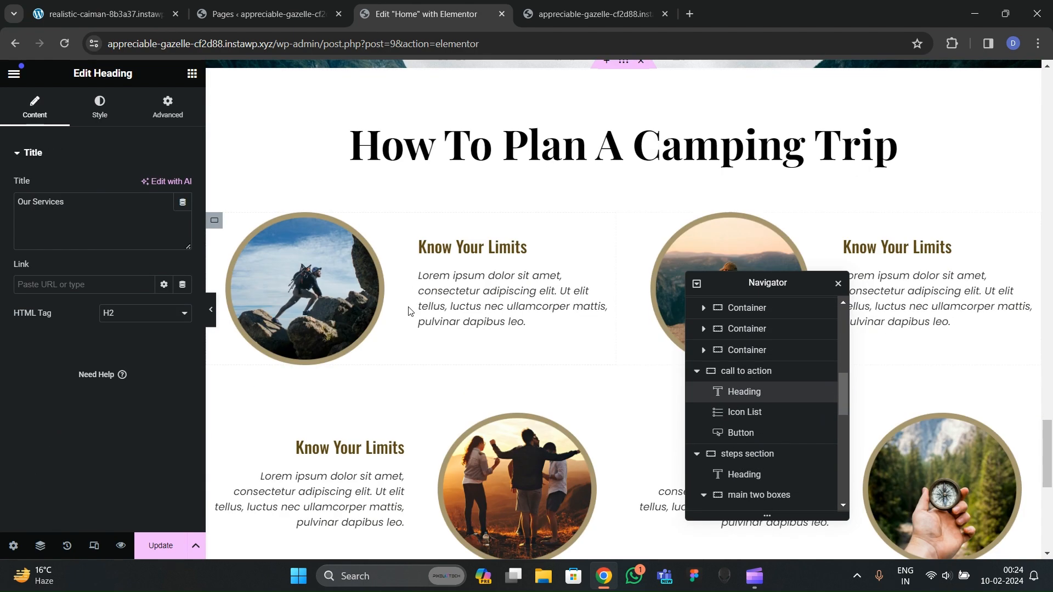
pyautogui.scroll(-8, 408, 310)
pyautogui.rightClick(332, 252)
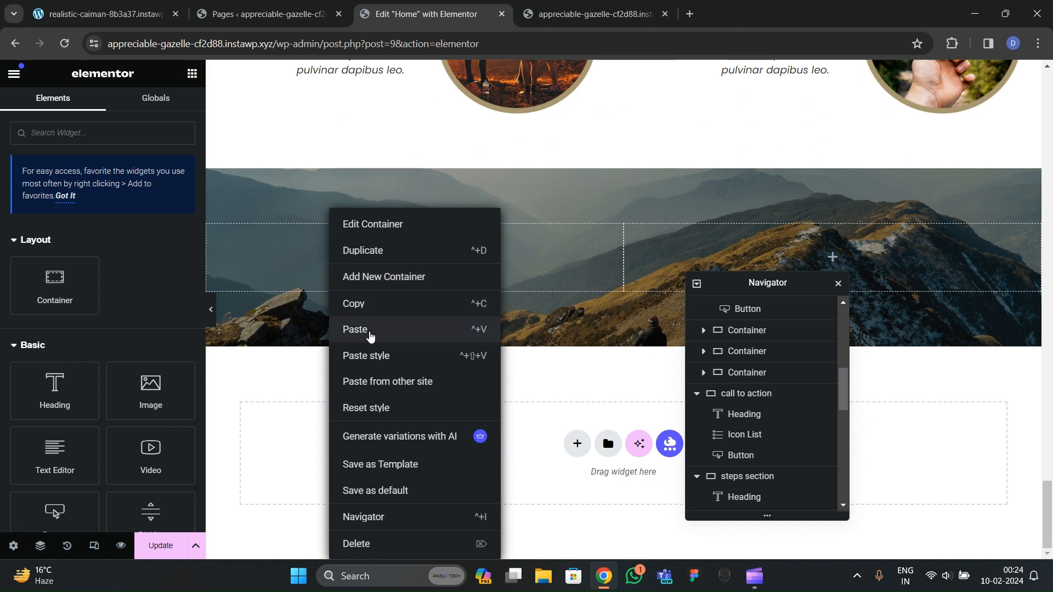
pyautogui.click(371, 331)
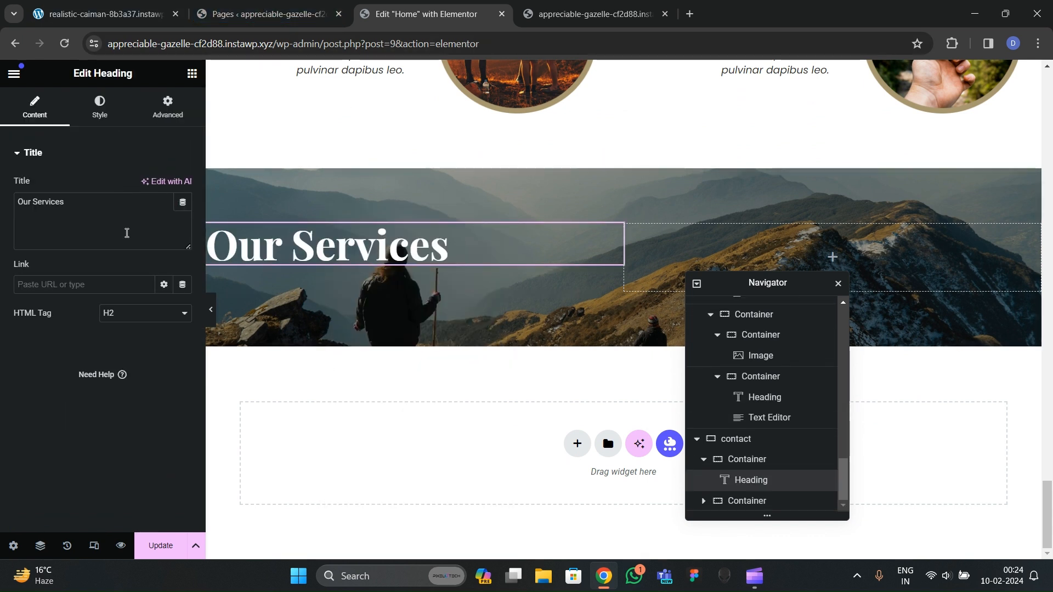
pyautogui.click(17, 201)
pyautogui.write('Contact Us')
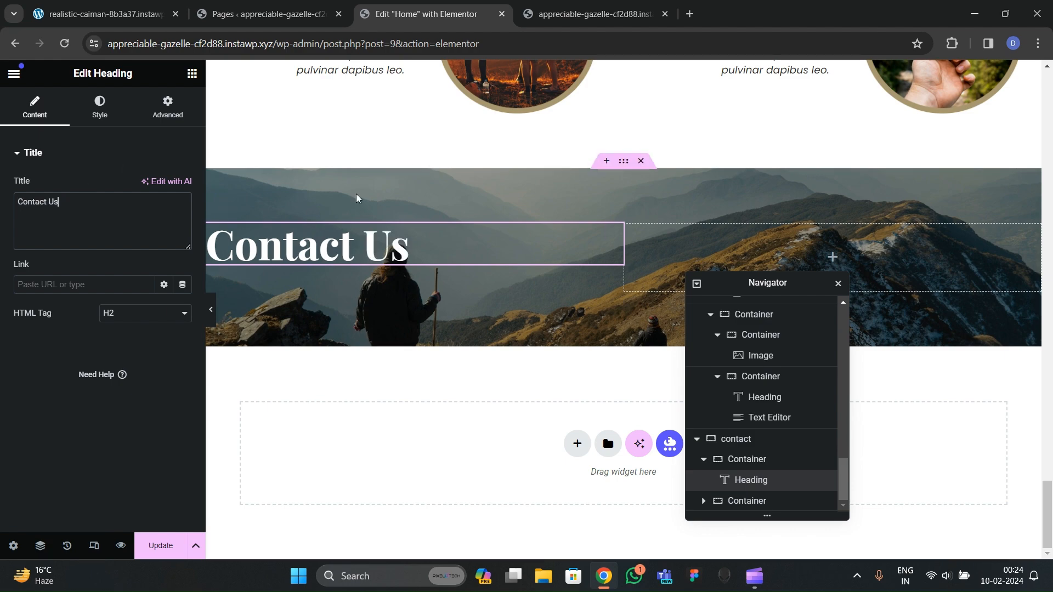
# Step: Copy the paragraph from the first "Best RV Camping" card and paste it below the "Contact Us" heading
pyautogui.scroll(10, 383, 203)
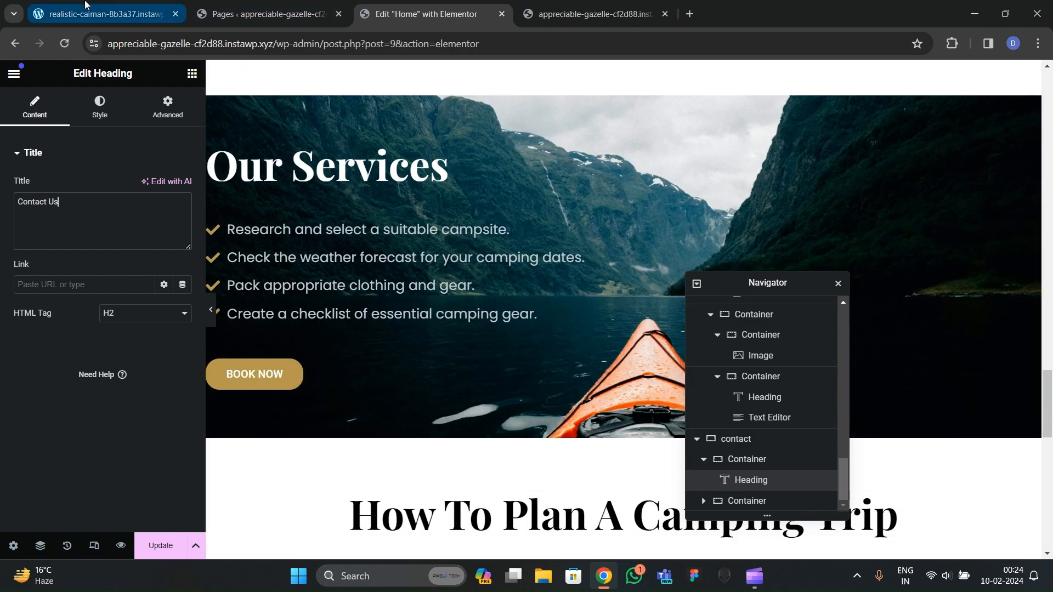
pyautogui.click(85, 5)
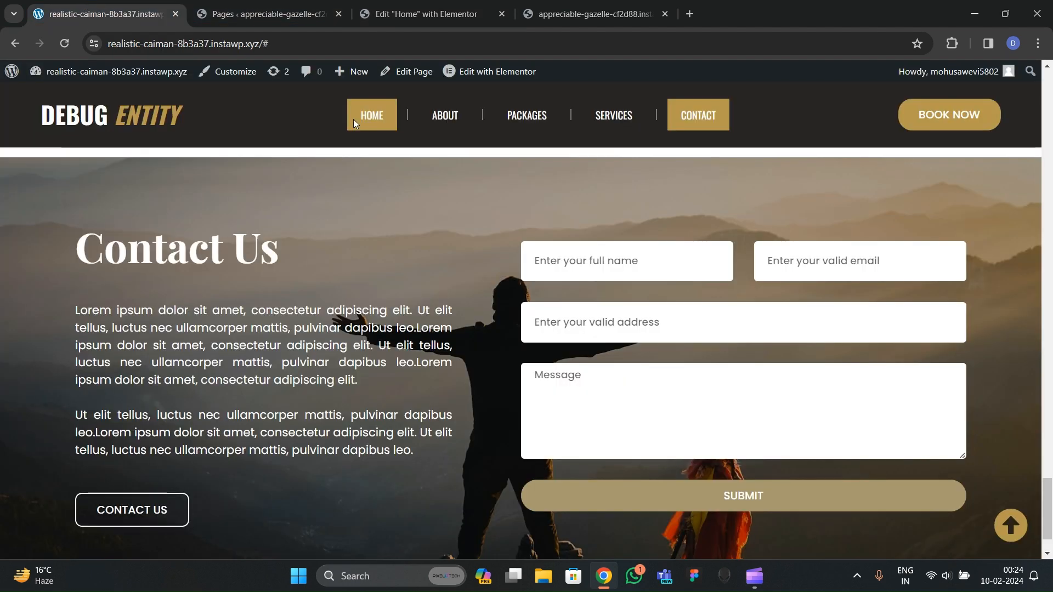
pyautogui.hotkey('ctrl', '3')
pyautogui.scroll(5, 406, 378)
pyautogui.scroll(5, 403, 390)
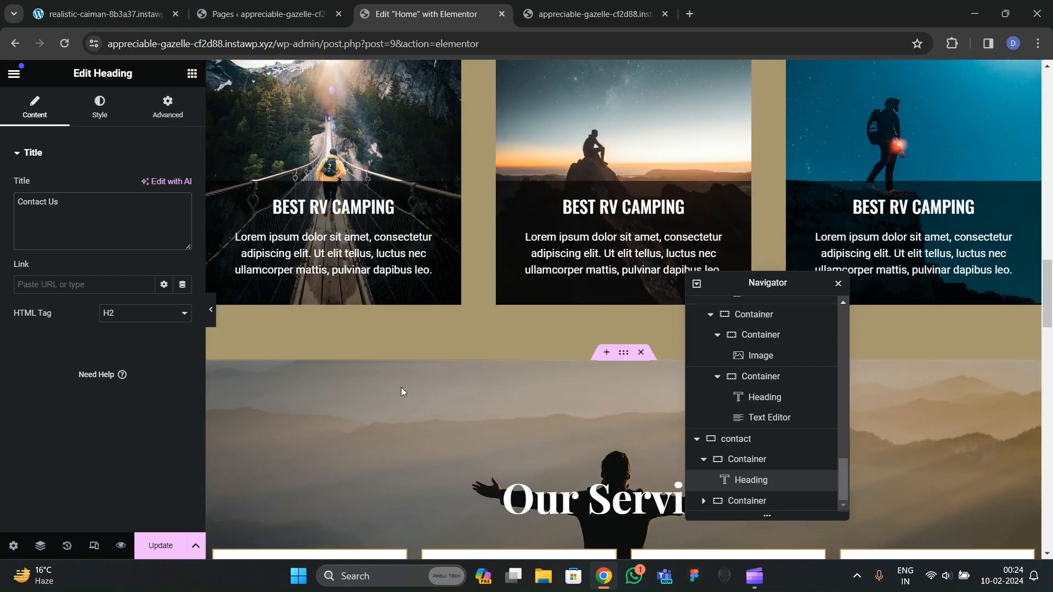
pyautogui.rightClick(369, 272)
pyautogui.click(431, 337)
pyautogui.scroll(-1, 427, 354)
pyautogui.scroll(-15, 427, 354)
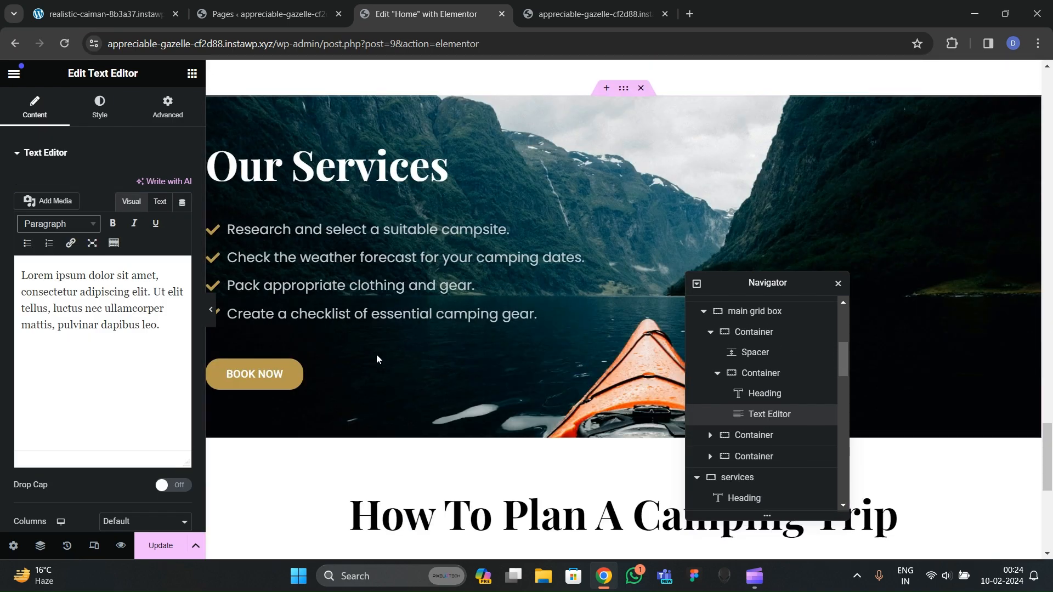
pyautogui.rightClick(365, 387)
pyautogui.click(403, 368)
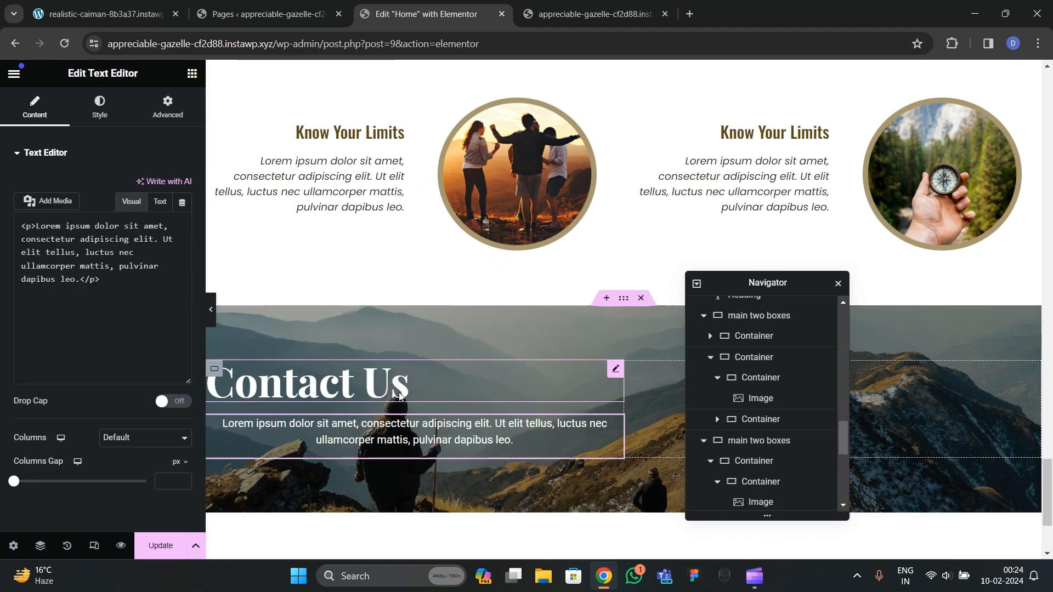
# Step: Left-align the pasted contact paragraph and extend it with repeated copies of its lorem ipsum text
pyautogui.click(100, 107)
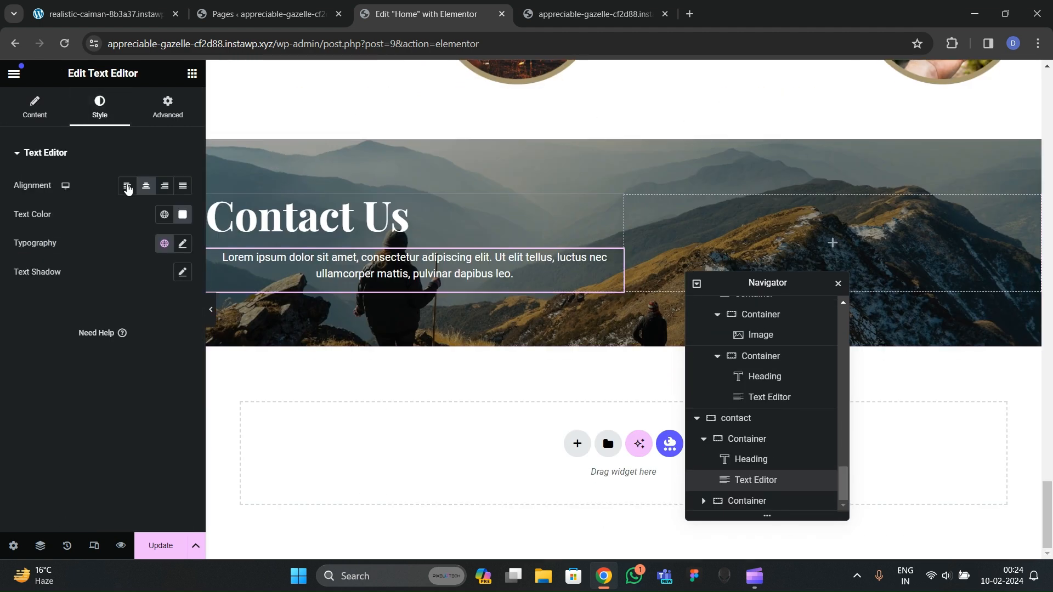
pyautogui.click(127, 185)
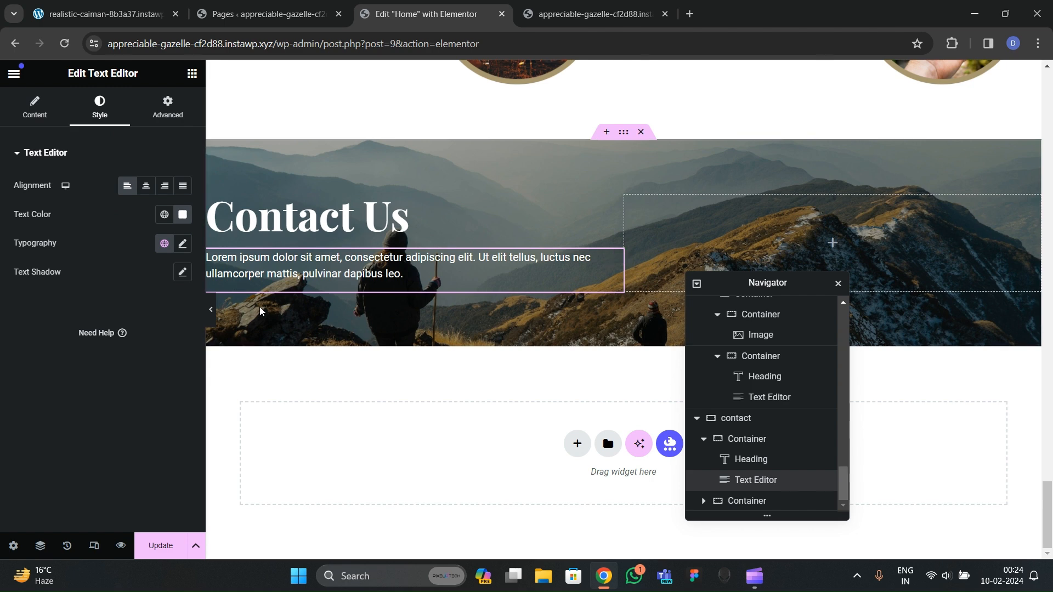
pyautogui.click(30, 120)
pyautogui.moveTo(163, 325); pyautogui.dragTo(2, 263)
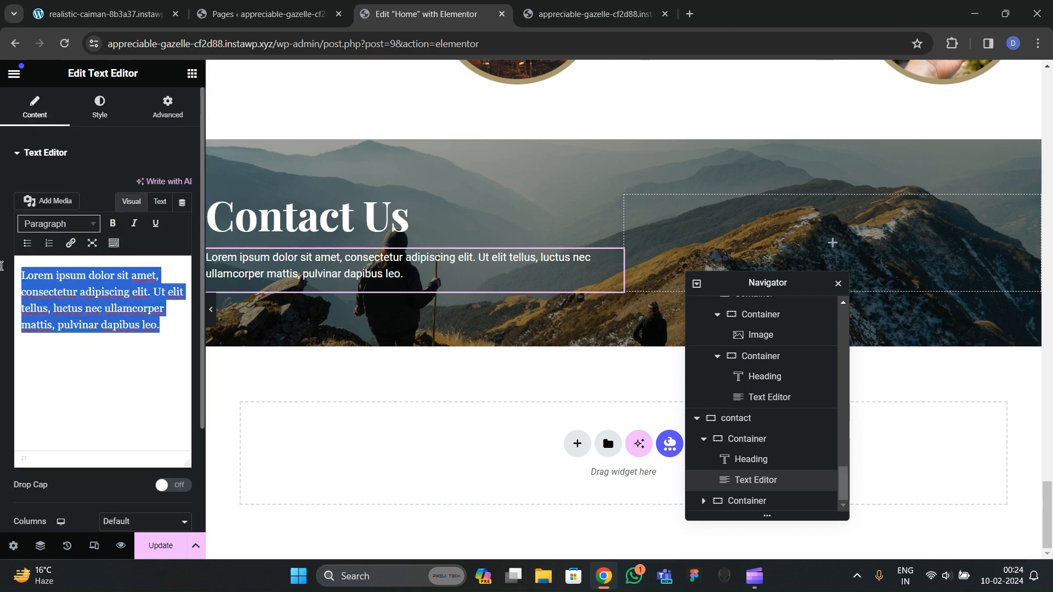
pyautogui.click(156, 325)
pyautogui.hotkey('ctrl', 'v')
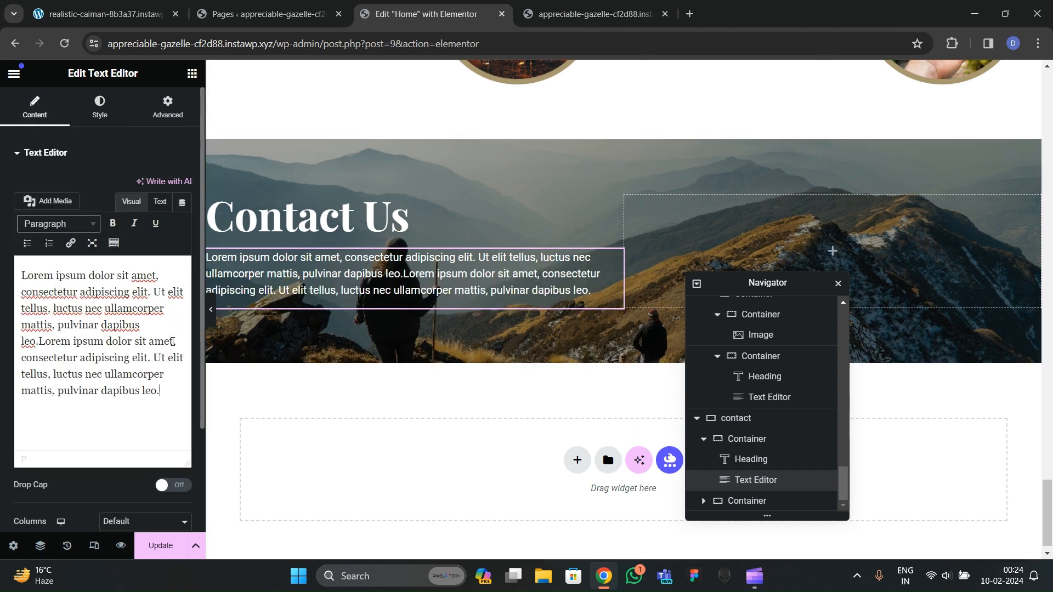
pyautogui.hotkey('ctrl', 'v')
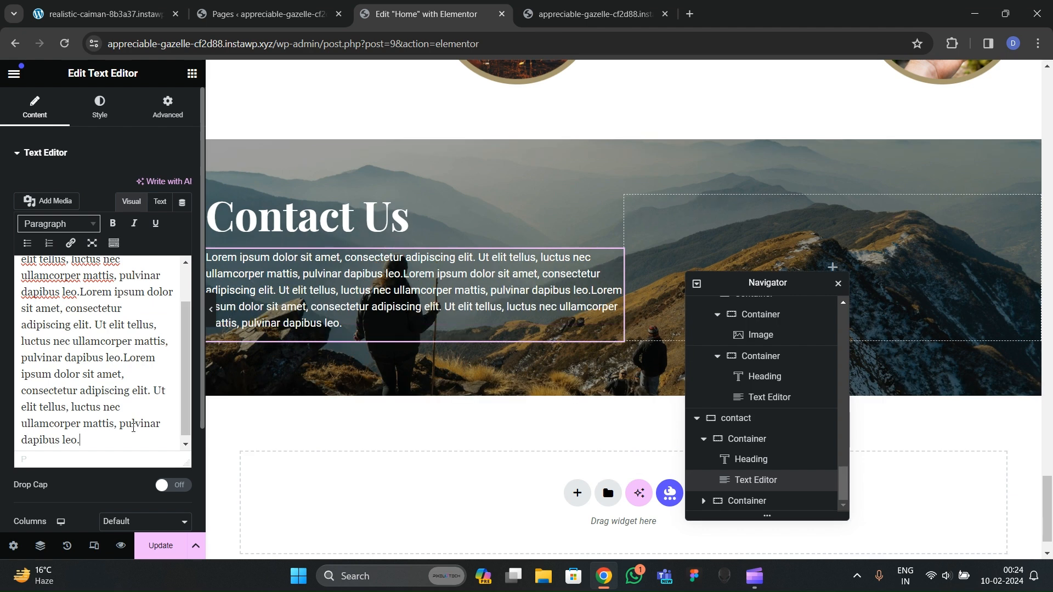
# Step: Paste a second lorem ipsum paragraph into the contact text and set its typography to Poppins at 17 px
pyautogui.press('Return')
pyautogui.hotkey('ctrl', 'v')
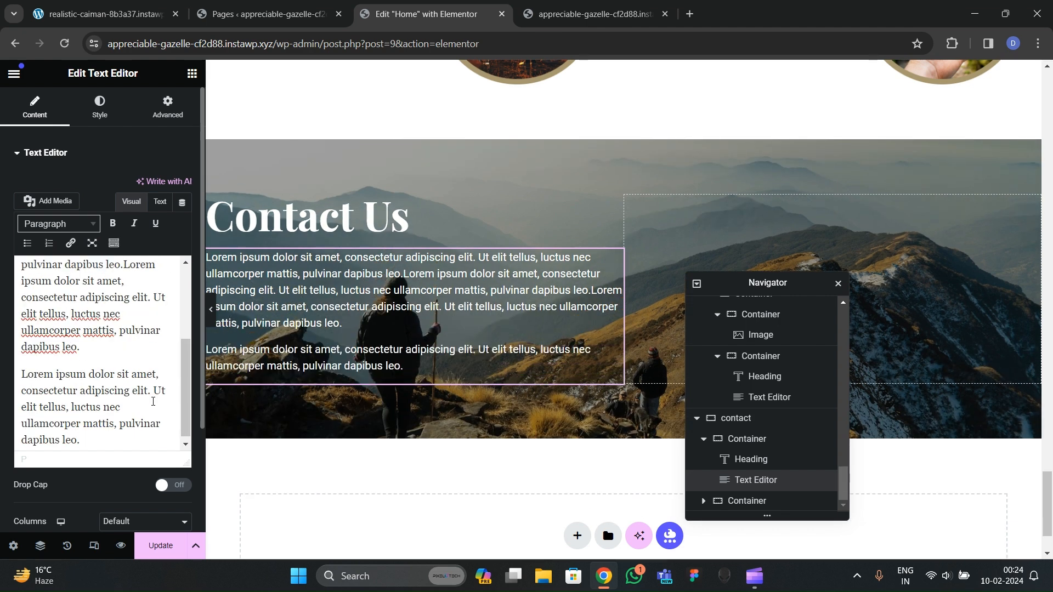
pyautogui.click(100, 107)
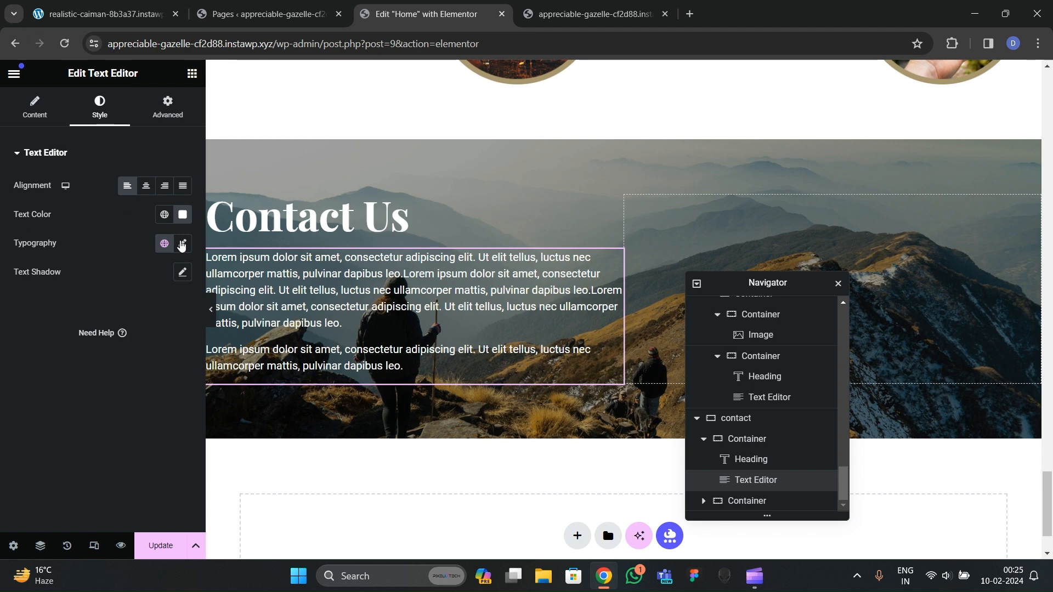
pyautogui.click(182, 243)
pyautogui.click(133, 308)
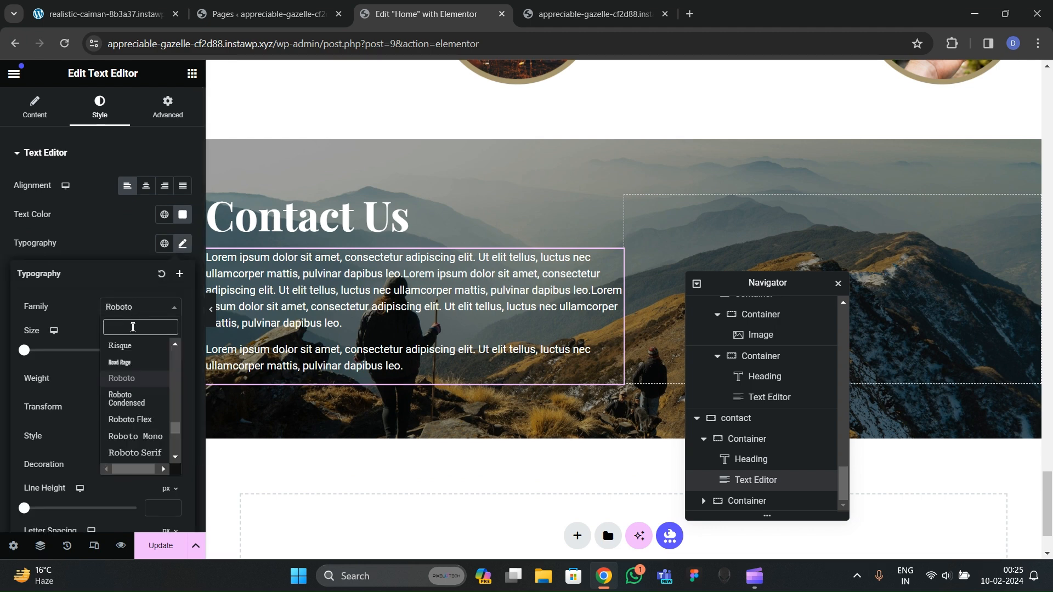
pyautogui.write('poppins')
pyautogui.press('Return')
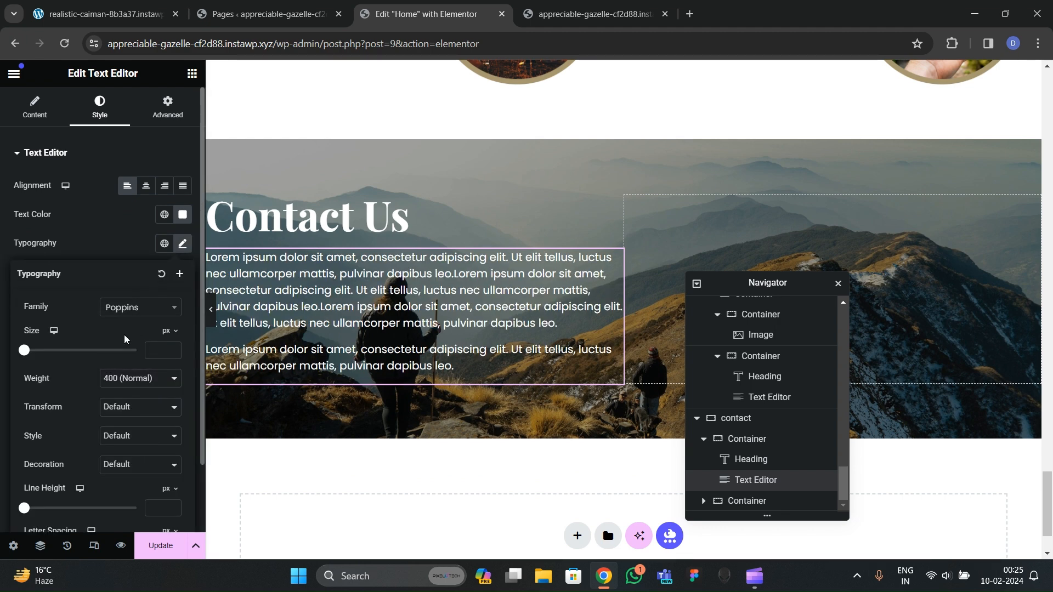
pyautogui.click(173, 349)
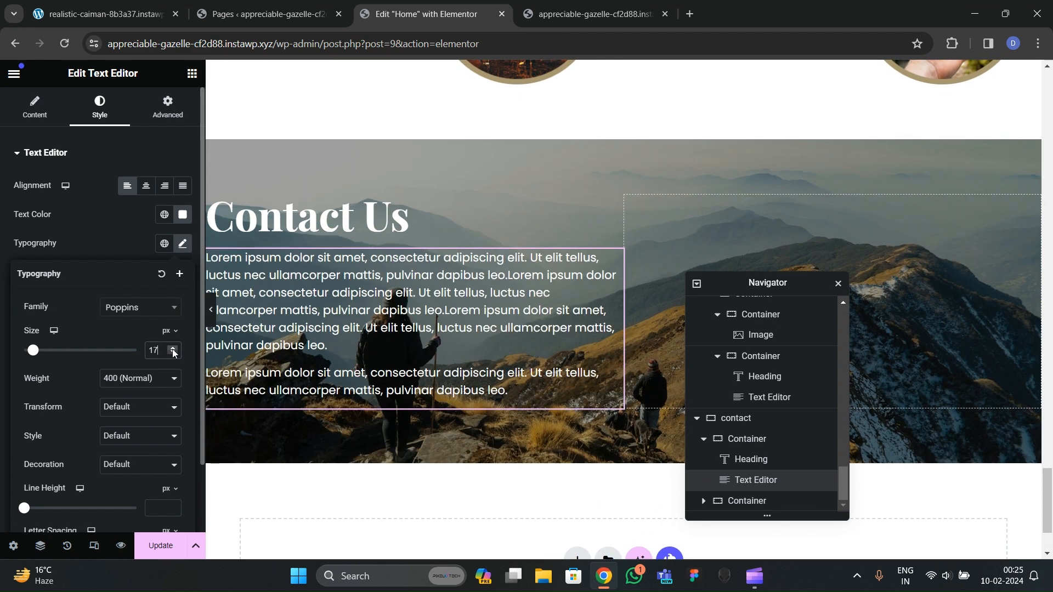
pyautogui.click(173, 354)
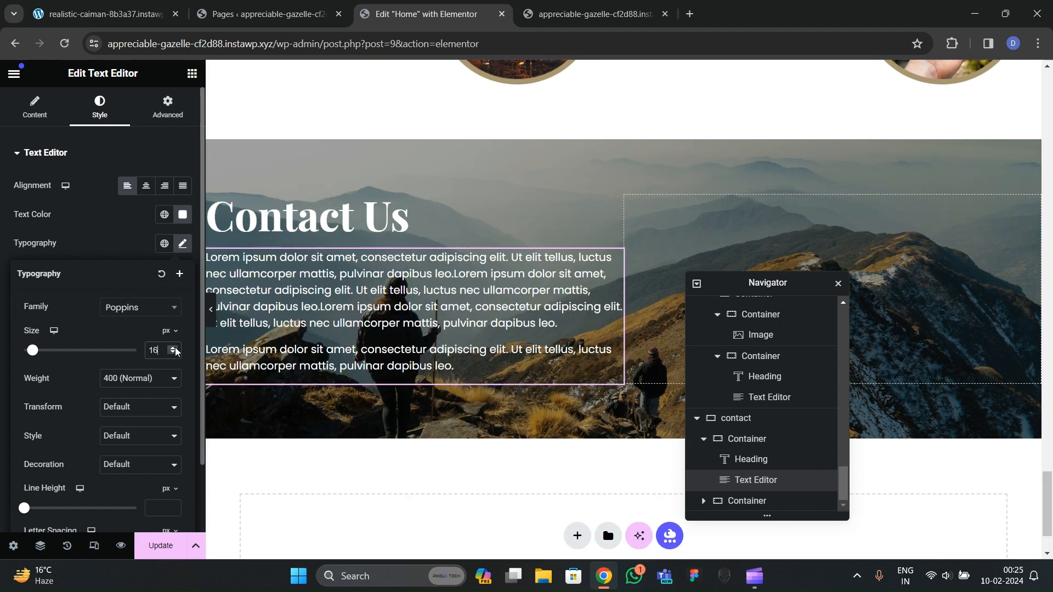
pyautogui.click(173, 347)
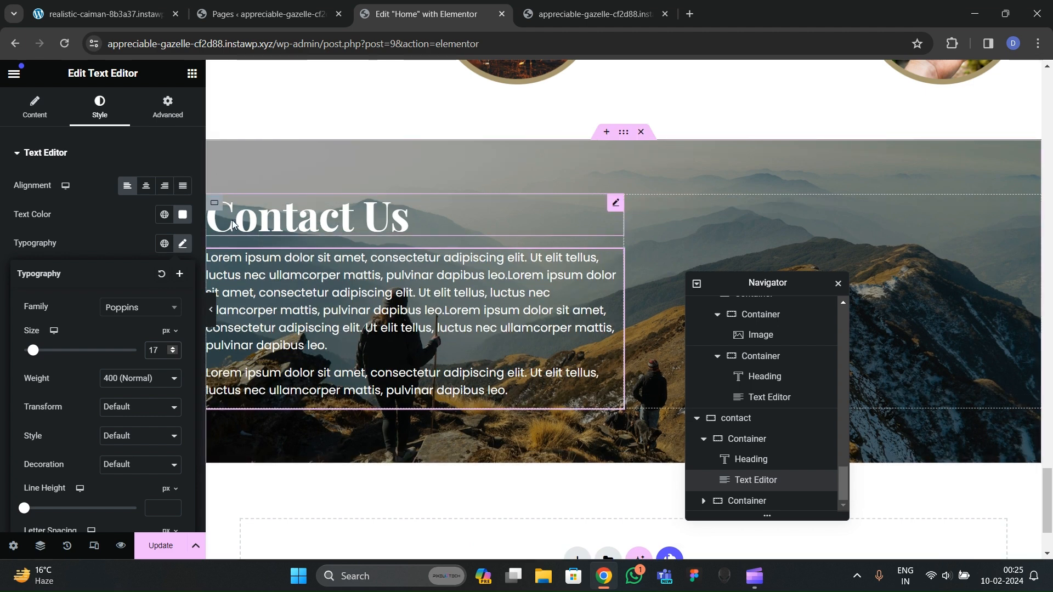
# Step: Give the left contact column 100 px of right padding and justify its paragraph text
pyautogui.click(747, 441)
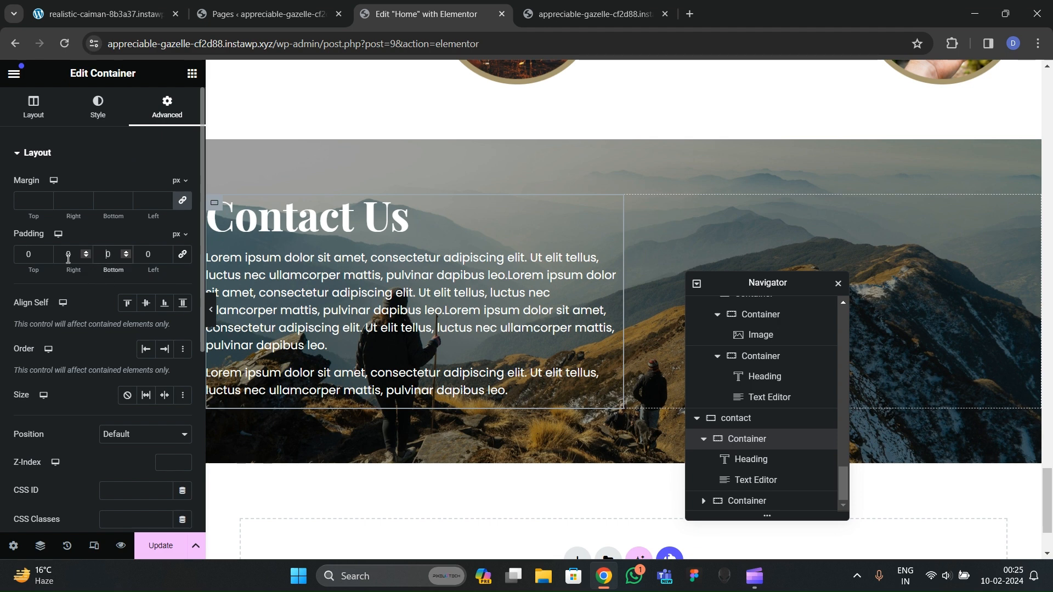
pyautogui.write('100')
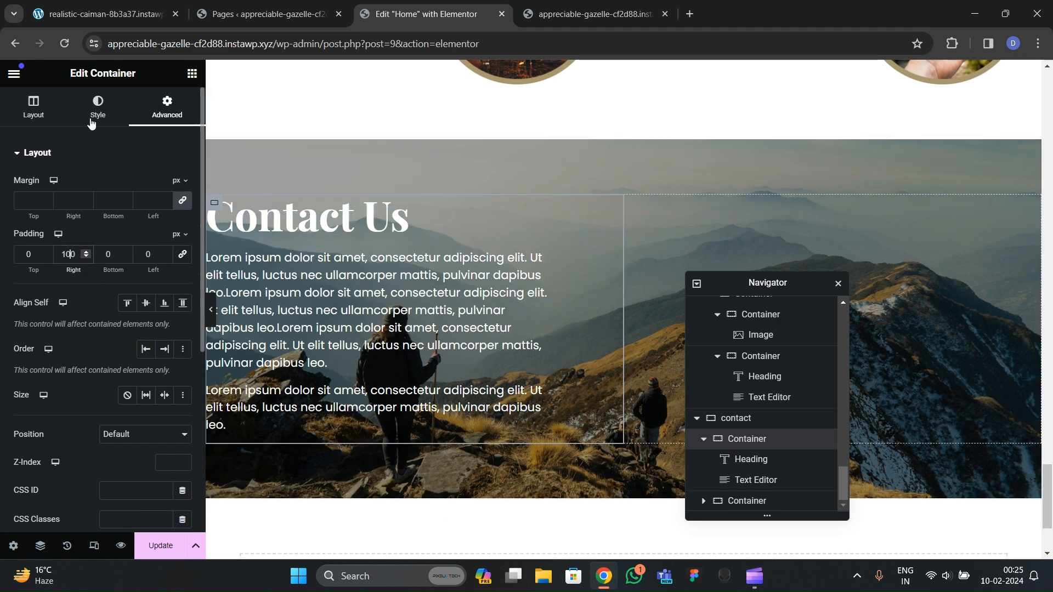
pyautogui.click(340, 294)
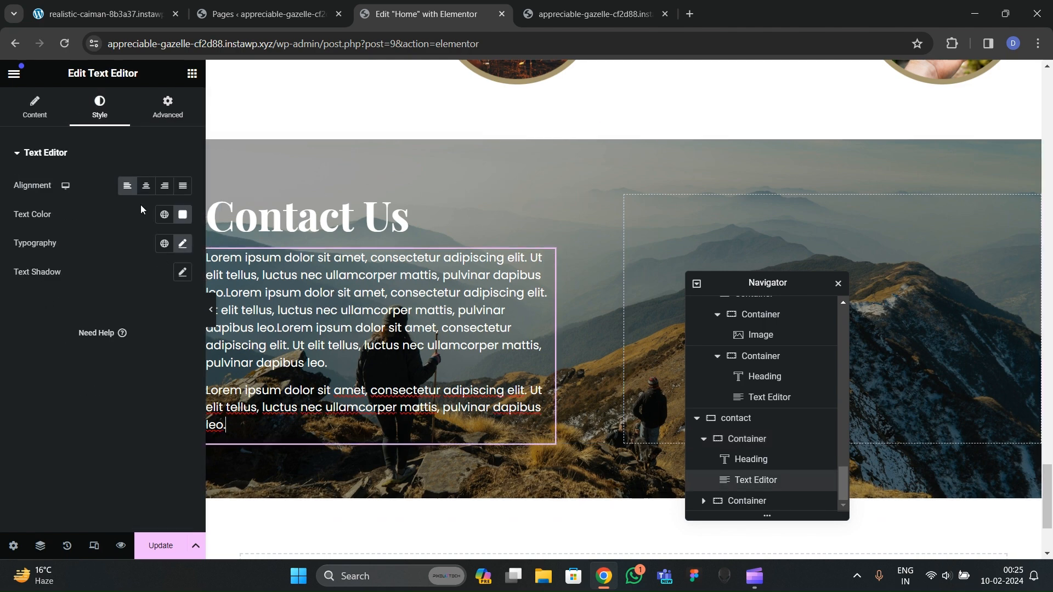
pyautogui.click(183, 185)
pyautogui.scroll(-2, 341, 326)
pyautogui.scroll(3, 341, 327)
# Step: Check the reference contact section, then copy the hero's "HOW TO CAMP" button and paste it below the contact paragraph
pyautogui.click(123, 14)
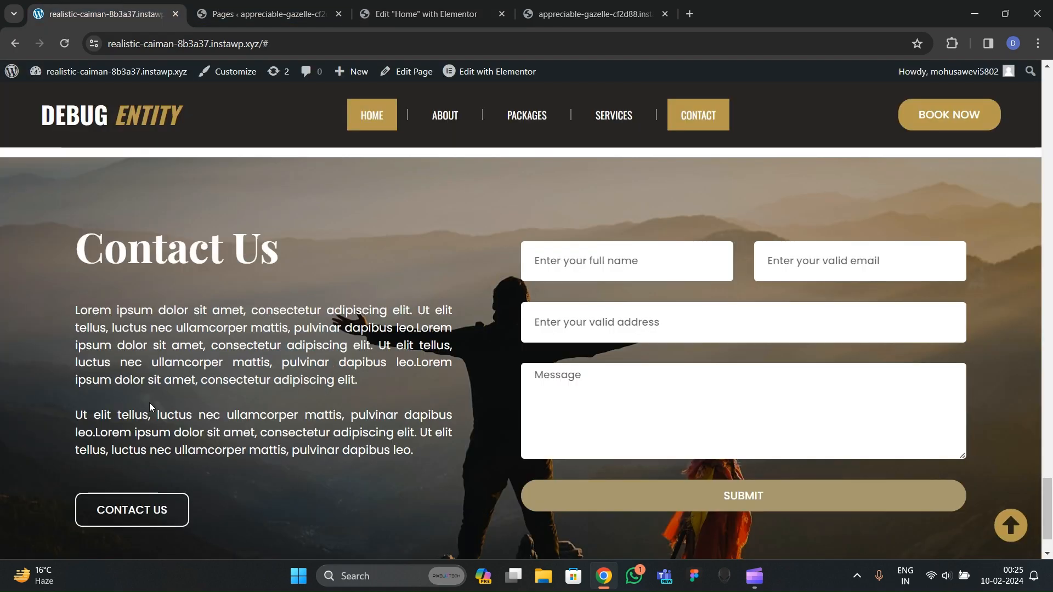
pyautogui.click(433, 14)
pyautogui.scroll(5, 466, 219)
pyautogui.scroll(20, 461, 269)
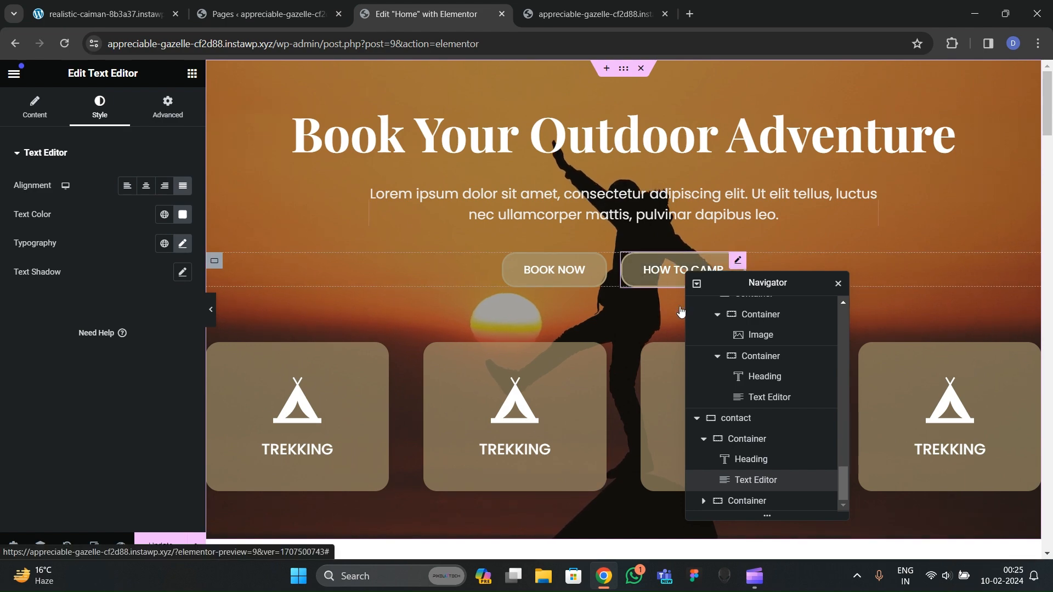
pyautogui.click(679, 269)
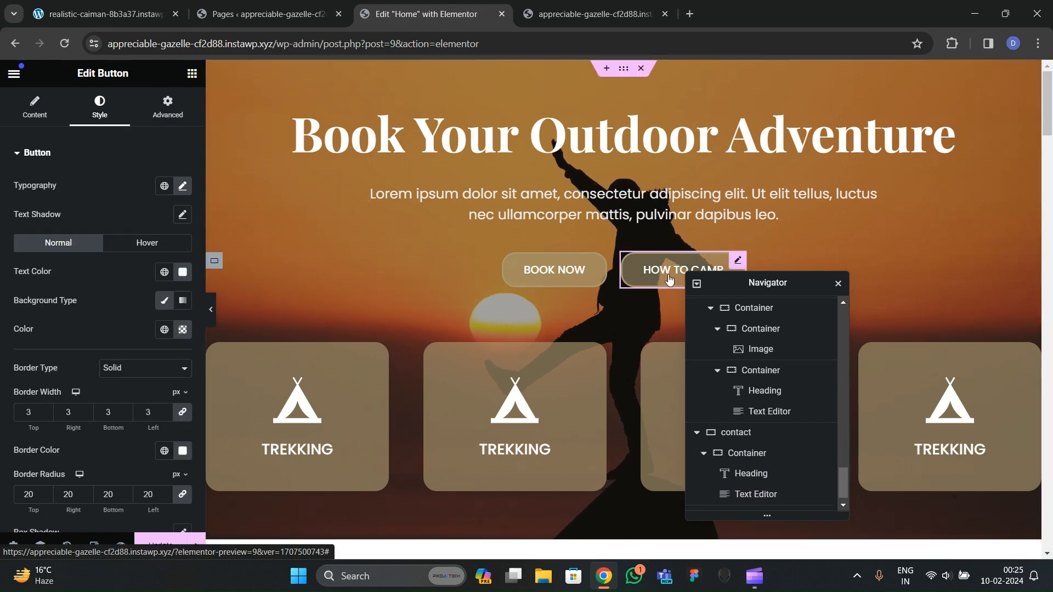
pyautogui.rightClick(676, 275)
pyautogui.click(696, 331)
pyautogui.scroll(-10, 466, 307)
pyautogui.scroll(-15, 389, 306)
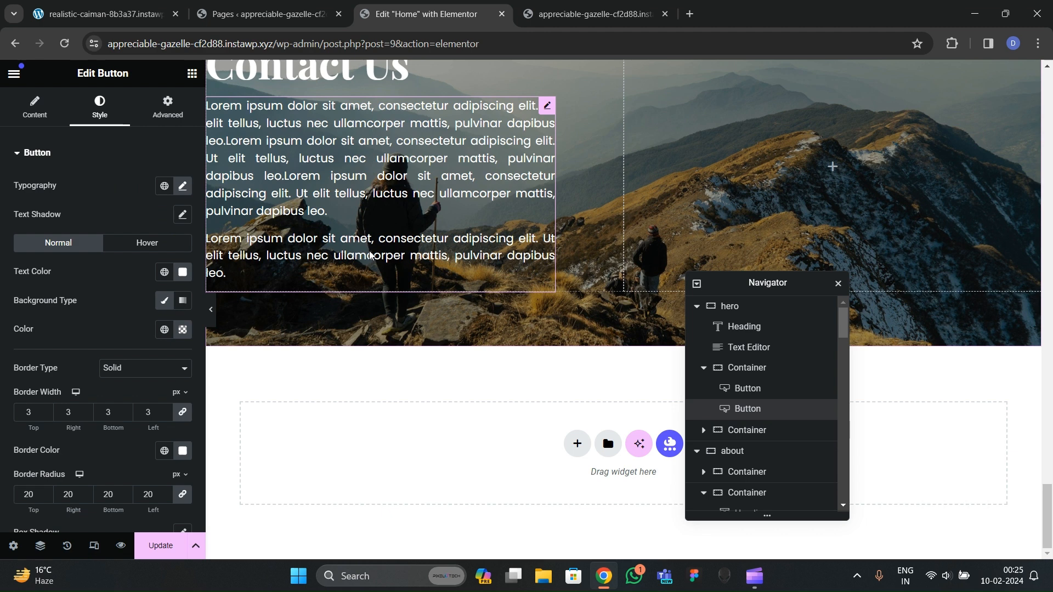
pyautogui.click(395, 274)
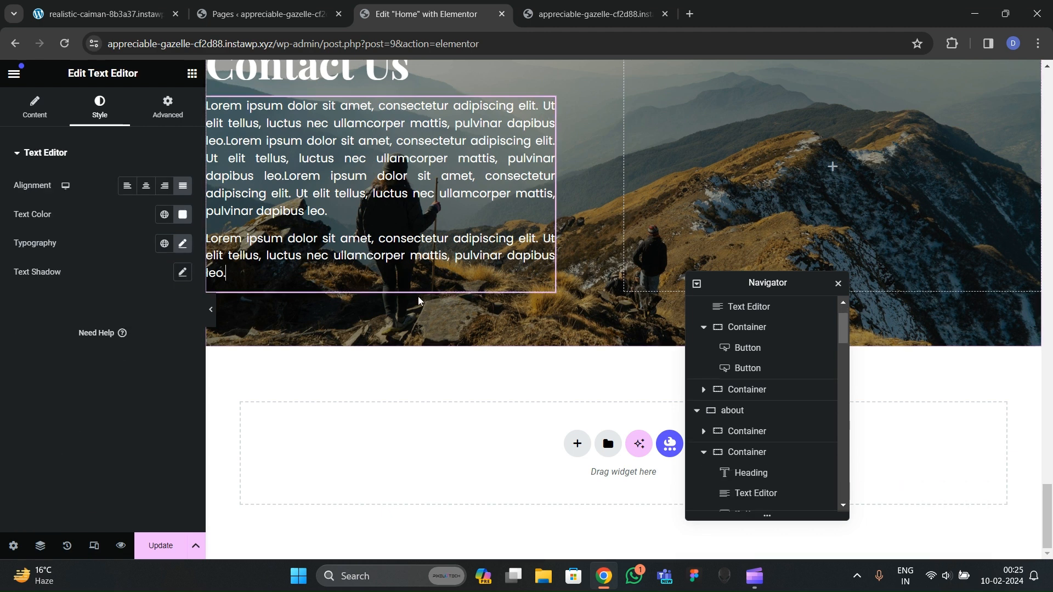
pyautogui.rightClick(406, 275)
pyautogui.click(425, 357)
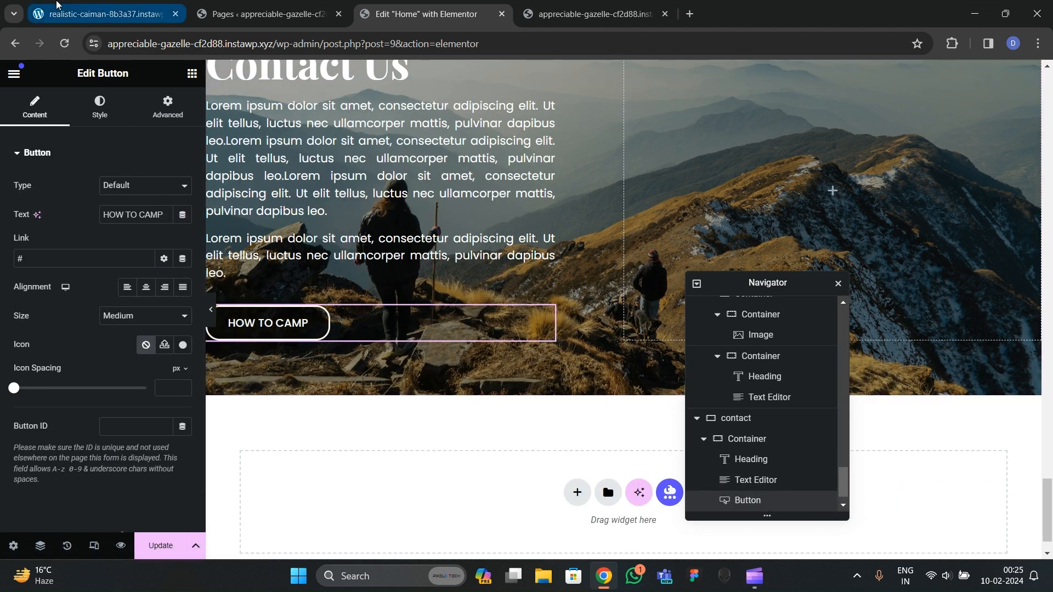
# Step: Change the text of the pasted contact button to "REACH US"
pyautogui.click(104, 14)
pyautogui.click(428, 14)
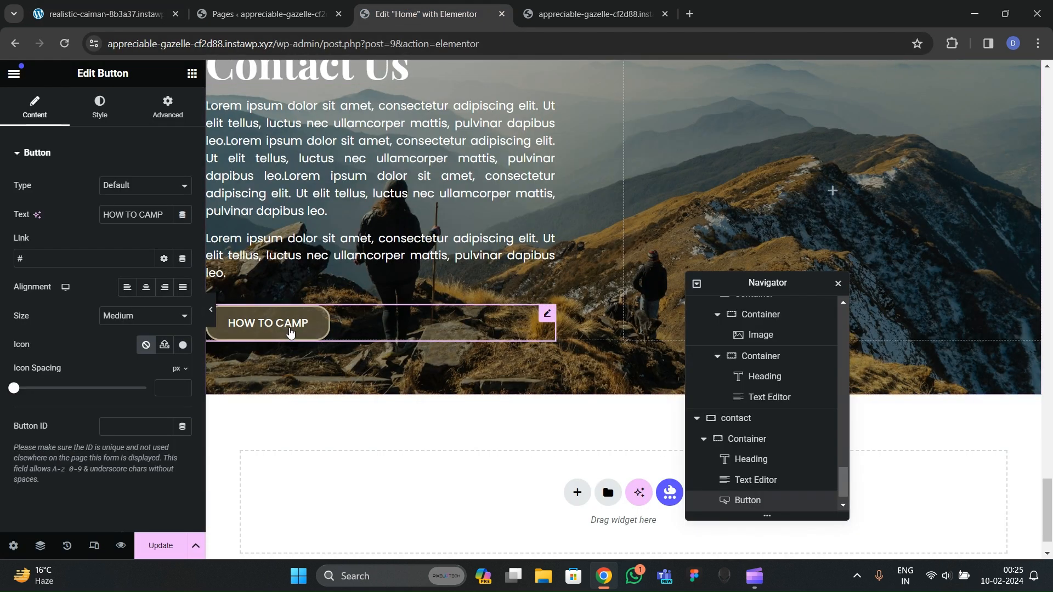
pyautogui.moveTo(161, 215); pyautogui.dragTo(10, 211)
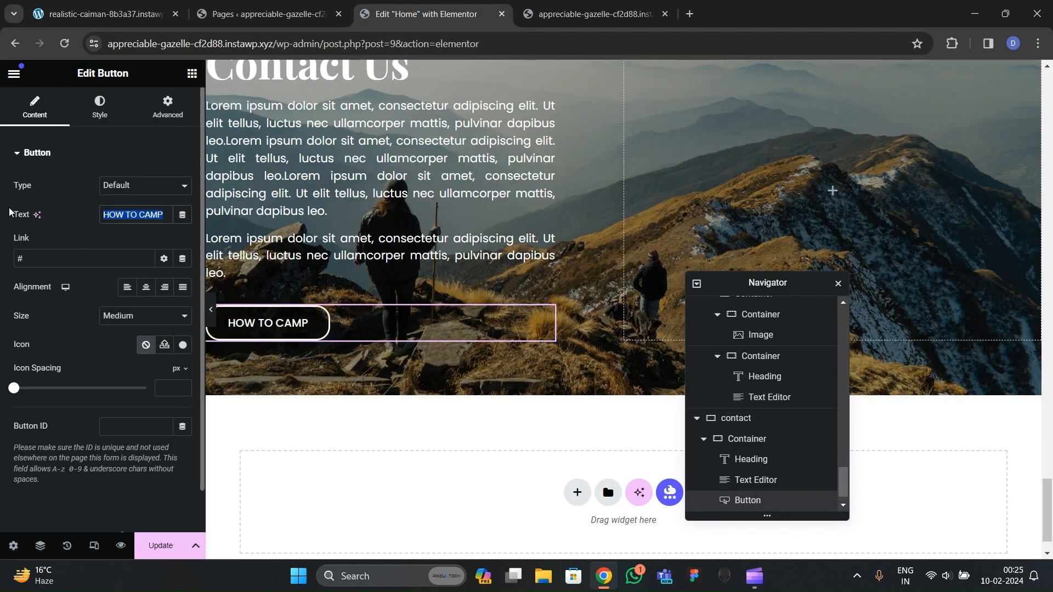
pyautogui.write('REACH M')
pyautogui.press('BackSpace')
pyautogui.write('US')
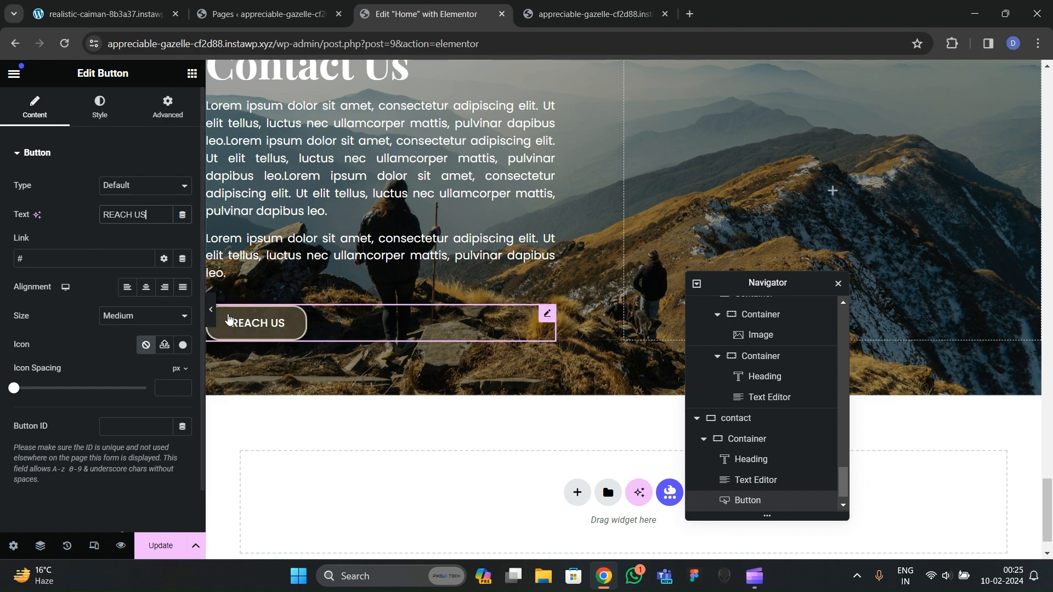
# Step: Set the left contact column's content to be justified to the center with its items aligned to the start
pyautogui.scroll(2, 299, 280)
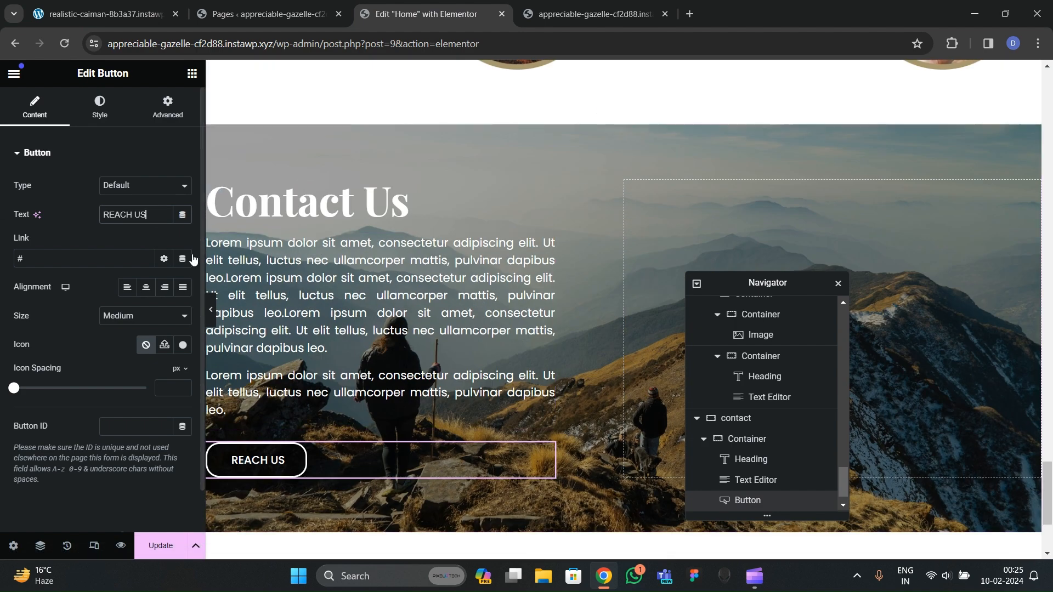
pyautogui.scroll(-1, 795, 416)
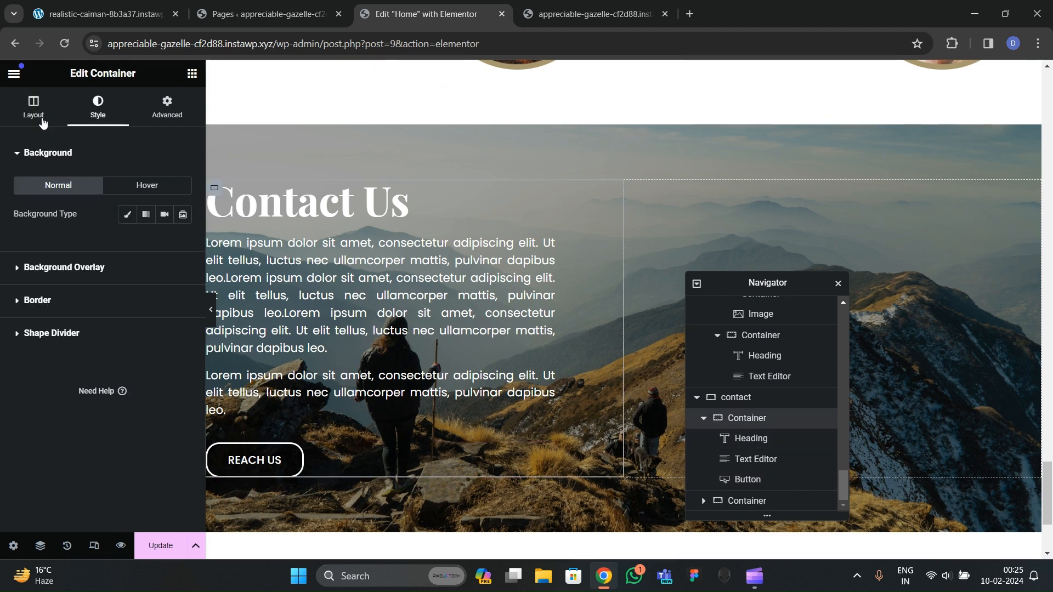
pyautogui.click(40, 114)
pyautogui.scroll(-4, 112, 296)
pyautogui.click(51, 209)
pyautogui.click(146, 249)
pyautogui.click(128, 249)
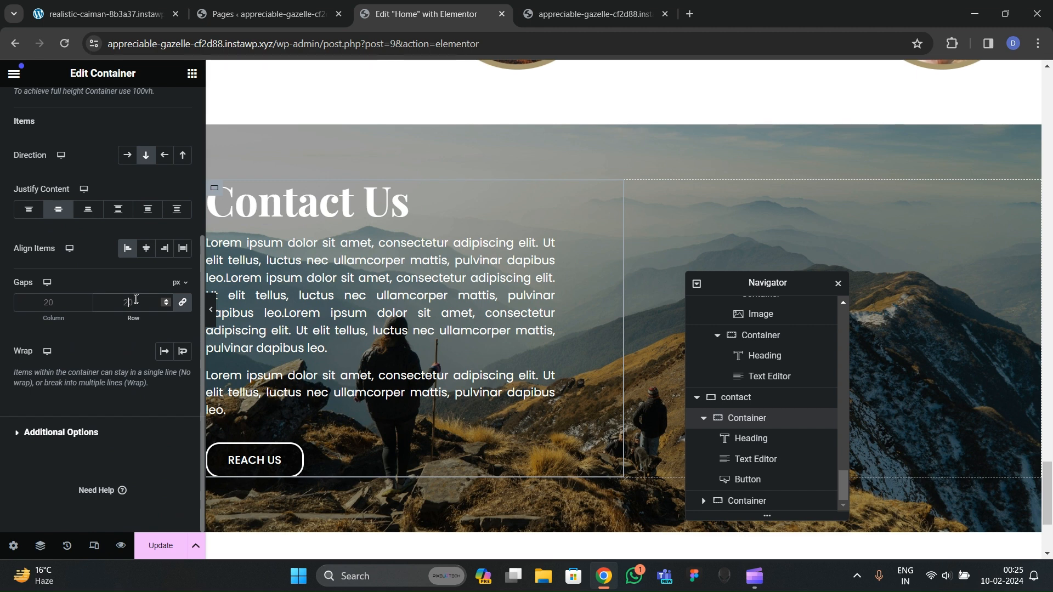
# Step: Set the left contact column's row and column gaps to 40 px and preview the section at full width
pyautogui.click(136, 299)
pyautogui.write('40')
pyautogui.press('BackSpace')
pyautogui.press('BackSpace')
pyautogui.write('50')
pyautogui.press('BackSpace')
pyautogui.press('BackSpace')
pyautogui.write('40')
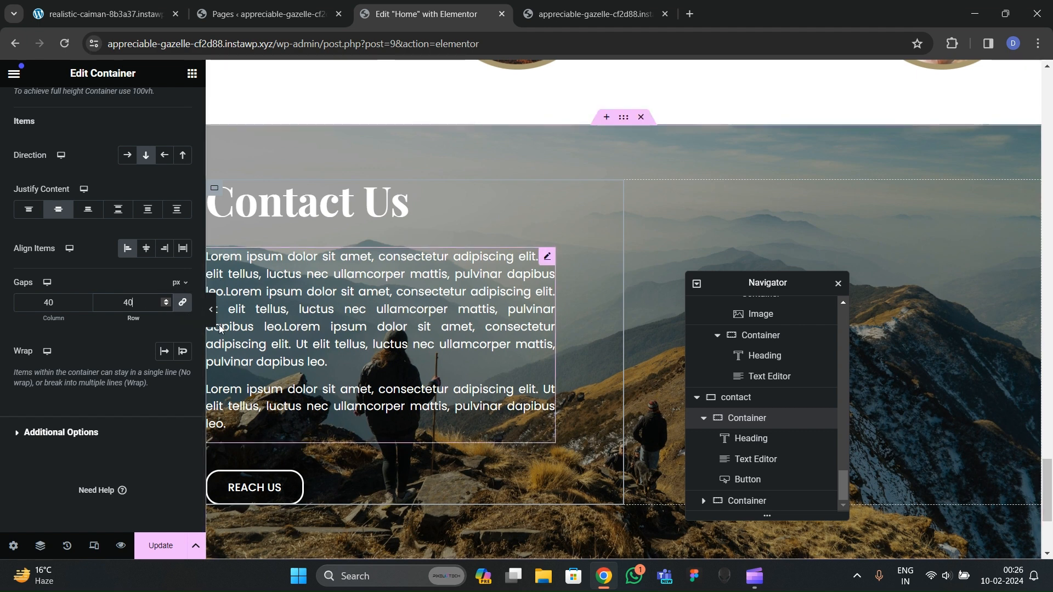
pyautogui.click(211, 309)
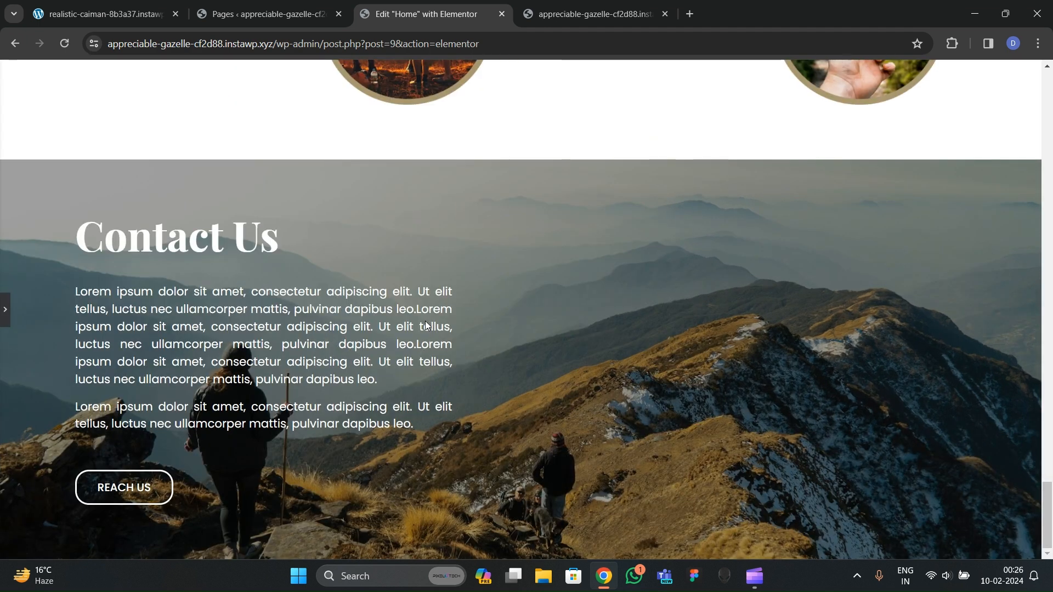
pyautogui.click(5, 308)
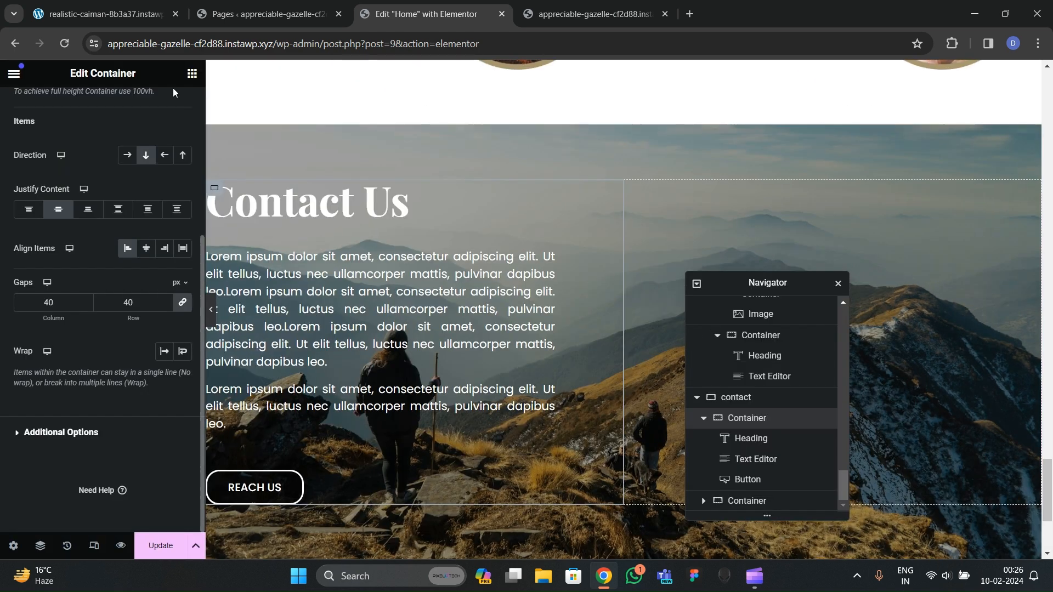
# Step: Find the Form widget and add it to the empty right column of the contact section
pyautogui.click(191, 74)
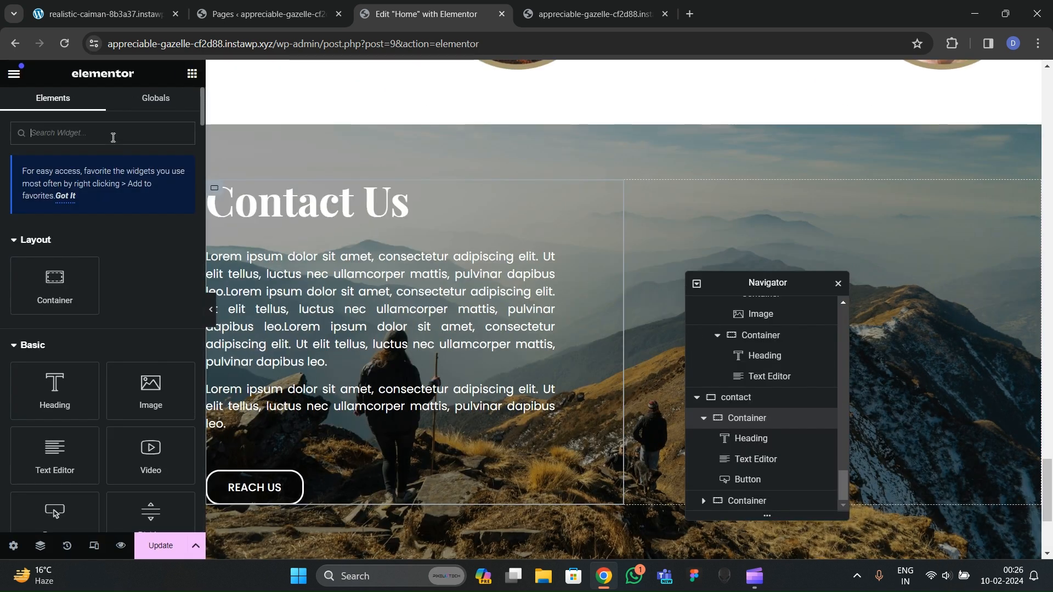
pyautogui.write('f')
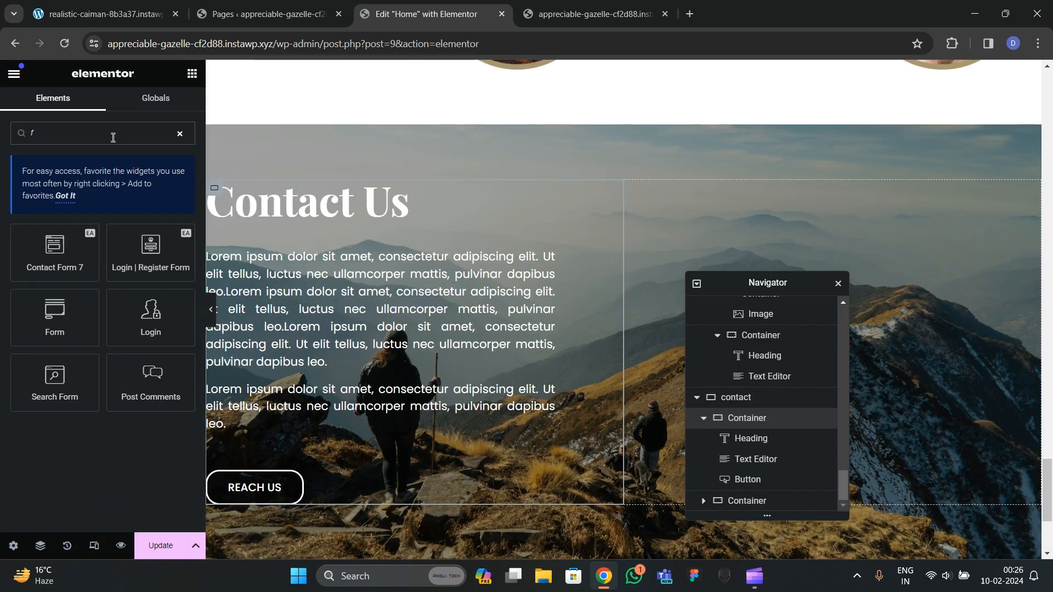
pyautogui.write('ormorm')
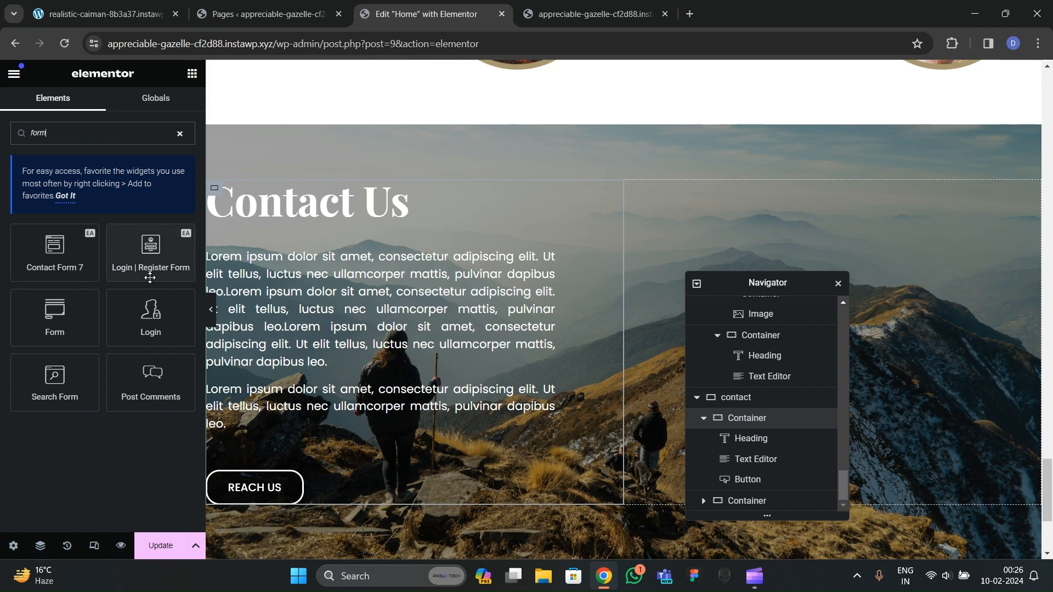
pyautogui.moveTo(55, 321); pyautogui.dragTo(586, 365)
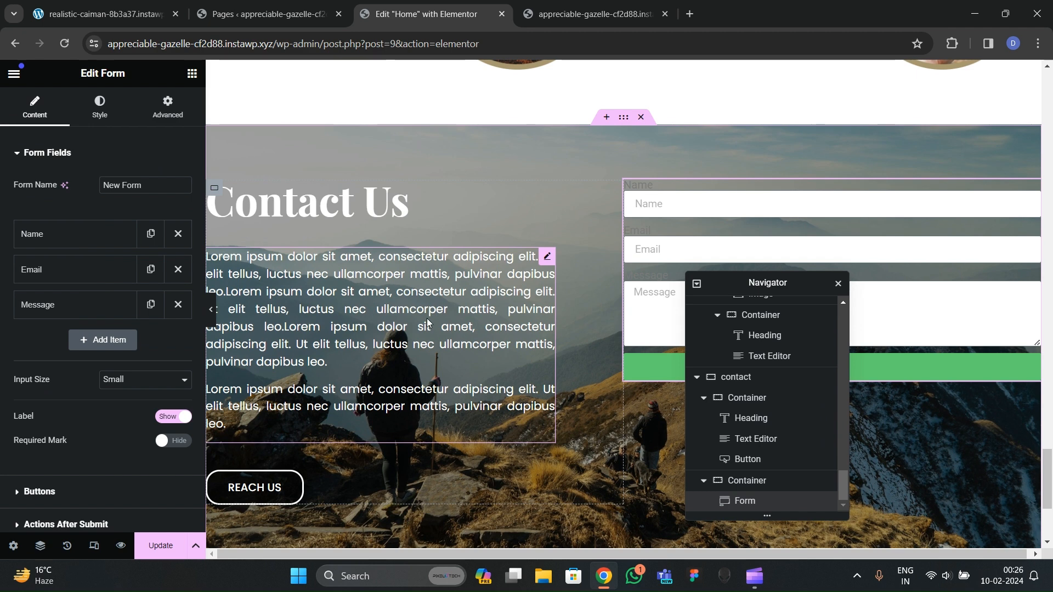
# Step: Compare with the reference form and set the column width of the form's Name and Email fields to 50%
pyautogui.click(104, 13)
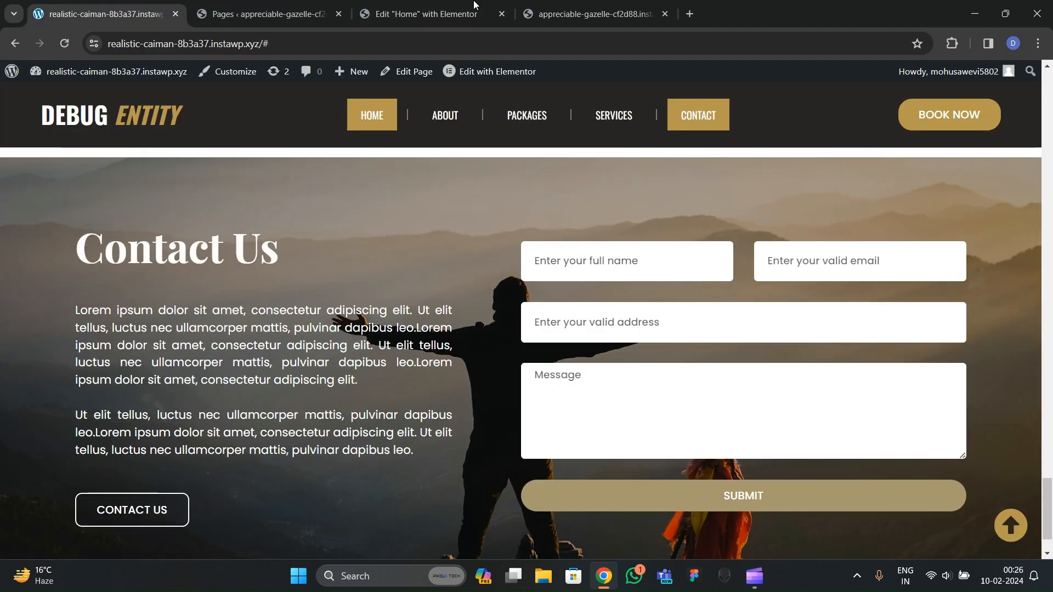
pyautogui.click(446, 5)
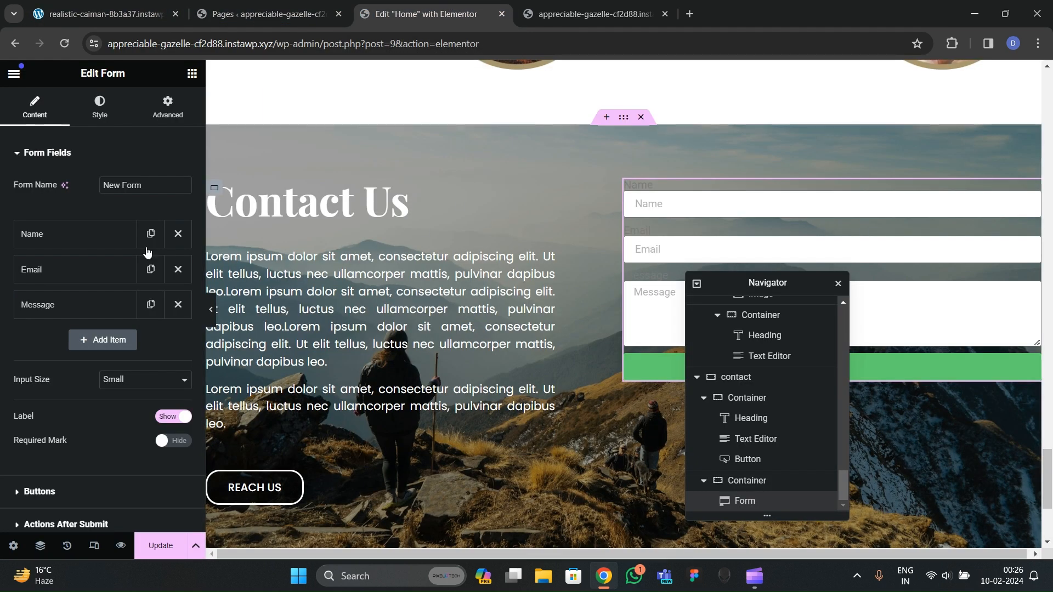
pyautogui.click(76, 234)
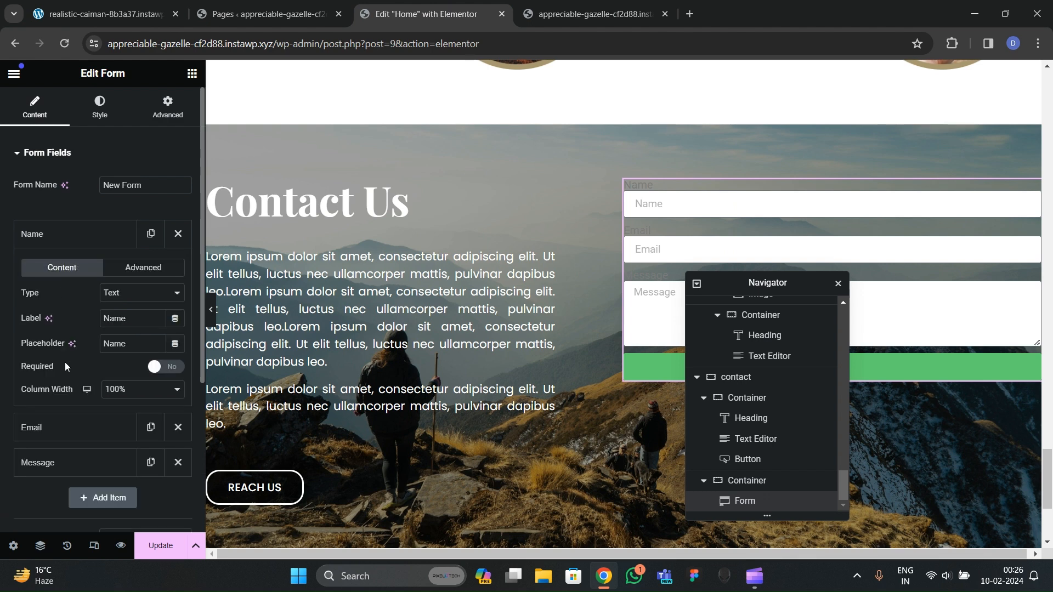
pyautogui.click(137, 389)
pyautogui.click(117, 460)
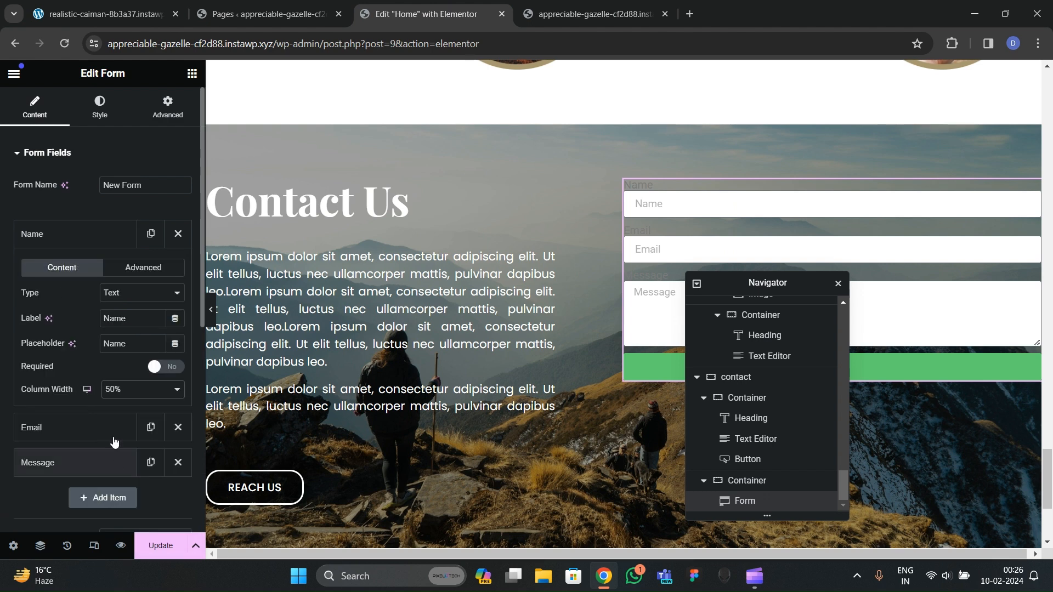
pyautogui.click(77, 235)
pyautogui.click(77, 269)
pyautogui.click(137, 424)
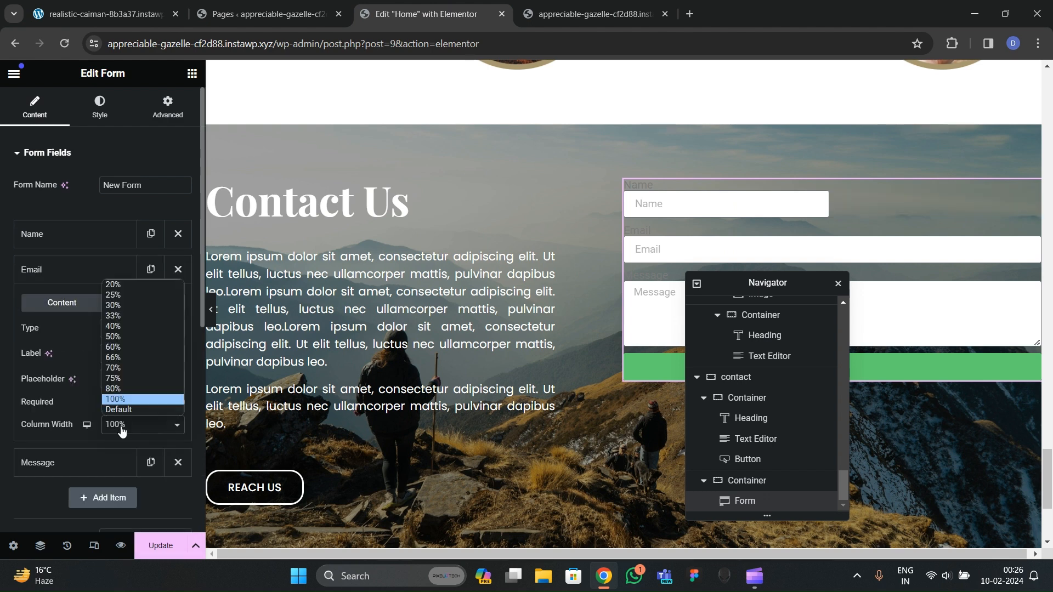
pyautogui.click(114, 336)
pyautogui.click(71, 235)
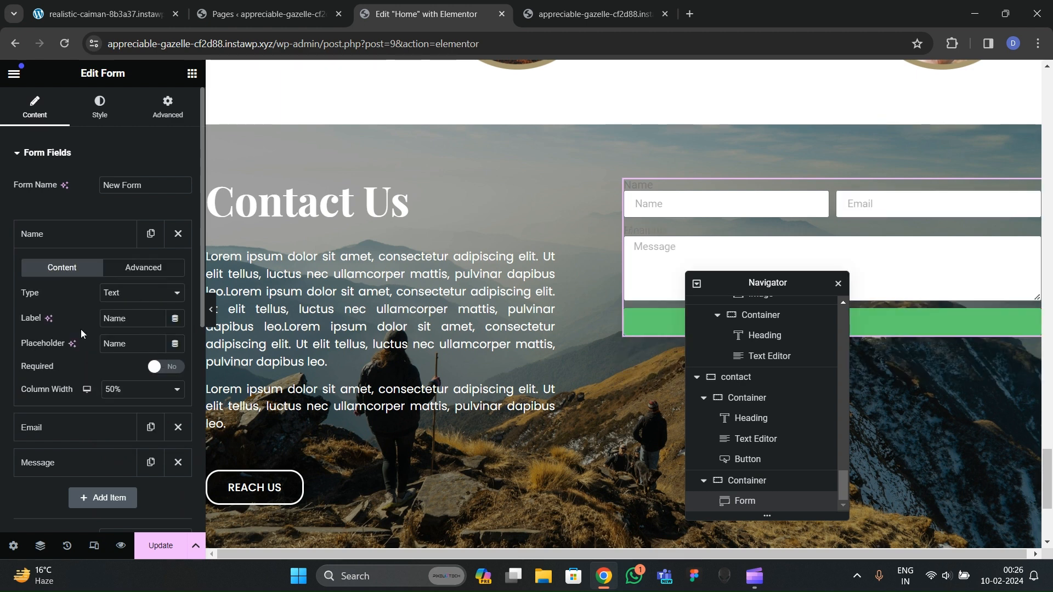
# Step: Set the Name field's placeholder to "Enter your valid name"
pyautogui.doubleClick(116, 341)
pyautogui.write('enter yo')
pyautogui.press('BackSpace')
pyautogui.press('BackSpace')
pyautogui.press('BackSpace')
pyautogui.press('BackSpace')
pyautogui.press('BackSpace')
pyautogui.write('Enter your valid name')
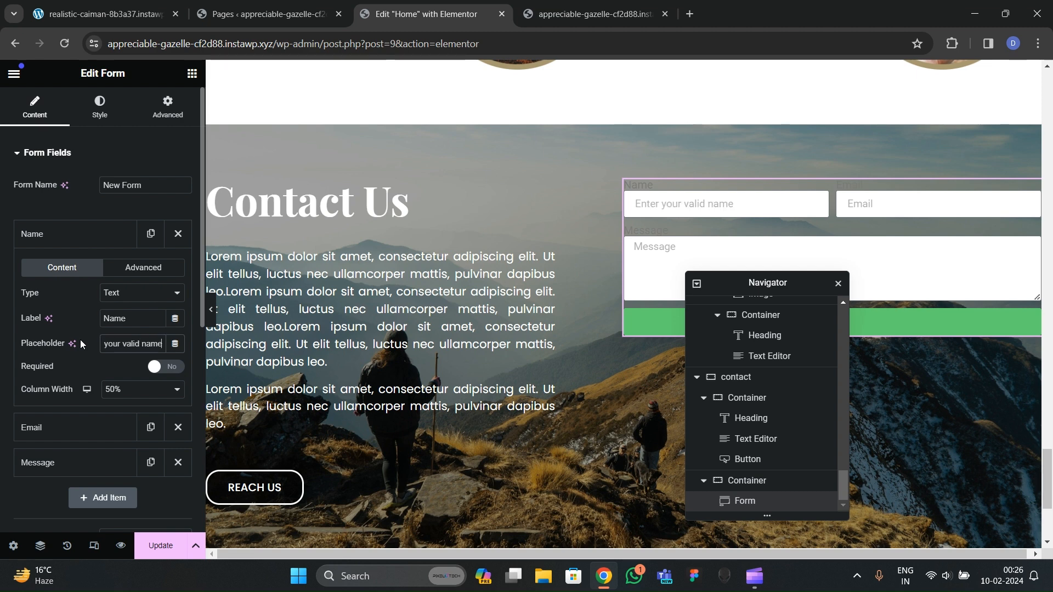
# Step: Set the Email field's placeholder to "Enter your valid email"
pyautogui.click(58, 246)
pyautogui.click(64, 272)
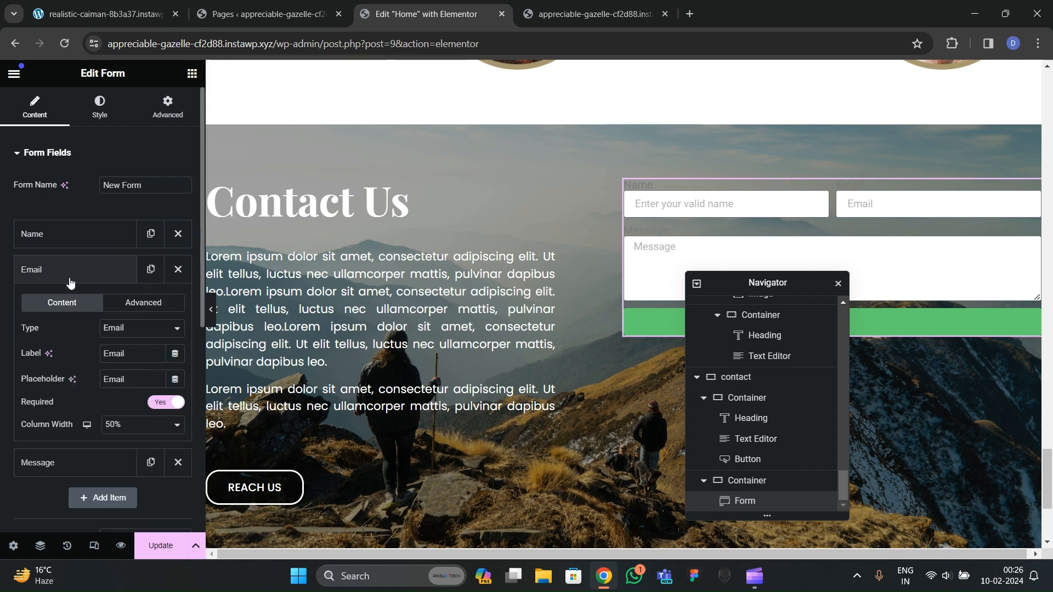
pyautogui.moveTo(119, 380); pyautogui.dragTo(60, 378)
pyautogui.write('enter you')
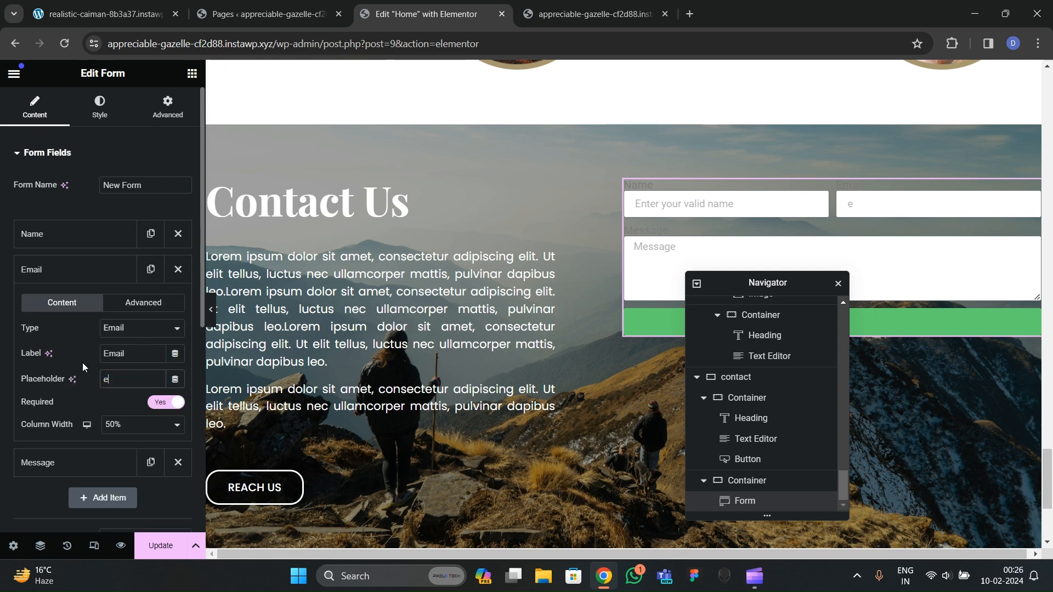
pyautogui.press('BackSpace')
pyautogui.press('BackSpace')
pyautogui.press('BackSpace')
pyautogui.press('BackSpace')
pyautogui.press('BackSpace')
pyautogui.press('BackSpace')
pyautogui.press('BackSpace')
pyautogui.press('BackSpace')
pyautogui.press('BackSpace')
pyautogui.write('Enter your val')
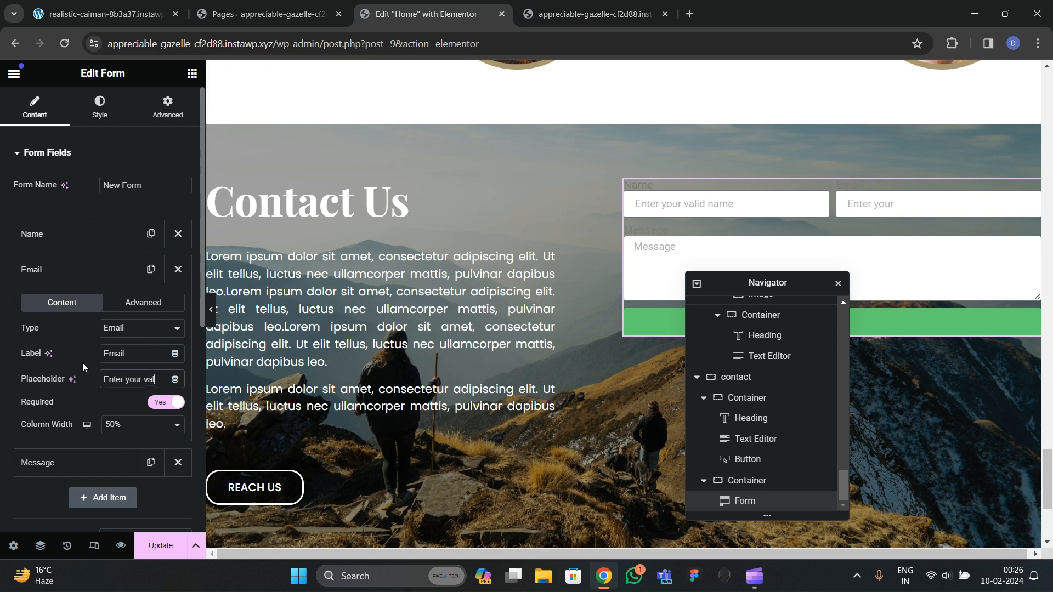
pyautogui.write('id email')
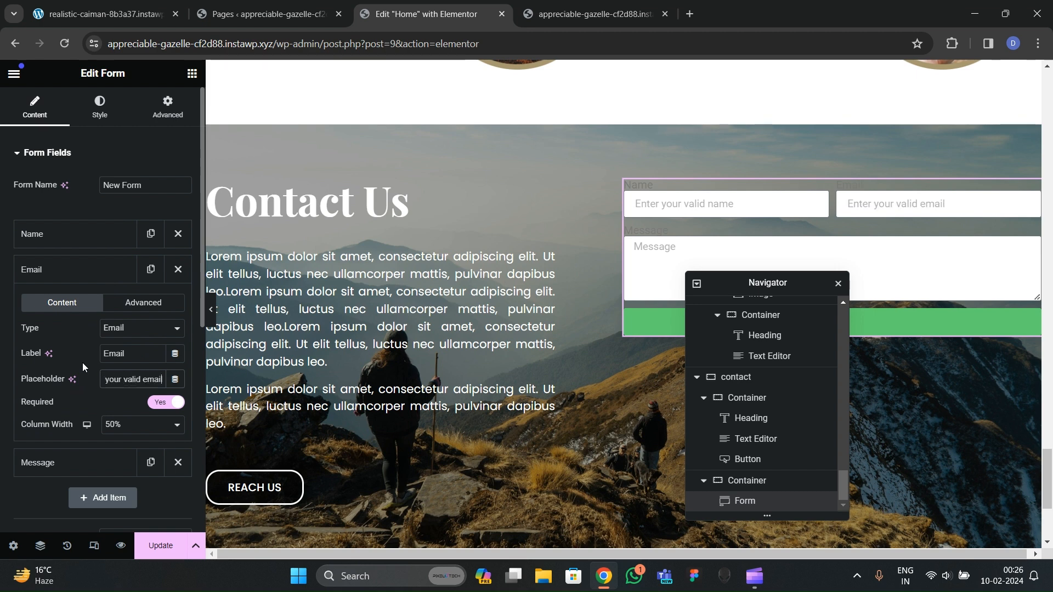
pyautogui.click(82, 269)
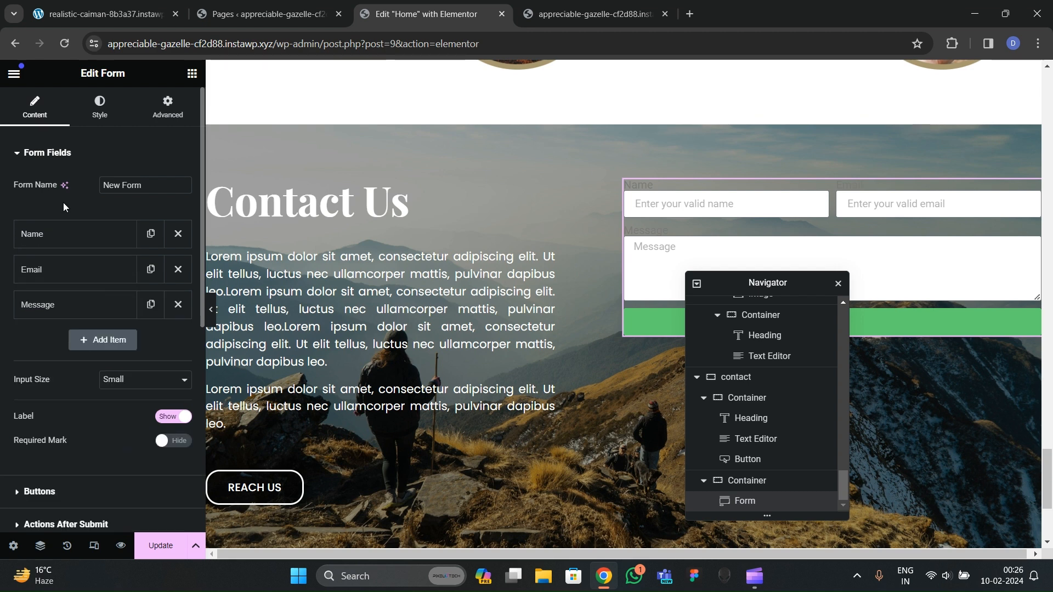
# Step: Hide the labels of all the form's fields
pyautogui.click(31, 153)
pyautogui.click(41, 181)
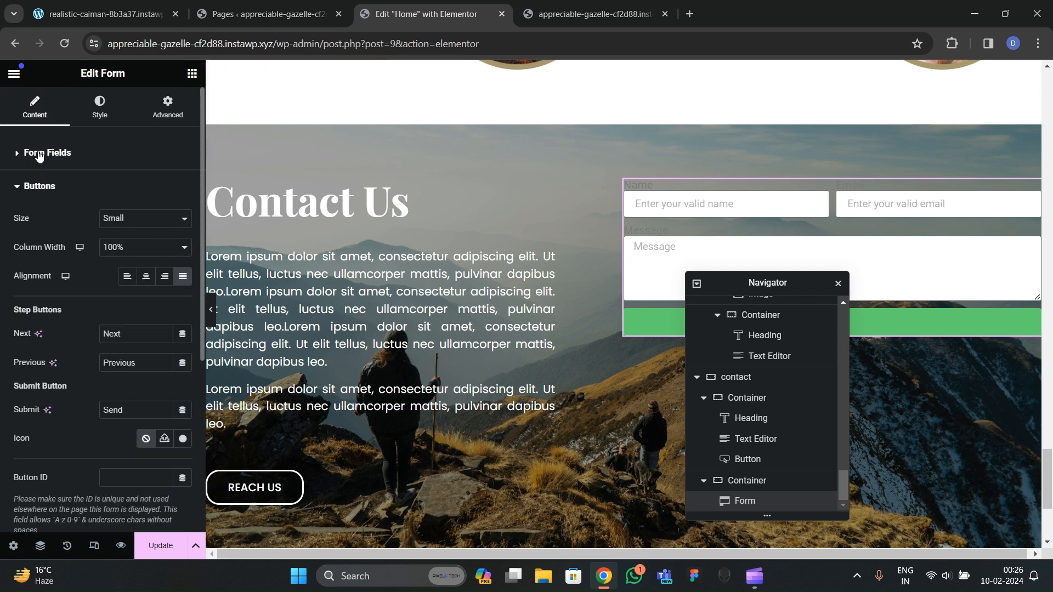
pyautogui.click(38, 153)
pyautogui.click(165, 417)
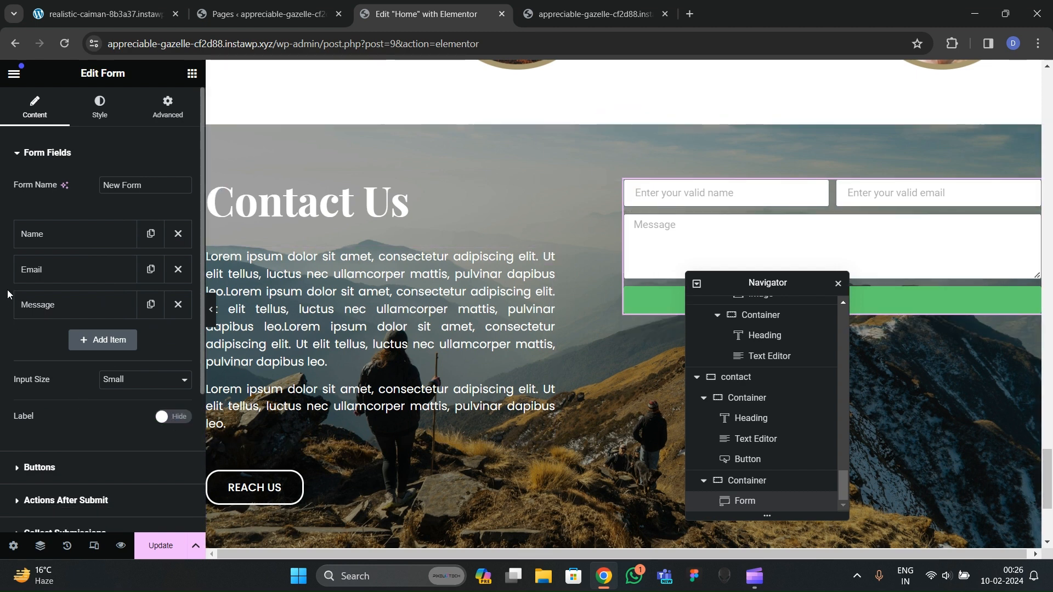
# Step: Add a text field labelled Address with the placeholder "Enter your valid address" and move it above the Message field
pyautogui.click(99, 344)
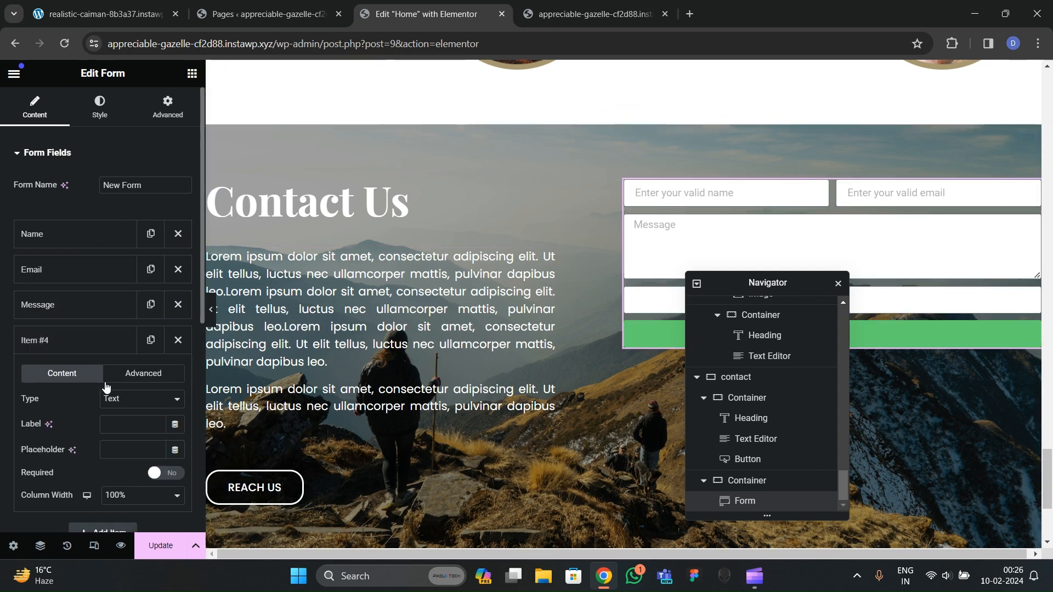
pyautogui.click(116, 398)
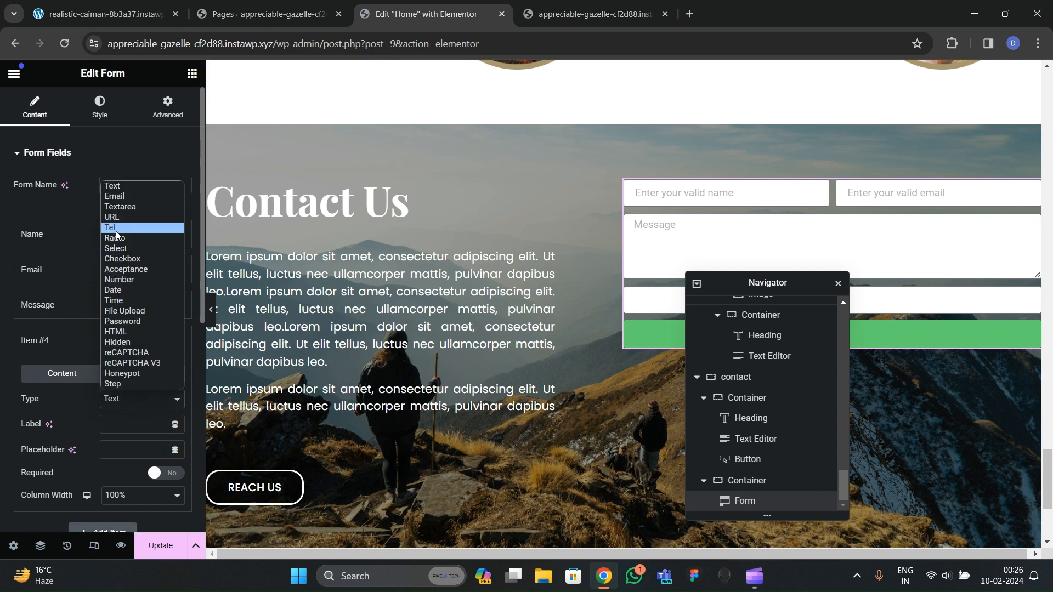
pyautogui.click(112, 186)
pyautogui.scroll(-1, 91, 355)
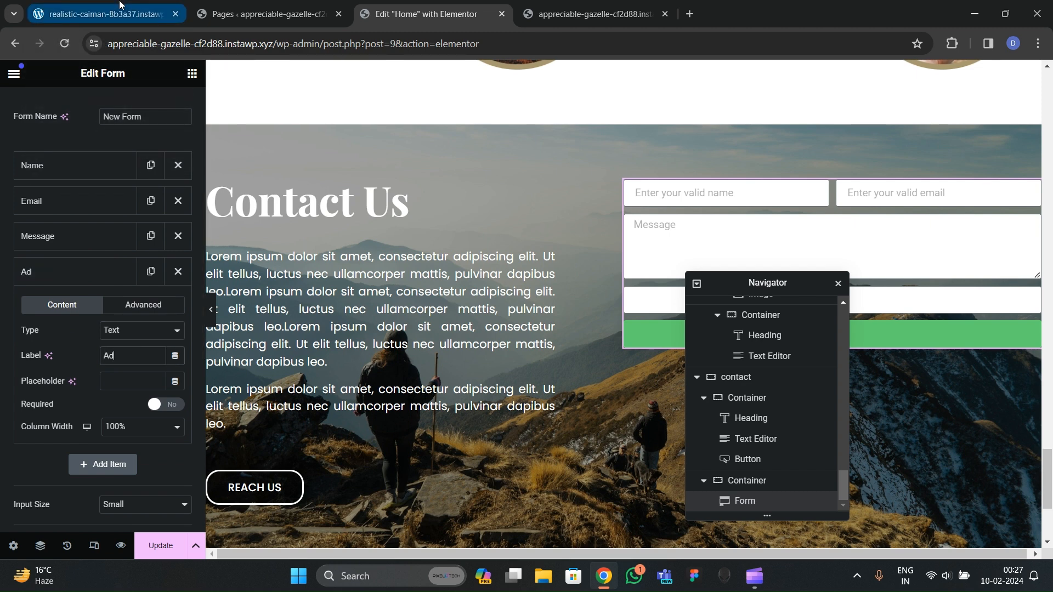
pyautogui.write('ss')
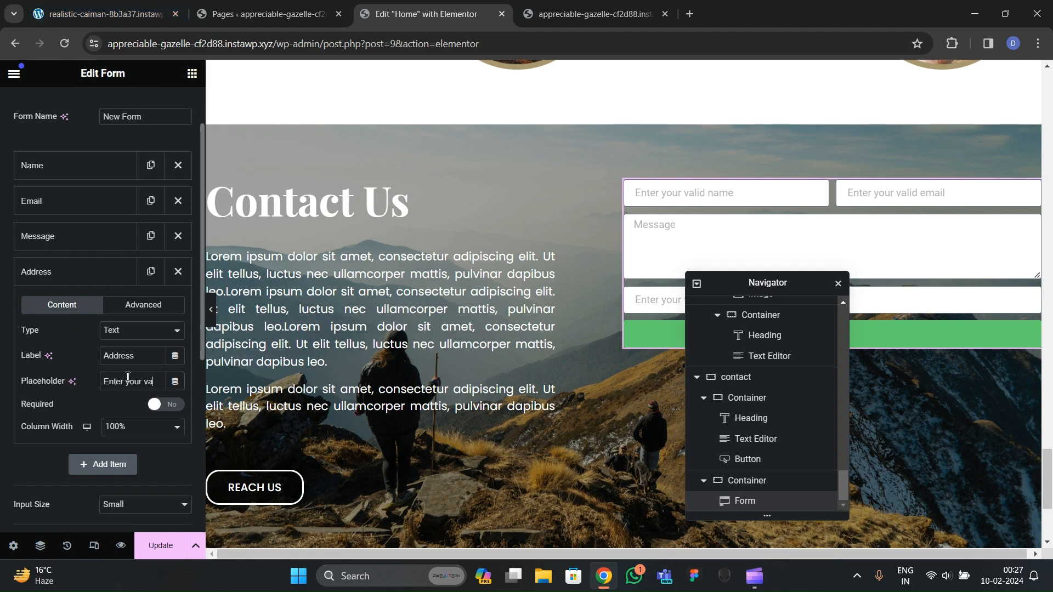
pyautogui.write('address')
pyautogui.click(72, 275)
pyautogui.moveTo(72, 248); pyautogui.dragTo(104, 304)
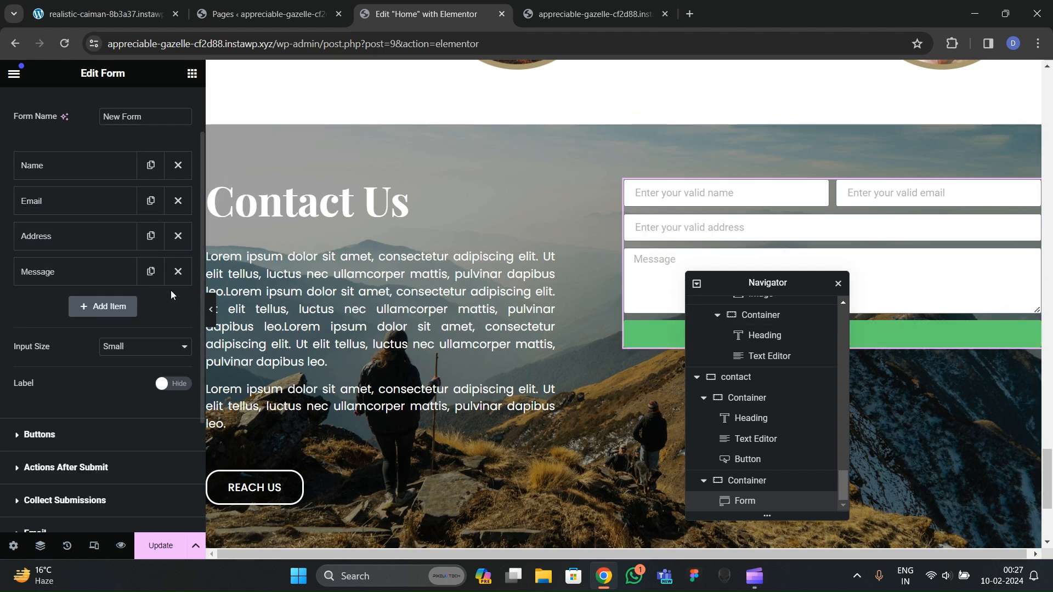
# Step: Set the Message field to 6 rows and the form's input size to Large
pyautogui.click(72, 271)
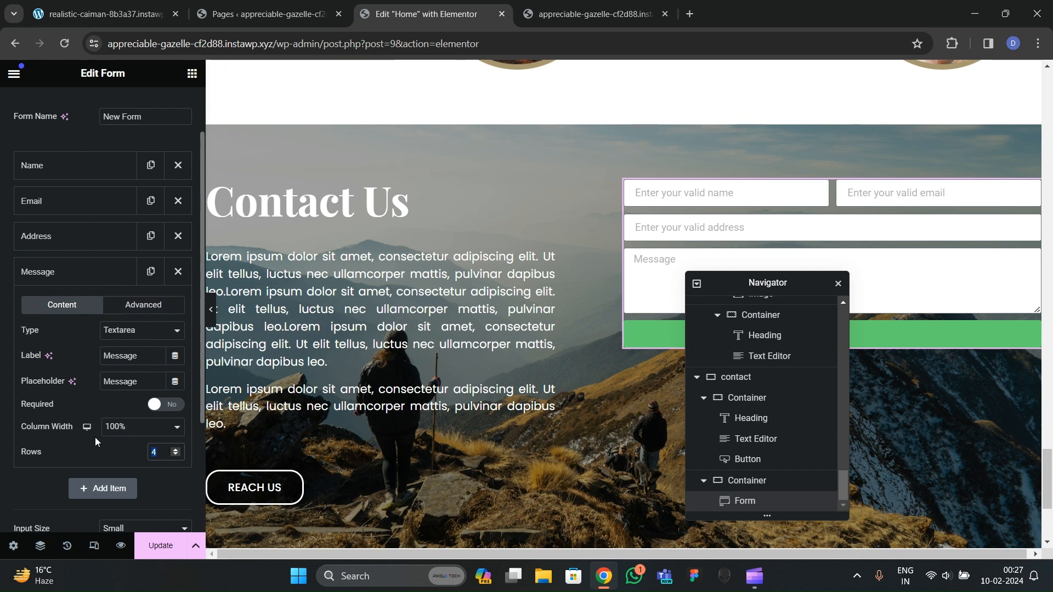
pyautogui.write('6')
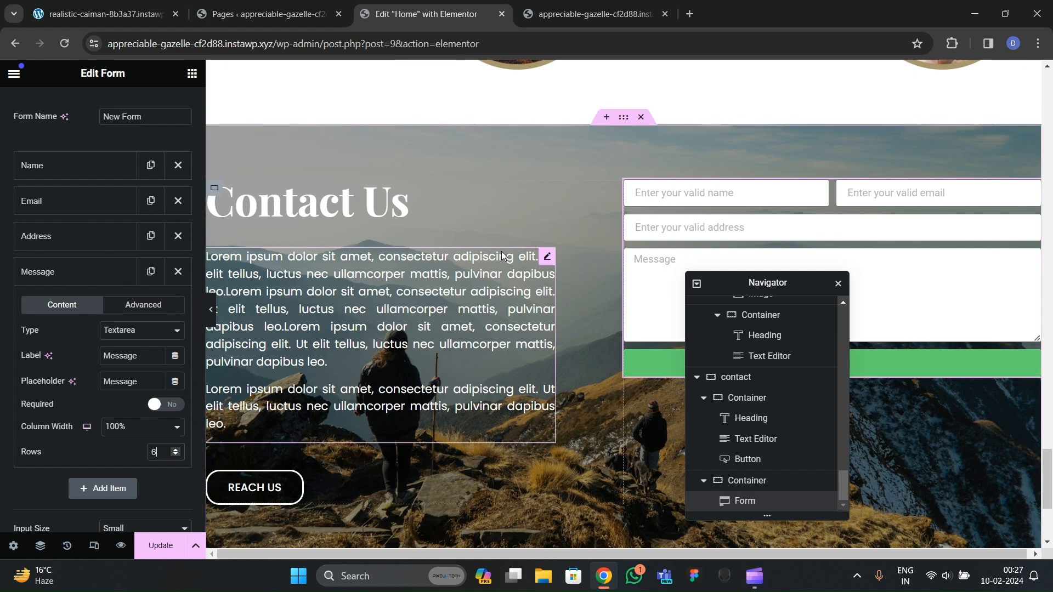
pyautogui.scroll(-4, 85, 348)
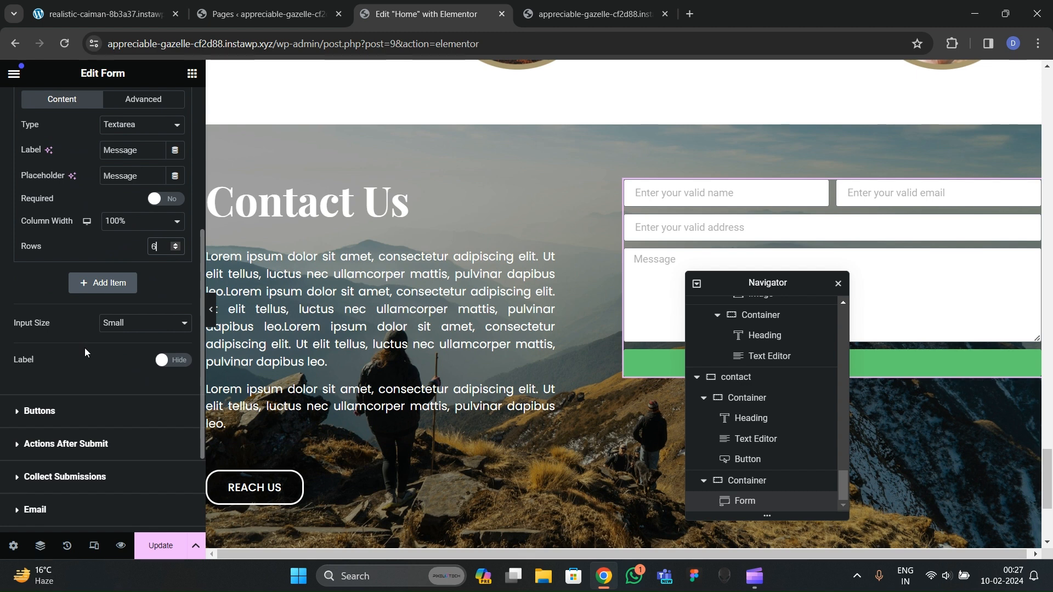
pyautogui.click(137, 323)
pyautogui.click(121, 345)
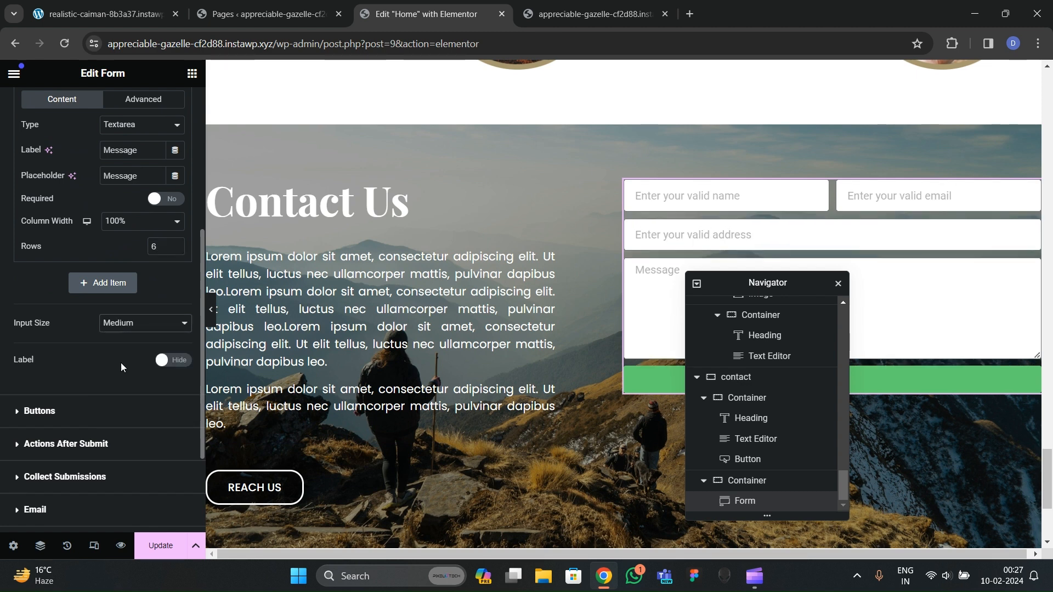
pyautogui.click(124, 325)
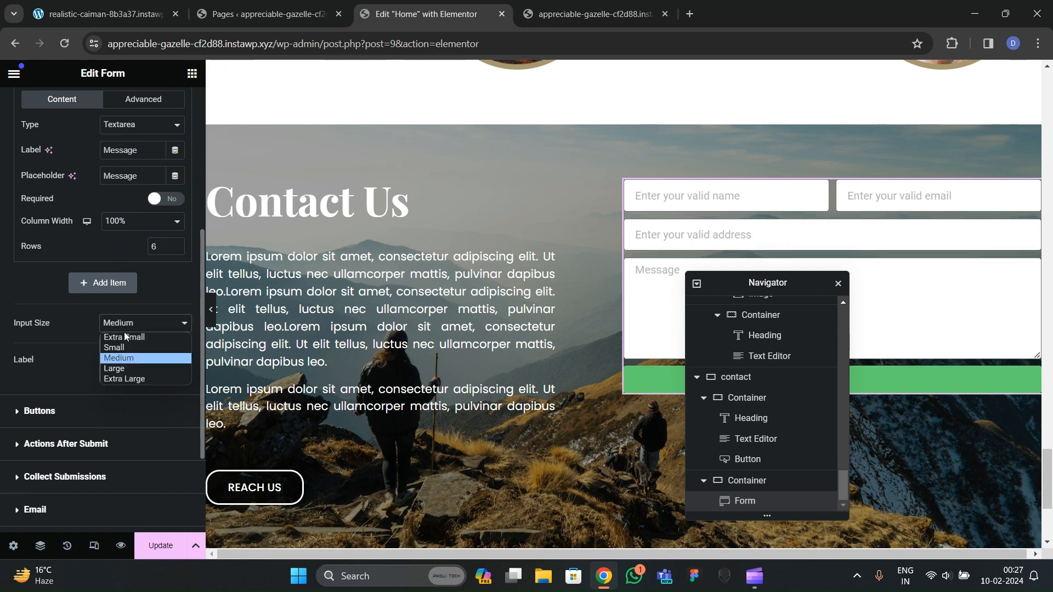
pyautogui.click(126, 368)
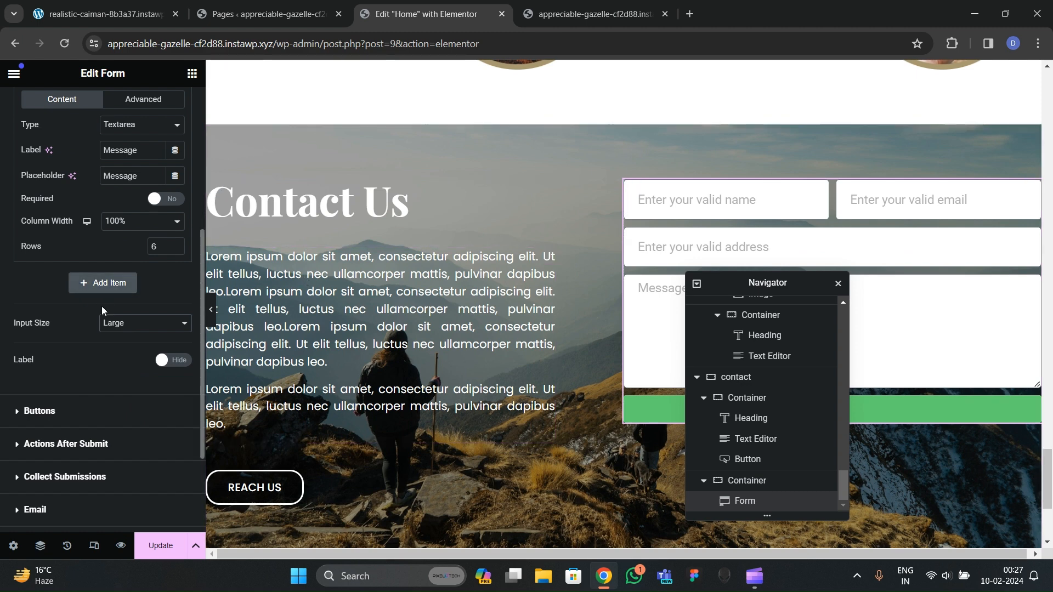
# Step: Compare with the reference form and set the submit button's text to "SUBMIT"
pyautogui.scroll(4, 96, 294)
pyautogui.scroll(-6, 89, 286)
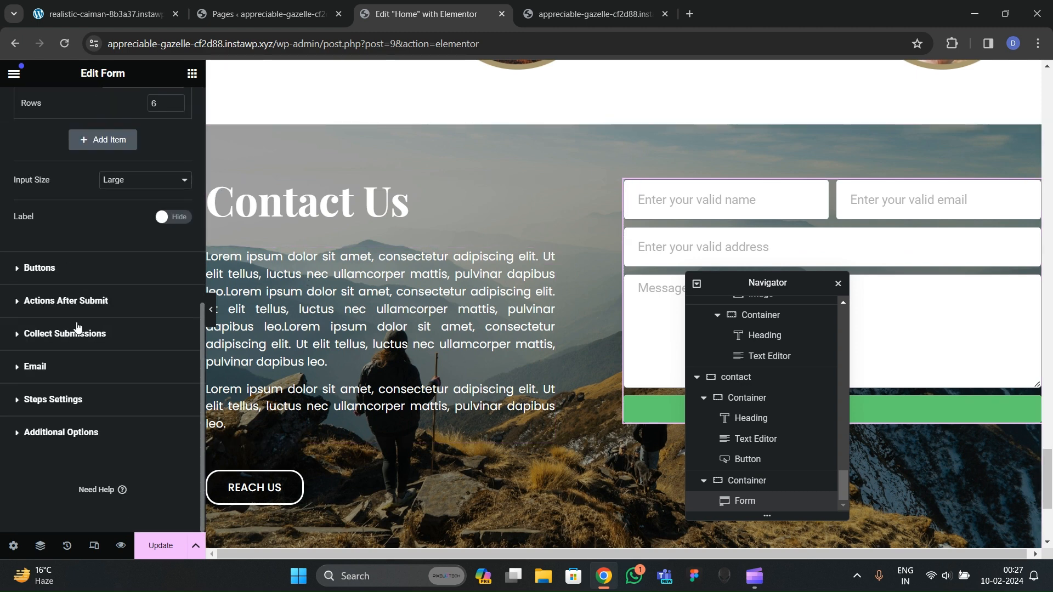
pyautogui.click(39, 268)
pyautogui.click(120, 10)
pyautogui.click(368, 10)
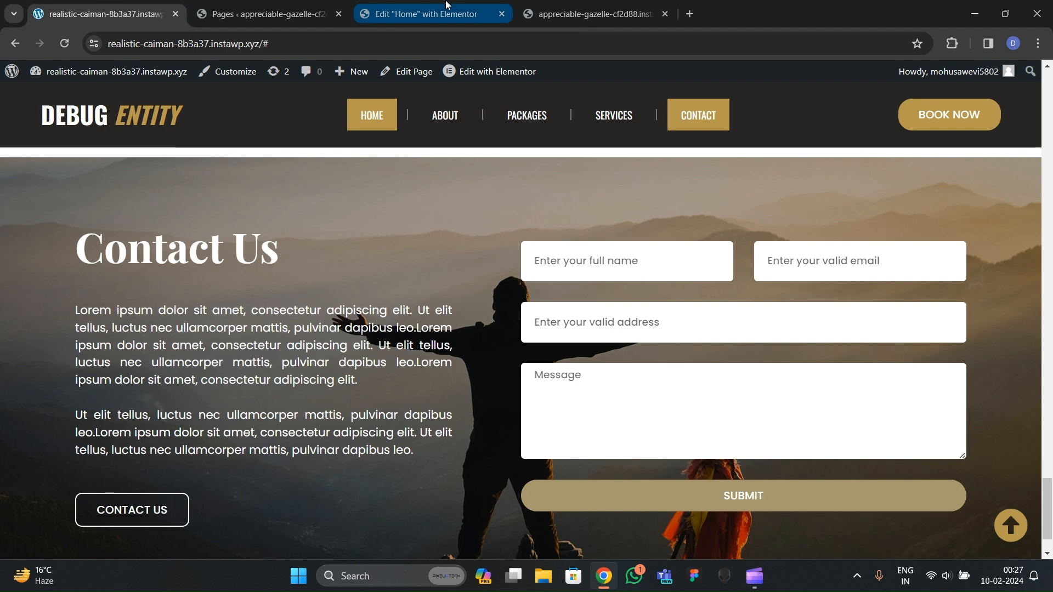
pyautogui.doubleClick(130, 279)
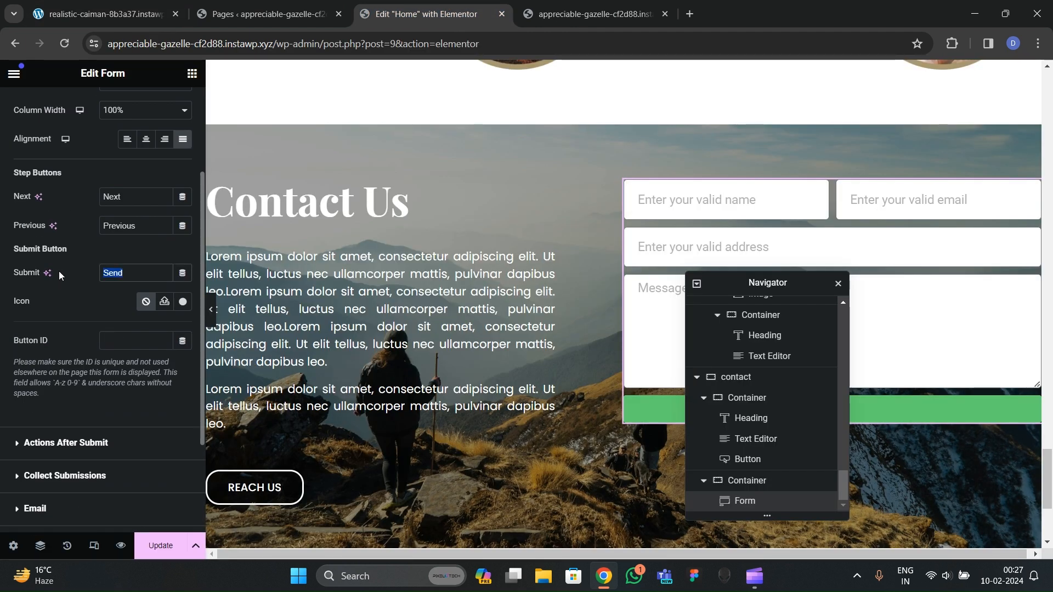
pyautogui.write('SUM')
pyautogui.press('BackSpace')
pyautogui.write('BMIT')
# Step: Set the form button's size to Medium and move the Navigator off the form
pyautogui.scroll(3, 55, 295)
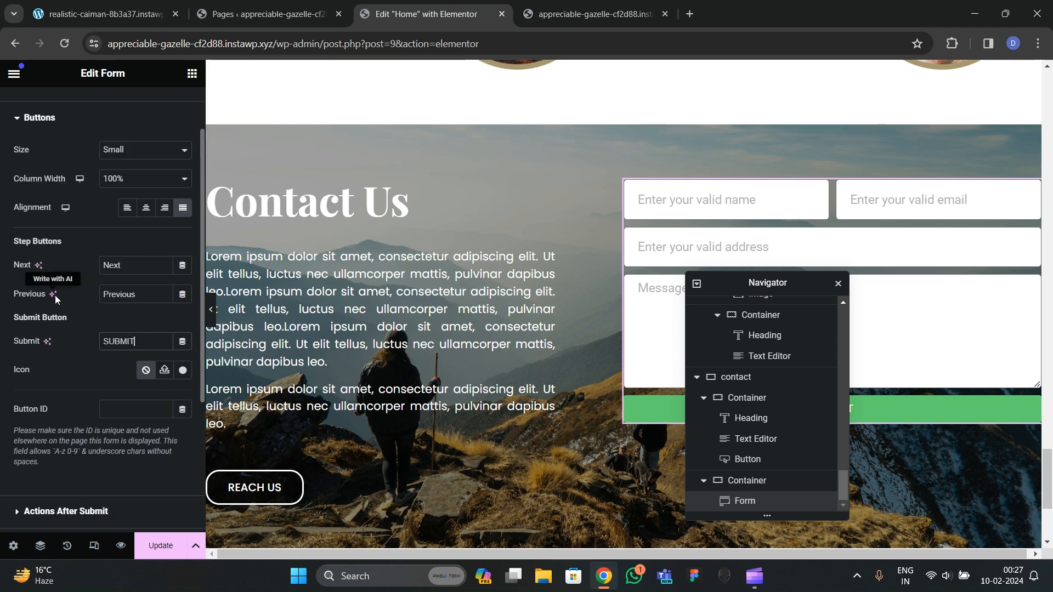
pyautogui.click(116, 222)
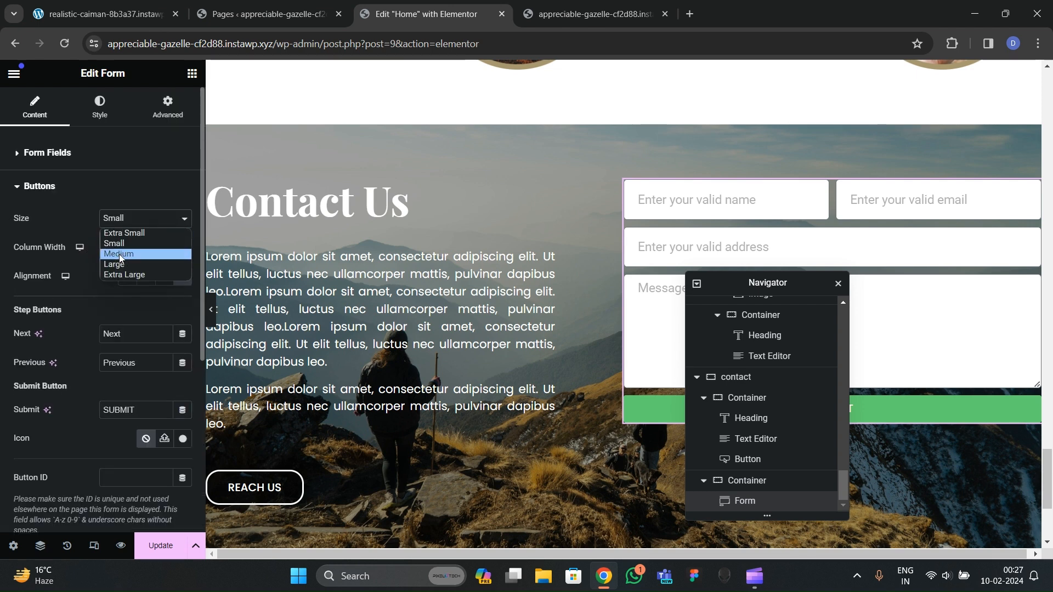
pyautogui.click(118, 254)
pyautogui.moveTo(746, 287); pyautogui.dragTo(438, 349)
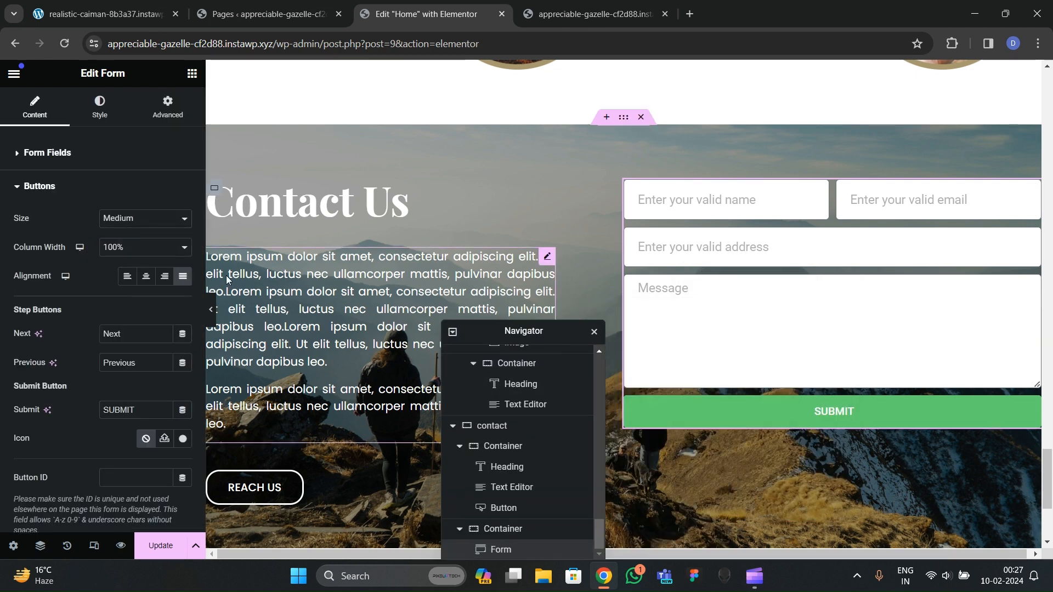
# Step: Set the form's columns gap and rows gap to 30 px
pyautogui.click(99, 107)
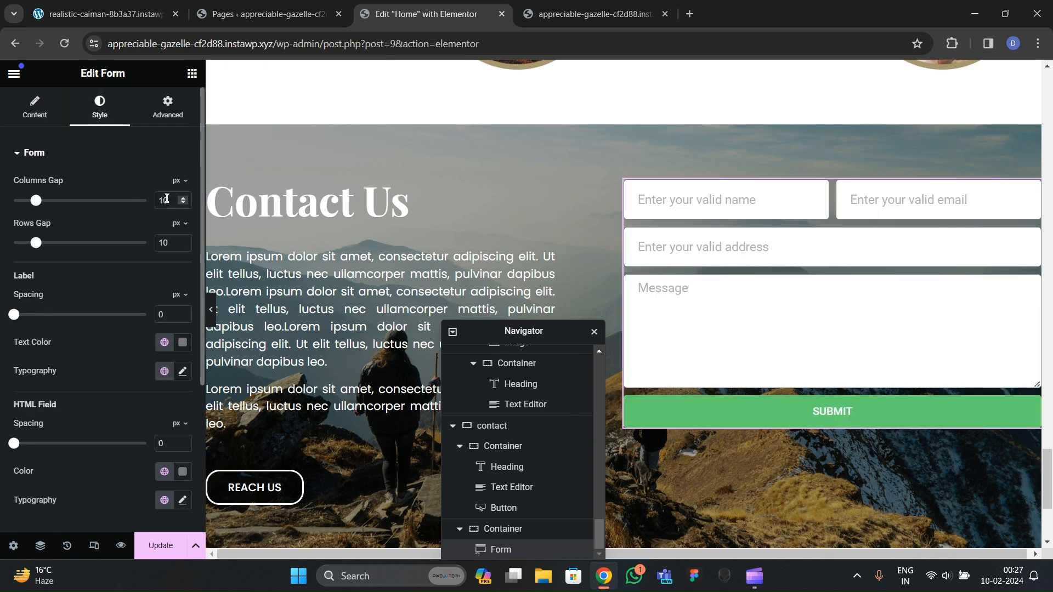
pyautogui.write('30')
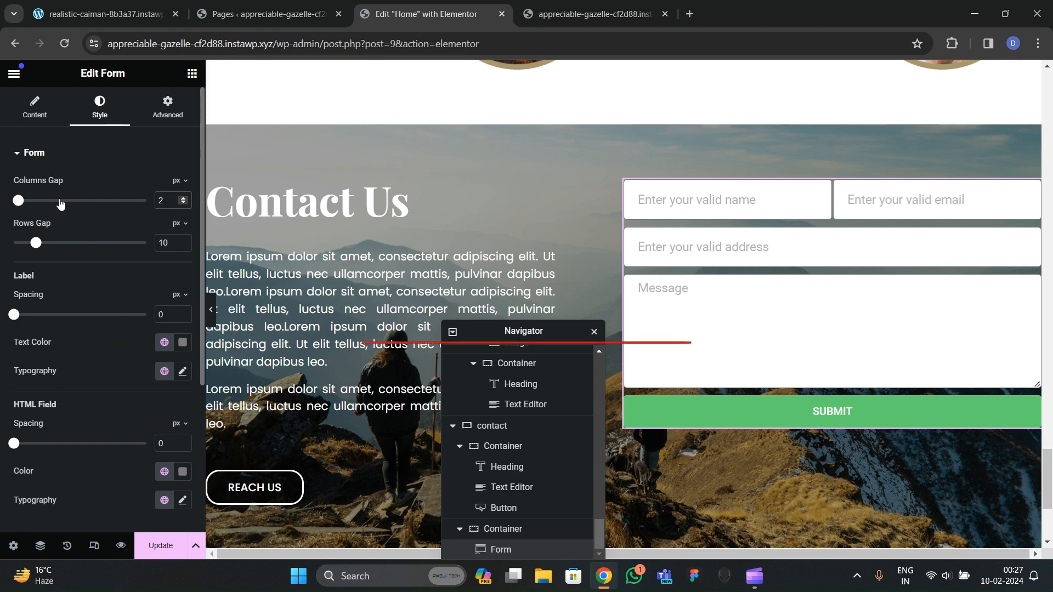
pyautogui.press('Tab')
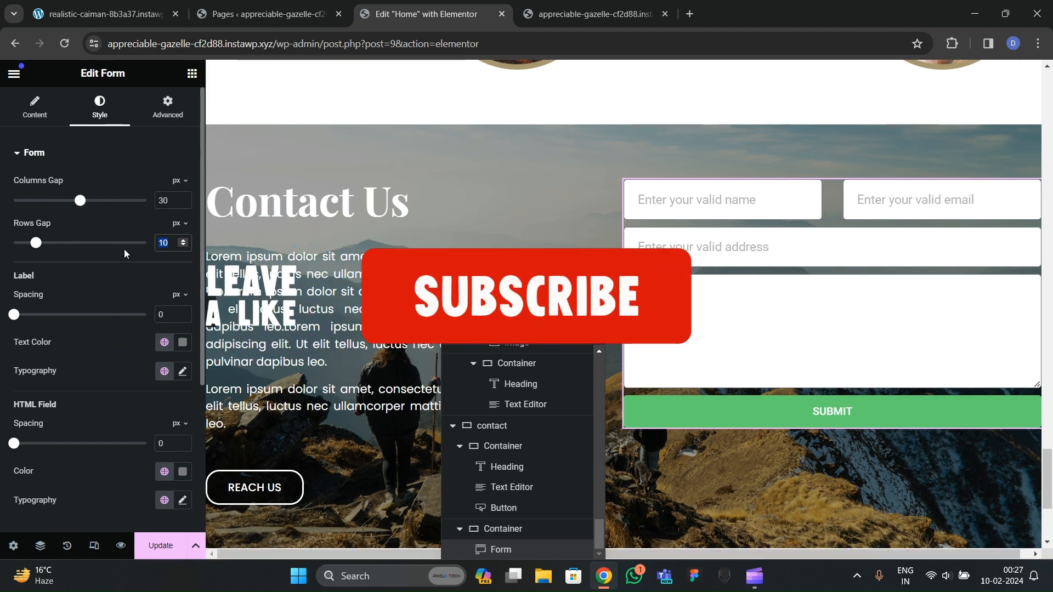
pyautogui.write('30')
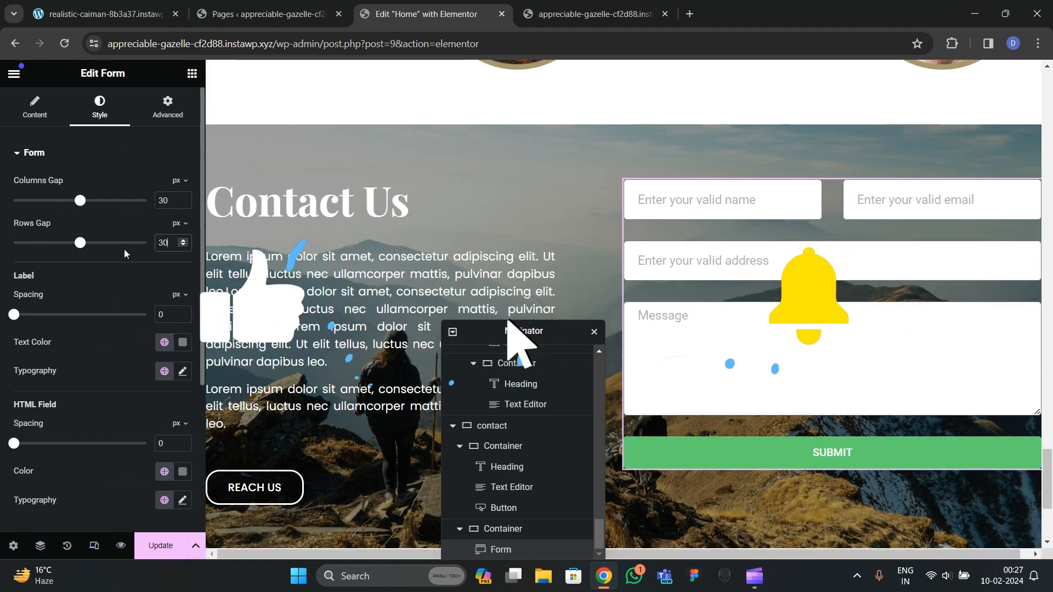
# Step: Set the background color of the form's Previous button to the global color theme2
pyautogui.scroll(-4, 80, 278)
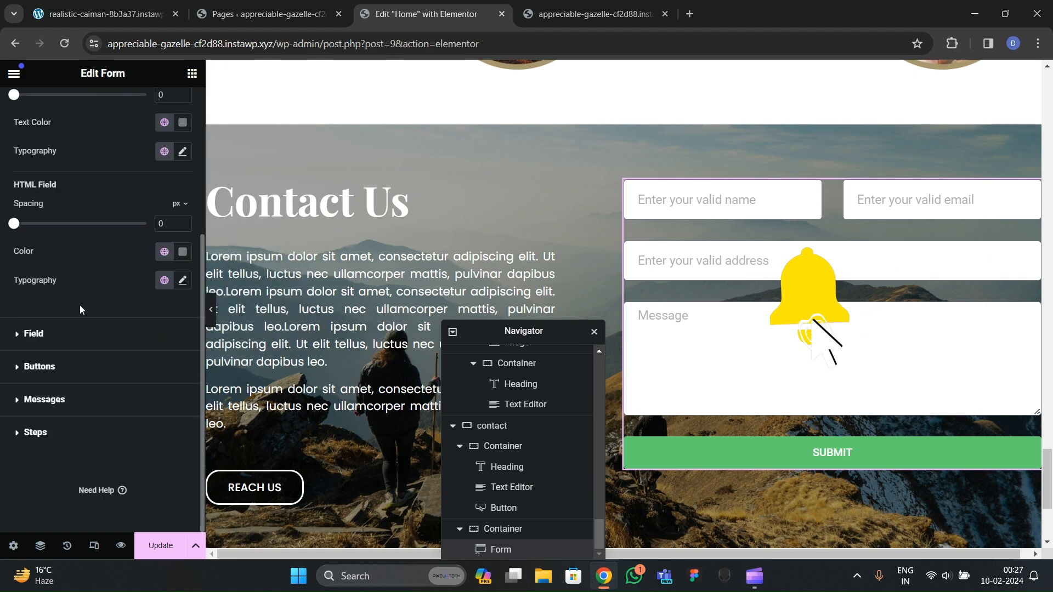
pyautogui.click(67, 357)
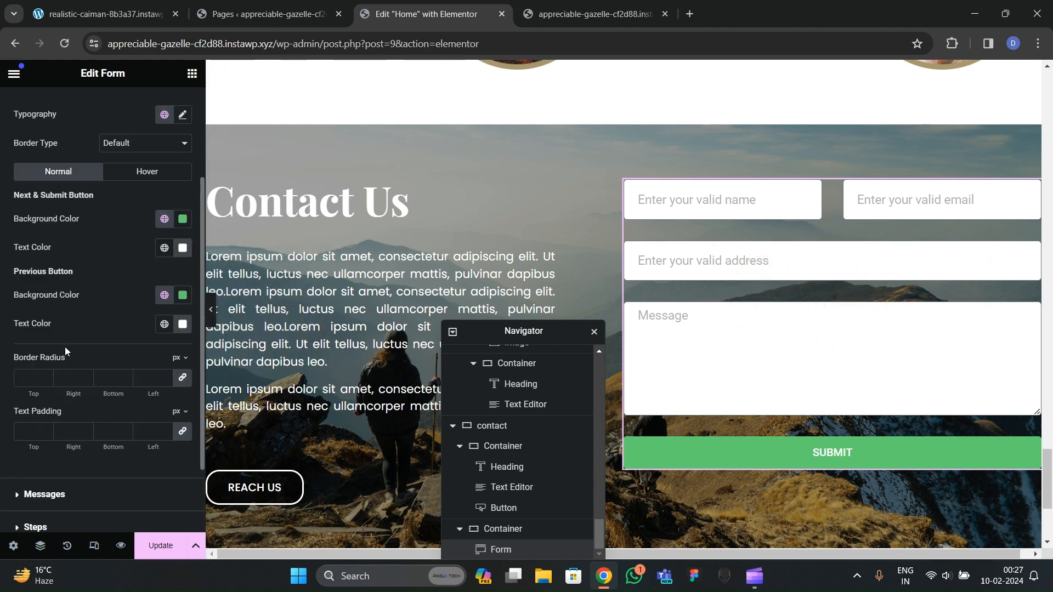
pyautogui.click(164, 324)
pyautogui.click(164, 296)
pyautogui.scroll(-1, 71, 477)
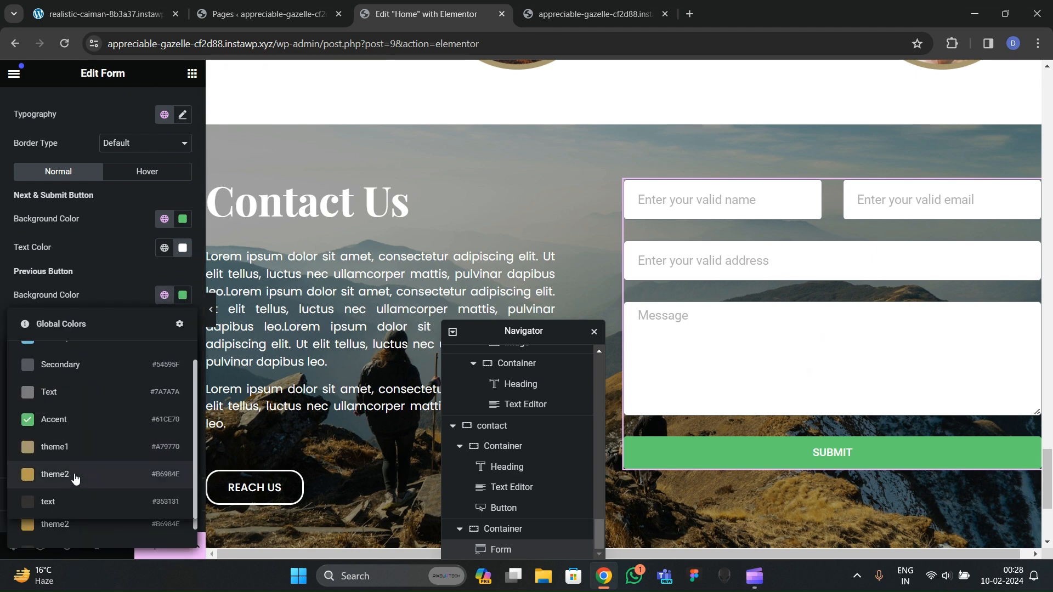
pyautogui.click(75, 475)
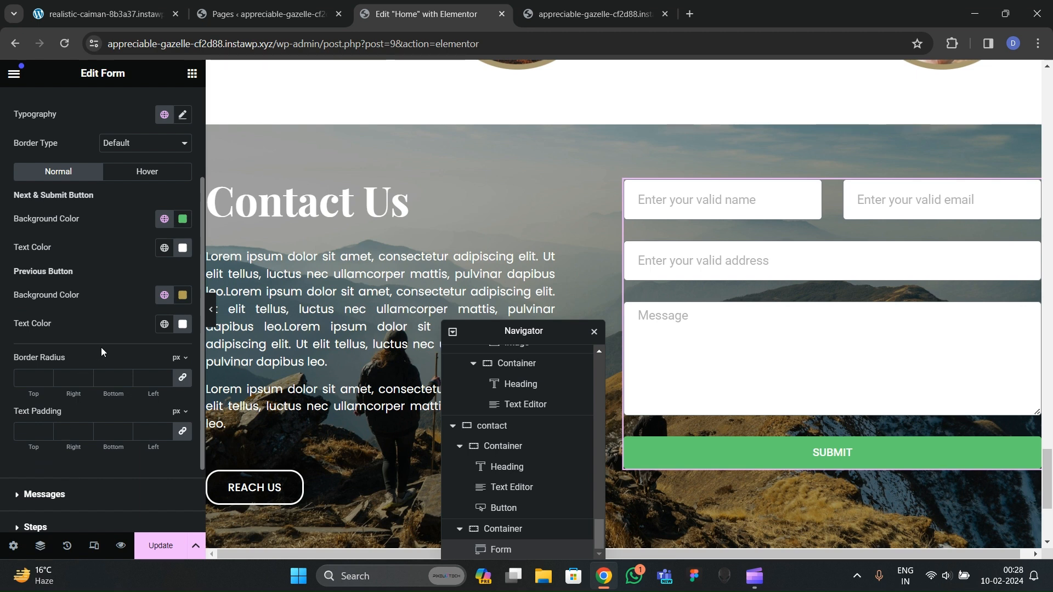
# Step: Set the background color of the form's Next & Submit button to the global color theme1
pyautogui.click(167, 225)
pyautogui.click(87, 415)
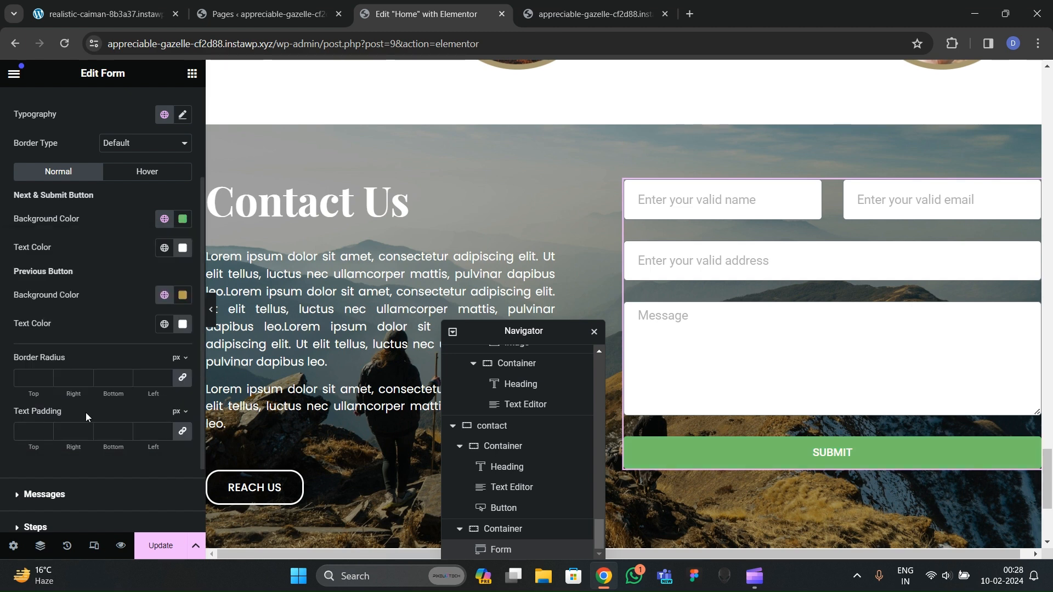
pyautogui.click(164, 219)
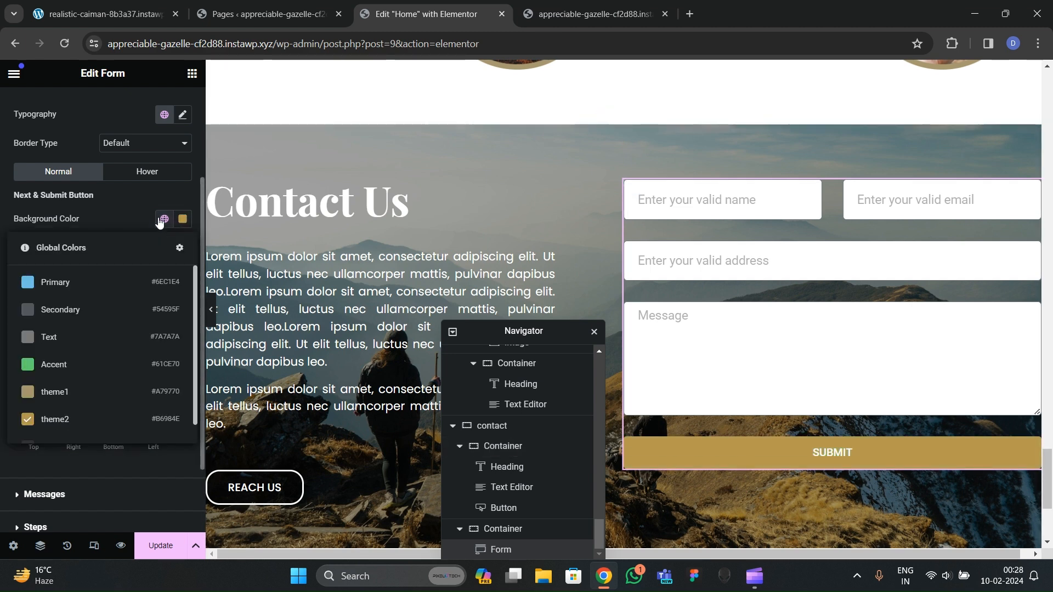
pyautogui.click(92, 389)
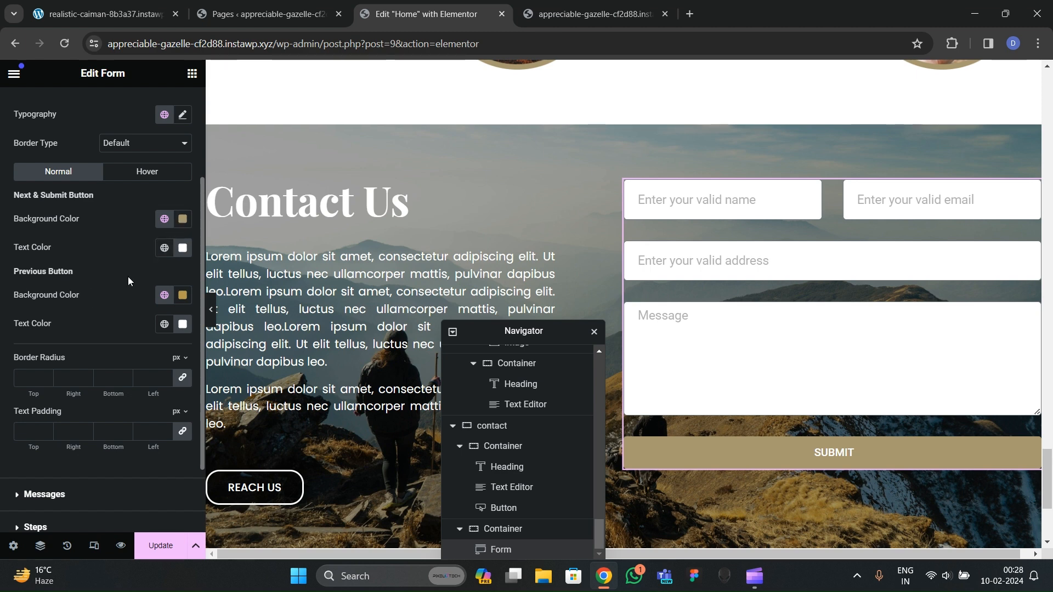
# Step: Set the Next & Submit button's hover background color to white and its hover text color to black
pyautogui.click(145, 174)
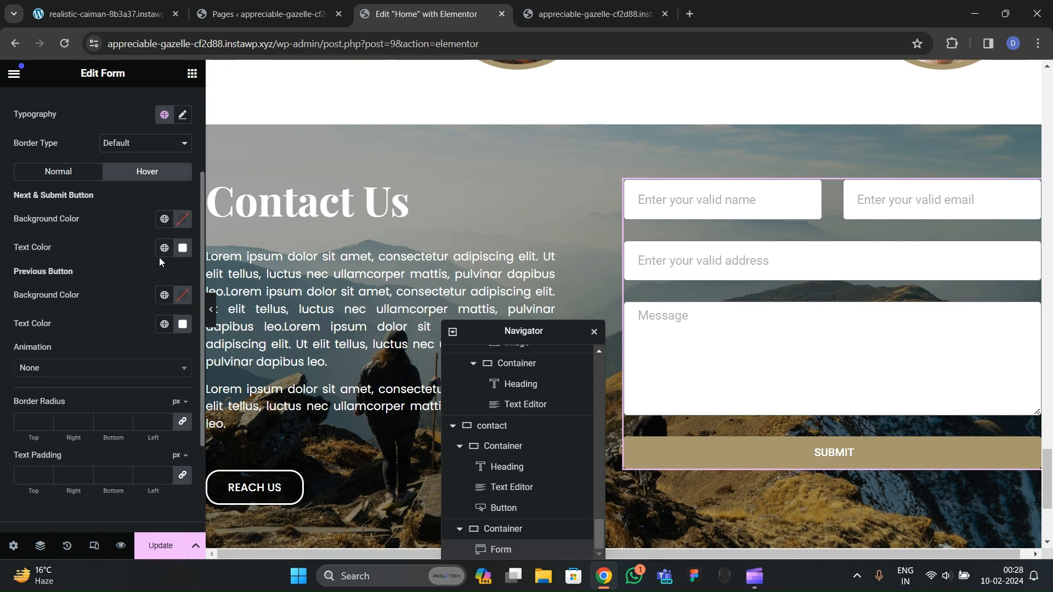
pyautogui.click(181, 222)
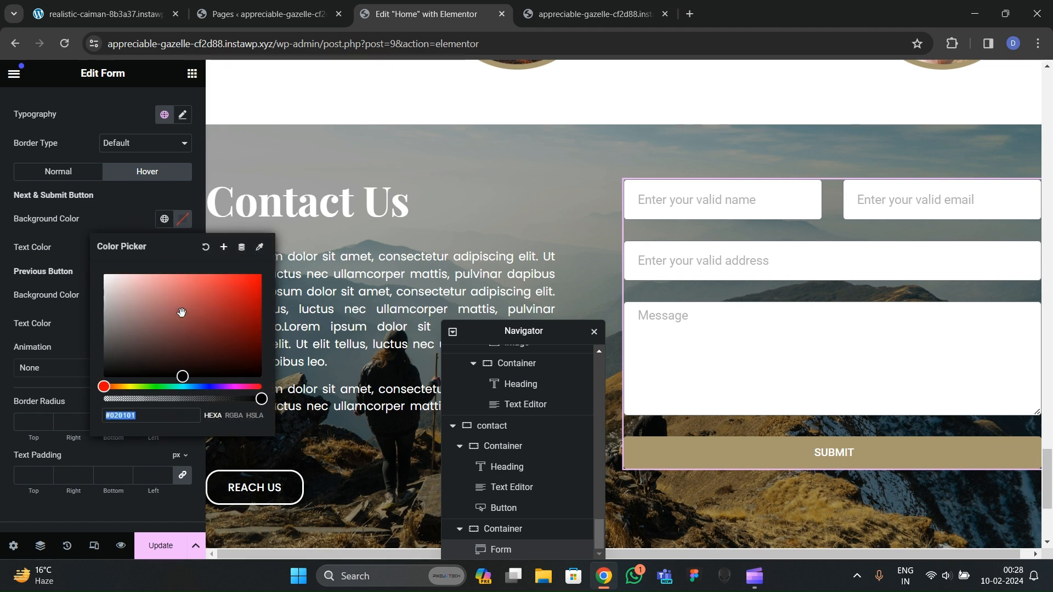
pyautogui.click(91, 233)
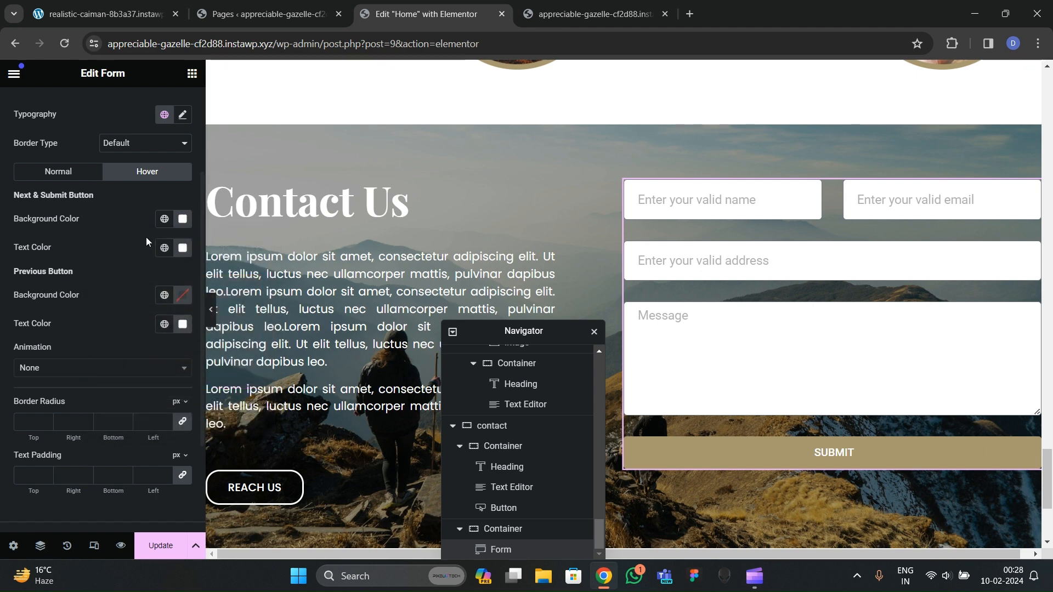
pyautogui.click(182, 247)
pyautogui.click(69, 387)
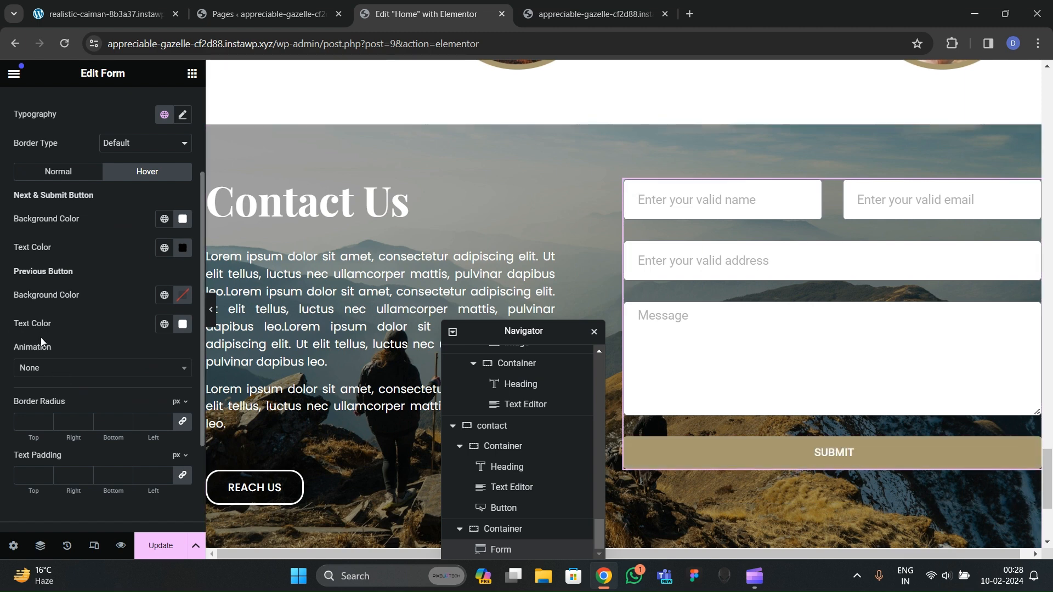
# Step: Set the form buttons' border radius to 20 px on all sides in the normal state and check the reference form
pyautogui.click(55, 178)
pyautogui.scroll(-2, 88, 312)
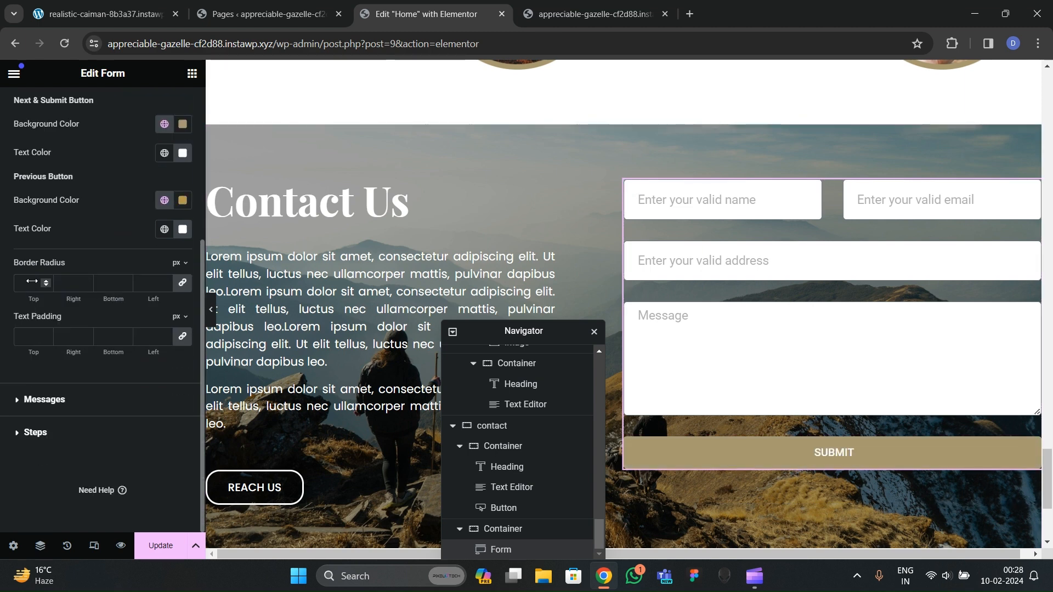
pyautogui.write('20')
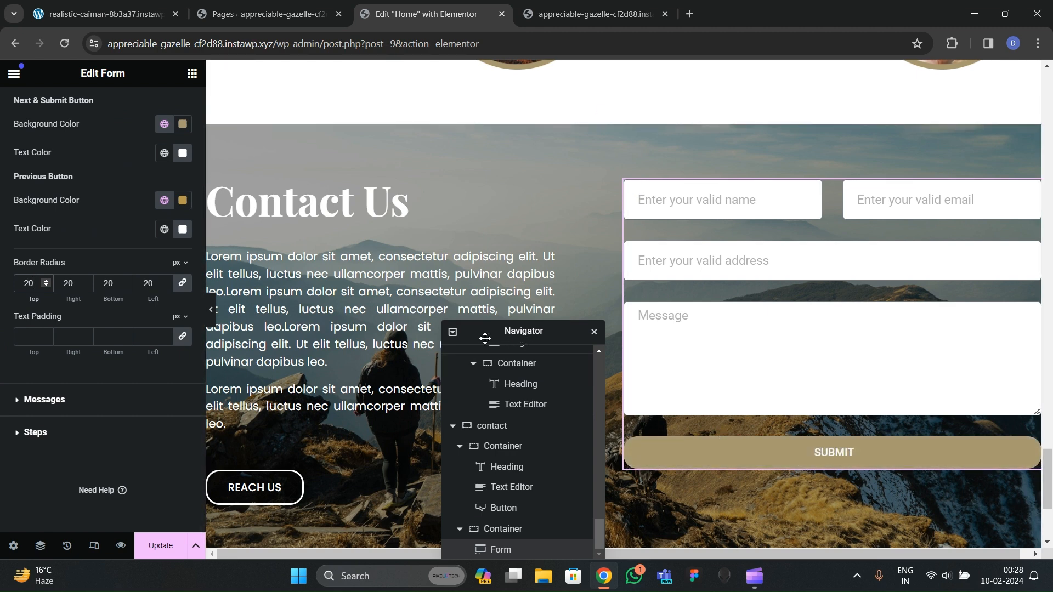
pyautogui.click(150, 4)
pyautogui.click(426, 14)
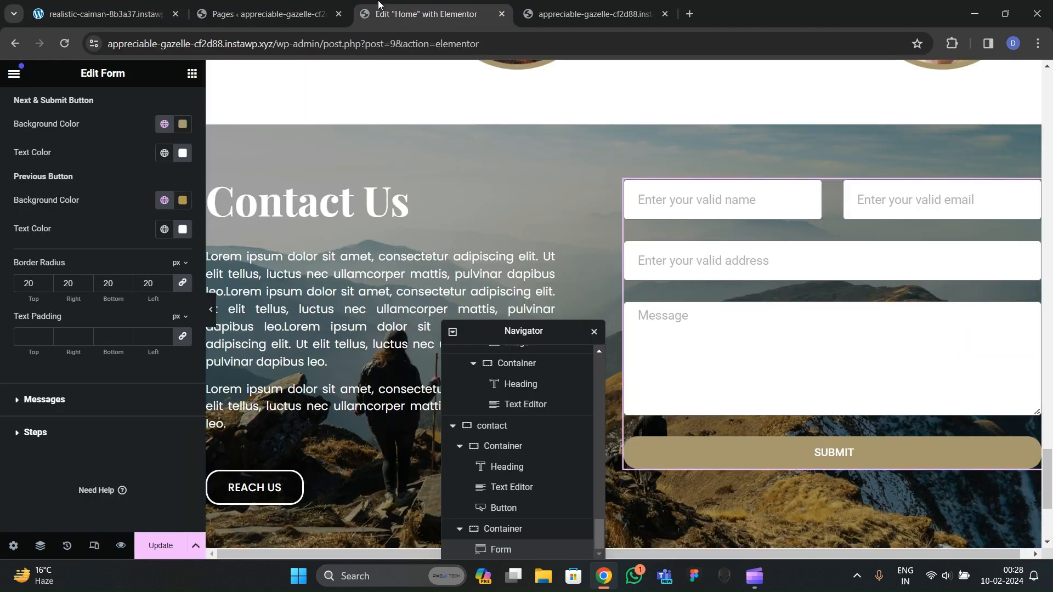
# Step: Set the text color of the form fields to black (#000000)
pyautogui.click(767, 201)
pyautogui.scroll(4, 21, 256)
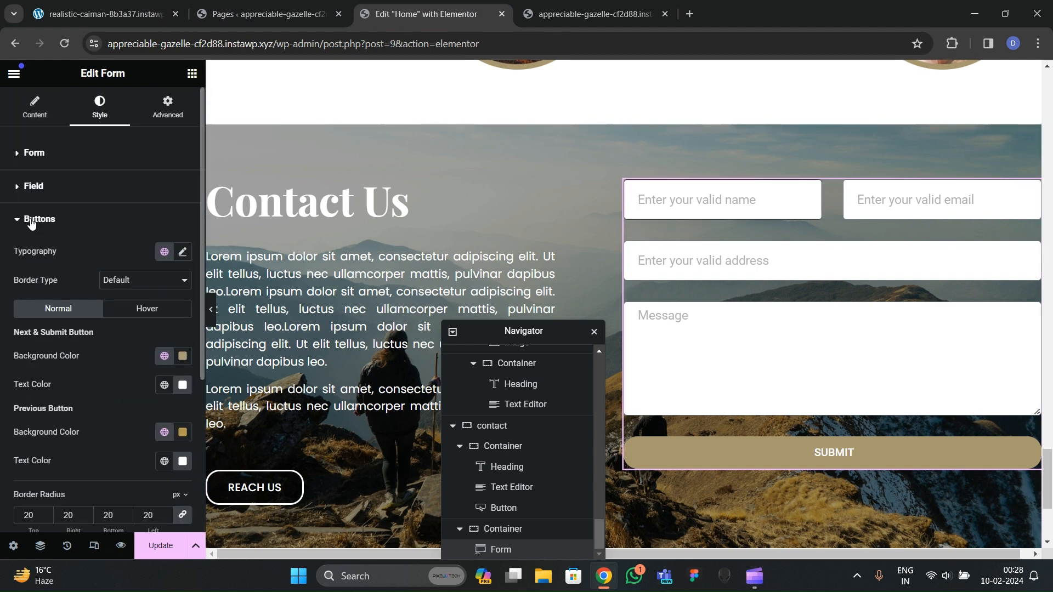
pyautogui.click(53, 187)
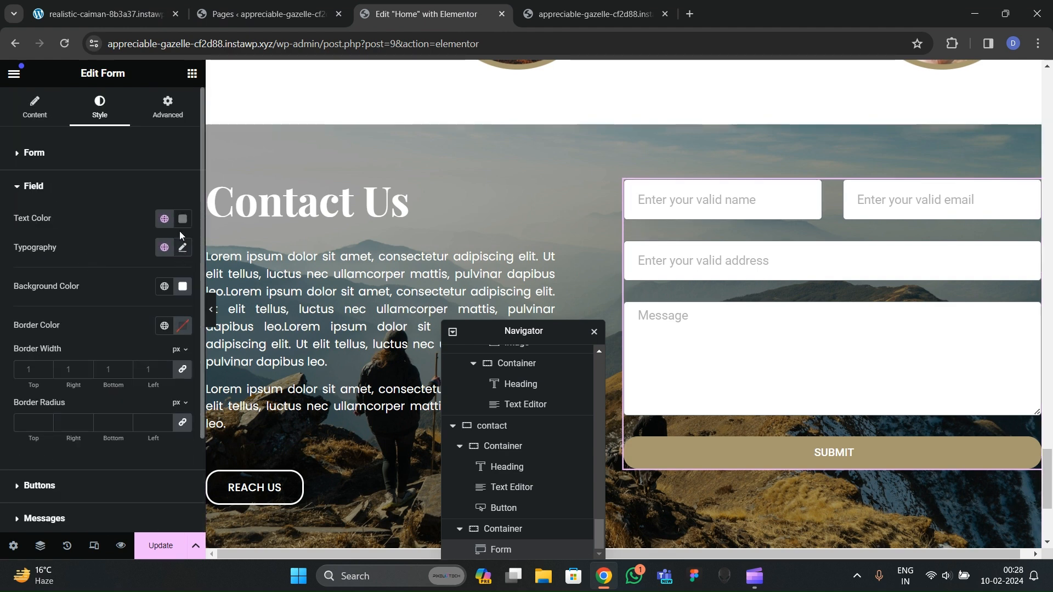
pyautogui.click(182, 218)
pyautogui.moveTo(197, 294); pyautogui.dragTo(69, 414)
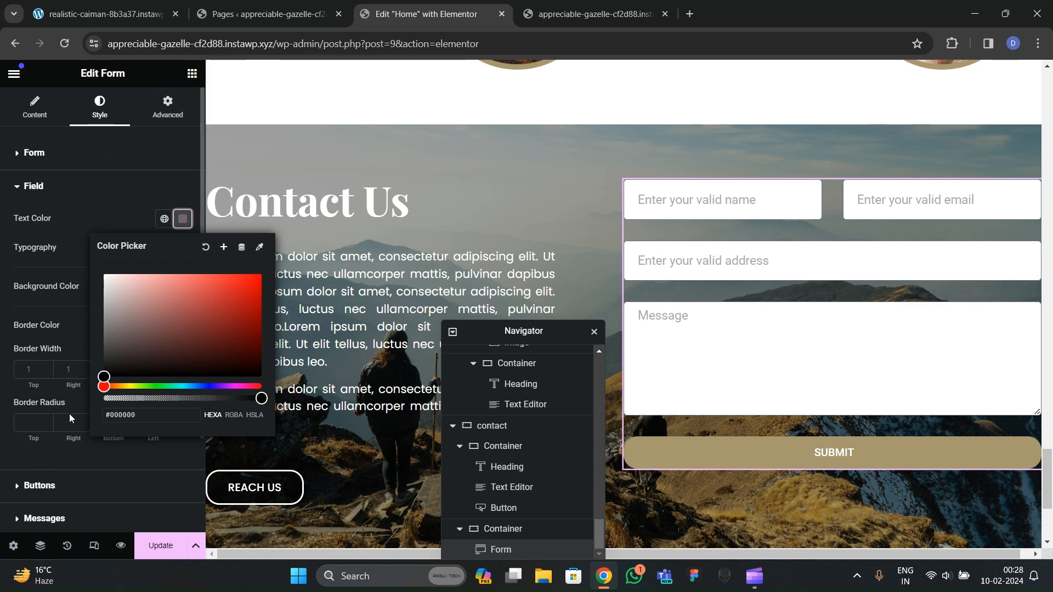
pyautogui.click(94, 235)
# Step: Set the form fields' typography to Poppins at 15 px and preview the section at full width
pyautogui.click(182, 247)
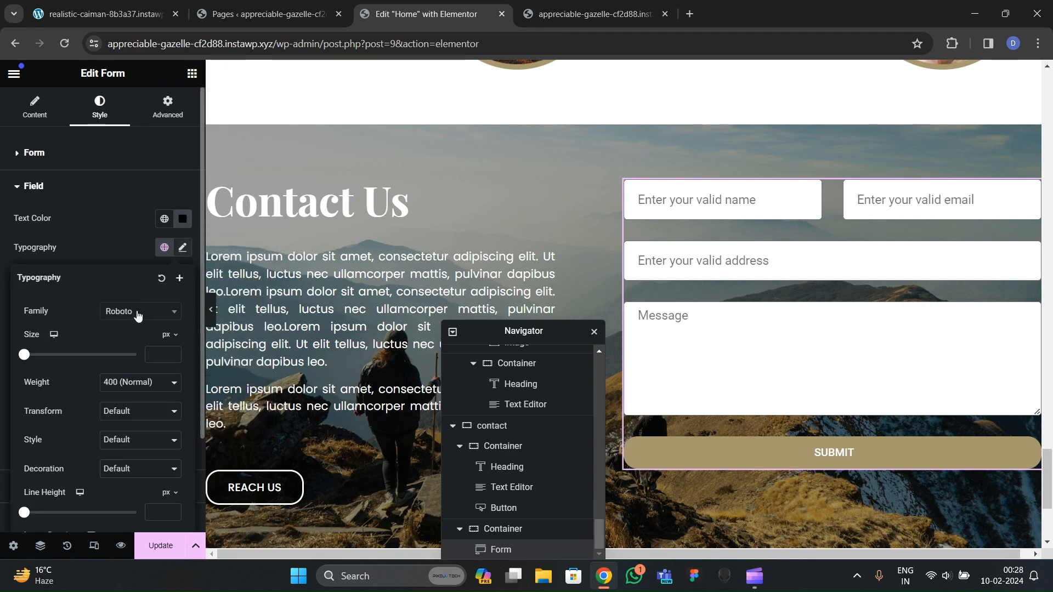
pyautogui.click(138, 311)
pyautogui.write('poppins')
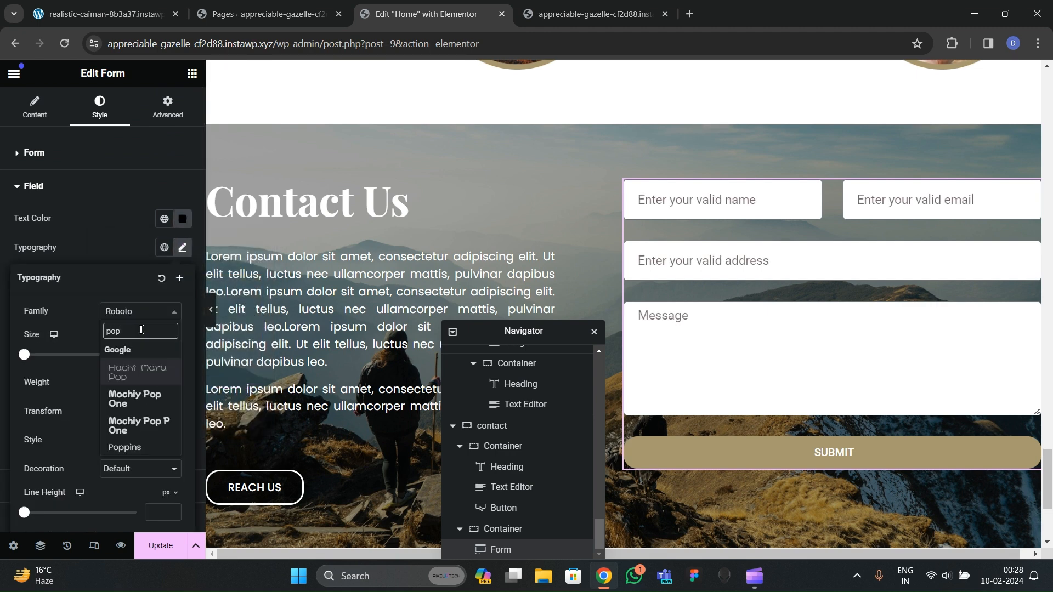
pyautogui.press('Return')
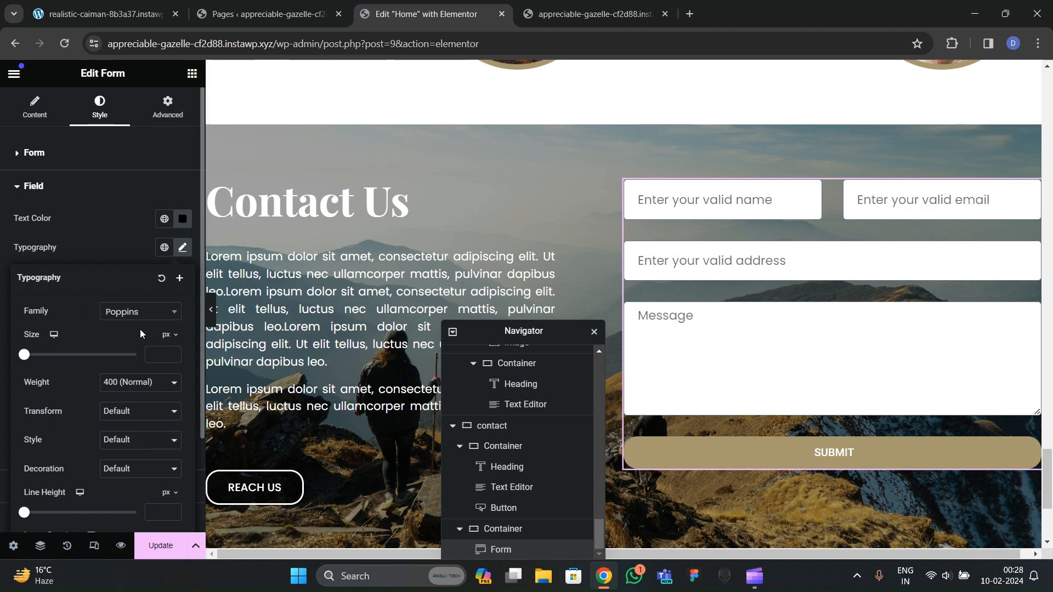
pyautogui.write('3')
pyautogui.click(172, 352)
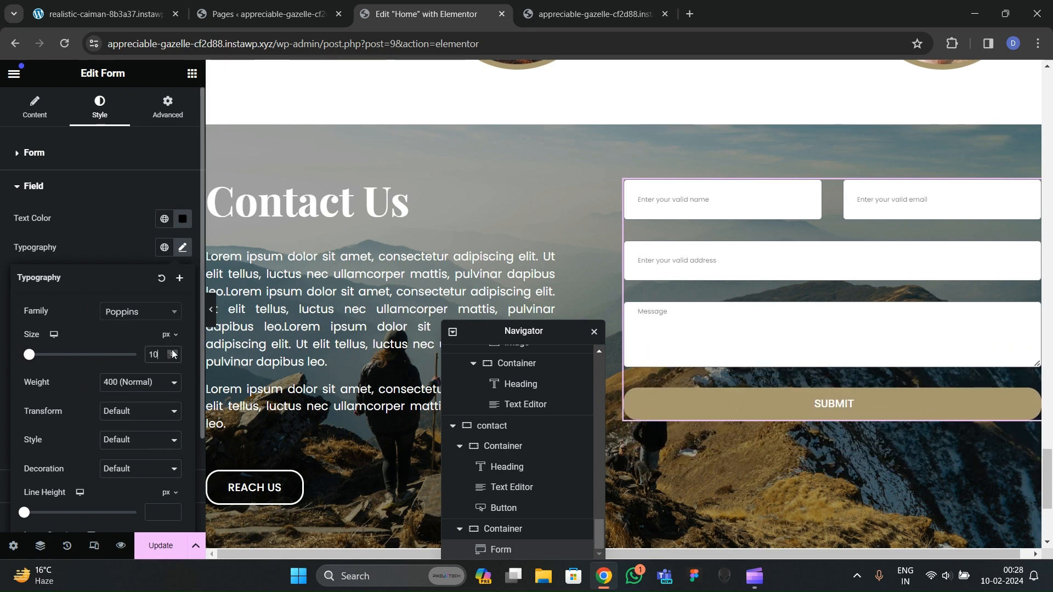
pyautogui.click(173, 352)
pyautogui.click(172, 352)
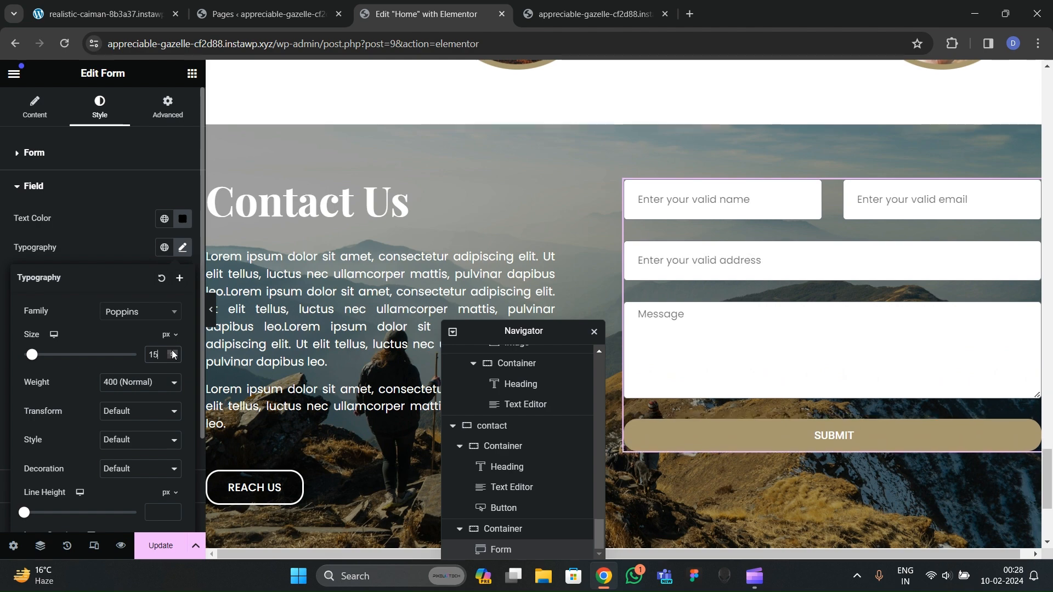
pyautogui.click(212, 320)
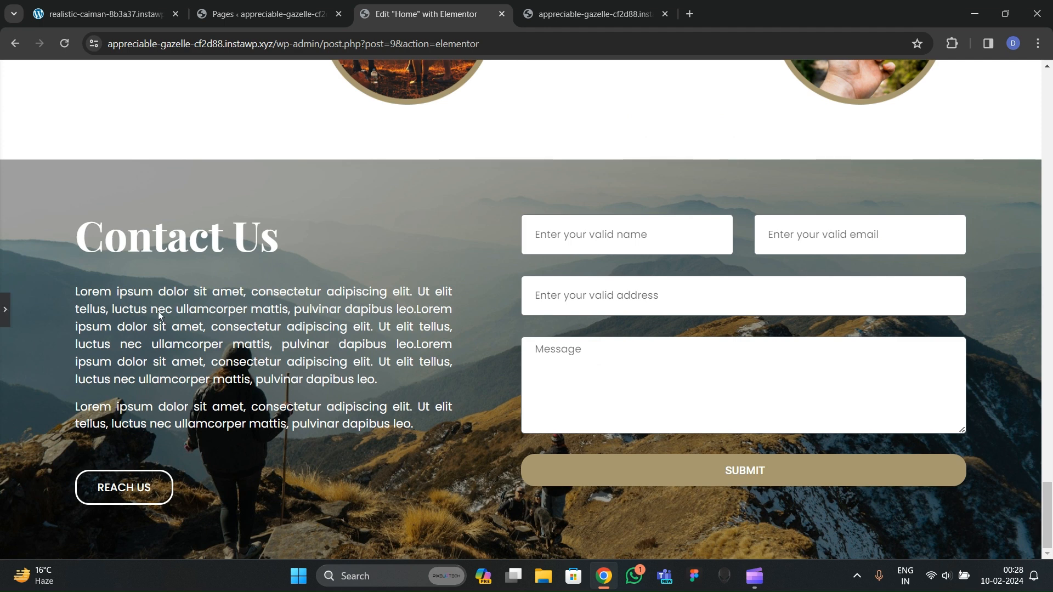
pyautogui.click(554, 314)
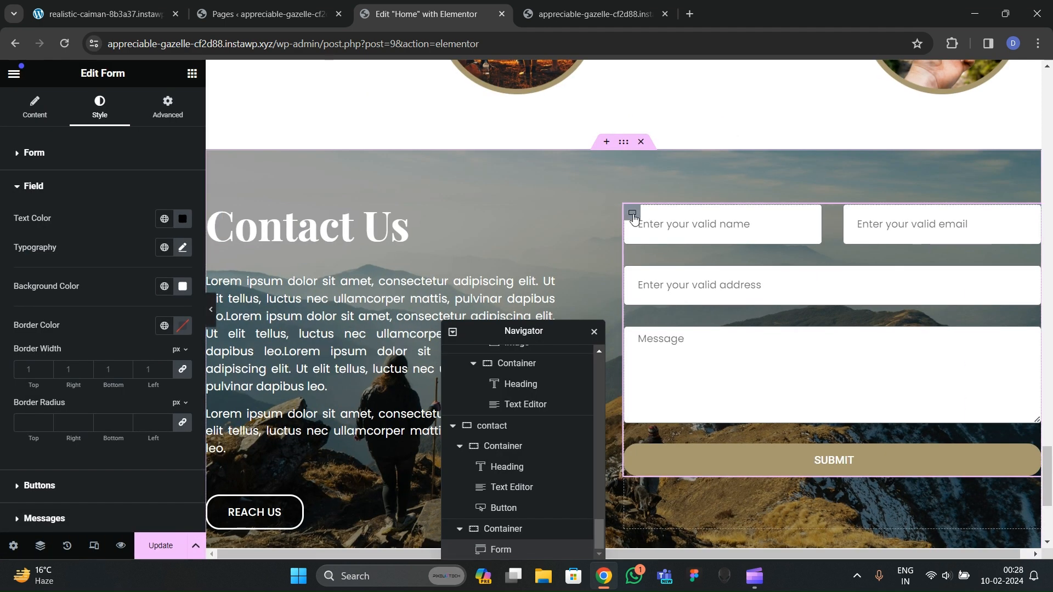
# Step: Center the form container's content with Justify Content and Align Items, and preview the section at full width
pyautogui.click(632, 215)
pyautogui.click(14, 72)
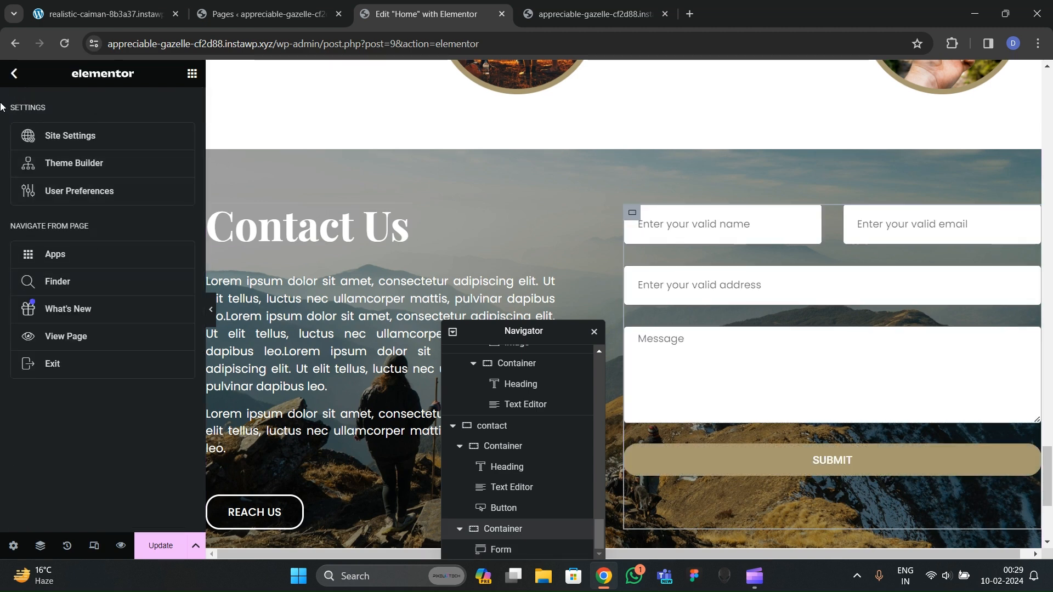
pyautogui.click(14, 73)
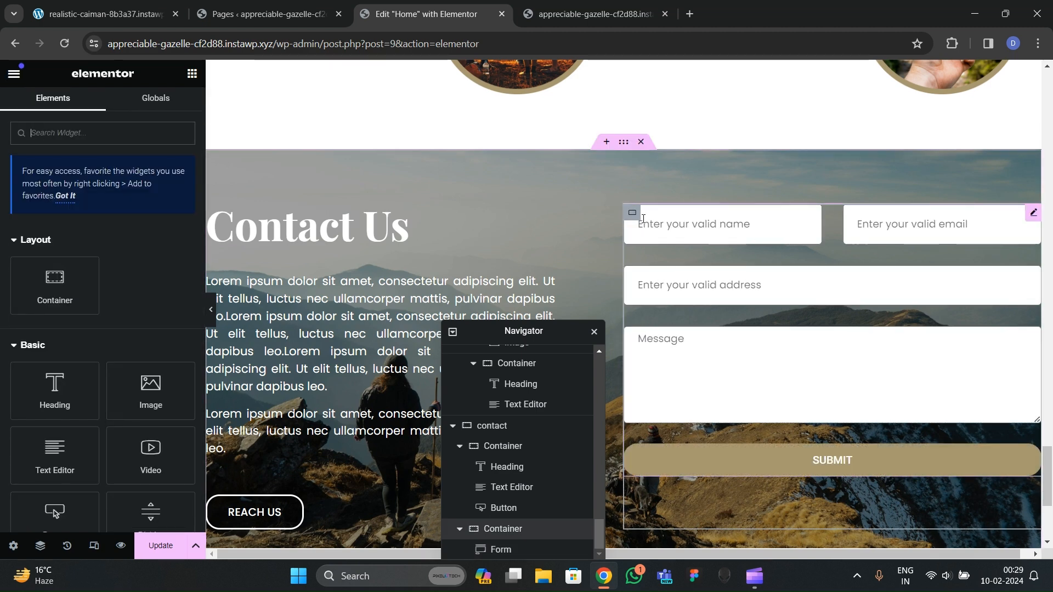
pyautogui.click(35, 110)
pyautogui.scroll(-5, 116, 264)
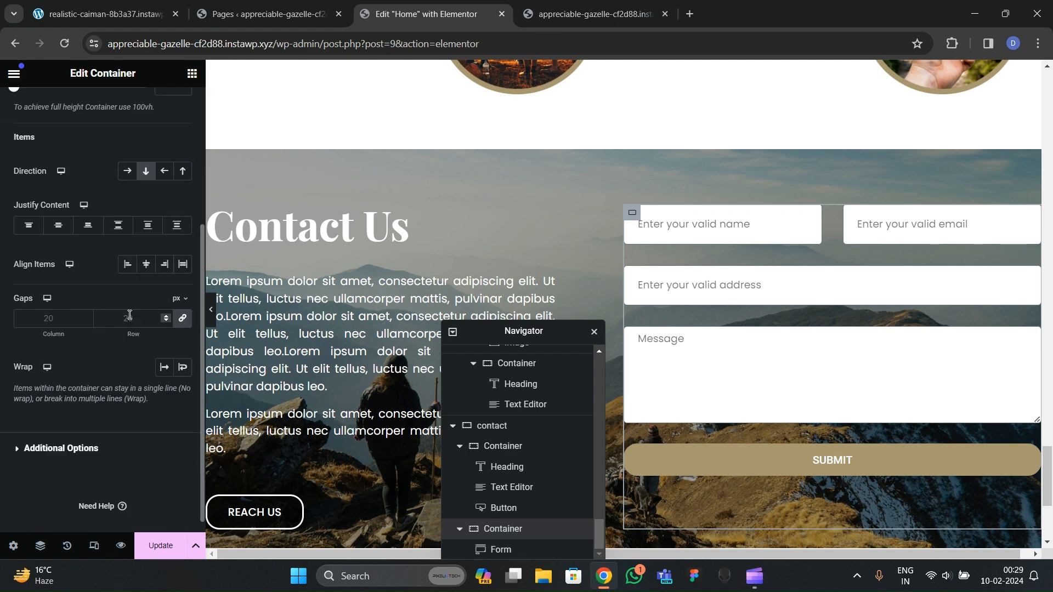
pyautogui.click(58, 225)
pyautogui.click(145, 264)
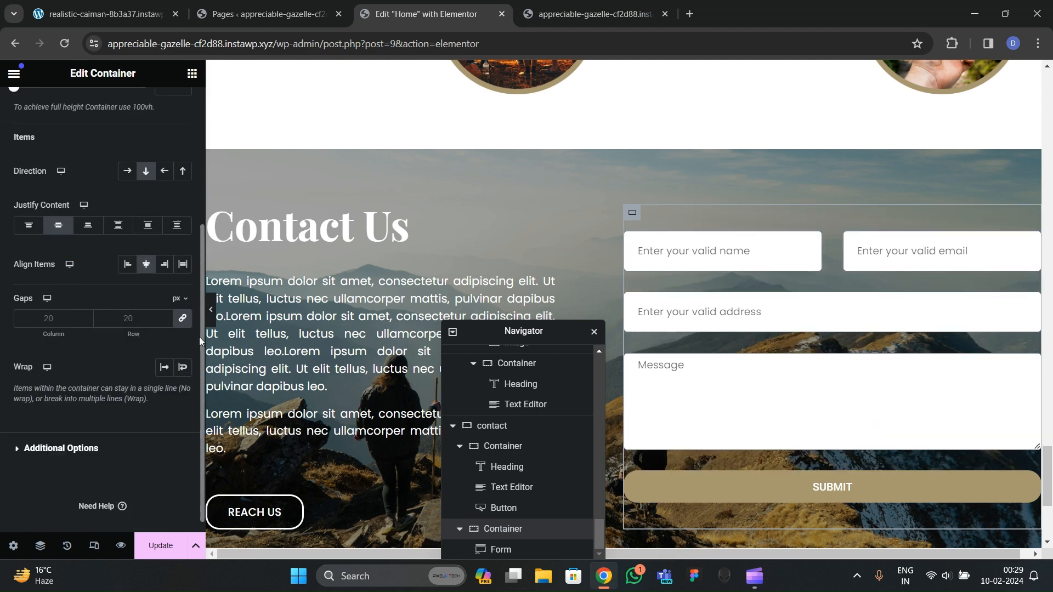
pyautogui.click(211, 309)
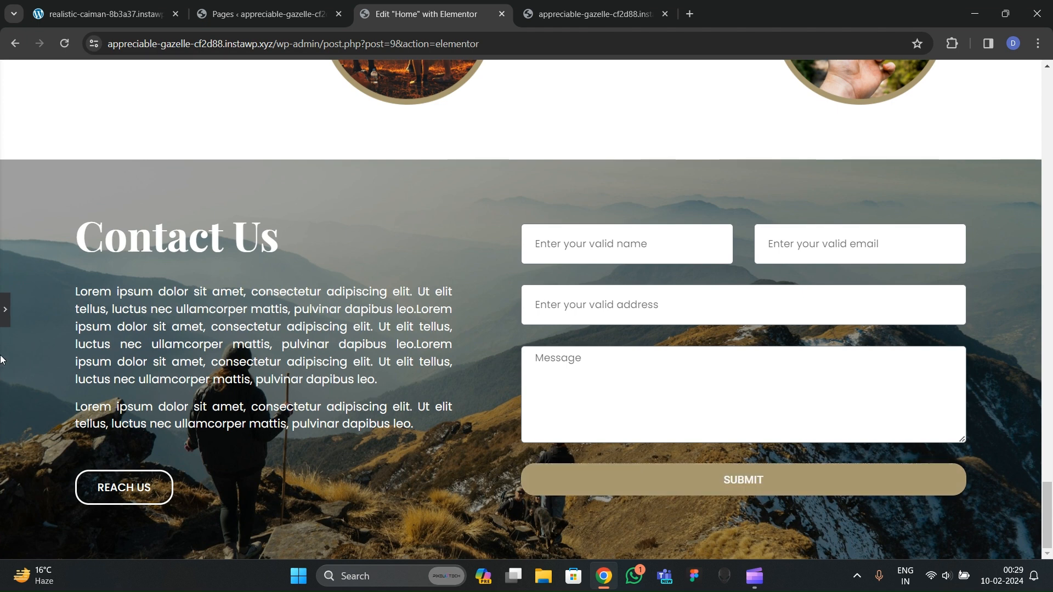
pyautogui.click(5, 313)
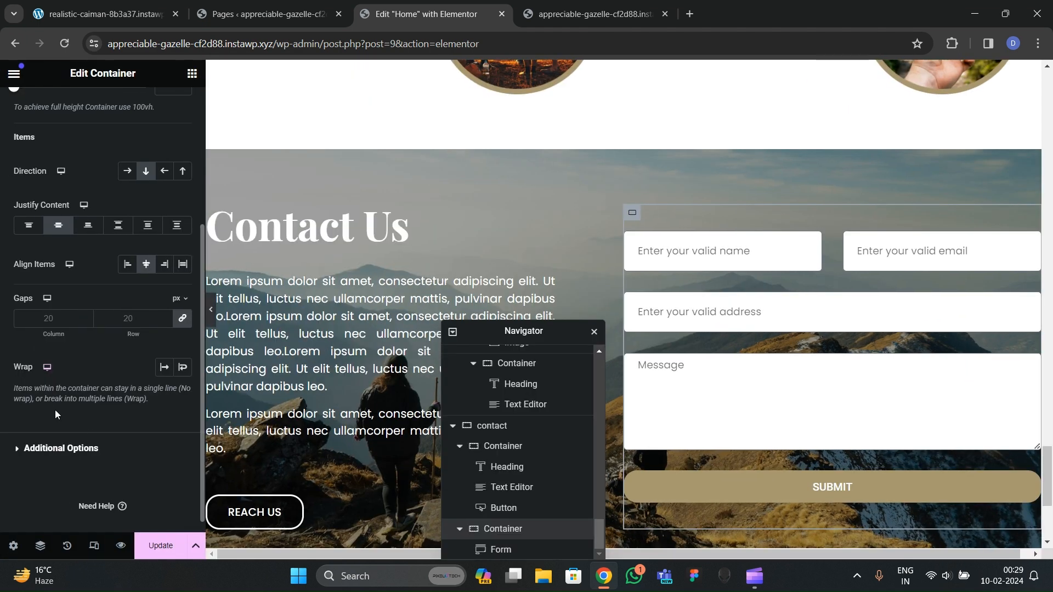
# Step: Update the Home page, reload the live site and check its Contact Us section
pyautogui.click(160, 545)
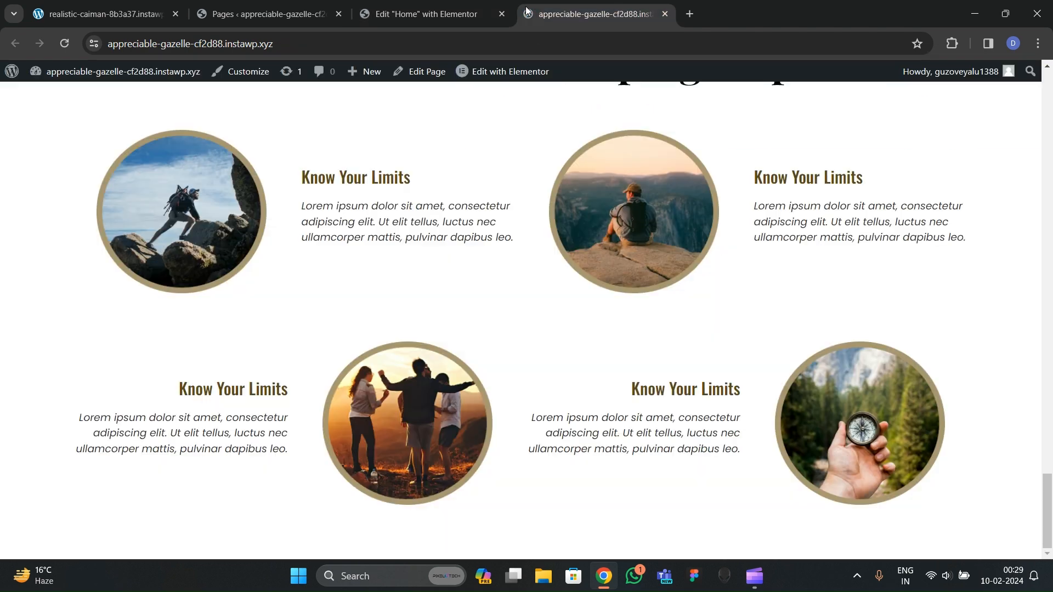
pyautogui.click(590, 14)
pyautogui.click(65, 44)
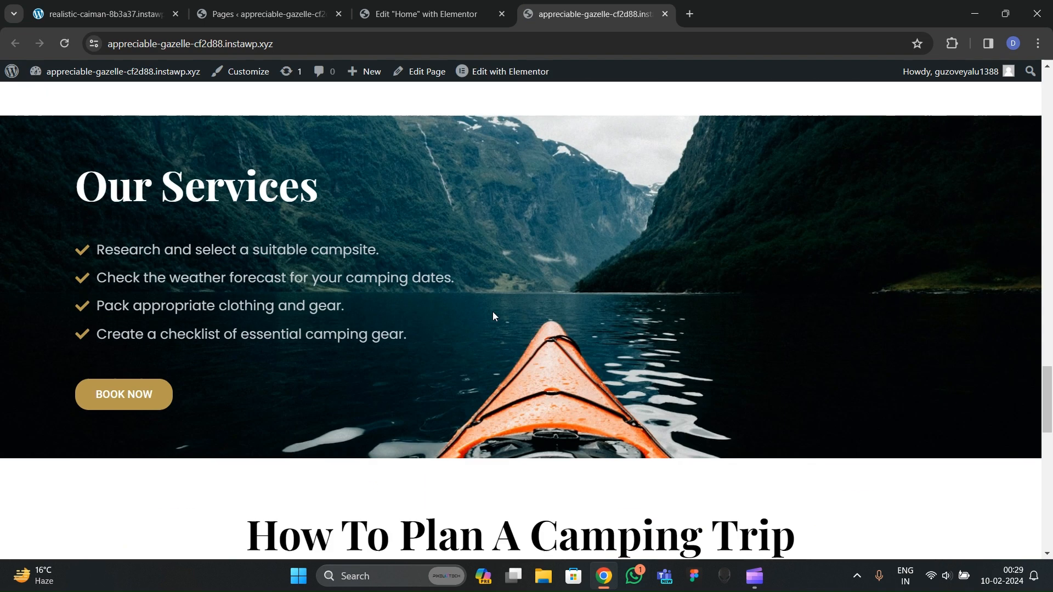
pyautogui.scroll(-12, 498, 311)
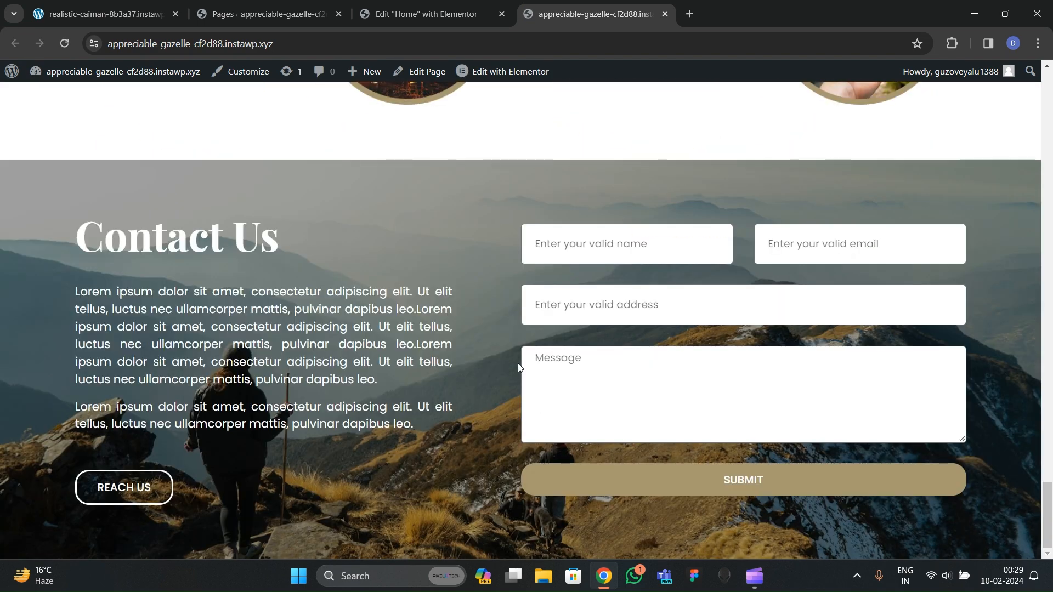
# Step: Compare the Contact Us section with the reference site and return to the top of the reference page
pyautogui.click(99, 14)
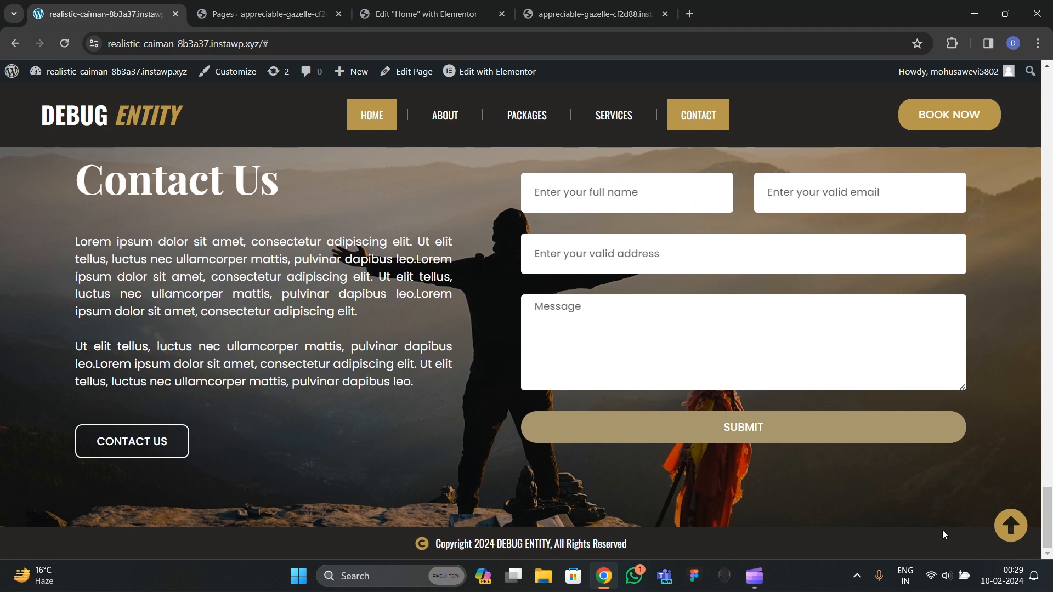
pyautogui.click(1010, 524)
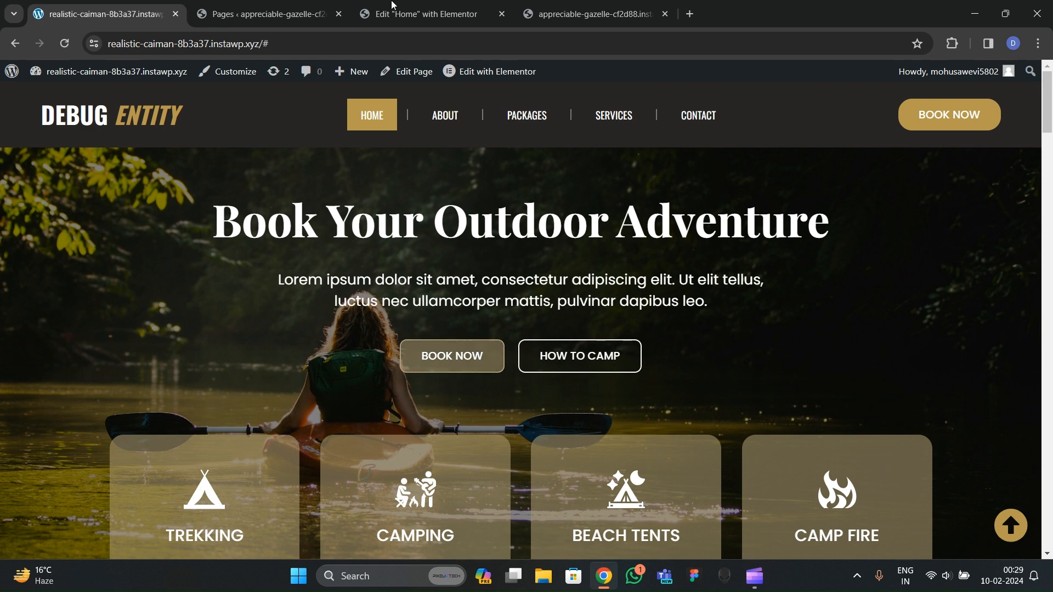
pyautogui.click(391, 4)
pyautogui.click(584, 14)
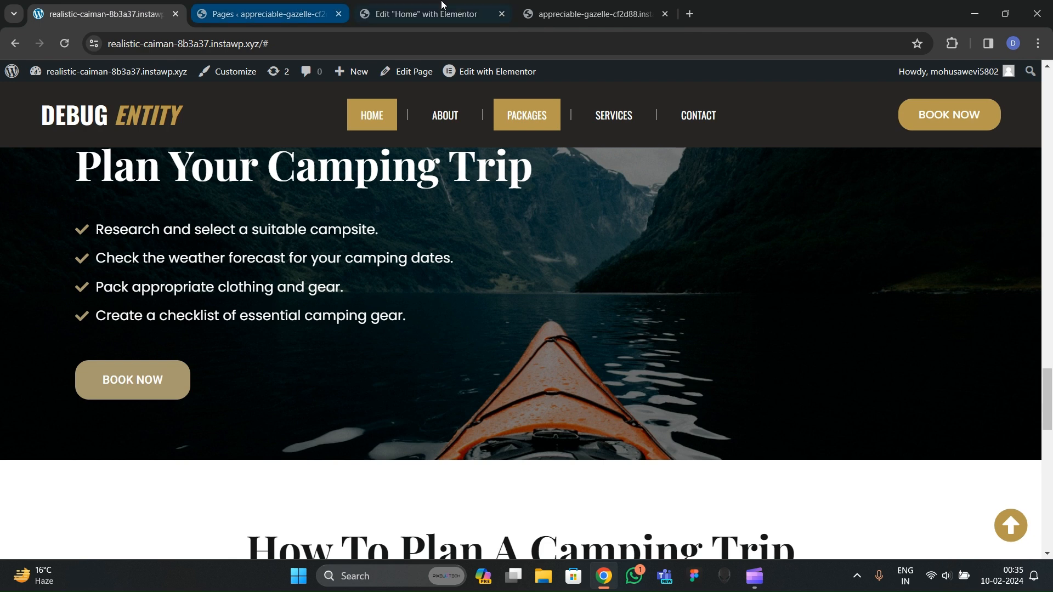
# Step: Open the WordPress dashboard of the site being built in a new tab and place it before the live page's tab
pyautogui.click(444, 5)
pyautogui.click(561, 4)
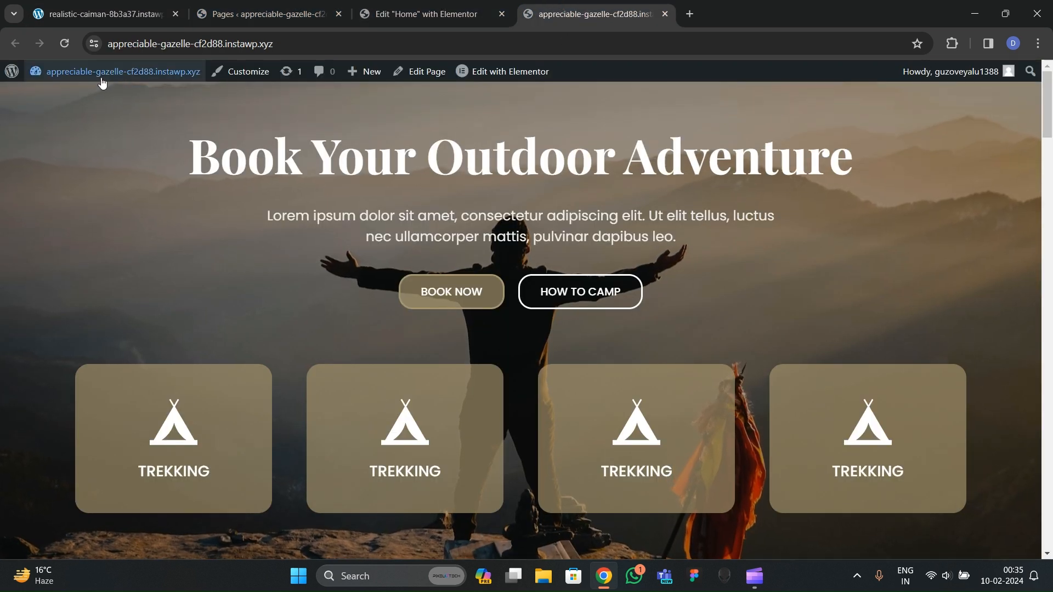
pyautogui.moveTo(94, 76)
pyautogui.middleClick(80, 103)
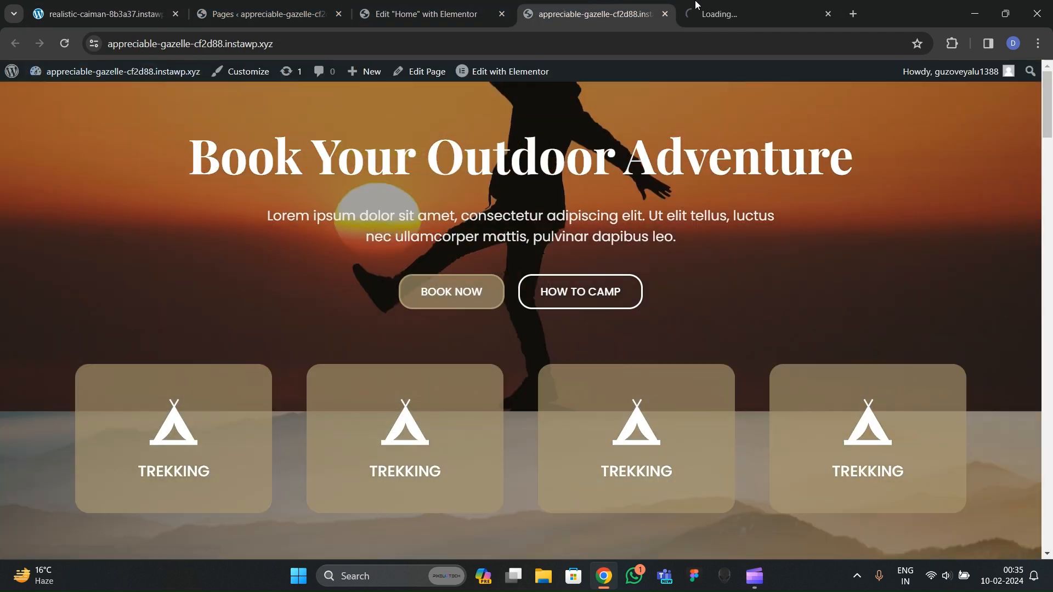
pyautogui.moveTo(694, 4); pyautogui.dragTo(558, 4)
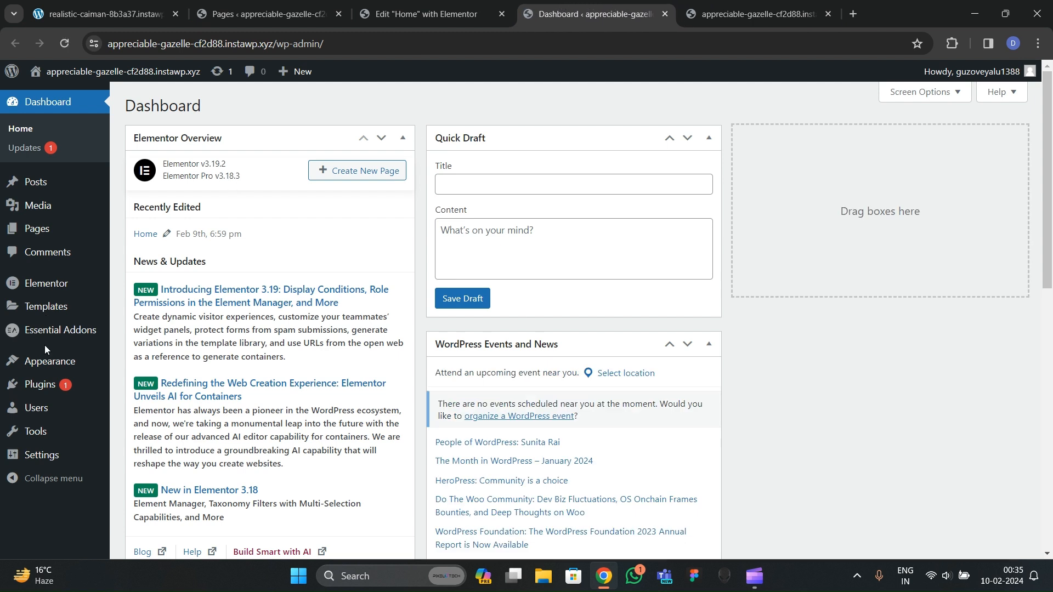
# Step: Open the Menus management screen of the site and close the browser tab with the Pages list
pyautogui.moveTo(51, 368)
pyautogui.click(142, 383)
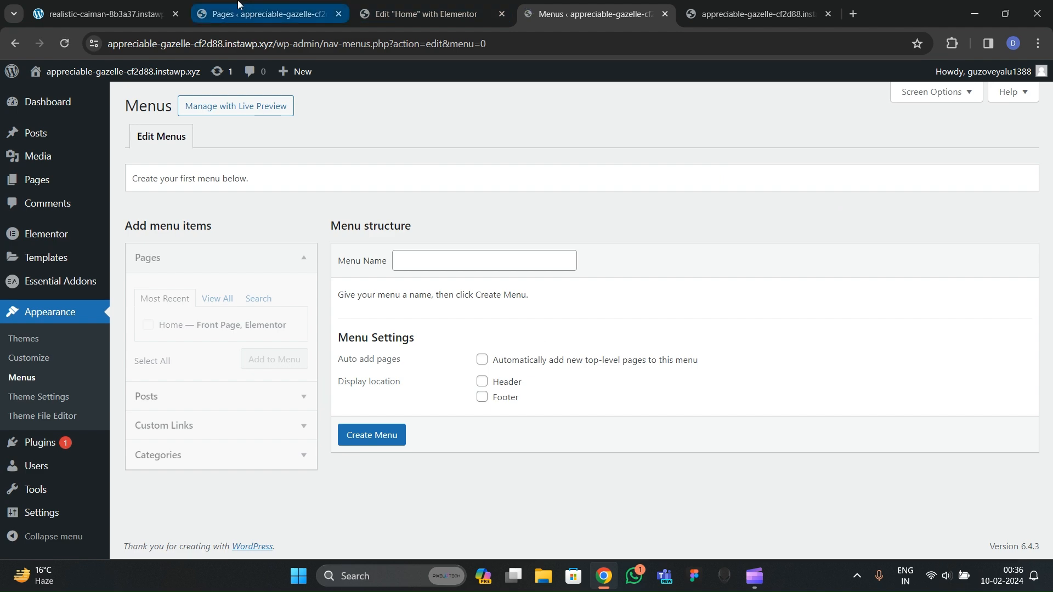
pyautogui.click(231, 6)
pyautogui.click(339, 14)
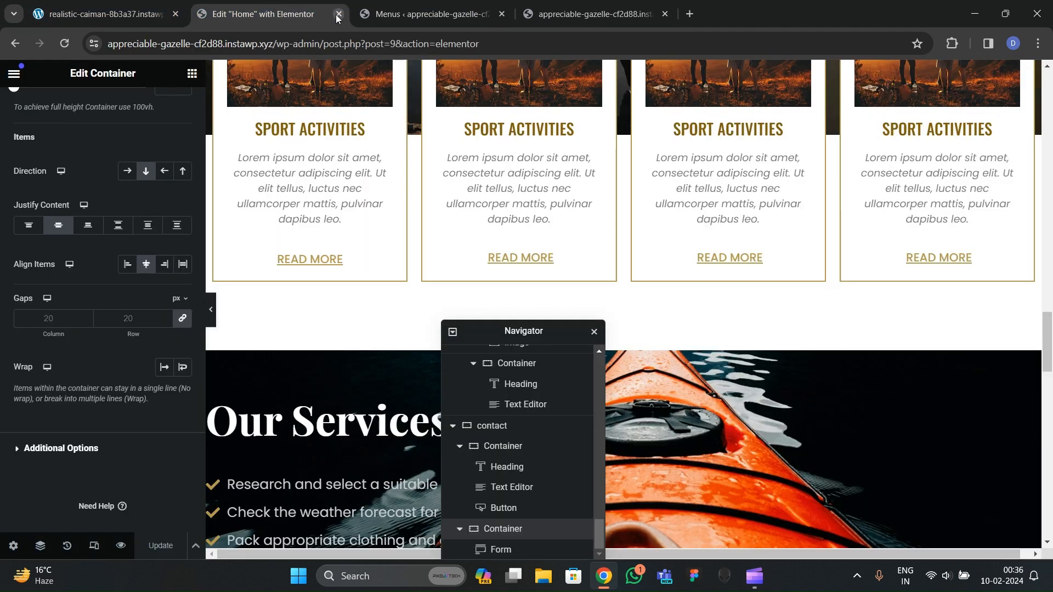
# Step: Check the navigation menu items in the reference site's header
pyautogui.click(554, 11)
pyautogui.click(444, 8)
pyautogui.click(296, 8)
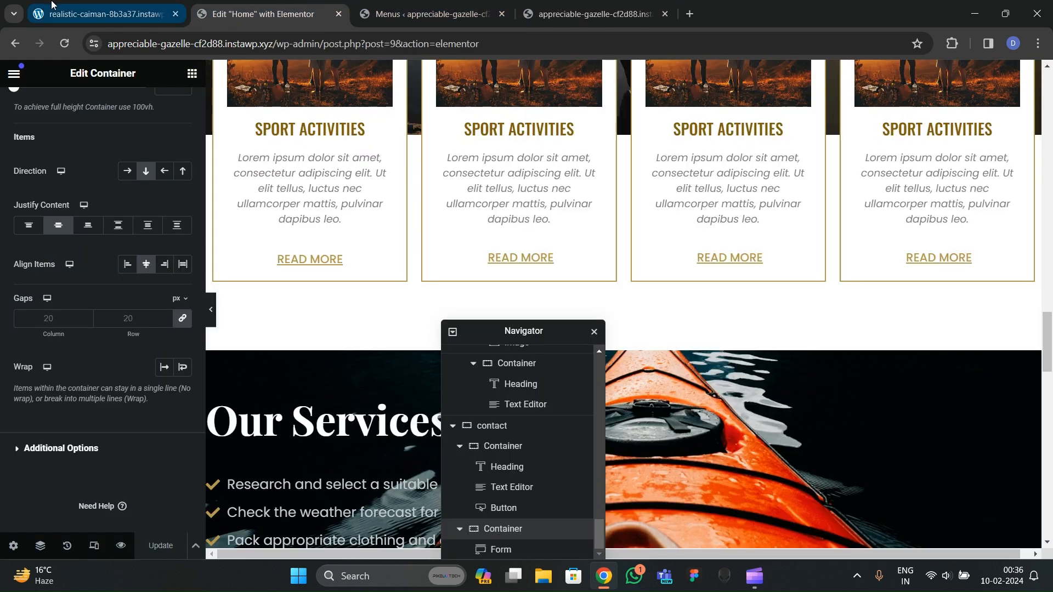
pyautogui.click(52, 4)
pyautogui.scroll(5, 420, 143)
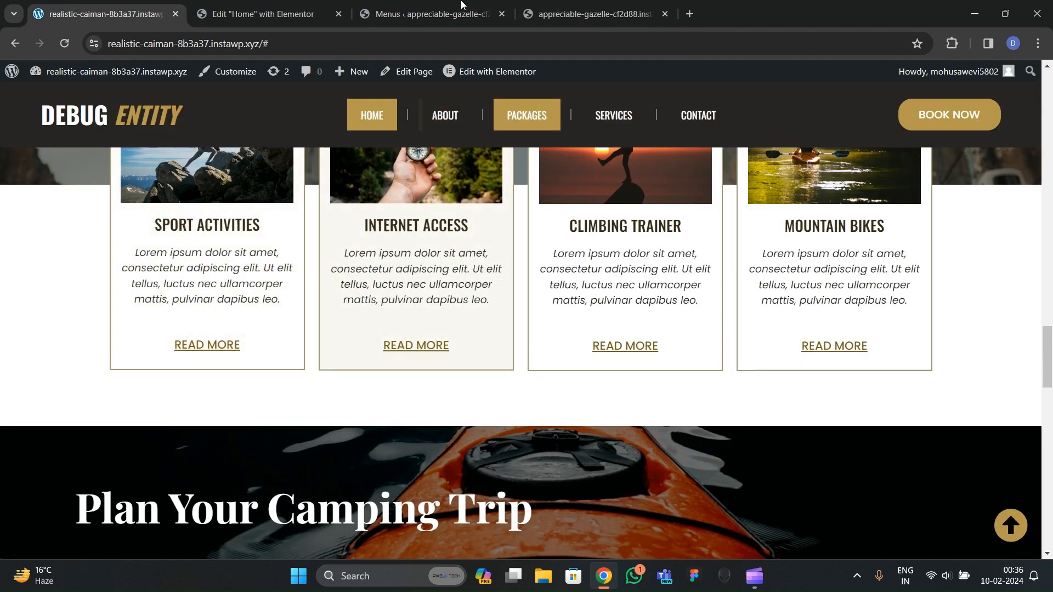
# Step: Create a menu named "final menu" and assign it to the Header display location
pyautogui.click(463, 10)
pyautogui.click(465, 262)
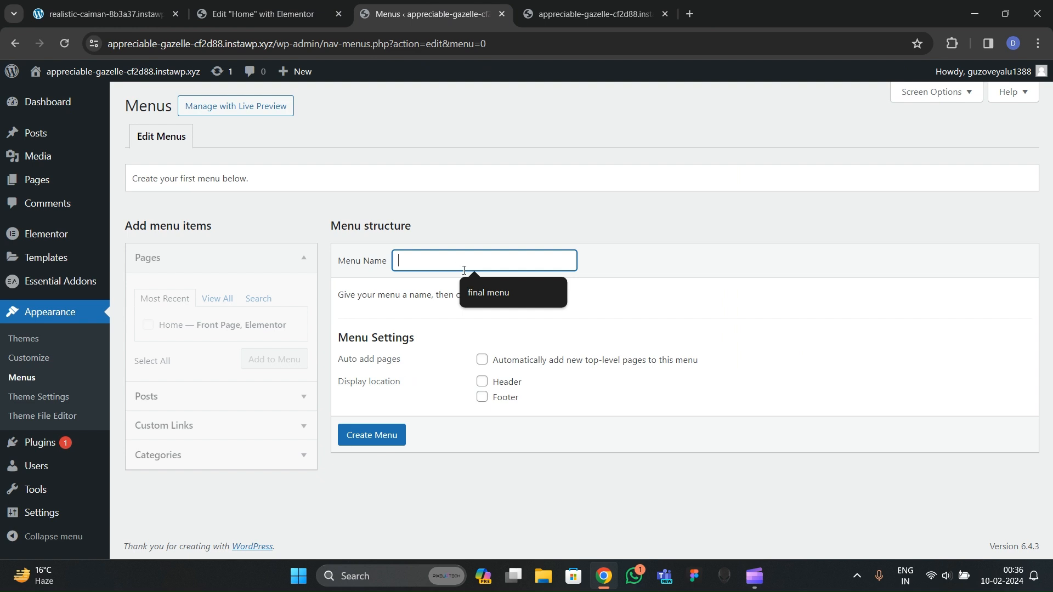
pyautogui.click(466, 292)
pyautogui.click(482, 382)
pyautogui.click(379, 444)
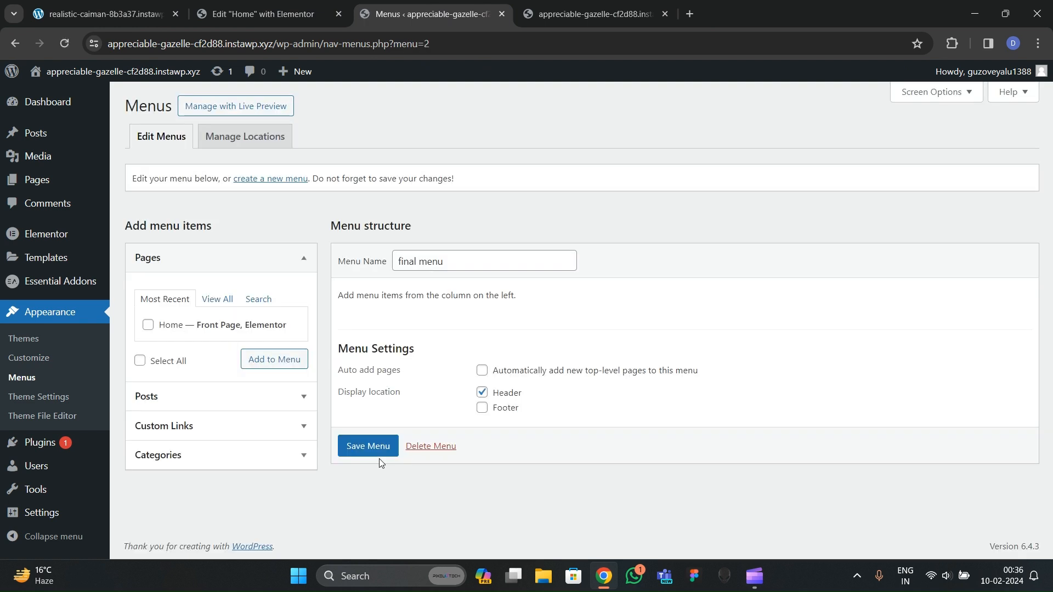
# Step: Add the Home page and a custom link named About with the URL #about to the menu
pyautogui.click(148, 325)
pyautogui.click(272, 359)
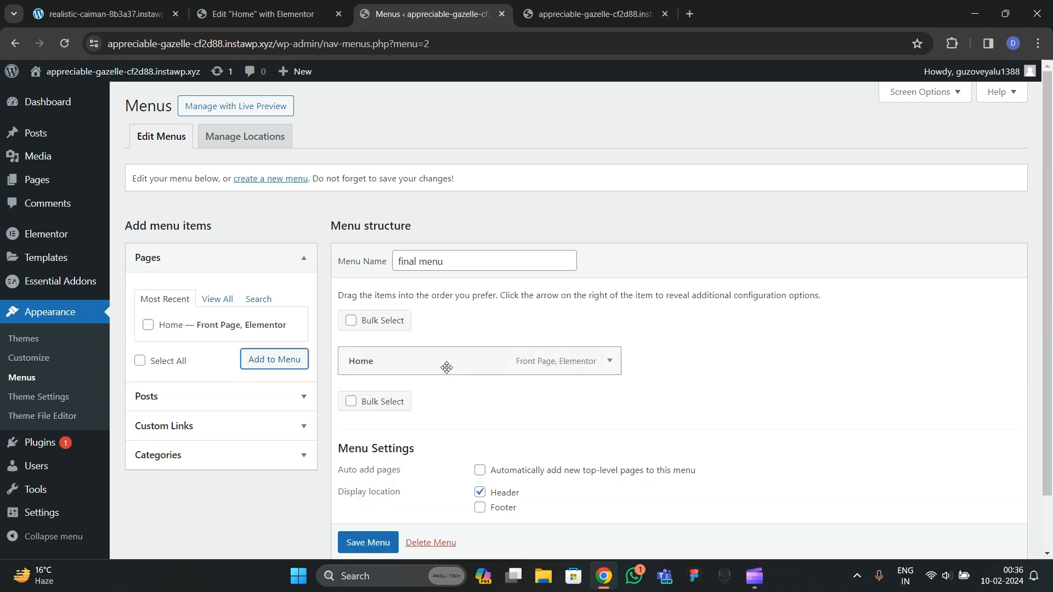
pyautogui.click(188, 425)
pyautogui.click(211, 355)
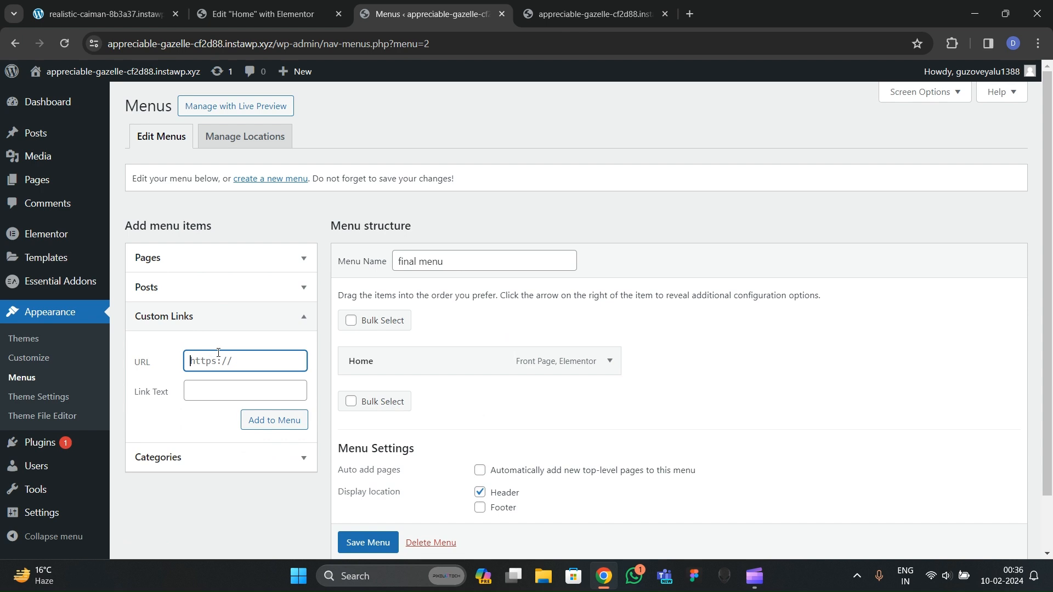
pyautogui.press('Tab')
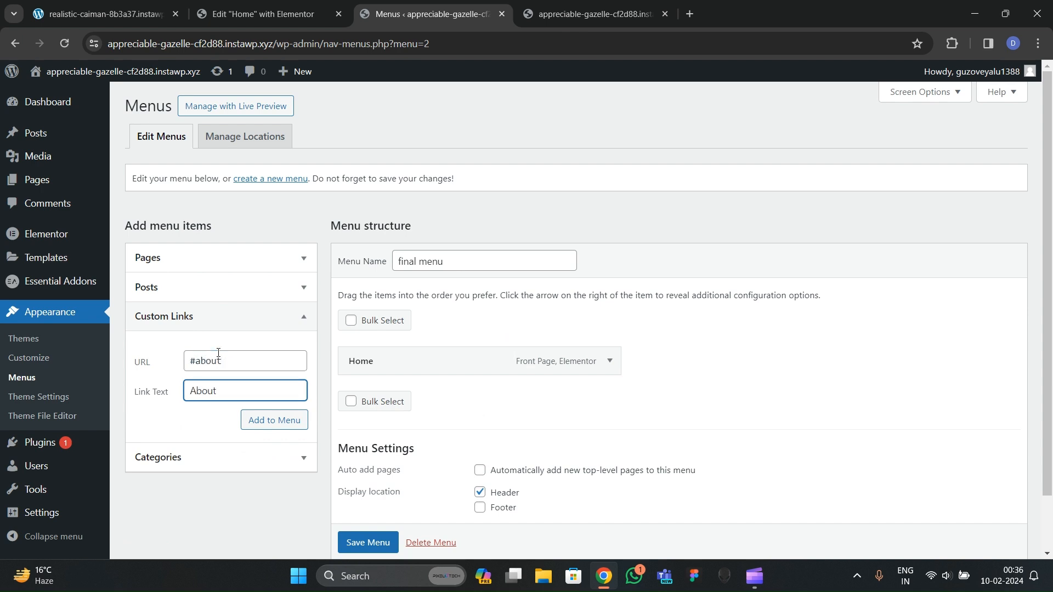
pyautogui.click(266, 420)
# Step: Check the next item in the reference navigation and add a custom link named Packages with the URL #packages
pyautogui.click(104, 13)
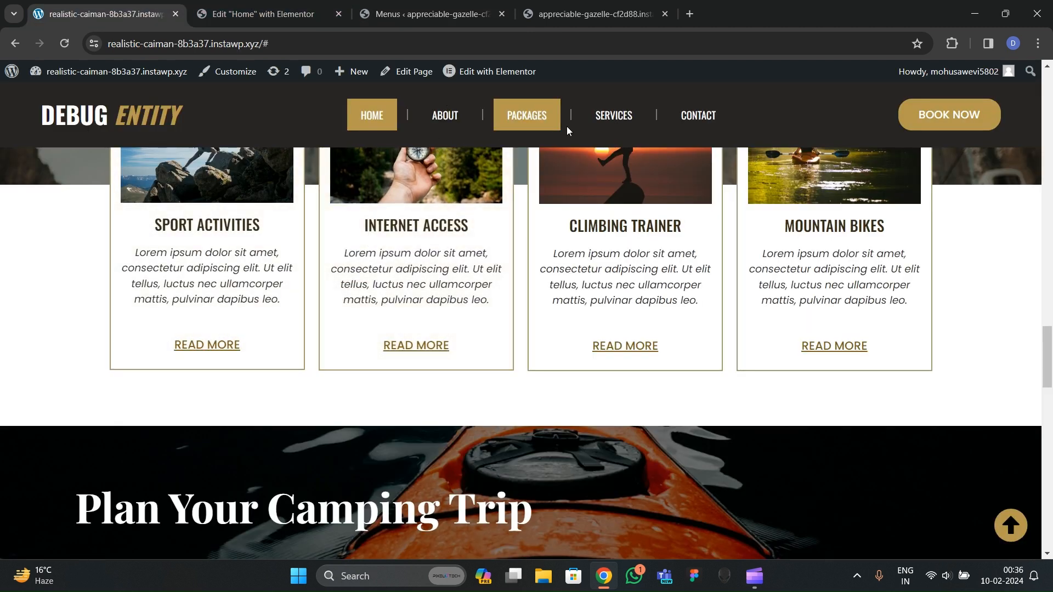
pyautogui.click(433, 14)
pyautogui.click(220, 357)
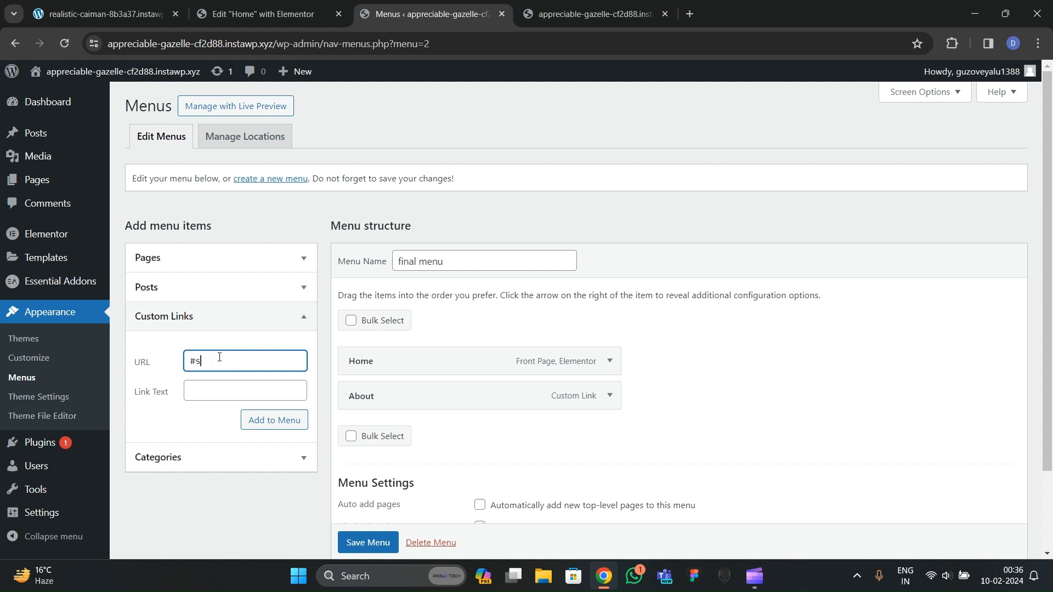
pyautogui.press('Tab')
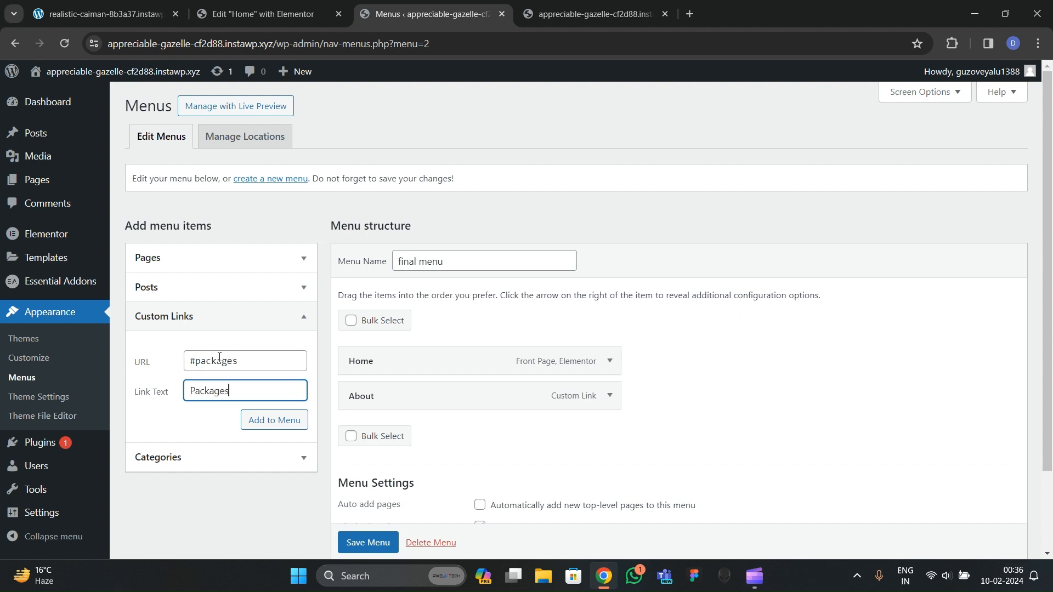
pyautogui.click(290, 421)
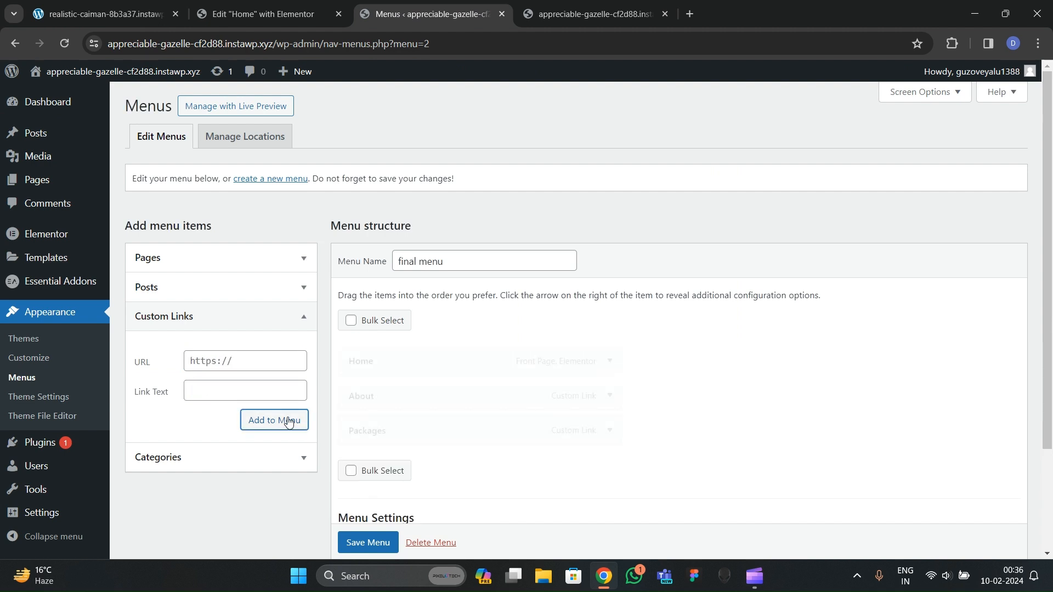
# Step: Add a custom link named Services with the URL #services to the menu
pyautogui.click(216, 361)
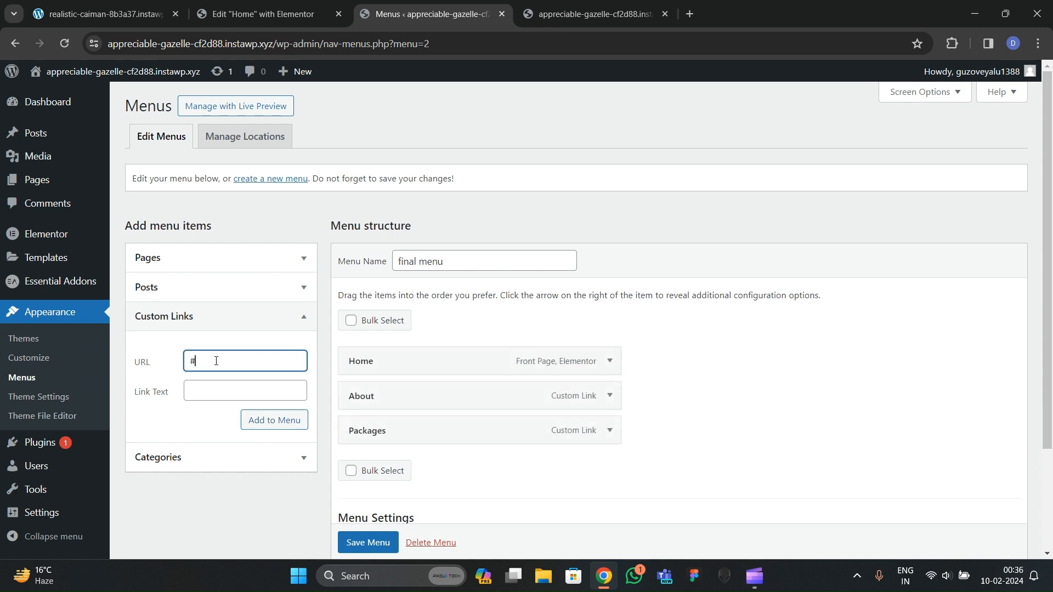
pyautogui.press('Tab')
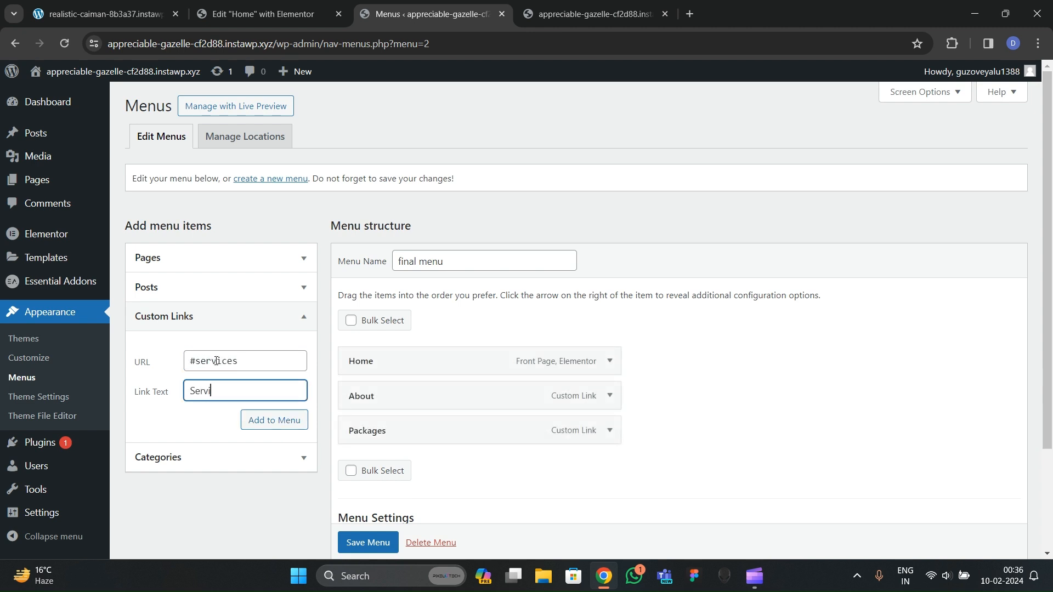
pyautogui.click(269, 420)
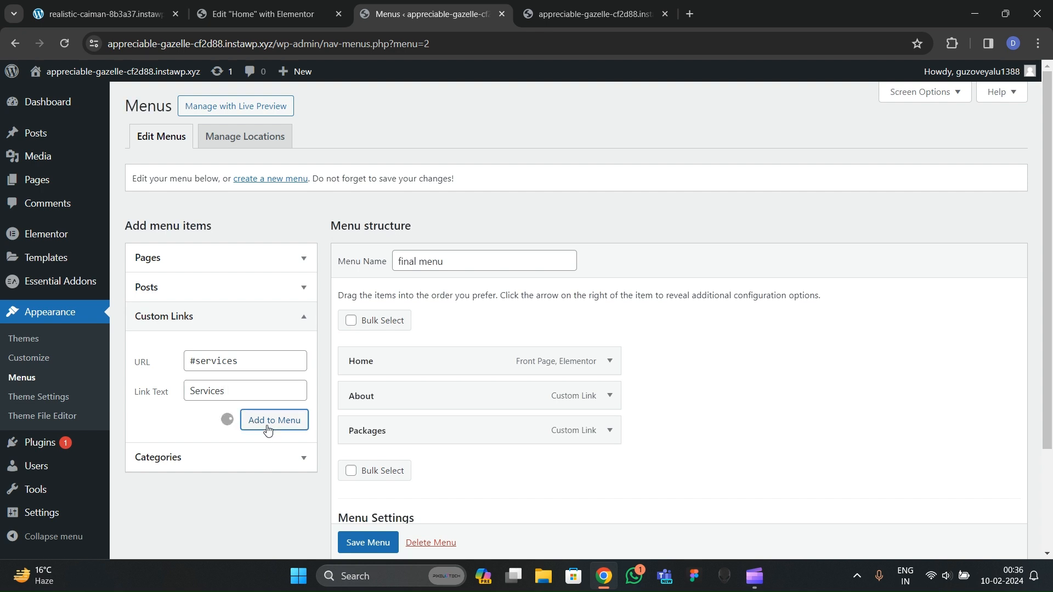
# Step: Check the last item in the reference navigation and add a custom link named Contact with the URL #contact
pyautogui.click(127, 4)
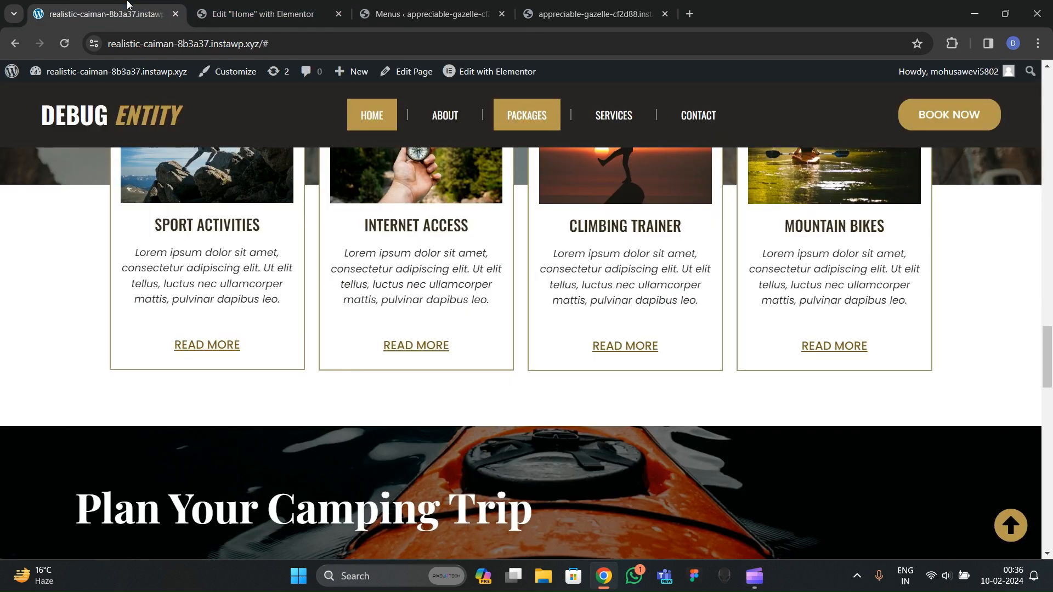
pyautogui.click(367, 6)
pyautogui.click(200, 355)
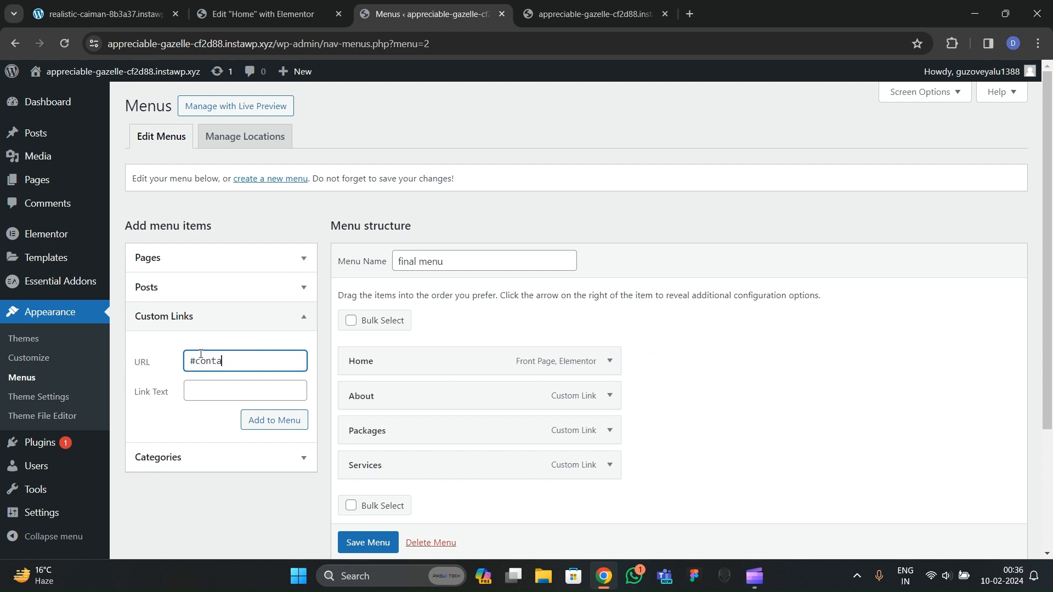
pyautogui.press('Tab')
pyautogui.write('C')
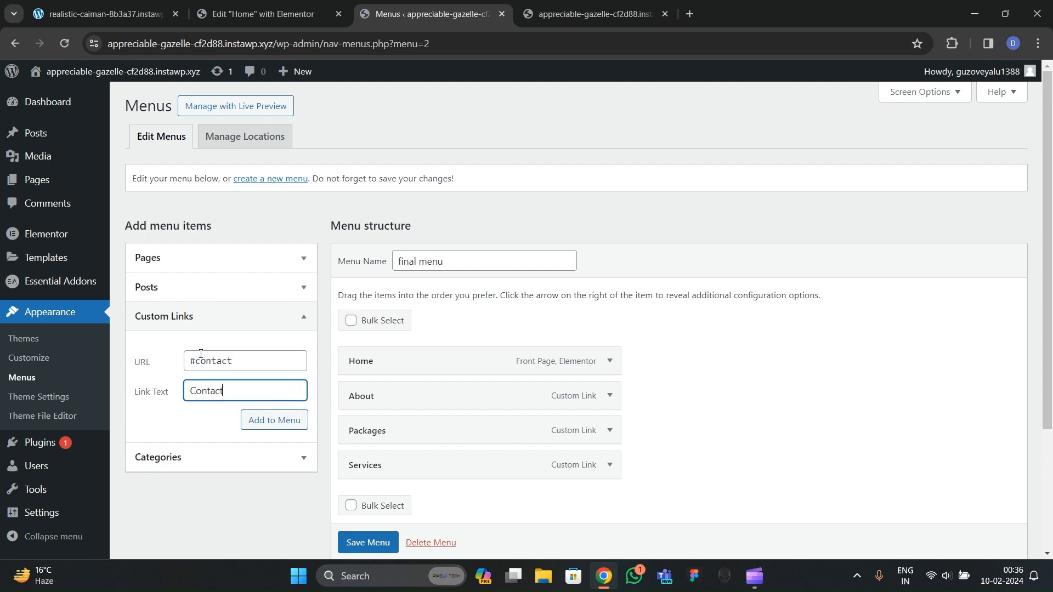
pyautogui.write('ontact')
pyautogui.click(271, 420)
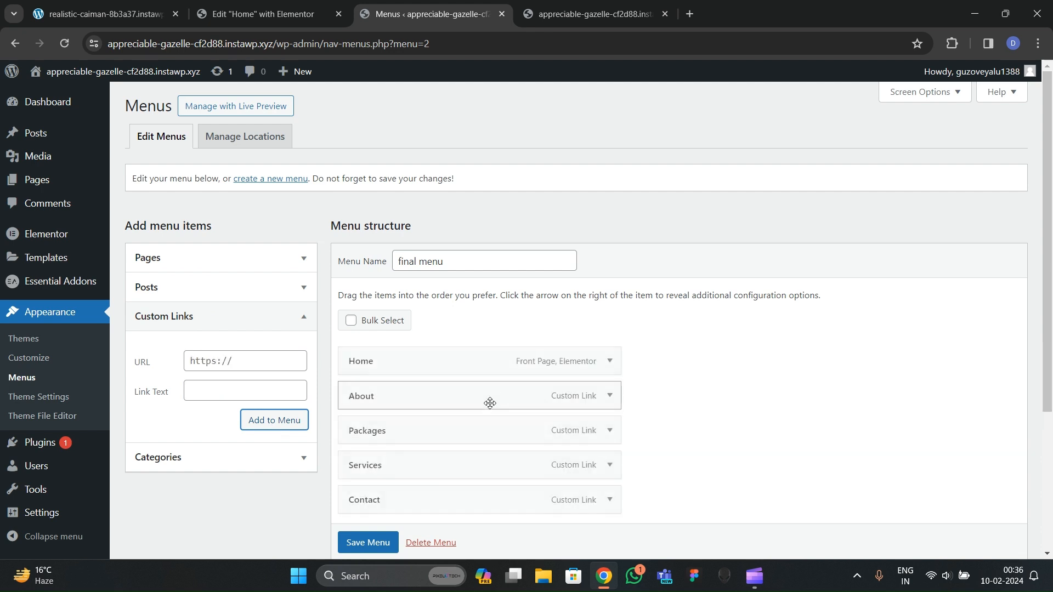
# Step: Save the final menu with its Home, About, Packages, Services and Contact items
pyautogui.scroll(-2, 573, 390)
pyautogui.click(382, 537)
pyautogui.scroll(-1, 370, 542)
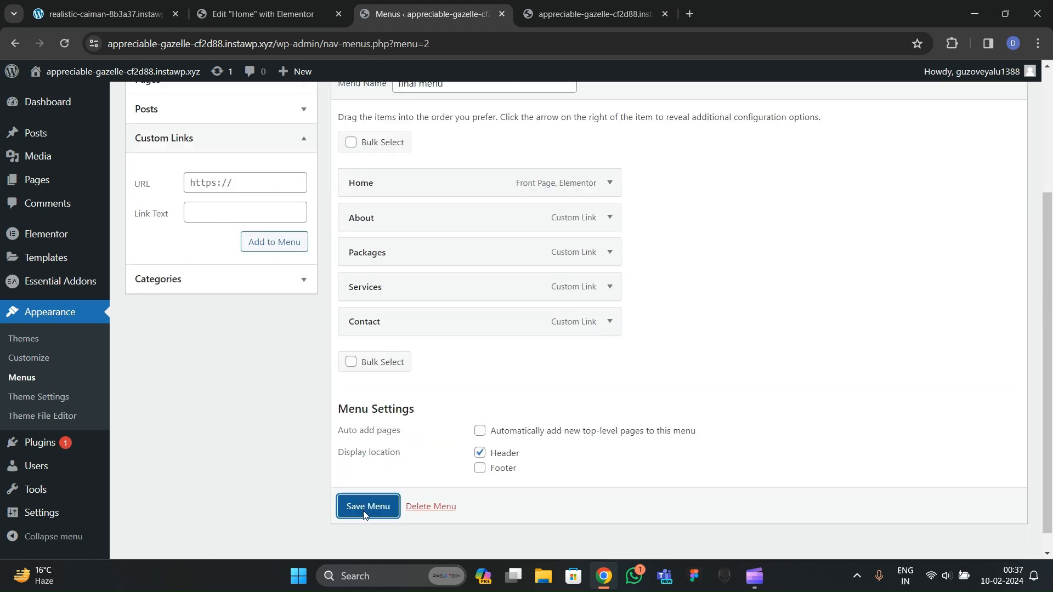
pyautogui.click(380, 513)
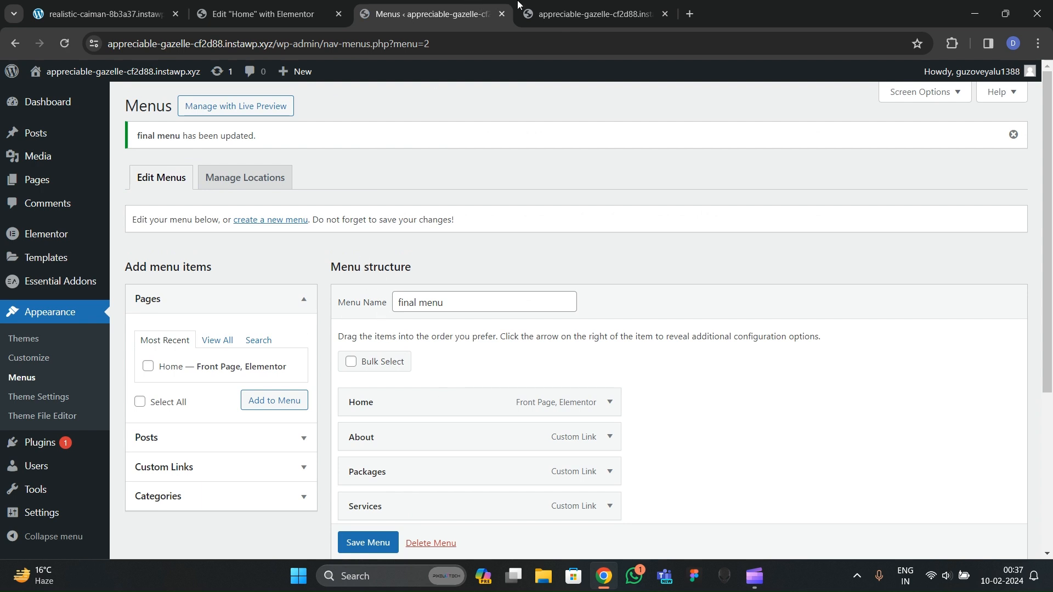
# Step: Open the Theme Builder in a new tab and start a new header template
pyautogui.click(523, 11)
pyautogui.click(507, 12)
pyautogui.moveTo(54, 258)
pyautogui.rightClick(157, 298)
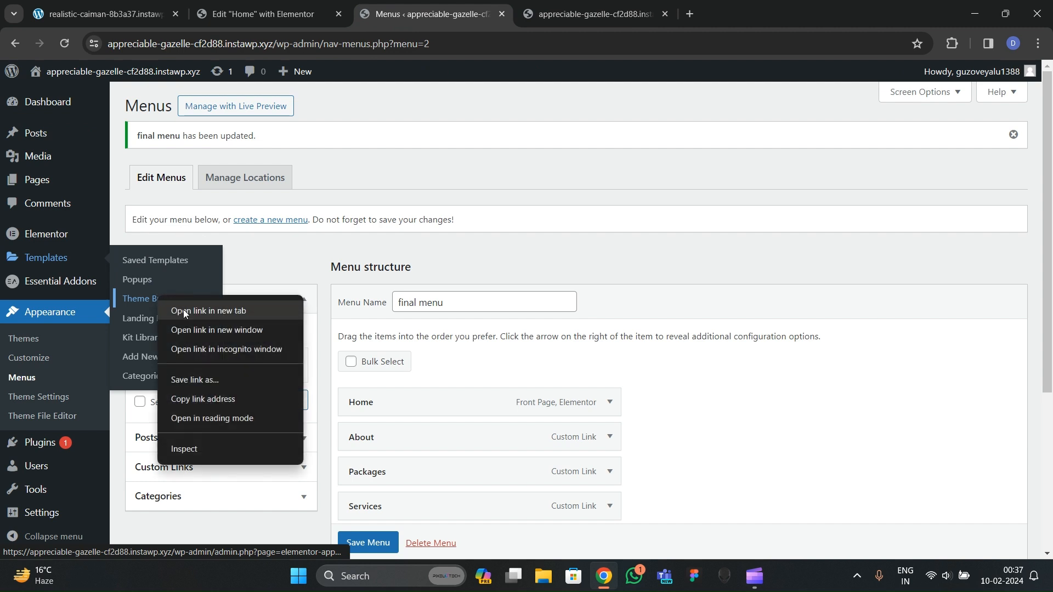
pyautogui.click(184, 310)
pyautogui.click(541, 12)
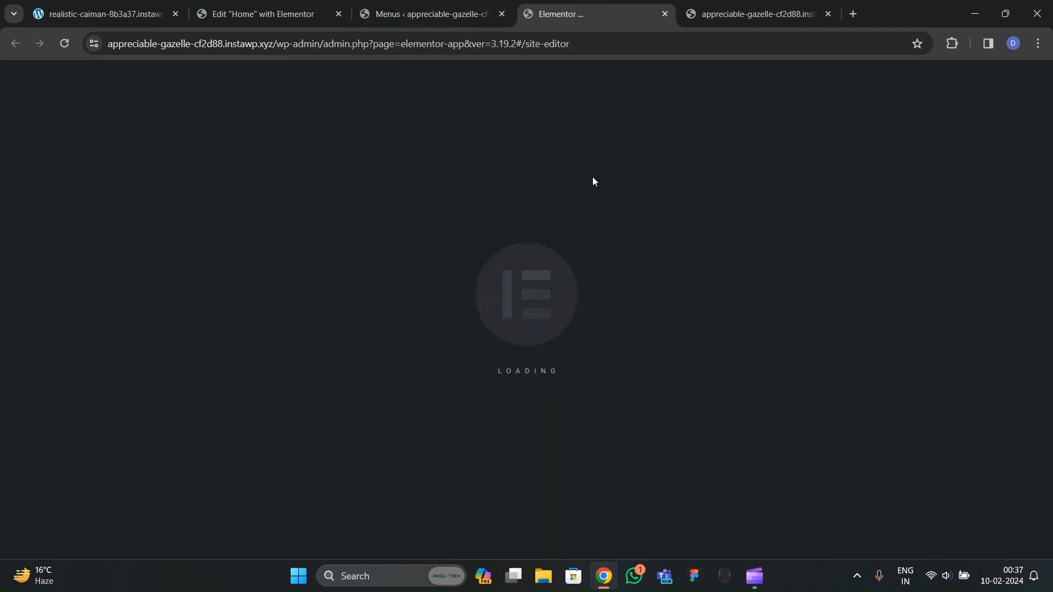
pyautogui.click(290, 283)
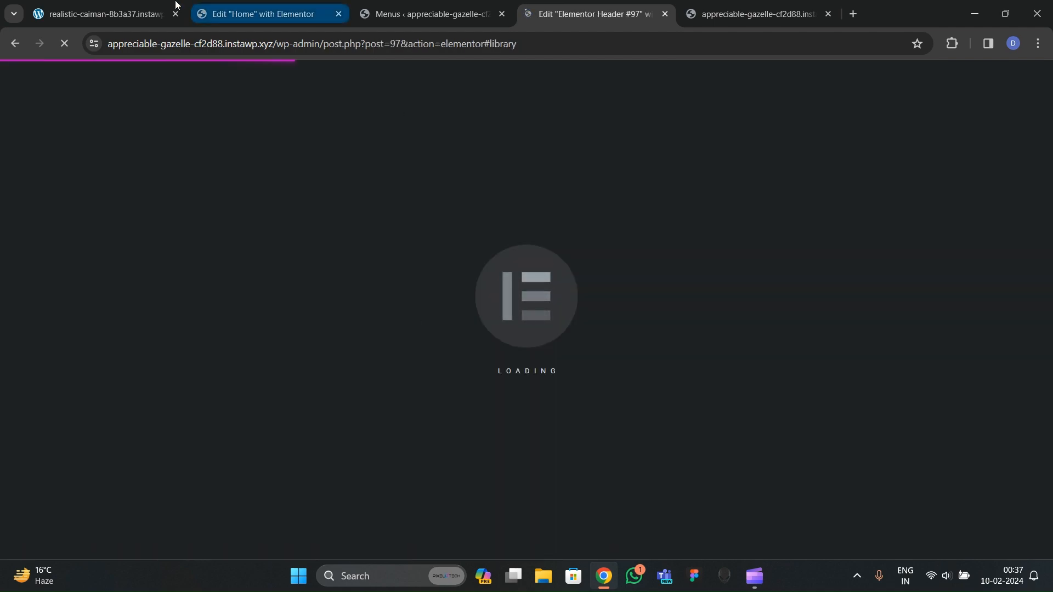
# Step: Look at the reference site's header and return to the new header template
pyautogui.click(99, 14)
pyautogui.scroll(-10, 325, 195)
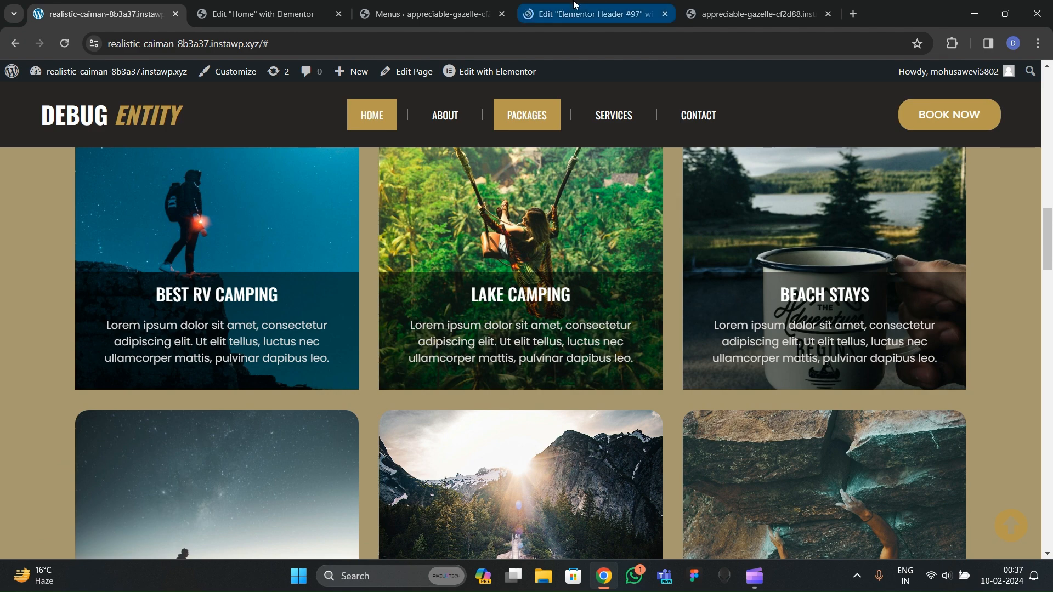
pyautogui.click(592, 13)
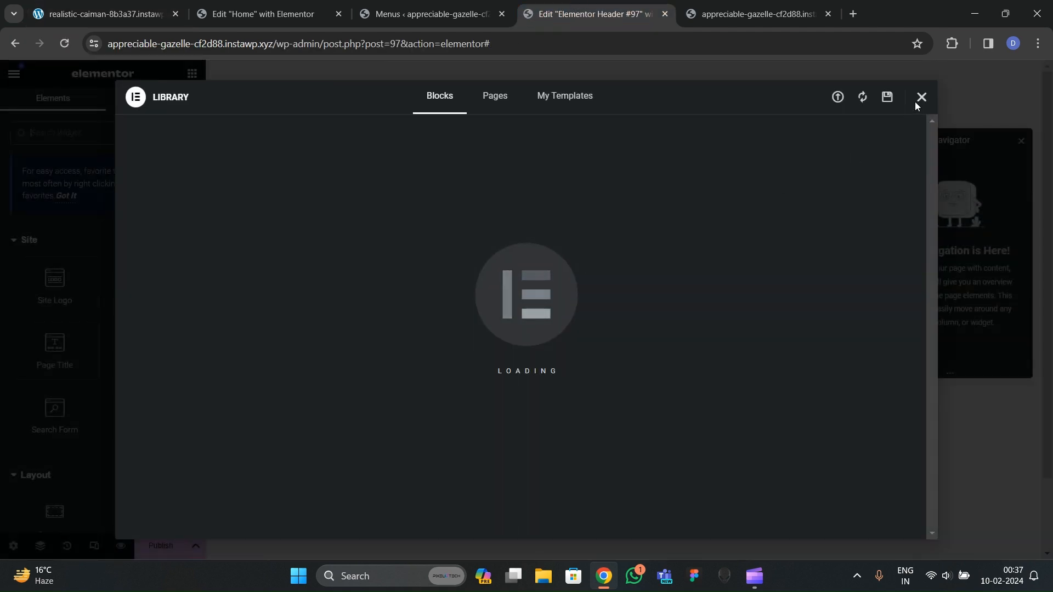
# Step: Dismiss the template library and add a single container to the empty header template
pyautogui.click(920, 98)
pyautogui.click(577, 174)
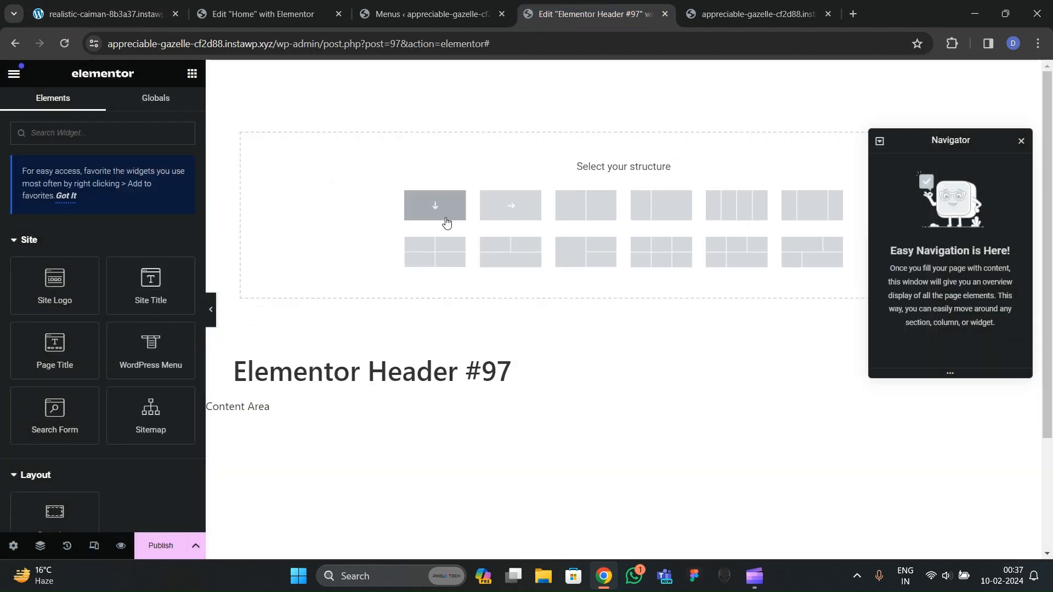
pyautogui.click(443, 216)
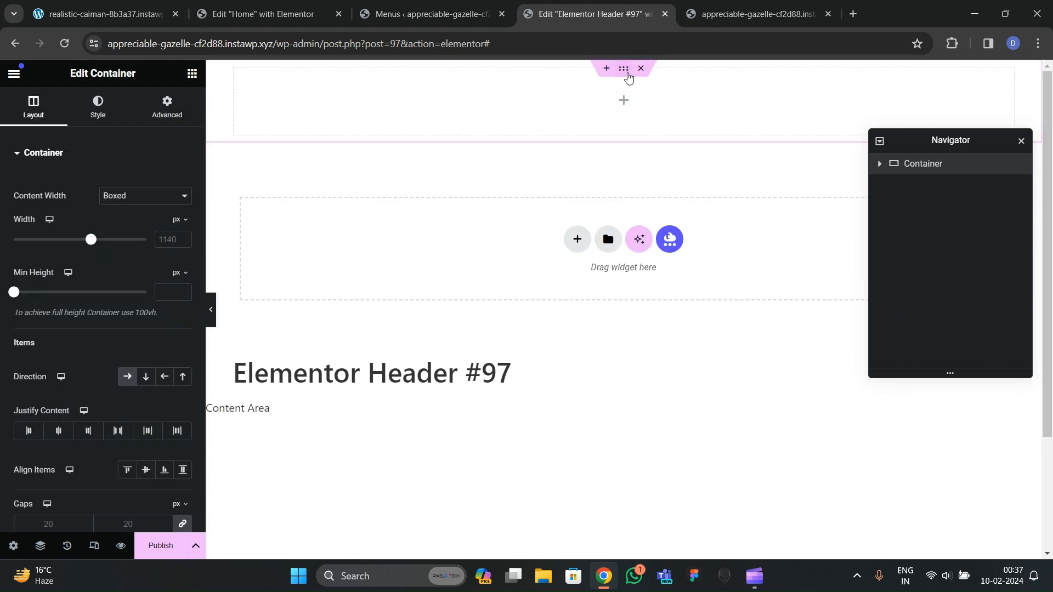
# Step: Set the header container's boxed width to 1300 px and its padding to 0 on all sides
pyautogui.click(160, 240)
pyautogui.write('1300')
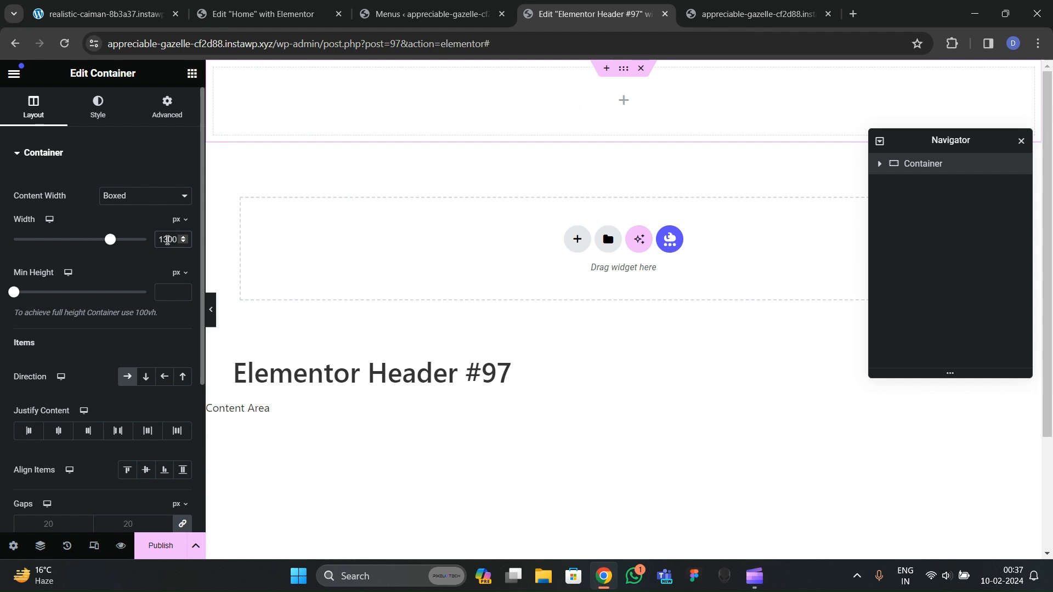
pyautogui.click(97, 107)
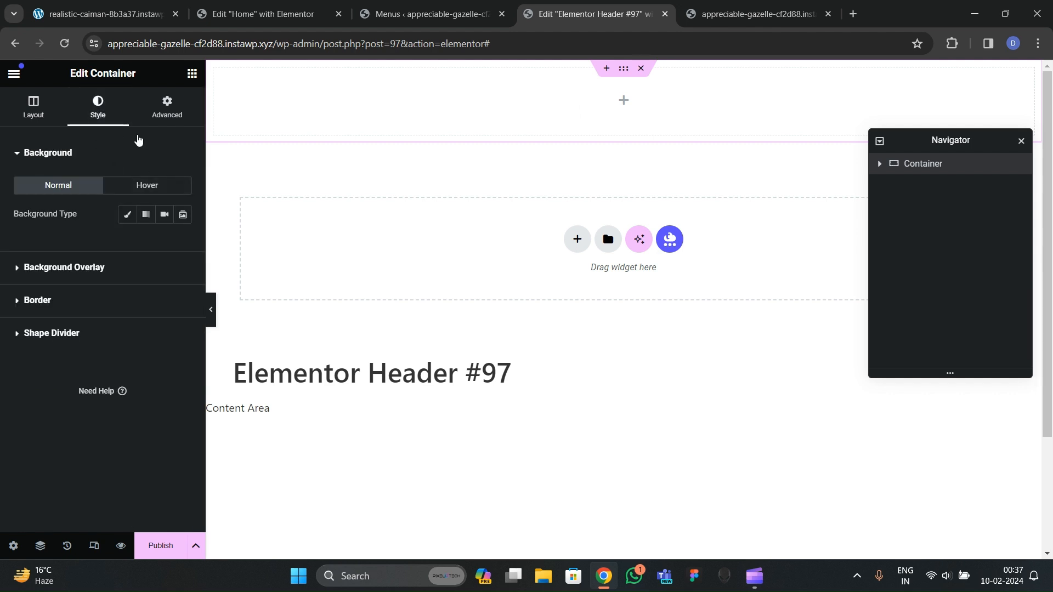
pyautogui.click(167, 107)
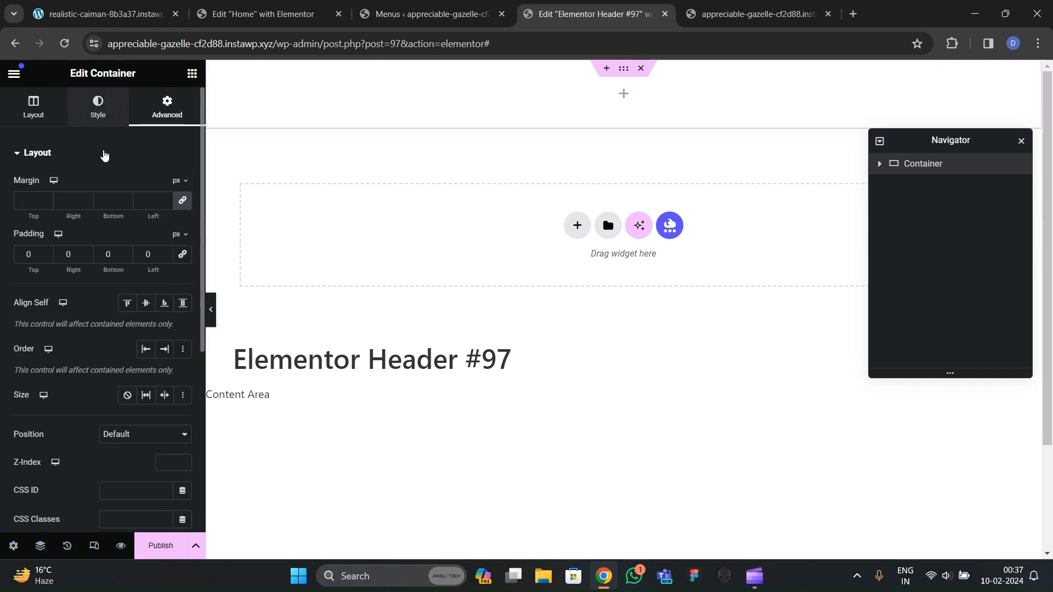
# Step: Give the header container a classic background in dark grey, #353232
pyautogui.click(98, 112)
pyautogui.click(136, 213)
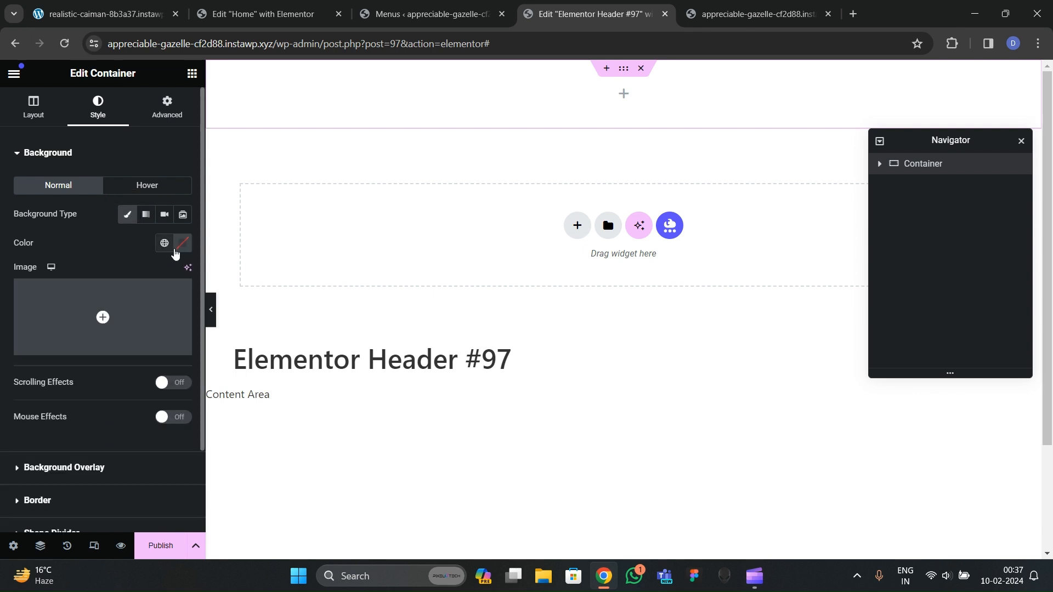
pyautogui.click(183, 242)
pyautogui.moveTo(183, 343); pyautogui.dragTo(112, 380)
pyautogui.click(82, 252)
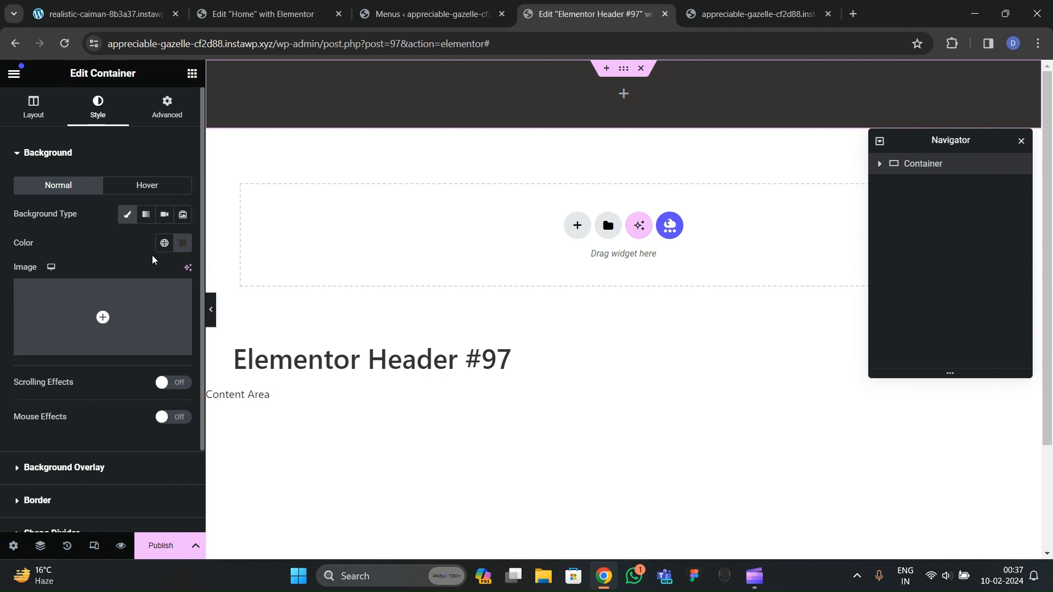
# Step: Save the header container's background color as a new global color named "header & footer bg"
pyautogui.click(182, 243)
pyautogui.click(225, 272)
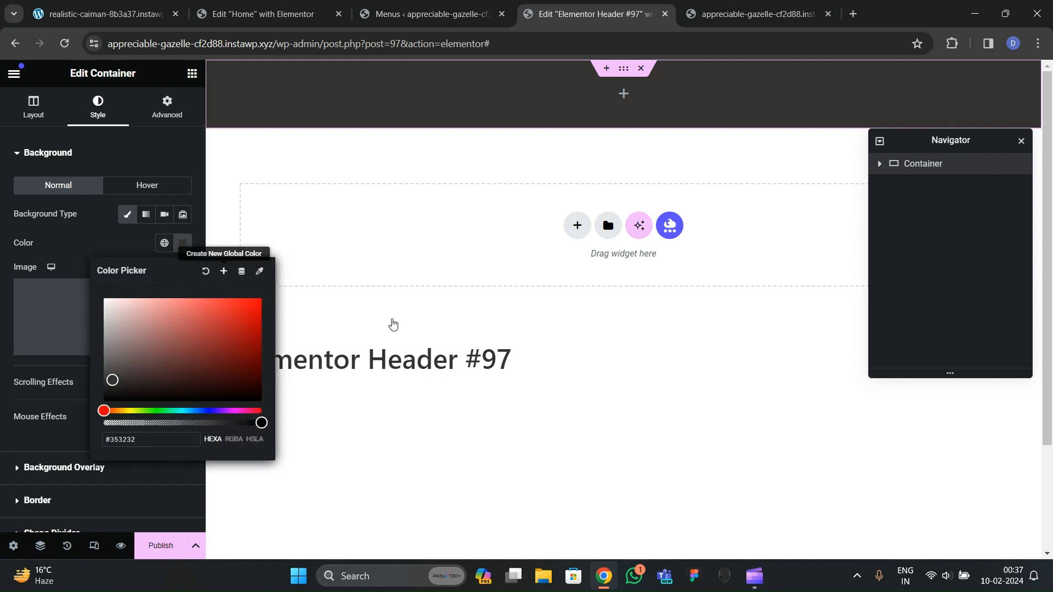
pyautogui.hotkey('ctrl', 'shift', 'Left')
pyautogui.hotkey('ctrl', 'shift', 'Left')
pyautogui.hotkey('ctrl', 'shift', 'Left')
pyautogui.write('header & footer bg')
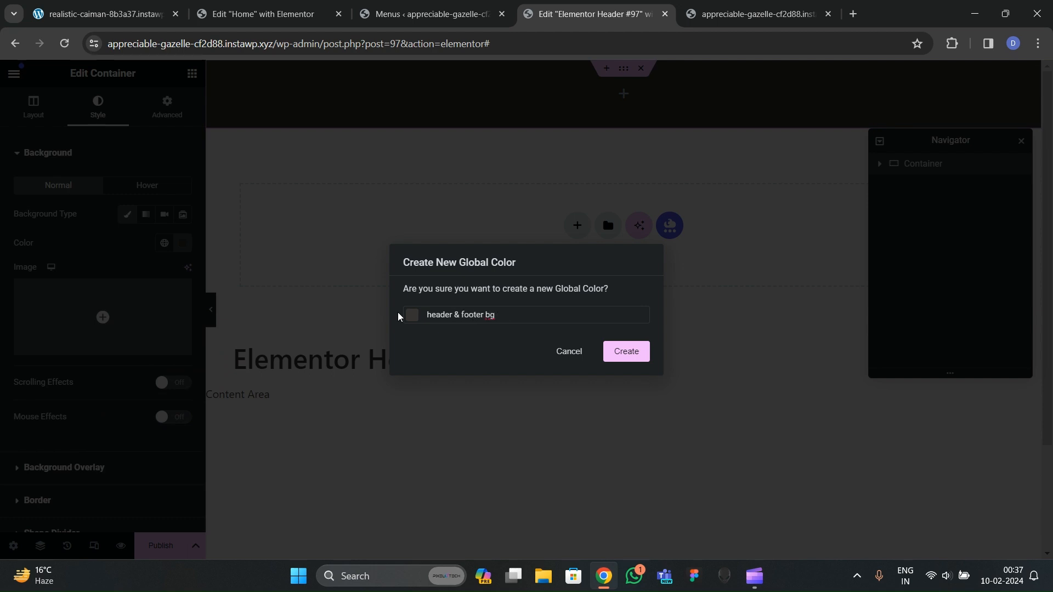
pyautogui.click(628, 351)
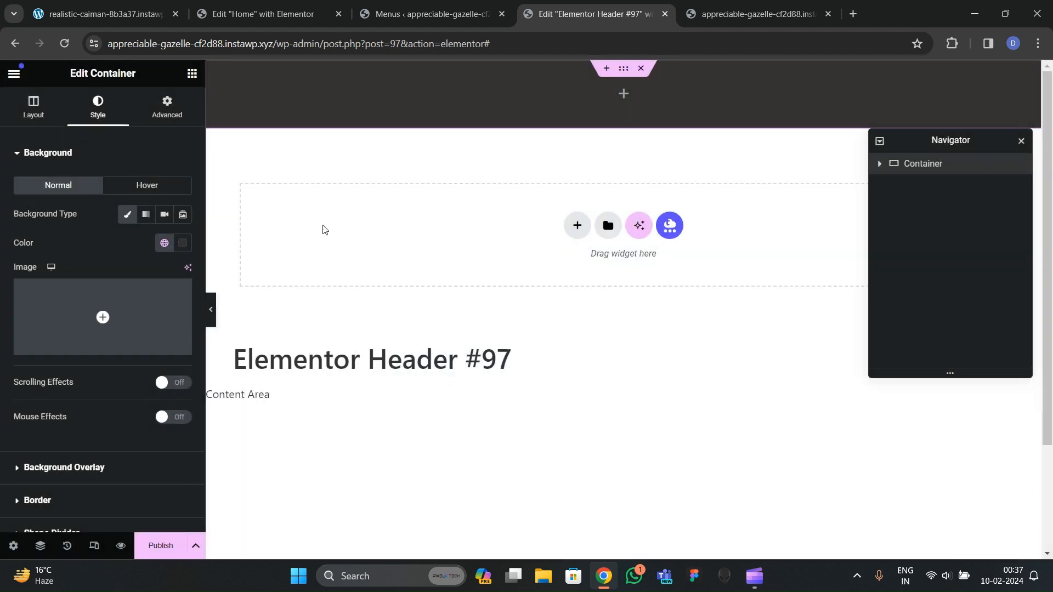
# Step: Add a Heading widget to the header container with the title "DEBUG ENTITY"
pyautogui.click(192, 73)
pyautogui.scroll(-2, 92, 332)
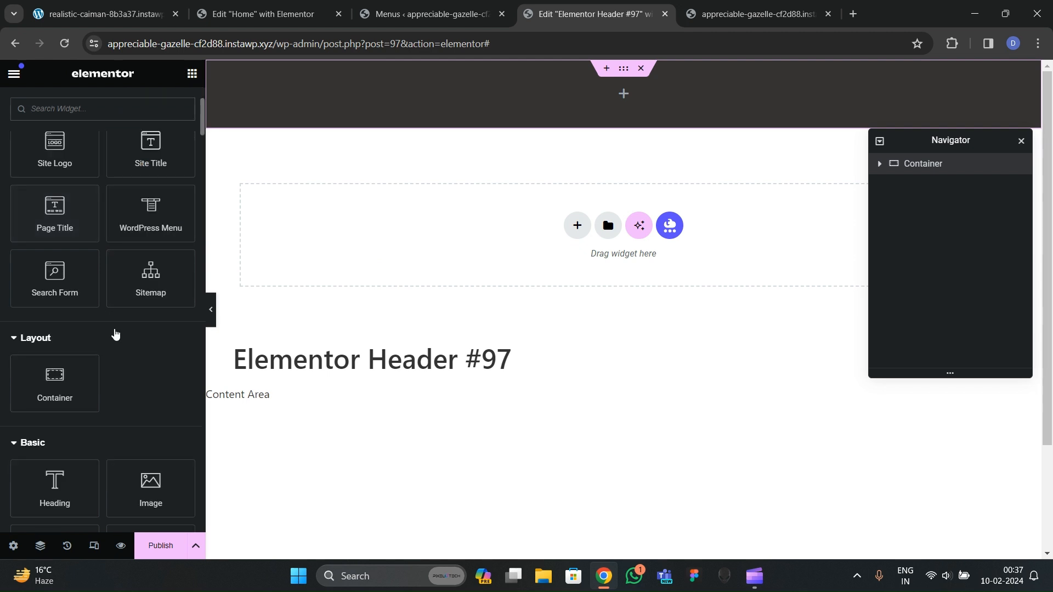
pyautogui.scroll(-3, 93, 333)
pyautogui.moveTo(55, 280); pyautogui.dragTo(329, 96)
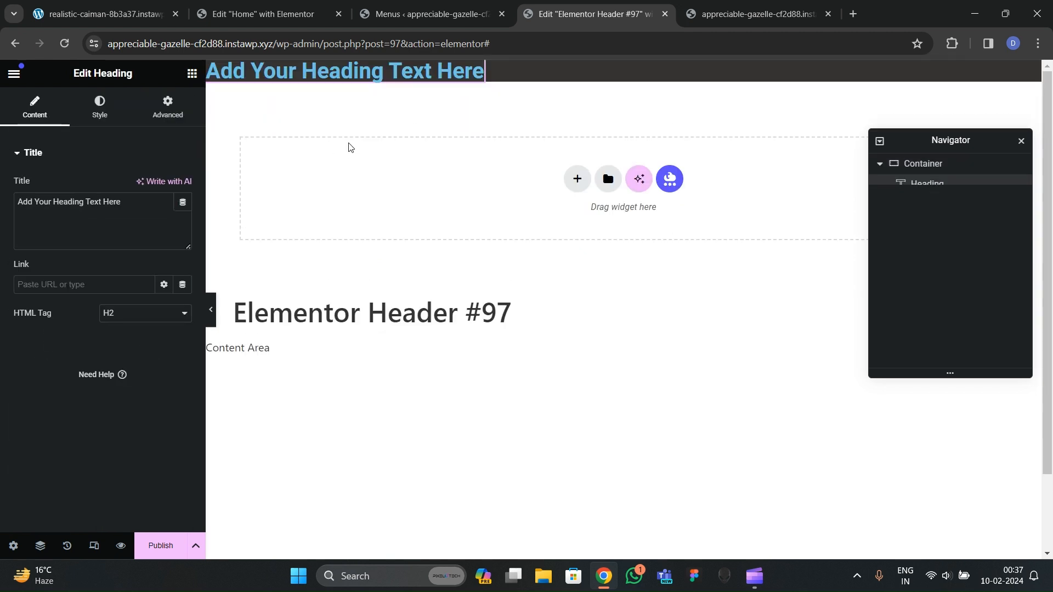
pyautogui.tripleClick(134, 210)
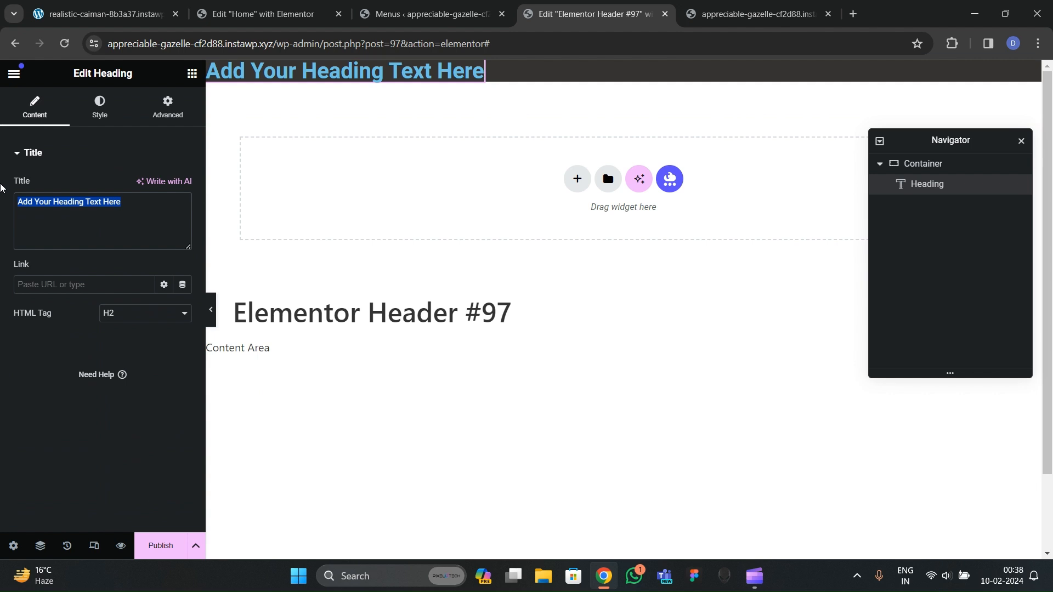
pyautogui.write('DEBUG ENTITY')
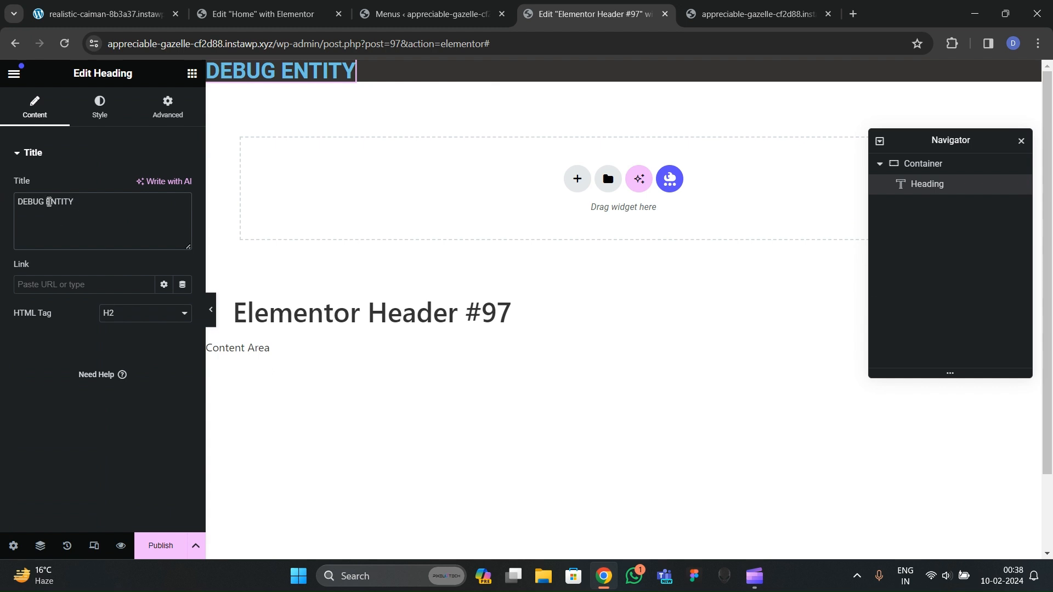
# Step: Check the logo on the reference site and set the header heading's text color to white
pyautogui.hotkey('ctrl', '1')
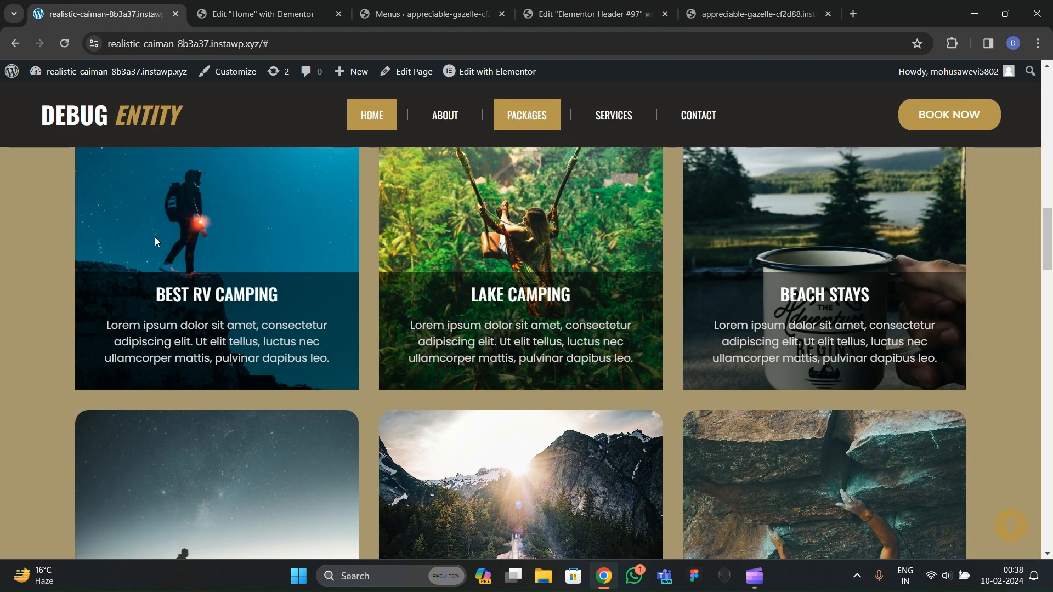
pyautogui.hotkey('ctrl', '3')
pyautogui.hotkey('ctrl', '4')
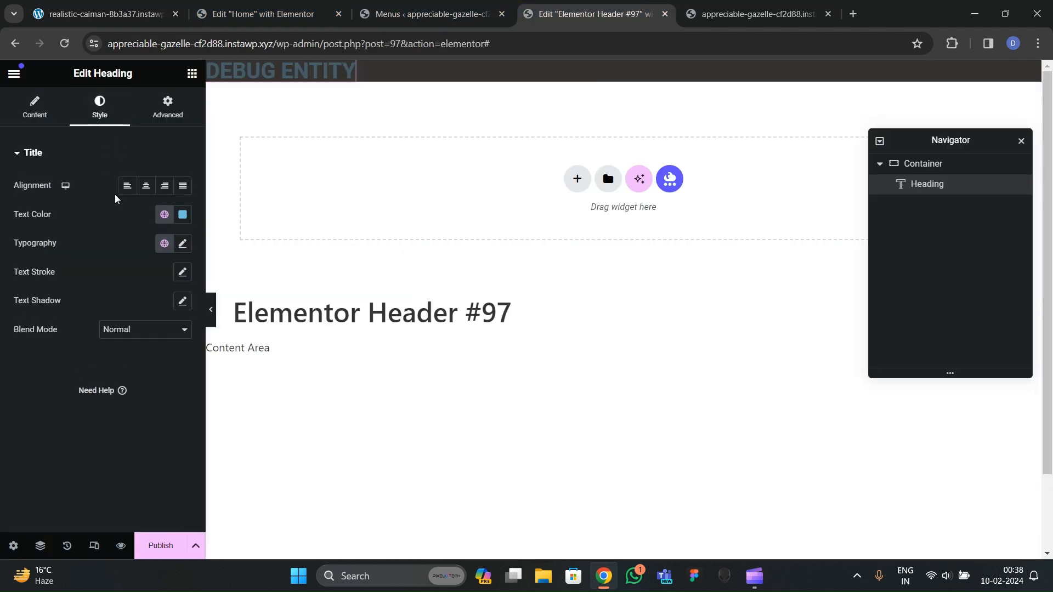
pyautogui.click(183, 214)
pyautogui.moveTo(174, 350); pyautogui.dragTo(49, 244)
pyautogui.click(49, 394)
# Step: Set the header heading's typography to the Oswald font at about 37 px
pyautogui.click(182, 244)
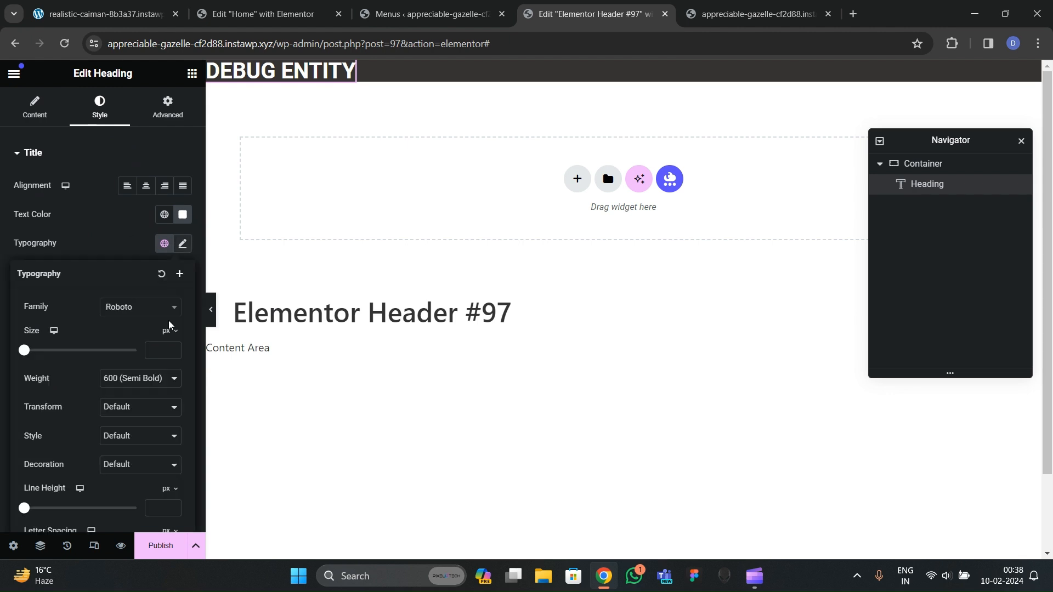
pyautogui.click(137, 308)
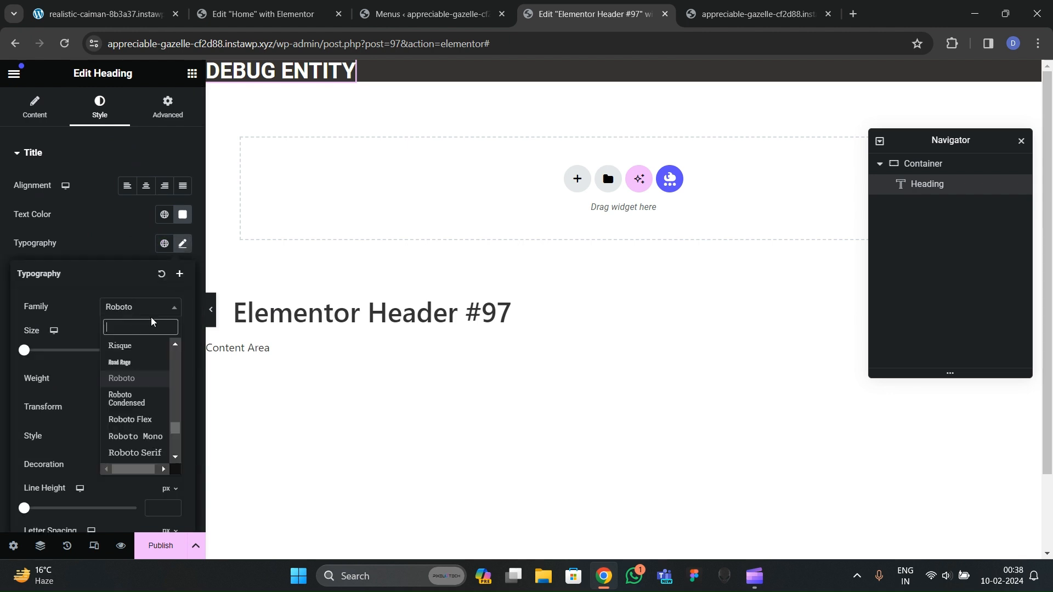
pyautogui.write('oswald')
pyautogui.press('Return')
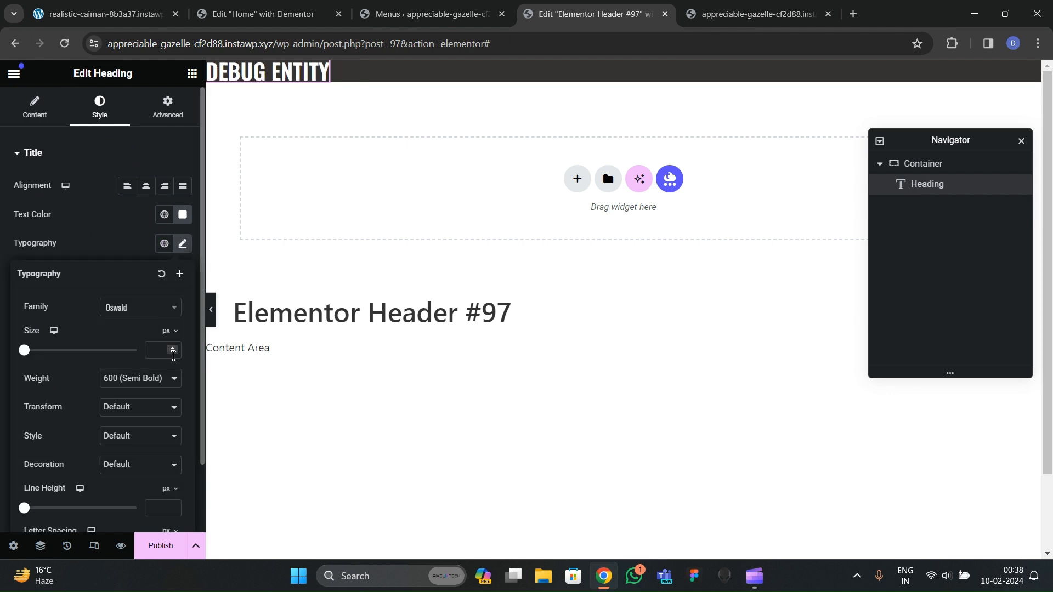
pyautogui.click(172, 347)
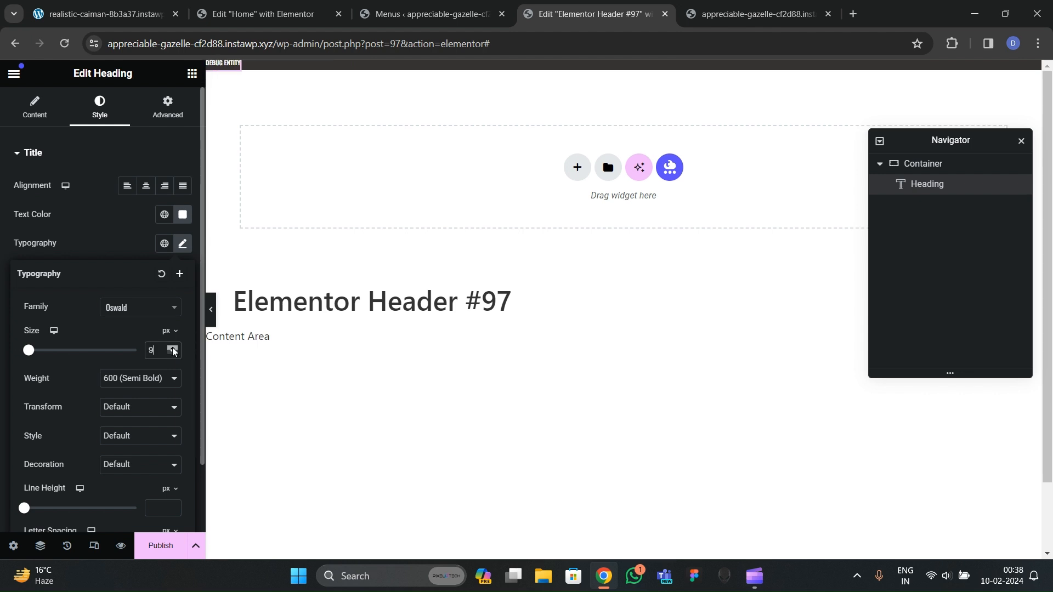
pyautogui.moveTo(173, 352); pyautogui.dragTo(174, 352)
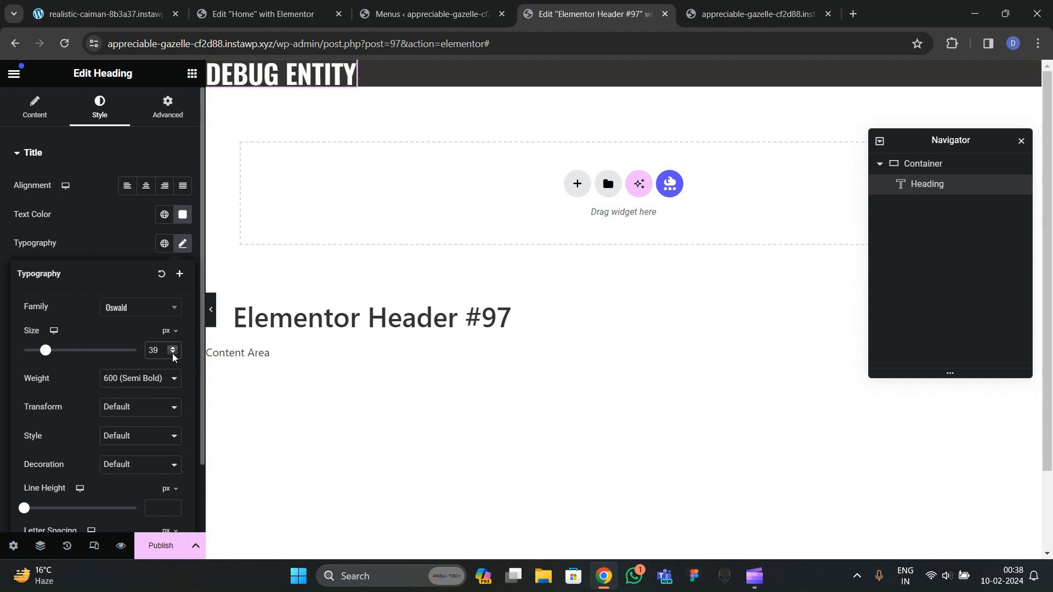
pyautogui.click(172, 354)
pyautogui.click(172, 353)
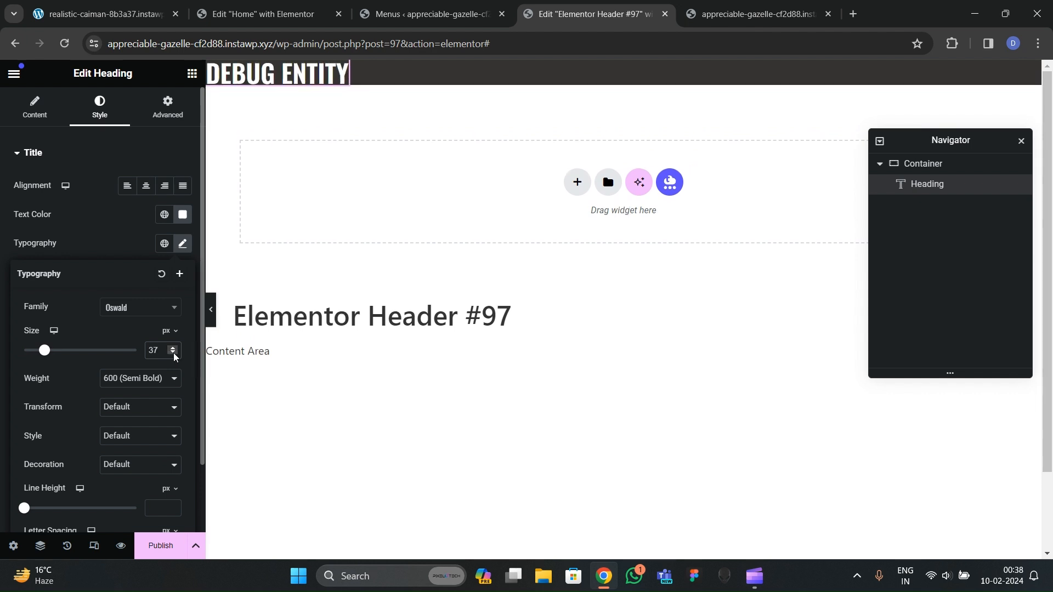
# Step: Set the header container's top and bottom padding to 20 px and preview the header at full width
pyautogui.click(921, 164)
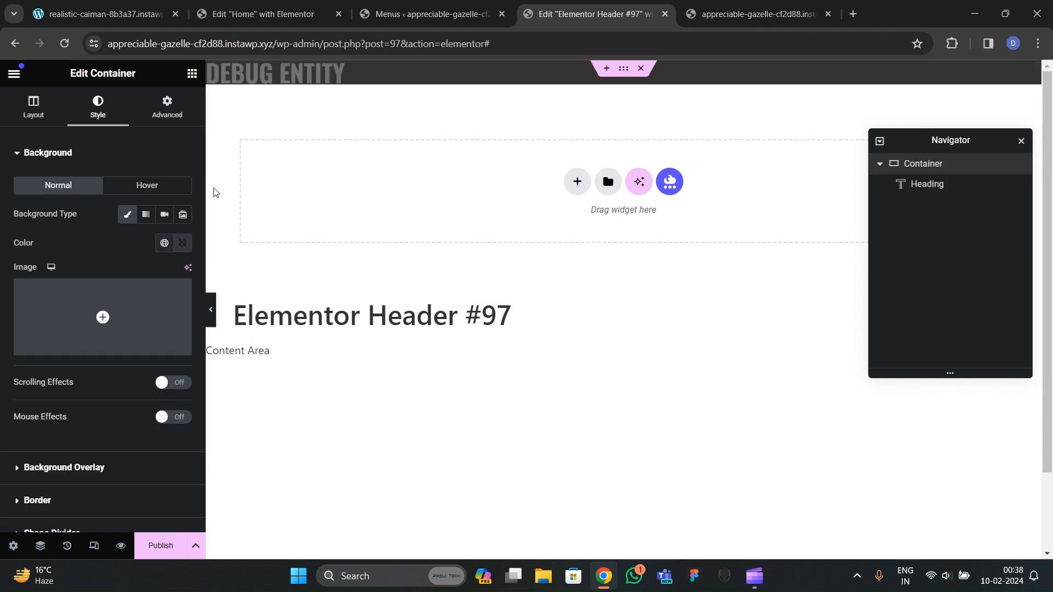
pyautogui.click(167, 107)
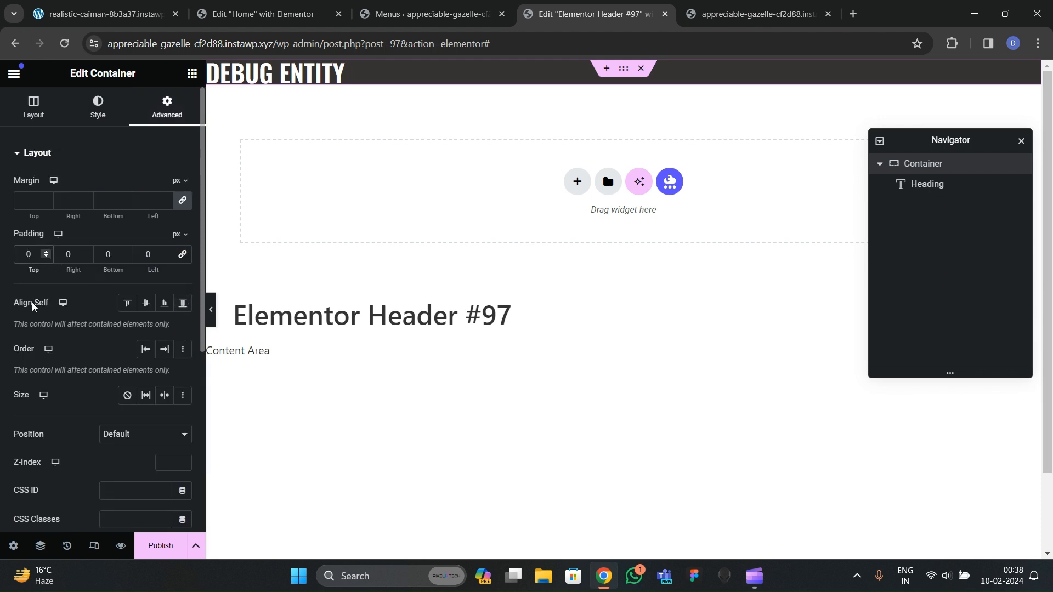
pyautogui.write('2')
pyautogui.click(107, 266)
pyautogui.write('2')
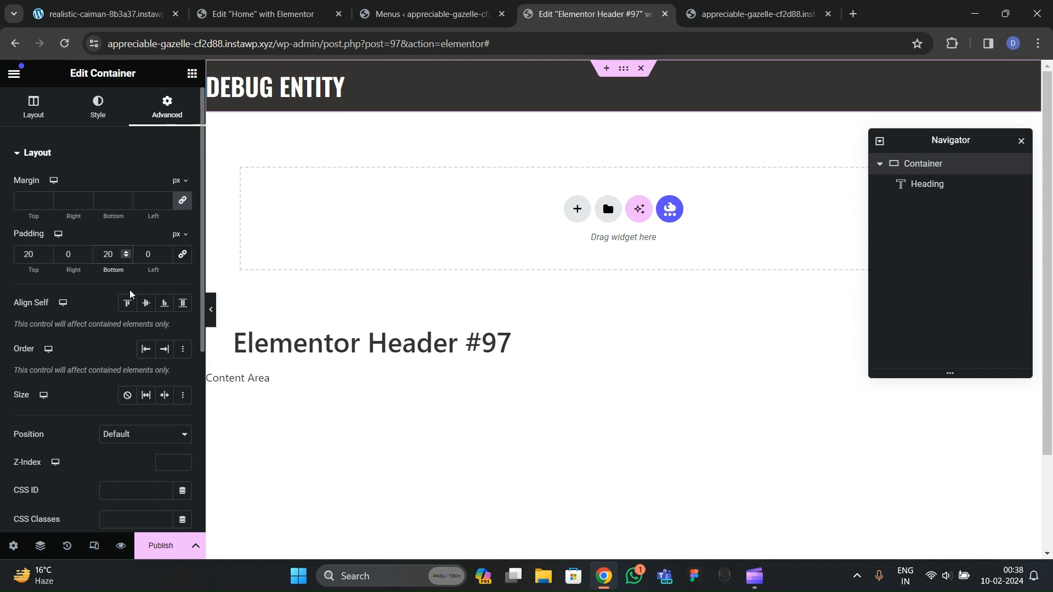
pyautogui.click(210, 309)
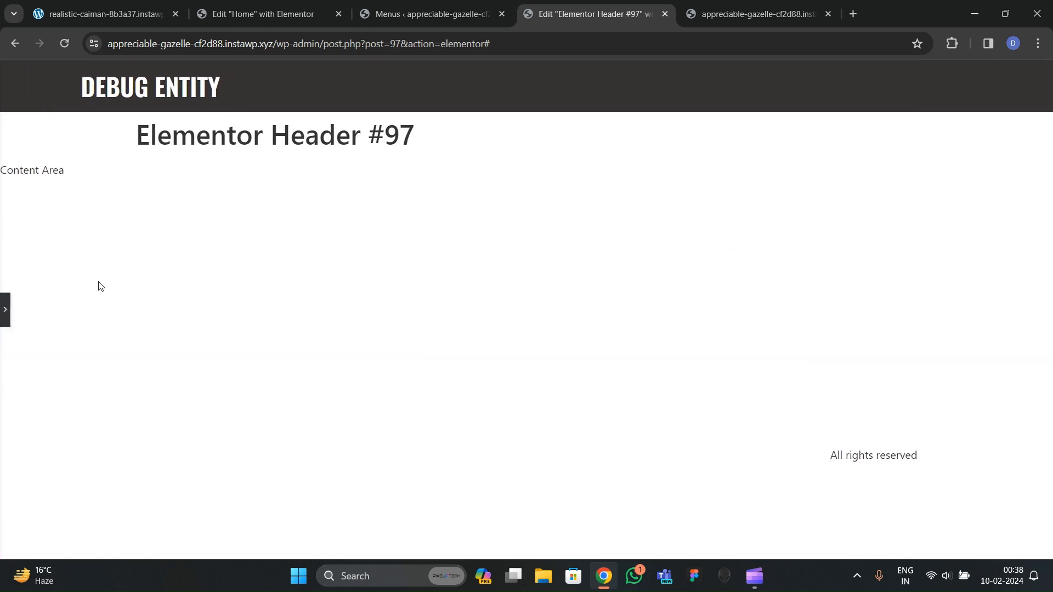
pyautogui.click(4, 318)
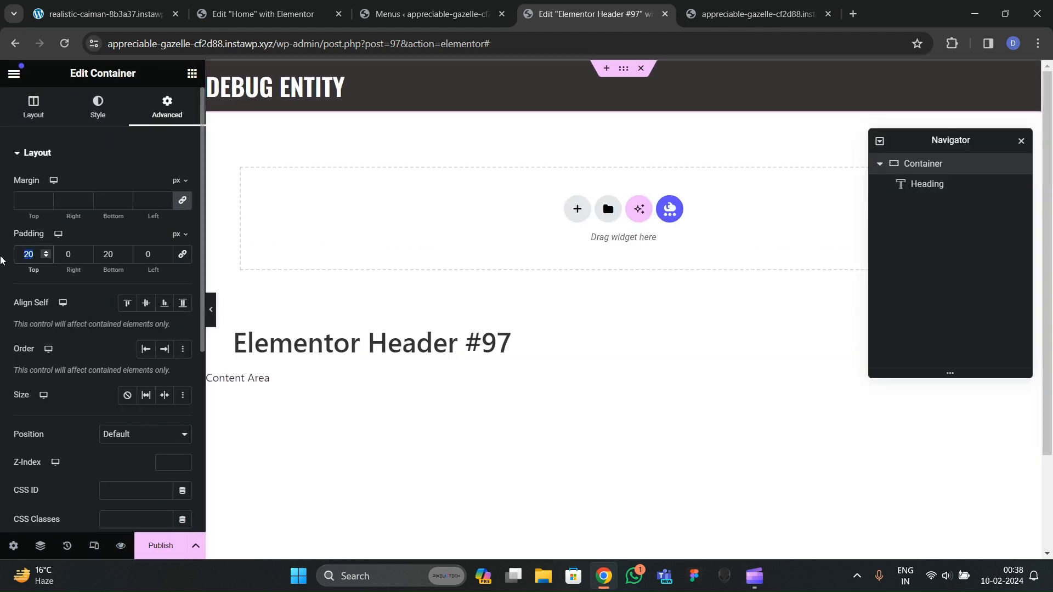
# Step: Set the header container's top and bottom padding to 22 px and preview the result
pyautogui.click(35, 258)
pyautogui.press('BackSpace')
pyautogui.write('2')
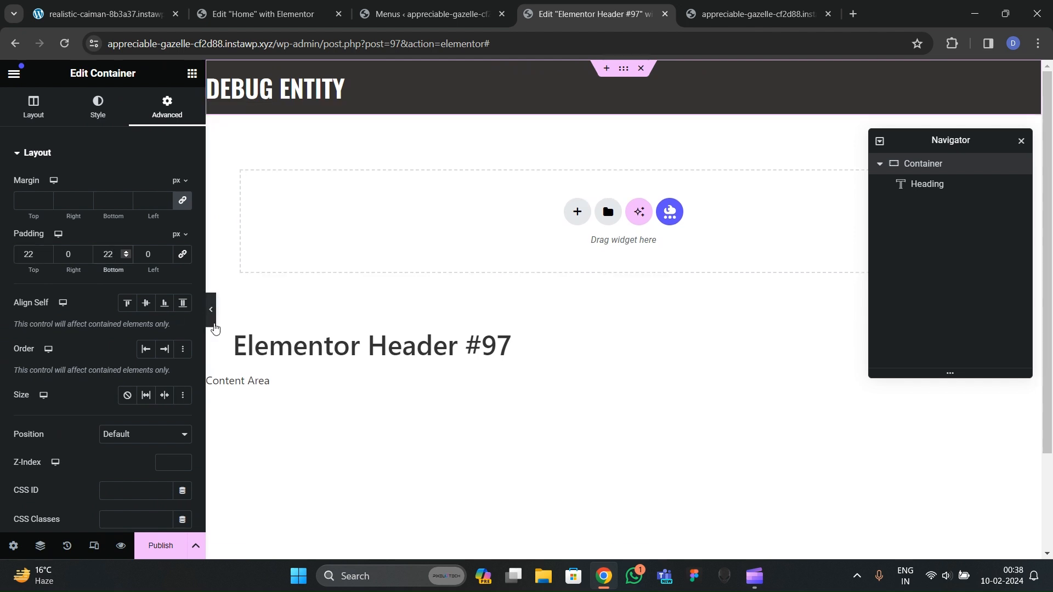
pyautogui.click(212, 323)
pyautogui.click(3, 300)
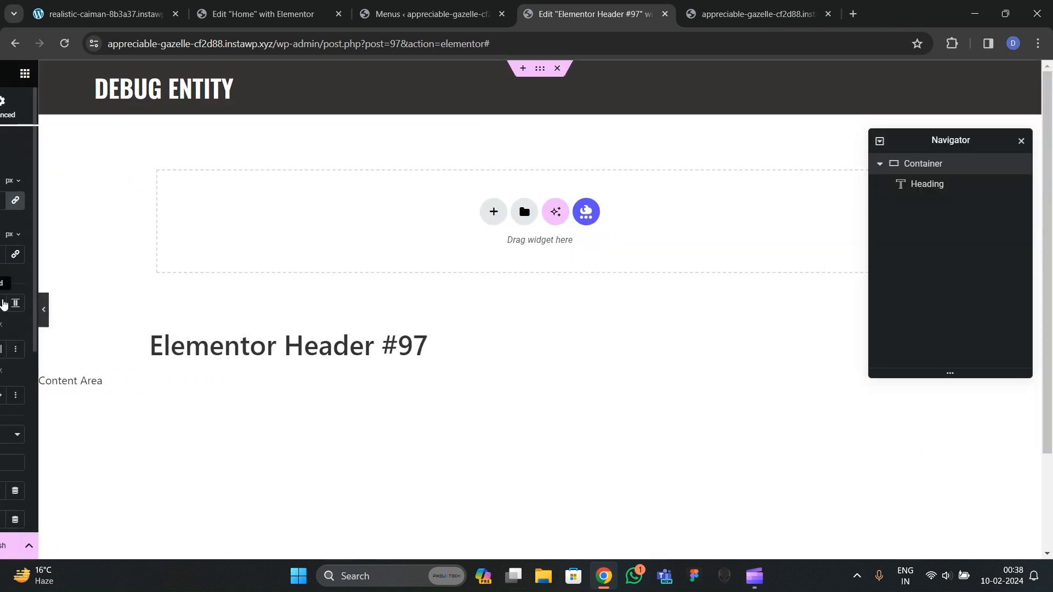
# Step: Wrap the word ENTITY in the heading's title in <span> tags and compare with the reference site's logo
pyautogui.click(305, 100)
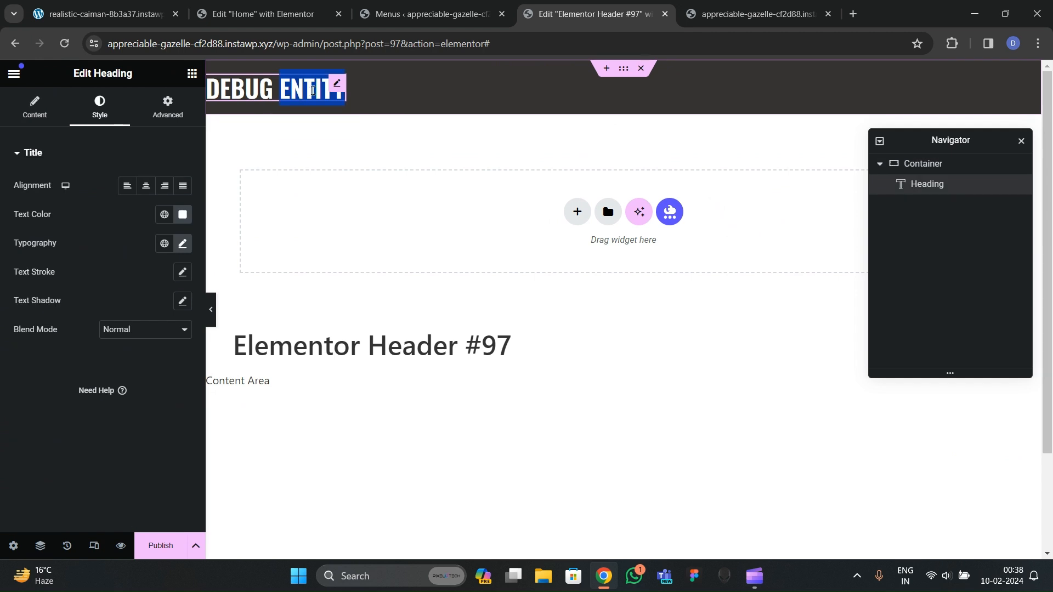
pyautogui.click(36, 110)
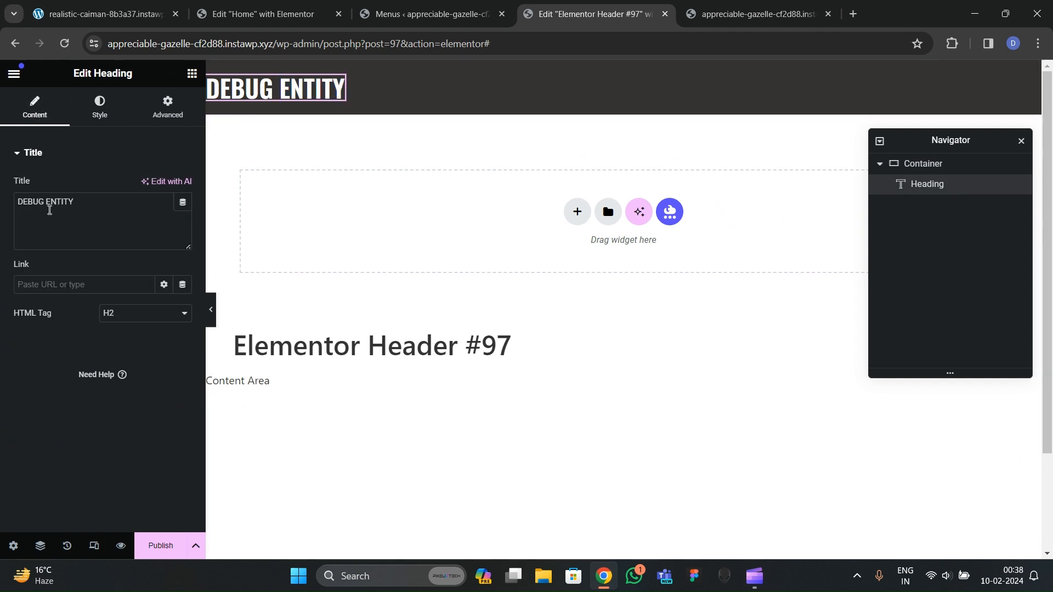
pyautogui.write('<span>')
pyautogui.click(145, 5)
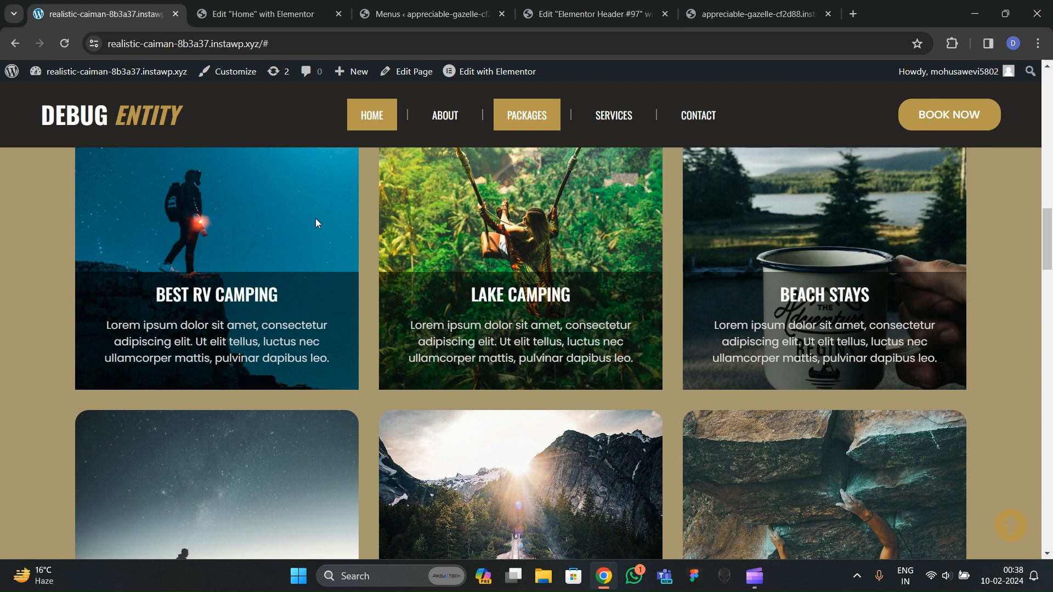
pyautogui.click(592, 13)
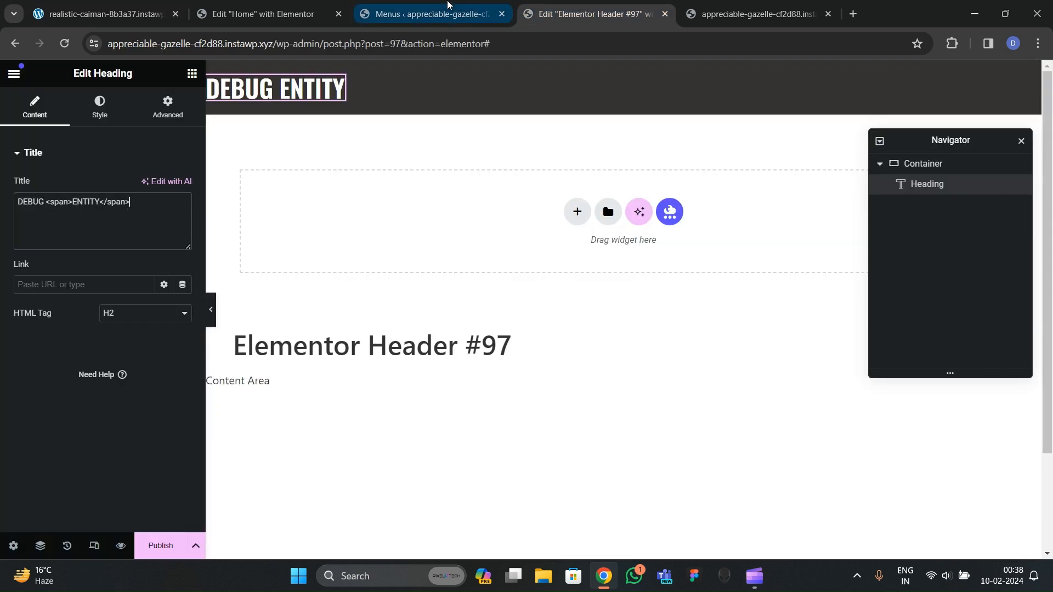
# Step: Look up the theme2 global color and give the ENTITY span an inline style with color #b6984e
pyautogui.click(100, 107)
pyautogui.click(164, 214)
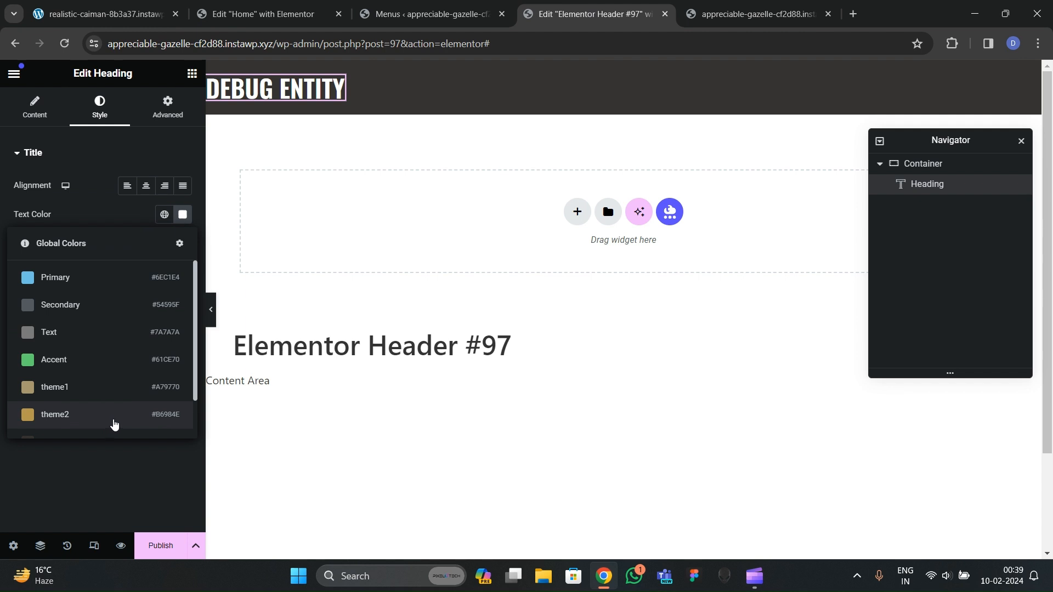
pyautogui.click(329, 86)
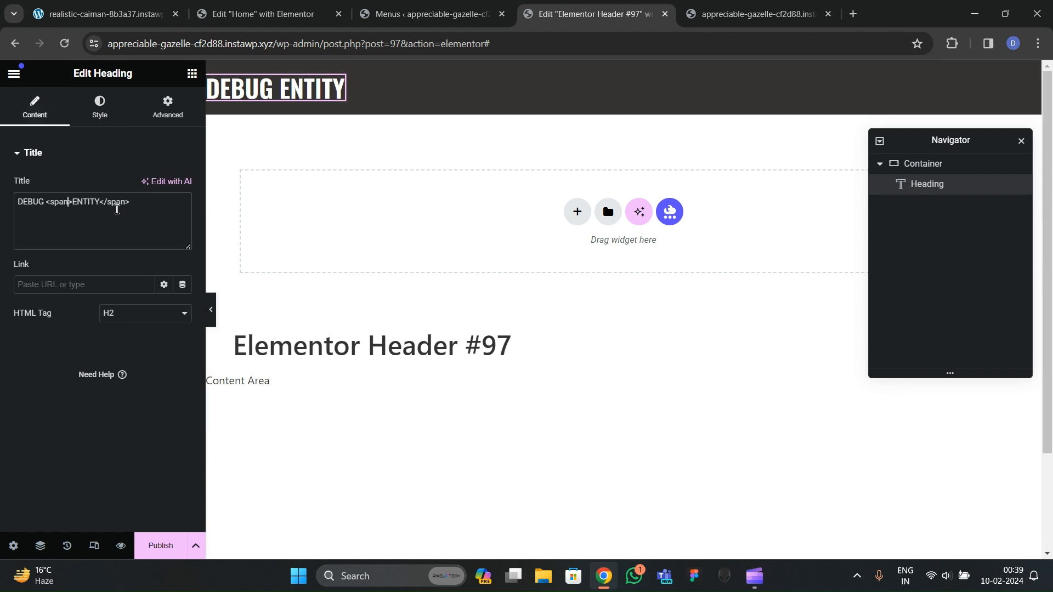
pyautogui.write('styl')
pyautogui.write('e=""')
pyautogui.write('color:')
pyautogui.write('#')
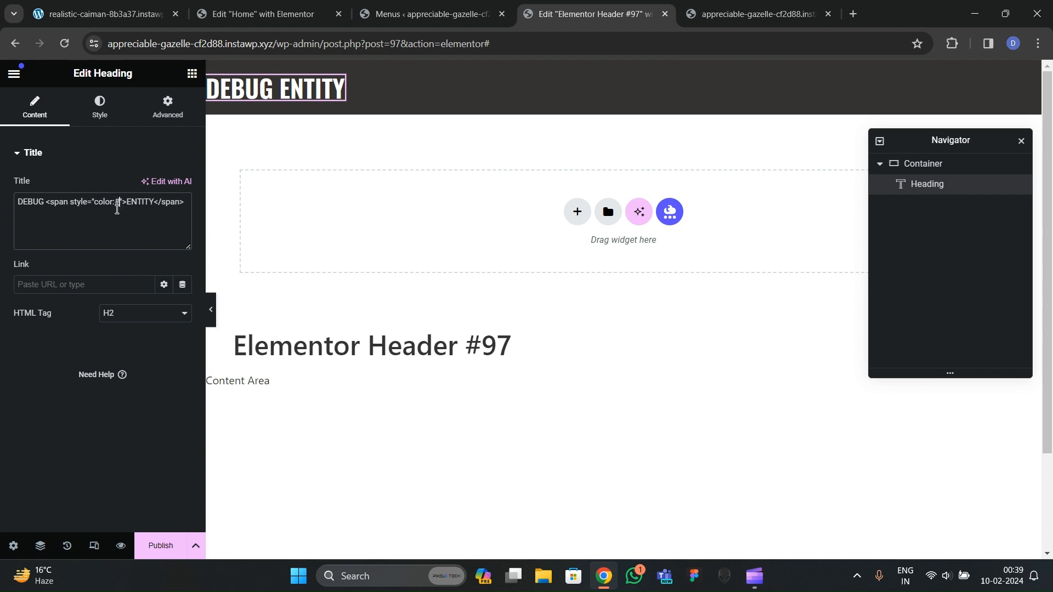
pyautogui.write('b6984e')
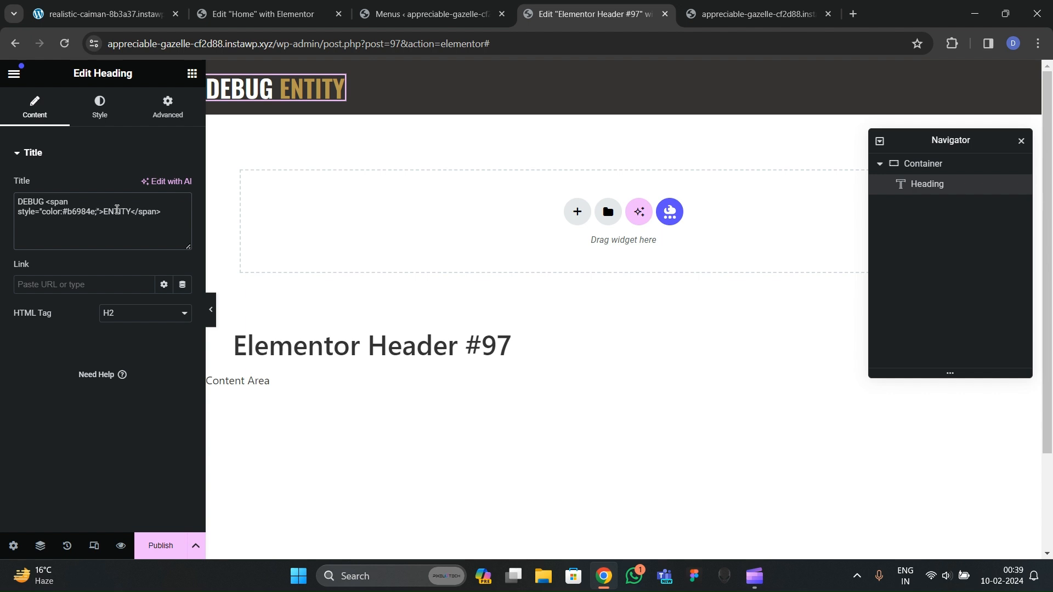
# Step: Extend the ENTITY span's inline style with font-style:italic;
pyautogui.write('tes')
pyautogui.press('BackSpace')
pyautogui.press('BackSpace')
pyautogui.write('font-styl')
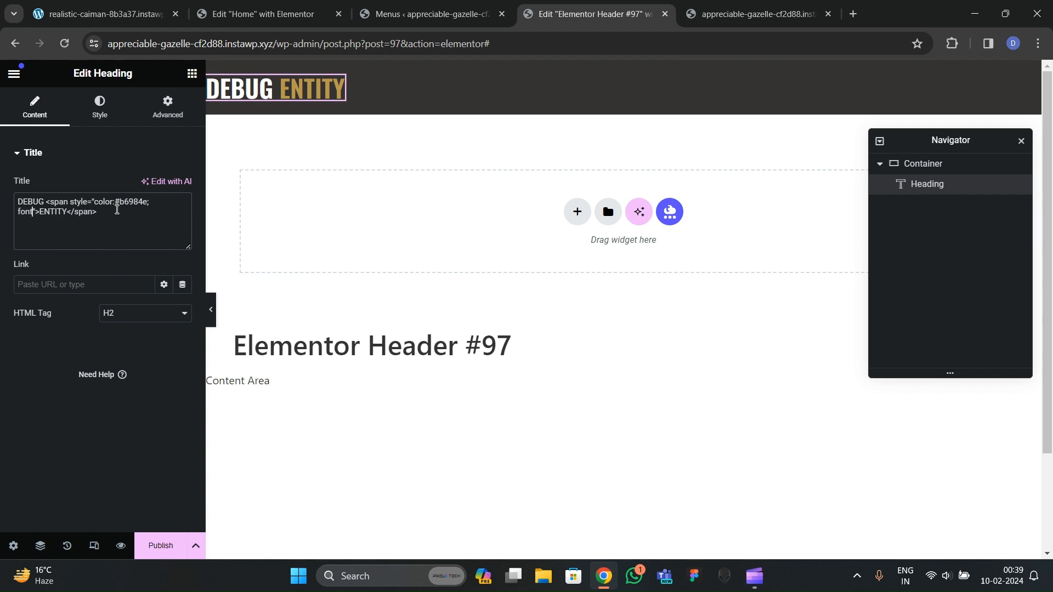
pyautogui.write('e:italic')
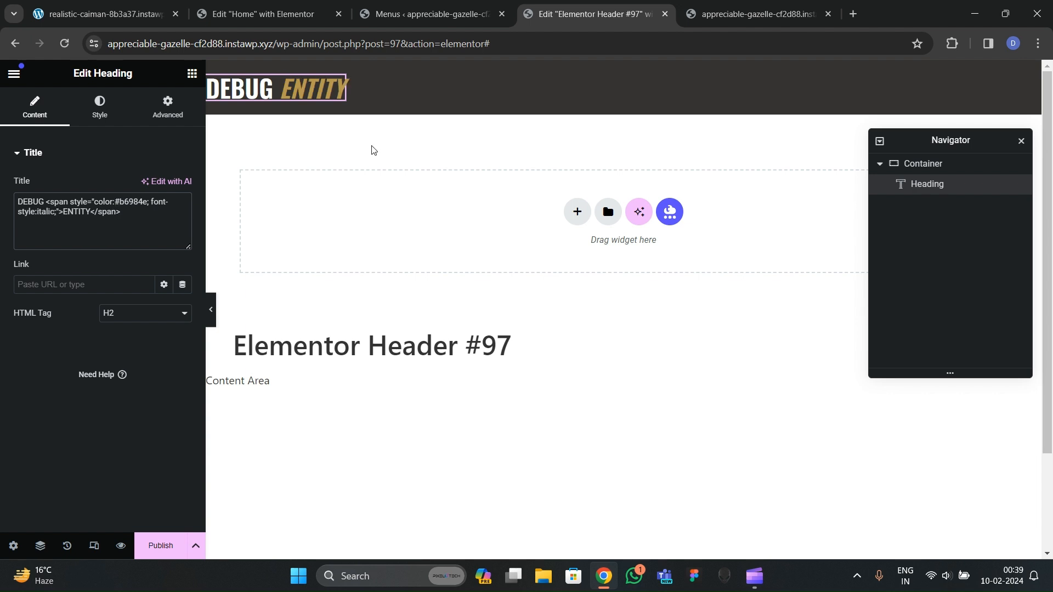
pyautogui.write(';')
# Step: Publish the header template with its display condition
pyautogui.click(161, 545)
pyautogui.click(494, 386)
pyautogui.click(892, 540)
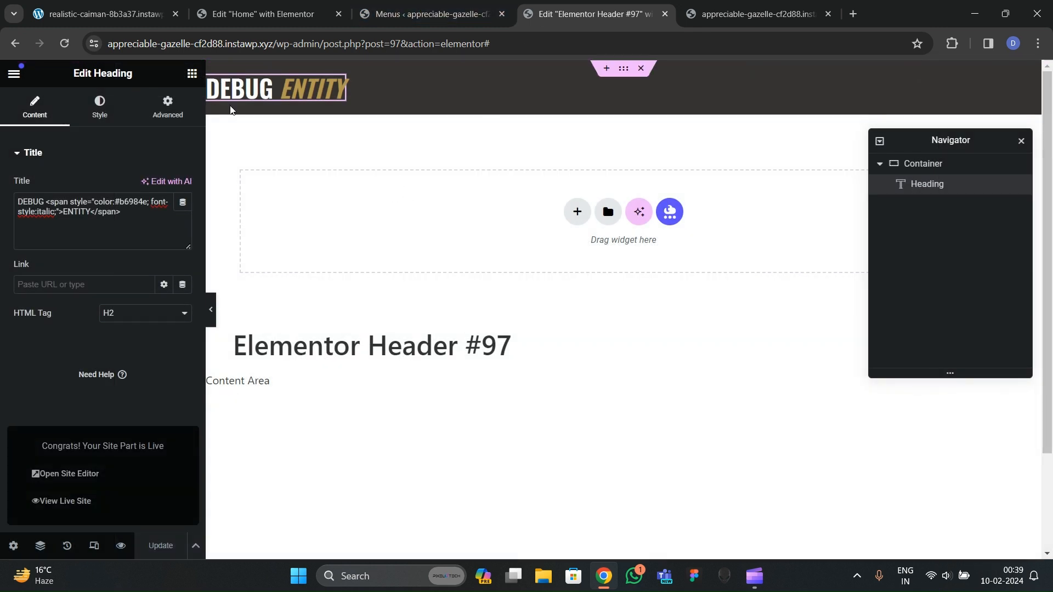
# Step: Find the WordPress Menu widget and place it beside the heading in the header container
pyautogui.click(192, 77)
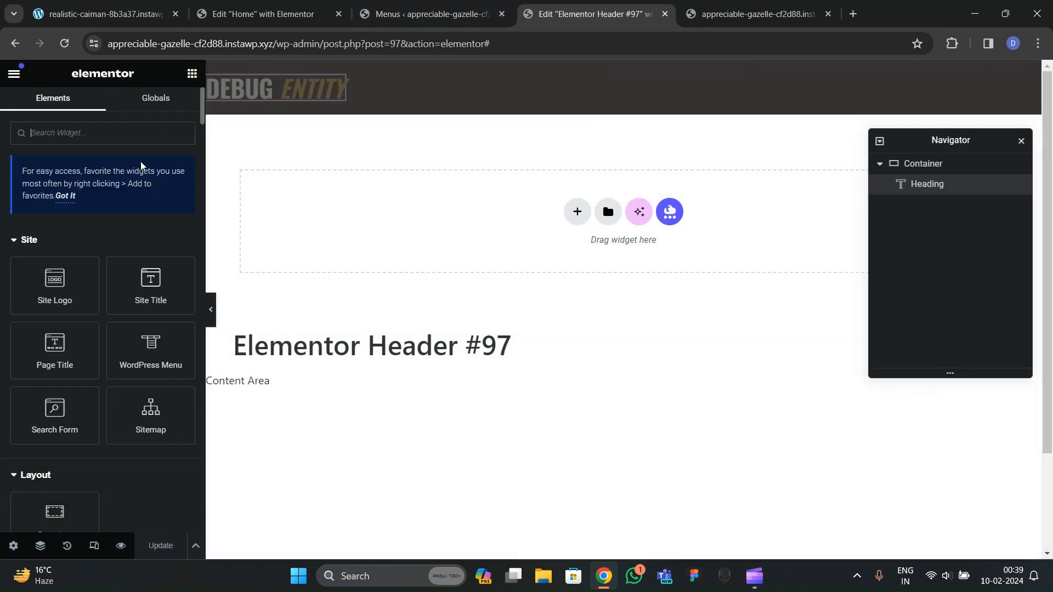
pyautogui.click(107, 139)
pyautogui.write('menu')
pyautogui.moveTo(148, 298); pyautogui.dragTo(328, 78)
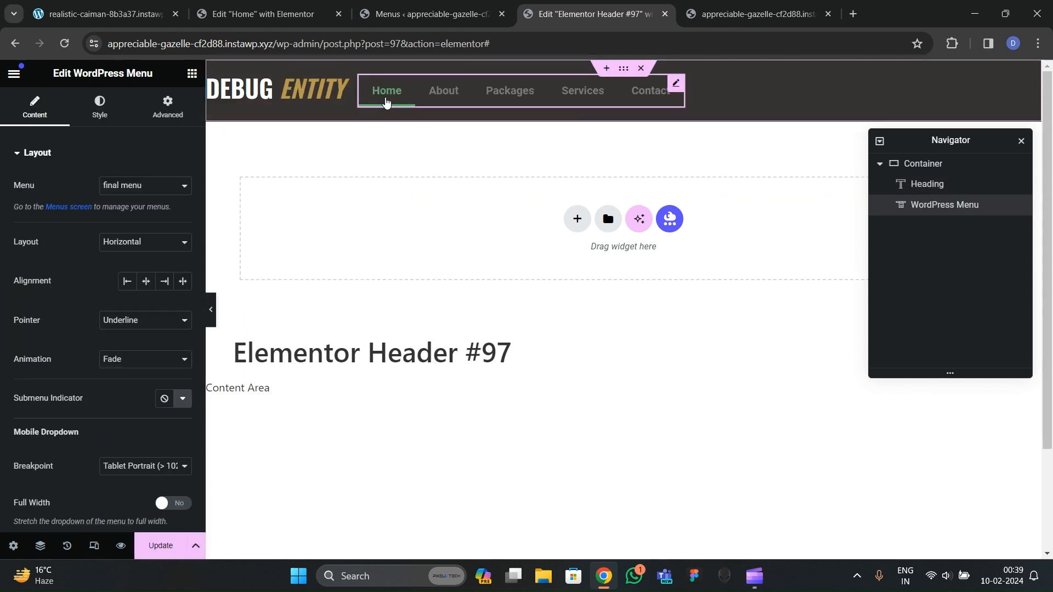
# Step: Set the header container's justify content to Space Between and center its items vertically
pyautogui.click(925, 166)
pyautogui.scroll(-3, 133, 242)
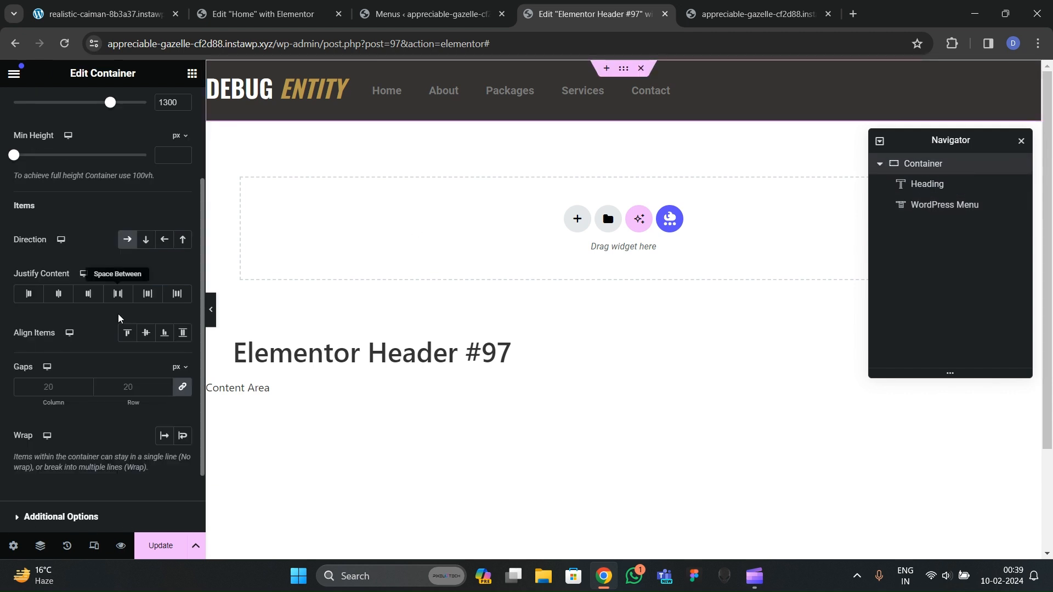
pyautogui.click(117, 294)
pyautogui.click(146, 333)
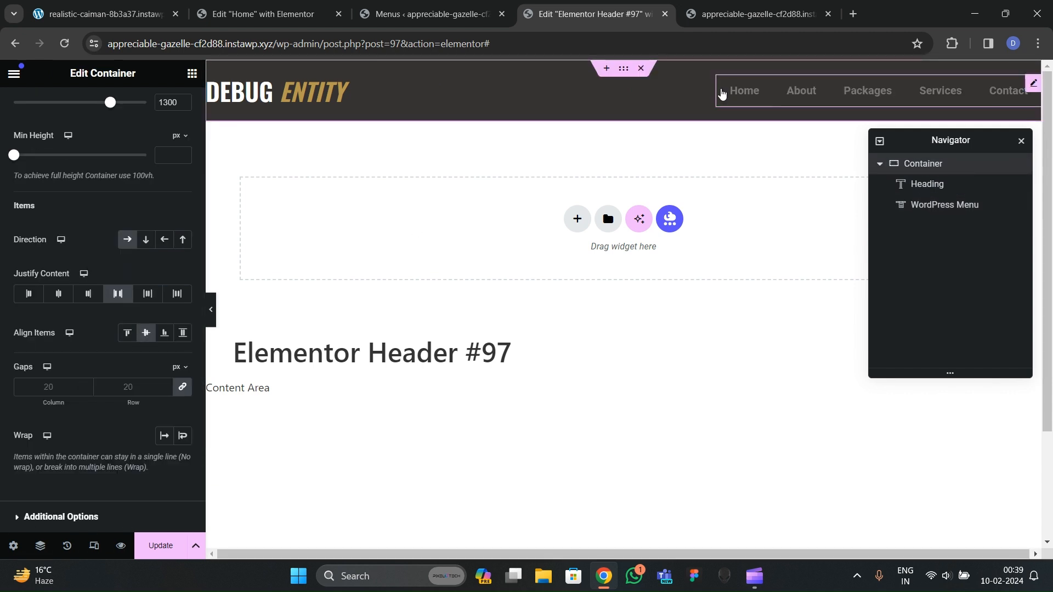
# Step: Set the WordPress Menu's normal text color to white
pyautogui.click(741, 93)
pyautogui.click(101, 123)
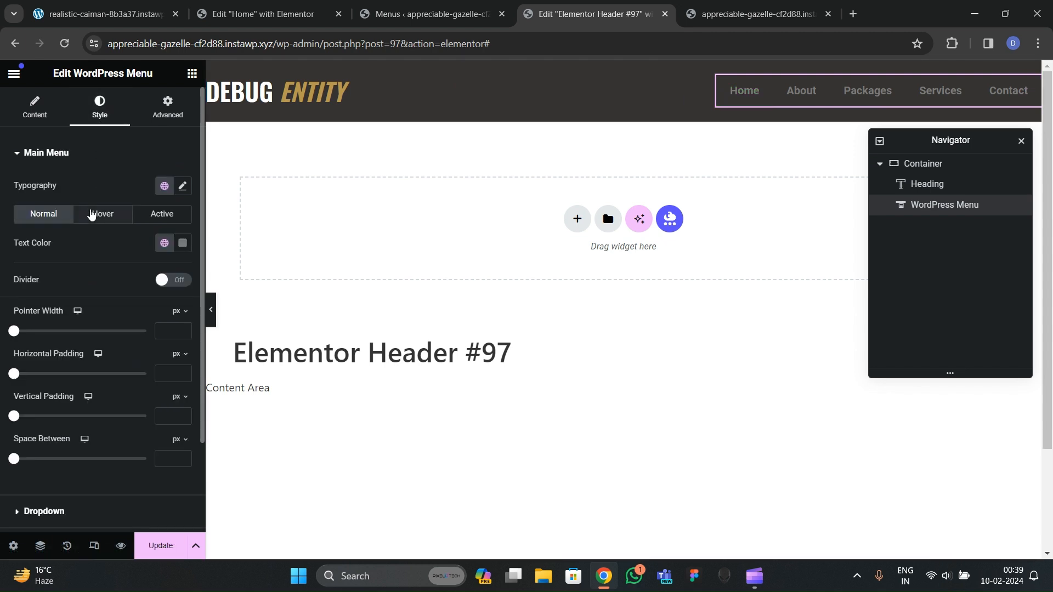
pyautogui.click(182, 243)
pyautogui.click(64, 252)
# Step: Change the main menu's typography font family to Oswald
pyautogui.click(183, 185)
pyautogui.click(132, 249)
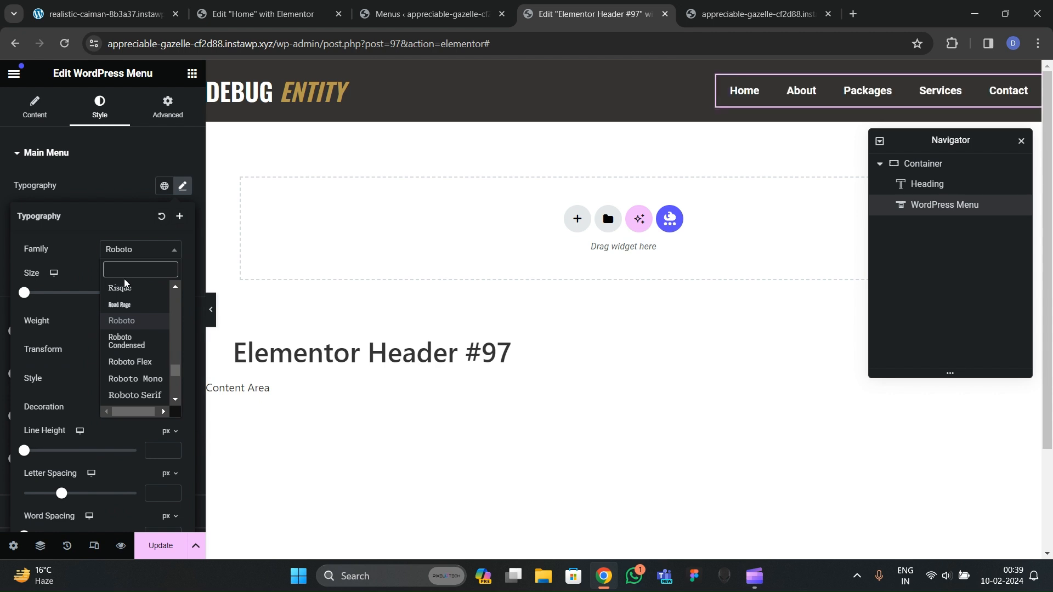
pyautogui.write('osald')
pyautogui.press('BackSpace')
pyautogui.press('BackSpace')
pyautogui.write('ld')
pyautogui.press('BackSpace')
pyautogui.press('BackSpace')
pyautogui.press('BackSpace')
pyautogui.press('BackSpace')
pyautogui.write('wald')
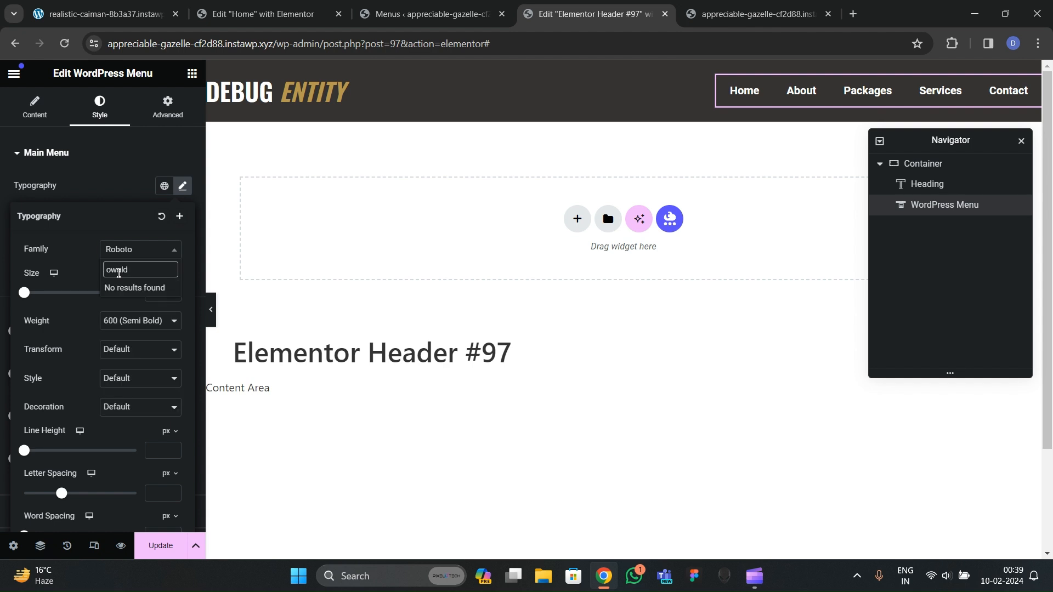
pyautogui.press('BackSpace')
pyautogui.press('BackSpace')
pyautogui.press('BackSpace')
pyautogui.press('BackSpace')
pyautogui.write('swald')
pyautogui.press('Return')
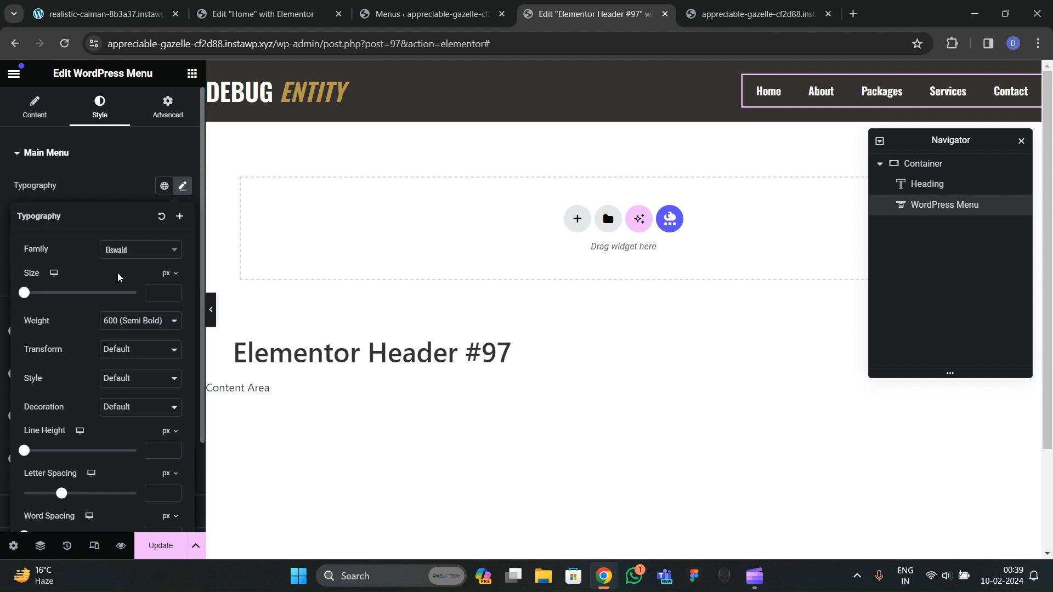
# Step: Make the menu text uppercase with 500 (Medium) weight and bring its font size slightly below 17 px
pyautogui.click(129, 351)
pyautogui.click(122, 373)
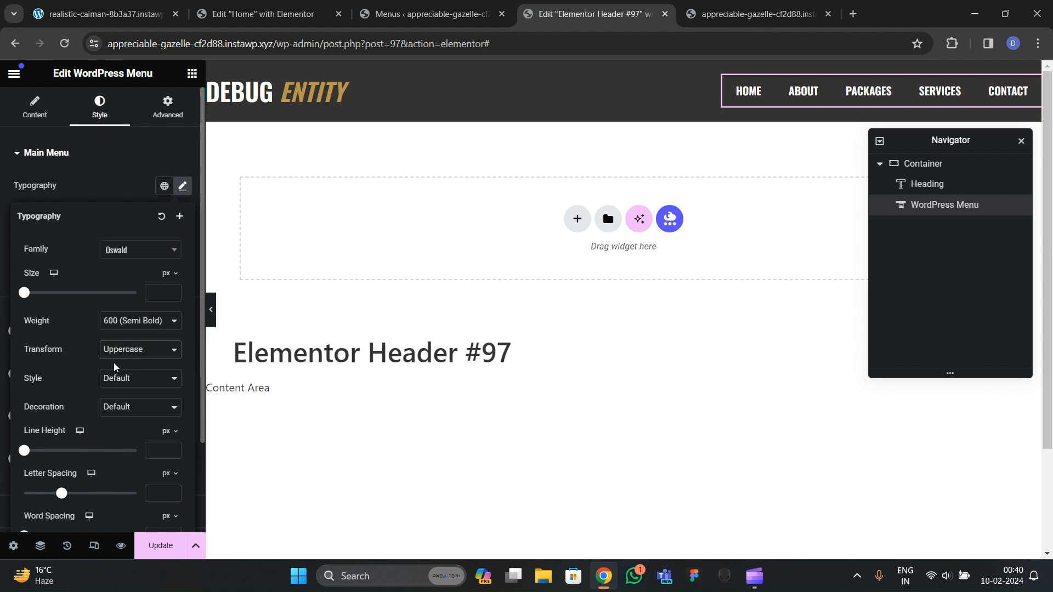
pyautogui.click(133, 326)
pyautogui.click(129, 377)
pyautogui.click(176, 291)
pyautogui.write('3')
pyautogui.click(176, 290)
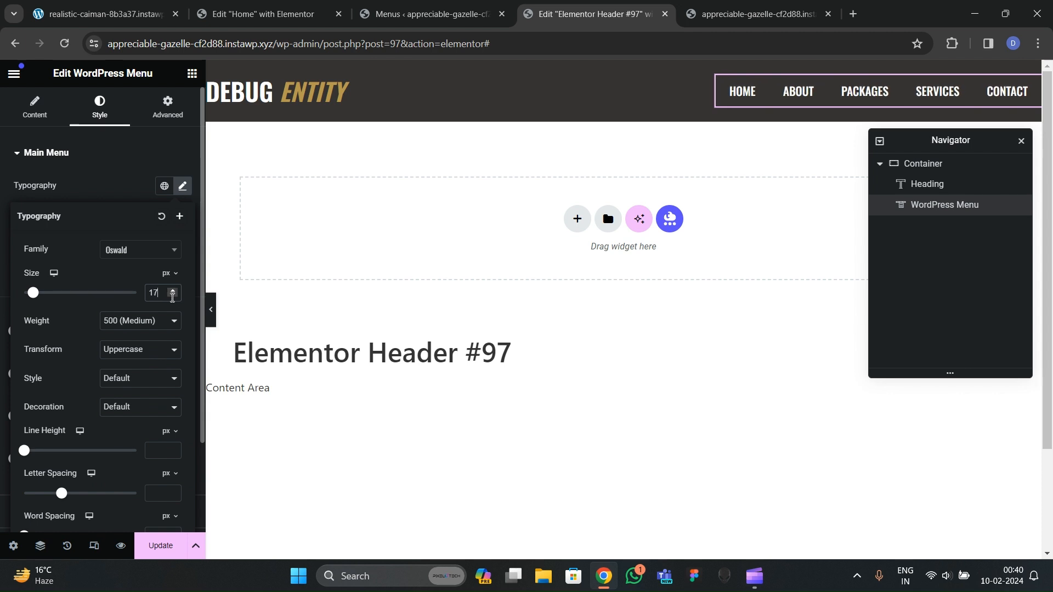
pyautogui.click(172, 296)
pyautogui.click(172, 296)
pyautogui.click(104, 187)
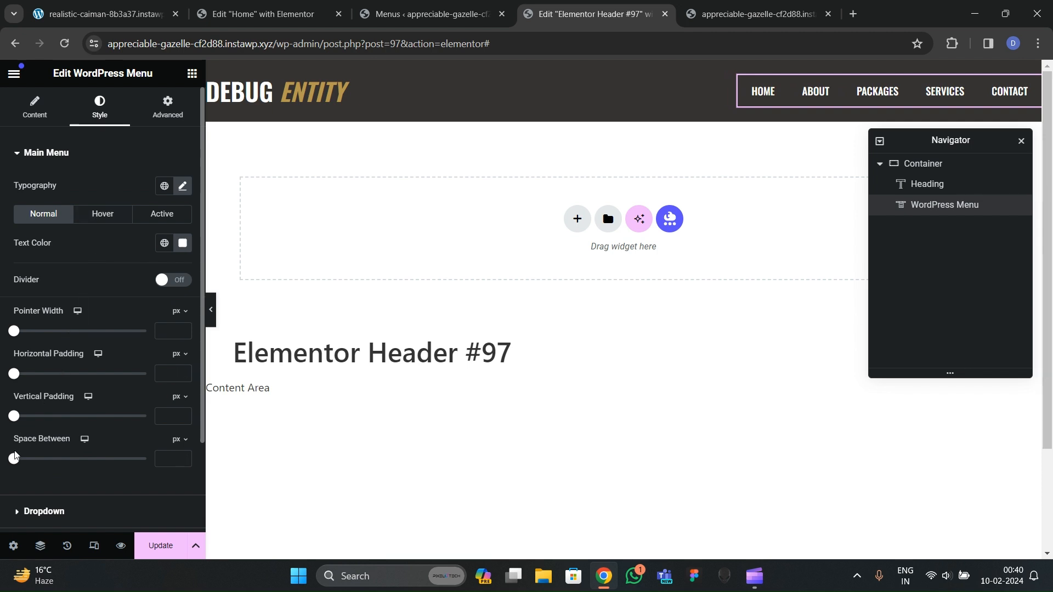
# Step: Set the menu's space between to 25 px, turn on its divider, and compare the menu with the reference site
pyautogui.moveTo(13, 459); pyautogui.dragTo(47, 459)
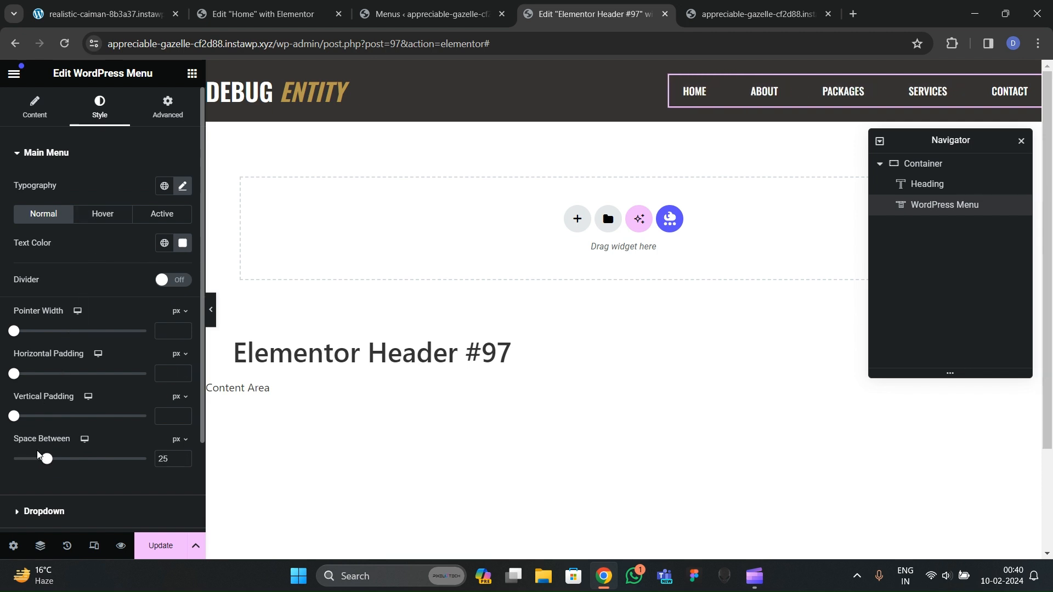
pyautogui.click(165, 280)
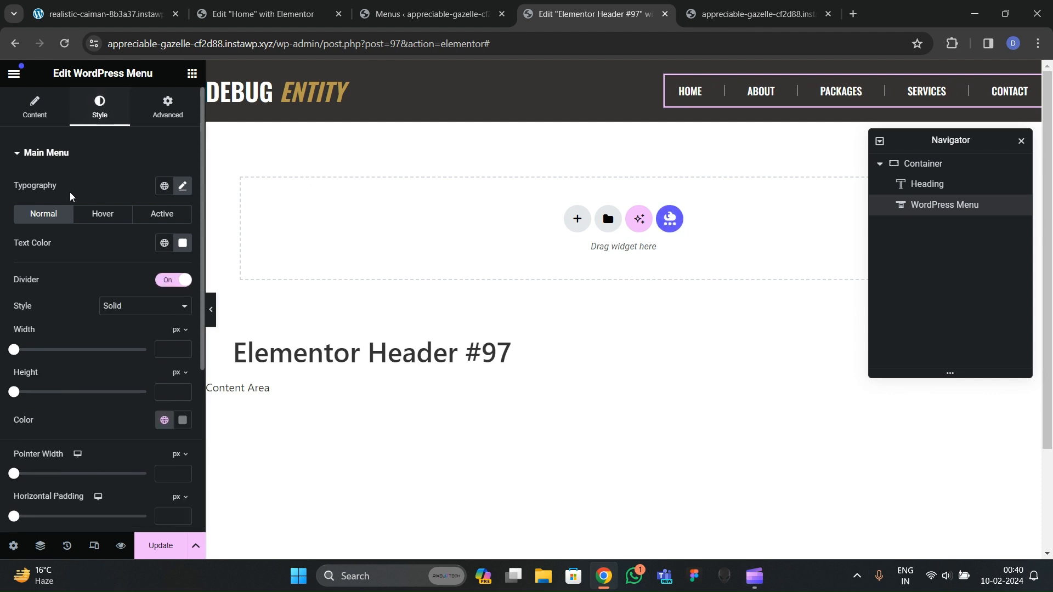
pyautogui.click(94, 25)
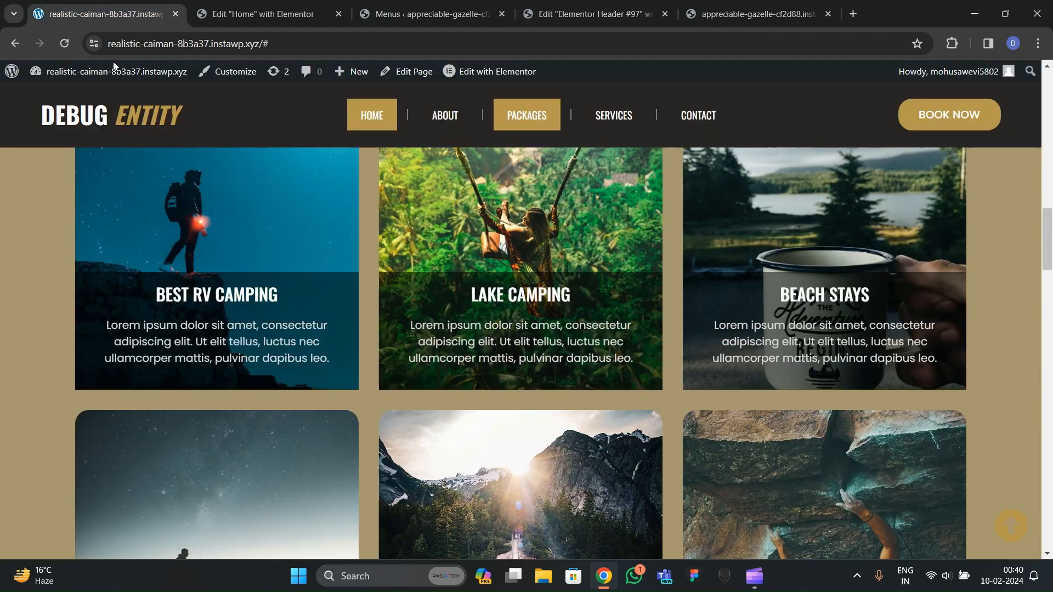
pyautogui.hotkey('ctrl', '4')
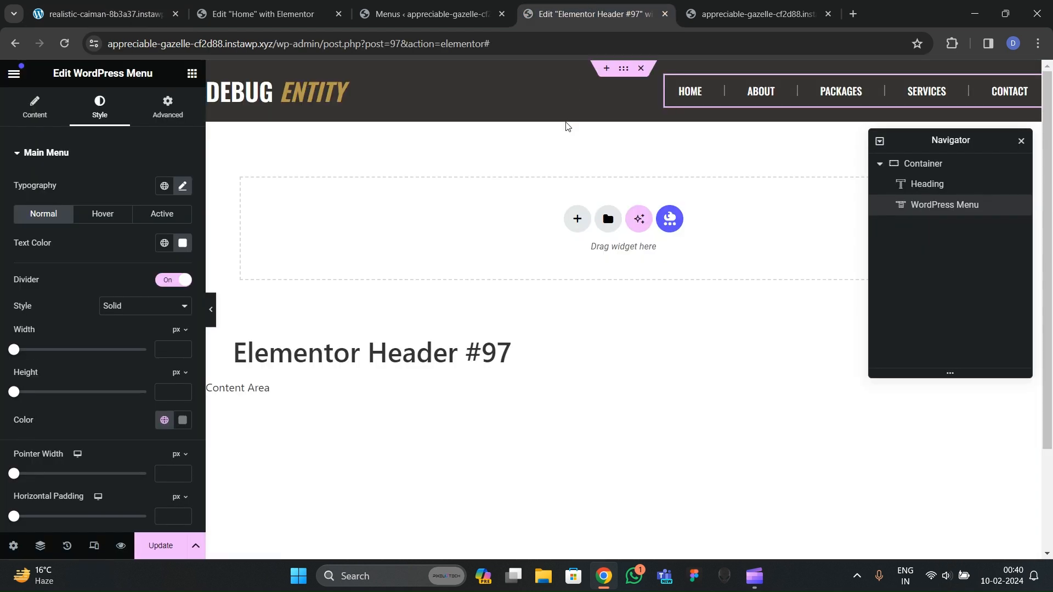
# Step: Set the menu's pointer to Background with the Sweep Right animation
pyautogui.click(686, 94)
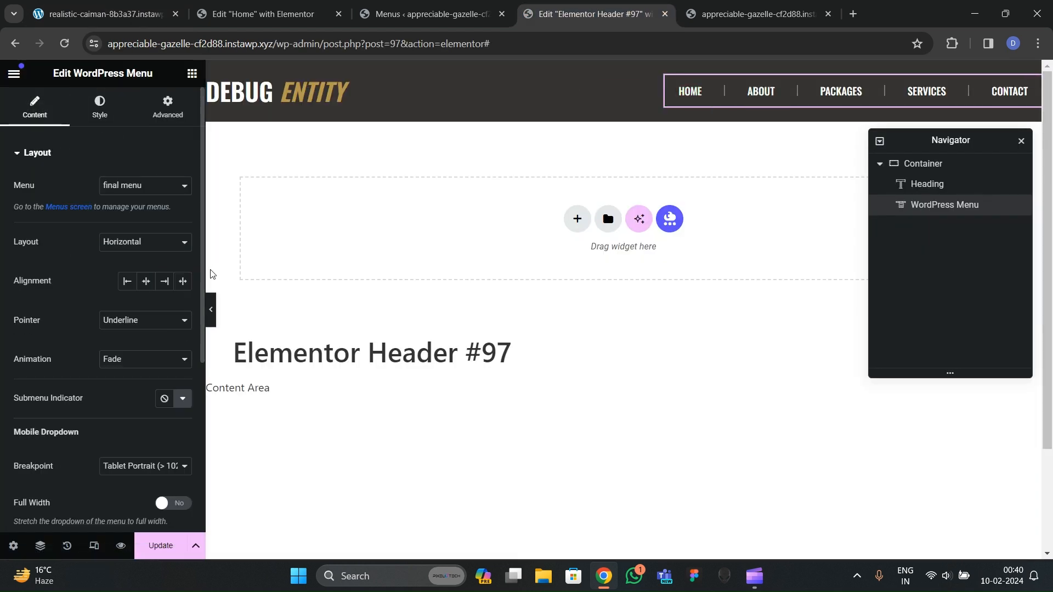
pyautogui.click(125, 328)
pyautogui.click(123, 385)
pyautogui.click(123, 360)
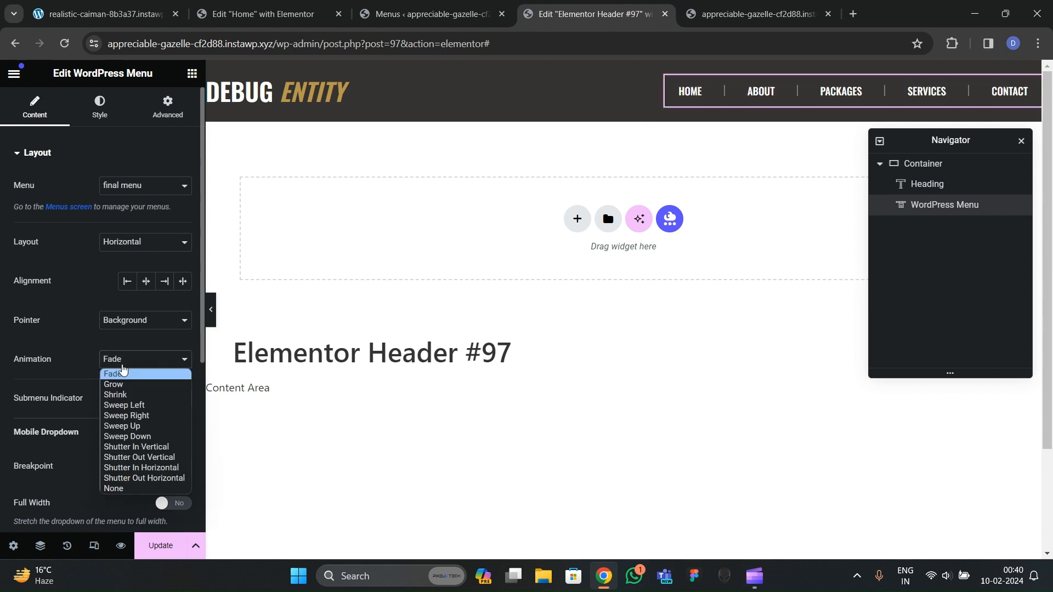
pyautogui.click(122, 416)
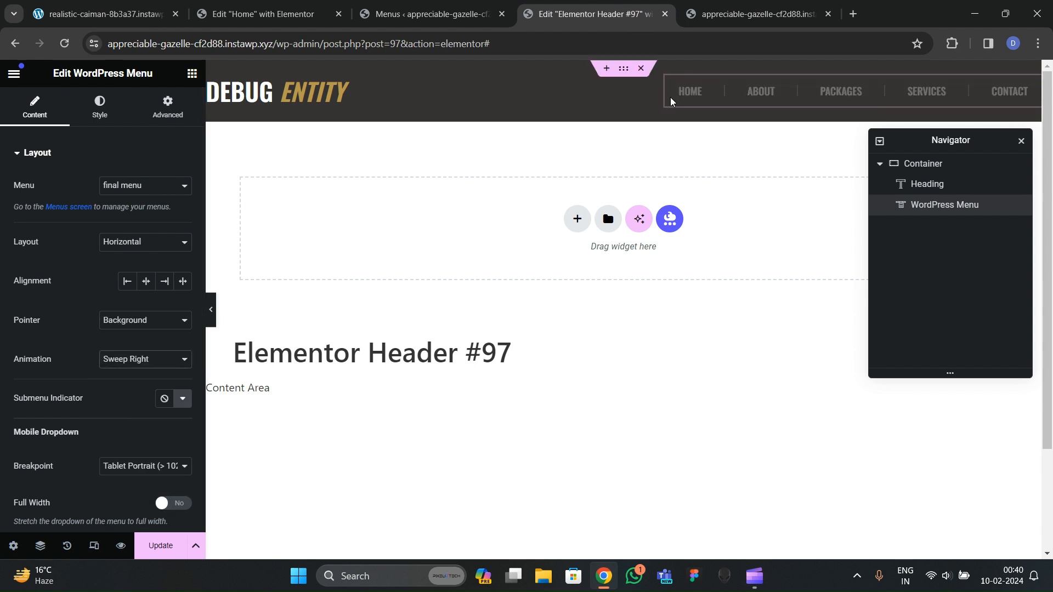
# Step: Try the Sweep Up pointer animation on the menu and return it to Sweep Right
pyautogui.click(138, 327)
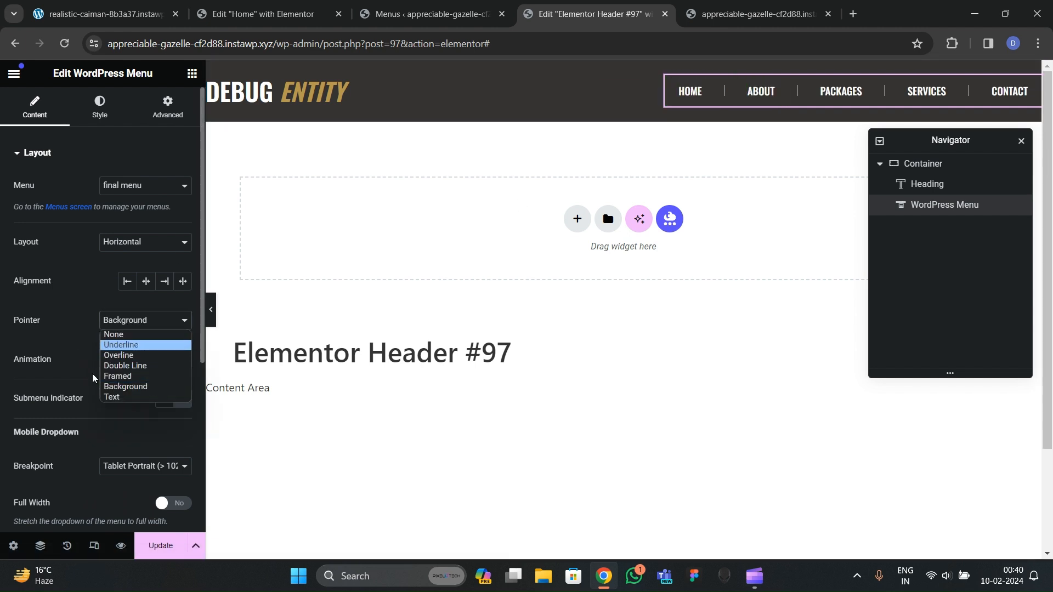
pyautogui.click(46, 352)
pyautogui.click(126, 361)
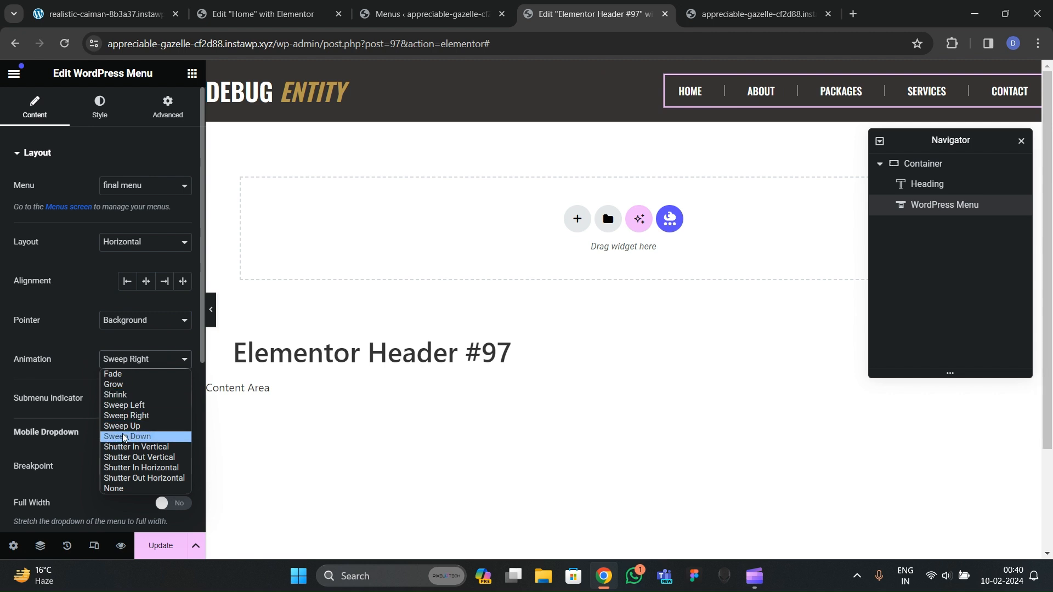
pyautogui.click(123, 426)
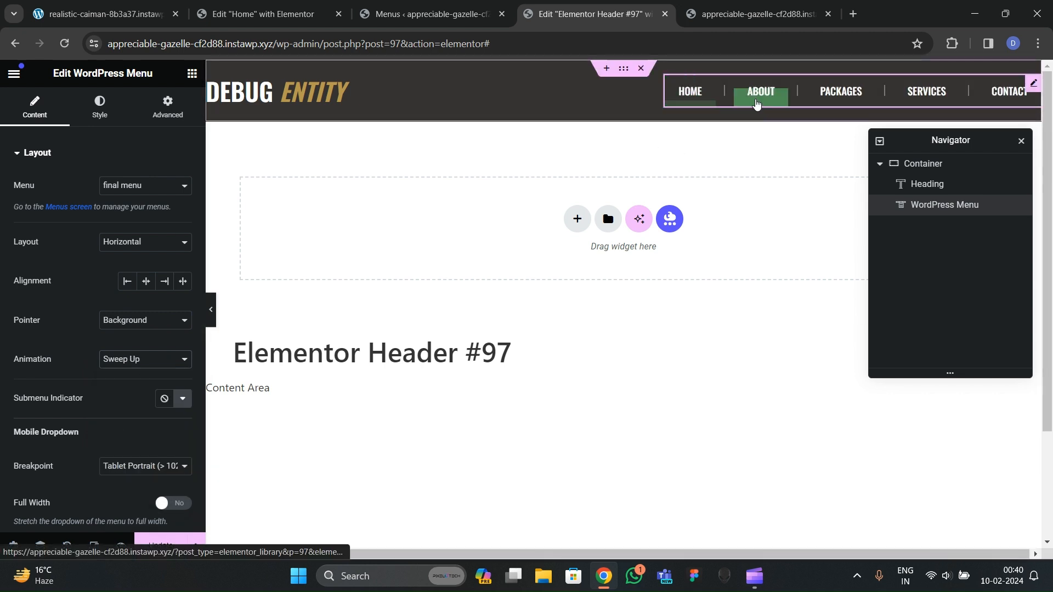
pyautogui.click(148, 357)
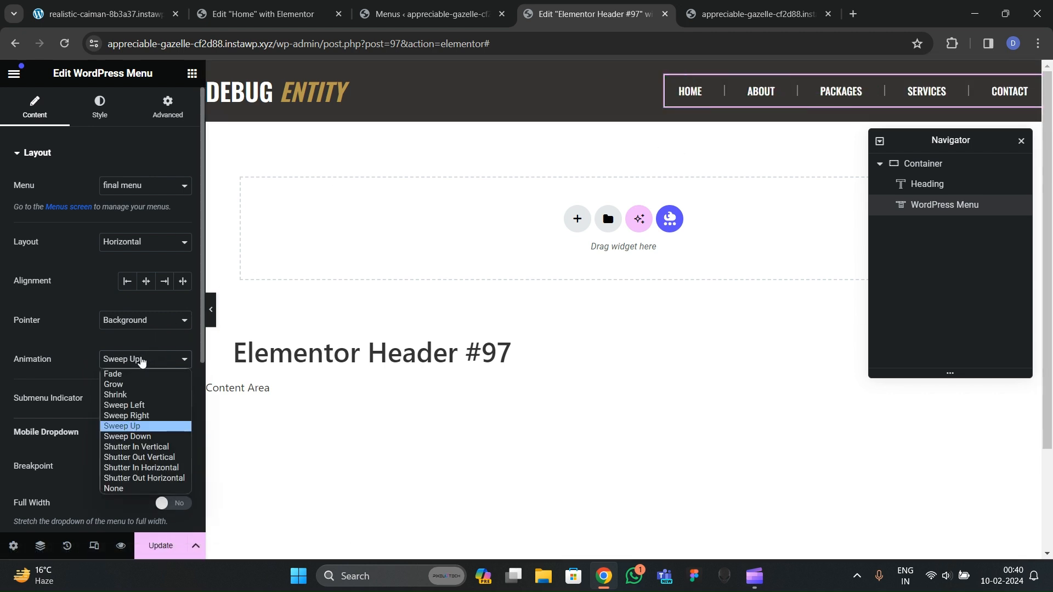
pyautogui.click(126, 414)
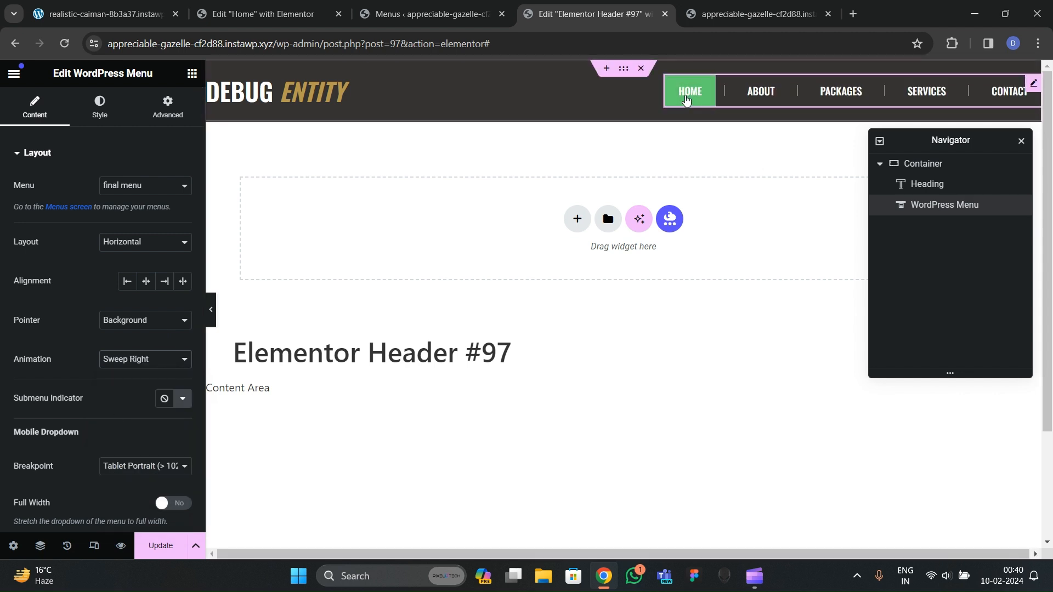
# Step: Check the reference site's menu and set the header menu's hover pointer color to the theme1 global color
pyautogui.click(104, 14)
pyautogui.click(555, 19)
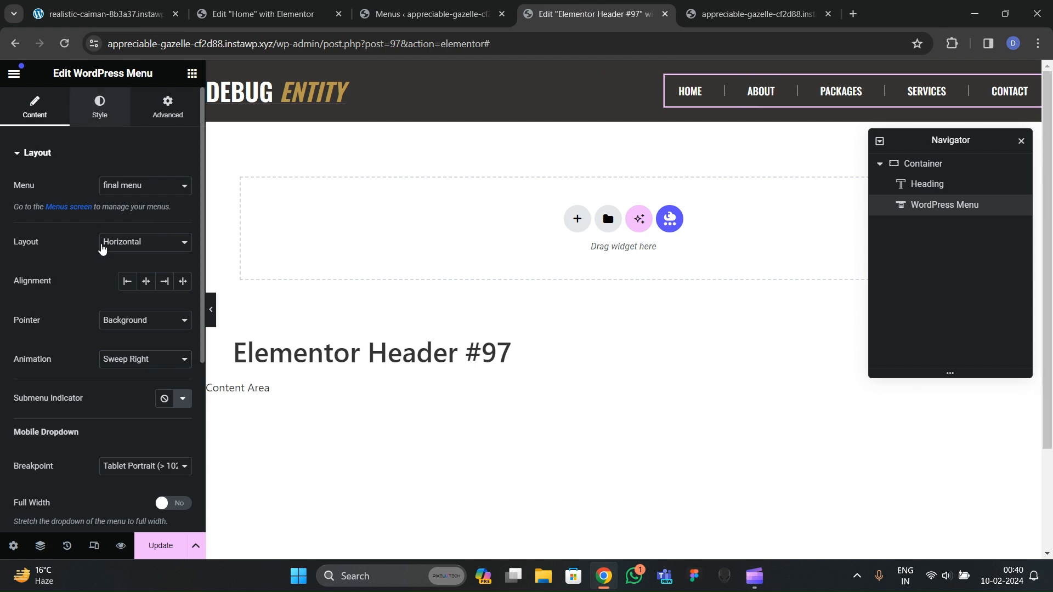
pyautogui.click(100, 106)
pyautogui.click(102, 214)
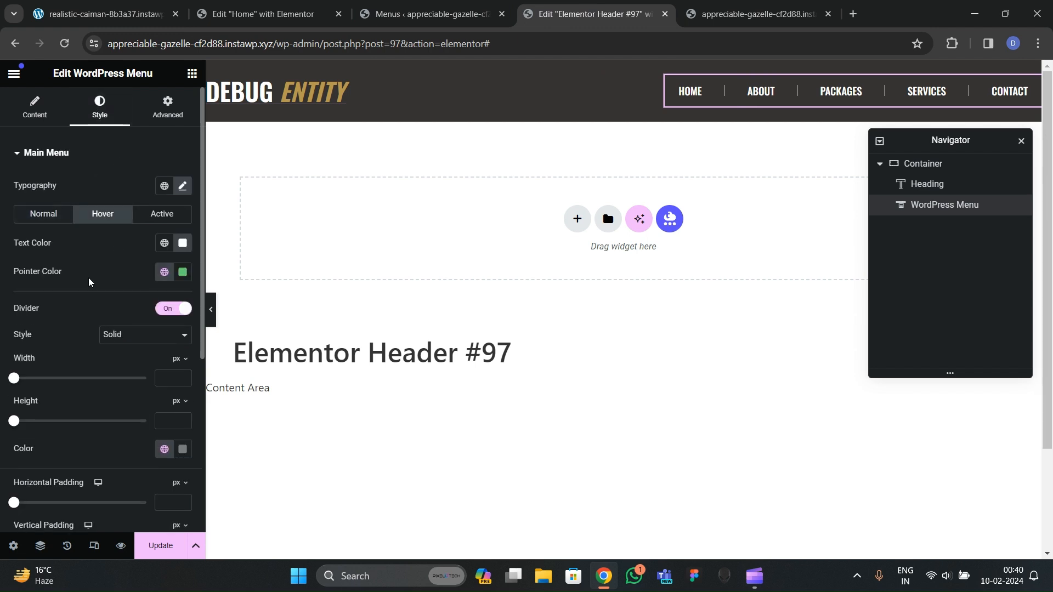
pyautogui.click(164, 272)
pyautogui.scroll(-2, 50, 378)
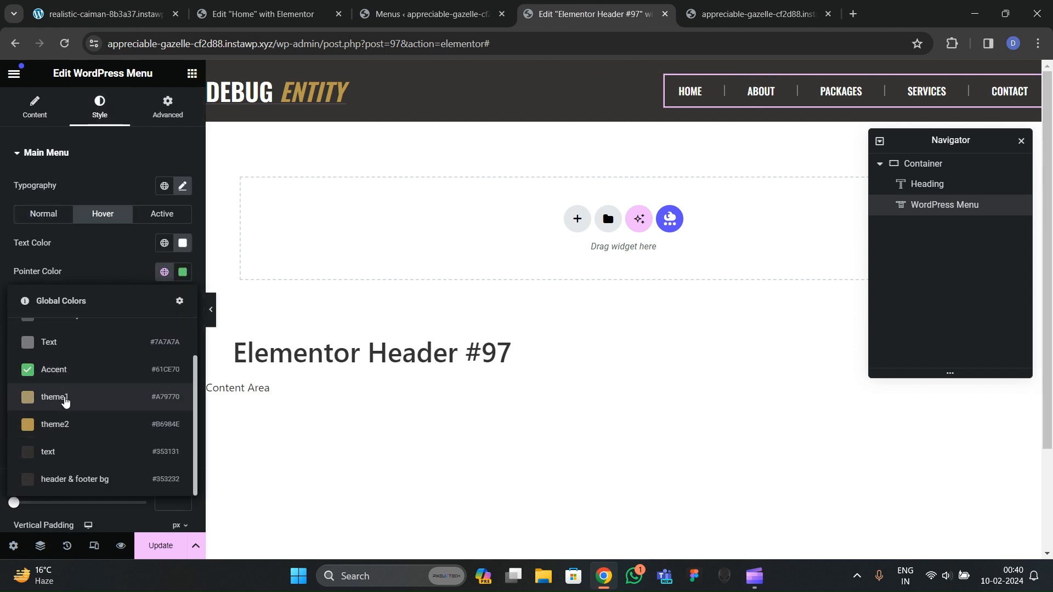
pyautogui.click(63, 402)
# Step: Give the menu's active item white text and the theme1 global color as its pointer color
pyautogui.click(162, 214)
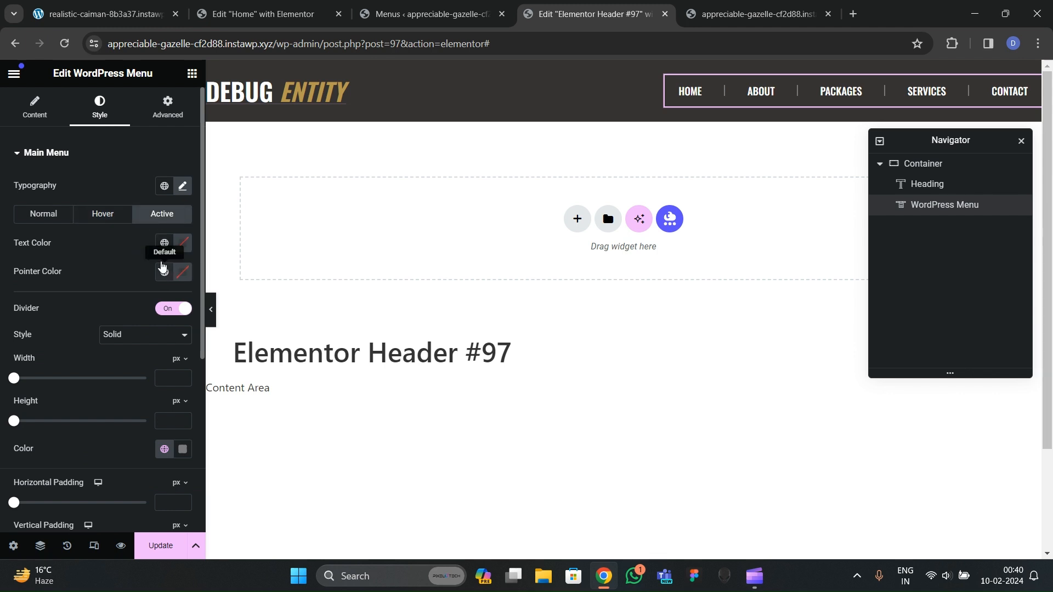
pyautogui.click(184, 248)
pyautogui.moveTo(169, 352); pyautogui.dragTo(76, 248)
pyautogui.click(76, 248)
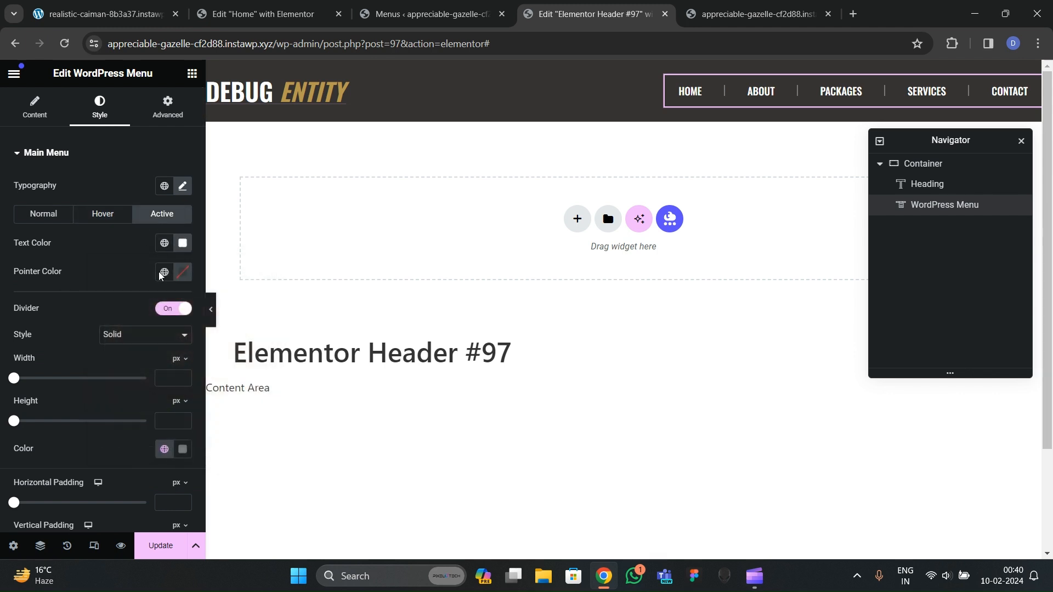
pyautogui.click(165, 272)
pyautogui.click(77, 445)
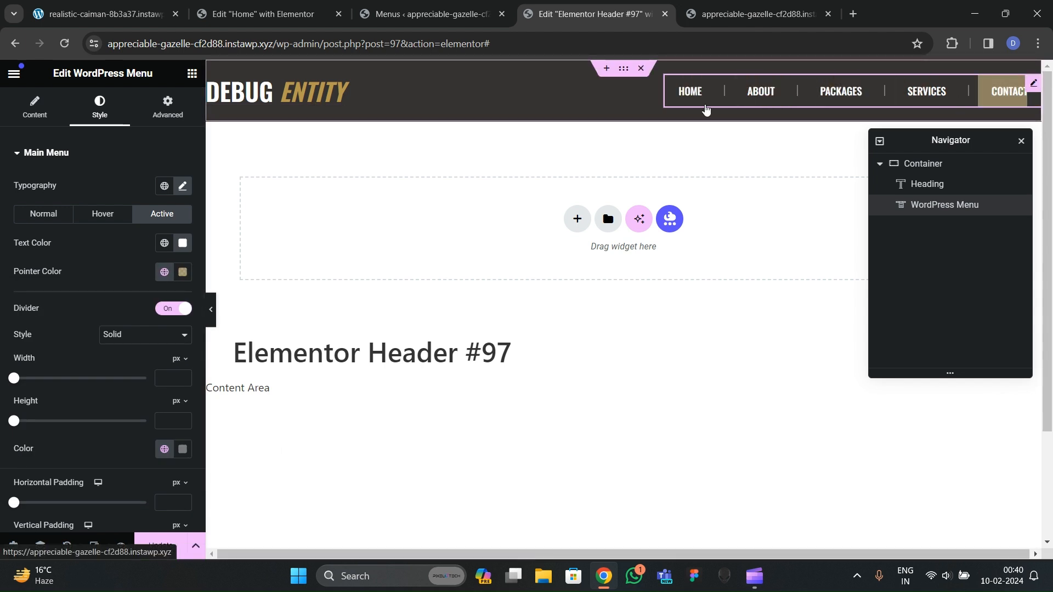
# Step: Add a Button widget after the menu in the header container and set its text to ORDER NOW
pyautogui.click(191, 75)
pyautogui.scroll(-7, 136, 320)
pyautogui.moveTo(61, 420); pyautogui.dragTo(304, 95)
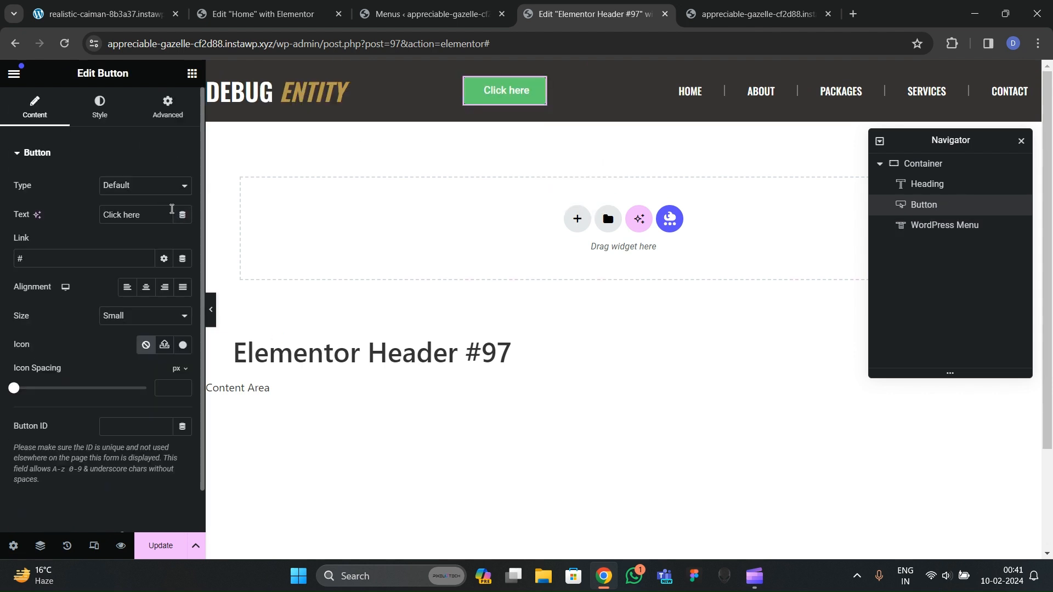
pyautogui.moveTo(934, 209); pyautogui.dragTo(932, 228)
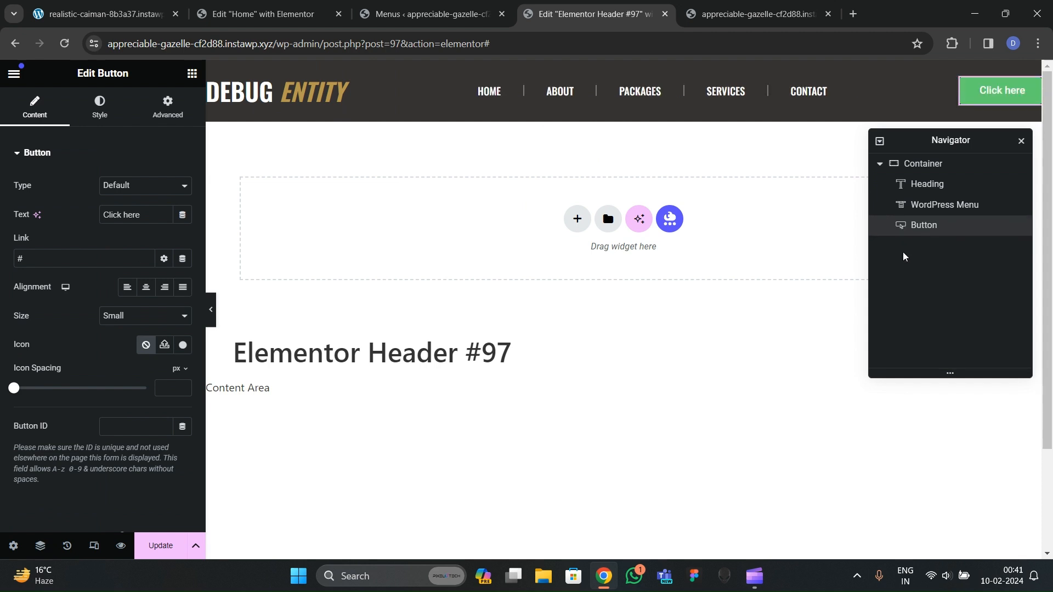
pyautogui.moveTo(140, 214); pyautogui.dragTo(28, 214)
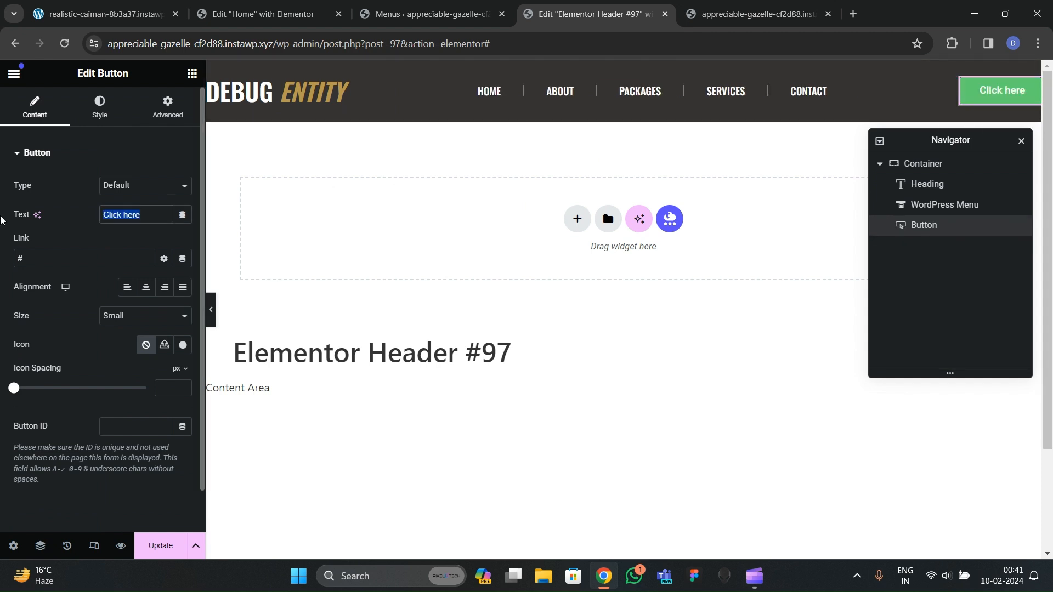
pyautogui.write('ORDER NOW')
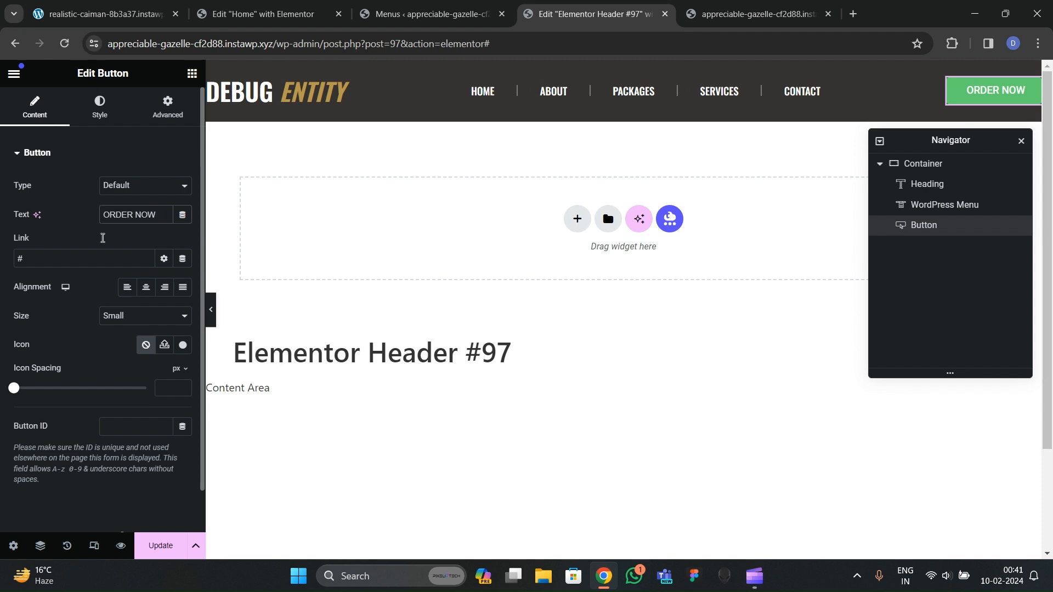
# Step: Give the ORDER NOW button the theme1 global color as background and white text
pyautogui.click(100, 107)
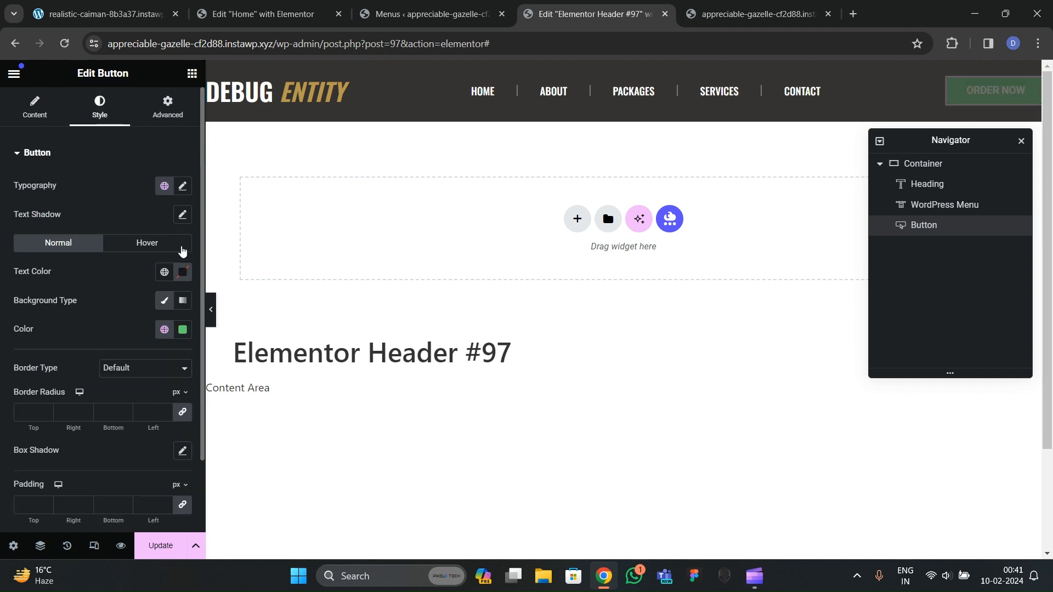
pyautogui.click(160, 331)
pyautogui.click(68, 494)
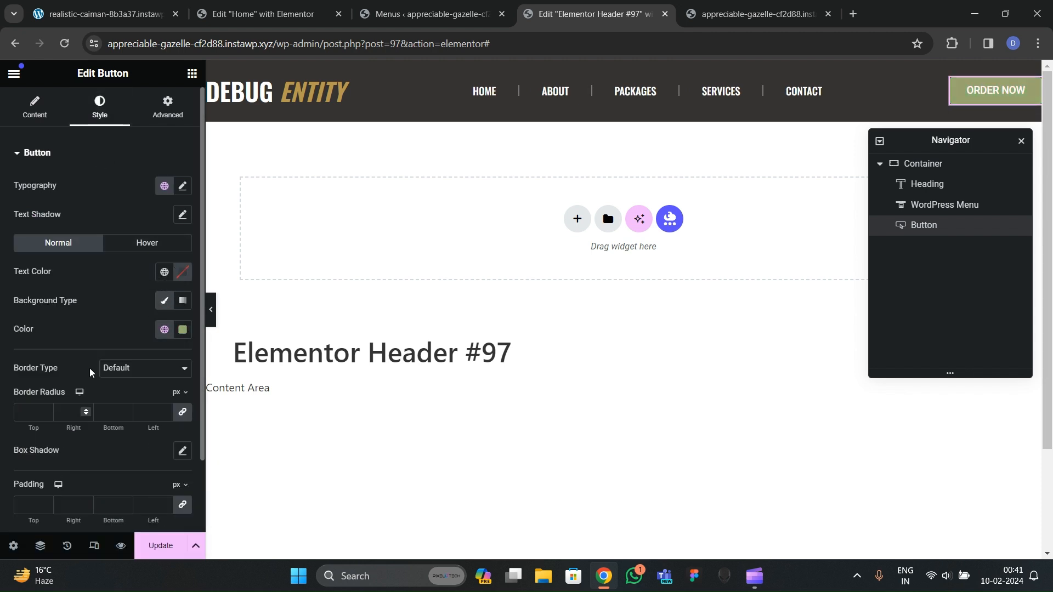
pyautogui.click(184, 276)
pyautogui.moveTo(159, 346); pyautogui.dragTo(71, 286)
pyautogui.click(52, 368)
# Step: Set the button's border radius to 100 px on all corners and its size to Medium
pyautogui.click(42, 408)
pyautogui.write('100')
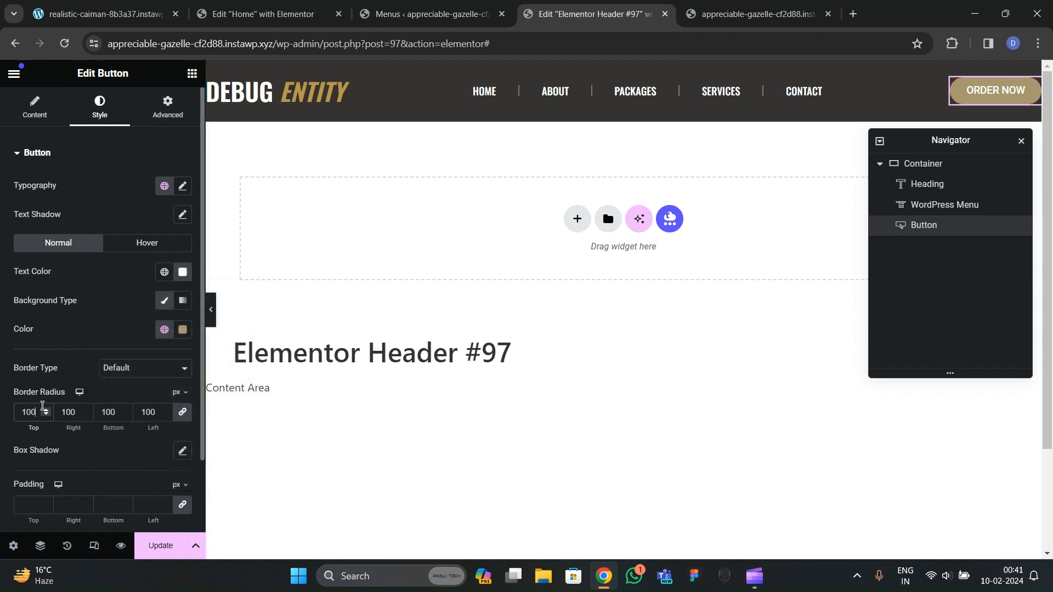
pyautogui.click(35, 107)
pyautogui.click(131, 317)
pyautogui.click(124, 353)
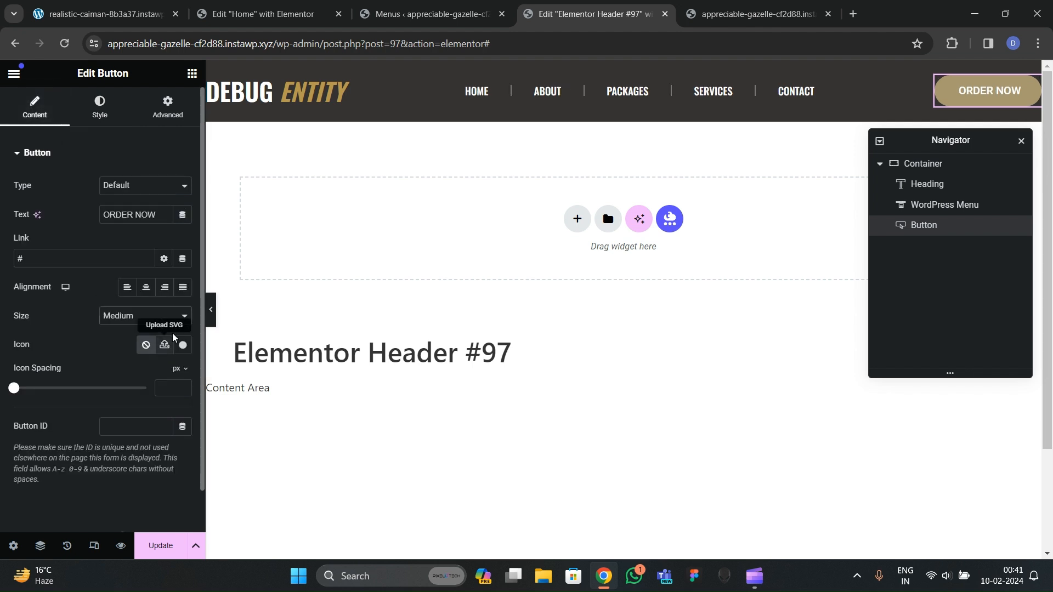
# Step: Set the ORDER NOW header button's normal background to the gold global colour
pyautogui.click(211, 323)
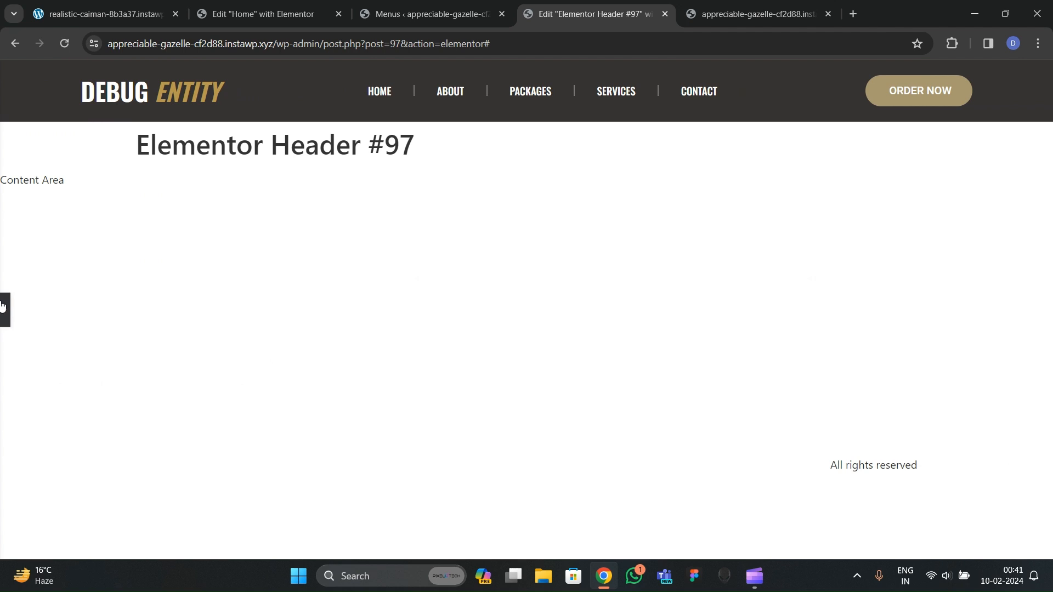
pyautogui.click(2, 307)
pyautogui.click(94, 122)
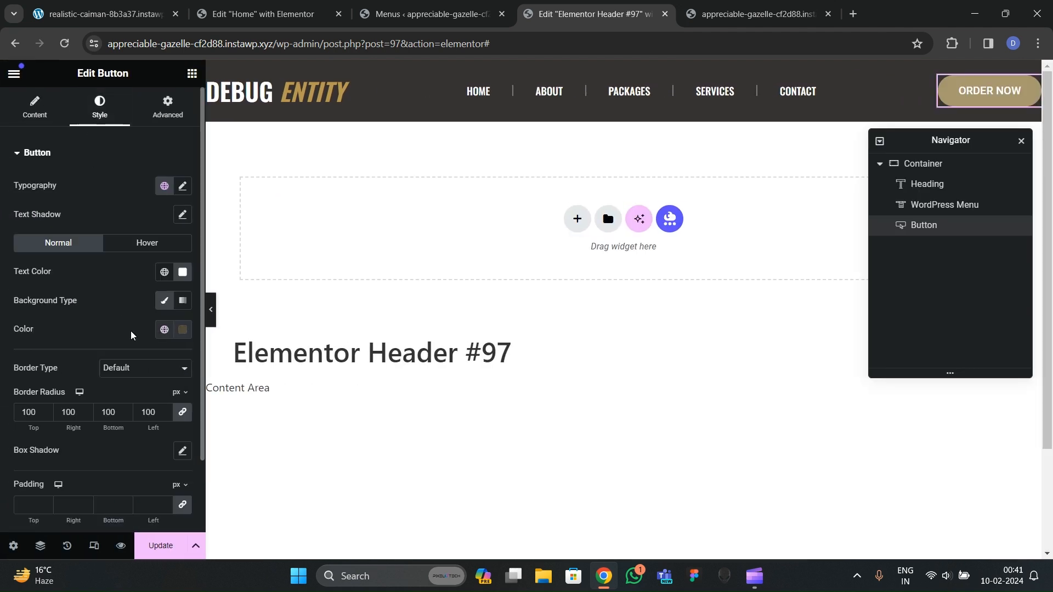
pyautogui.click(158, 329)
pyautogui.scroll(-2, 84, 433)
pyautogui.click(75, 458)
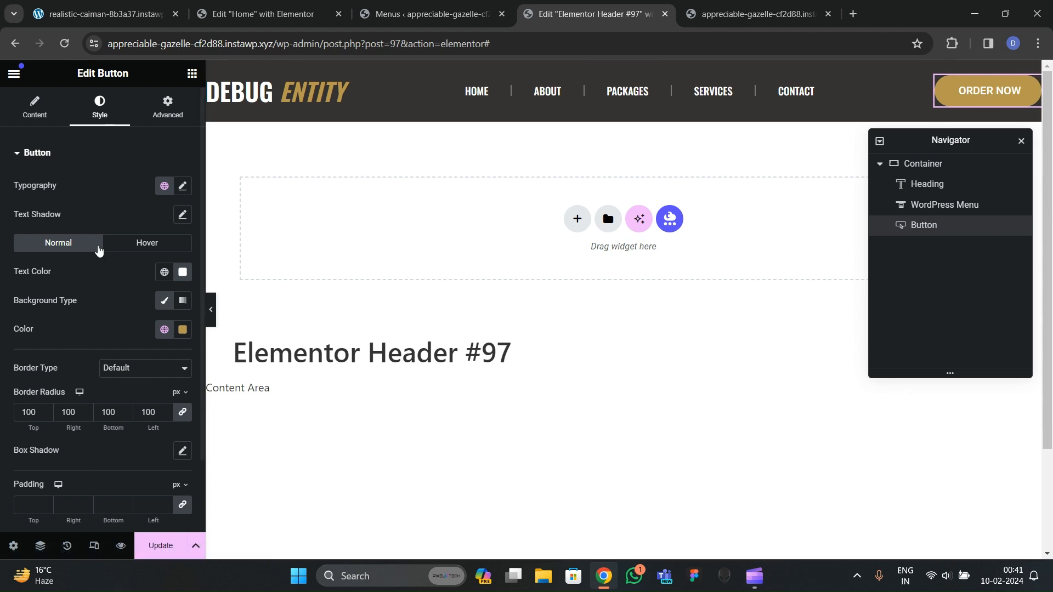
# Step: Set the header button's typography to the Poppins family with 600 (Semi Bold) weight
pyautogui.click(182, 187)
pyautogui.click(144, 249)
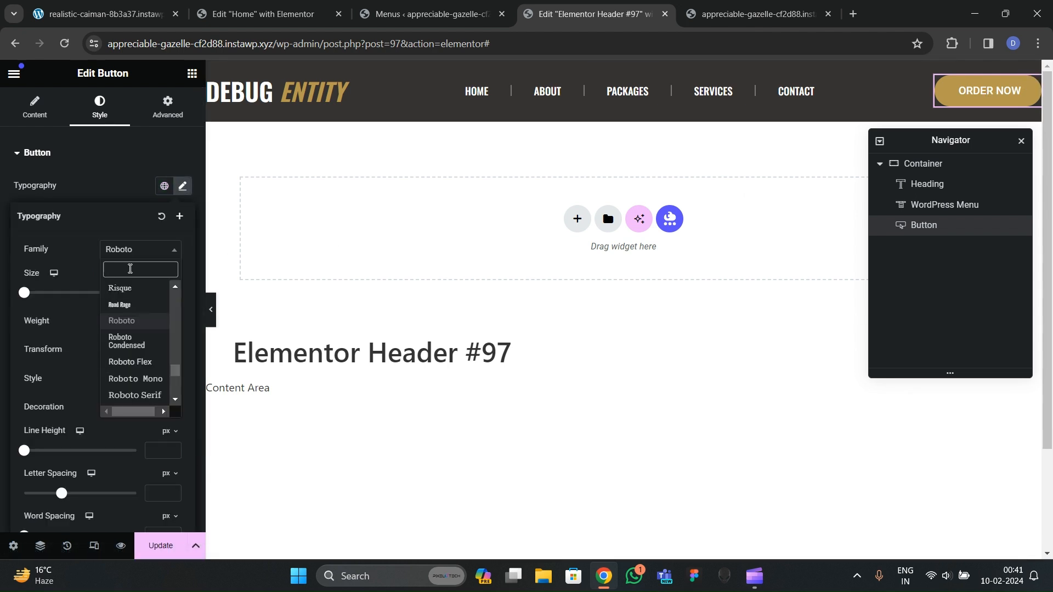
pyautogui.write('poppins')
pyautogui.press('Return')
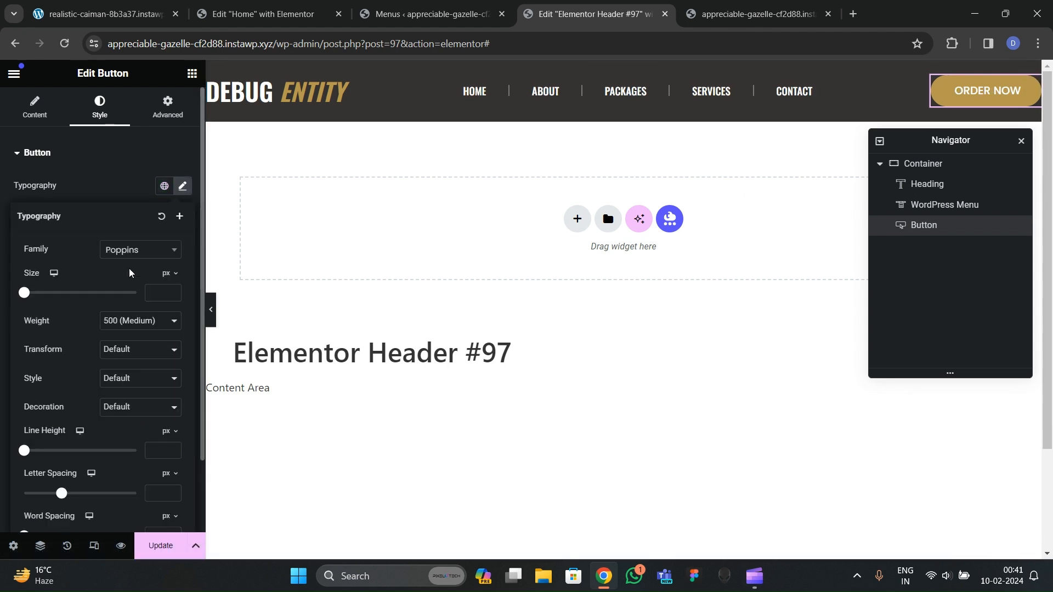
pyautogui.click(130, 321)
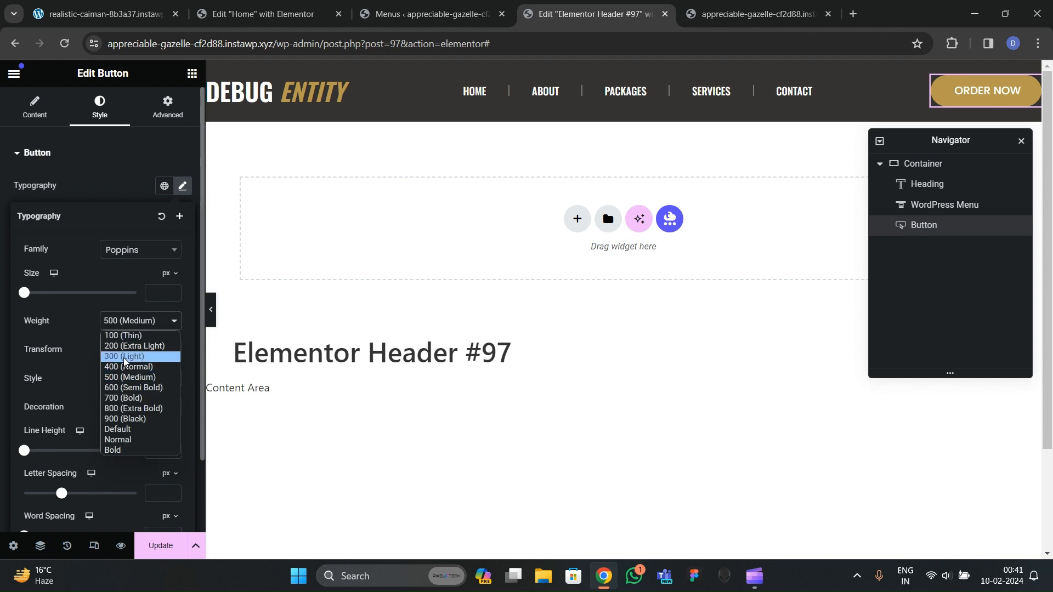
pyautogui.click(127, 391)
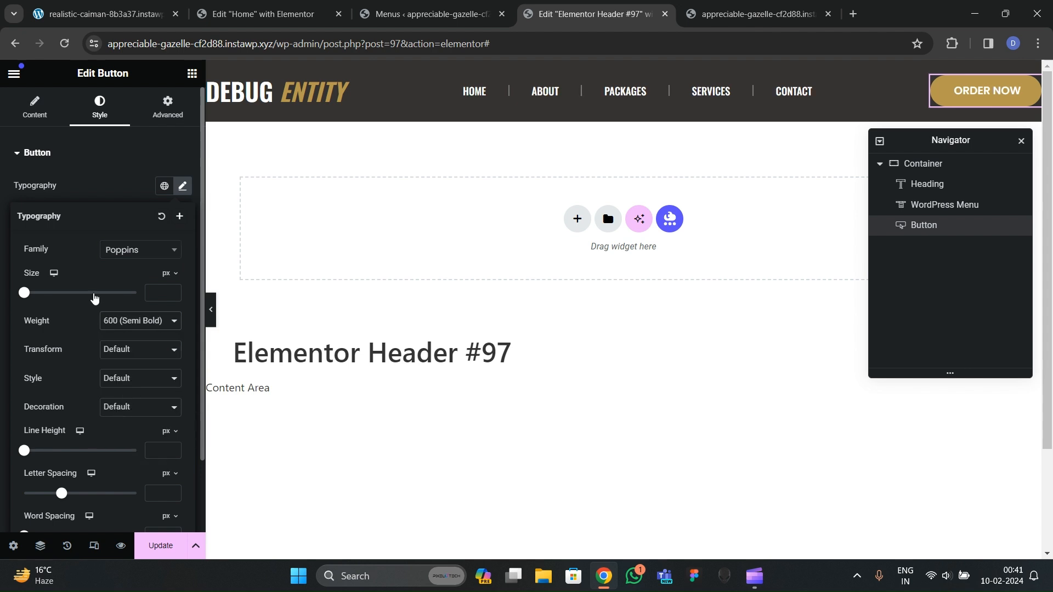
pyautogui.click(127, 161)
# Step: Compare the header with the reference site's header and change the button's text to BOOK NOW
pyautogui.click(211, 311)
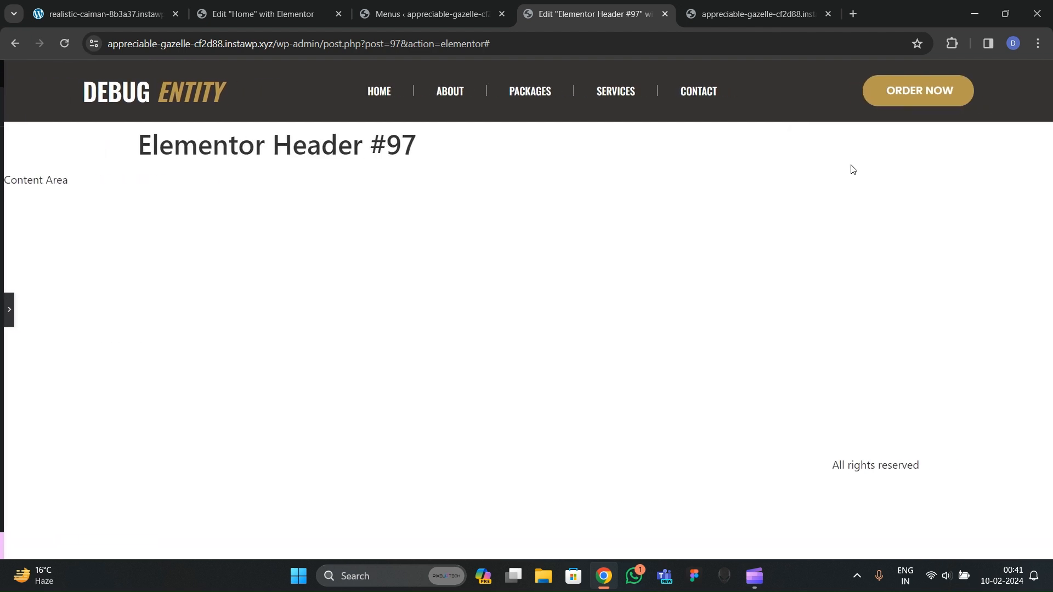
pyautogui.click(105, 4)
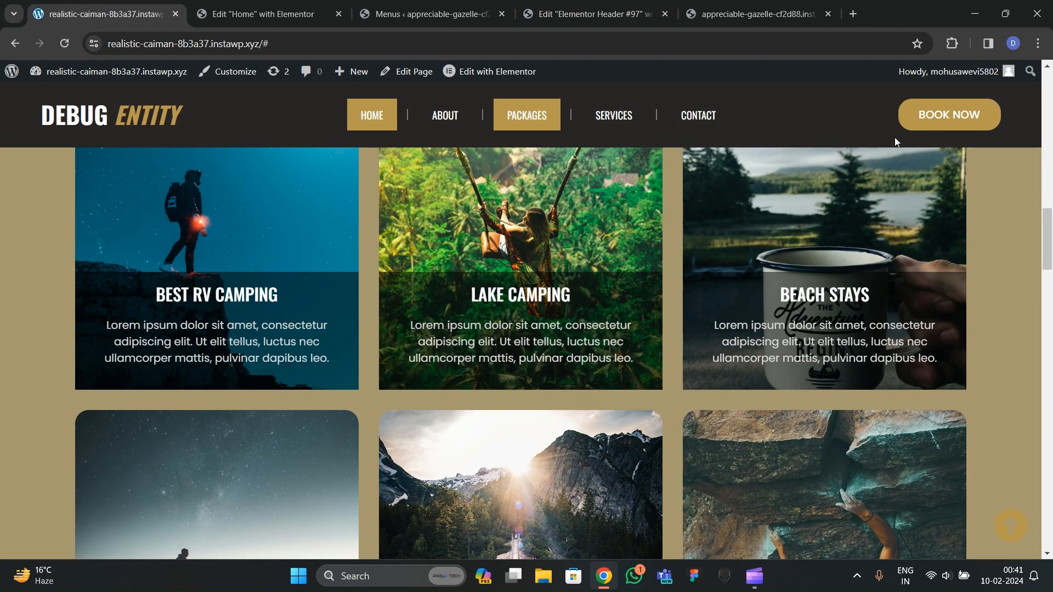
pyautogui.click(488, 9)
pyautogui.click(543, 4)
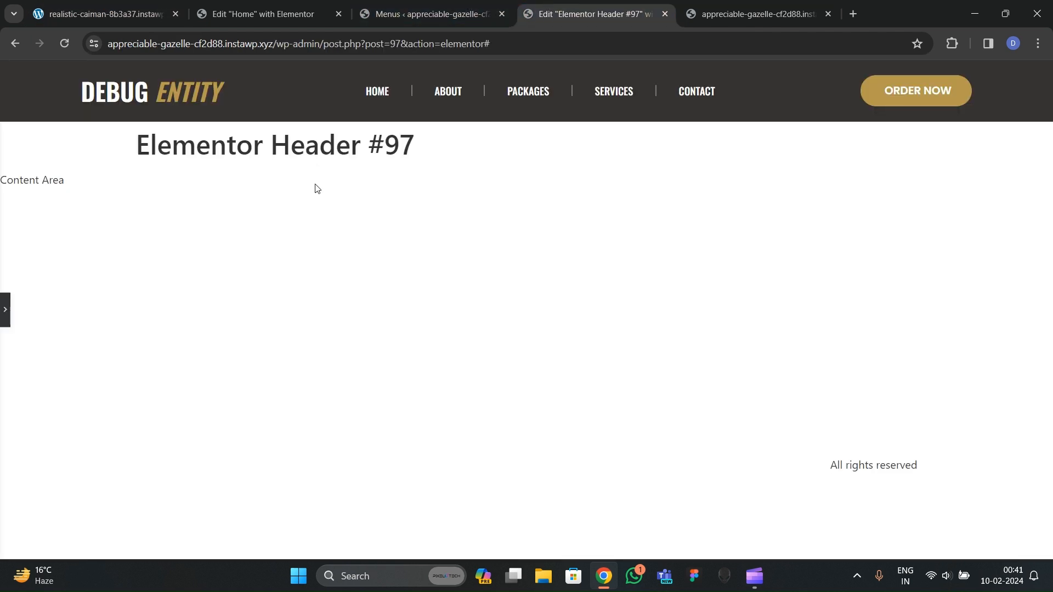
pyautogui.click(2, 300)
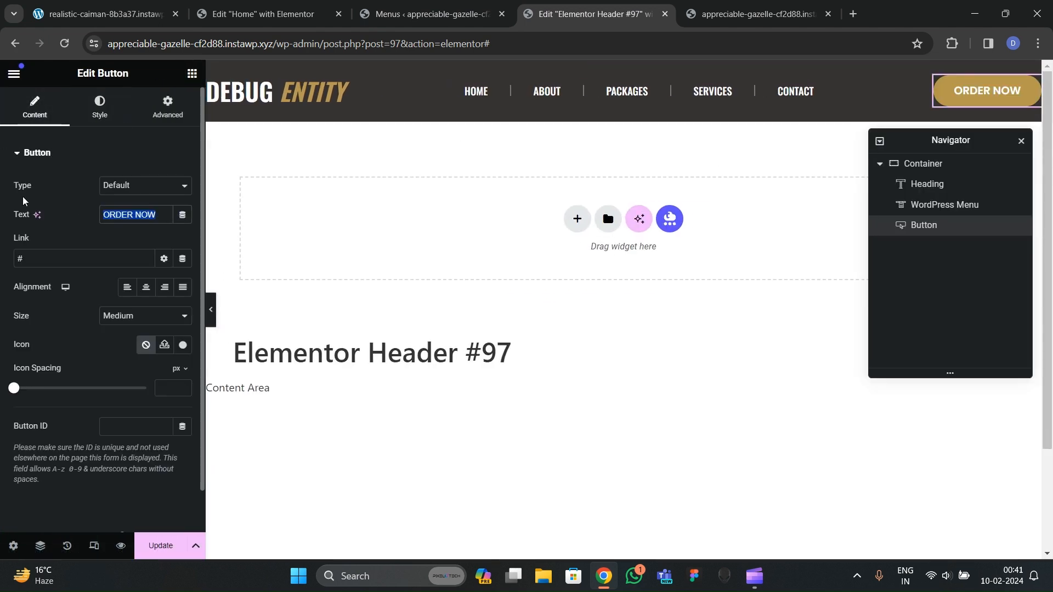
pyautogui.write('BOOK NOW')
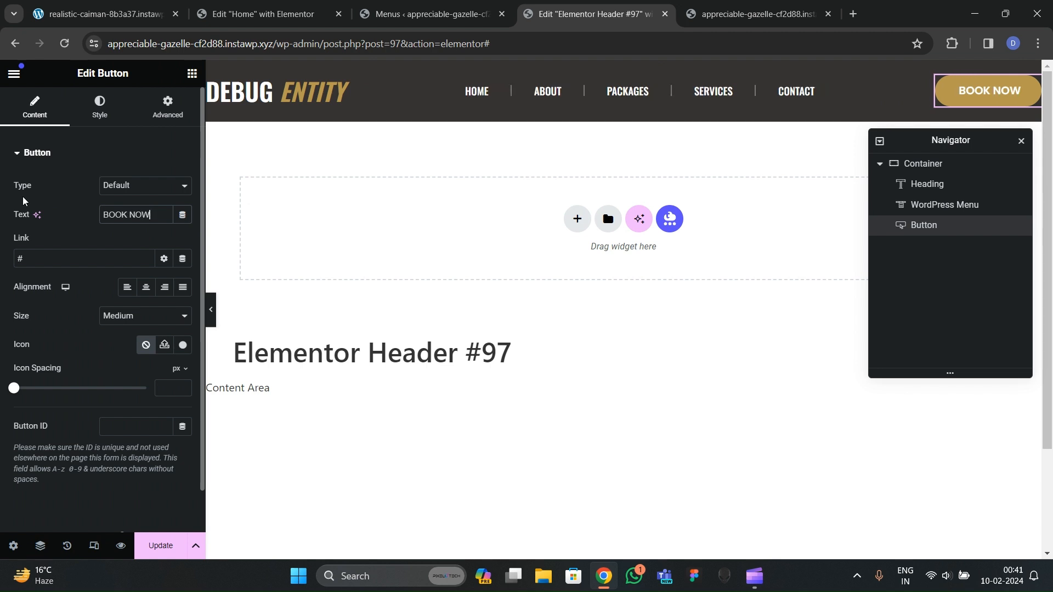
# Step: Give the BOOK NOW button a white background and black text for its hover state
pyautogui.click(99, 108)
pyautogui.click(147, 242)
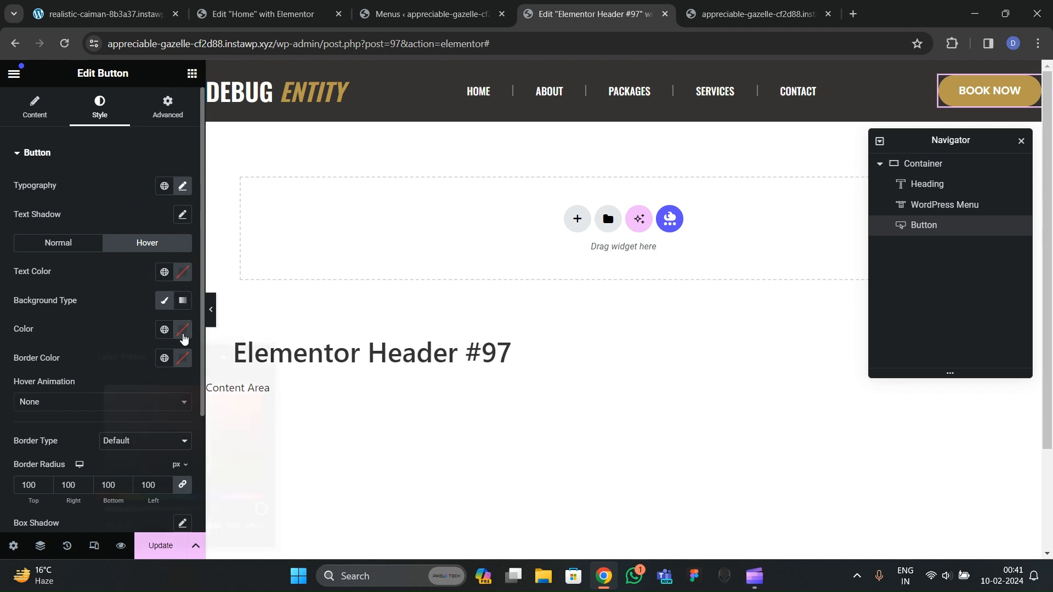
pyautogui.click(184, 339)
pyautogui.click(104, 384)
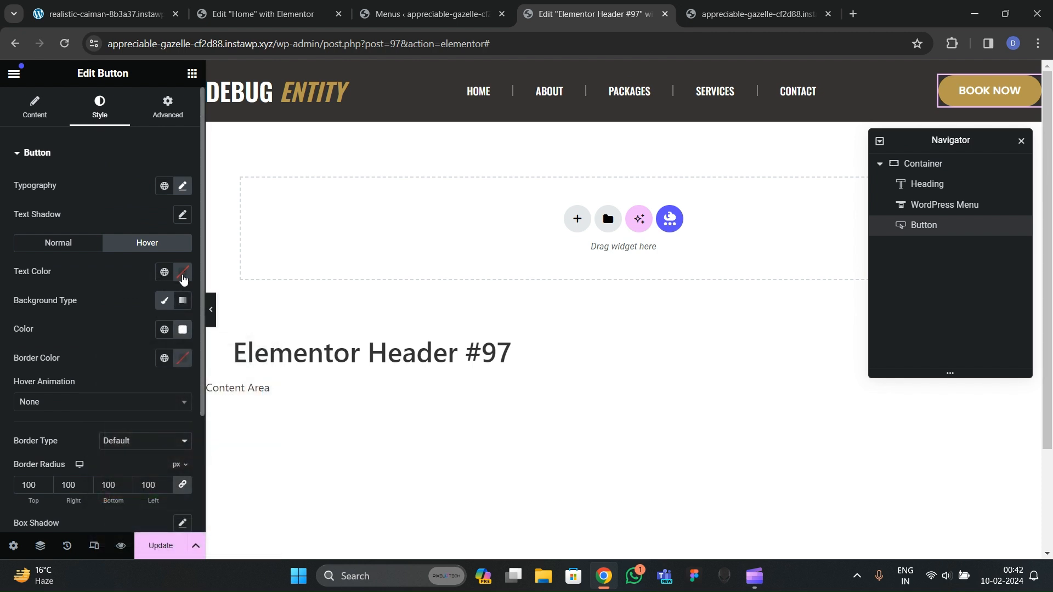
pyautogui.click(183, 275)
pyautogui.press('Return')
# Step: Try the Pulse Shrink, Pulse Grow and Pop hover animations on the BOOK NOW button
pyautogui.click(61, 407)
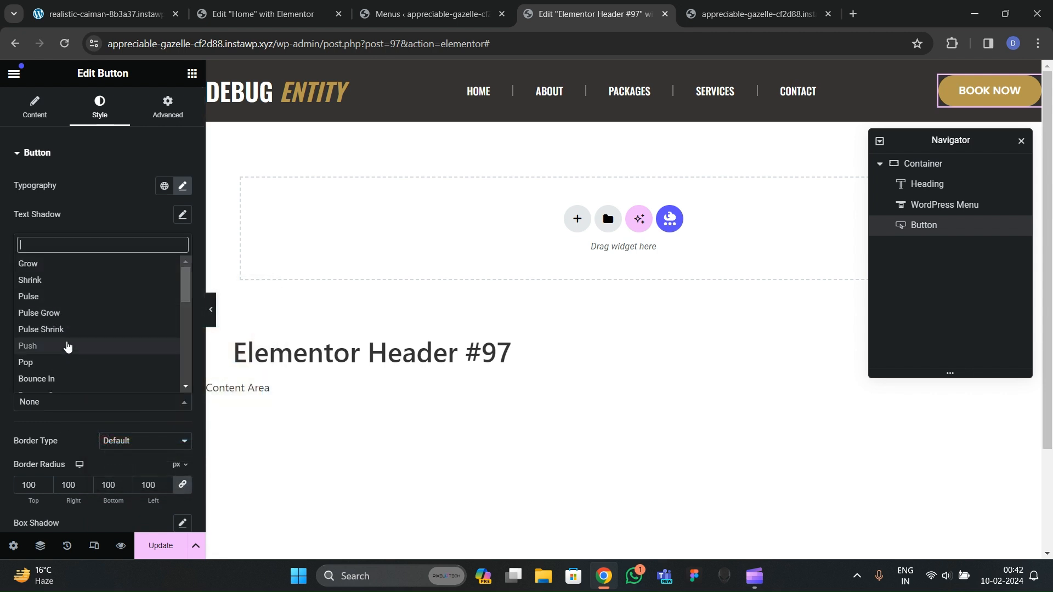
pyautogui.click(64, 329)
pyautogui.click(87, 404)
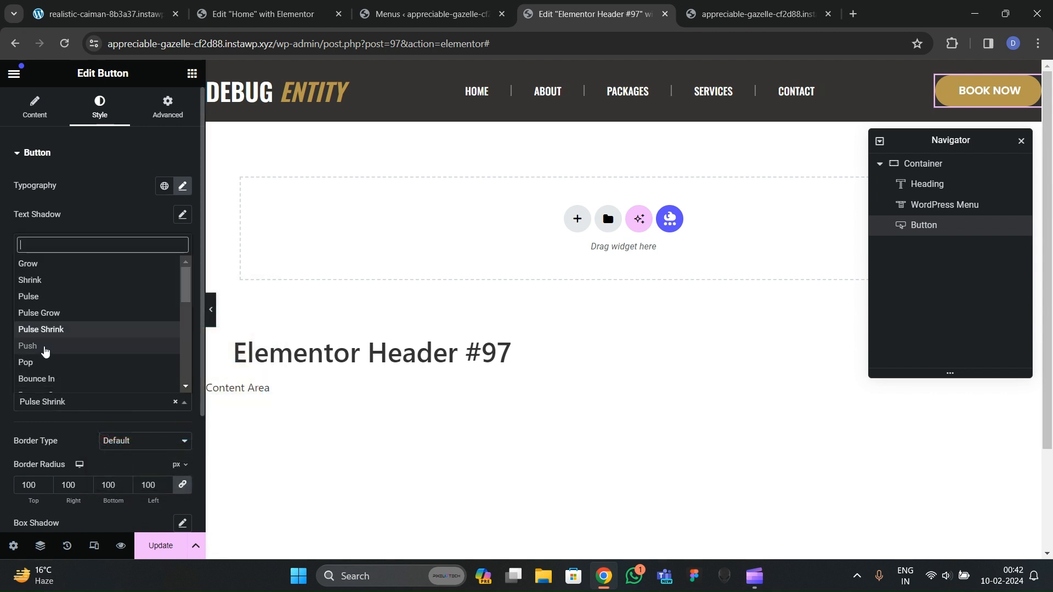
pyautogui.click(48, 322)
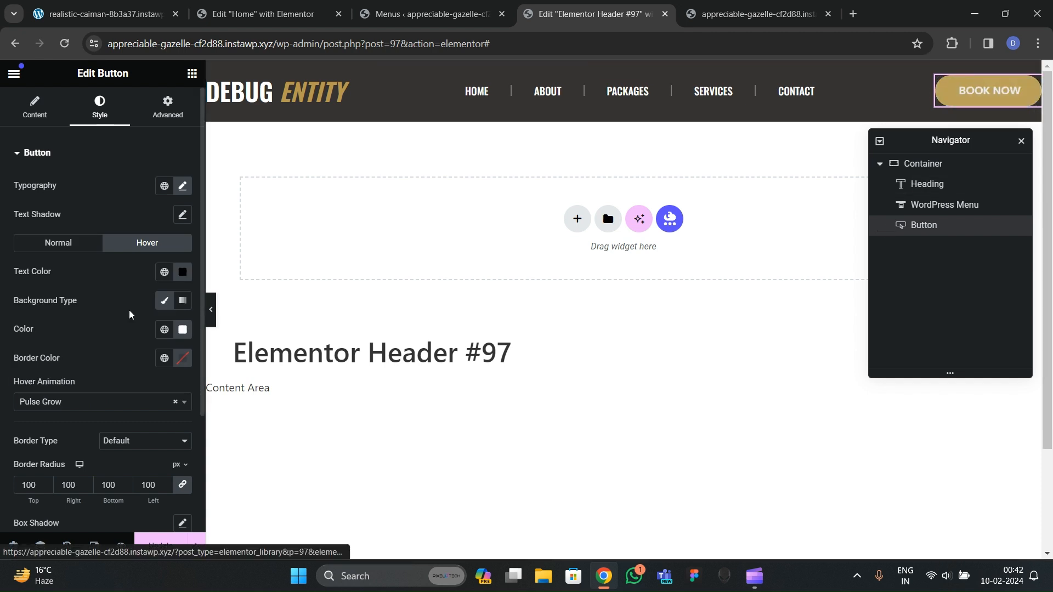
pyautogui.click(106, 404)
pyautogui.scroll(-2, 55, 346)
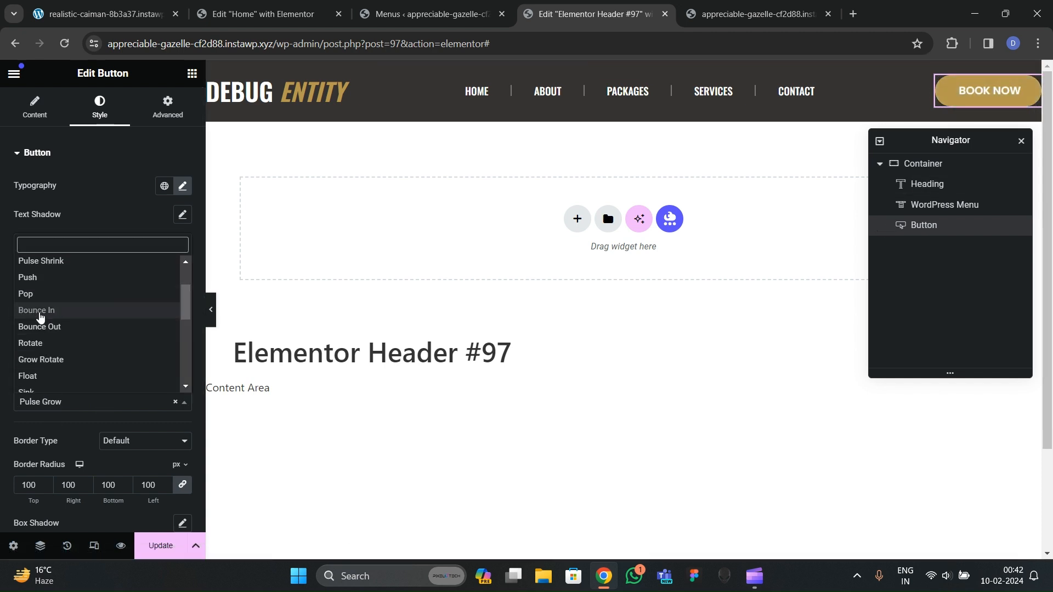
pyautogui.click(50, 294)
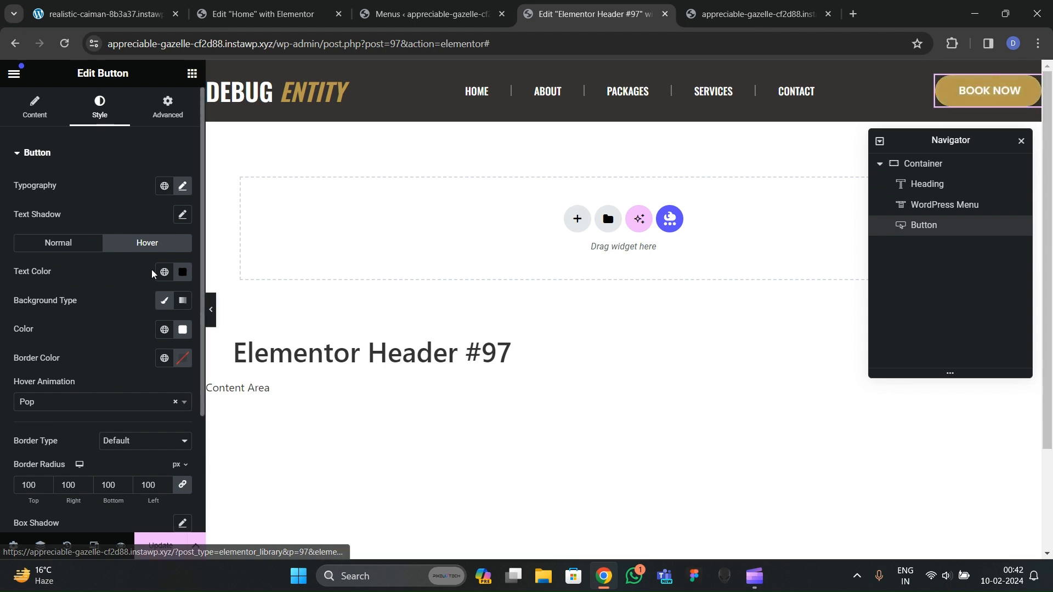
# Step: Set the BOOK NOW button's hover animation to Bounce In
pyautogui.click(62, 403)
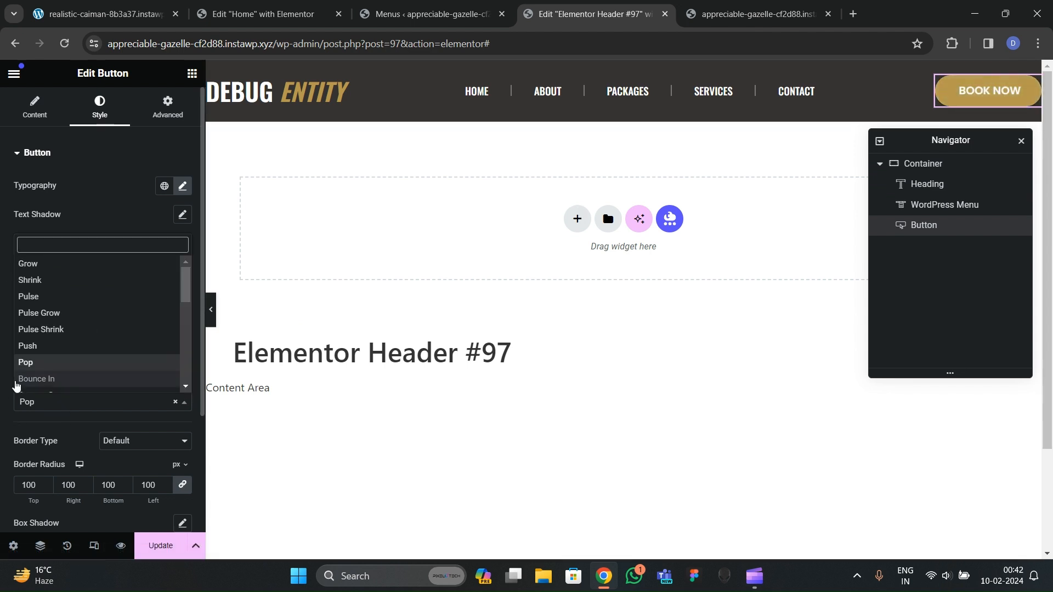
pyautogui.click(43, 380)
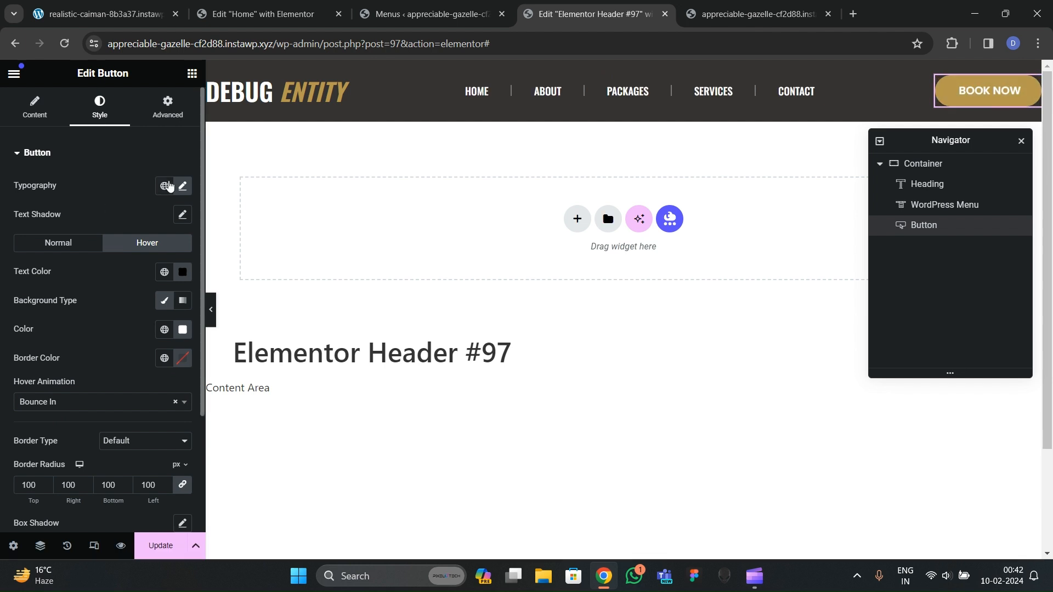
pyautogui.click(181, 186)
pyautogui.click(125, 204)
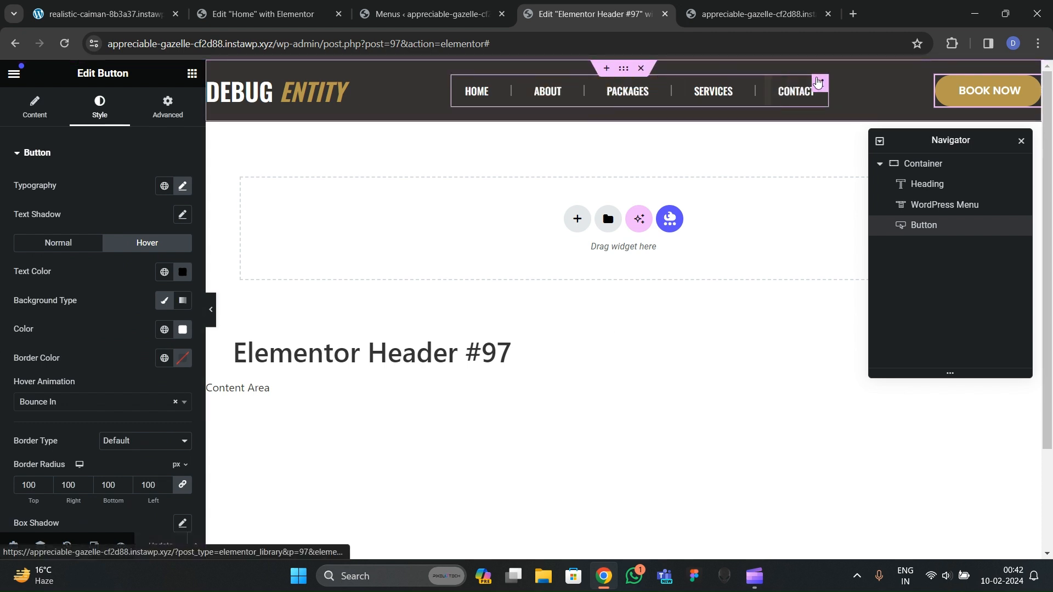
# Step: Set the header menu's font weight to 400 (Normal) and save the header template
pyautogui.click(818, 82)
pyautogui.click(183, 186)
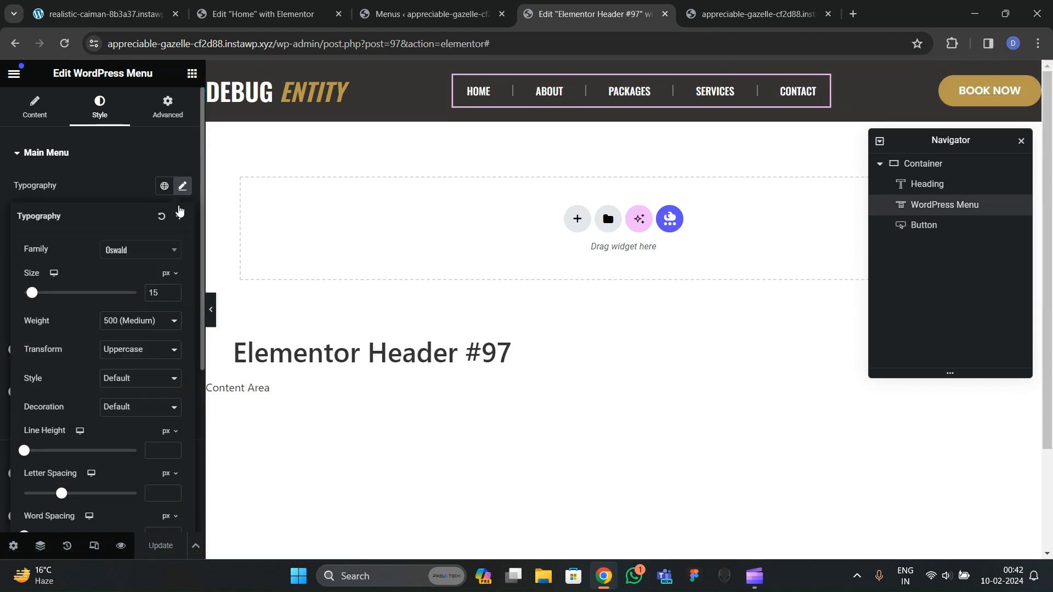
pyautogui.click(142, 320)
pyautogui.click(129, 366)
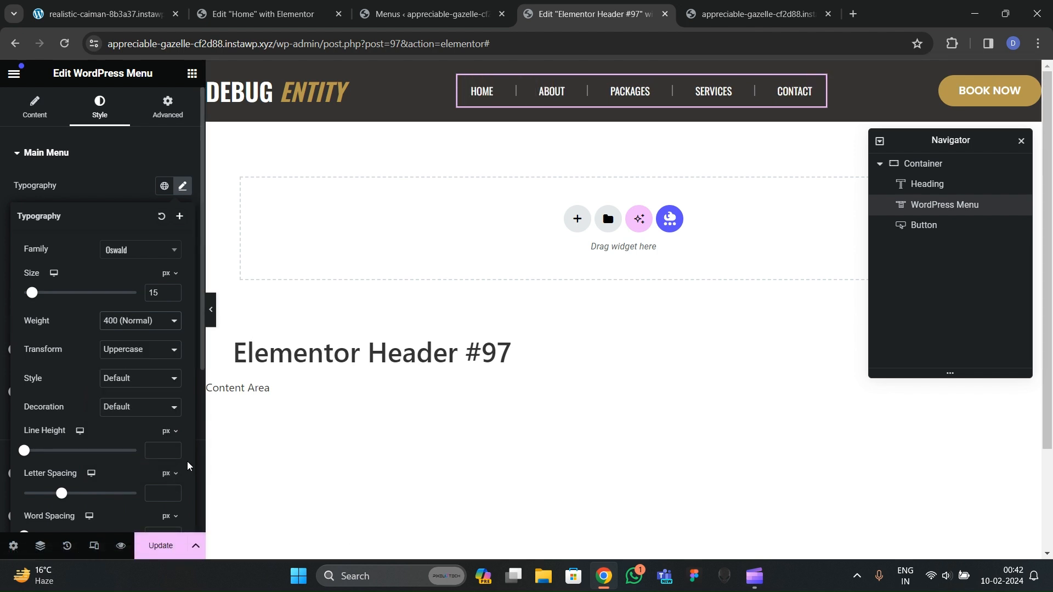
pyautogui.click(157, 550)
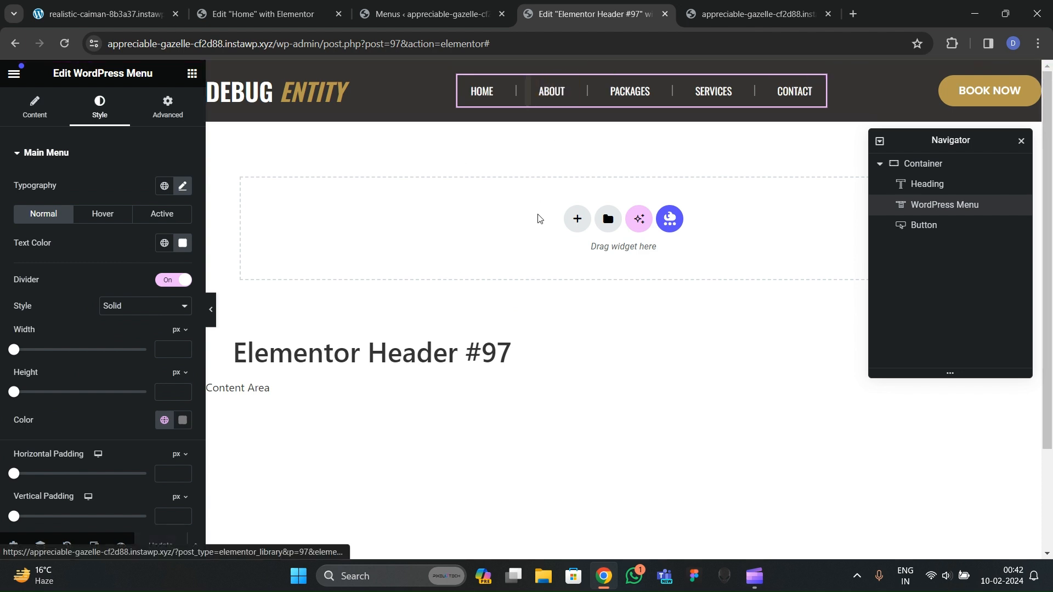
# Step: Set the Home page's layout to Elementor Full Width and look over the page with its header
pyautogui.click(740, 12)
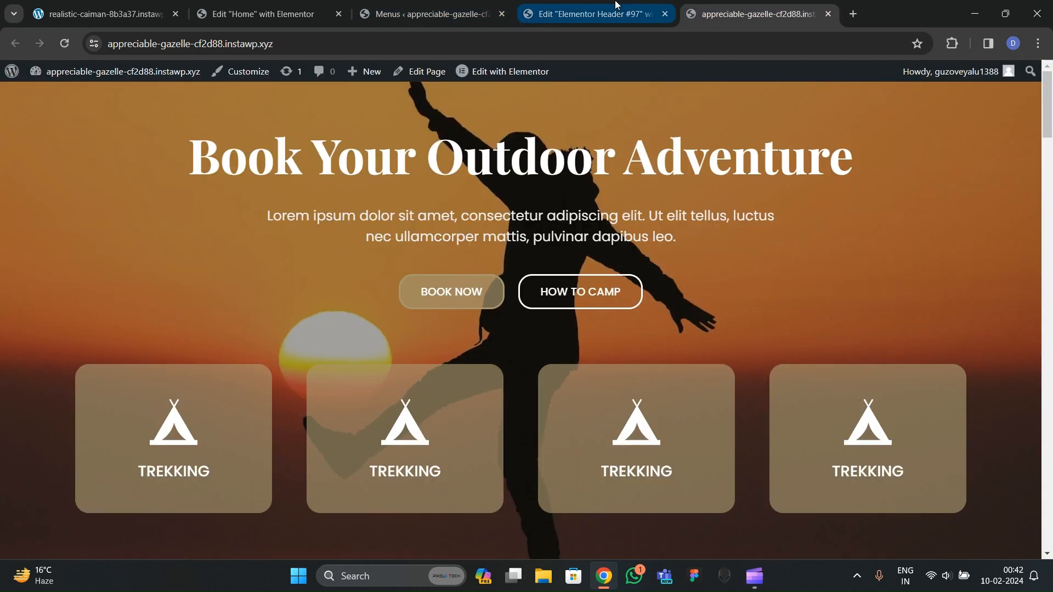
pyautogui.click(592, 13)
pyautogui.click(263, 14)
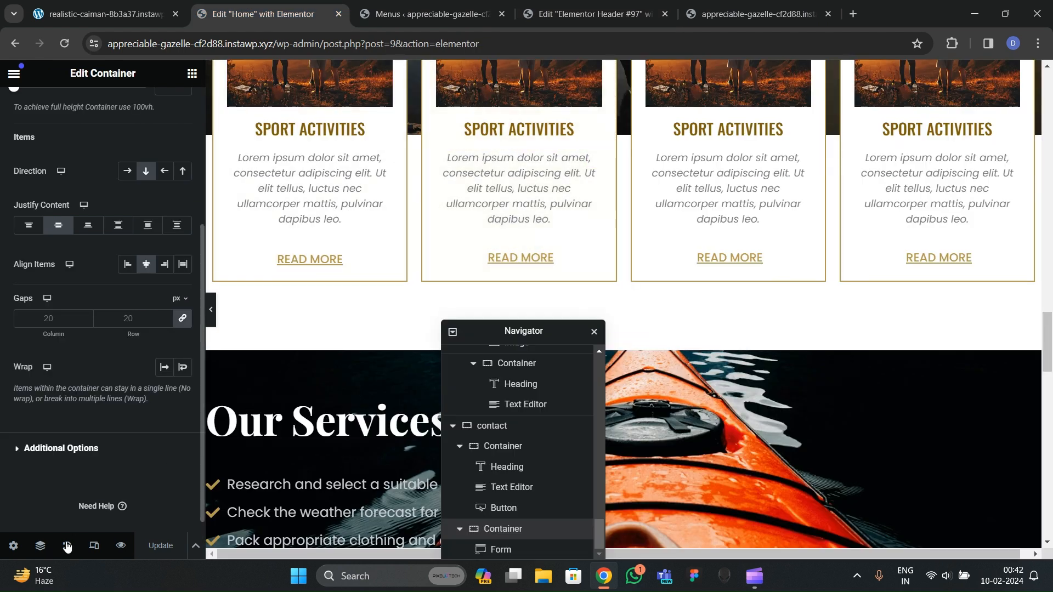
pyautogui.click(13, 545)
pyautogui.scroll(-4, 46, 438)
pyautogui.click(132, 376)
pyautogui.click(134, 419)
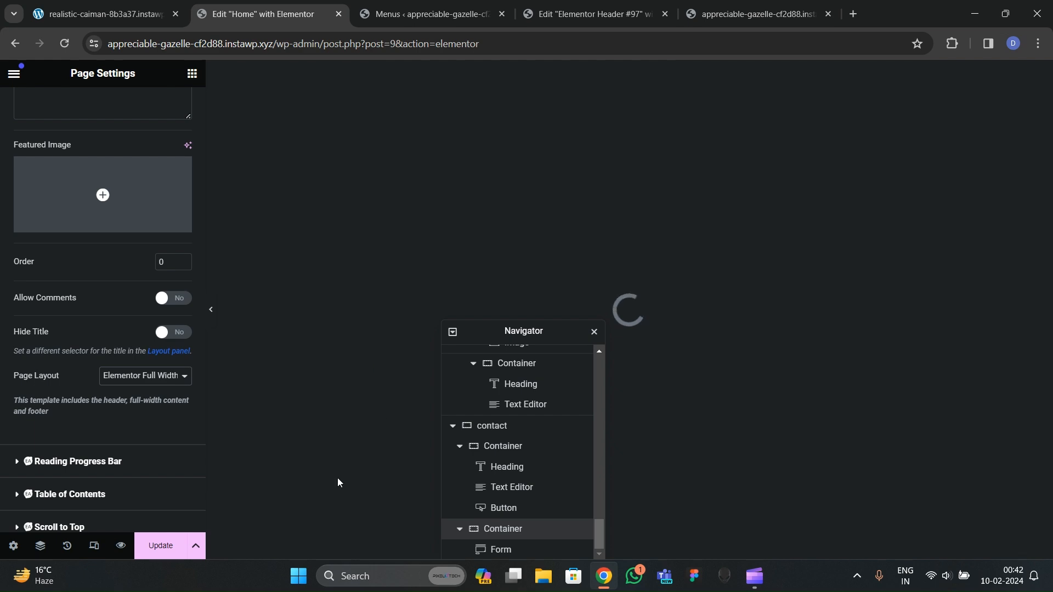
pyautogui.scroll(-10, 420, 237)
pyautogui.scroll(10, 422, 237)
pyautogui.scroll(-8, 419, 236)
pyautogui.scroll(8, 418, 237)
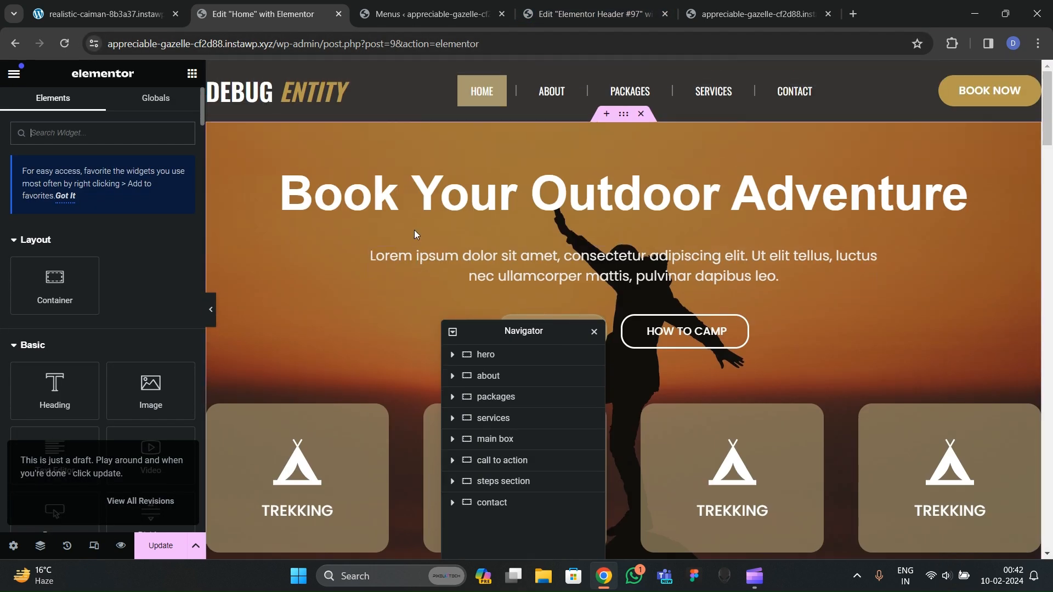
pyautogui.scroll(-2, 429, 225)
pyautogui.scroll(2, 424, 226)
# Step: Darken the header container's background colour and save it as a new global colour named "header footer bg 2"
pyautogui.click(589, 13)
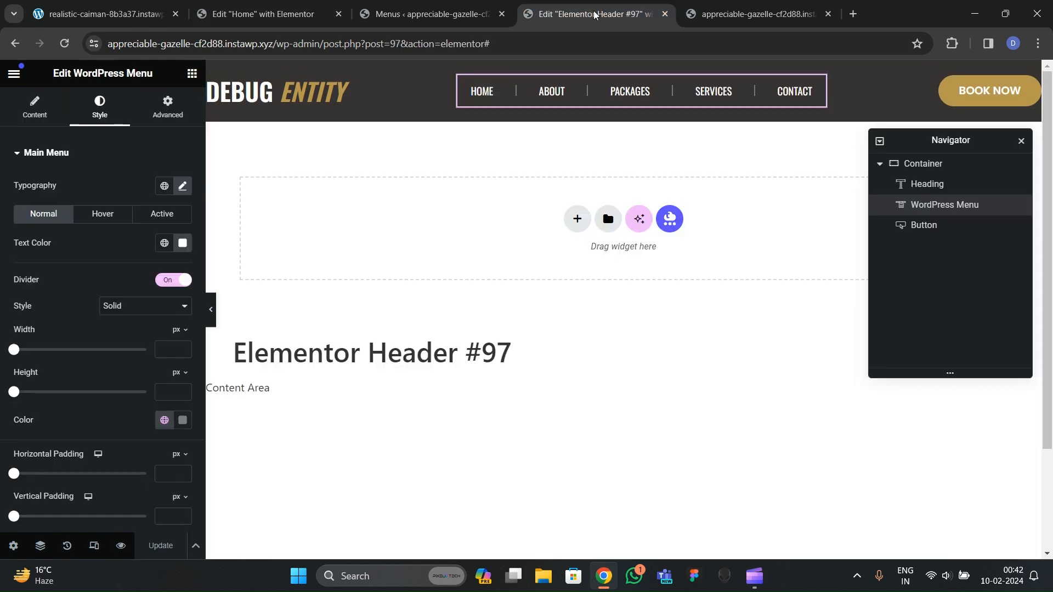
pyautogui.click(623, 68)
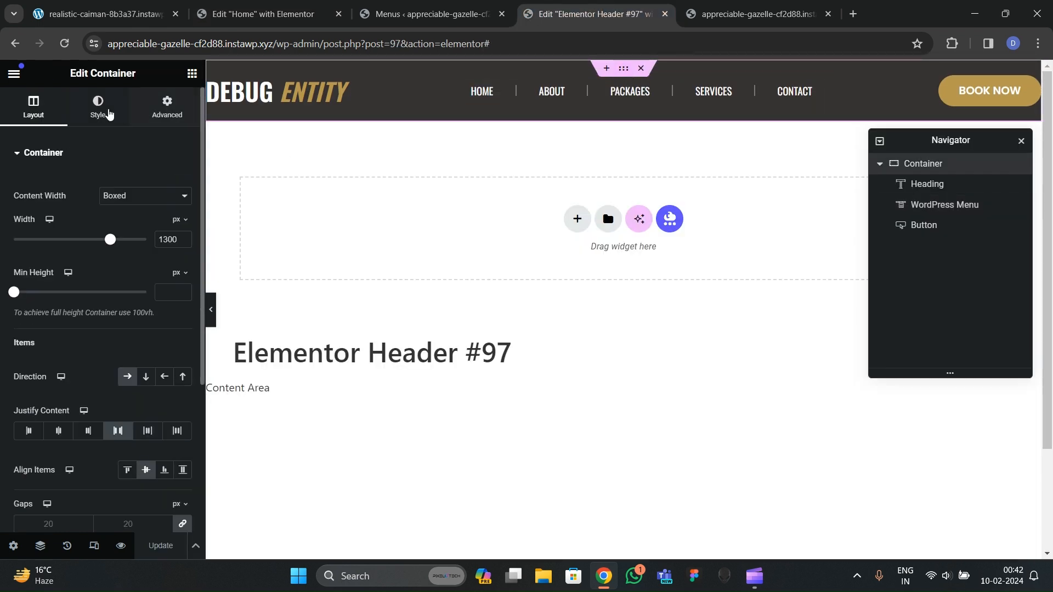
pyautogui.click(98, 107)
pyautogui.click(182, 242)
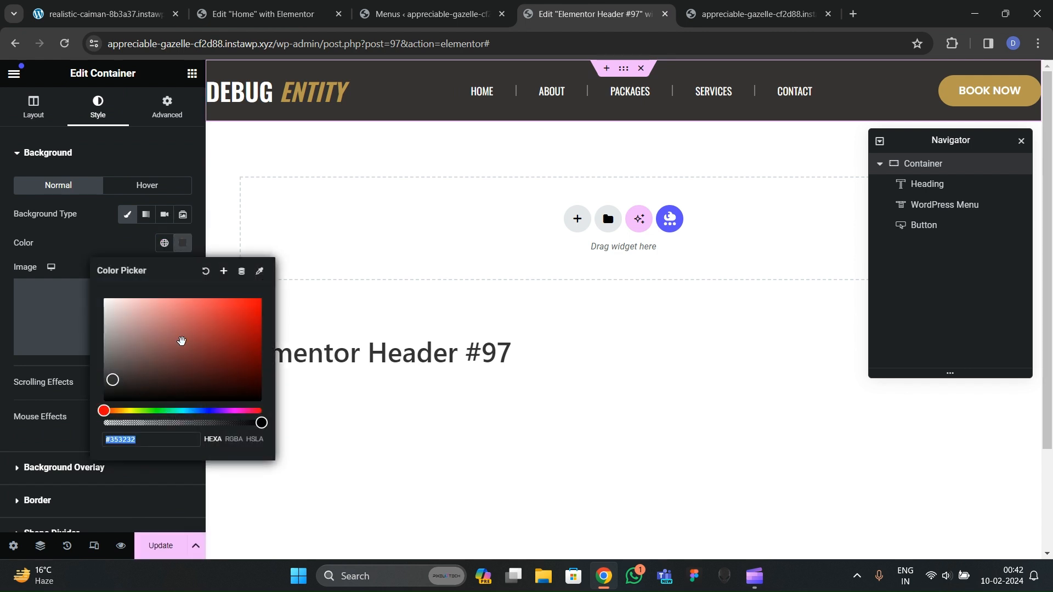
pyautogui.moveTo(139, 378); pyautogui.dragTo(119, 384)
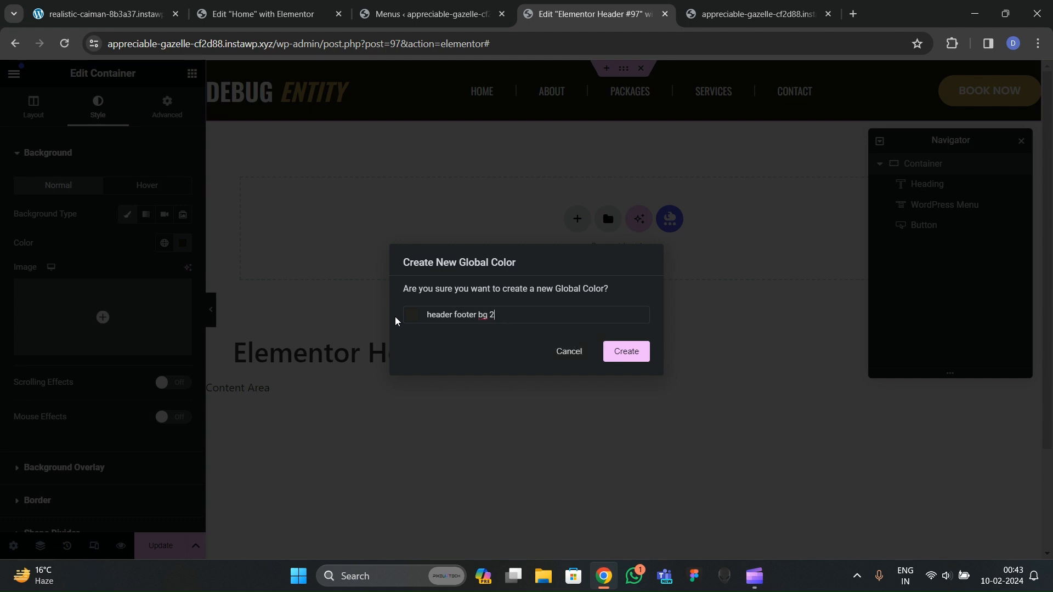
pyautogui.click(631, 352)
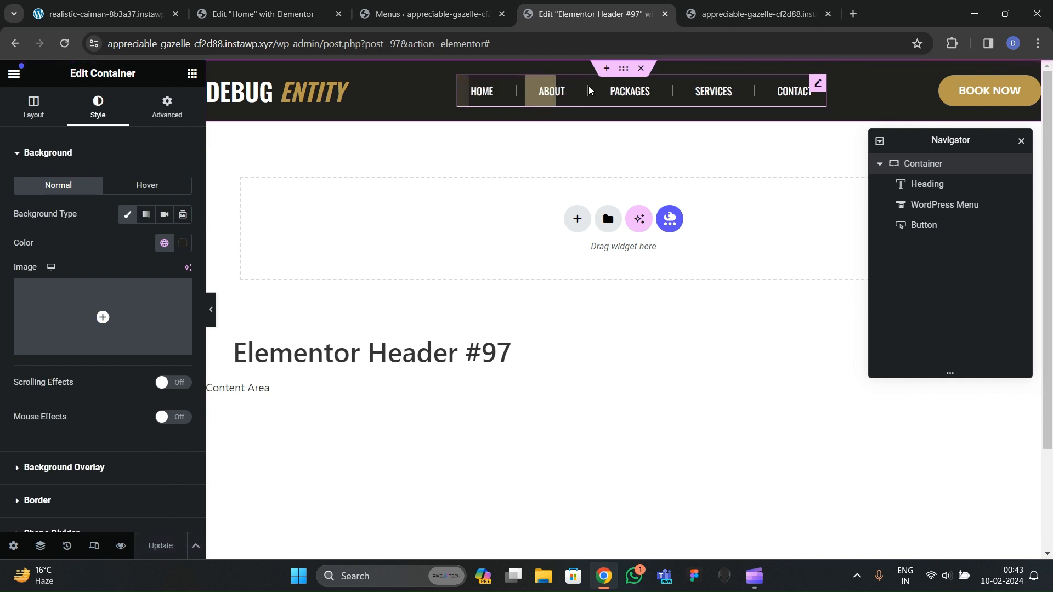
# Step: Reload the live home page and look through it to check whether the header is shown
pyautogui.click(756, 13)
pyautogui.click(120, 71)
pyautogui.scroll(-7, 273, 324)
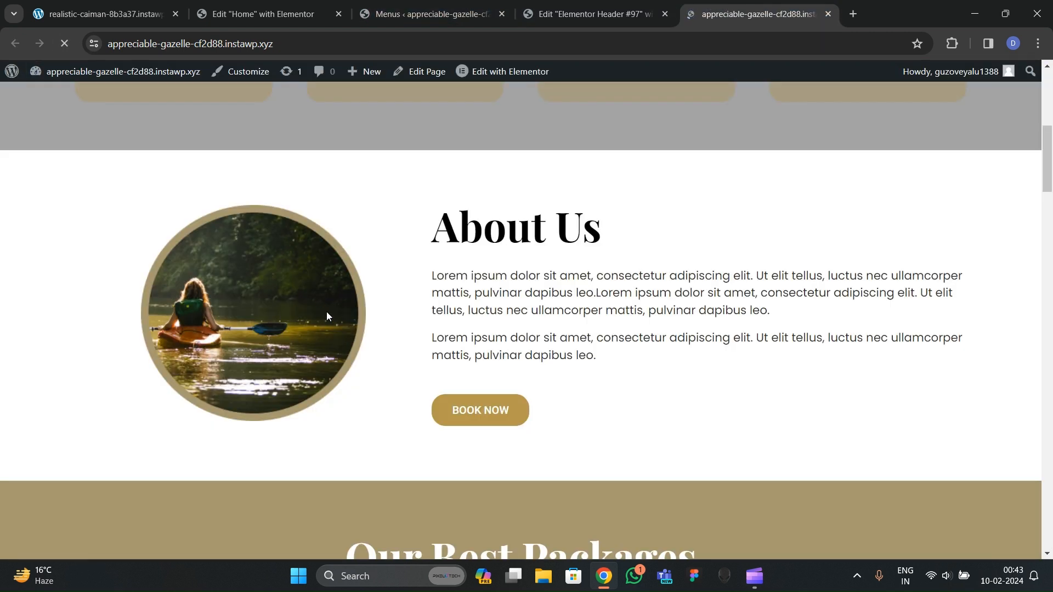
pyautogui.scroll(6, 383, 274)
pyautogui.scroll(-2, 407, 263)
pyautogui.scroll(3, 409, 291)
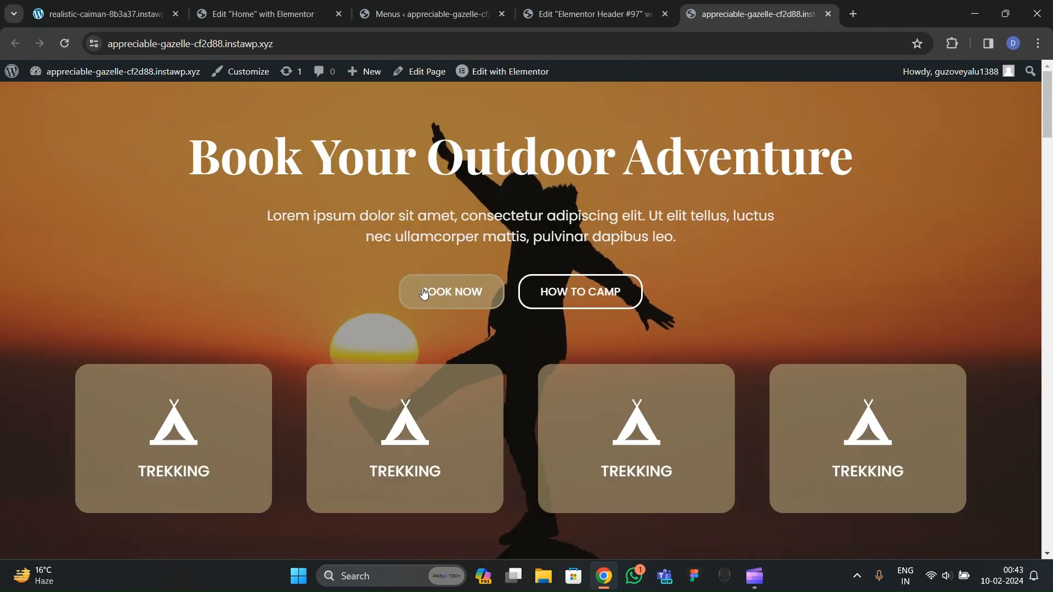
pyautogui.click(543, 5)
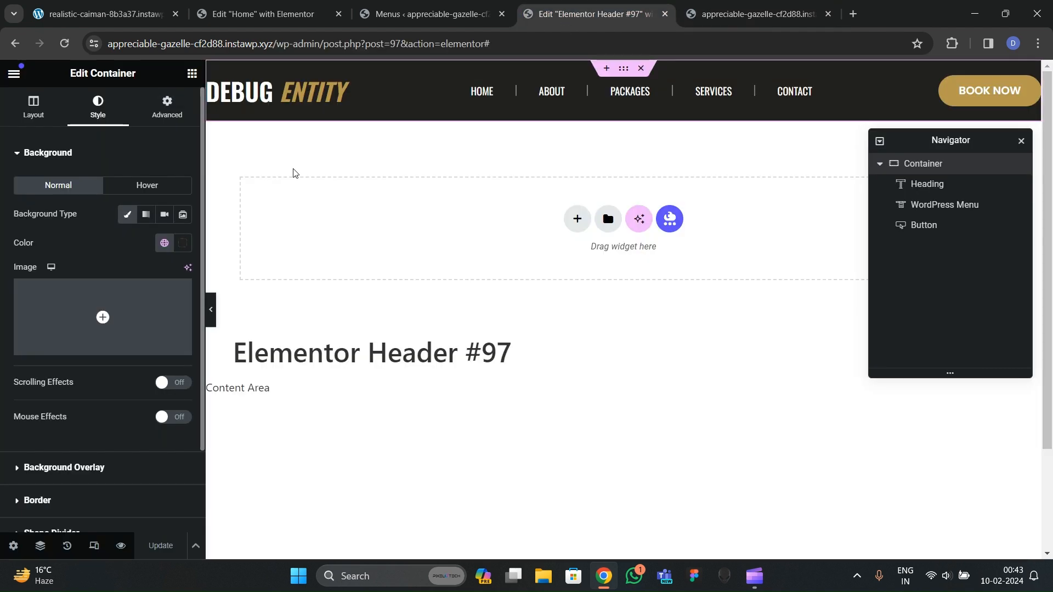
# Step: Save the Home page, reload the live site and check how its header behaves along the page
pyautogui.click(263, 14)
pyautogui.click(160, 545)
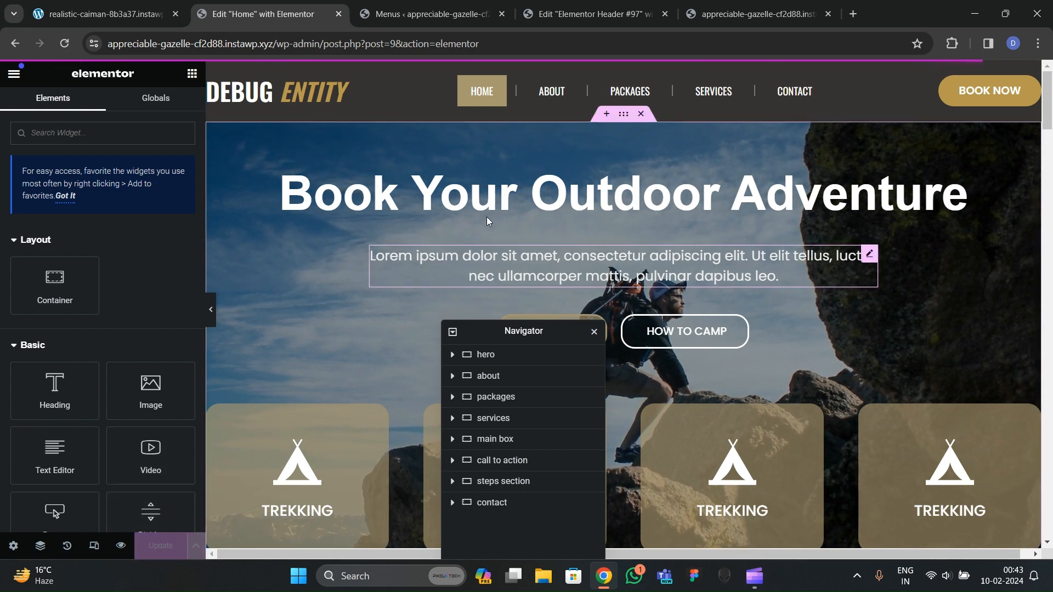
pyautogui.hotkey('ctrl', '5')
pyautogui.press('F5')
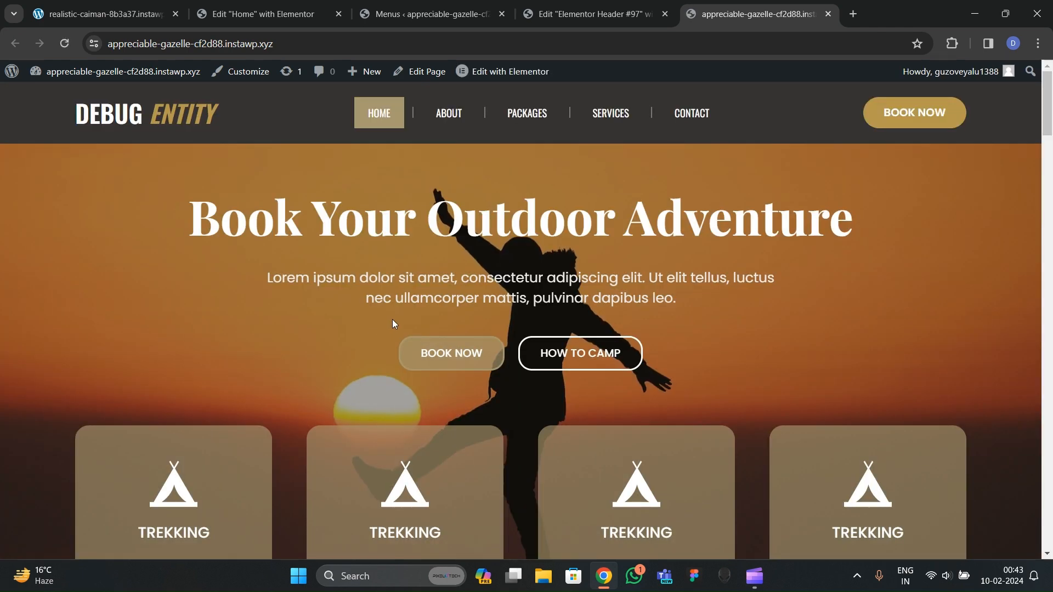
pyautogui.scroll(-8, 393, 323)
pyautogui.scroll(8, 389, 313)
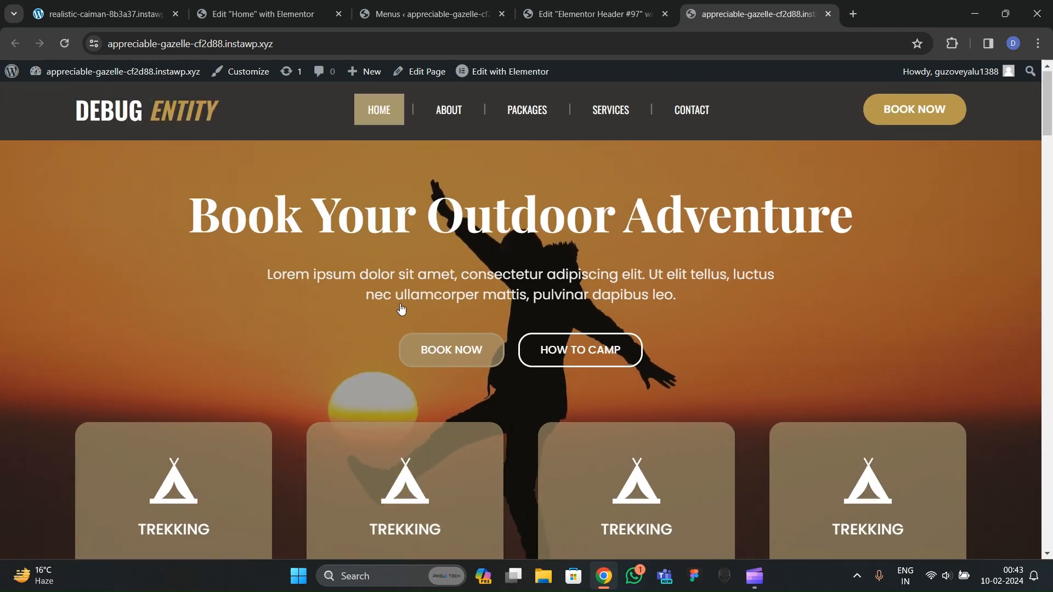
pyautogui.scroll(-6, 398, 290)
pyautogui.scroll(-5, 399, 289)
pyautogui.scroll(10, 397, 279)
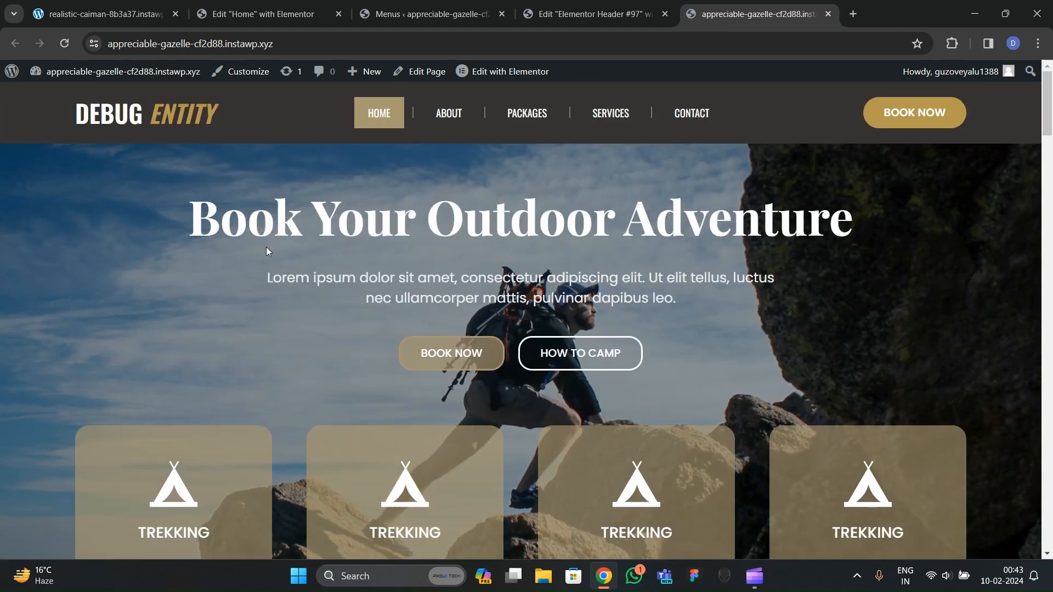
# Step: Set the header container's Sticky motion effect to Top and save the header template
pyautogui.click(589, 14)
pyautogui.click(500, 4)
pyautogui.click(615, 4)
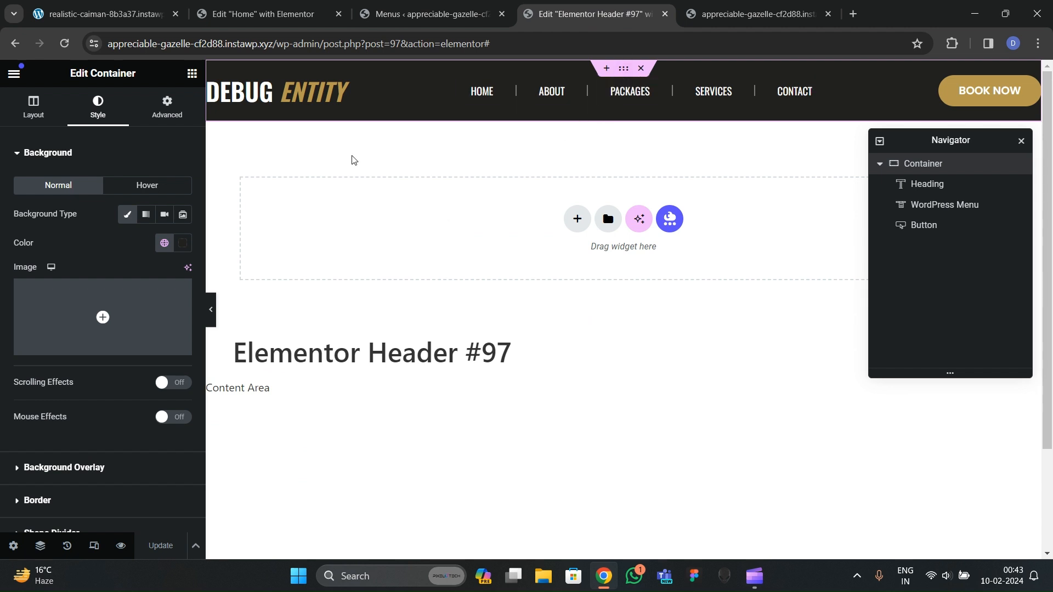
pyautogui.click(167, 108)
pyautogui.scroll(-5, 17, 362)
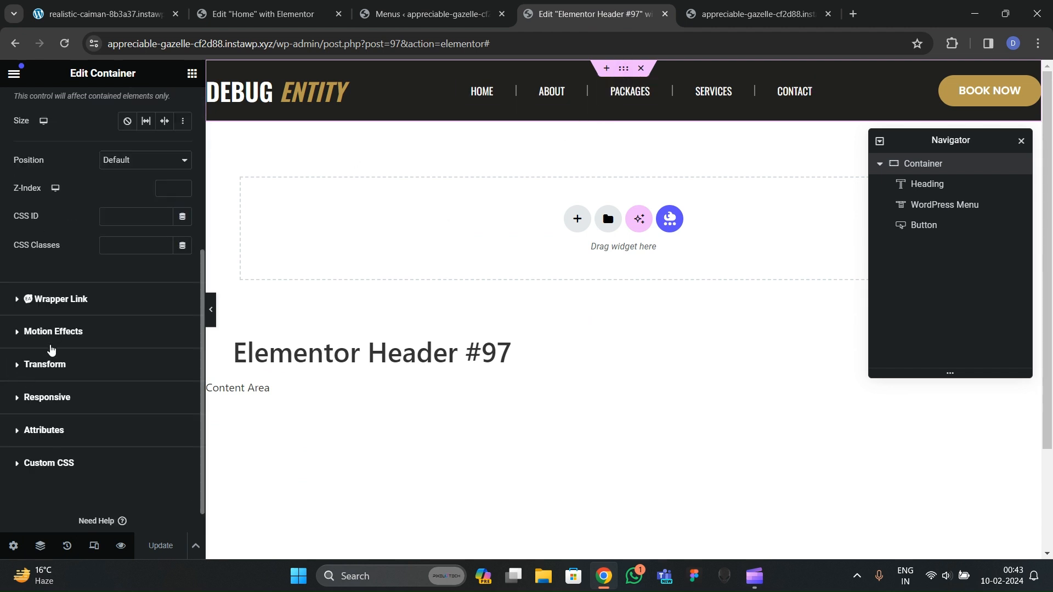
pyautogui.click(53, 332)
pyautogui.click(112, 251)
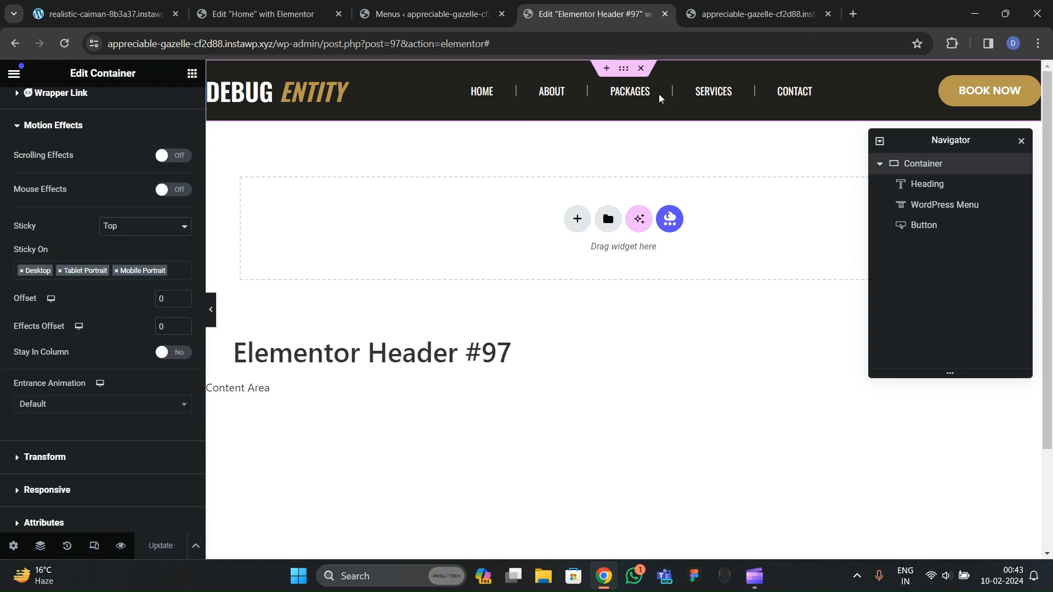
# Step: Reload the live home page and check its header against the header template
pyautogui.click(773, 14)
pyautogui.click(65, 44)
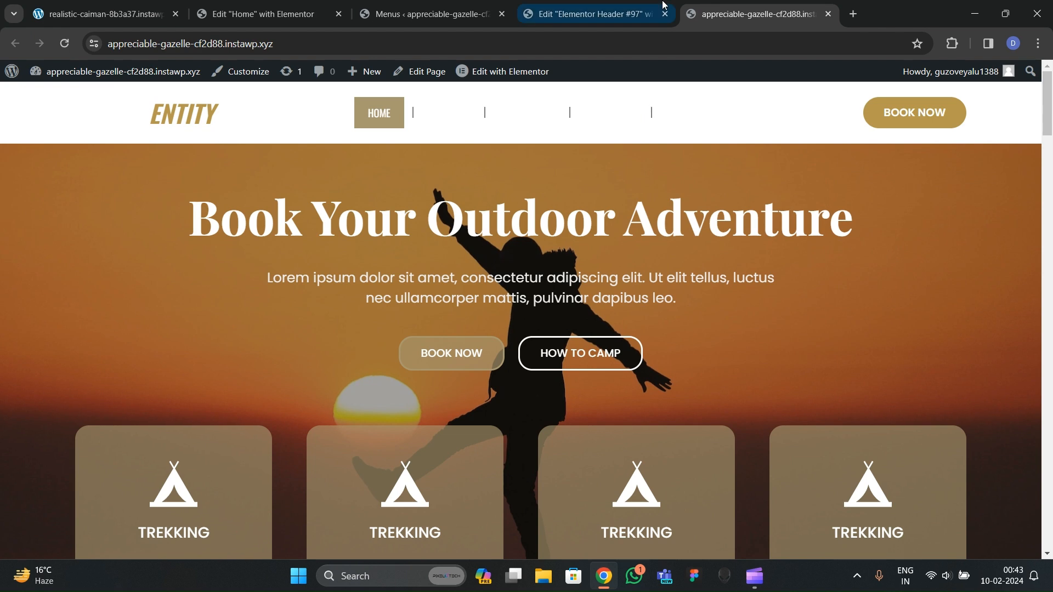
pyautogui.click(593, 14)
pyautogui.hotkey('ctrl', 'Tab')
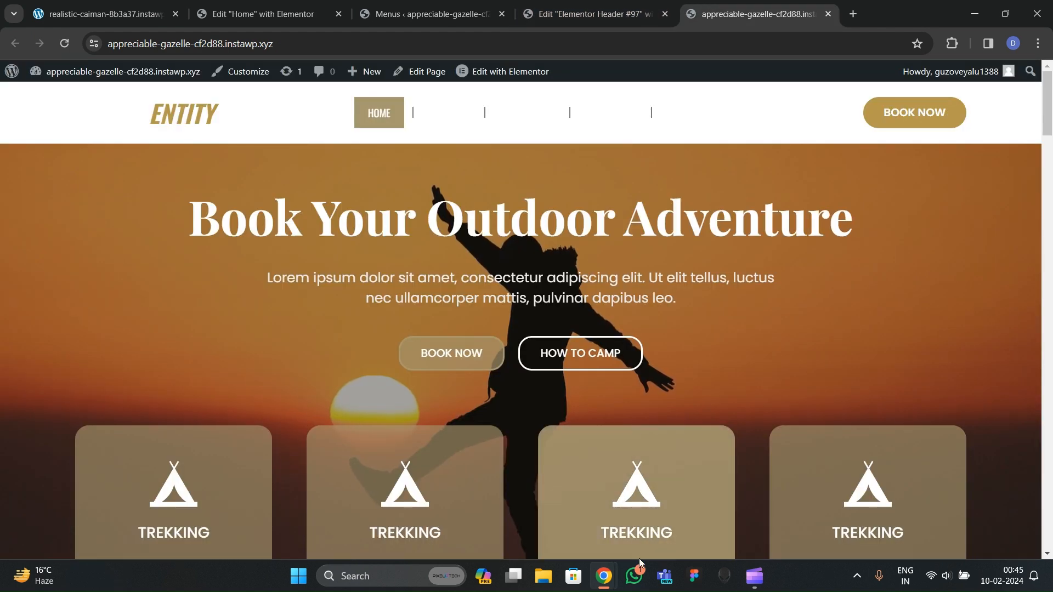
# Step: Switch to the Incognito window and examine the sticky header along the whole home page, down to Contact Us
pyautogui.moveTo(603, 576)
pyautogui.click(655, 530)
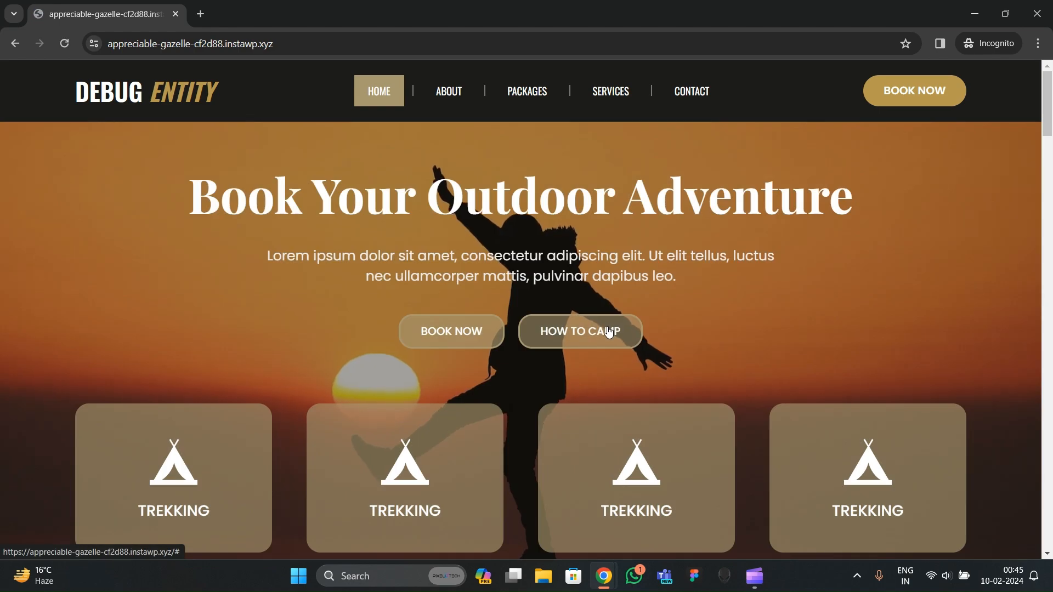
pyautogui.scroll(-10, 642, 336)
pyautogui.scroll(10, 494, 347)
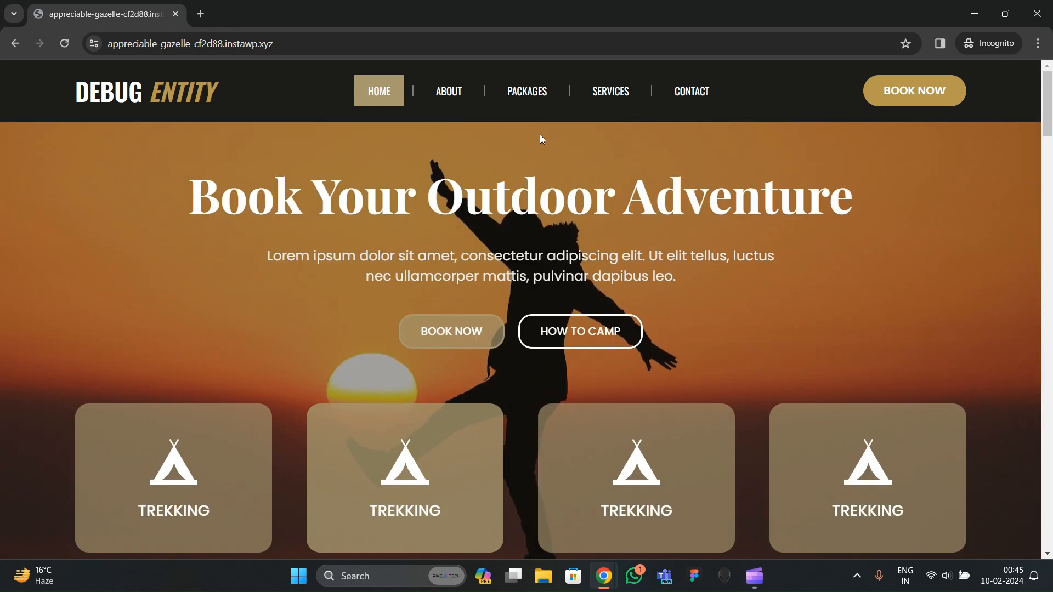
pyautogui.scroll(-10, 547, 390)
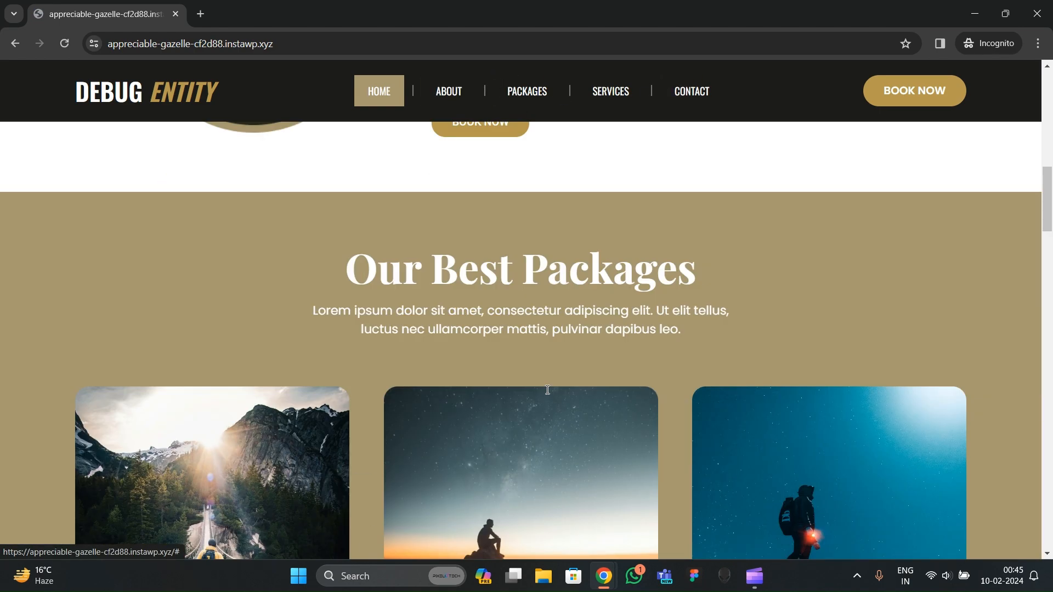
pyautogui.scroll(-15, 547, 389)
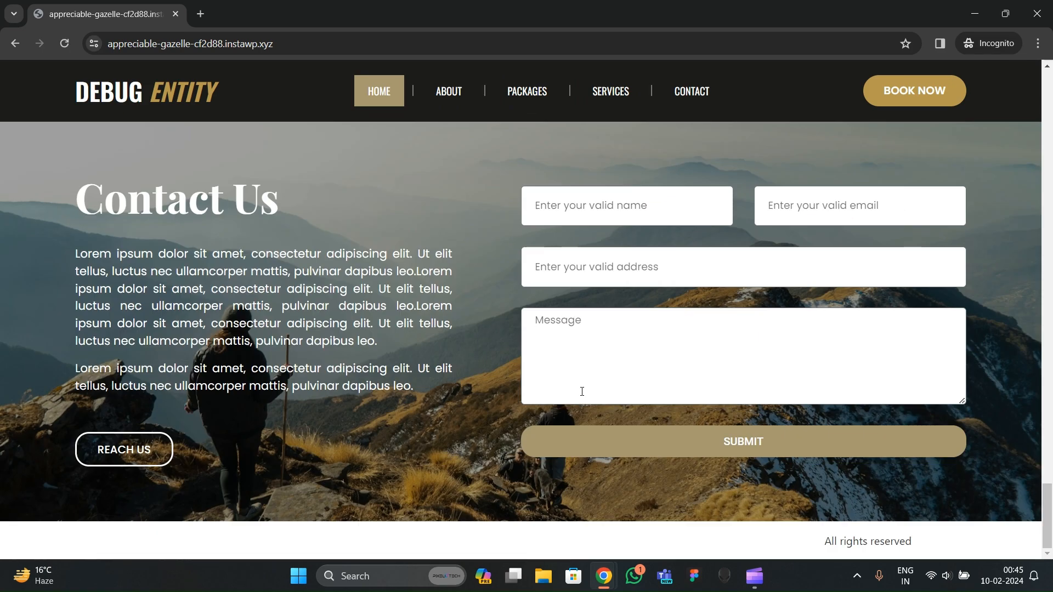
pyautogui.scroll(20, 582, 391)
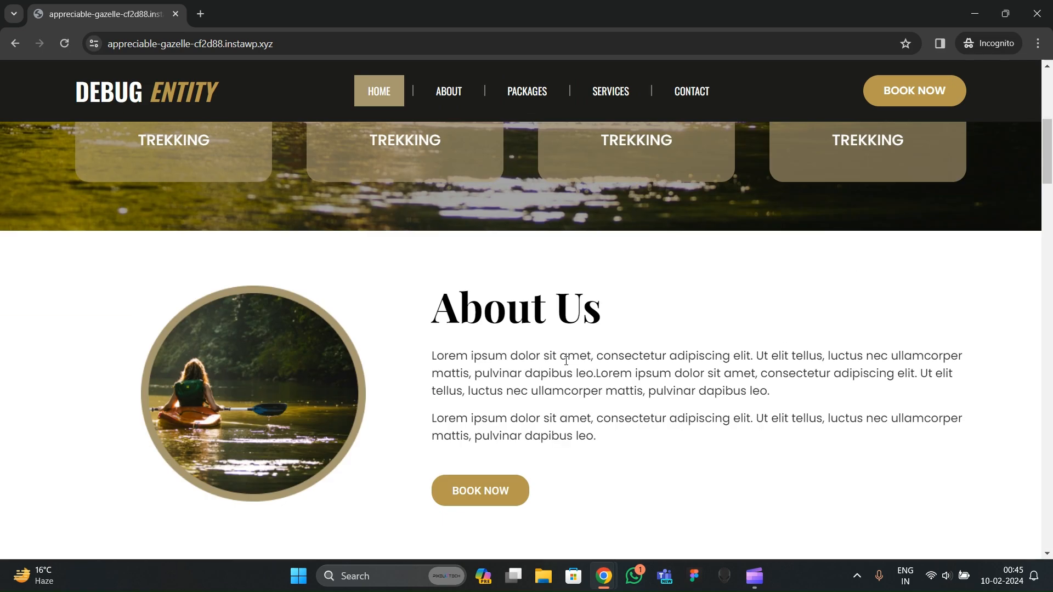
pyautogui.scroll(5, 565, 346)
pyautogui.scroll(-10, 577, 385)
pyautogui.scroll(10, 579, 386)
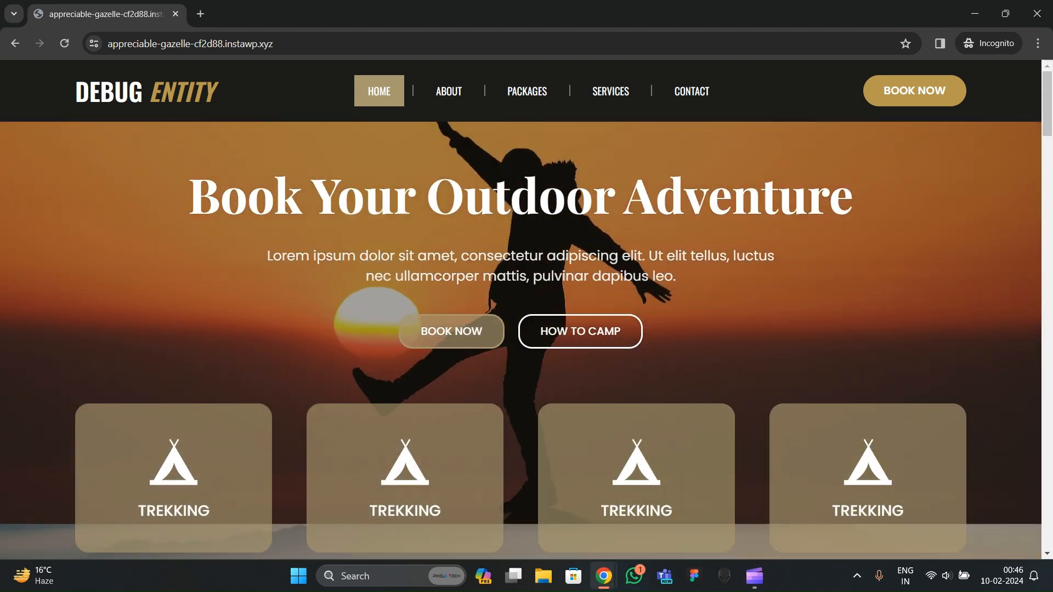
# Step: Return to the main browser window and close the live home page tab
pyautogui.moveTo(603, 576)
pyautogui.click(523, 483)
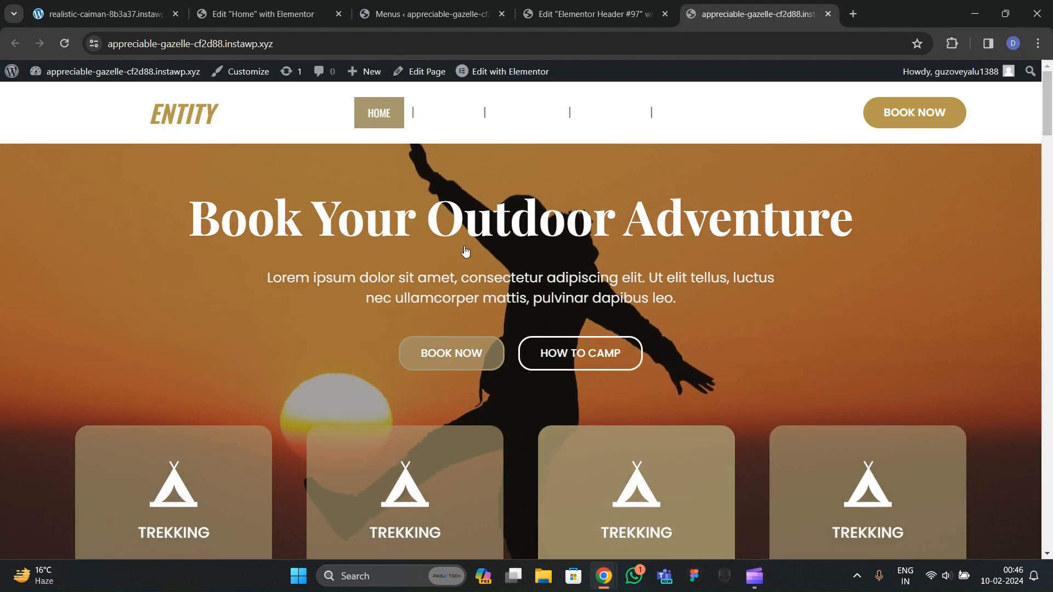
pyautogui.click(829, 14)
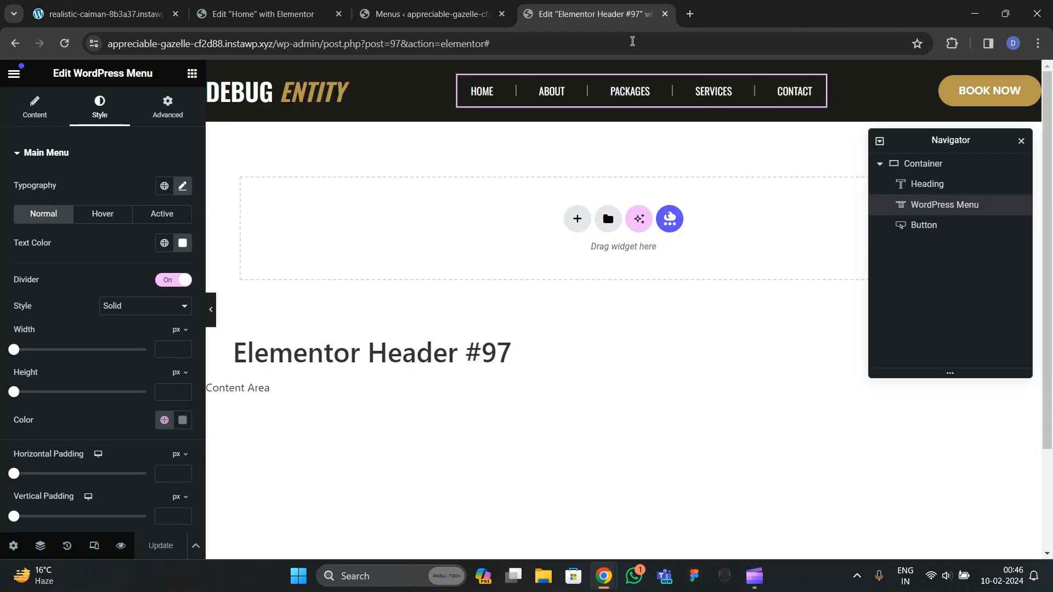
# Step: Examine the footer at the end of the reference site's page and return to the WordPress menu settings
pyautogui.click(428, 3)
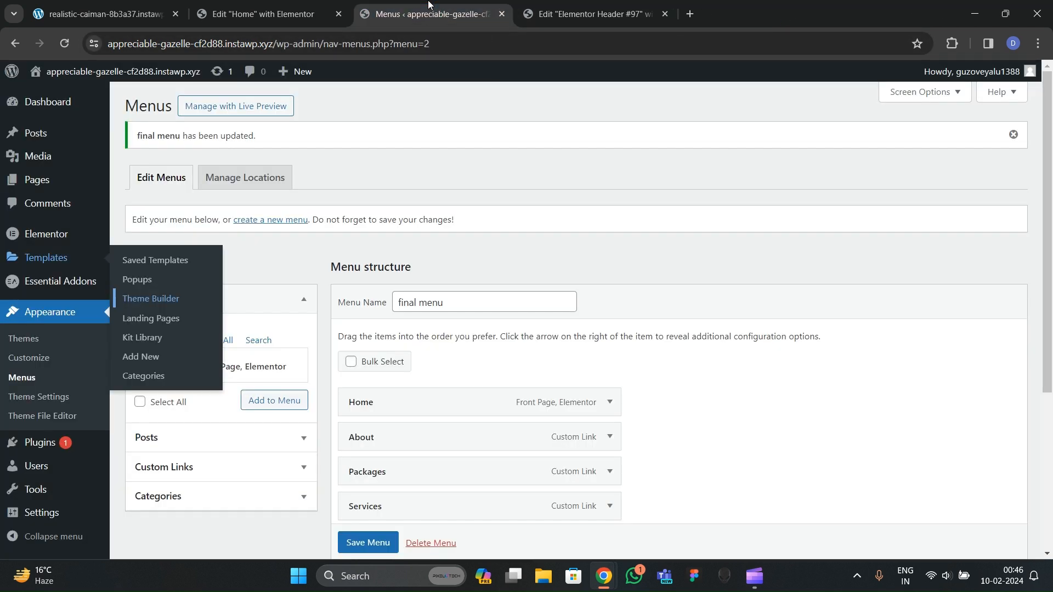
pyautogui.click(104, 14)
pyautogui.scroll(-10, 453, 315)
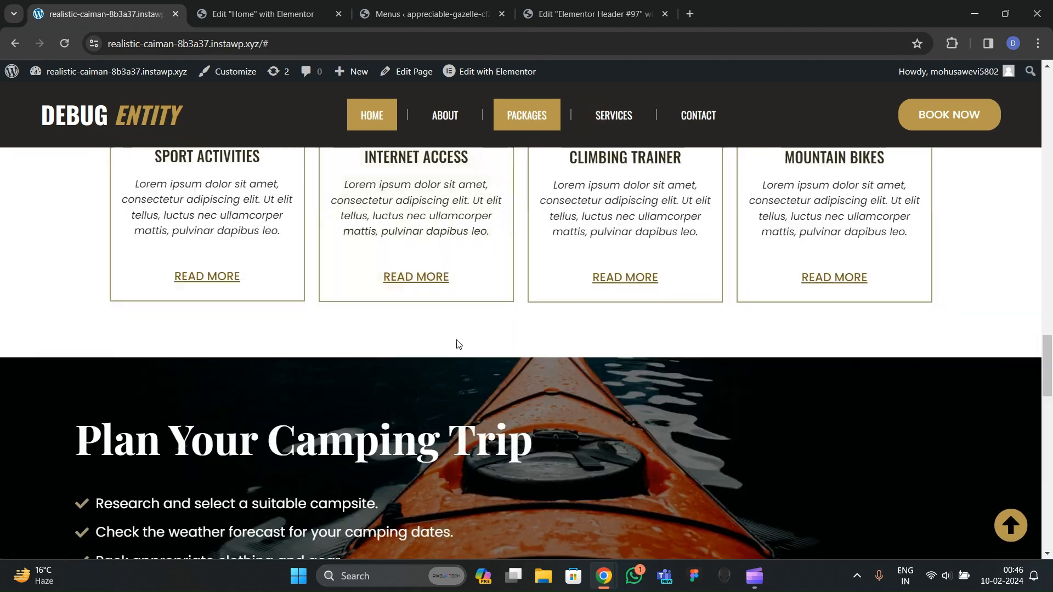
pyautogui.scroll(-10, 452, 314)
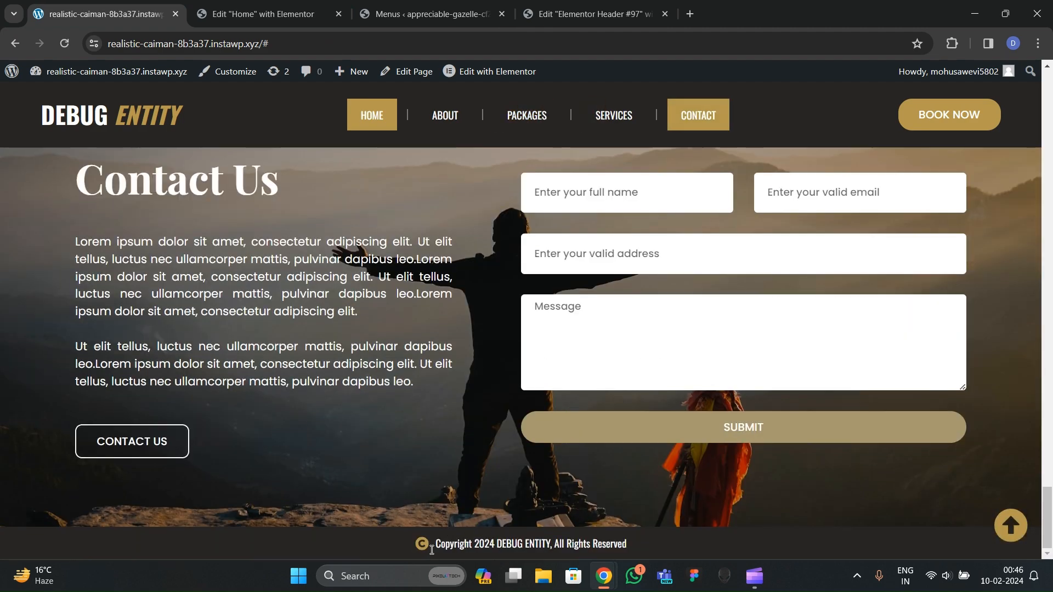
pyautogui.click(433, 12)
pyautogui.click(263, 12)
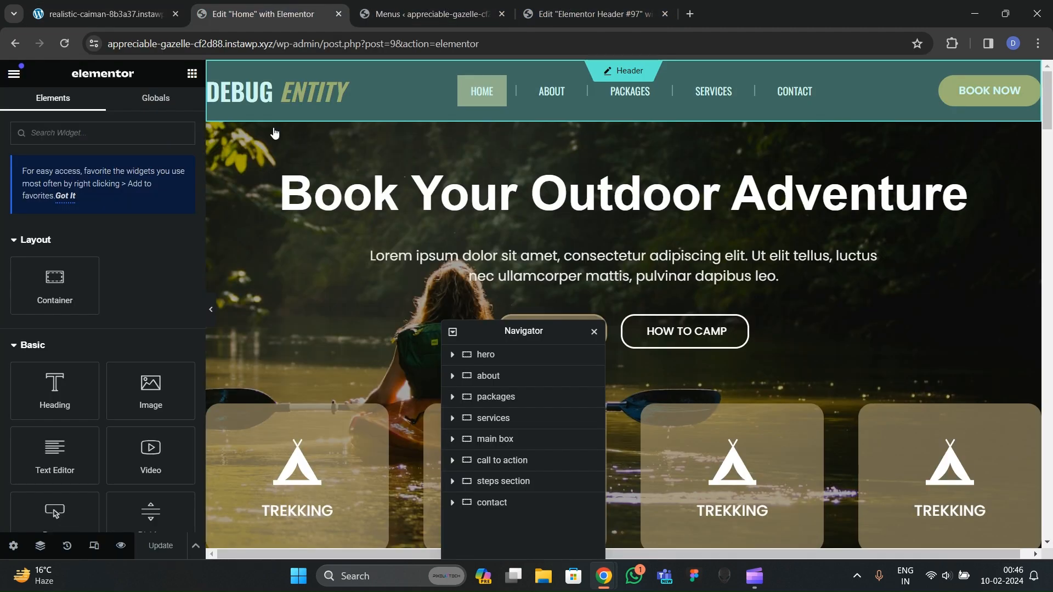
pyautogui.click(145, 4)
pyautogui.click(414, 6)
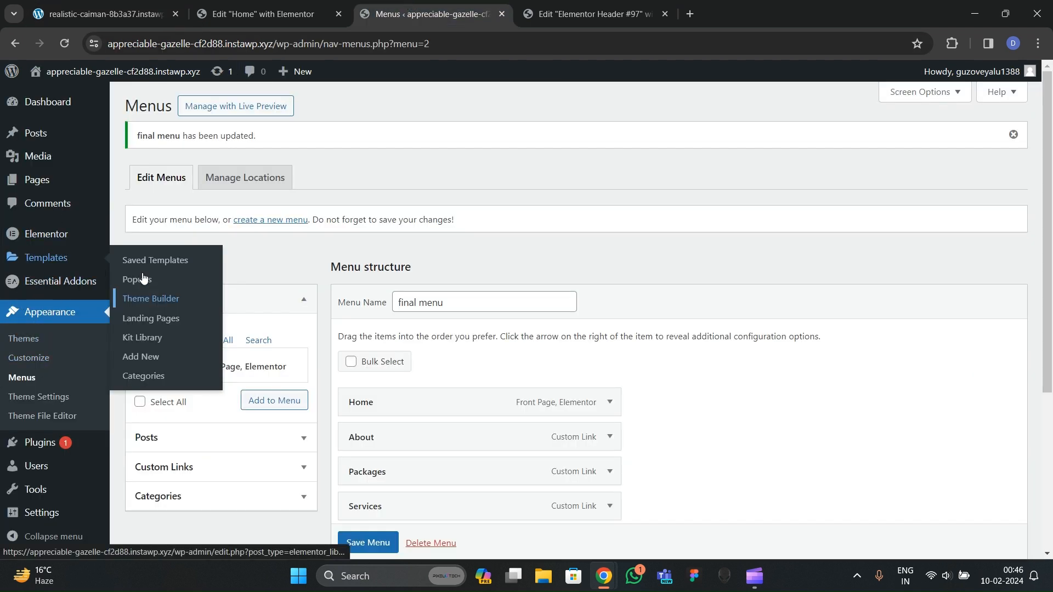
# Step: Open the Theme Builder in a new tab and create a blank footer template, dismissing the block library
pyautogui.rightClick(143, 297)
pyautogui.click(181, 311)
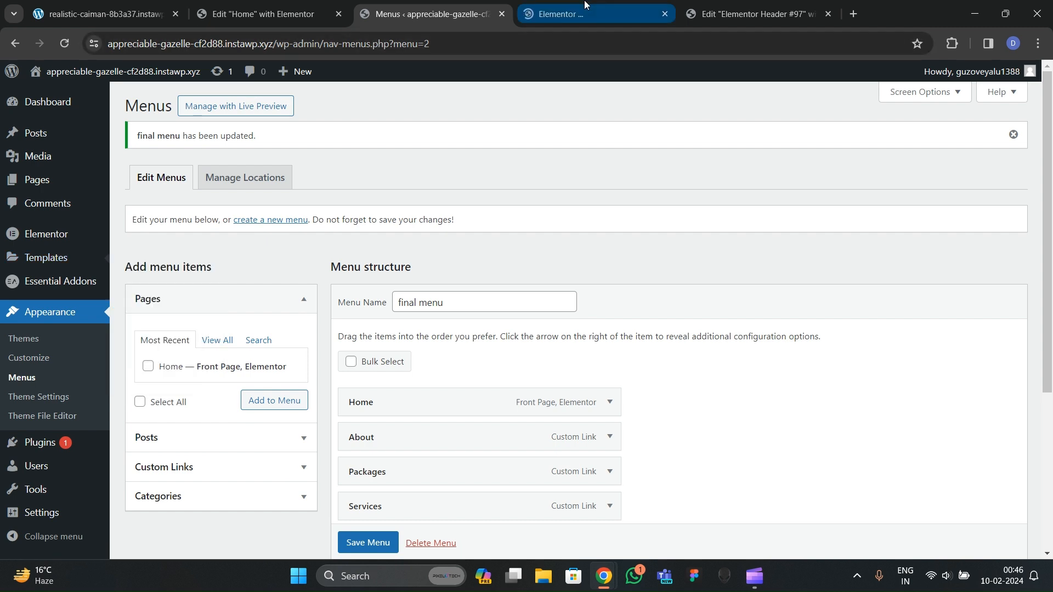
pyautogui.click(559, 14)
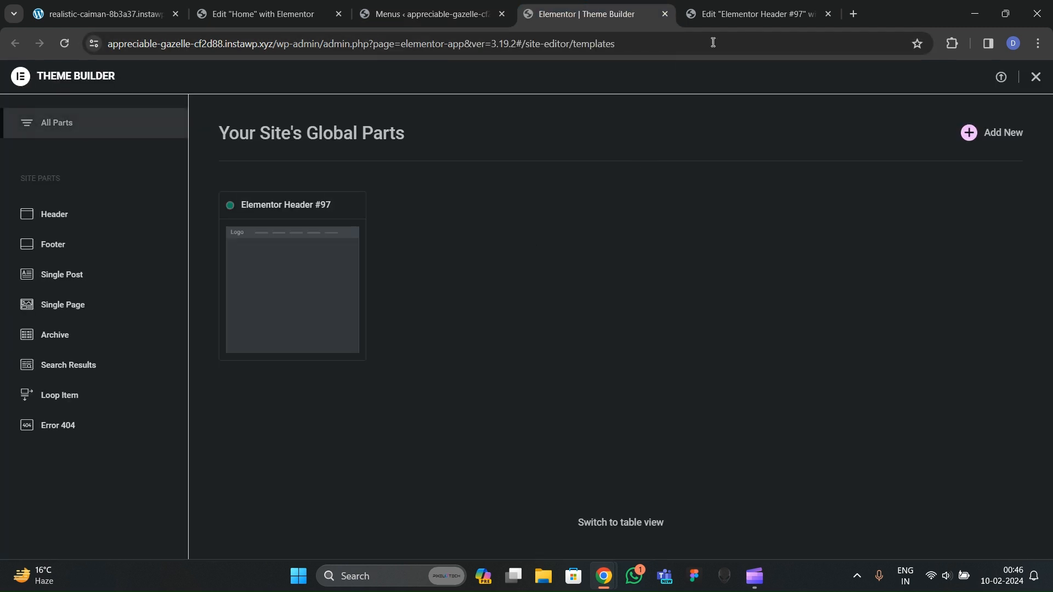
pyautogui.click(805, 21)
pyautogui.click(587, 13)
pyautogui.click(159, 244)
pyautogui.click(968, 132)
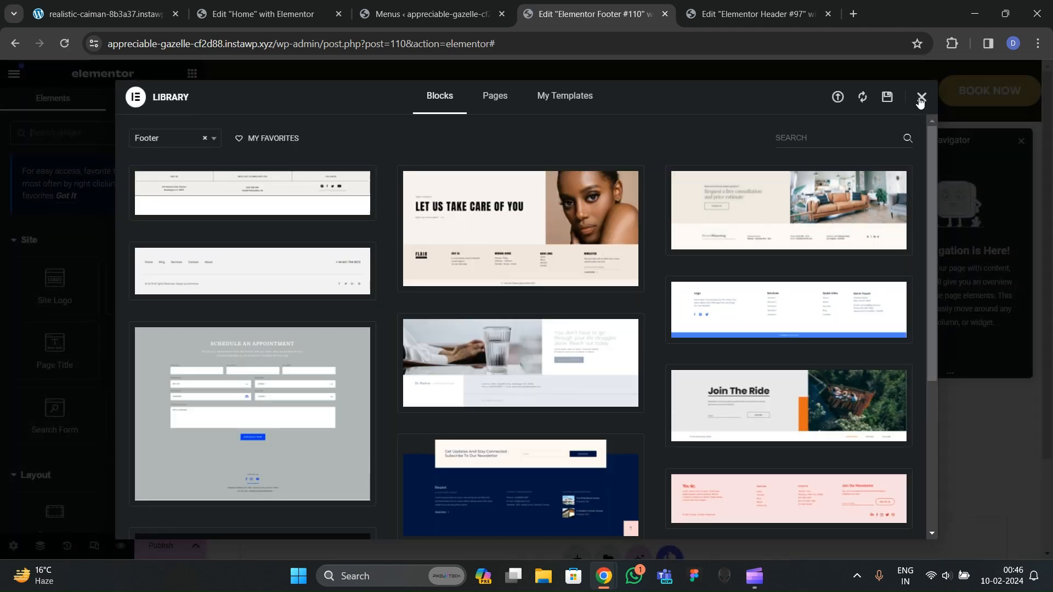
pyautogui.click(921, 99)
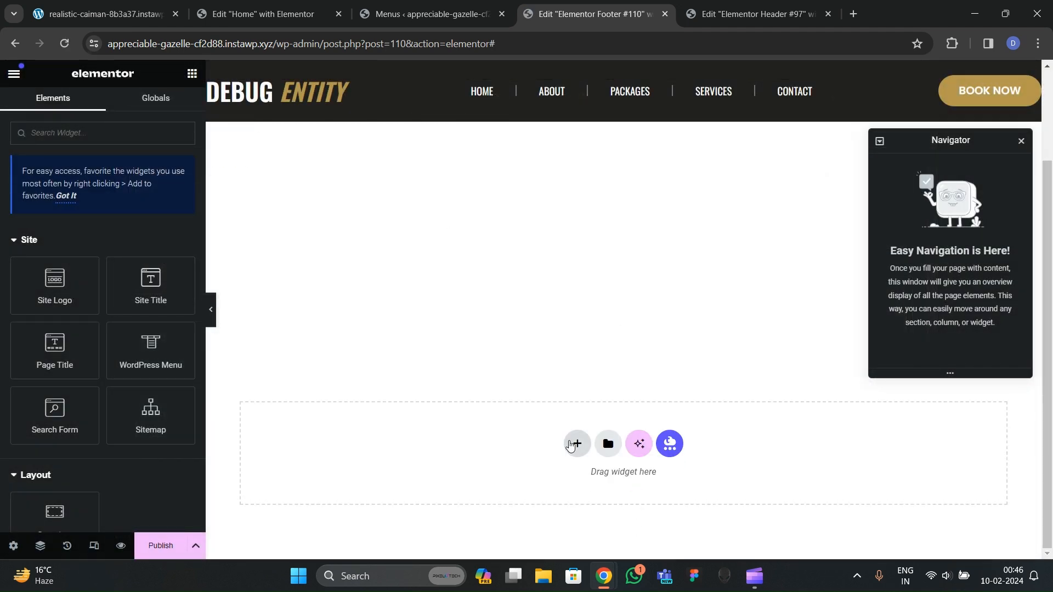
# Step: Add a column-direction container to the footer and set its background to the global colour "header footer bg 2"
pyautogui.click(575, 444)
pyautogui.click(439, 417)
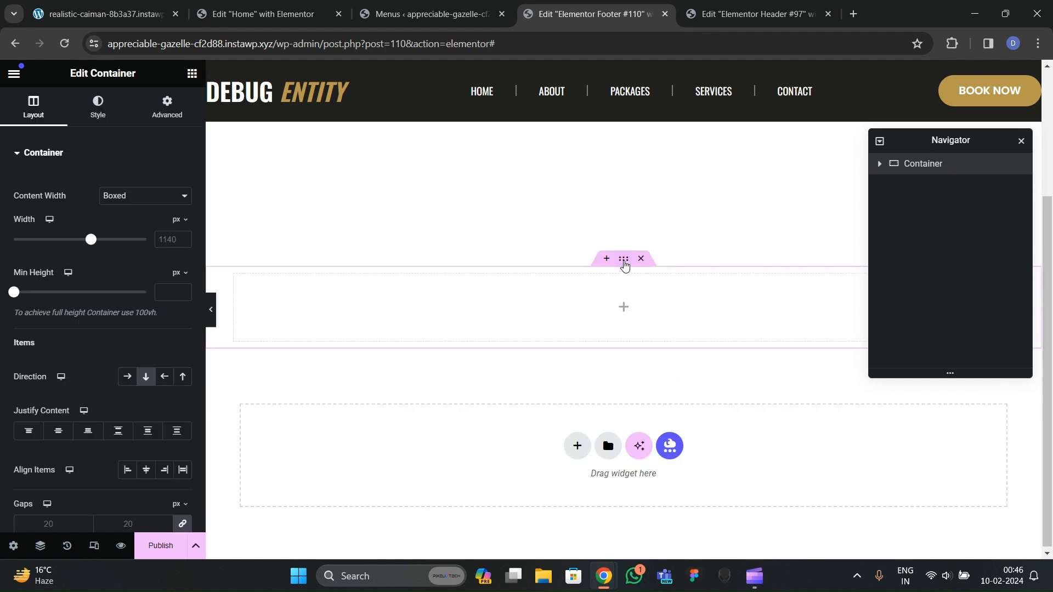
pyautogui.click(98, 107)
pyautogui.click(127, 213)
pyautogui.click(164, 243)
pyautogui.scroll(-3, 95, 368)
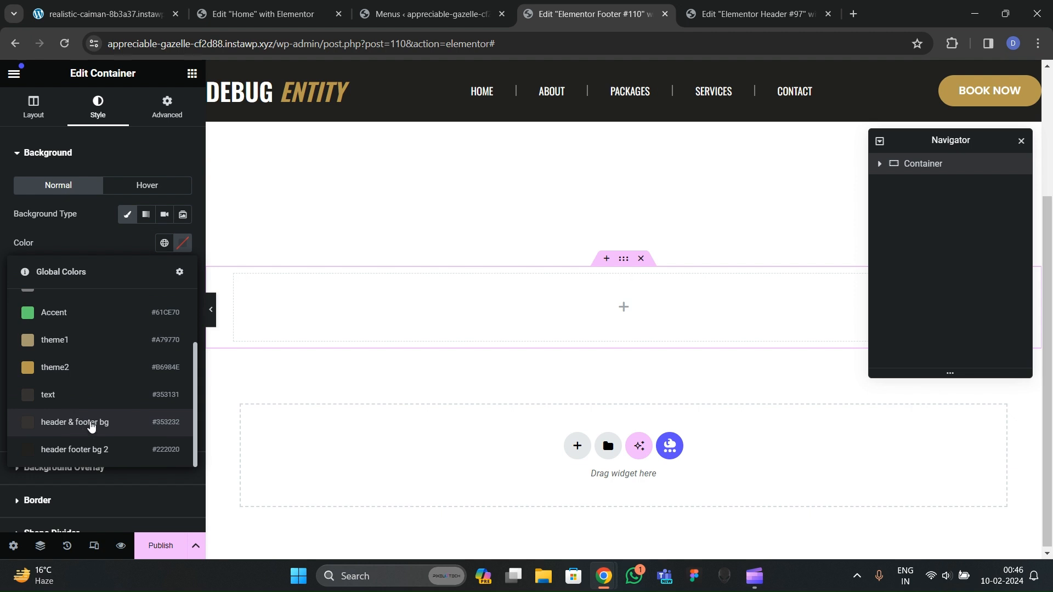
pyautogui.click(91, 427)
pyautogui.click(164, 243)
pyautogui.scroll(-3, 101, 405)
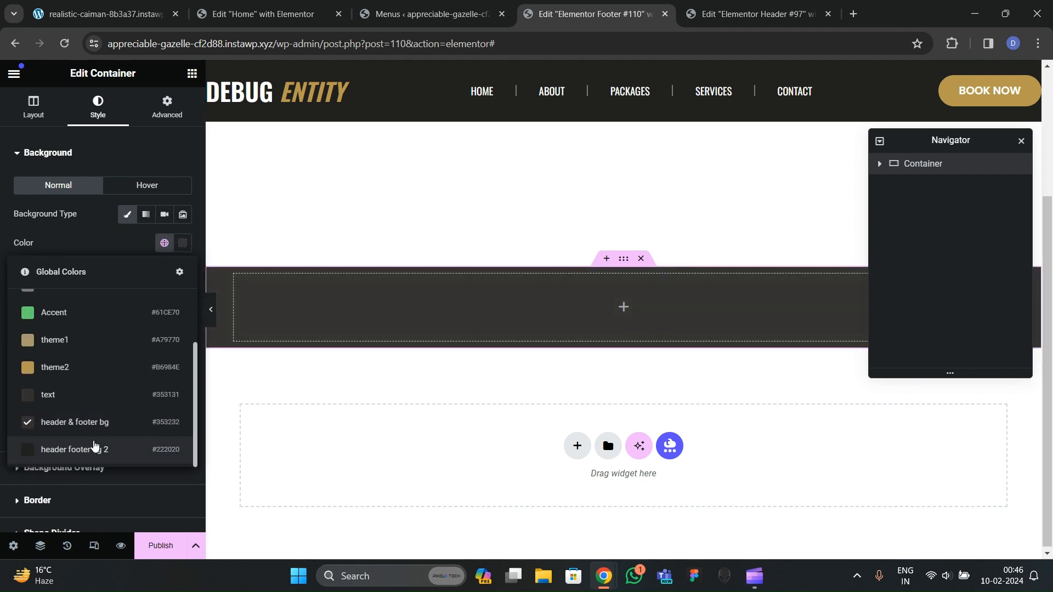
pyautogui.click(95, 448)
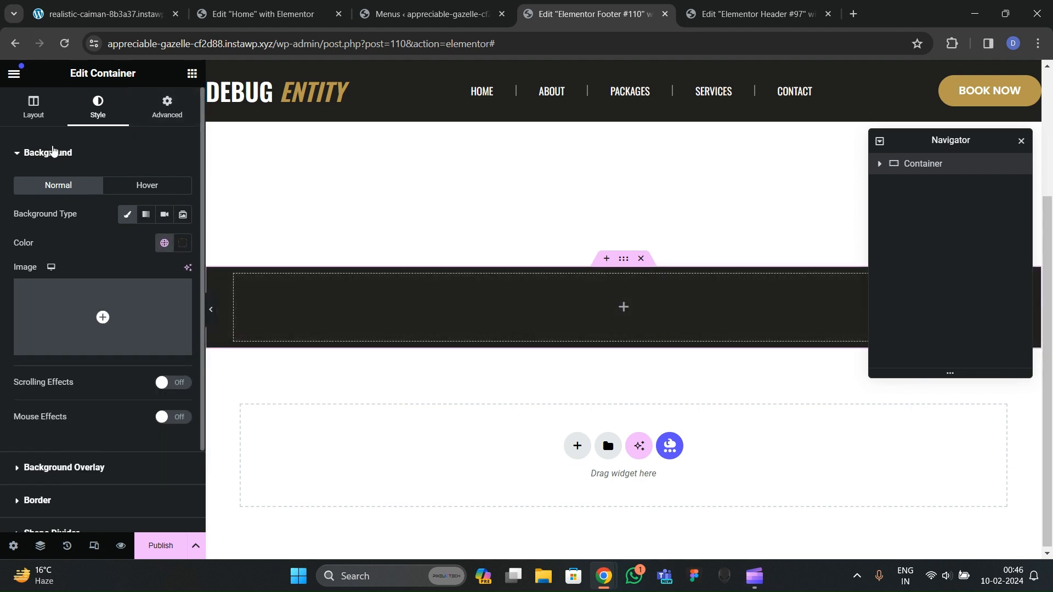
# Step: Set the footer container's padding to 0 on all sides and its boxed content width to 1300 px
pyautogui.click(33, 105)
pyautogui.click(167, 105)
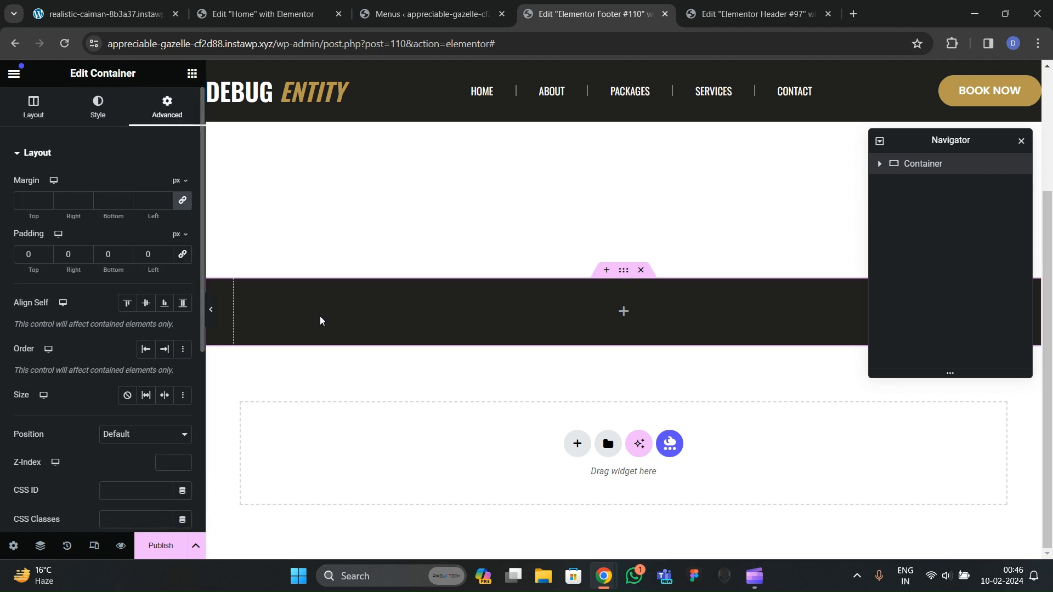
pyautogui.click(33, 105)
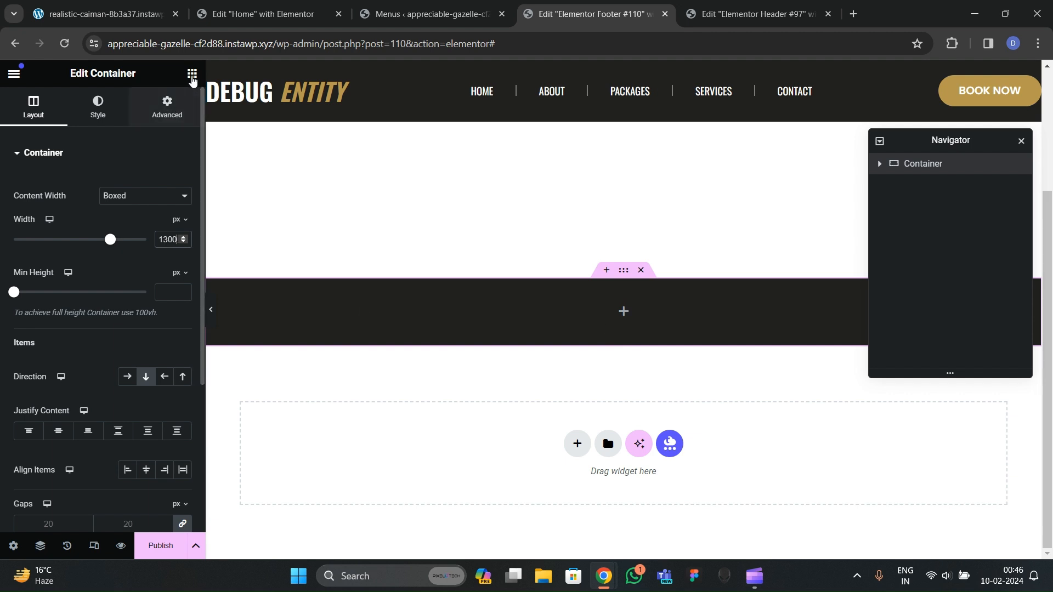
# Step: Add an Icon List widget to the footer container, reduce it to a single item and centre its alignment
pyautogui.click(191, 75)
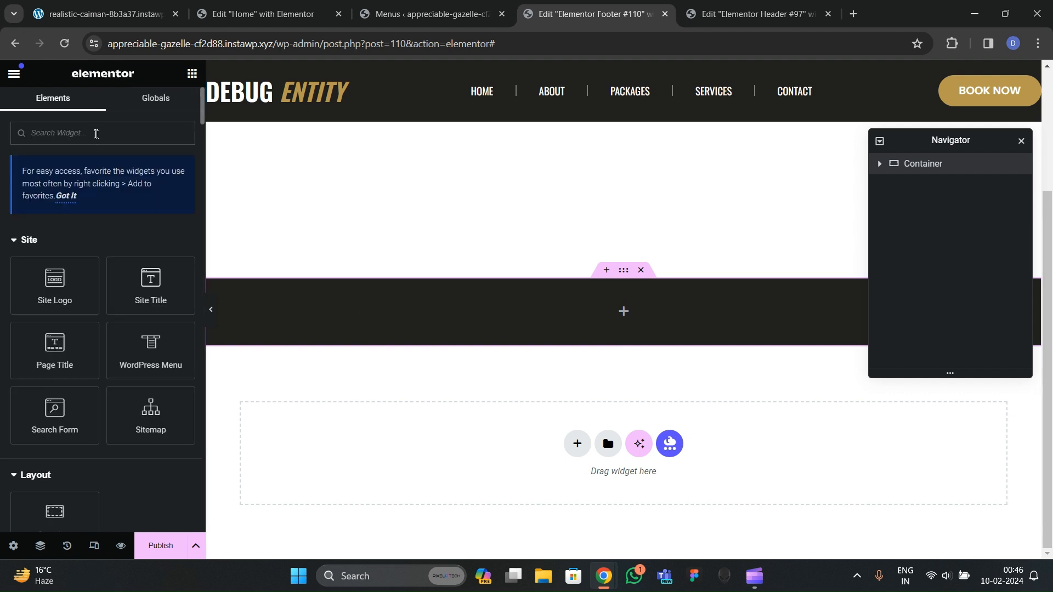
pyautogui.click(96, 135)
pyautogui.write('list')
pyautogui.moveTo(48, 253); pyautogui.dragTo(422, 322)
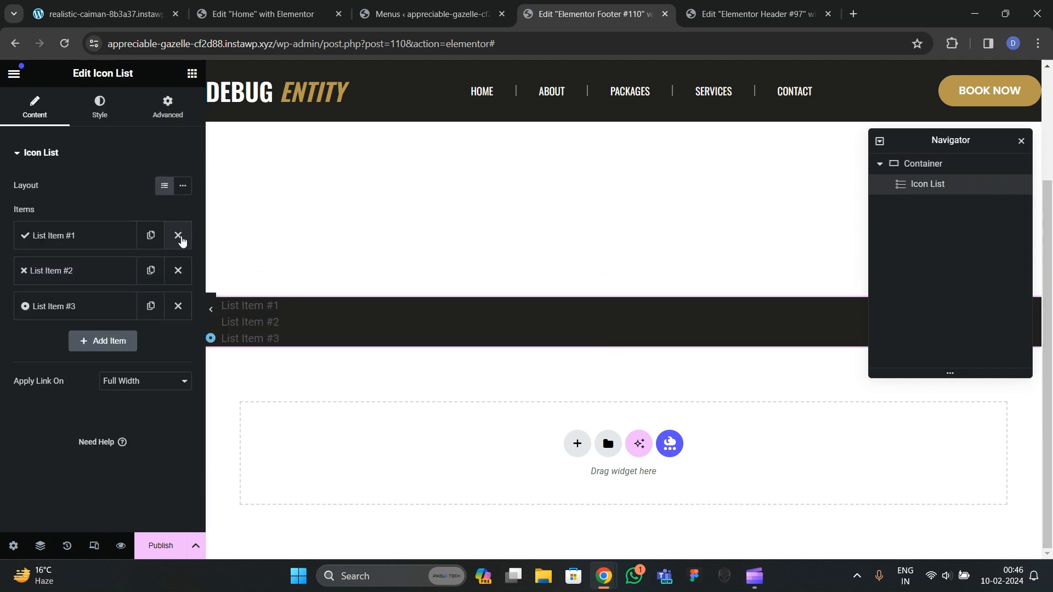
pyautogui.click(178, 235)
pyautogui.click(178, 271)
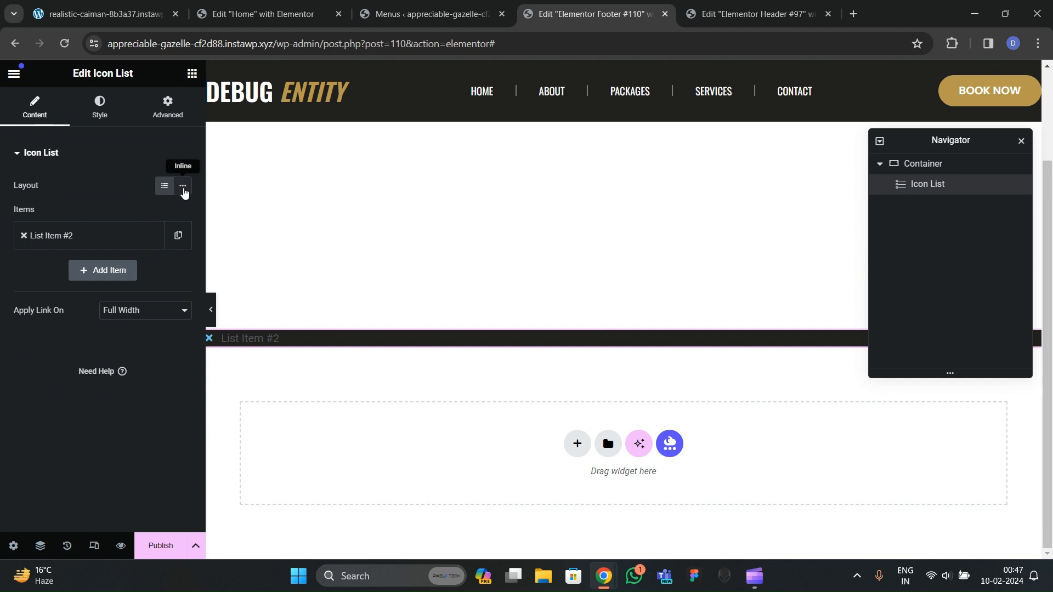
pyautogui.click(99, 107)
pyautogui.click(165, 228)
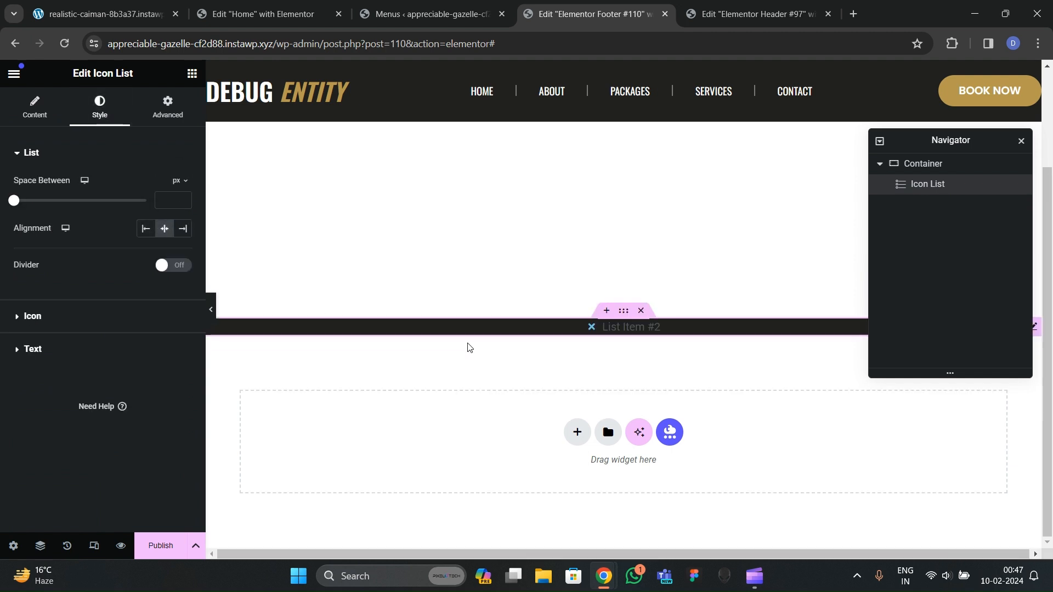
# Step: Centre the footer container's items with Justify Content and Align Items, and set its padding to 20 px on all sides
pyautogui.doubleClick(922, 163)
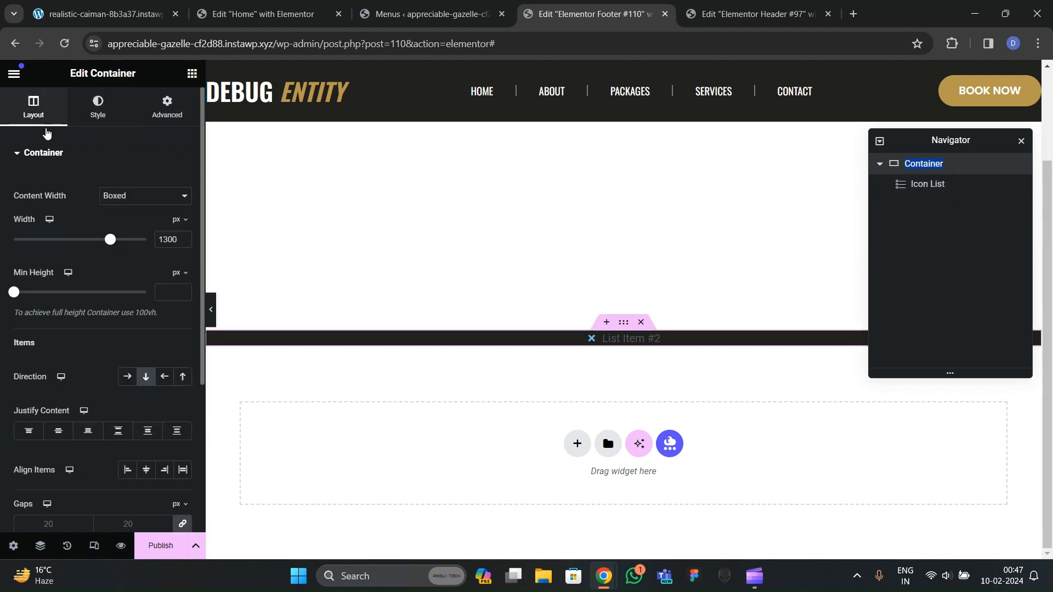
pyautogui.scroll(-4, 106, 264)
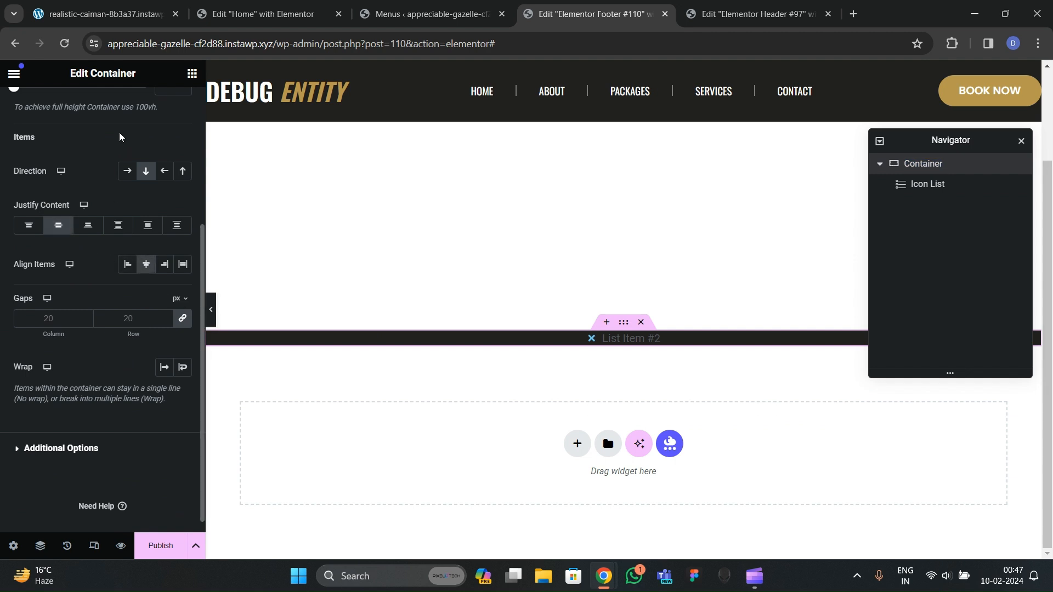
pyautogui.scroll(5, 120, 137)
pyautogui.click(166, 106)
pyautogui.click(182, 255)
pyautogui.click(23, 255)
pyautogui.write('20')
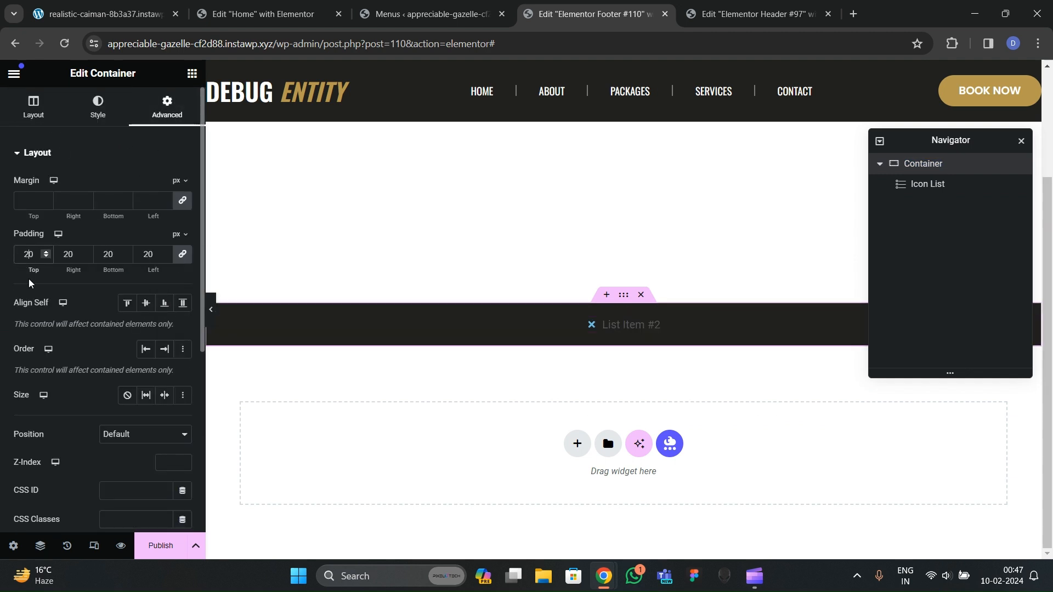
# Step: Replace the remaining list item's icon with the outlined copyright icon from the icon library
pyautogui.click(623, 324)
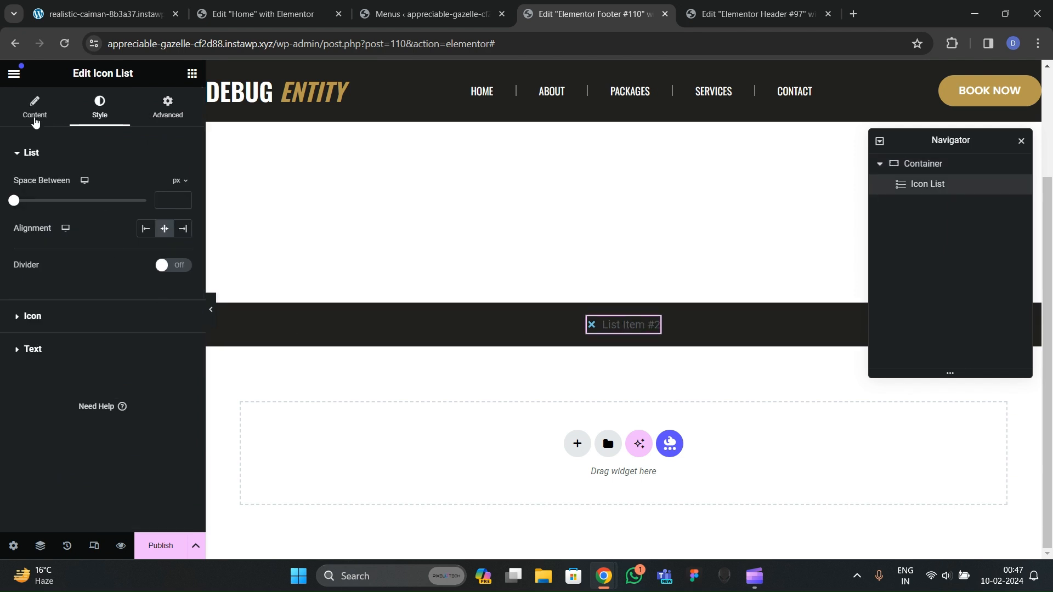
pyautogui.click(34, 107)
pyautogui.click(72, 236)
pyautogui.click(77, 351)
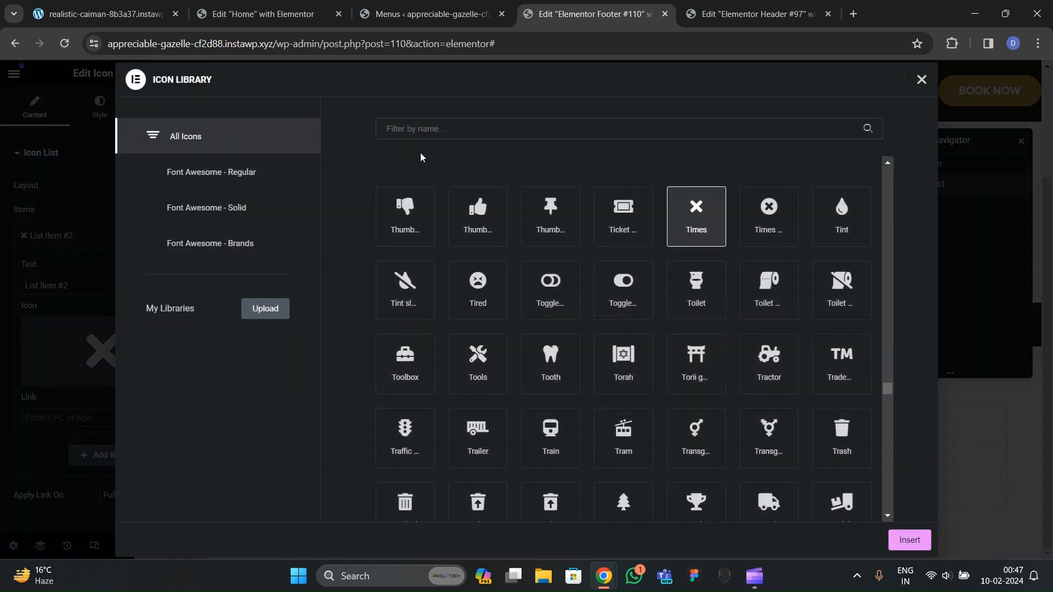
pyautogui.write('copy')
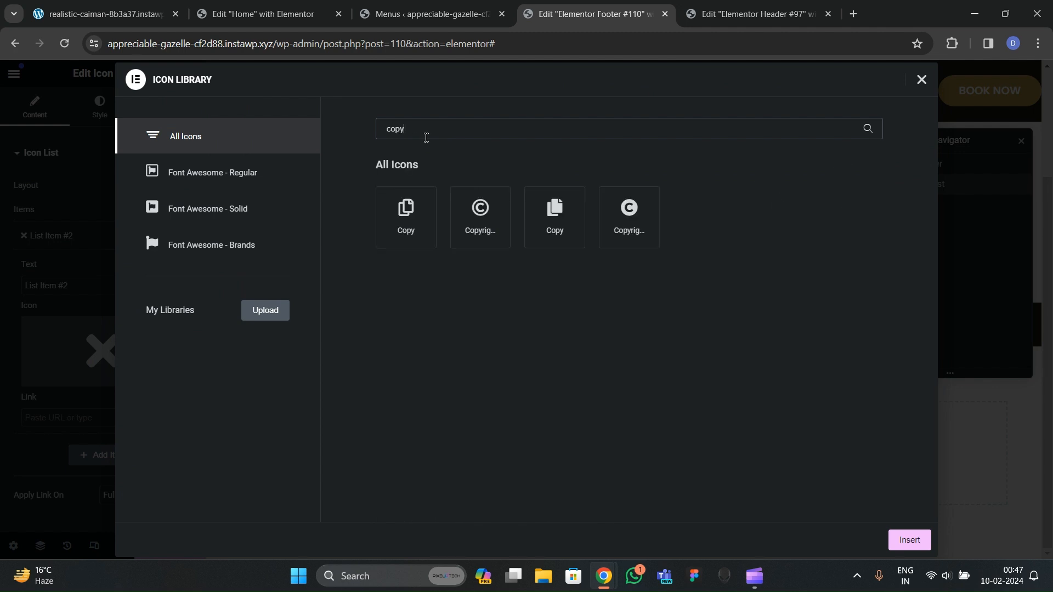
pyautogui.press('BackSpace')
pyautogui.press('BackSpace')
pyautogui.press('BackSpace')
pyautogui.write('opyright')
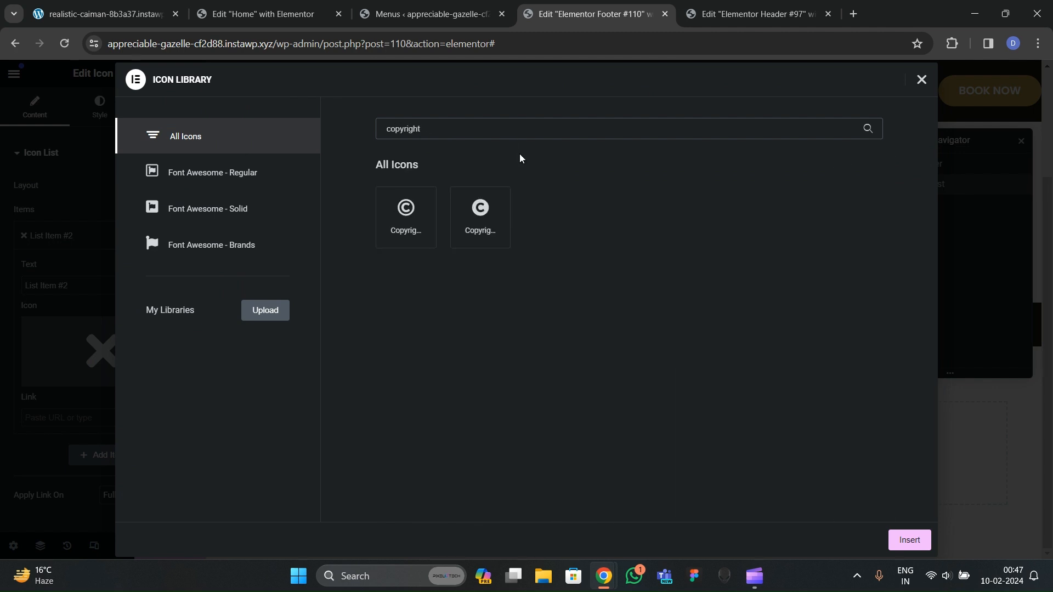
pyautogui.click(396, 236)
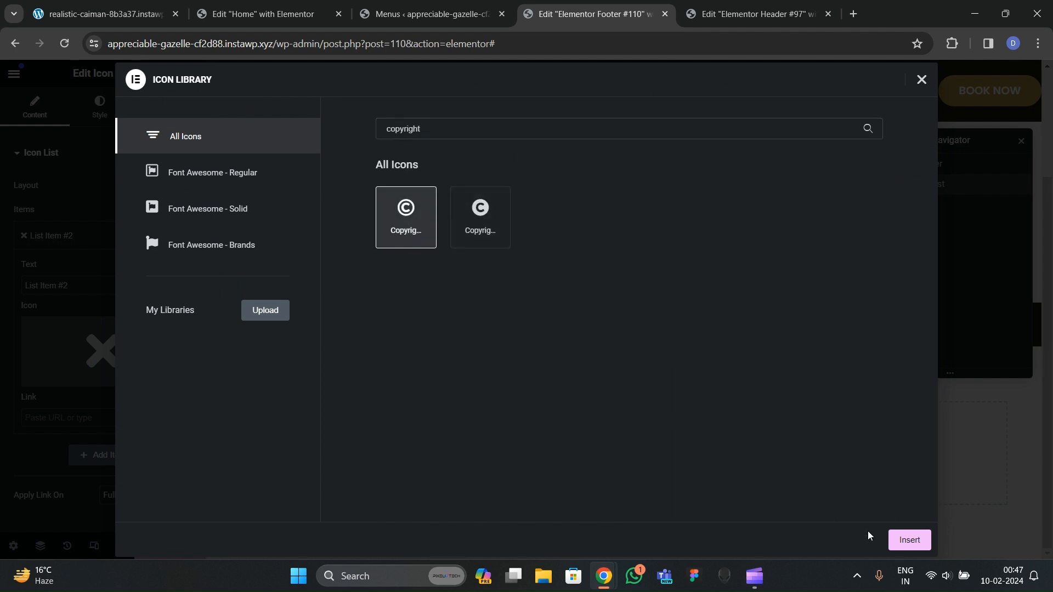
pyautogui.click(895, 539)
# Step: Change the list item's text to "Copyright 2024, DEBUG ENTITY, All Rights Reserved"
pyautogui.click(94, 244)
pyautogui.click(95, 245)
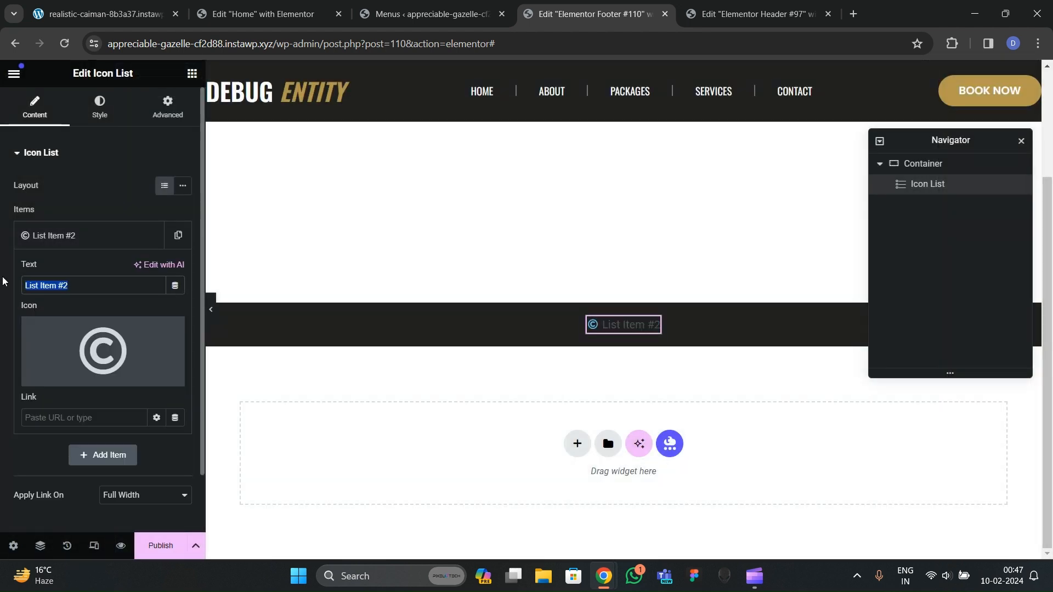
pyautogui.write('Copyright 2024, D')
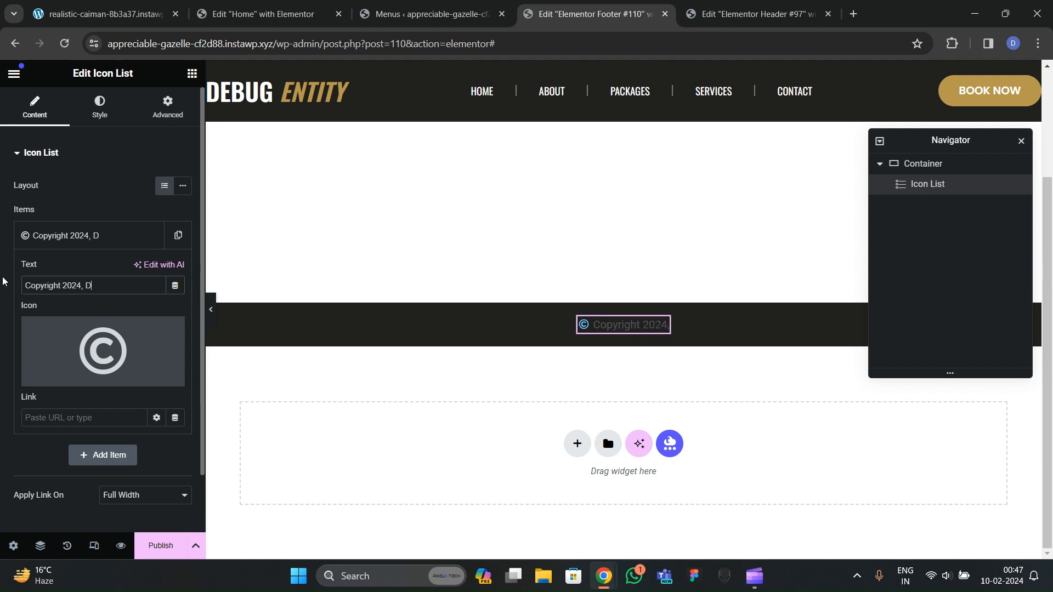
pyautogui.write('EBUG EN')
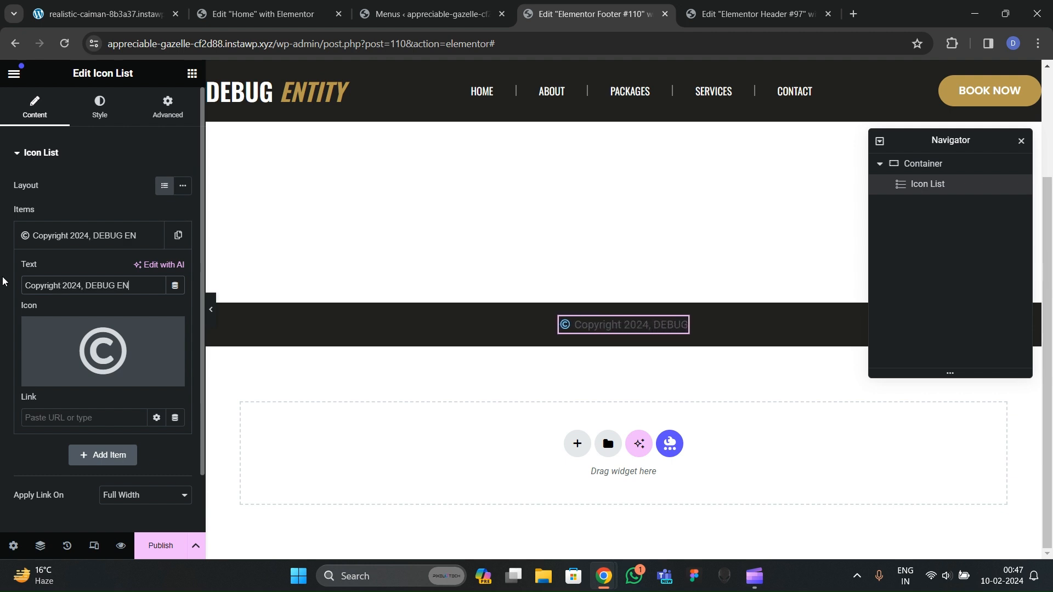
pyautogui.write('TITY, All Rightw')
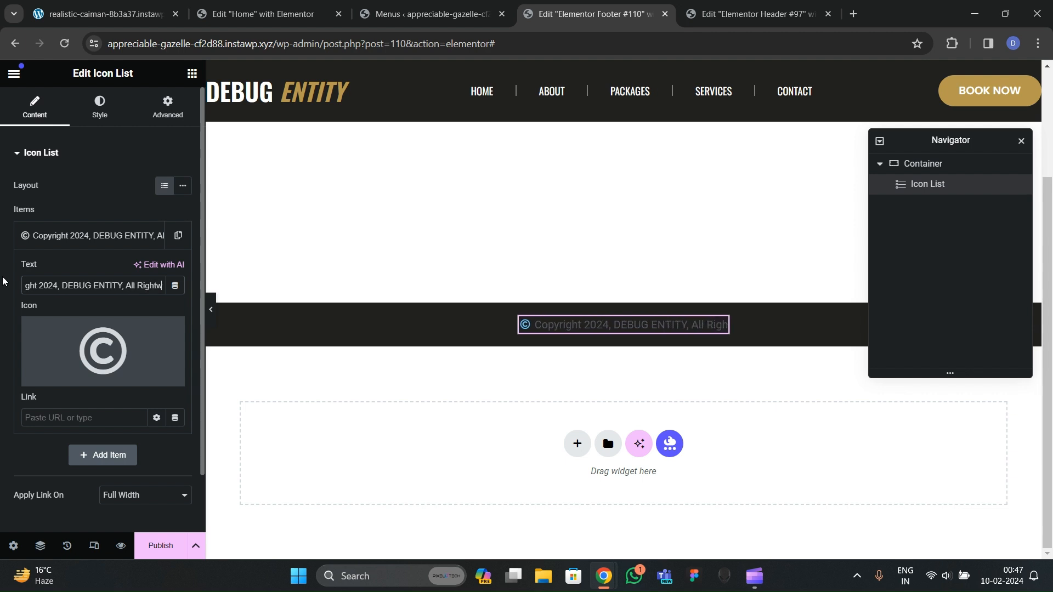
pyautogui.press('BackSpace')
pyautogui.write('s Rers')
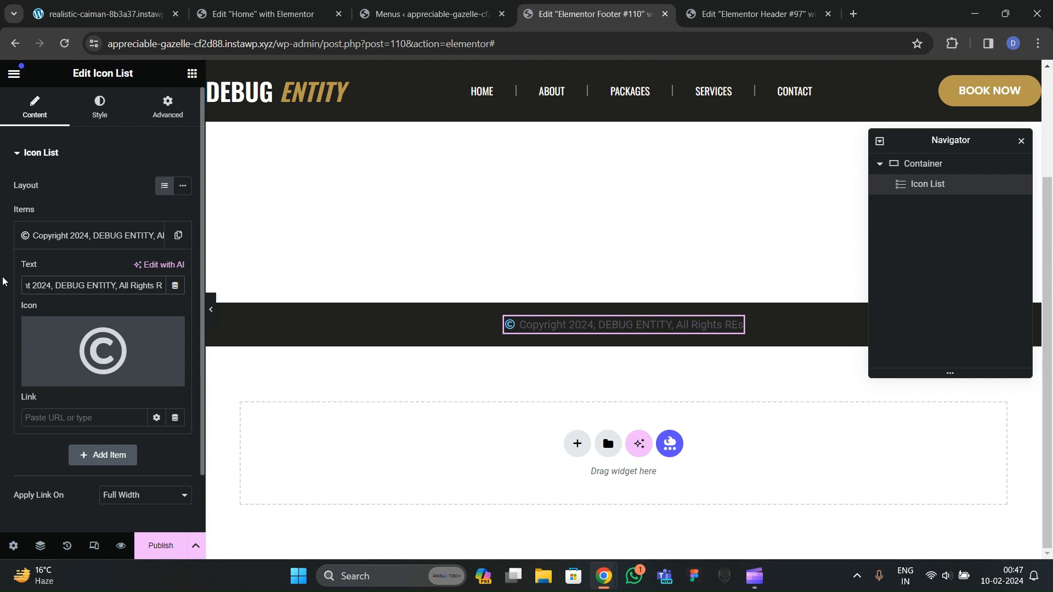
pyautogui.press('BackSpace')
pyautogui.press('BackSpace')
pyautogui.write('served')
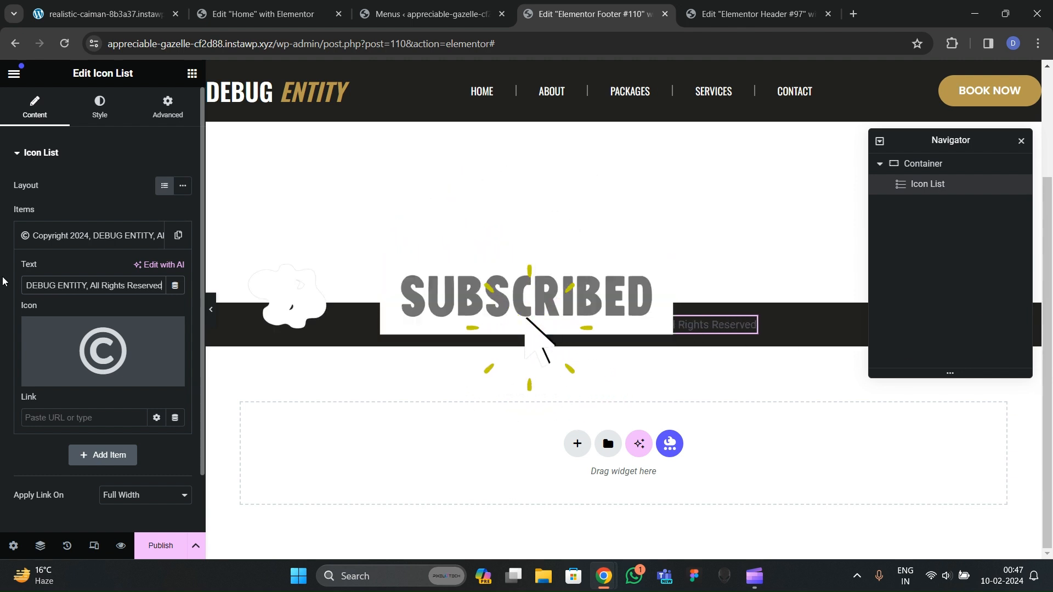
# Step: Set the copyright icon's colour to the gold global colour and its size to 20 px
pyautogui.click(93, 235)
pyautogui.click(99, 106)
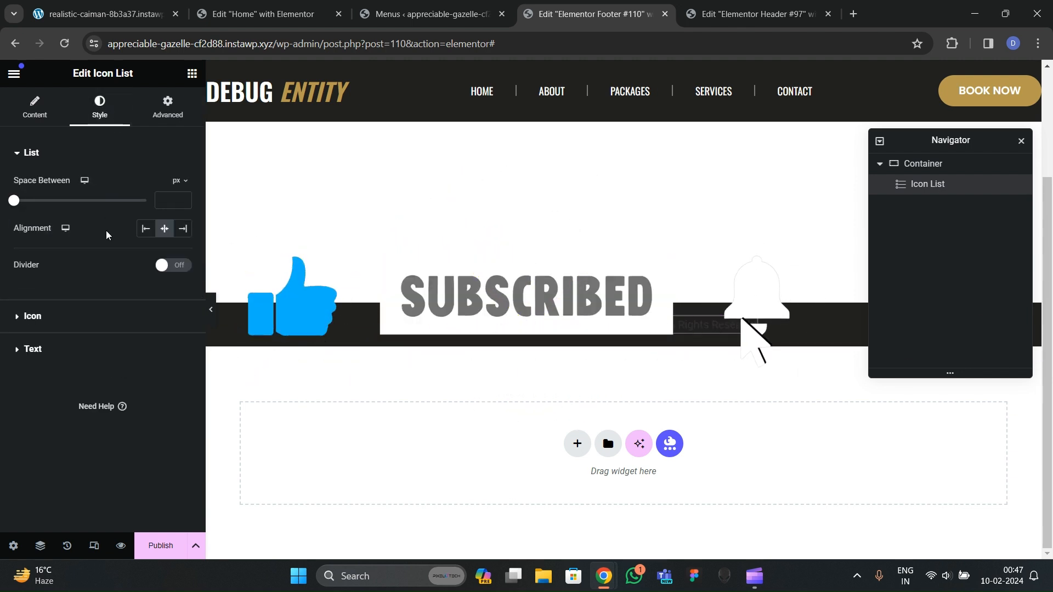
pyautogui.click(33, 316)
pyautogui.click(164, 247)
pyautogui.scroll(-2, 94, 369)
pyautogui.click(94, 369)
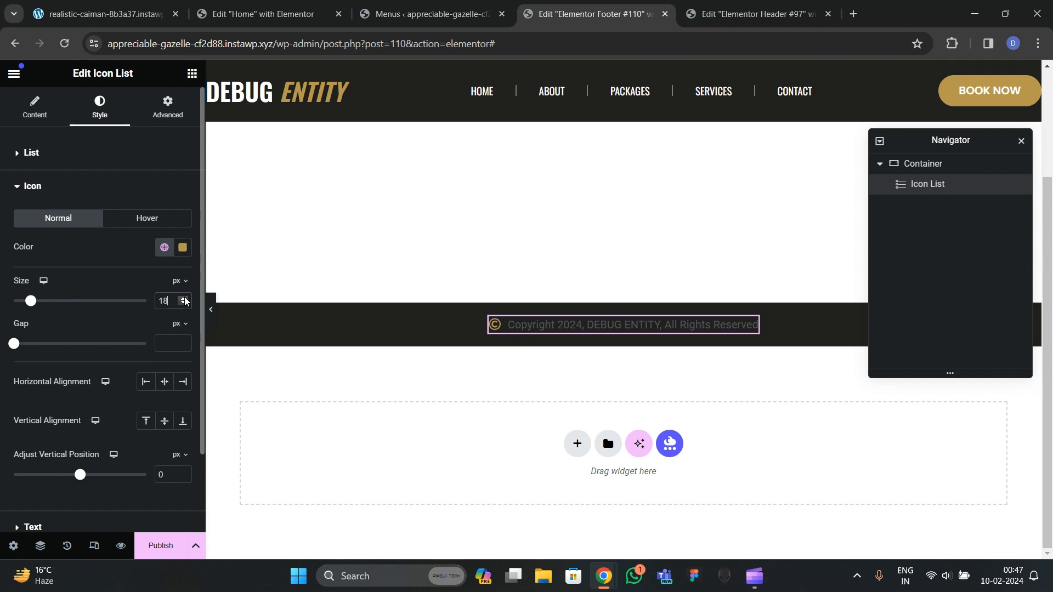
pyautogui.scroll(-2, 107, 334)
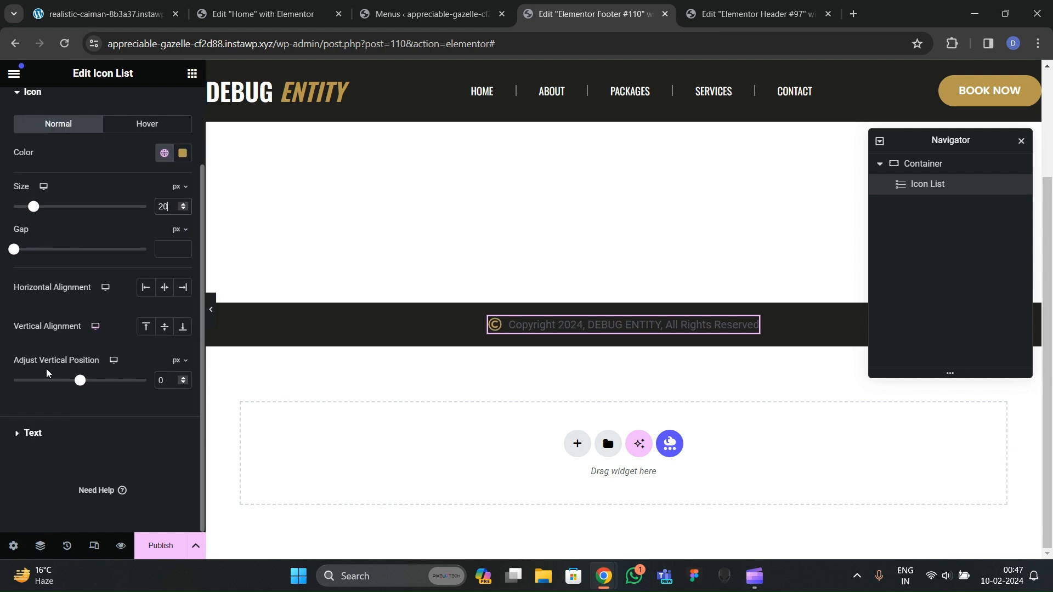
# Step: Set the copyright text's typography to the Oswald font family at 15 px
pyautogui.click(33, 432)
pyautogui.click(182, 252)
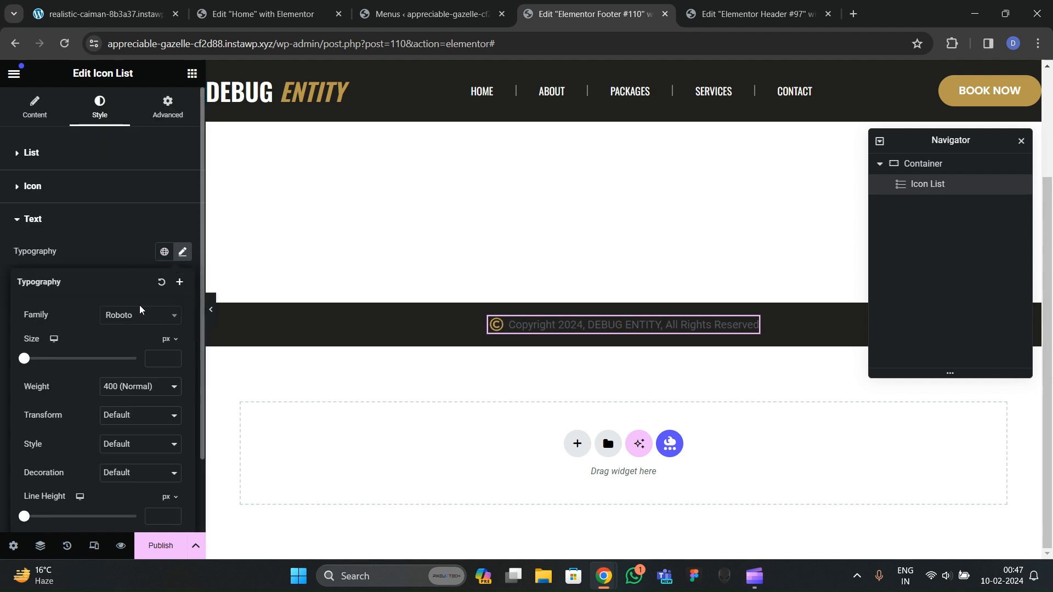
pyautogui.click(139, 323)
pyautogui.write('osw')
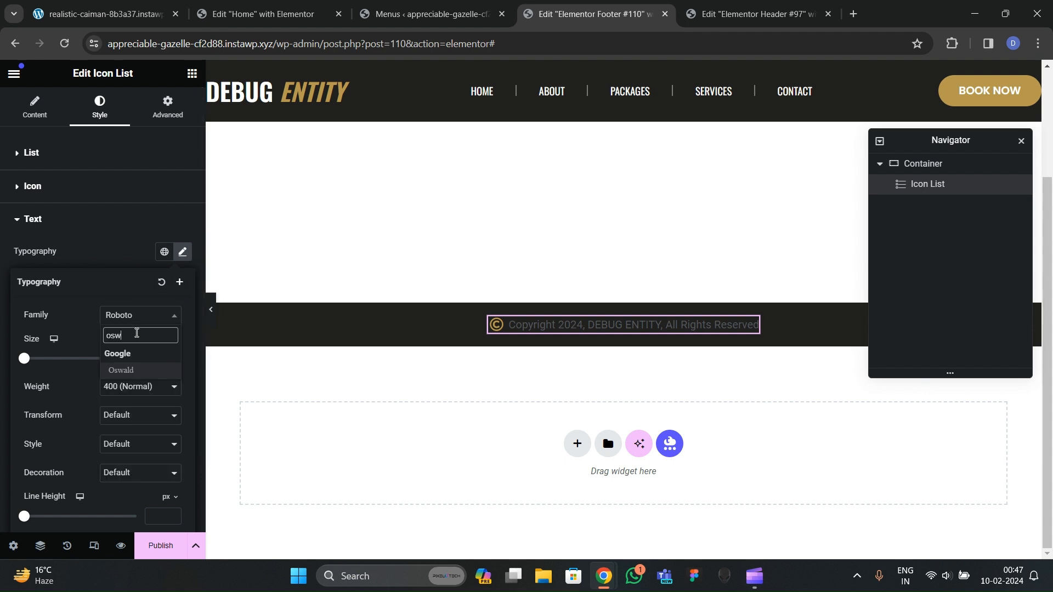
pyautogui.press('Return')
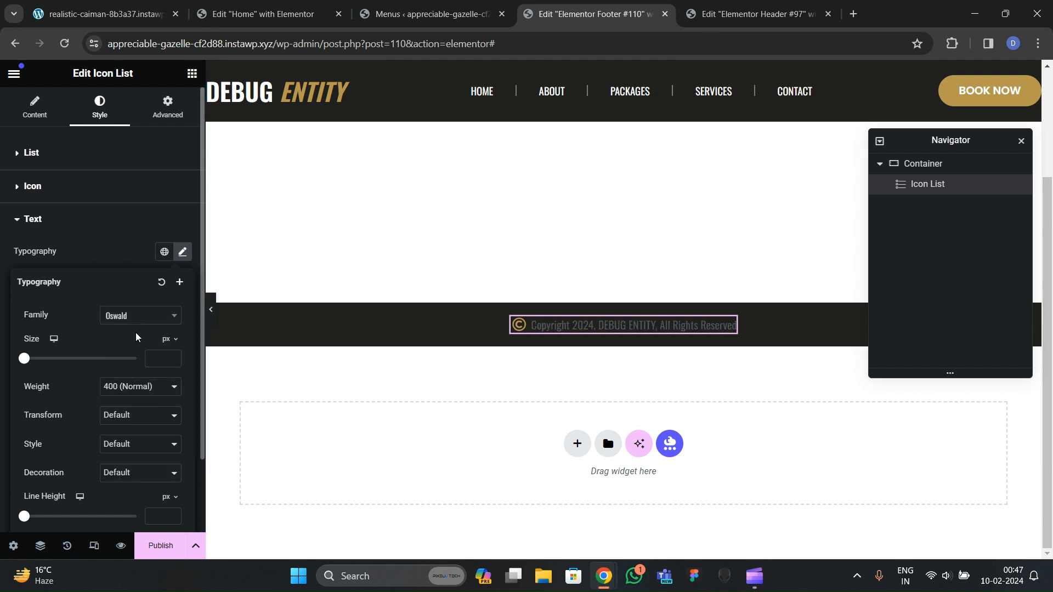
pyautogui.click(172, 358)
pyautogui.moveTo(172, 359); pyautogui.dragTo(175, 360)
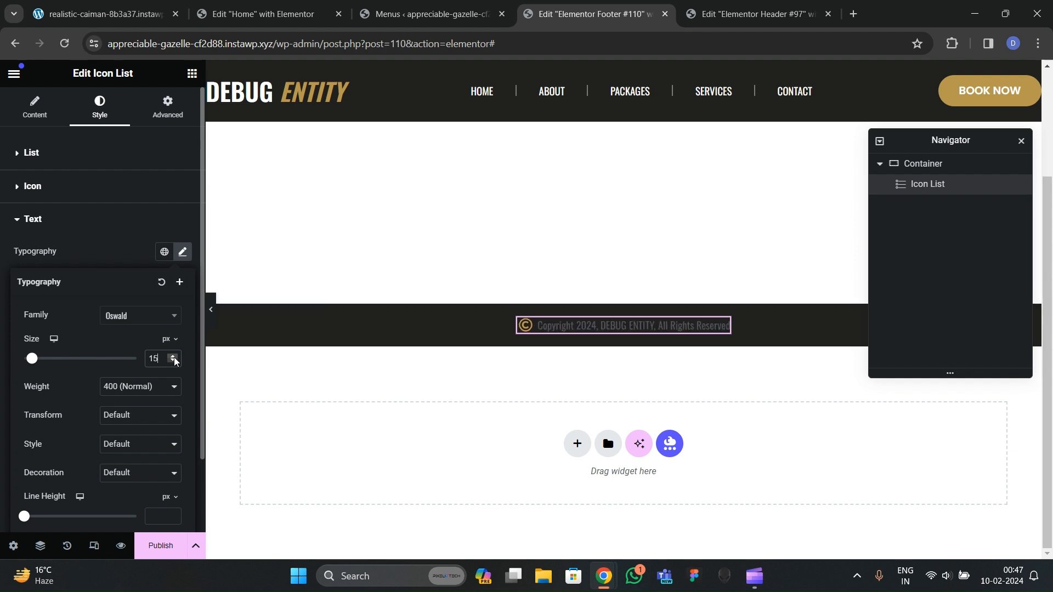
# Step: Change the copyright text's normal colour to white
pyautogui.click(134, 270)
pyautogui.click(182, 338)
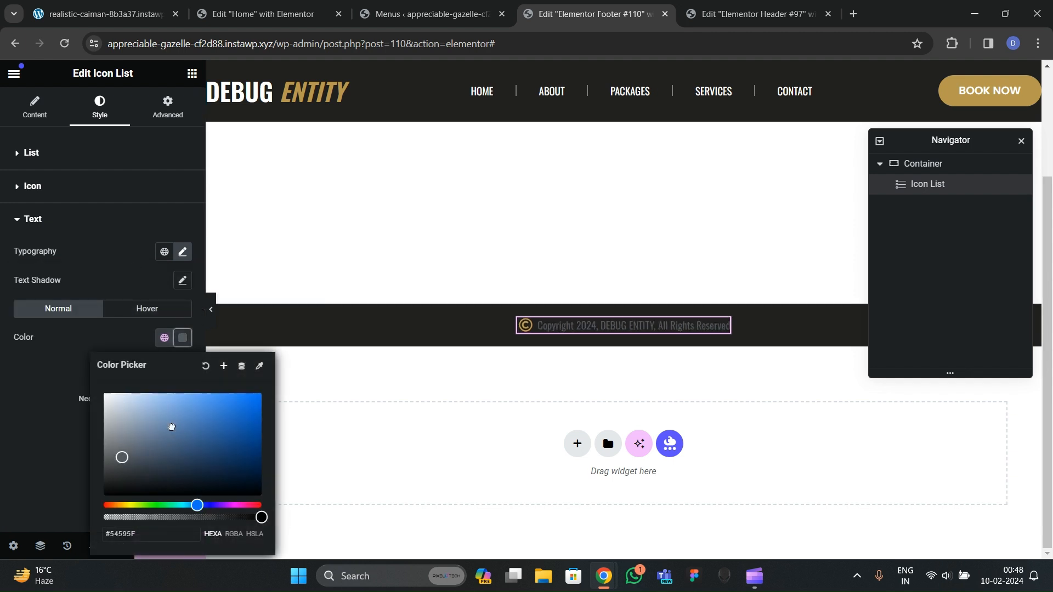
pyautogui.click(42, 405)
pyautogui.click(182, 337)
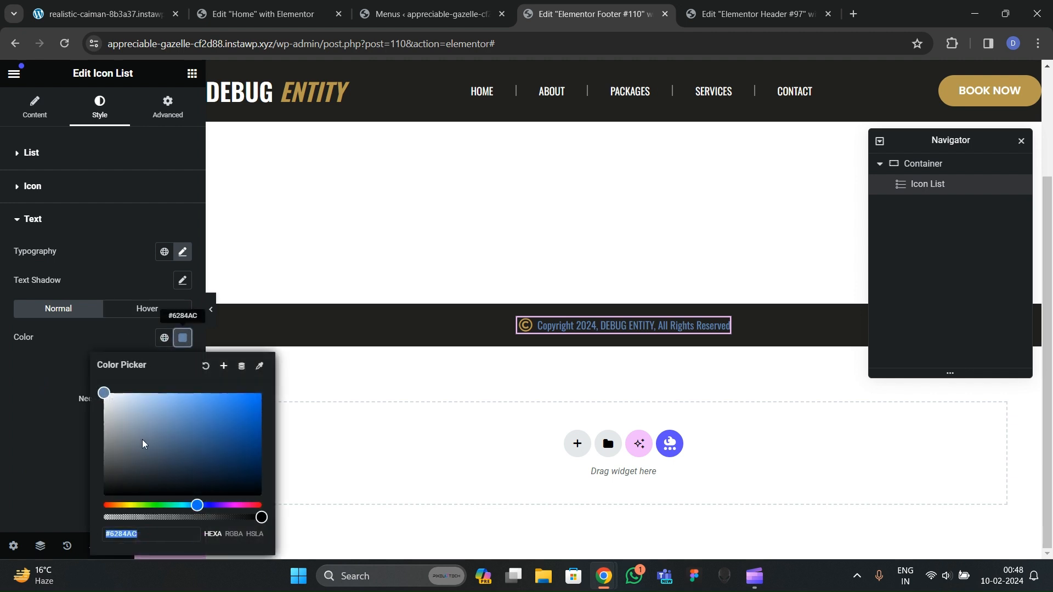
pyautogui.click(101, 391)
pyautogui.click(57, 403)
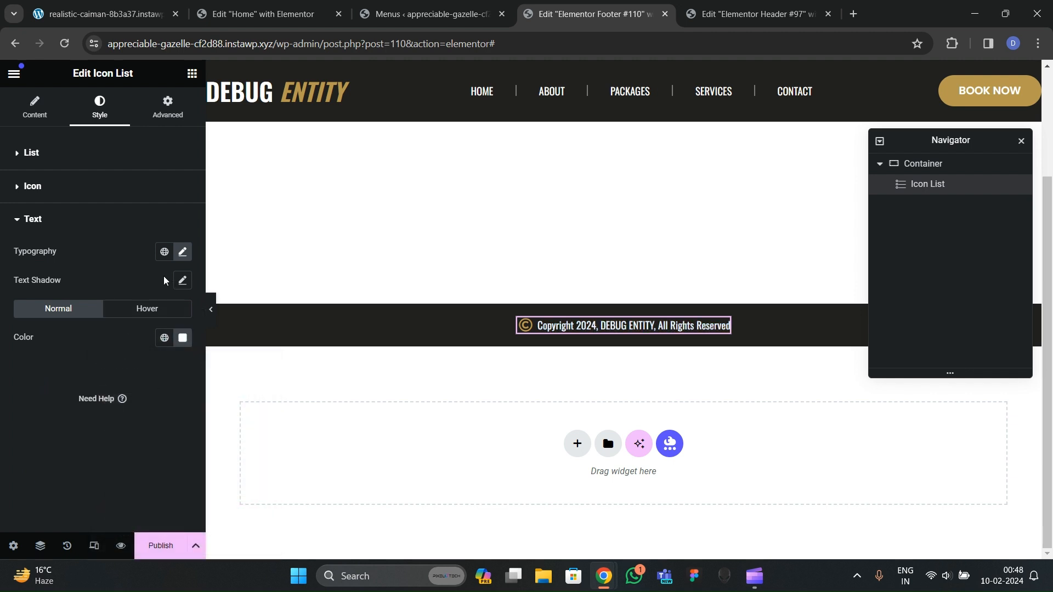
# Step: Increase the copyright text's font size to 16 px and preview the footer at full width
pyautogui.click(181, 254)
pyautogui.click(173, 356)
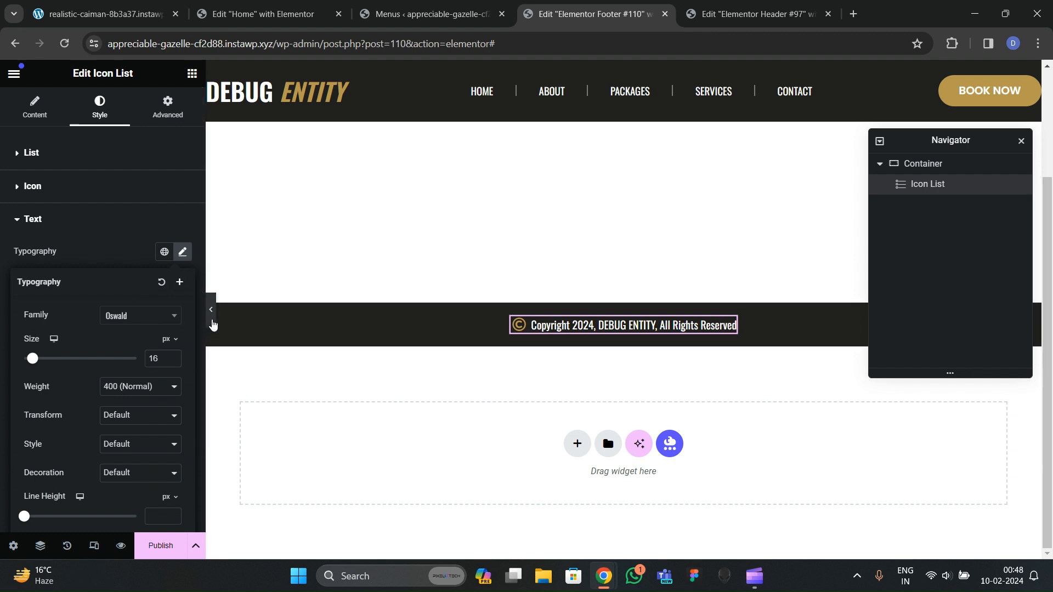
pyautogui.click(210, 310)
pyautogui.click(3, 317)
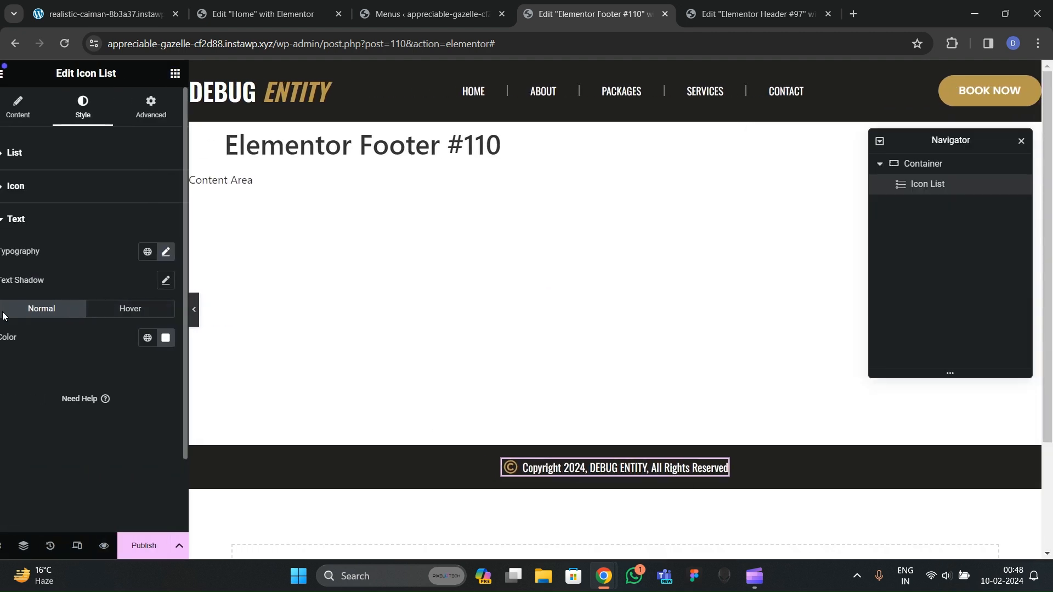
# Step: Publish the footer template with a display condition added
pyautogui.click(160, 545)
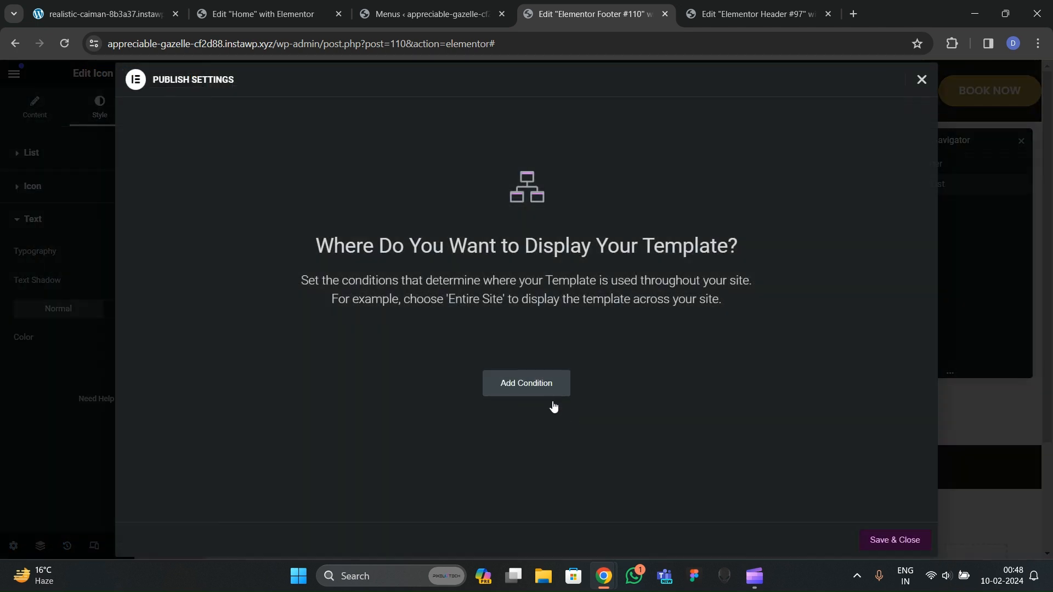
pyautogui.click(546, 391)
pyautogui.click(896, 540)
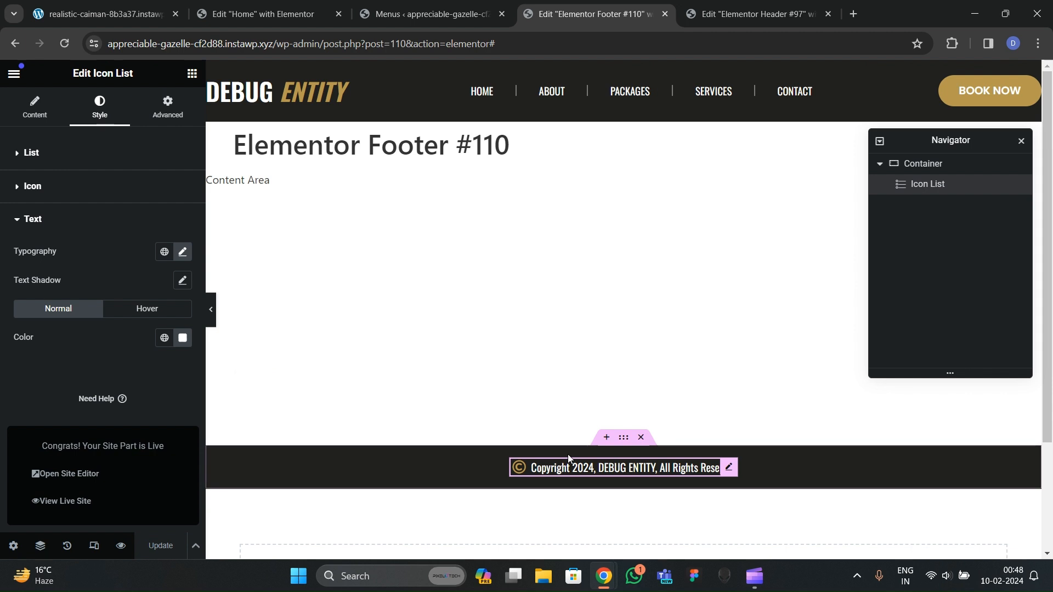
# Step: Centre the copyright icon horizontally and vertically and update the footer template
pyautogui.click(61, 198)
pyautogui.click(165, 316)
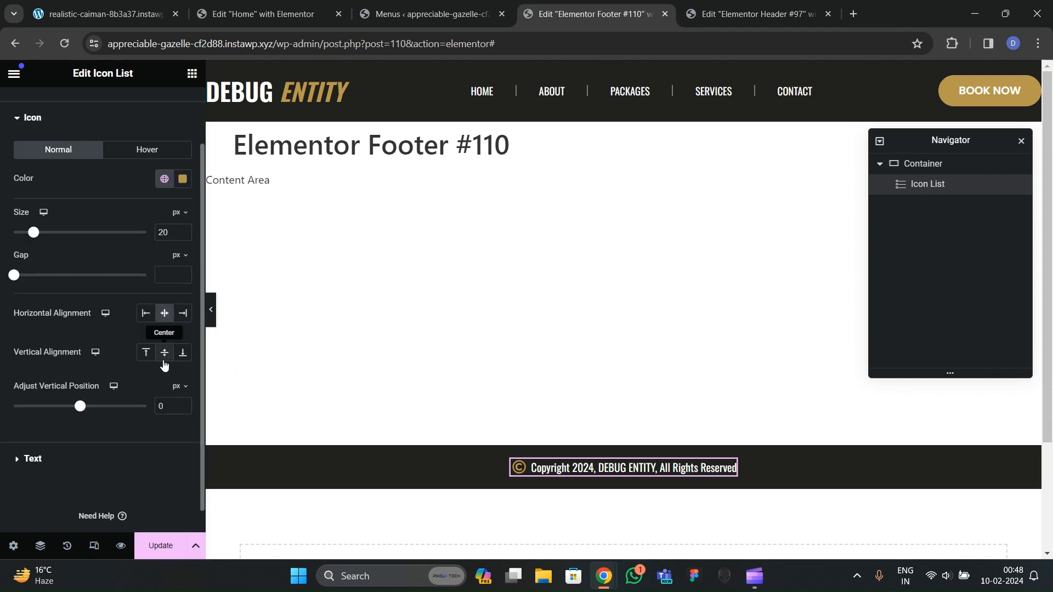
pyautogui.click(161, 546)
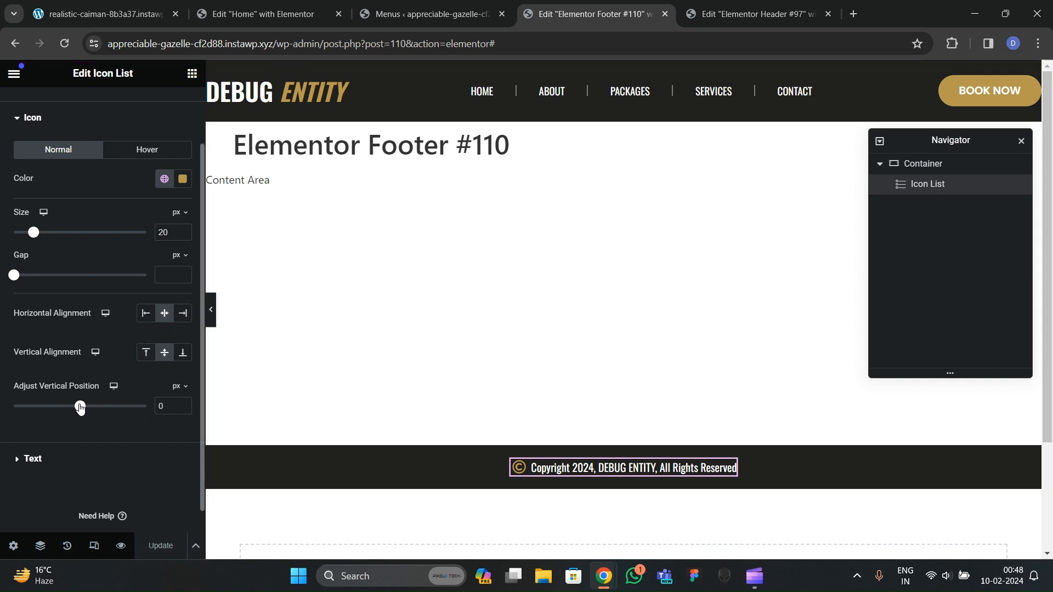
pyautogui.click(757, 14)
pyautogui.click(433, 14)
pyautogui.click(585, 12)
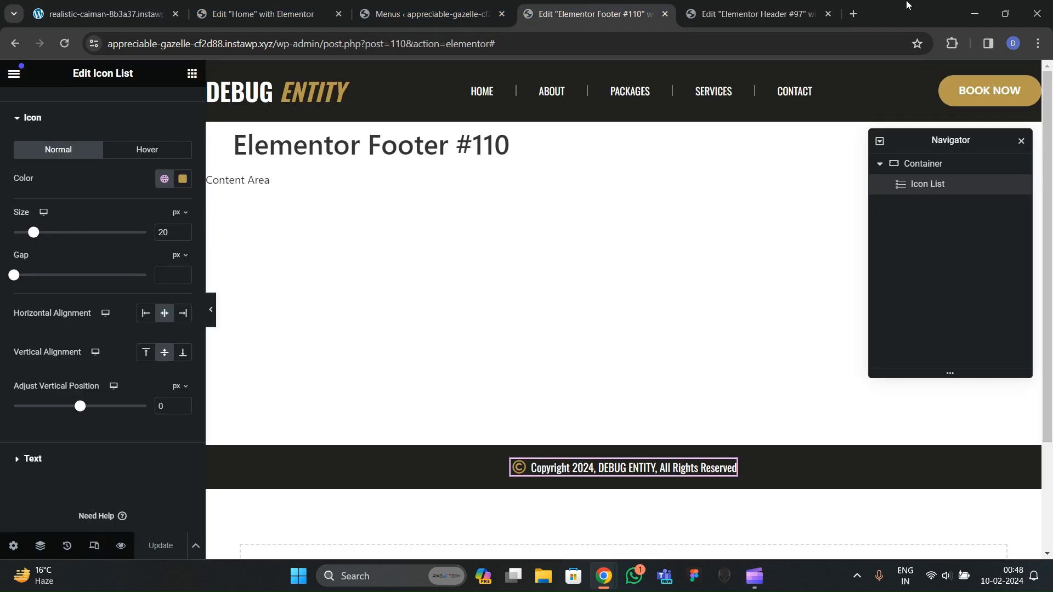
# Step: Open the live home page from the WordPress dashboard in its own browser tab, view its header, and close it
pyautogui.click(729, 14)
pyautogui.click(434, 14)
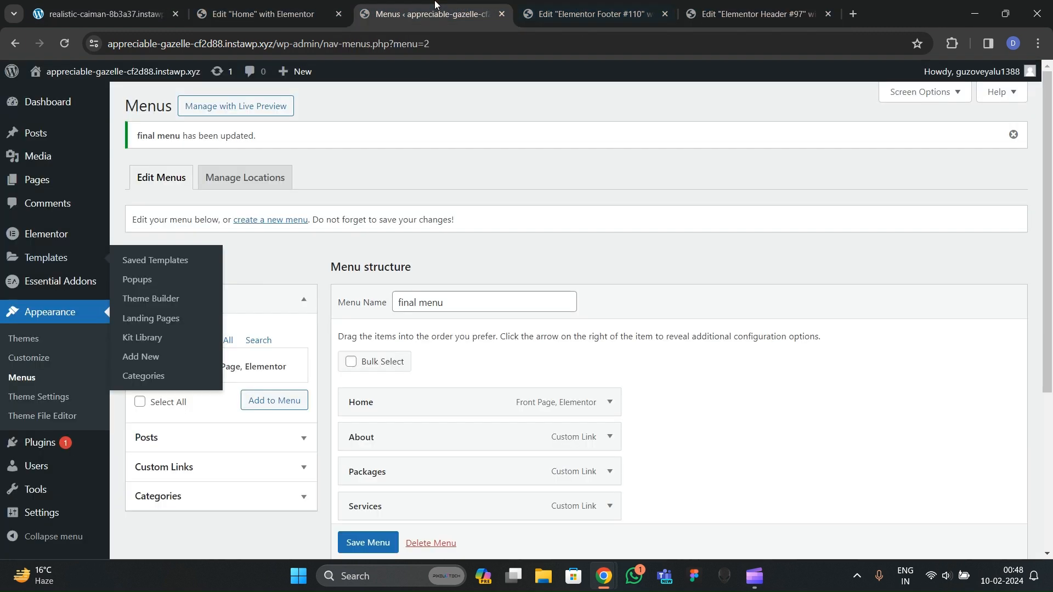
pyautogui.rightClick(54, 95)
pyautogui.click(82, 108)
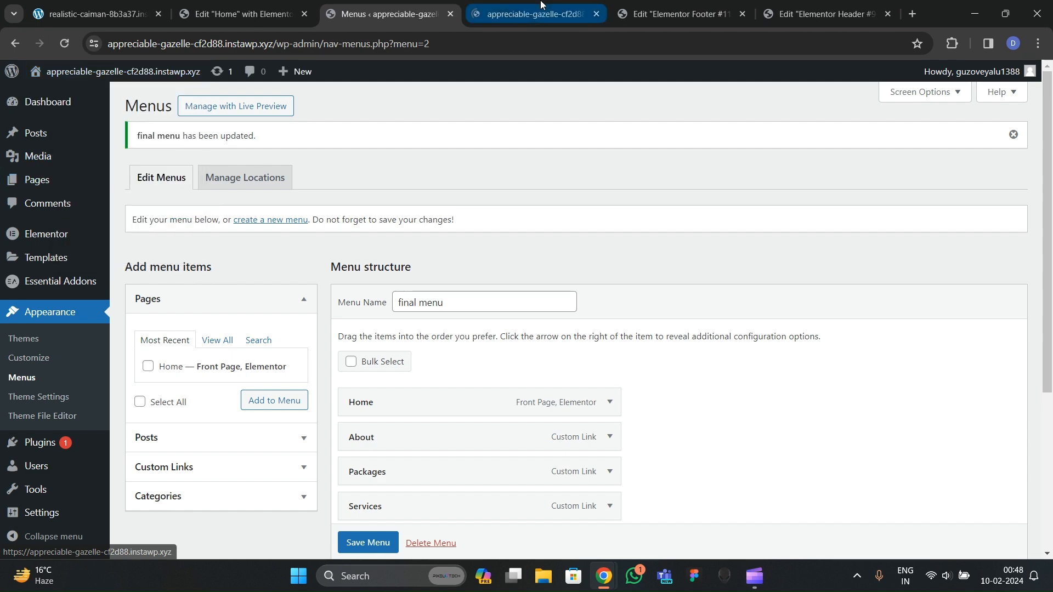
pyautogui.moveTo(540, 4); pyautogui.dragTo(775, 4)
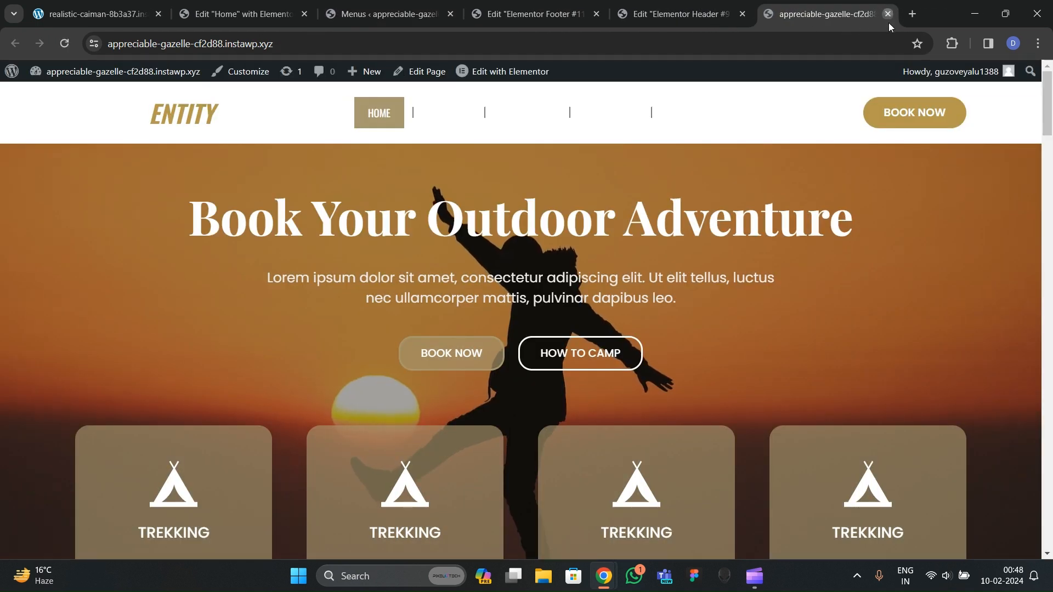
pyautogui.click(888, 14)
# Step: Reload the live home page in the incognito window and check it from the hero section down to the footer
pyautogui.moveTo(604, 575)
pyautogui.click(636, 524)
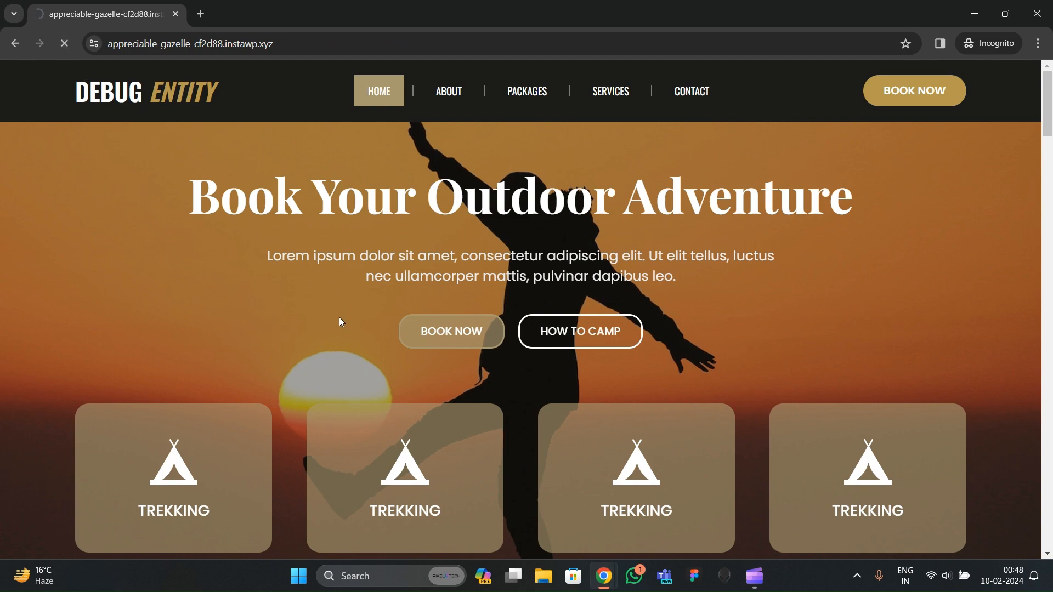
pyautogui.scroll(-15, 417, 340)
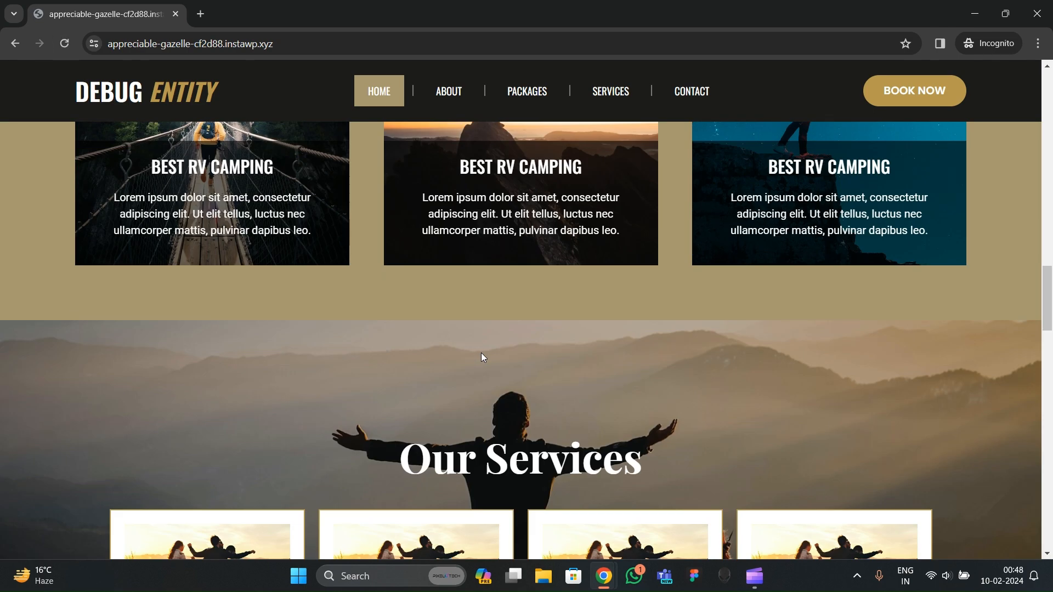
pyautogui.scroll(-10, 482, 365)
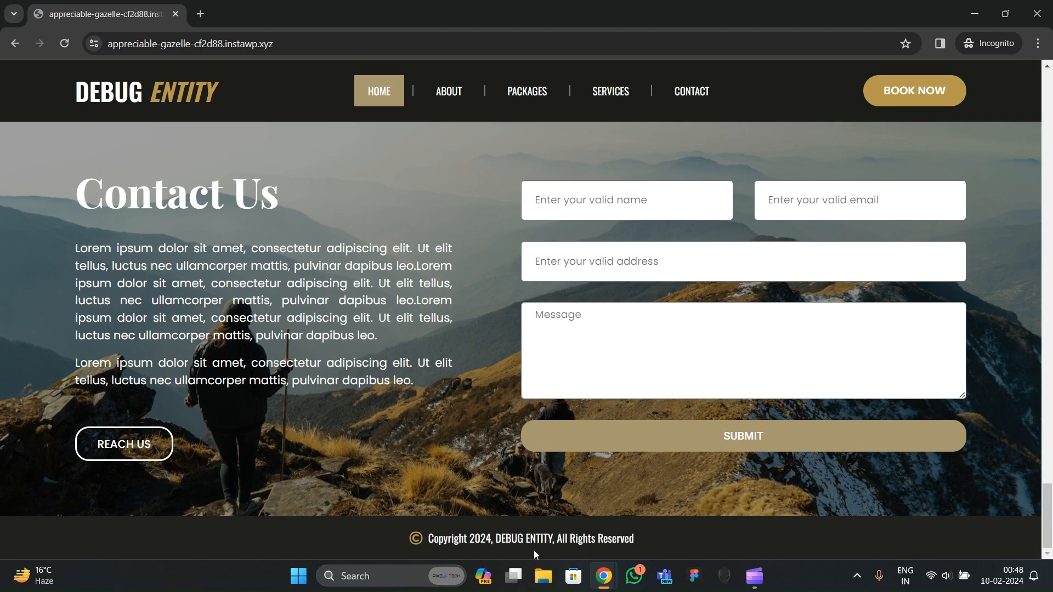
pyautogui.scroll(20, 384, 247)
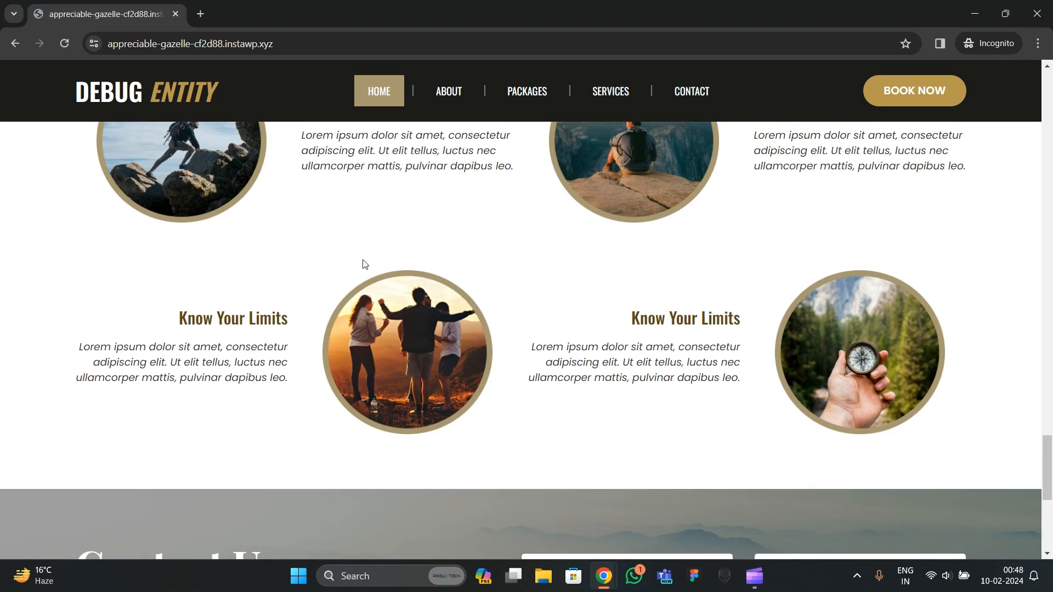
pyautogui.scroll(5, 421, 205)
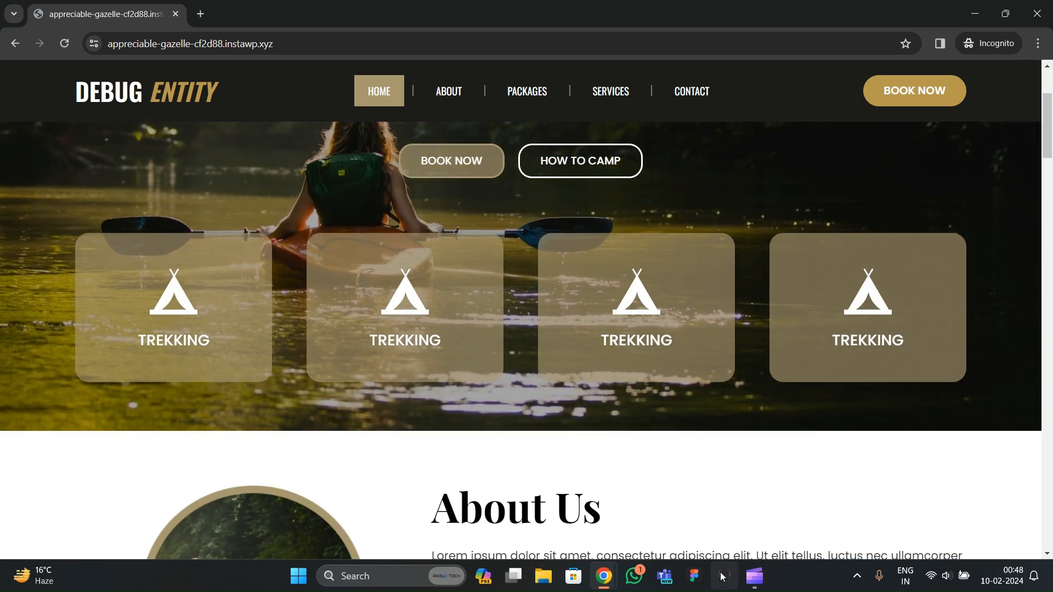
# Step: Return to the footer template editor and add an Icon widget to the container below the copyright line
pyautogui.moveTo(610, 572)
pyautogui.click(575, 528)
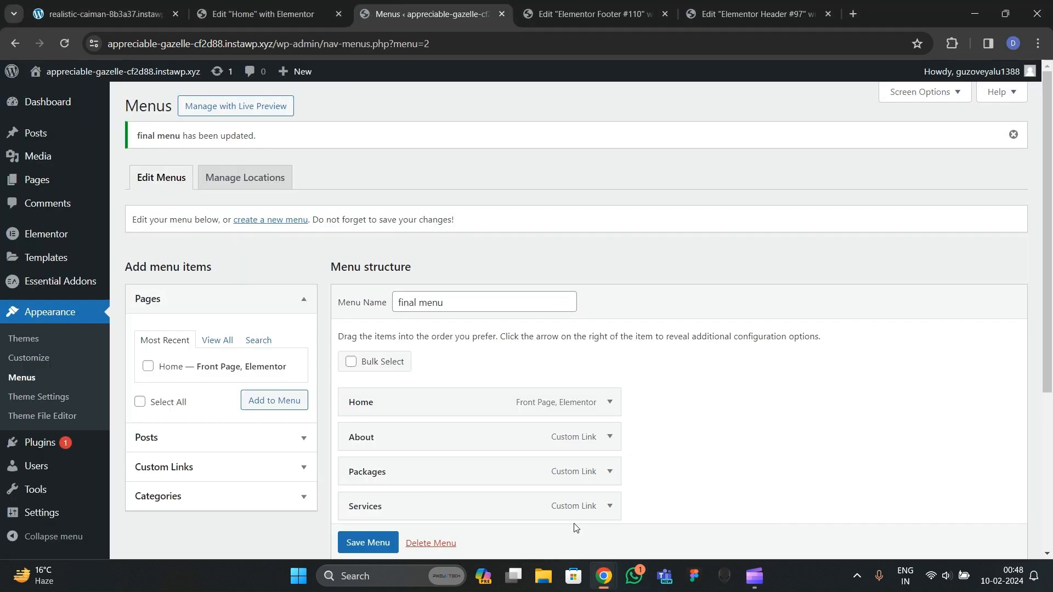
pyautogui.click(582, 17)
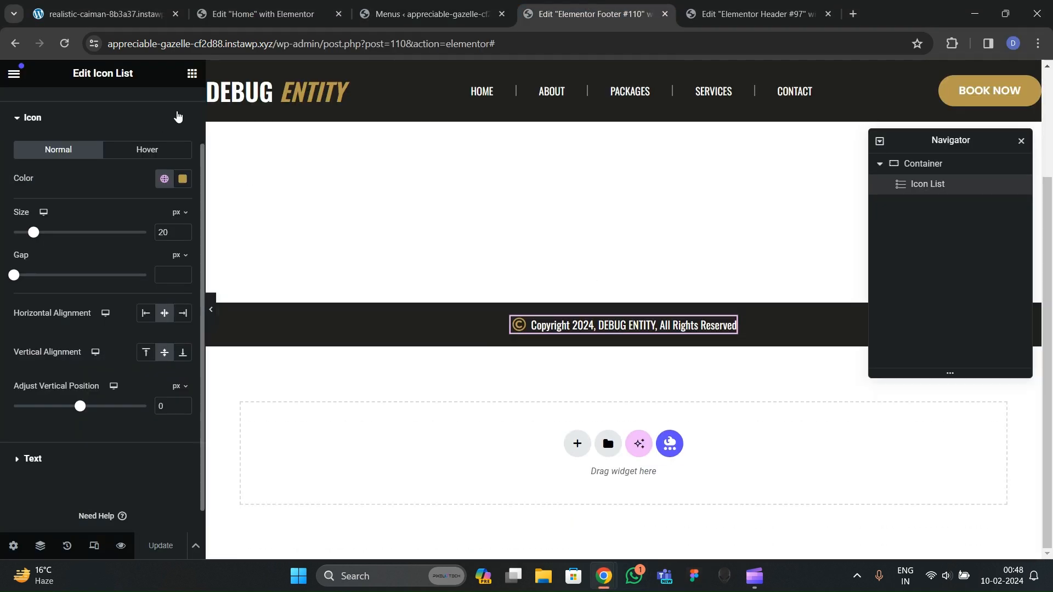
pyautogui.click(191, 77)
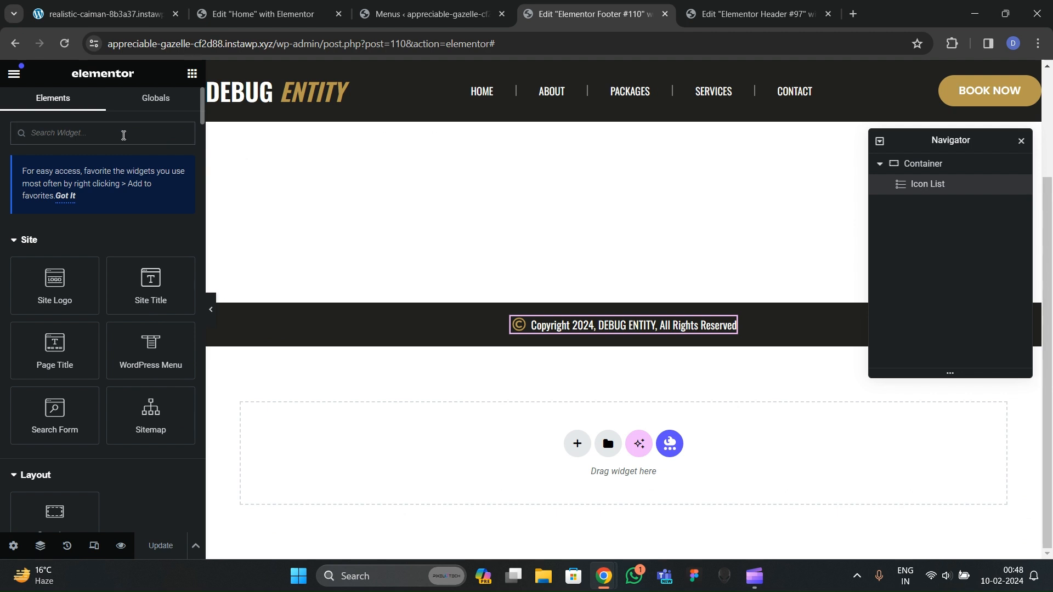
pyautogui.write('icon')
pyautogui.moveTo(78, 235); pyautogui.dragTo(719, 331)
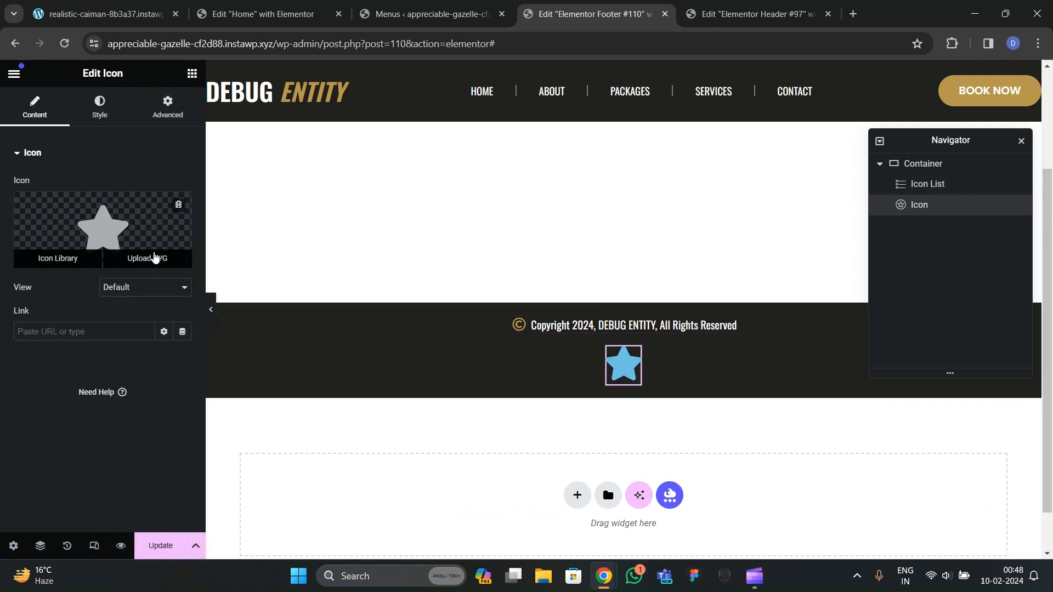
# Step: Search the icon library for "arrow" and replace the star with the solid circled up arrow
pyautogui.click(140, 231)
pyautogui.write('arrow')
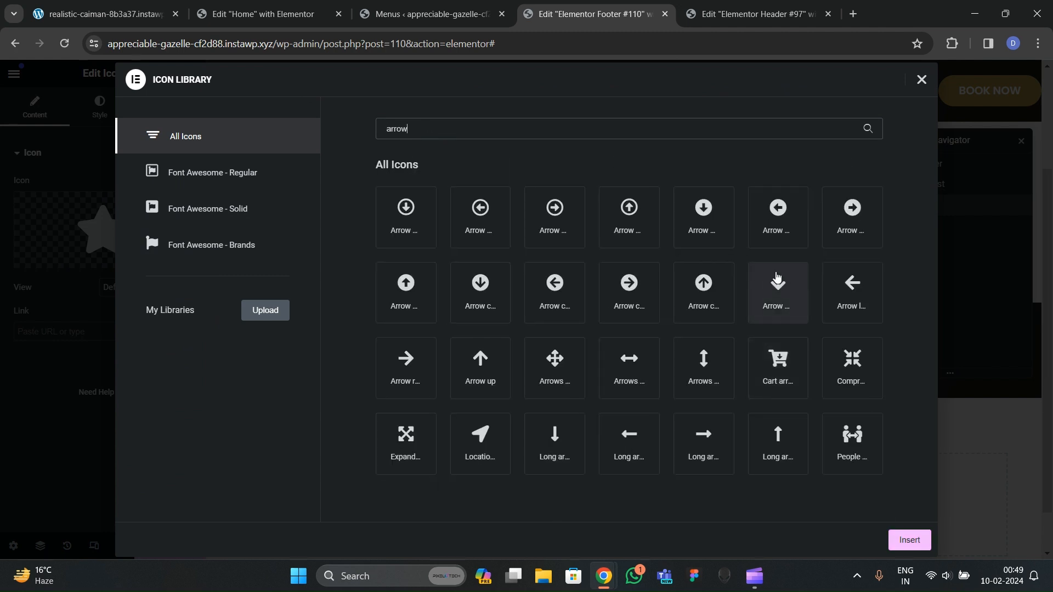
pyautogui.click(405, 288)
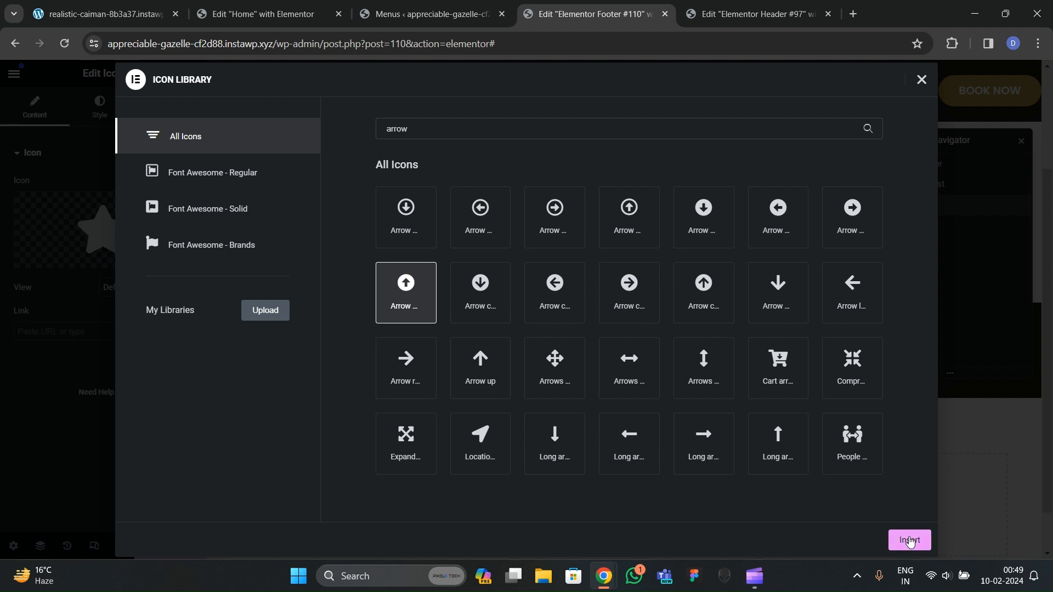
pyautogui.click(909, 540)
# Step: Set the arrow icon's primary color to the global color theme2
pyautogui.click(115, 122)
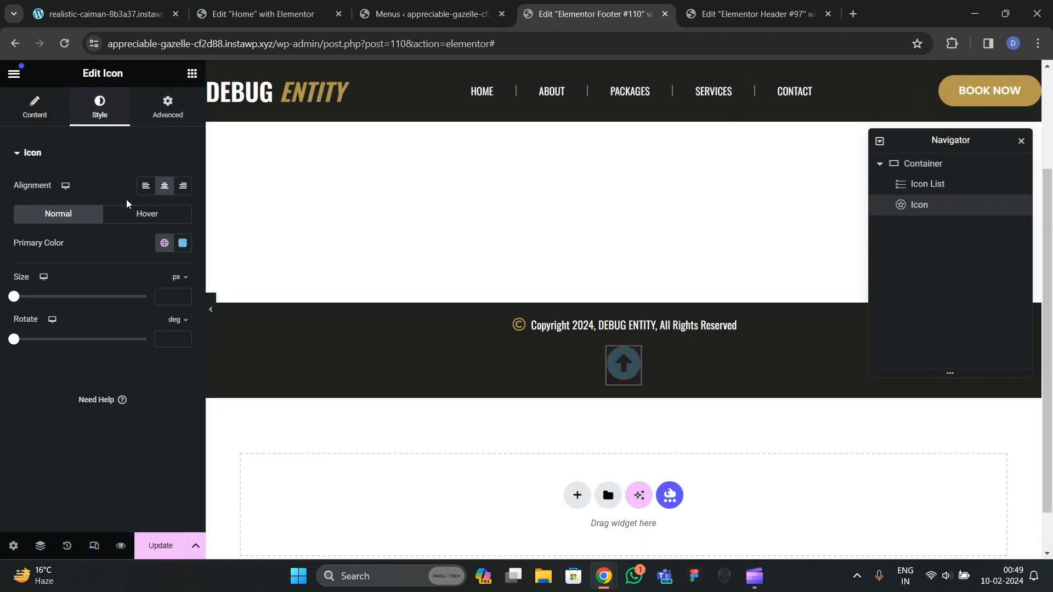
pyautogui.click(165, 243)
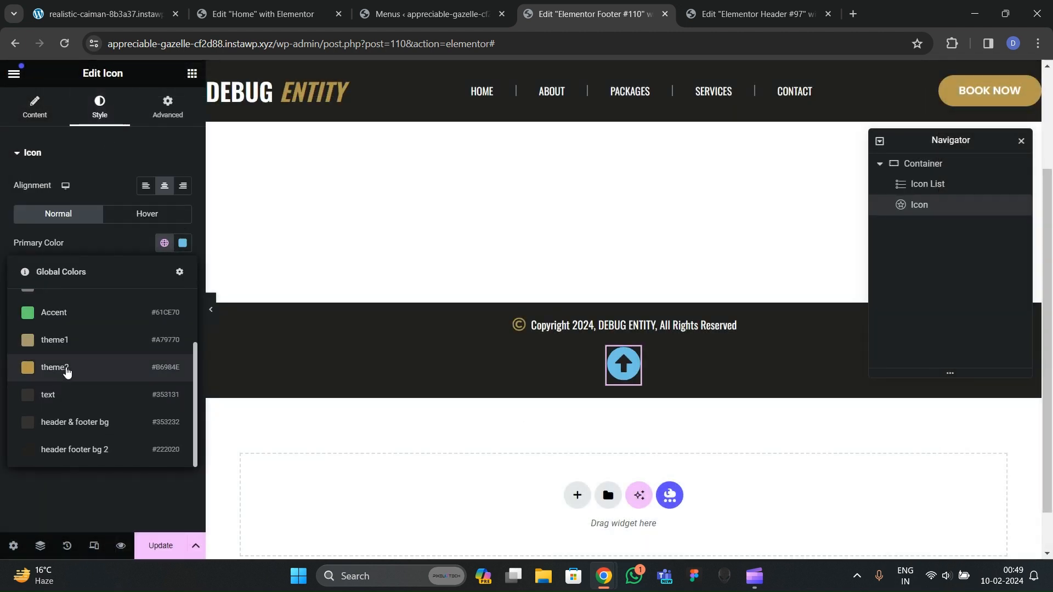
pyautogui.click(66, 369)
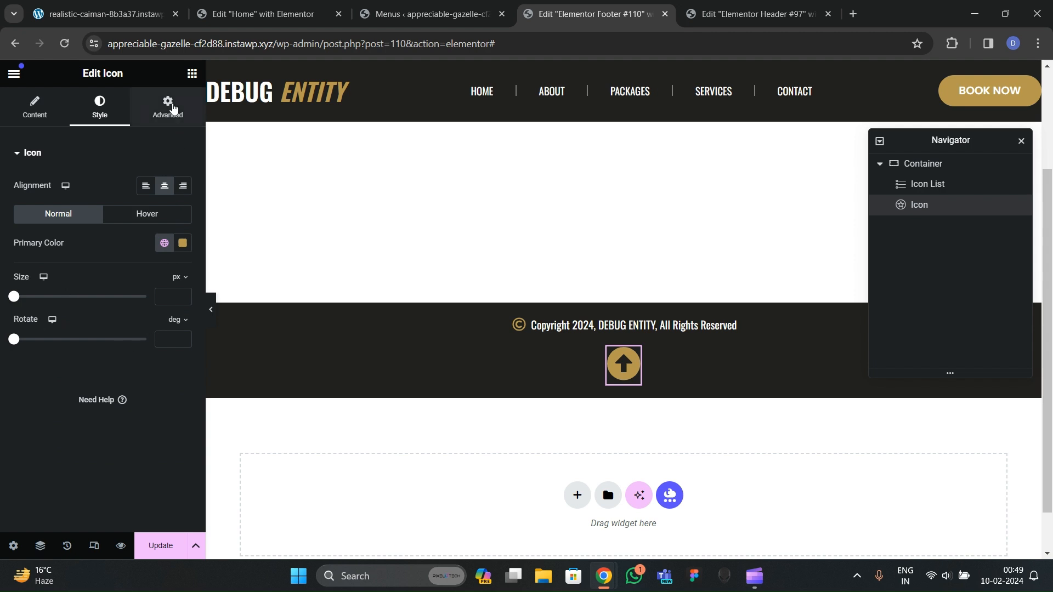
# Step: Set the arrow icon's position to Fixed, with its horizontal orientation at the right and vertical orientation at the bottom
pyautogui.click(168, 105)
pyautogui.scroll(-4, 114, 285)
pyautogui.click(130, 260)
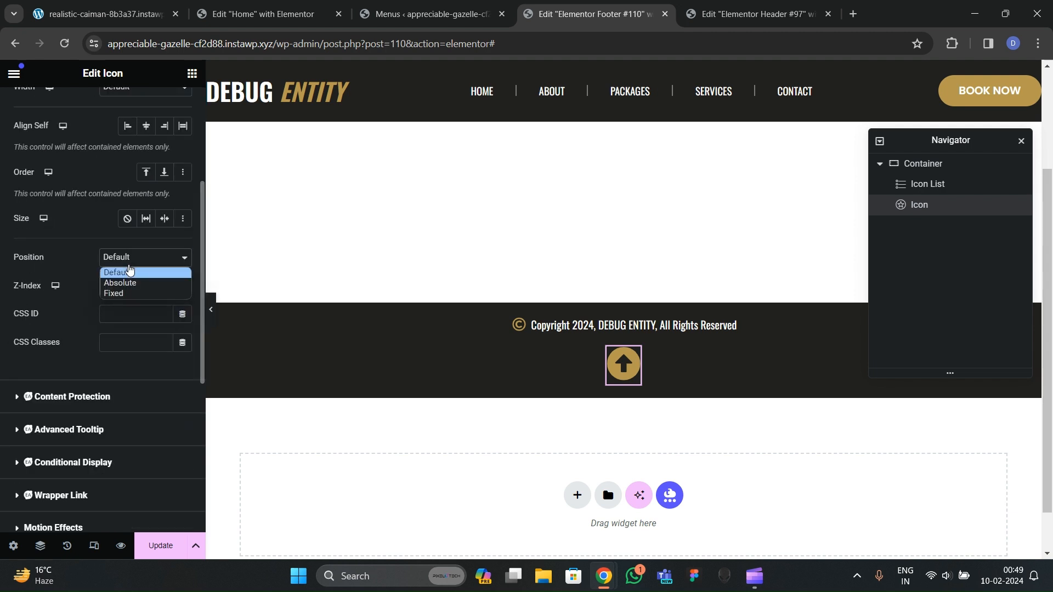
pyautogui.click(120, 294)
pyautogui.scroll(-3, 109, 329)
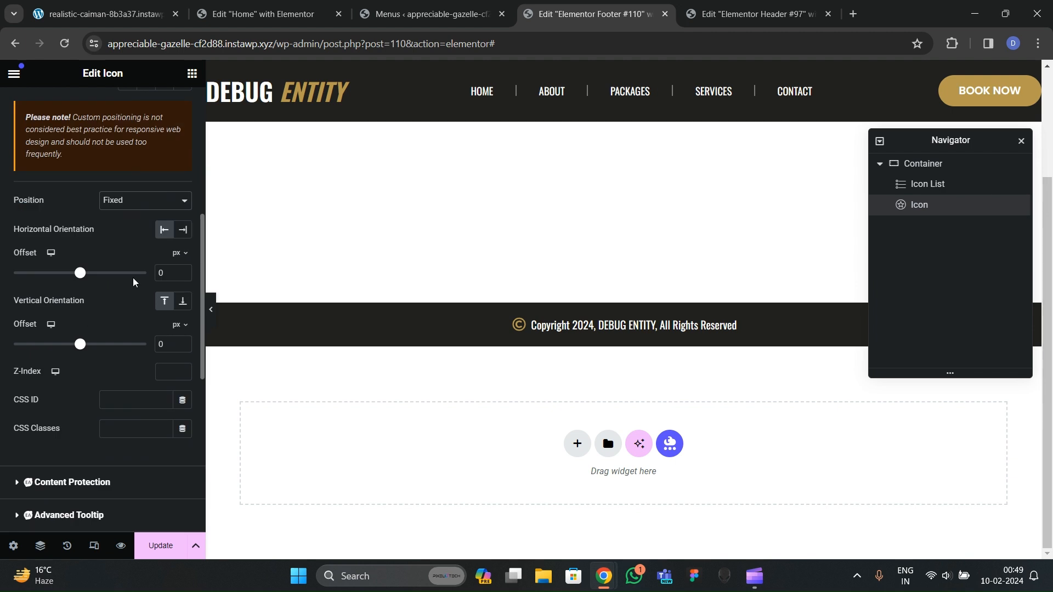
pyautogui.click(183, 301)
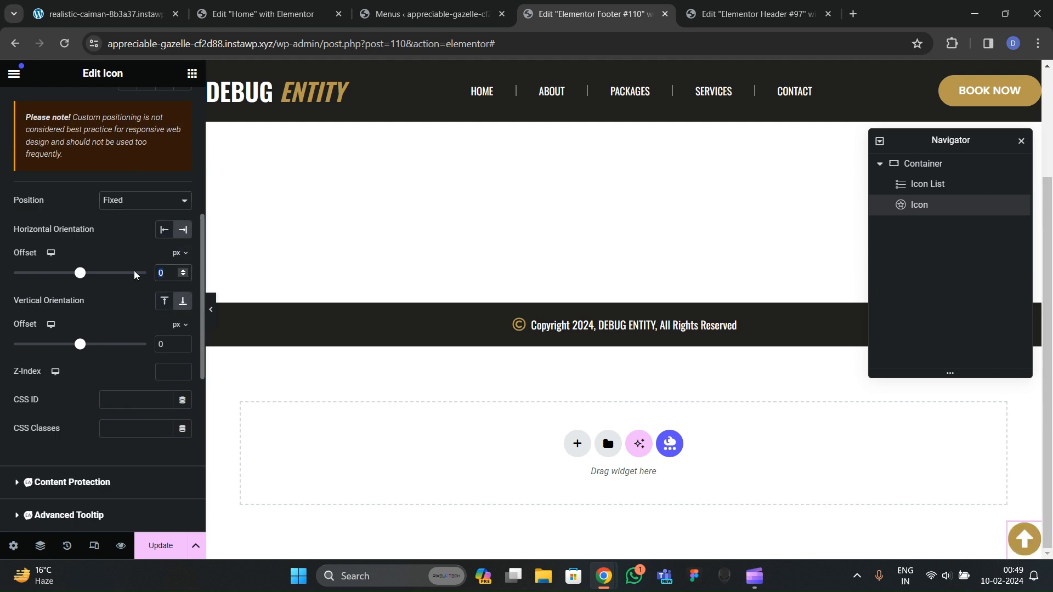
# Step: Set both the horizontal and vertical offsets of the fixed arrow icon to 30 px
pyautogui.write('30')
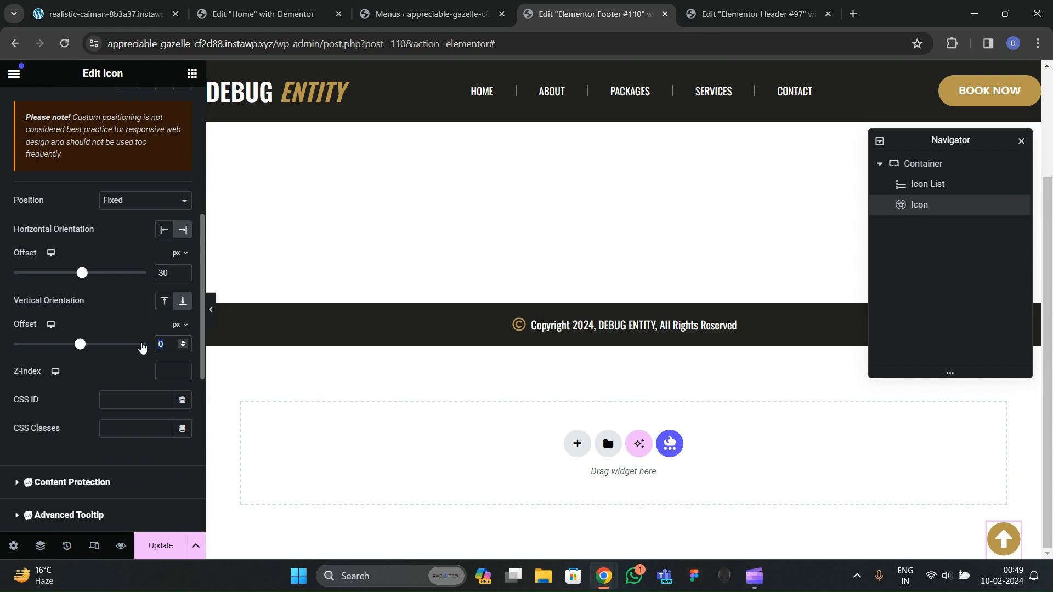
pyautogui.write('30')
# Step: Link the arrow icon to #top and update the footer template
pyautogui.scroll(6, 108, 287)
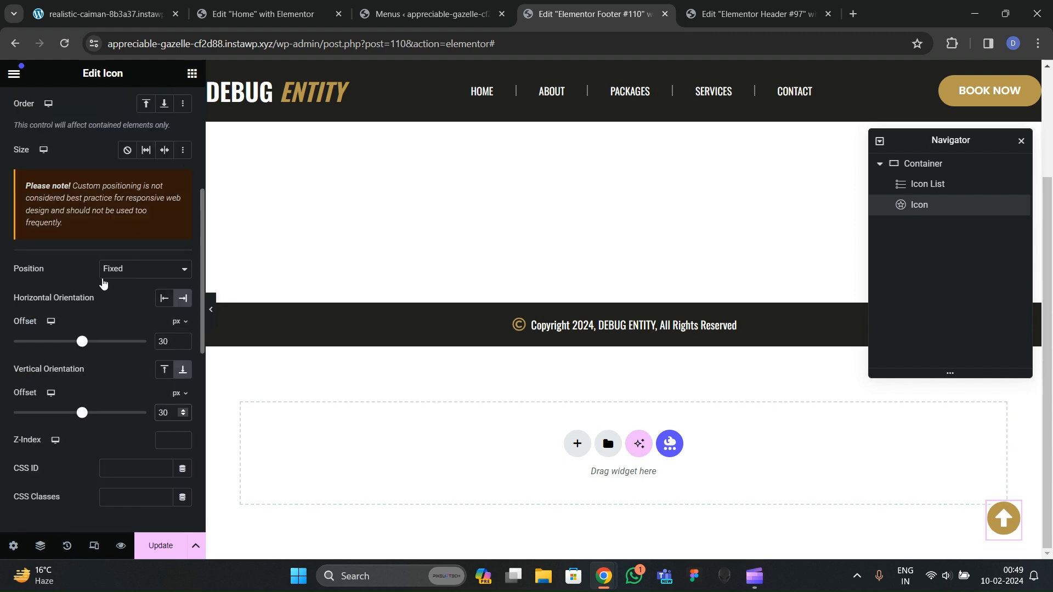
pyautogui.click(35, 108)
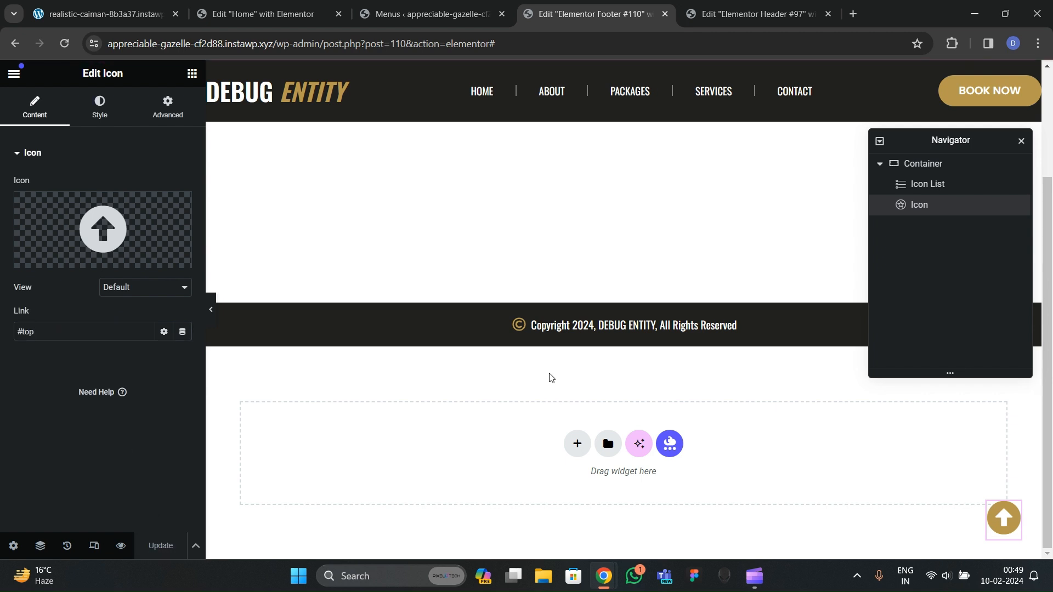
# Step: Close the header template editor and switch to the Home page editor, placing its tab last
pyautogui.click(767, 15)
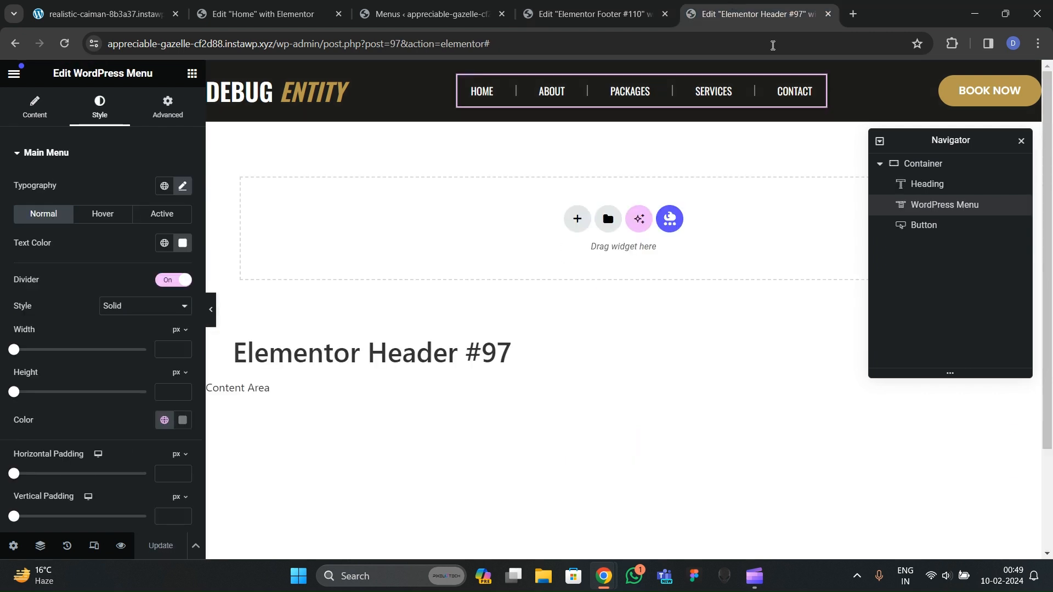
pyautogui.click(827, 14)
pyautogui.moveTo(263, 14); pyautogui.dragTo(669, 8)
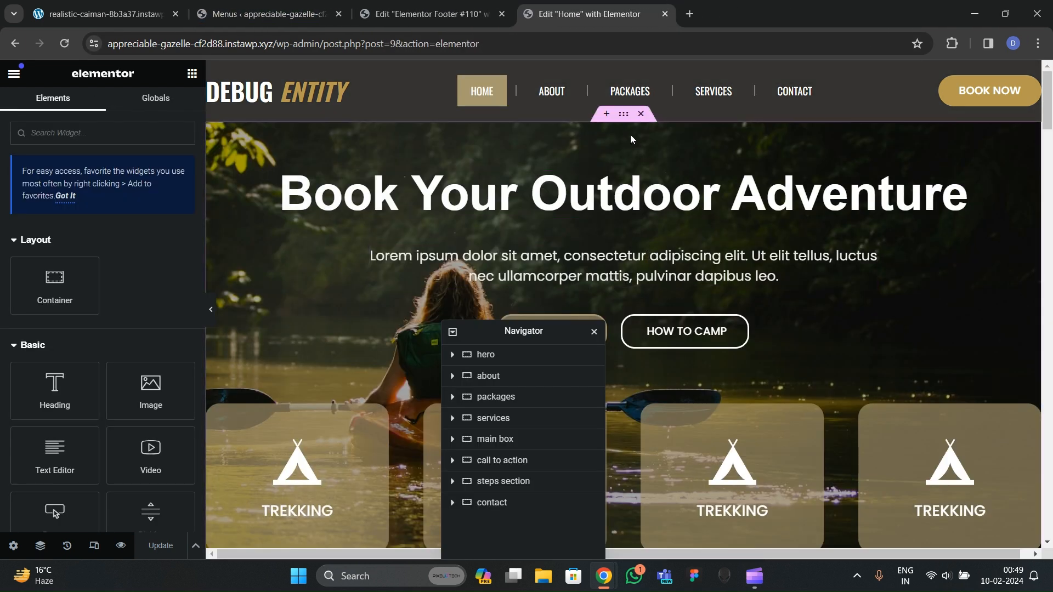
# Step: Set the hero container's CSS ID to top and update the Home page
pyautogui.click(623, 114)
pyautogui.click(165, 104)
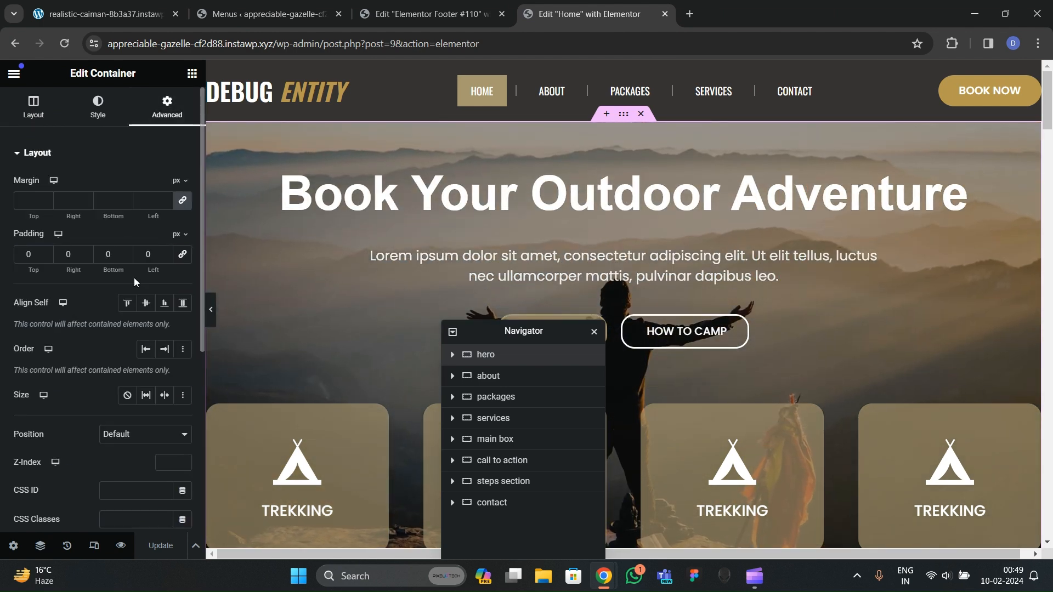
pyautogui.scroll(-5, 134, 278)
pyautogui.click(130, 284)
pyautogui.write('top')
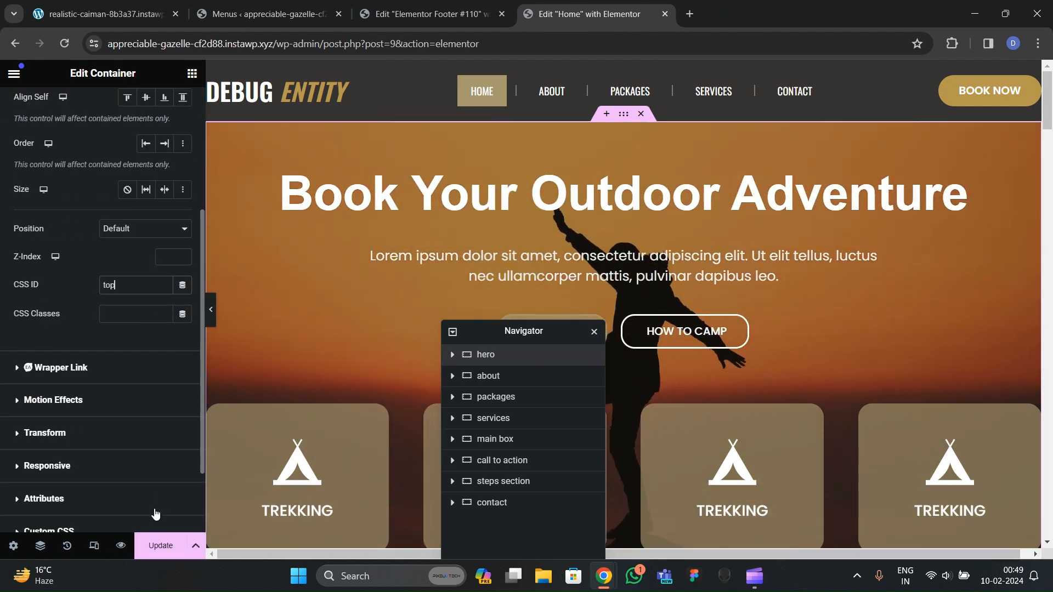
pyautogui.click(160, 545)
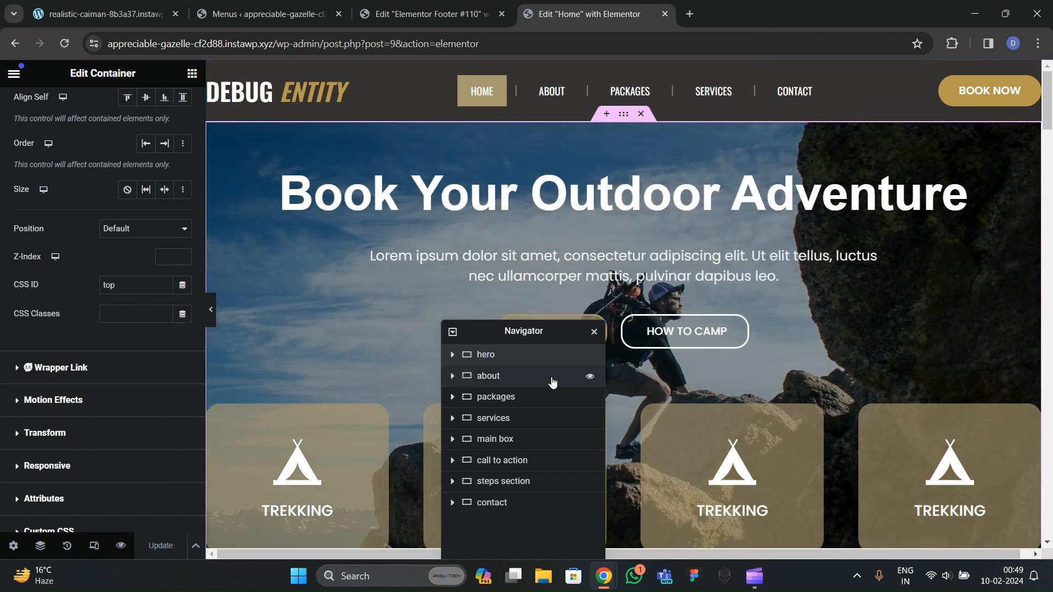
# Step: Reload the live page in the incognito window and test the back-to-top arrow from the Contact Us section
pyautogui.click(604, 576)
pyautogui.click(682, 504)
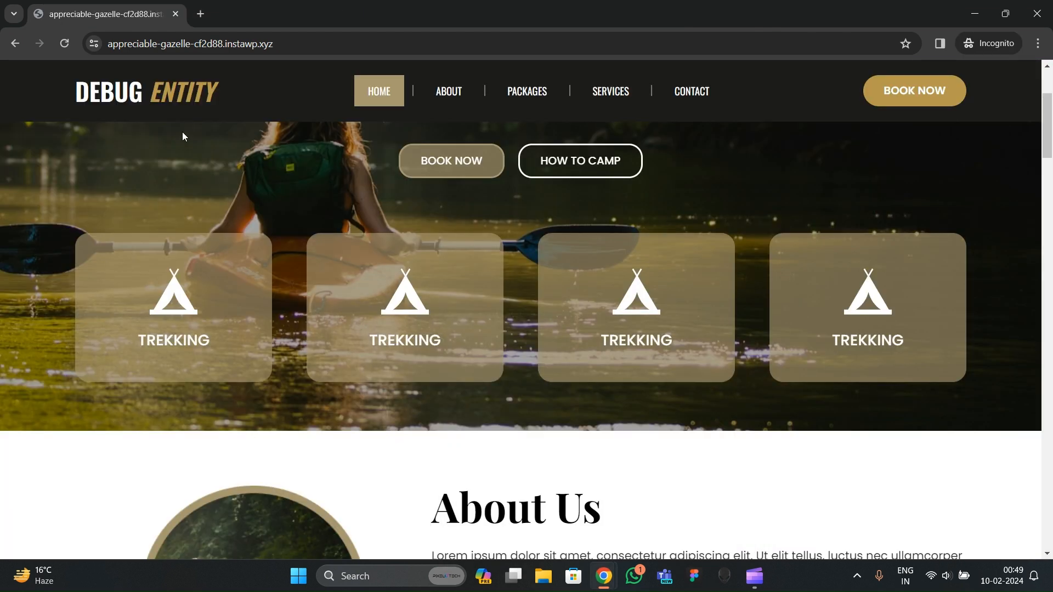
pyautogui.scroll(3, 182, 138)
pyautogui.click(65, 44)
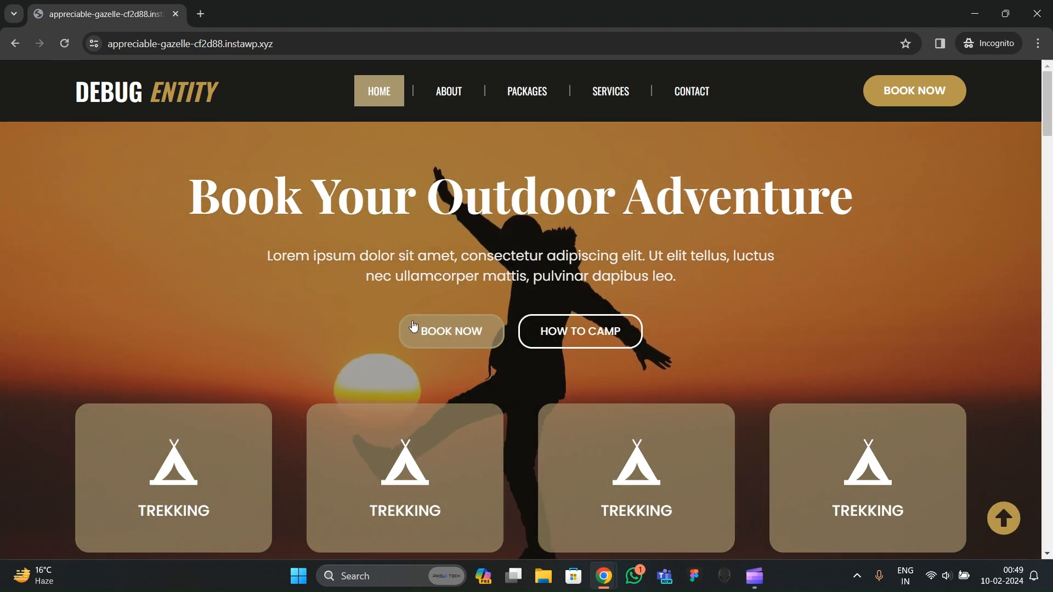
pyautogui.scroll(-20, 394, 326)
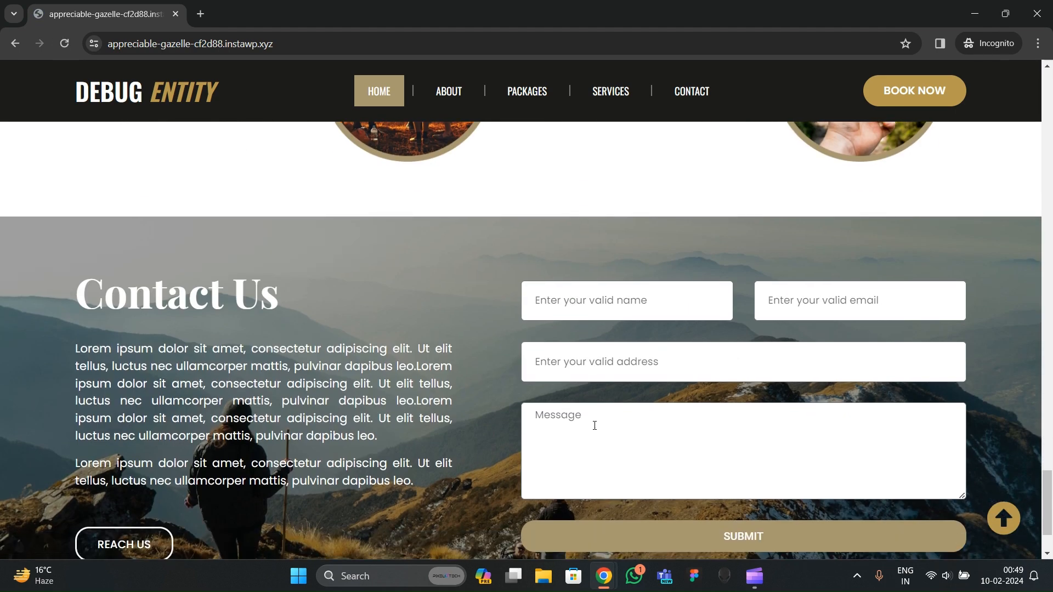
pyautogui.scroll(-2, 595, 426)
pyautogui.click(1005, 522)
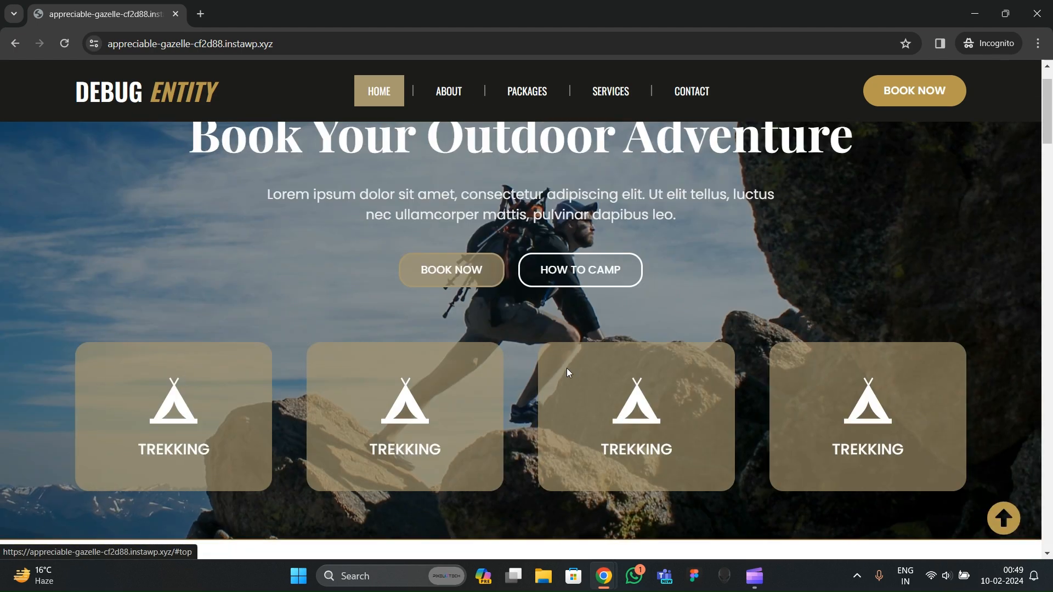
pyautogui.scroll(1, 566, 274)
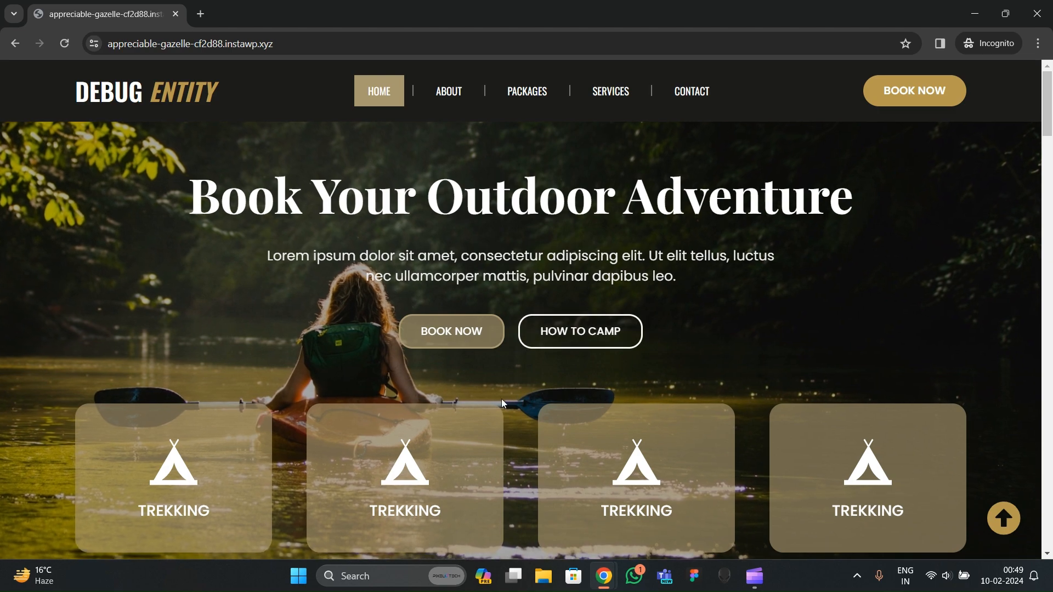
# Step: Browse the live page and test the header's About, Packages, Services and Contact menu links
pyautogui.scroll(-10, 374, 372)
pyautogui.scroll(-15, 426, 335)
pyautogui.scroll(8, 425, 335)
pyautogui.scroll(-3, 423, 335)
pyautogui.click(450, 91)
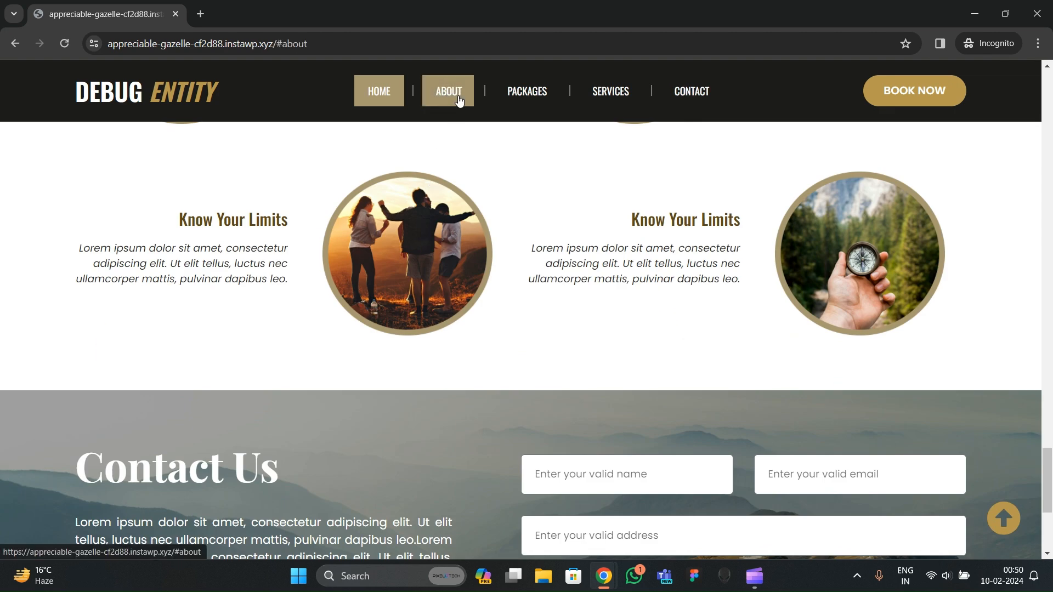
pyautogui.click(526, 91)
pyautogui.click(610, 91)
pyautogui.click(690, 91)
pyautogui.click(449, 91)
pyautogui.moveTo(603, 575)
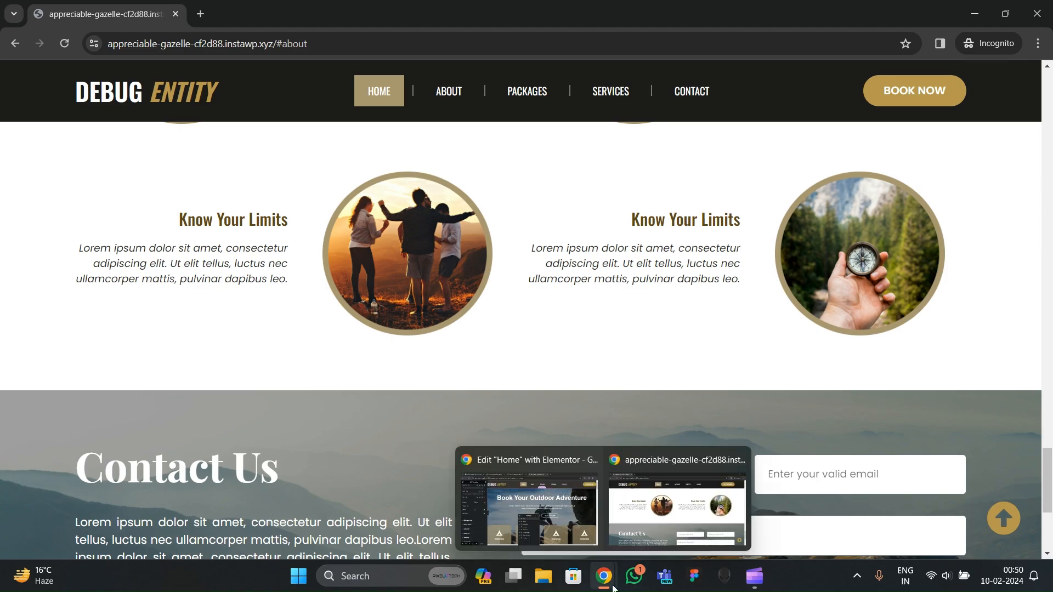
# Step: Switch to the reference site in the other browser window and test its About, Packages, Services and Contact menu links
pyautogui.click(519, 538)
pyautogui.click(452, 114)
pyautogui.click(522, 116)
pyautogui.click(607, 117)
pyautogui.click(692, 117)
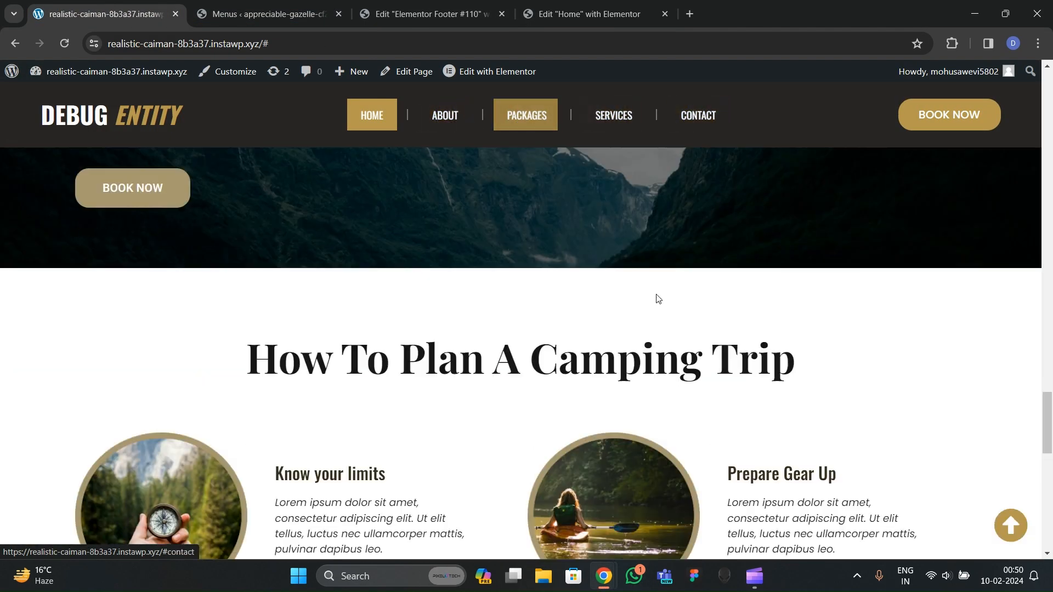
# Step: Return to the Home page editor and set the About Us container's CSS ID to about
pyautogui.click(548, 6)
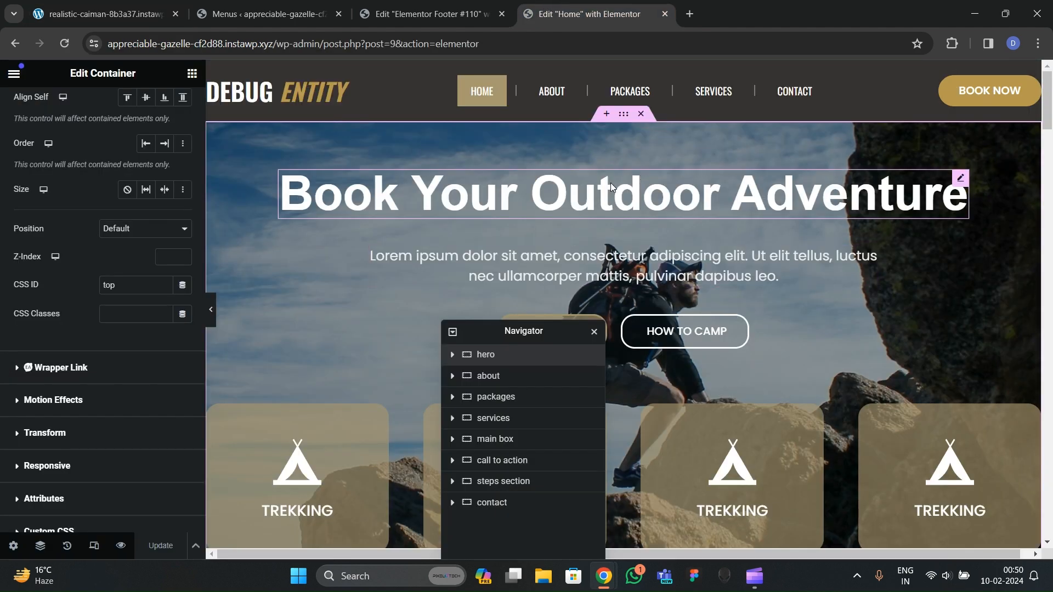
pyautogui.scroll(4, 91, 185)
pyautogui.scroll(-6, 566, 276)
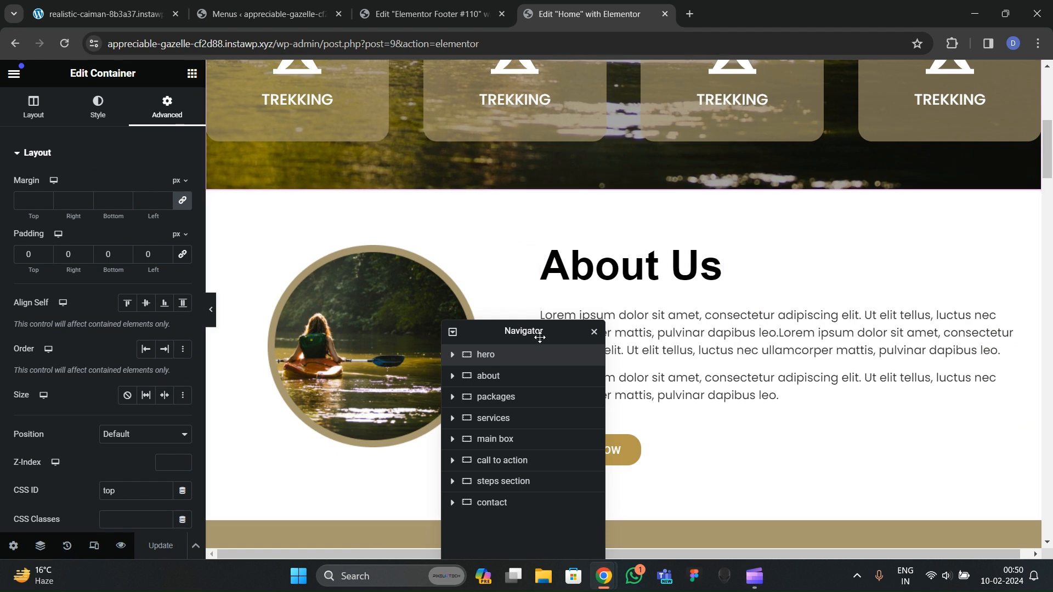
pyautogui.moveTo(536, 333); pyautogui.dragTo(791, 279)
pyautogui.click(413, 262)
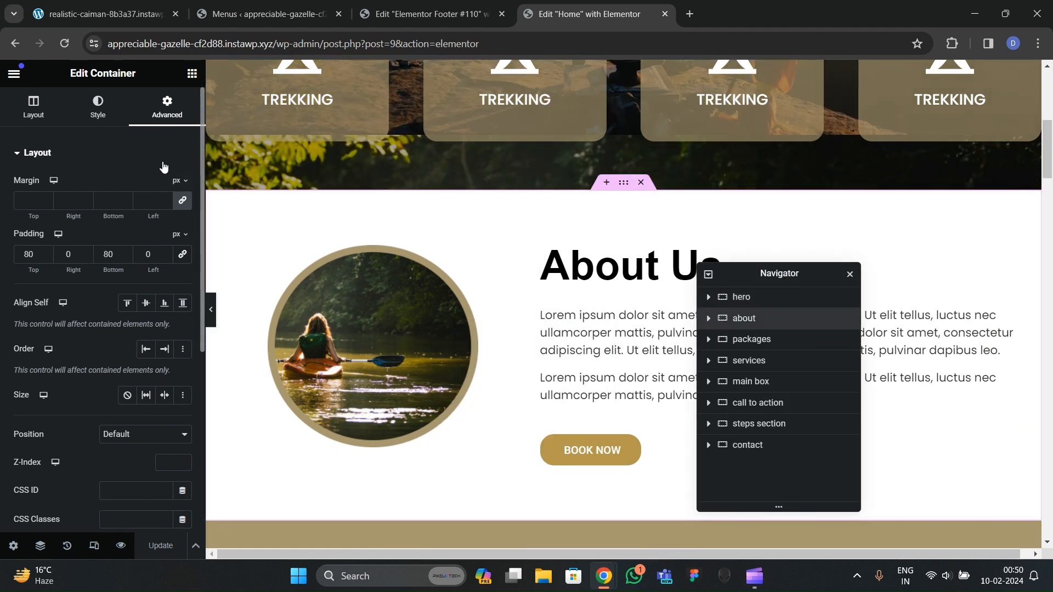
pyautogui.scroll(-4, 101, 284)
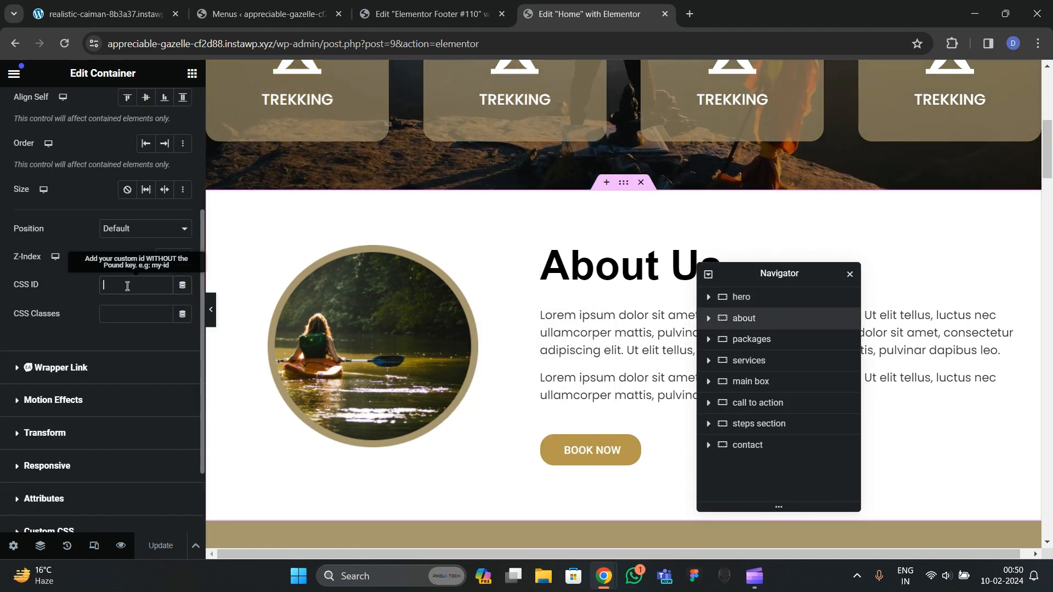
pyautogui.click(127, 286)
pyautogui.write('about')
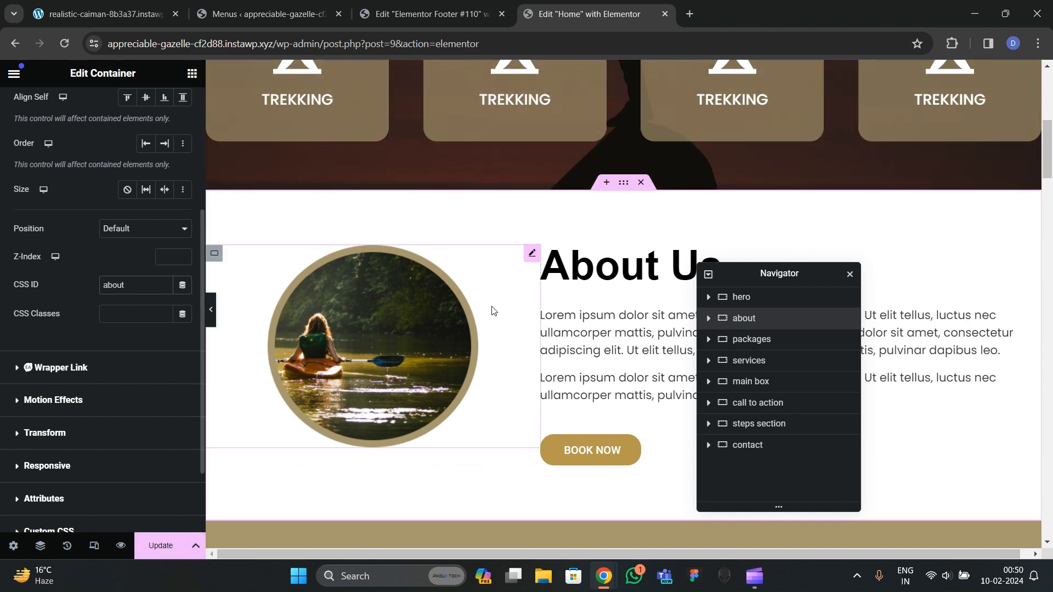
# Step: Set the CSS ID of the Our Best Packages container to packages
pyautogui.scroll(-6, 601, 291)
pyautogui.click(622, 182)
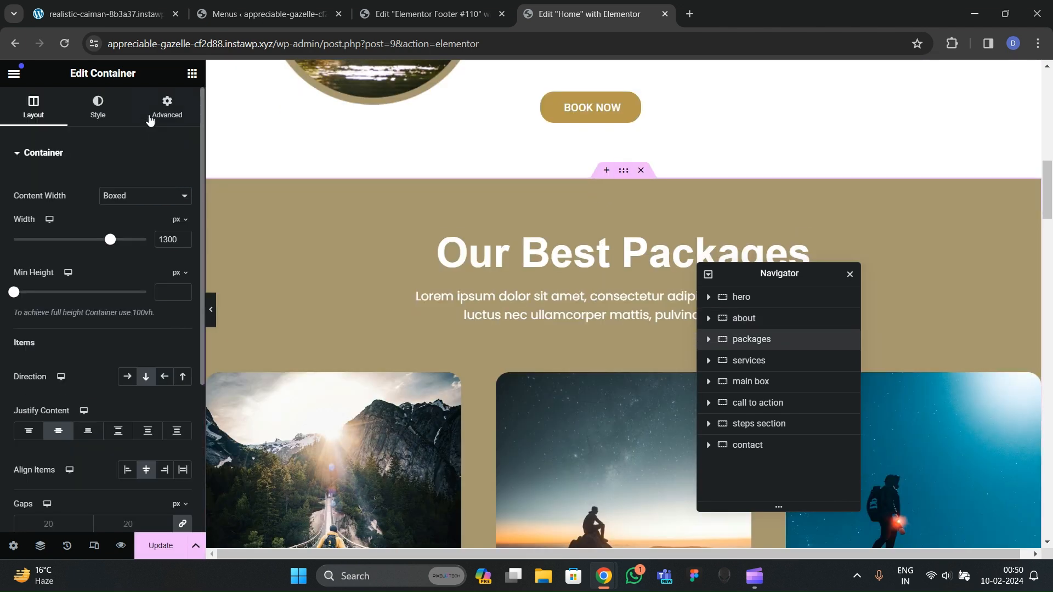
pyautogui.click(166, 107)
pyautogui.scroll(-2, 91, 303)
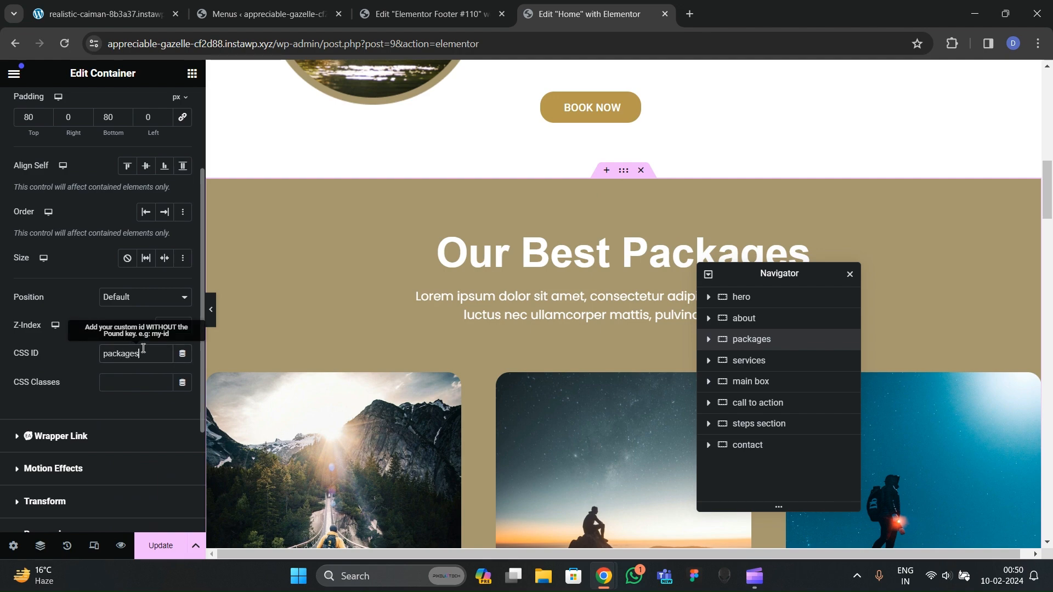
# Step: Set the CSS ID of the Our Services container with the activity cards to services
pyautogui.scroll(-10, 492, 349)
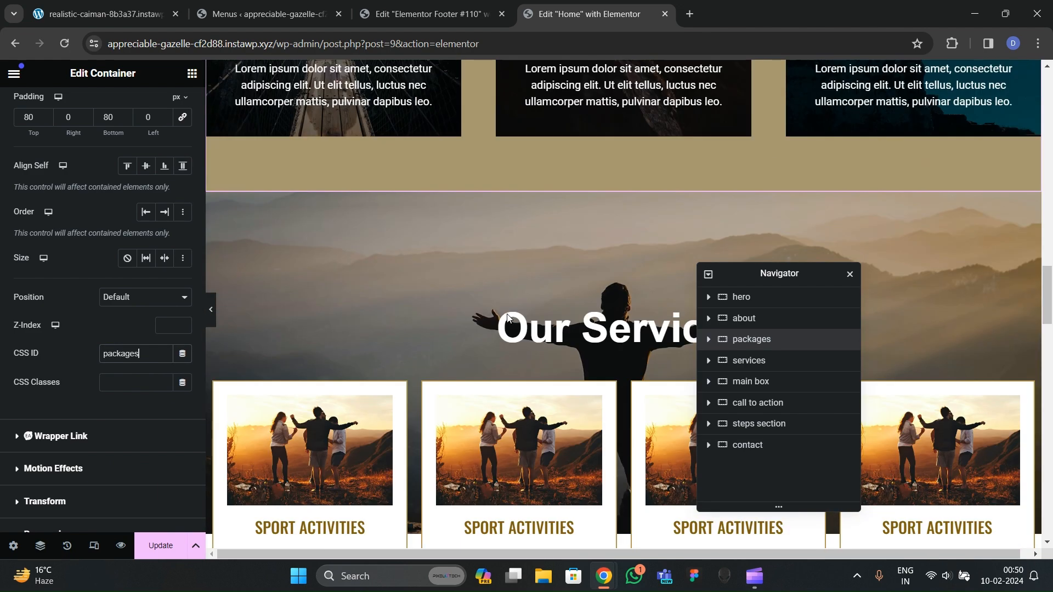
pyautogui.click(155, 119)
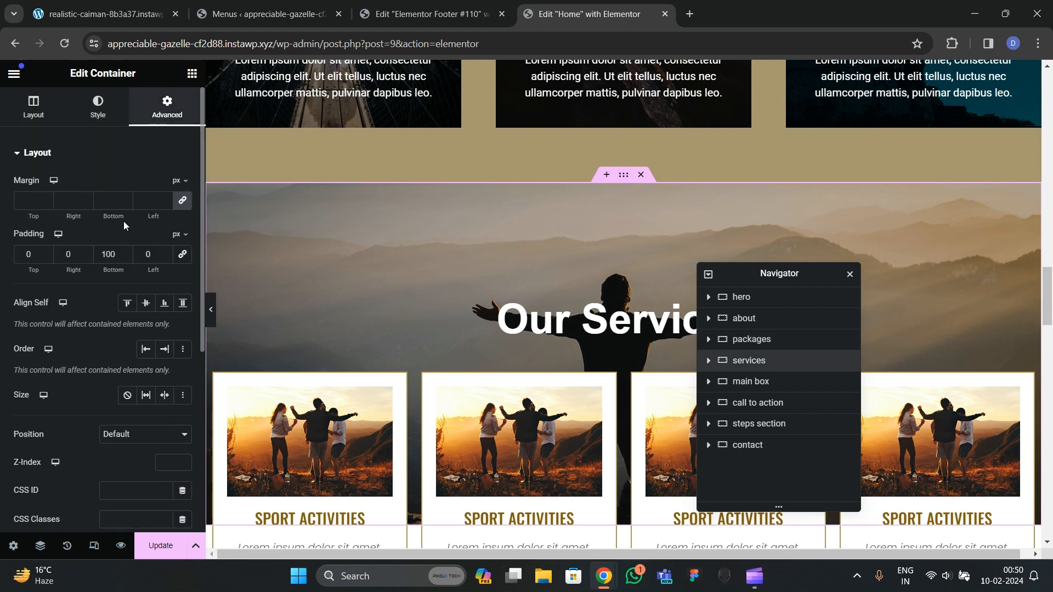
pyautogui.scroll(-3, 101, 305)
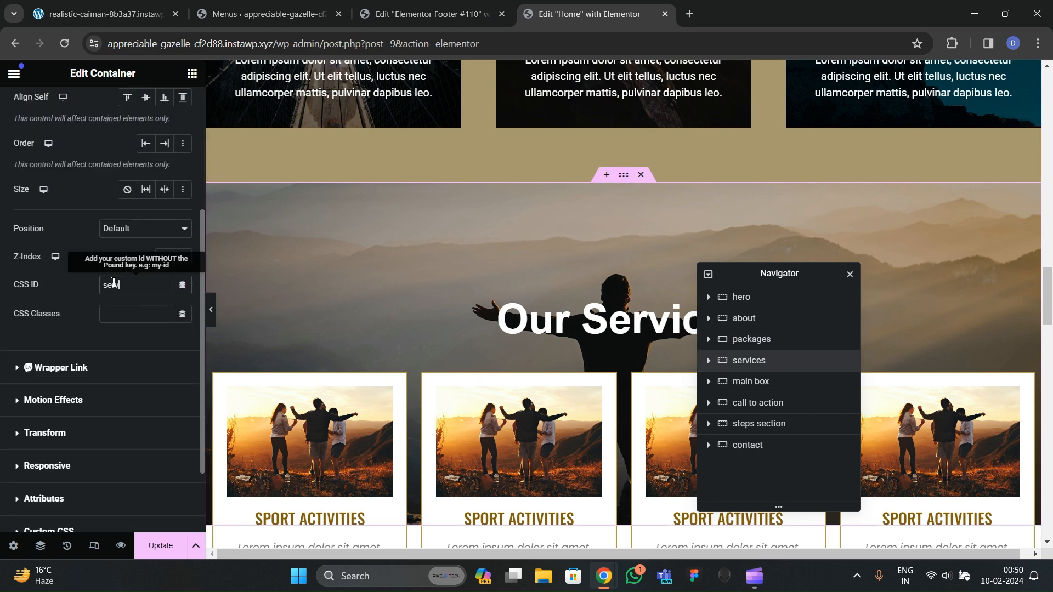
# Step: Check the kayak section's heading on the reference site and retitle the call to action heading as "Plan your camping trip"
pyautogui.scroll(-5, 584, 349)
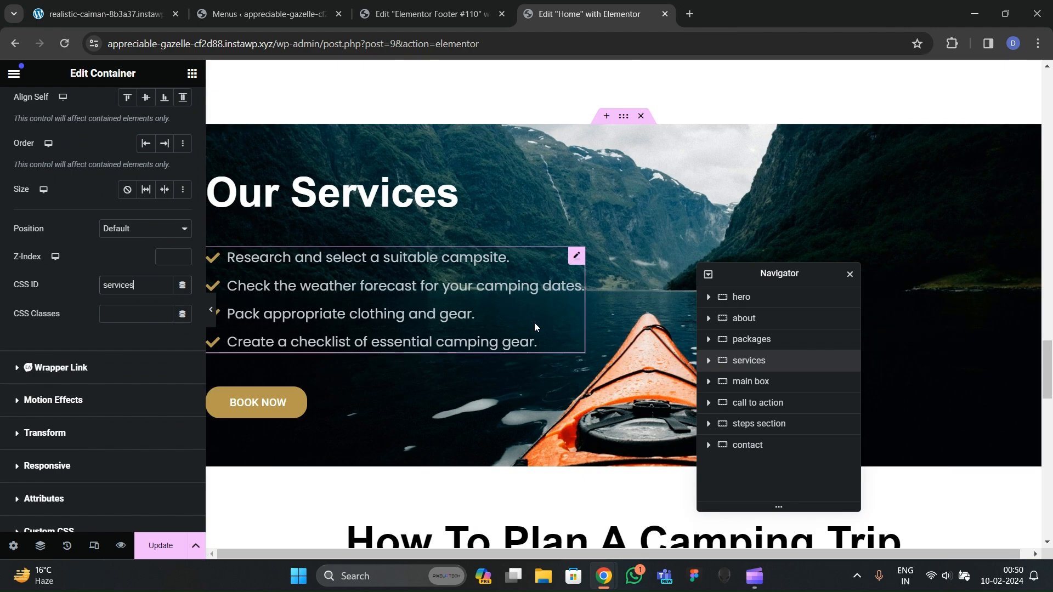
pyautogui.scroll(3, 539, 275)
pyautogui.scroll(-2, 538, 276)
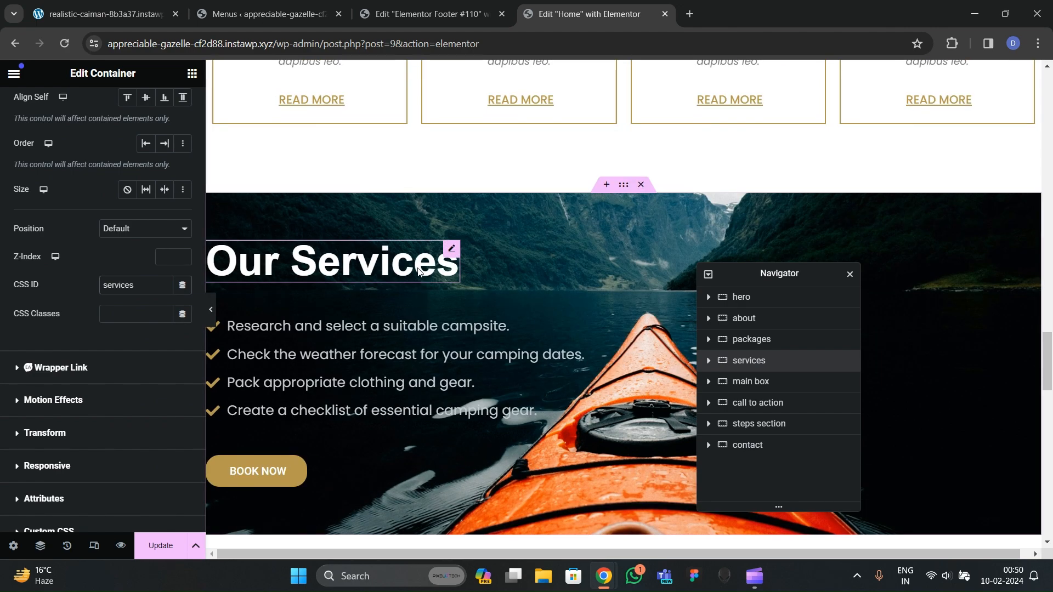
pyautogui.click(451, 250)
pyautogui.click(113, 14)
pyautogui.scroll(15, 332, 336)
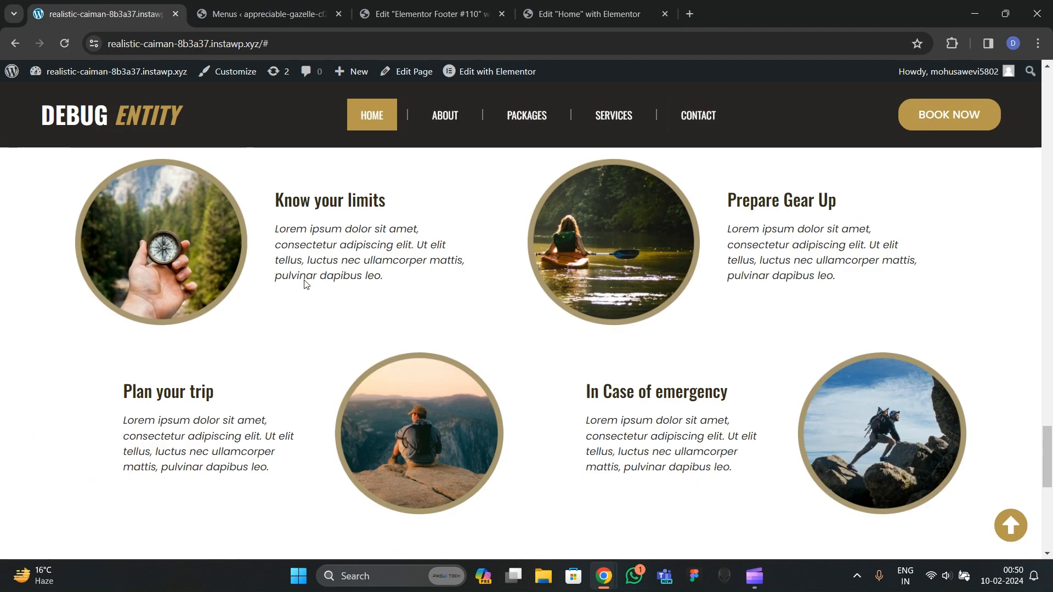
pyautogui.scroll(-3, 313, 376)
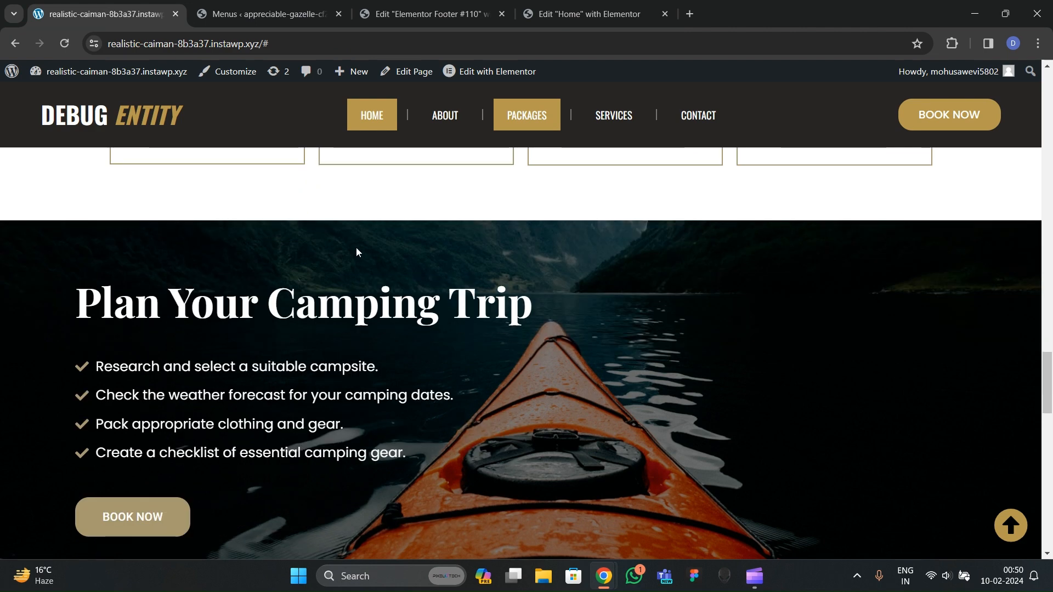
pyautogui.scroll(-12, 357, 362)
pyautogui.scroll(8, 354, 304)
pyautogui.scroll(-4, 360, 315)
pyautogui.scroll(5, 361, 315)
pyautogui.click(423, 7)
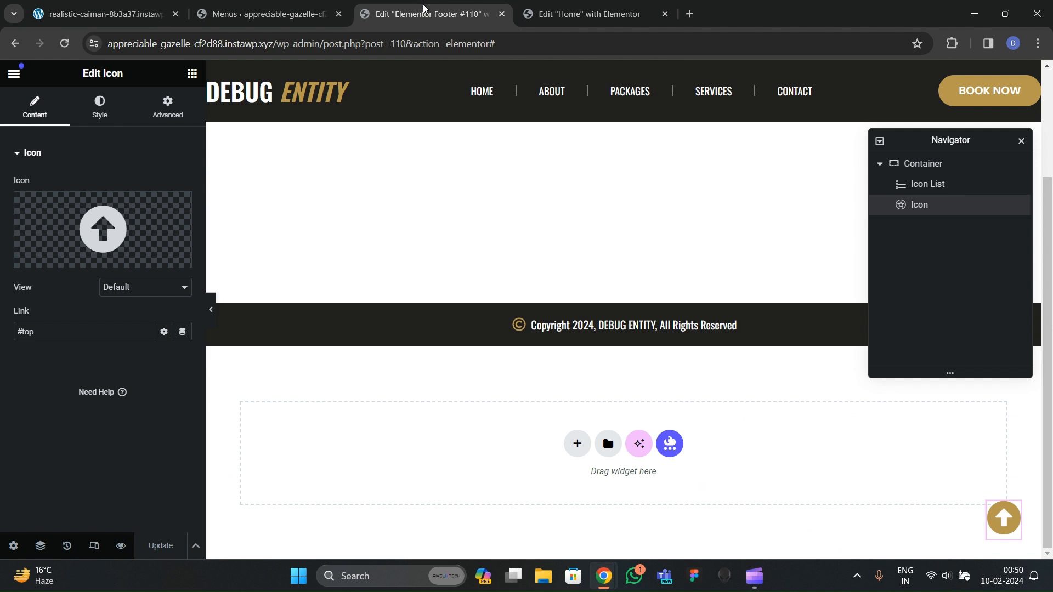
pyautogui.click(566, 6)
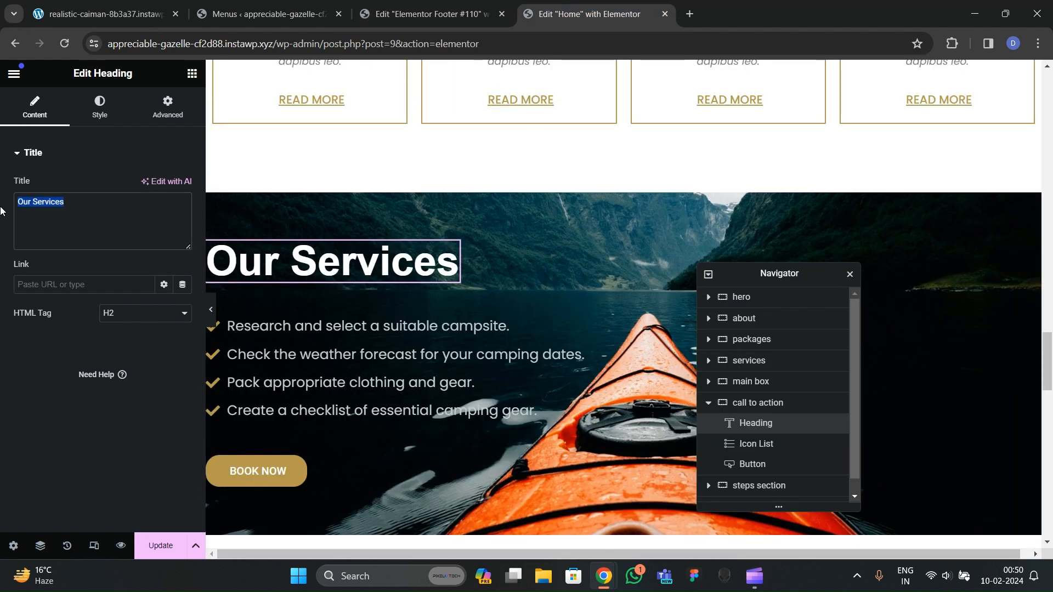
pyautogui.write('Plan your camping trip')
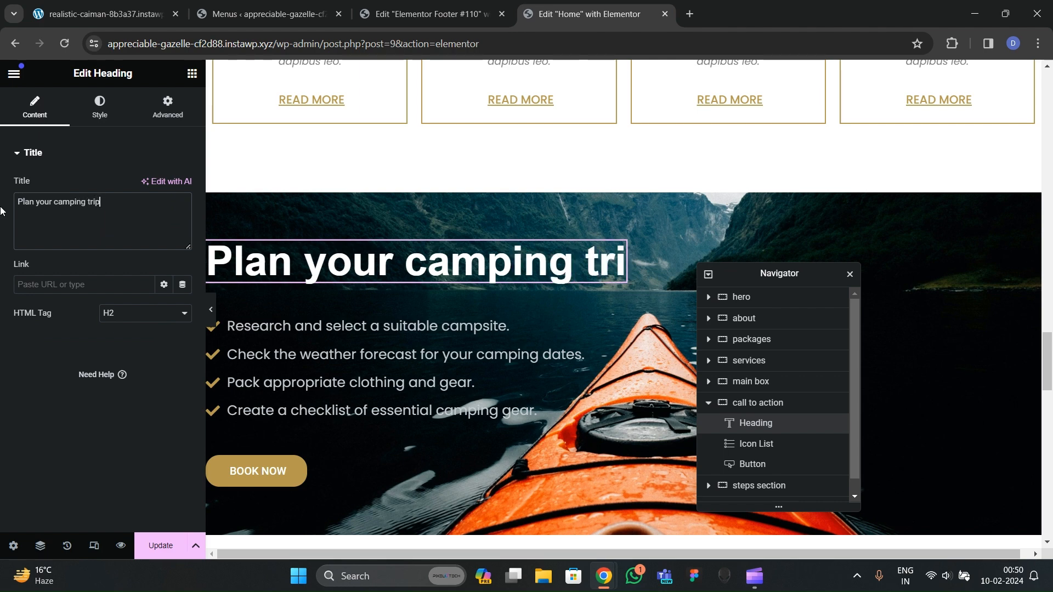
# Step: Set the Contact Us container's CSS ID to contact and update the Home page
pyautogui.scroll(-6, 341, 329)
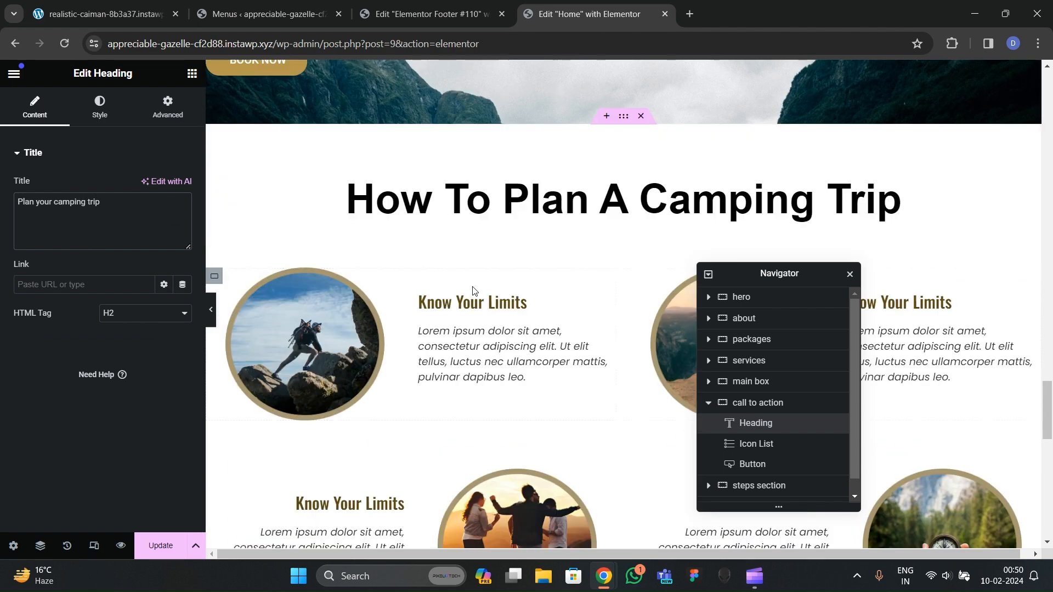
pyautogui.scroll(-8, 629, 180)
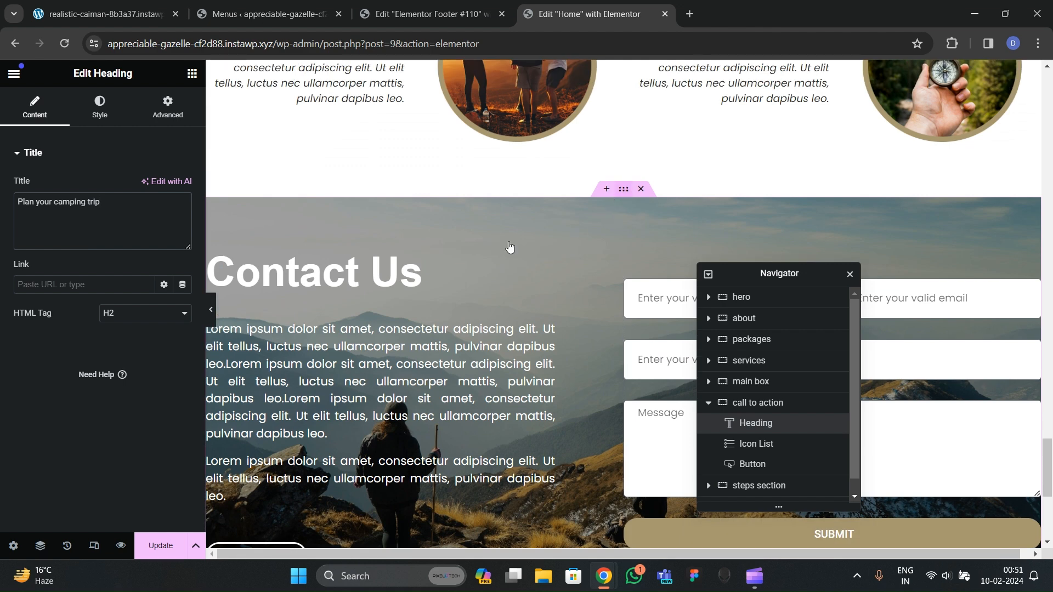
pyautogui.click(509, 247)
pyautogui.click(173, 116)
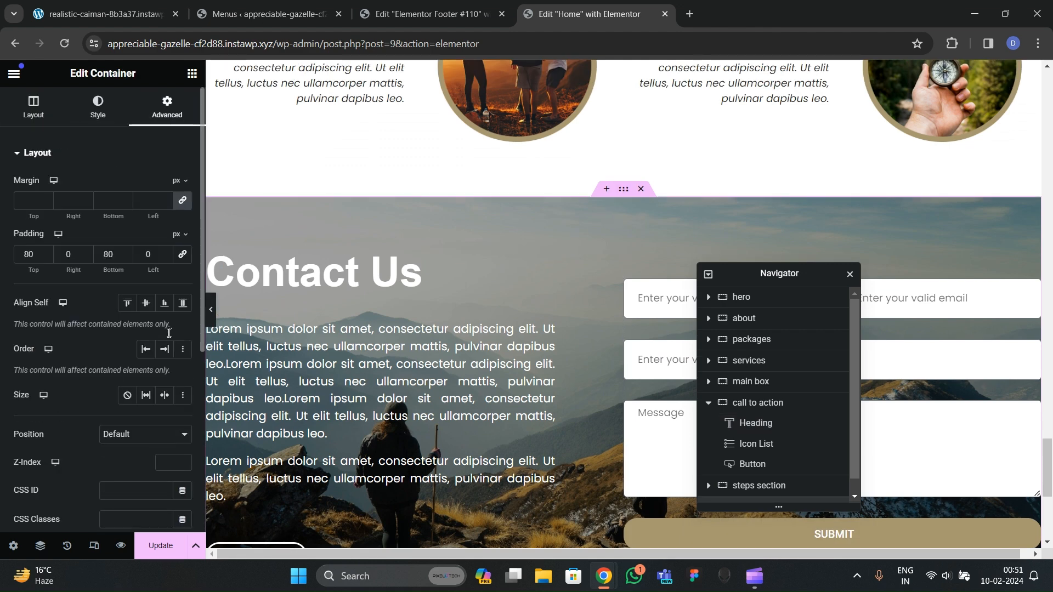
pyautogui.scroll(-3, 92, 363)
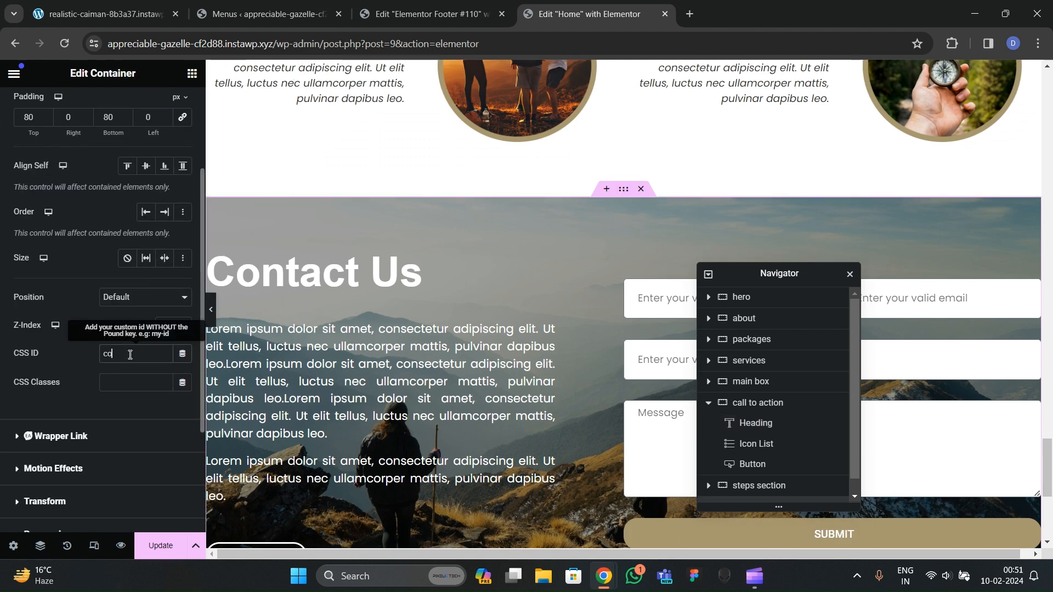
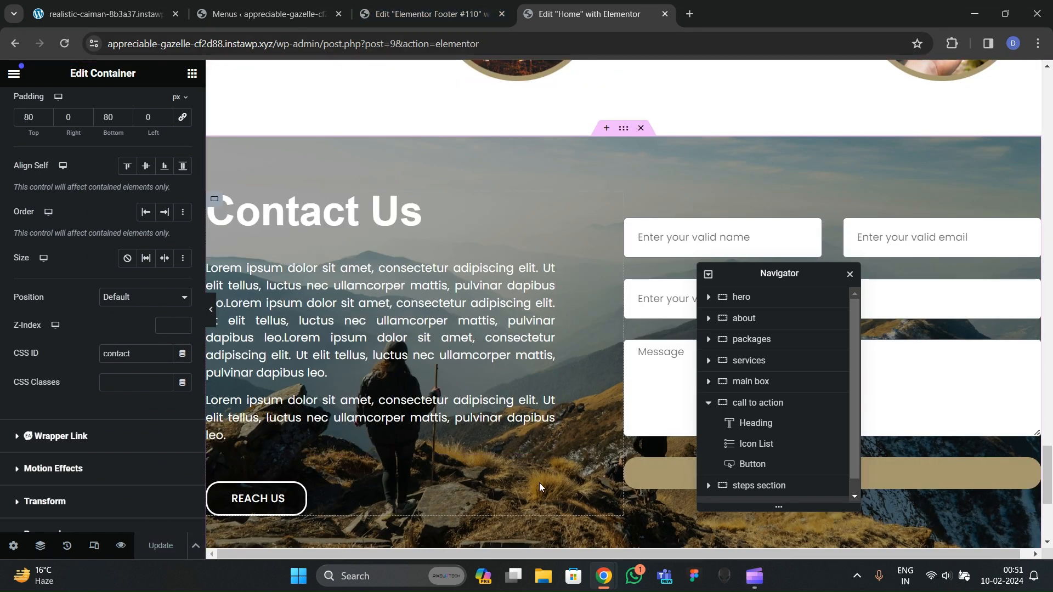
# Step: Reload the live page in the incognito window and test the back-to-top arrow from the camping trip steps section
pyautogui.moveTo(602, 574)
pyautogui.click(683, 526)
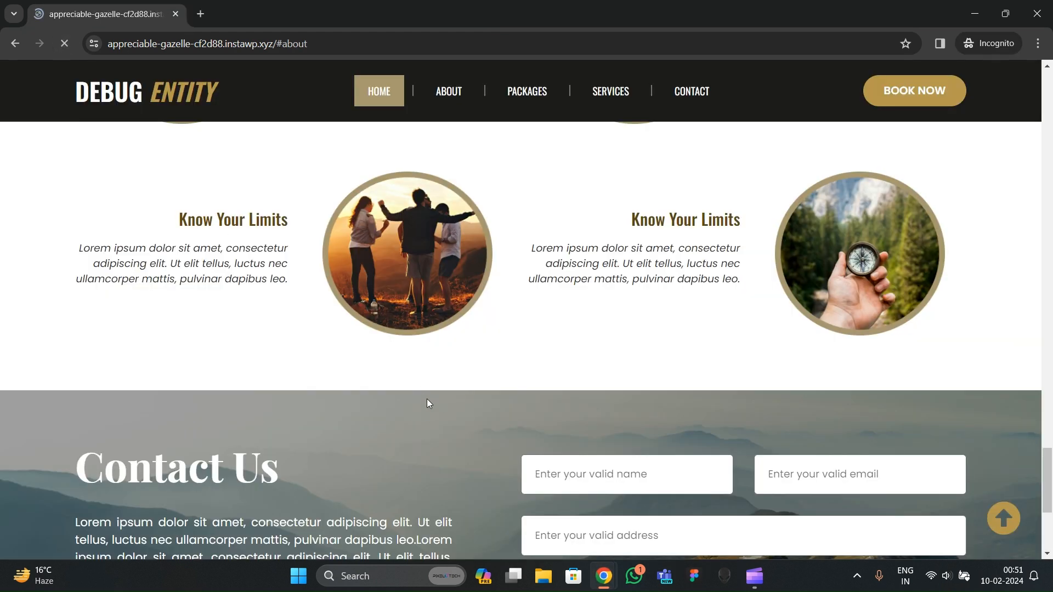
pyautogui.scroll(7, 453, 401)
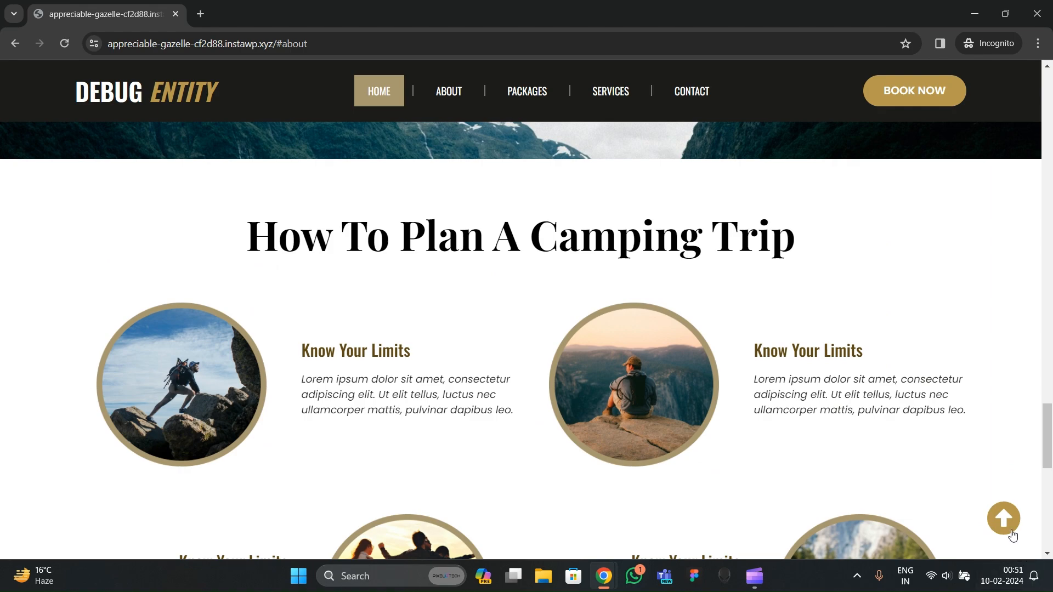
pyautogui.click(1012, 534)
# Step: Test the live page's About, Packages, Services and Contact menu links, and review the page back up to the hero
pyautogui.click(449, 94)
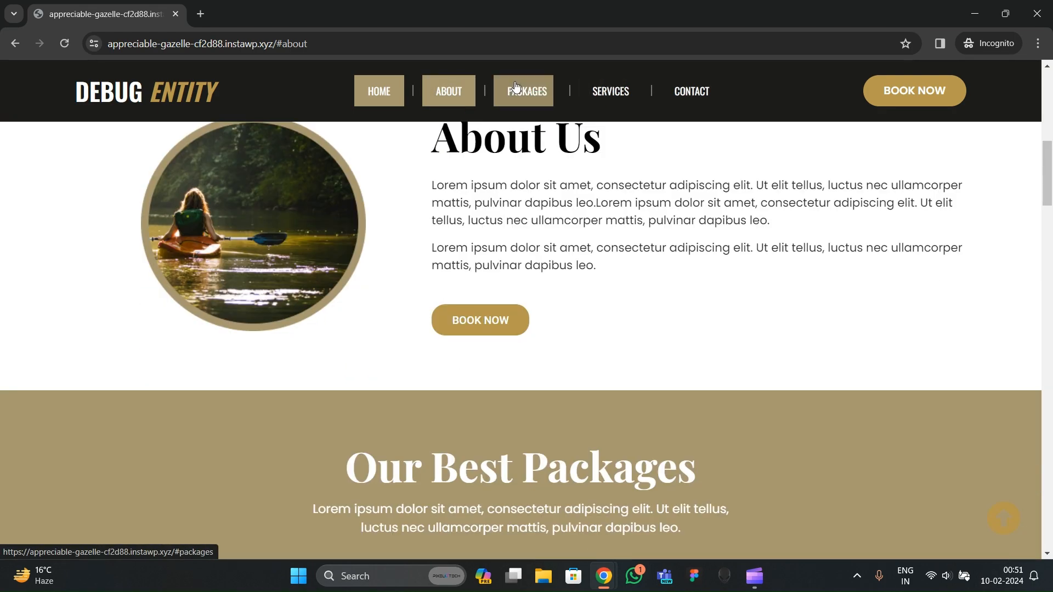
pyautogui.click(518, 89)
pyautogui.click(608, 100)
pyautogui.click(677, 99)
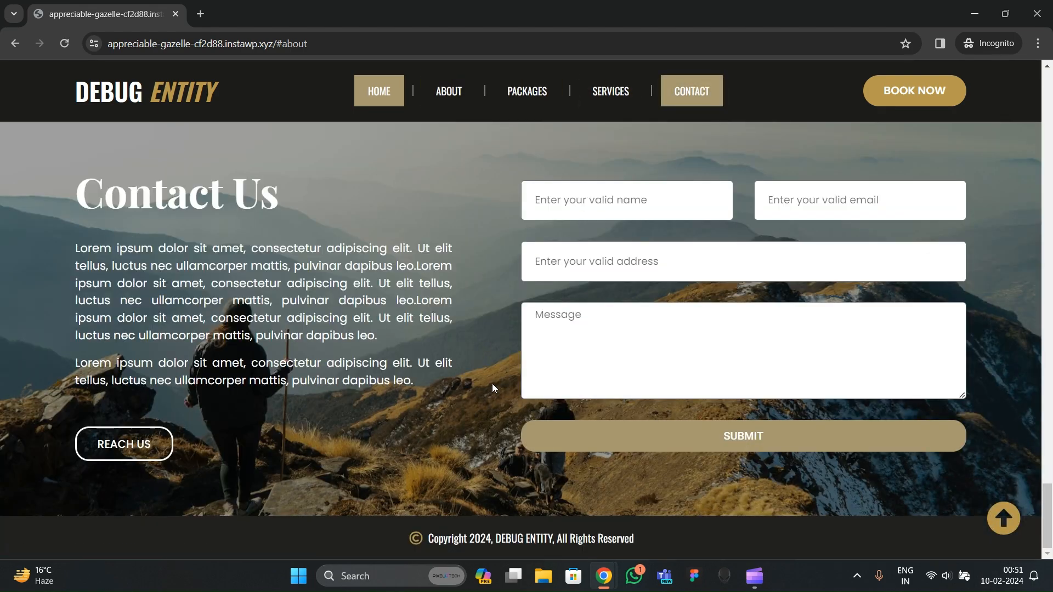
pyautogui.scroll(20, 492, 387)
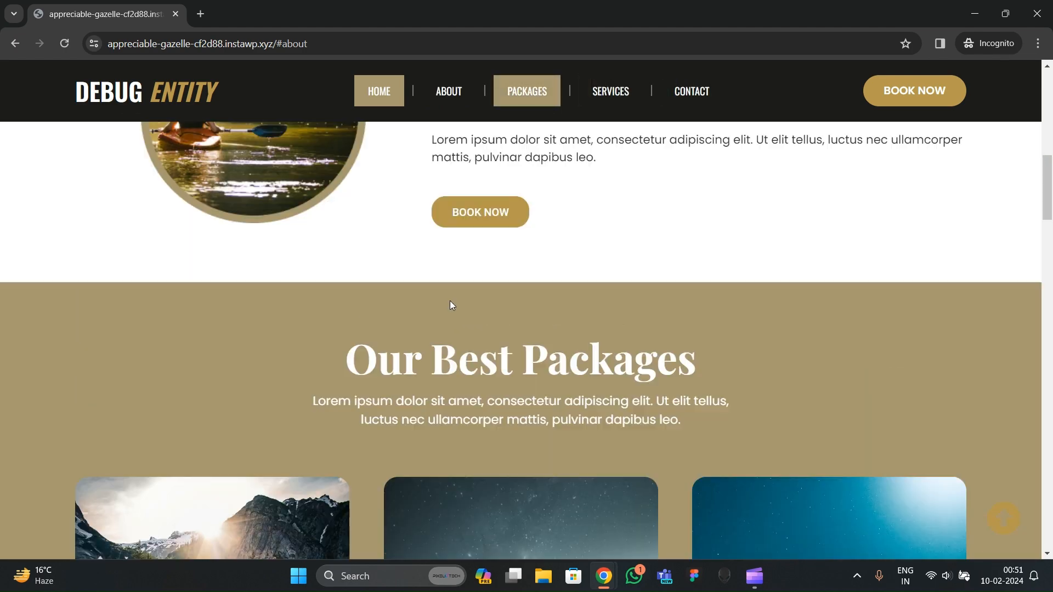
pyautogui.scroll(10, 451, 301)
# Step: Switch to the Home page editor window and open the motion effects settings of the hero heading
pyautogui.moveTo(598, 587)
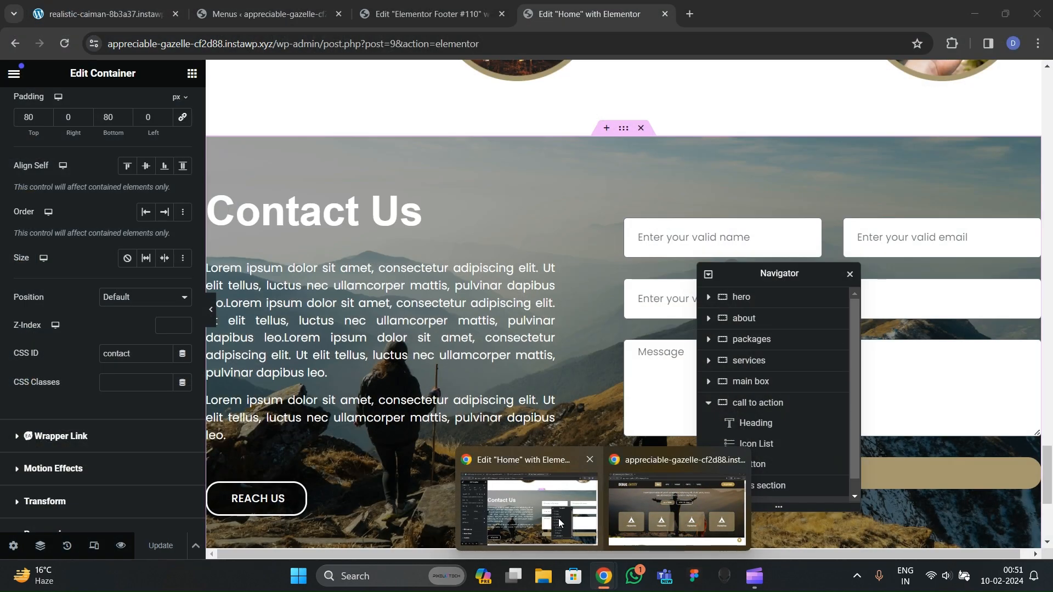
pyautogui.click(557, 518)
pyautogui.scroll(7, 480, 324)
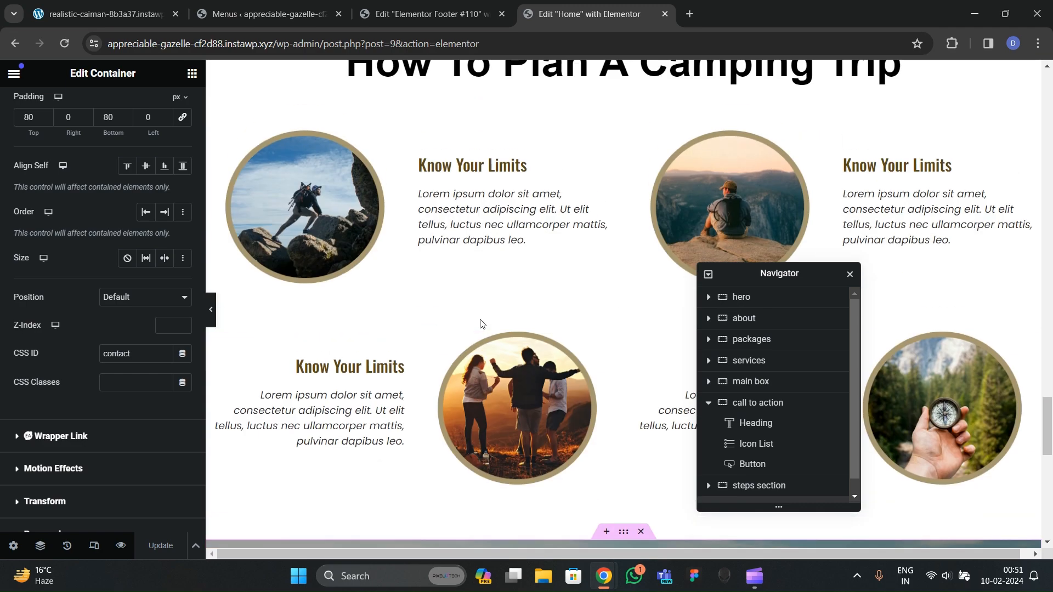
pyautogui.scroll(15, 480, 323)
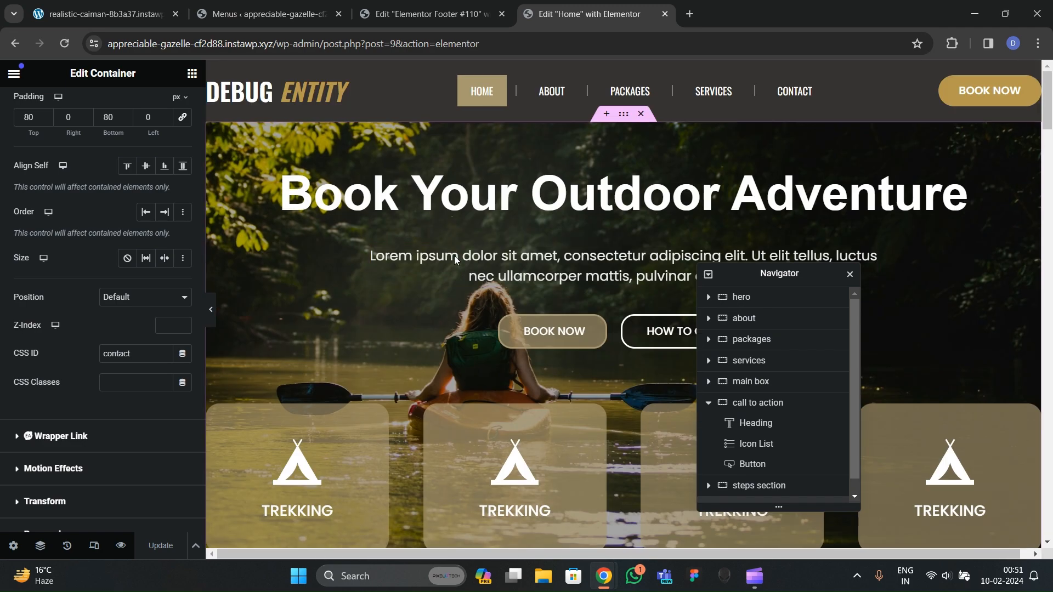
pyautogui.click(483, 211)
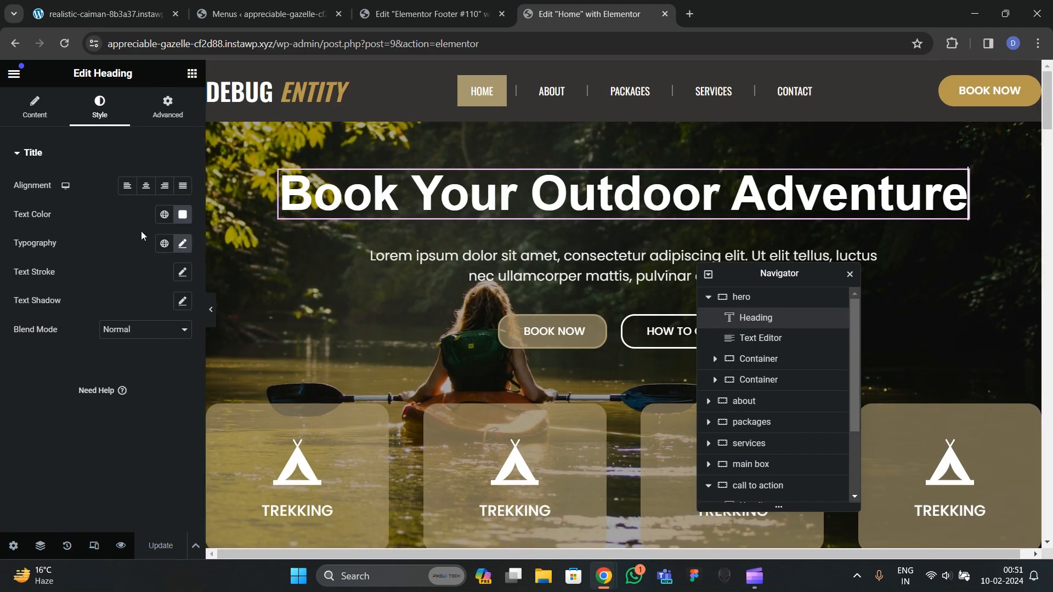
pyautogui.click(168, 107)
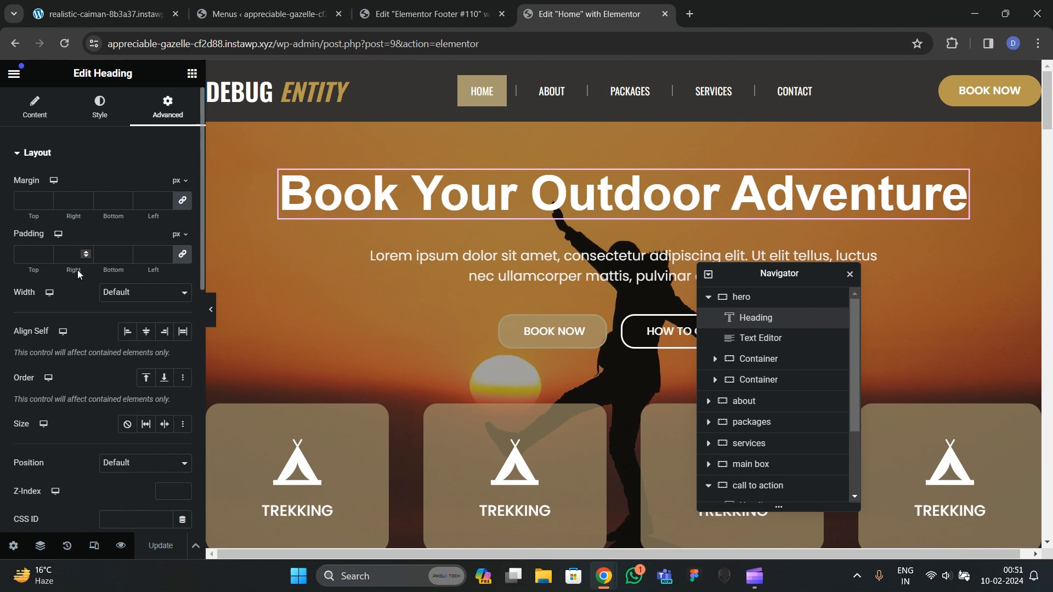
pyautogui.scroll(-3, 79, 275)
pyautogui.scroll(-3, 81, 271)
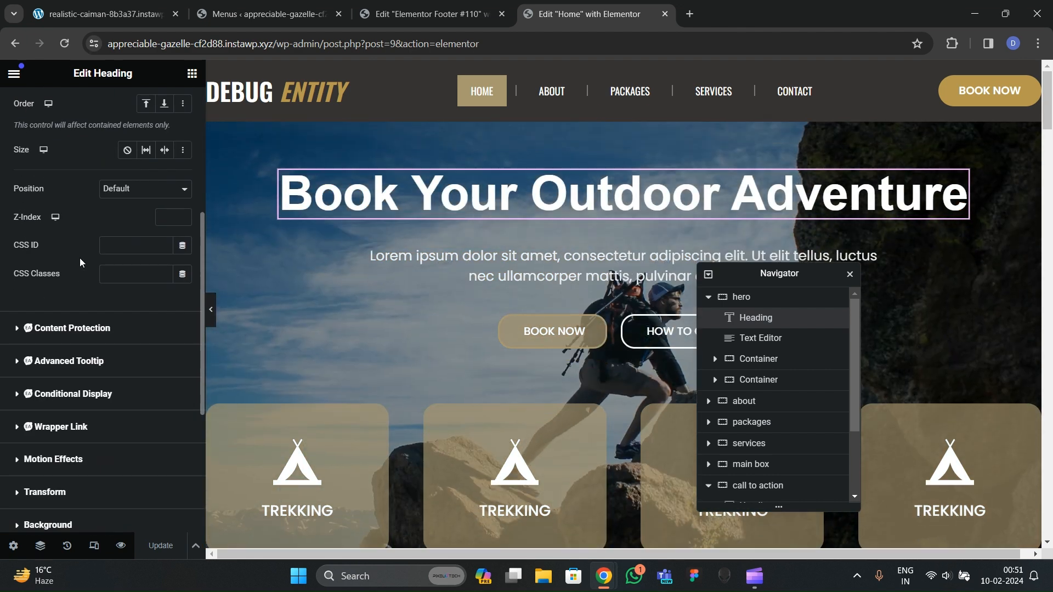
pyautogui.scroll(1, 72, 338)
pyautogui.scroll(-3, 52, 376)
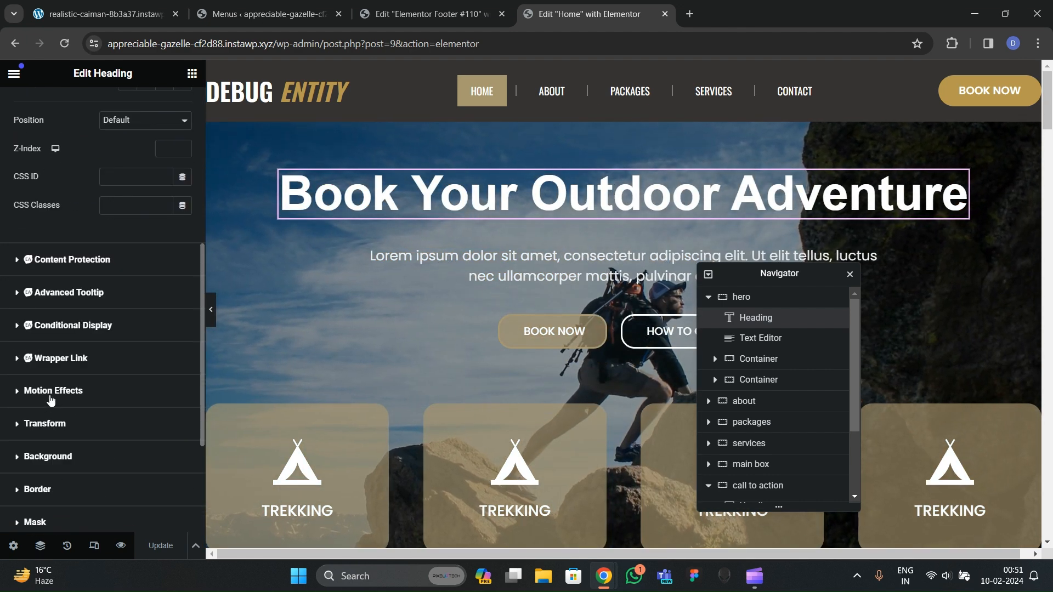
pyautogui.click(50, 396)
# Step: Try the Jello entrance animation on the hero heading
pyautogui.scroll(-4, 30, 340)
pyautogui.click(57, 267)
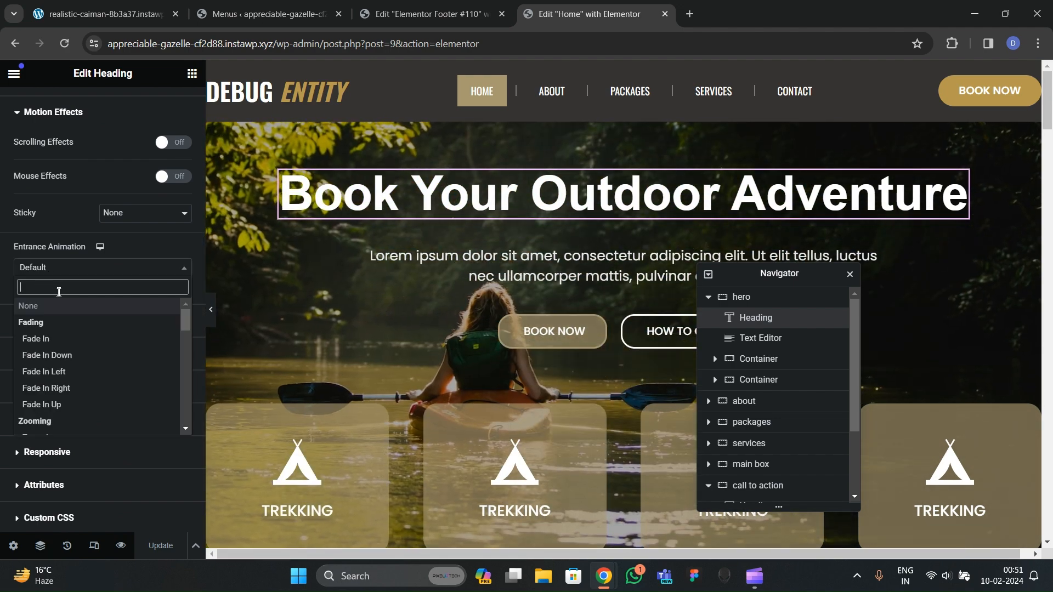
pyautogui.scroll(-10, 66, 367)
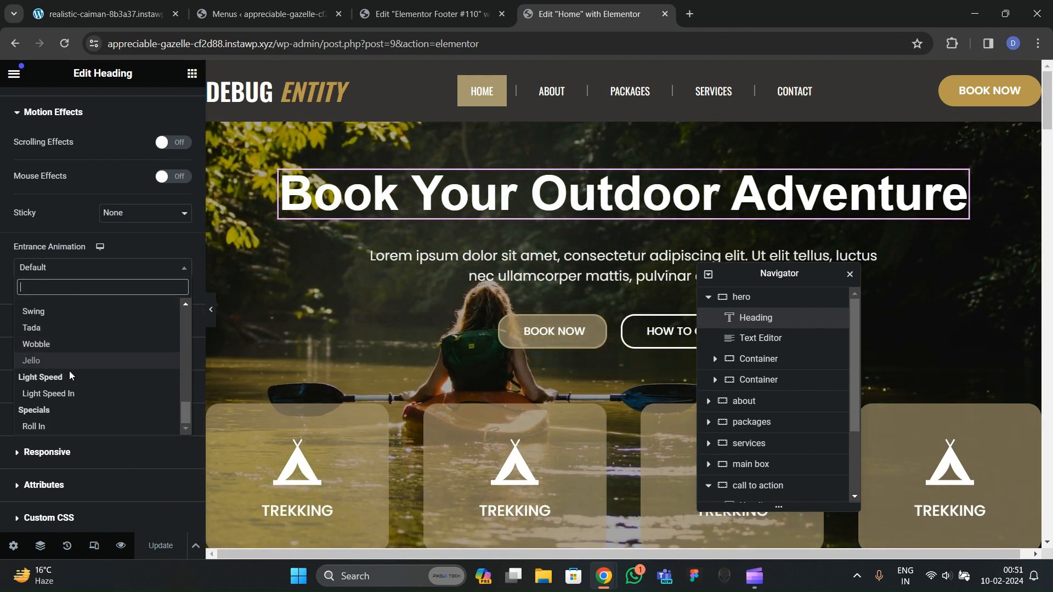
pyautogui.click(74, 360)
pyautogui.scroll(4, 71, 354)
pyautogui.scroll(-3, 65, 349)
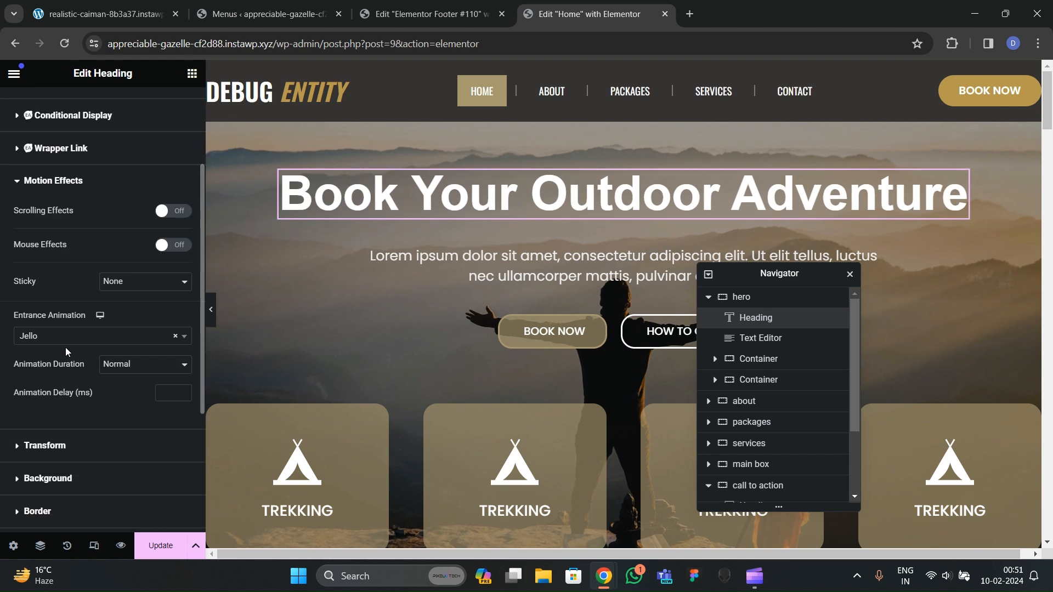
# Step: Set the hero heading's entrance animation to Zoom In with a 200 ms animation delay
pyautogui.click(58, 337)
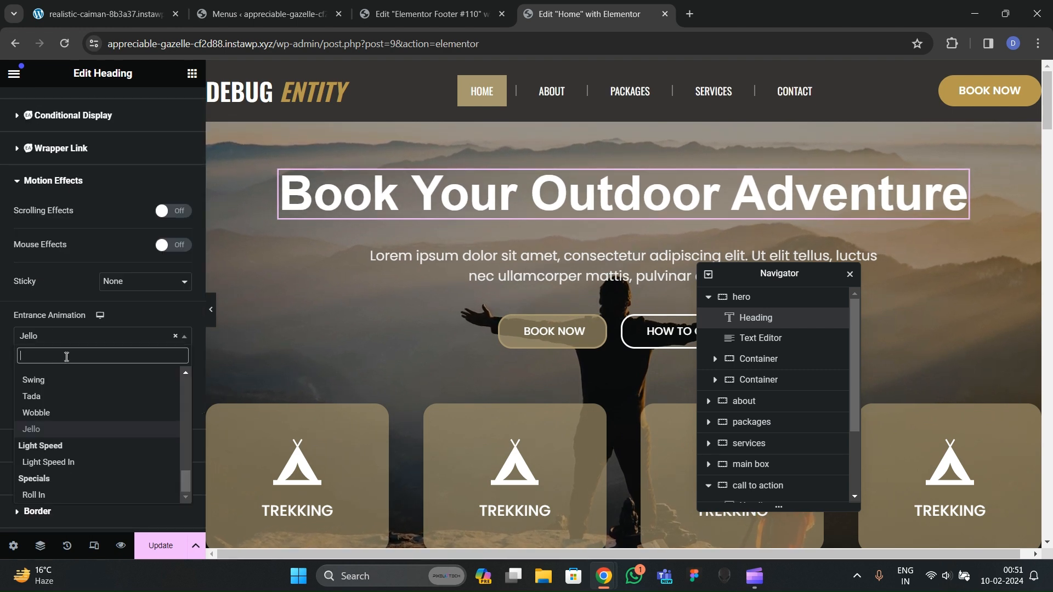
pyautogui.write('zoom')
pyautogui.press('Return')
pyautogui.click(168, 396)
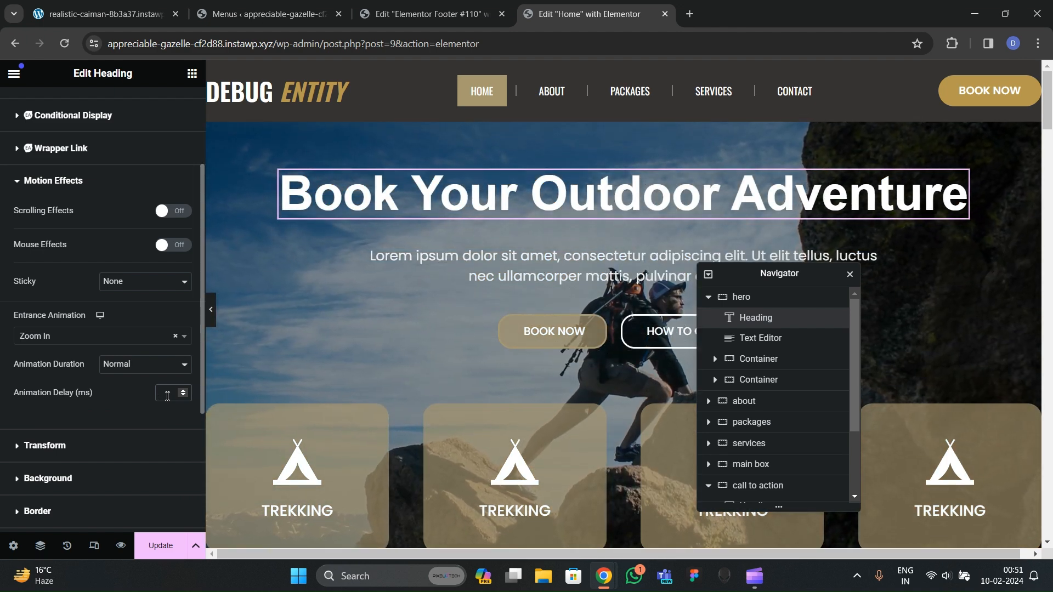
pyautogui.write('200')
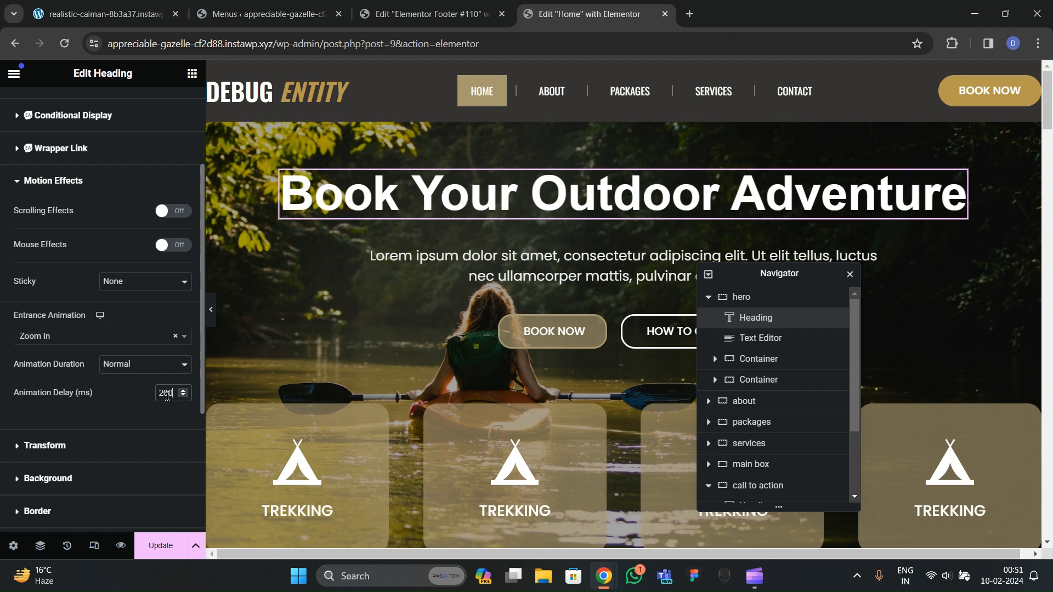
# Step: Give the hero paragraph below the heading a Slide In Up entrance animation with a 400 ms delay
pyautogui.click(435, 271)
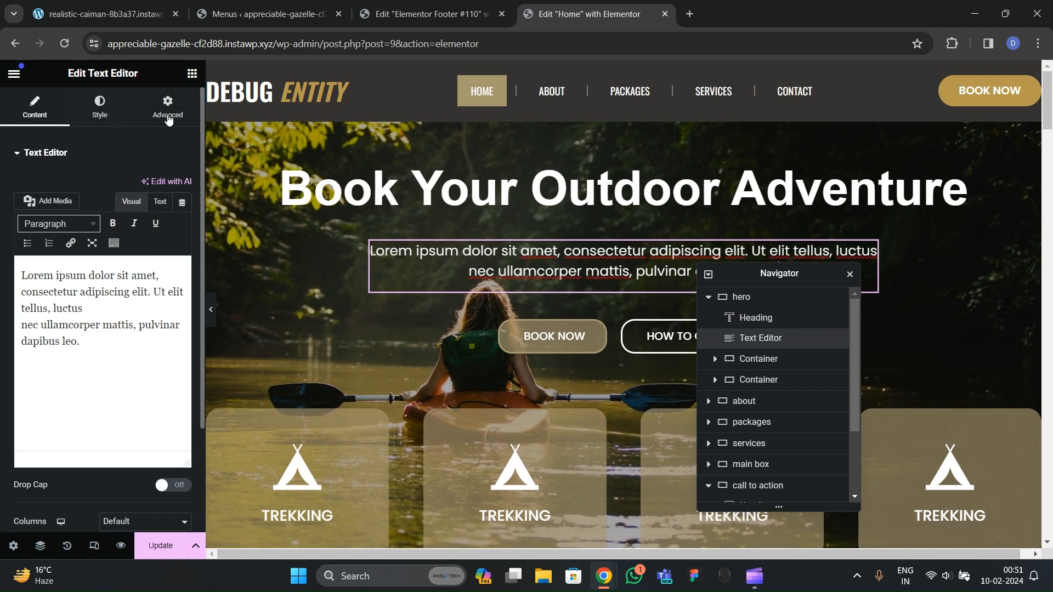
pyautogui.click(167, 107)
pyautogui.scroll(-8, 76, 329)
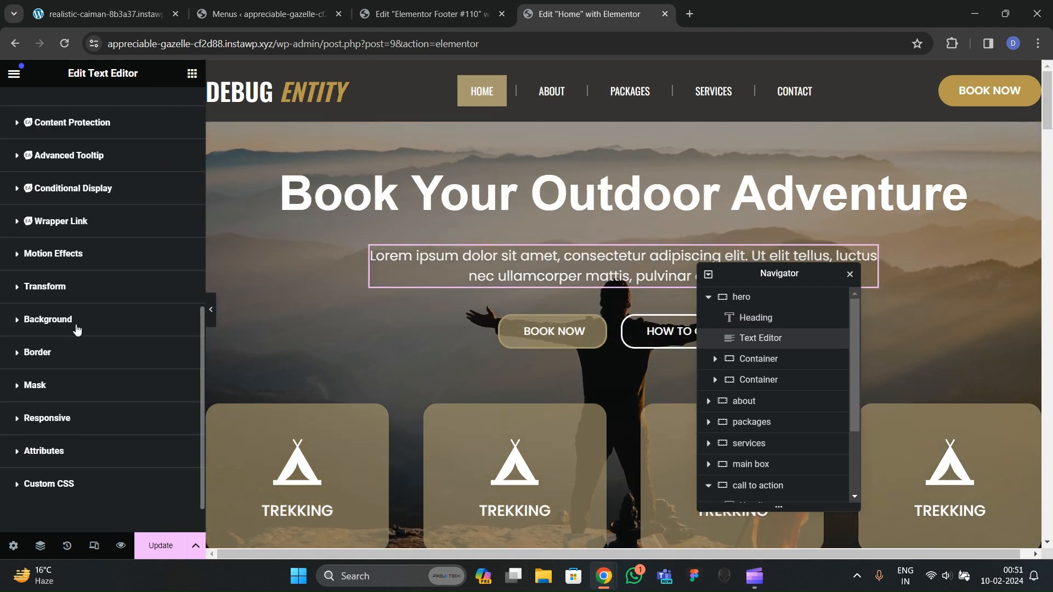
pyautogui.click(53, 254)
pyautogui.click(52, 268)
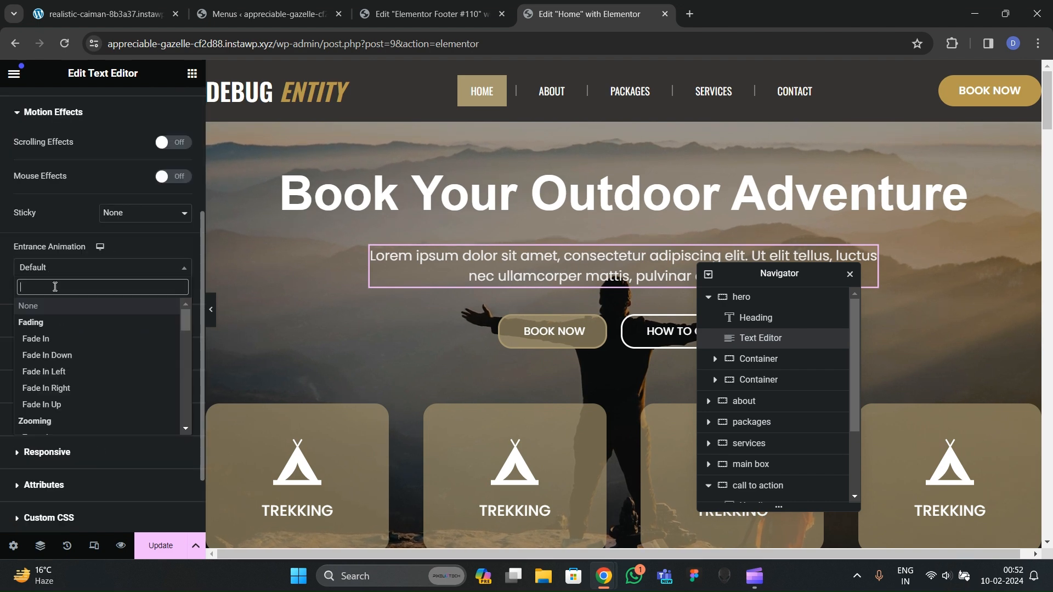
pyautogui.write('slide')
pyautogui.click(61, 355)
pyautogui.click(63, 275)
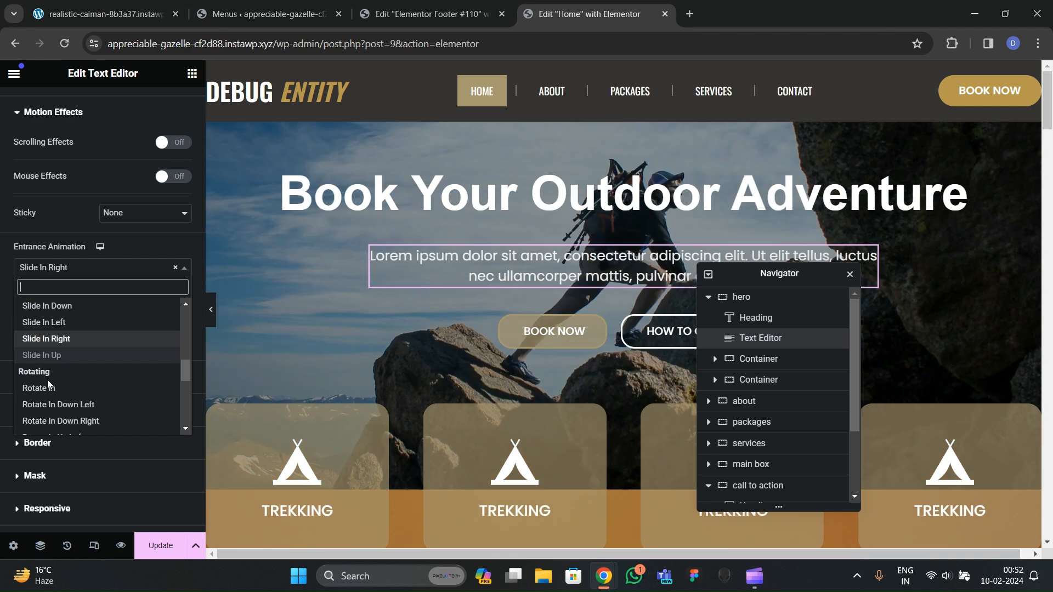
pyautogui.click(49, 352)
pyautogui.click(176, 323)
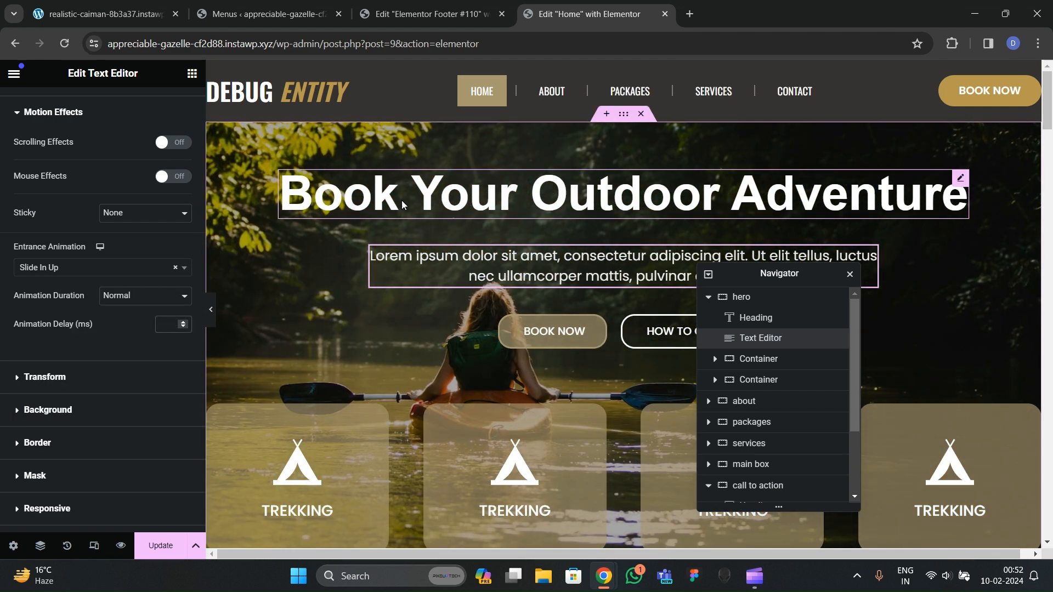
pyautogui.write('400')
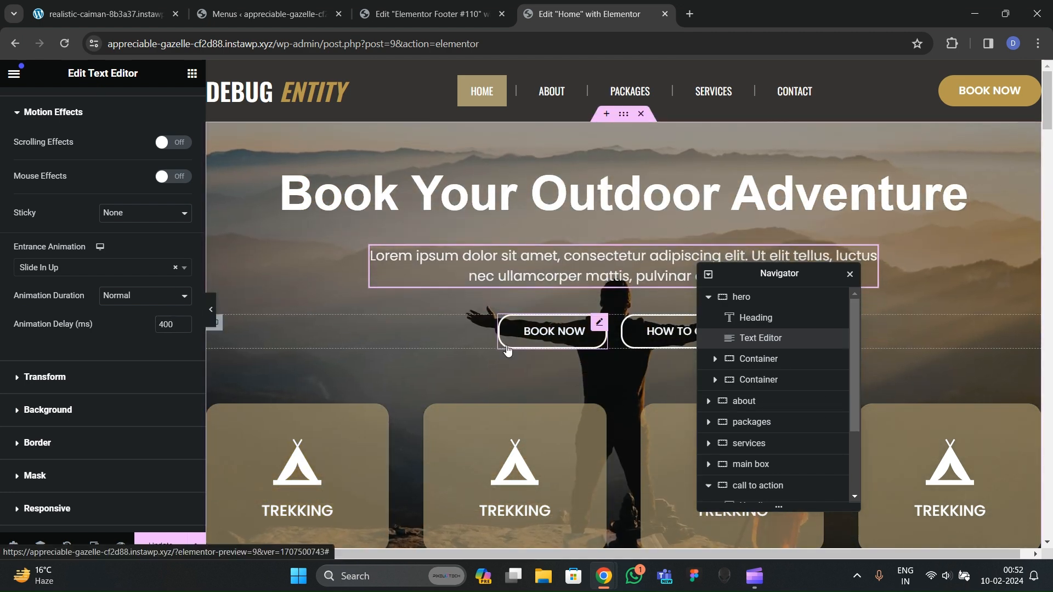
# Step: Give the hero's Book Now button a Slide In Left entrance animation with a 600 ms delay
pyautogui.click(583, 332)
pyautogui.click(167, 106)
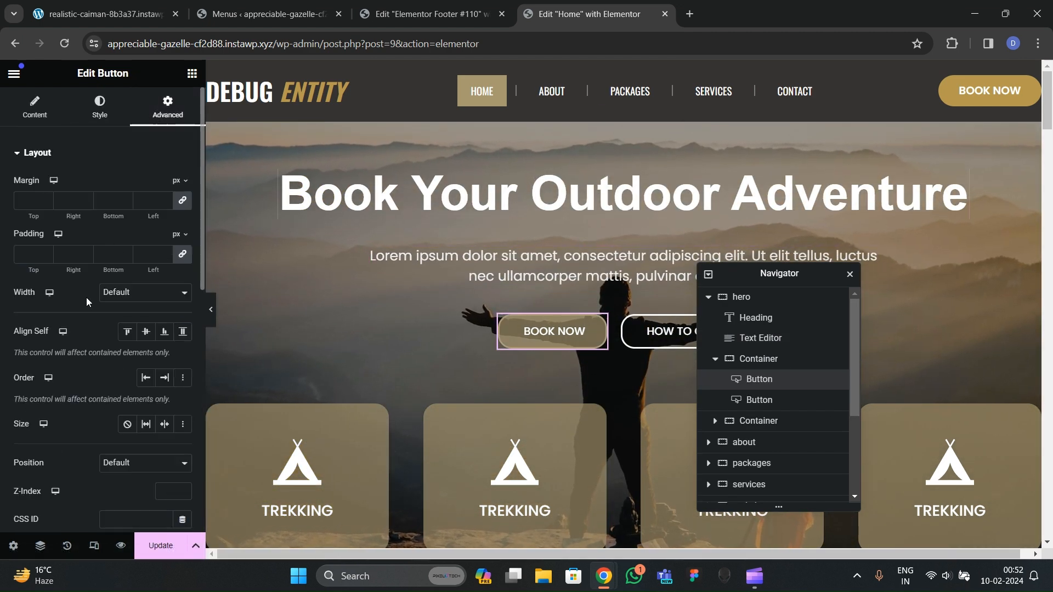
pyautogui.scroll(-10, 87, 297)
pyautogui.click(69, 261)
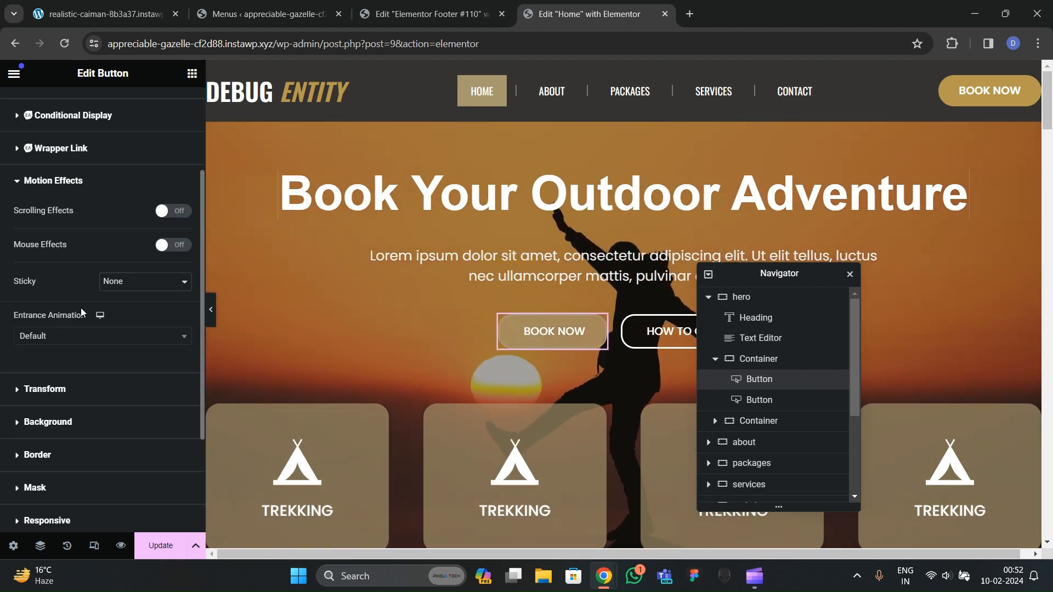
pyautogui.click(57, 335)
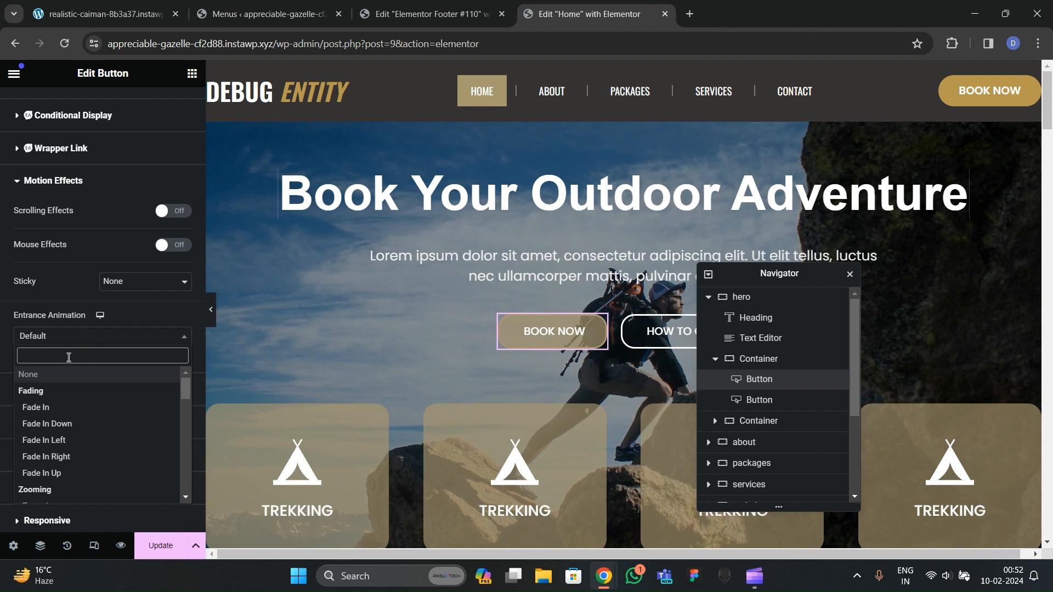
pyautogui.write('slide')
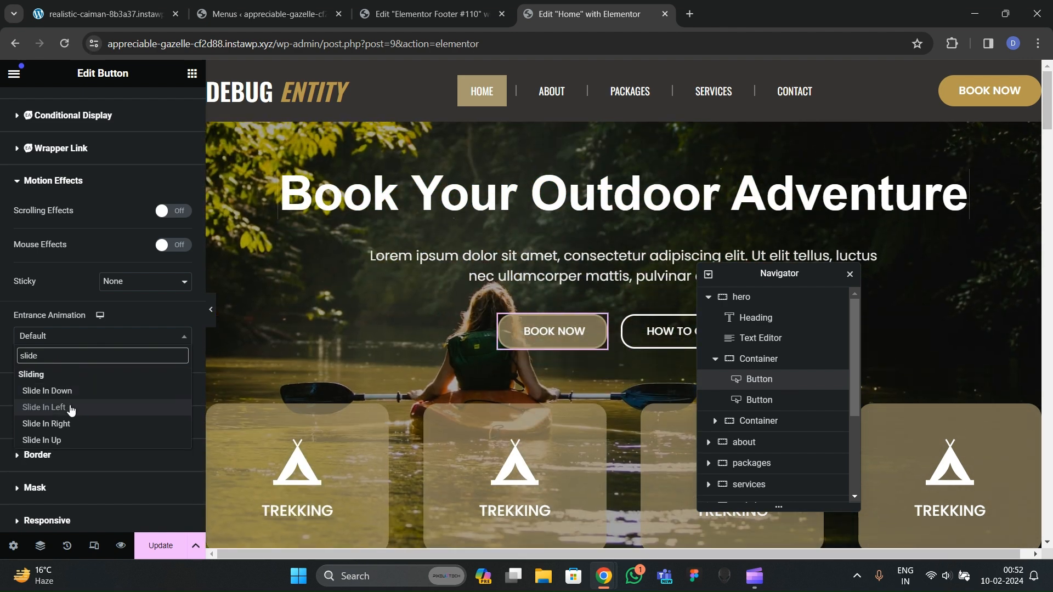
pyautogui.click(70, 407)
pyautogui.click(170, 394)
pyautogui.write('600')
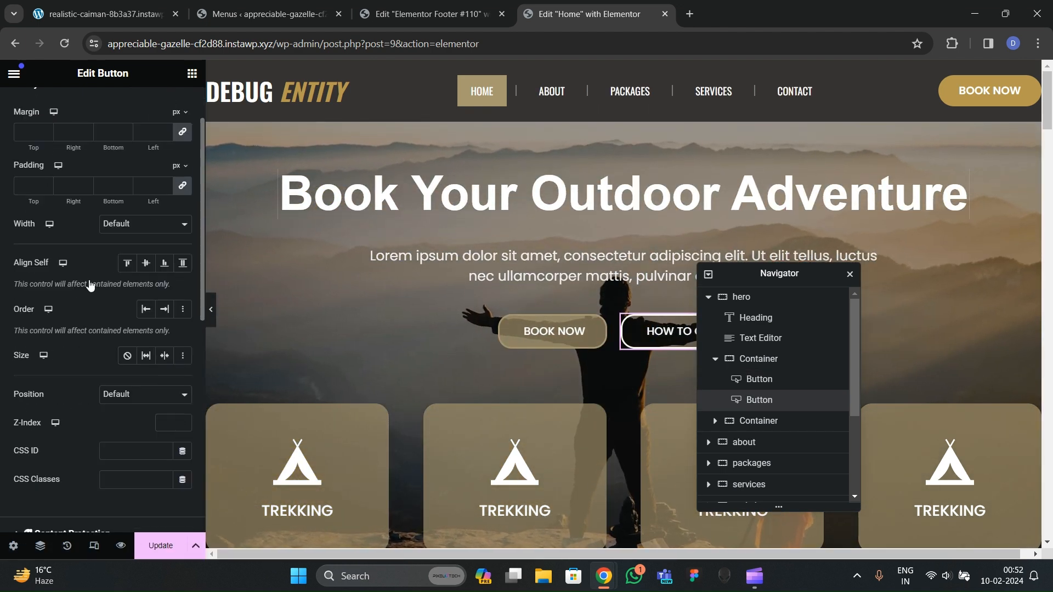
# Step: Give the How To Camp button a Slide In Right entrance animation with a 600 ms delay
pyautogui.scroll(-8, 64, 341)
pyautogui.click(62, 324)
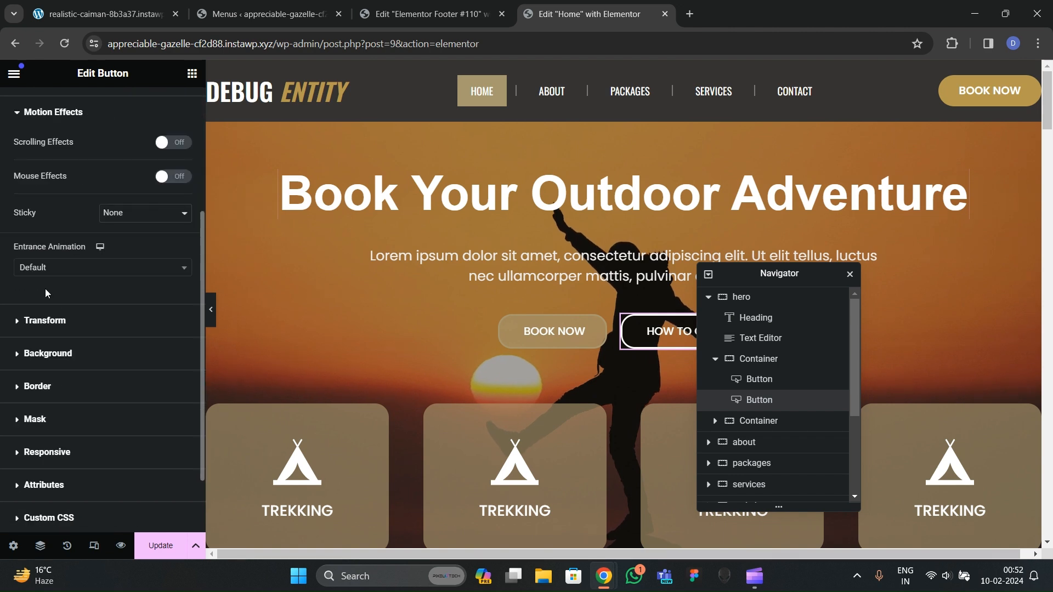
pyautogui.click(48, 269)
pyautogui.write('slide')
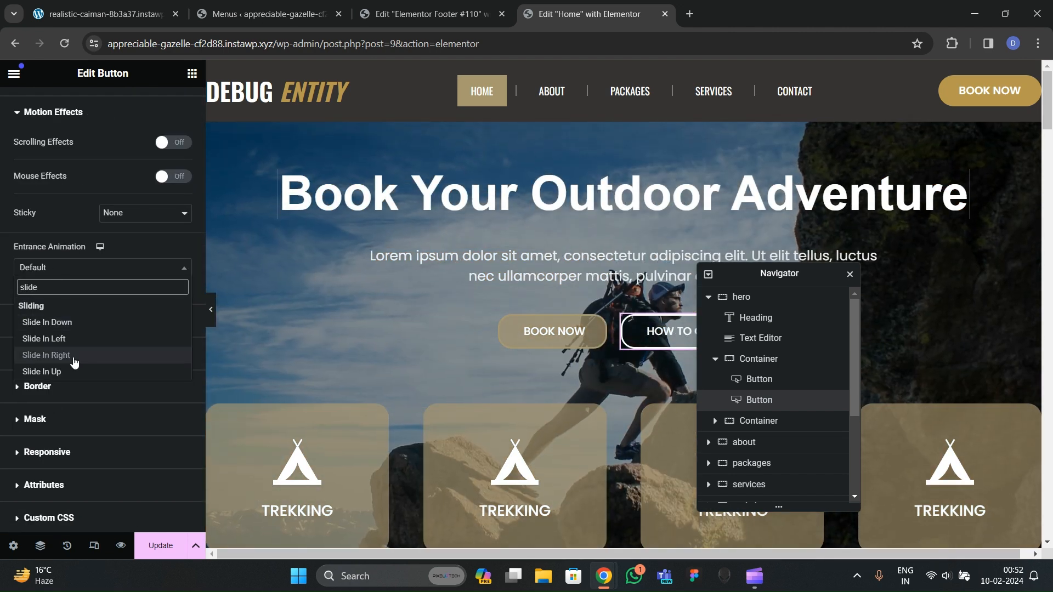
pyautogui.click(48, 355)
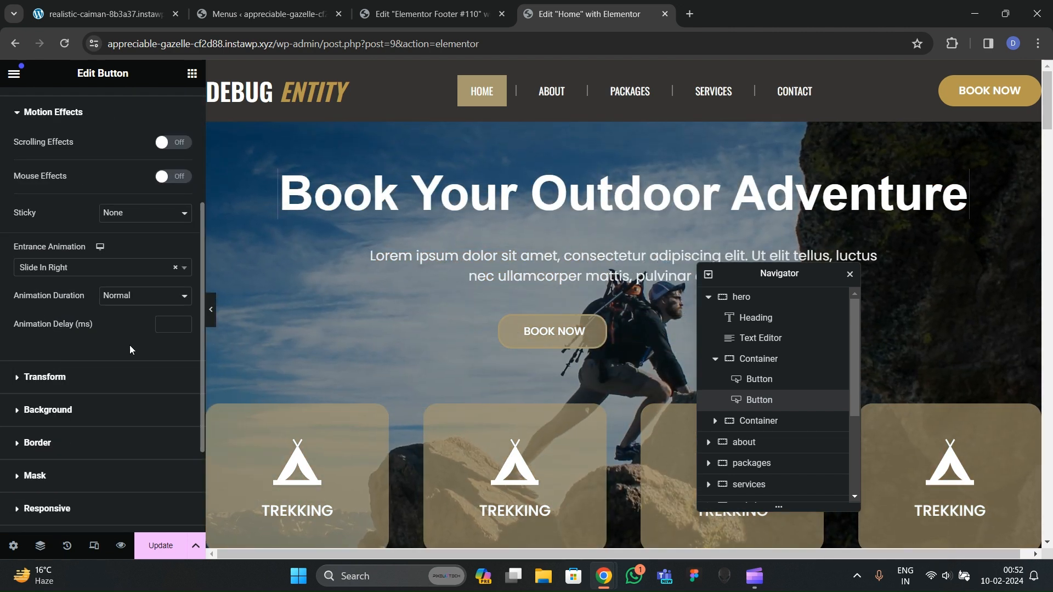
pyautogui.click(163, 319)
pyautogui.write('600')
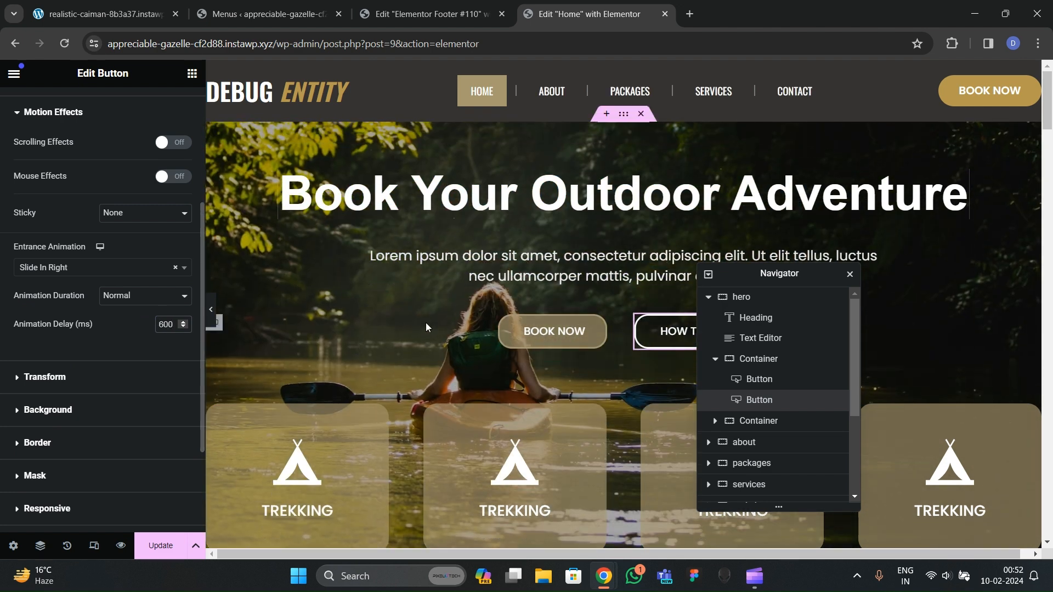
# Step: Give the first Trekking card in the hero section a Slide In Up entrance animation with an 800 ms delay
pyautogui.scroll(-2, 425, 322)
pyautogui.scroll(-1, 255, 308)
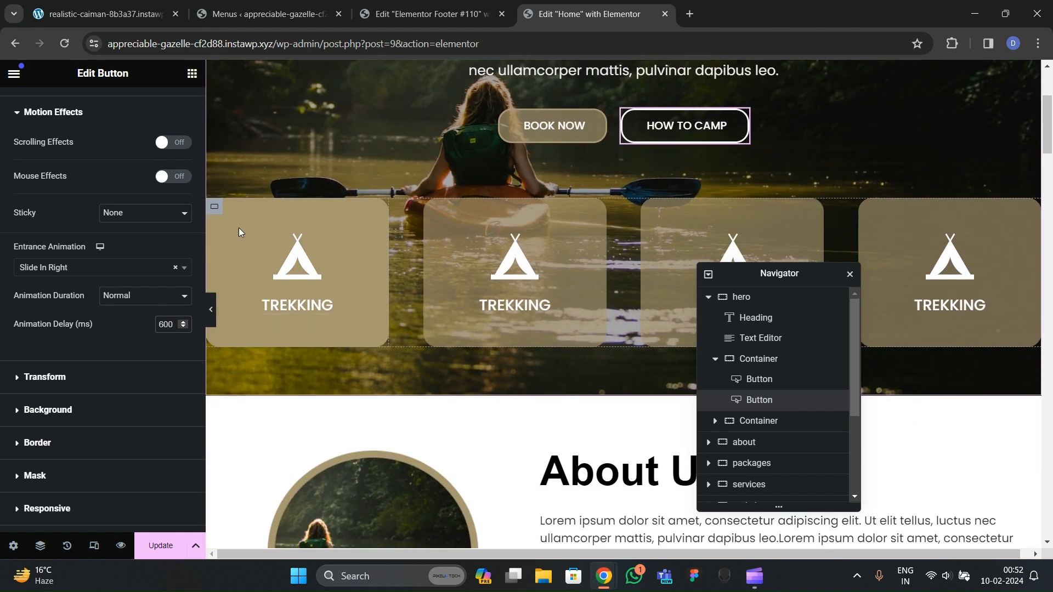
pyautogui.click(318, 281)
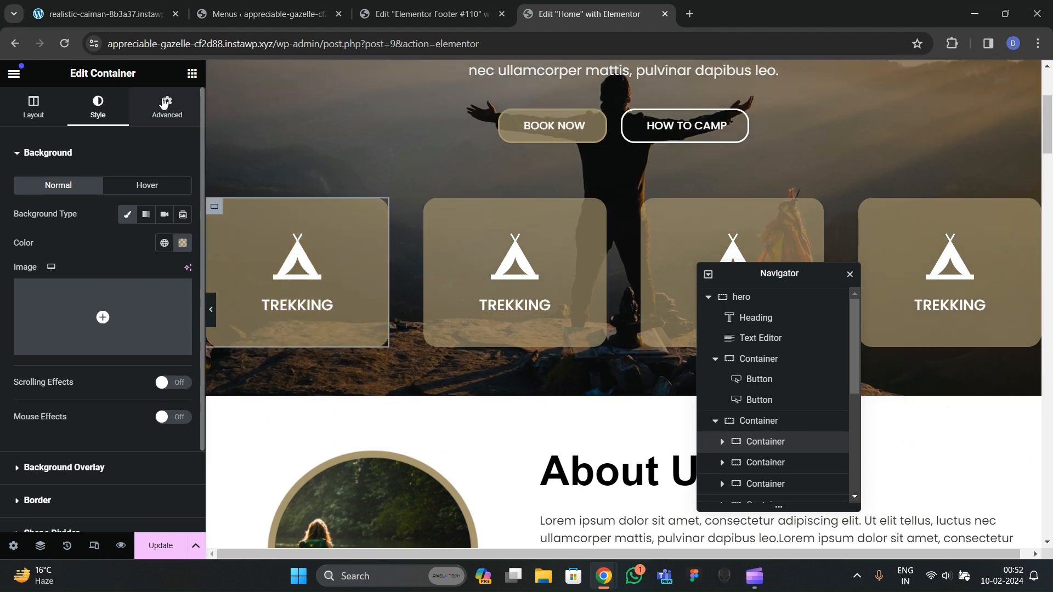
pyautogui.click(166, 107)
pyautogui.scroll(-6, 125, 269)
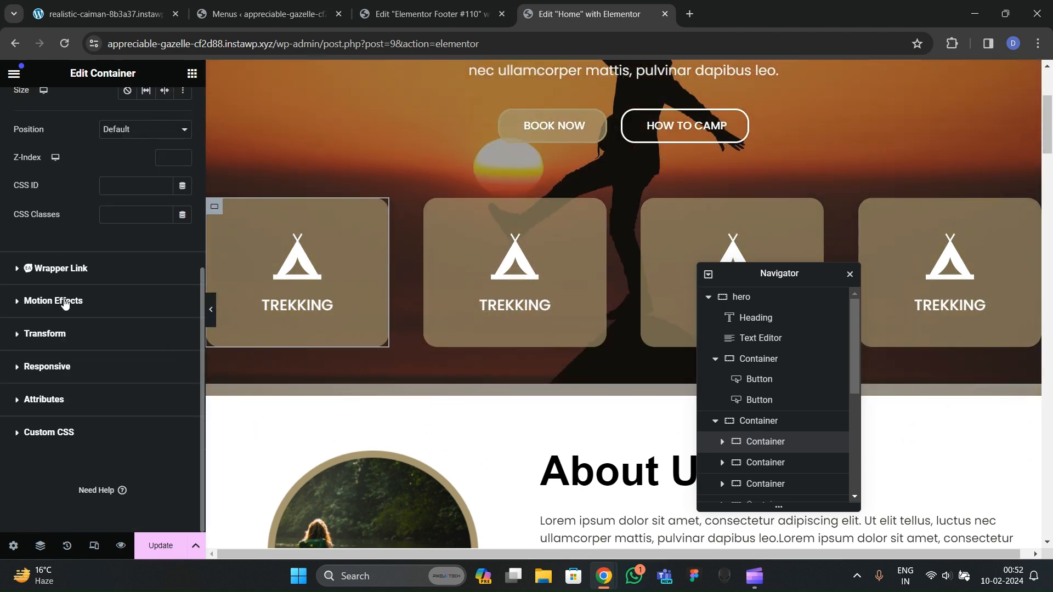
pyautogui.click(65, 300)
pyautogui.click(49, 281)
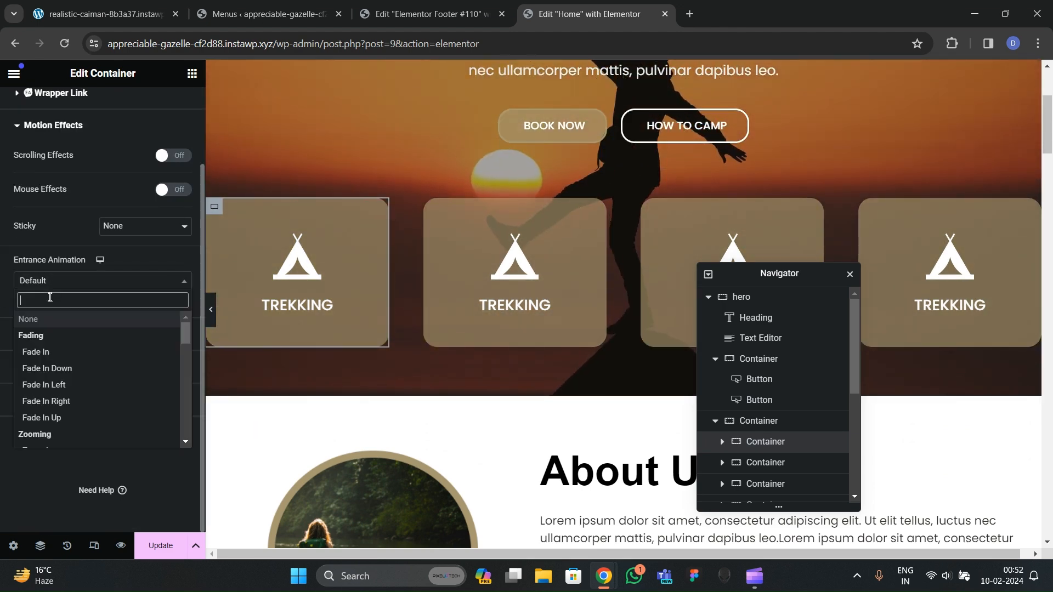
pyautogui.write('slide')
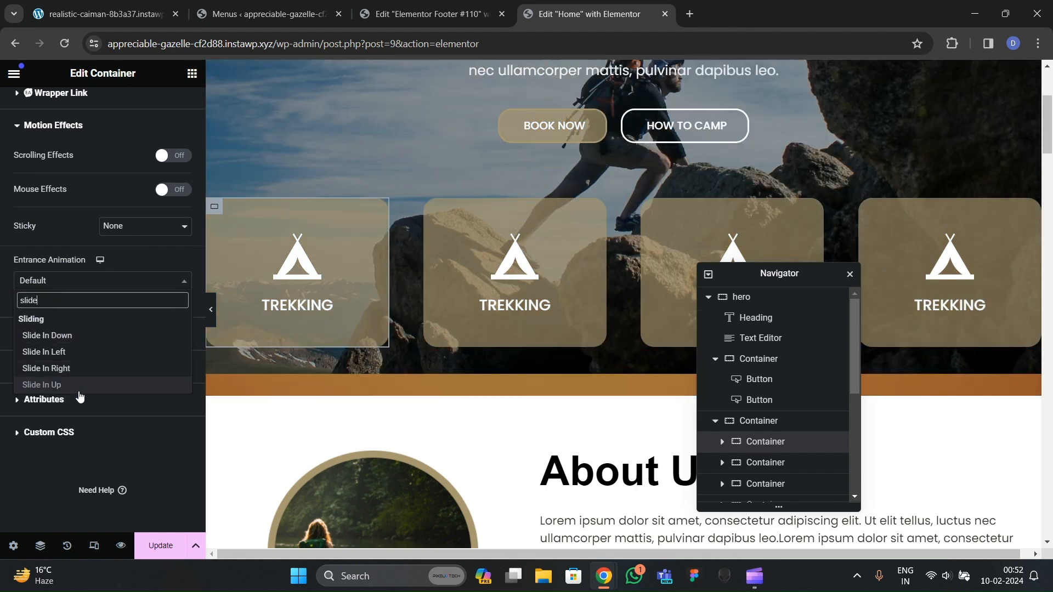
pyautogui.click(61, 385)
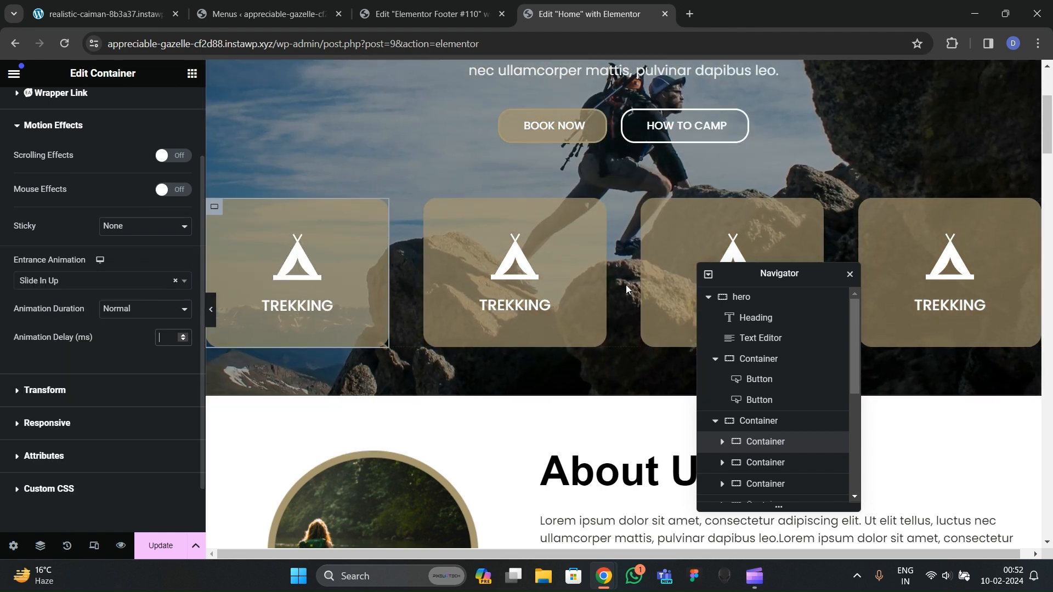
pyautogui.scroll(2, 575, 235)
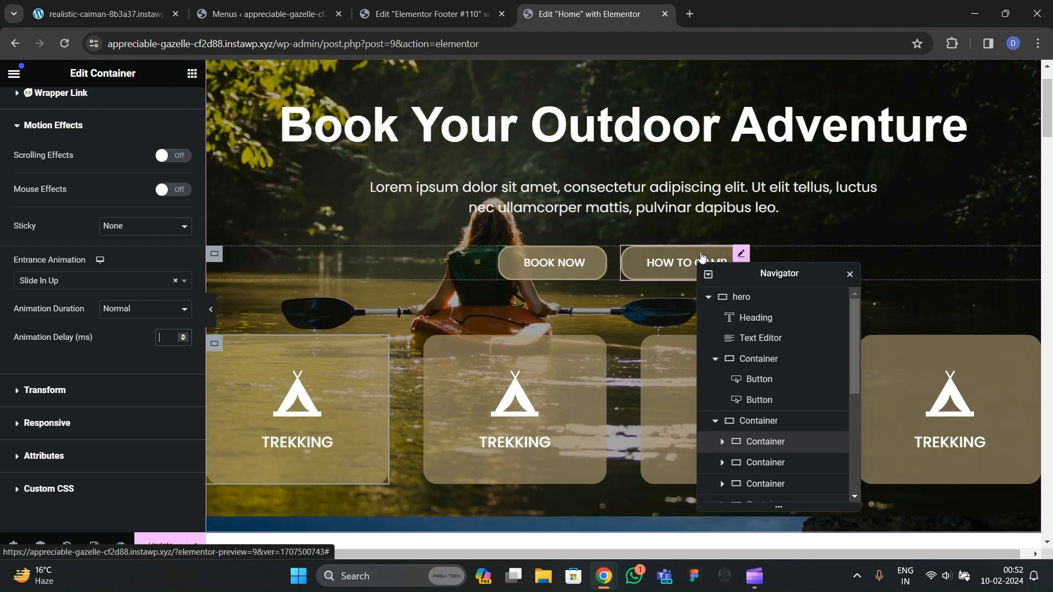
pyautogui.write('800')
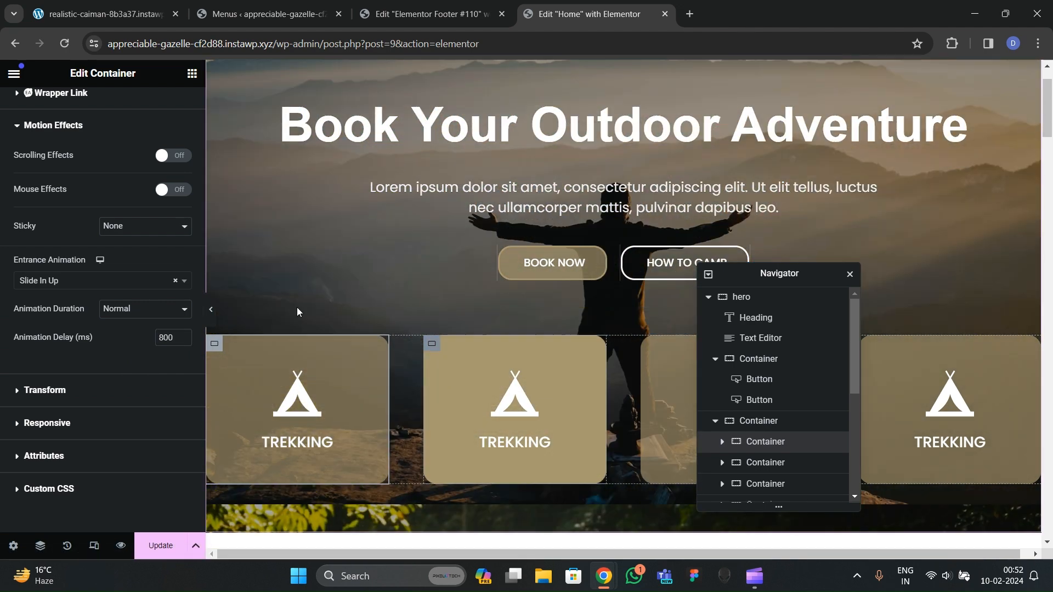
# Step: Give the second Trekking card a Slide In Up entrance animation with a 1000 ms delay
pyautogui.click(437, 354)
pyautogui.click(169, 104)
pyautogui.scroll(-5, 104, 275)
pyautogui.click(81, 300)
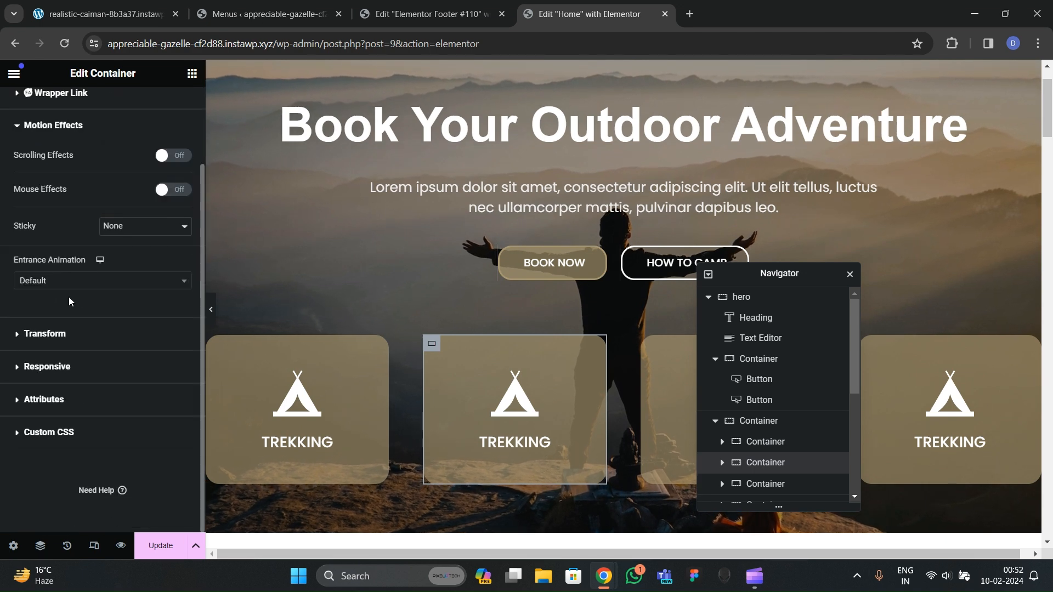
pyautogui.click(65, 280)
pyautogui.write('slide')
pyautogui.click(49, 384)
pyautogui.click(174, 337)
pyautogui.write('1')
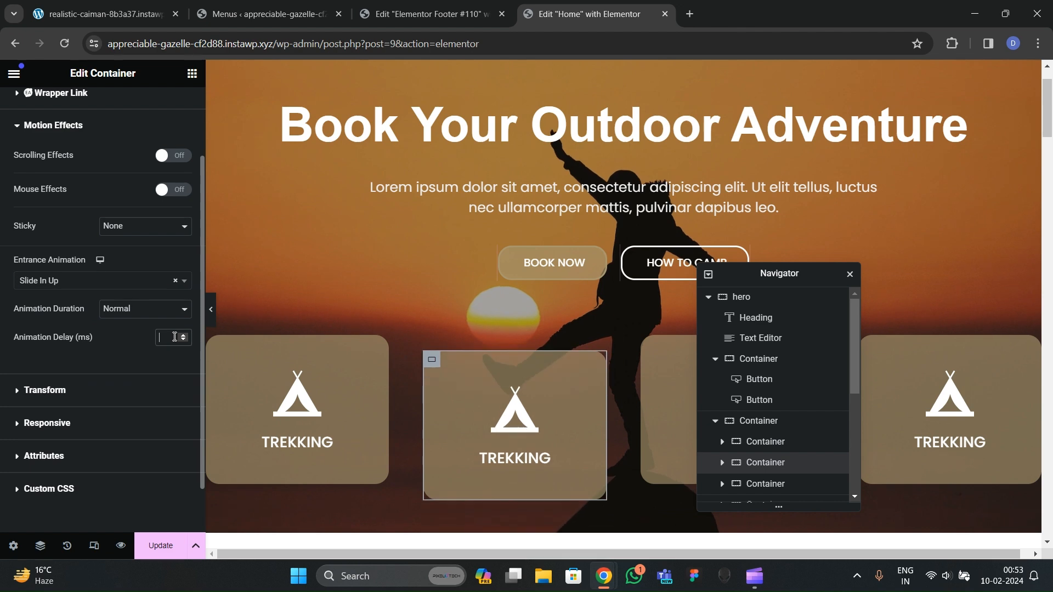
pyautogui.write('000')
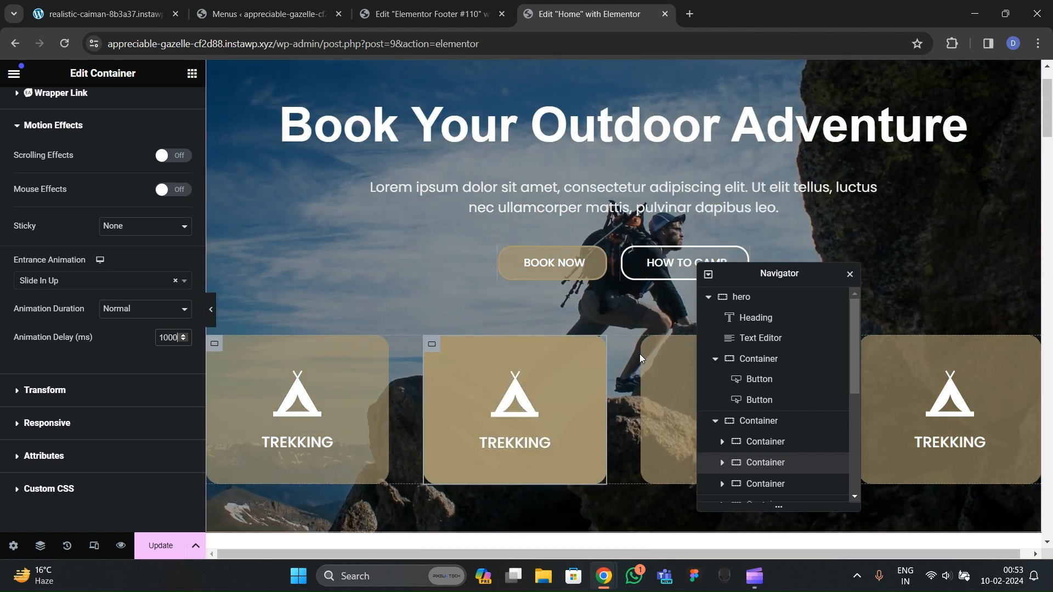
# Step: Give the third Trekking card a Slide In Up entrance animation with a 1200 ms delay
pyautogui.click(647, 373)
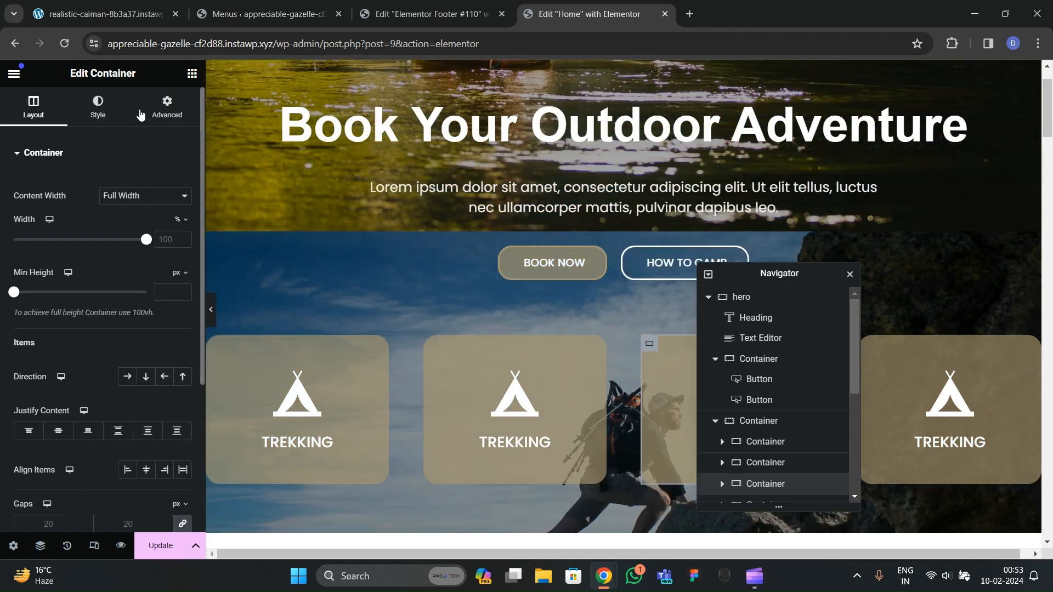
pyautogui.click(164, 106)
pyautogui.scroll(-5, 72, 306)
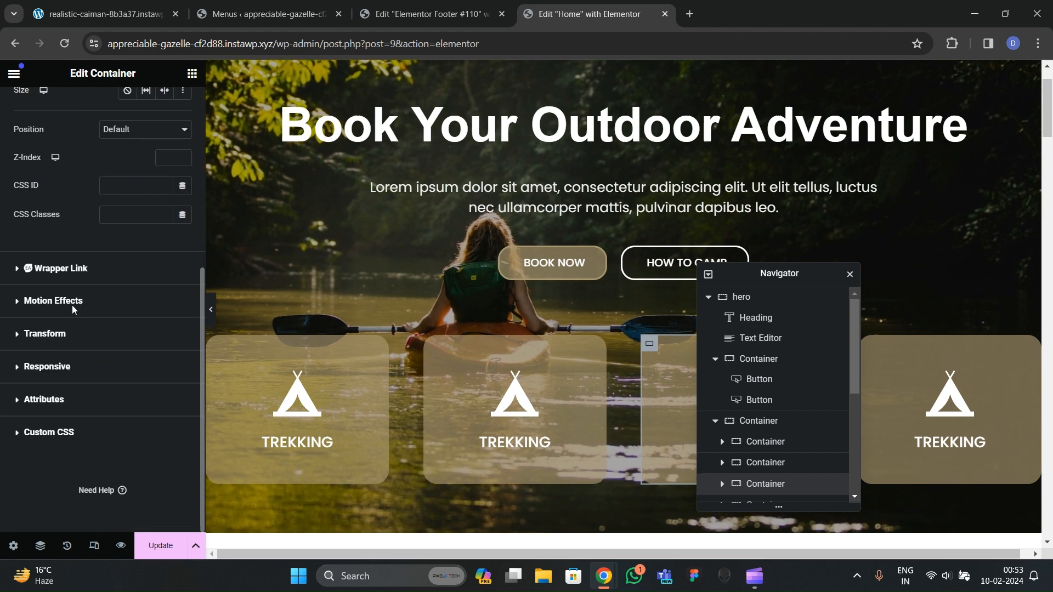
pyautogui.click(72, 306)
pyautogui.click(49, 280)
pyautogui.write('slide')
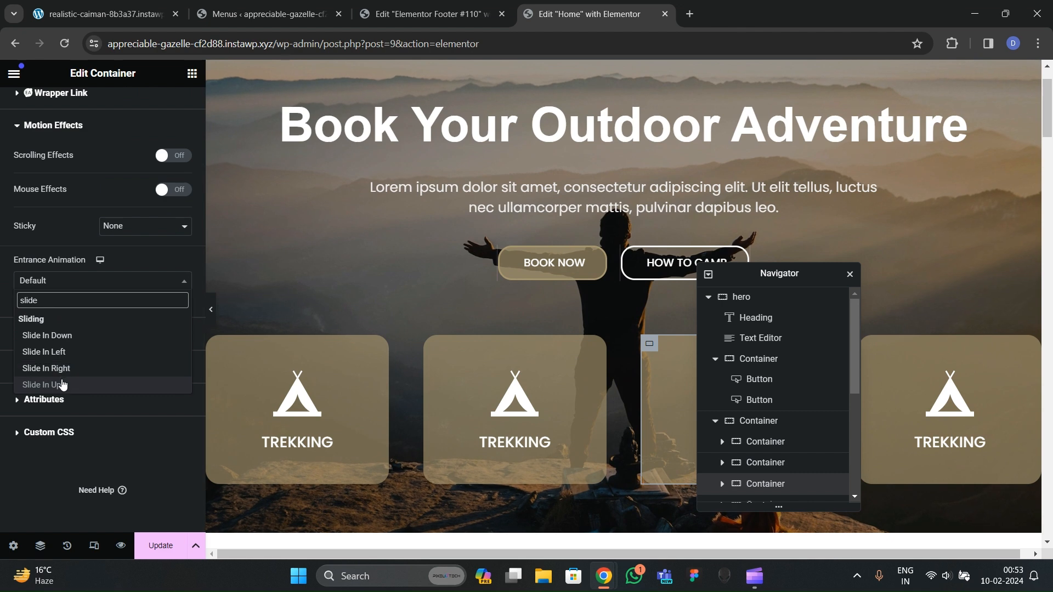
pyautogui.click(41, 385)
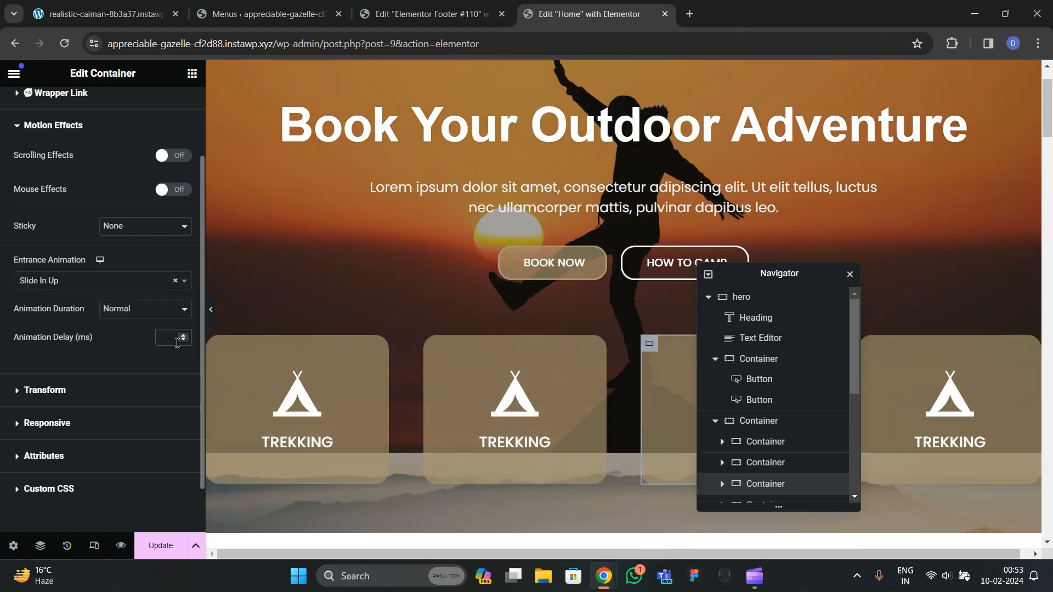
pyautogui.click(177, 342)
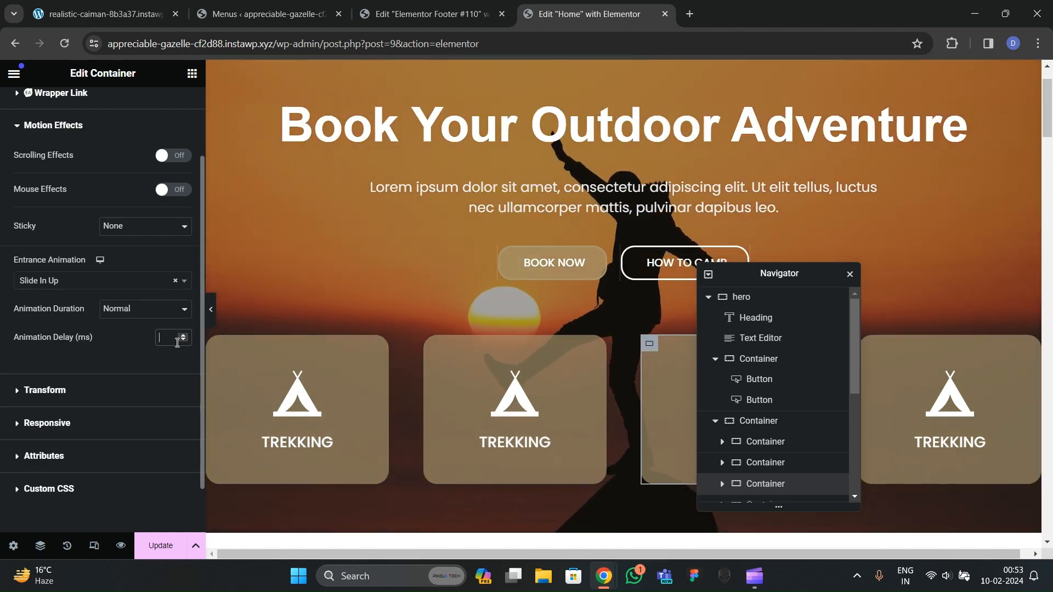
pyautogui.write('1200')
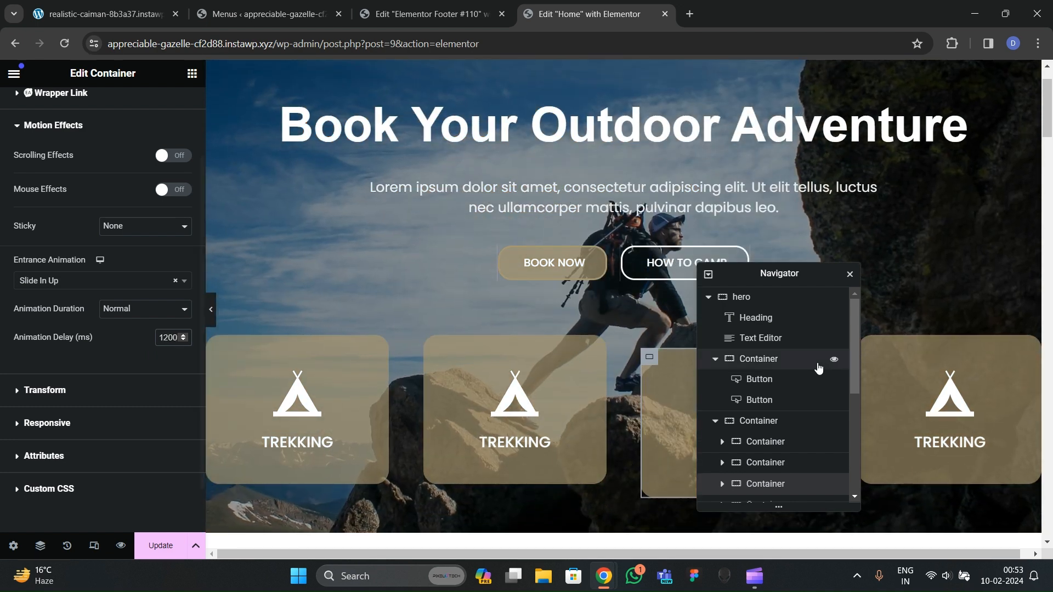
# Step: Give the fourth Trekking card a Slide In Up entrance animation with a 1400 ms delay, moving the Navigator out of the way
pyautogui.moveTo(774, 277); pyautogui.dragTo(654, 315)
pyautogui.click(866, 343)
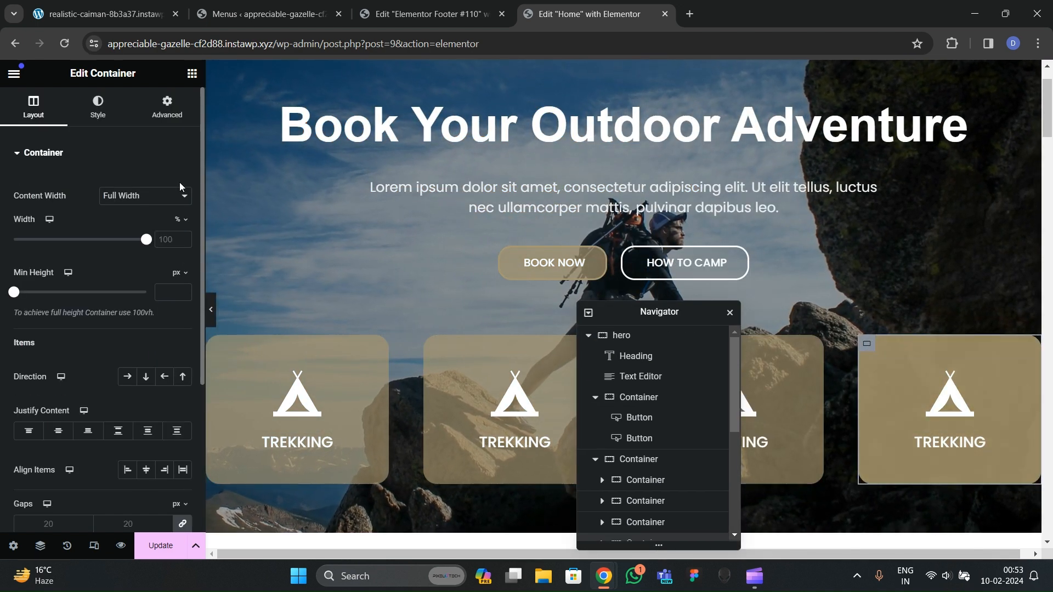
pyautogui.click(167, 107)
pyautogui.scroll(-5, 43, 329)
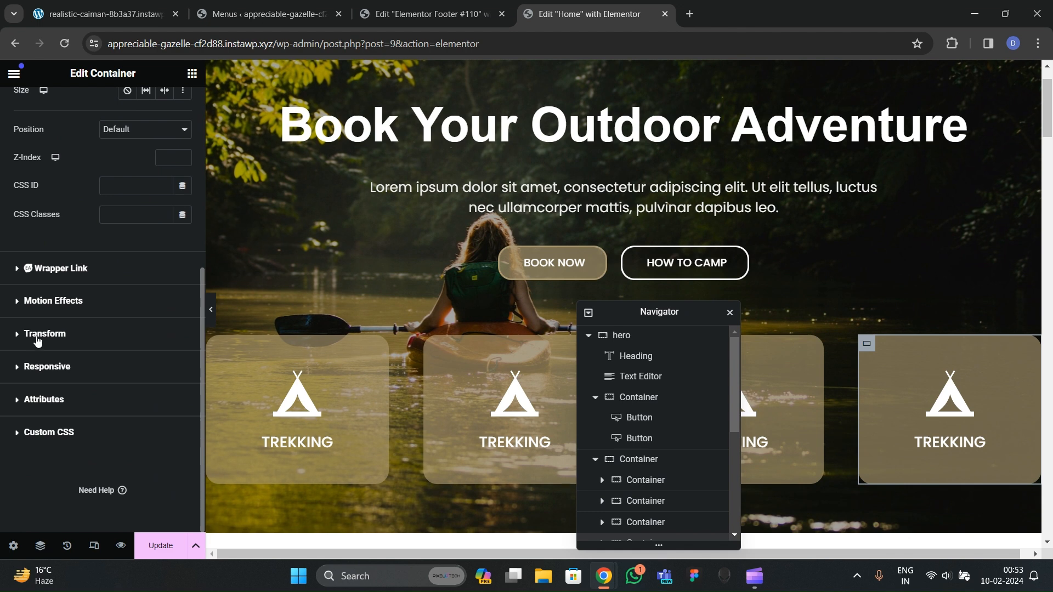
pyautogui.click(55, 301)
pyautogui.click(69, 280)
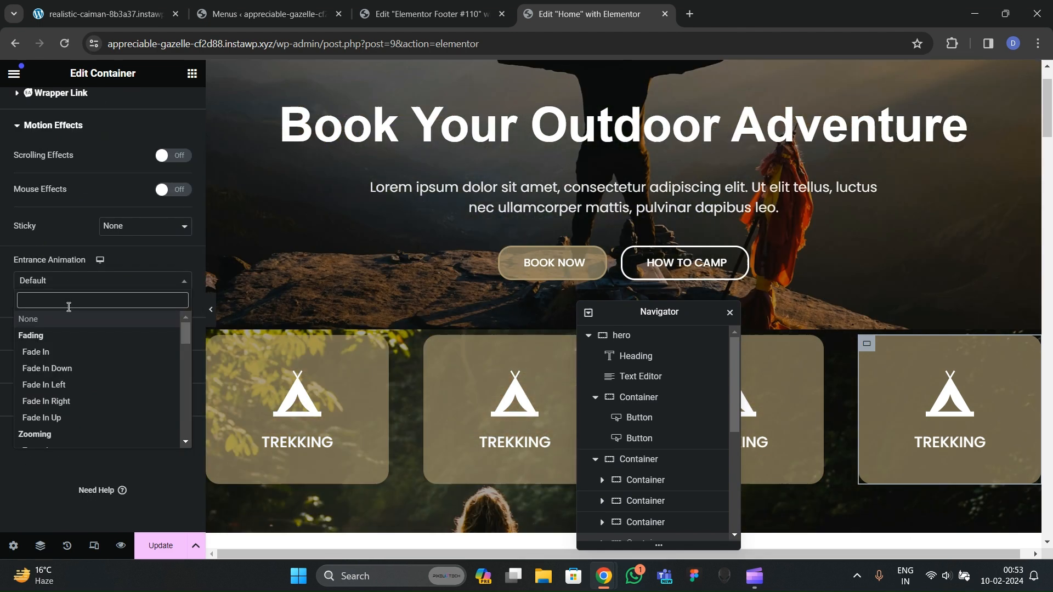
pyautogui.write('slide')
pyautogui.press('Down')
pyautogui.press('Down')
pyautogui.press('Down')
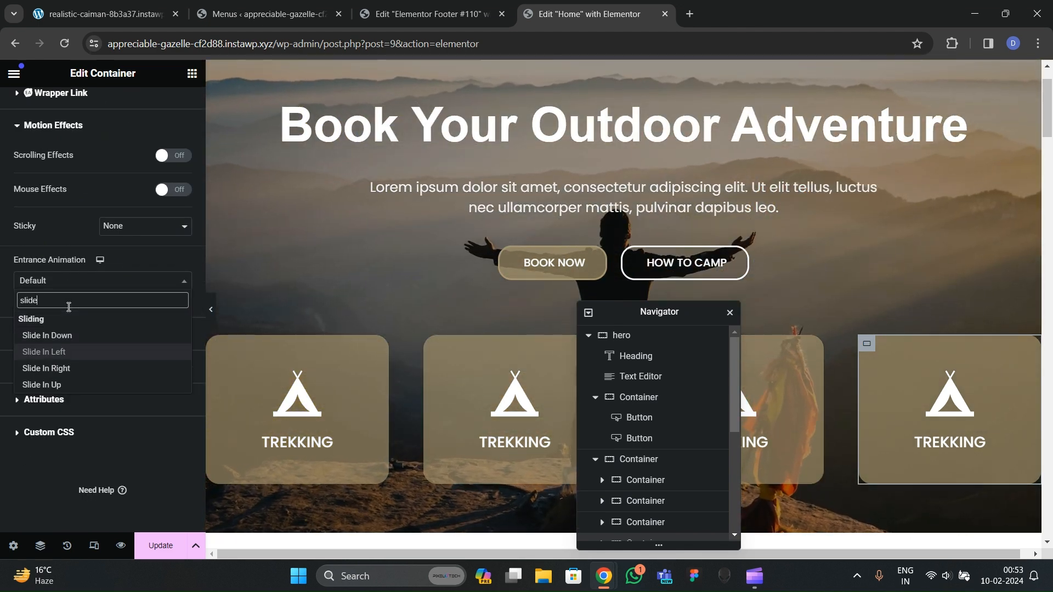
pyautogui.press('Return')
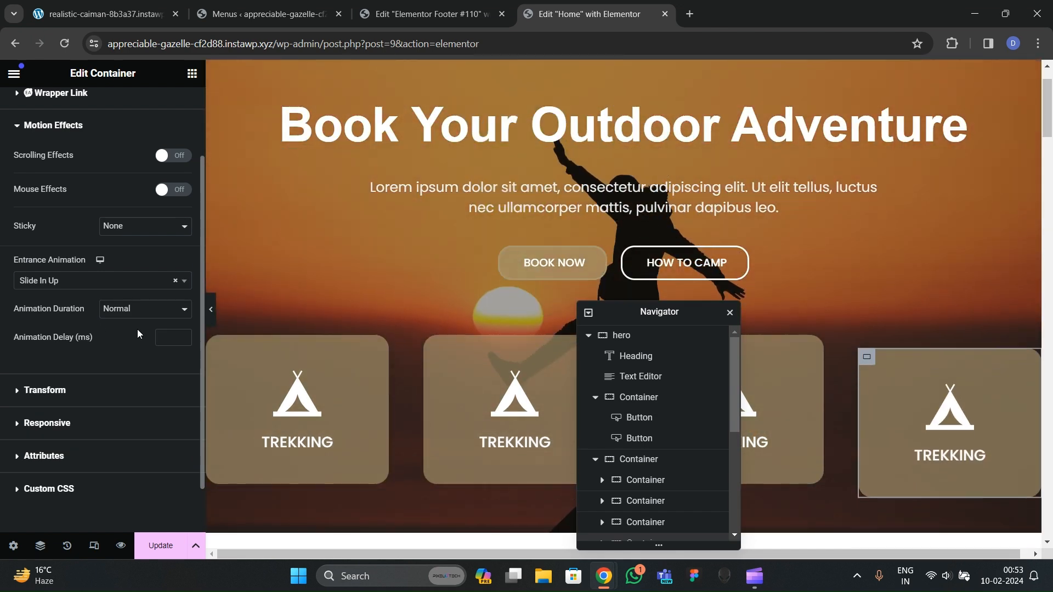
pyautogui.click(163, 338)
pyautogui.write('1400')
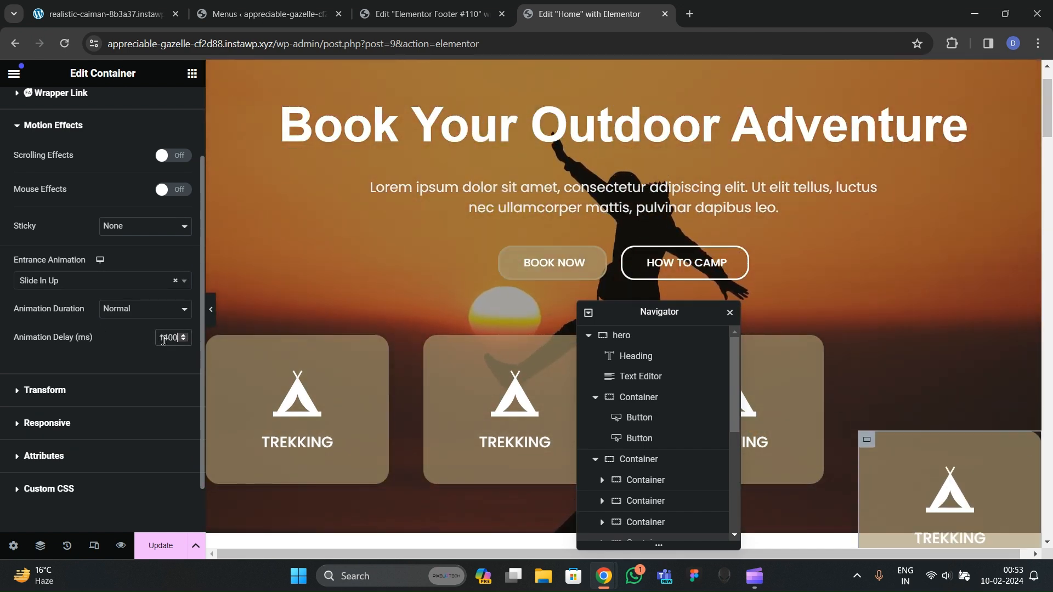
# Step: Update the Home page to save the hero animations
pyautogui.click(154, 545)
pyautogui.scroll(-5, 498, 335)
pyautogui.scroll(8, 472, 288)
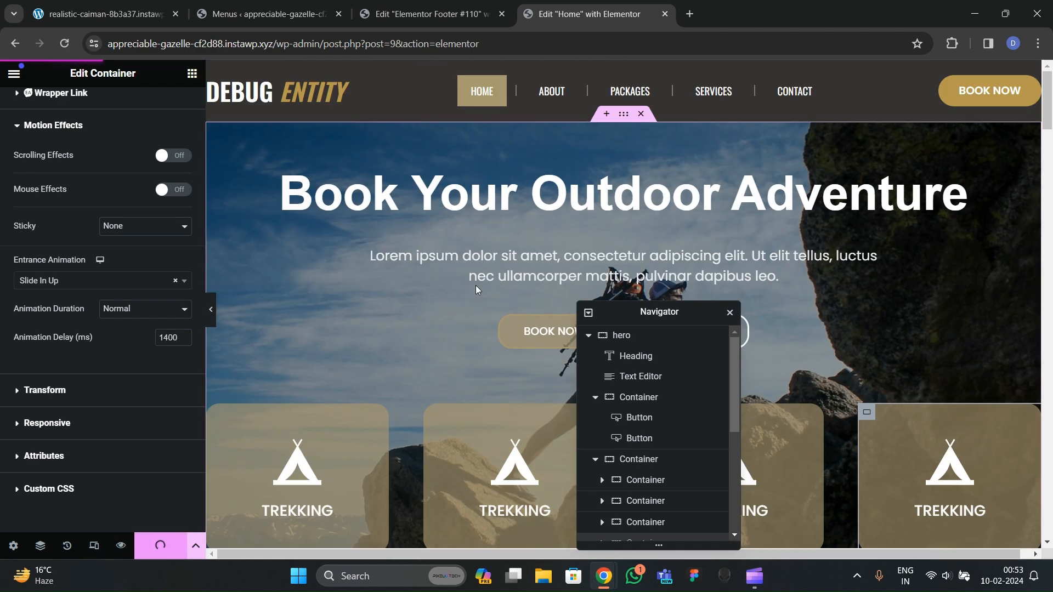
# Step: Reload the live site in the incognito window and review the hero animations and the page down to the footer
pyautogui.moveTo(603, 573)
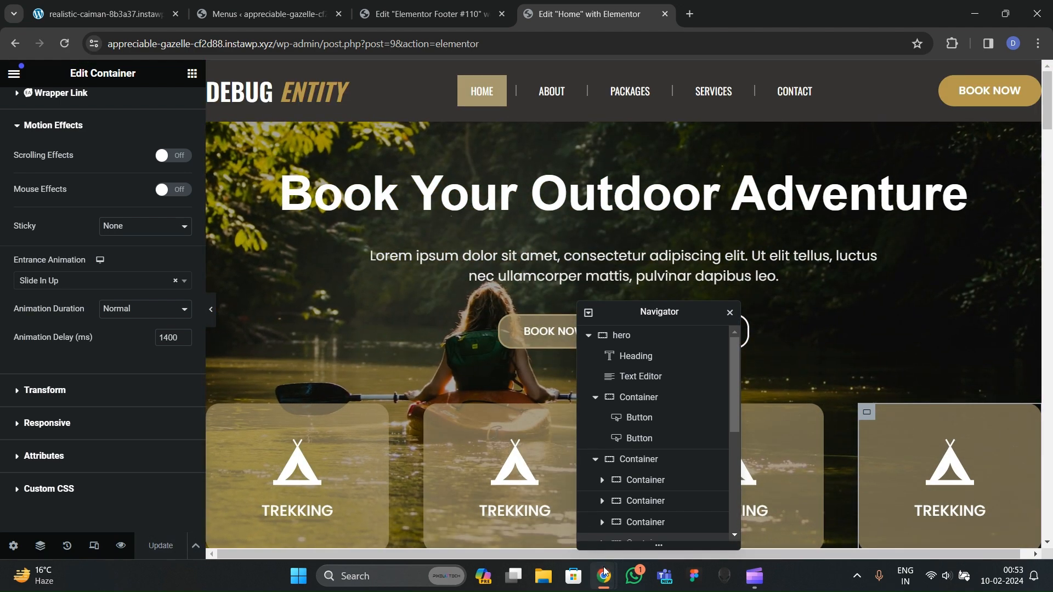
pyautogui.click(658, 493)
pyautogui.press('F5')
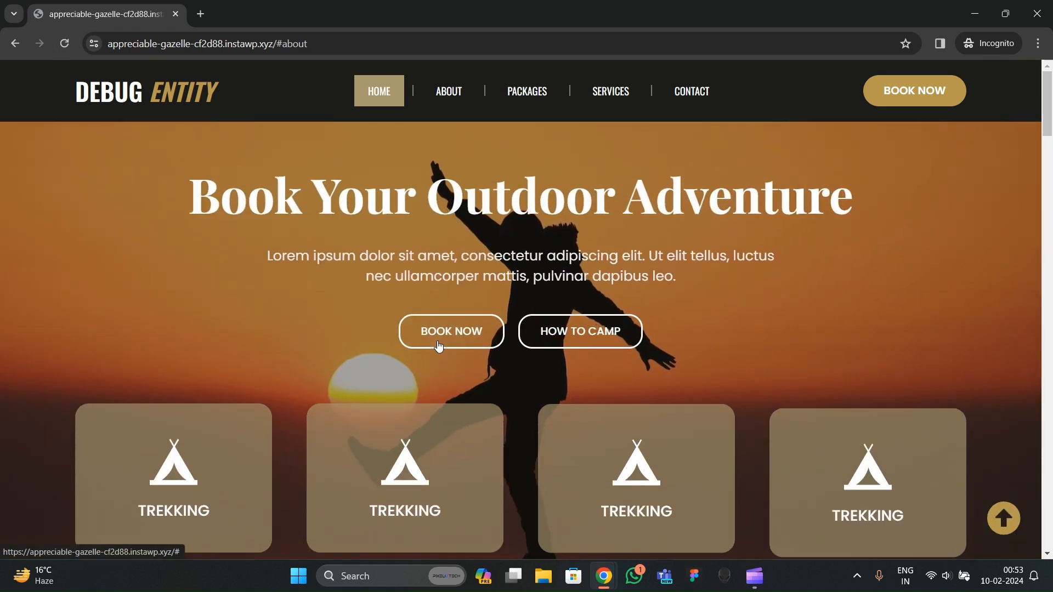
pyautogui.scroll(-3, 399, 394)
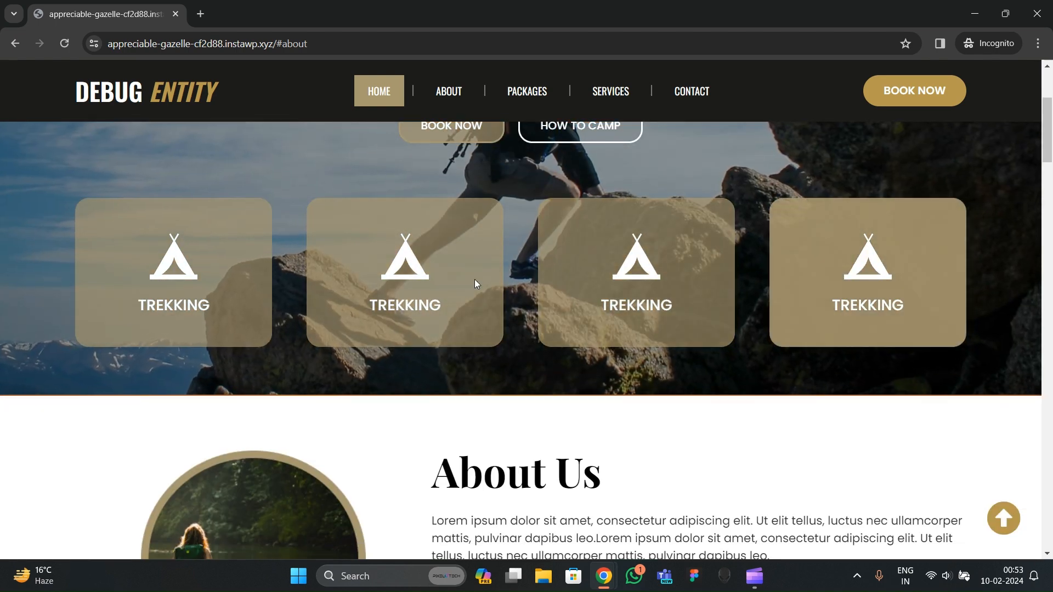
pyautogui.scroll(-10, 341, 319)
pyautogui.scroll(-15, 467, 340)
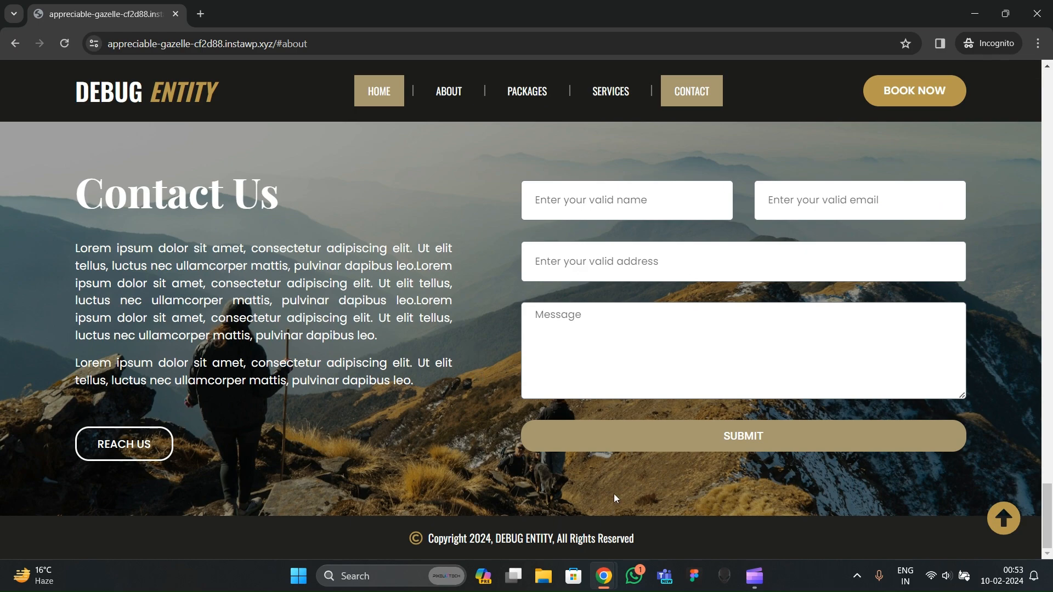
pyautogui.click(1003, 518)
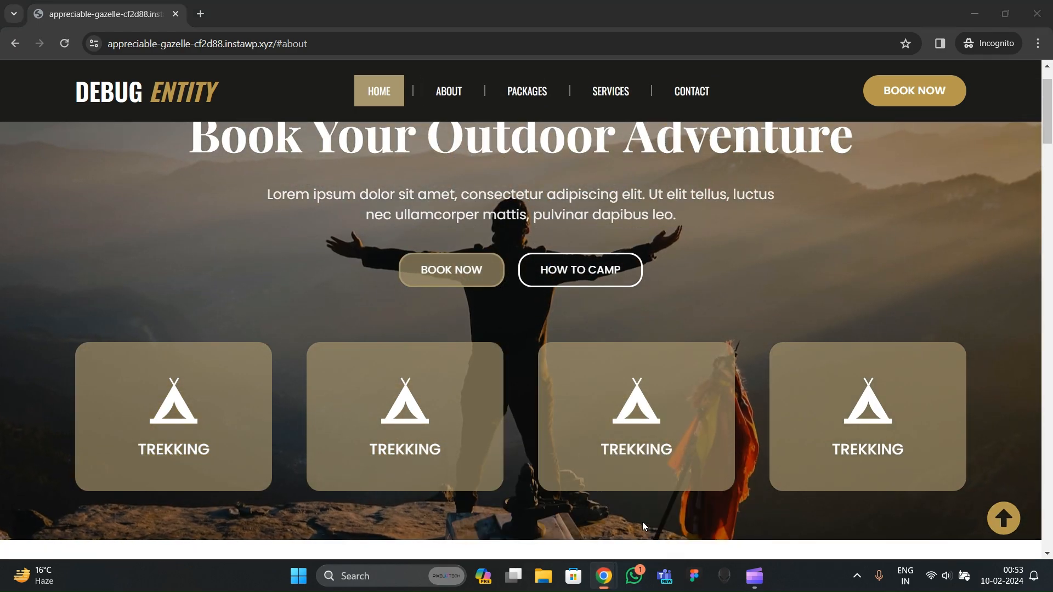
pyautogui.scroll(1, 614, 527)
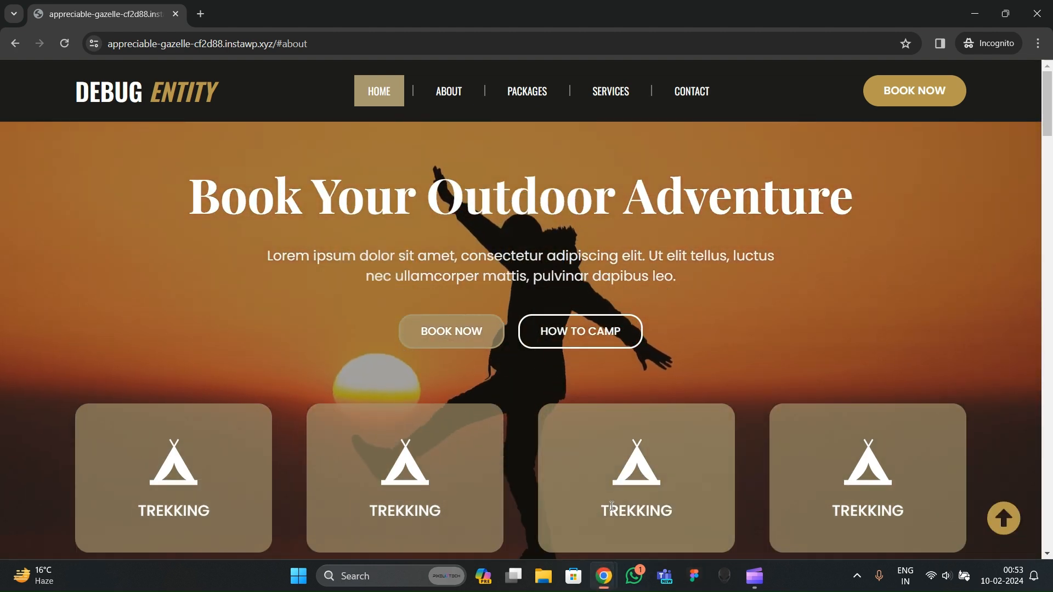
# Step: Return to the Home page editor, switch the preview to Mobile Portrait and move the Navigator clear of the page
pyautogui.click(602, 576)
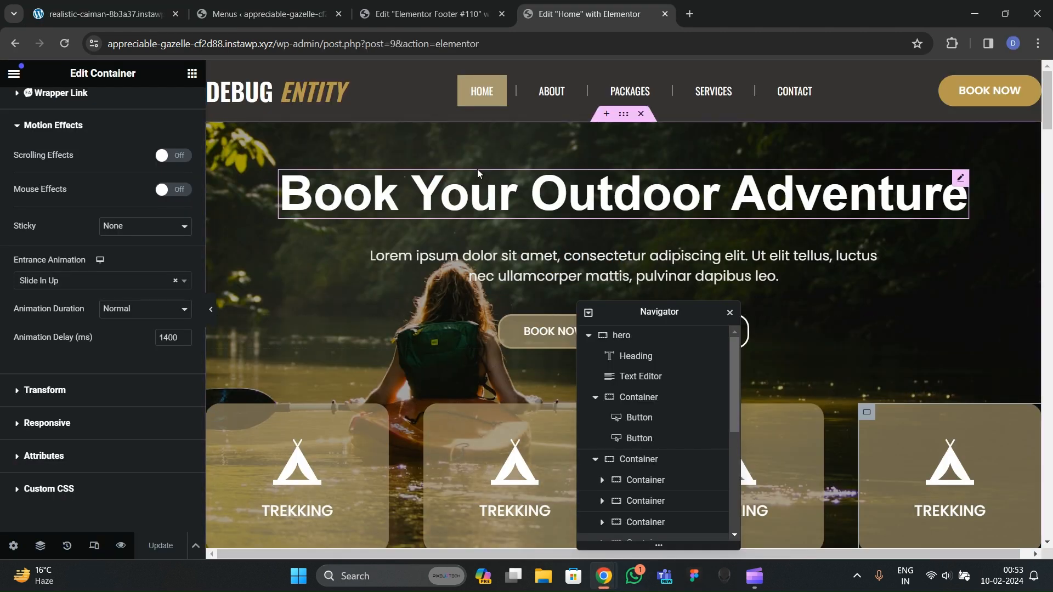
pyautogui.click(94, 546)
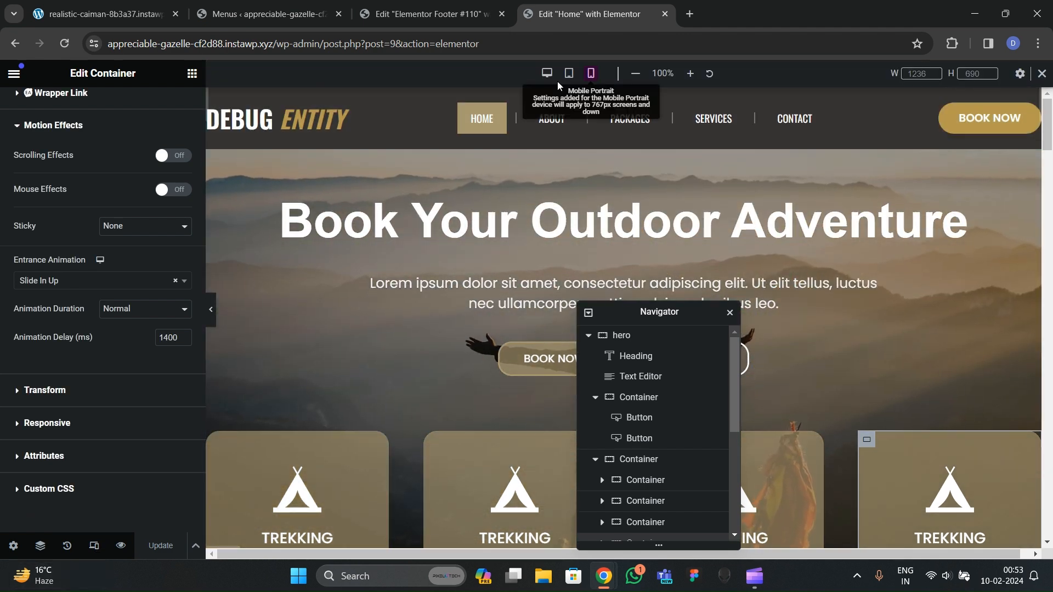
pyautogui.click(591, 73)
pyautogui.scroll(-5, 633, 274)
pyautogui.moveTo(658, 311); pyautogui.dragTo(361, 289)
pyautogui.scroll(5, 560, 258)
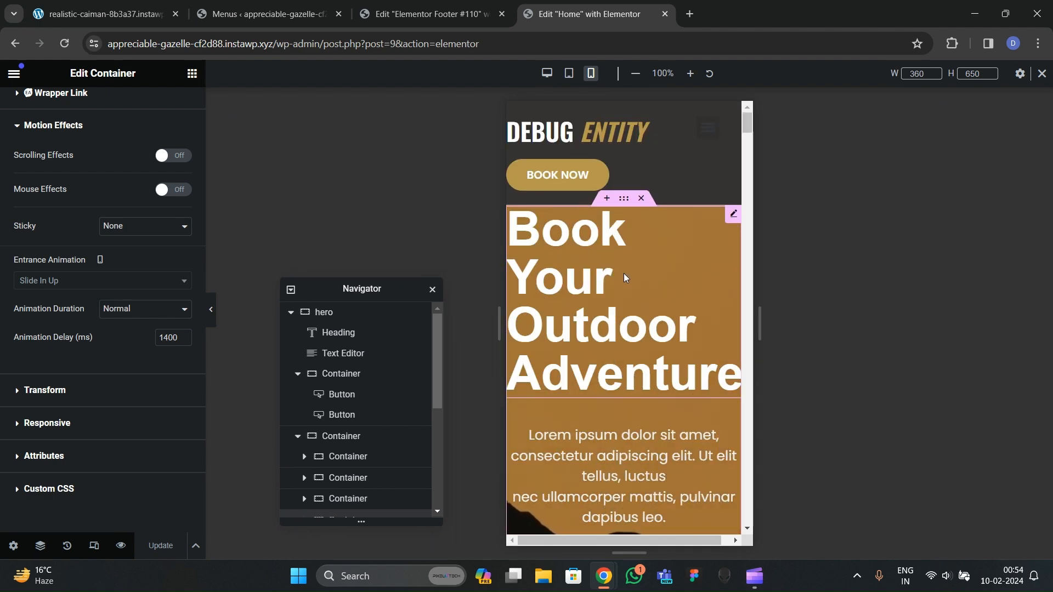
# Step: Set the hero container's mobile padding to 20 px on all sides and check the result in the preview
pyautogui.scroll(-3, 623, 275)
pyautogui.scroll(3, 623, 274)
pyautogui.scroll(-2, 623, 275)
pyautogui.scroll(2, 623, 275)
pyautogui.scroll(-2, 623, 276)
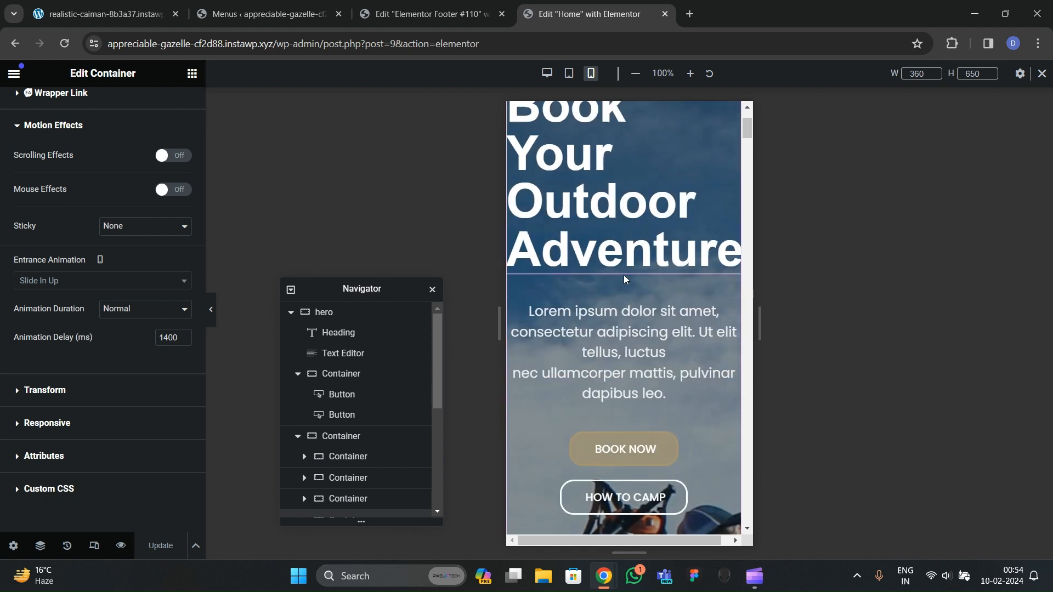
pyautogui.scroll(2, 623, 275)
pyautogui.click(646, 300)
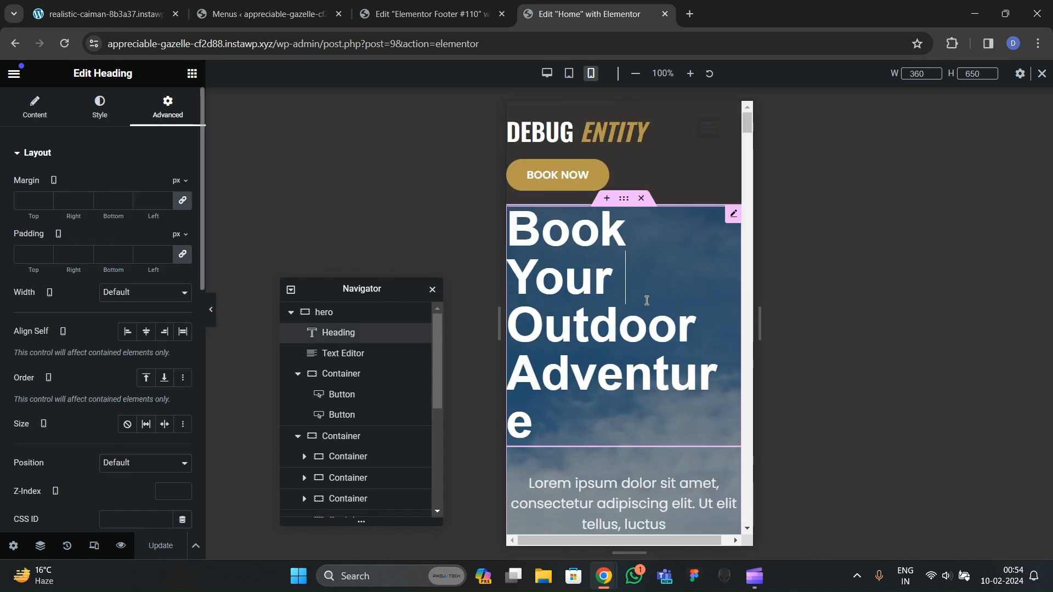
pyautogui.click(622, 218)
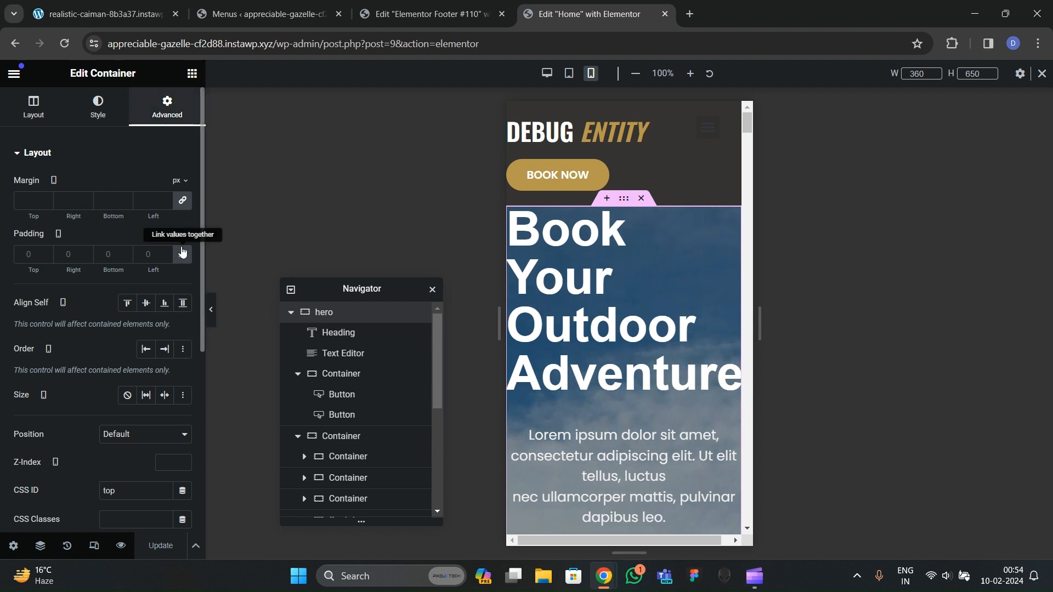
pyautogui.click(25, 259)
pyautogui.scroll(-4, 623, 318)
pyautogui.scroll(5, 620, 324)
pyautogui.scroll(-2, 622, 310)
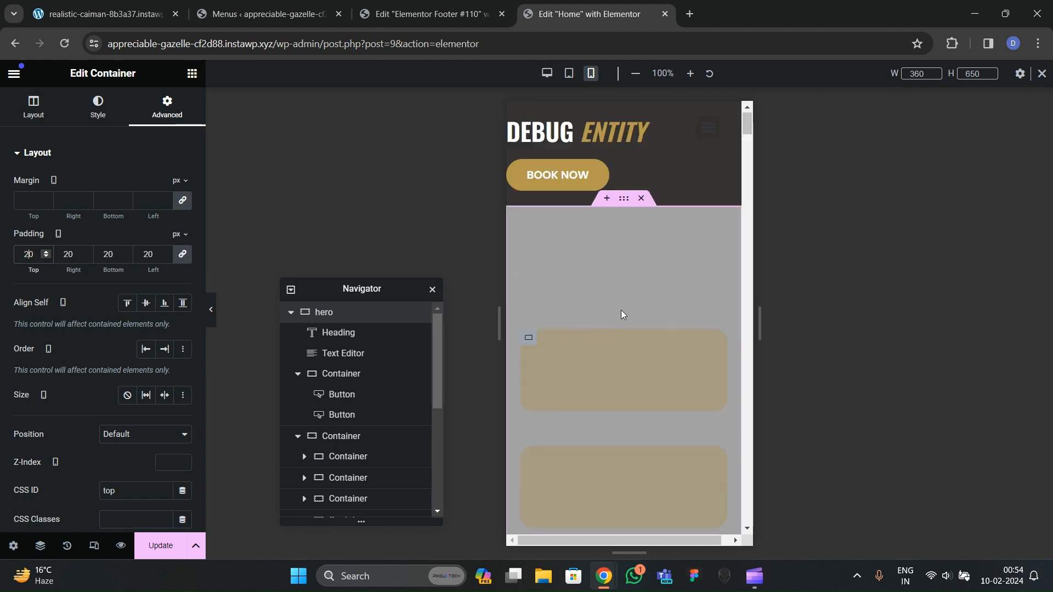
# Step: Set the hero heading's mobile font size to 45 px and center the heading
pyautogui.click(601, 328)
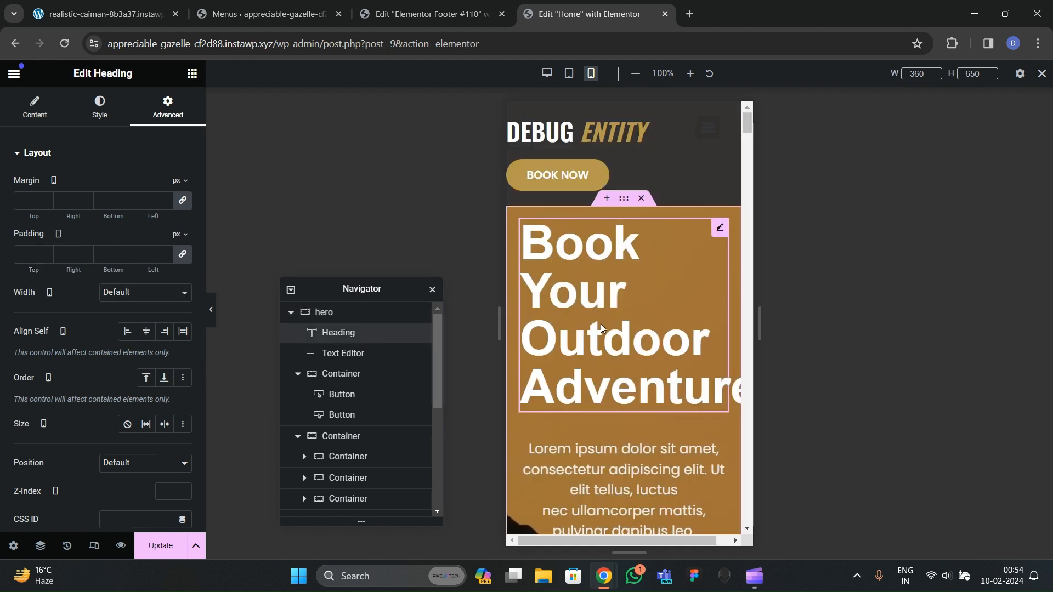
pyautogui.click(104, 109)
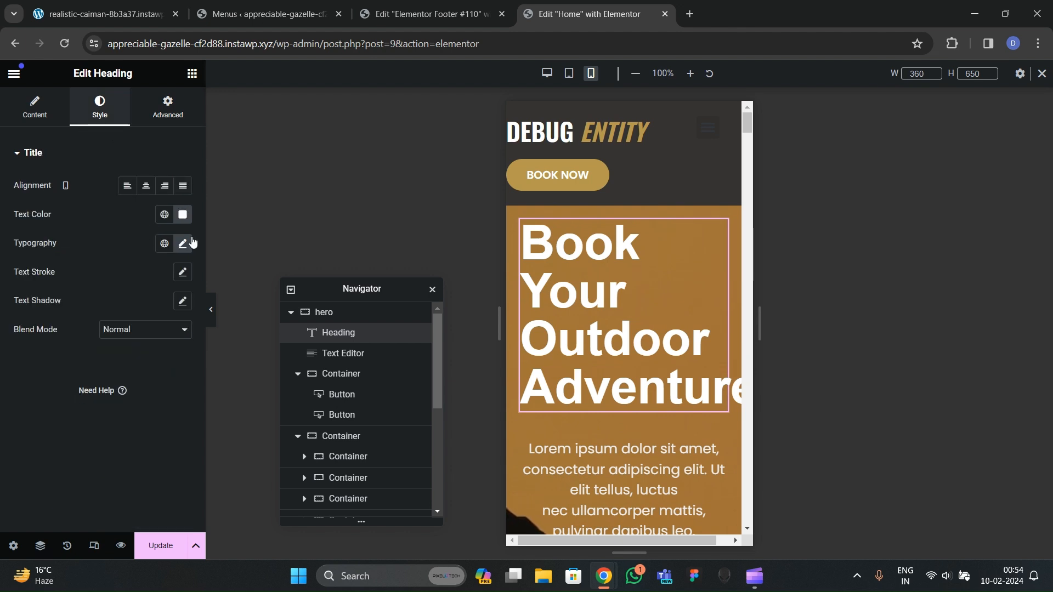
pyautogui.click(183, 244)
pyautogui.click(162, 347)
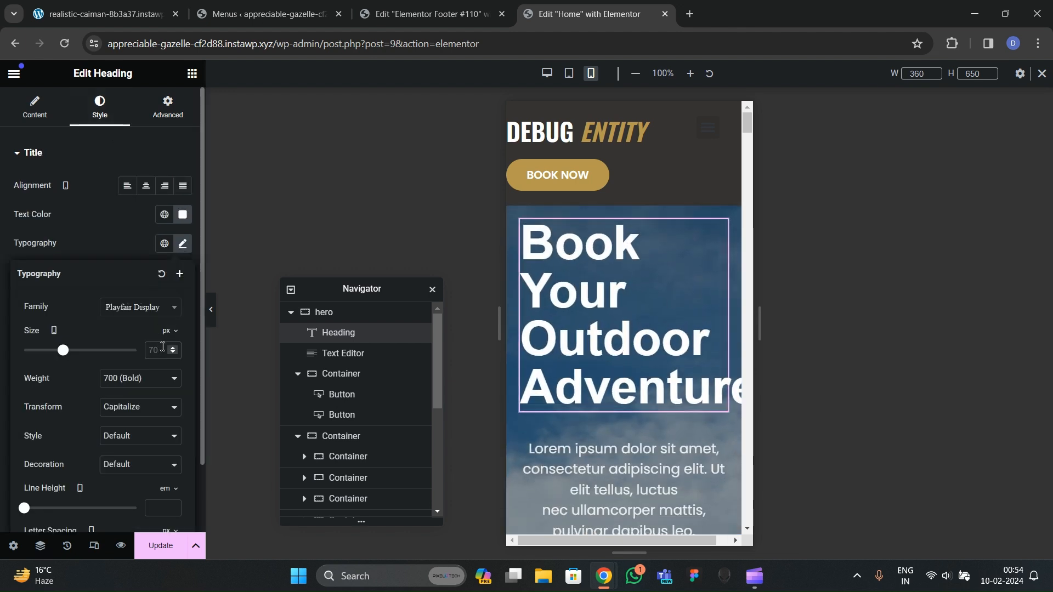
pyautogui.write('45')
pyautogui.click(148, 197)
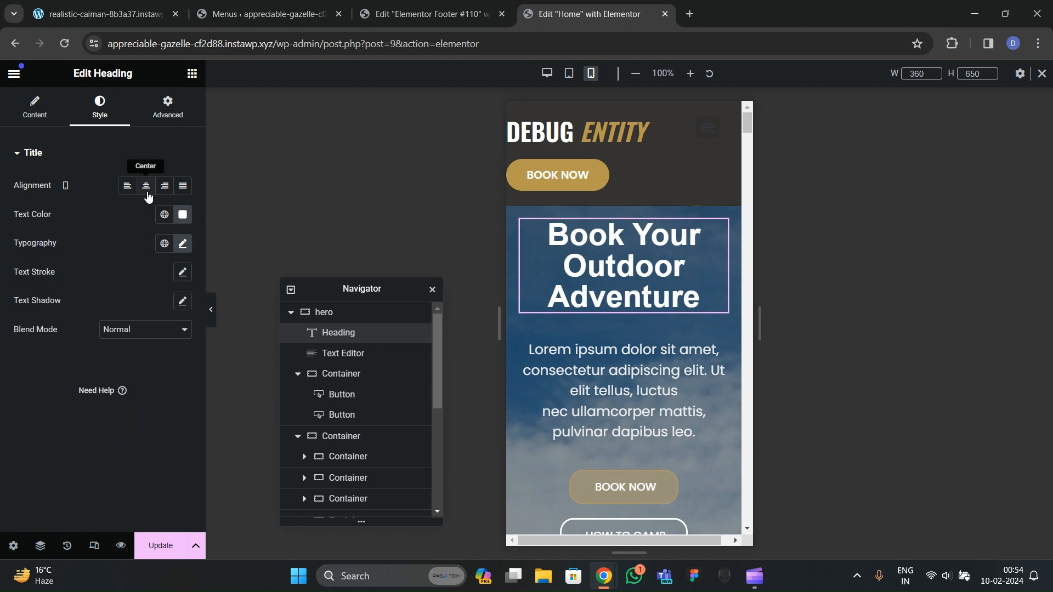
# Step: Set the mobile font size of the hero paragraph to 18 px
pyautogui.scroll(-7, 658, 329)
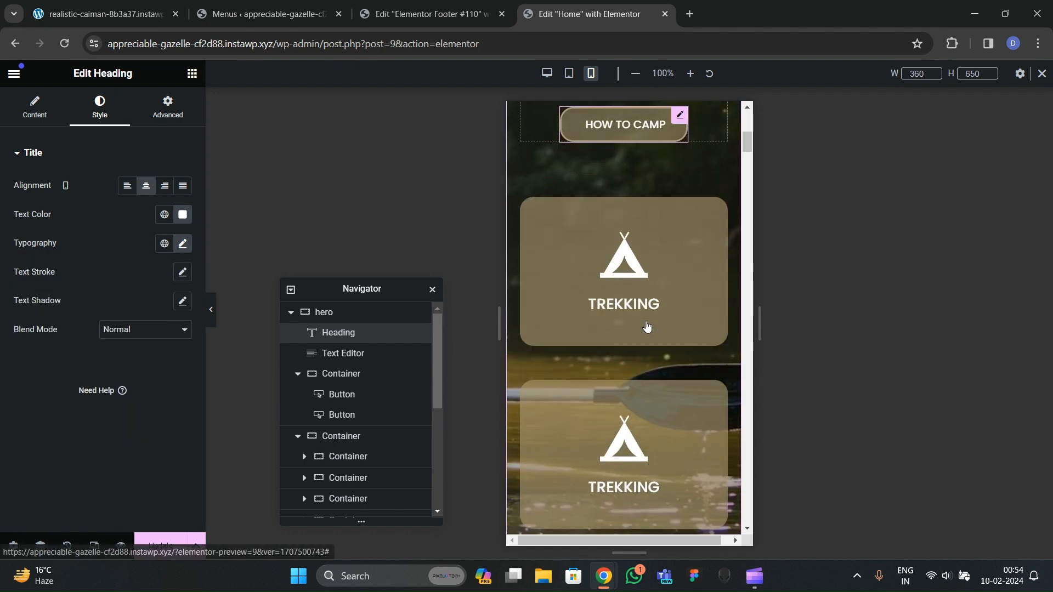
pyautogui.scroll(5, 646, 327)
pyautogui.scroll(-4, 644, 310)
pyautogui.scroll(6, 653, 341)
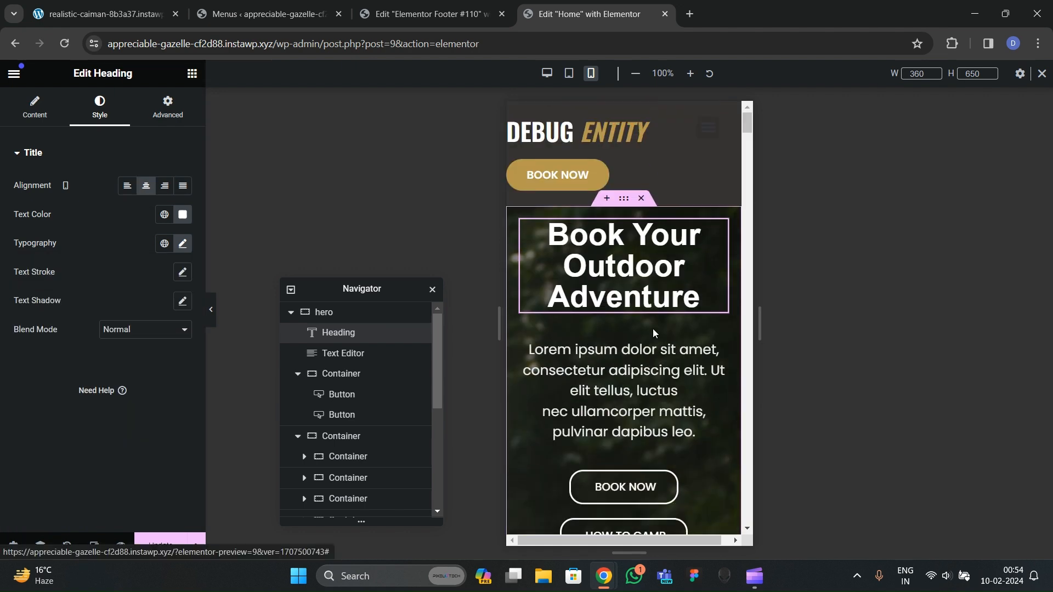
pyautogui.scroll(-3, 653, 330)
pyautogui.click(647, 274)
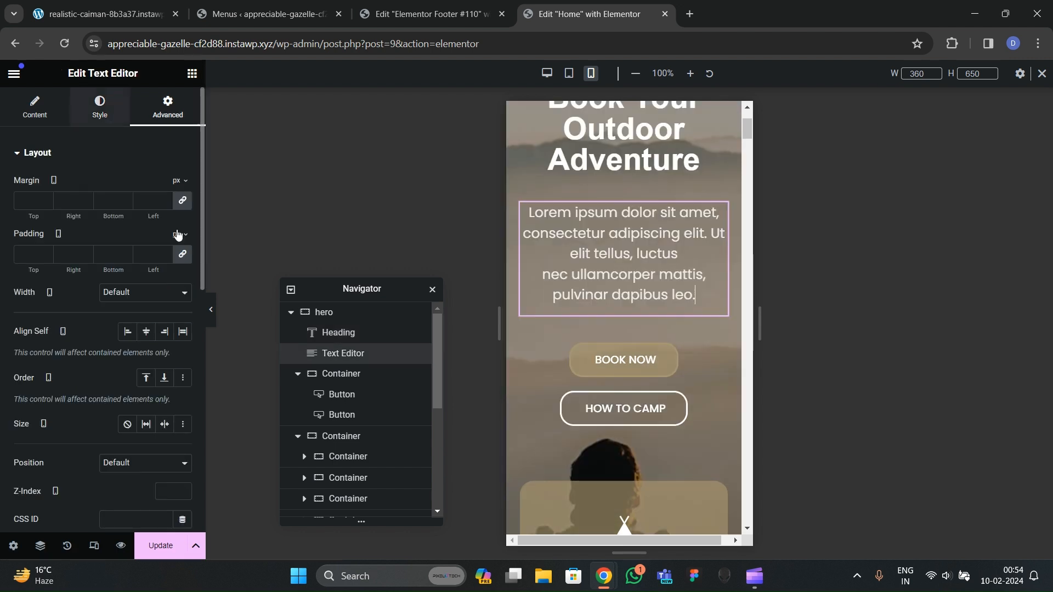
pyautogui.click(93, 114)
pyautogui.click(183, 242)
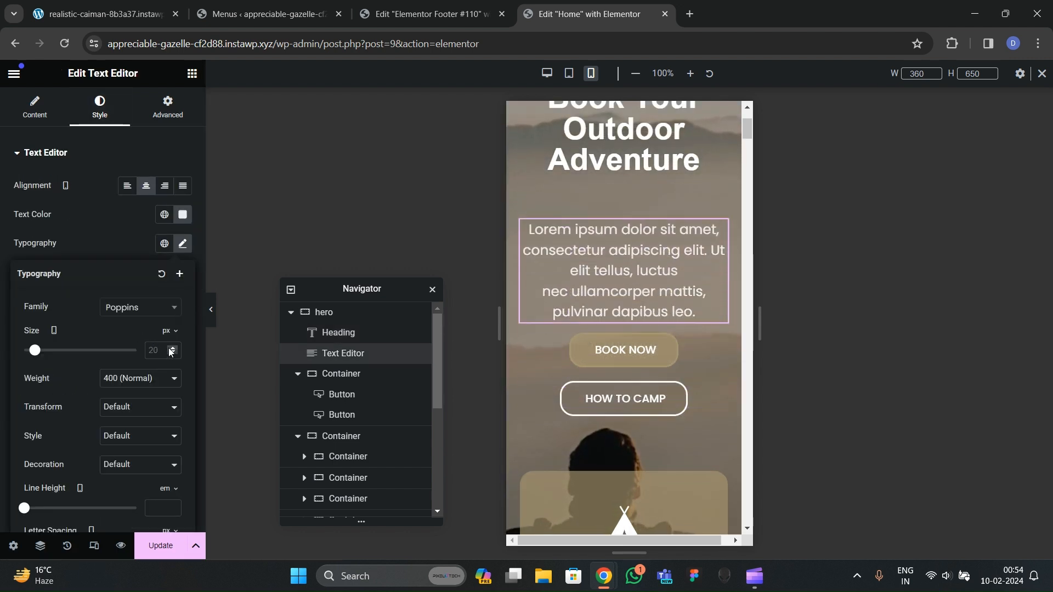
pyautogui.click(157, 350)
pyautogui.write('18')
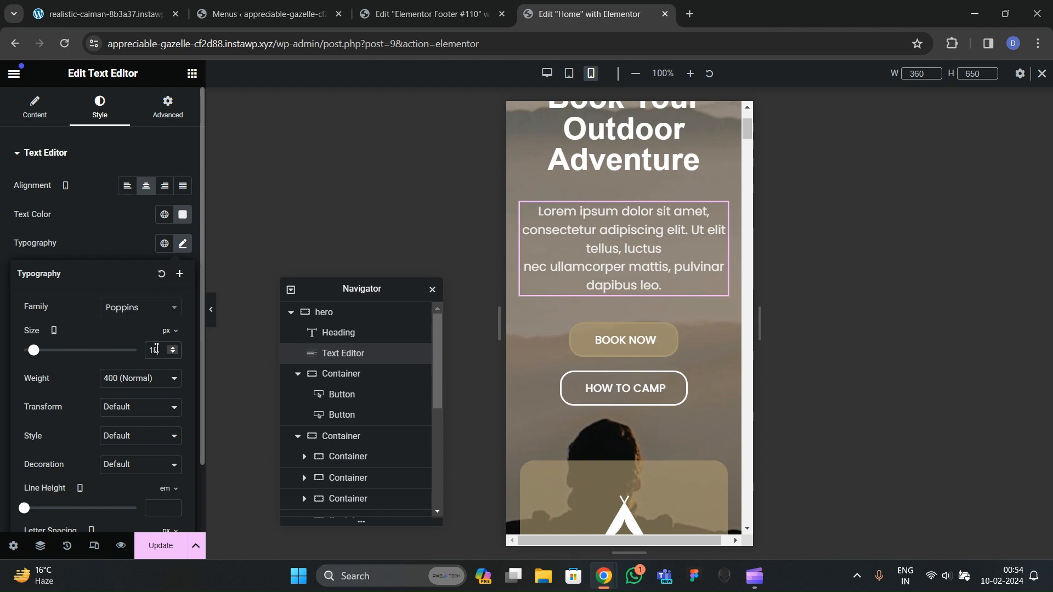
# Step: Center the About Us heading's alignment and align the items of its text container to the center on mobile
pyautogui.scroll(-15, 614, 320)
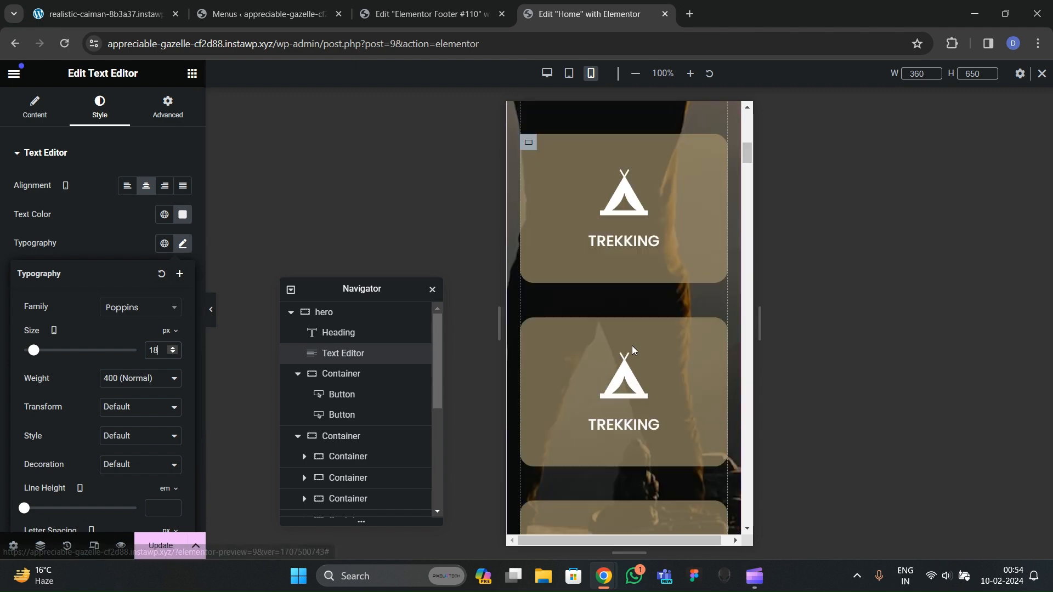
pyautogui.scroll(3, 617, 315)
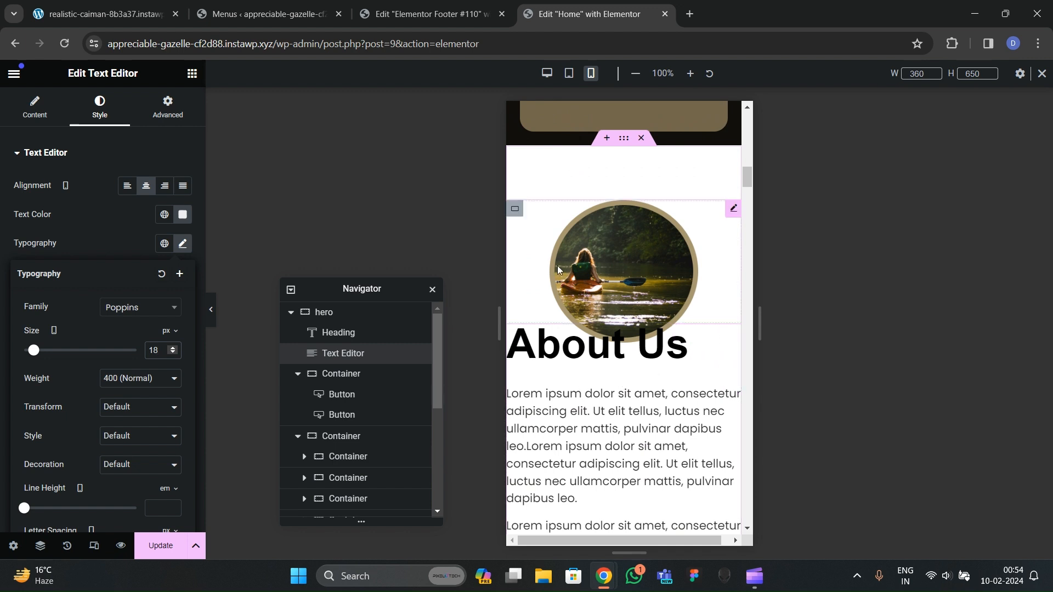
pyautogui.scroll(-2, 565, 328)
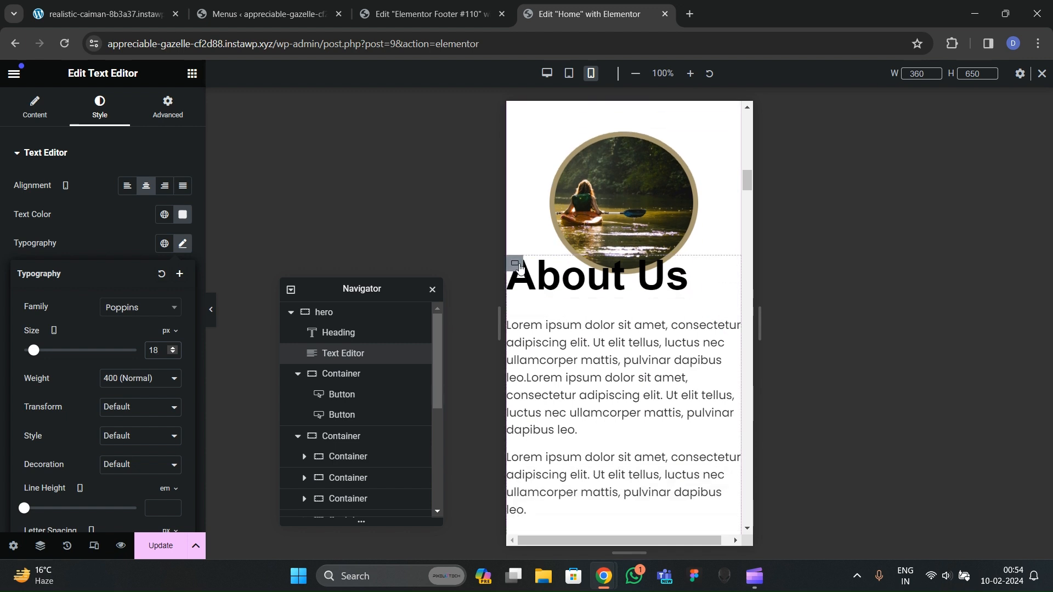
pyautogui.click(571, 277)
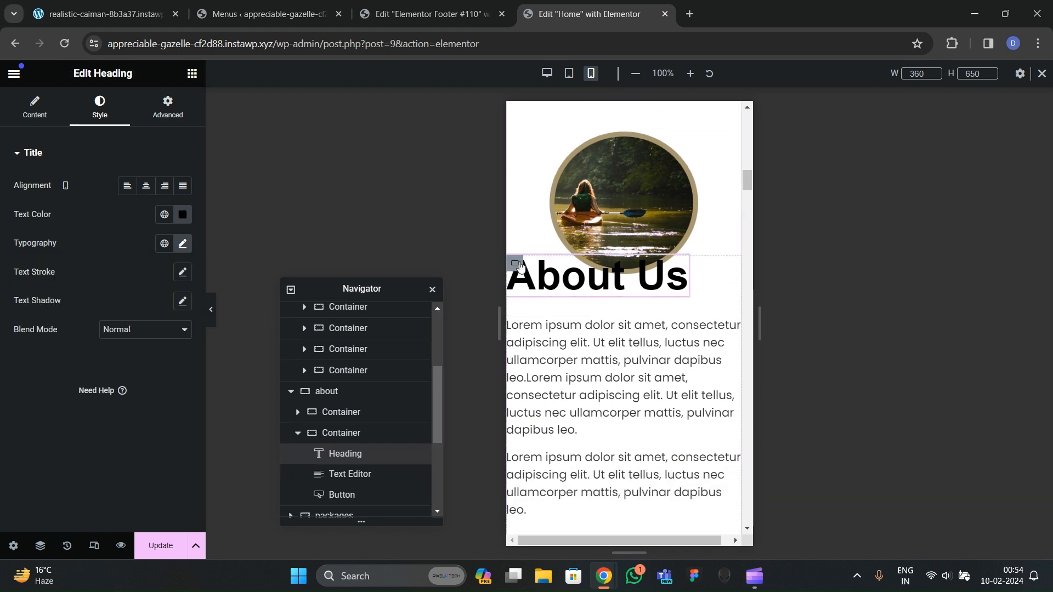
pyautogui.click(515, 264)
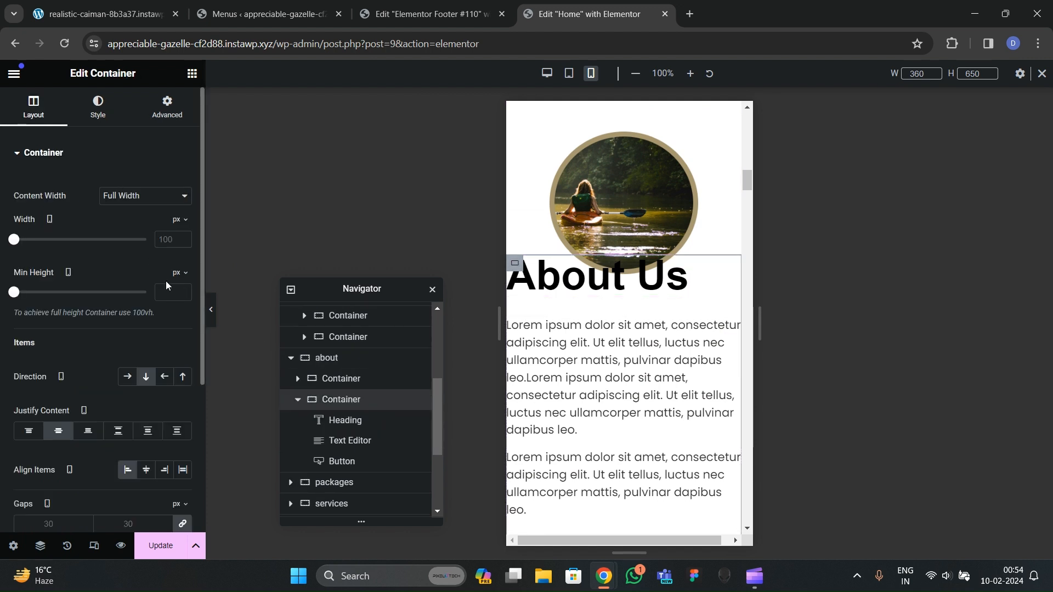
pyautogui.click(586, 281)
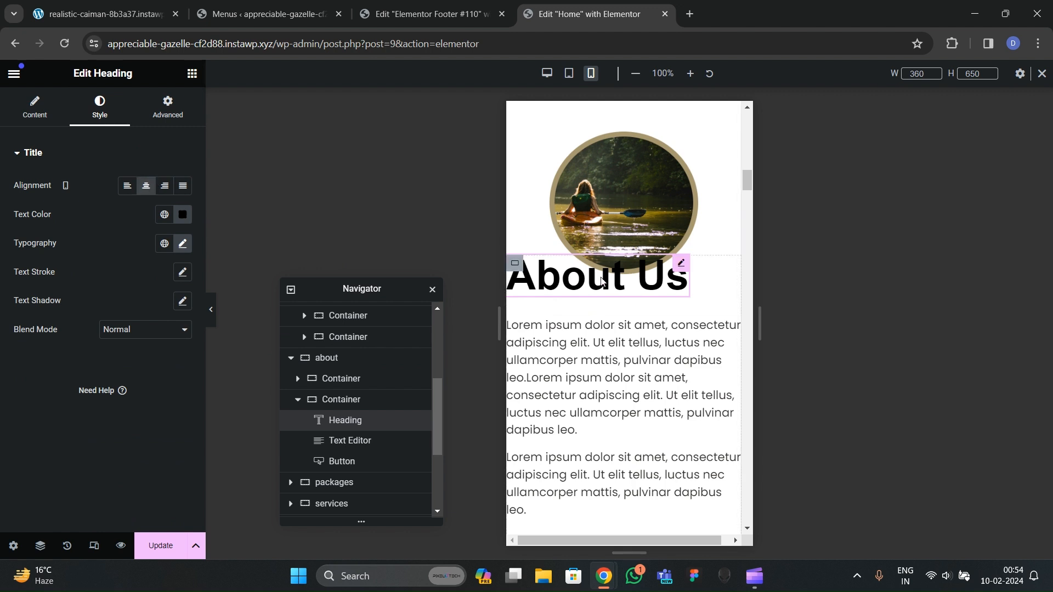
pyautogui.click(515, 265)
pyautogui.scroll(-2, 137, 314)
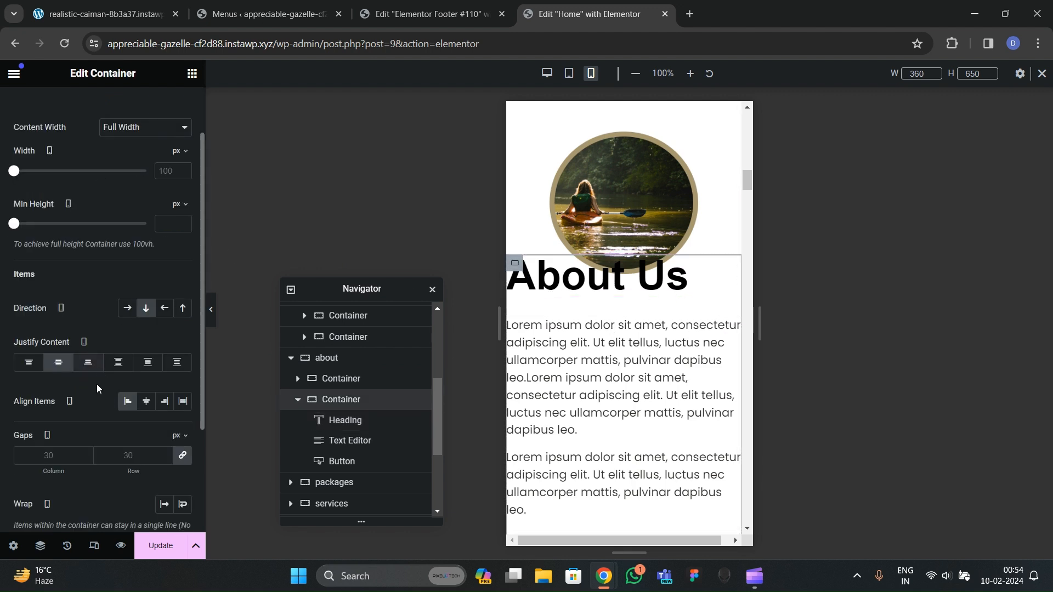
pyautogui.click(146, 410)
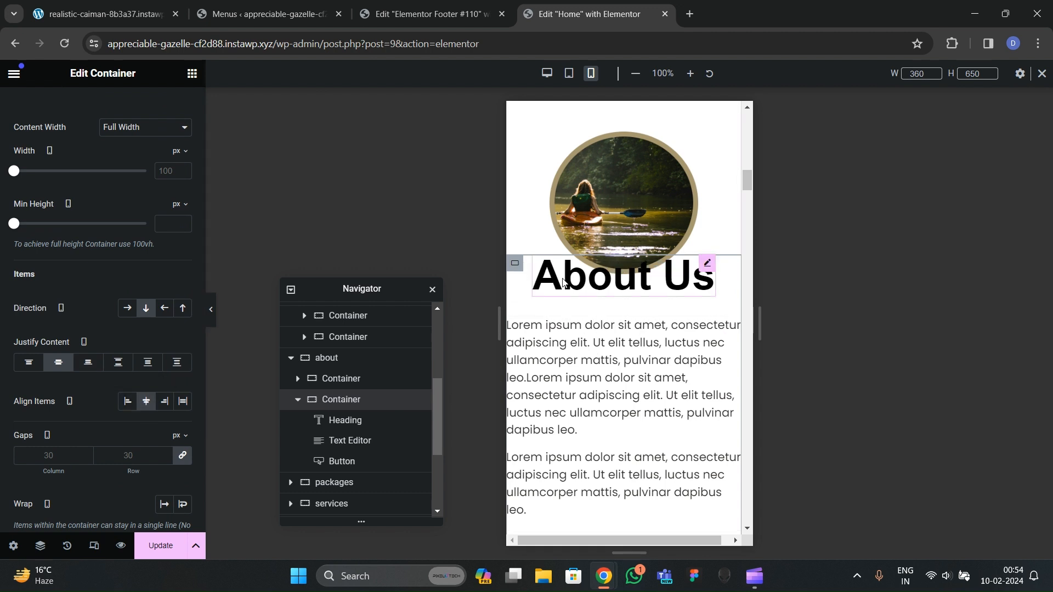
# Step: Set the About Us heading's mobile font size to 50 px
pyautogui.click(542, 289)
pyautogui.click(83, 106)
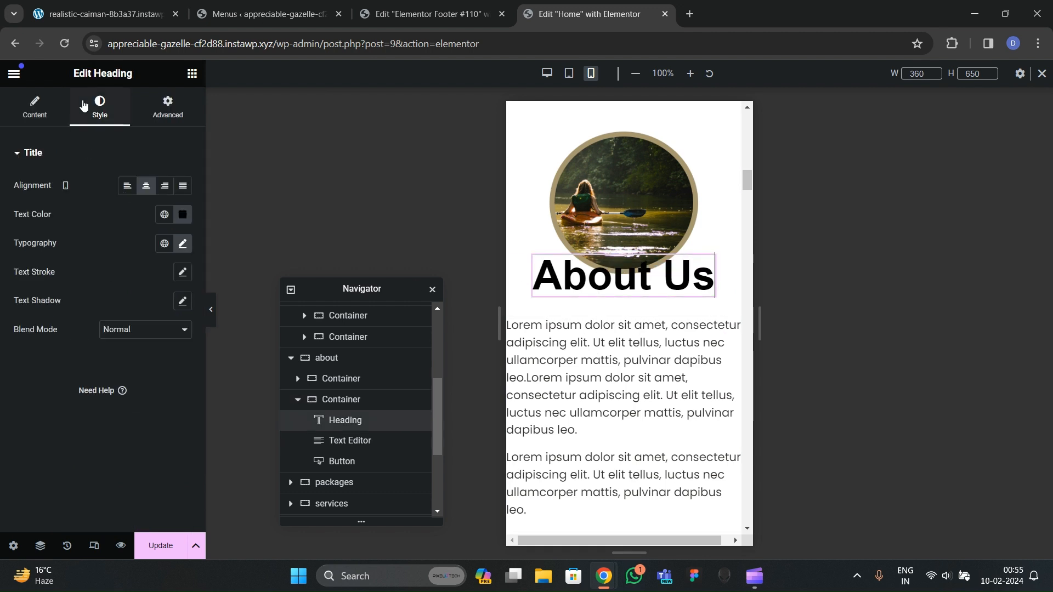
pyautogui.click(183, 244)
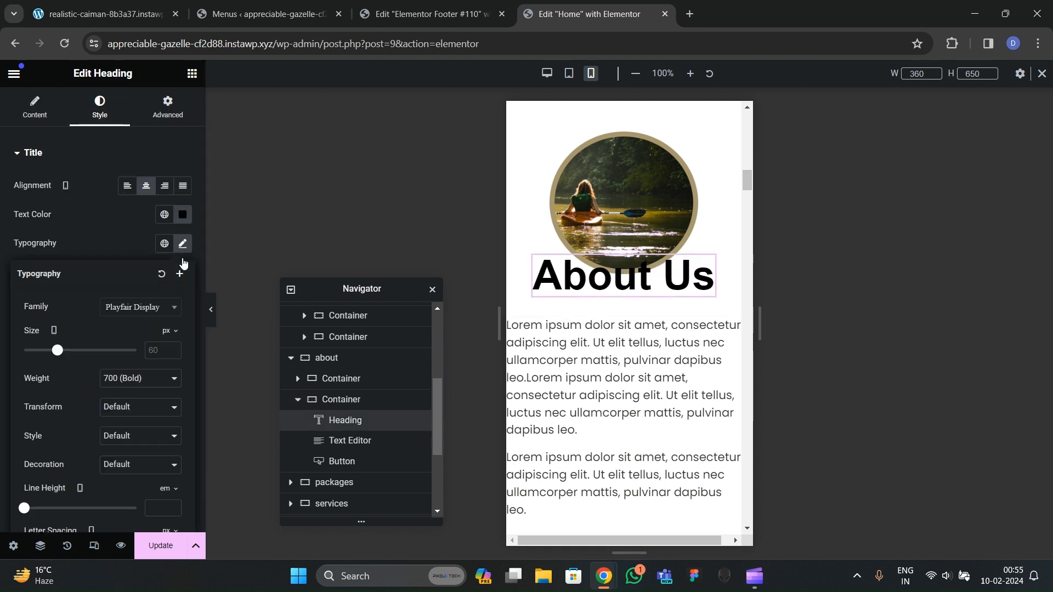
pyautogui.click(161, 353)
pyautogui.write('40')
pyautogui.press('BackSpace')
pyautogui.press('BackSpace')
pyautogui.write('50')
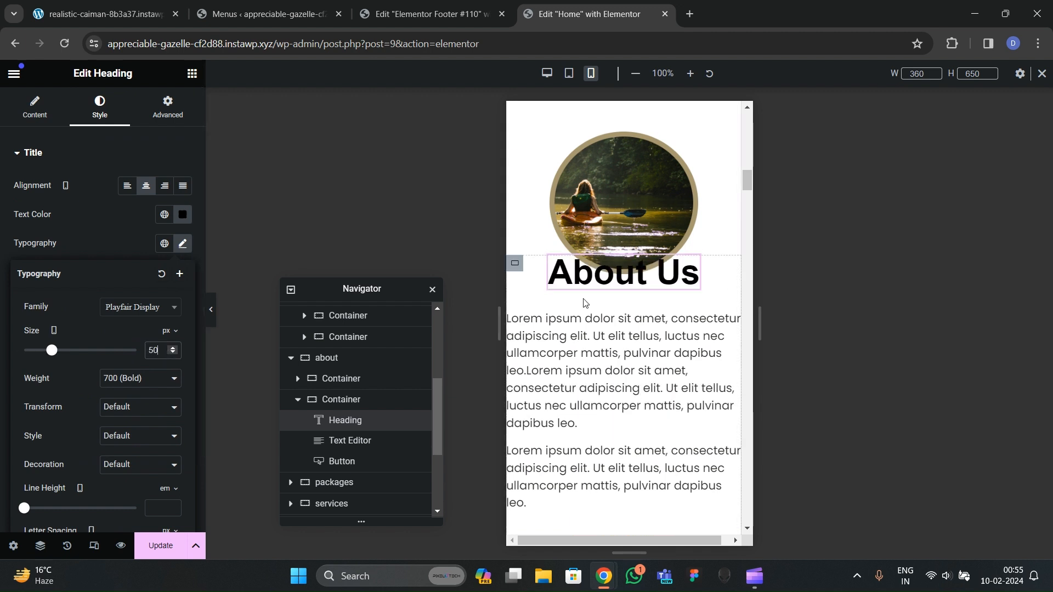
# Step: Give the About section's text container an 80 px top margin and 20 px padding on all sides
pyautogui.click(341, 399)
pyautogui.click(166, 106)
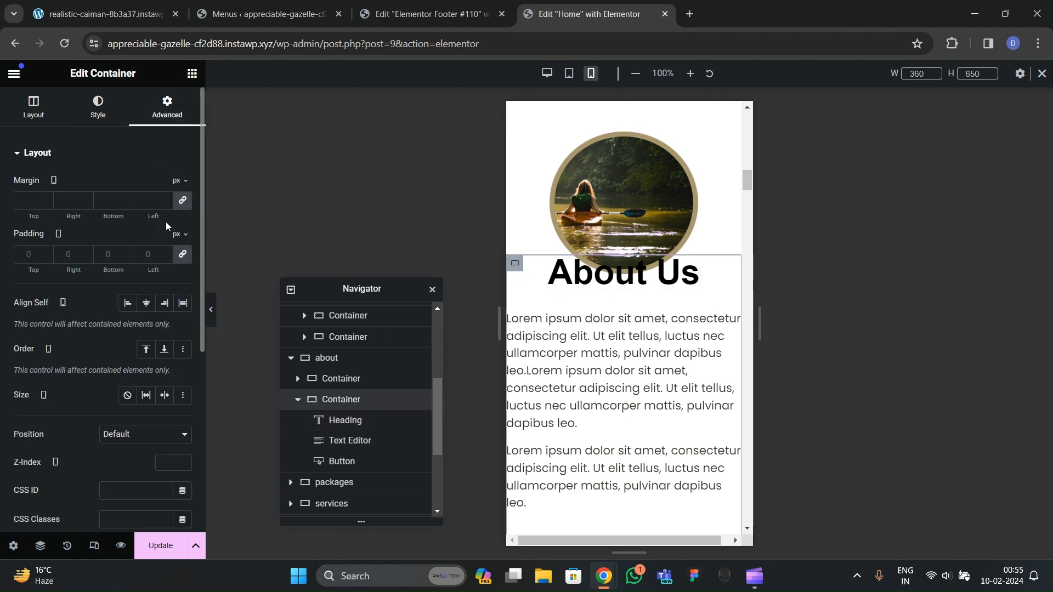
pyautogui.write('50')
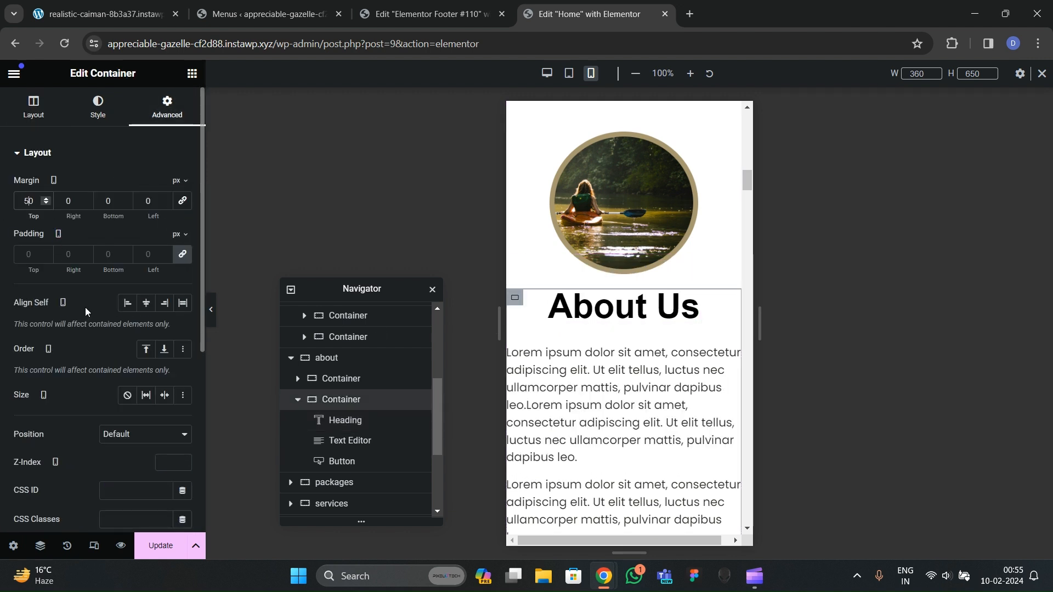
pyautogui.press('BackSpace')
pyautogui.write('809')
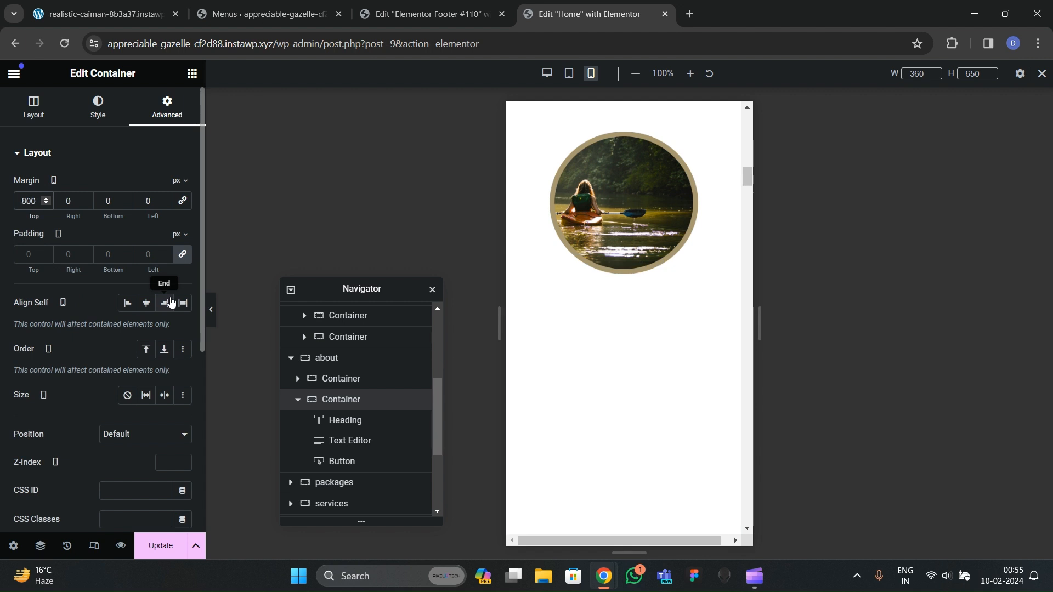
pyautogui.press('Delete')
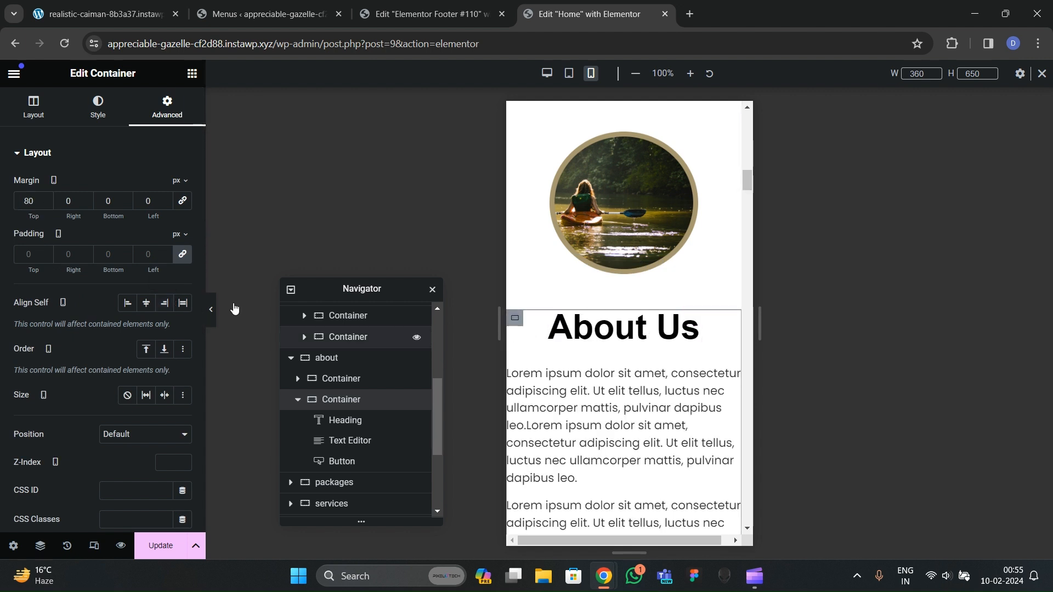
pyautogui.click(25, 255)
pyautogui.write('20')
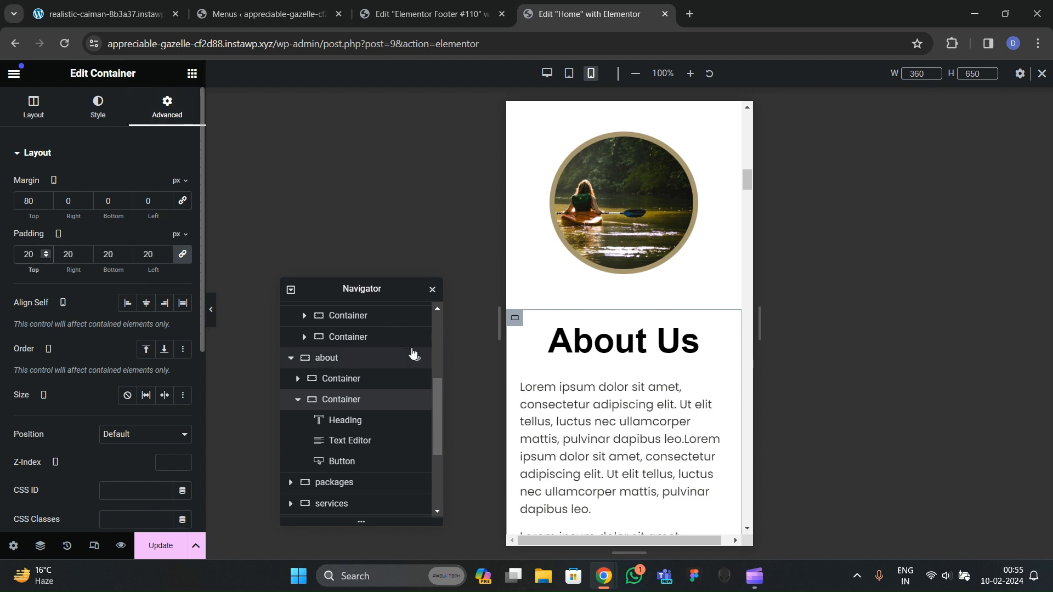
# Step: Center the About section's paragraph text on mobile and check the section down to the packages heading
pyautogui.click(350, 440)
pyautogui.click(100, 107)
pyautogui.click(146, 185)
pyautogui.scroll(-5, 672, 354)
pyautogui.scroll(-3, 672, 355)
# Step: Set the hero container's mobile padding to 80 px at the bottom and 20 px on the other three sides
pyautogui.scroll(10, 624, 345)
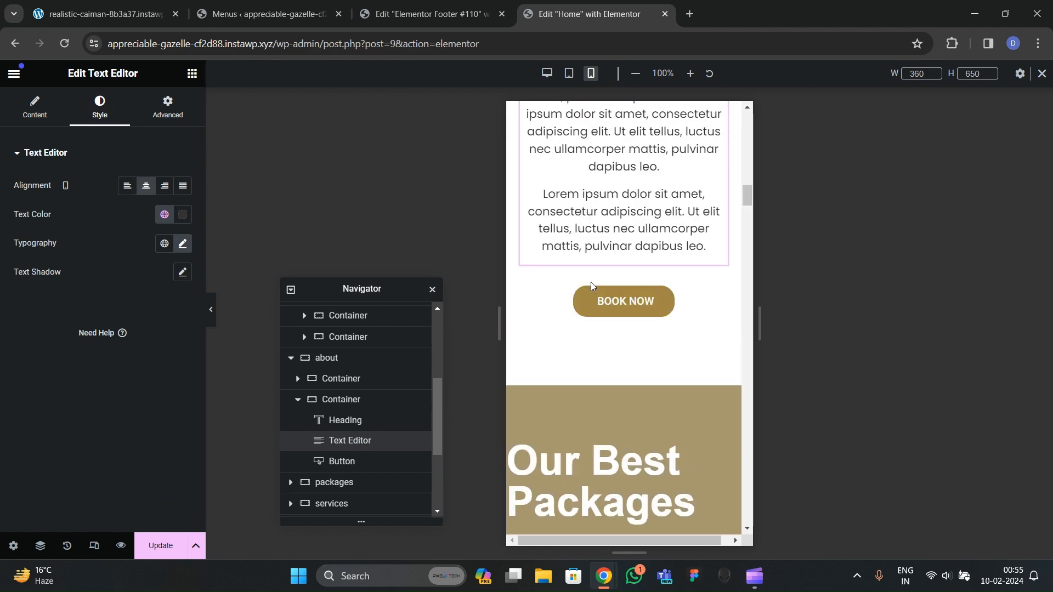
pyautogui.scroll(5, 613, 268)
pyautogui.scroll(-8, 614, 295)
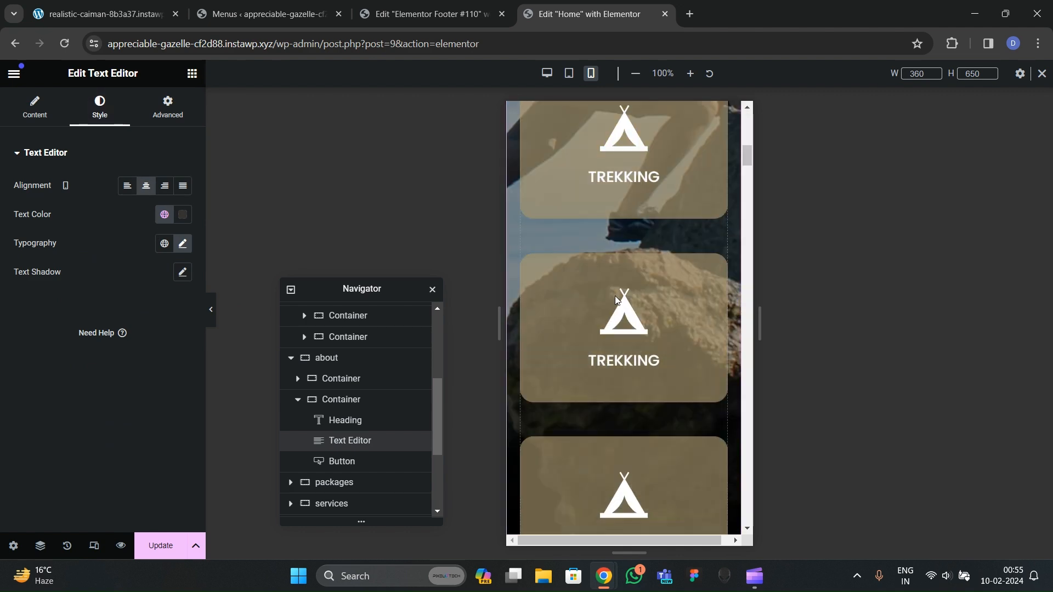
pyautogui.scroll(10, 637, 327)
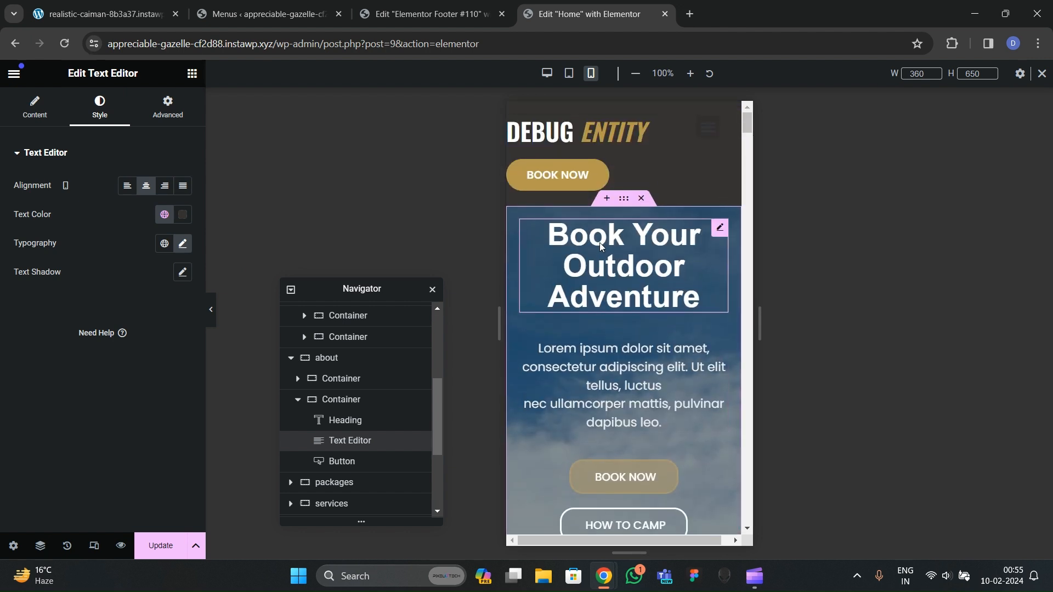
pyautogui.click(515, 263)
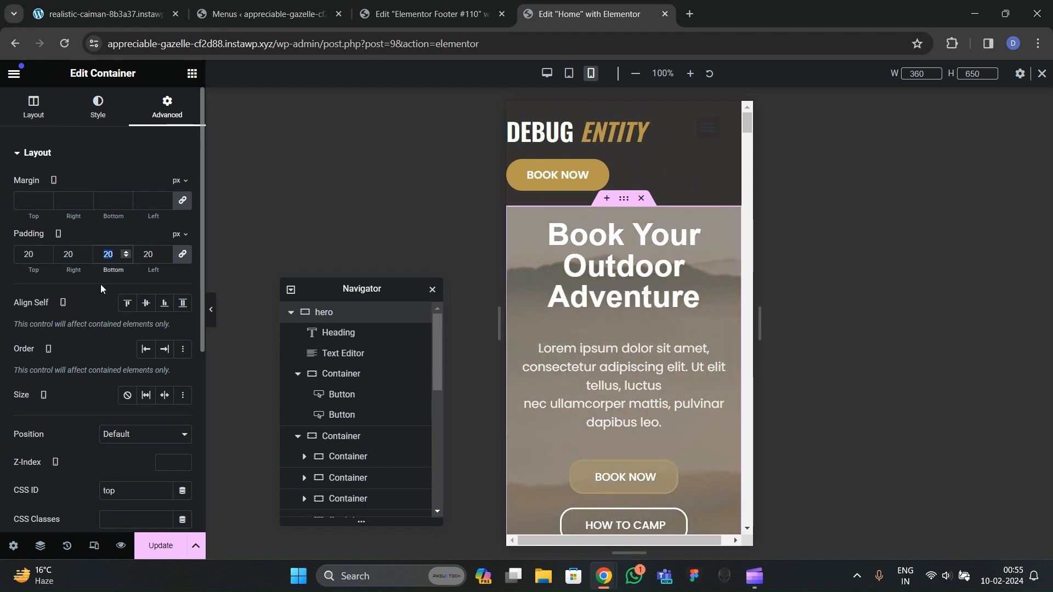
pyautogui.write('80')
pyautogui.scroll(-5, 594, 366)
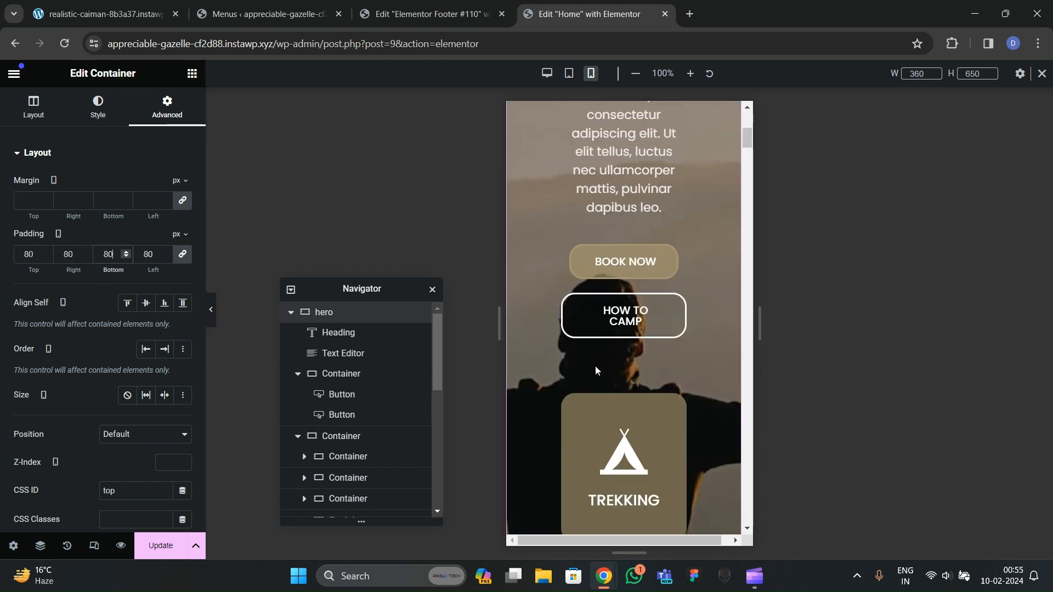
pyautogui.scroll(5, 590, 359)
pyautogui.press('BackSpace')
pyautogui.press('BackSpace')
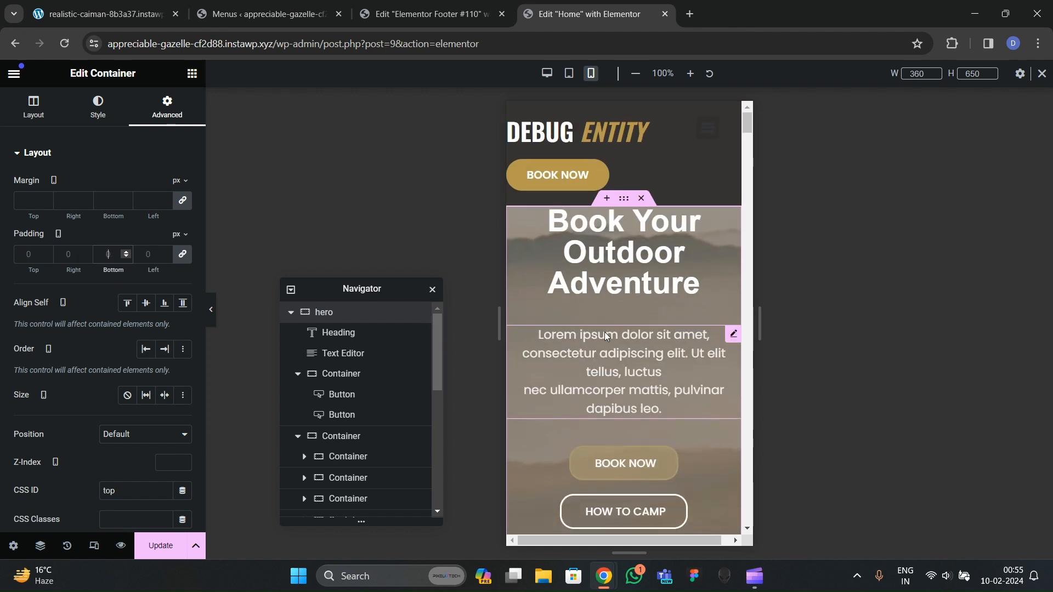
pyautogui.write('20')
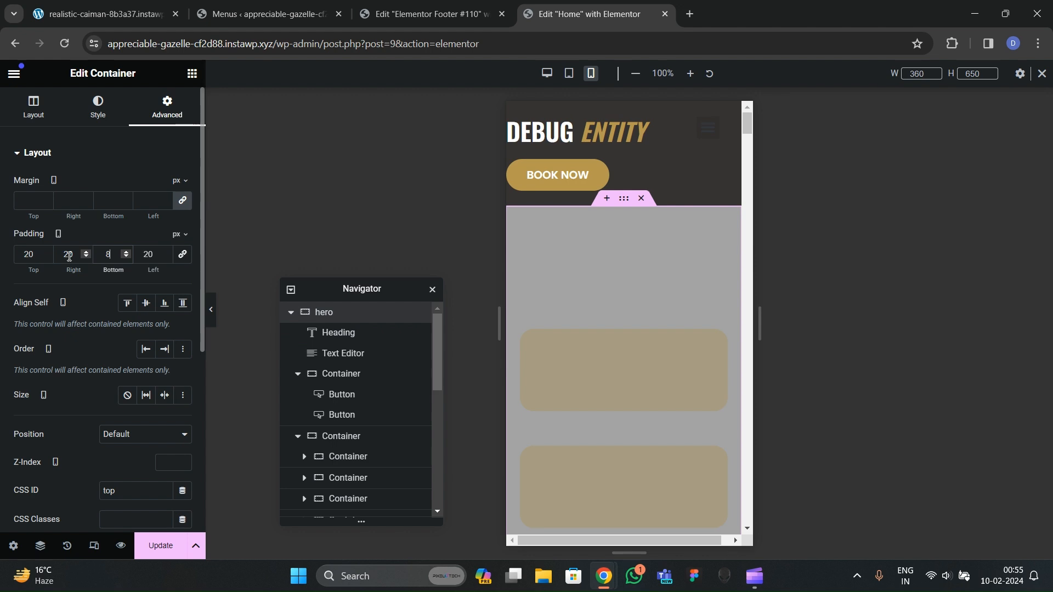
pyautogui.scroll(-5, 651, 343)
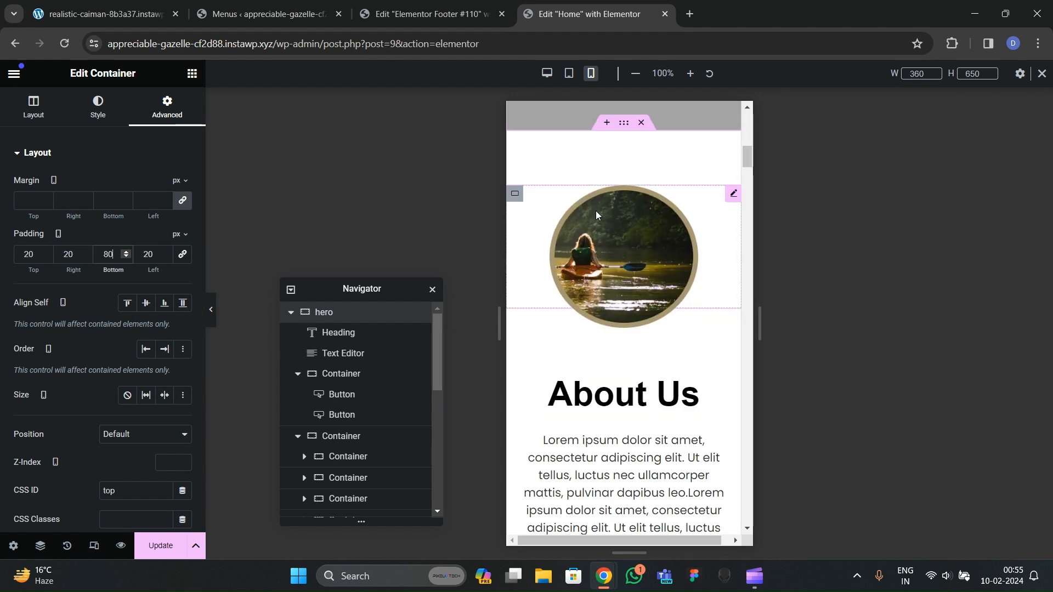
# Step: Check the mobile spacing across the hero and About sections and update the Home page
pyautogui.scroll(5, 597, 248)
pyautogui.scroll(3, 623, 356)
pyautogui.scroll(-4, 622, 353)
pyautogui.scroll(3, 619, 378)
pyautogui.scroll(-6, 616, 389)
pyautogui.scroll(-3, 613, 399)
pyautogui.click(159, 545)
pyautogui.scroll(-5, 652, 359)
pyautogui.scroll(6, 651, 360)
# Step: Switch to the live site's incognito window, reload the page and inspect it in the responsive device view
pyautogui.moveTo(603, 576)
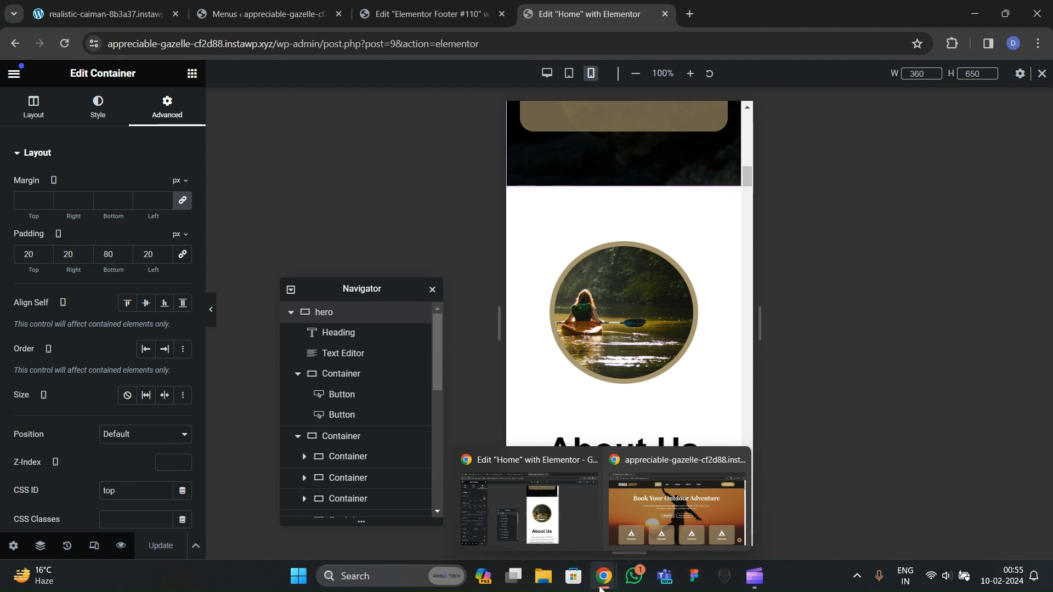
pyautogui.click(669, 505)
pyautogui.click(64, 43)
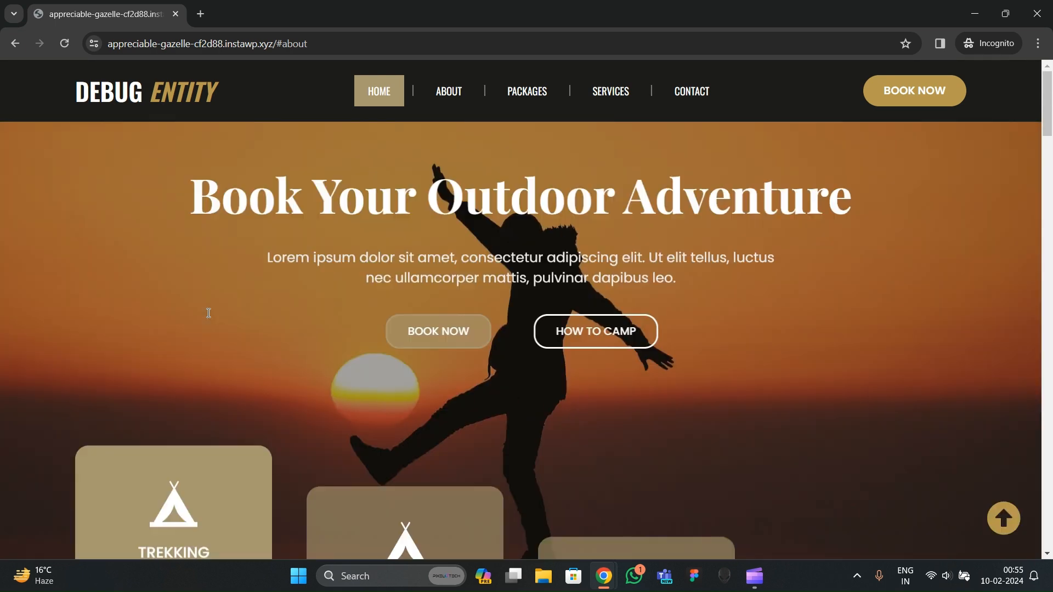
pyautogui.rightClick(116, 256)
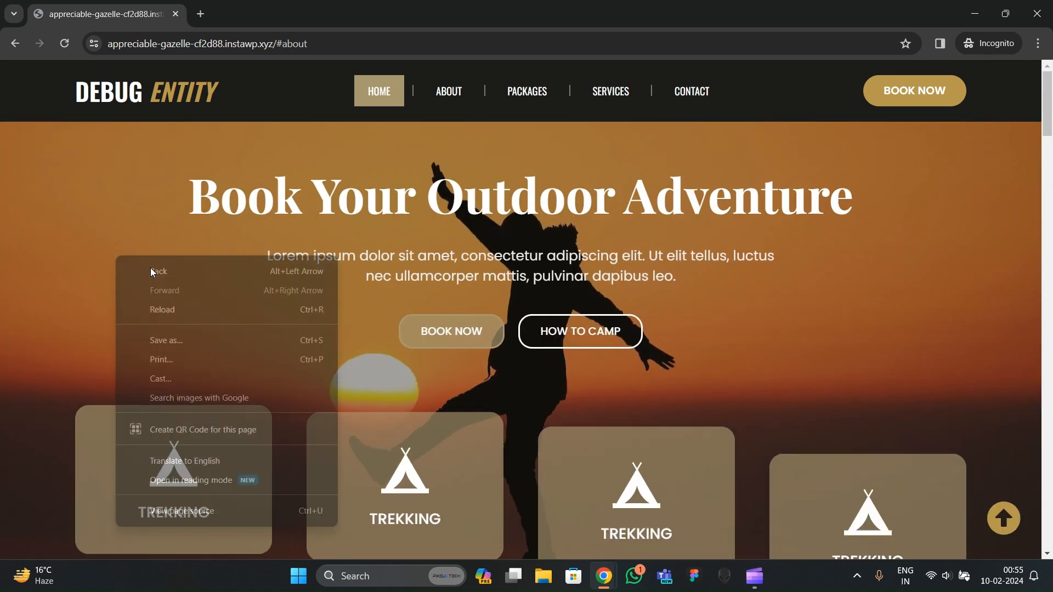
pyautogui.click(186, 511)
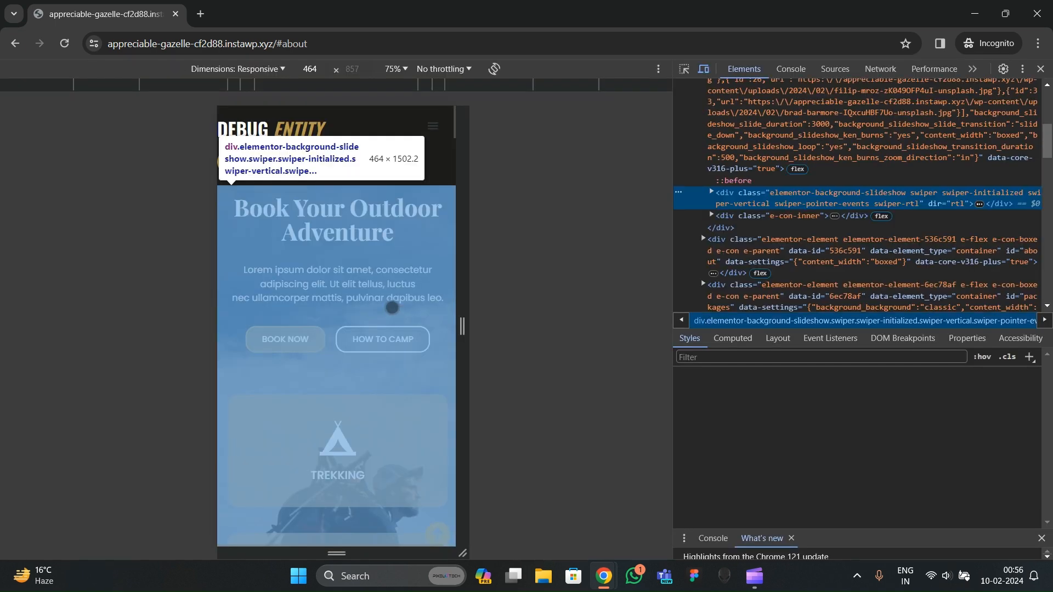
# Step: Examine the live page's hero, Trekking cards and following content in the mobile view, ending back at the header
pyautogui.scroll(1, 347, 324)
pyautogui.scroll(-2, 350, 341)
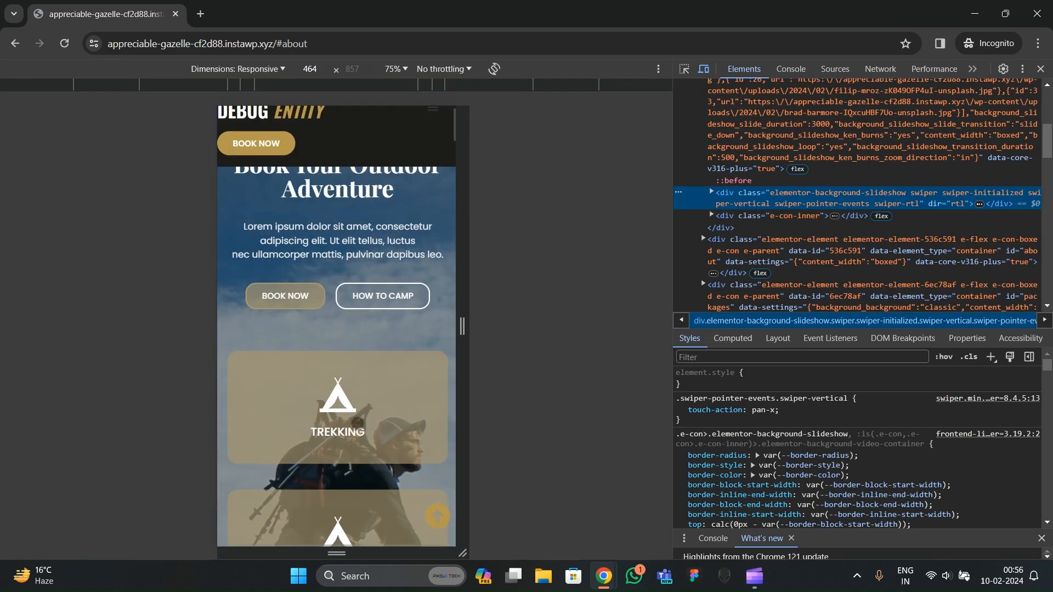
pyautogui.moveTo(351, 485); pyautogui.dragTo(354, 268)
pyautogui.moveTo(351, 519); pyautogui.dragTo(347, 263)
pyautogui.moveTo(349, 403); pyautogui.dragTo(335, 466)
pyautogui.moveTo(367, 230); pyautogui.dragTo(384, 449)
pyautogui.moveTo(376, 173); pyautogui.dragTo(393, 296)
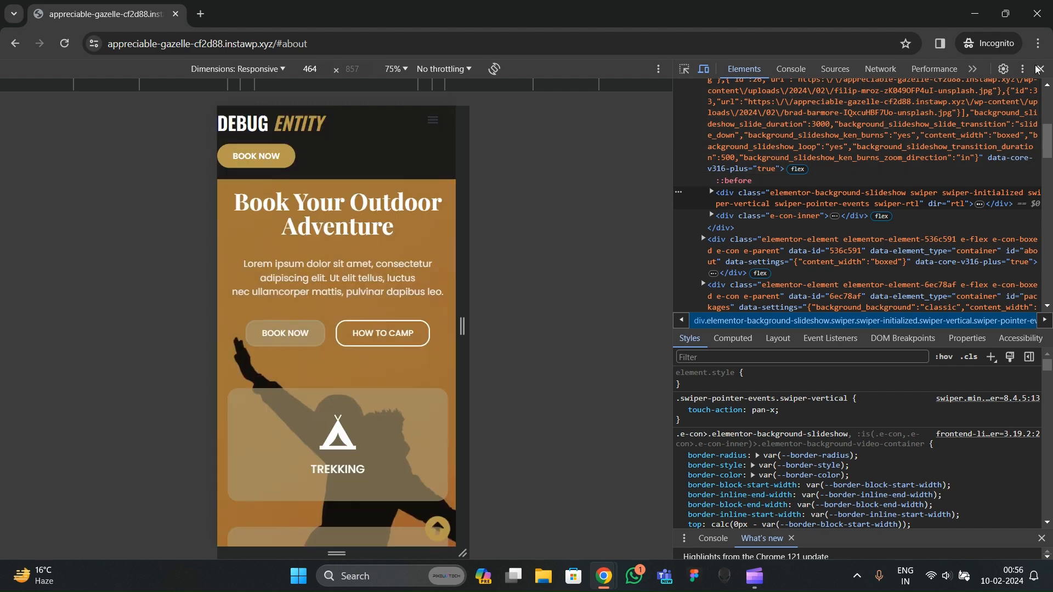
# Step: Close the developer tools, check the live page's desktop layout and return to the Elementor editor window
pyautogui.press('F12')
pyautogui.scroll(-7, 351, 337)
pyautogui.scroll(5, 357, 347)
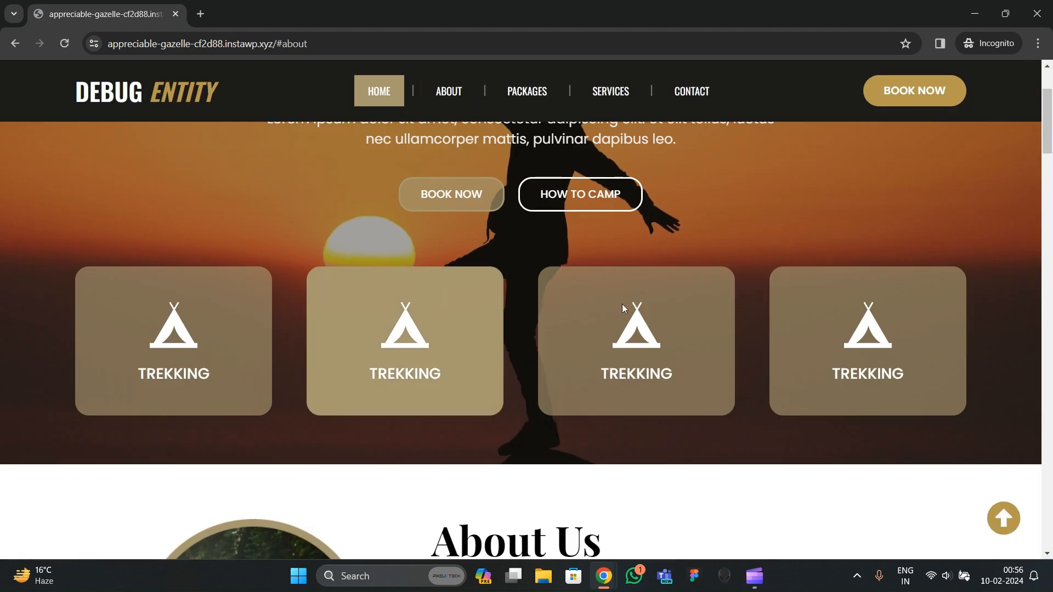
pyautogui.click(607, 576)
pyautogui.click(526, 510)
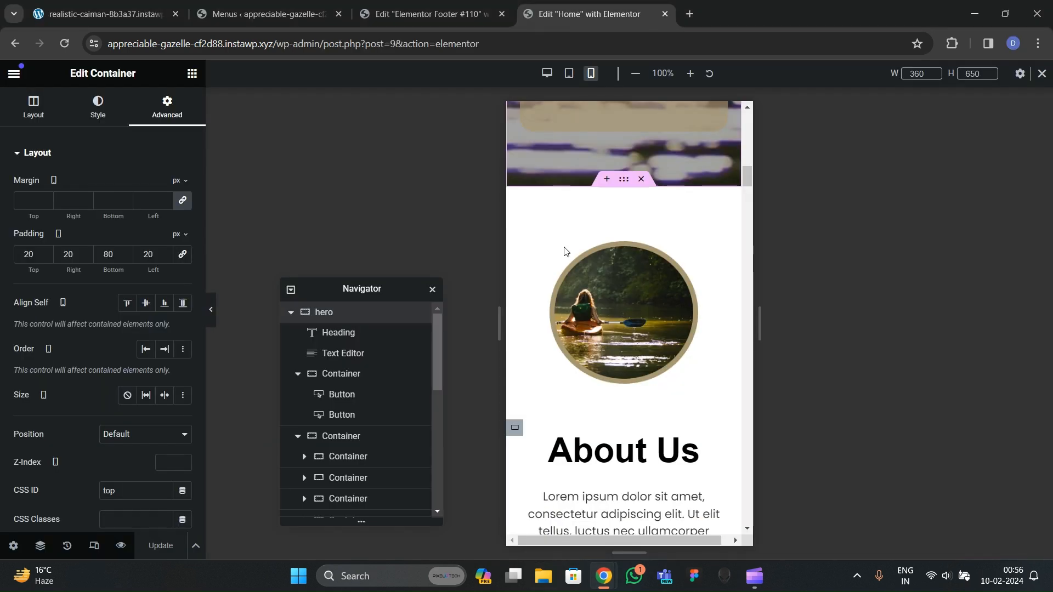
# Step: Open the header template for editing and hide its Book Now button on mobile portrait
pyautogui.scroll(10, 619, 183)
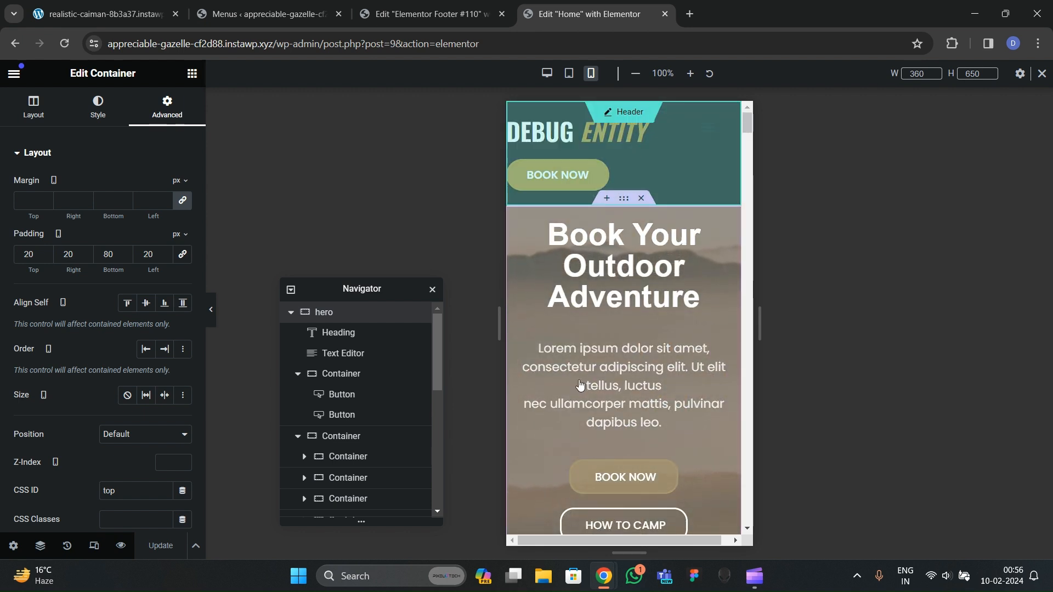
pyautogui.click(626, 337)
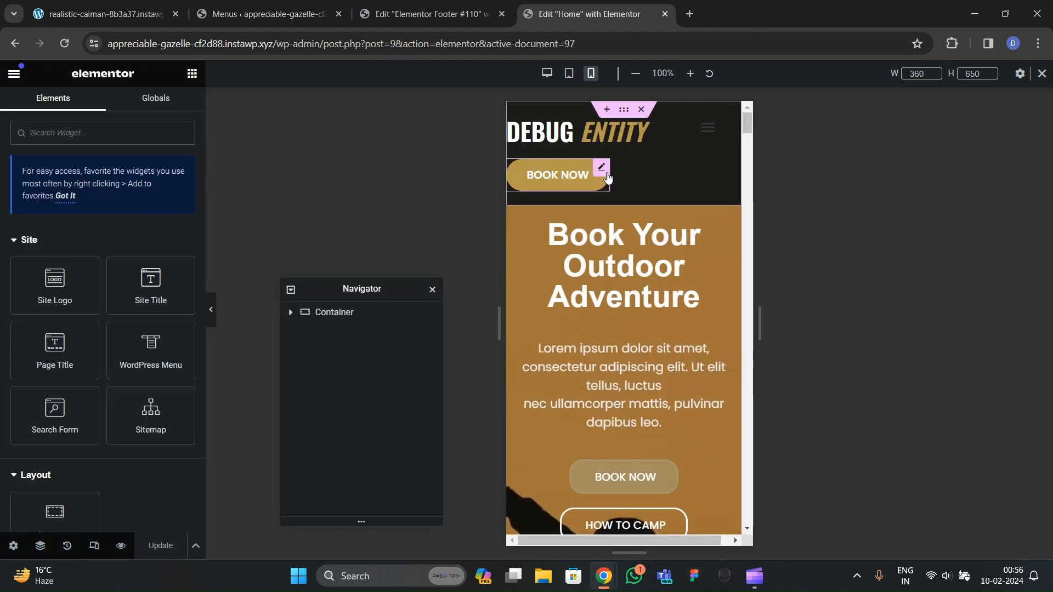
pyautogui.click(557, 175)
pyautogui.click(162, 110)
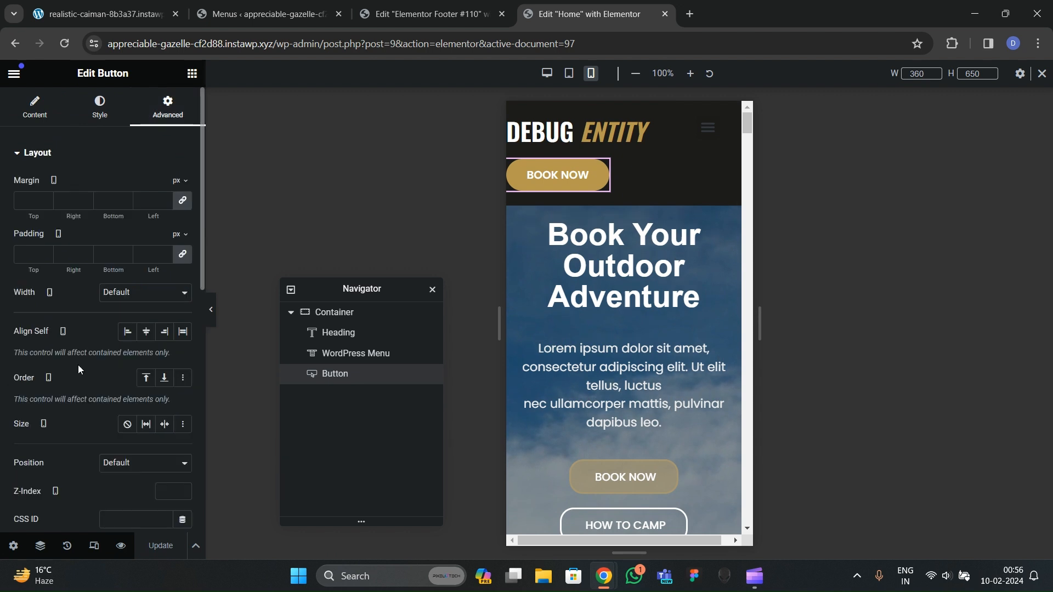
pyautogui.scroll(-7, 78, 364)
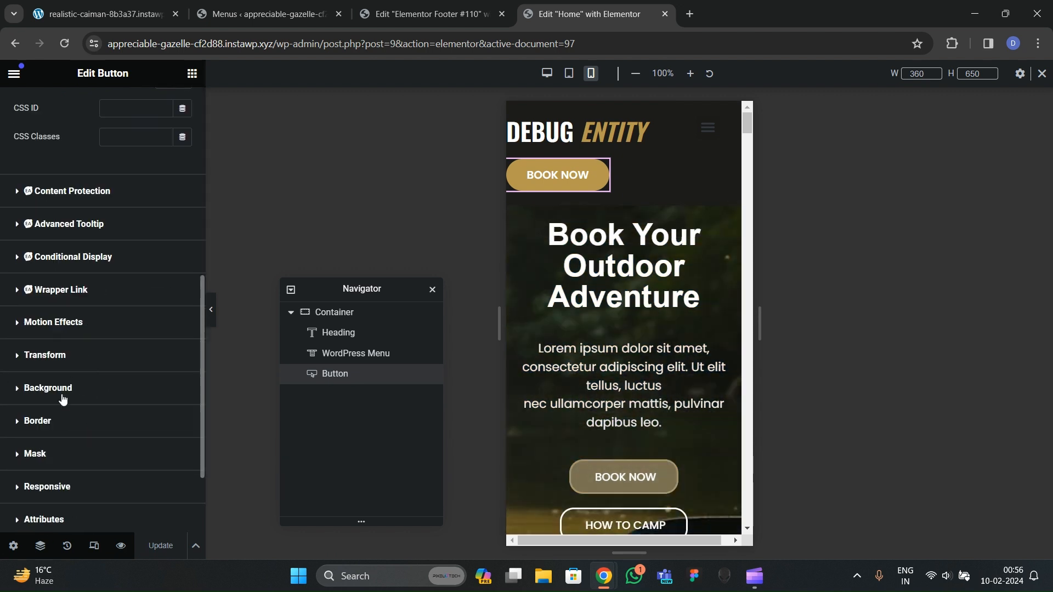
pyautogui.scroll(-2, 67, 390)
pyautogui.click(79, 377)
pyautogui.scroll(-3, 160, 444)
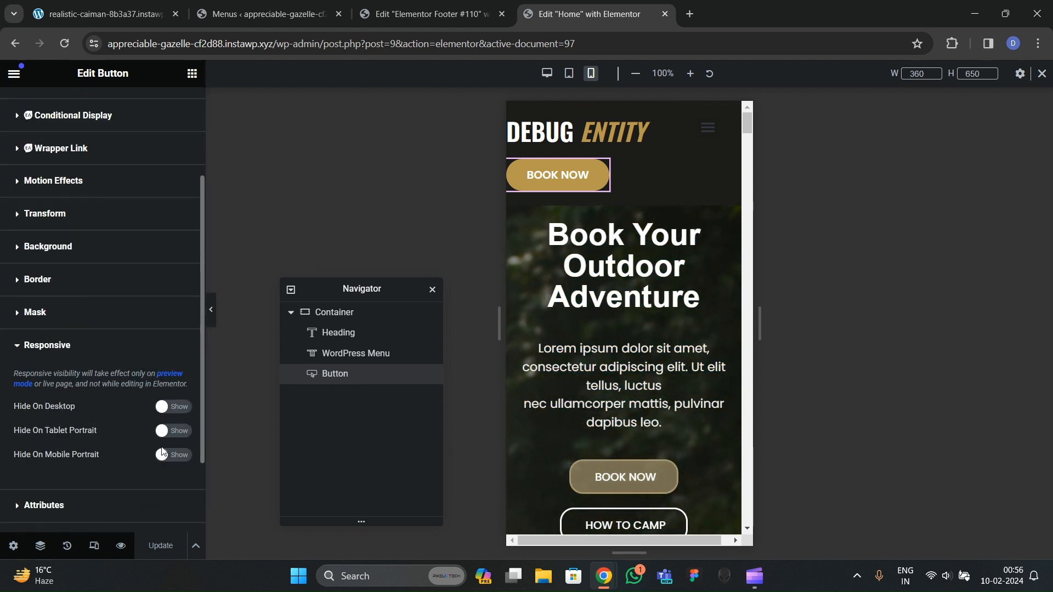
pyautogui.click(174, 455)
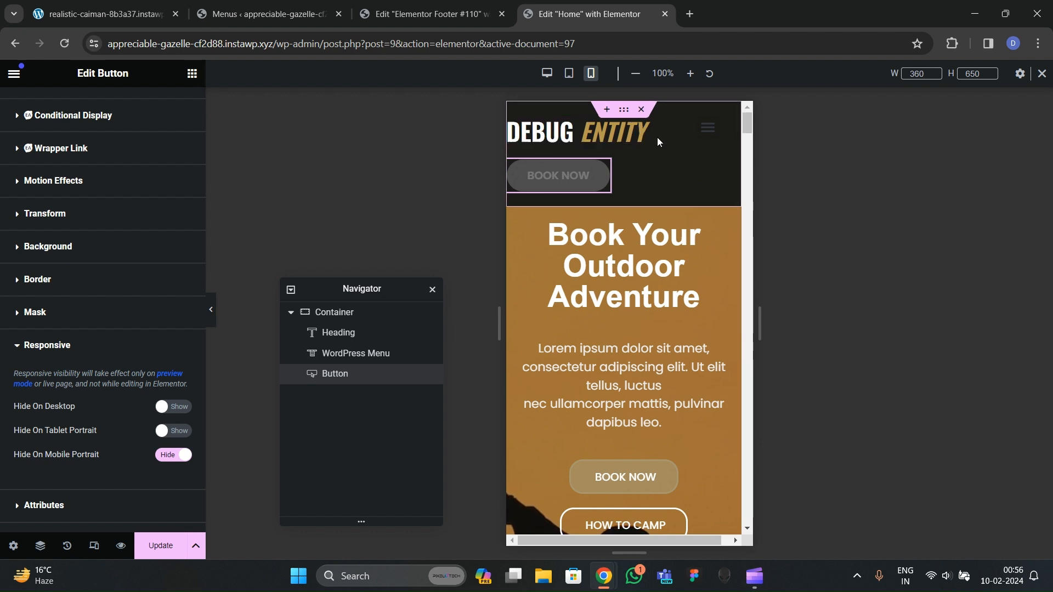
# Step: Stretch the header menu's mobile dropdown to full width and center its text
pyautogui.click(707, 128)
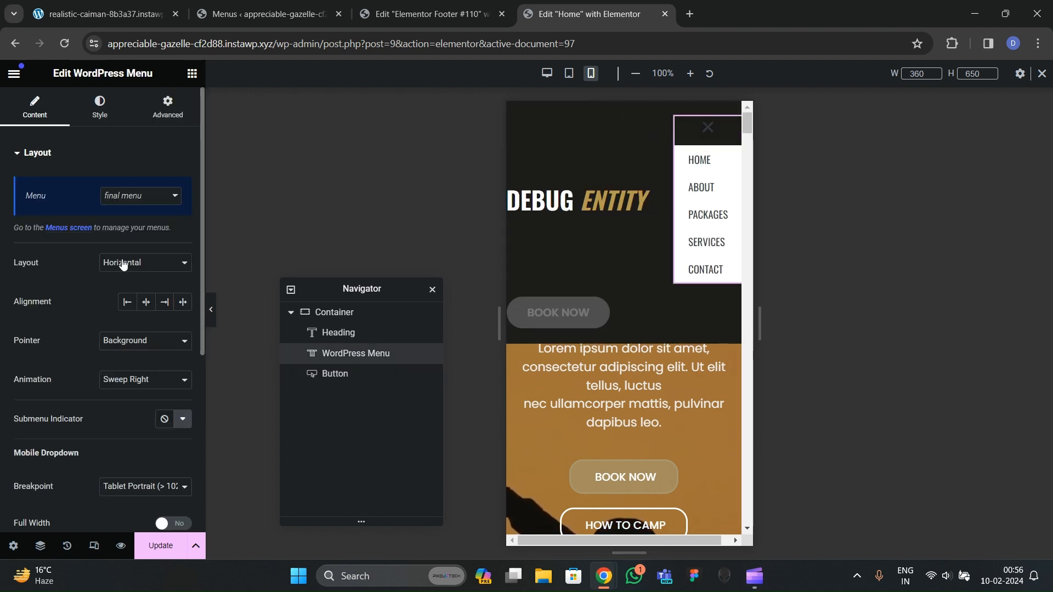
pyautogui.scroll(-4, 110, 290)
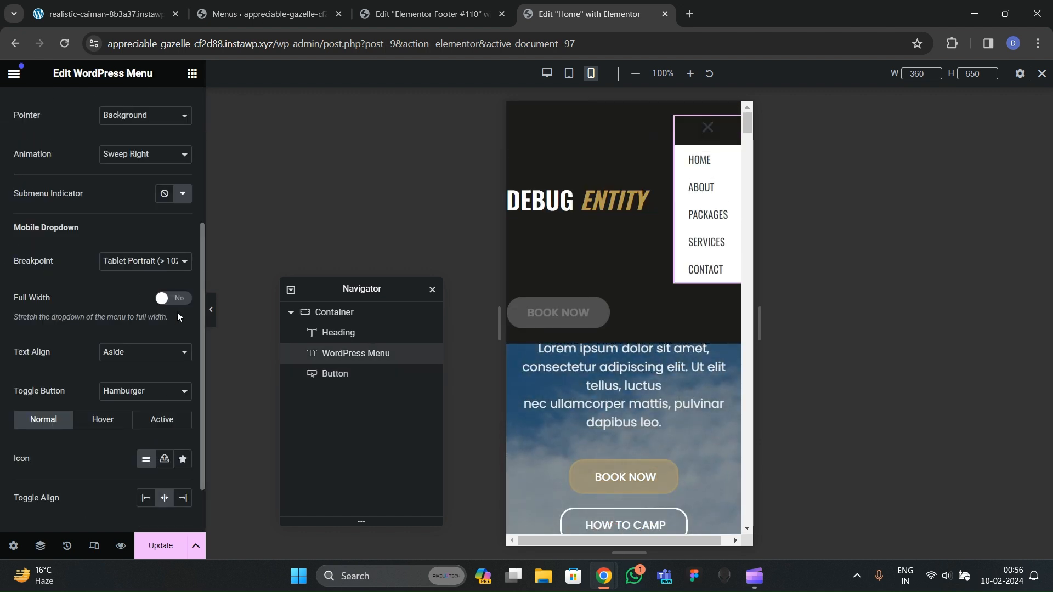
pyautogui.click(167, 301)
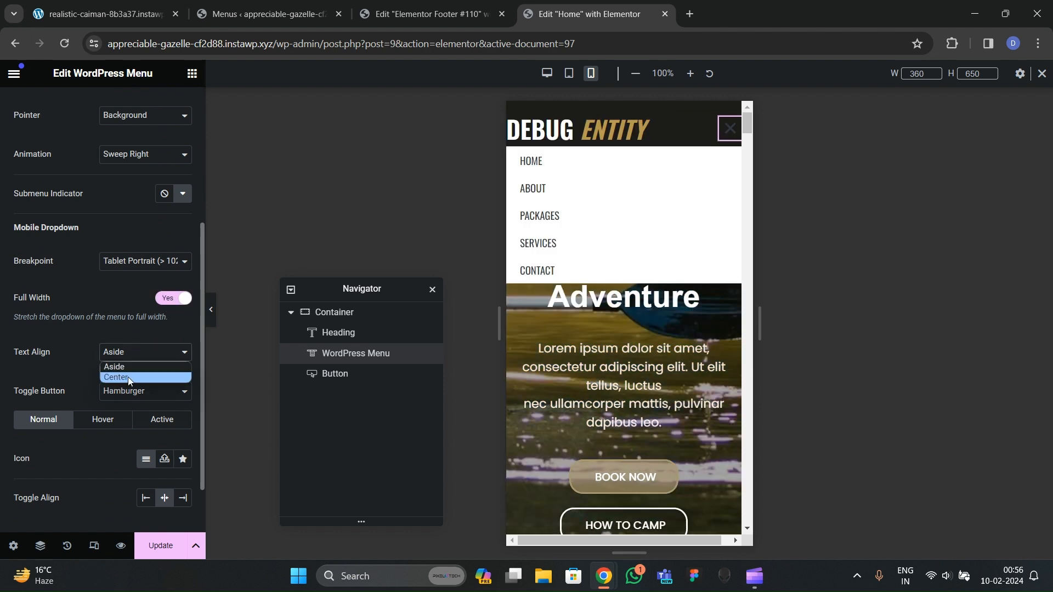
pyautogui.click(110, 375)
pyautogui.scroll(5, 105, 274)
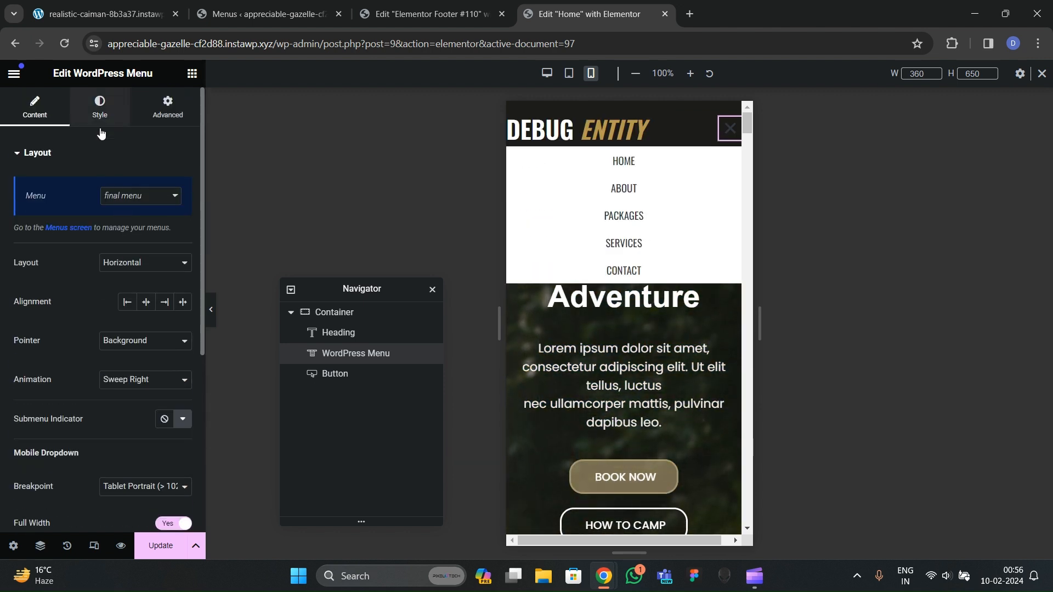
pyautogui.click(100, 112)
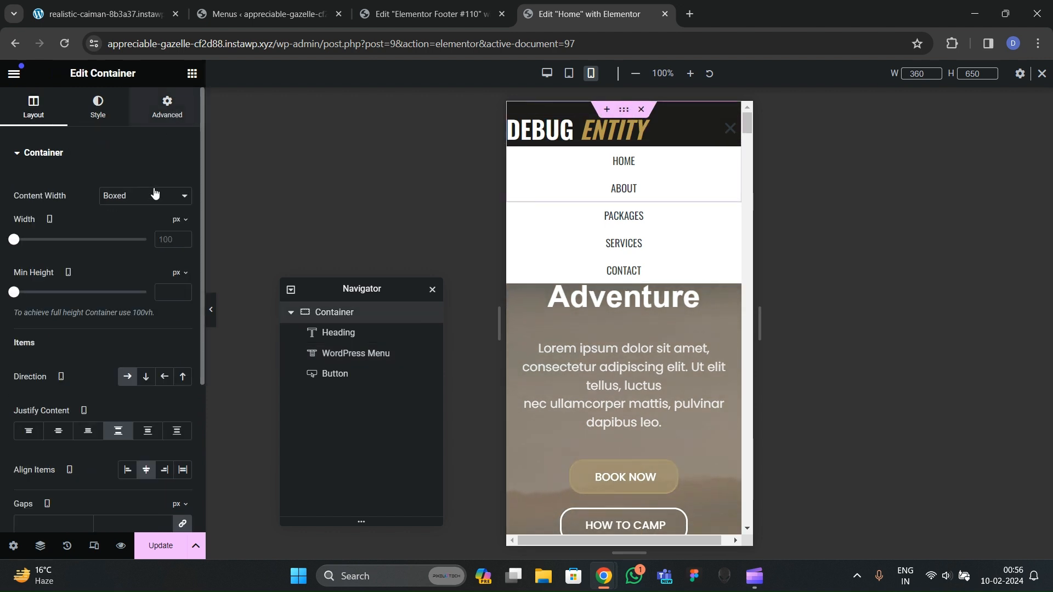
# Step: Set the header container's mobile padding to 22 px top and bottom and 10 px right and left
pyautogui.click(166, 111)
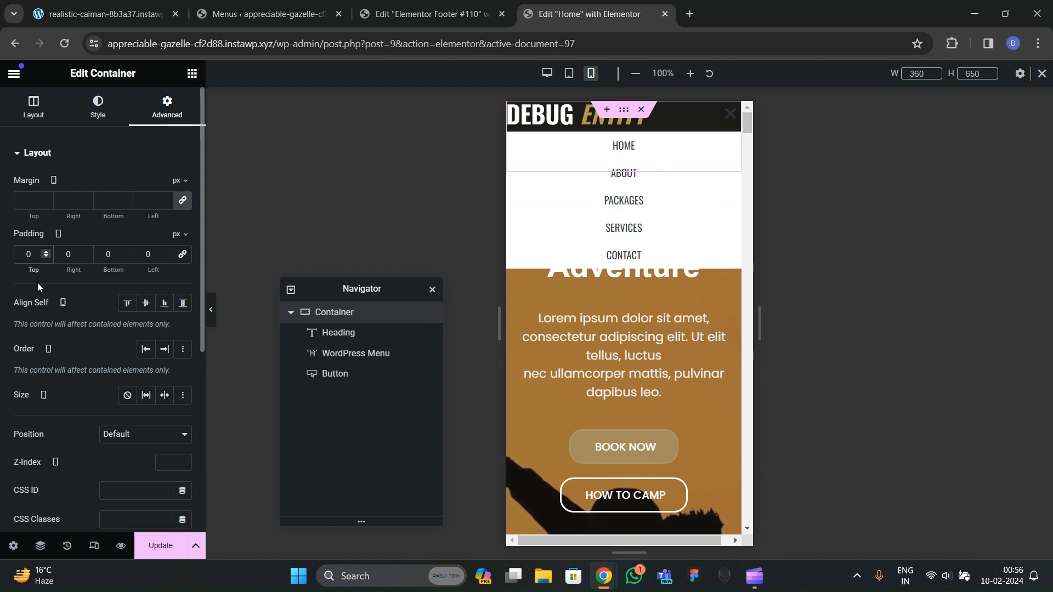
pyautogui.write('22')
pyautogui.click(109, 255)
pyautogui.write('2')
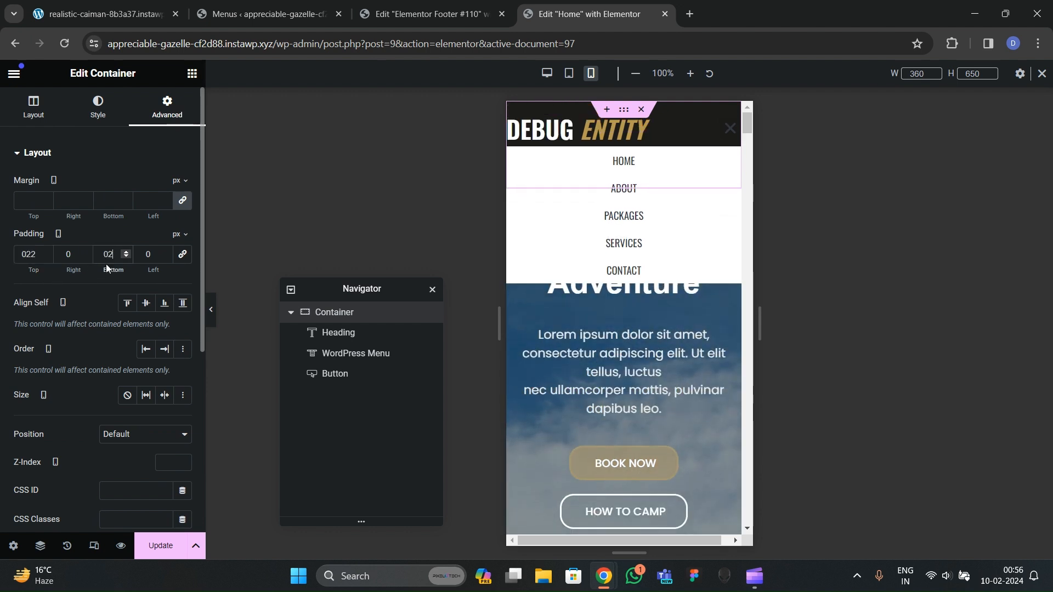
pyautogui.write('2')
pyautogui.write('1')
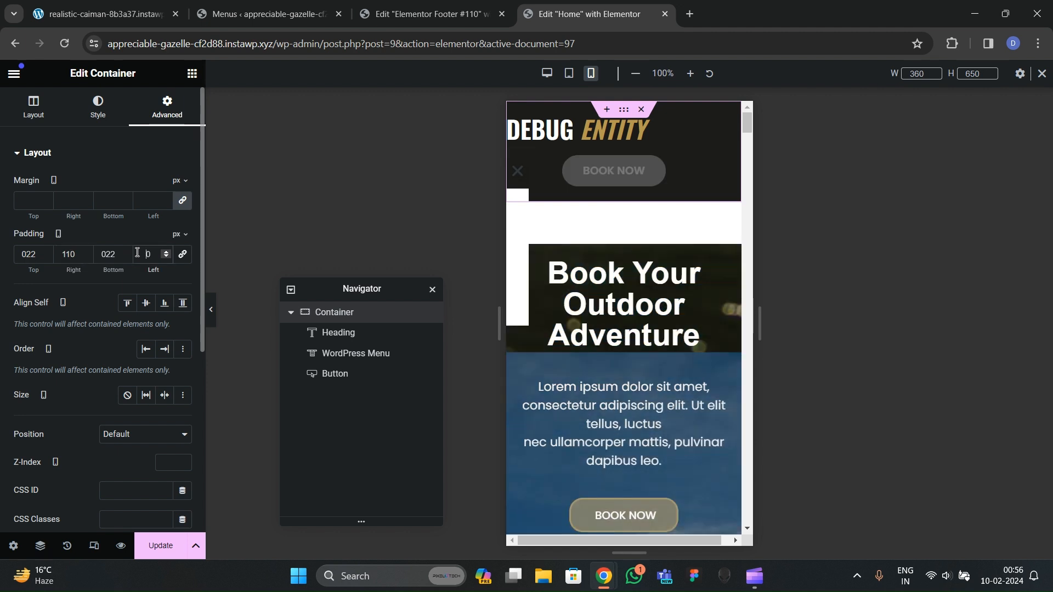
pyautogui.write('1')
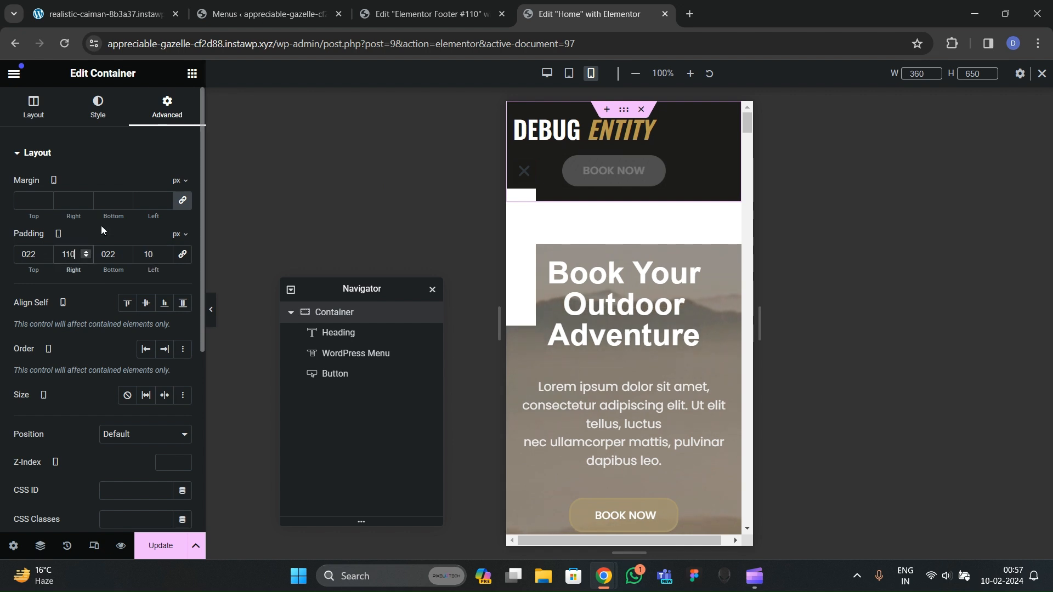
pyautogui.press('BackSpace')
pyautogui.write('0')
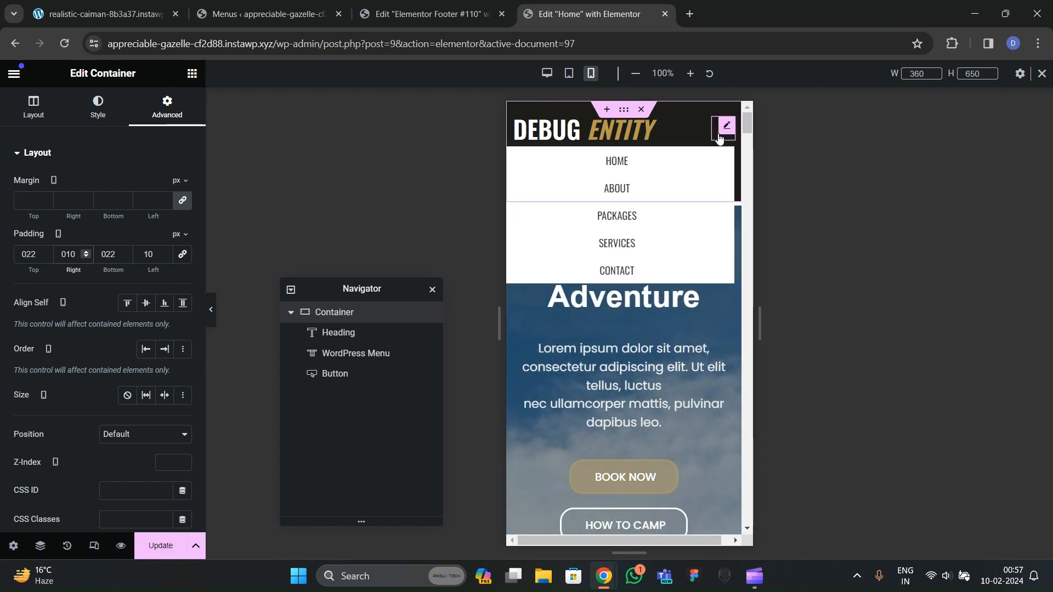
# Step: Review the header menu widget's settings and preview its opened mobile dropdown with the editing panel hidden
pyautogui.scroll(-2, 88, 288)
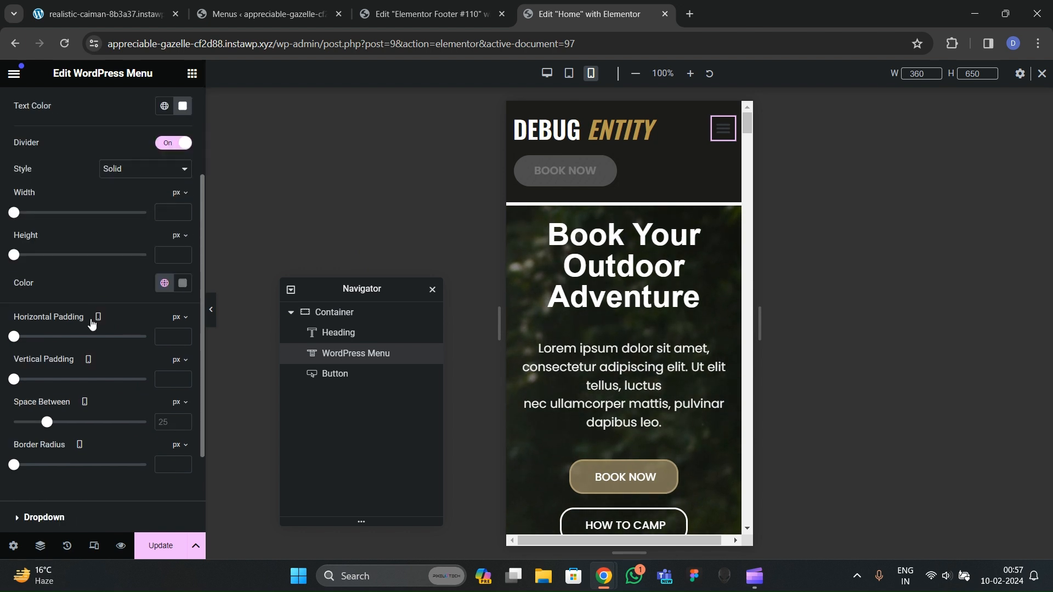
pyautogui.scroll(2, 93, 323)
pyautogui.scroll(2, 38, 189)
pyautogui.click(33, 104)
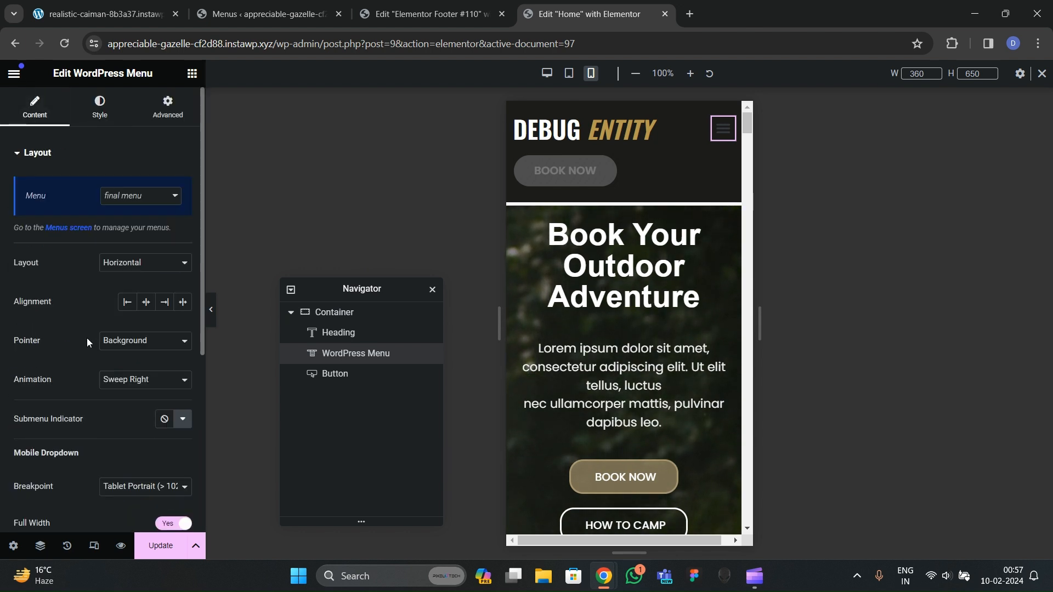
pyautogui.scroll(-4, 87, 338)
pyautogui.scroll(-3, 86, 356)
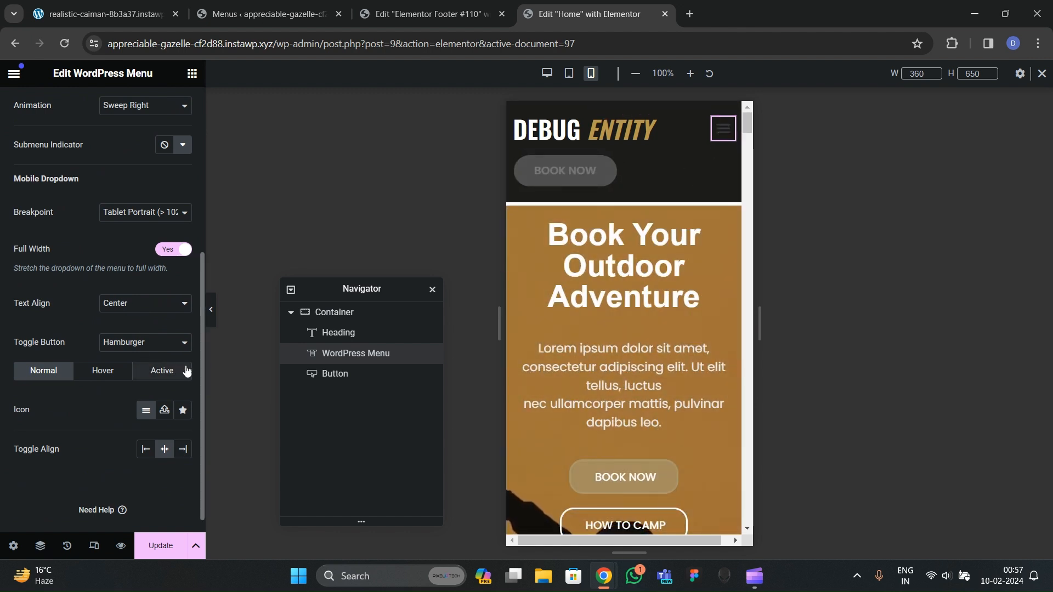
pyautogui.click(213, 318)
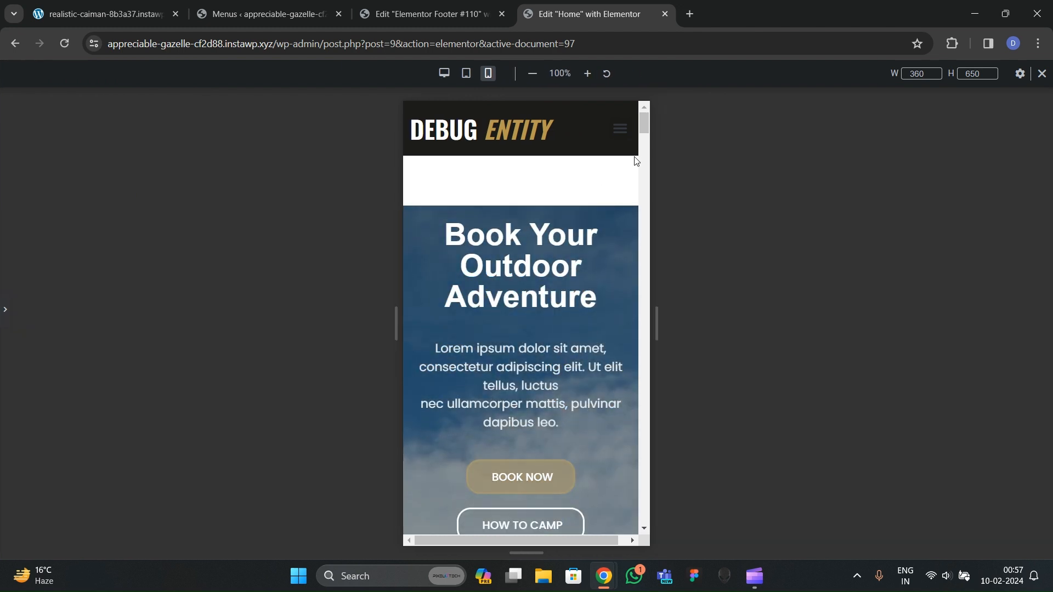
pyautogui.click(618, 139)
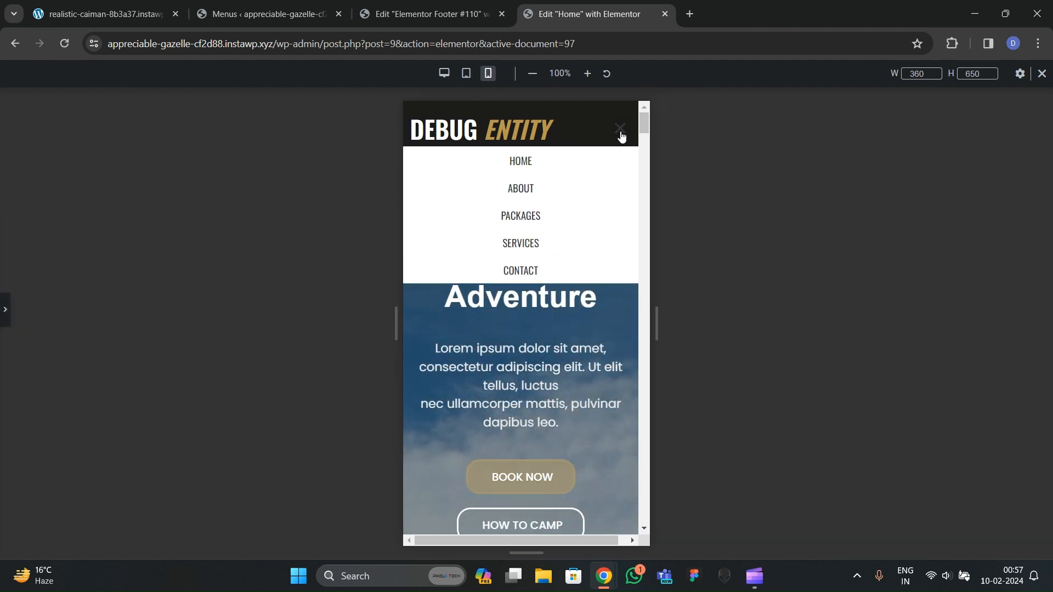
pyautogui.click(620, 134)
pyautogui.click(3, 312)
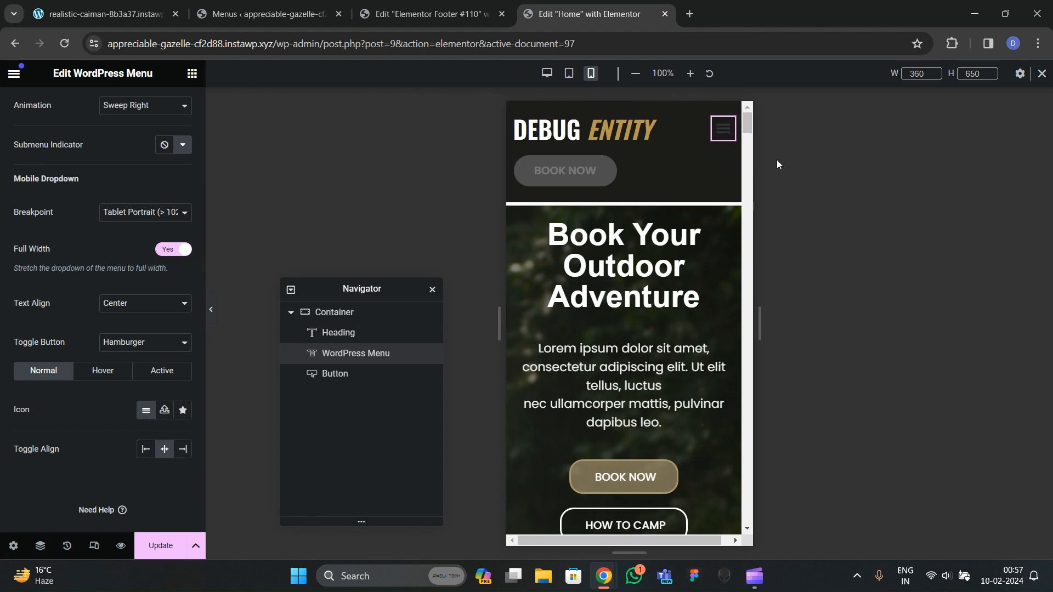
# Step: Open the menu's mobile dropdown and set its normal background color to the global color theme1
pyautogui.click(718, 142)
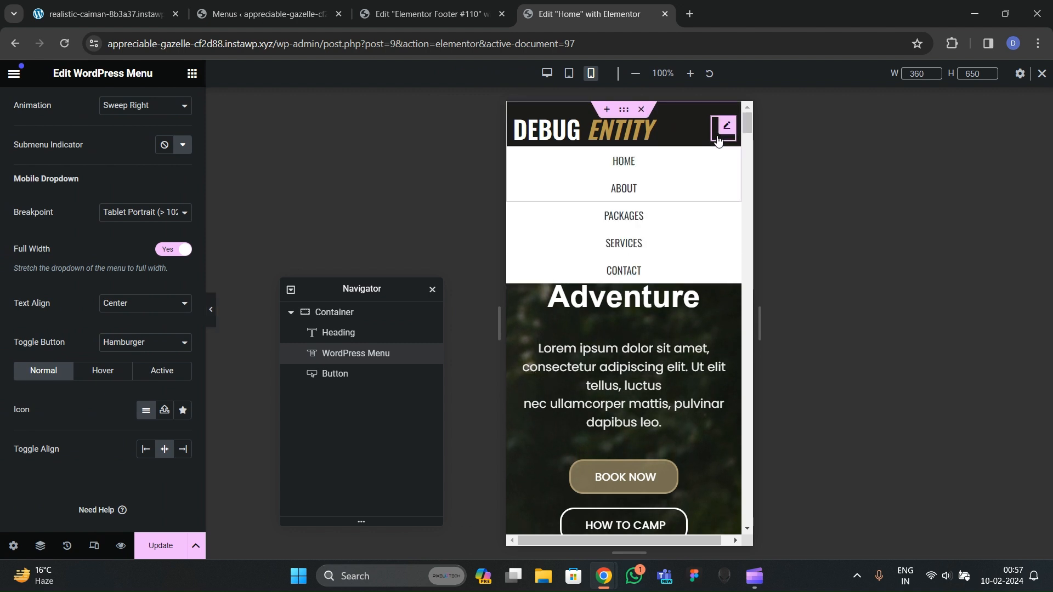
pyautogui.scroll(5, 90, 181)
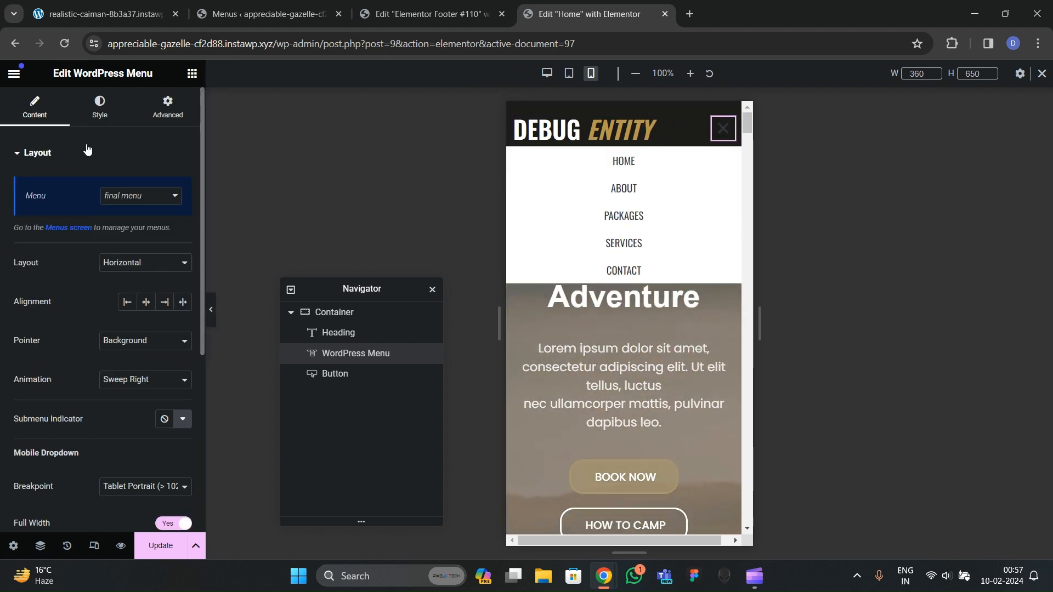
pyautogui.click(100, 107)
pyautogui.scroll(-2, 93, 271)
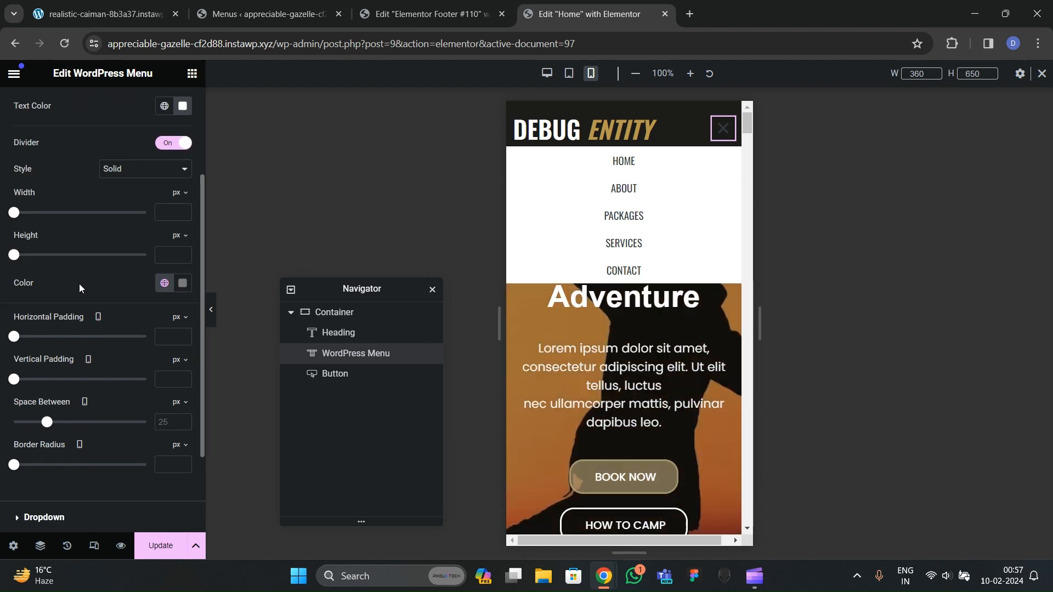
pyautogui.scroll(2, 80, 278)
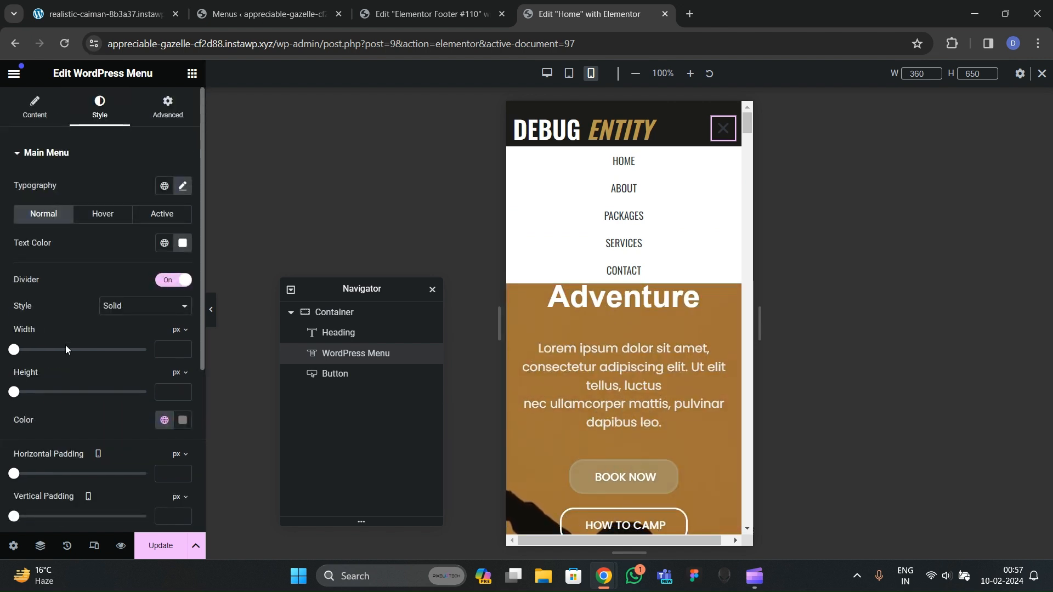
pyautogui.scroll(-5, 93, 344)
pyautogui.click(90, 400)
pyautogui.scroll(-4, 100, 324)
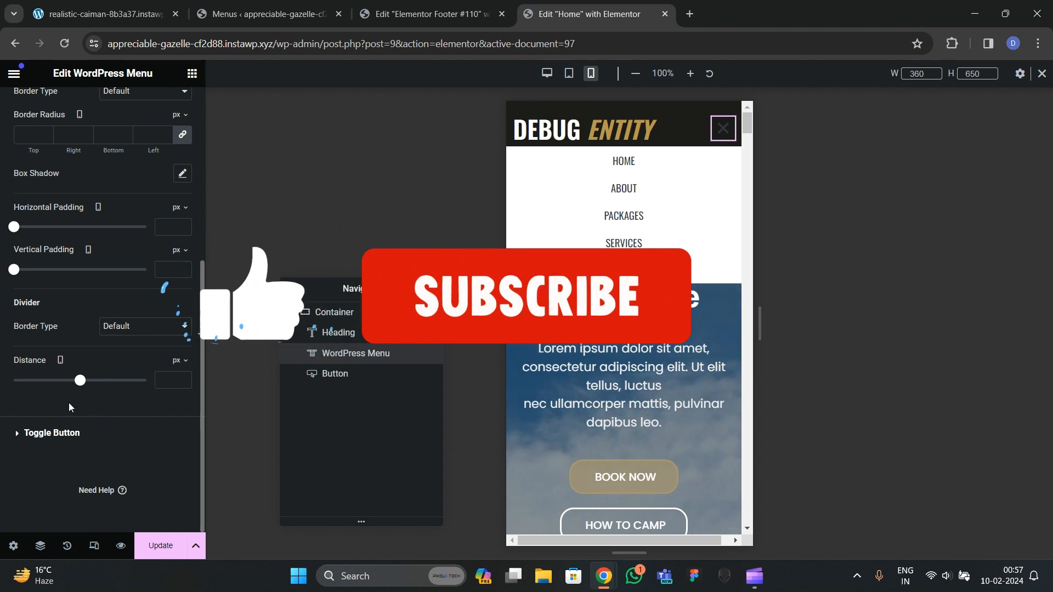
pyautogui.scroll(5, 77, 328)
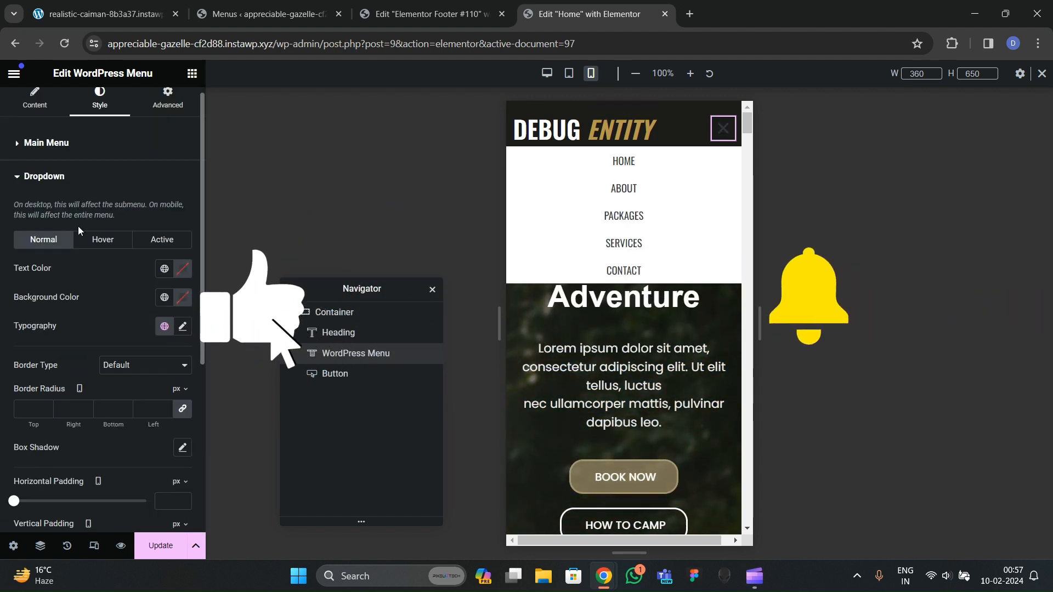
pyautogui.click(164, 296)
pyautogui.scroll(-2, 65, 428)
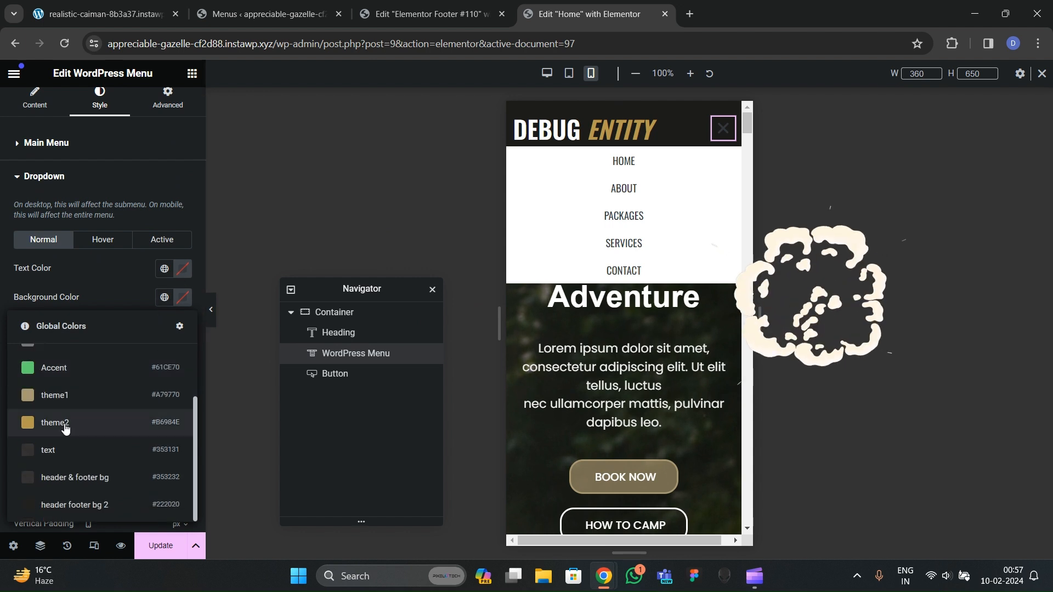
pyautogui.click(102, 403)
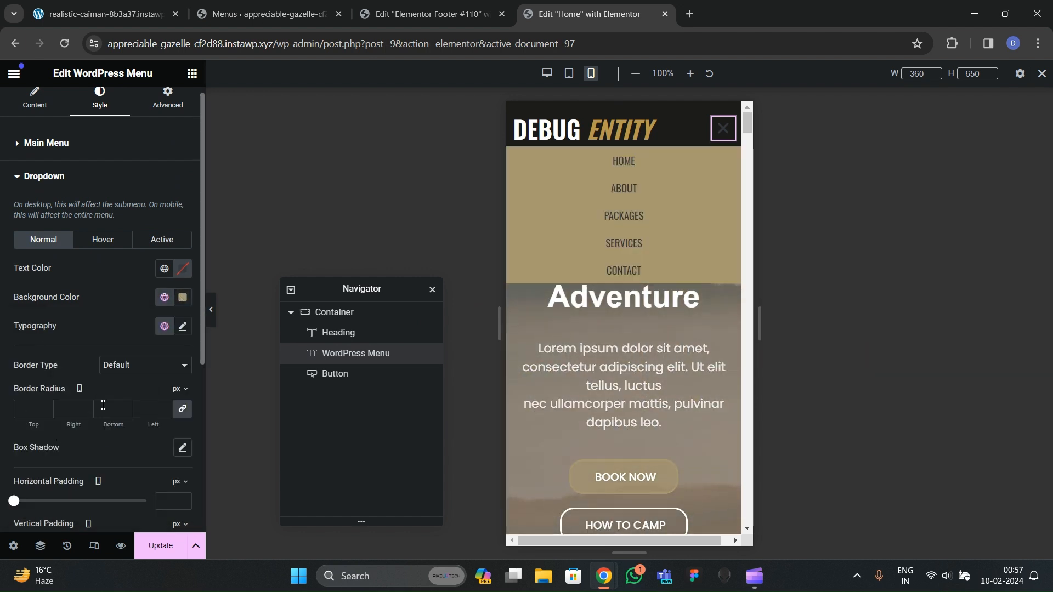
# Step: Set the dropdown's normal text color to black and its font family to Oswald, and reopen the mobile menu to check
pyautogui.click(184, 272)
pyautogui.click(183, 270)
pyautogui.click(183, 326)
pyautogui.click(139, 400)
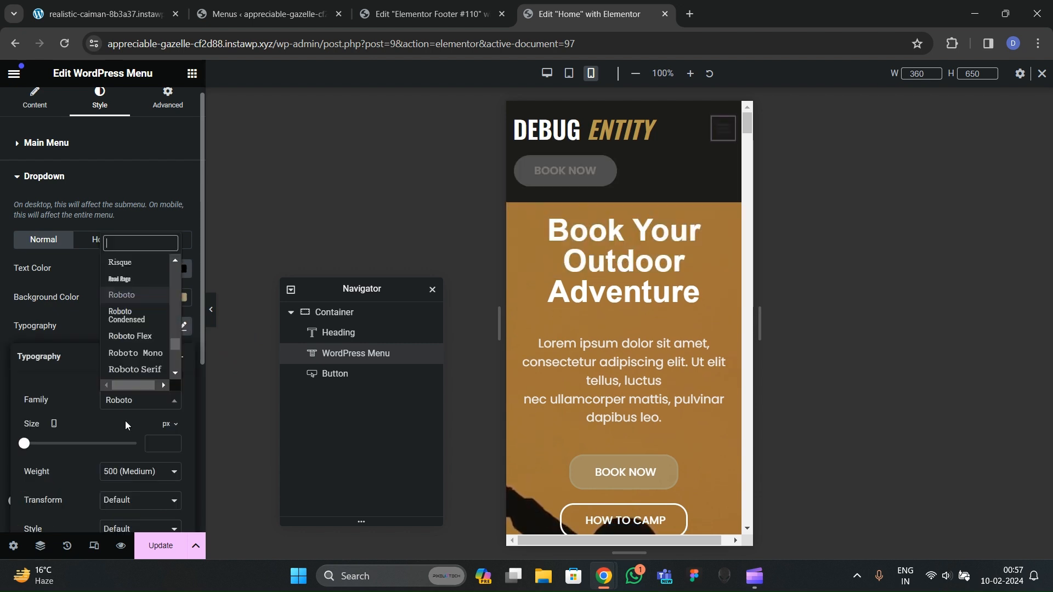
pyautogui.write('osw')
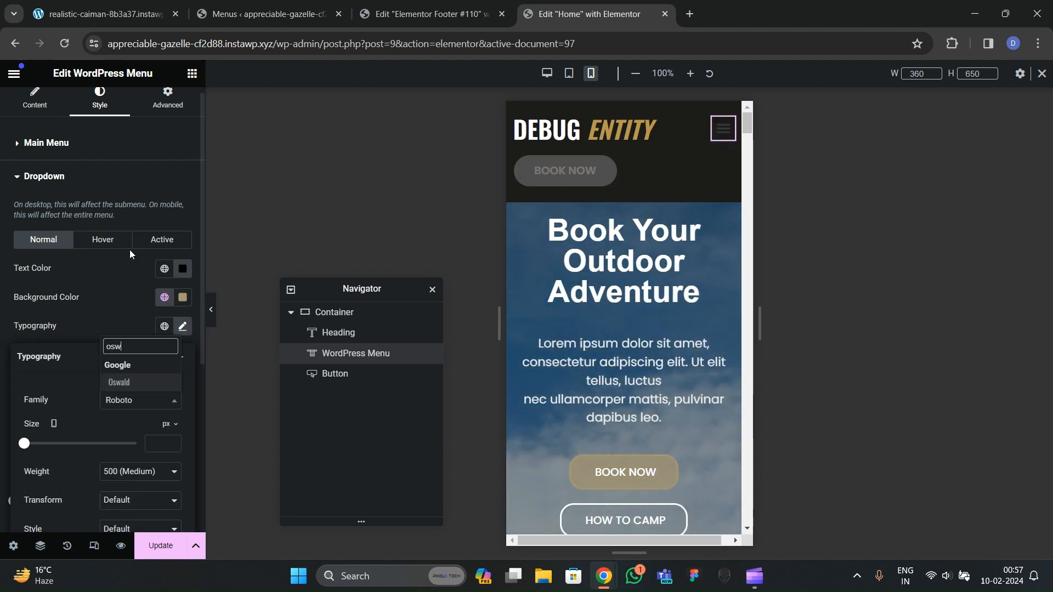
pyautogui.press('Return')
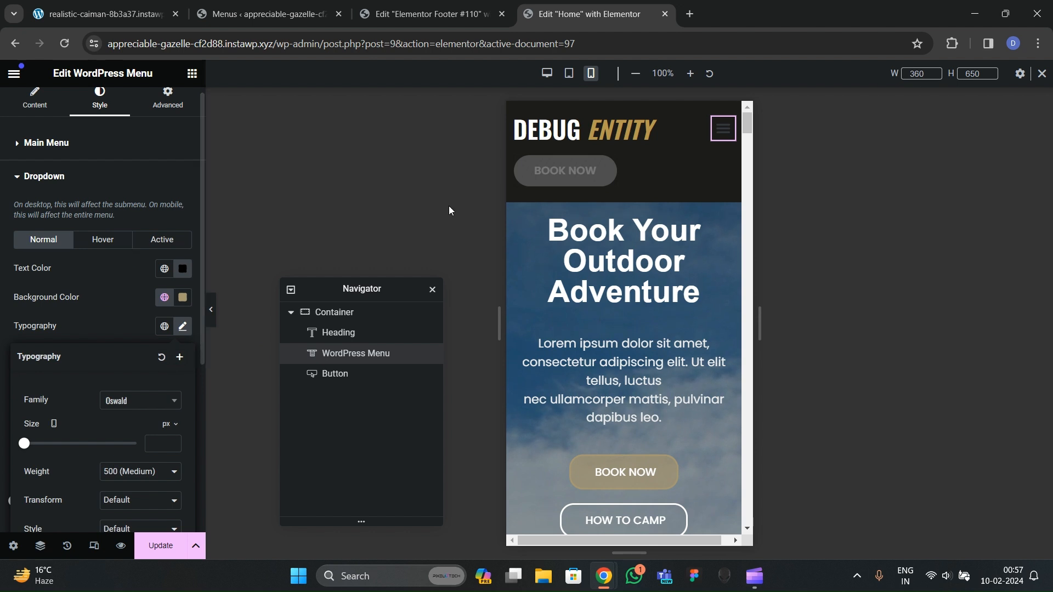
pyautogui.click(718, 138)
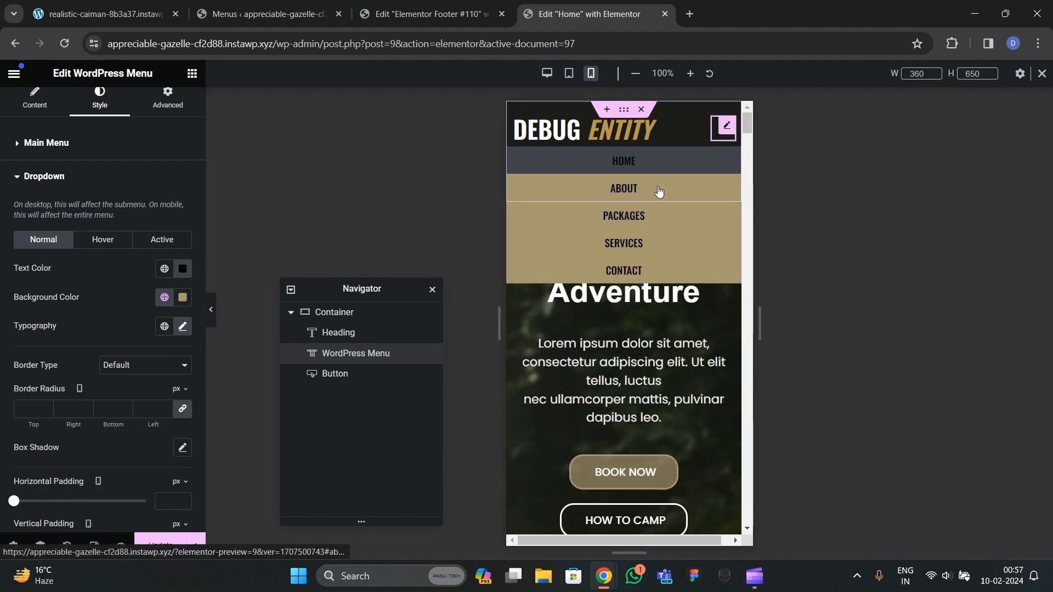
# Step: Recolor the mobile dropdown's normal text white
pyautogui.click(183, 269)
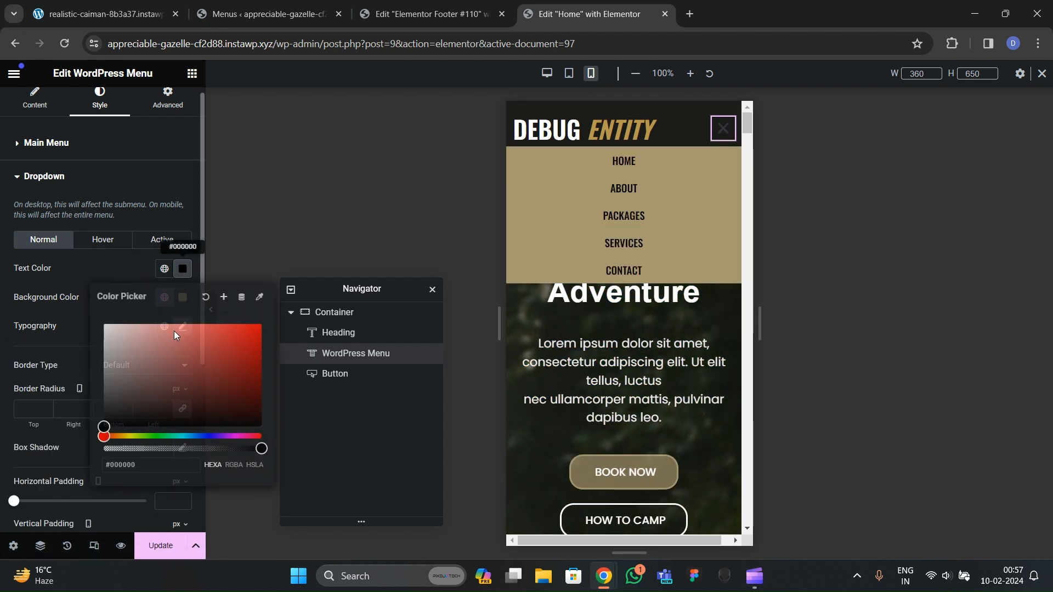
pyautogui.click(104, 313)
pyautogui.click(76, 268)
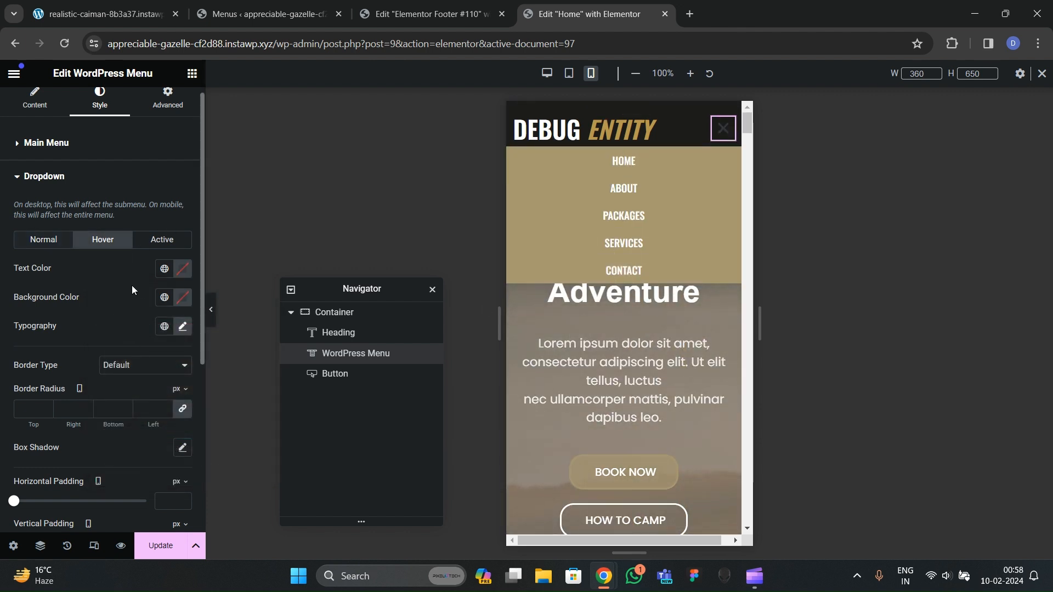
# Step: Give the dropdown's hover state the dark global text color as background and white text
pyautogui.click(164, 297)
pyautogui.scroll(-2, 77, 464)
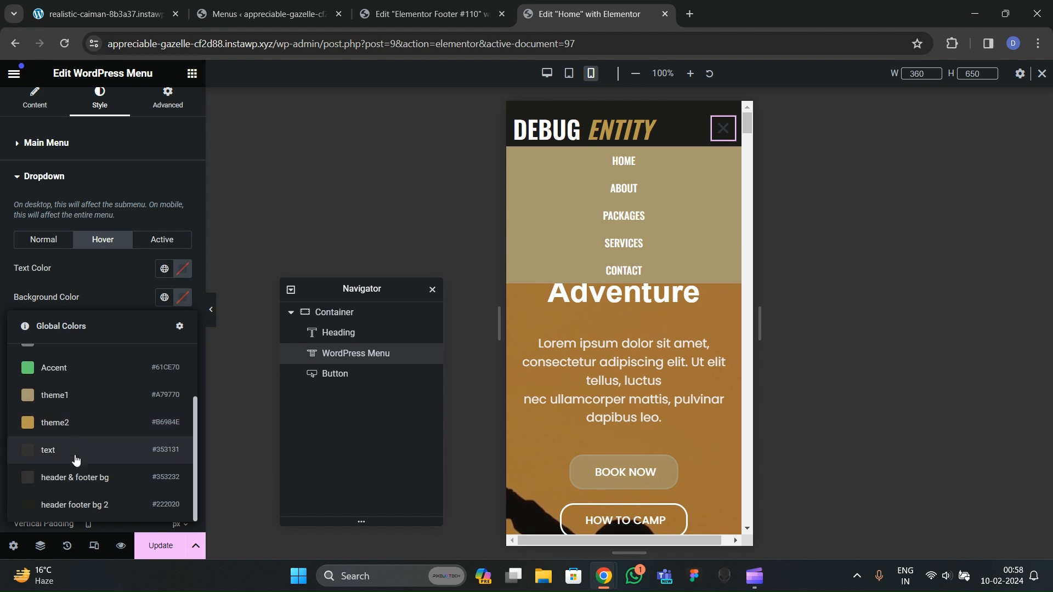
pyautogui.click(76, 464)
pyautogui.click(182, 268)
pyautogui.moveTo(158, 333); pyautogui.dragTo(76, 269)
# Step: Give the dropdown's active state the global color theme2 as background and white text
pyautogui.click(146, 223)
pyautogui.click(148, 237)
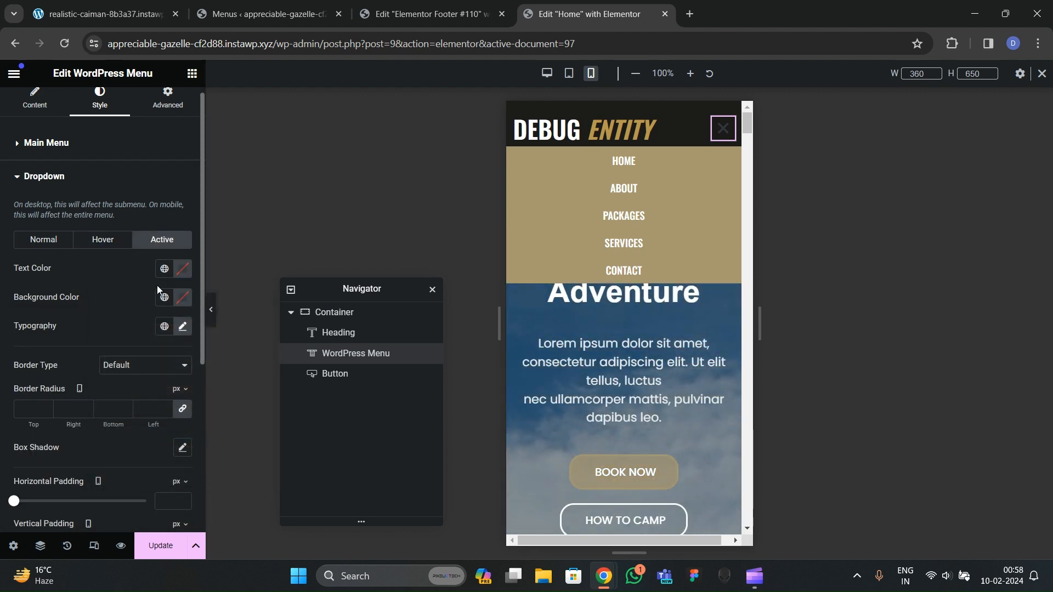
pyautogui.click(164, 297)
pyautogui.scroll(-2, 85, 422)
pyautogui.click(85, 430)
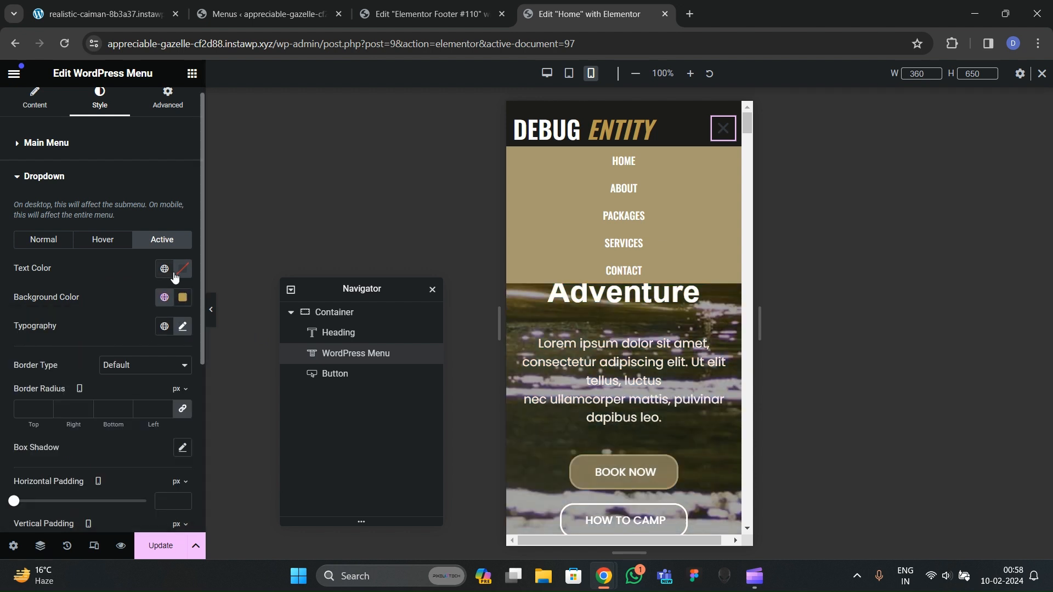
pyautogui.click(164, 269)
pyautogui.click(182, 269)
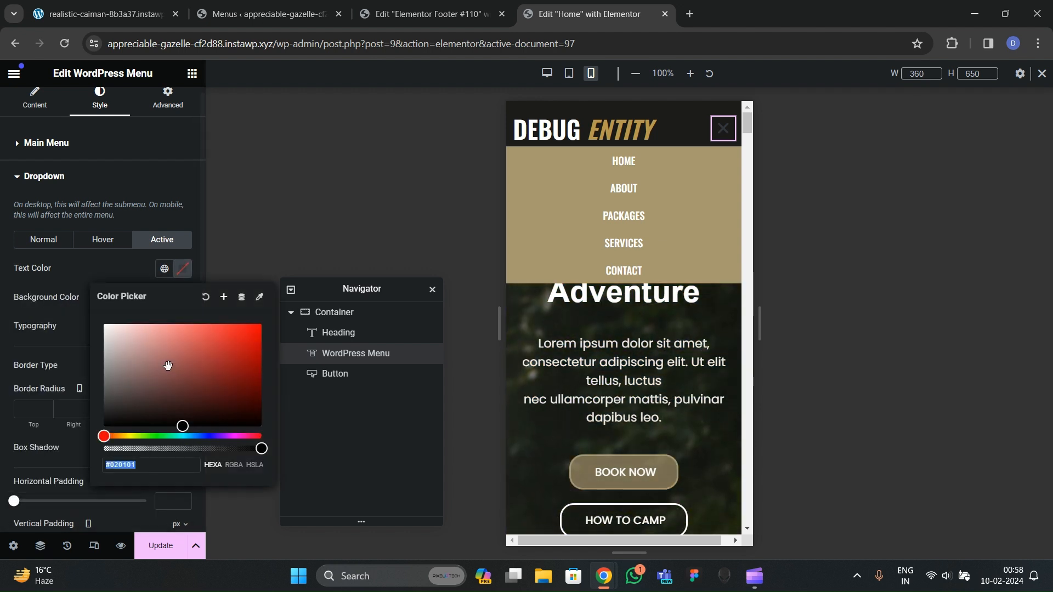
pyautogui.click(797, 228)
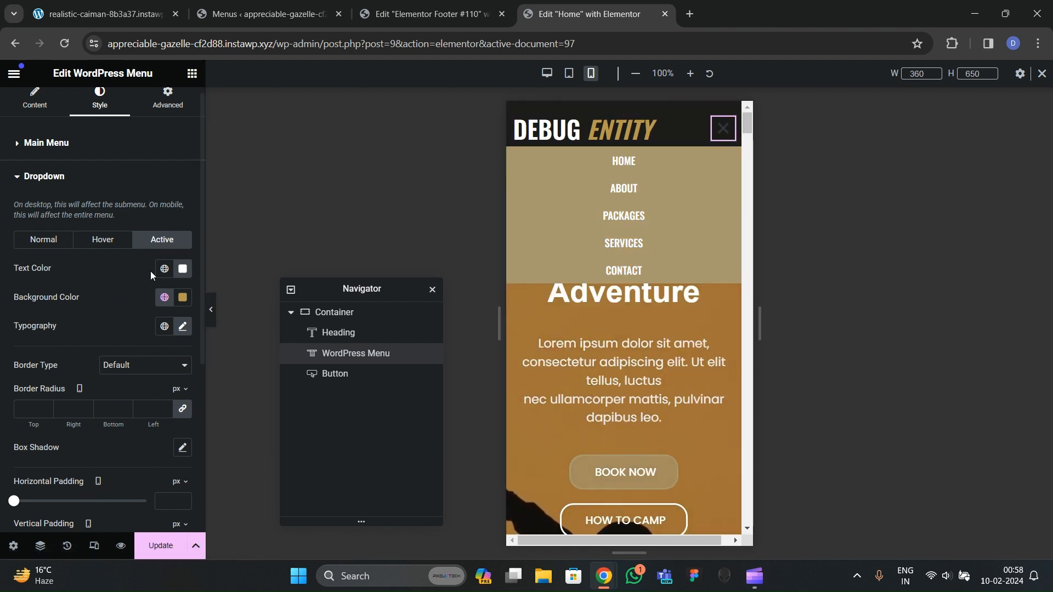
# Step: Collapse the mobile menu and set the toggle button's normal icon color to white
pyautogui.scroll(-5, 105, 352)
pyautogui.click(60, 438)
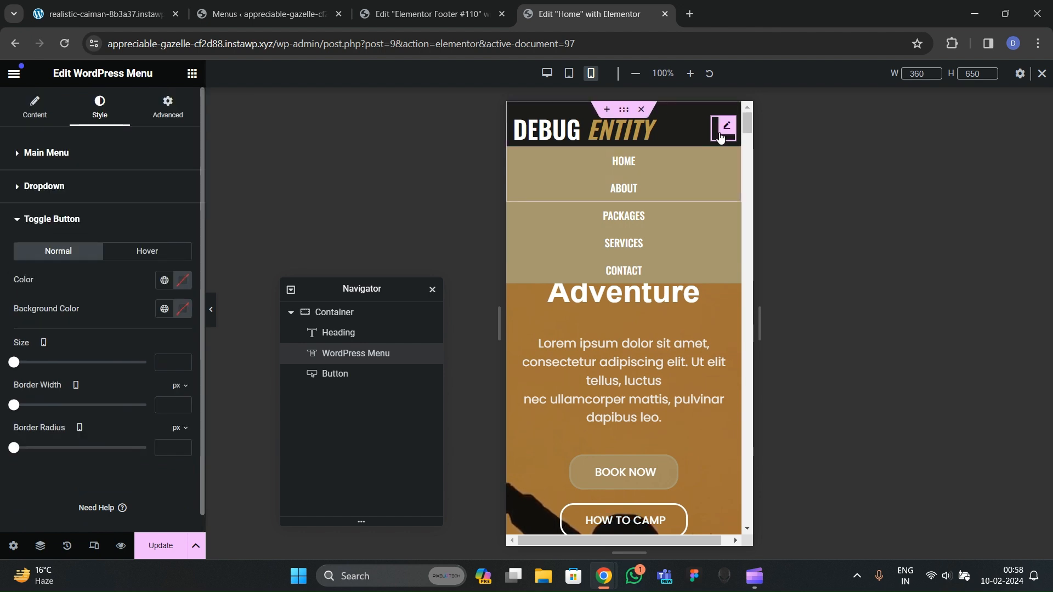
pyautogui.click(721, 142)
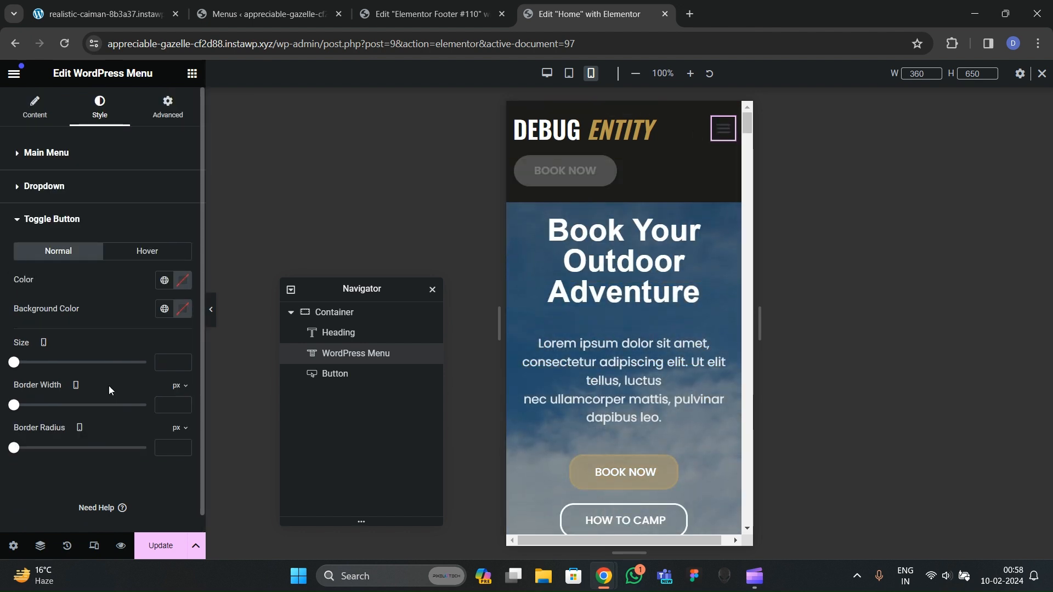
pyautogui.click(183, 282)
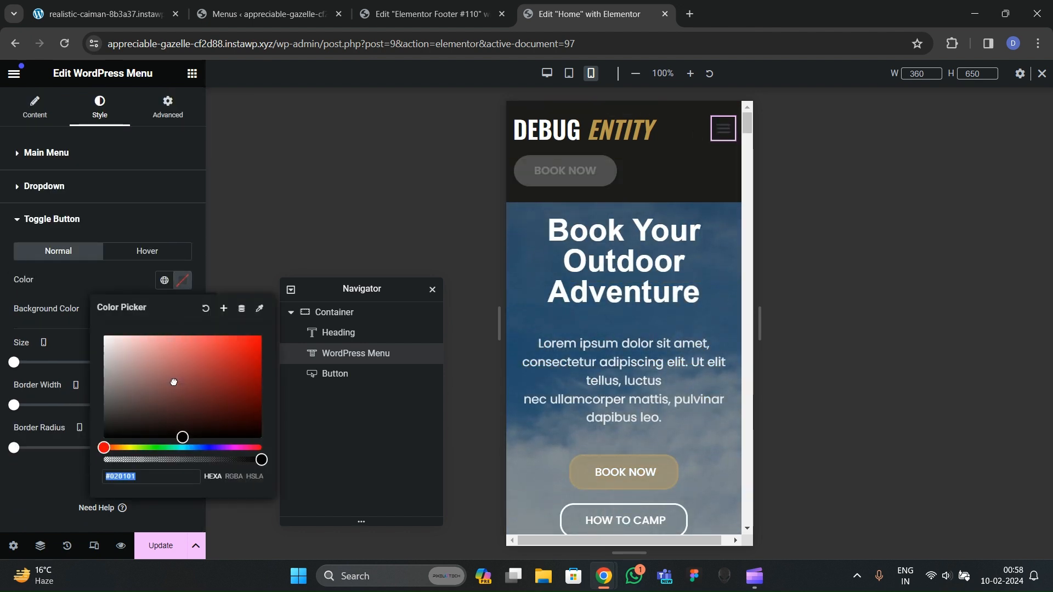
pyautogui.click(68, 293)
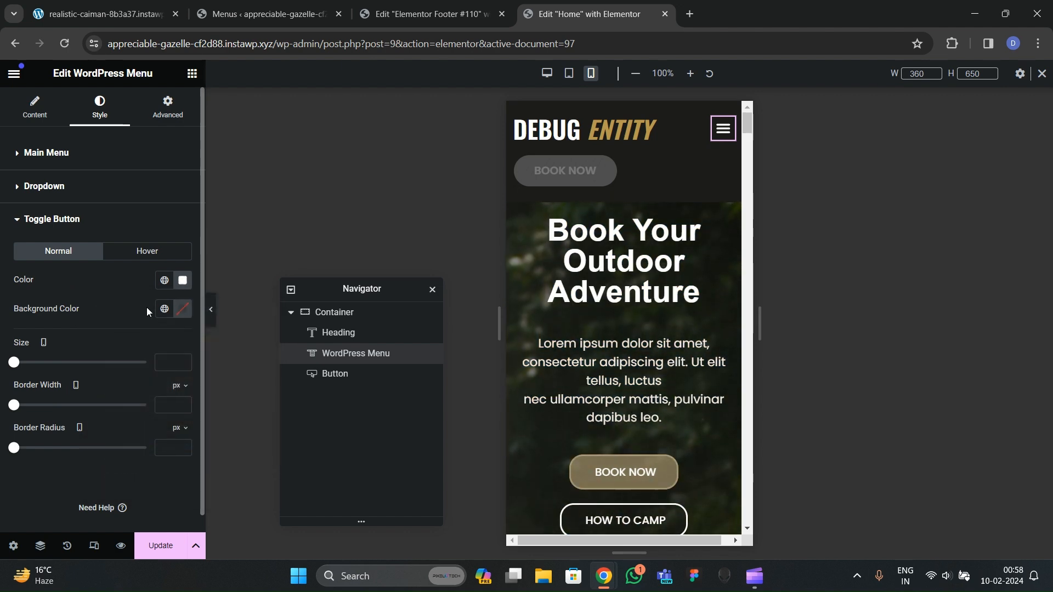
# Step: Try the global color theme1 as the toggle button's normal background
pyautogui.click(163, 310)
pyautogui.scroll(-2, 82, 409)
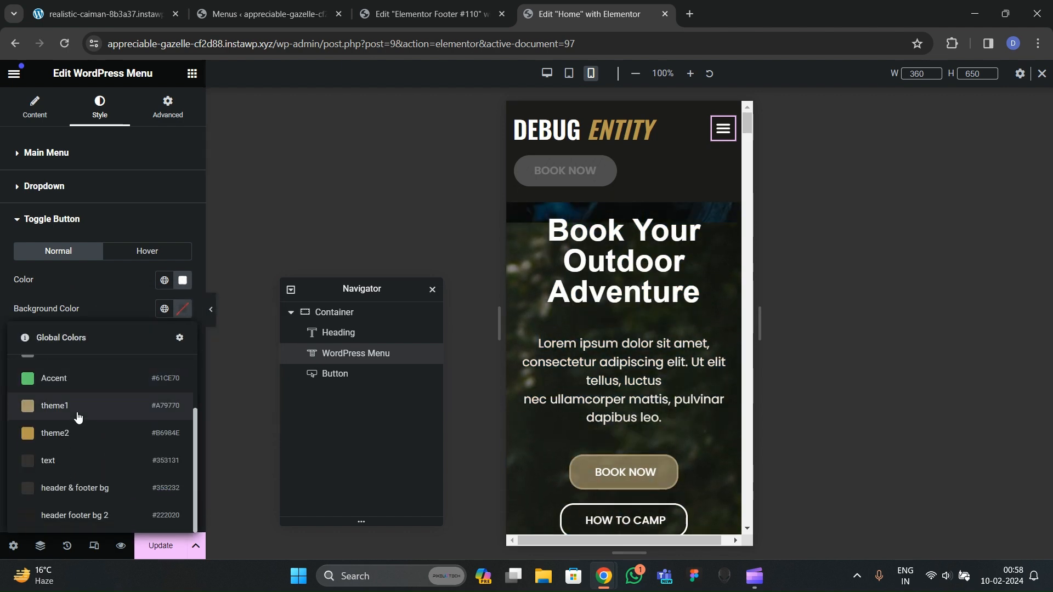
pyautogui.click(72, 409)
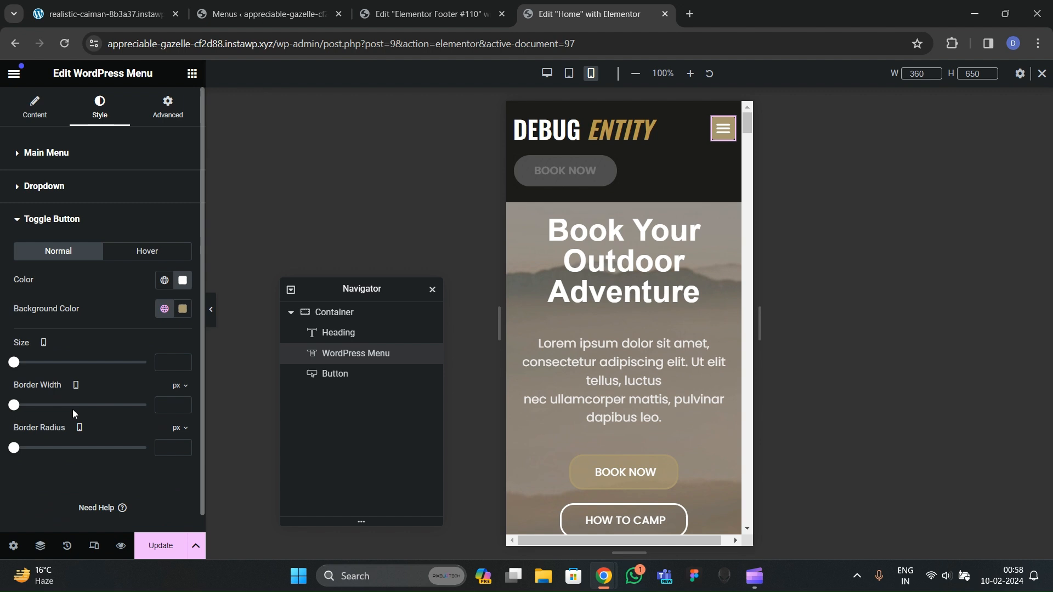
# Step: Set the toggle button's normal background to a custom dark grey
pyautogui.click(183, 308)
pyautogui.moveTo(126, 377); pyautogui.dragTo(118, 368)
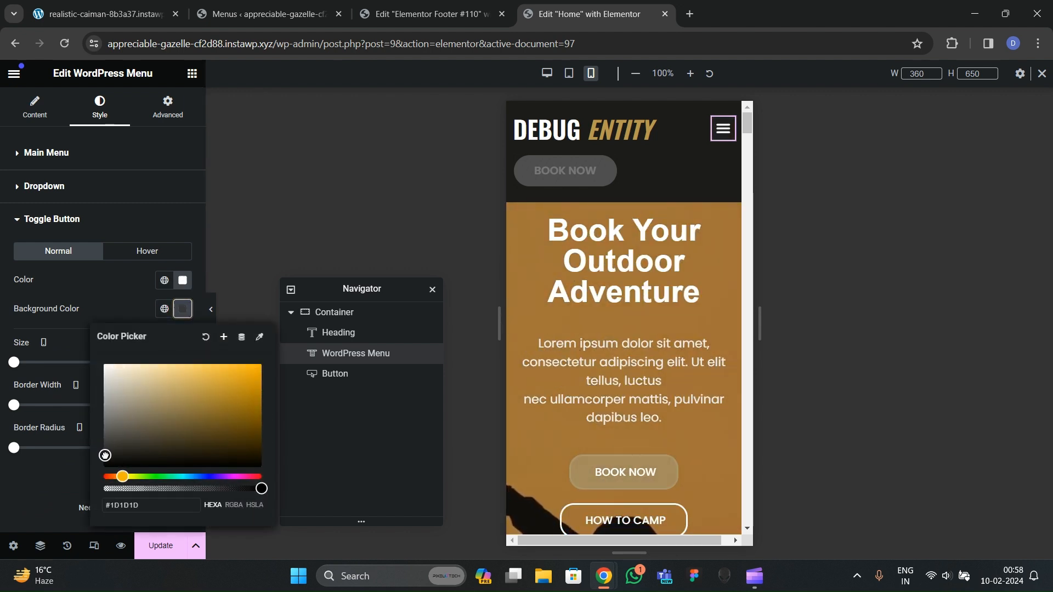
pyautogui.click(119, 288)
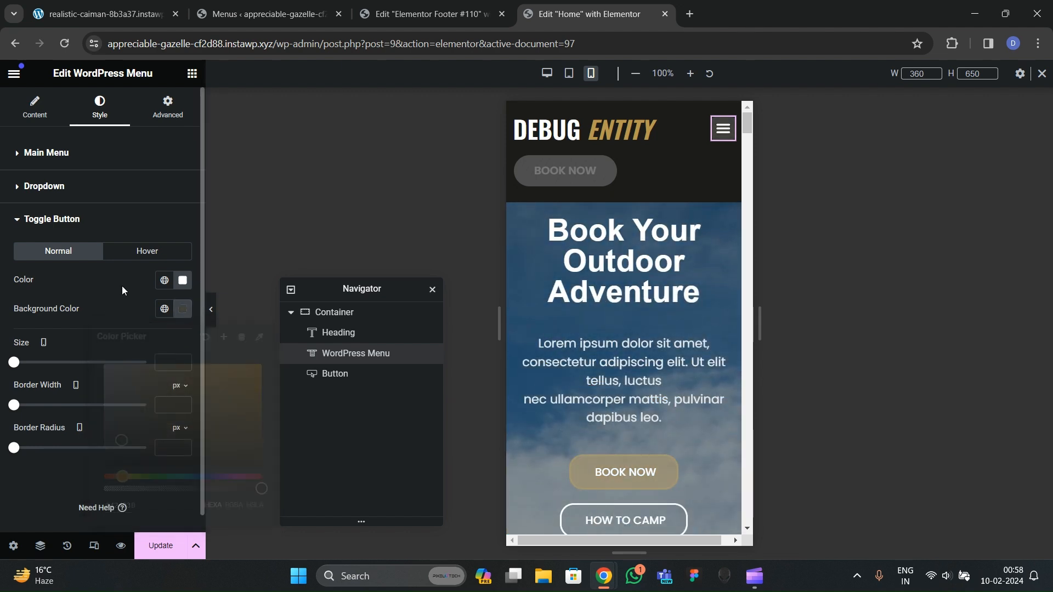
# Step: Set the toggle button's hover state to a #000000 icon on a white background, and save the page
pyautogui.click(186, 313)
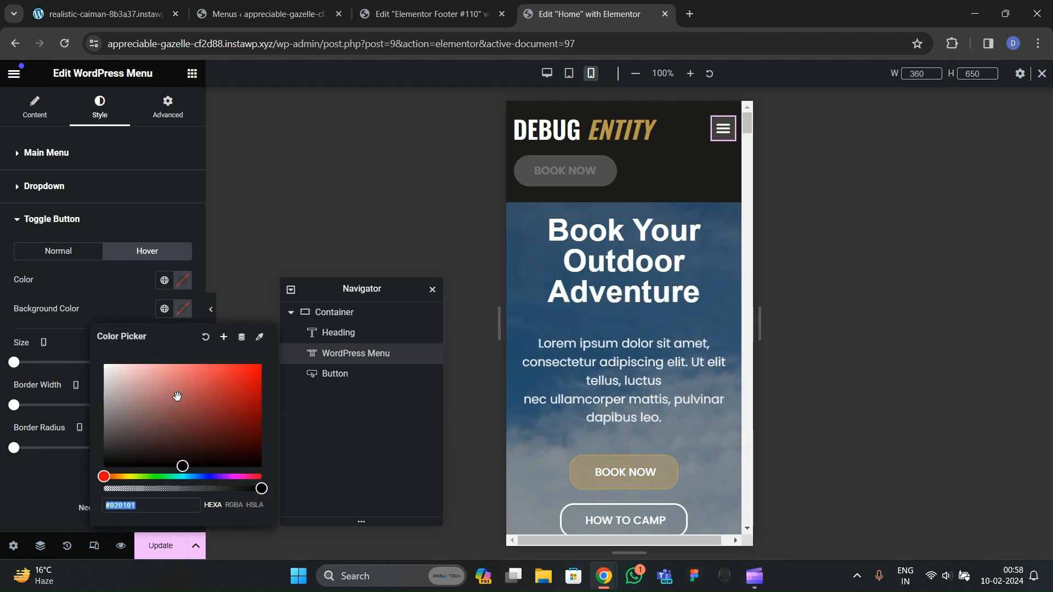
pyautogui.click(182, 280)
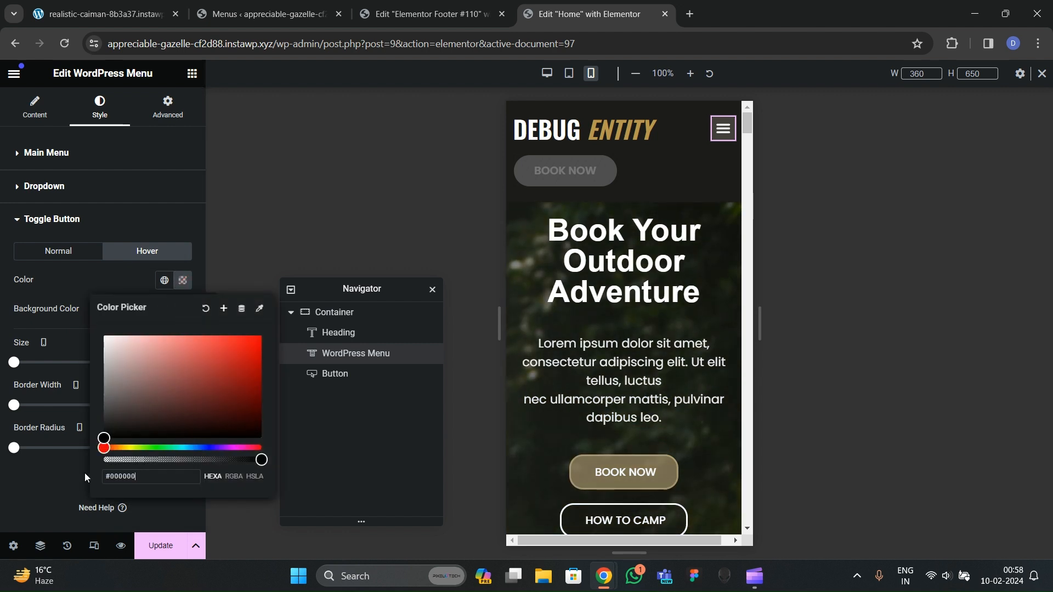
pyautogui.write('#000000')
pyautogui.click(91, 287)
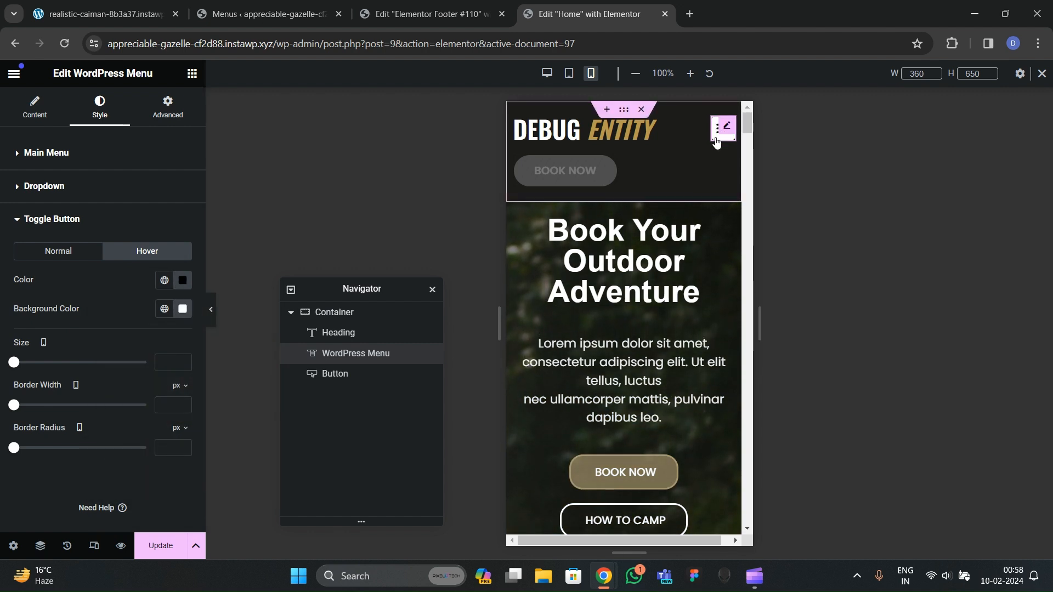
pyautogui.click(716, 142)
pyautogui.click(718, 132)
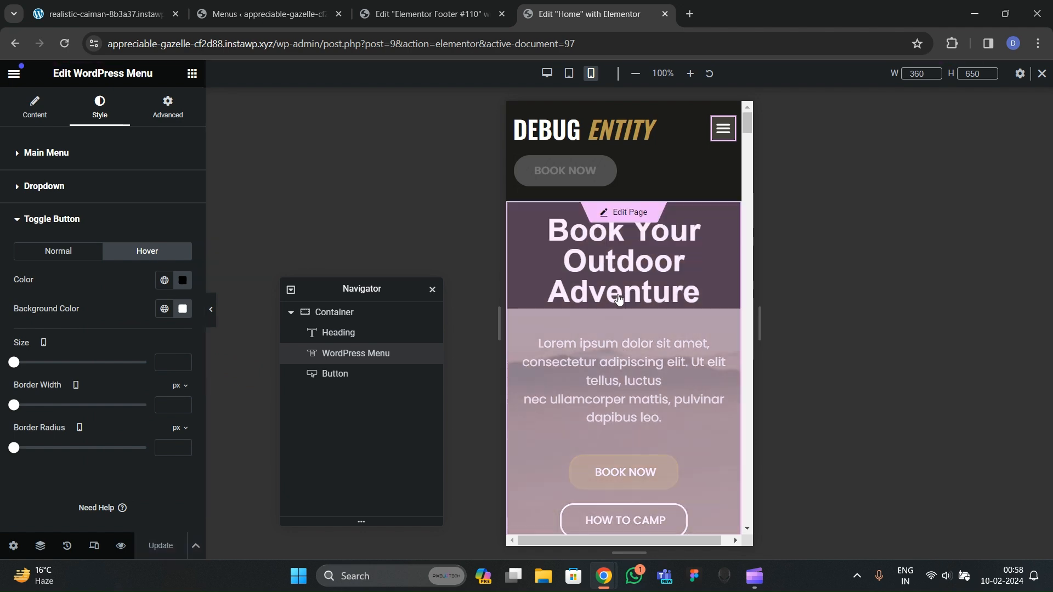
# Step: Switch to the incognito Chrome window showing the live site
pyautogui.moveTo(603, 577)
pyautogui.click(674, 510)
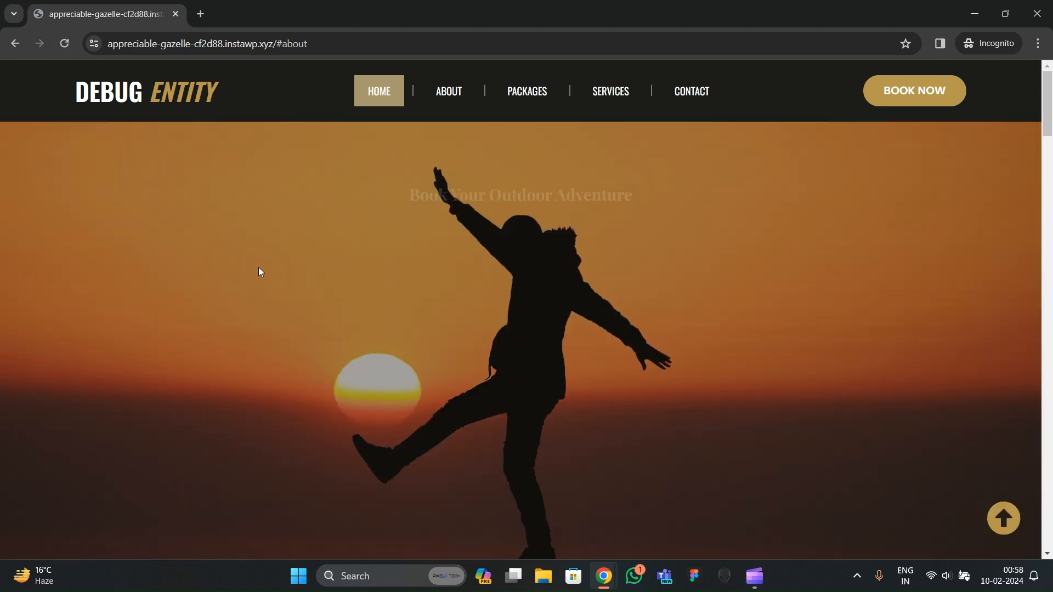
pyautogui.rightClick(255, 256)
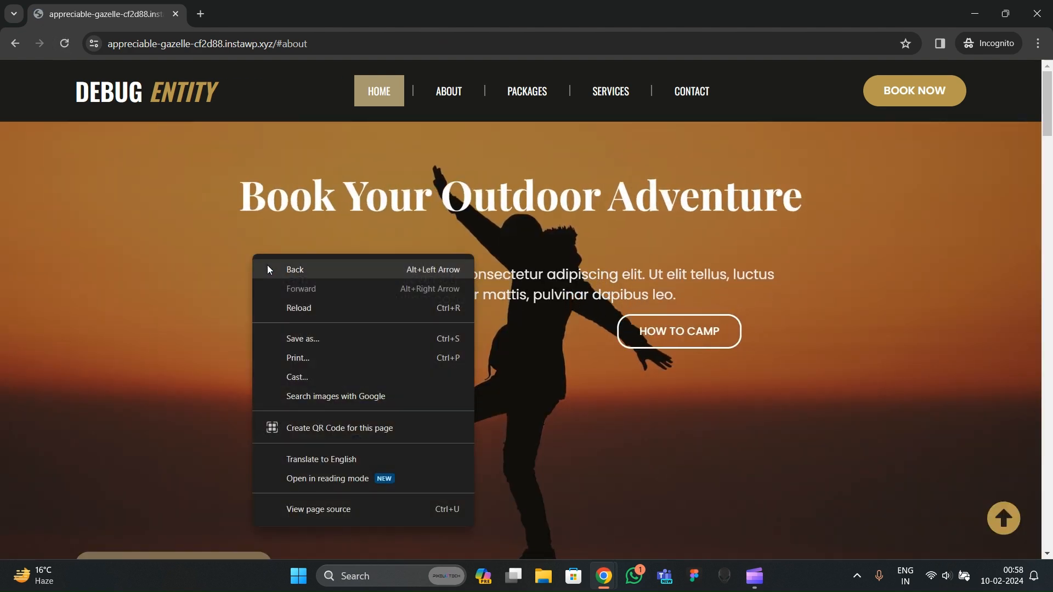
pyautogui.click(290, 495)
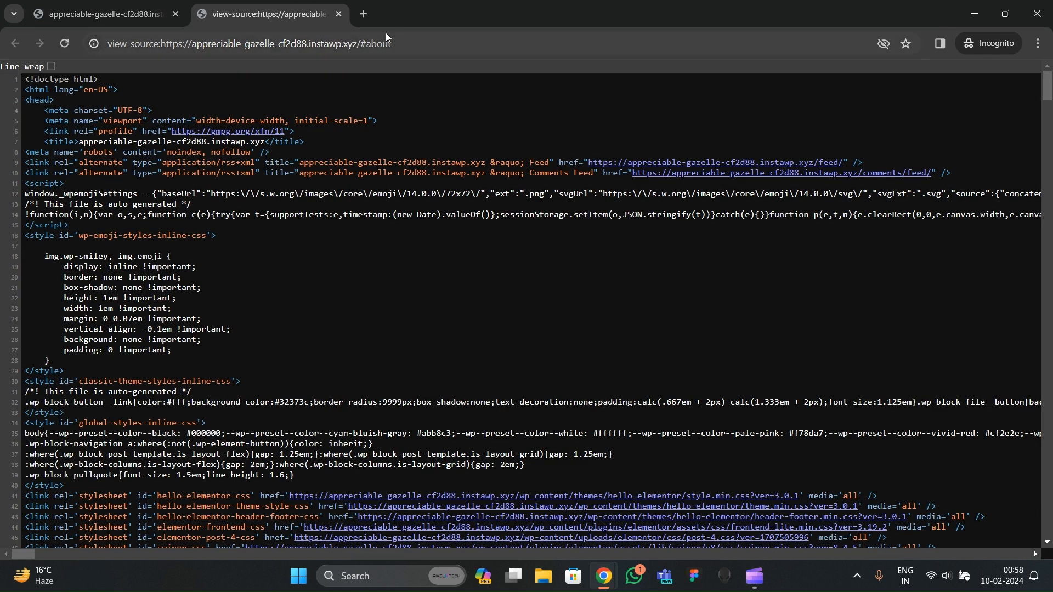
pyautogui.click(339, 14)
# Step: Inspect the live page in the developer tools' responsive view, narrowing the viewport to a width of 387
pyautogui.rightClick(275, 214)
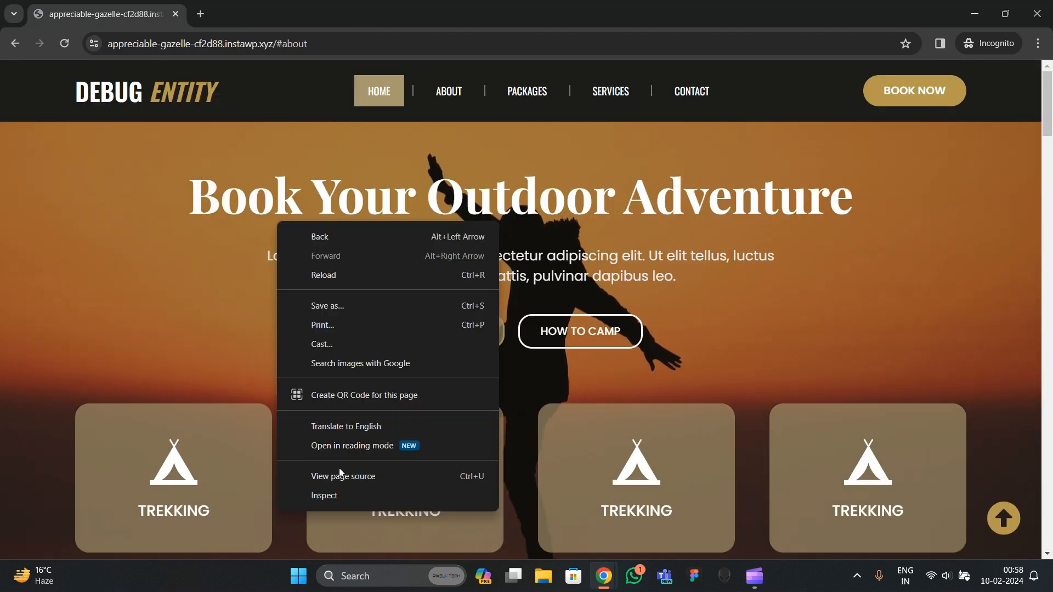
pyautogui.click(337, 489)
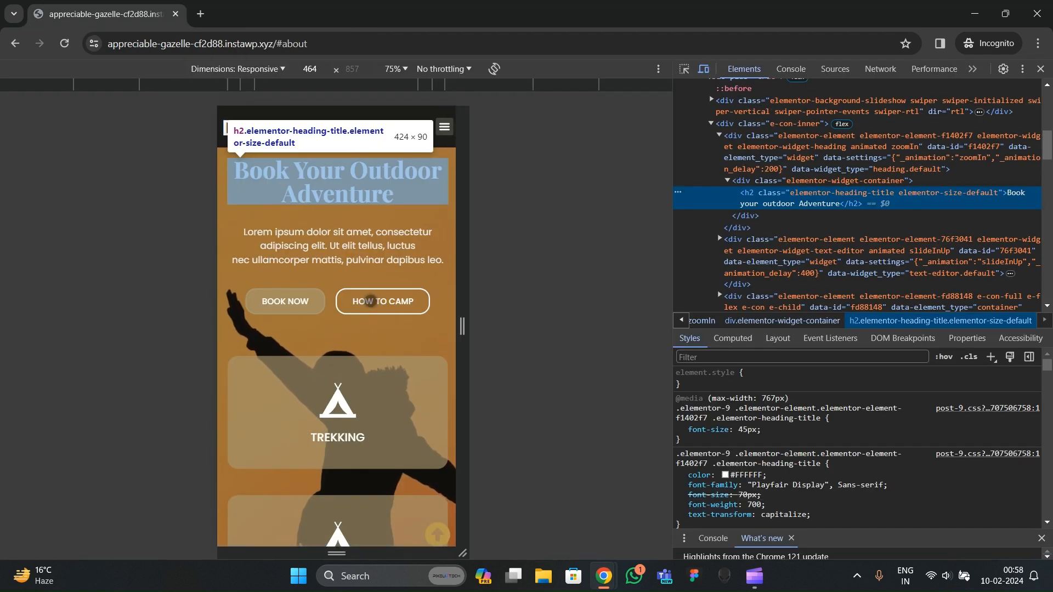
pyautogui.scroll(-1, 433, 318)
pyautogui.moveTo(462, 326); pyautogui.dragTo(443, 326)
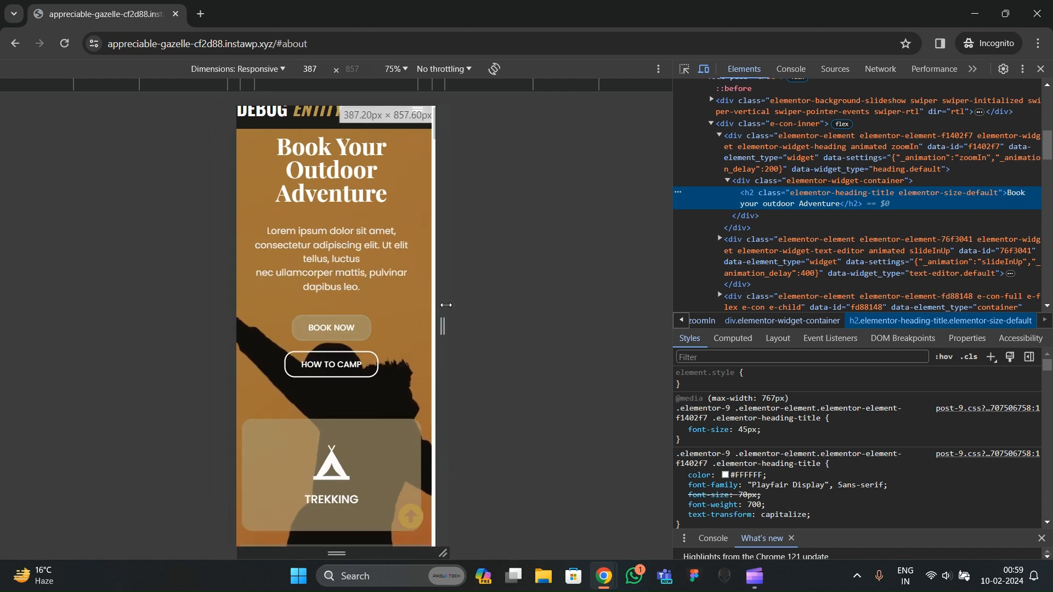
# Step: Test the live site's mobile menu by following its links to page sections, and close the developer tools
pyautogui.click(417, 127)
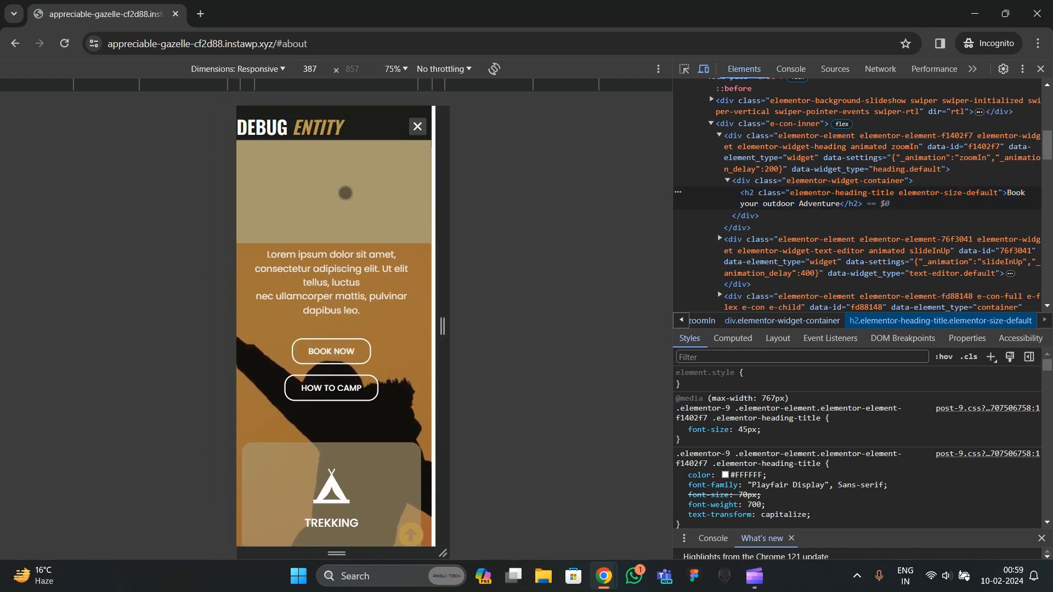
pyautogui.click(331, 172)
pyautogui.click(417, 127)
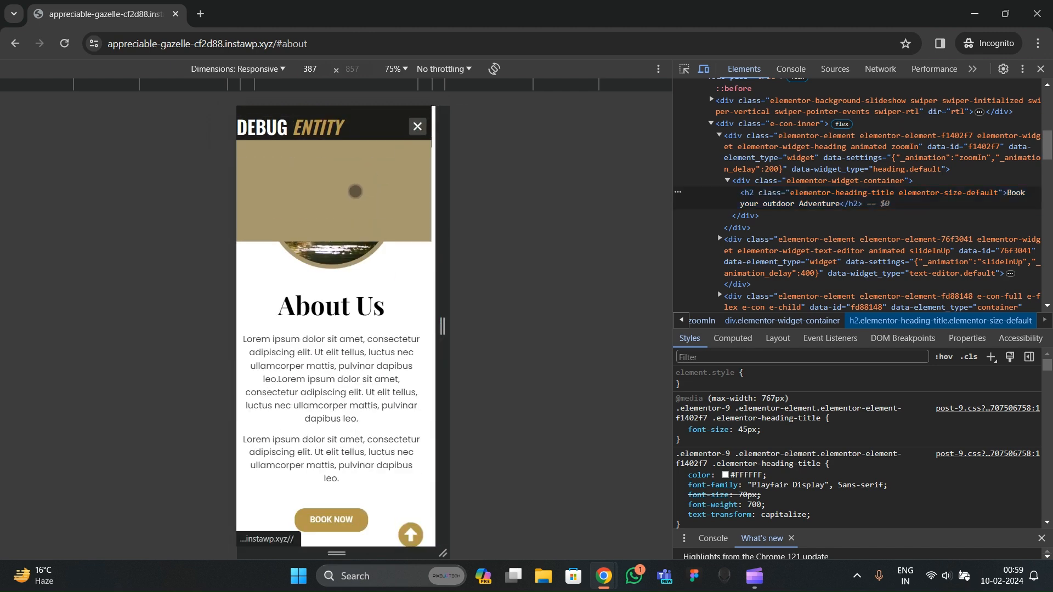
pyautogui.click(338, 212)
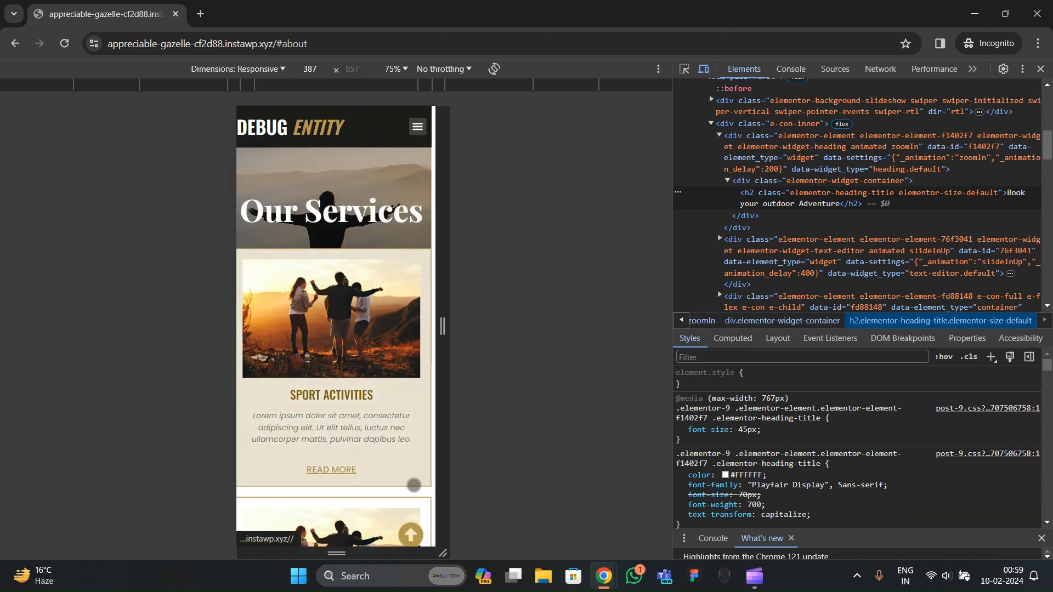
pyautogui.scroll(-10, 358, 378)
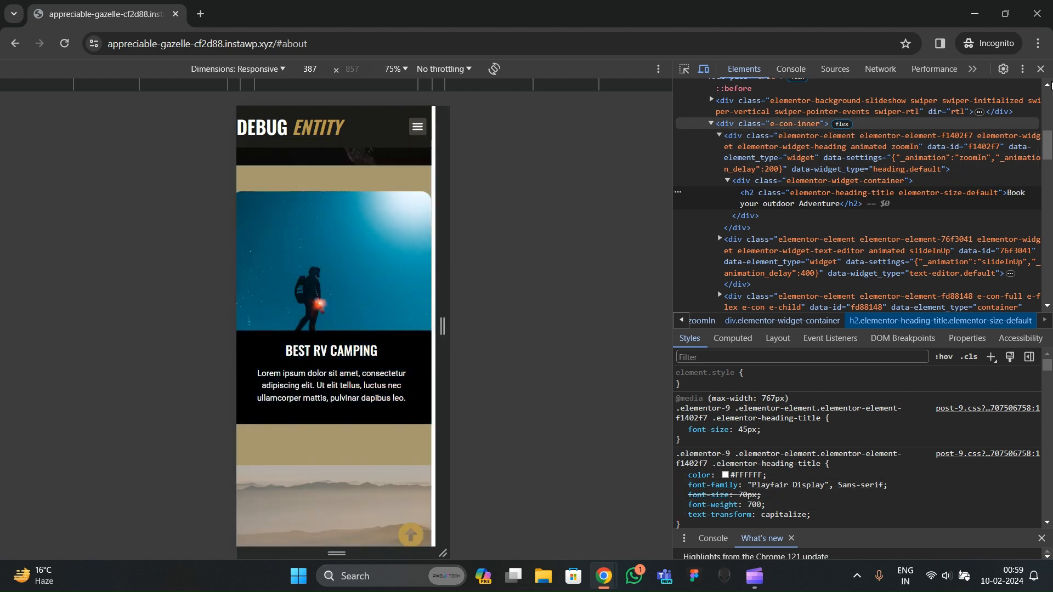
pyautogui.click(1040, 70)
# Step: Review the live site's desktop layout across the hero, About, Services and Contact sections
pyautogui.scroll(10, 407, 252)
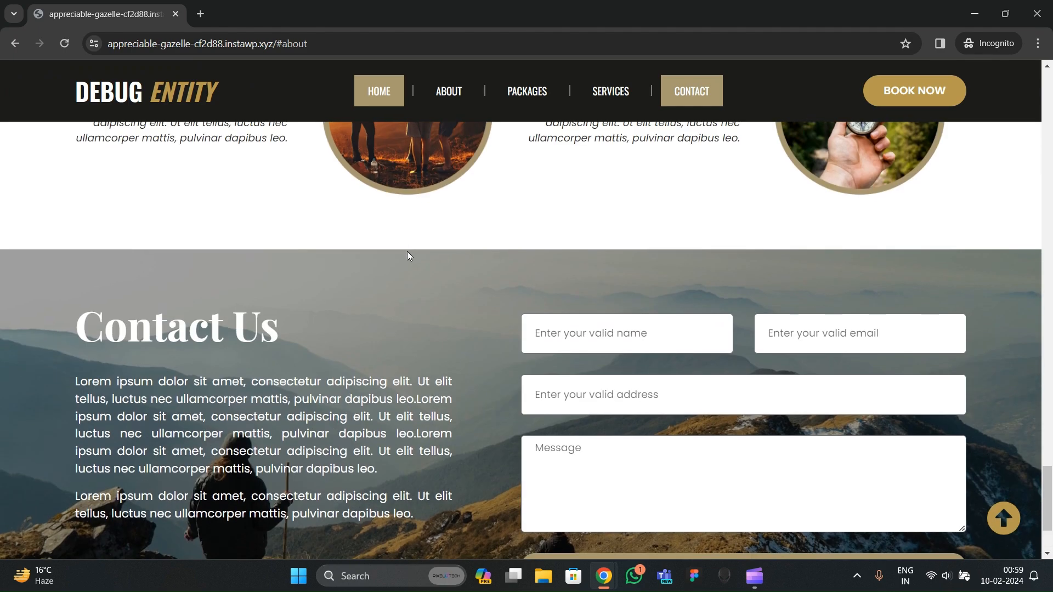
pyautogui.scroll(15, 406, 255)
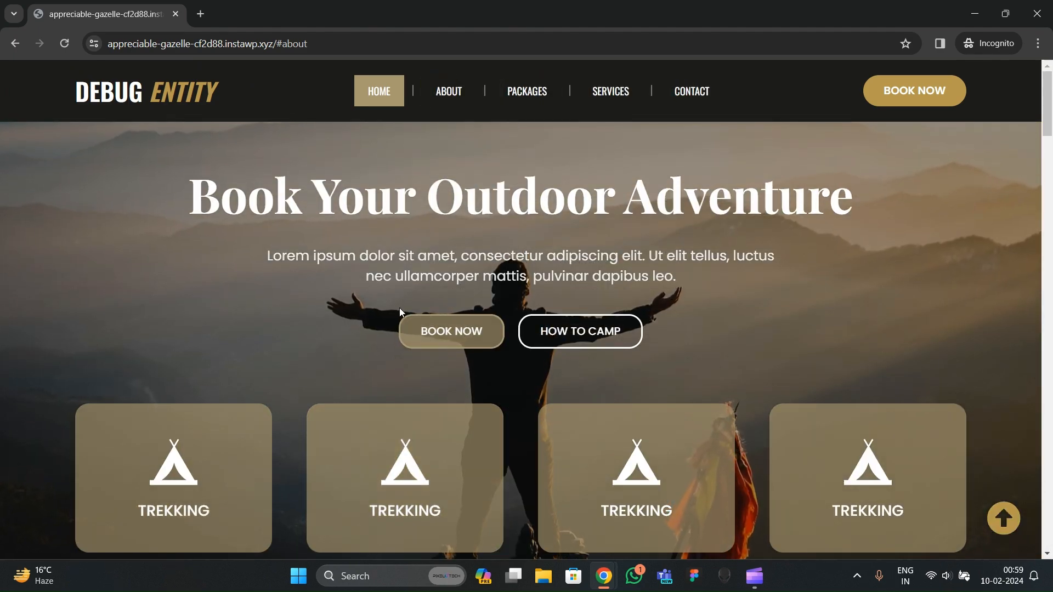
pyautogui.scroll(-8, 399, 307)
pyautogui.scroll(5, 360, 396)
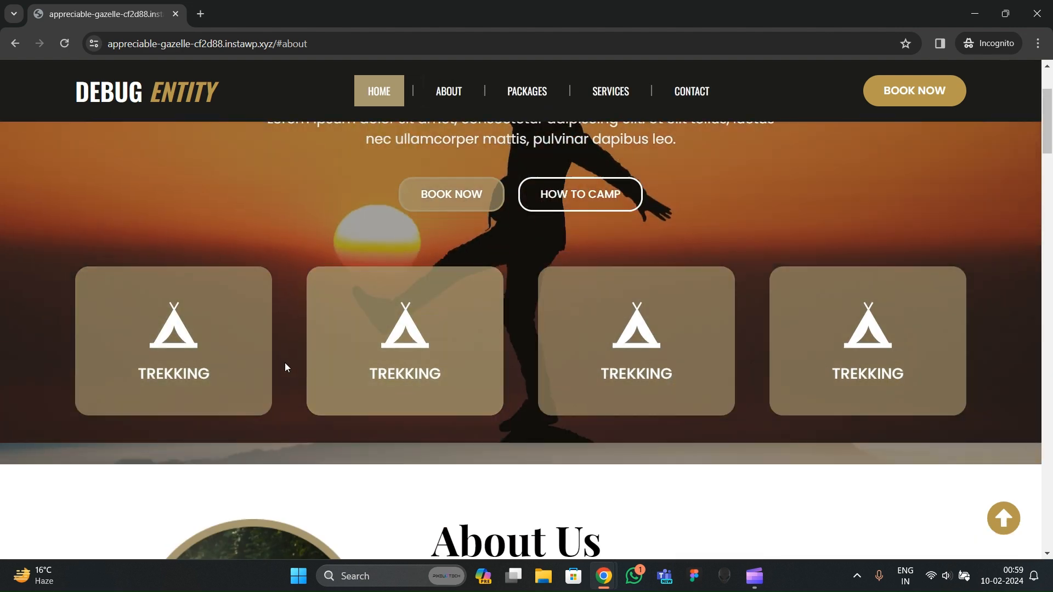
pyautogui.scroll(-6, 461, 333)
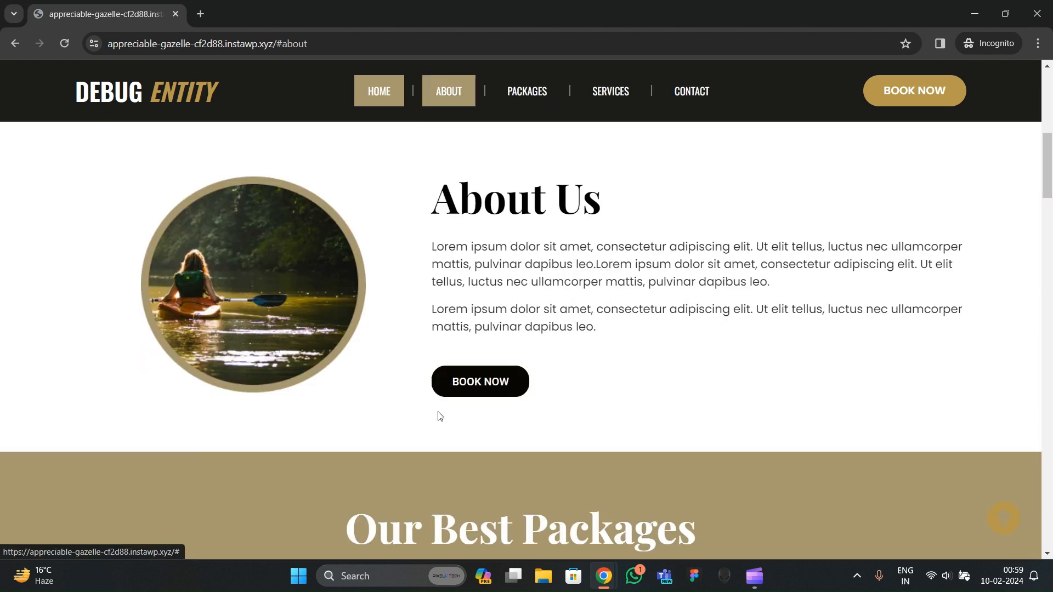
pyautogui.scroll(-5, 391, 358)
pyautogui.scroll(11, 384, 360)
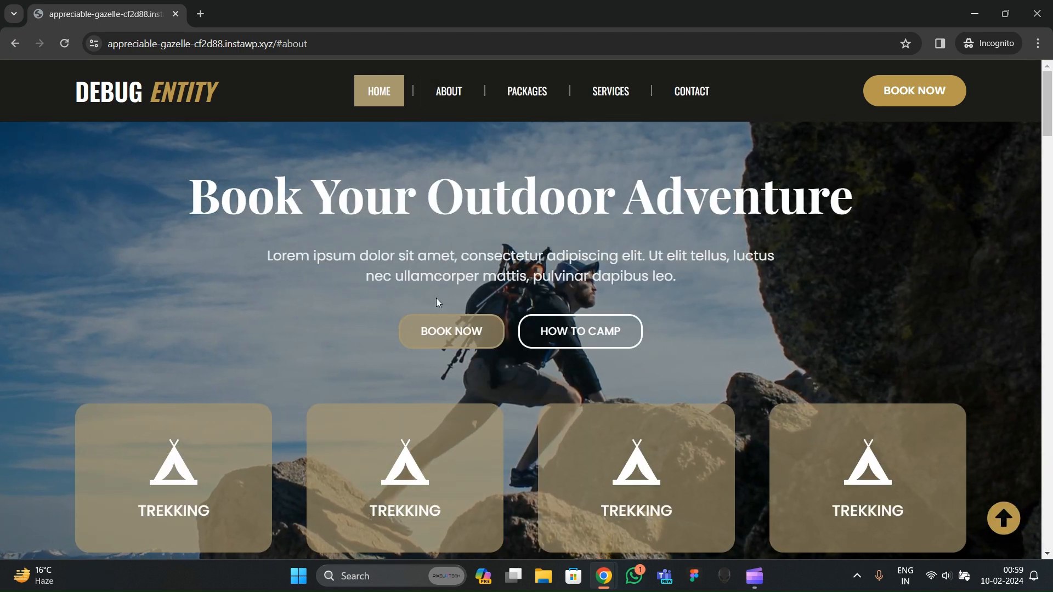
pyautogui.click(526, 347)
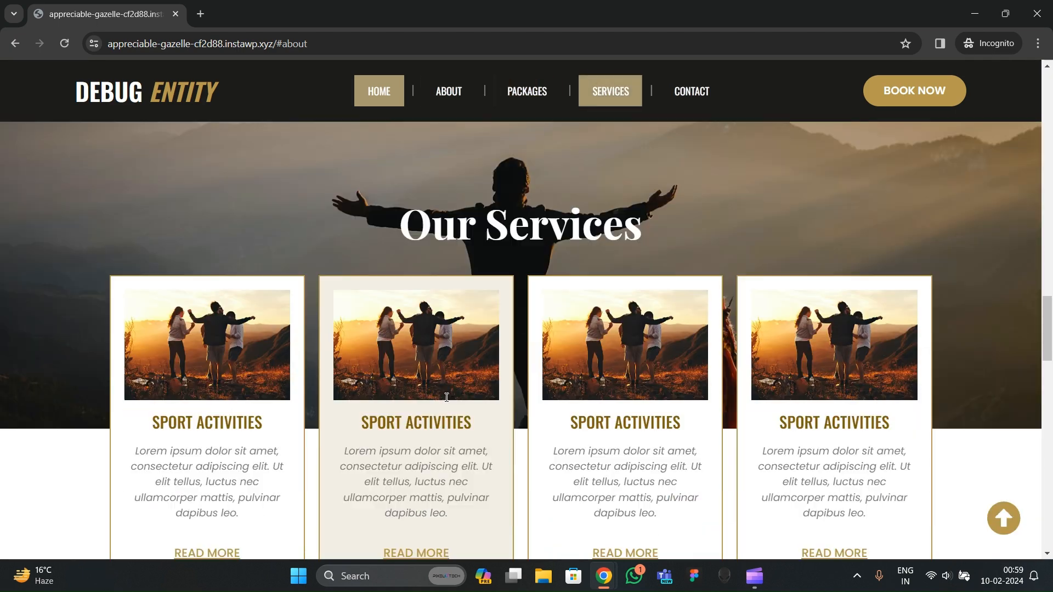
pyautogui.scroll(10, 451, 396)
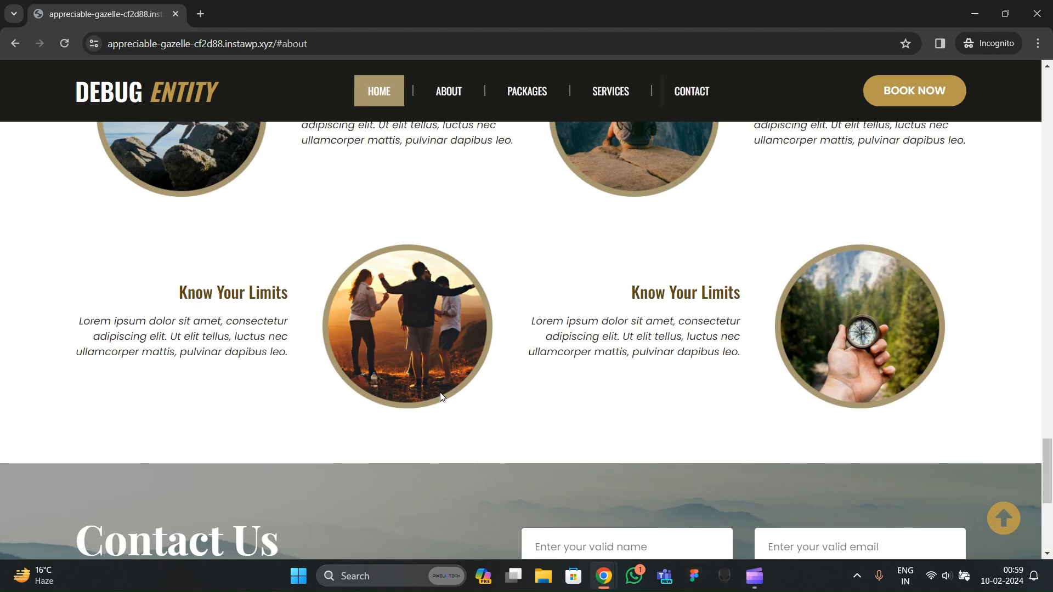
pyautogui.scroll(10, 417, 364)
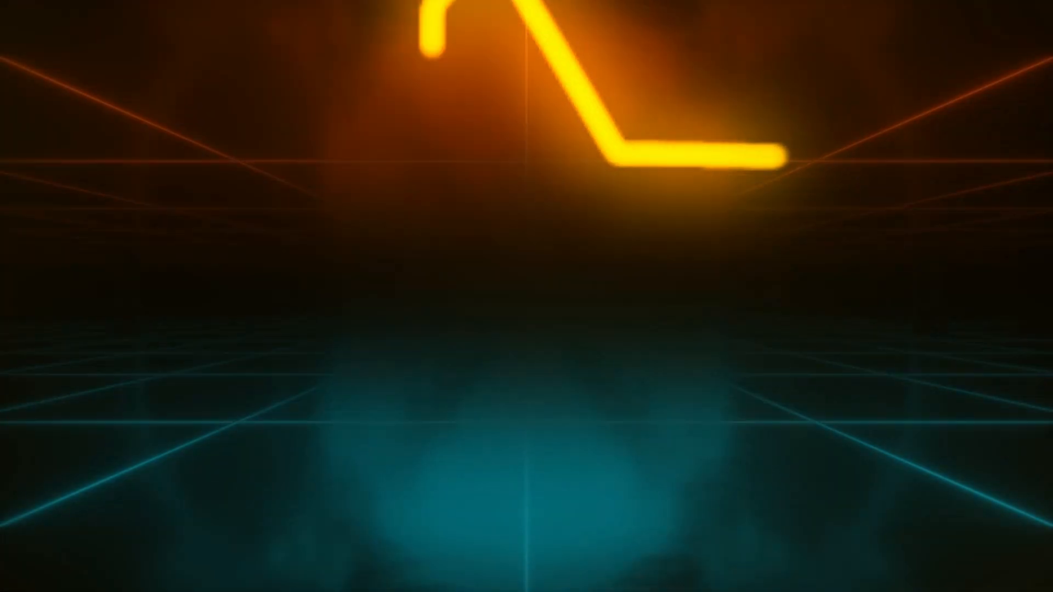